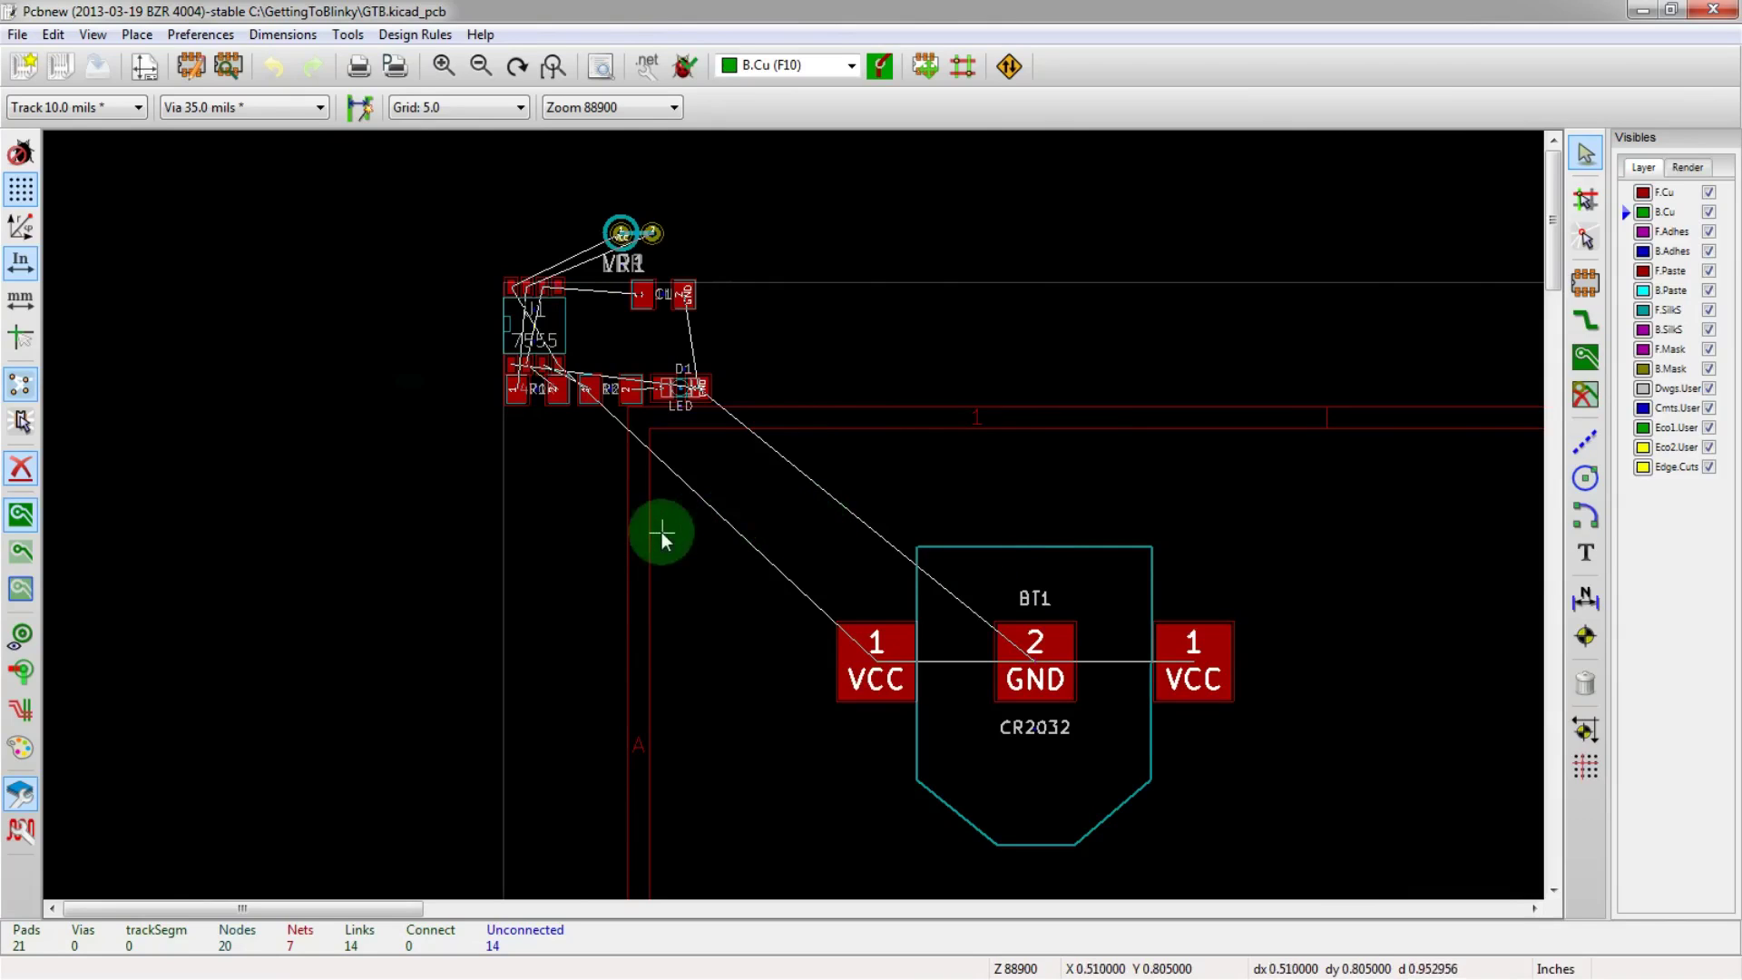
- Examine the placed footprints, including battery holder BT1, and the empty drawing sheet around them
scroll(602, 558, "down", 2)
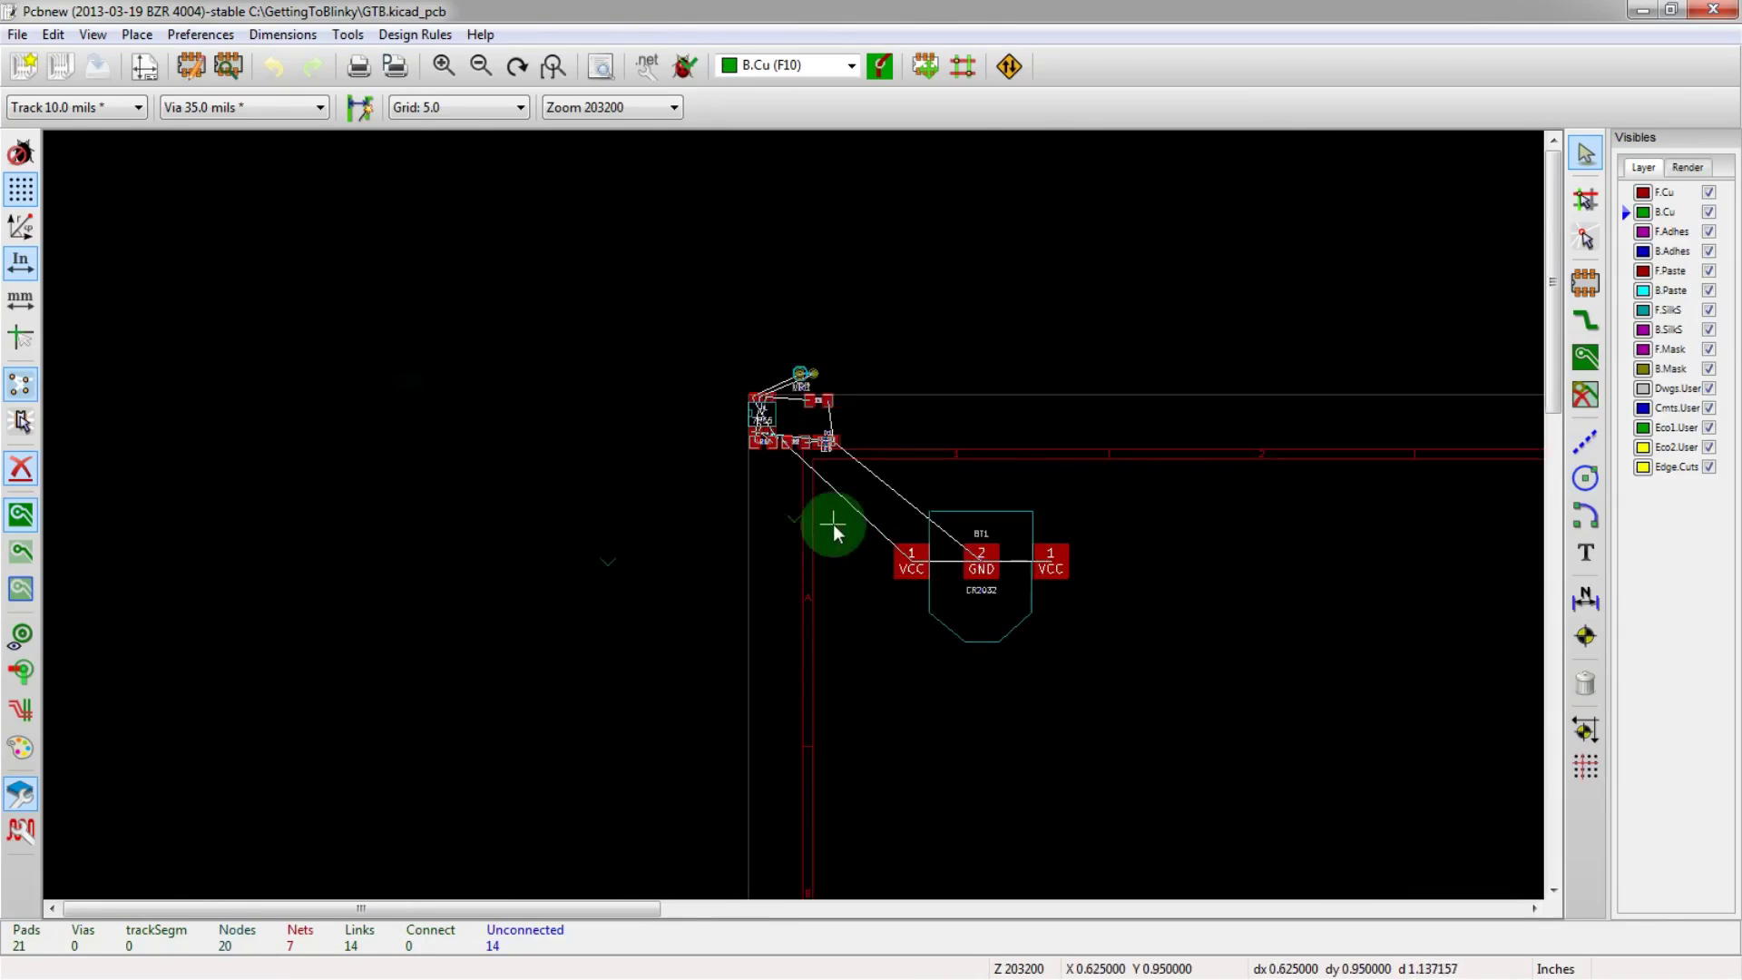
key("End")
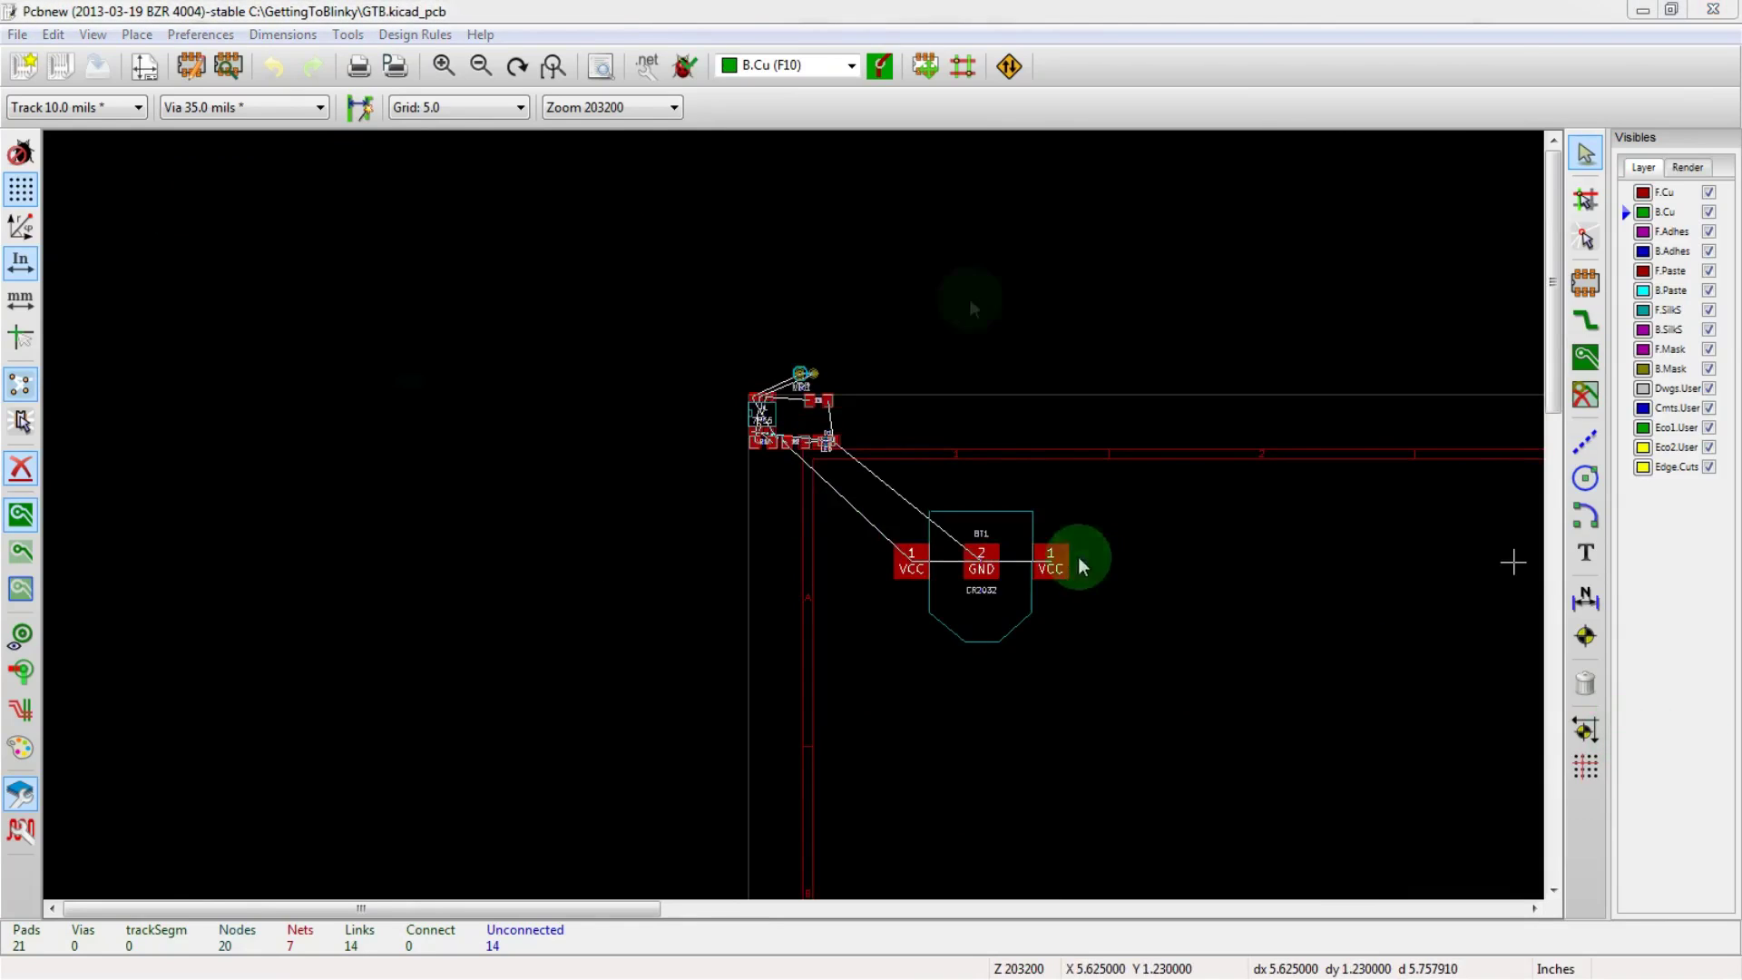
left_click(958, 594)
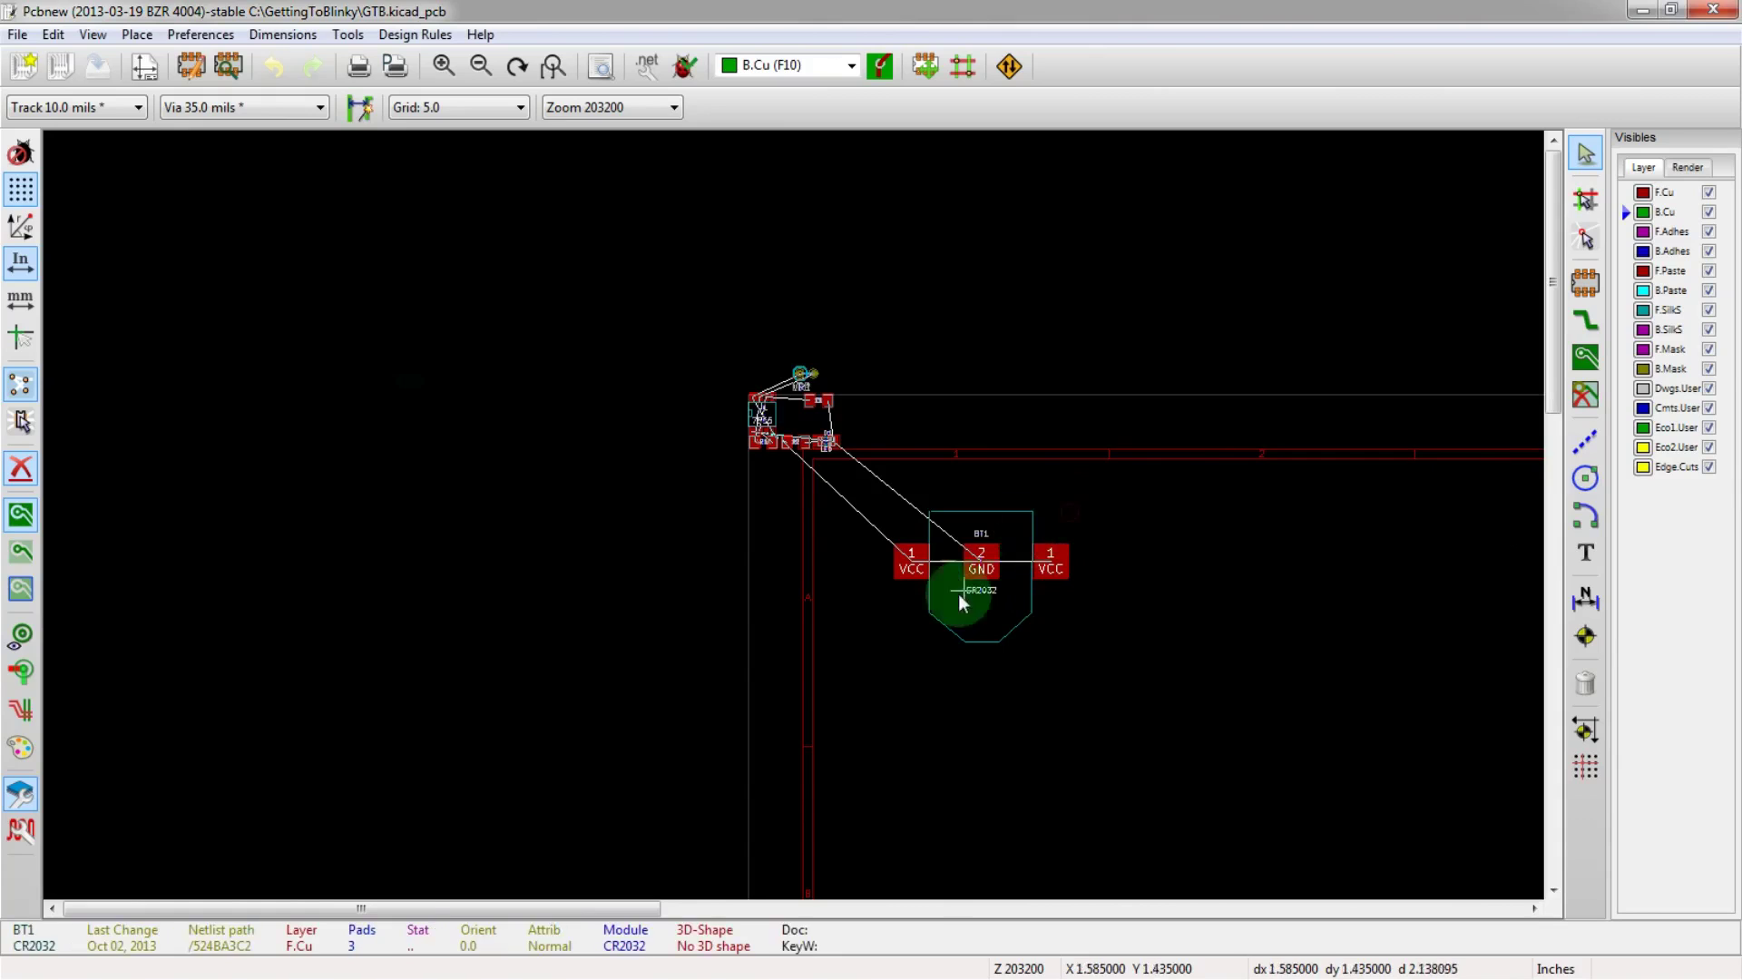
scroll(958, 593, "down", 1)
scroll(803, 521, "down", 2)
scroll(799, 517, "up", 1)
scroll(796, 517, "up", 1)
scroll(794, 515, "down", 1)
scroll(793, 516, "up", 2)
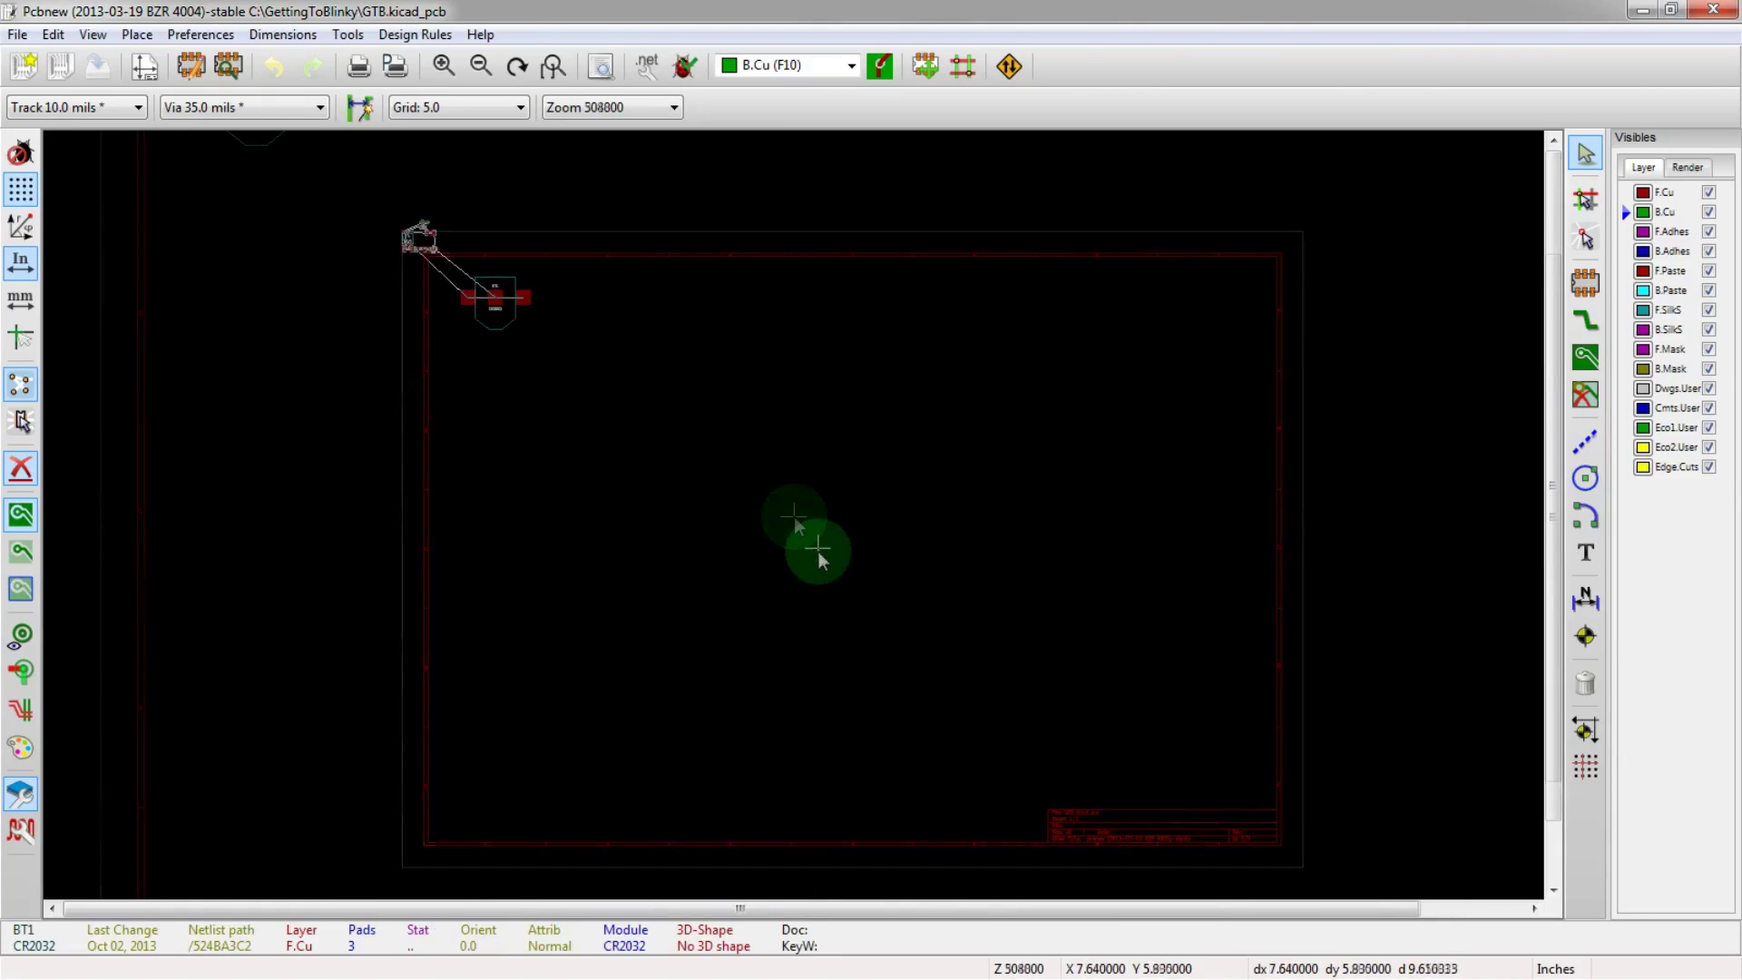
- Activate the track tool and make Edge.Cuts the active layer
left_click(1588, 325)
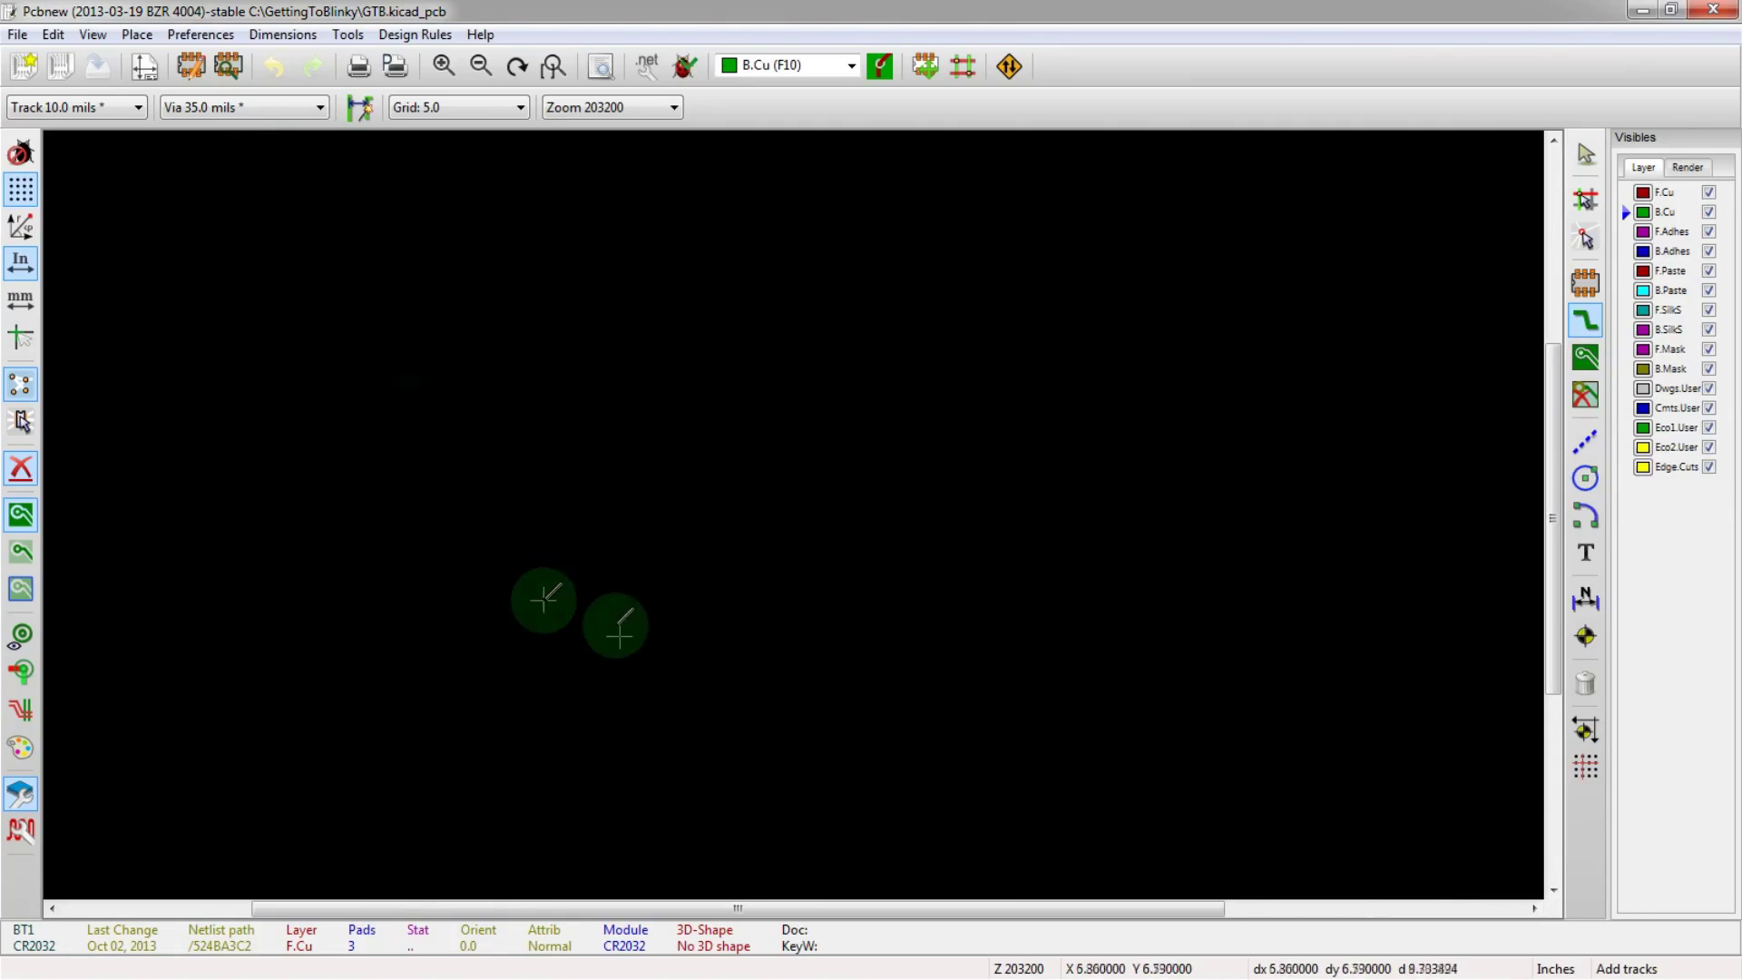
left_click(850, 67)
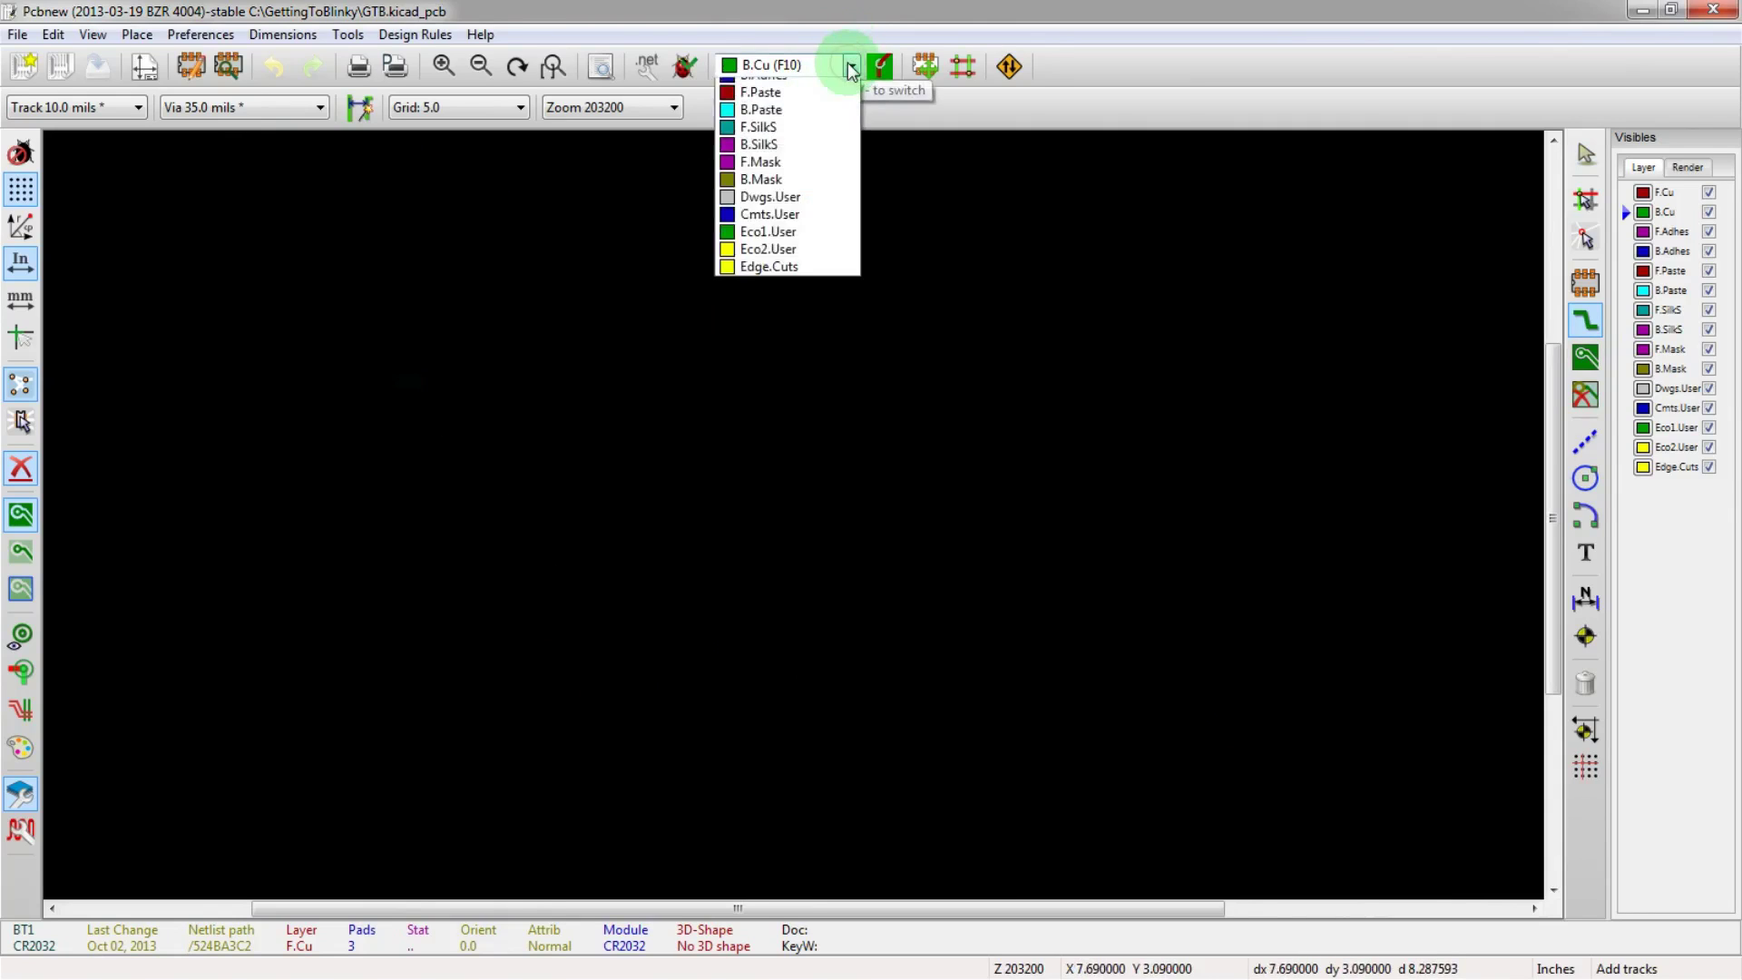
left_click(750, 333)
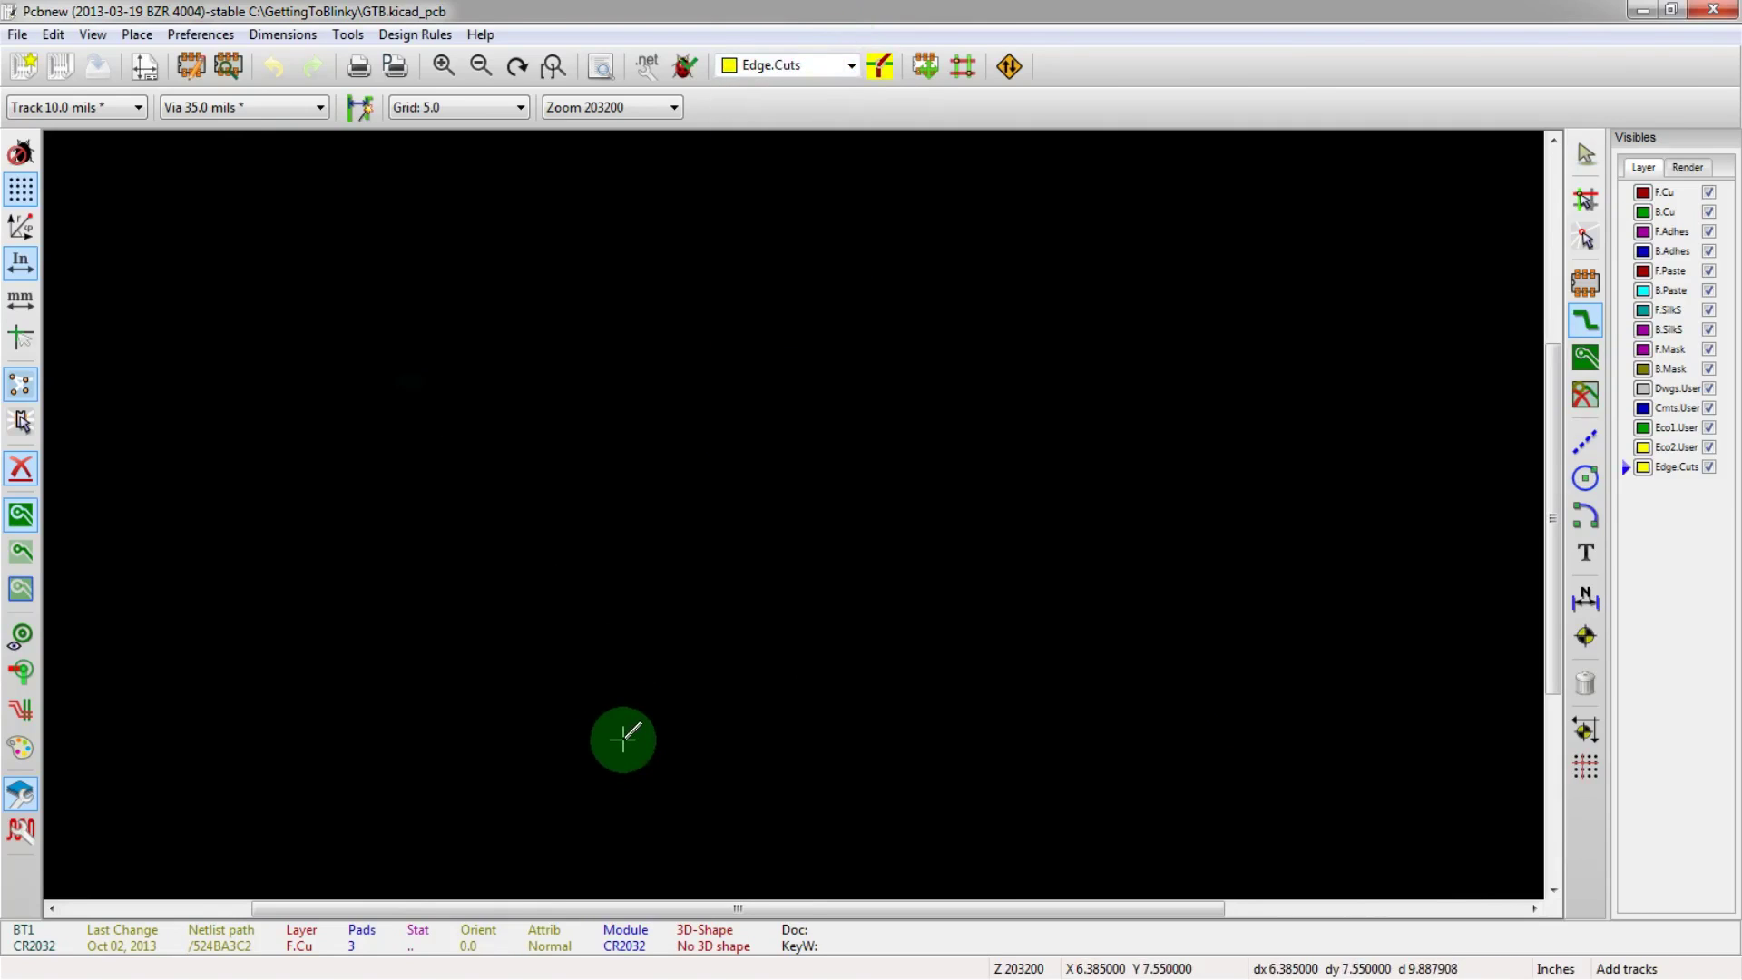
- Zero the relative coordinates in the empty middle of the sheet and try to start a track there on Edge.Cuts
scroll(623, 737, "down", 3)
scroll(793, 511, "up", 3)
scroll(793, 510, "down", 3)
scroll(793, 511, "up", 1)
scroll(793, 511, "up", 1)
scroll(793, 513, "down", 1)
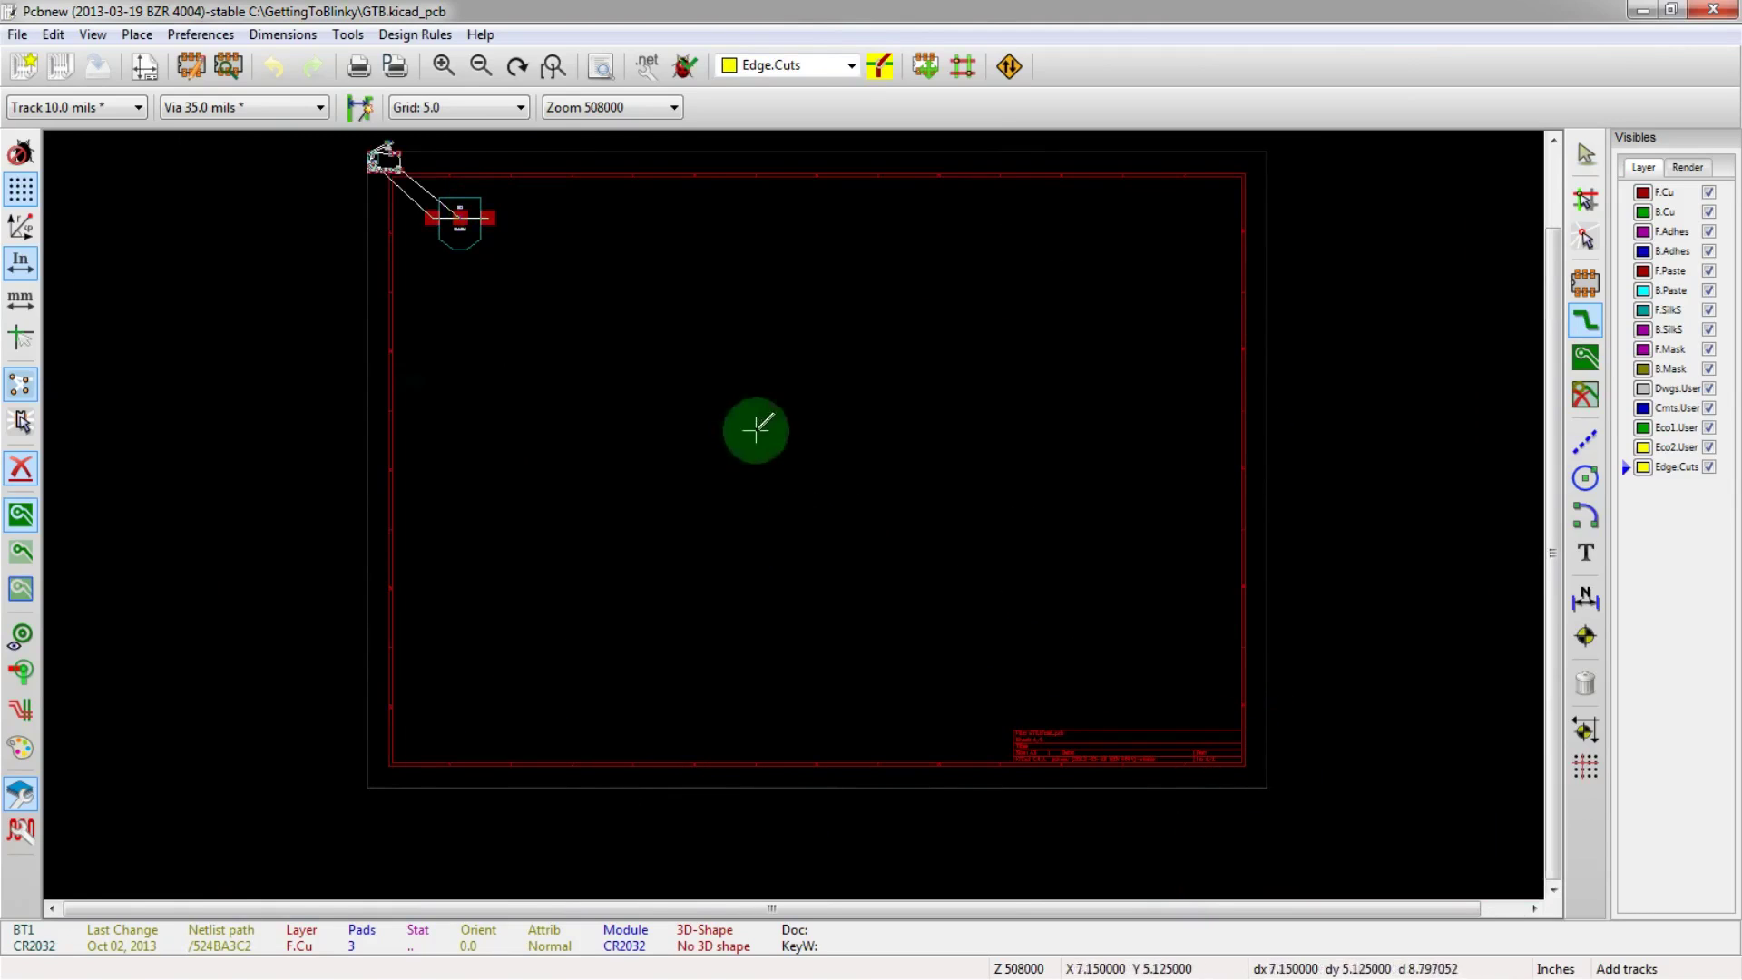
scroll(795, 514, "up", 1)
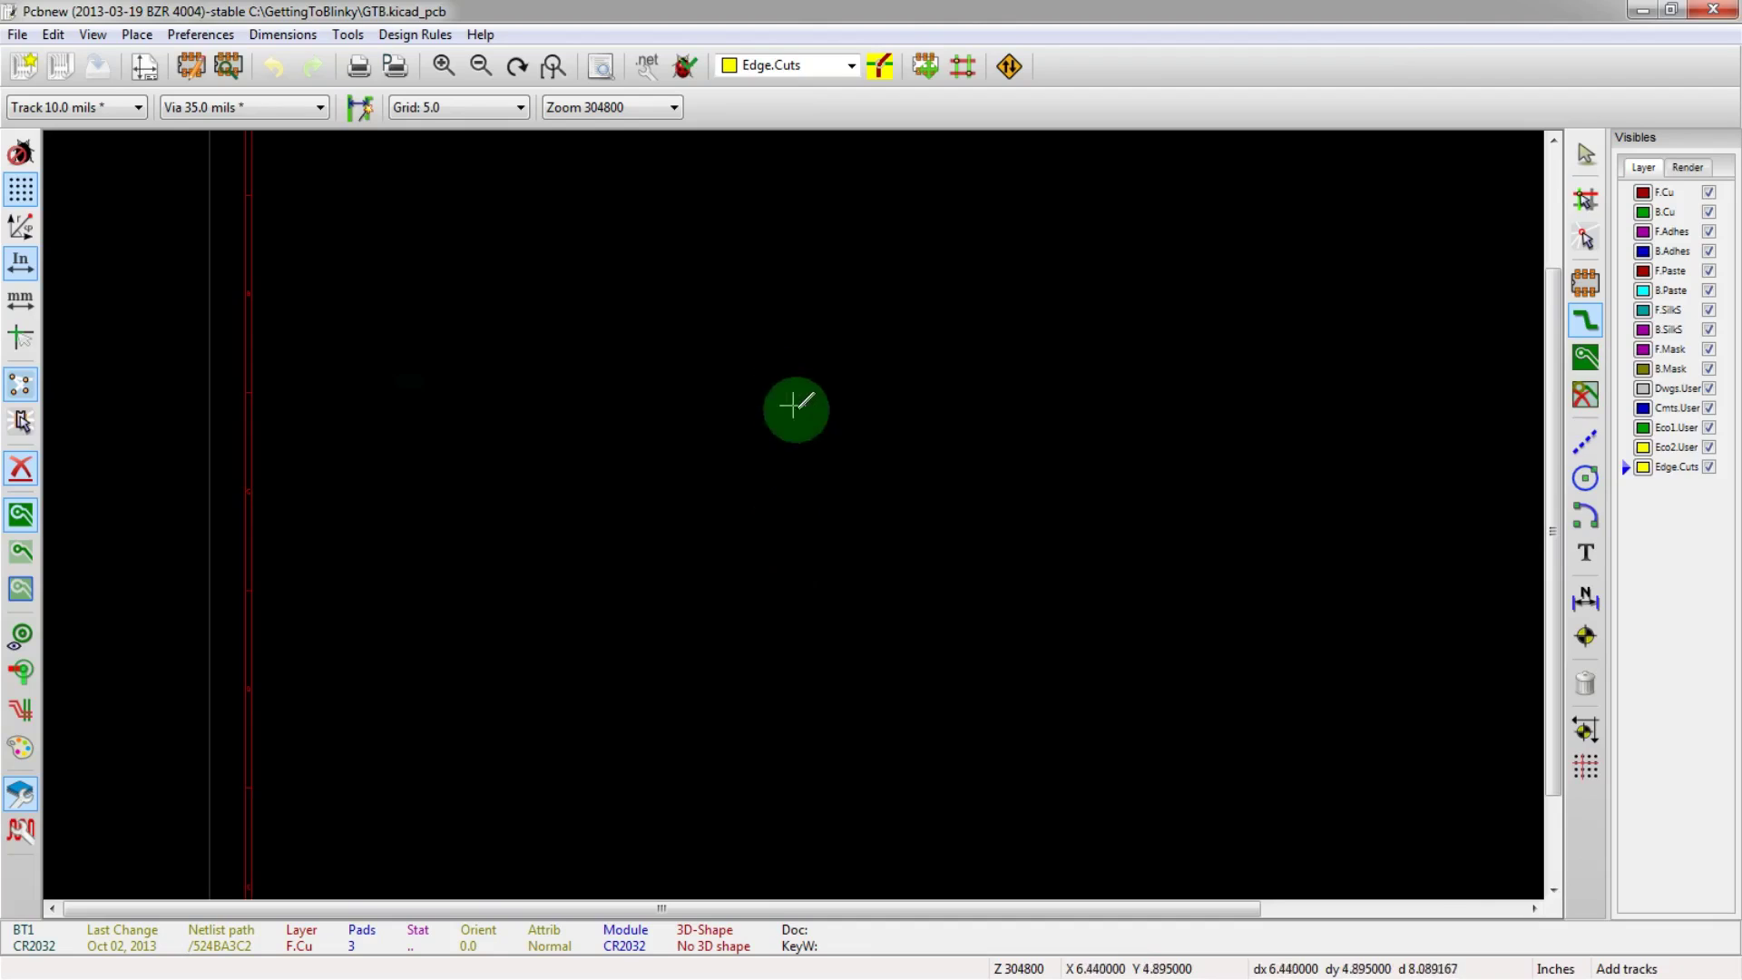
scroll(799, 515, "down", 2)
scroll(798, 513, "up", 1)
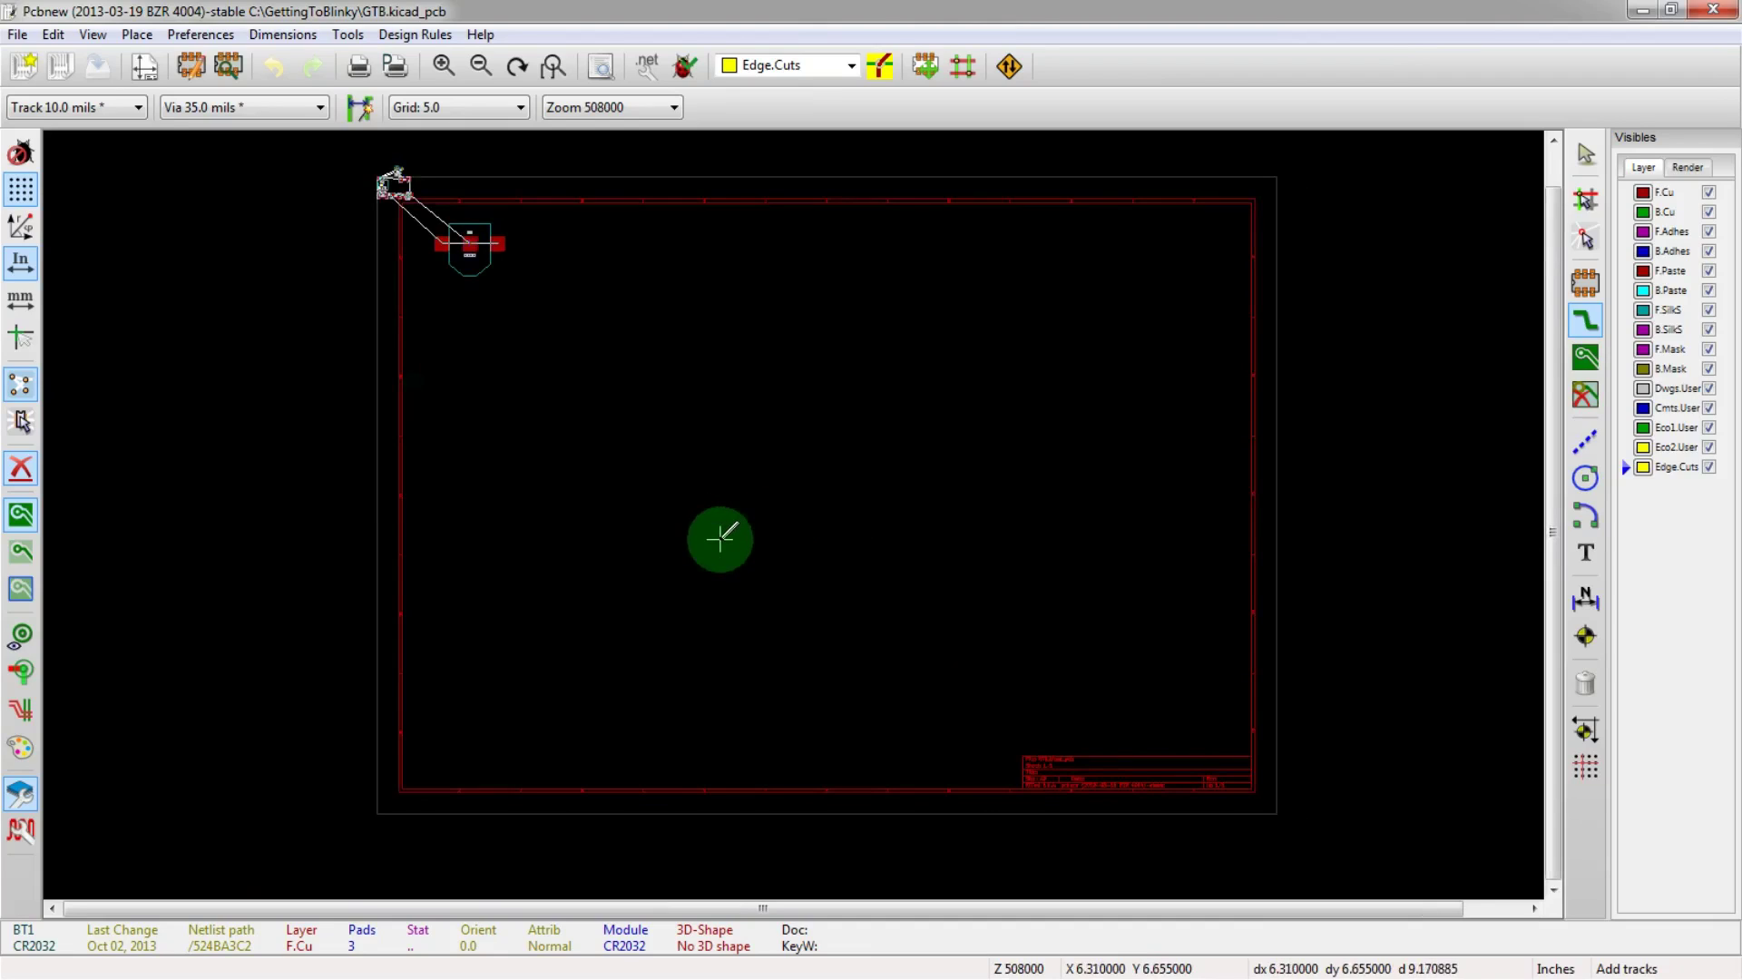
key("space")
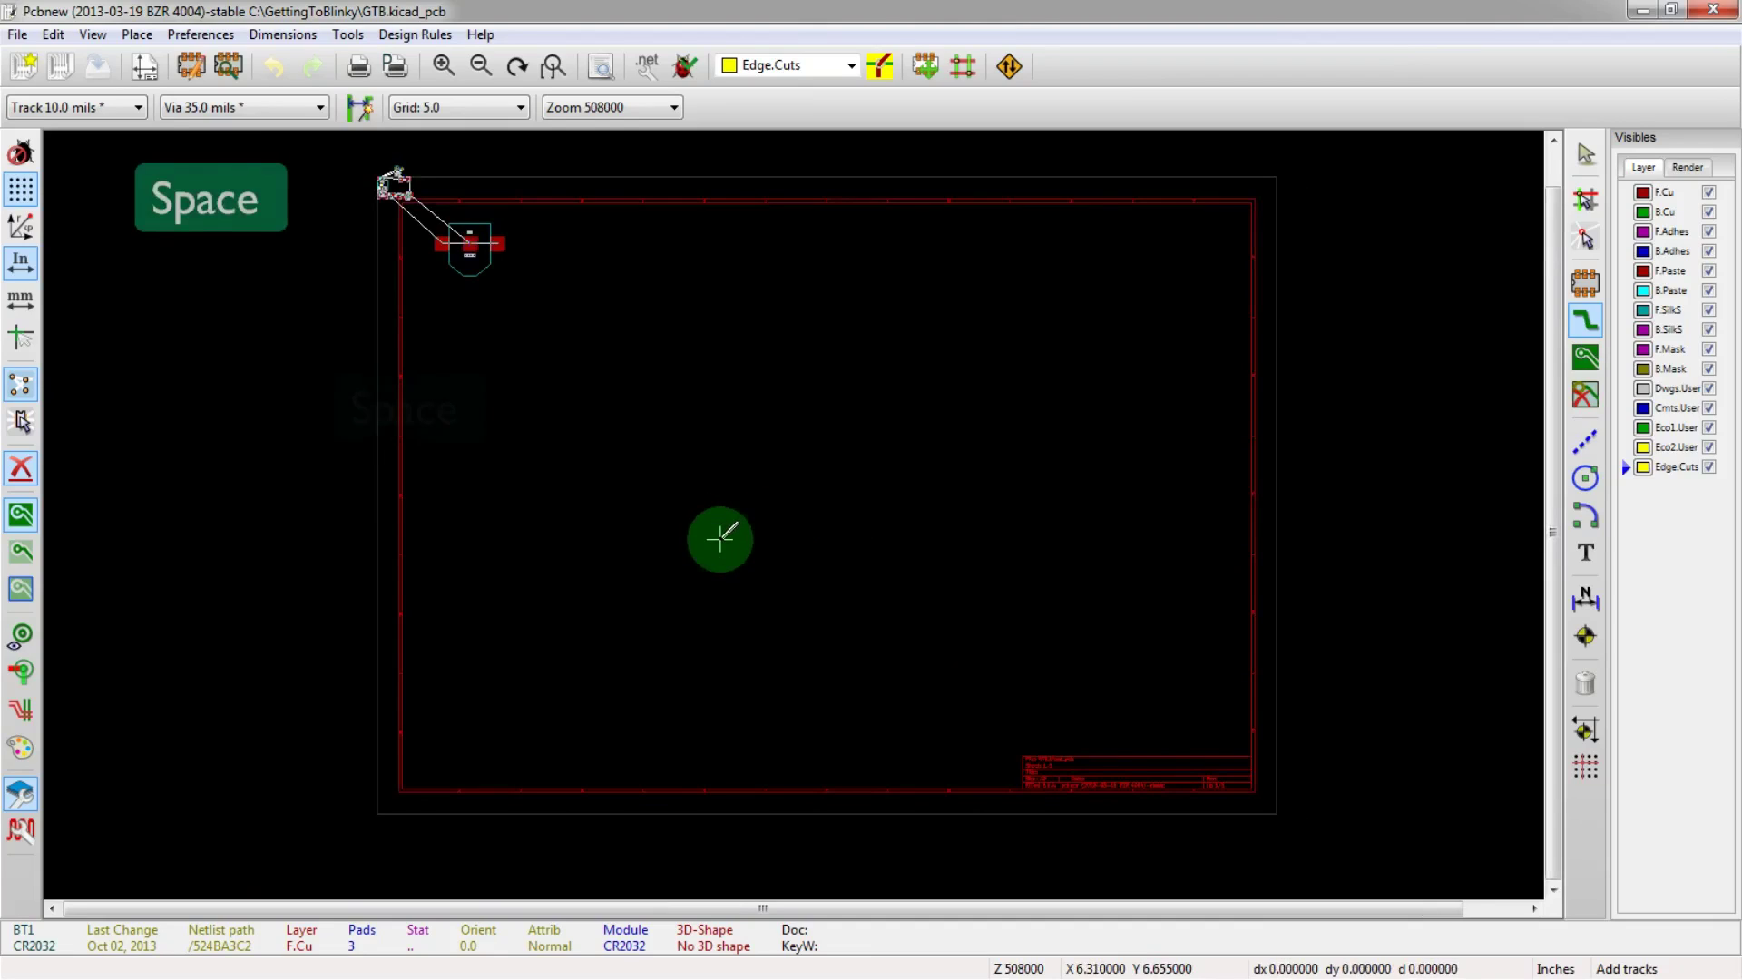
left_click(720, 539)
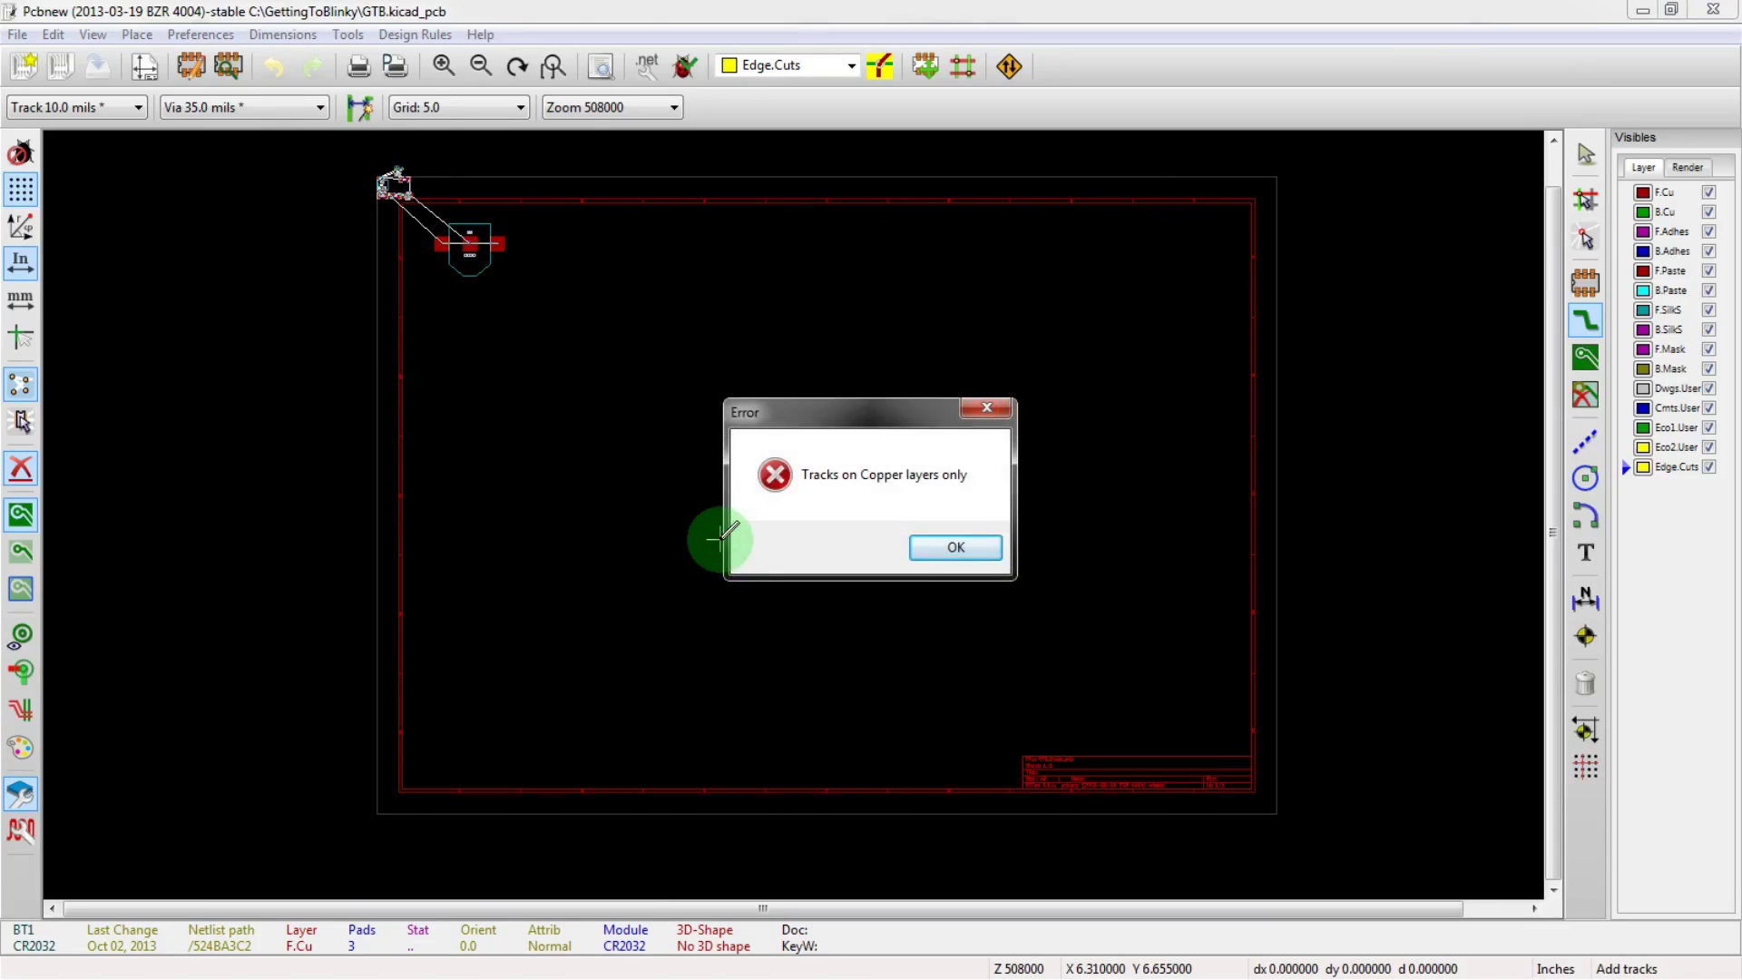
left_click(957, 549)
left_click(758, 510)
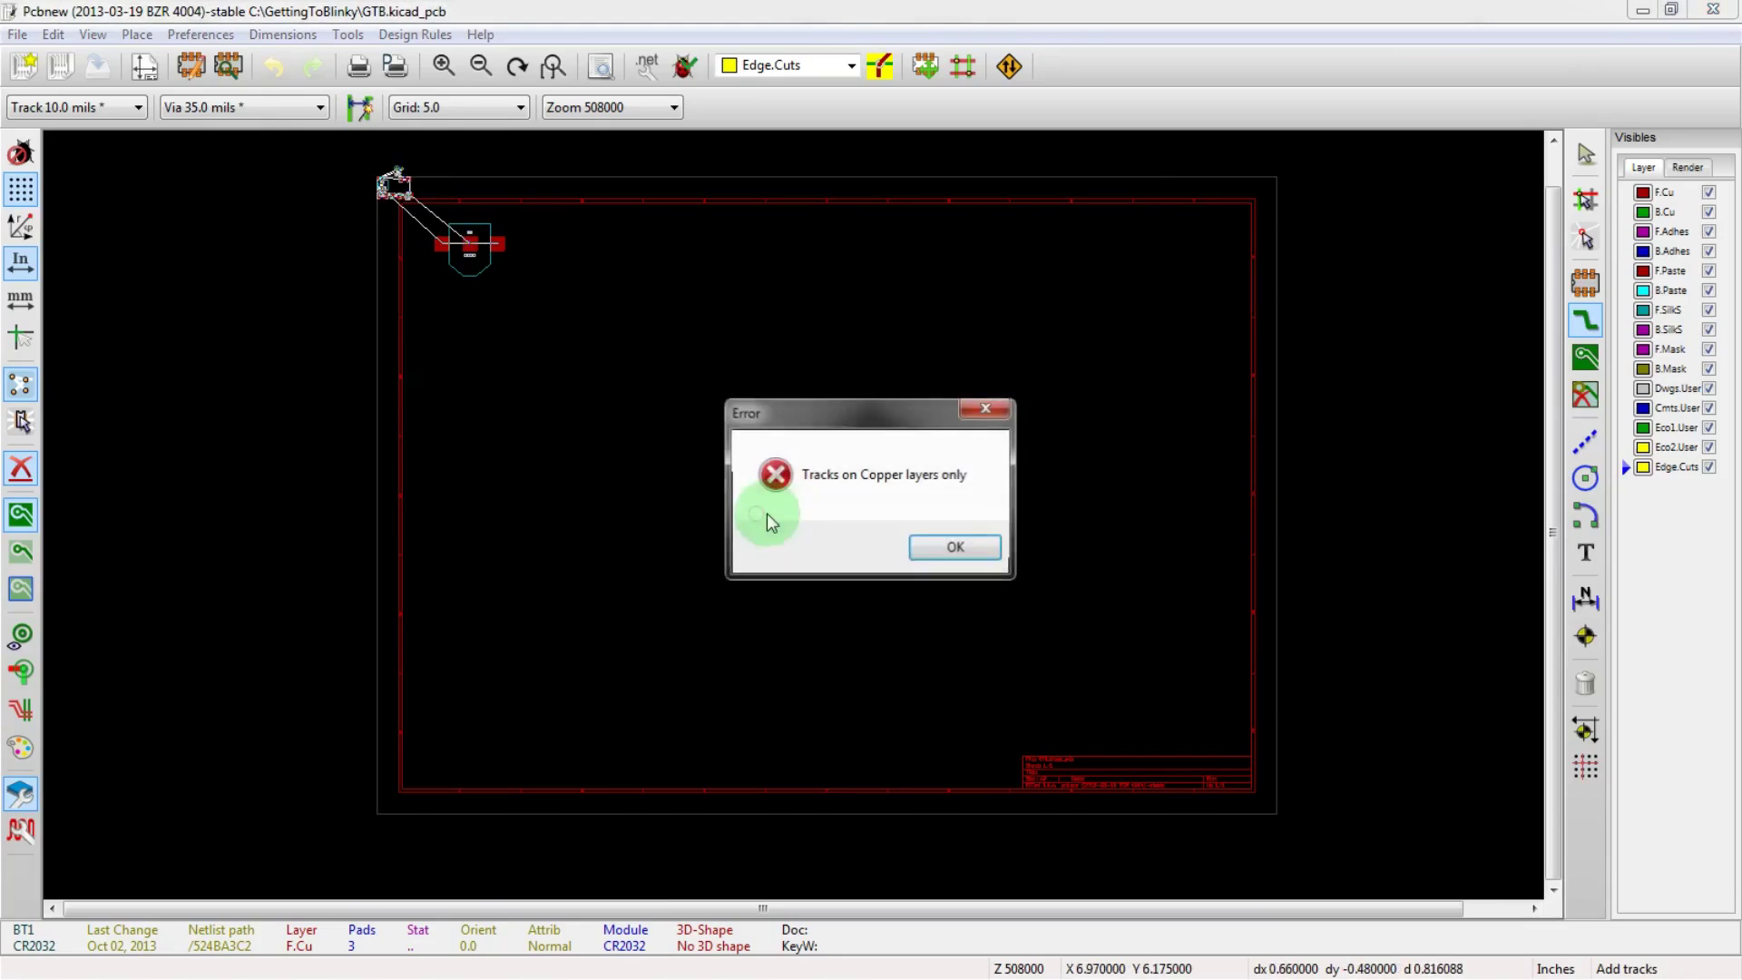
left_click(944, 546)
- Reselect the Edge.Cuts layer and try again to start a track in the middle of the sheet
left_click(781, 65)
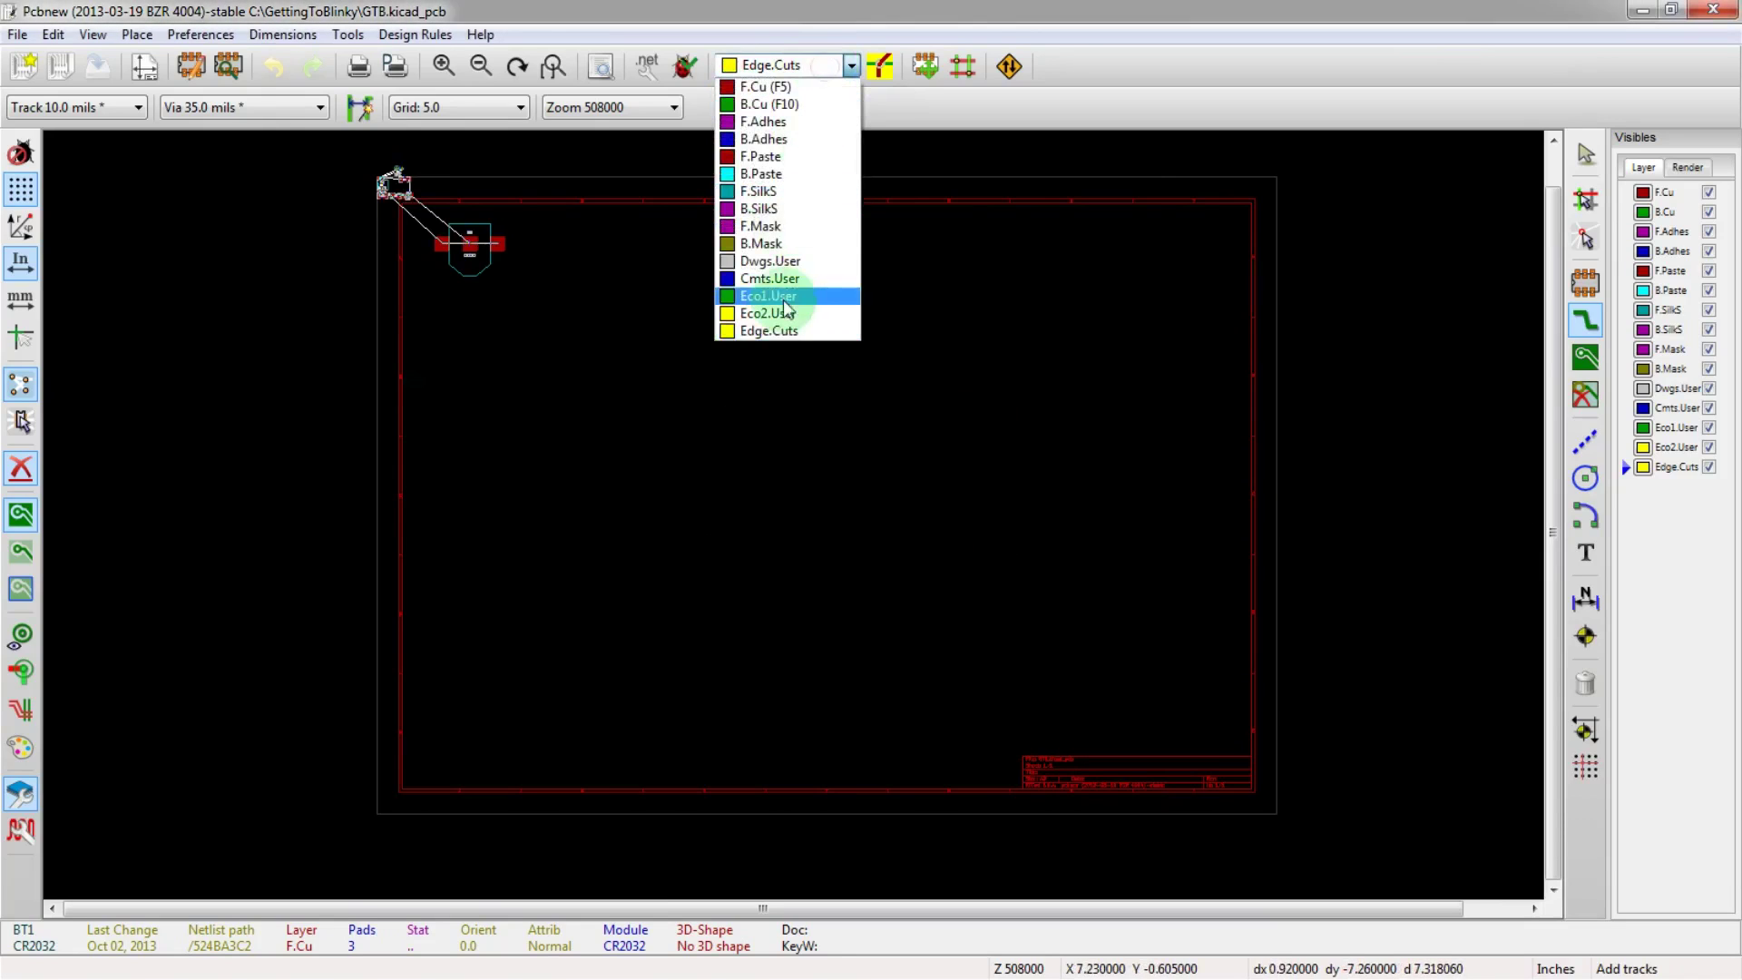
left_click(785, 330)
left_click(668, 582)
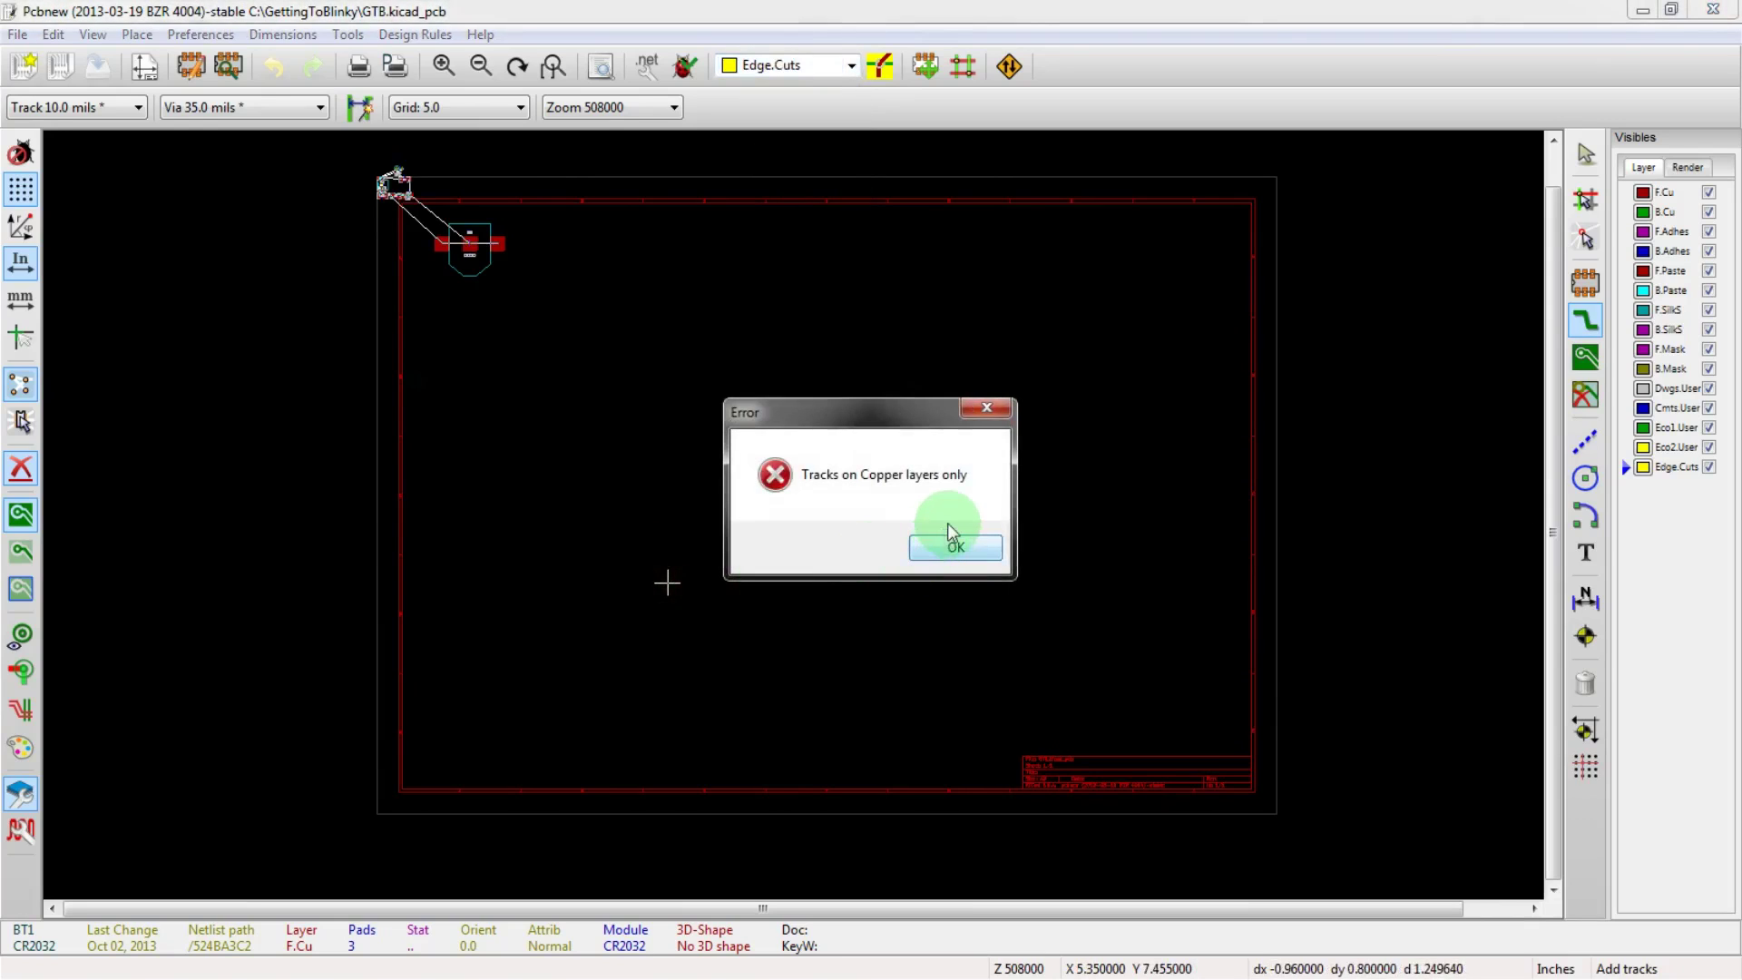
left_click(950, 547)
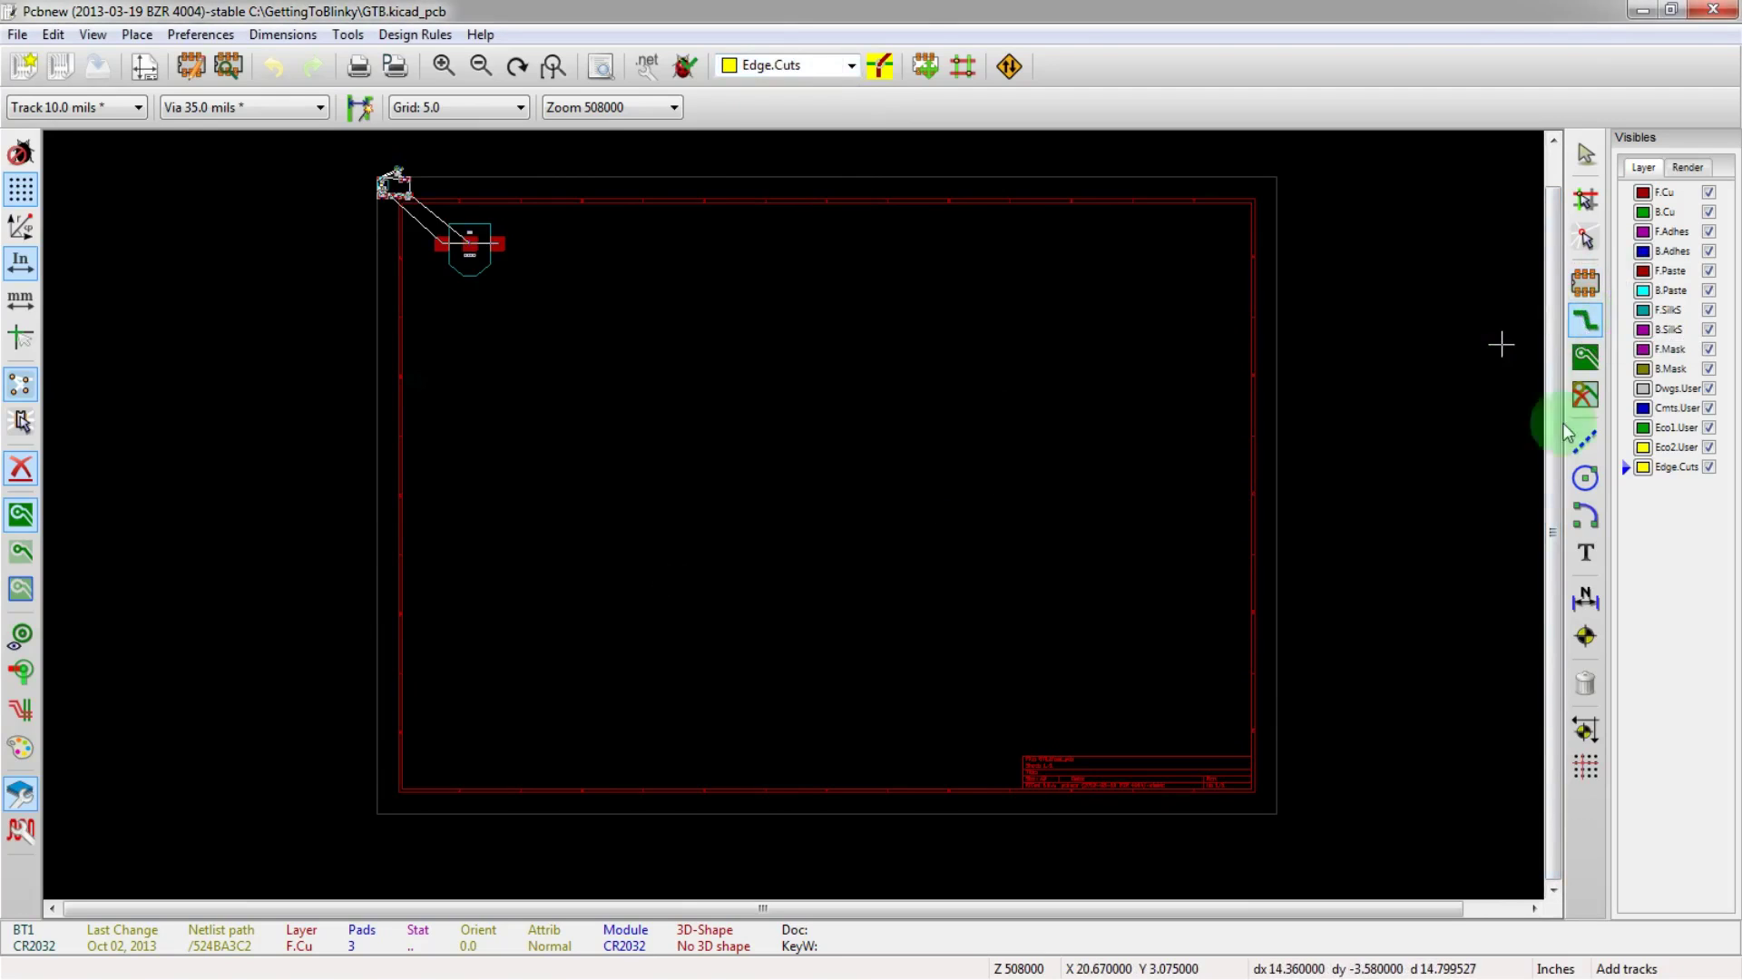
- Draw the board's bottom and right edges on Edge.Cuts as graphic lines about 1 in long each, starting from a zeroed relative origin
left_click(1586, 442)
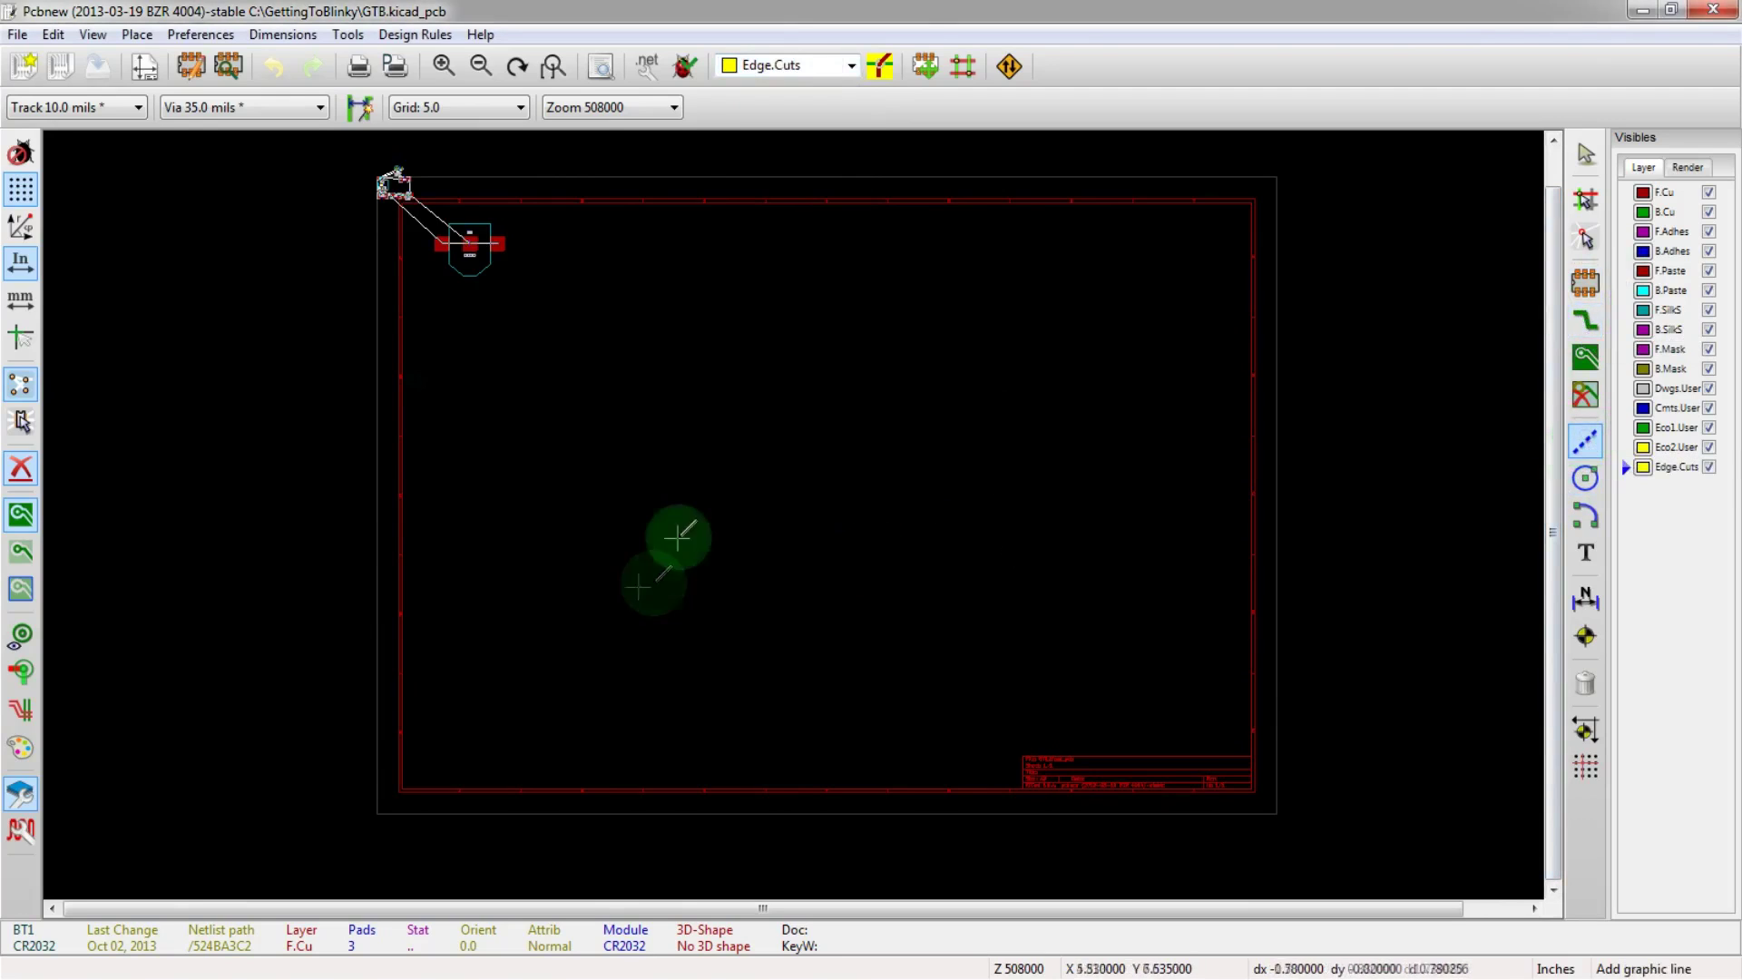
scroll(650, 584, "up", 2)
scroll(793, 517, "down", 2)
scroll(890, 509, "up", 2)
scroll(785, 512, "down", 2)
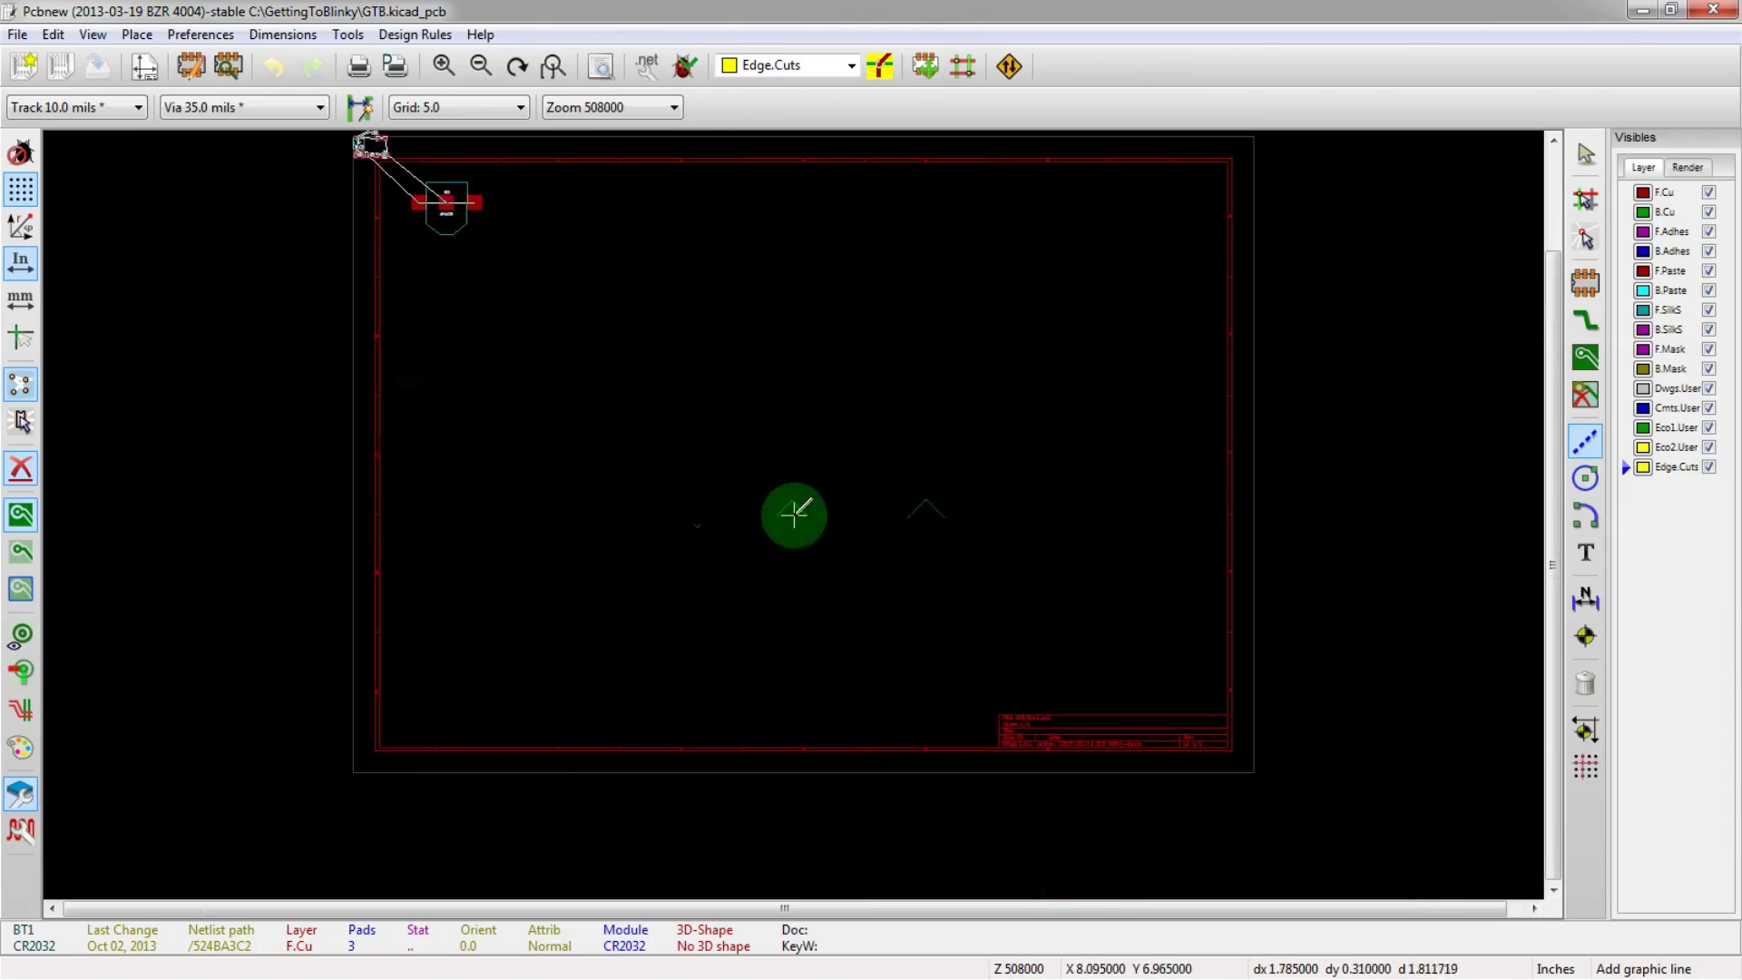
key("space")
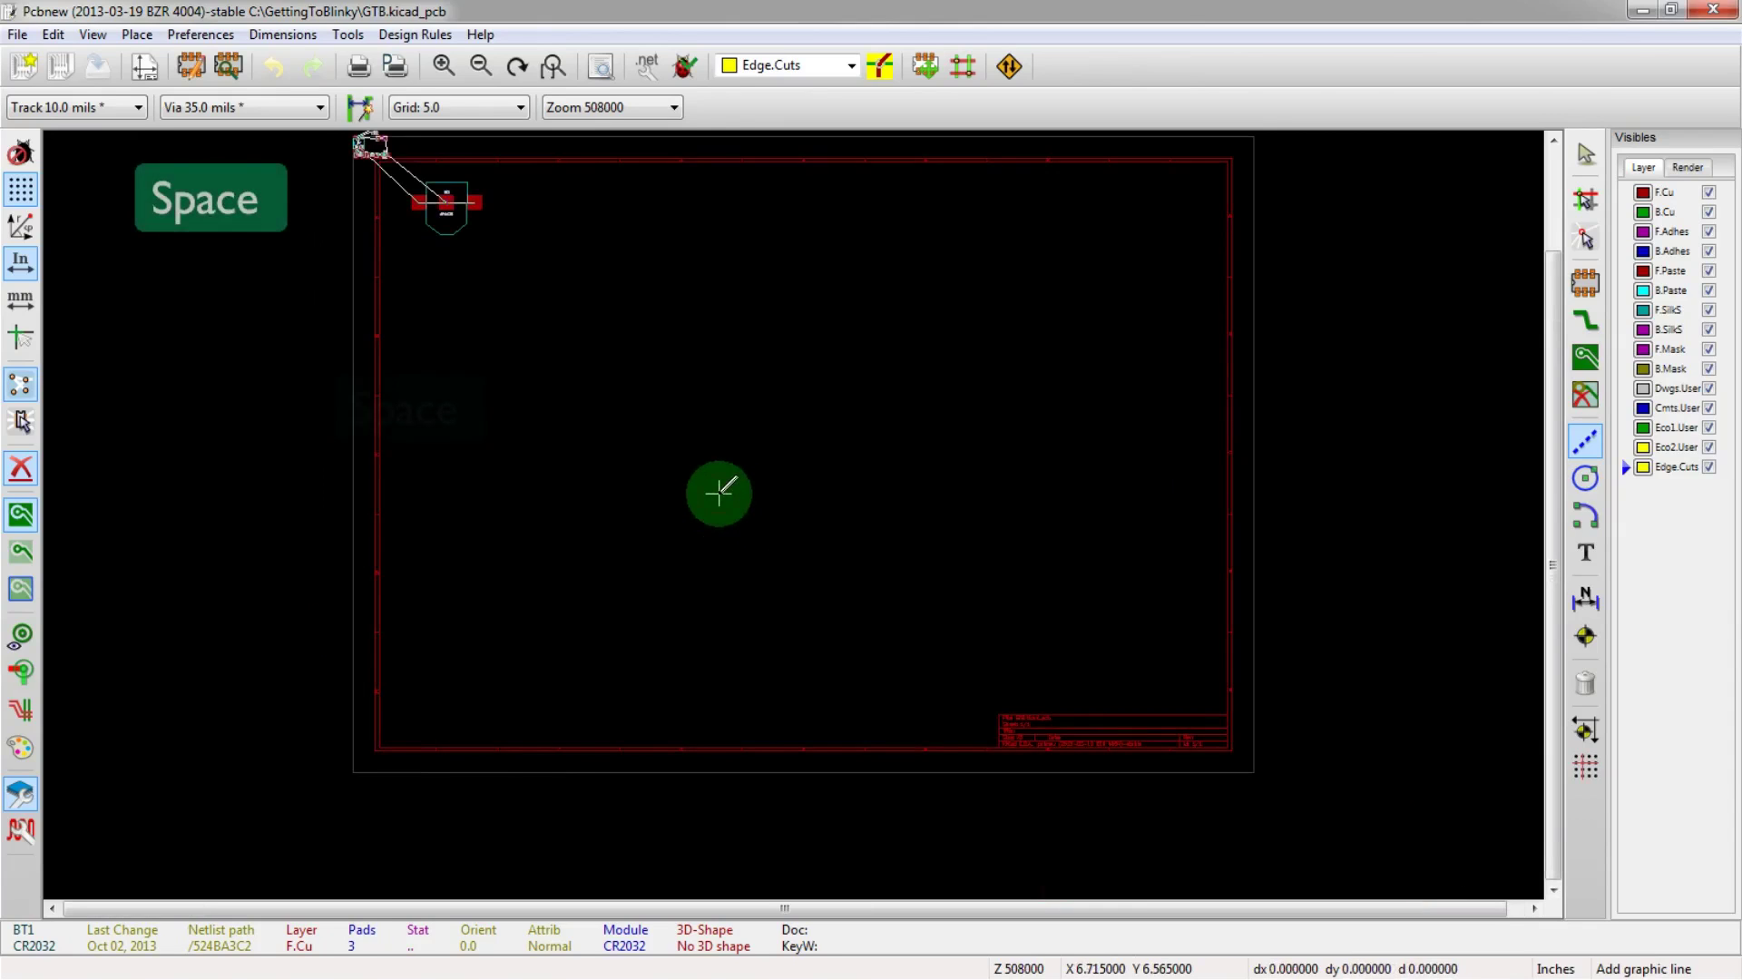
left_click(719, 493)
scroll(778, 501, "up", 2)
scroll(794, 517, "up", 1)
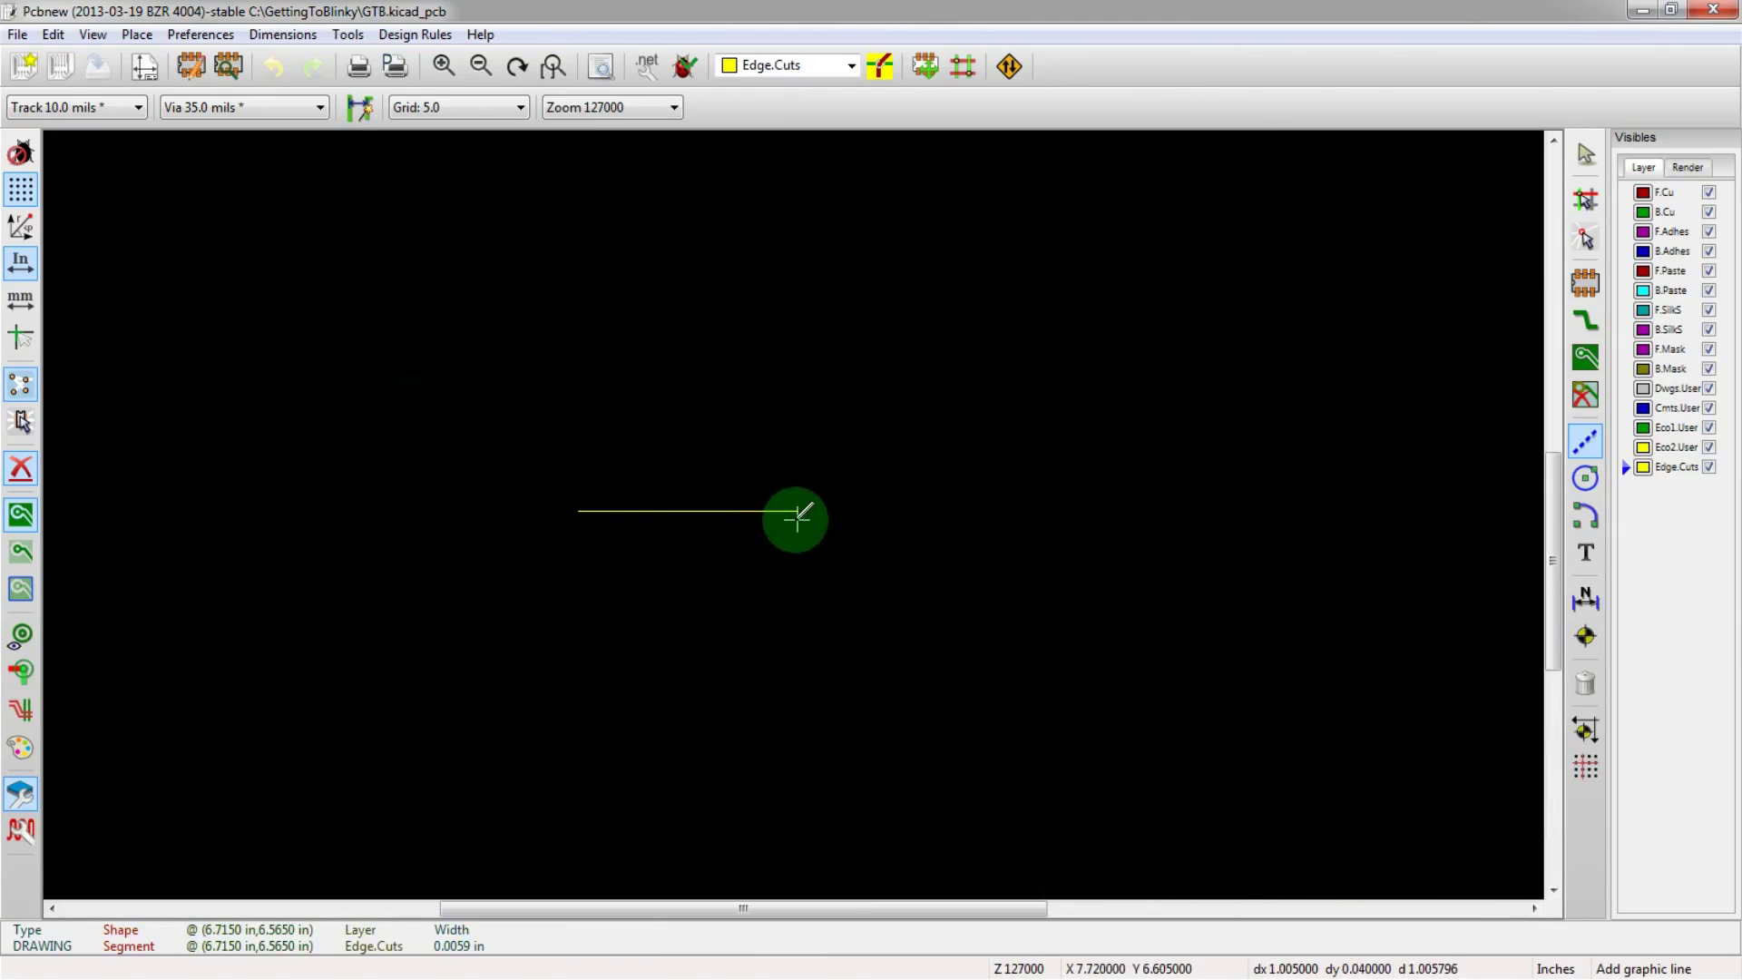
left_click(796, 517)
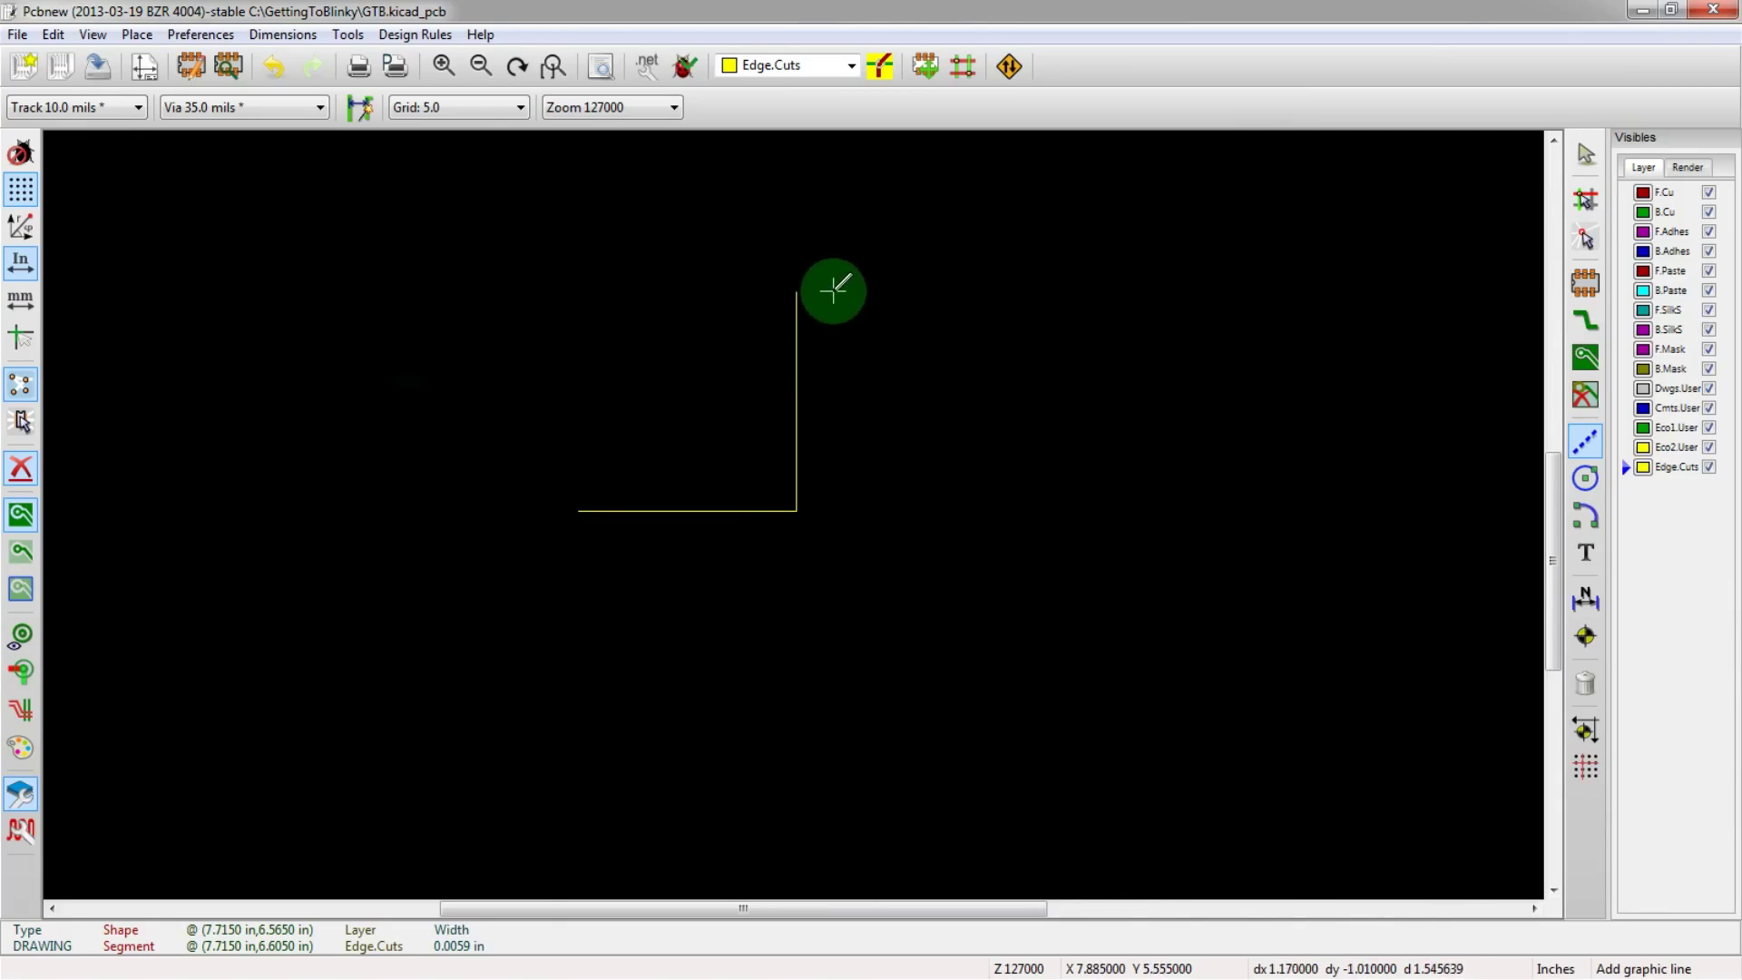
scroll(833, 290, "up", 3)
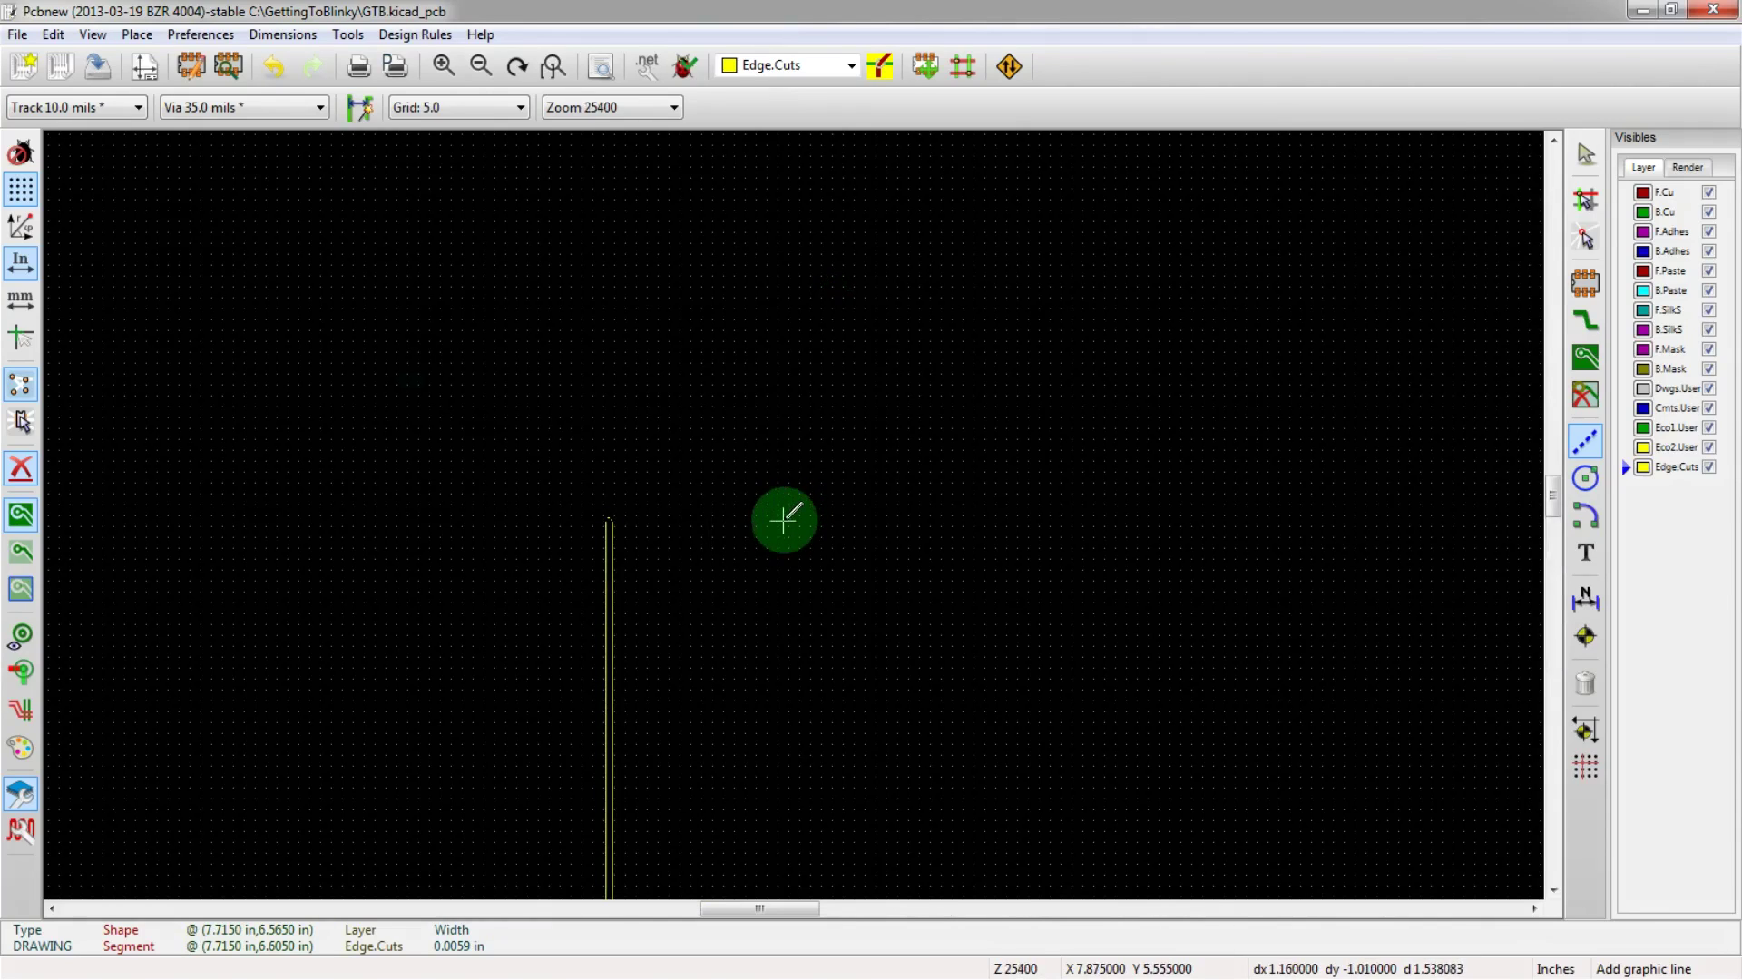
left_click(784, 530)
- Draw the board's top edge leftward from the upper end of the right edge, about 1.035 in long
scroll(311, 525, "down", 1)
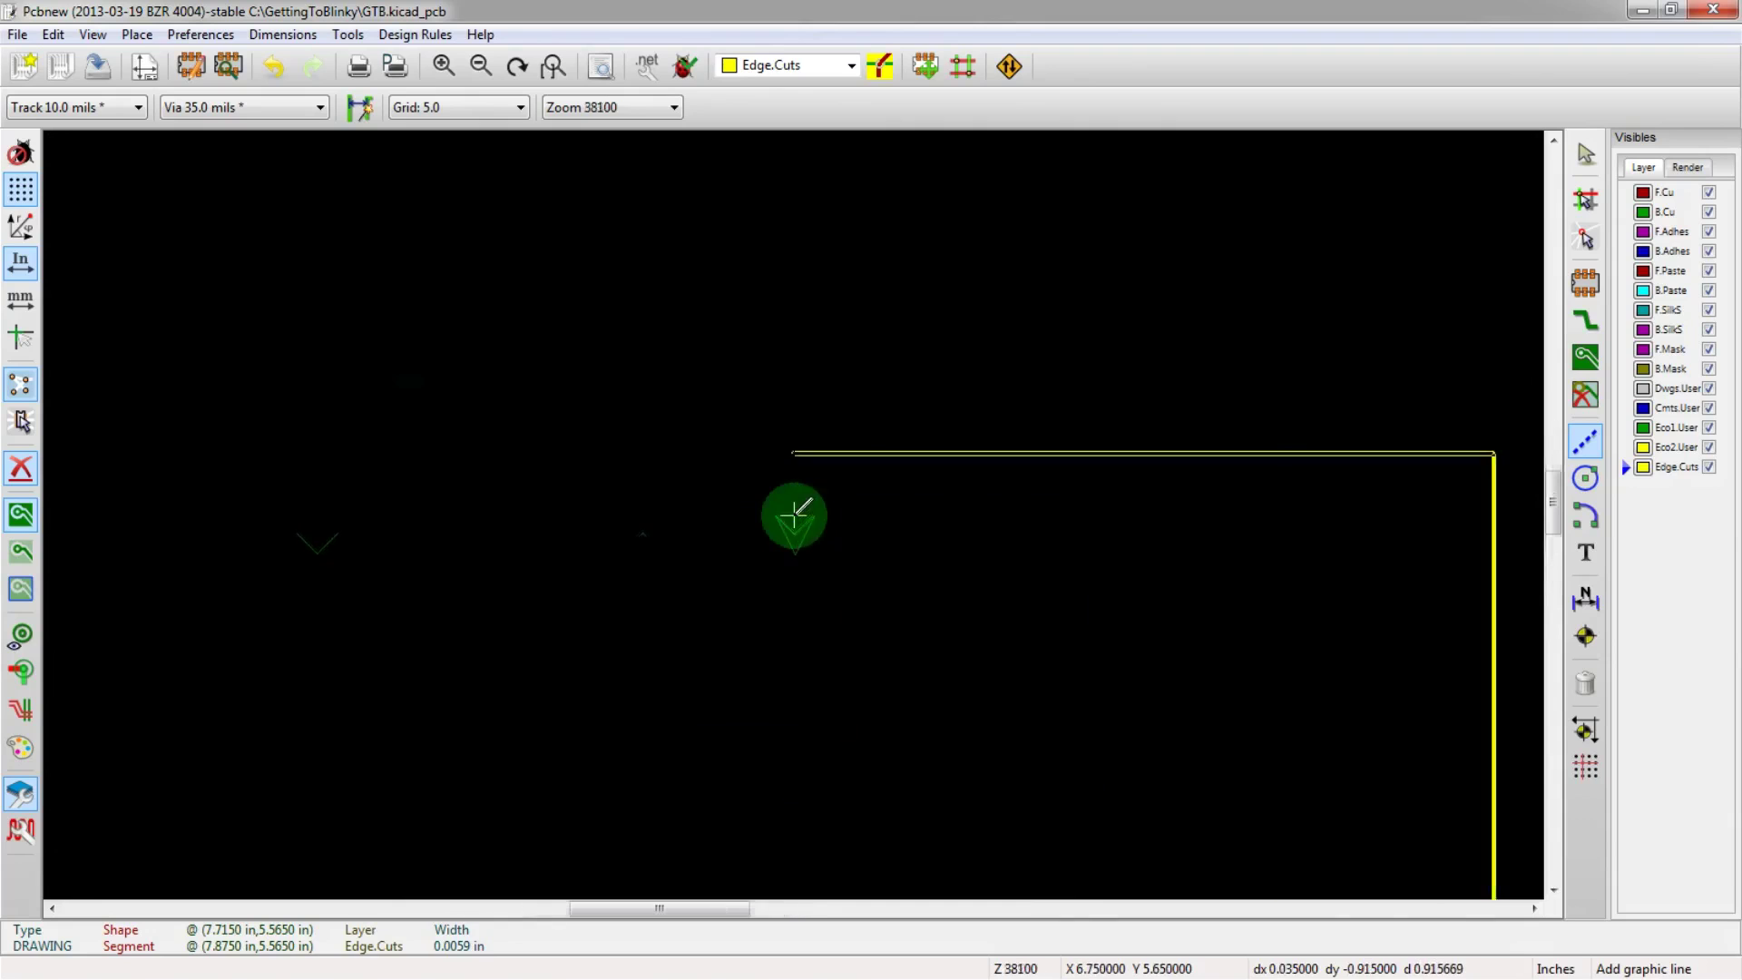
scroll(783, 494, "up", 1)
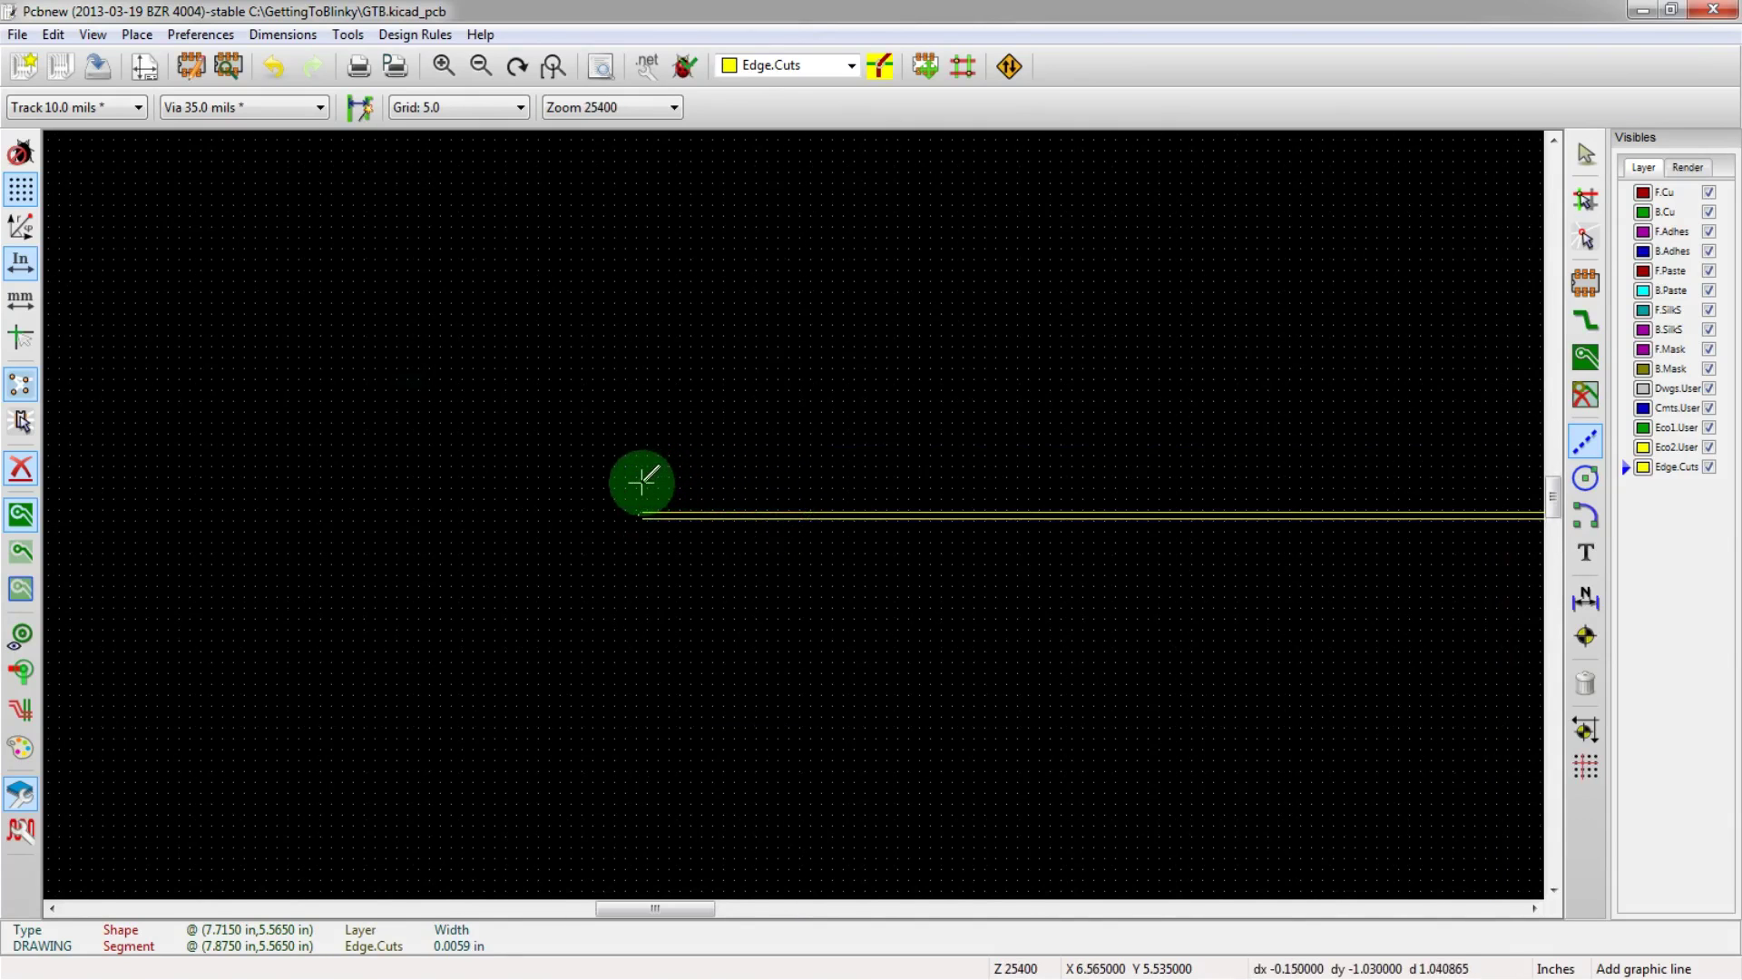
scroll(596, 475, "down", 2)
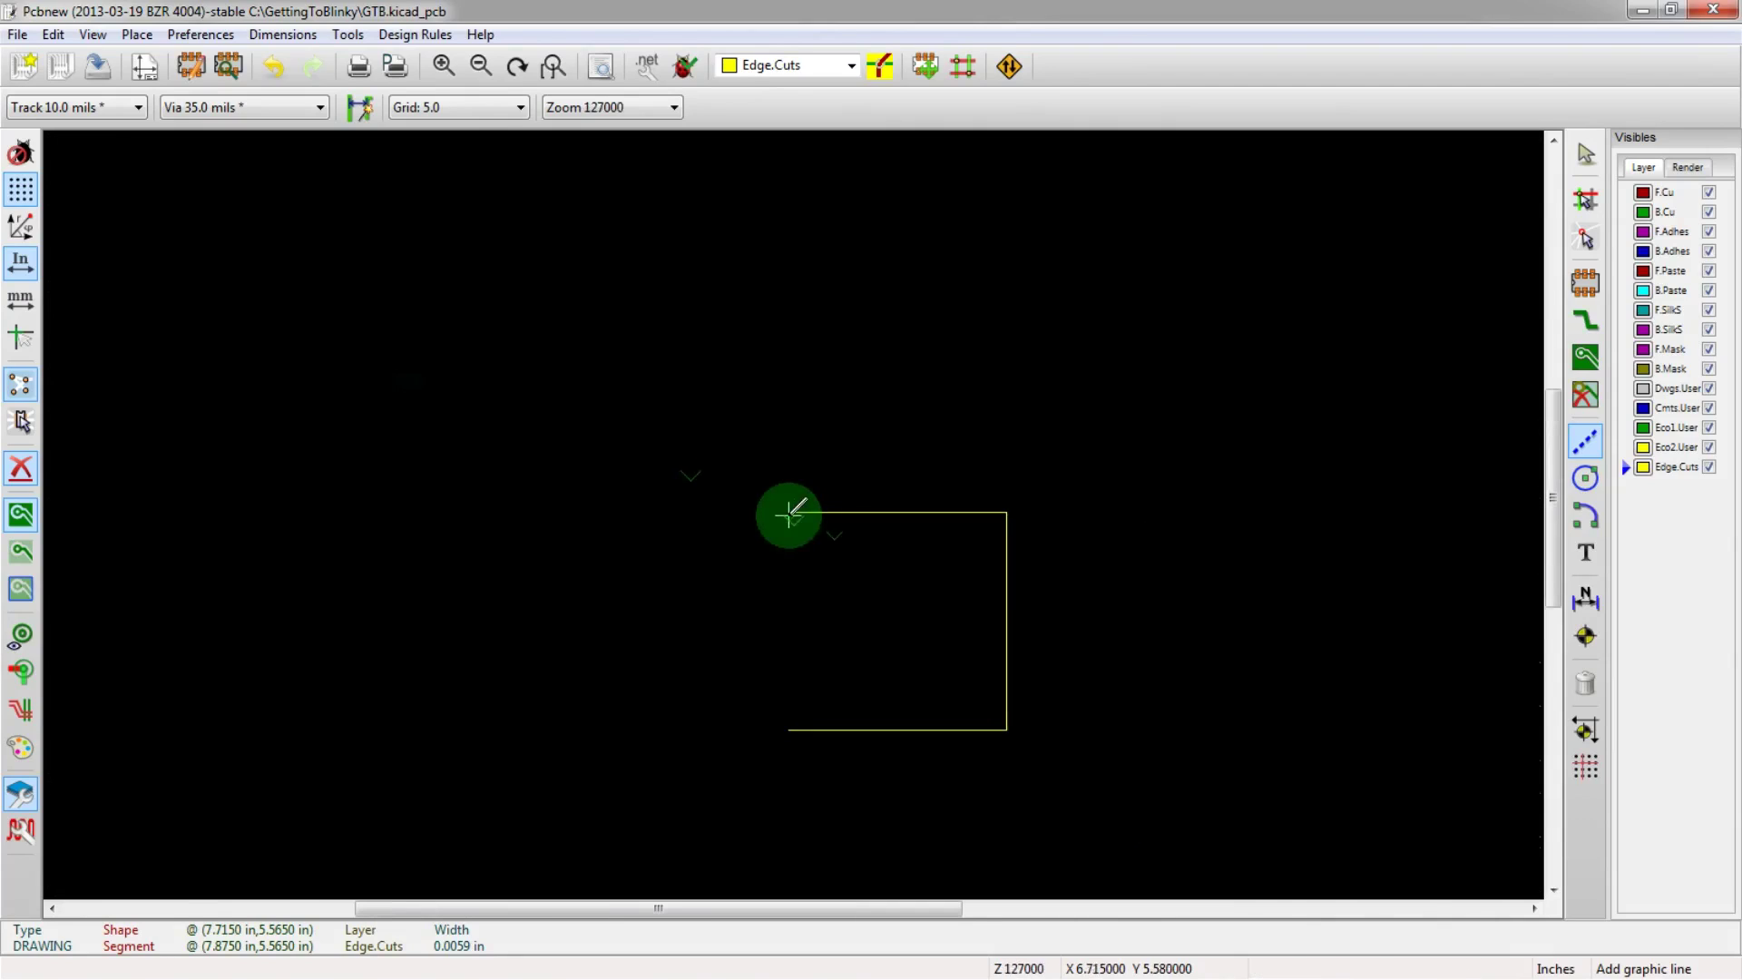
scroll(798, 516, "up", 2)
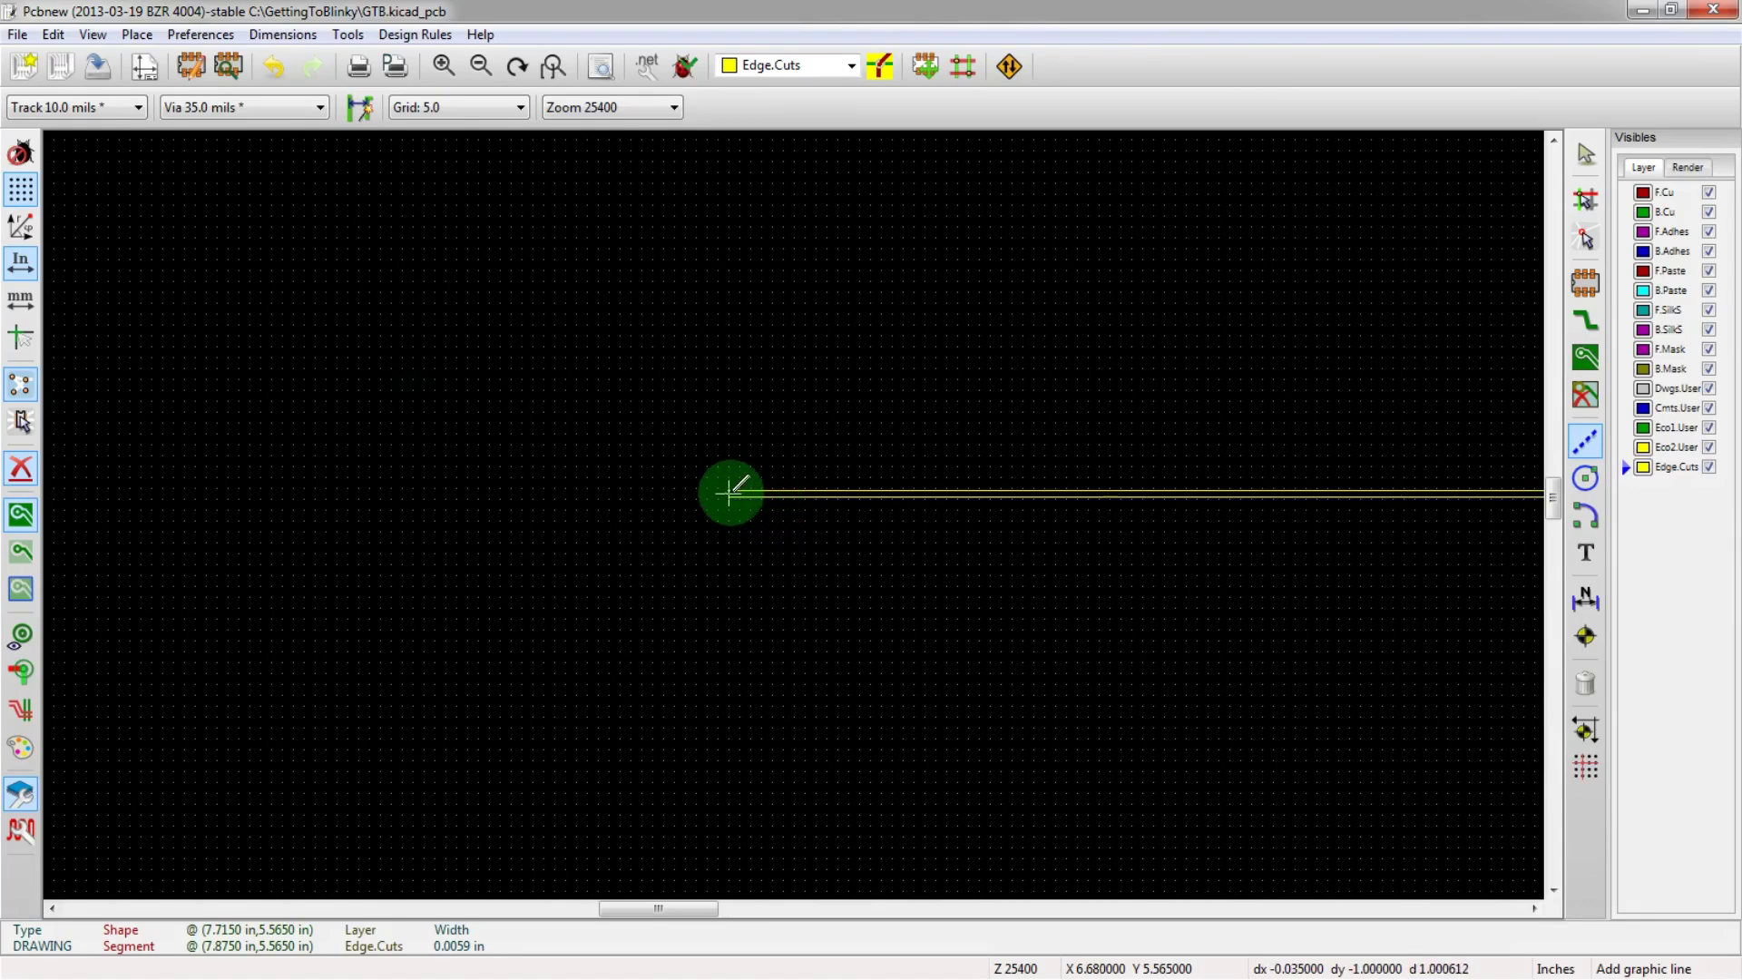
left_click(729, 493)
scroll(739, 622, "down", 1)
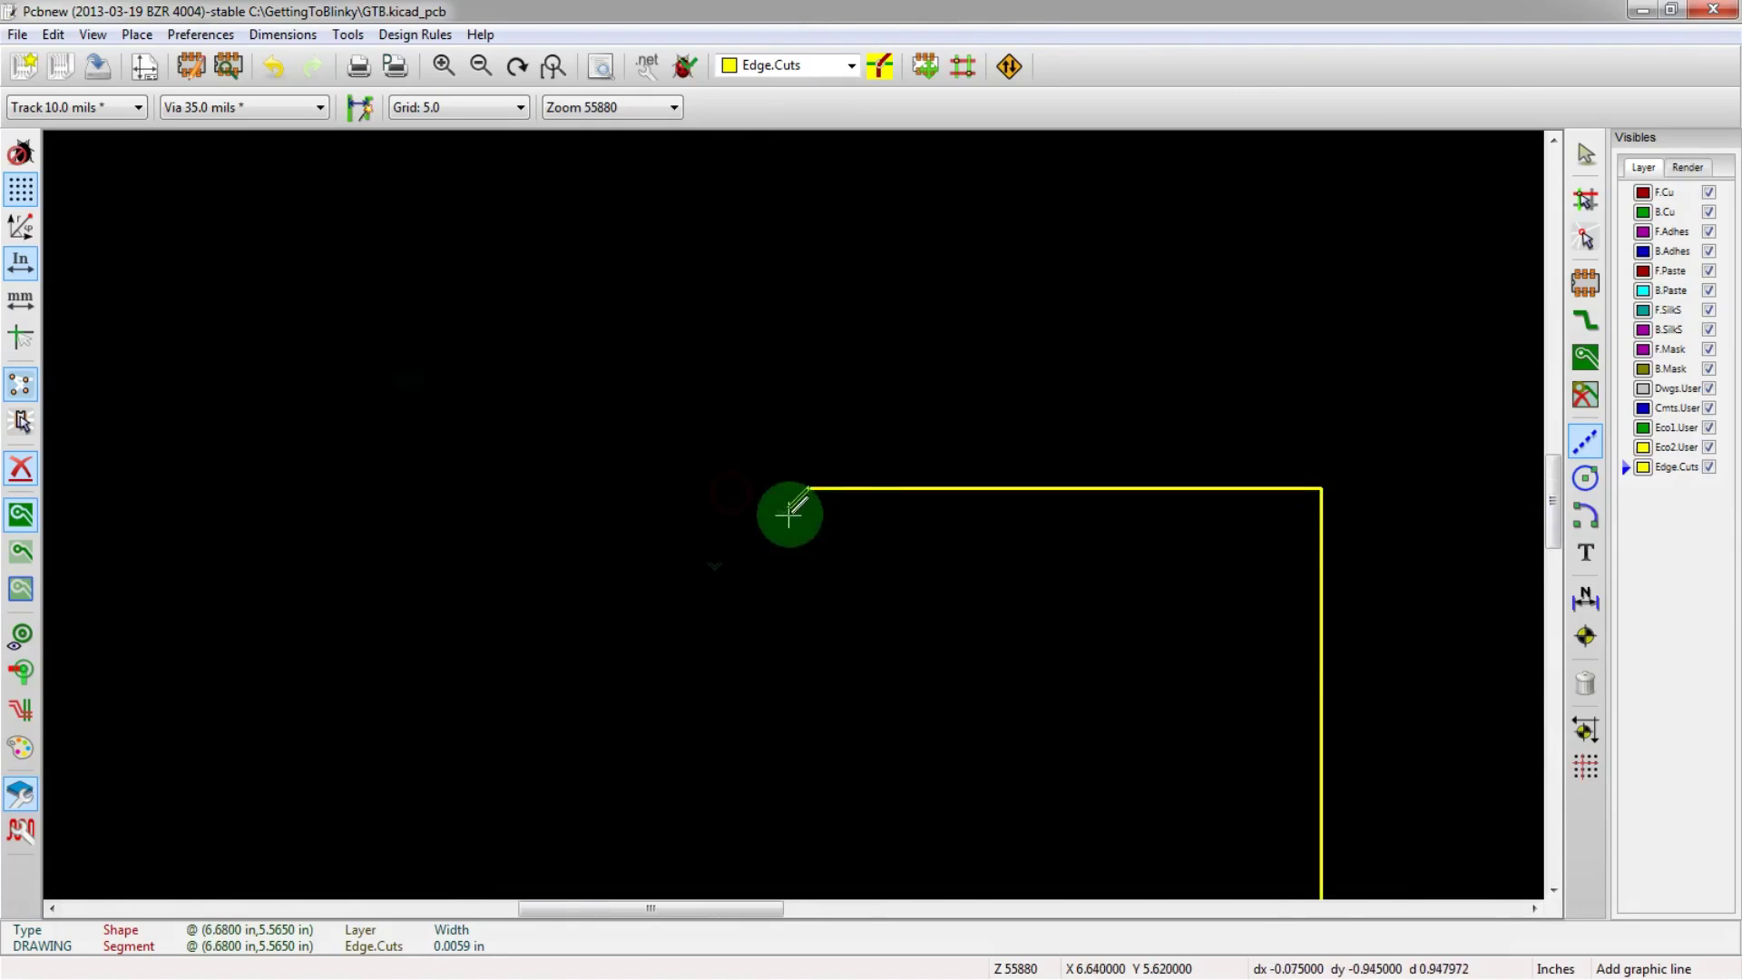
scroll(789, 509, "down", 1)
scroll(704, 738, "up", 2)
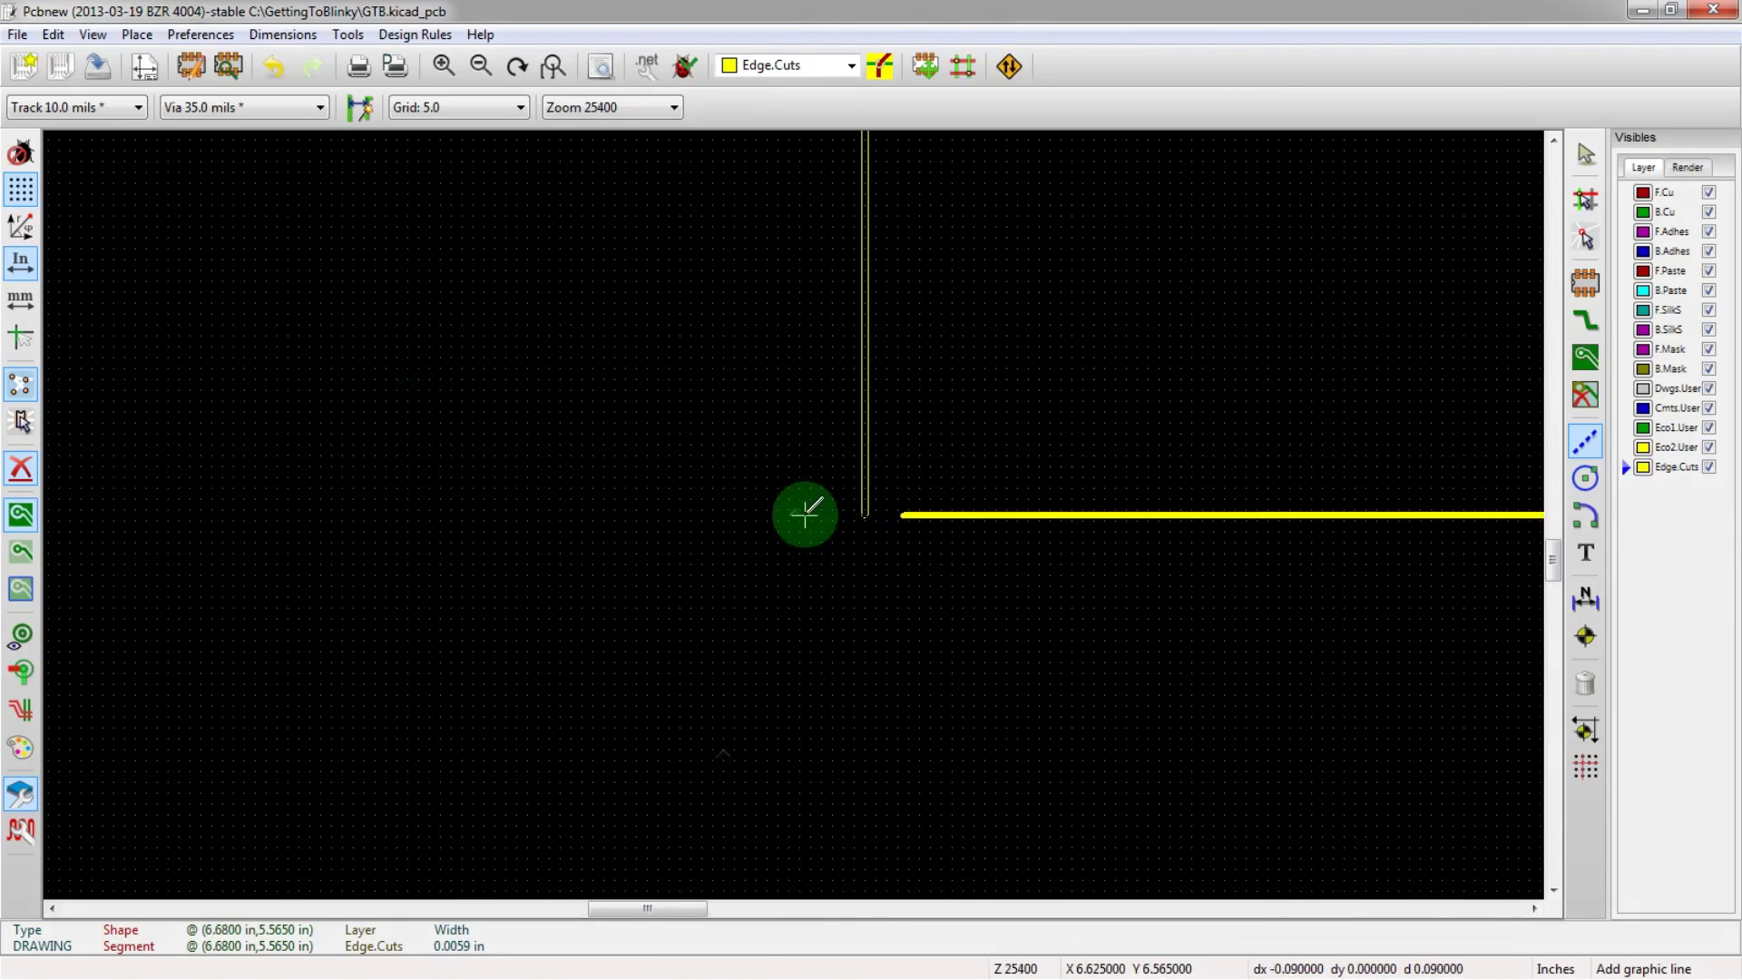
scroll(817, 505, "down", 1)
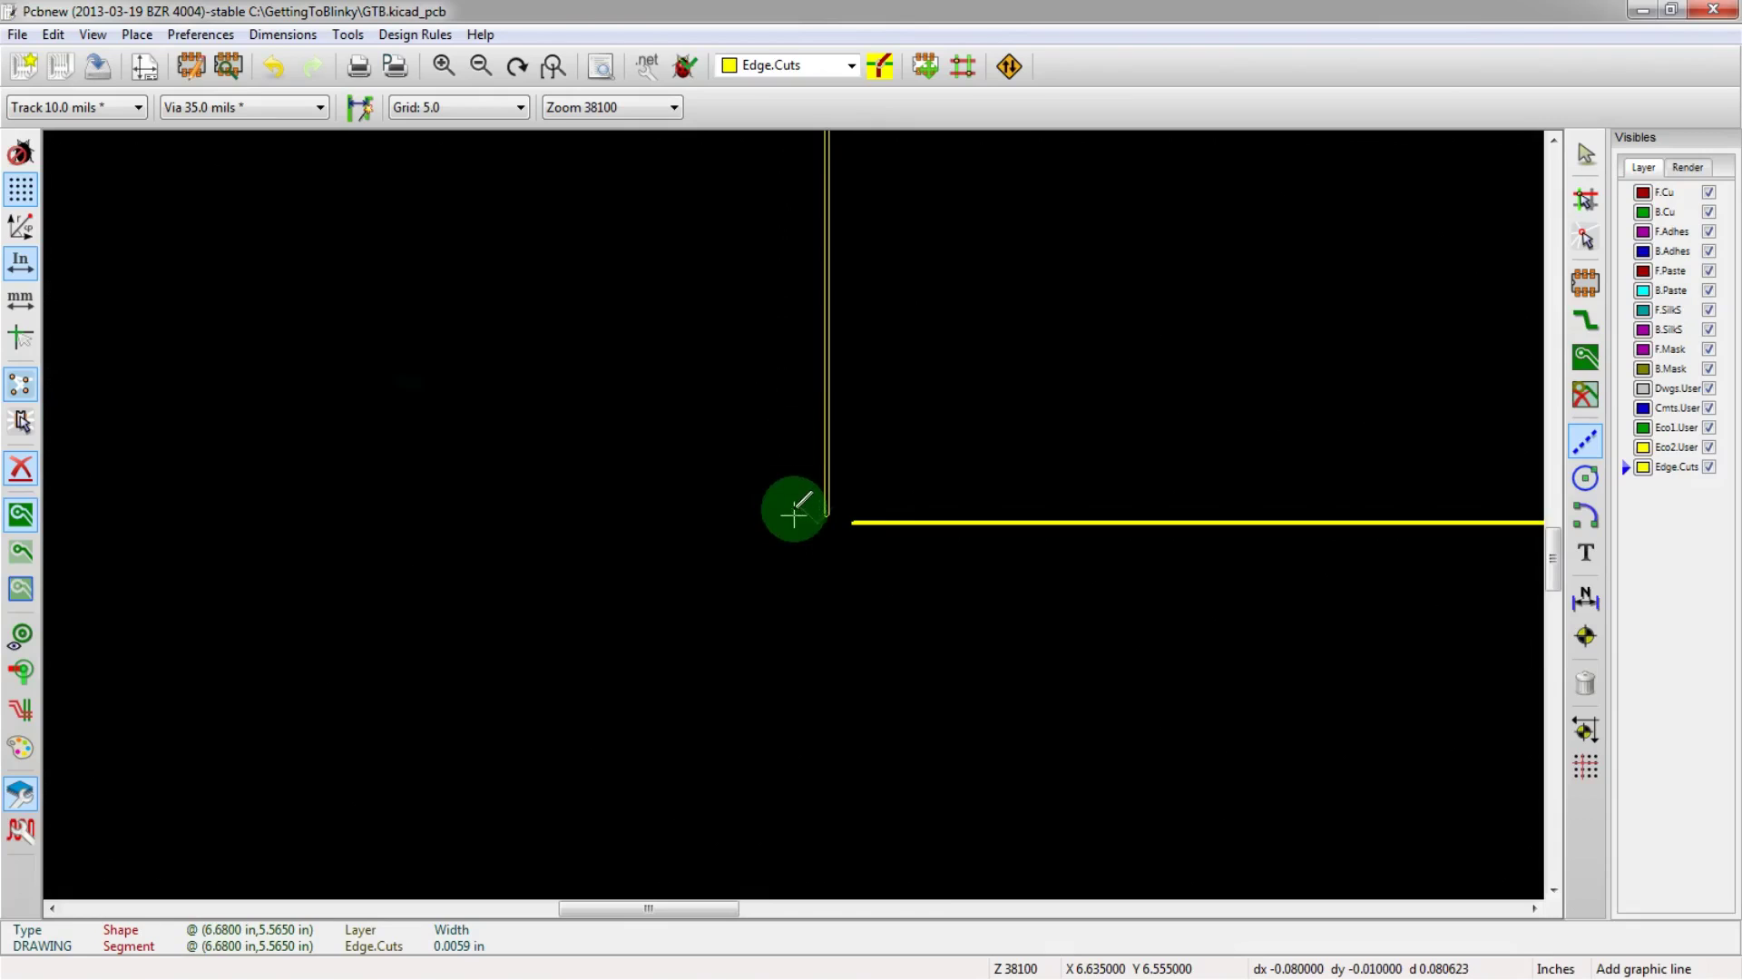
scroll(778, 373, "down", 2)
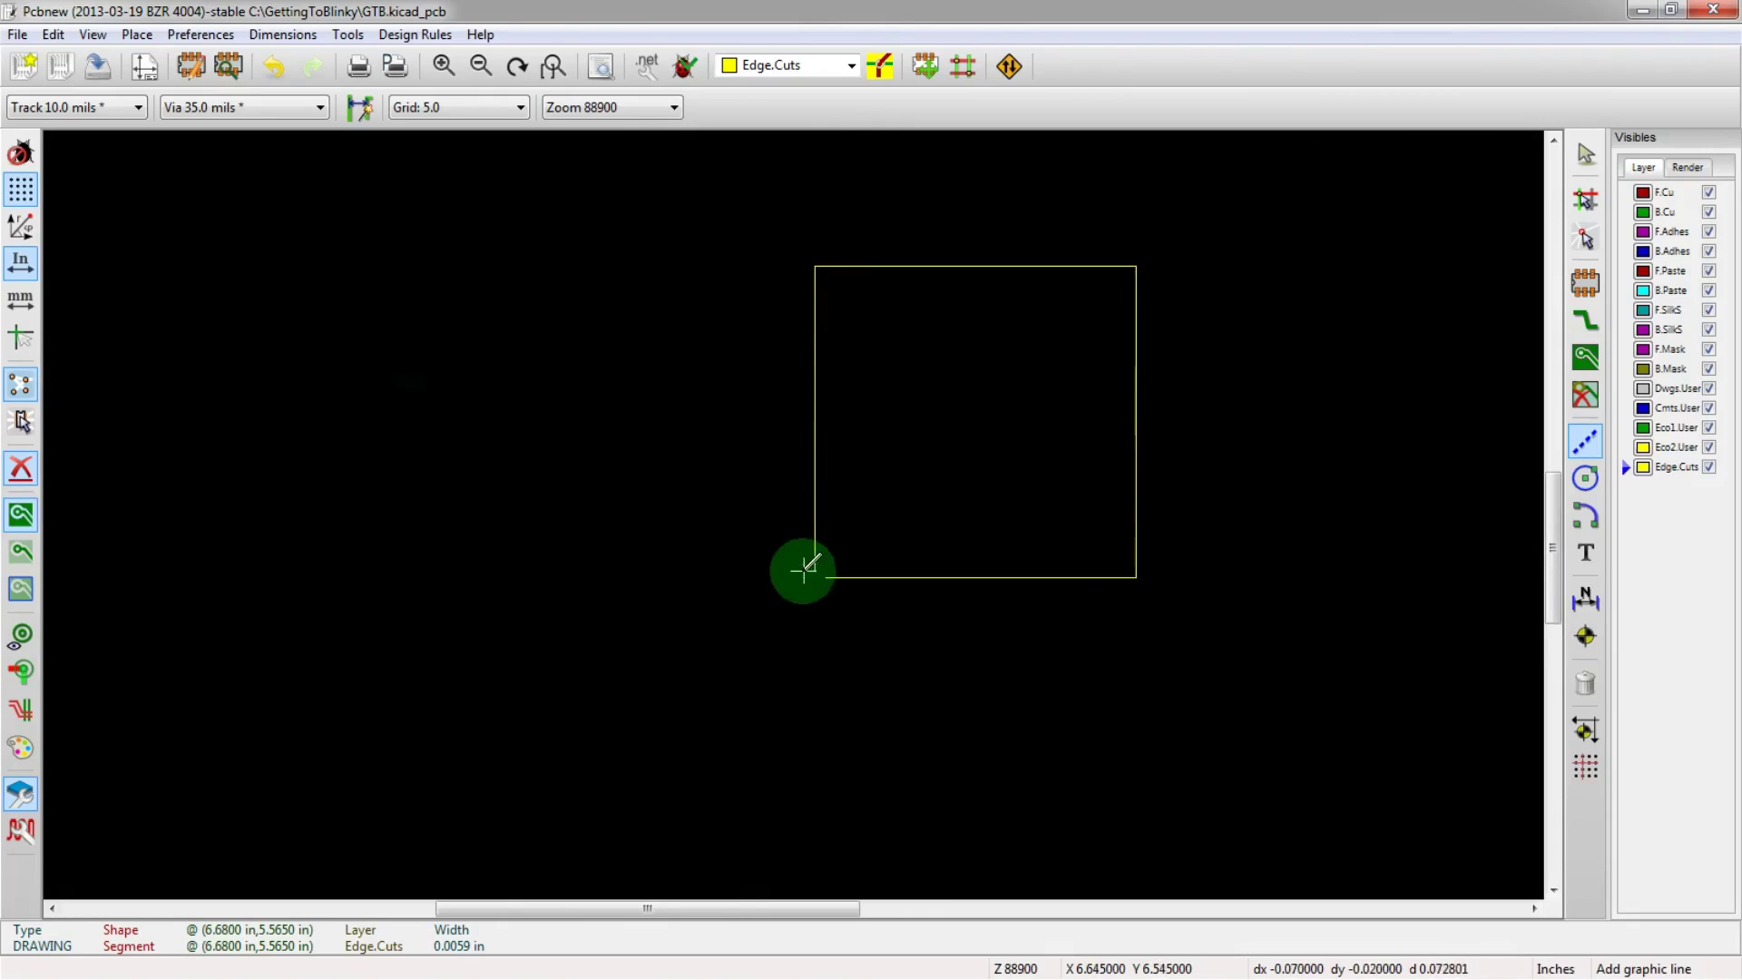
key("Escape")
- Undo the last drawn top edge of the board outline
scroll(793, 512, "up", 2)
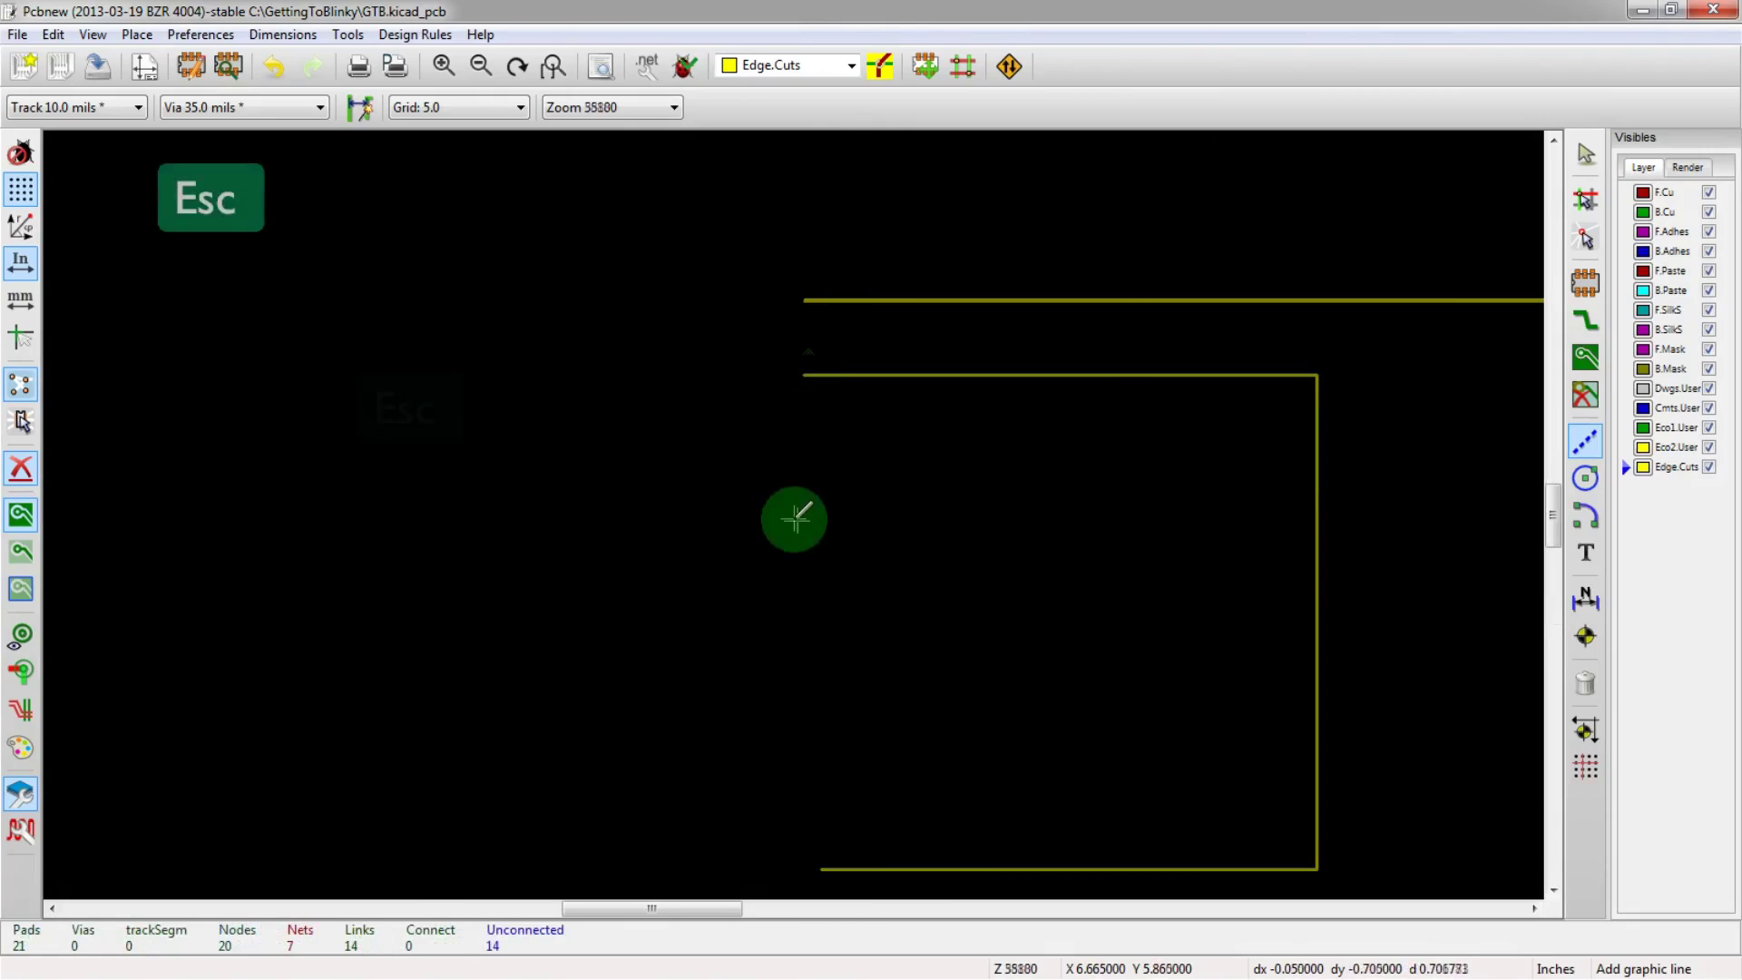
scroll(834, 456, "down", 2)
scroll(813, 623, "up", 1)
key("ctrl+z")
- Draw the board's top edge on Edge.Cuts exactly 1 in leftward from the upper end of the right edge
scroll(797, 513, "up", 4)
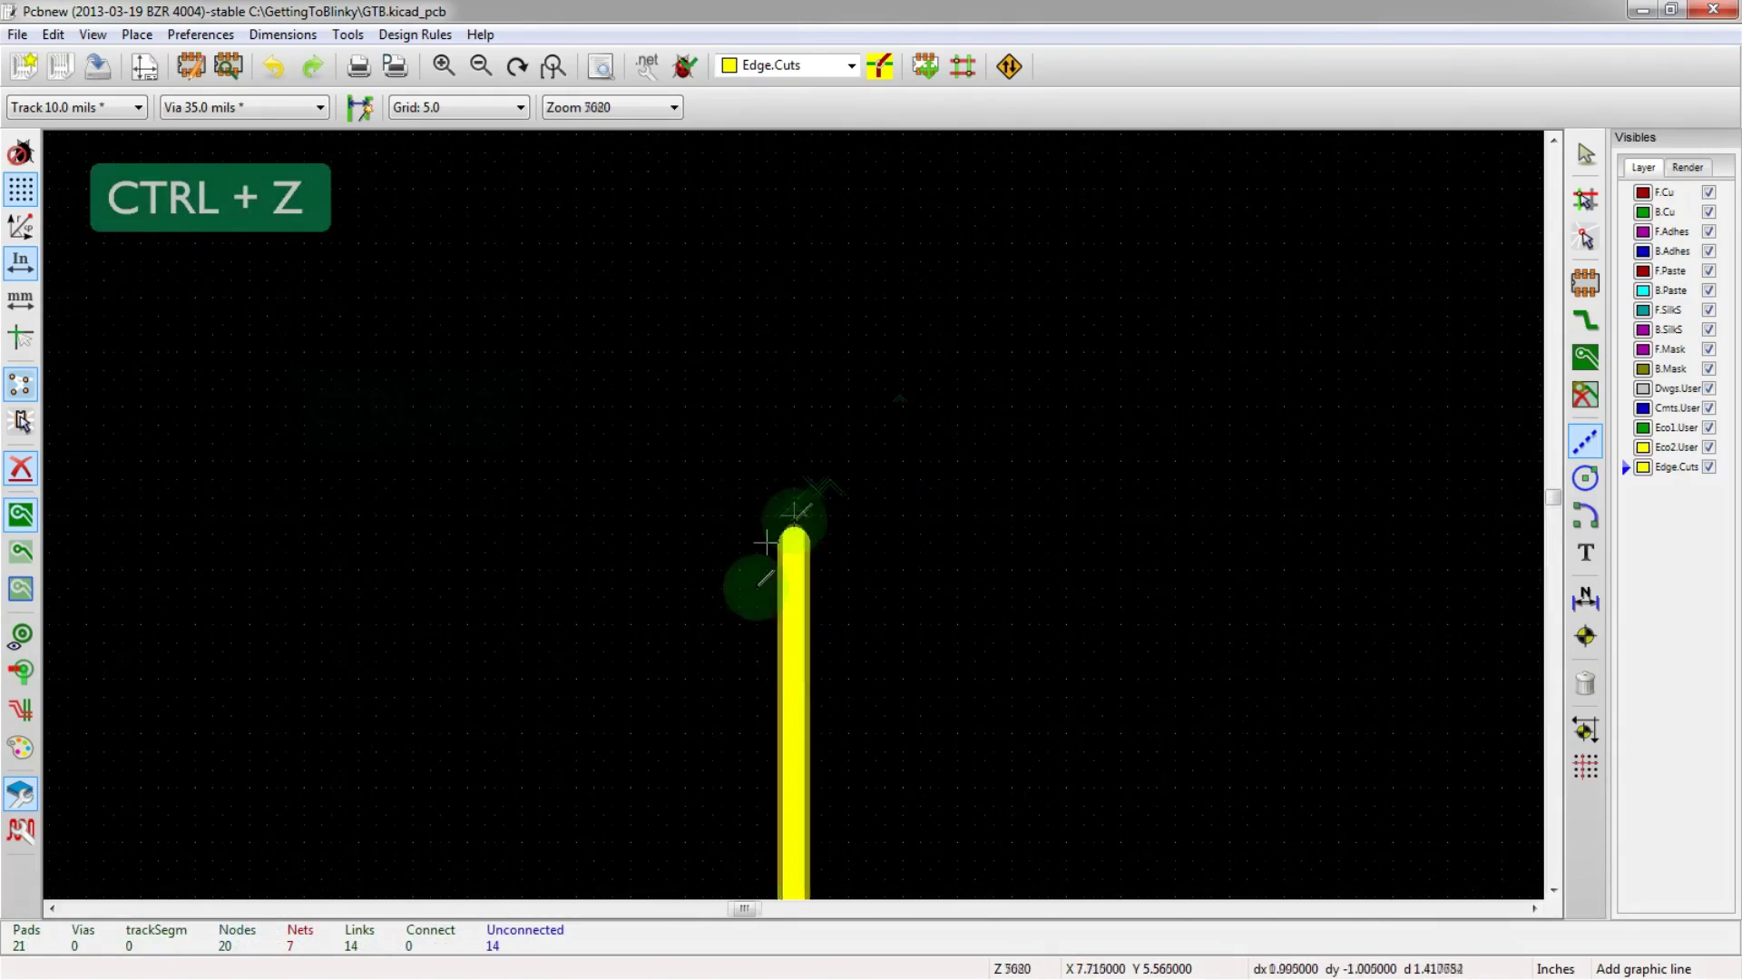
scroll(794, 513, "up", 2)
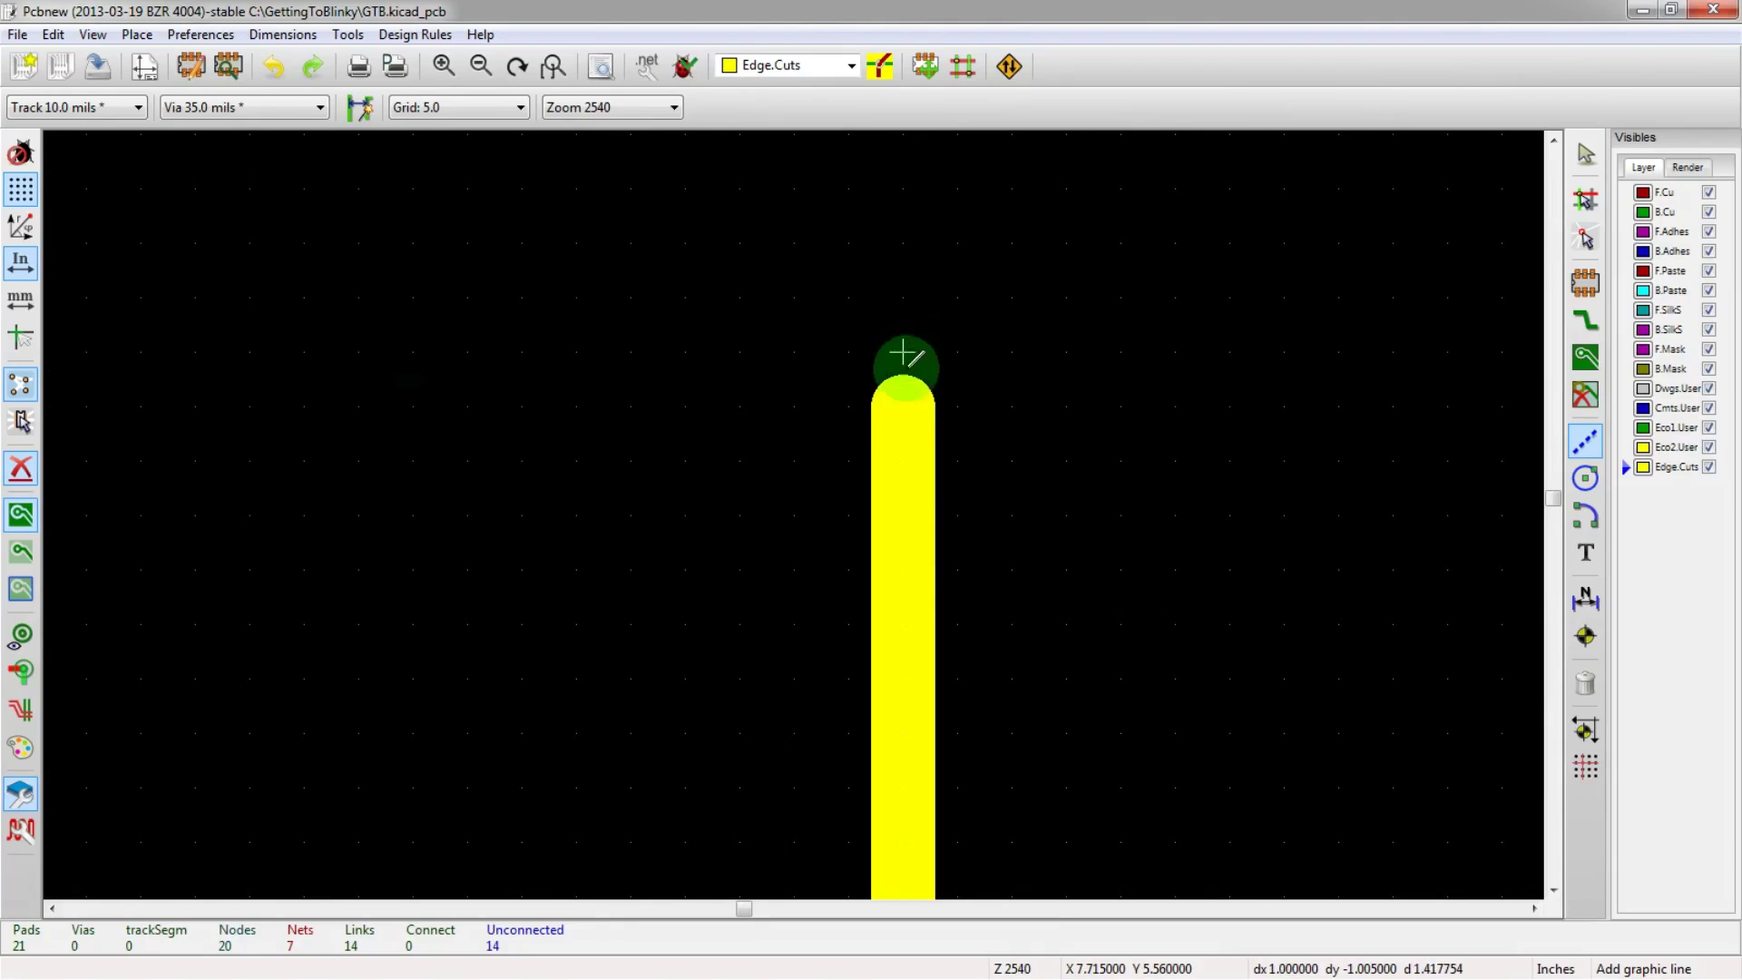
left_click(903, 406)
scroll(903, 406, "down", 2)
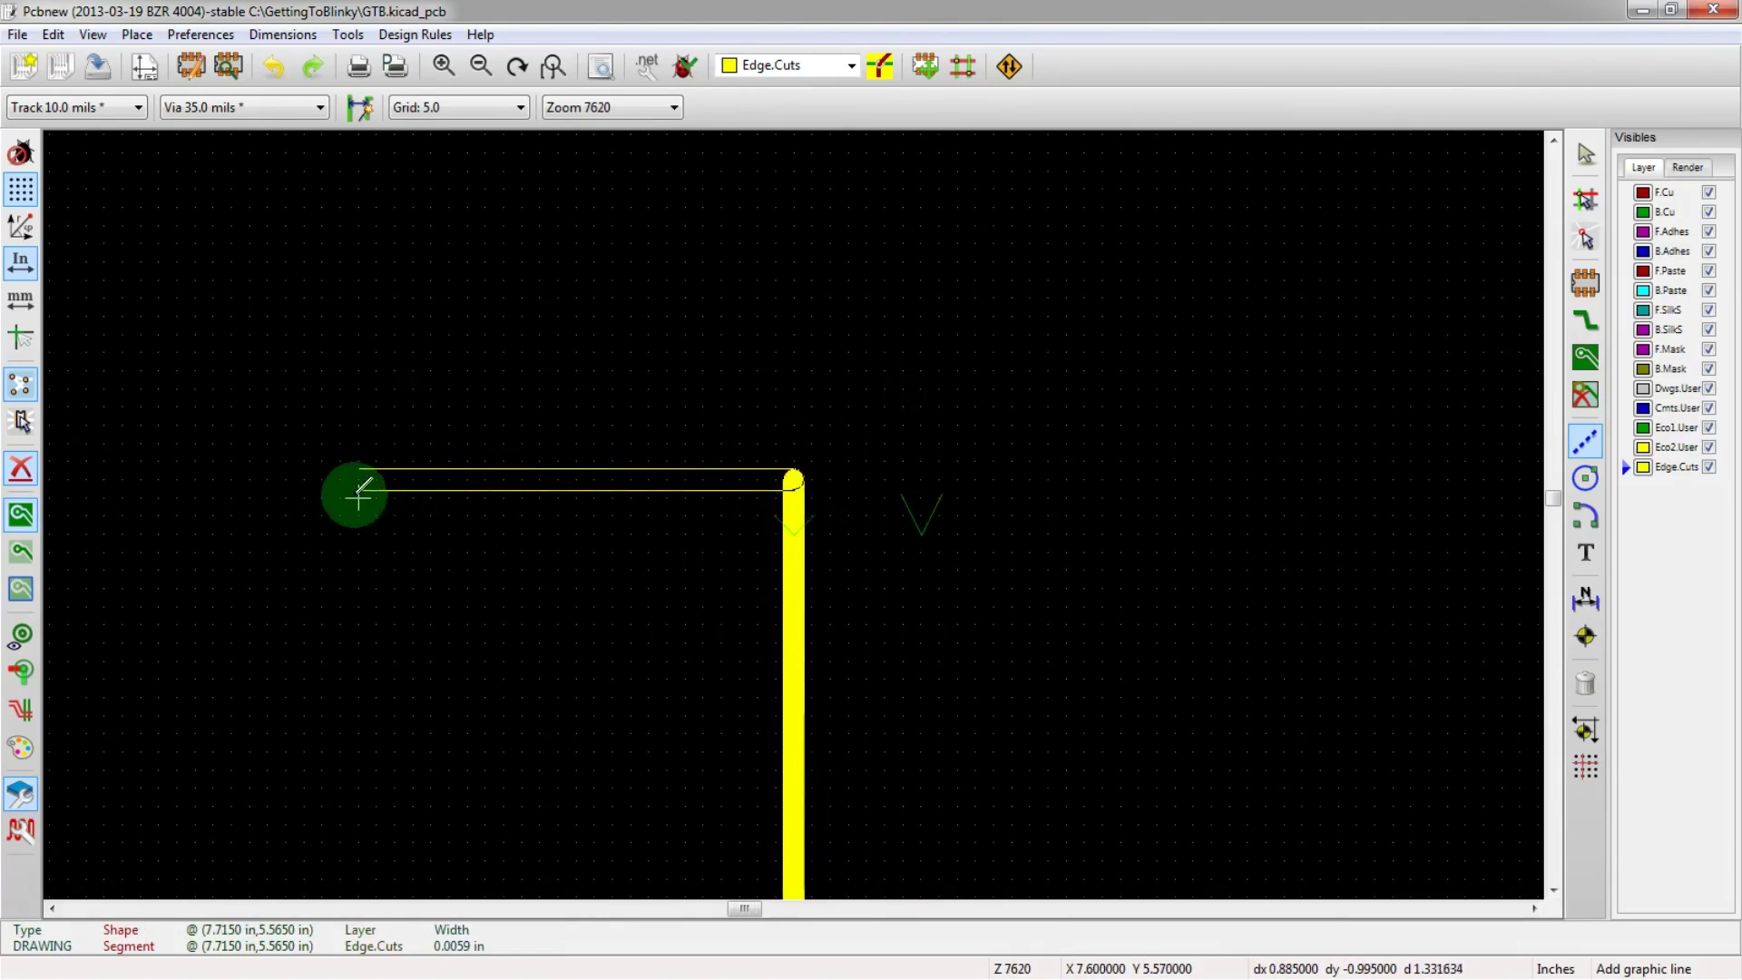
scroll(726, 482, "down", 1)
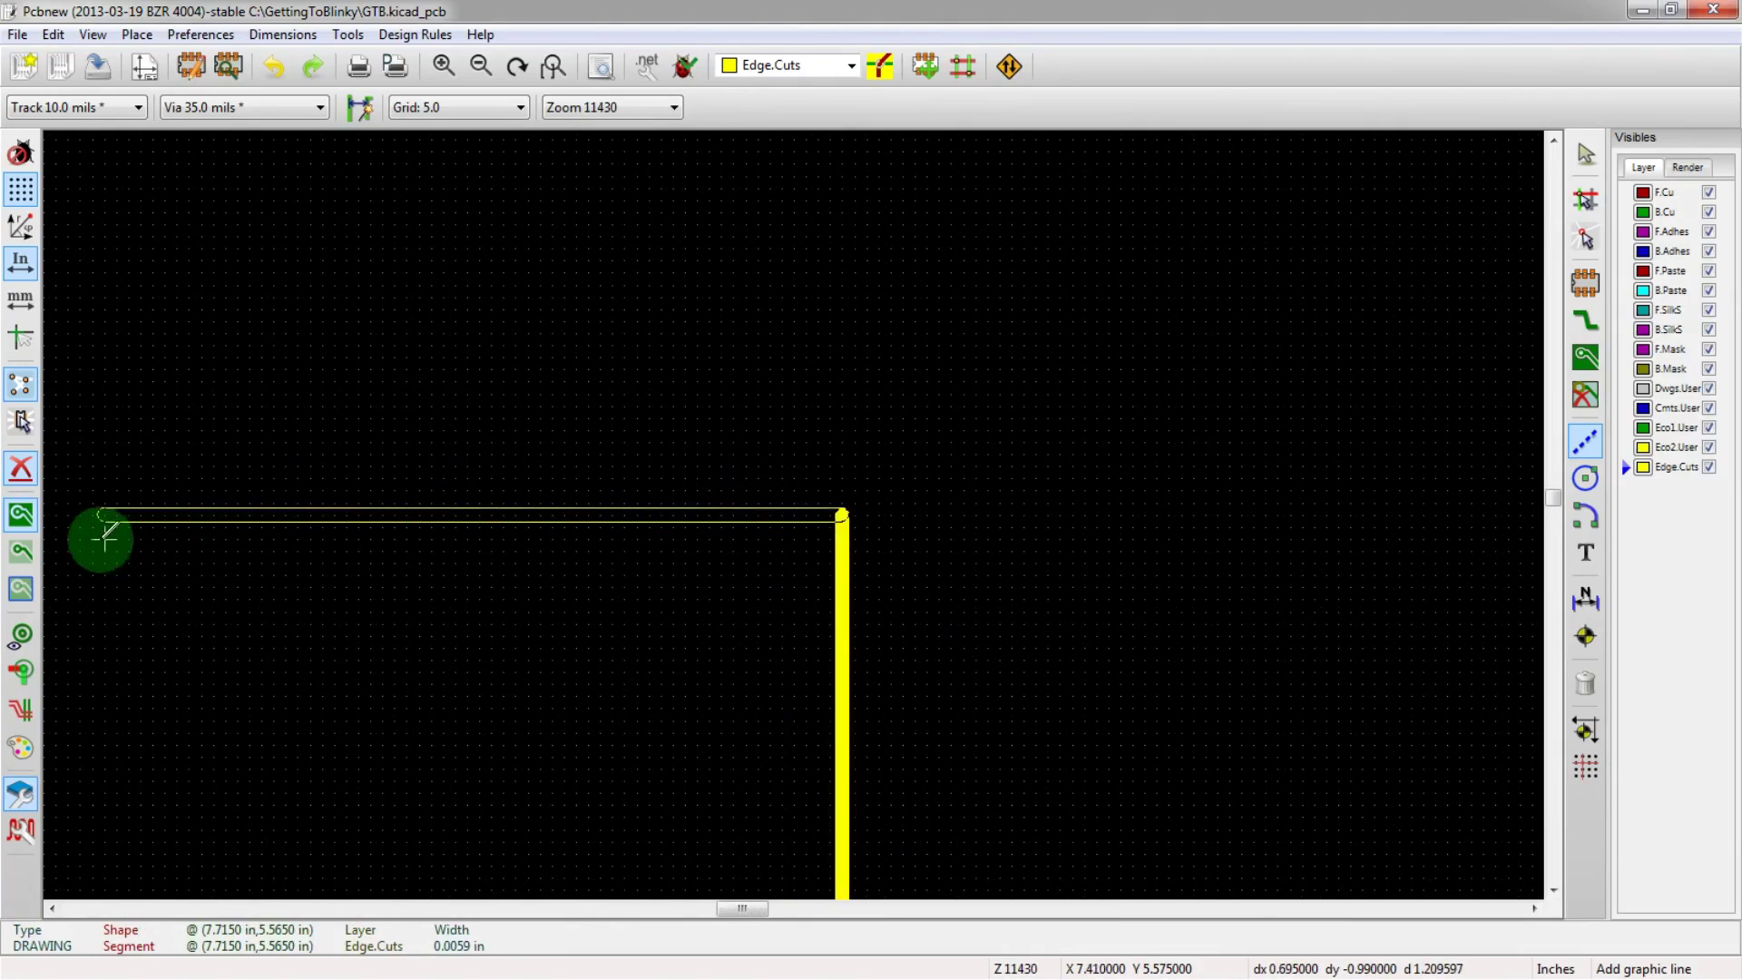
scroll(545, 538, "down", 3)
scroll(797, 509, "down", 1)
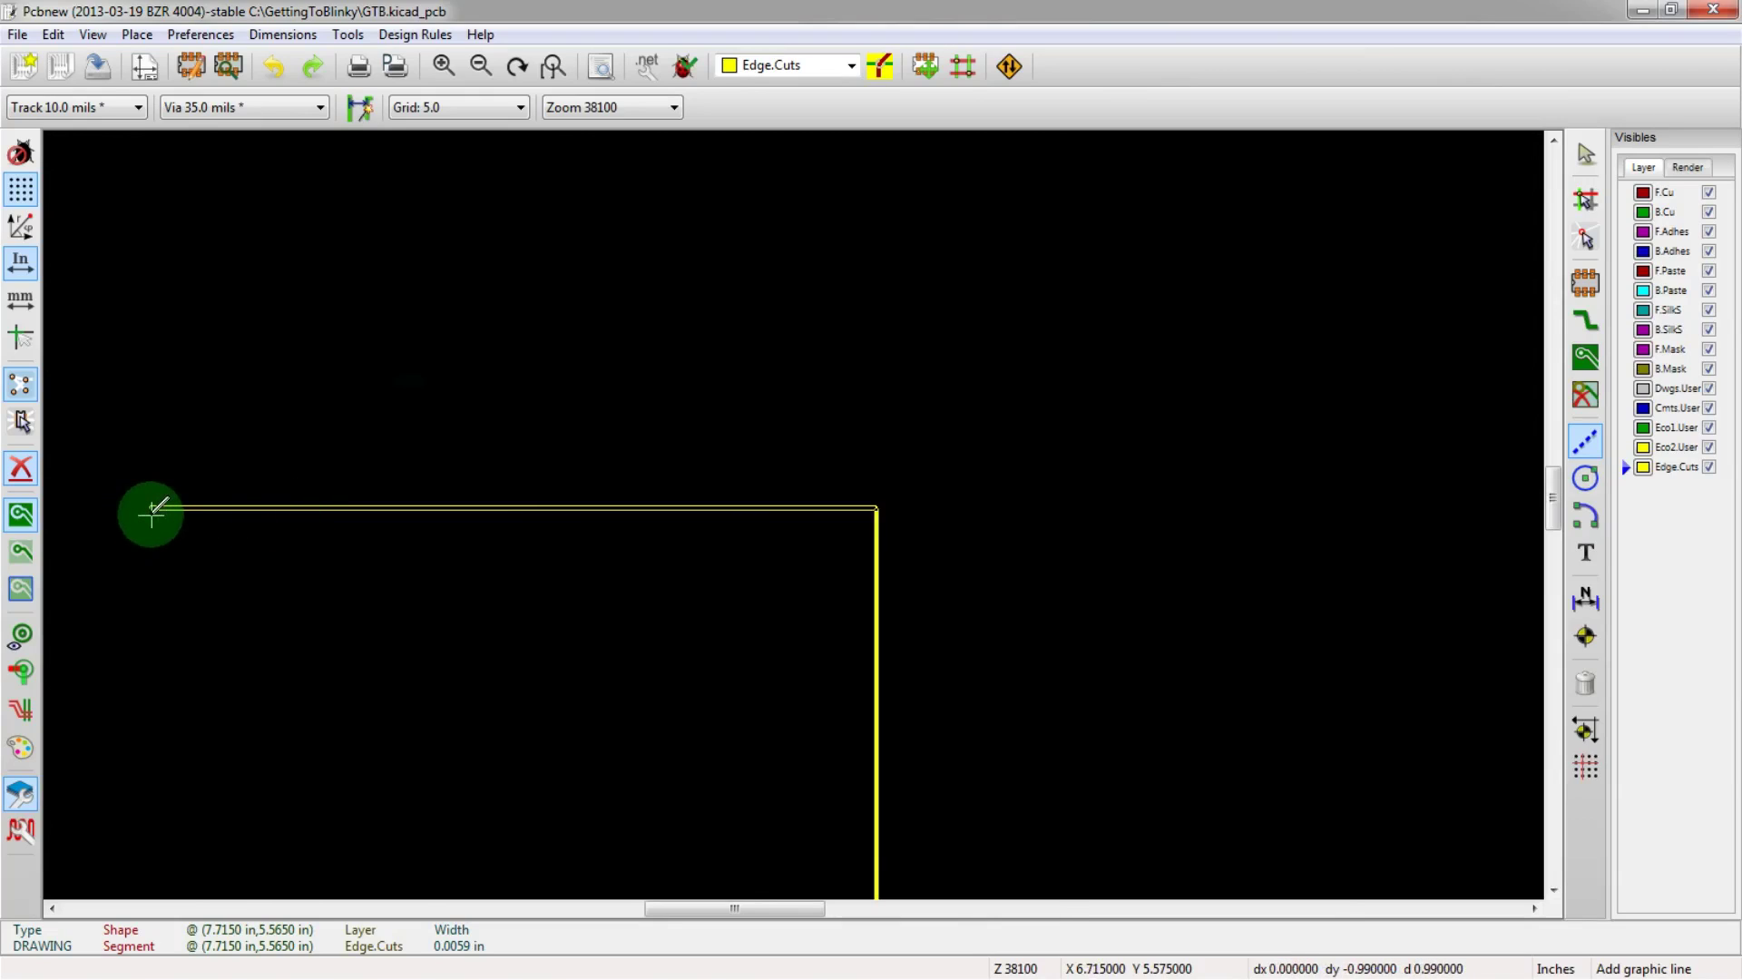
scroll(151, 515, "up", 4)
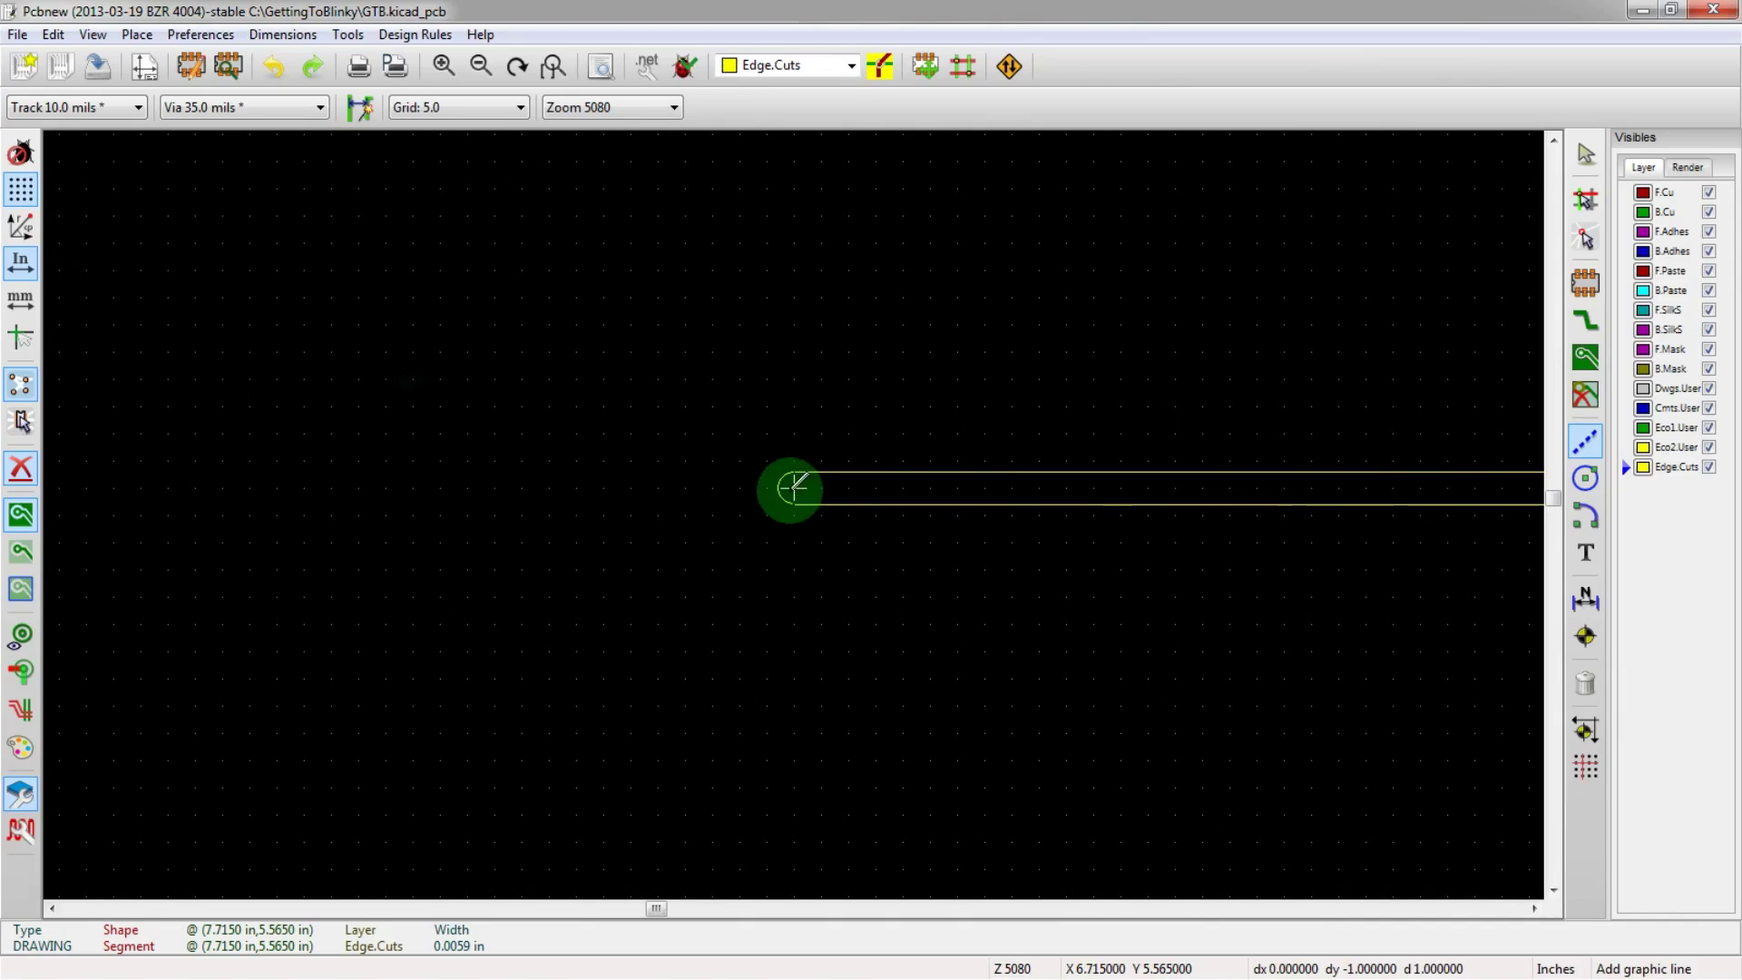
- Draw the 1 in left edge down to the start of the bottom edge, closing the board outline
scroll(792, 488, "down", 2)
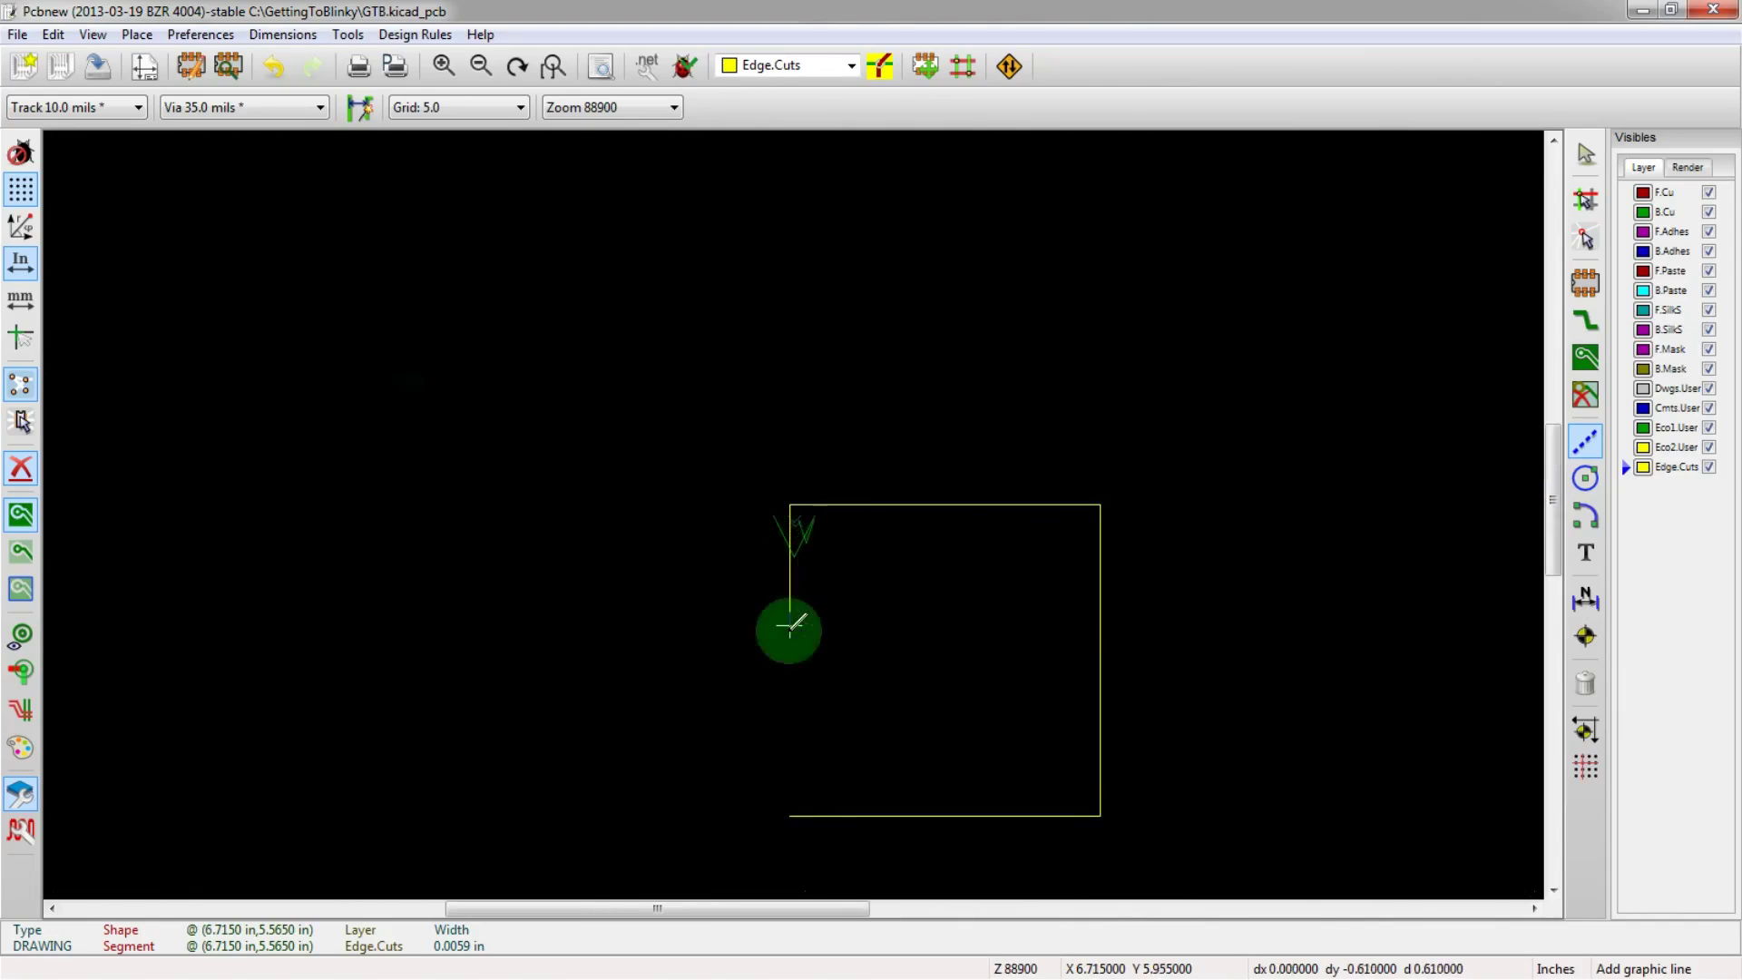
scroll(756, 504, "up", 4)
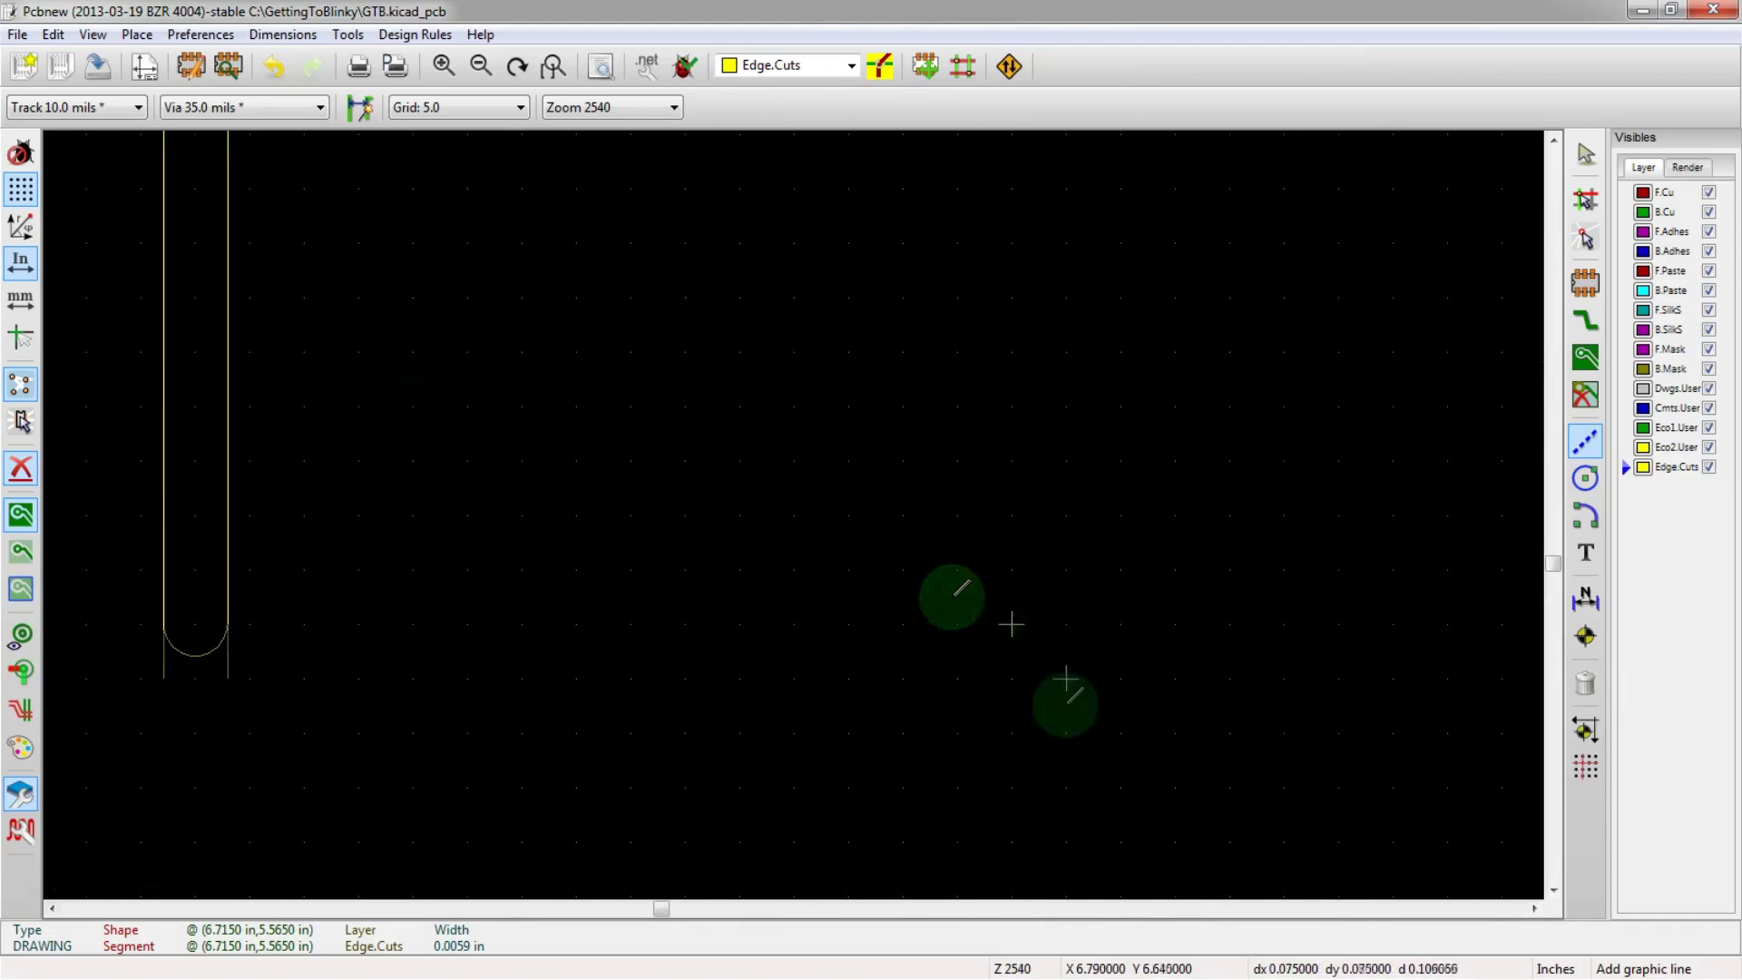
scroll(794, 514, "down", 3)
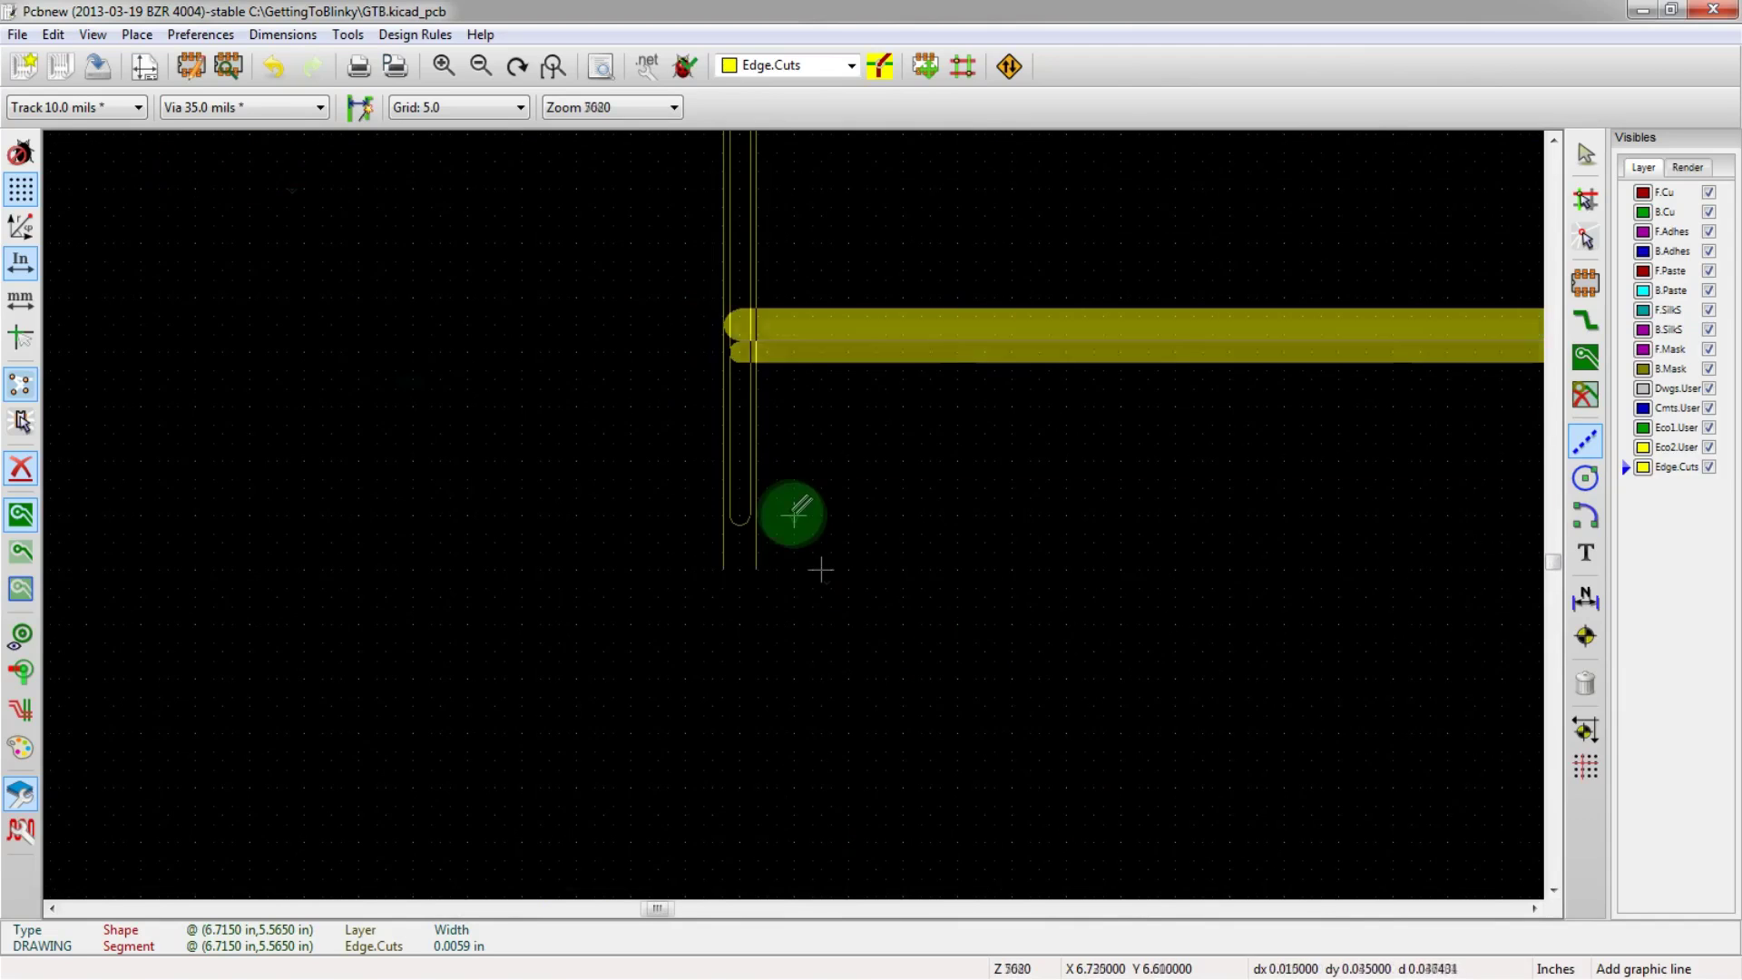
double_click(741, 351)
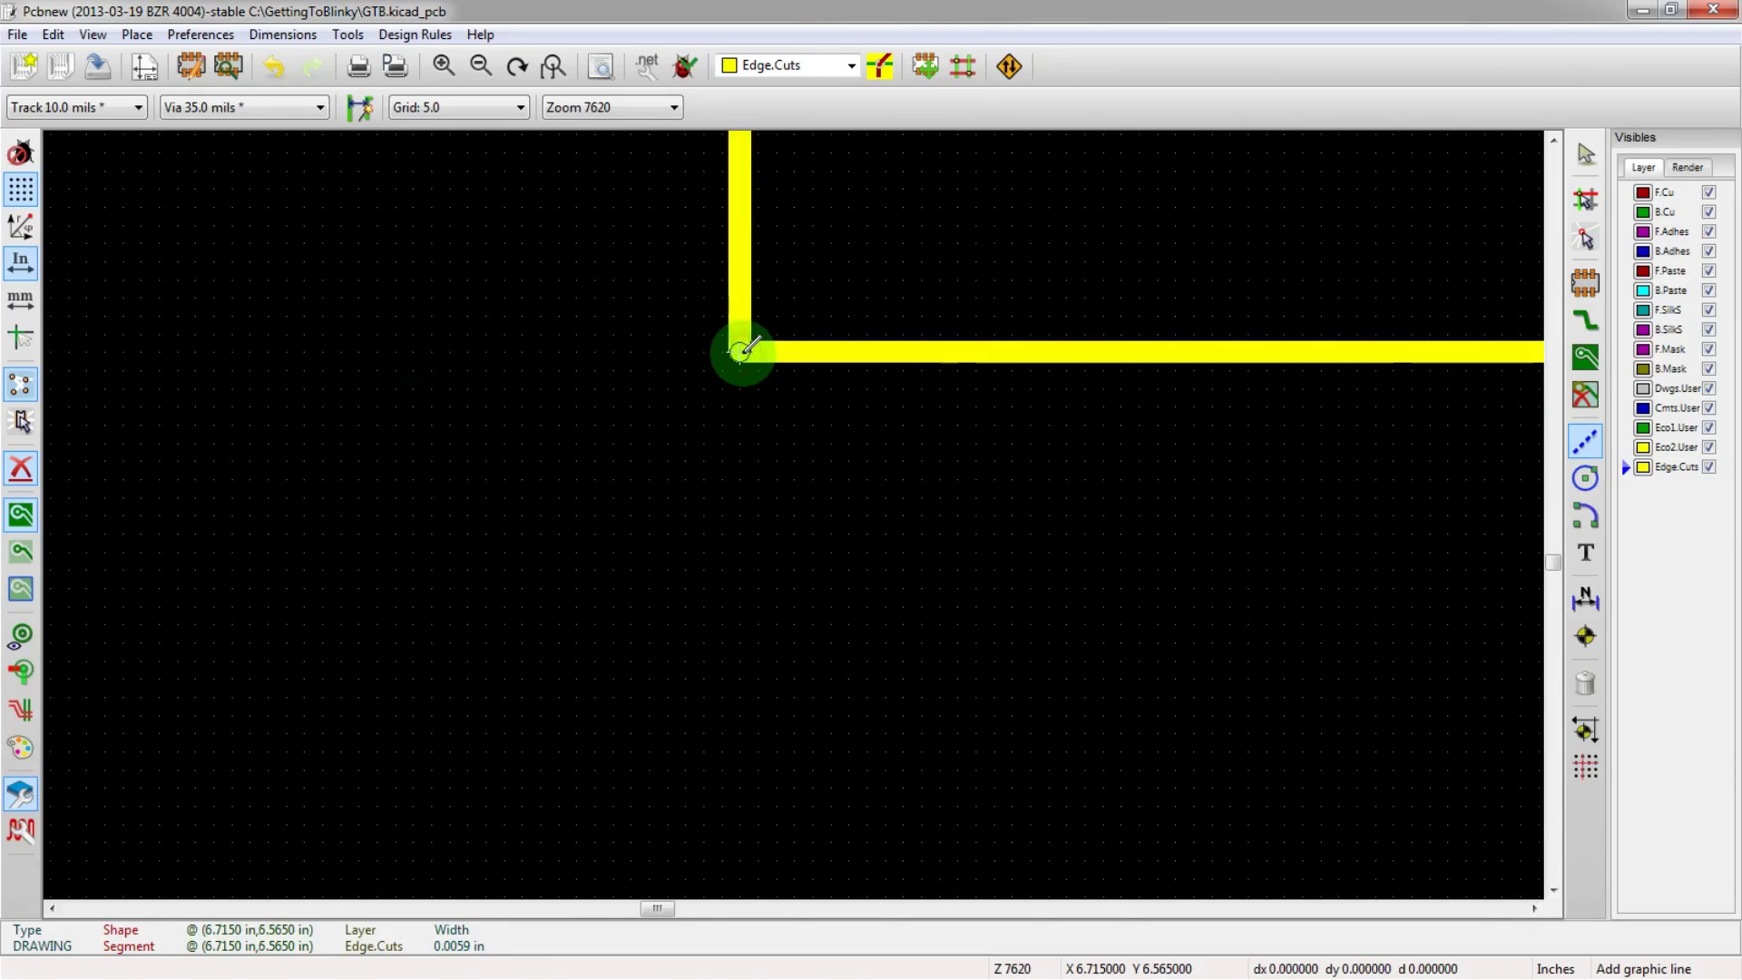
- Examine the closed square board outline as a whole and its proportions at different magnifications
scroll(796, 510, "down", 3)
scroll(828, 475, "down", 2)
scroll(794, 515, "up", 1)
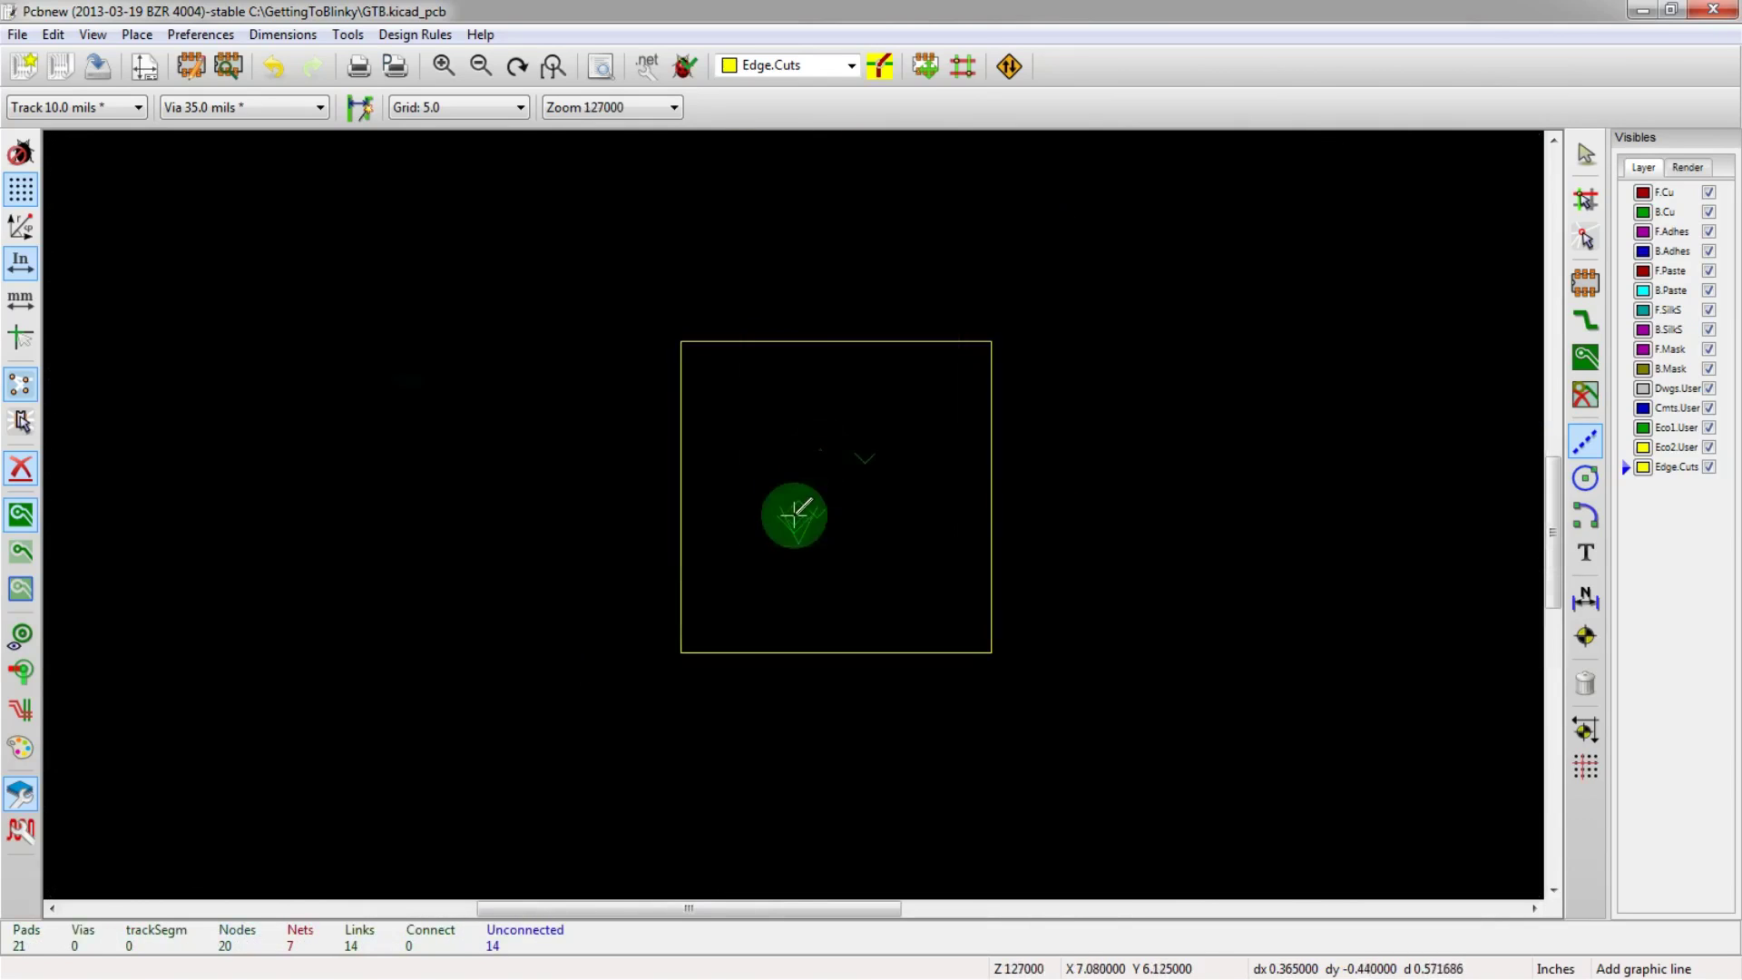
scroll(794, 514, "up", 2)
scroll(794, 515, "down", 1)
scroll(794, 519, "down", 2)
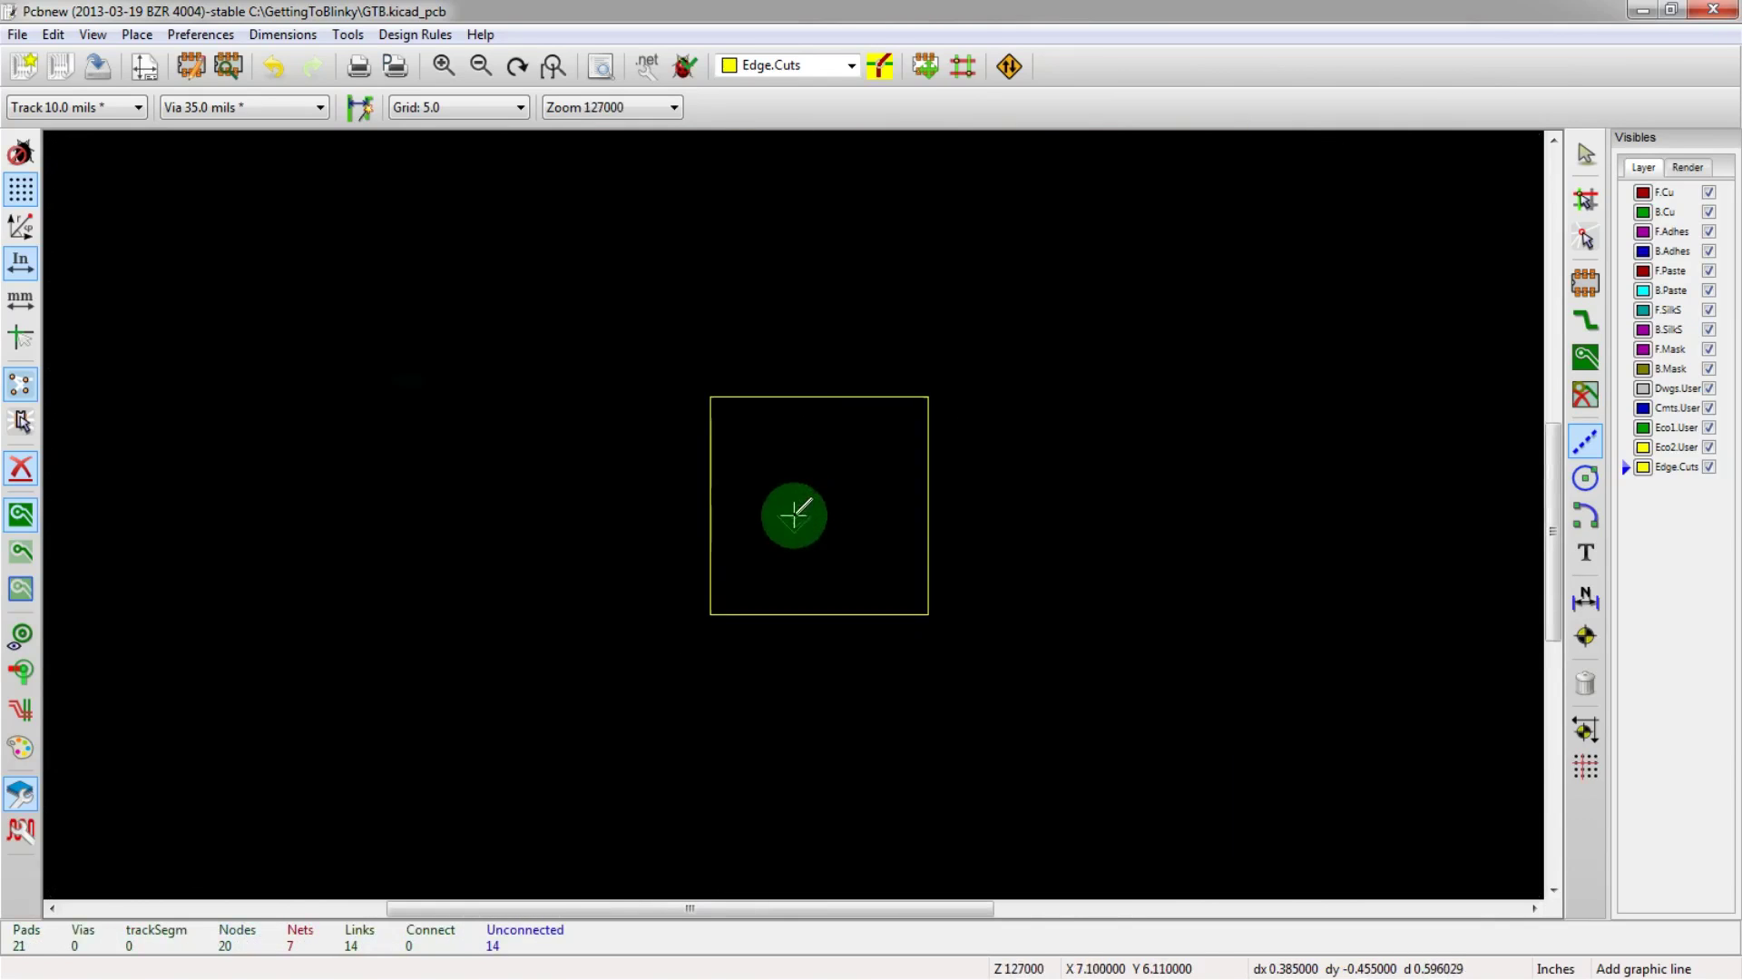
scroll(754, 576, "up", 1)
scroll(128, 253, "down", 1)
scroll(1258, 712, "down", 1)
scroll(935, 484, "down", 1)
scroll(760, 514, "up", 1)
scroll(931, 482, "up", 1)
scroll(793, 514, "down", 1)
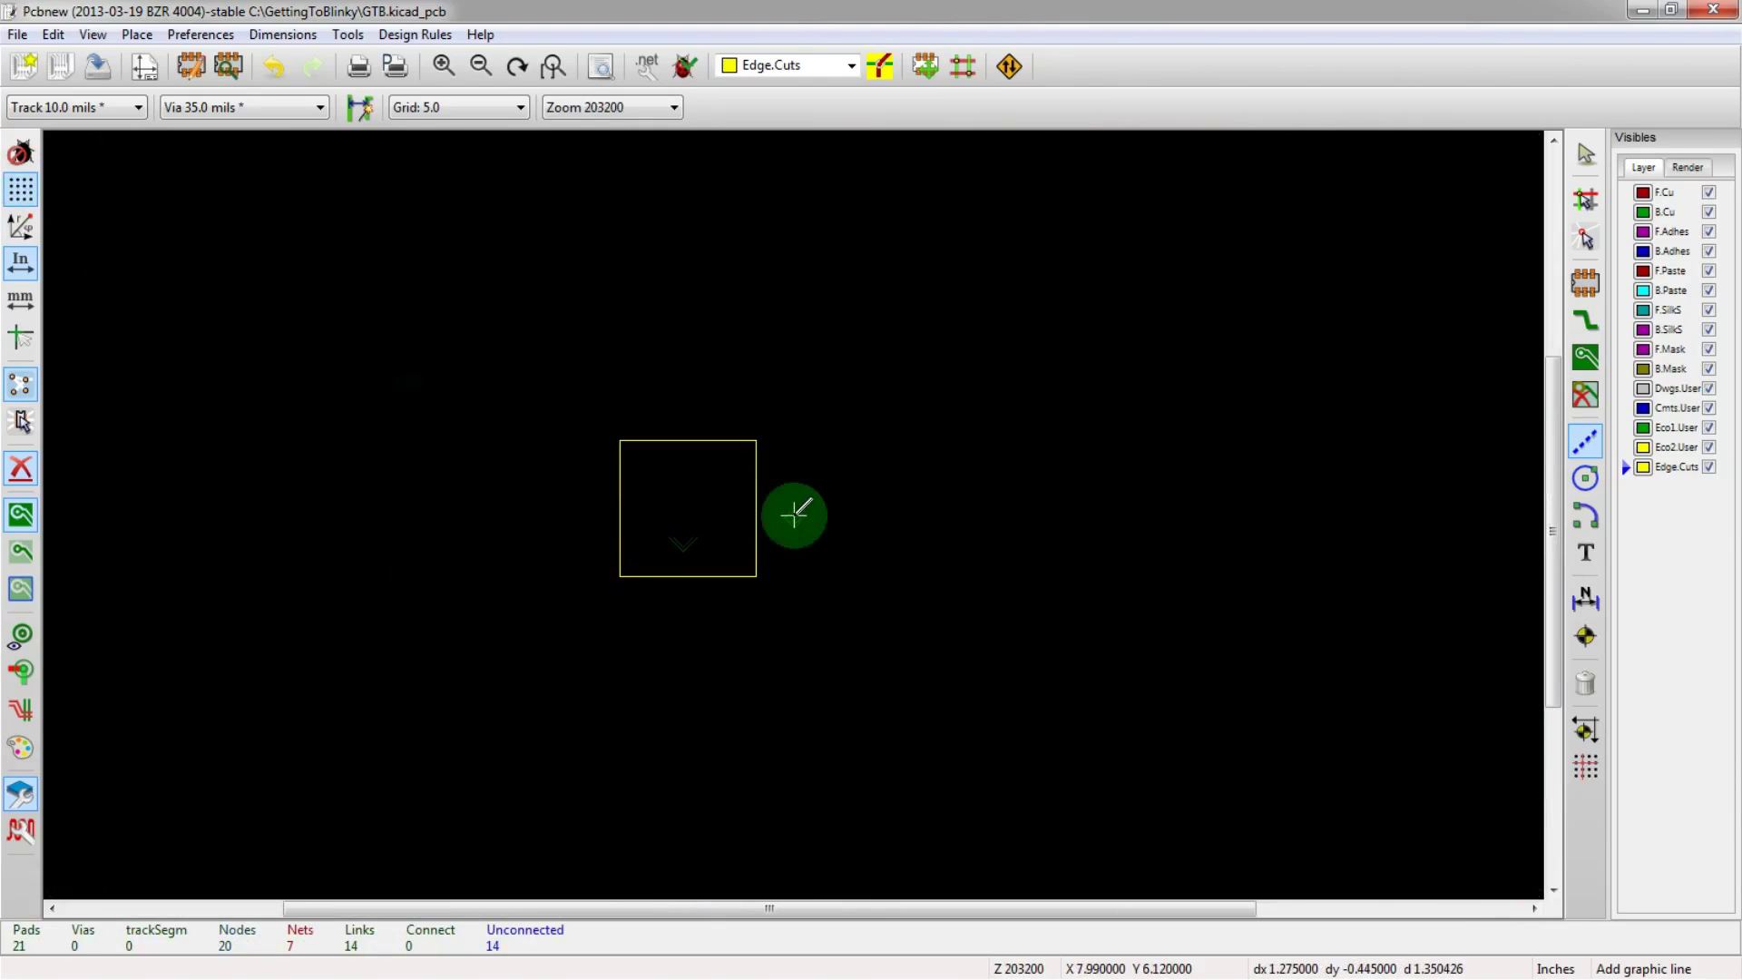
- Move the CR2032 battery footprint BT1 from the sheet's upper-left corner to the centre of the board outline, about X 7.230, Y 6.085 in
scroll(792, 511, "down", 3)
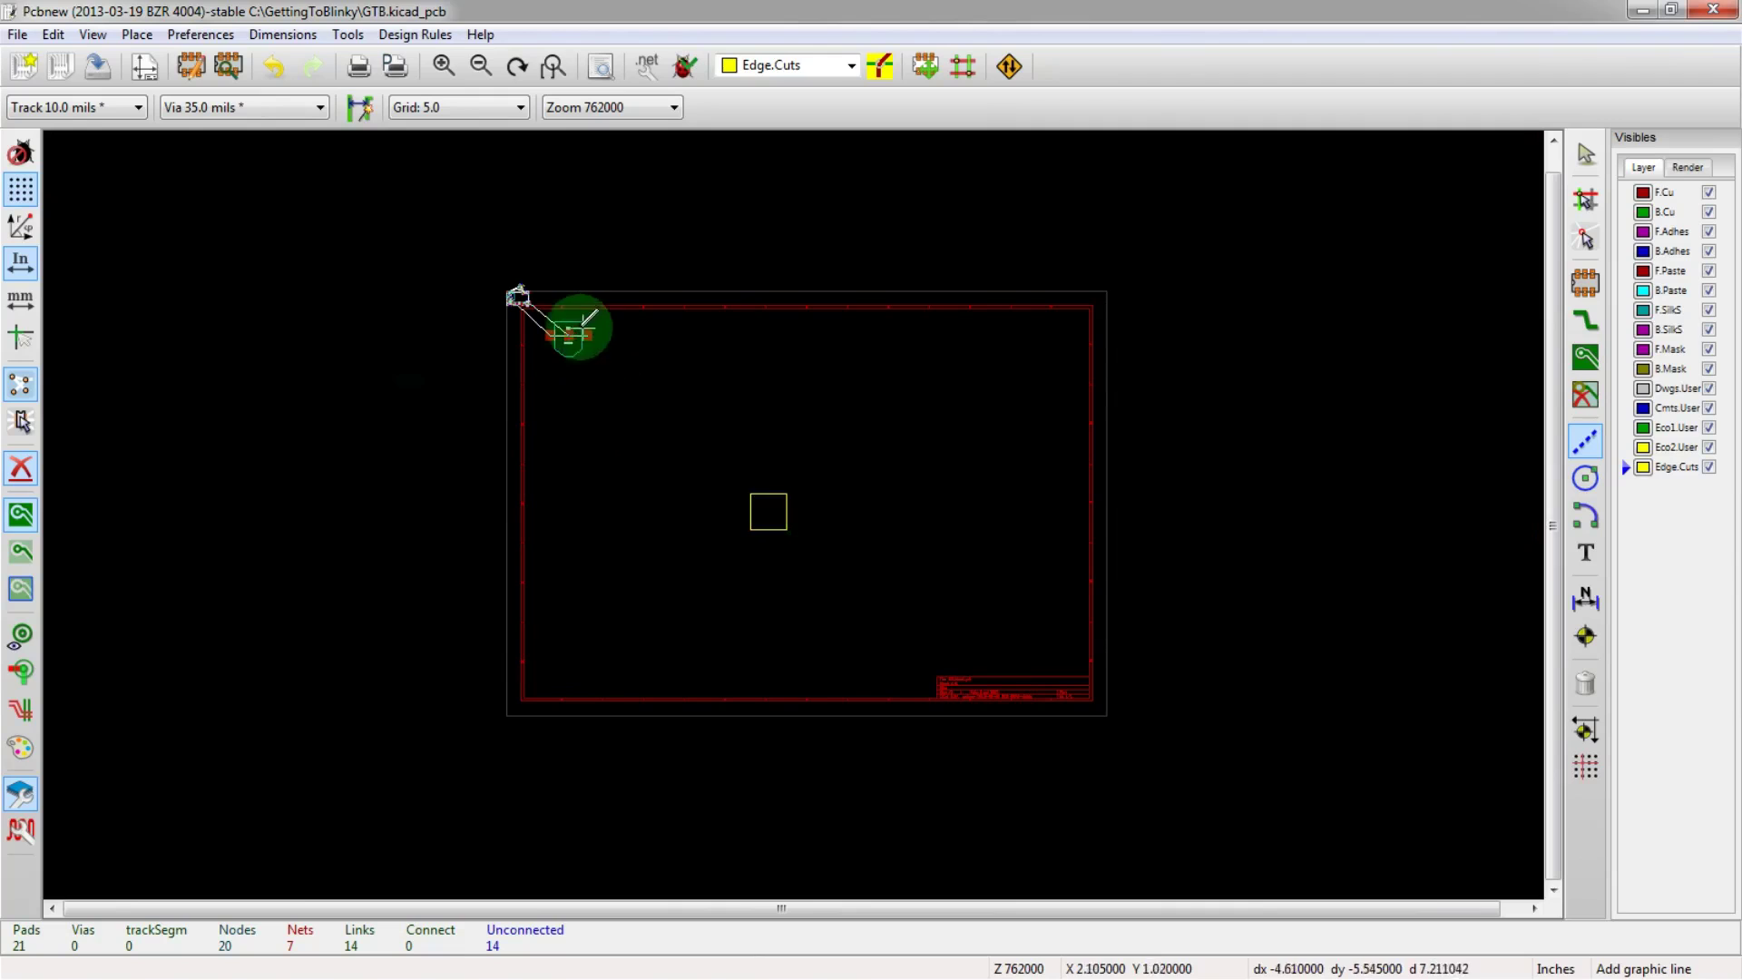
key("m")
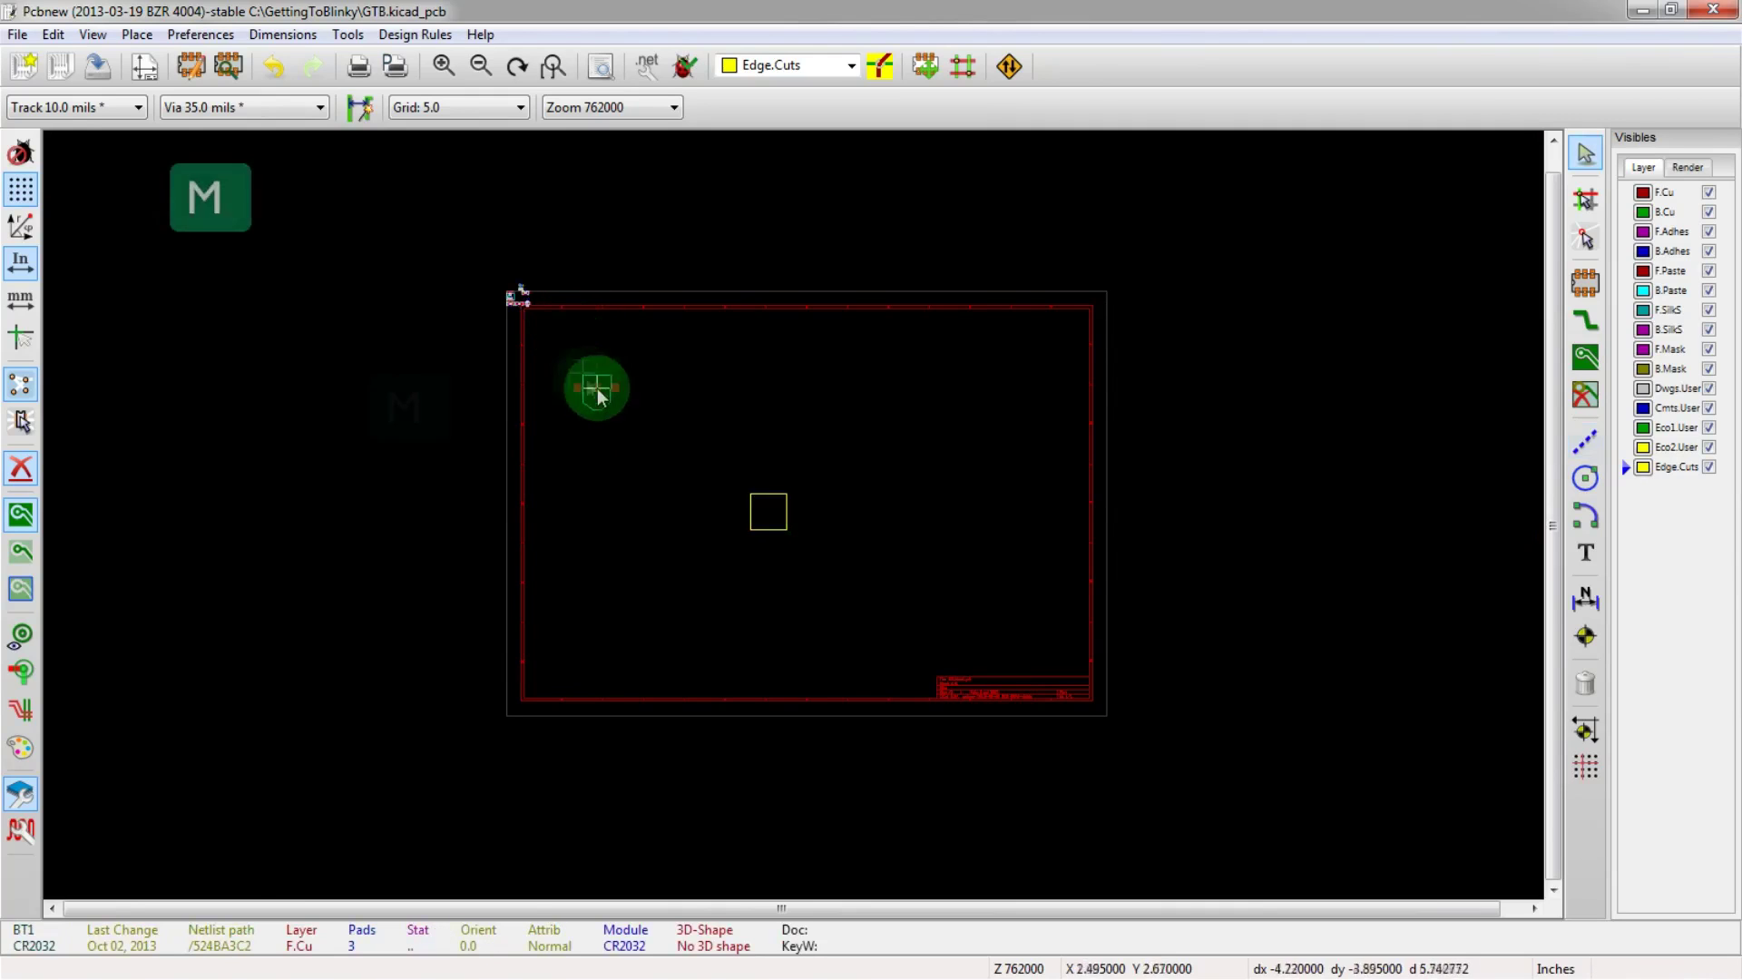
scroll(583, 377, "up", 4)
scroll(797, 525, "up", 2)
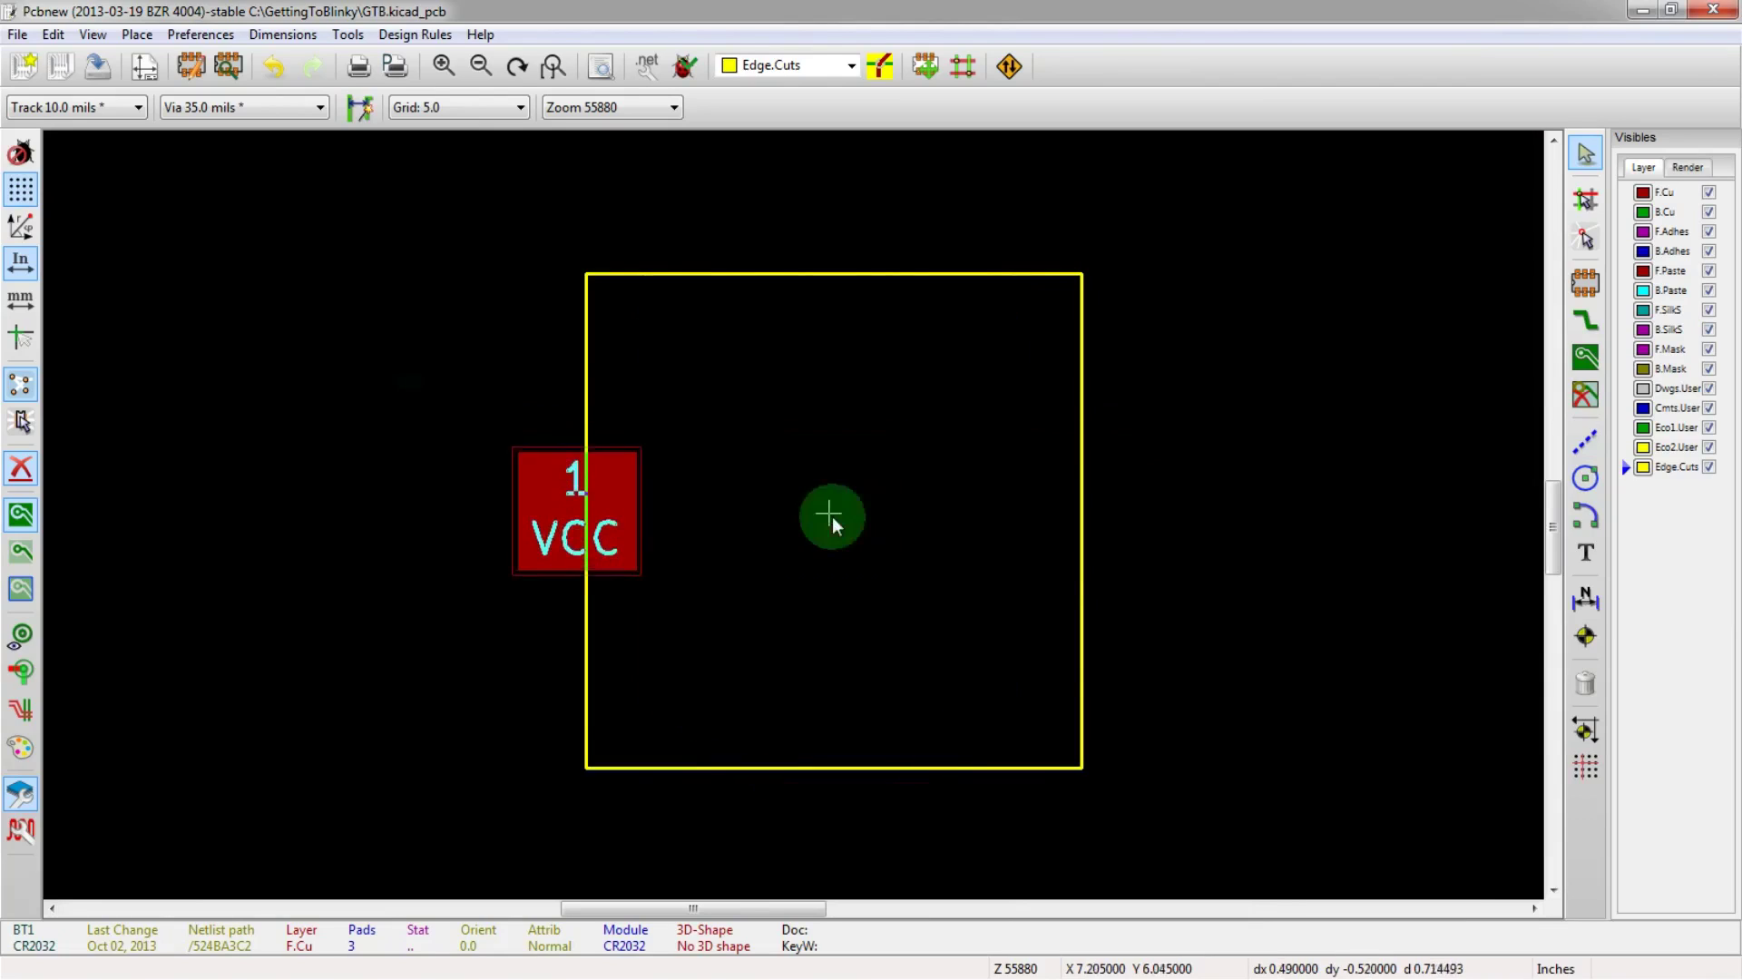
left_click(841, 532)
key("e")
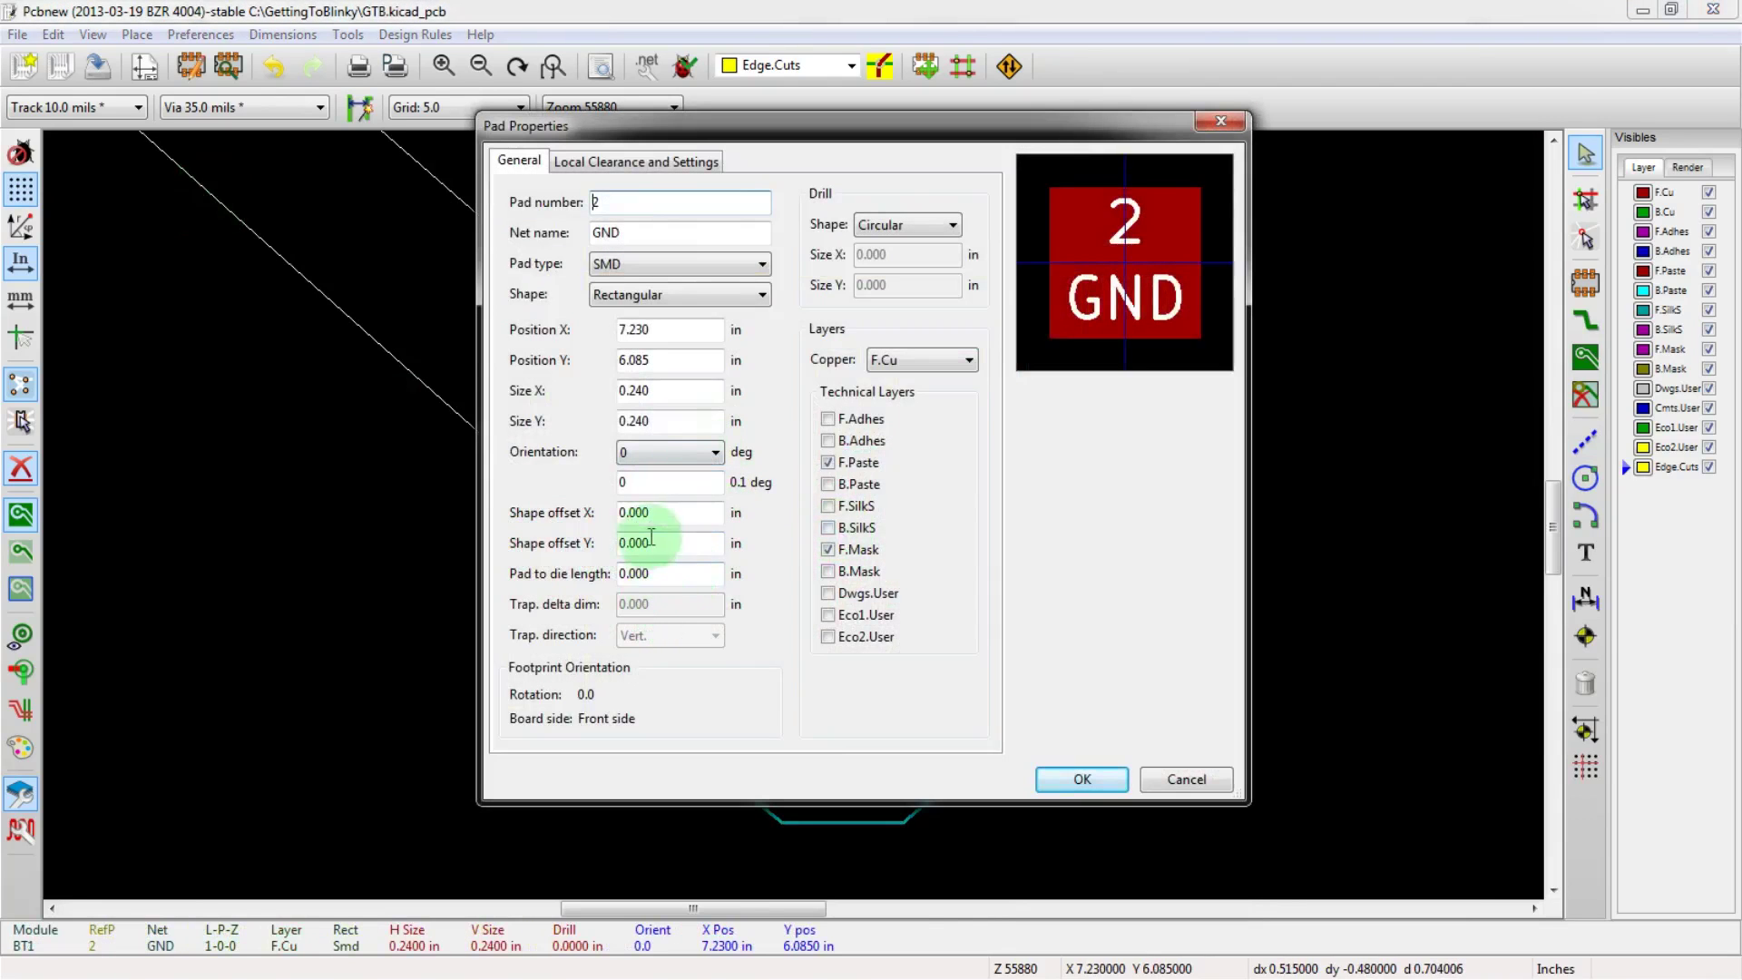
scroll(800, 519, "down", 1)
scroll(792, 523, "up", 1)
- Rotate the battery footprint BT1 by 45 degrees, using a user orientation of 450 tenths of a degree
key("e")
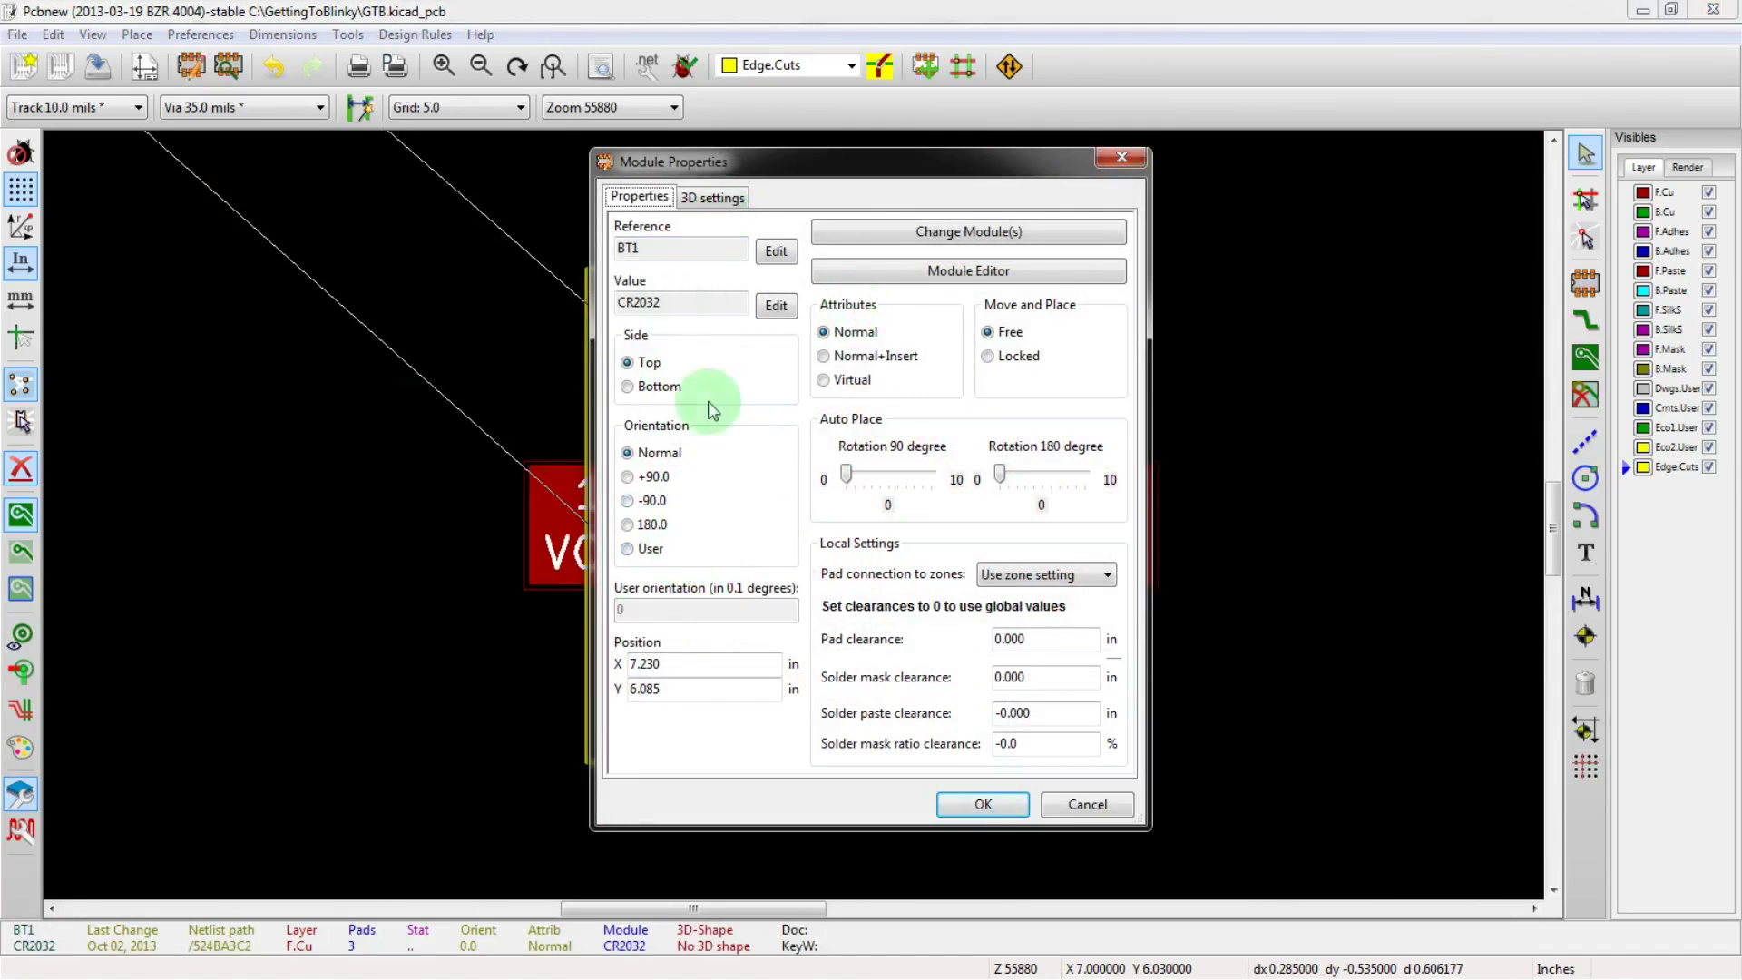
left_click(633, 549)
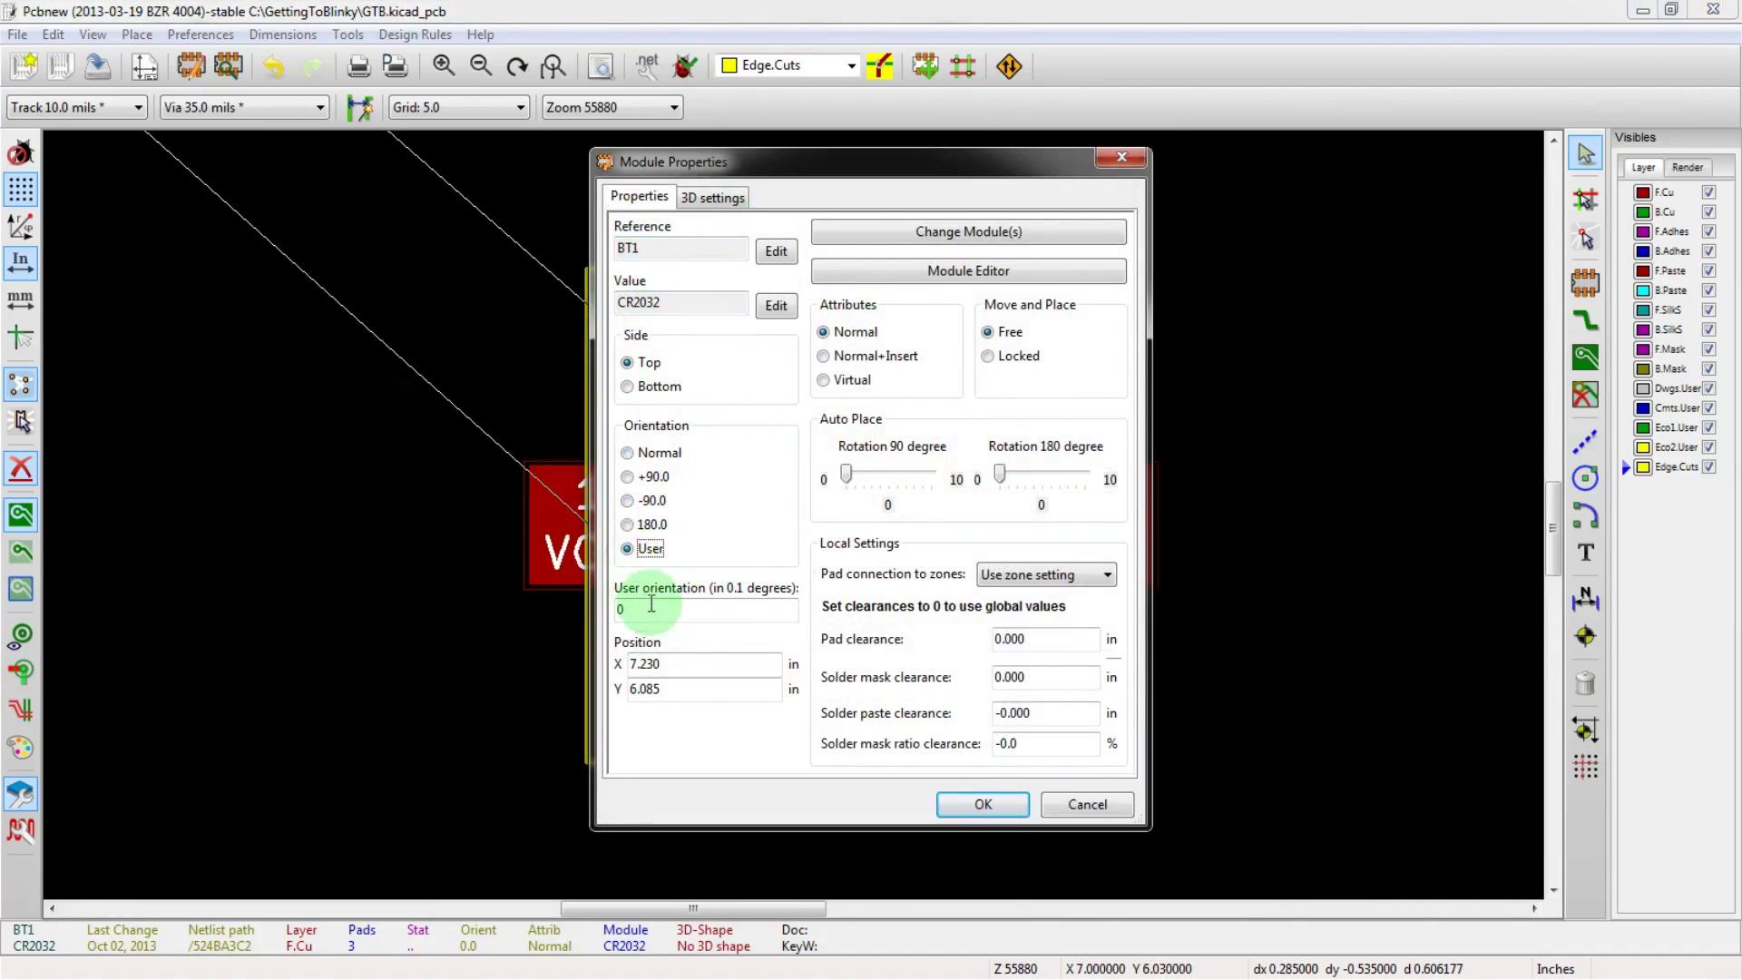
left_click_drag(659, 609, 551, 603)
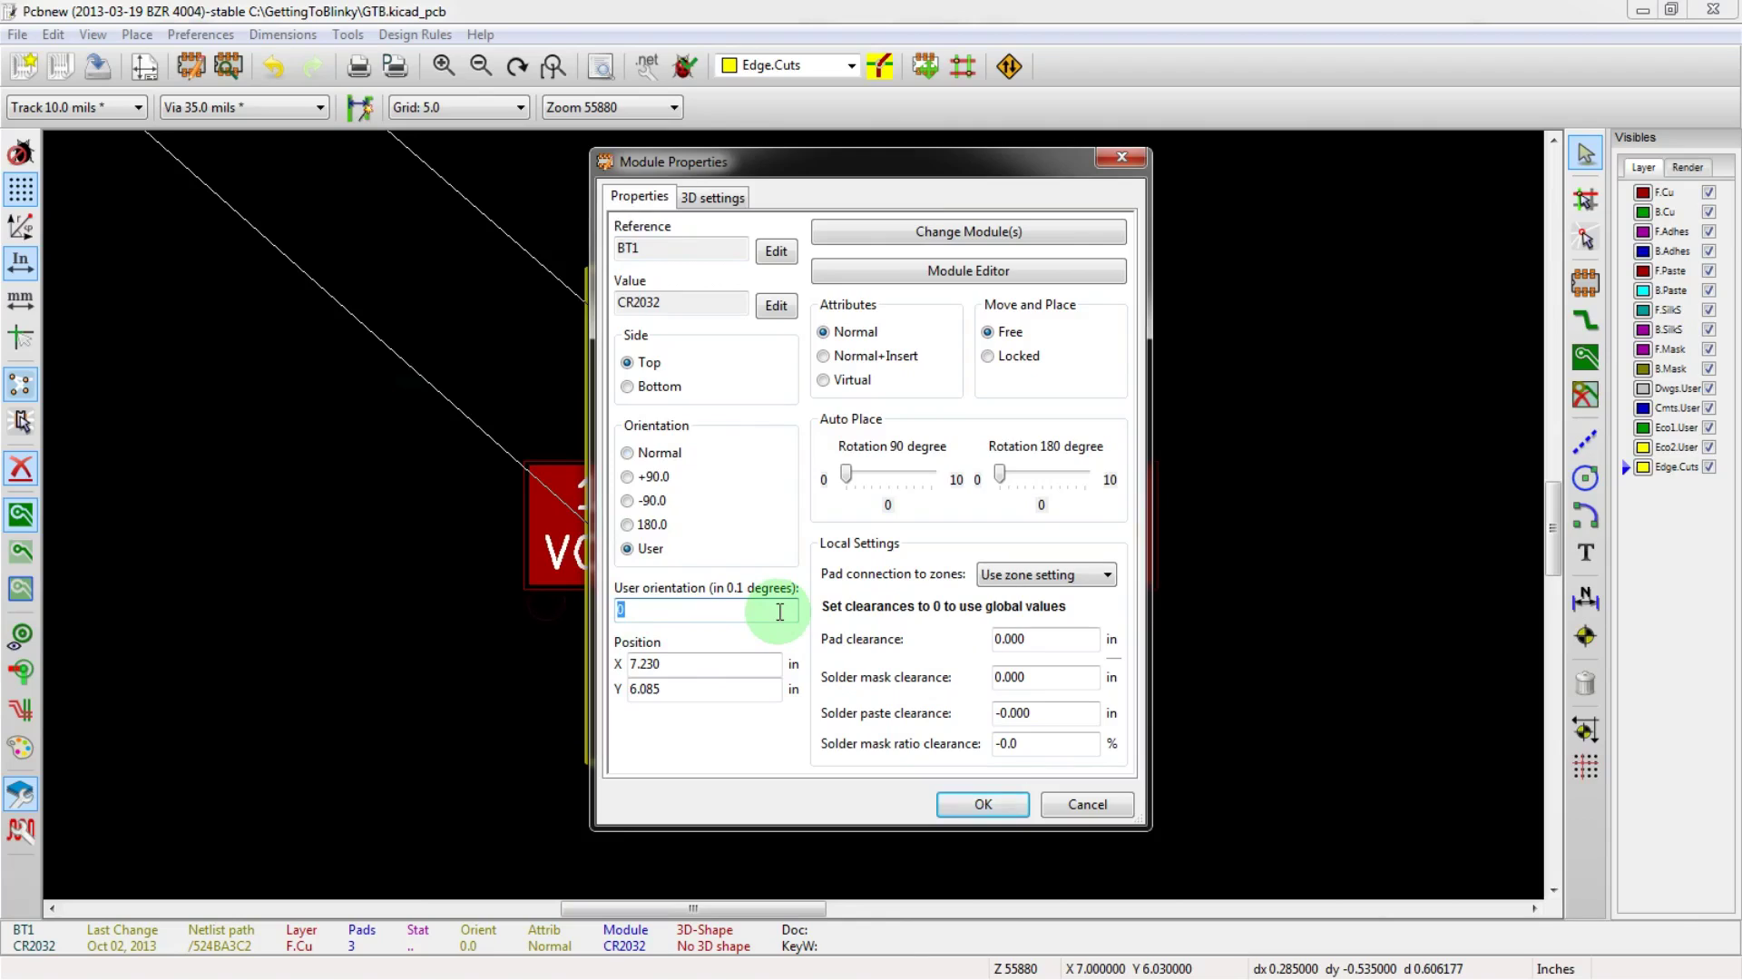
type("45")
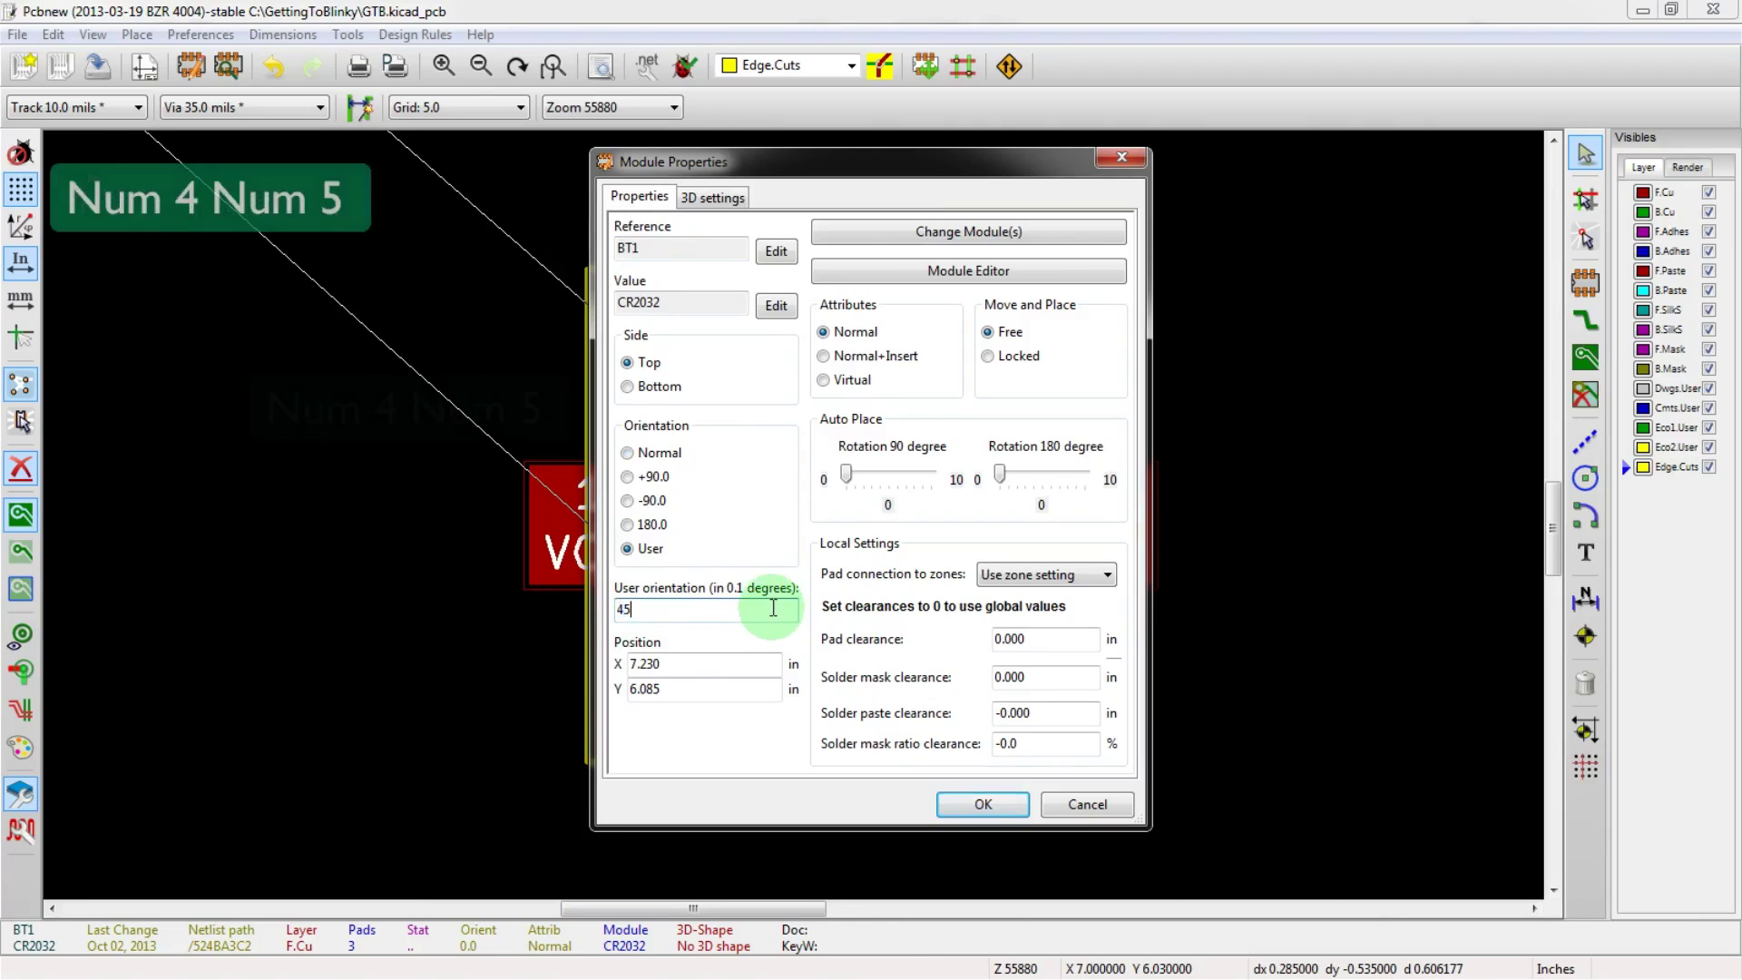
type("0")
left_click(984, 805)
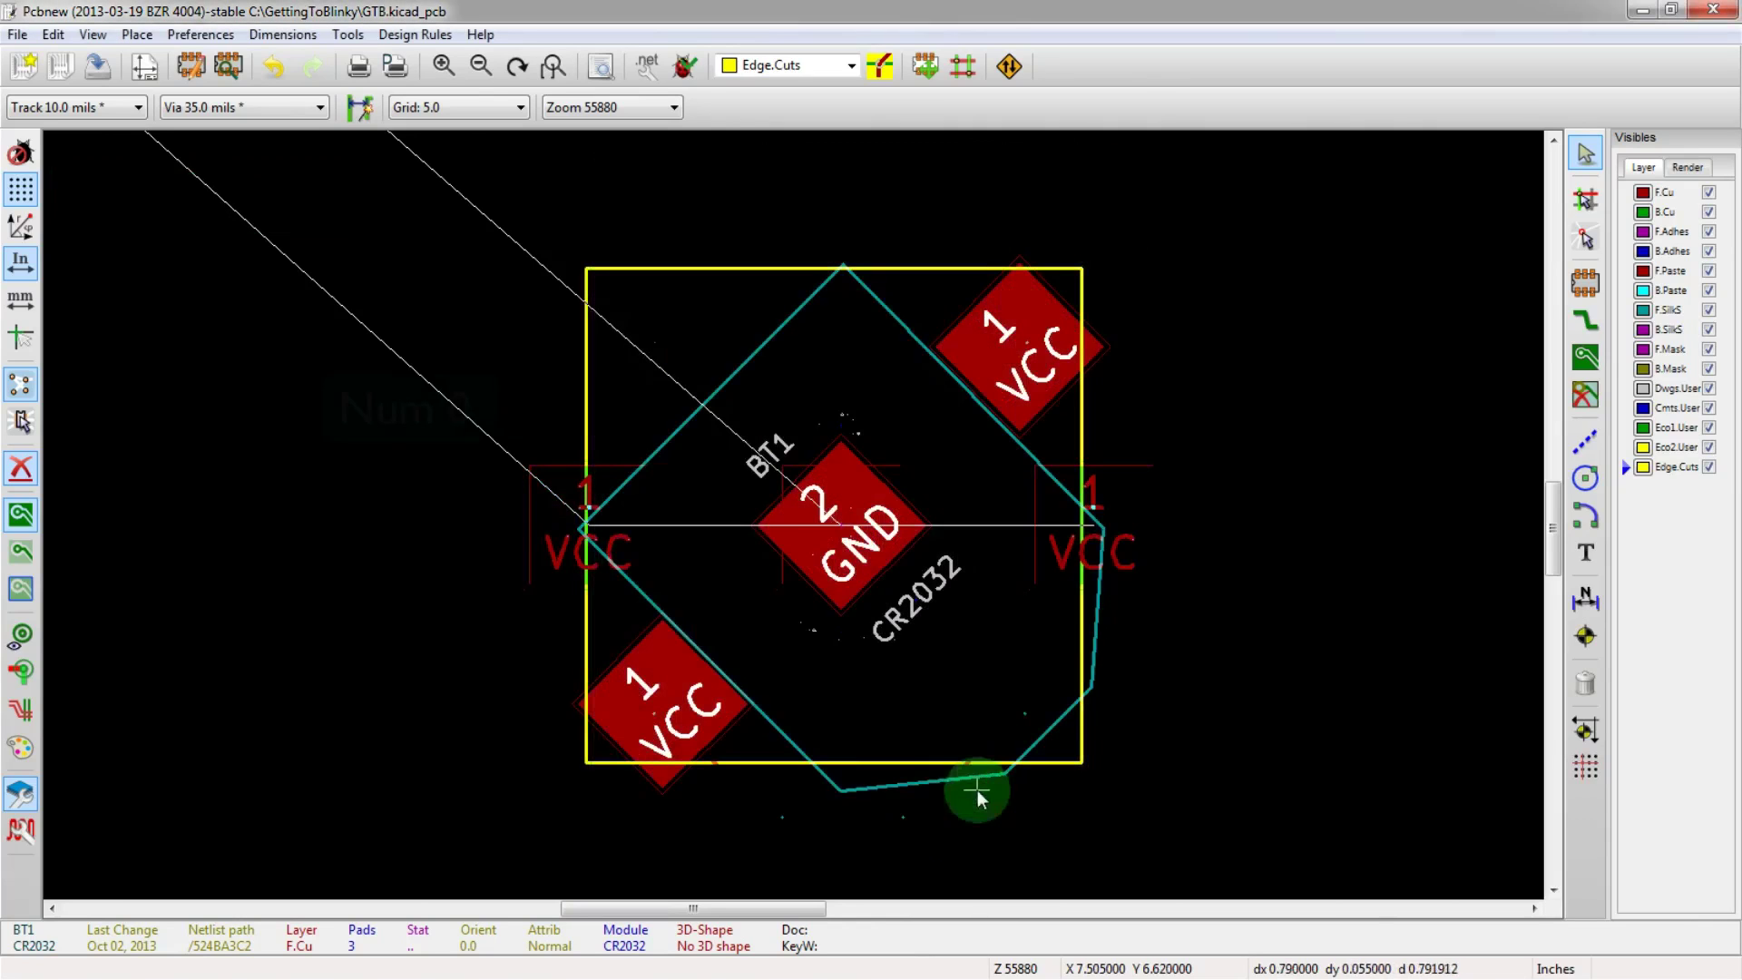
- Check how the rotated battery footprint fits the board outline, and undo its 45-degree rotation
scroll(825, 732, "down", 1)
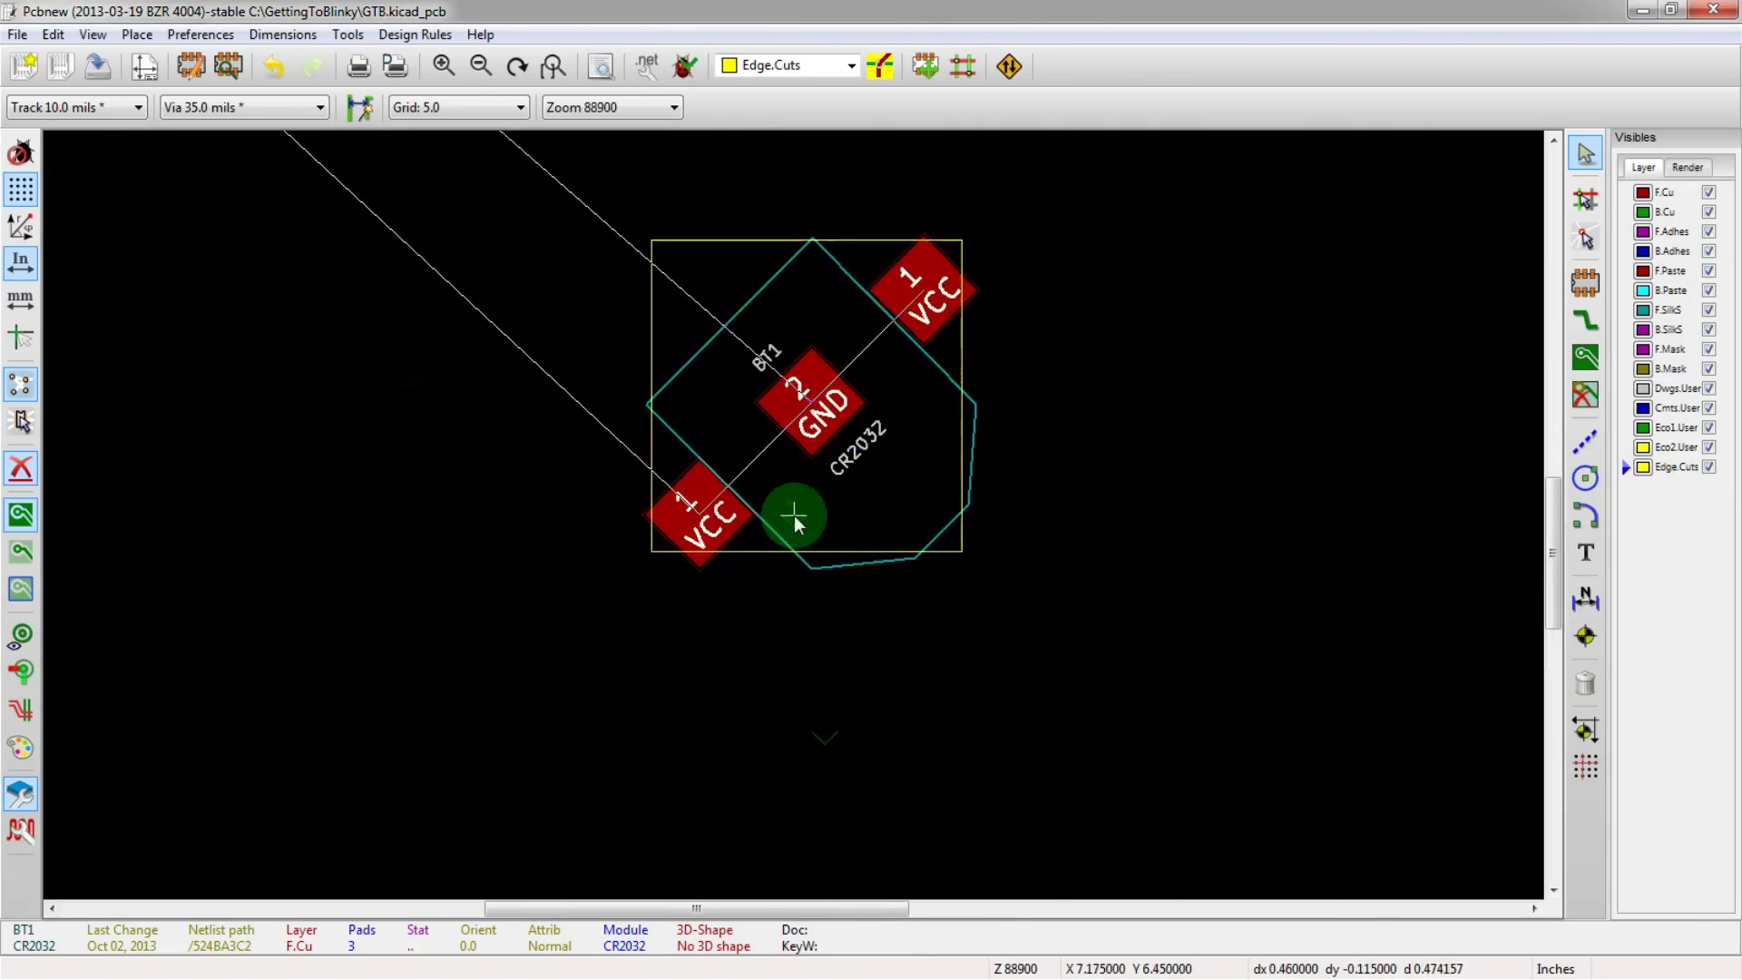
scroll(798, 508, "up", 1)
scroll(794, 517, "down", 1)
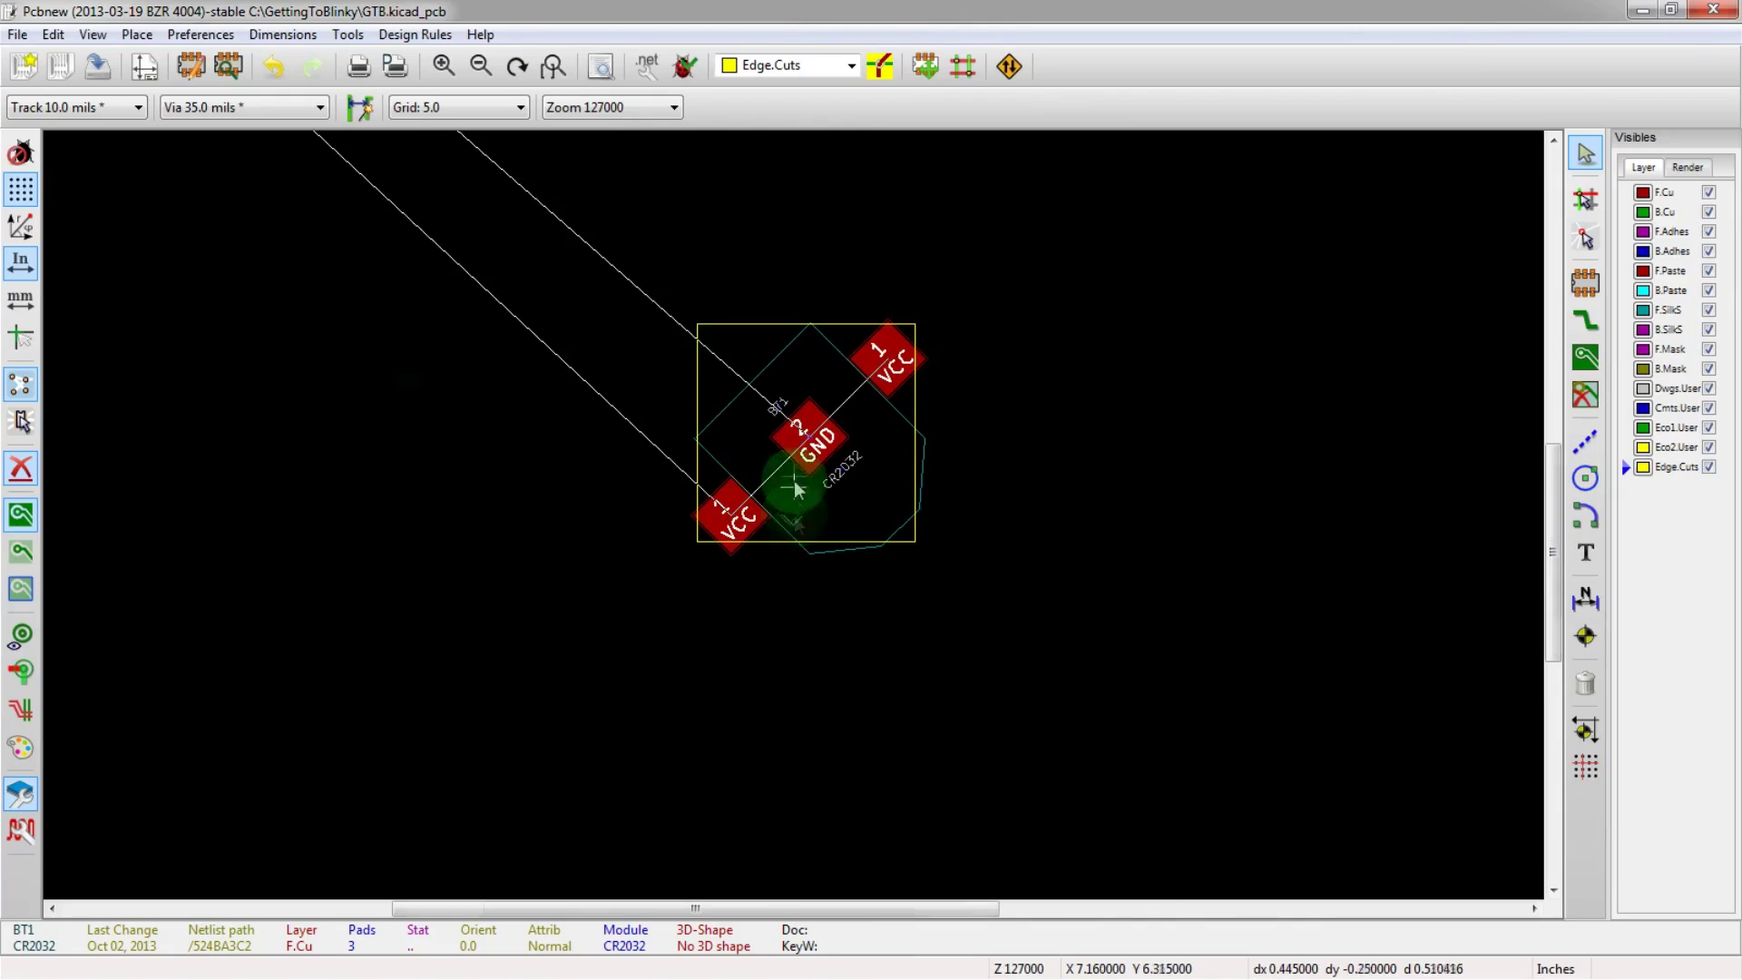
scroll(792, 517, "up", 1)
scroll(777, 470, "down", 2)
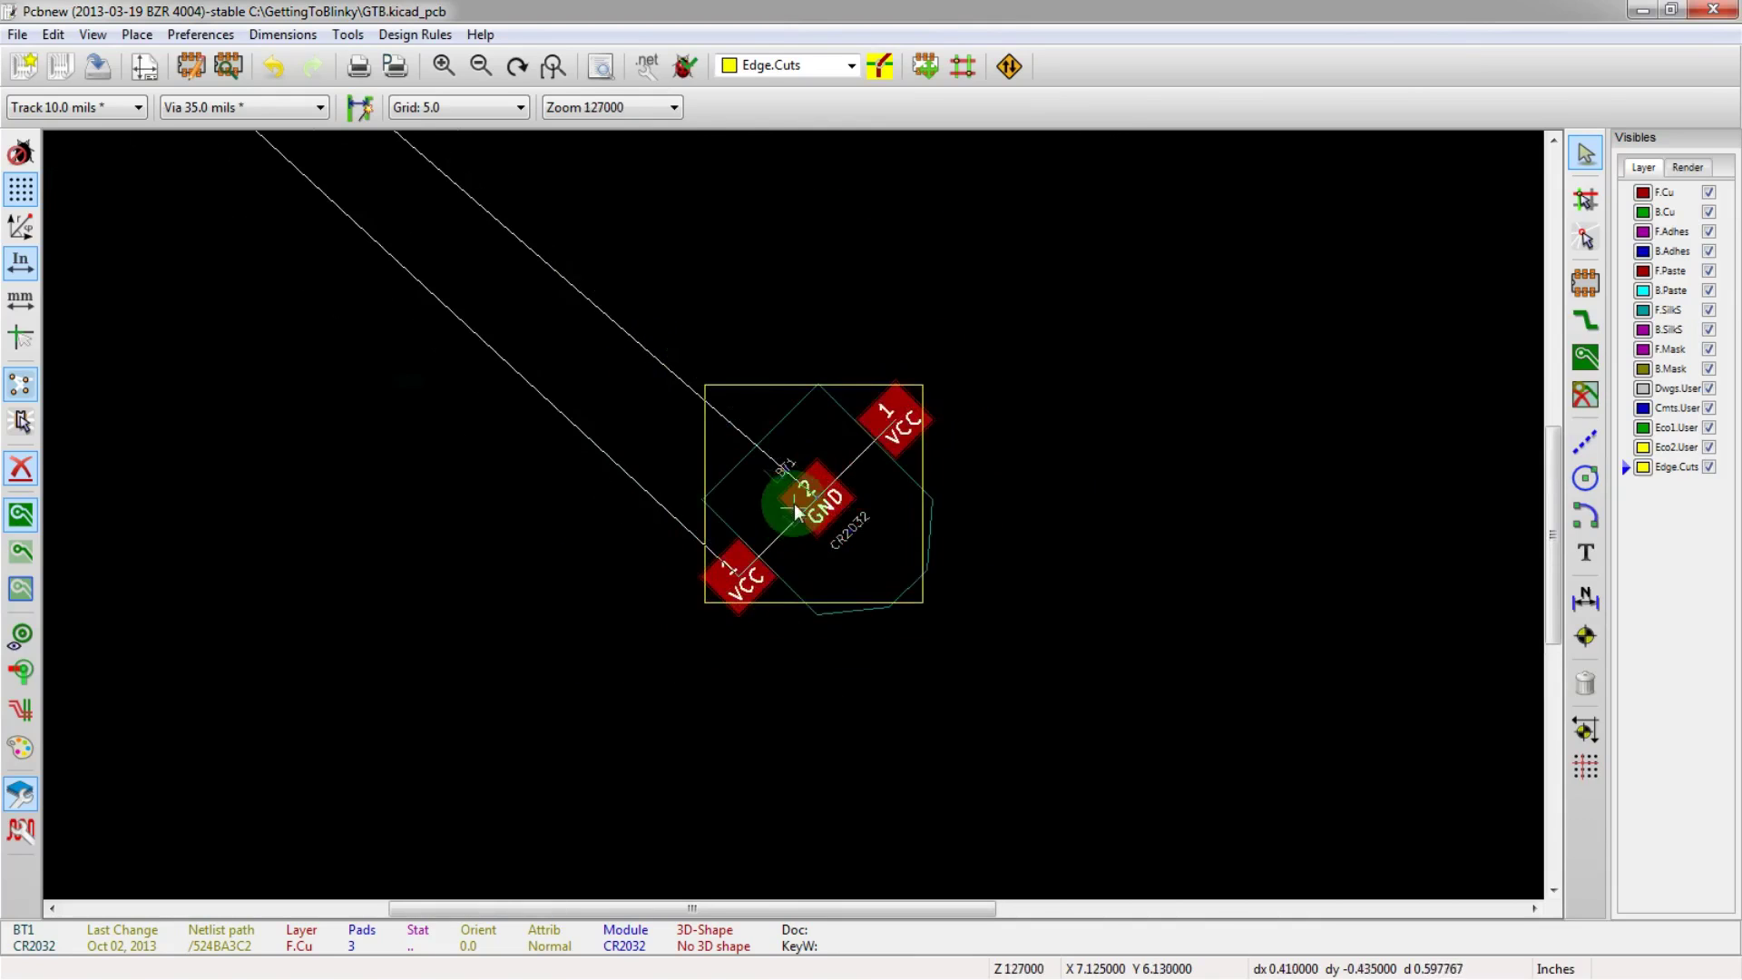
scroll(795, 508, "up", 1)
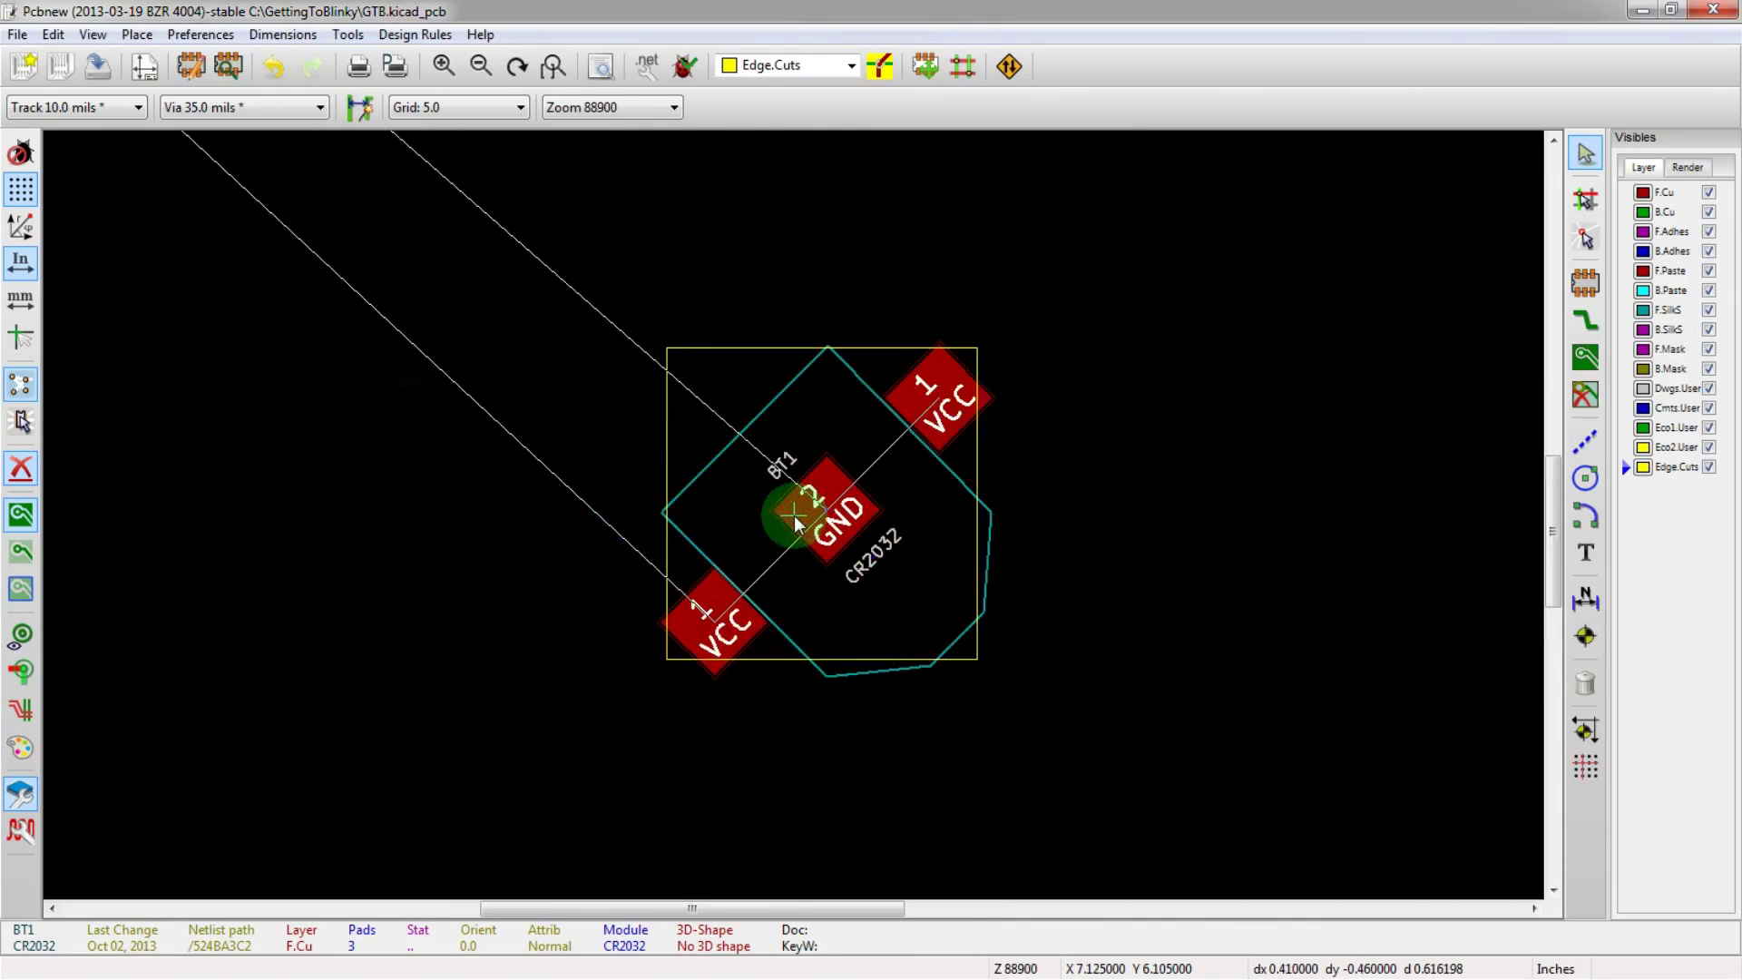
scroll(793, 519, "up", 1)
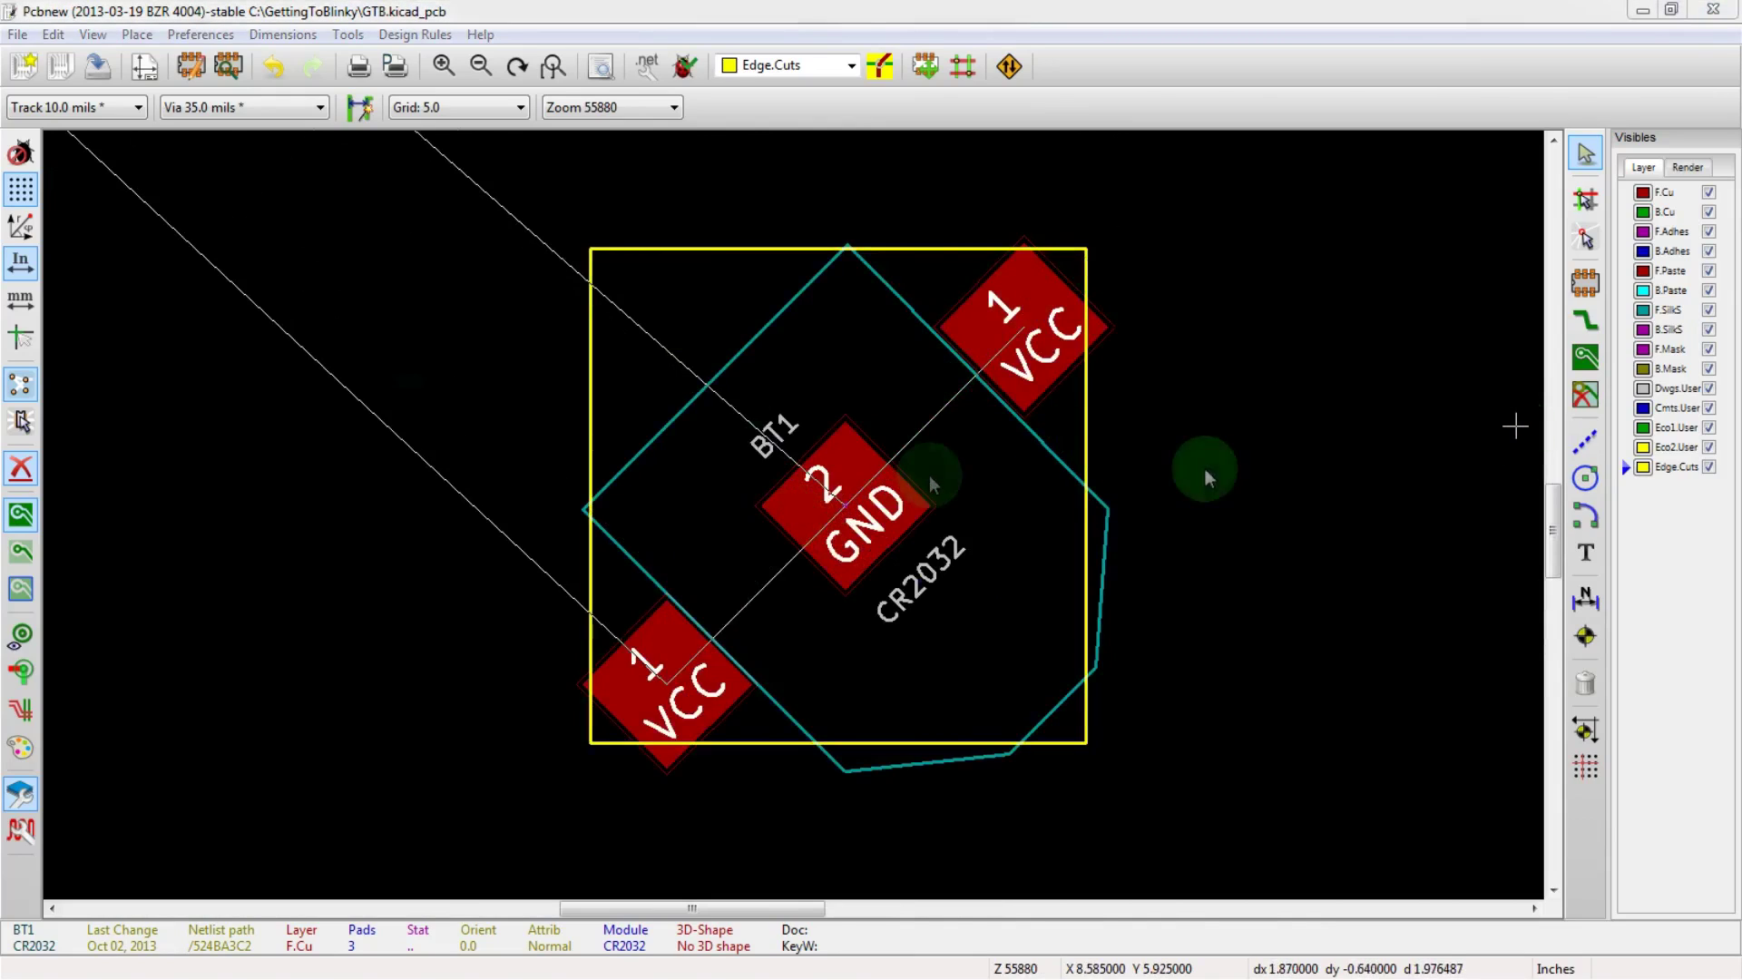
left_click(874, 11)
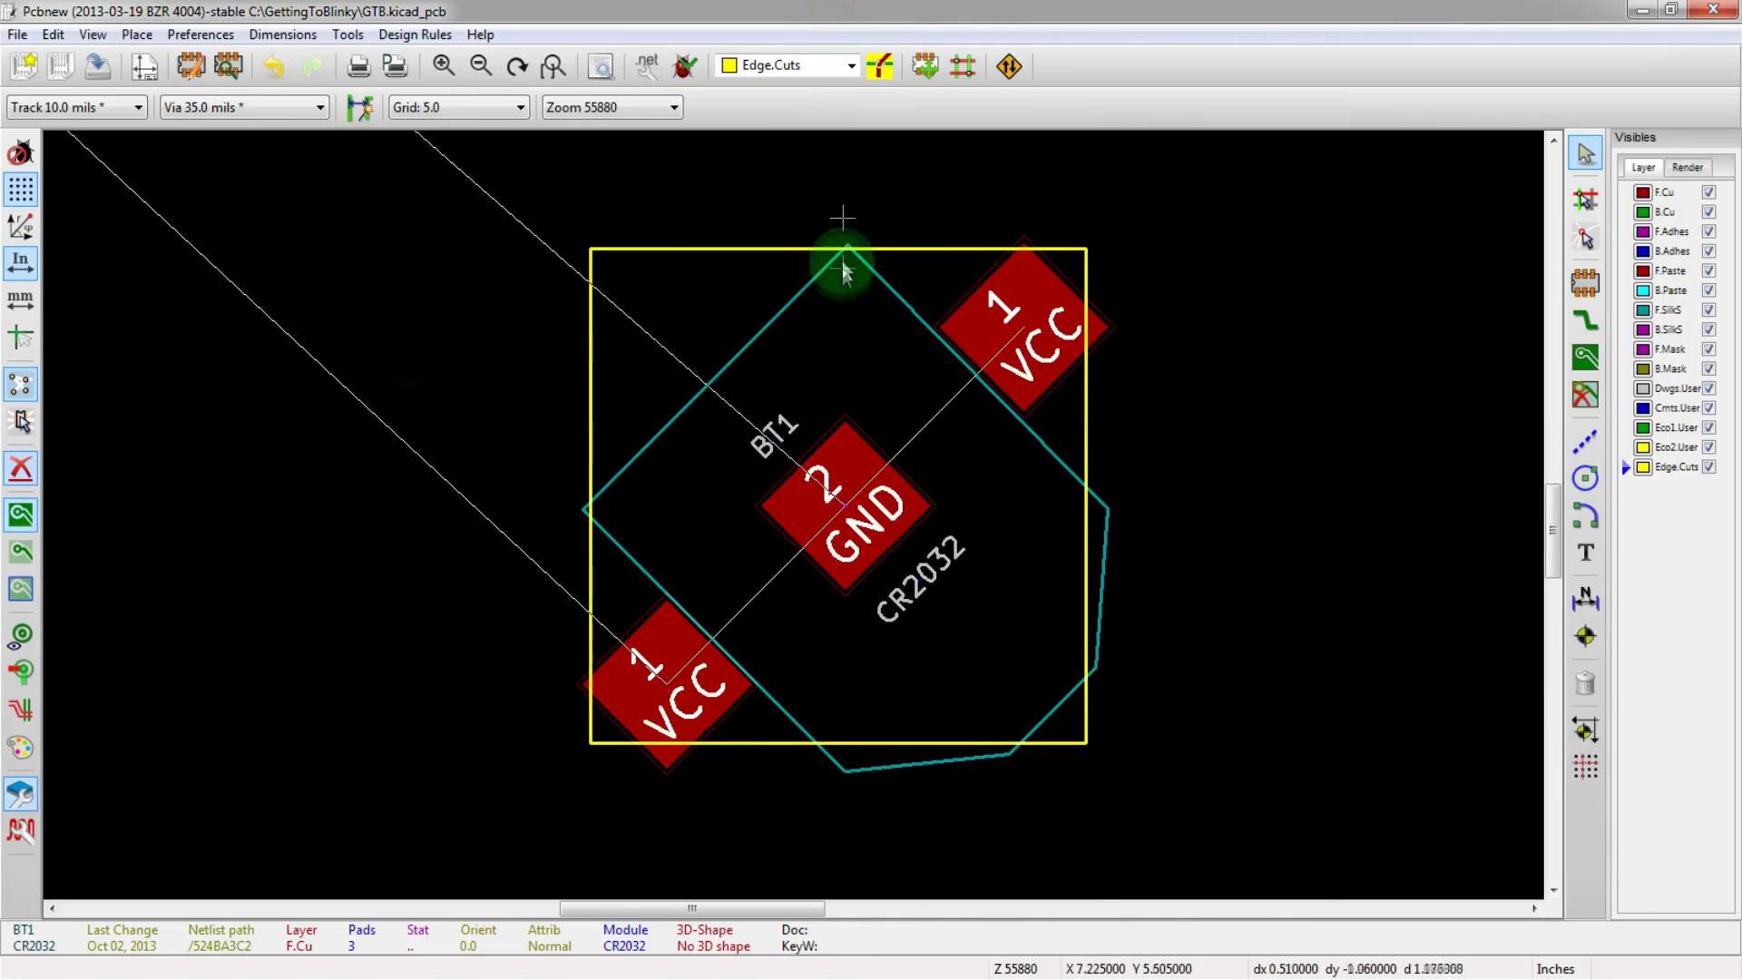
key("ctrl+z")
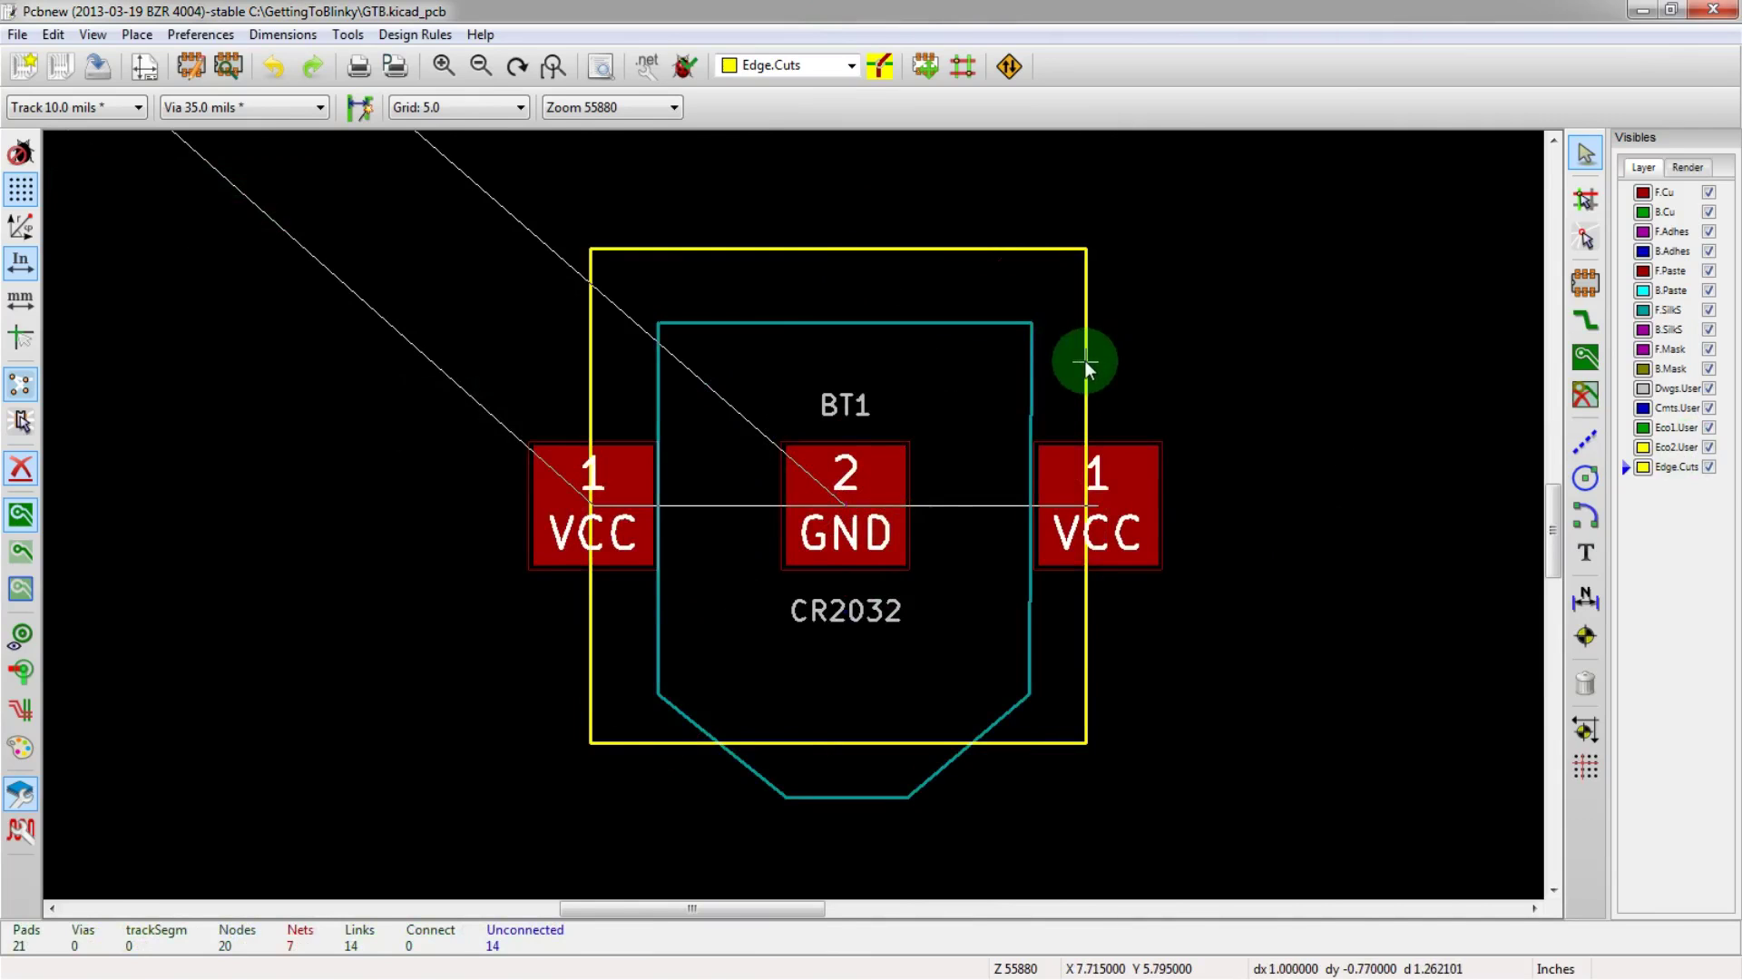
- Try to drag the board outline's right edge line outward past the VCC pad on Edge.Cuts
scroll(1086, 361, "up", 5)
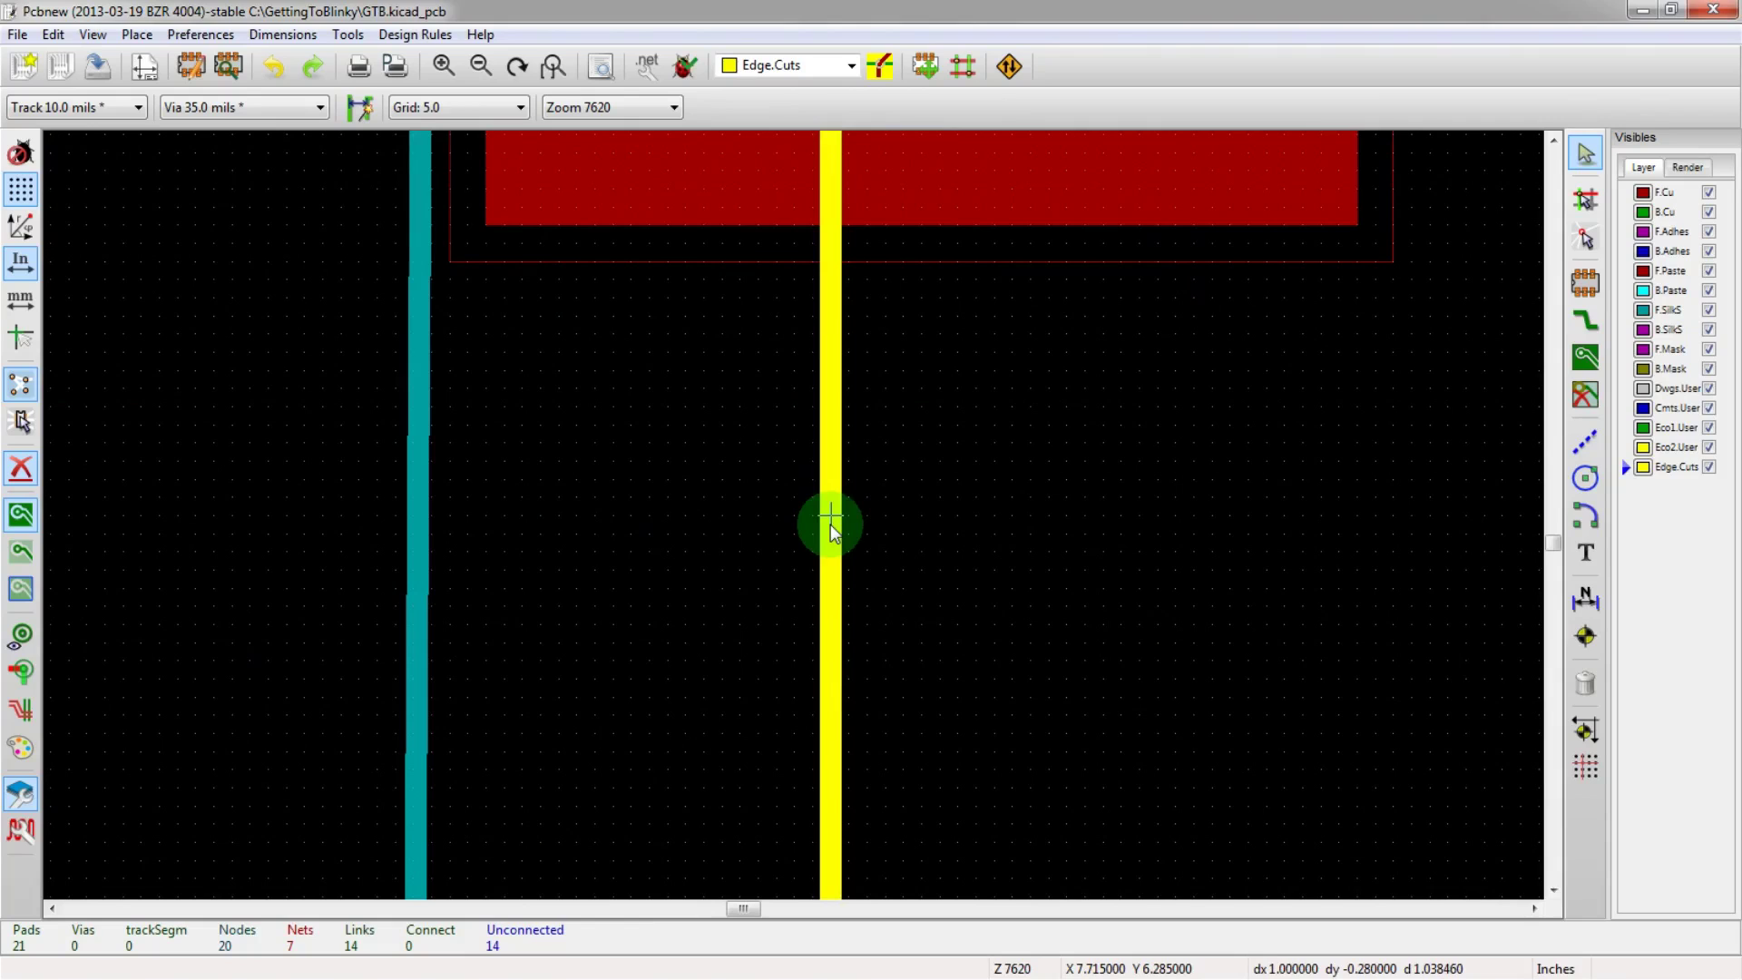
key("g")
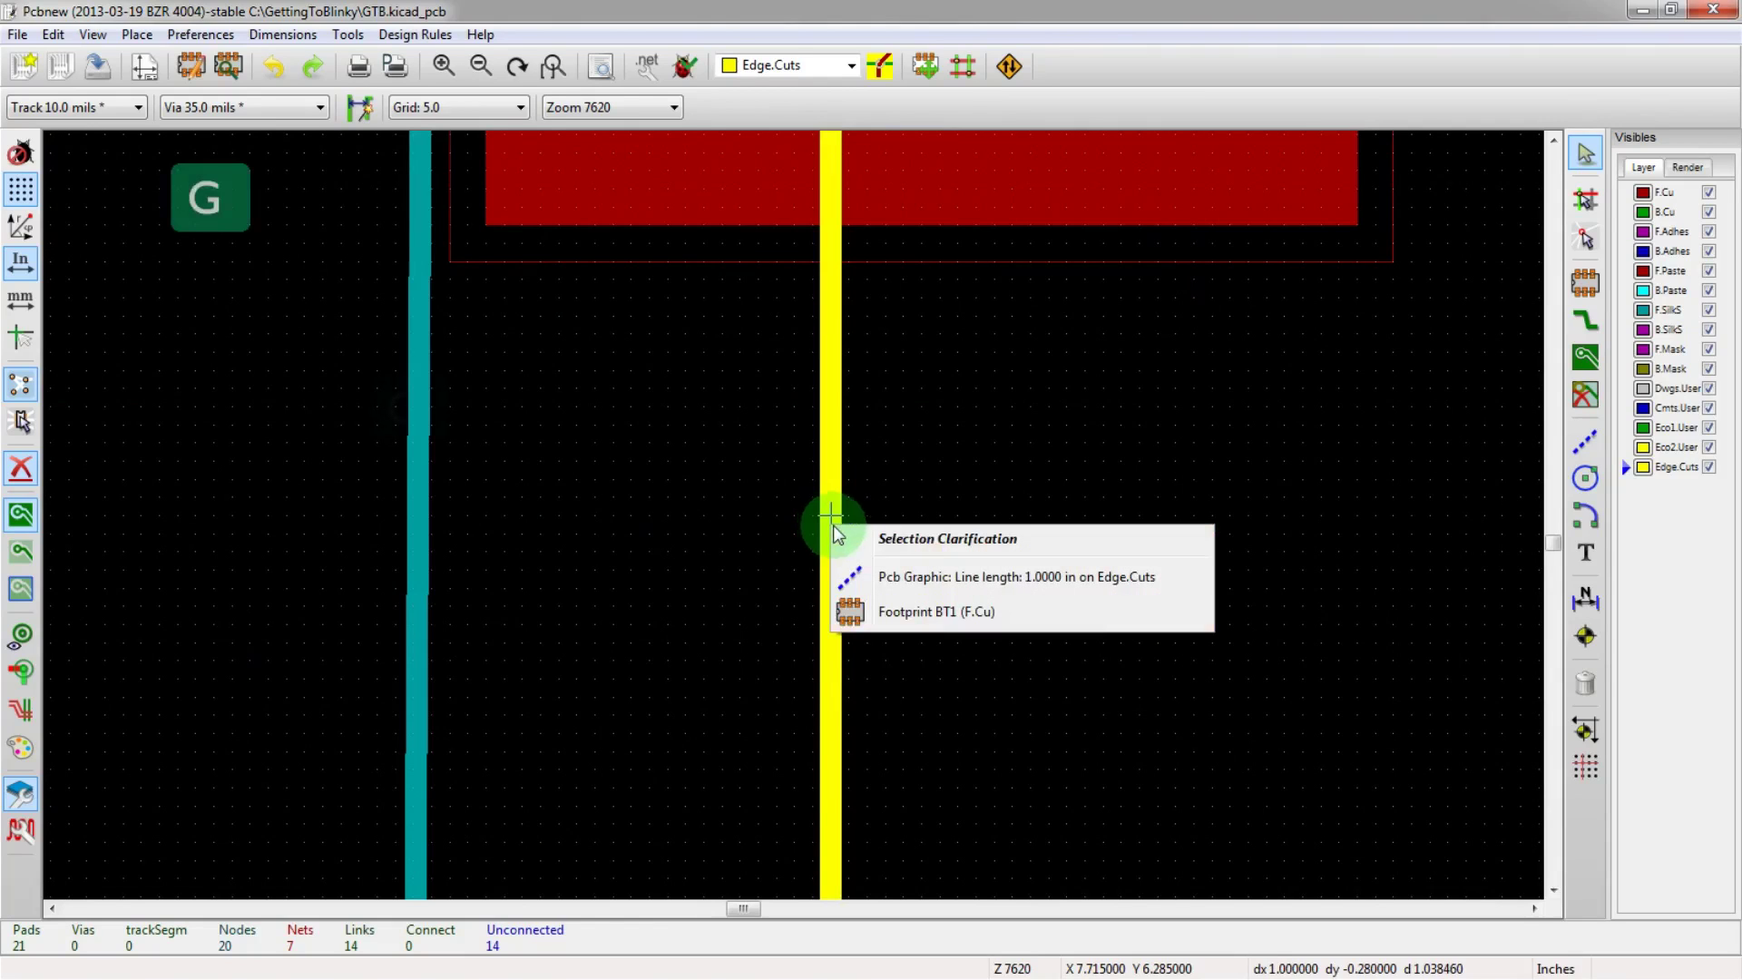
left_click(848, 578)
scroll(830, 517, "down", 3)
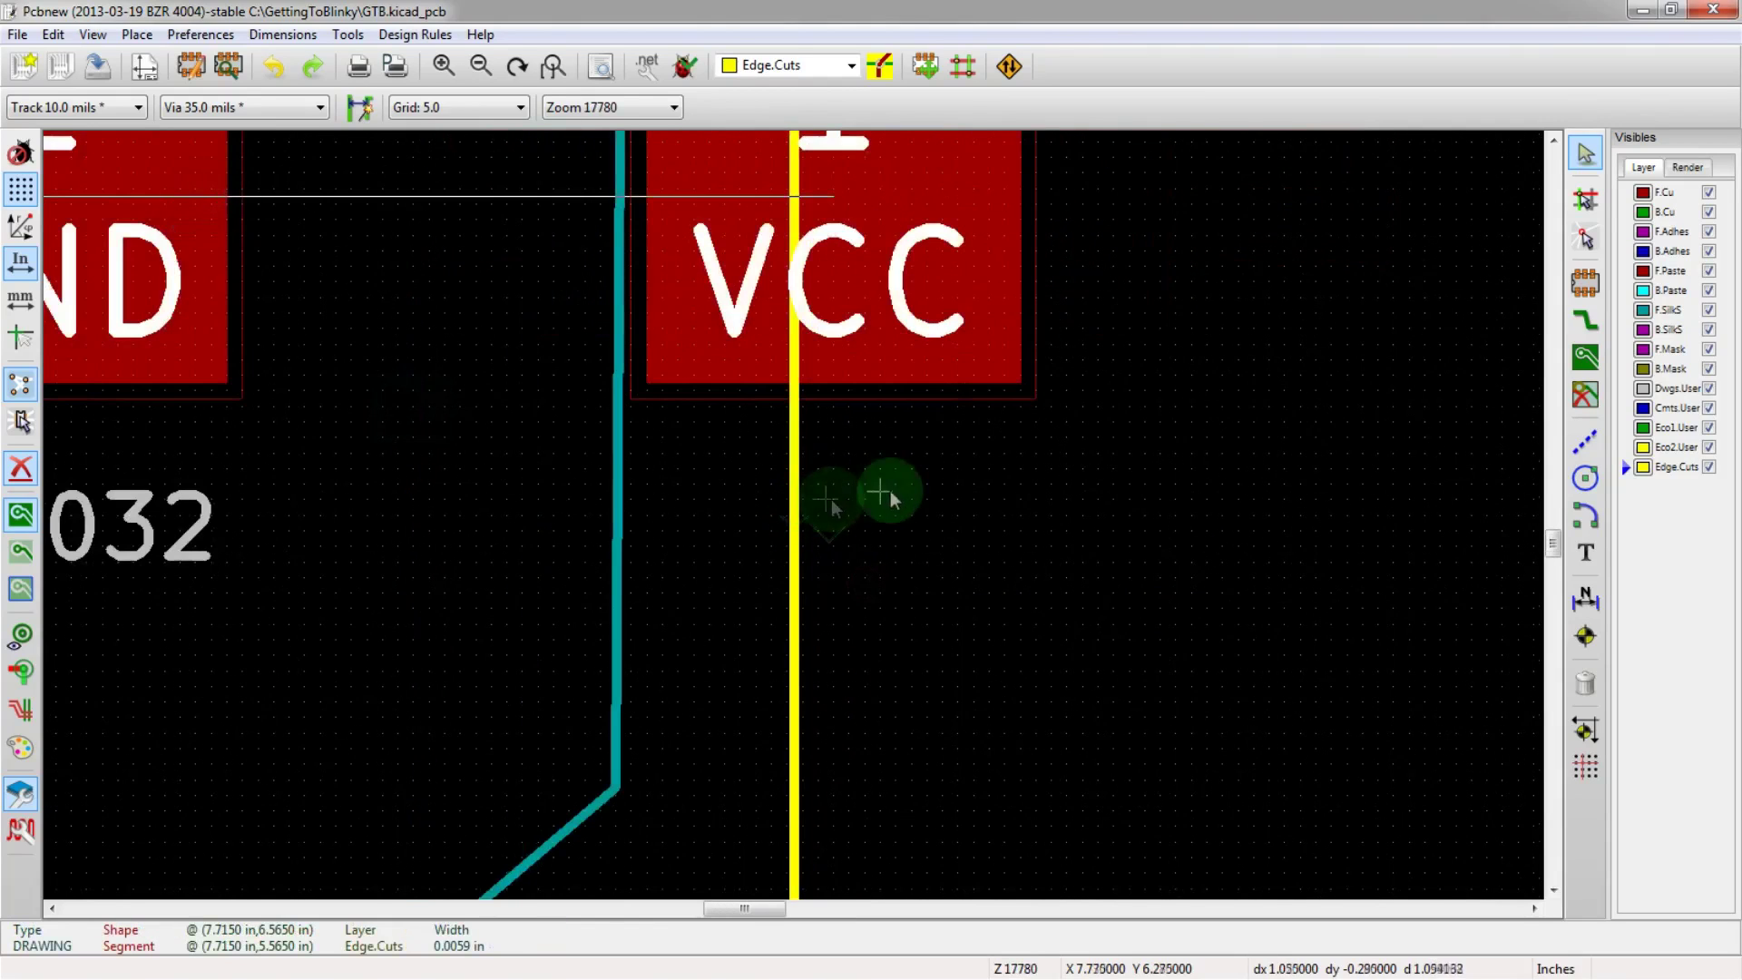
scroll(832, 498, "down", 1)
scroll(653, 558, "up", 2)
key("g")
left_click(1033, 620)
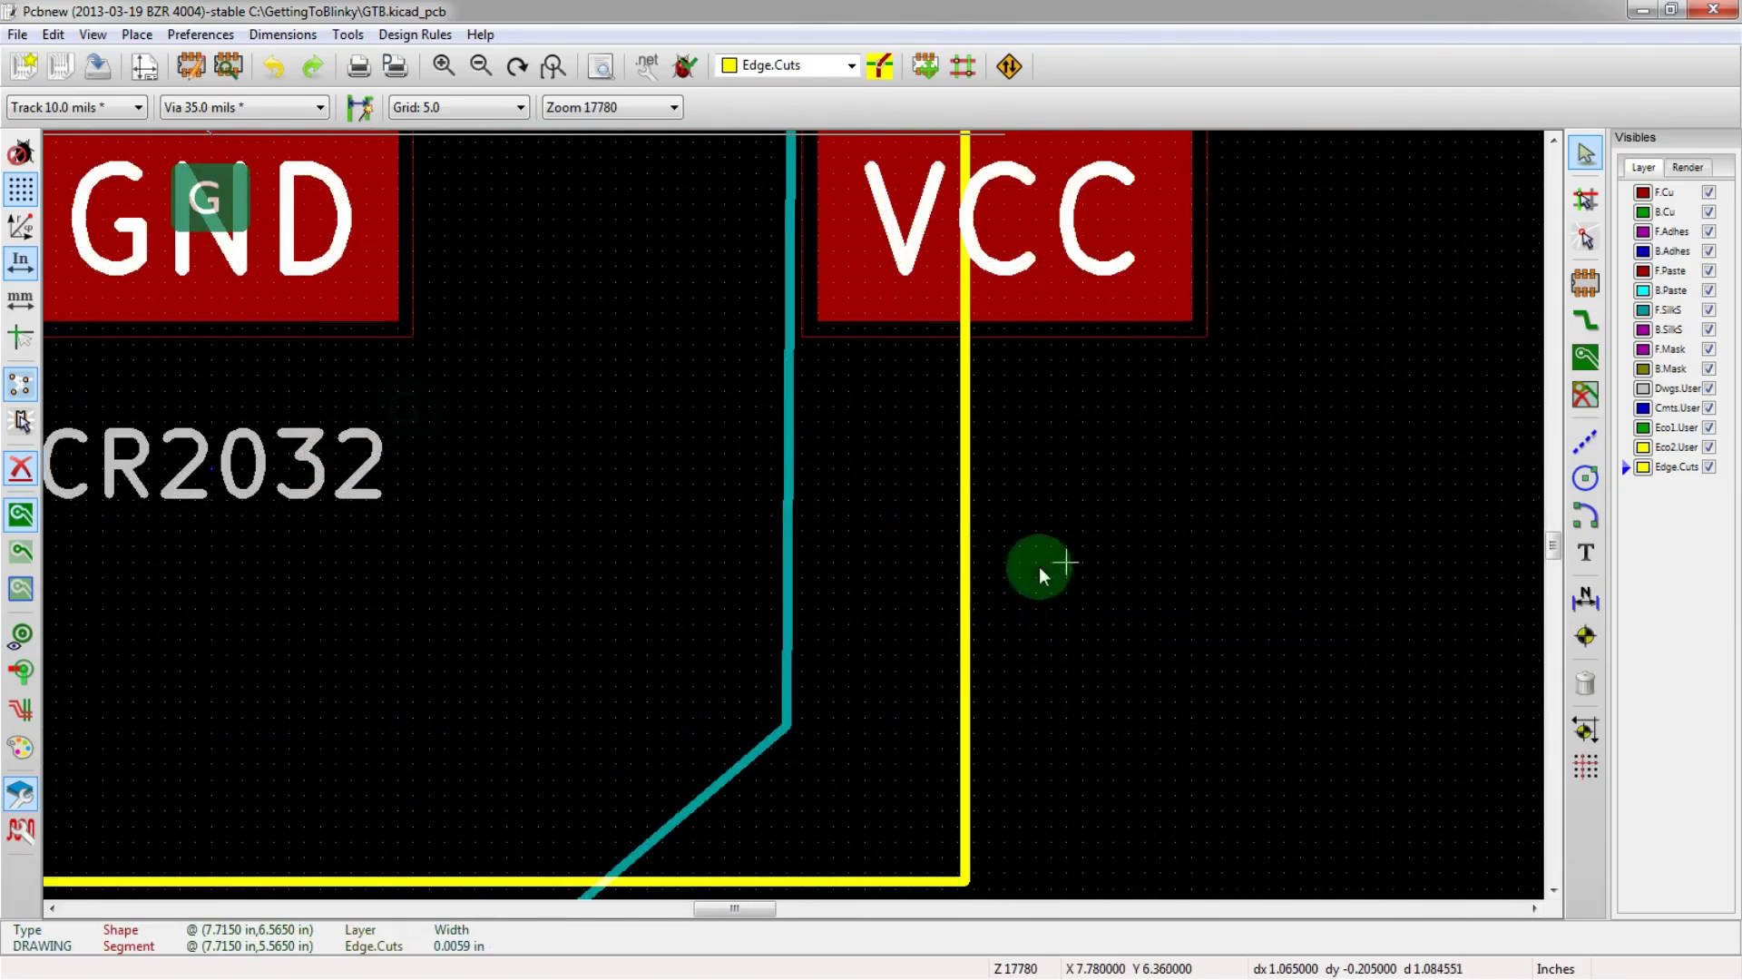
- Delete the right edge line of the board outline on Edge.Cuts
scroll(1038, 566, "down", 2)
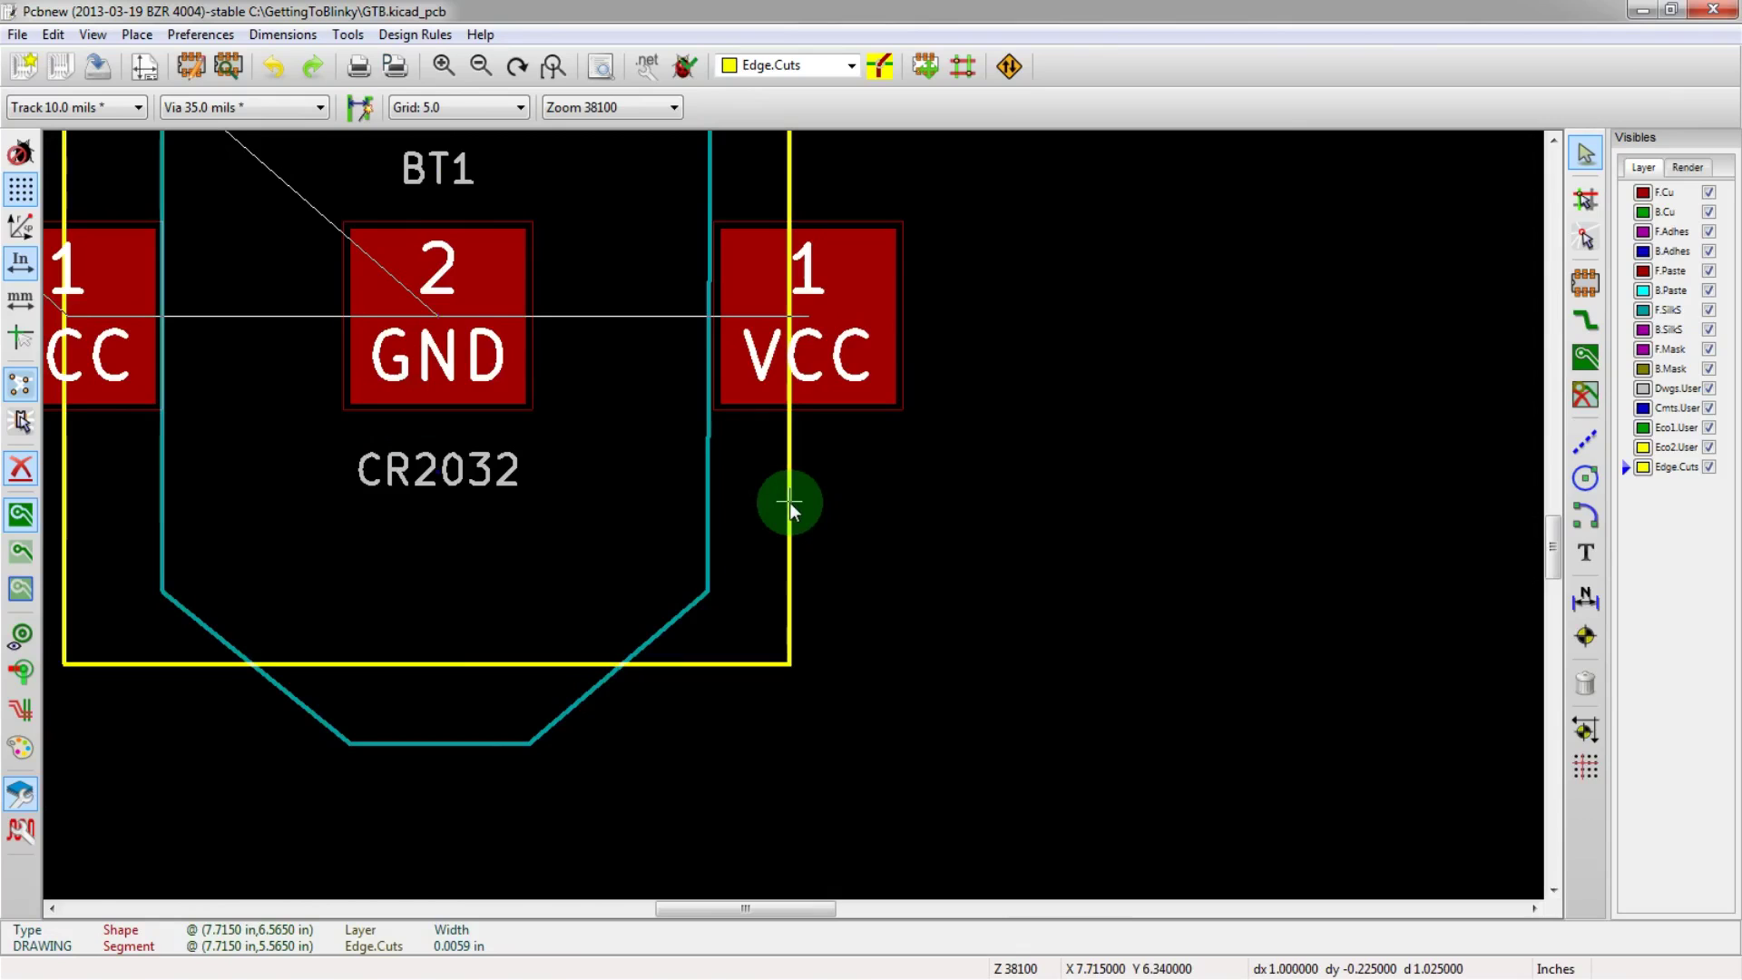
key("Delete")
left_click(803, 556)
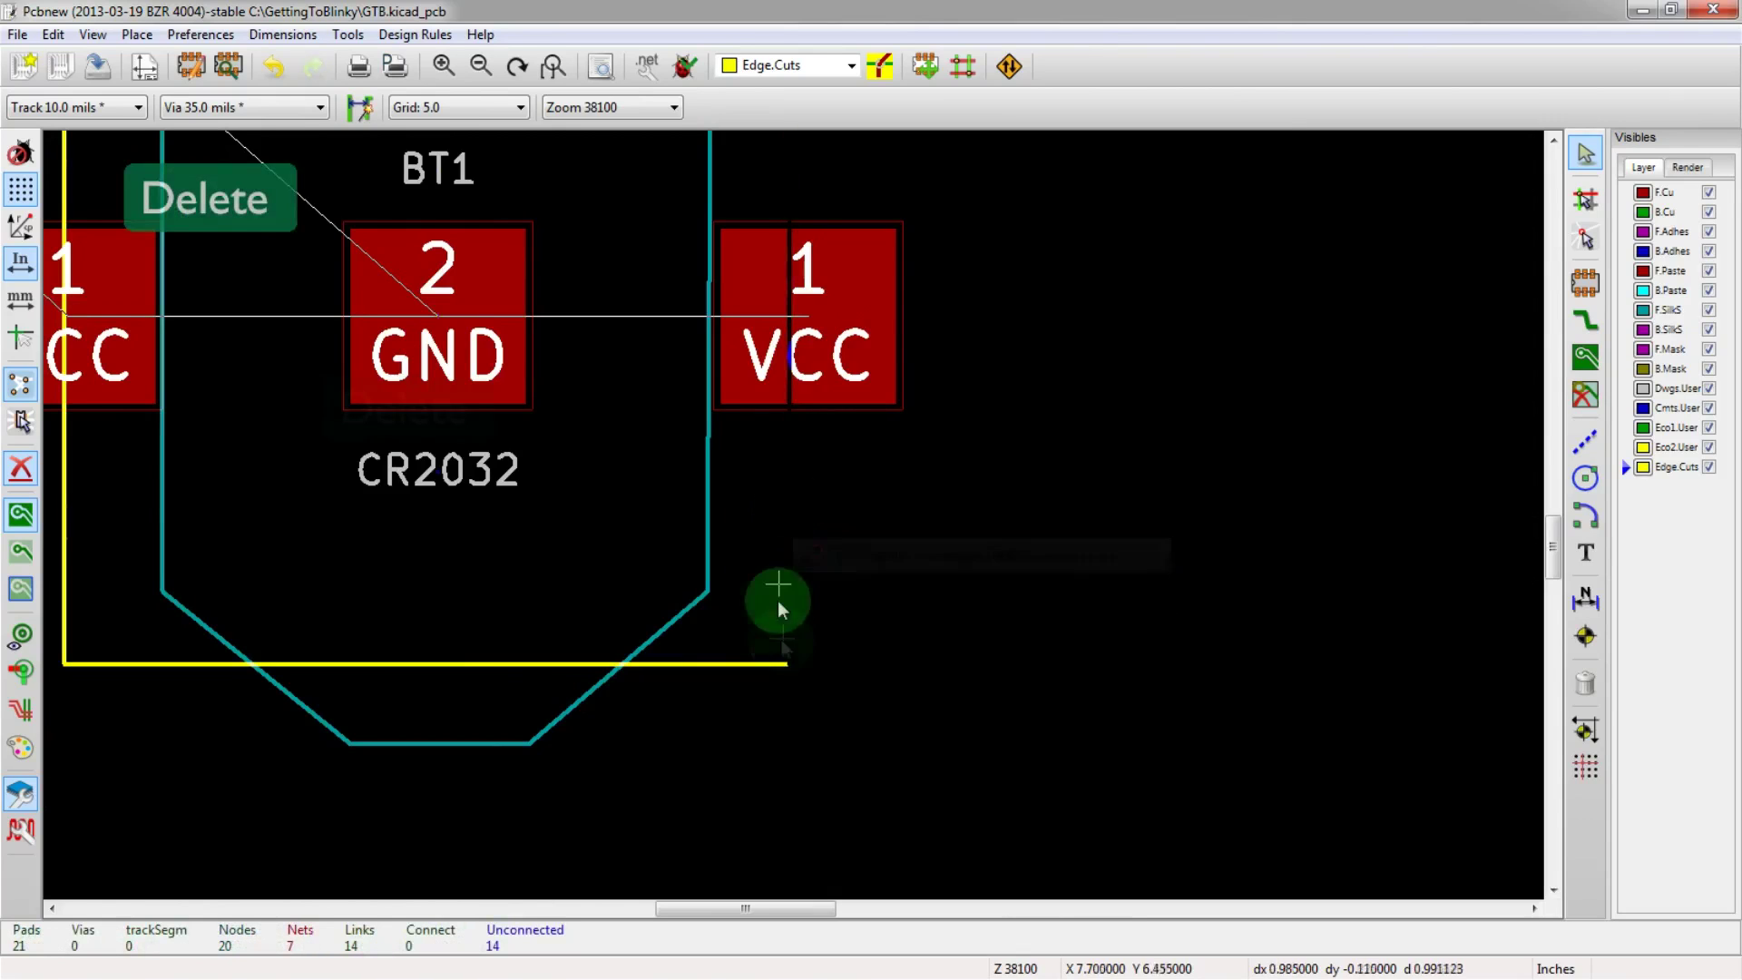
- Reset the relative coordinates at the open end of the bottom outline edge and extend that edge horizontally by 0.2 in on Edge.Cuts
scroll(782, 648, "up", 4)
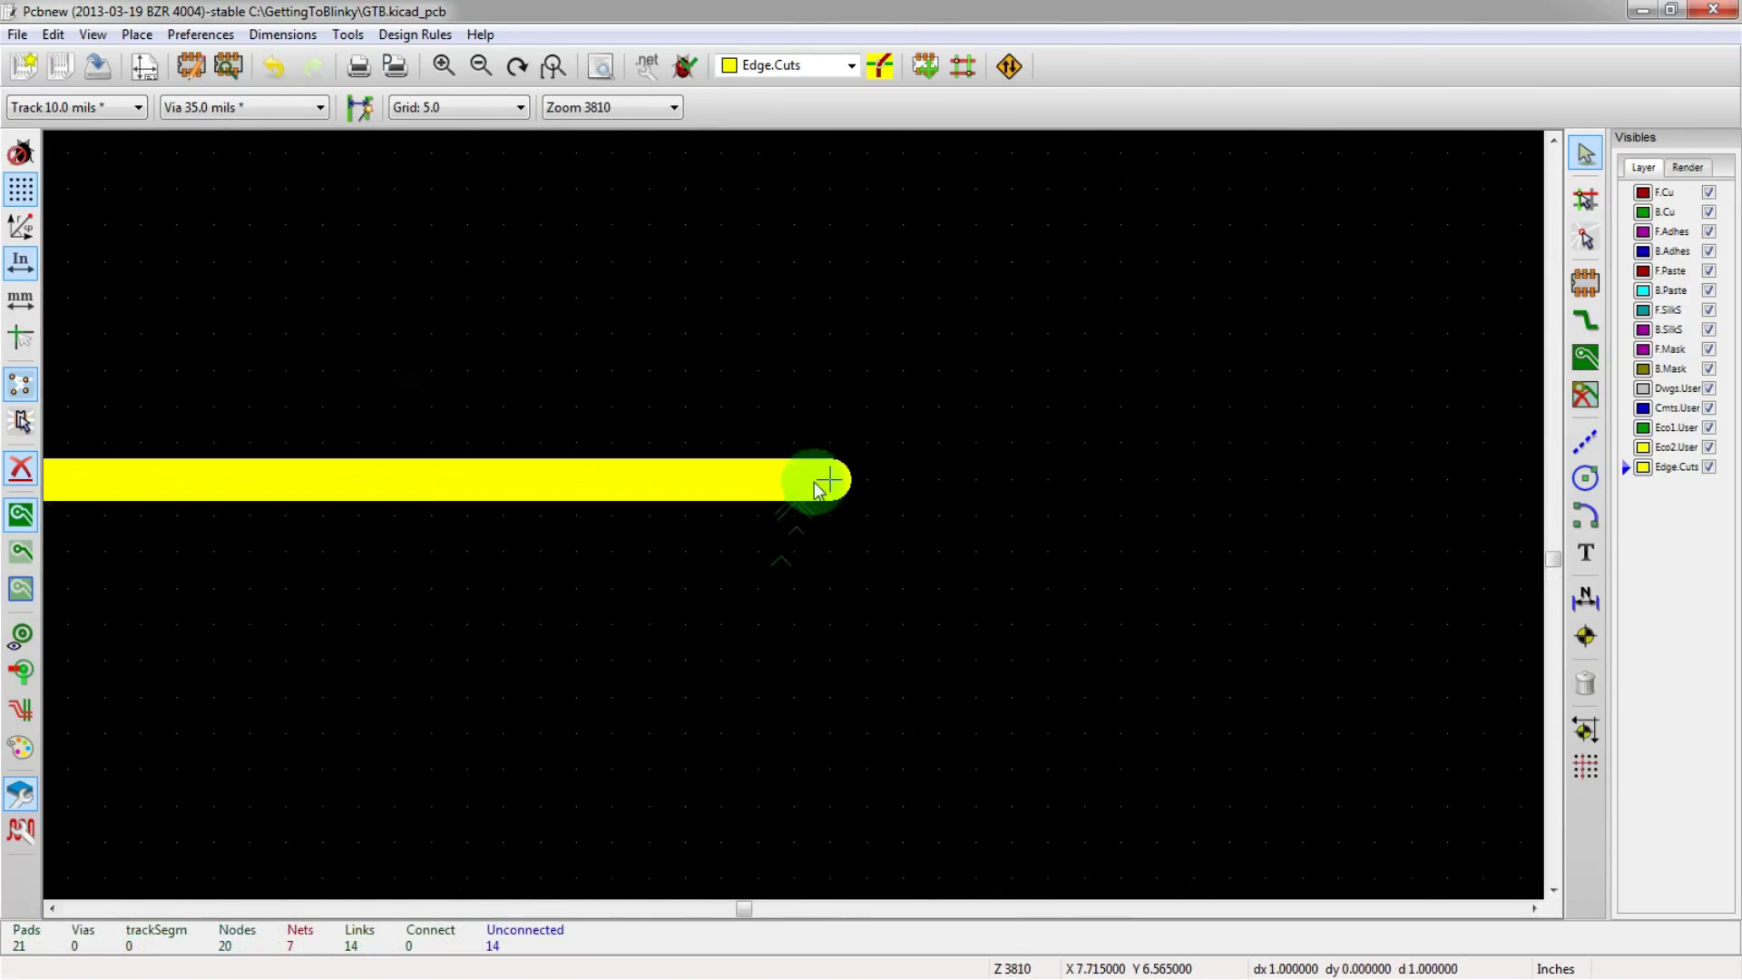
key("space")
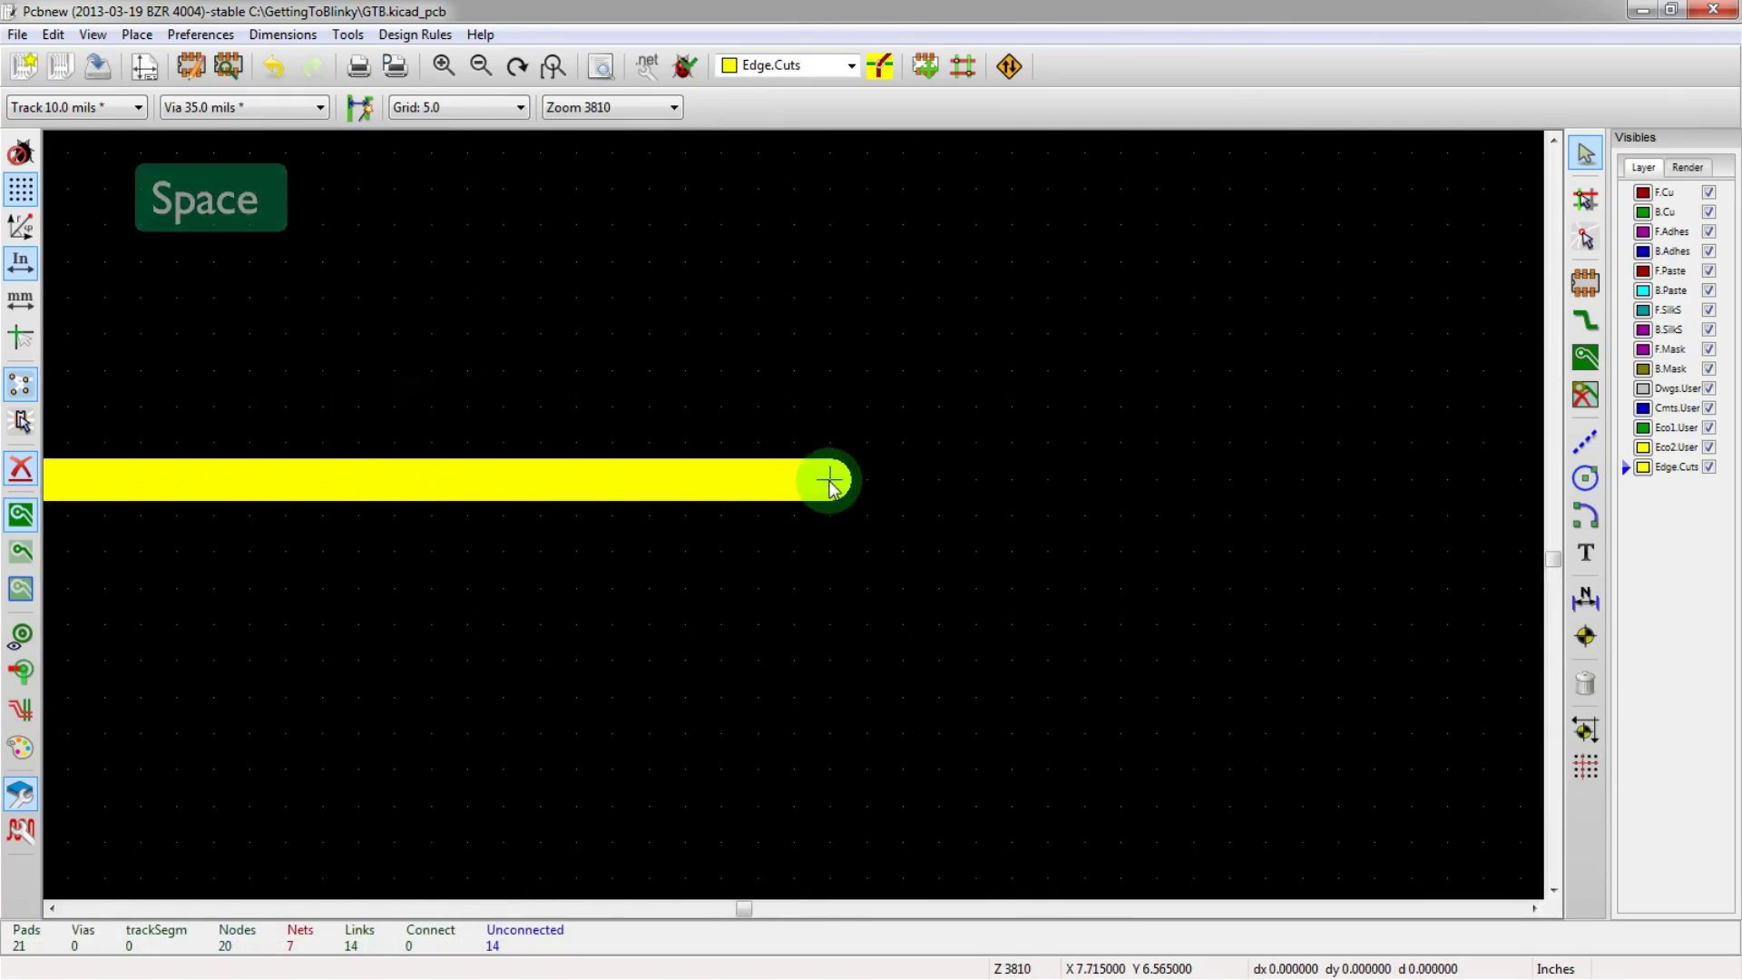
left_click(1585, 442)
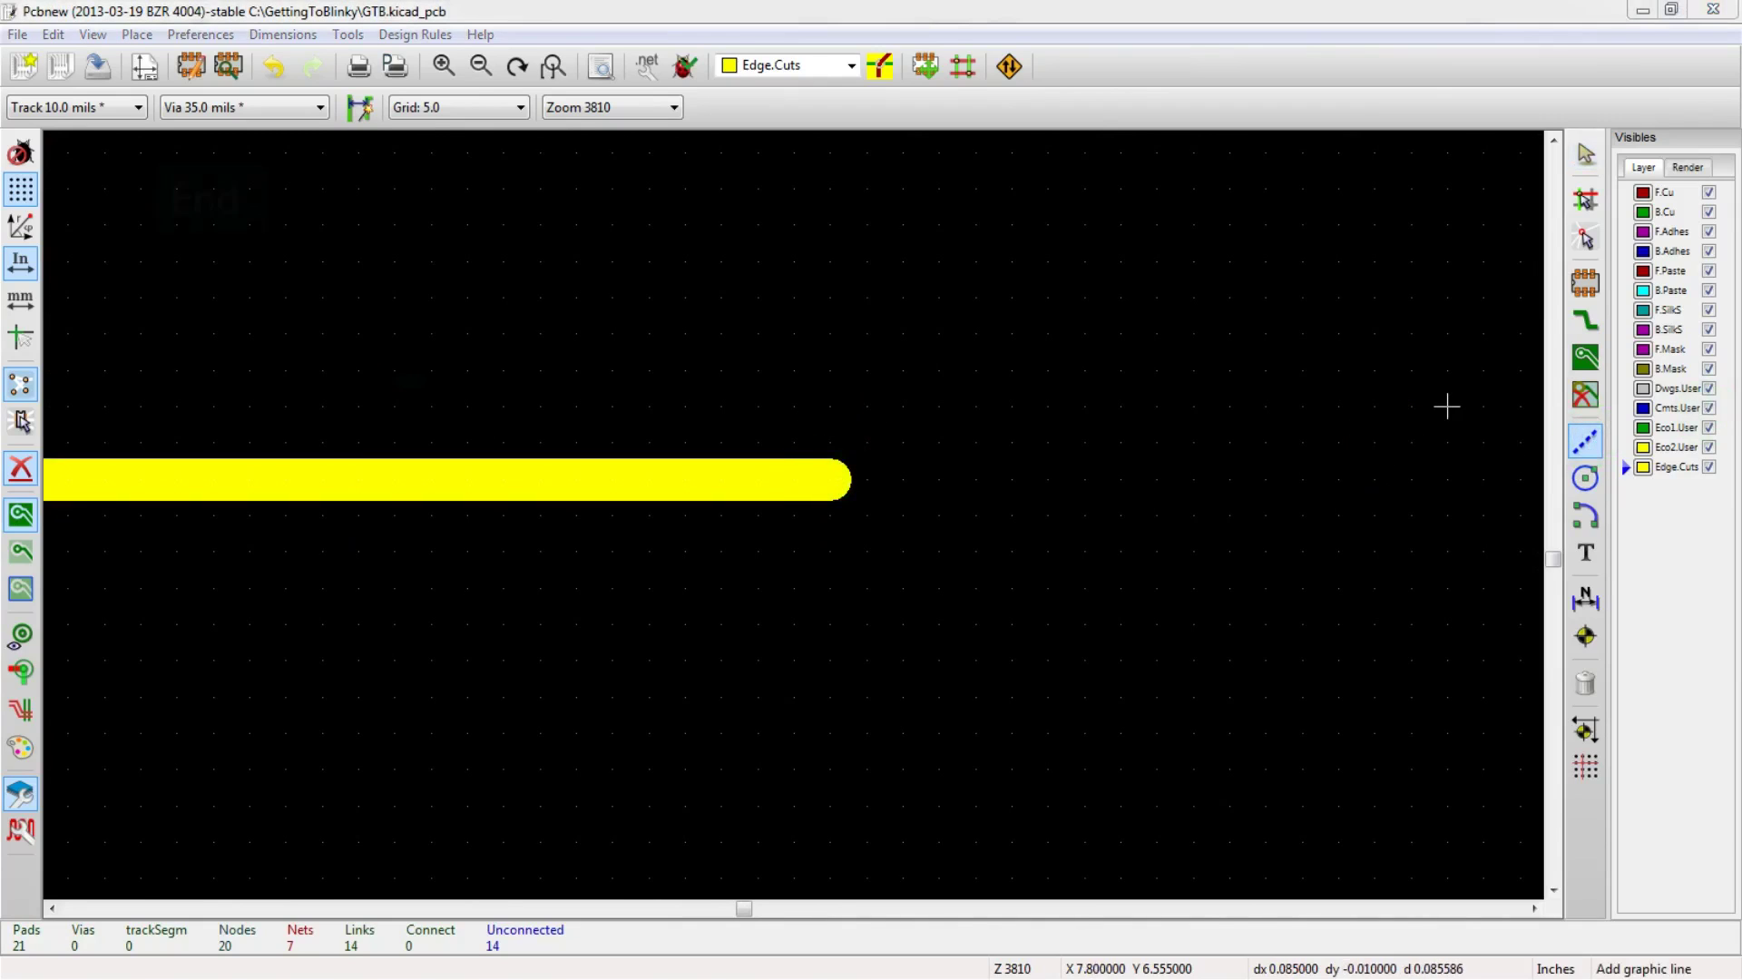
key("End")
left_click(830, 474)
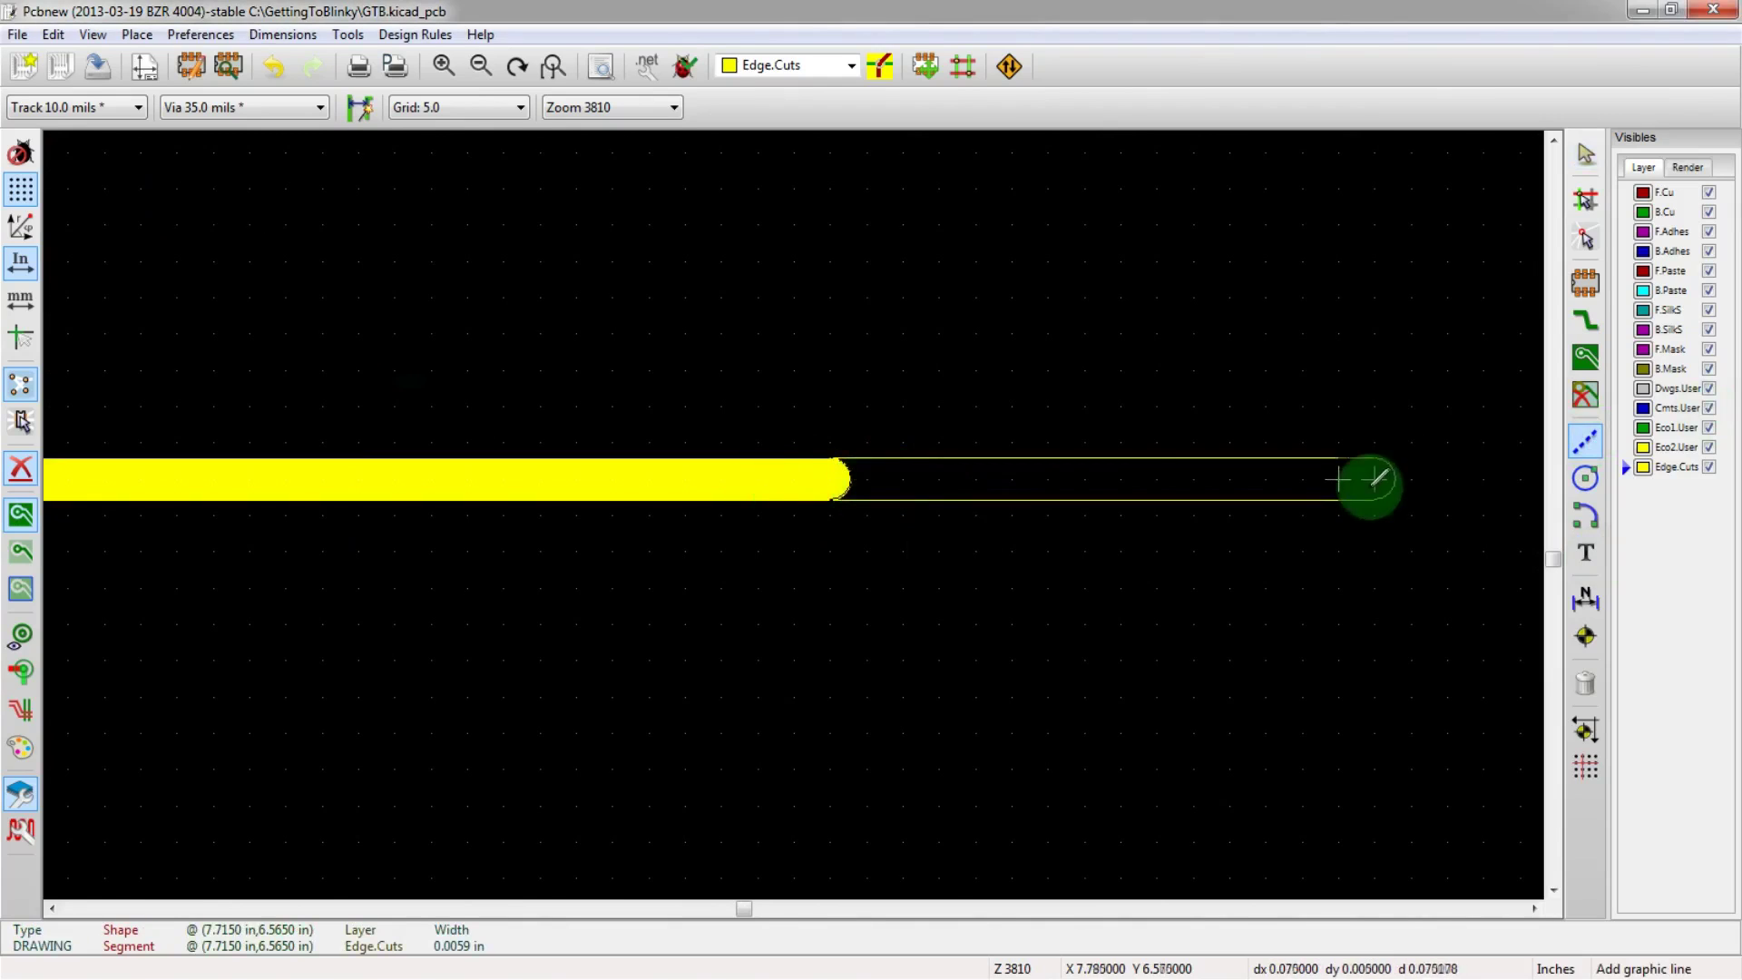
scroll(1368, 482, "down", 1)
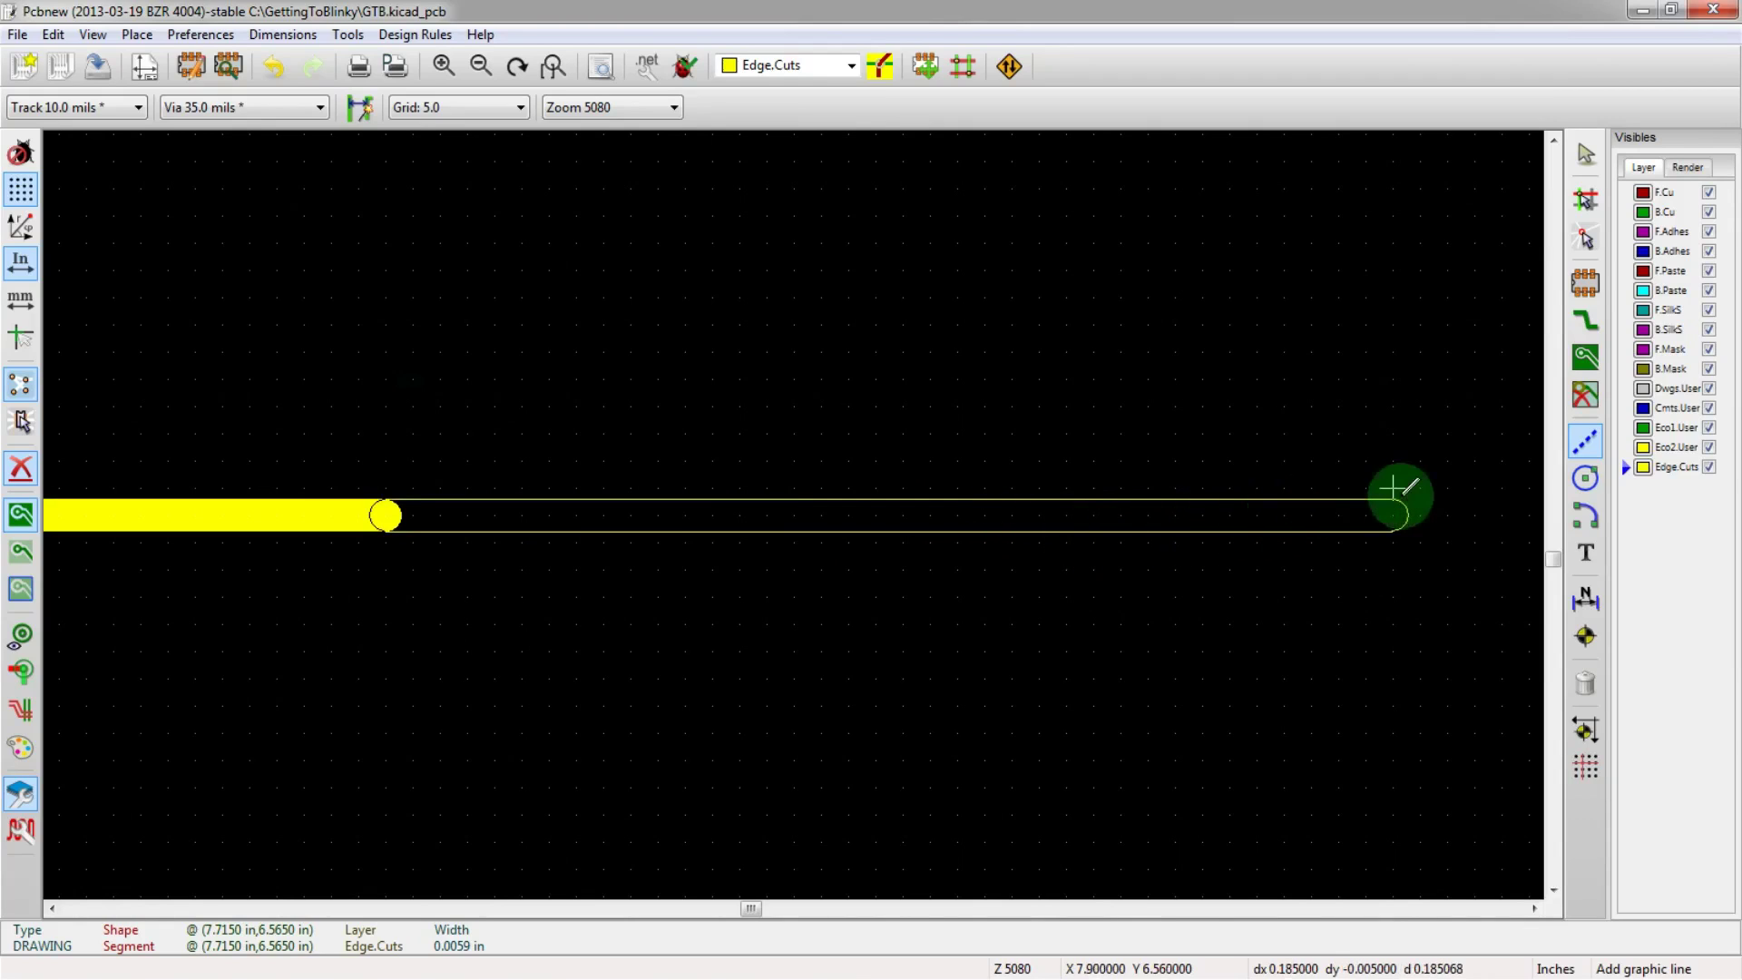
scroll(1434, 508, "down", 1)
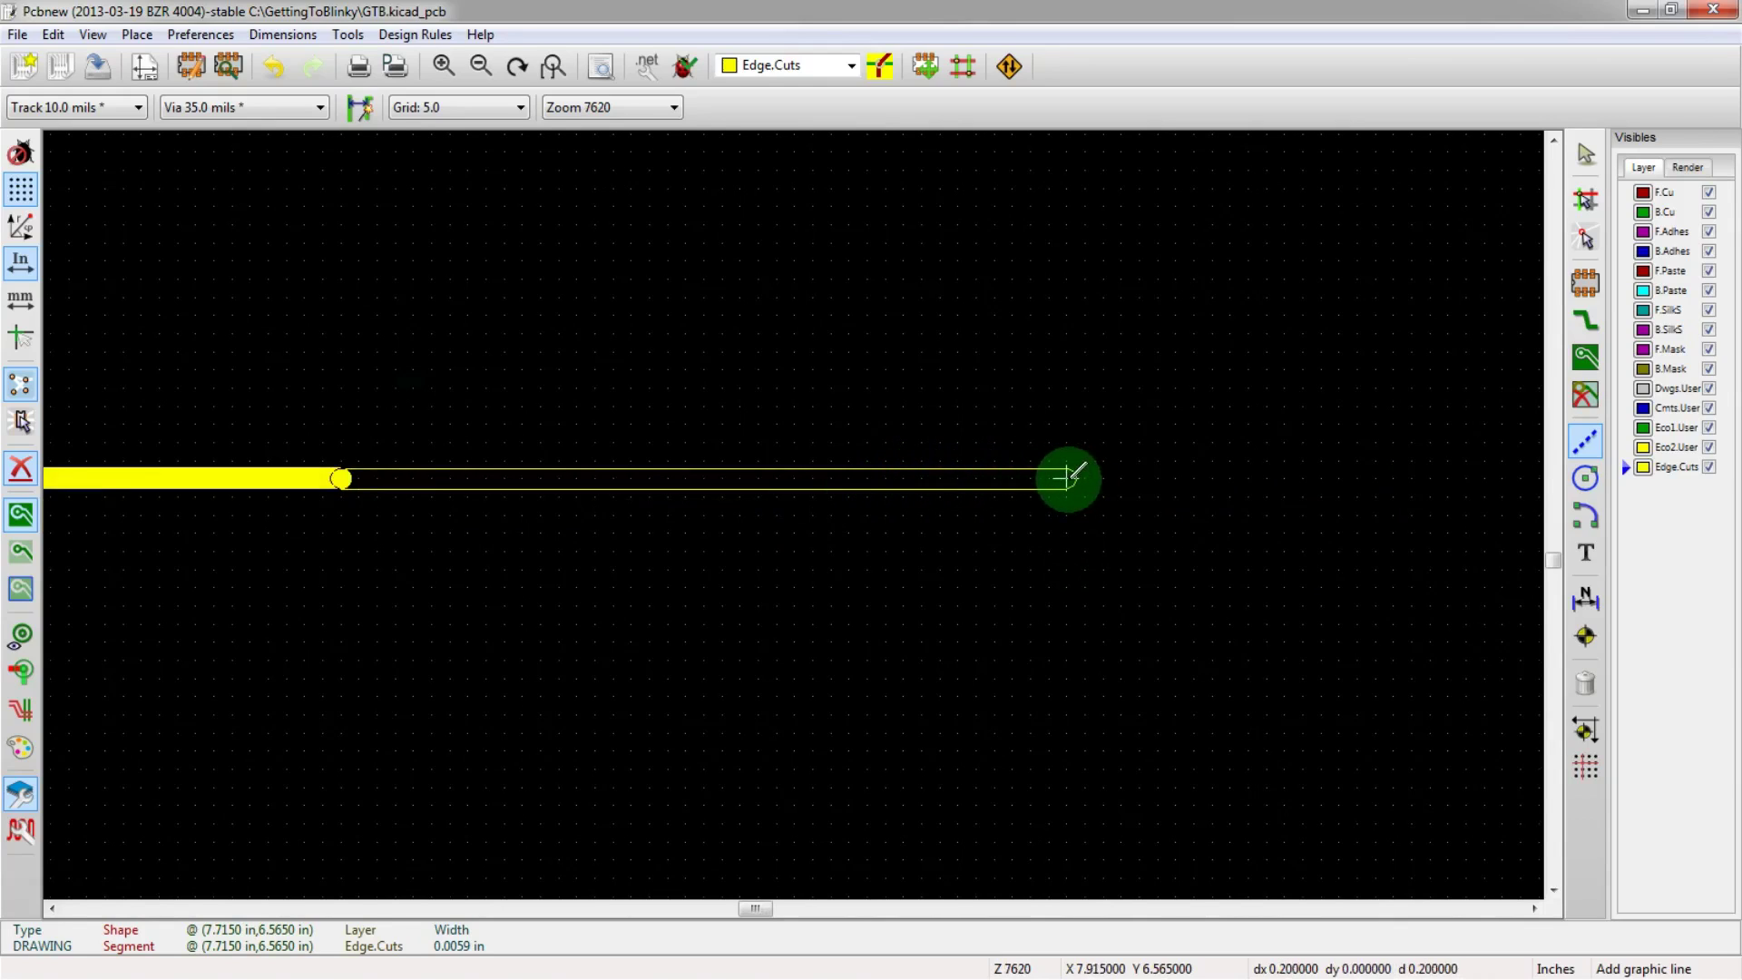
left_click(1067, 478)
scroll(1058, 482, "down", 5)
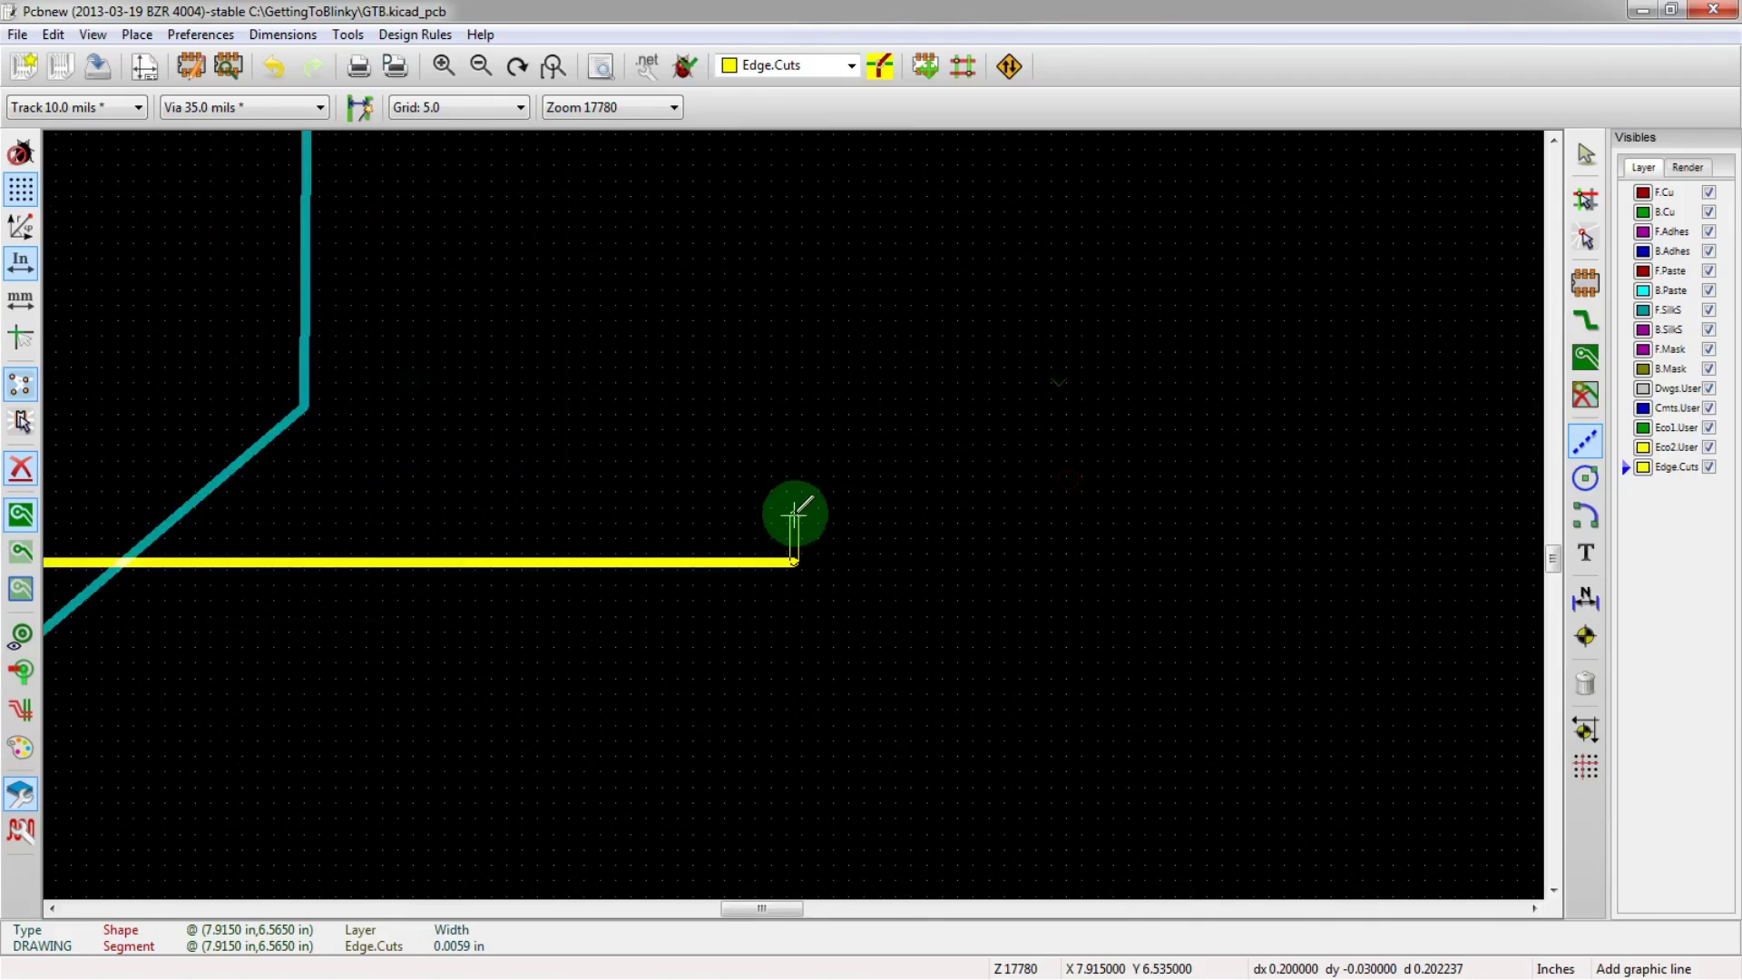
scroll(811, 427, "up", 2)
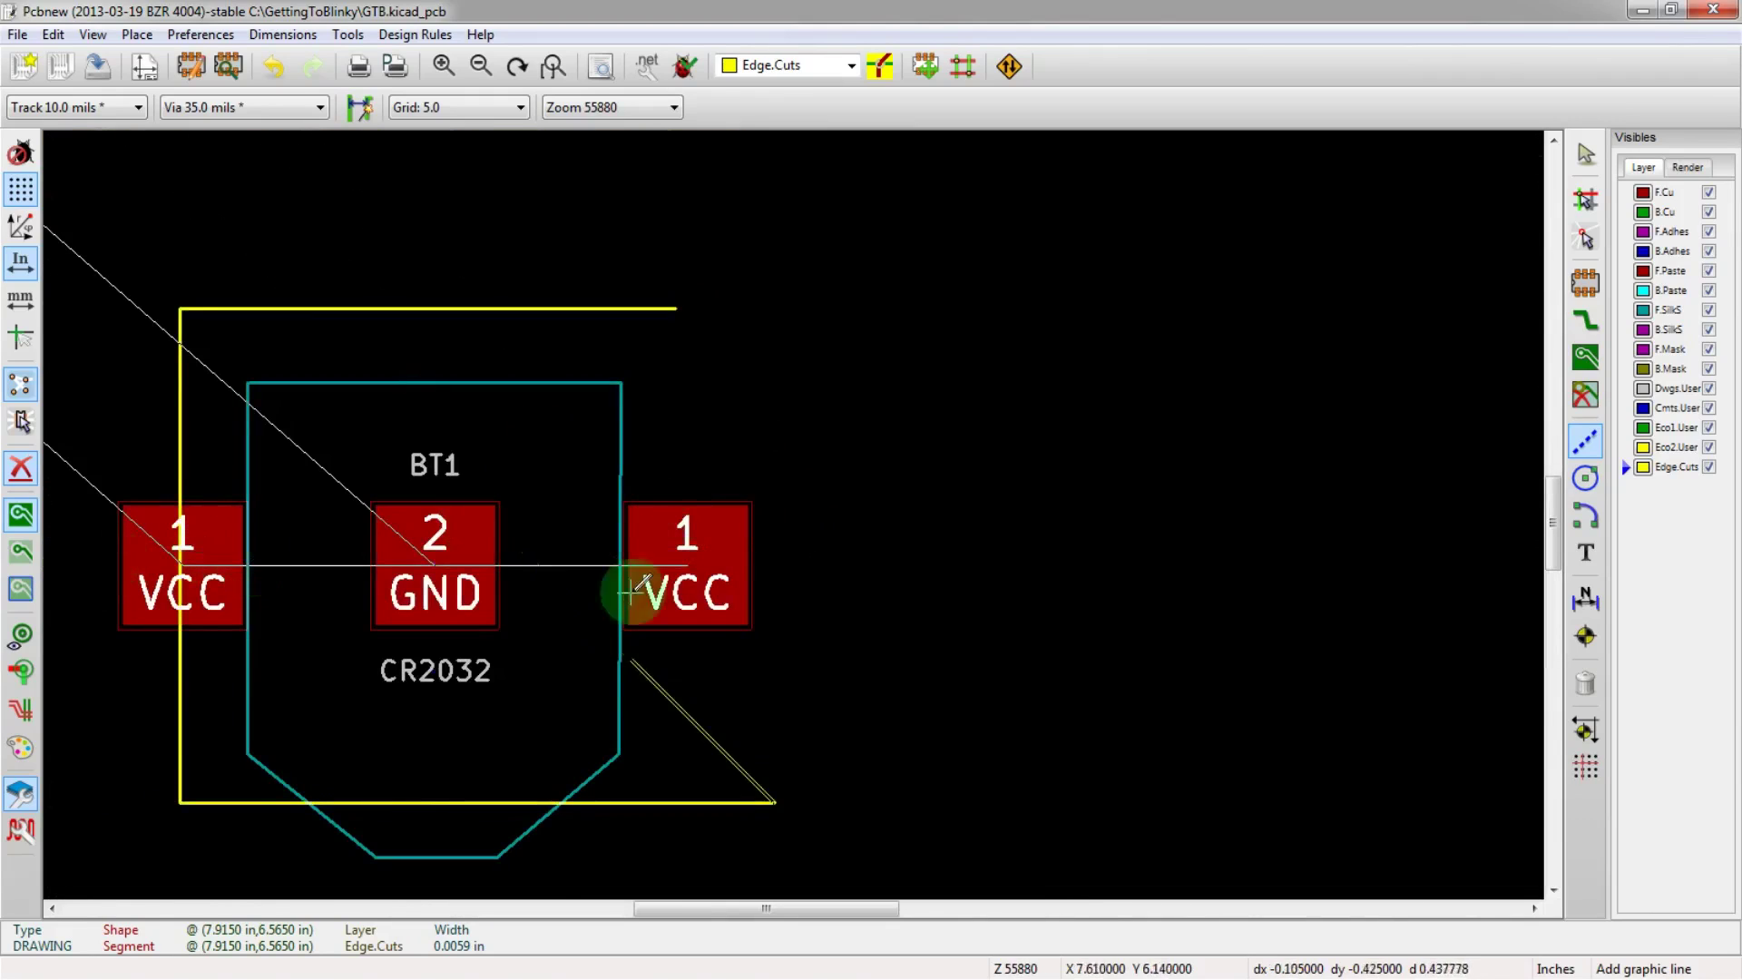
key("F4")
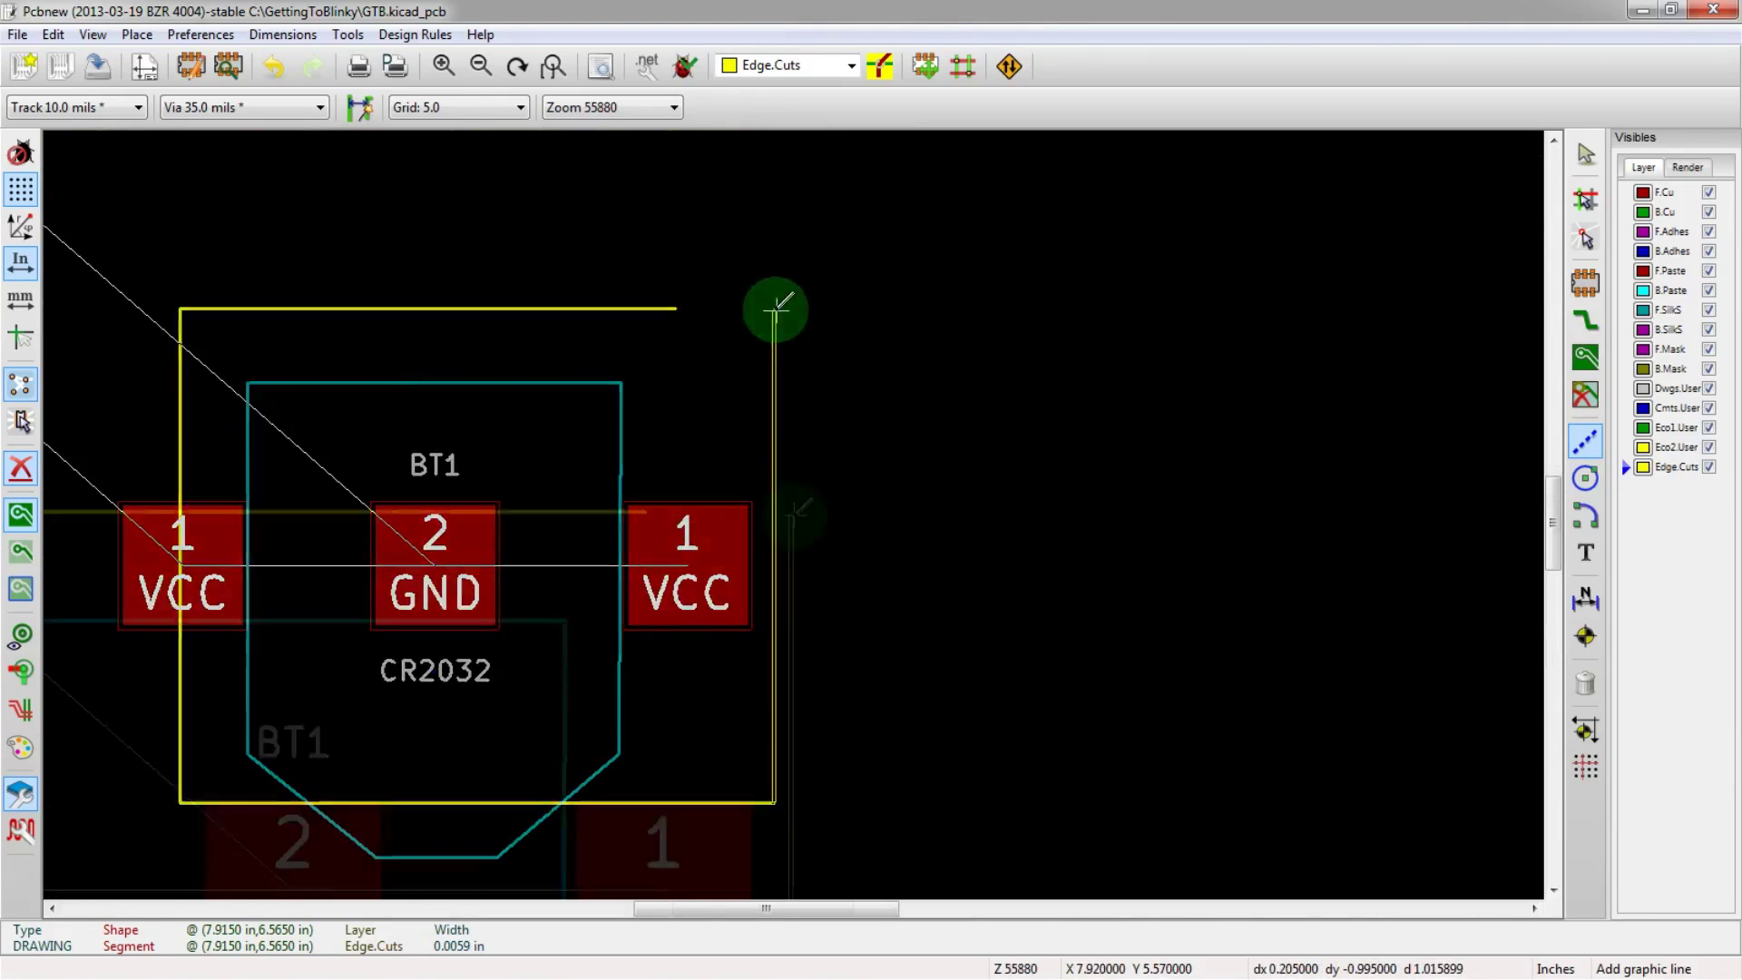
key("Escape")
- Extend the bottom outline edge on Edge.Cuts by a further 0.3 in, ending at X 8.215 in
scroll(794, 513, "down", 2)
scroll(798, 514, "up", 4)
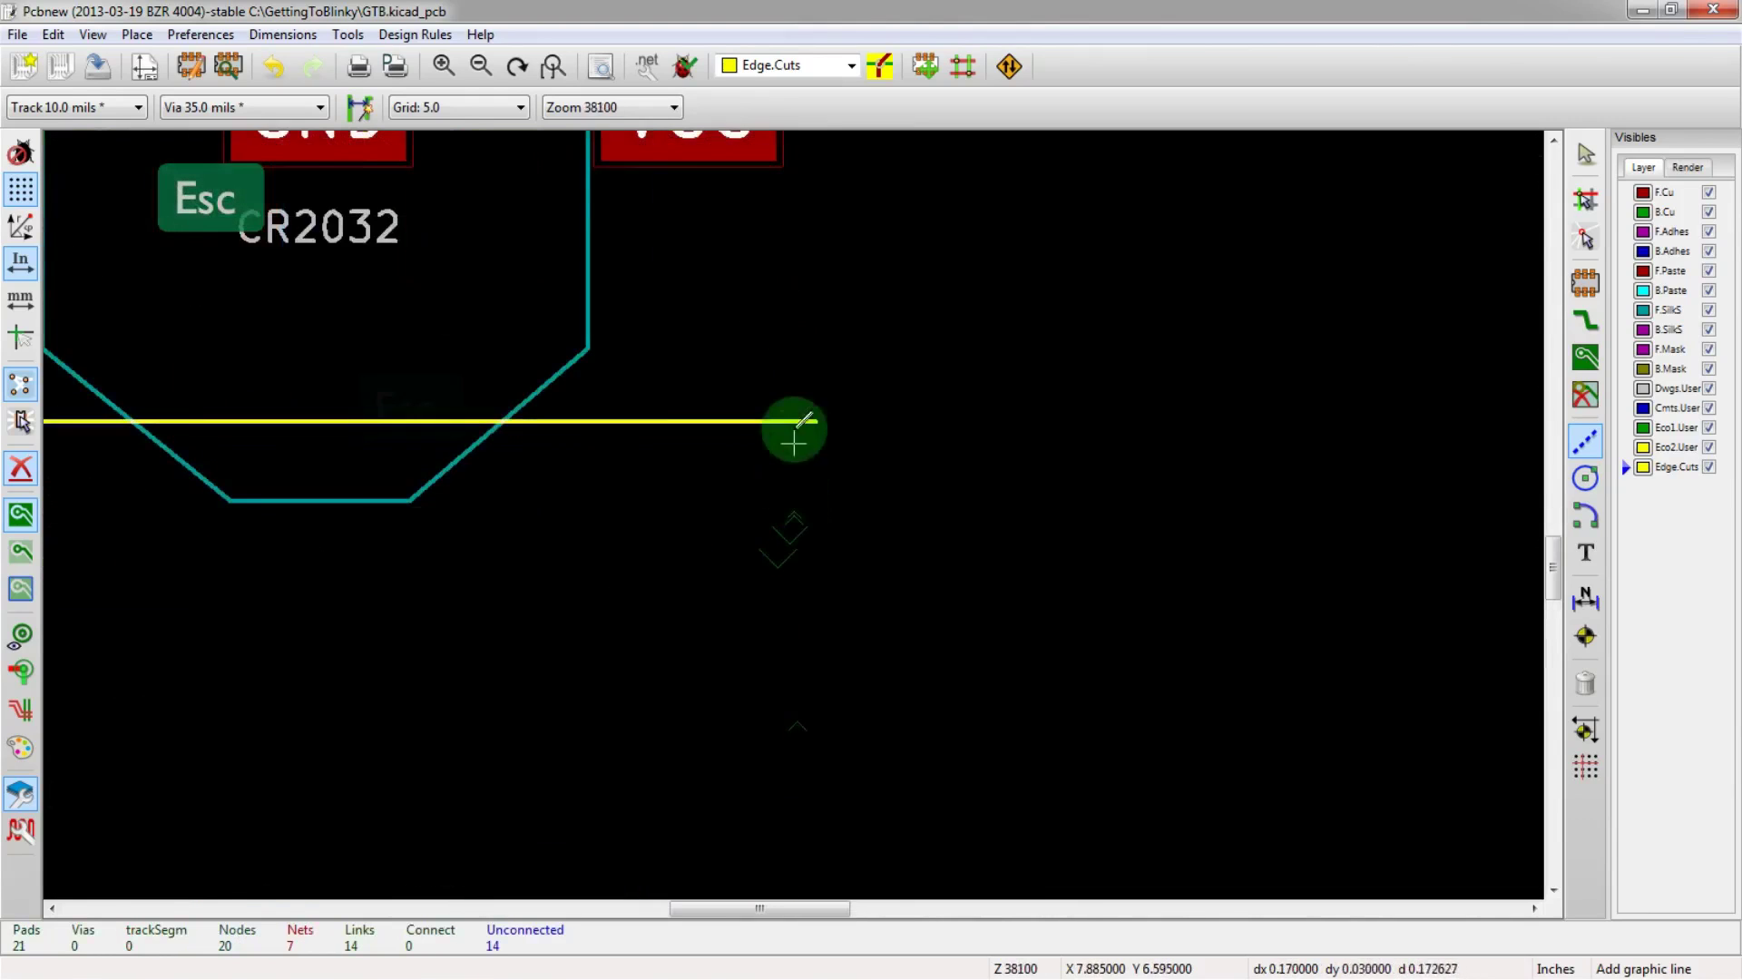
scroll(805, 517, "up", 1)
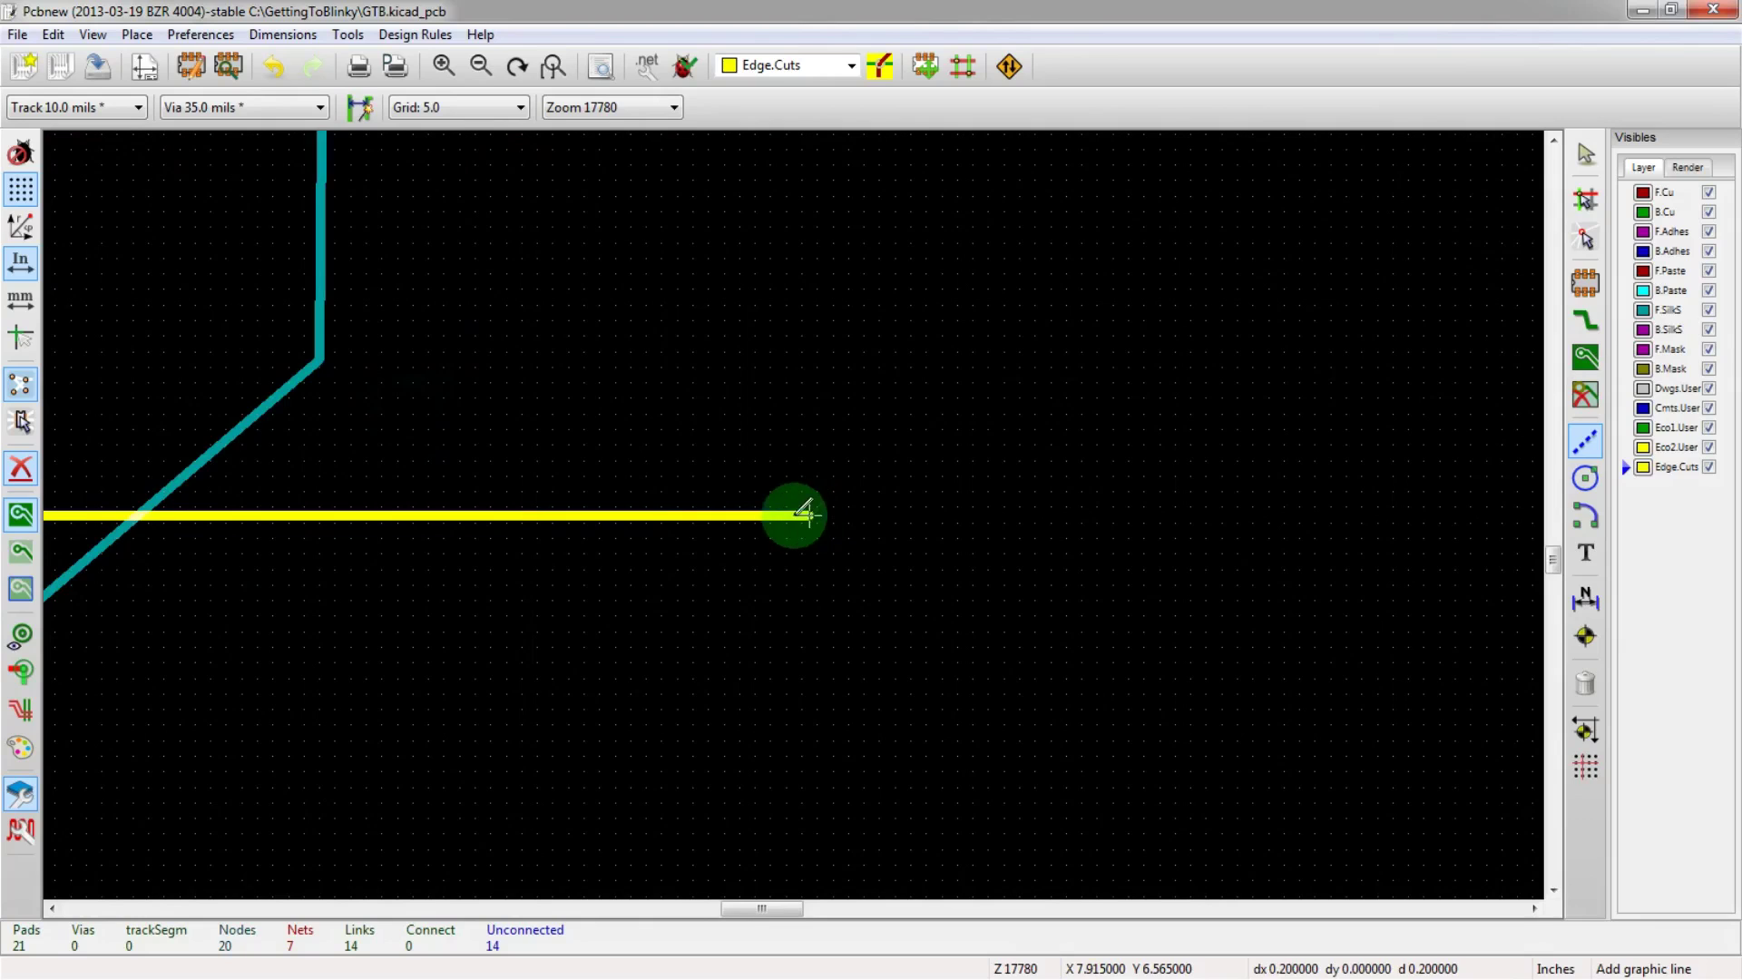
scroll(805, 514, "up", 3)
left_click(794, 513)
scroll(933, 514, "down", 3)
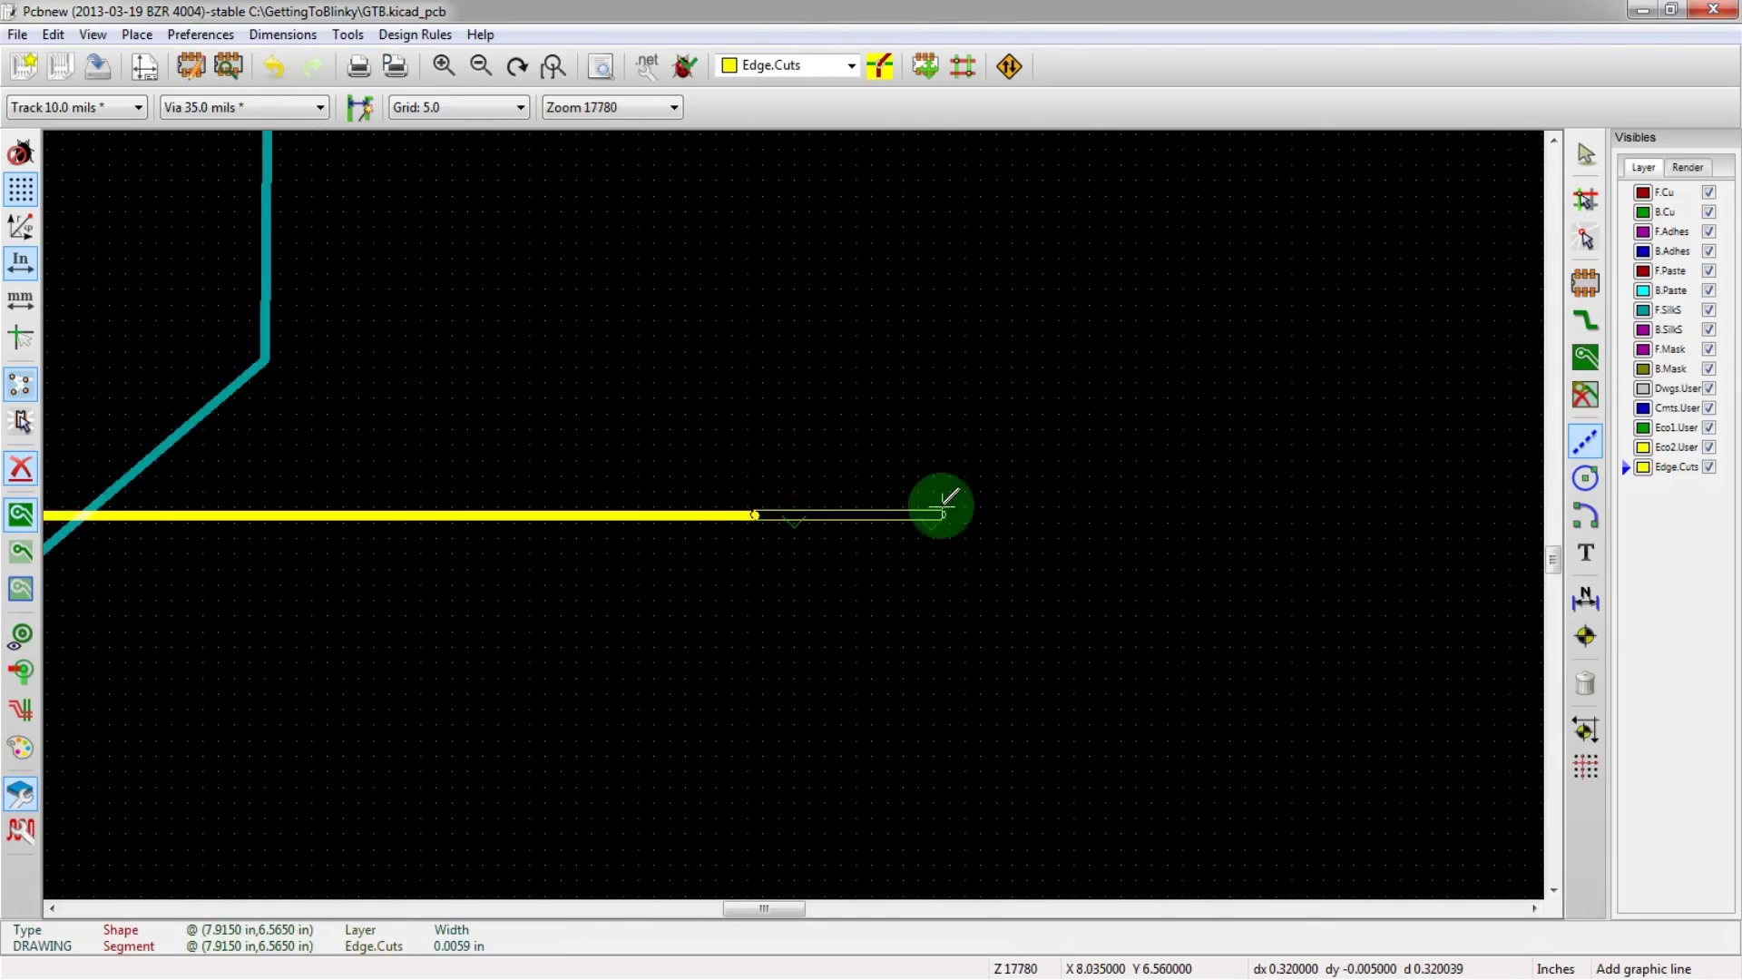
scroll(980, 520, "down", 3)
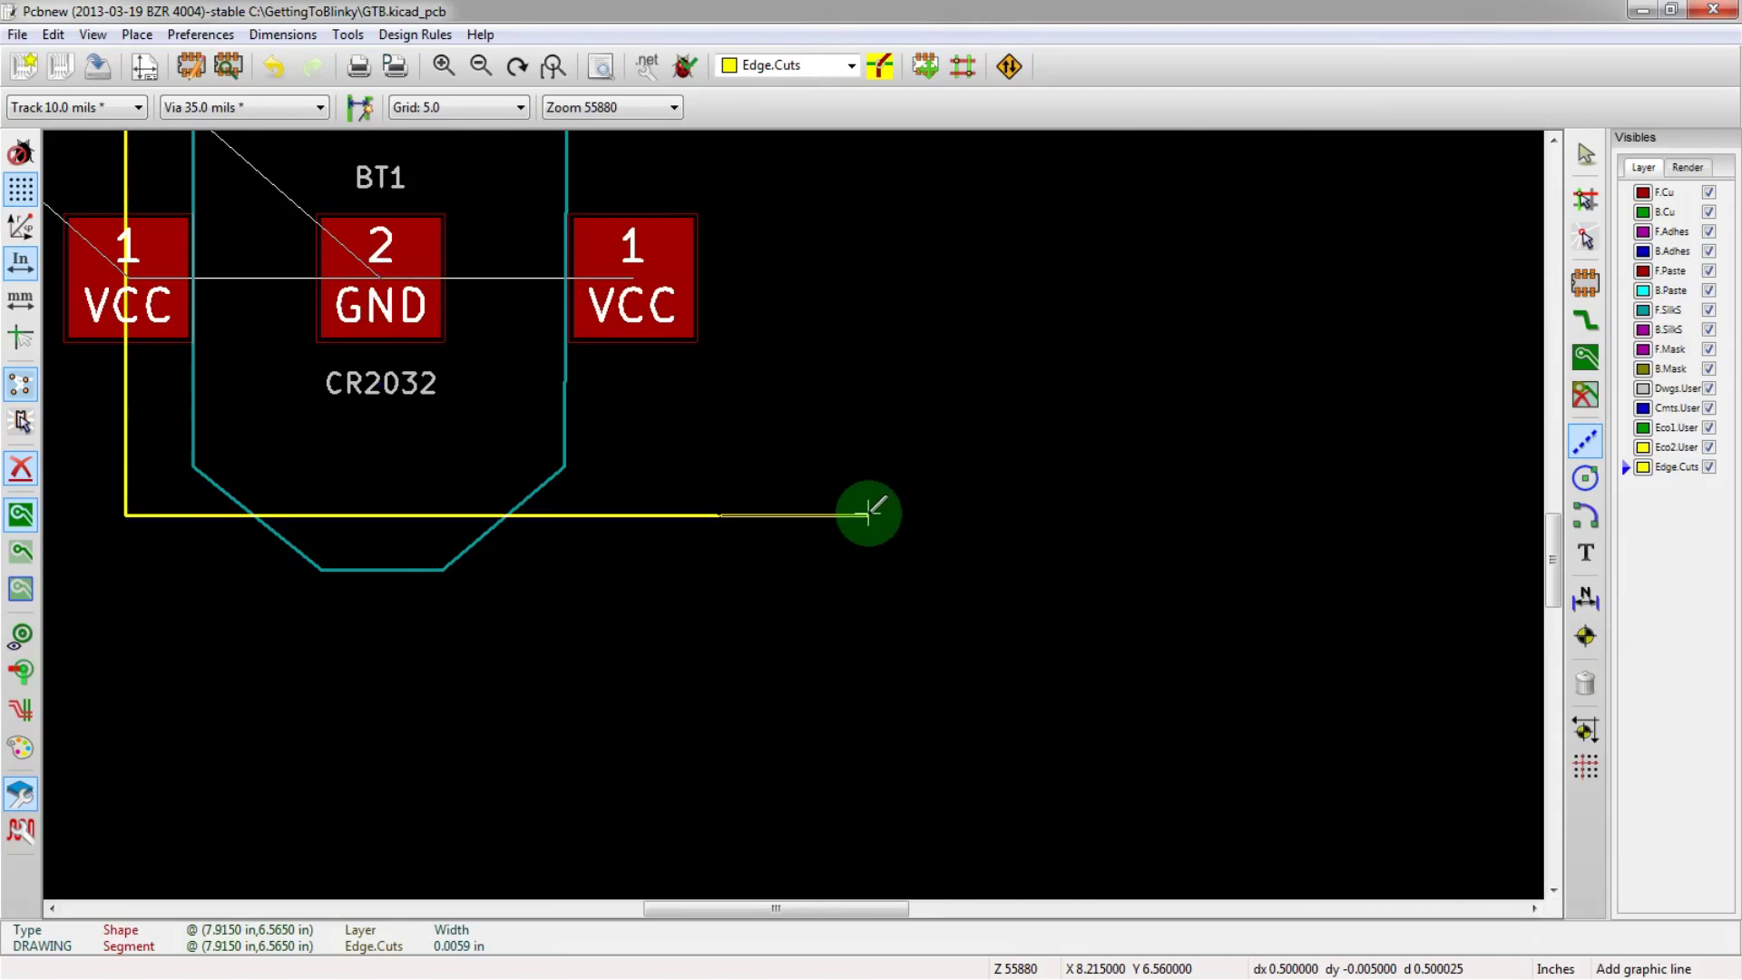
left_click(868, 514)
- Draw the new right outline edge 1 in upward from the bottom corner to Y 5.565 in
scroll(790, 303, "down", 2)
scroll(790, 303, "up", 3)
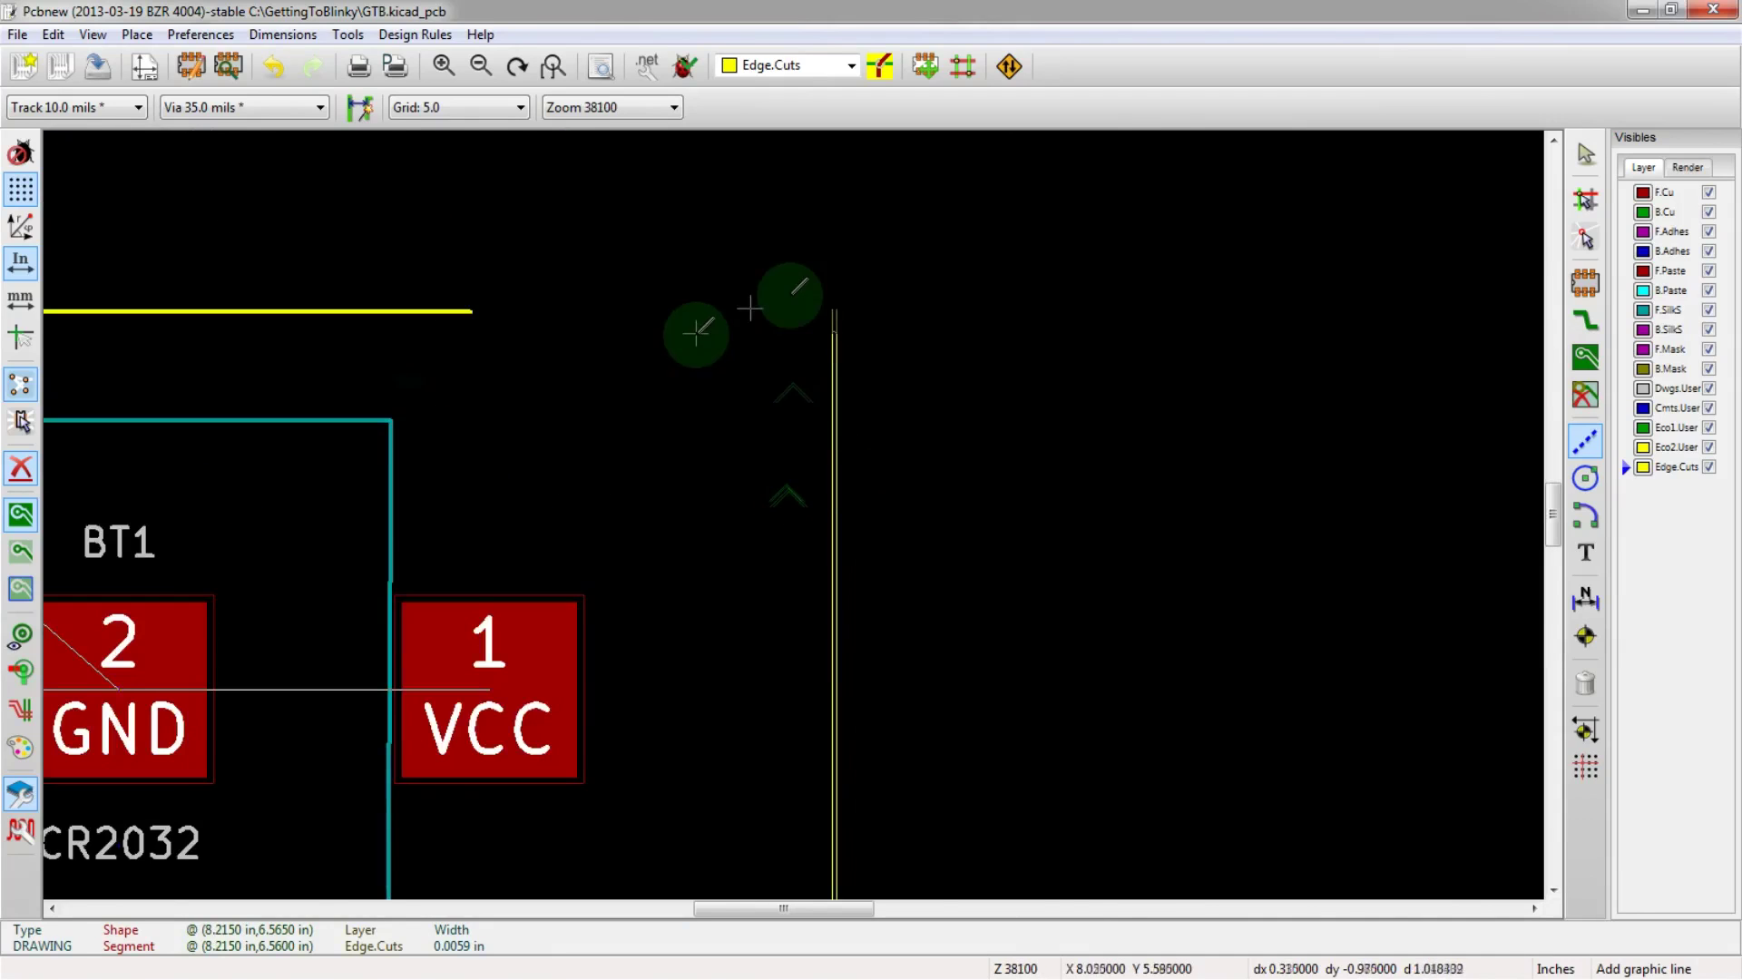
scroll(824, 309, "up", 2)
scroll(797, 517, "down", 1)
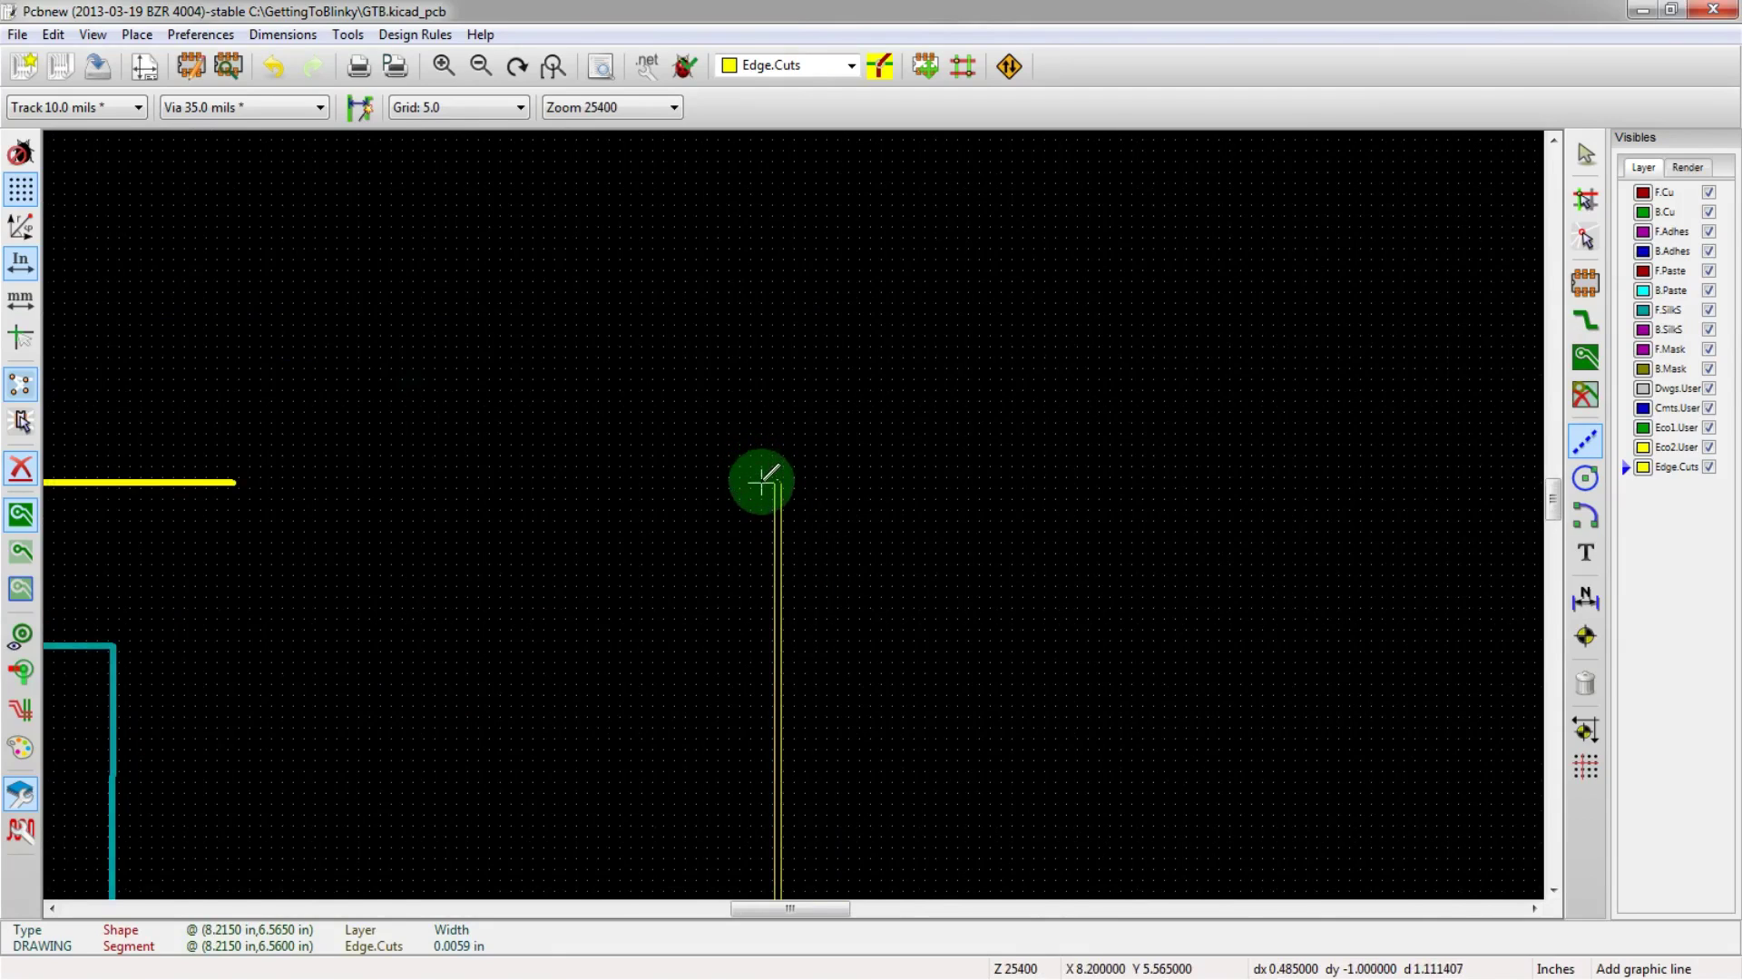
left_click(763, 483)
- Close the board outline with a horizontal line from the new upper corner to the open end of the top edge
scroll(239, 486, "up", 3)
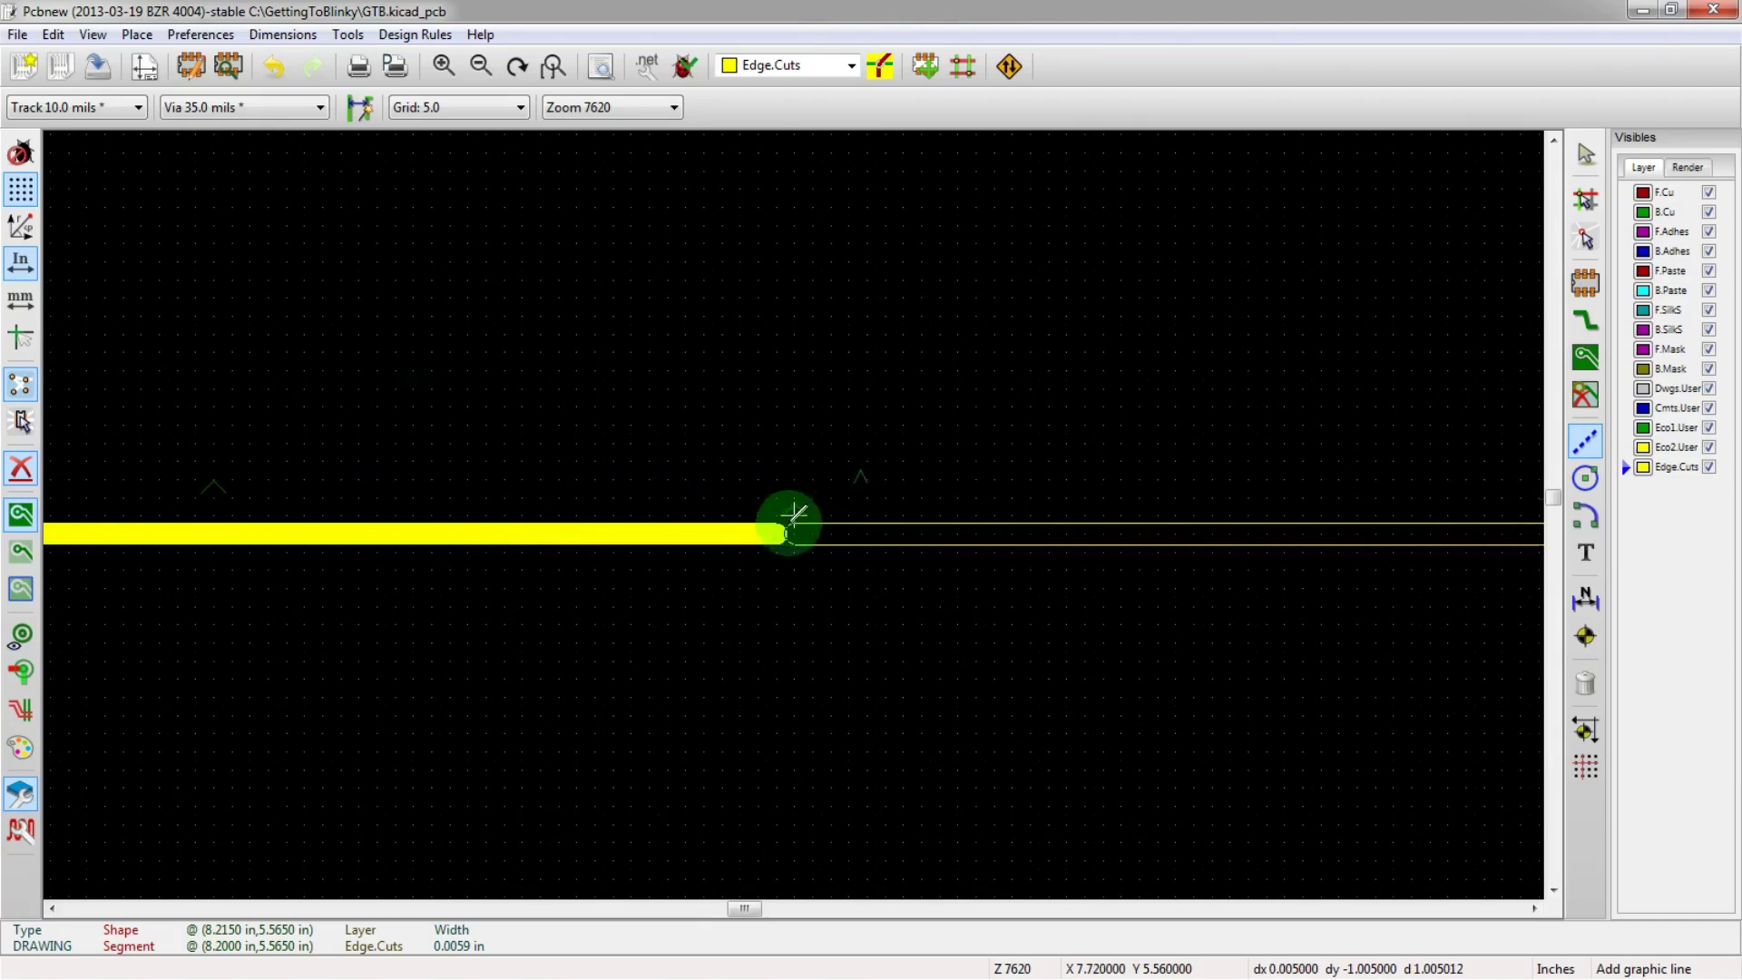
scroll(791, 514, "up", 1)
double_click(789, 514)
- Move the battery footprint BT1 inside the widened outline, to about X 7.480 in, Y 5.960 in
scroll(789, 510, "down", 4)
scroll(789, 510, "down", 2)
key("m")
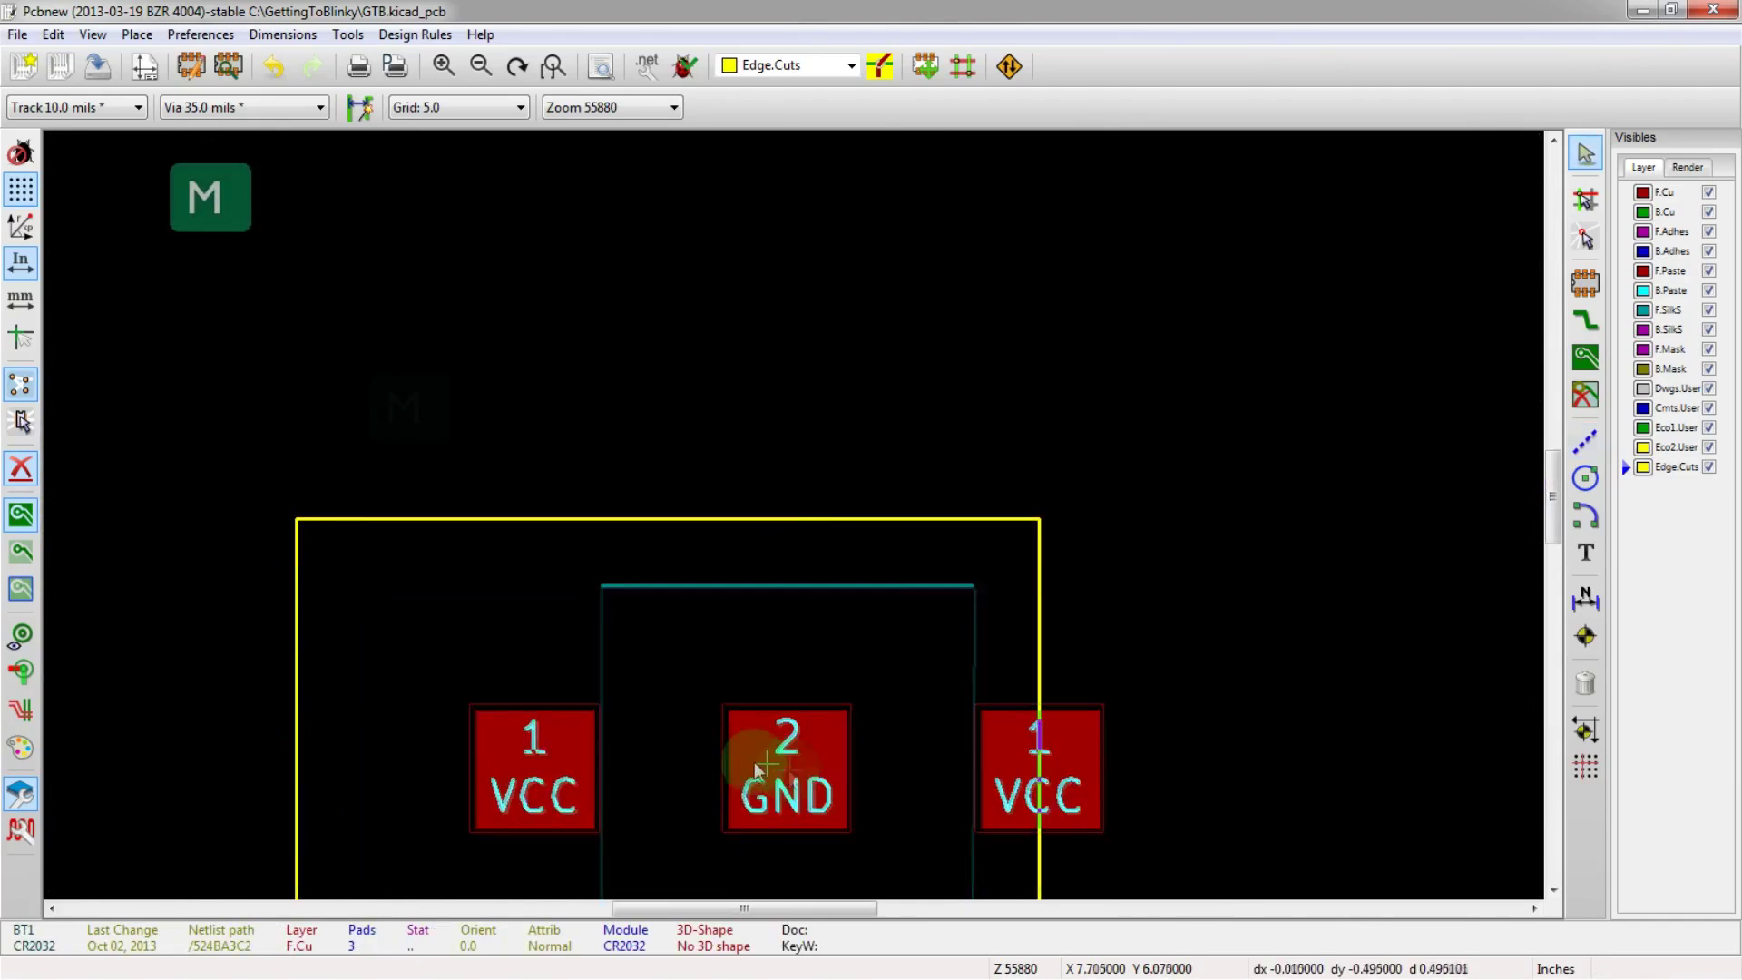
scroll(668, 741, "down", 3)
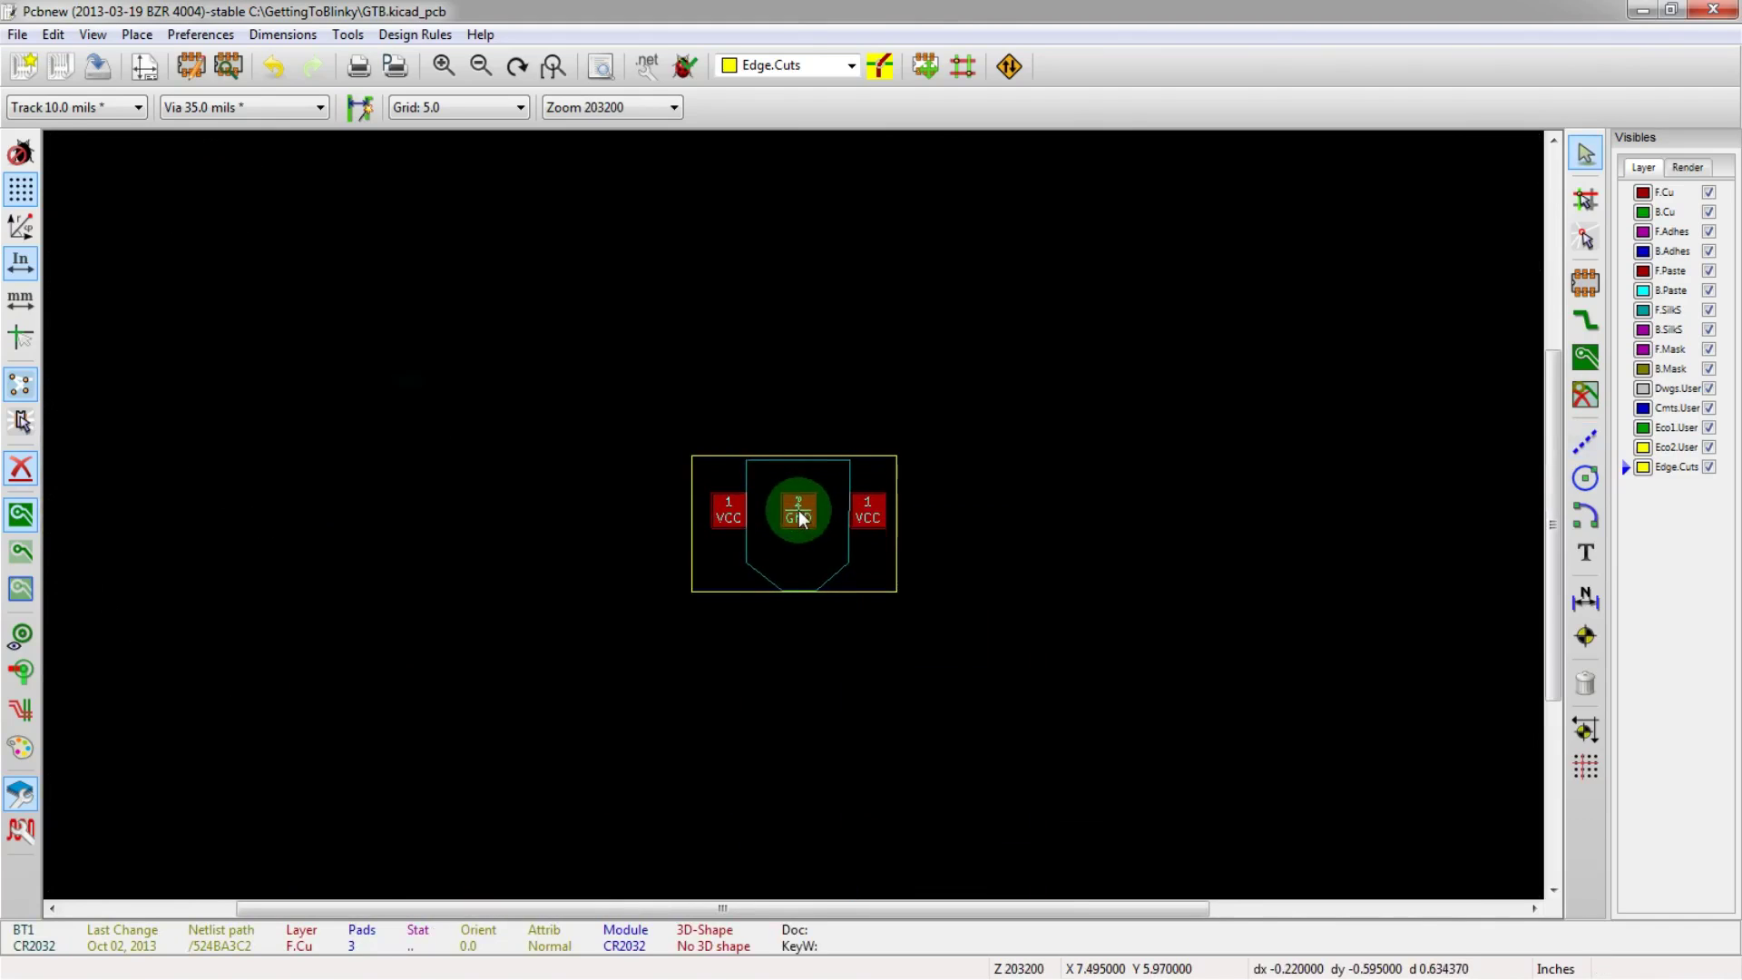
left_click(797, 509)
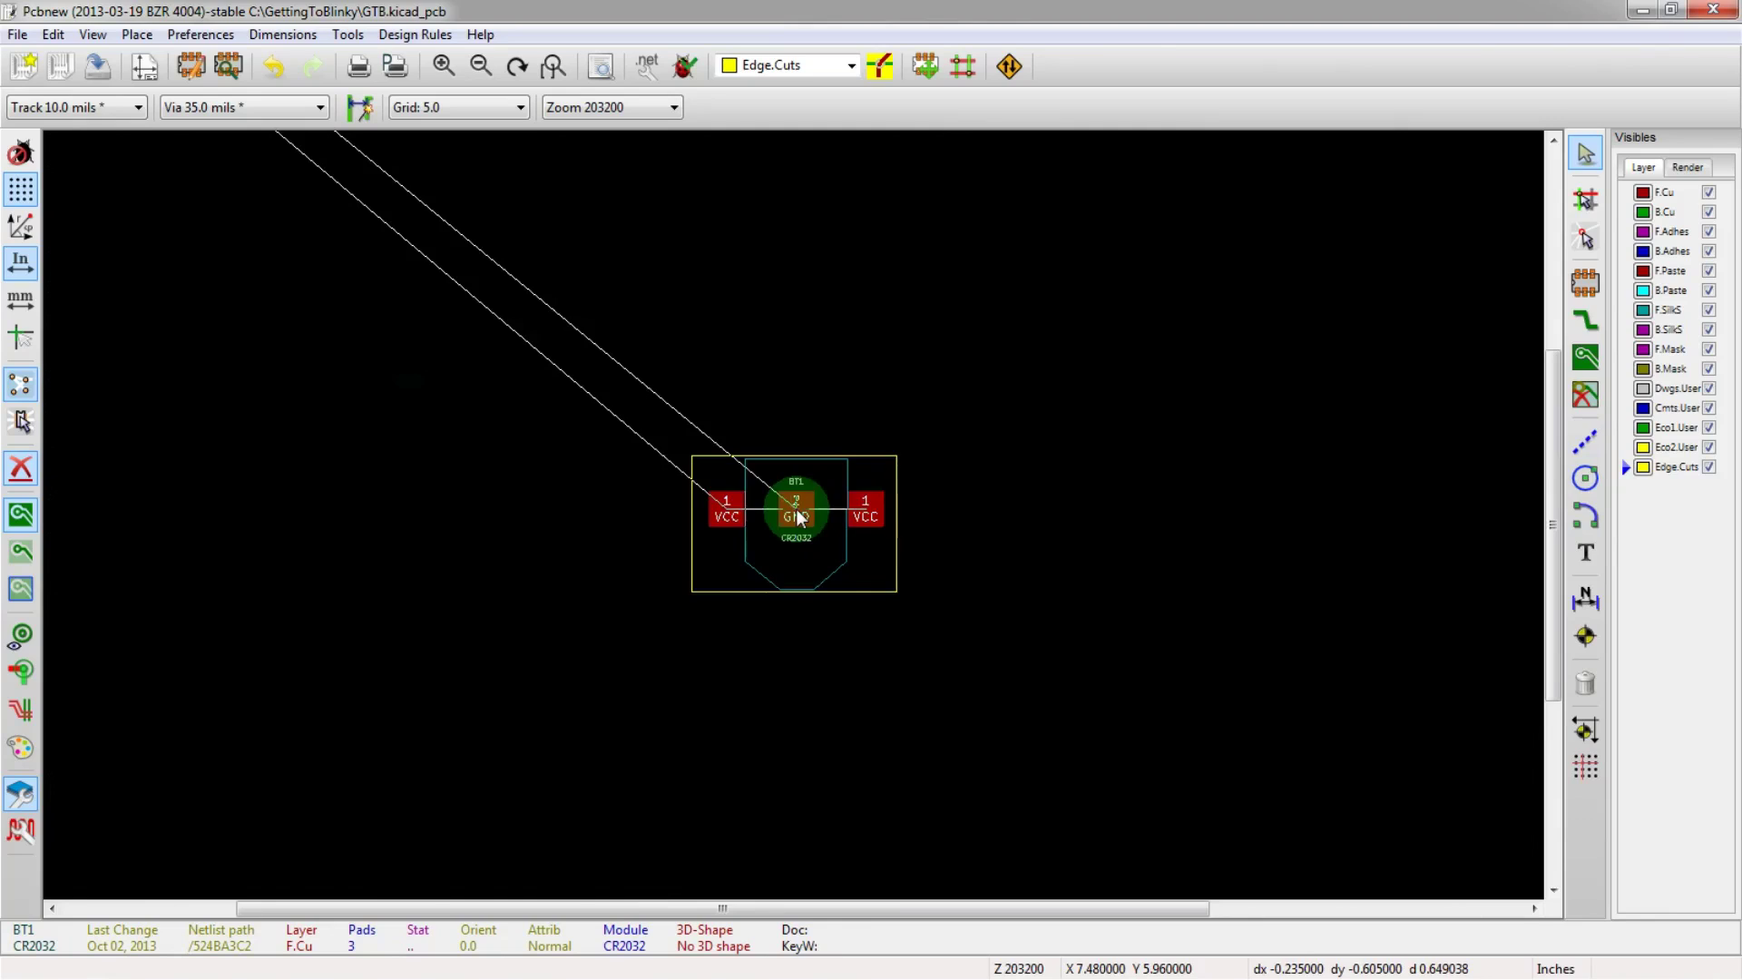
- Examine how the BT1 footprint's pads and silkscreen fit within the widened board outline
scroll(796, 509, "up", 3)
scroll(795, 522, "down", 2)
left_click(1295, 521)
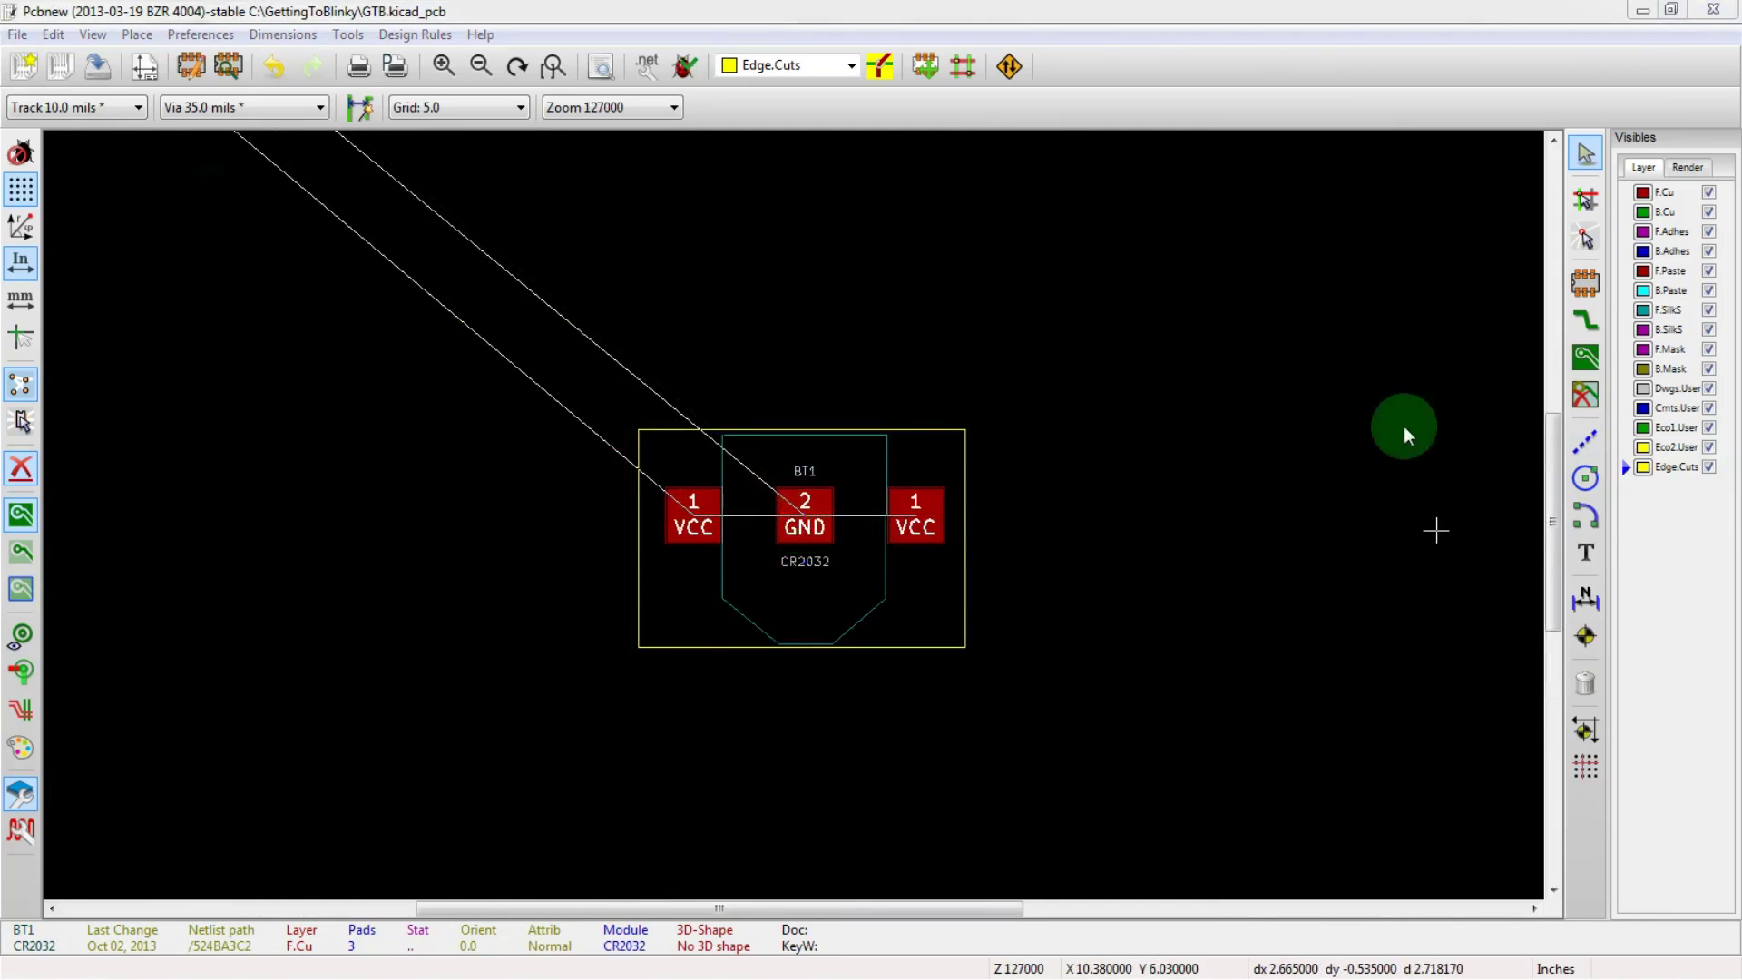
left_click(793, 366)
scroll(724, 433, "down", 3)
scroll(796, 519, "up", 3)
scroll(797, 519, "up", 2)
scroll(1002, 454, "down", 1)
scroll(791, 522, "up", 1)
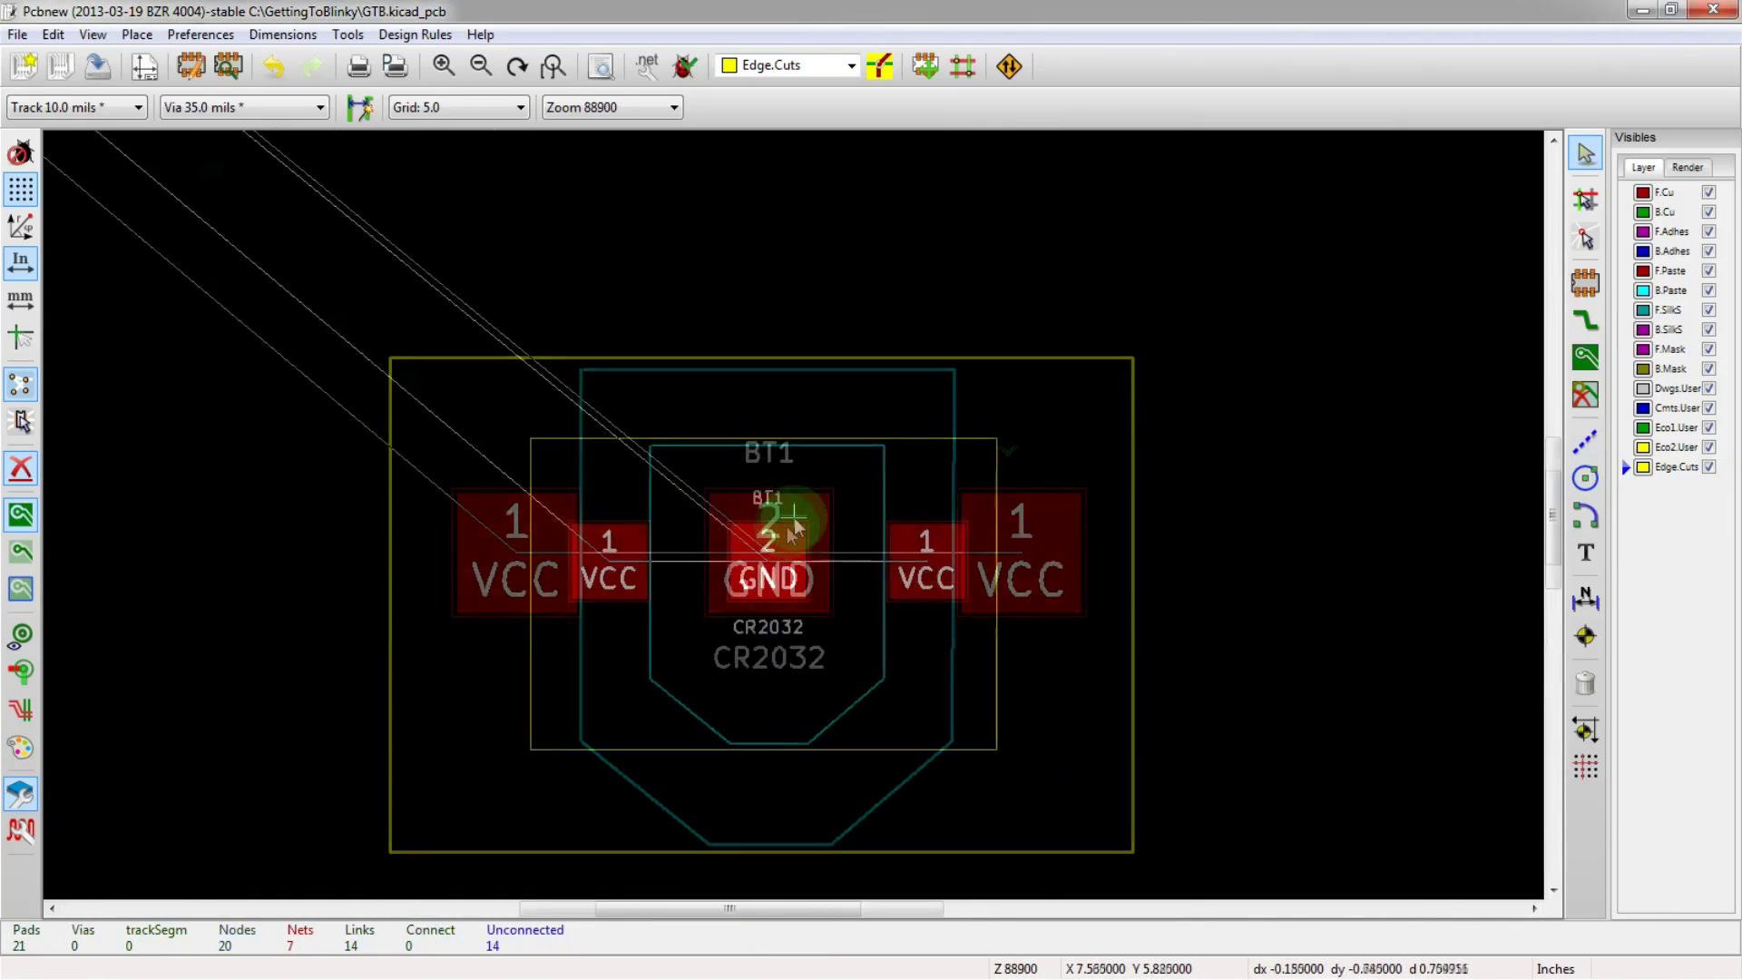
scroll(777, 555, "up", 1)
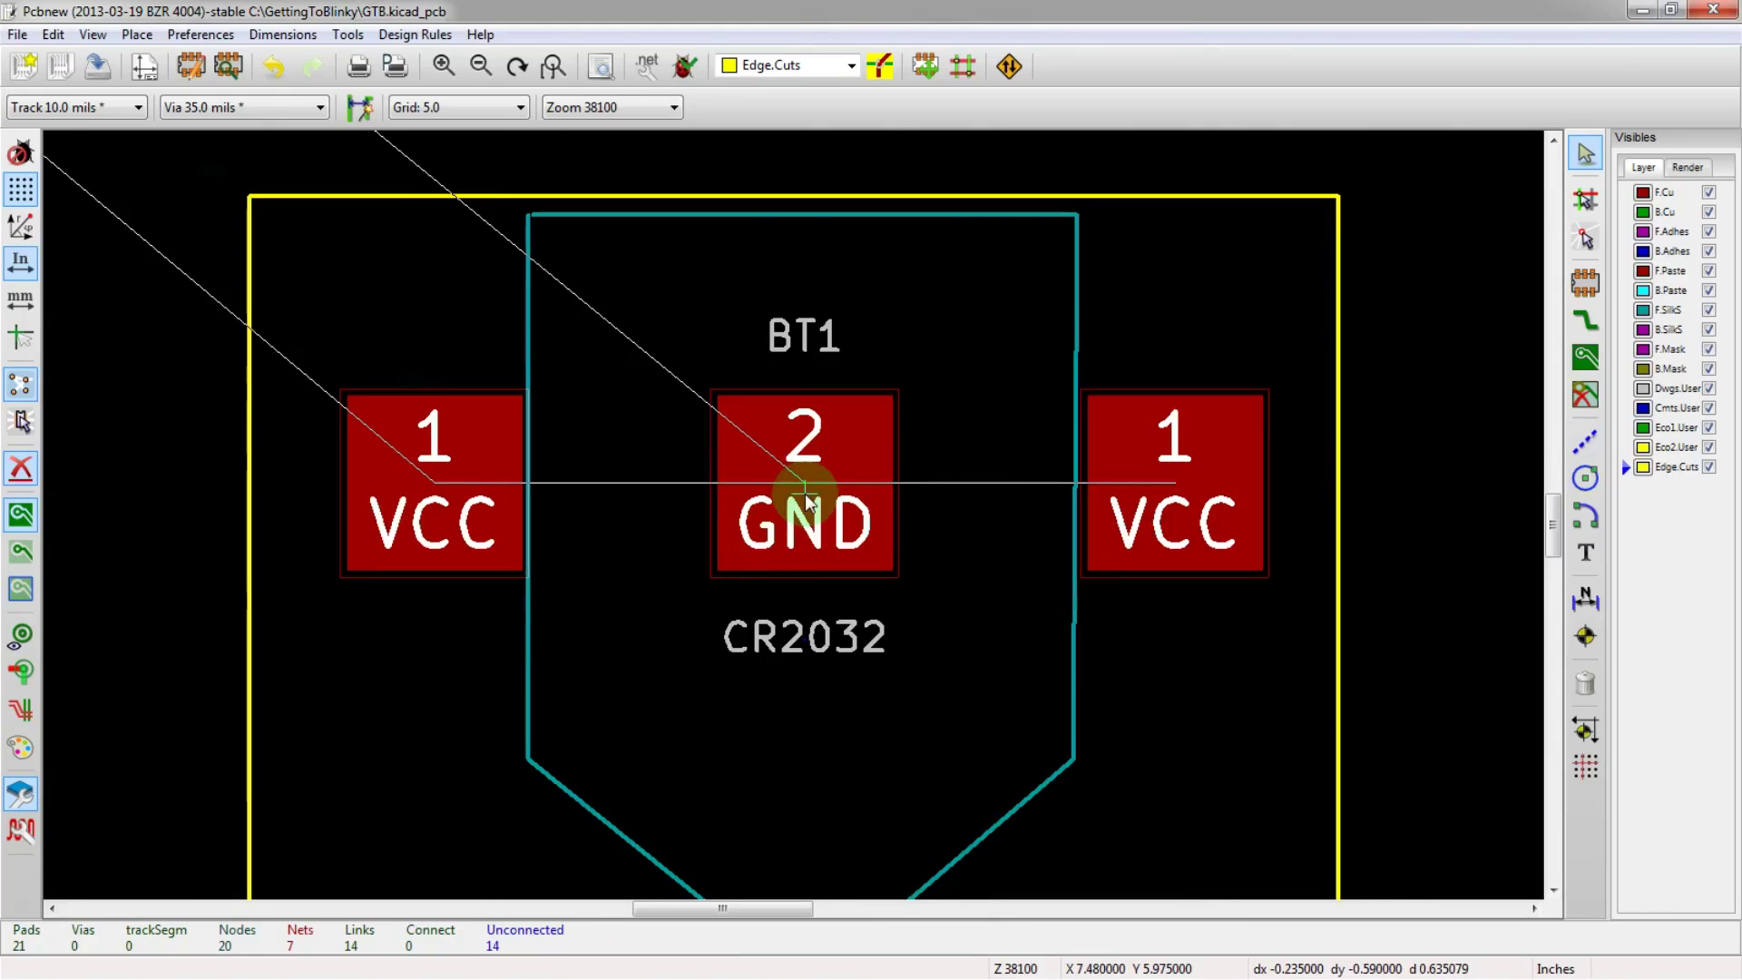
- Open the BT1 battery footprint in the Module Editor from its module properties
double_click(664, 648)
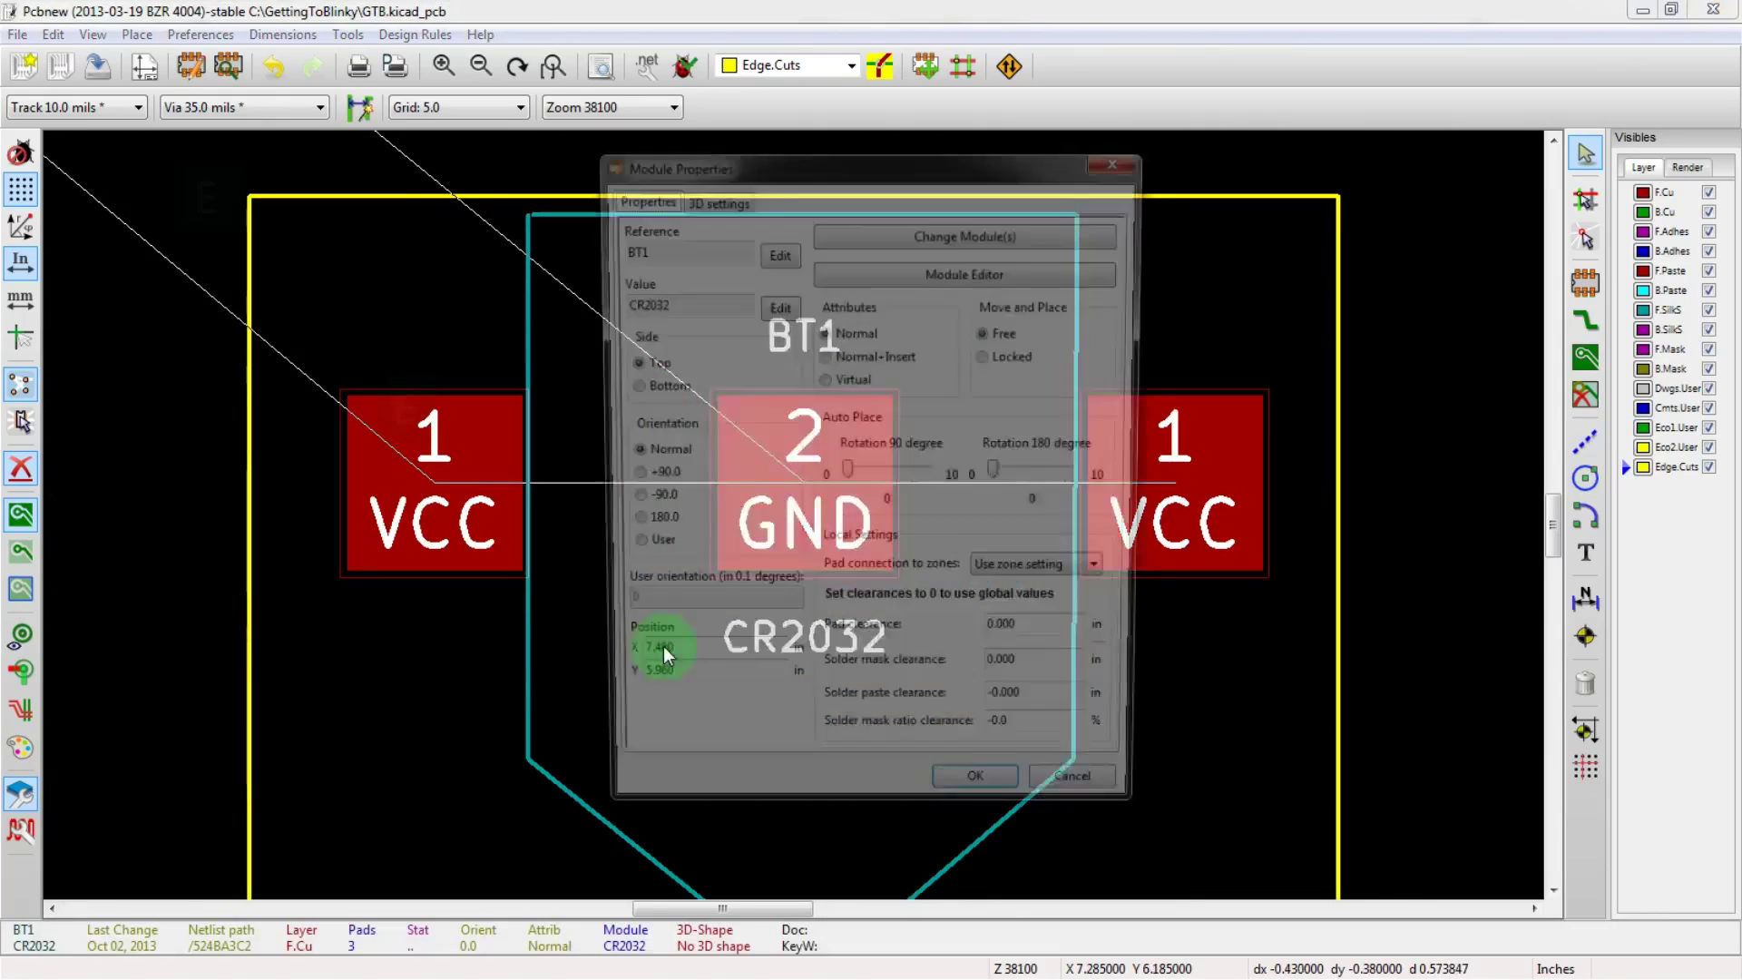
left_click(910, 270)
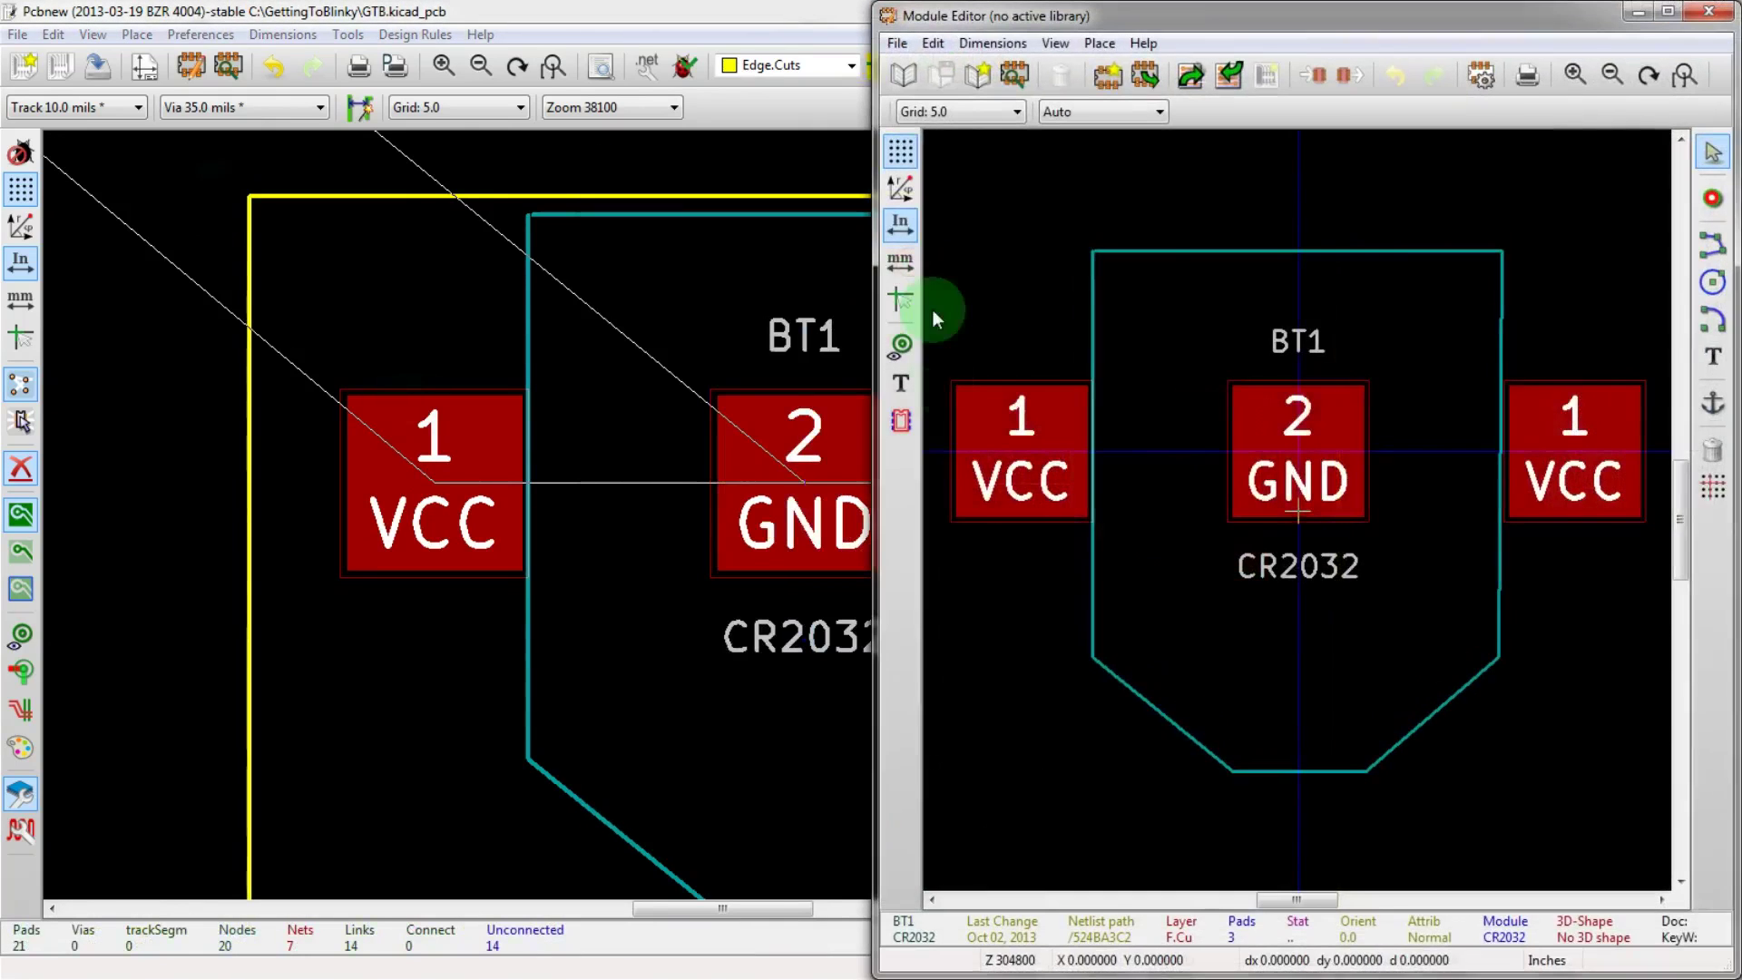
scroll(1019, 463, "up", 1)
scroll(1279, 525, "down", 2)
scroll(1450, 475, "up", 2)
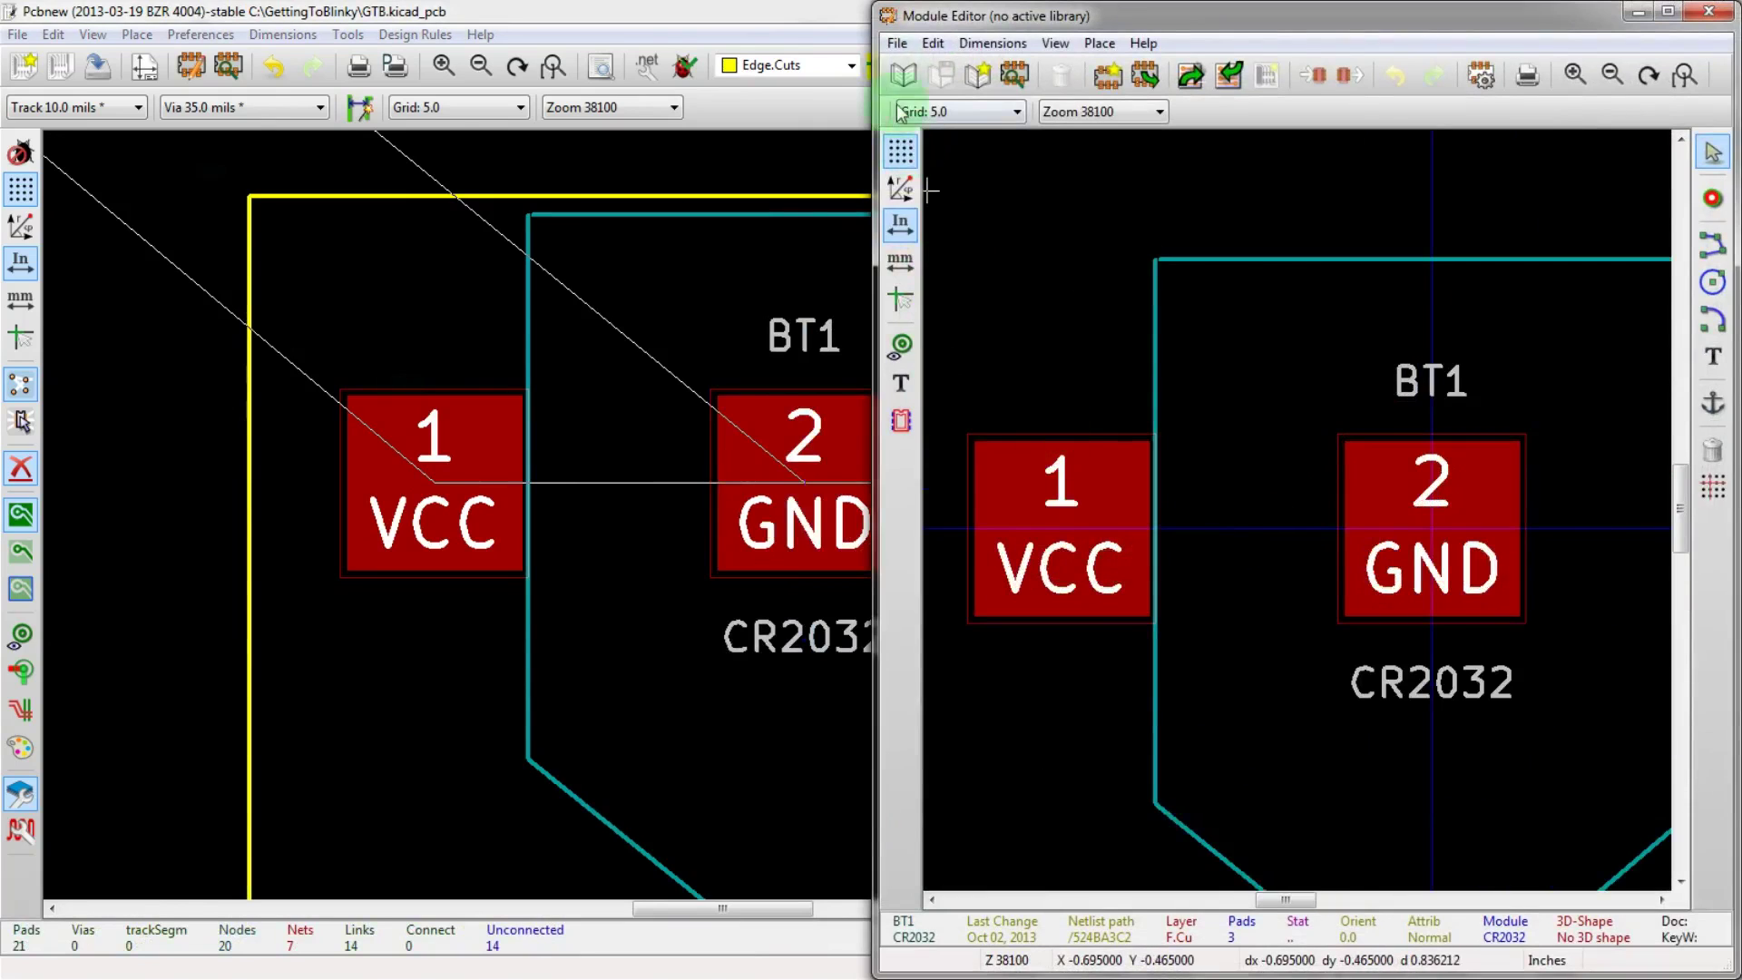
- Set GTB as the active library for the footprint being edited
left_click(903, 74)
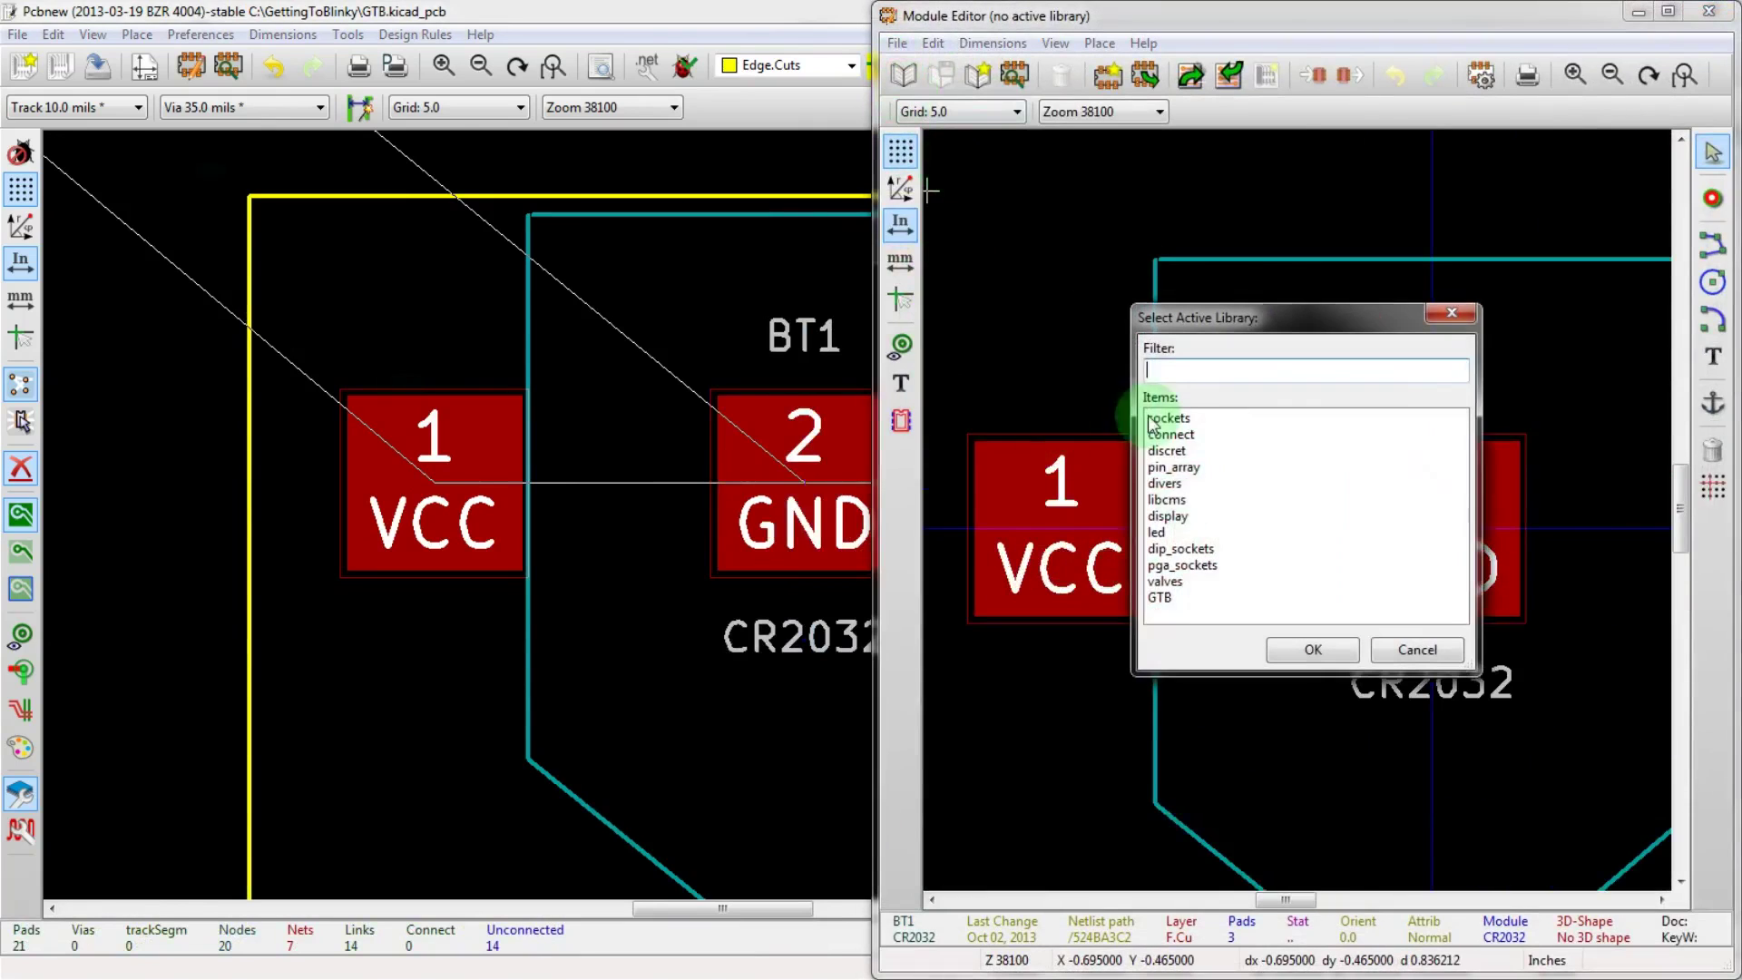
double_click(1162, 598)
scroll(1171, 562, "down", 2)
scroll(1289, 513, "up", 2)
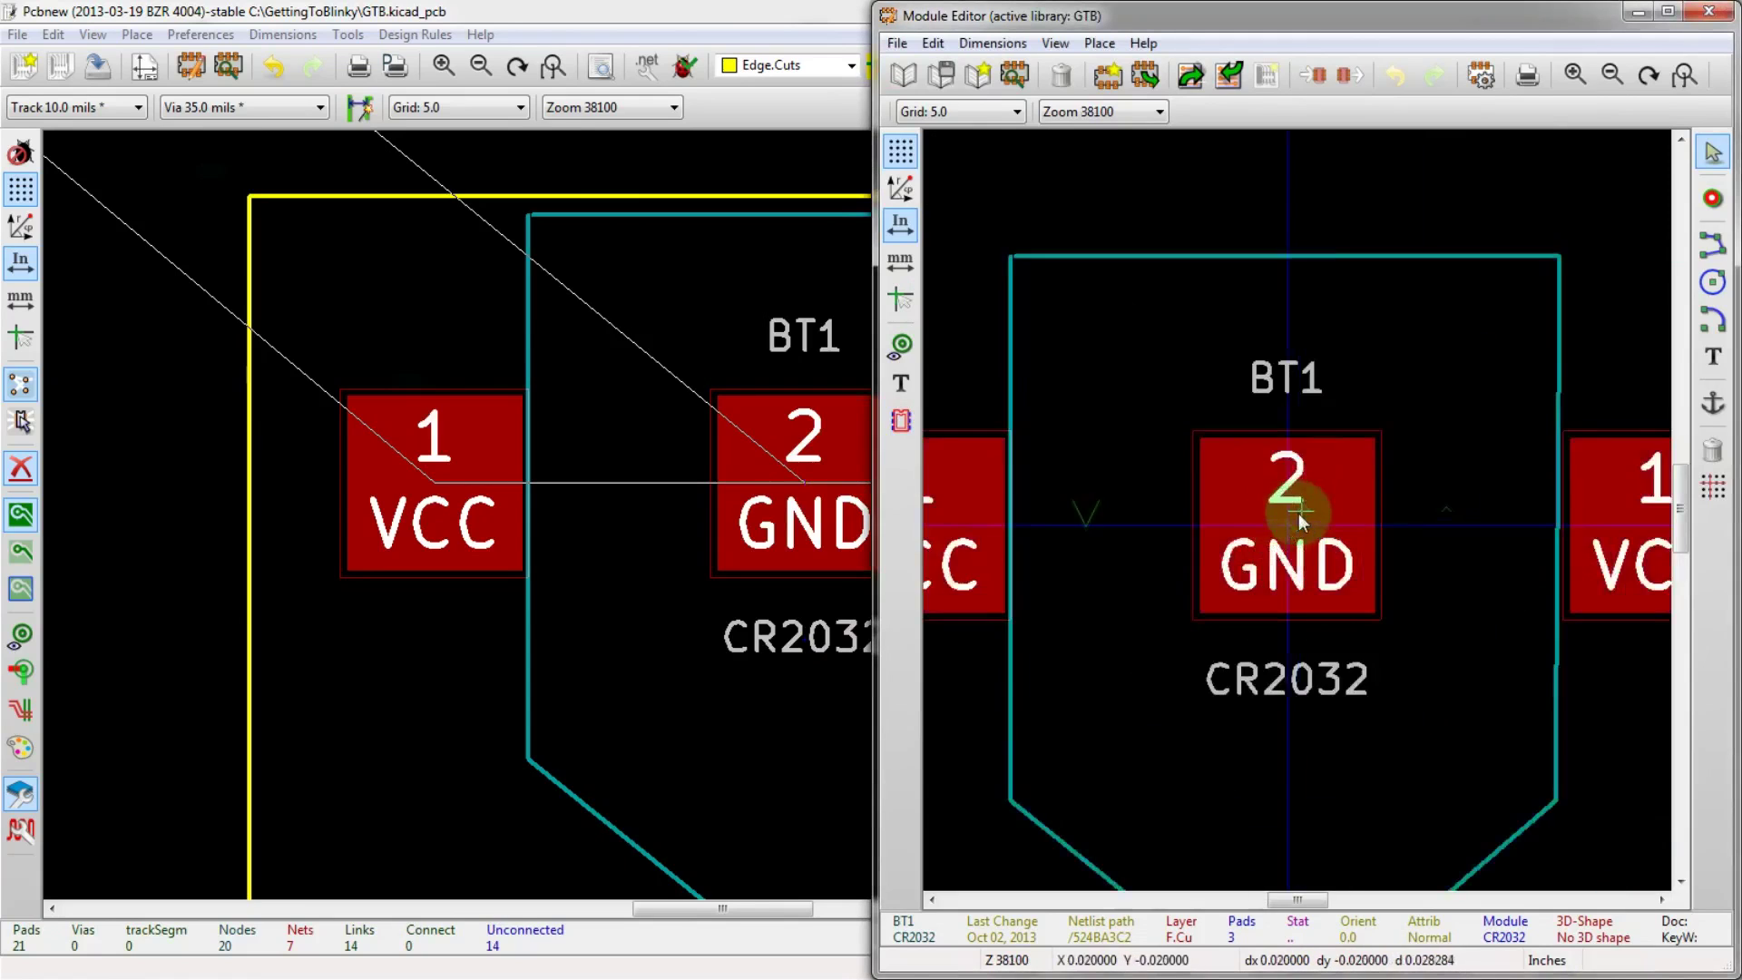
scroll(1253, 513, "down", 1)
scroll(1165, 519, "up", 1)
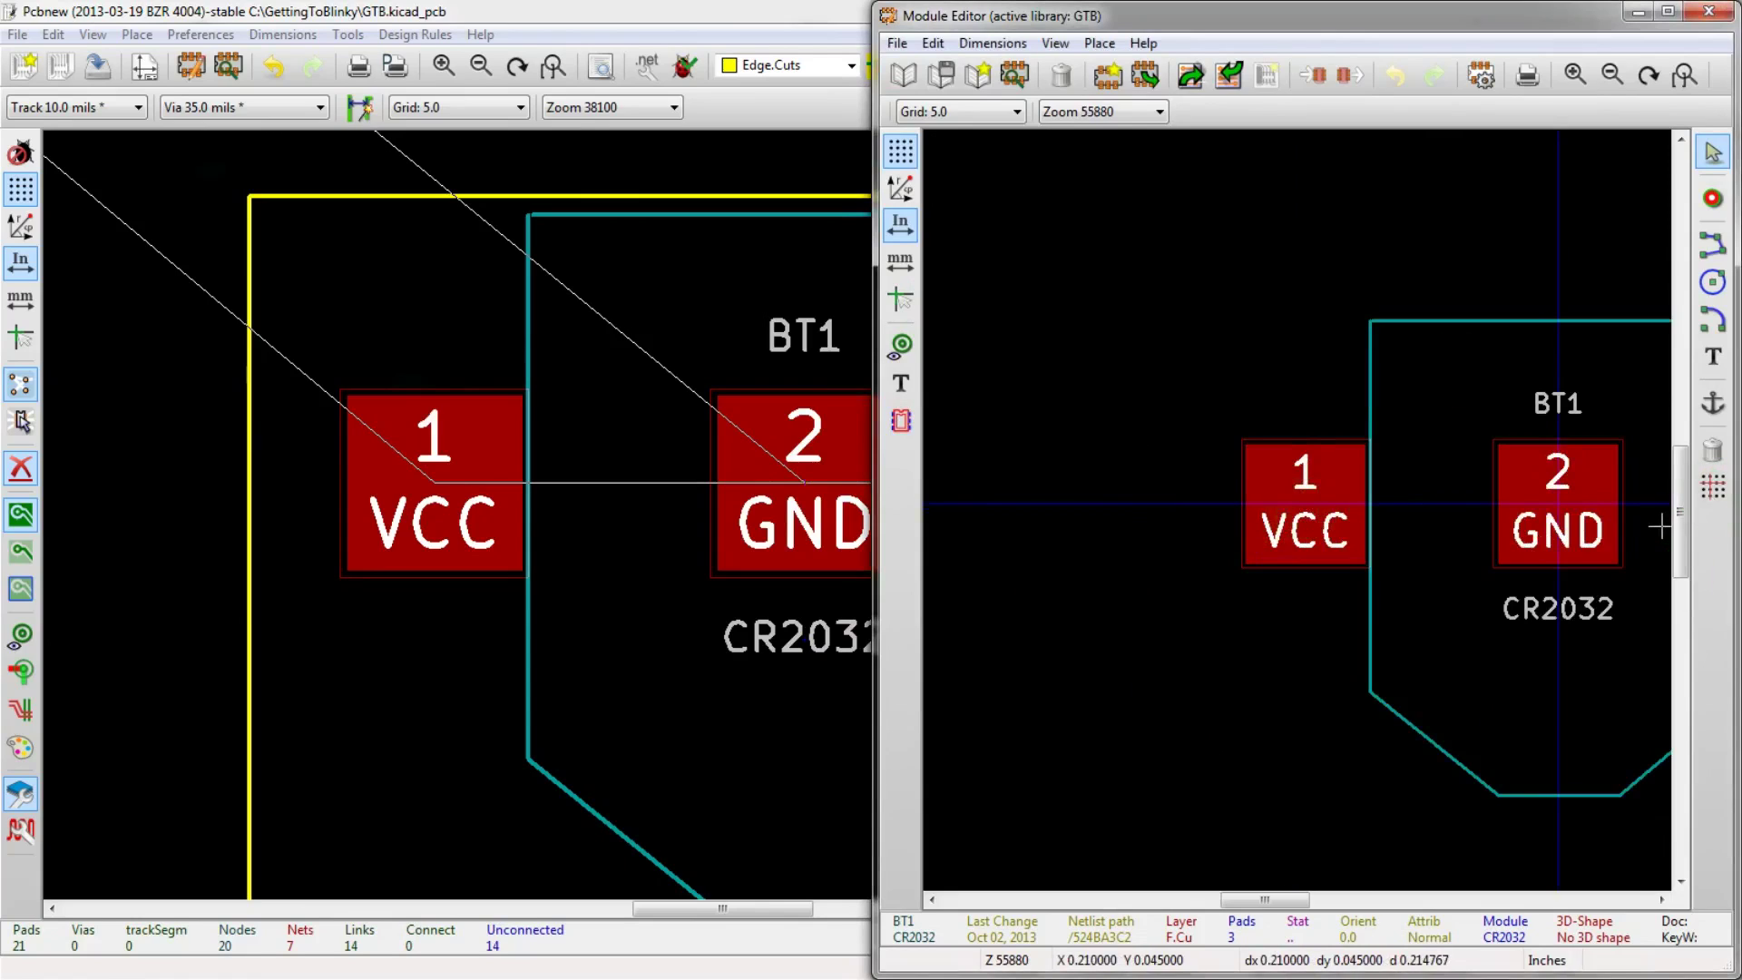
- Switch to the browser and compare the pictures of the coin cell holders in the Digi-Key results
key("alt+Tab")
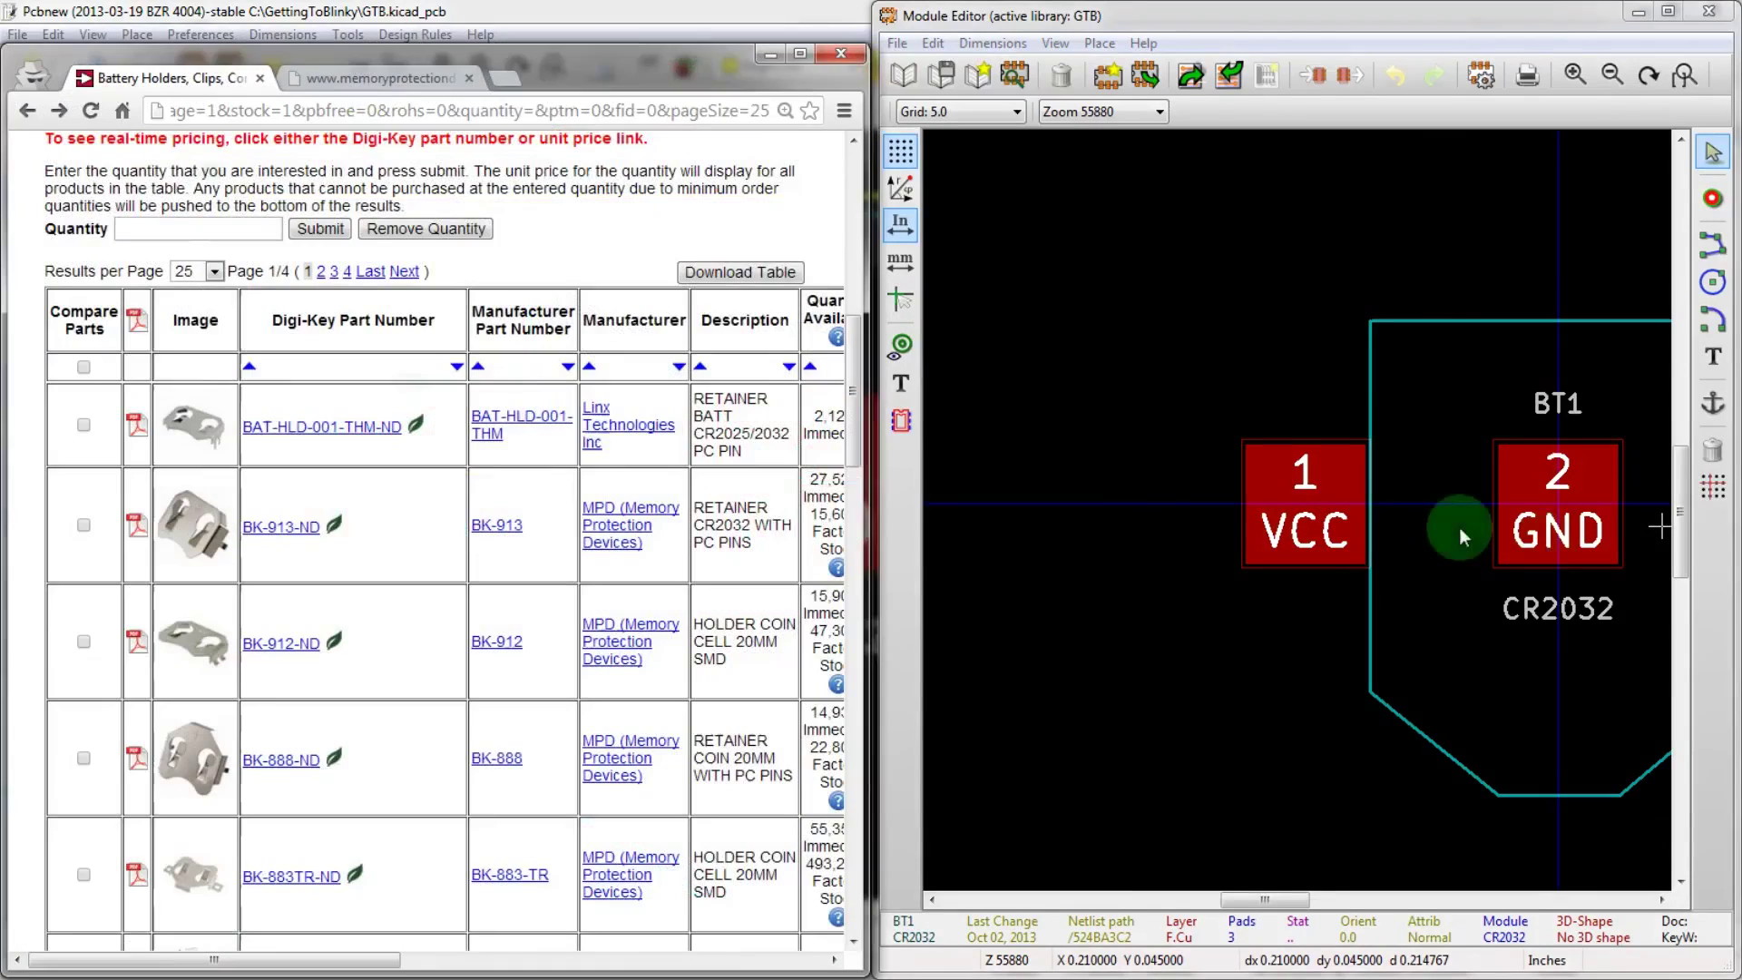
scroll(260, 471, "down", 2)
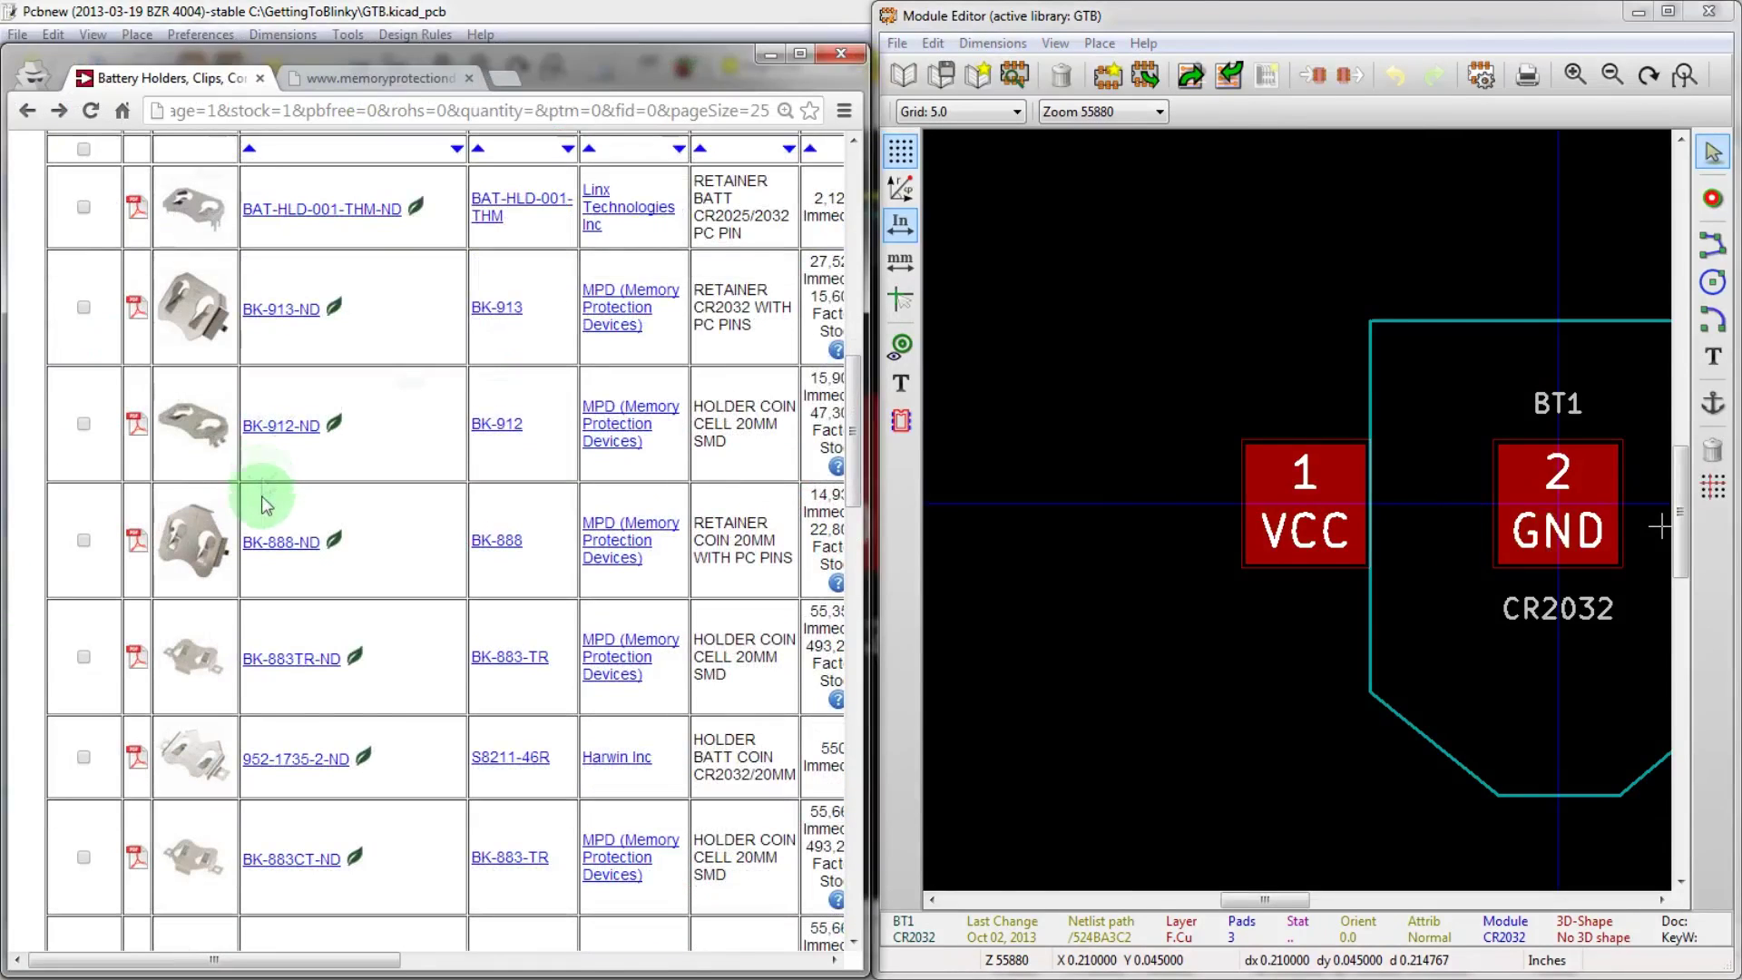
scroll(232, 688, "up", 3)
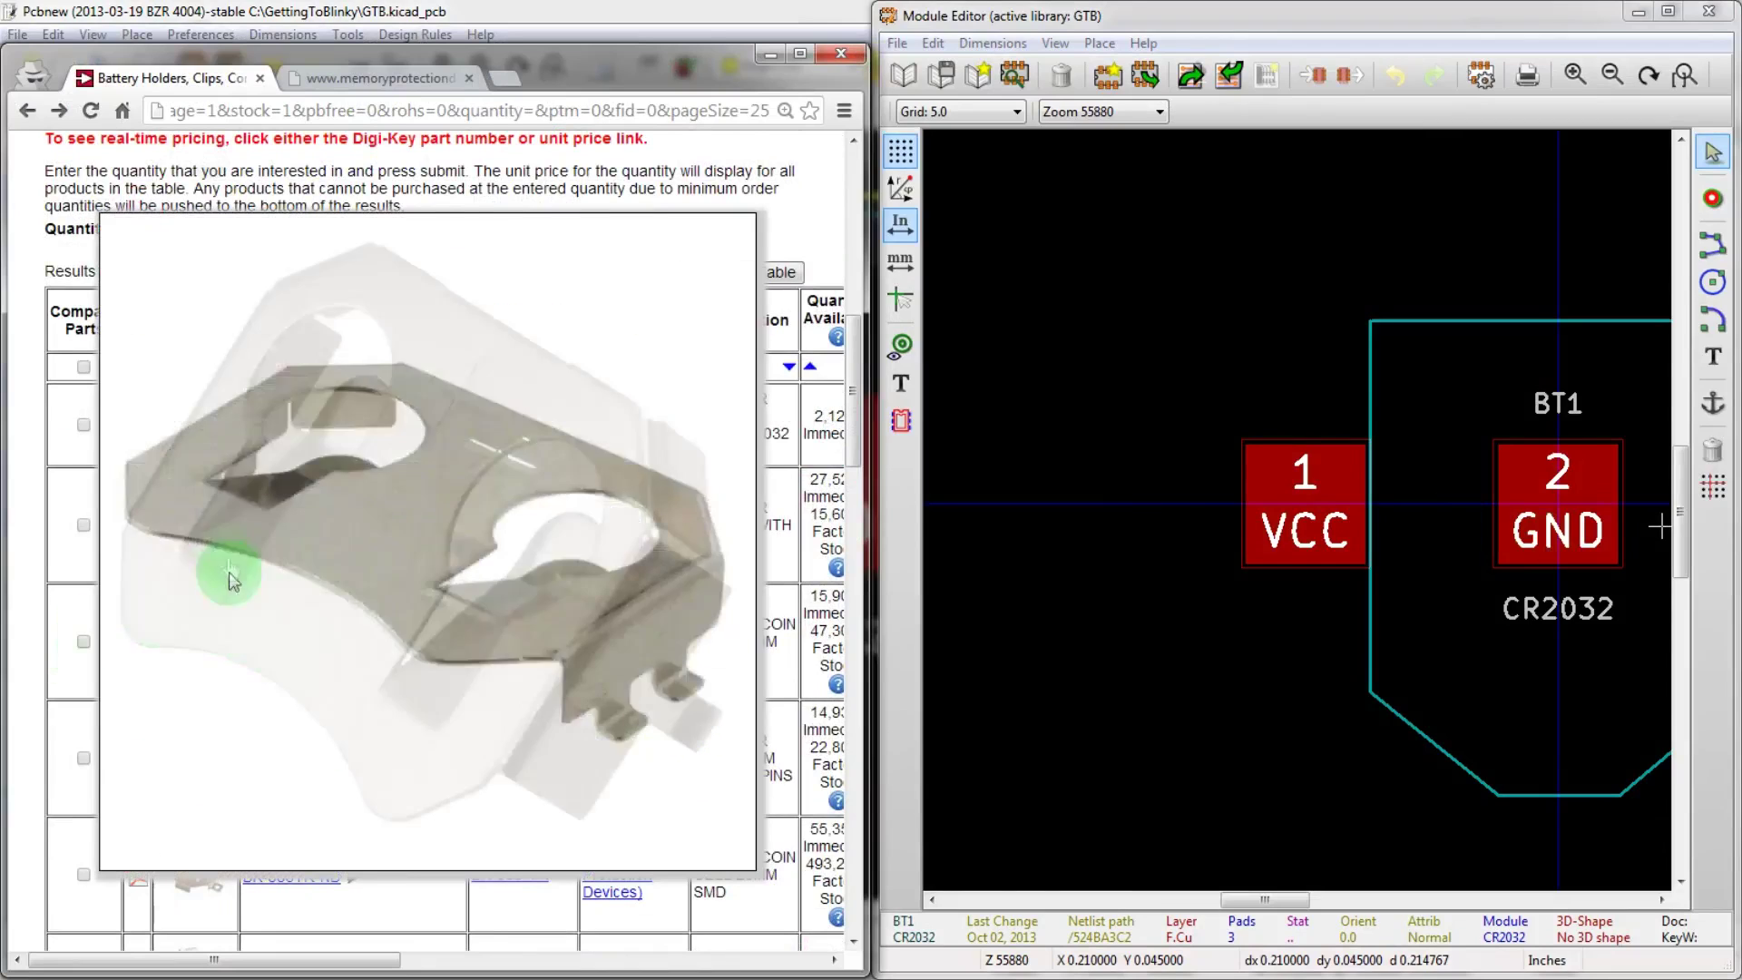
mouse_move(227, 645)
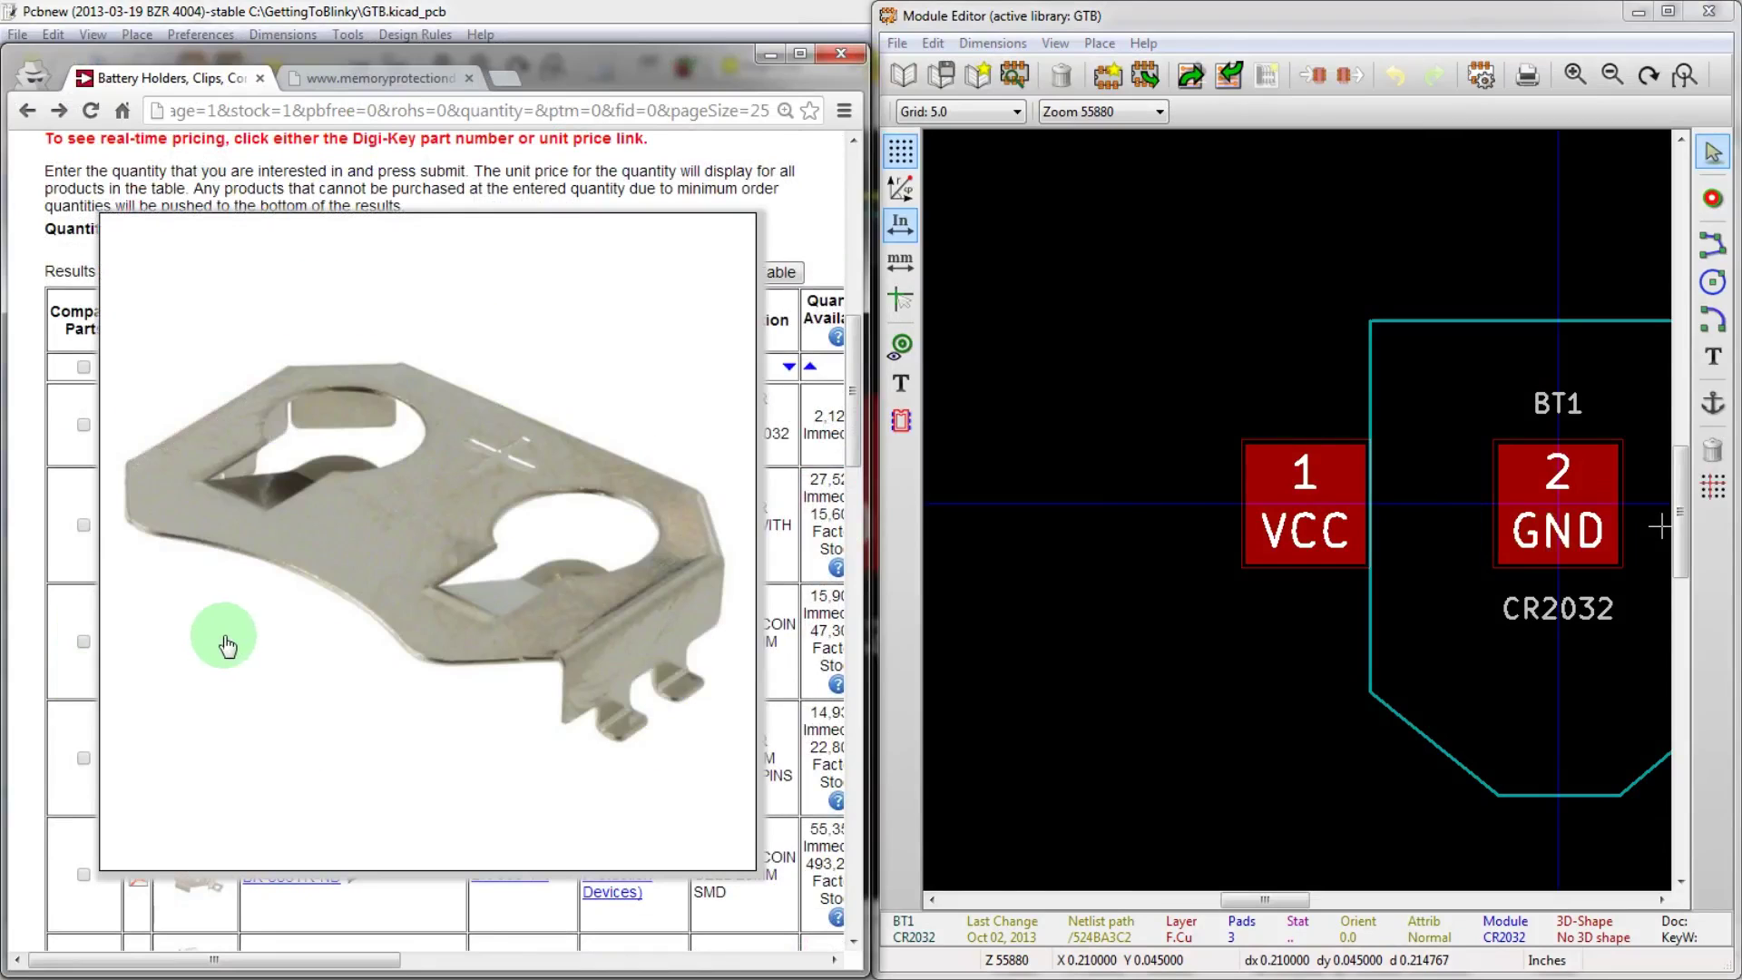
mouse_move(181, 527)
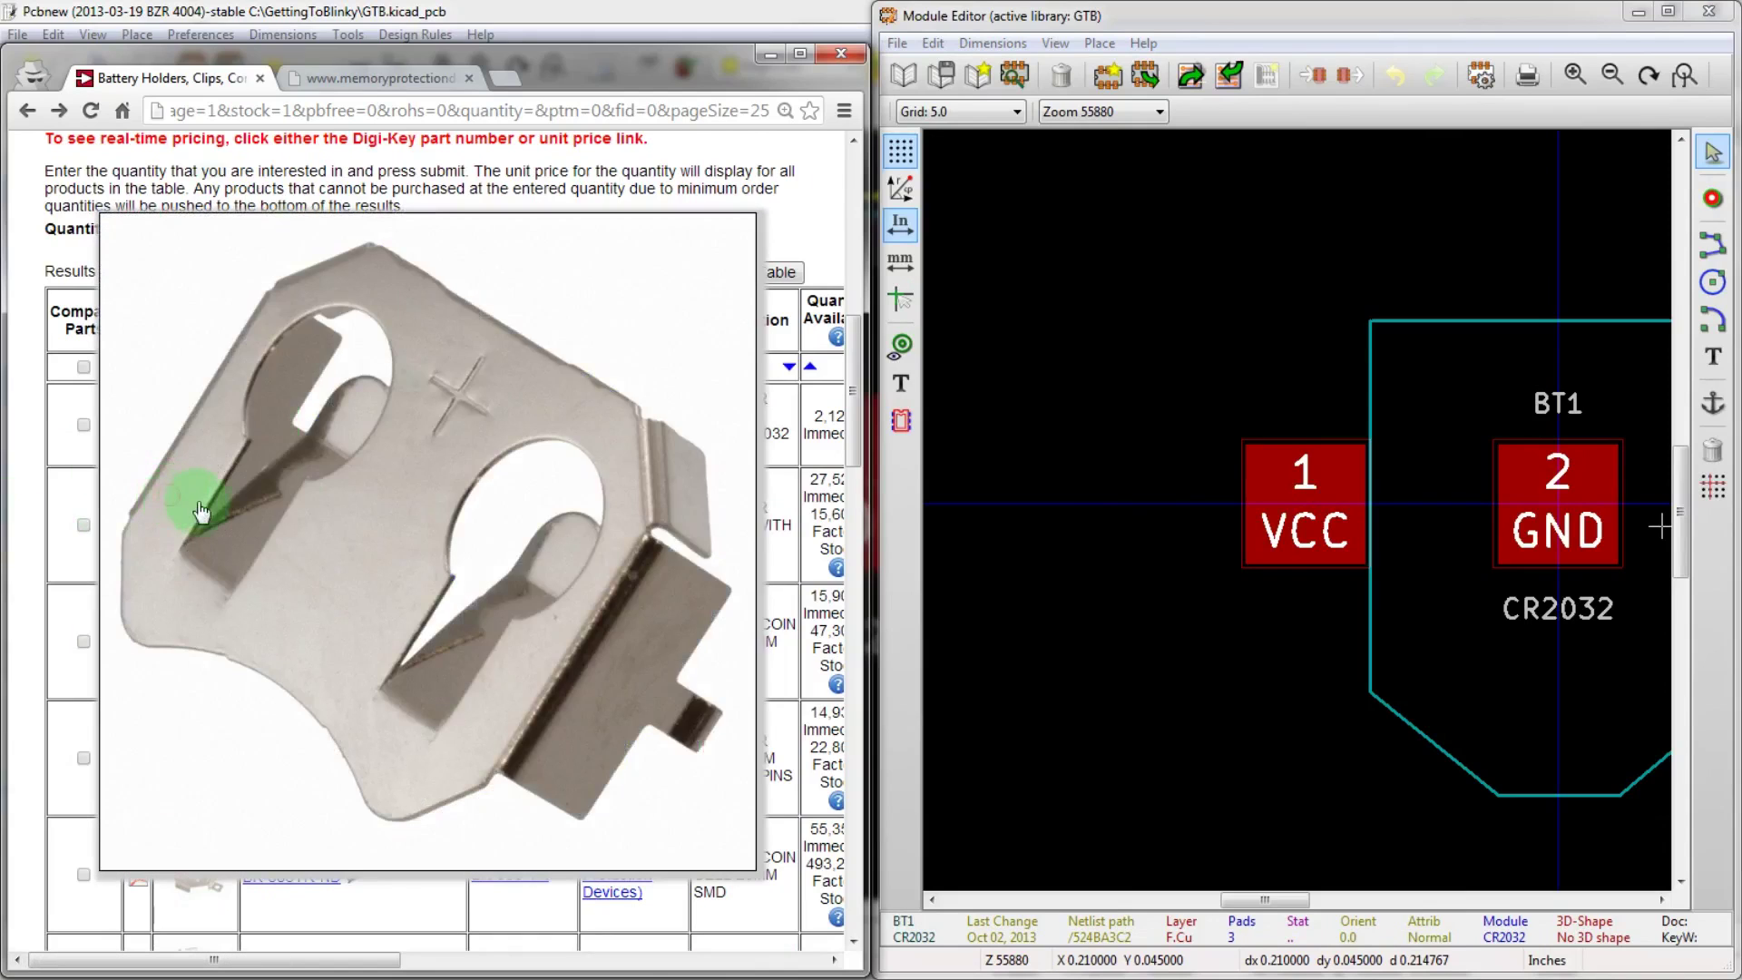
- Open the BK-913-ND product page and its datasheet to see the holder's dimensions and PCB layout
left_click(281, 527)
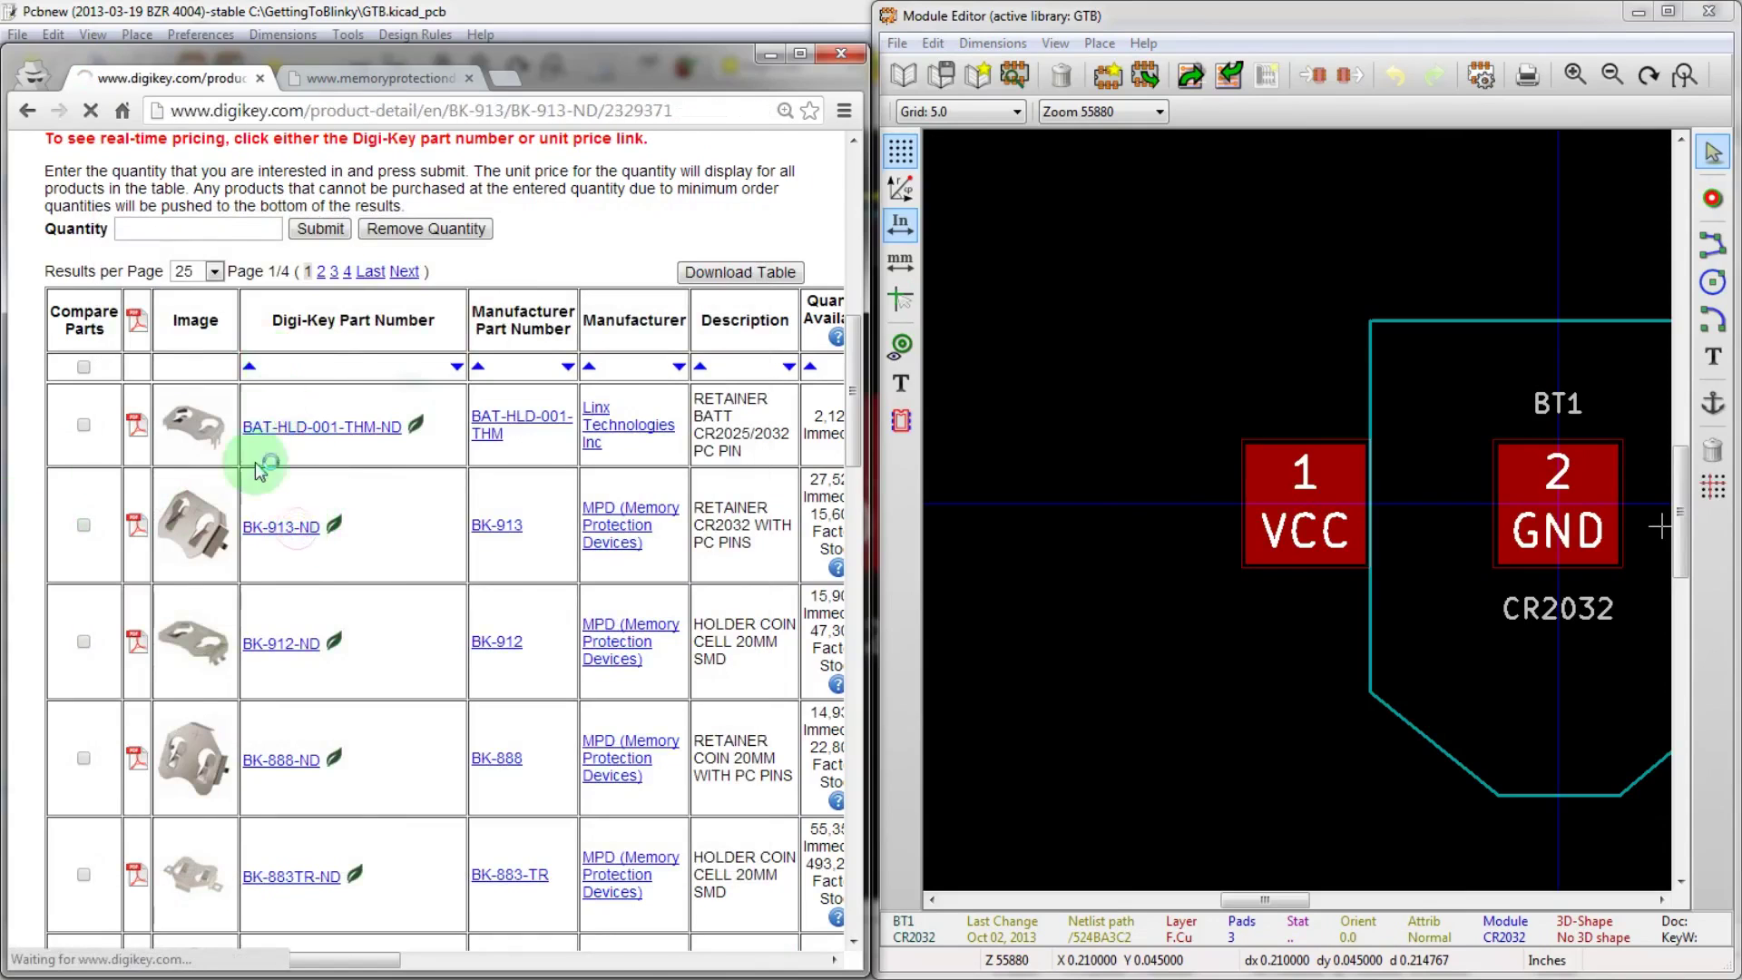
scroll(223, 544, "down", 5)
left_click(278, 390)
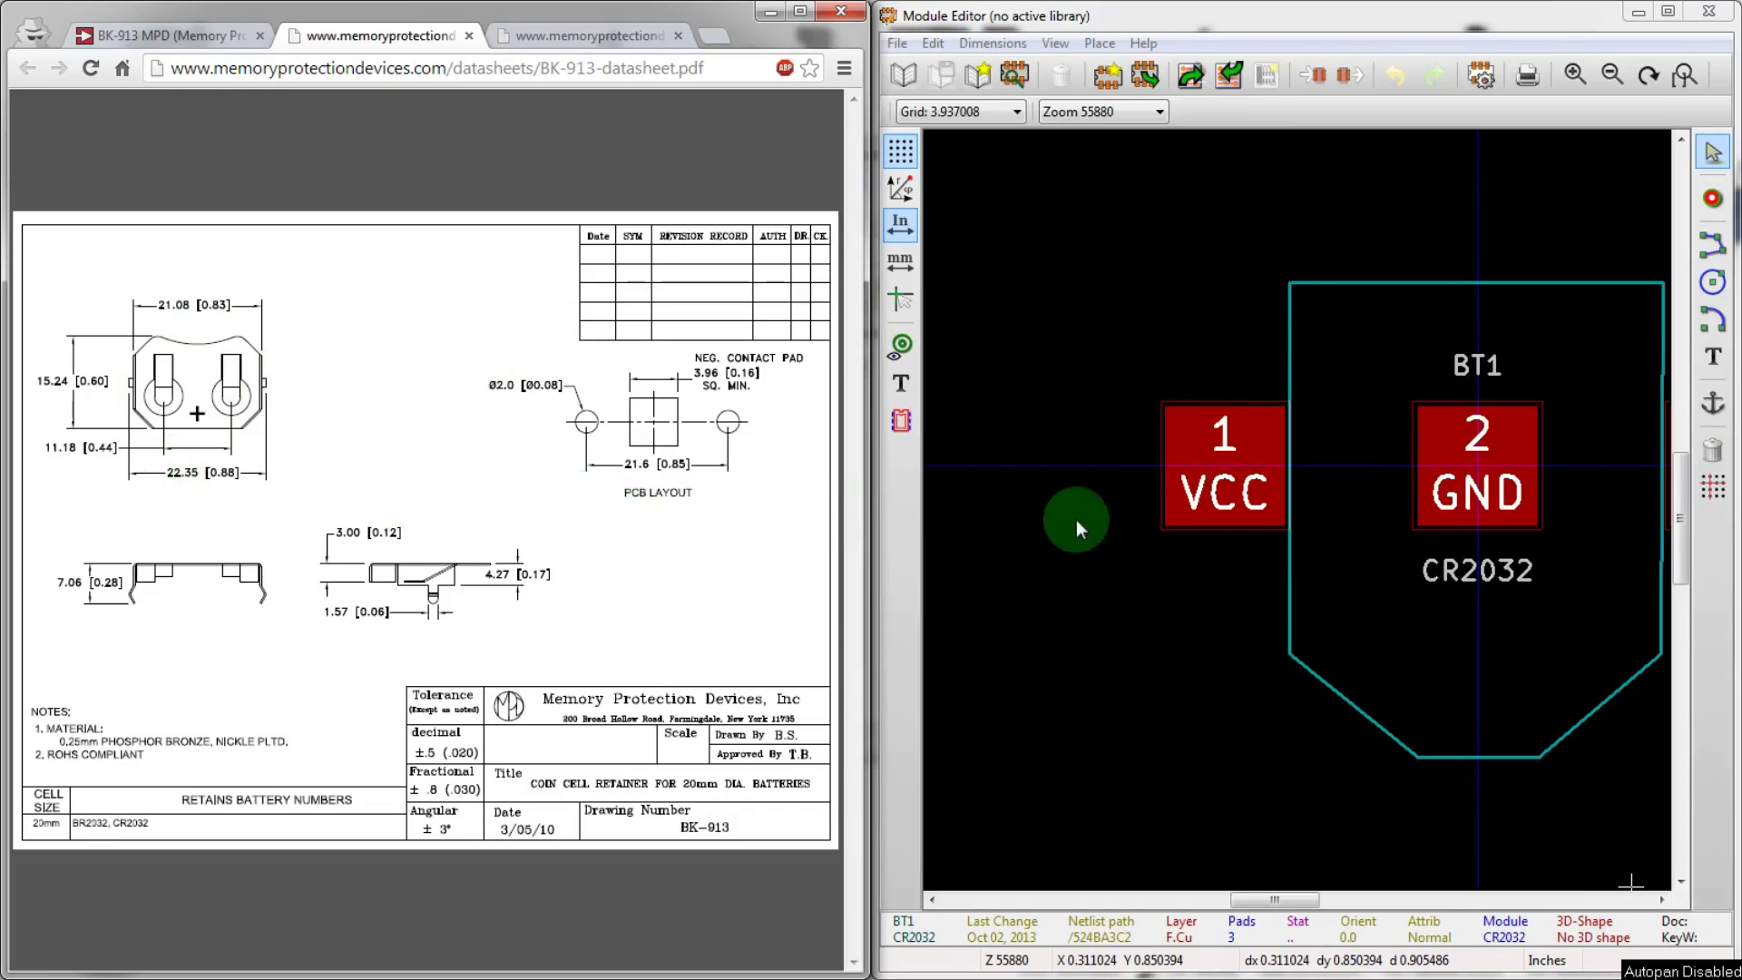
- Change the battery footprint's left VCC pad to a through-hole pad with a circular shape
scroll(1306, 494, "up", 1)
scroll(1300, 514, "down", 1)
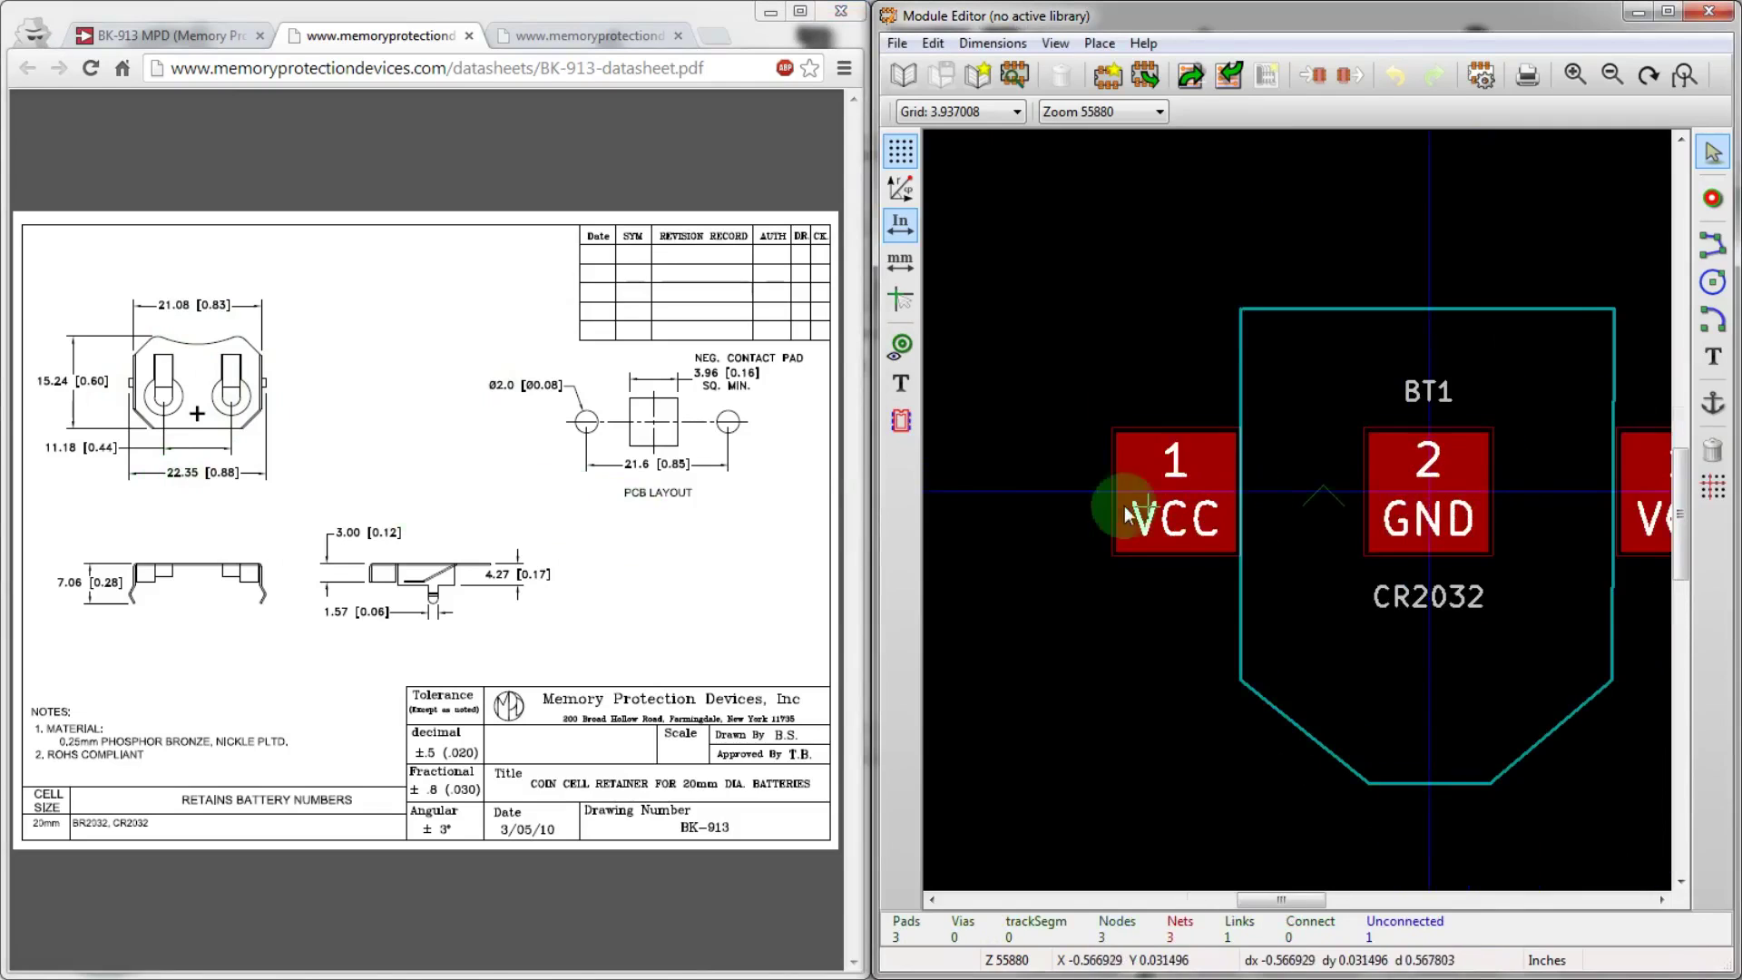
scroll(1125, 515, "down", 1)
scroll(1588, 513, "up", 1)
scroll(1196, 515, "down", 1)
scroll(1282, 516, "up", 1)
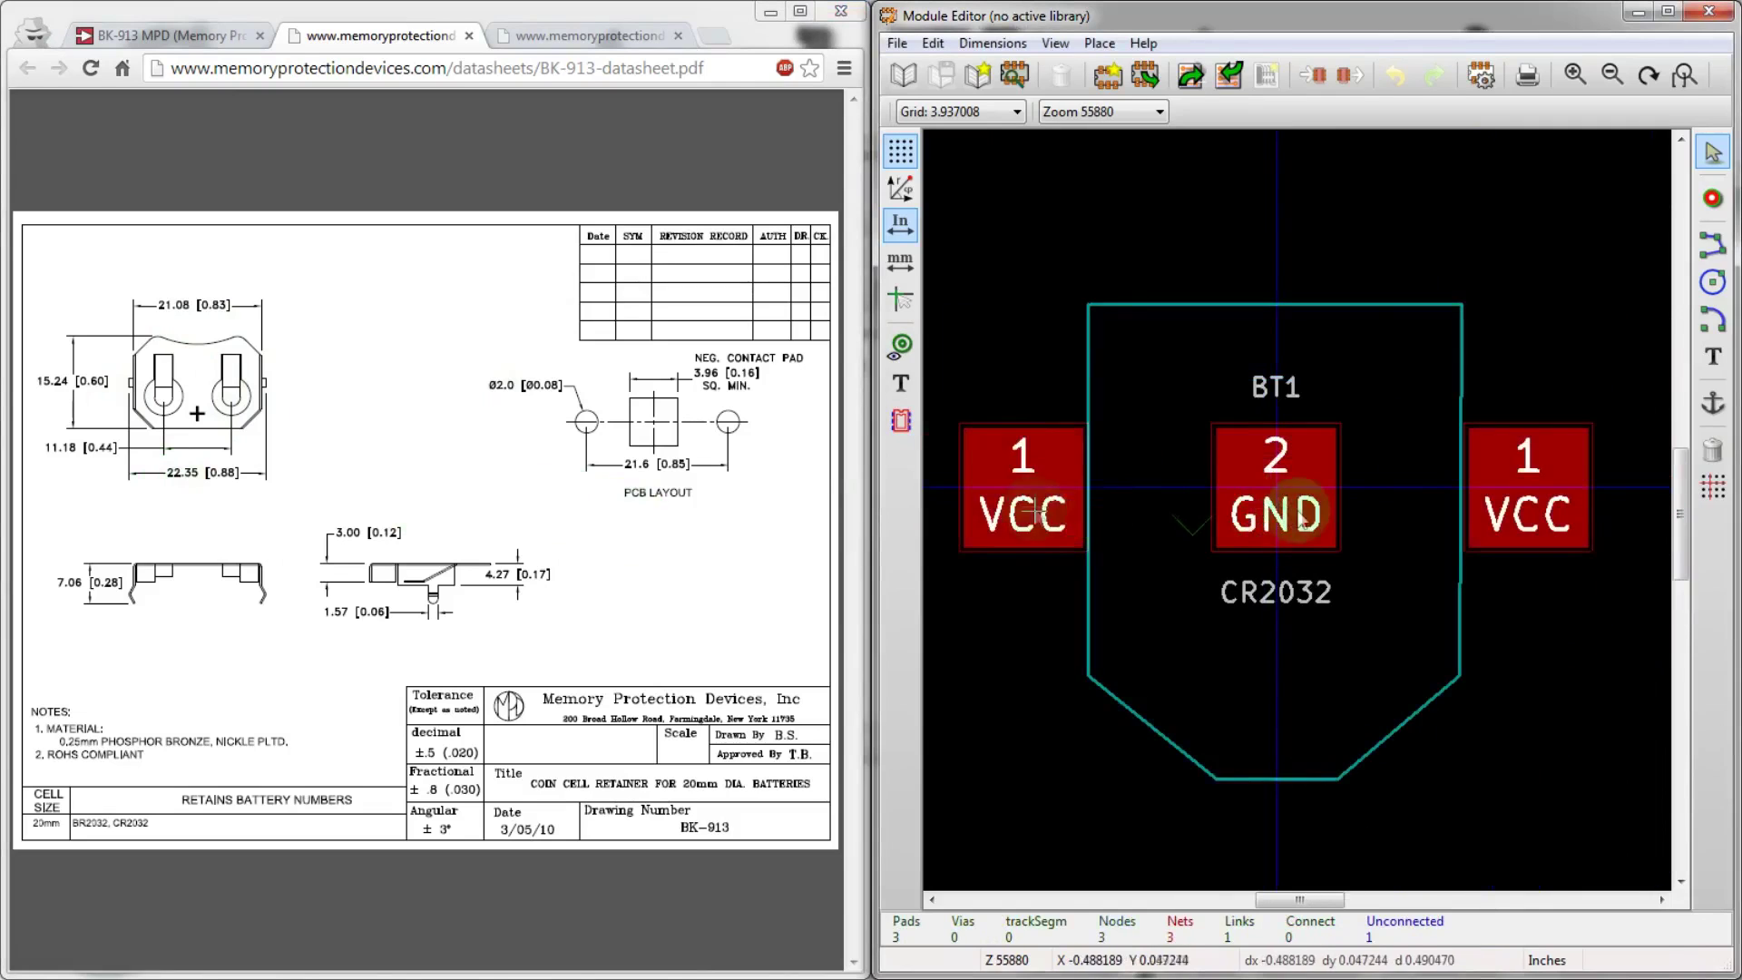
scroll(1035, 511, "up", 1)
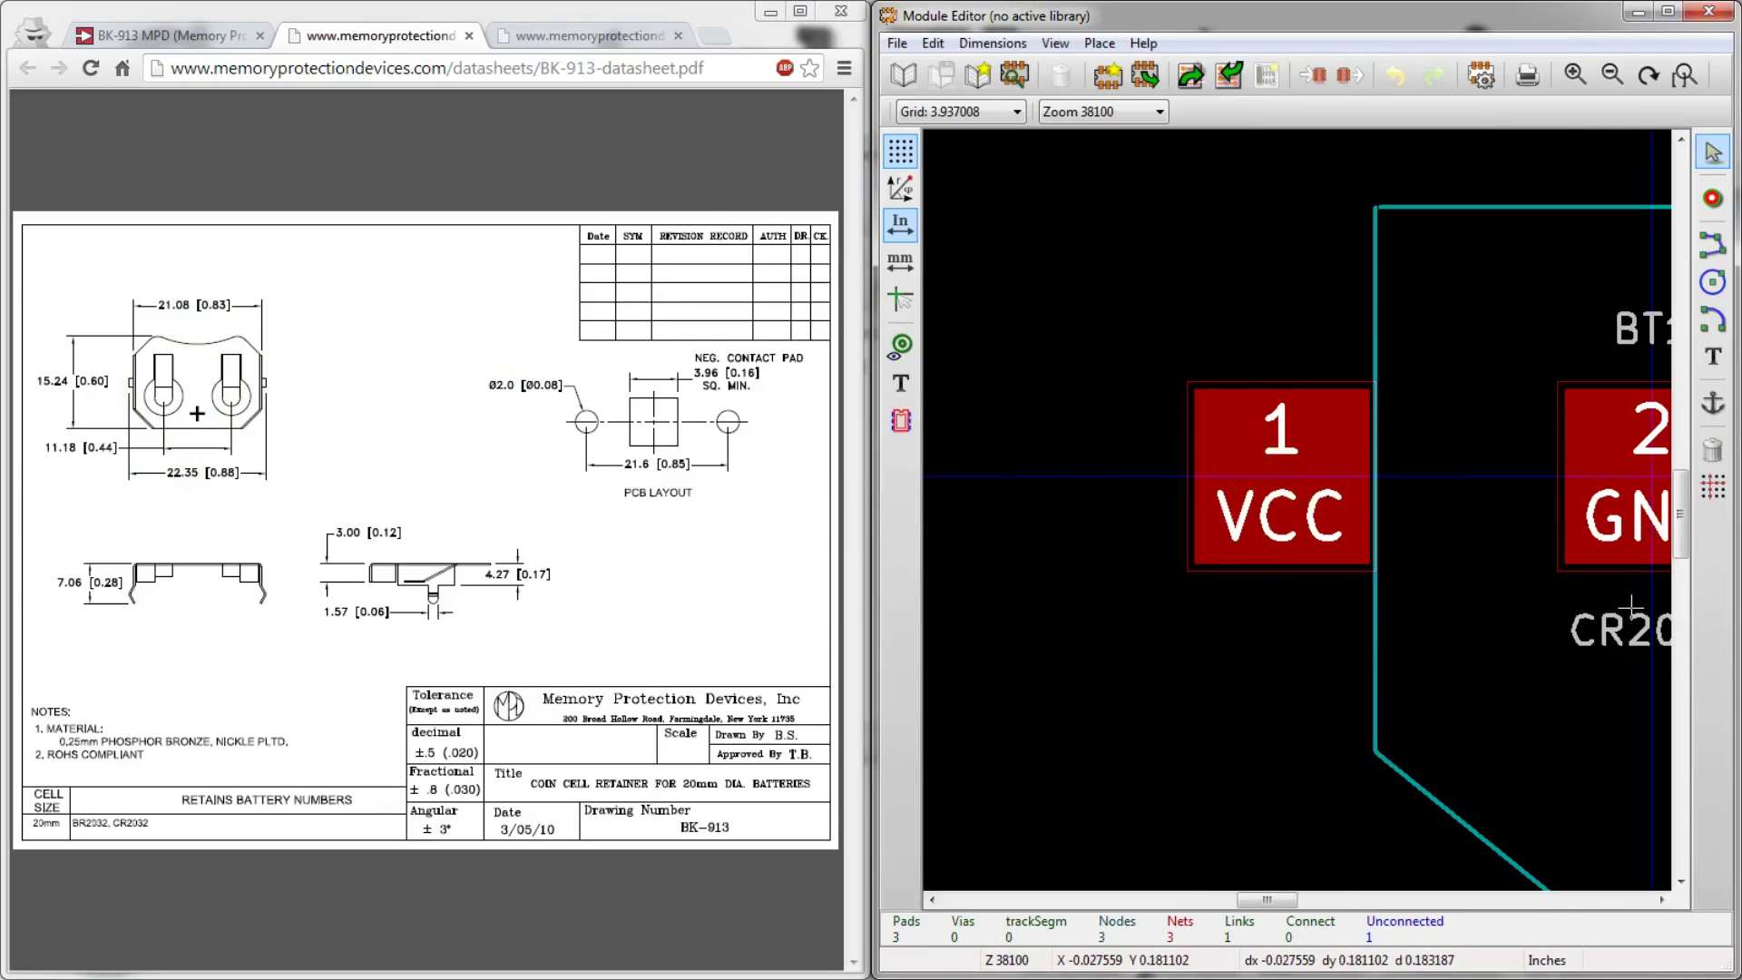
left_click(1265, 488)
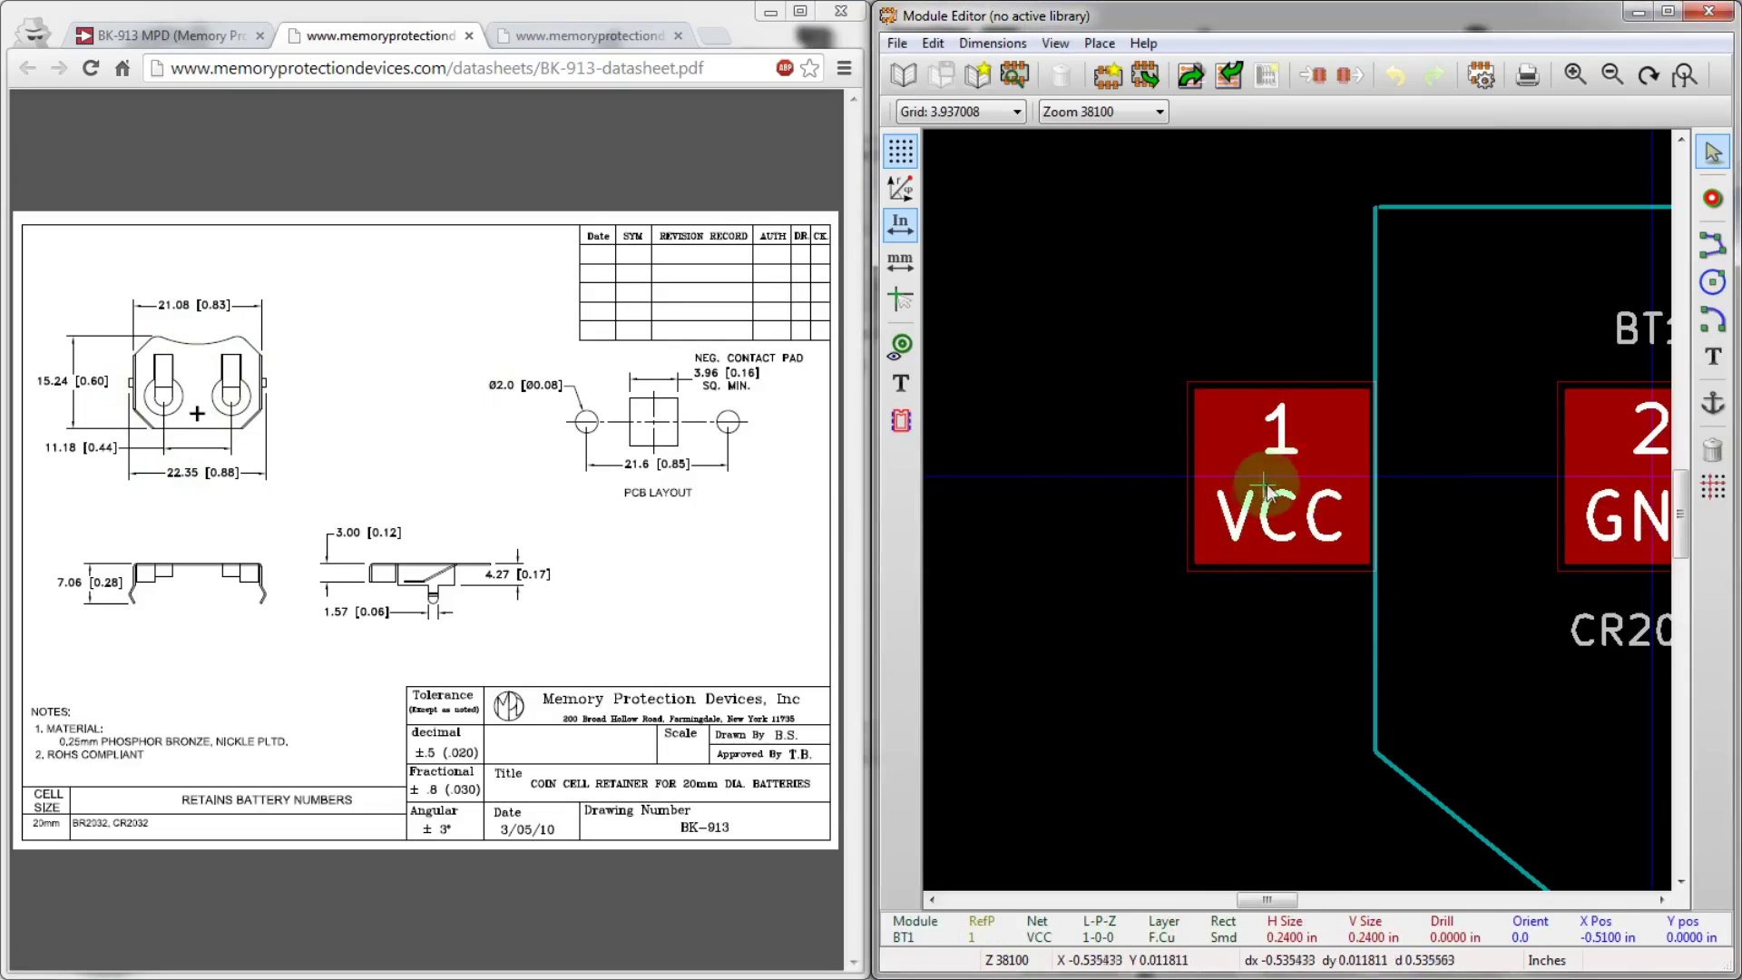
key("e")
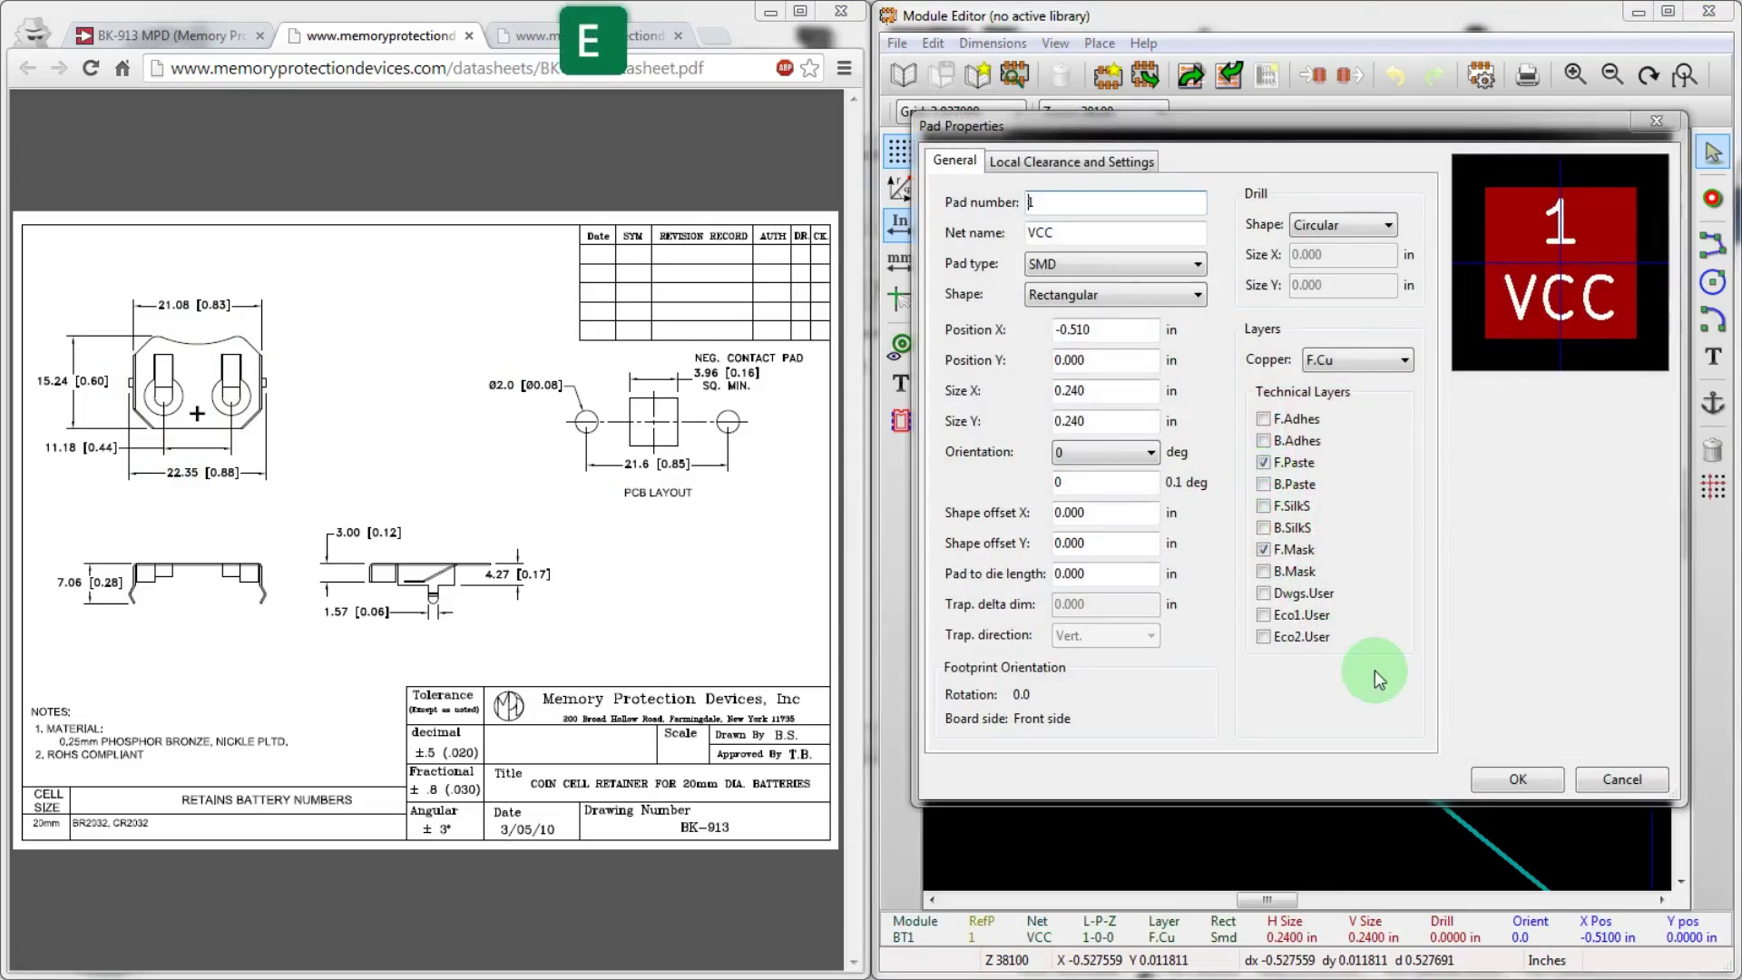
left_click(1076, 265)
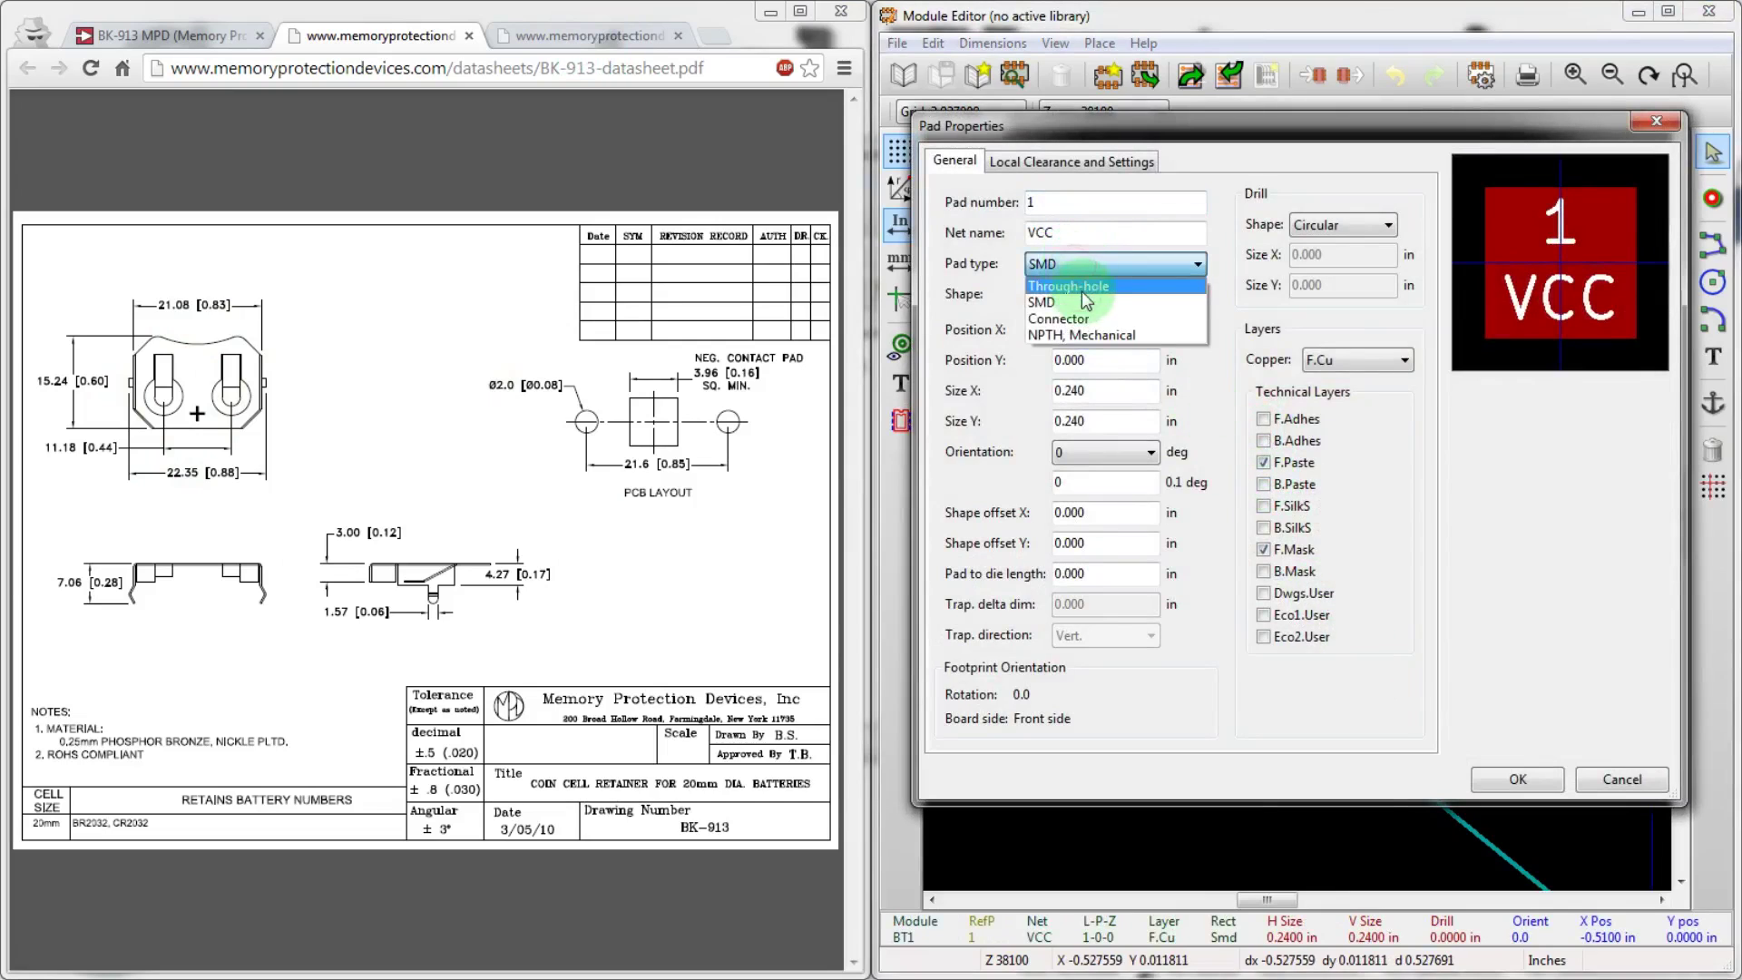
left_click(1079, 271)
left_click(1080, 295)
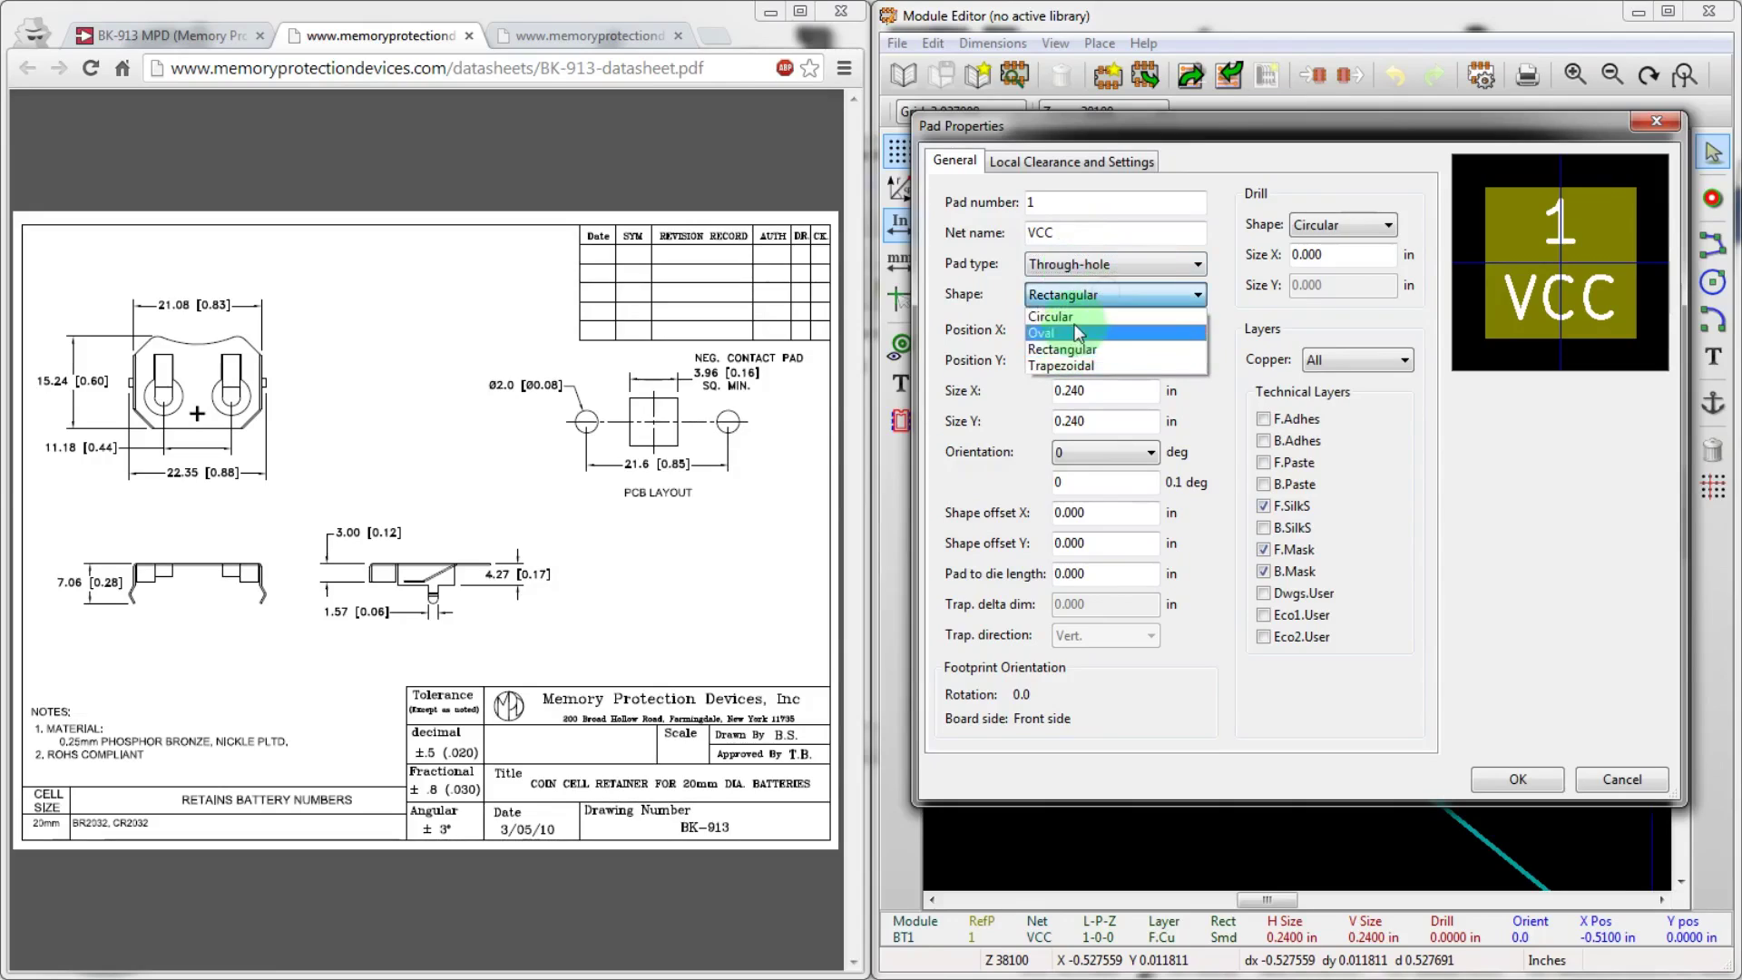
left_click(1079, 315)
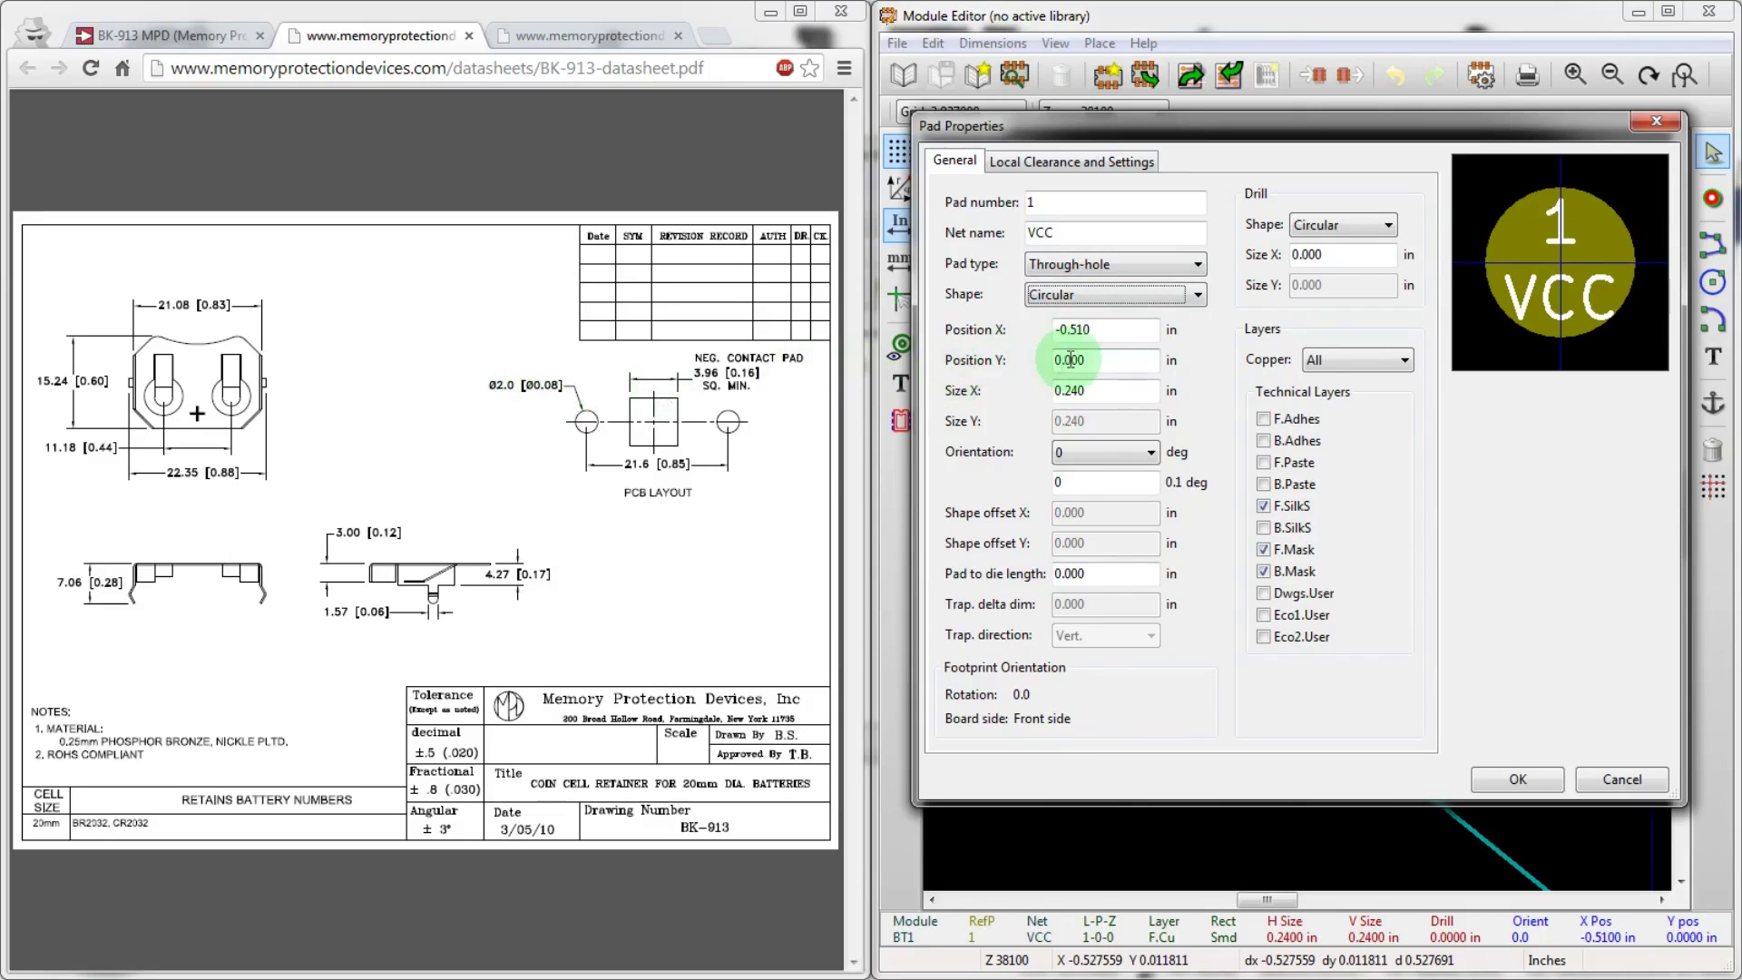
- Set the left VCC pad's drill size to 0.08 in and its pad size to 0.140 in
double_click(1355, 255)
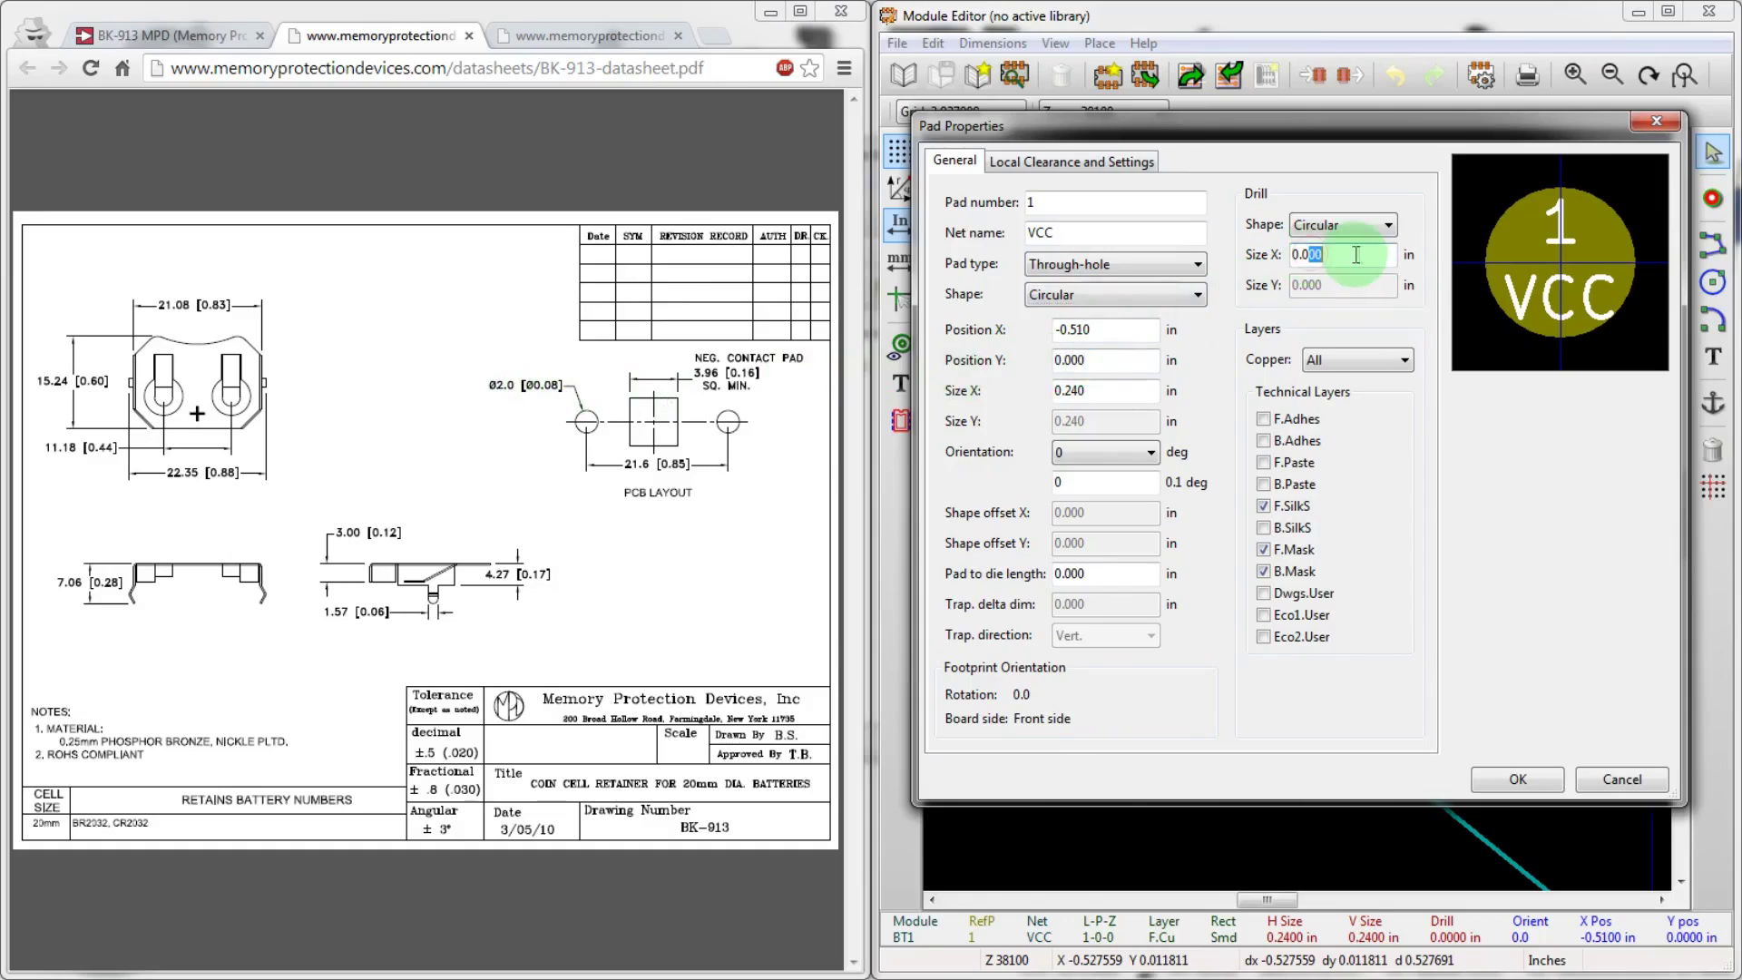
type("8")
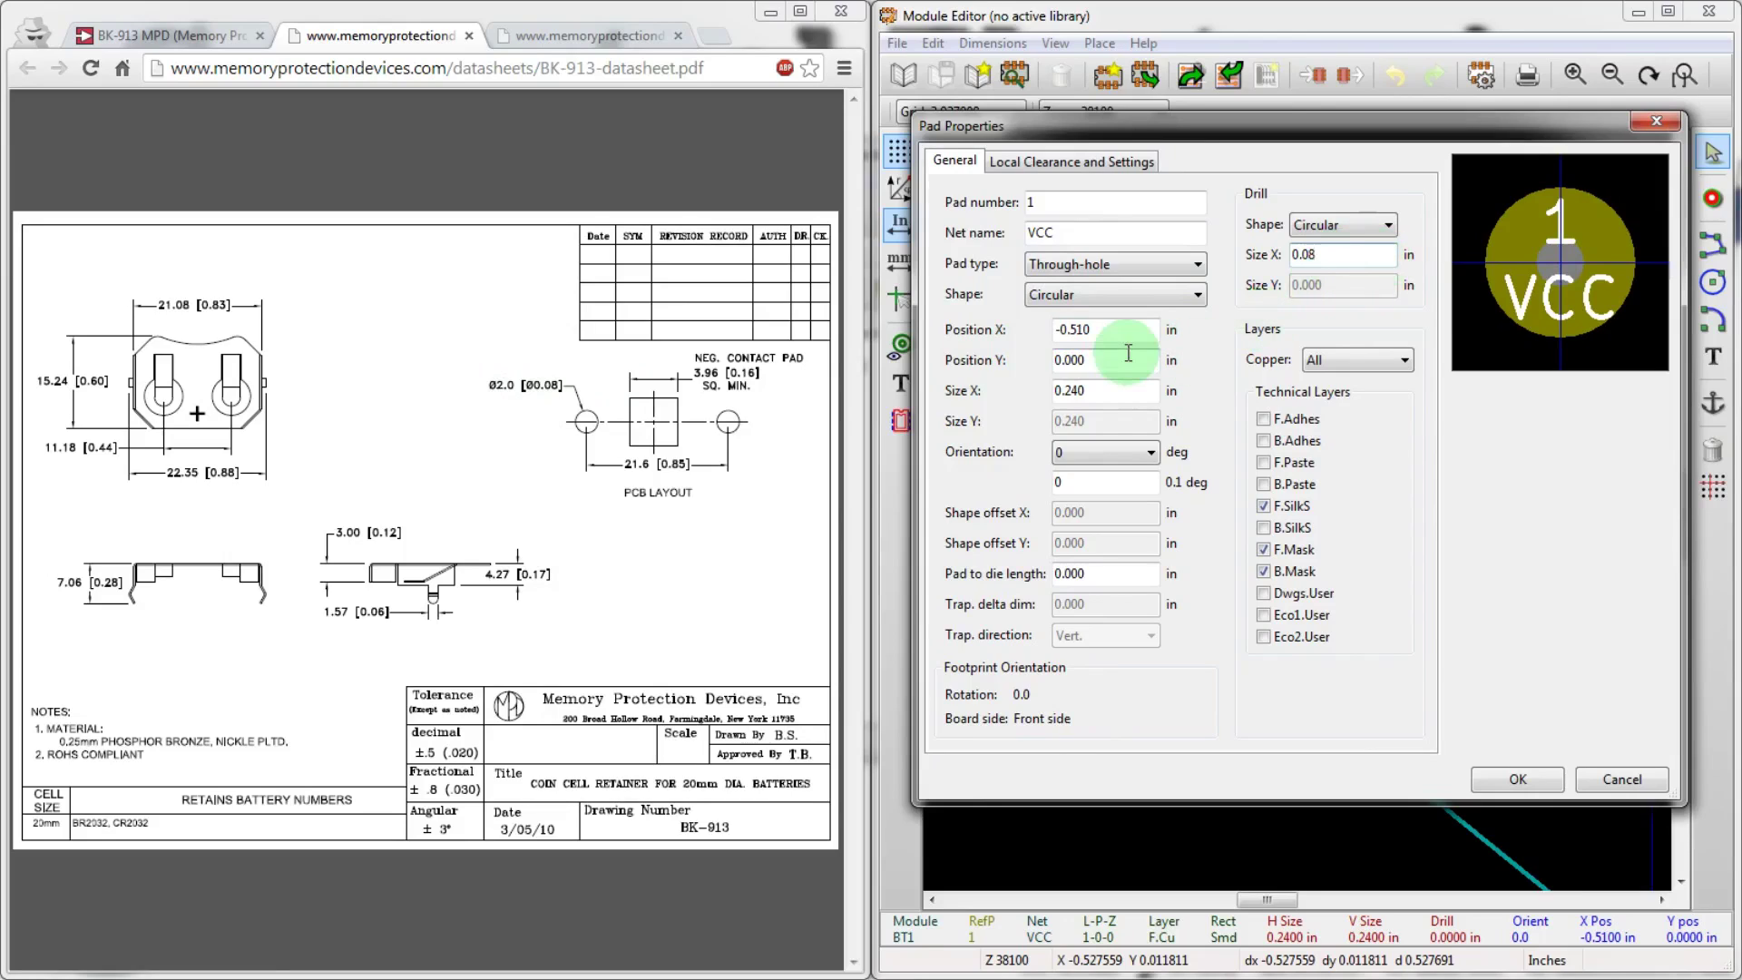
left_click_drag(1071, 390, 1109, 392)
key("BackSpace")
key("BackSpace")
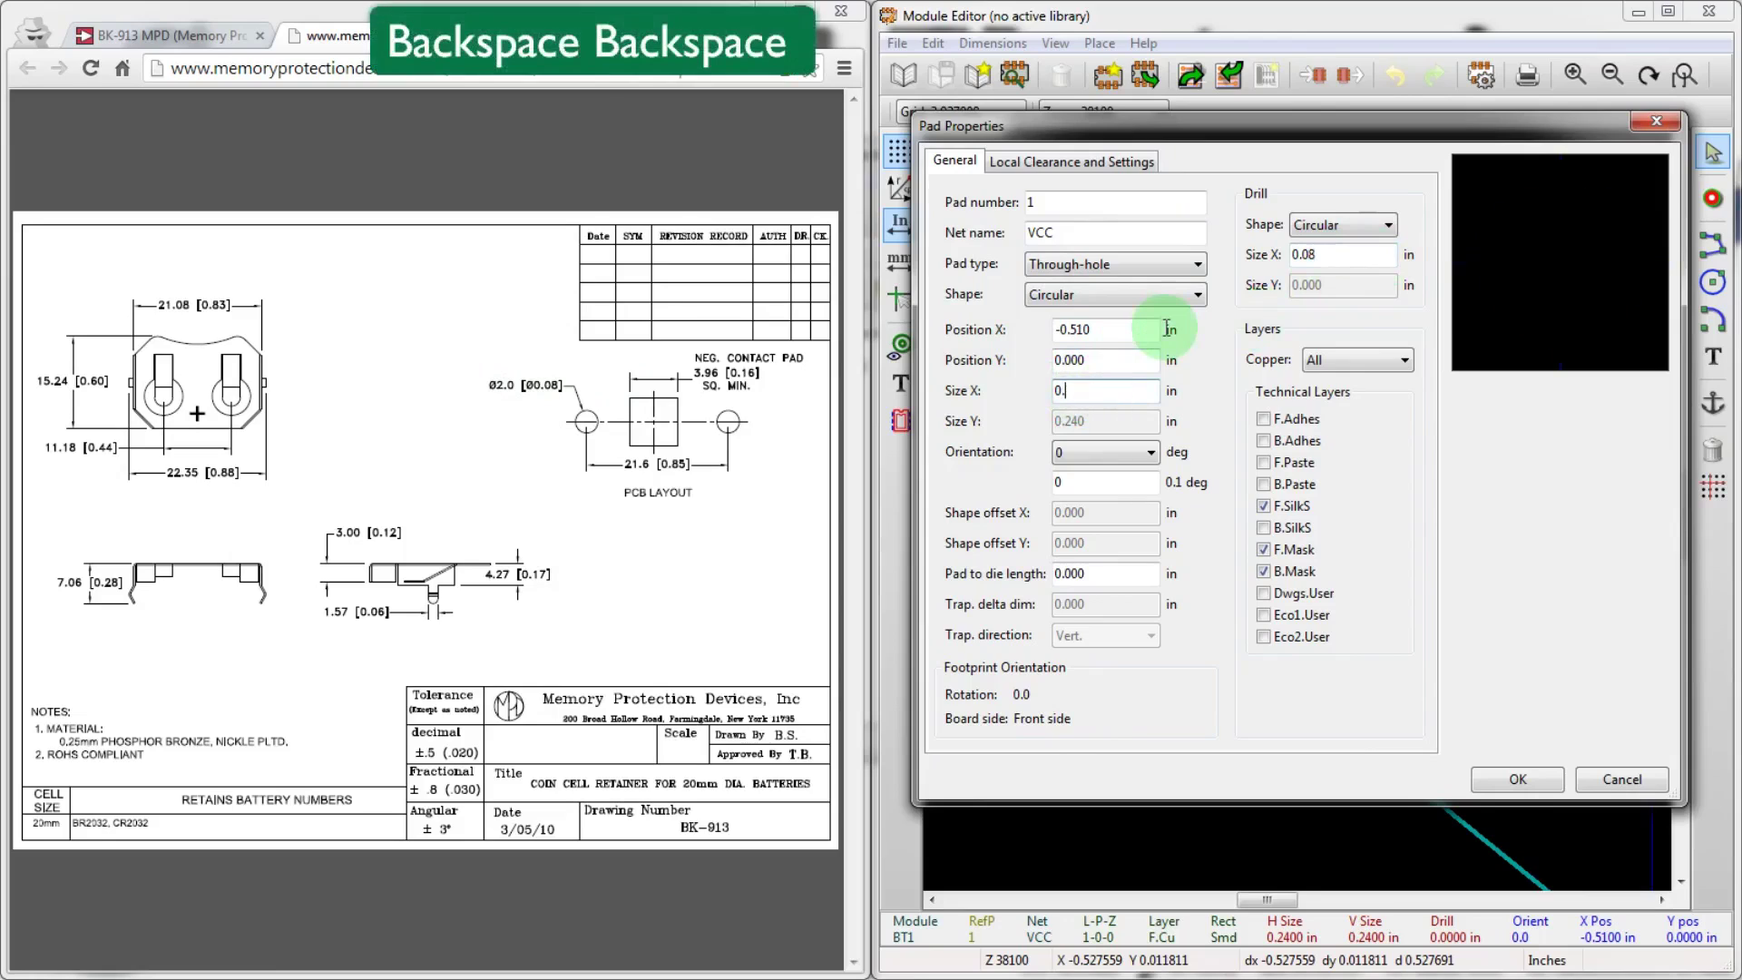
type("134")
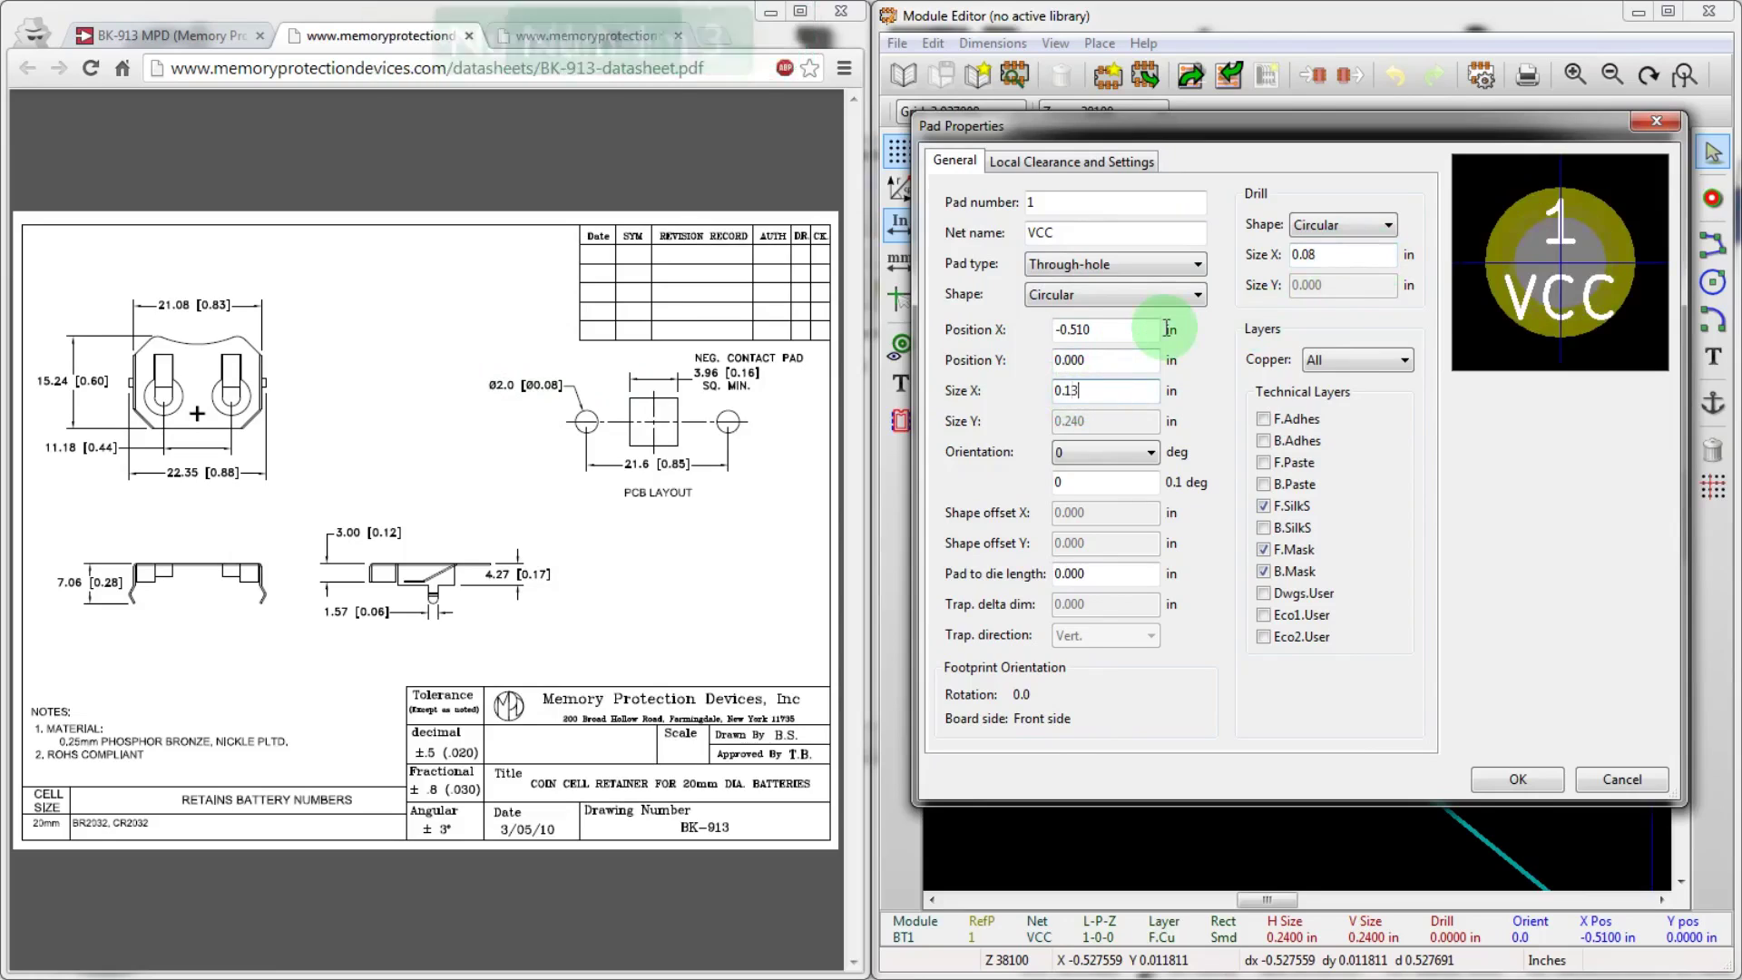
key("BackSpace")
key("BackSpace")
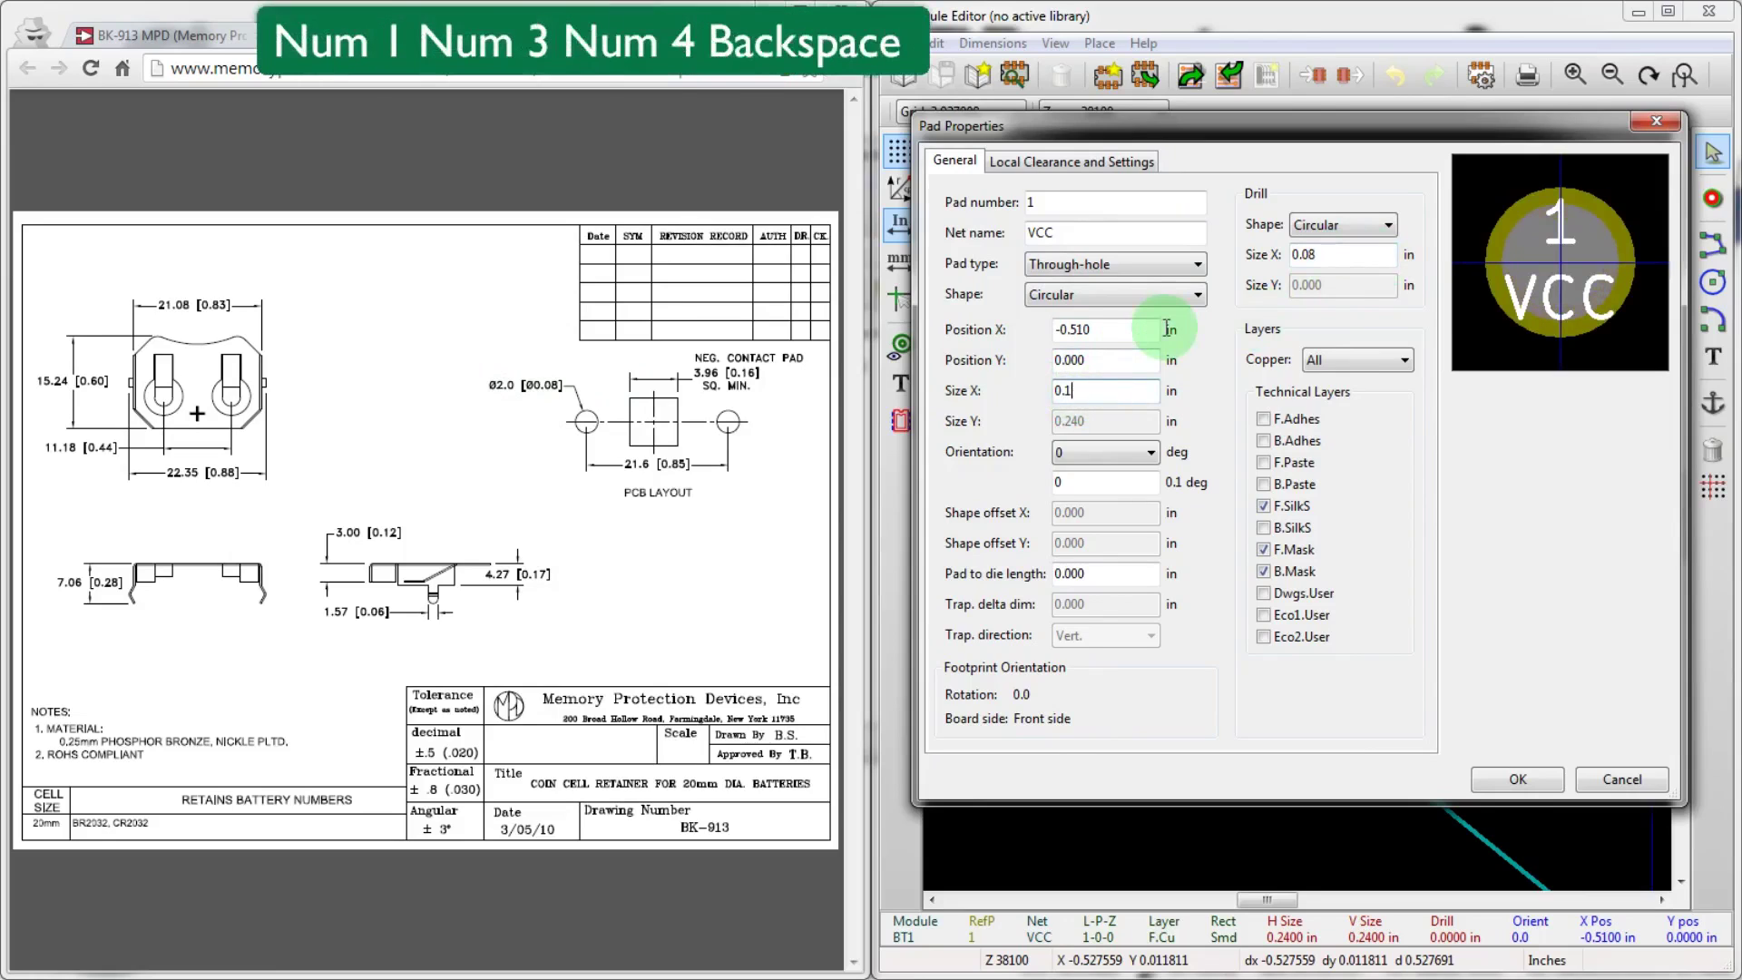
type("40")
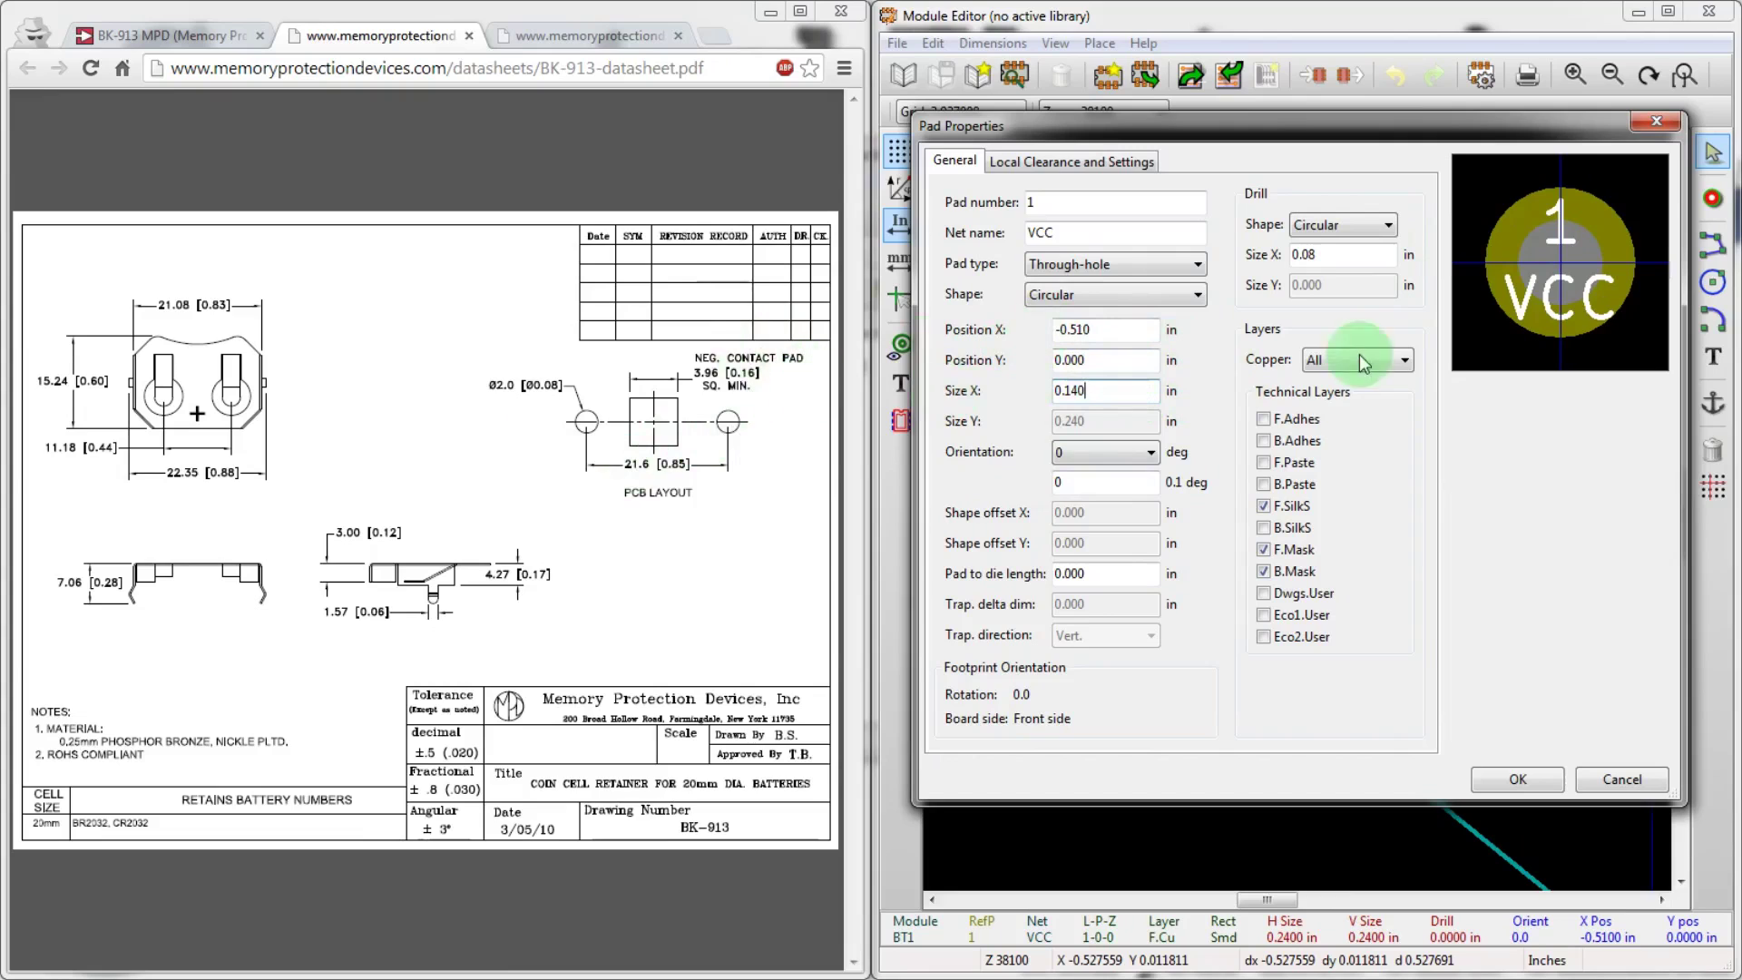
- Check the hole spacing in the datasheet's PCB layout and set the left VCC pad's X position to -0.425 in
left_click_drag(1409, 134, 628, 223)
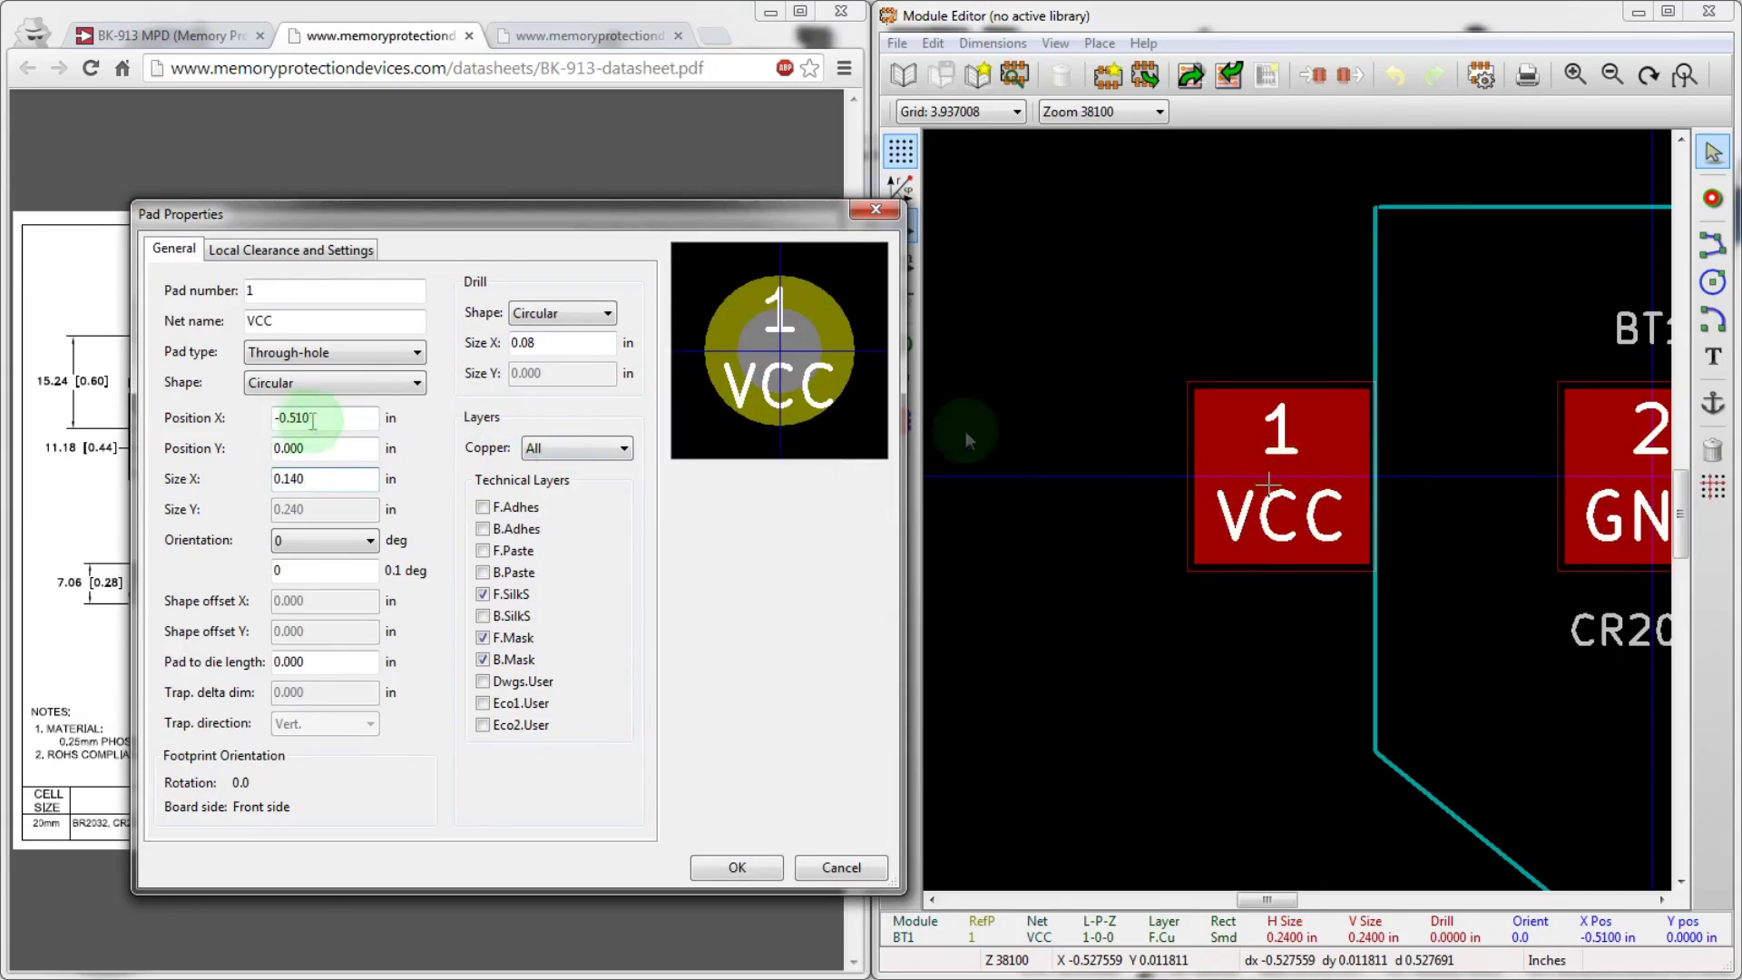
mouse_move(368, 218)
left_mouse_down()
mouse_move(759, 243)
mouse_move(1365, 247)
mouse_move(1348, 241)
left_mouse_up()
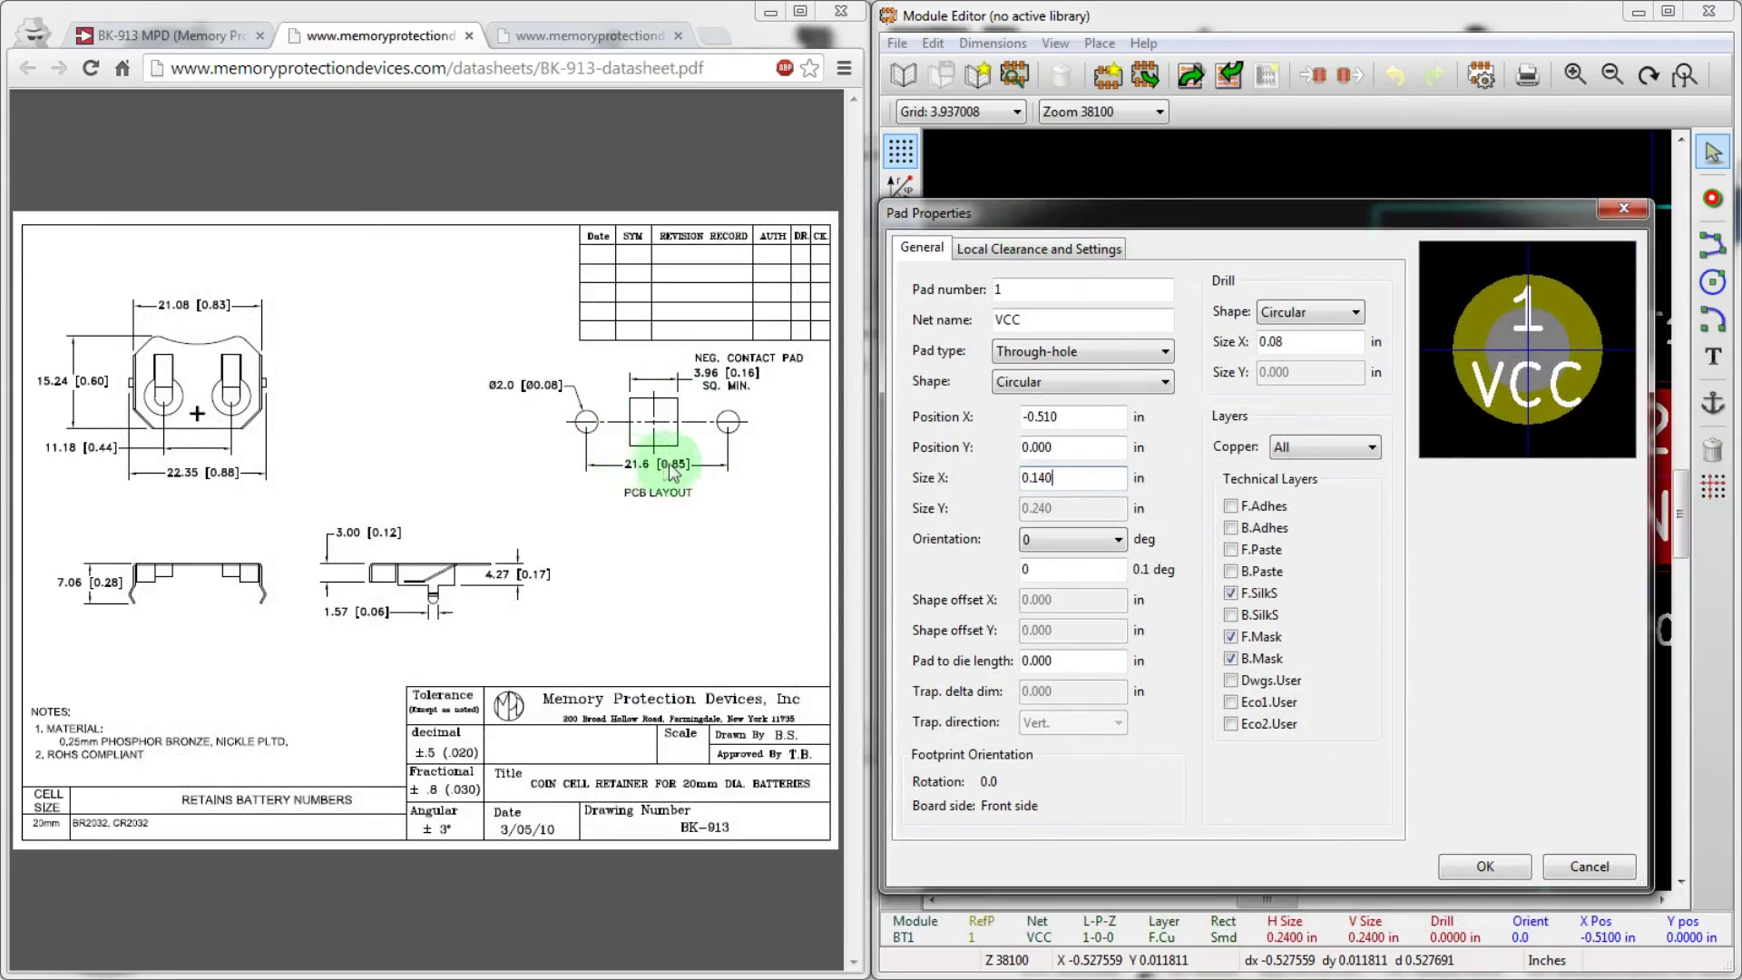
double_click(1038, 482)
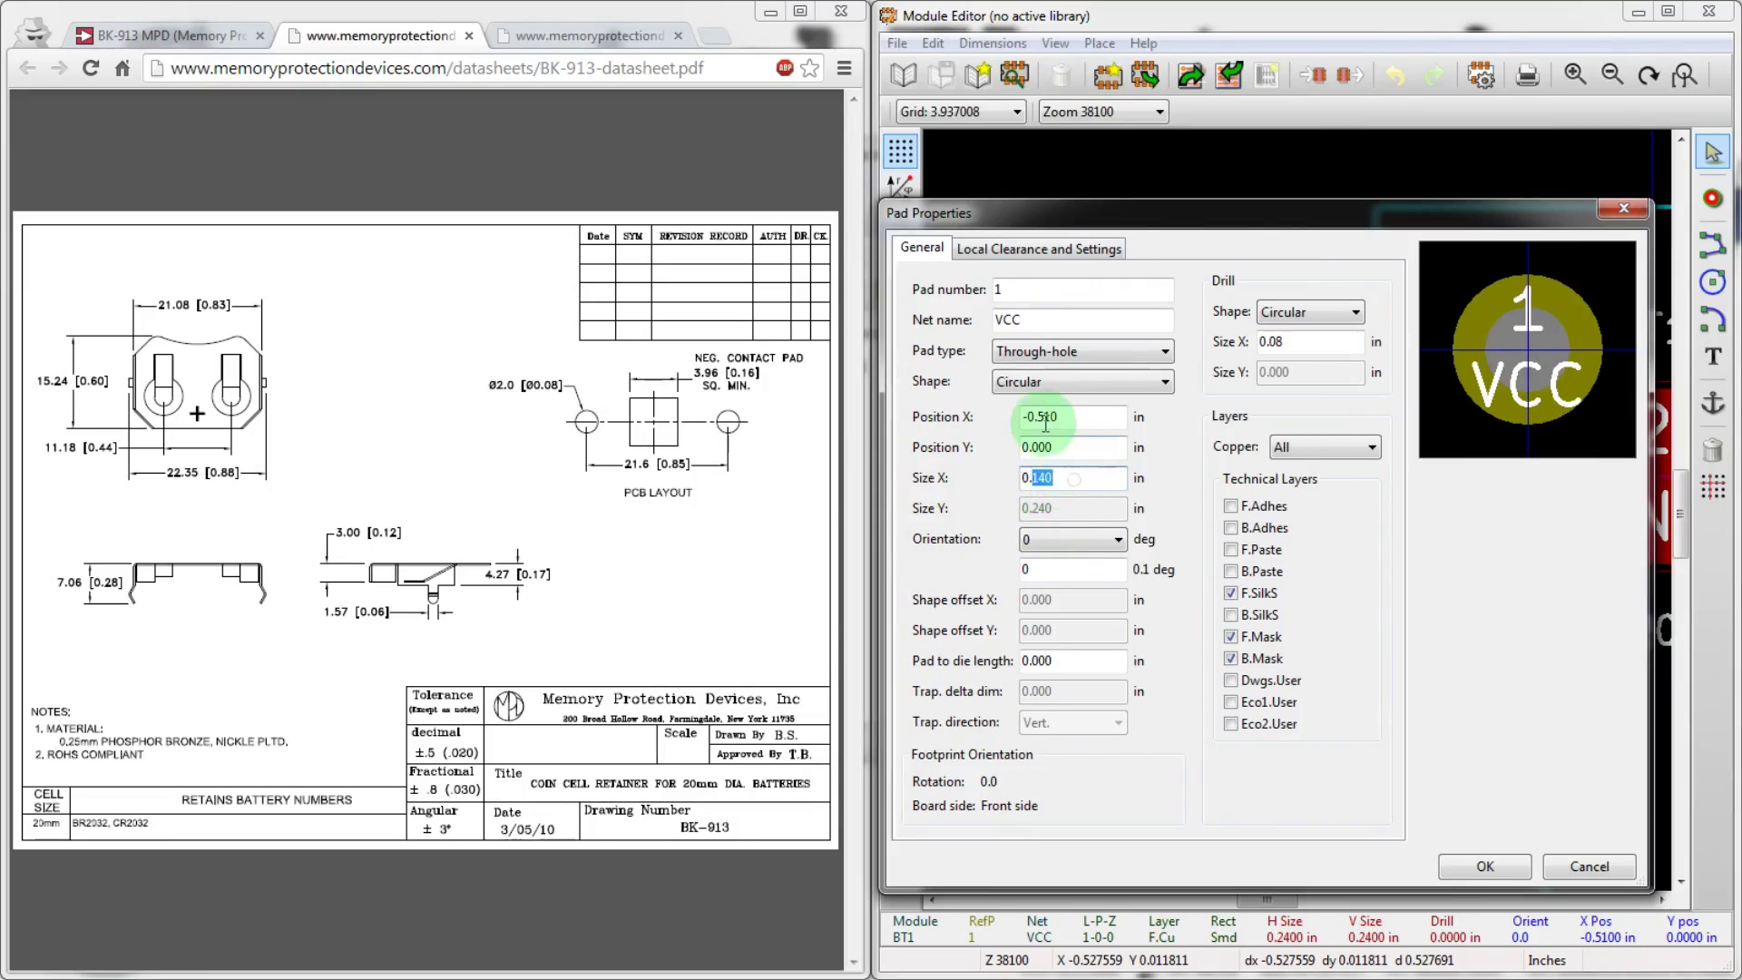
left_click_drag(1044, 417, 1098, 424)
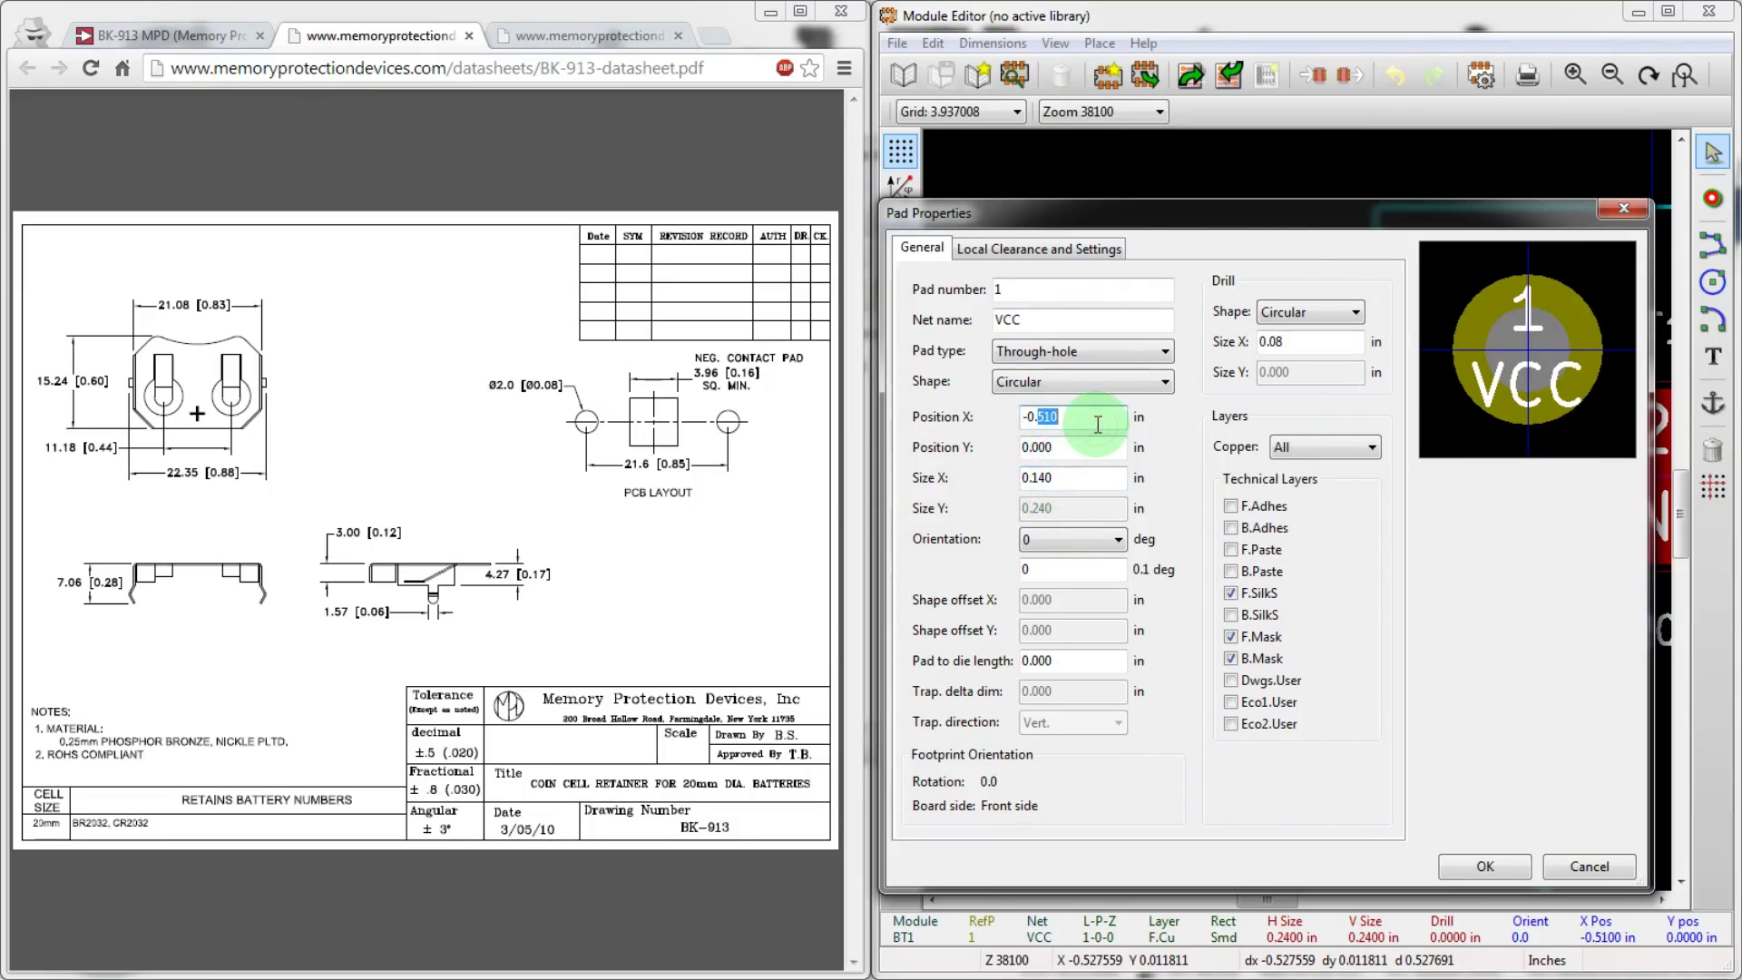
type("-0.4")
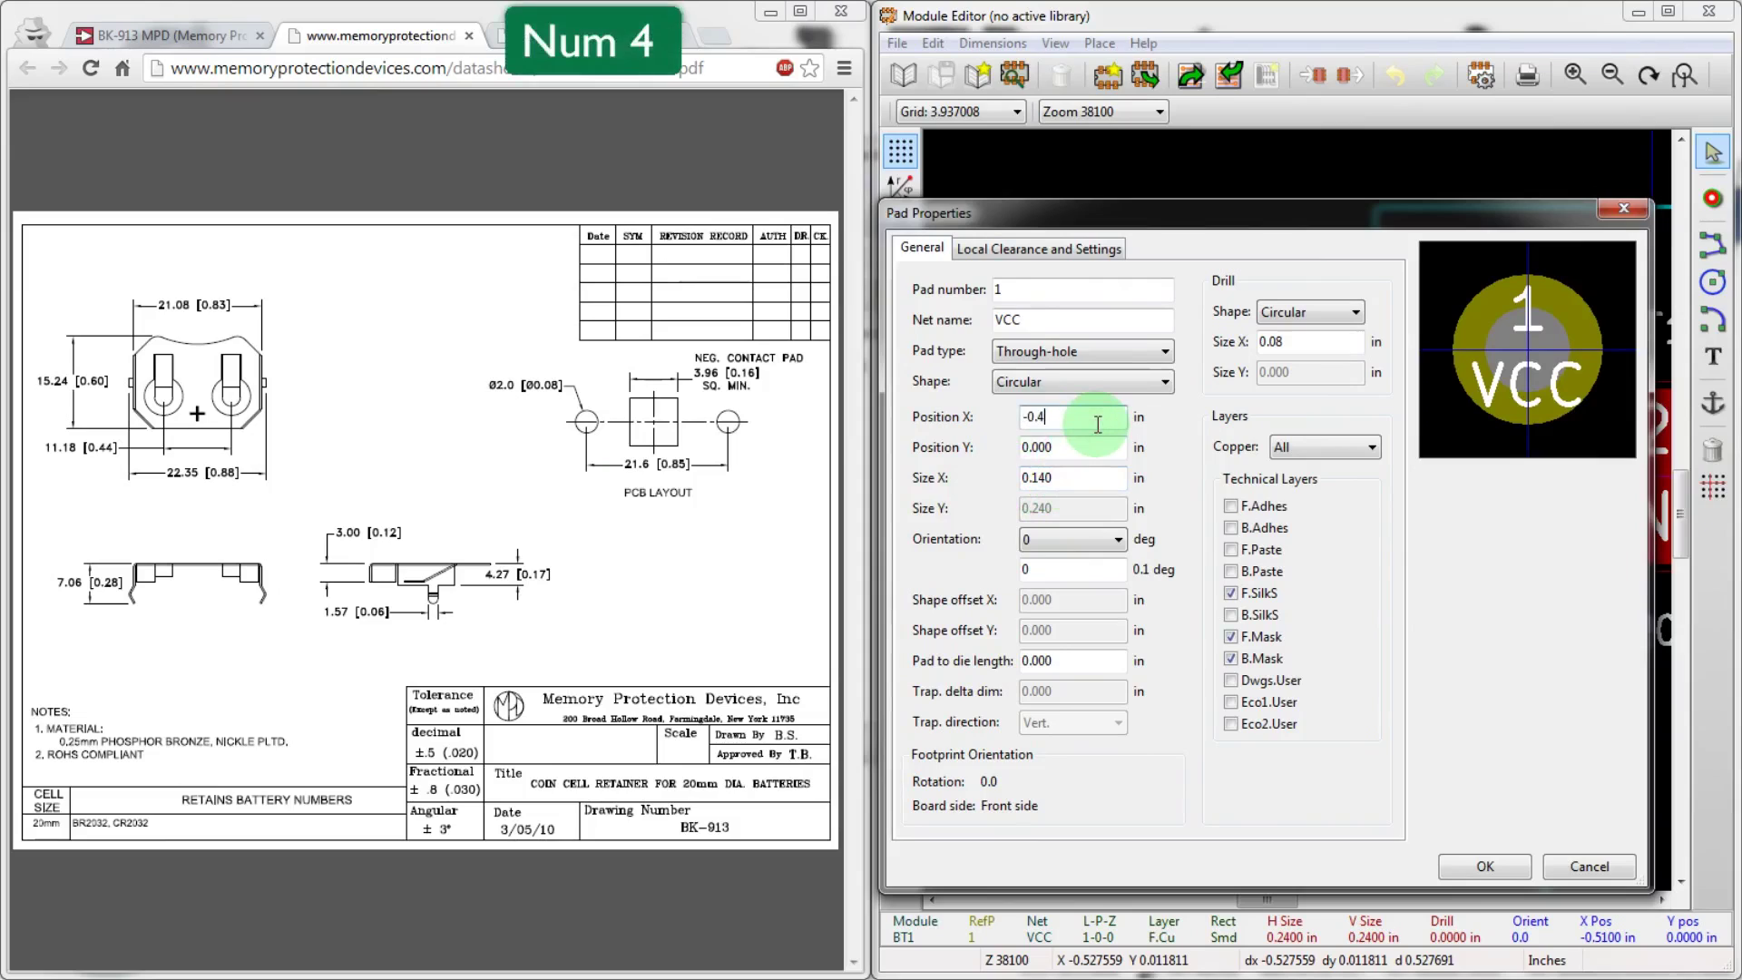
type("2")
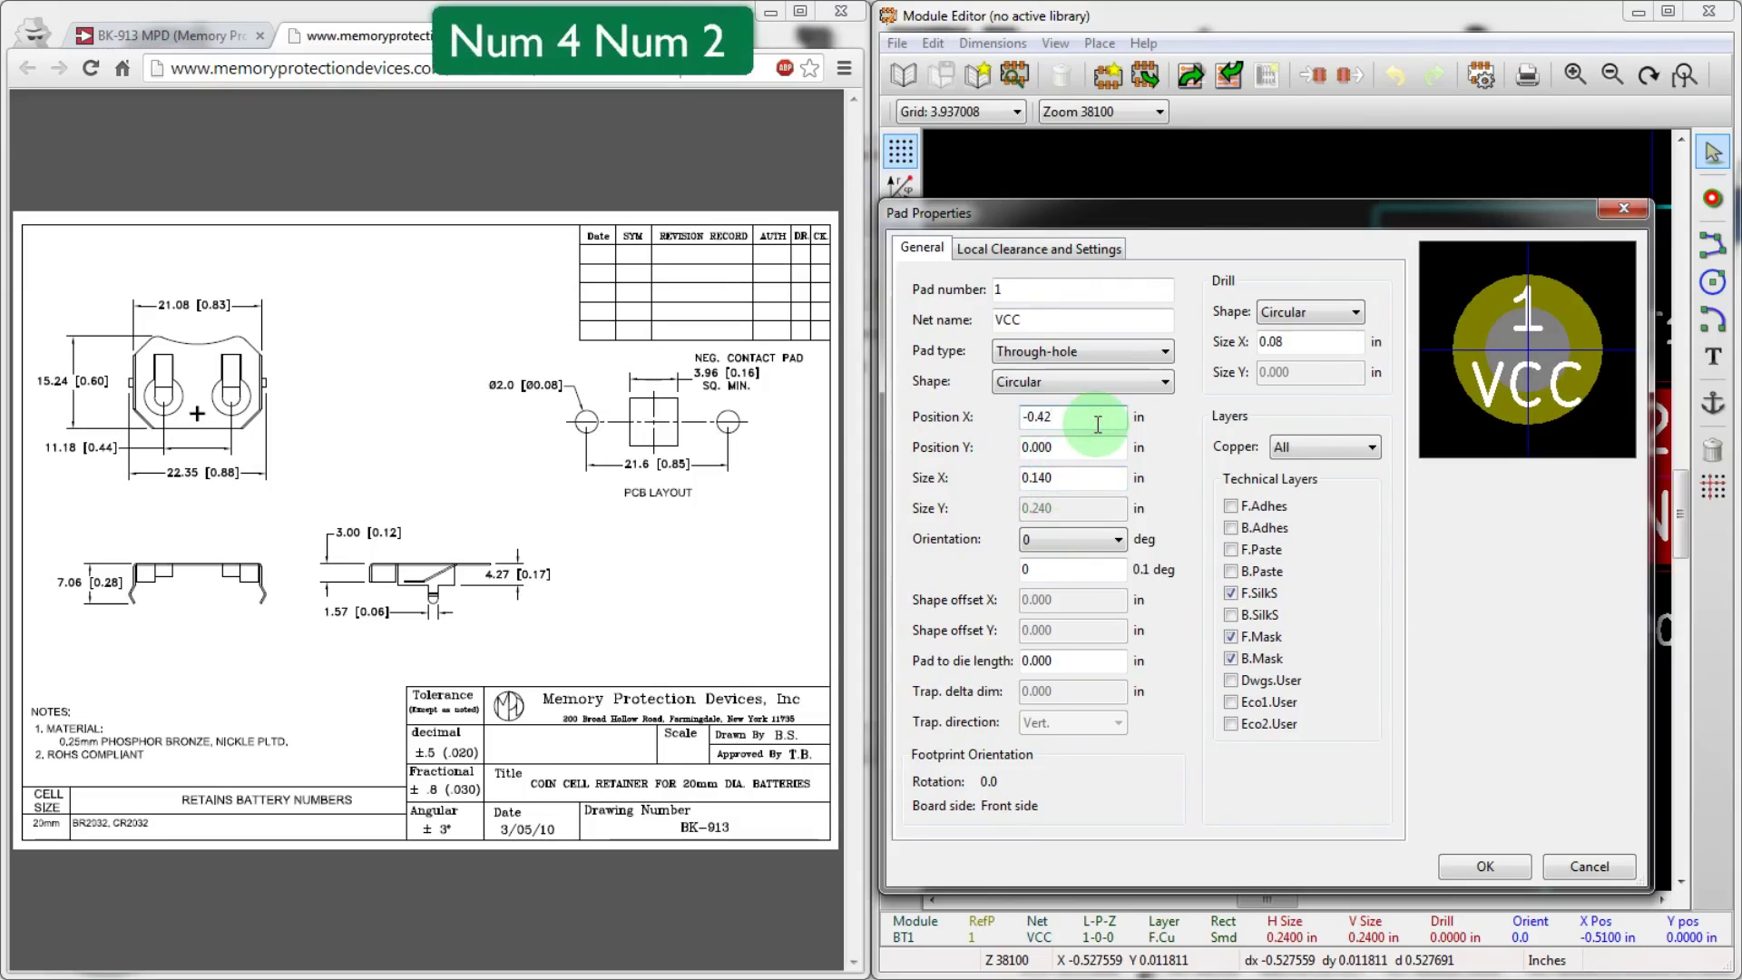
type("5")
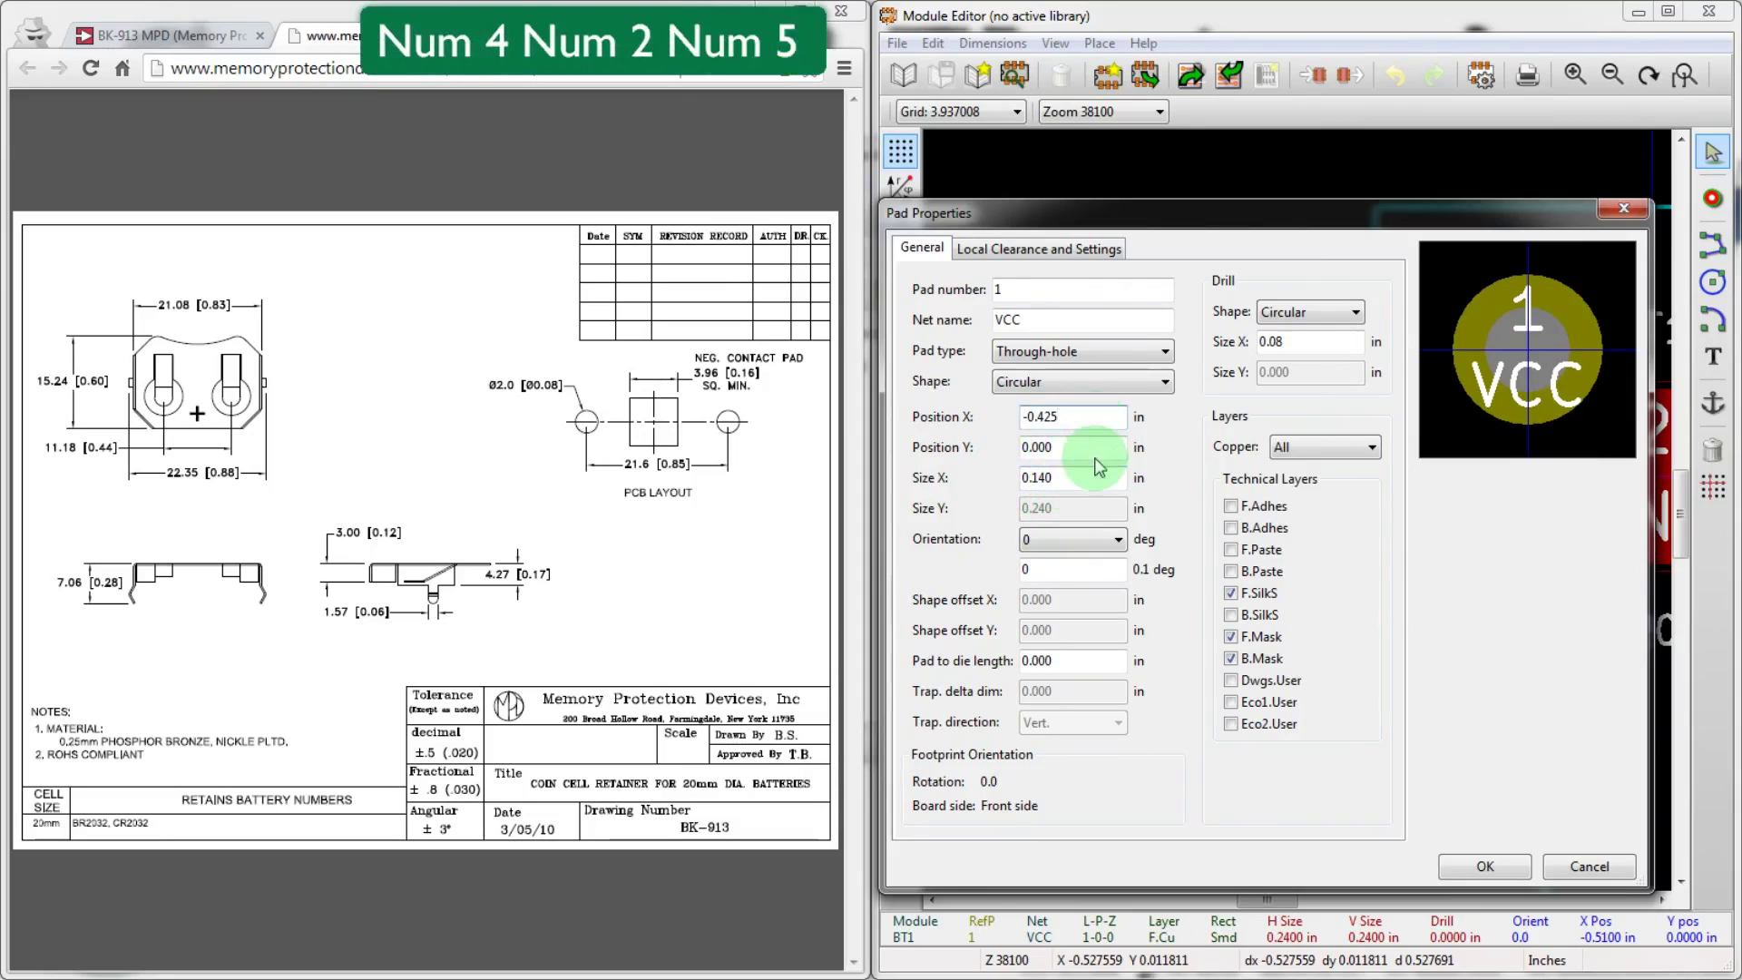
left_click(1481, 866)
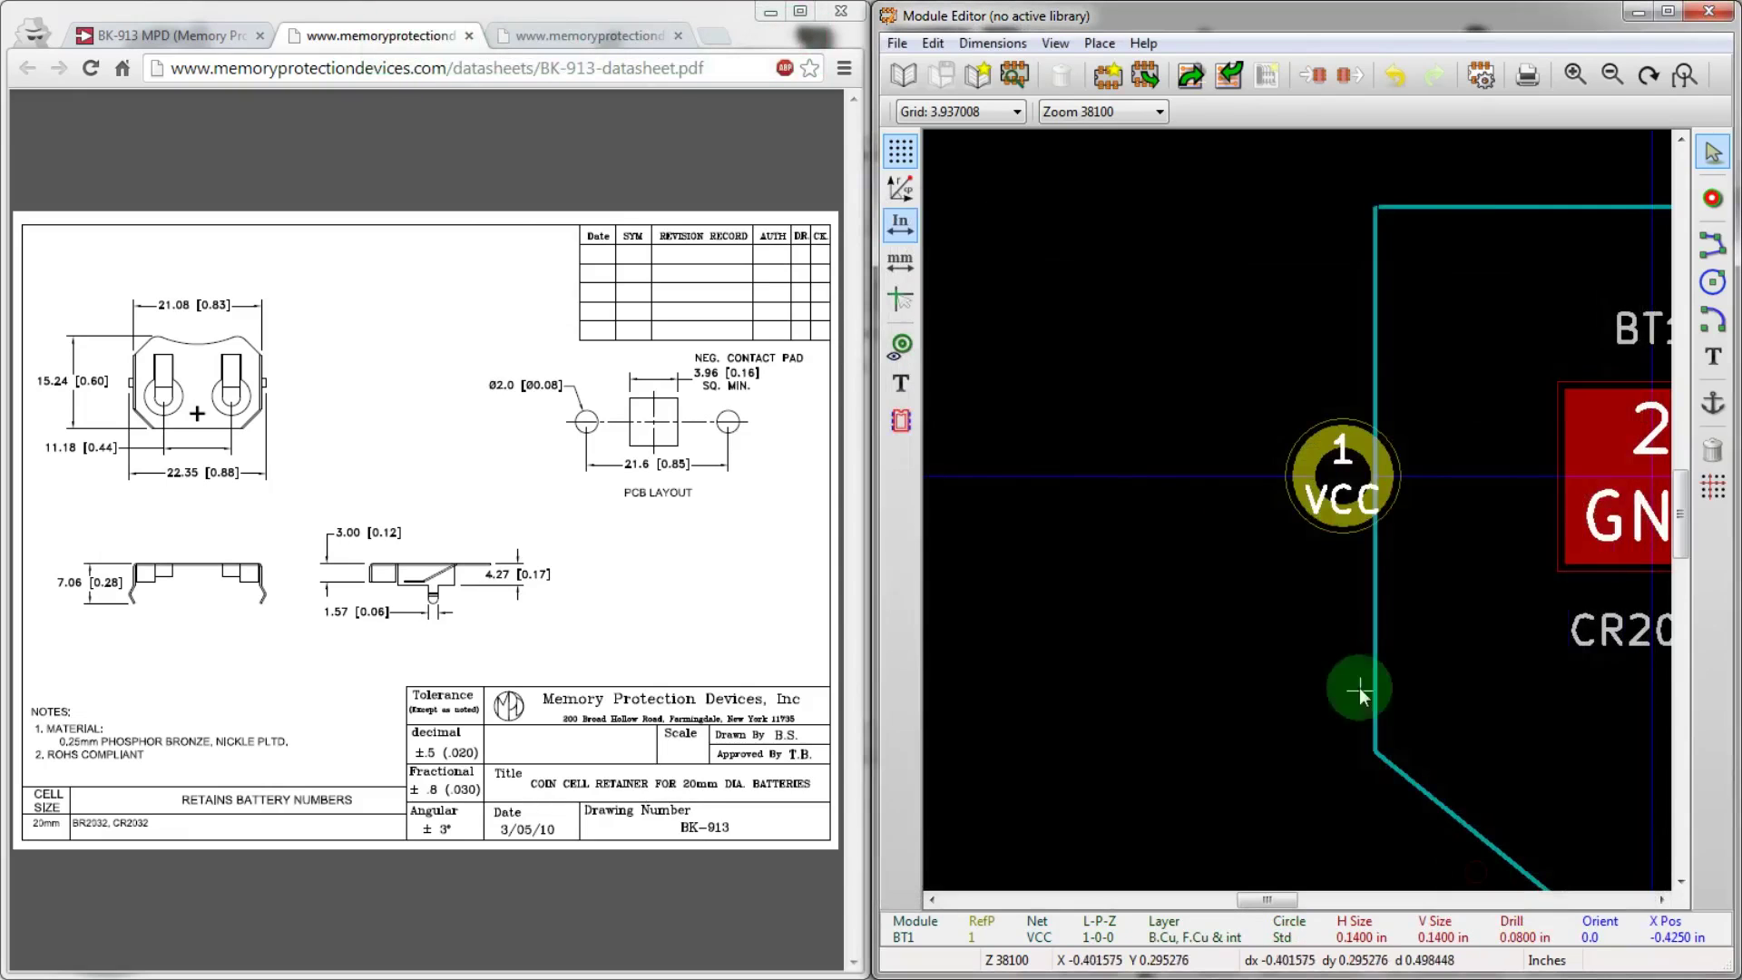
- Reduce the left VCC pad's size to 0.120 in
scroll(1271, 548, "down", 1)
scroll(1368, 474, "up", 1)
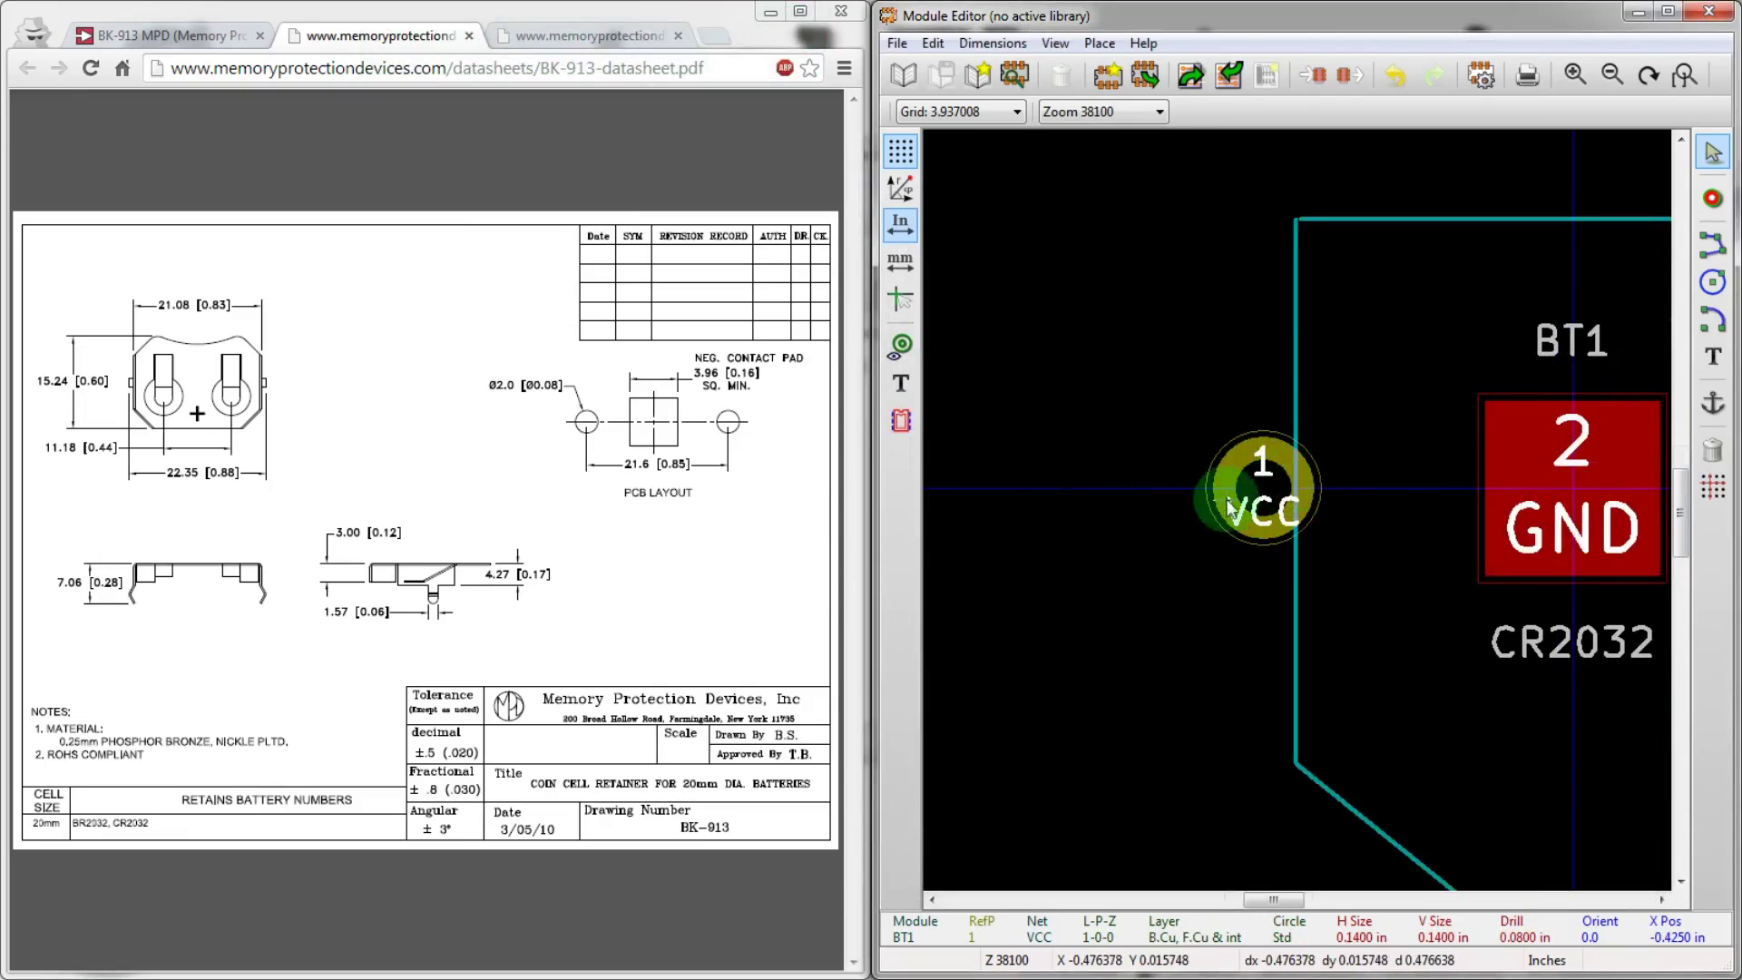
scroll(1227, 508, "down", 1)
scroll(1443, 513, "up", 1)
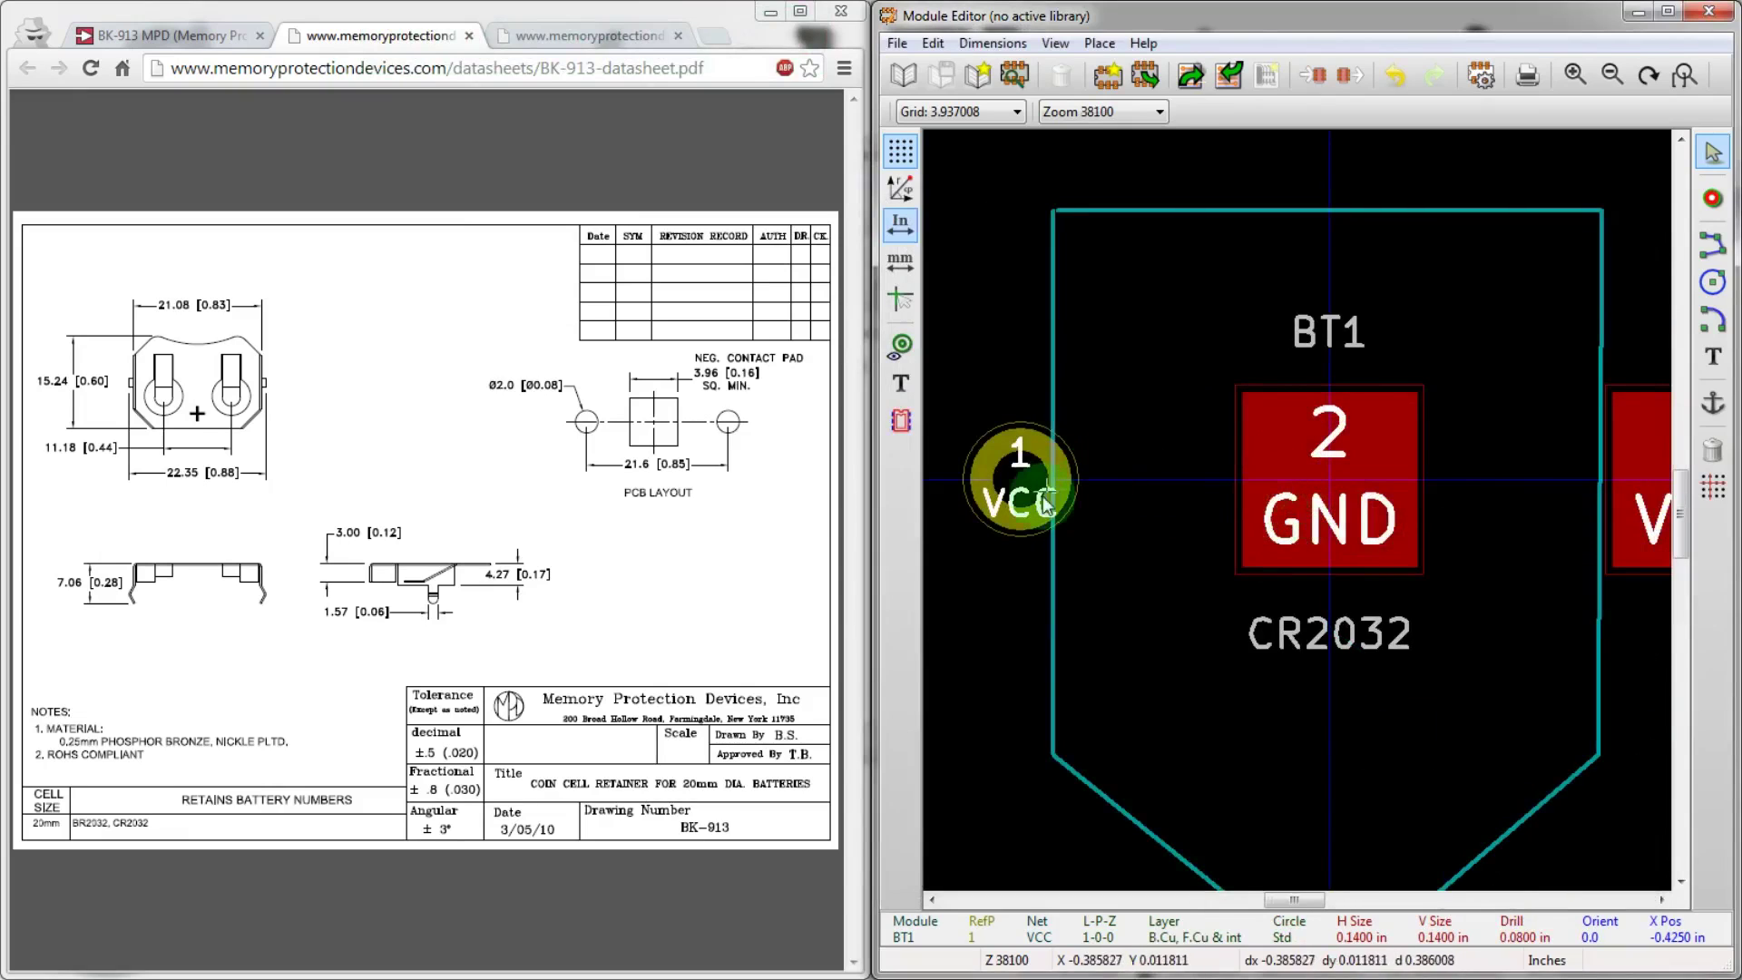
scroll(1024, 486, "up", 2)
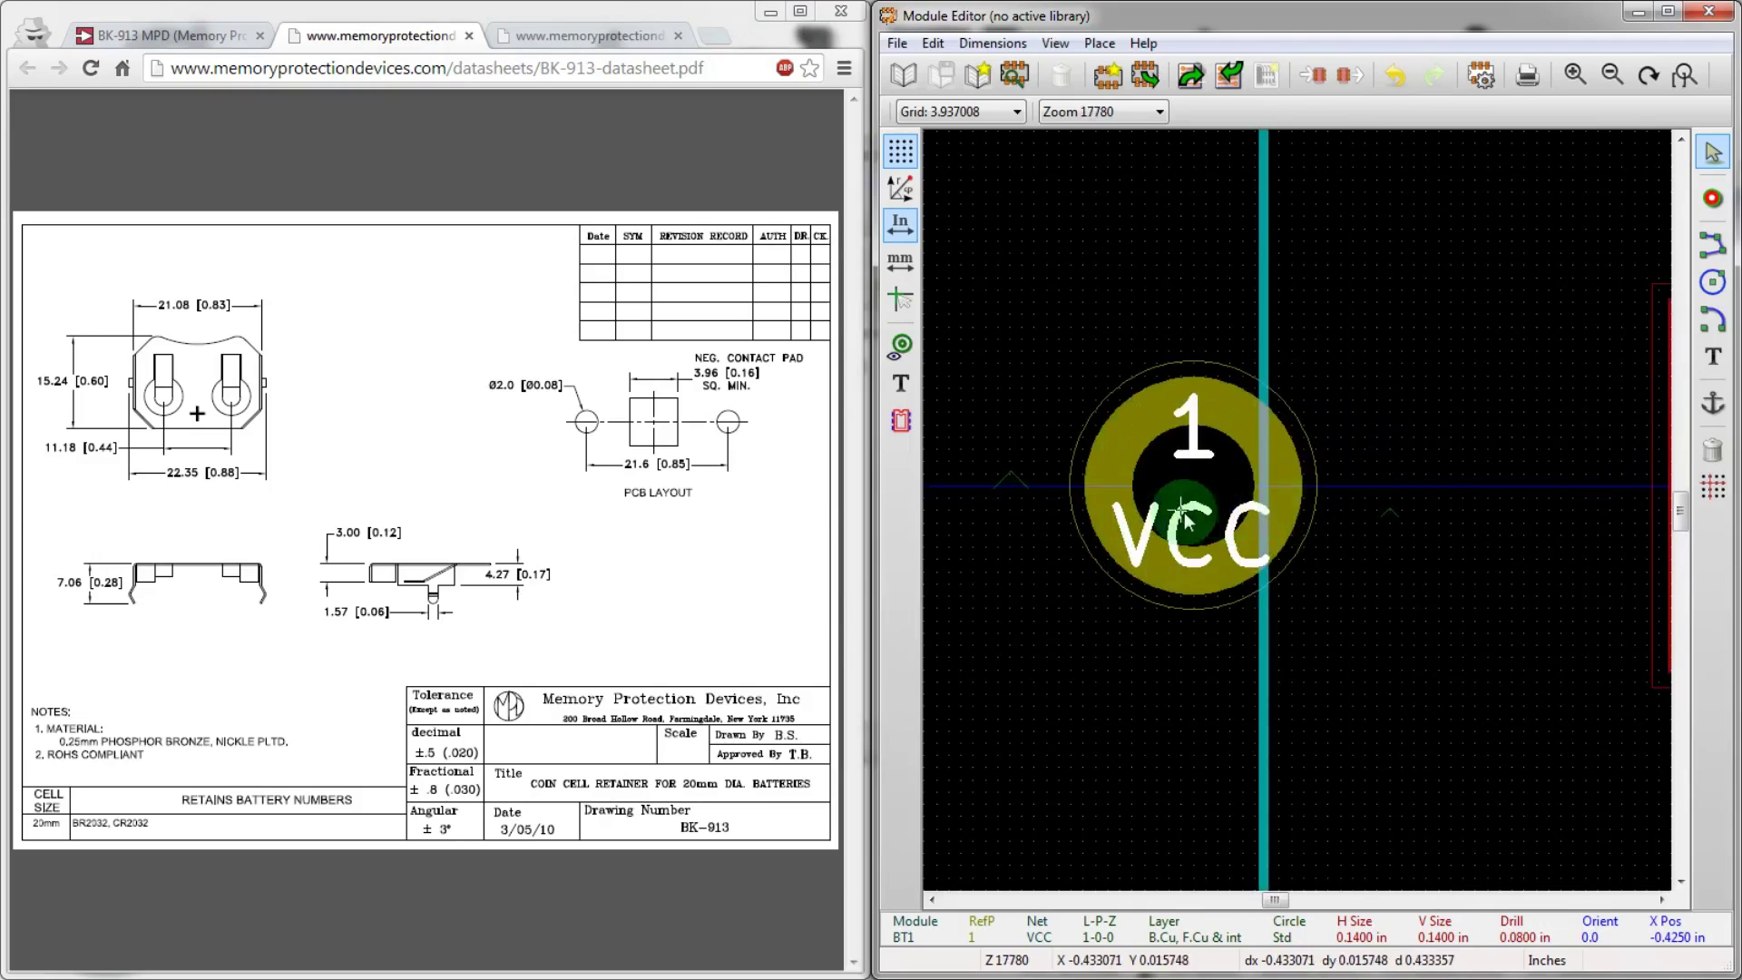
key("e")
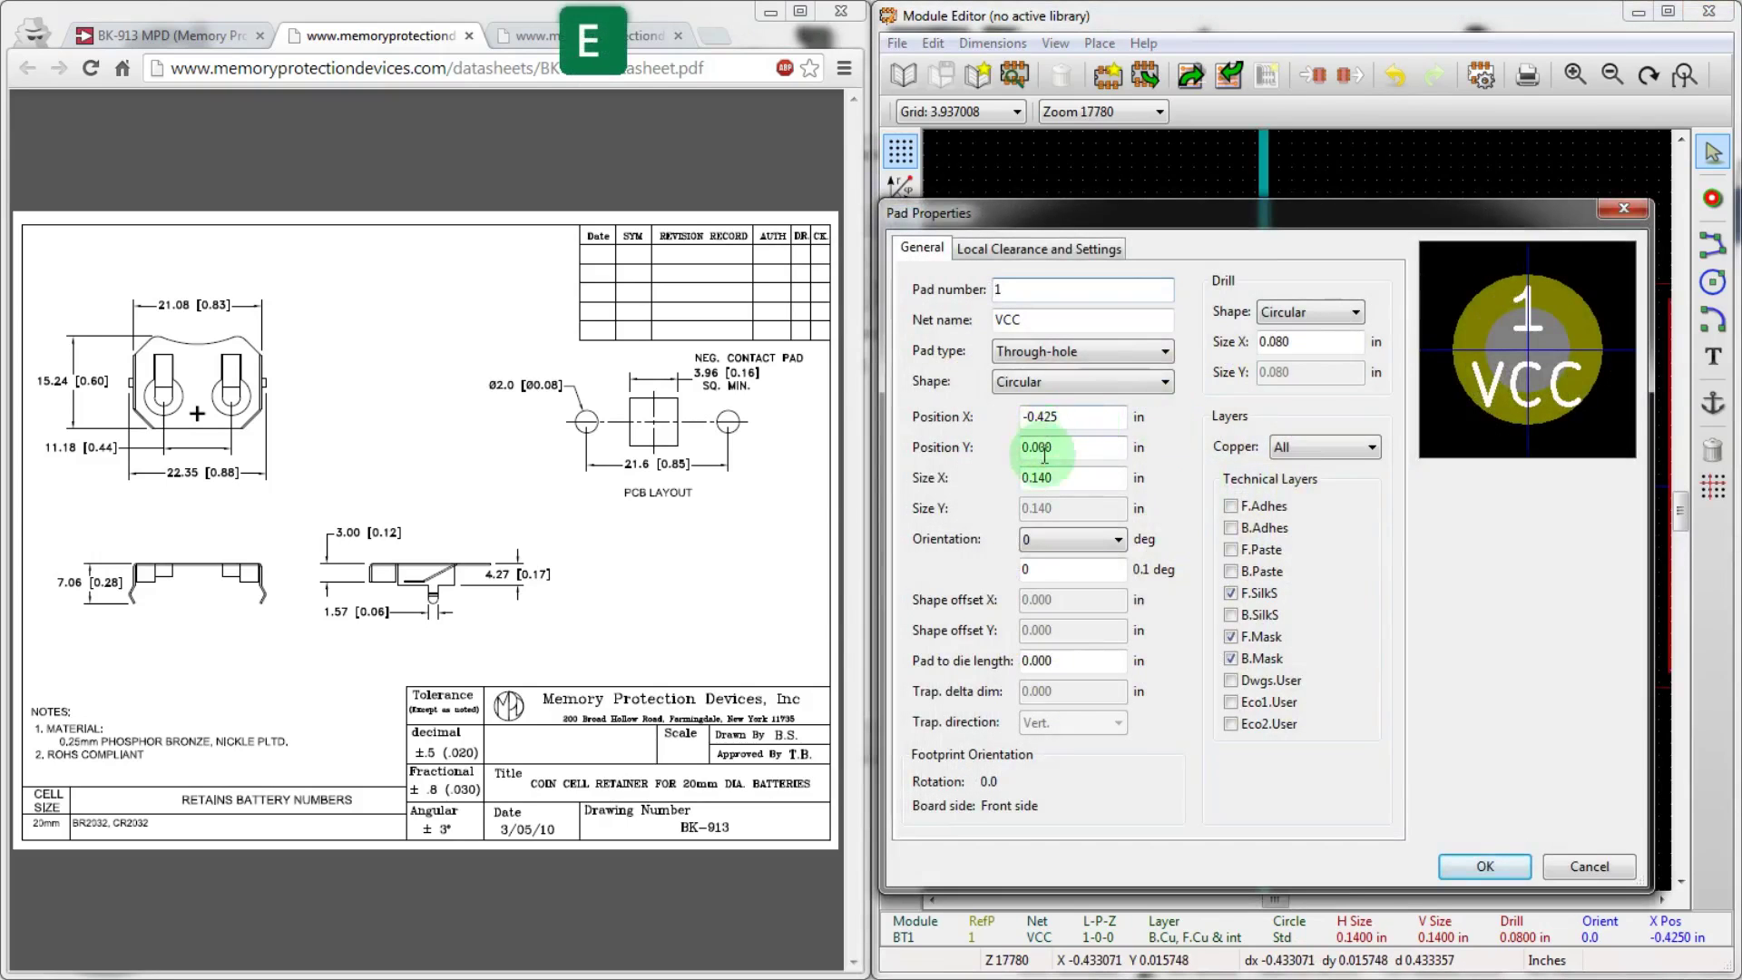
left_click_drag(1042, 478, 1071, 478)
type("20")
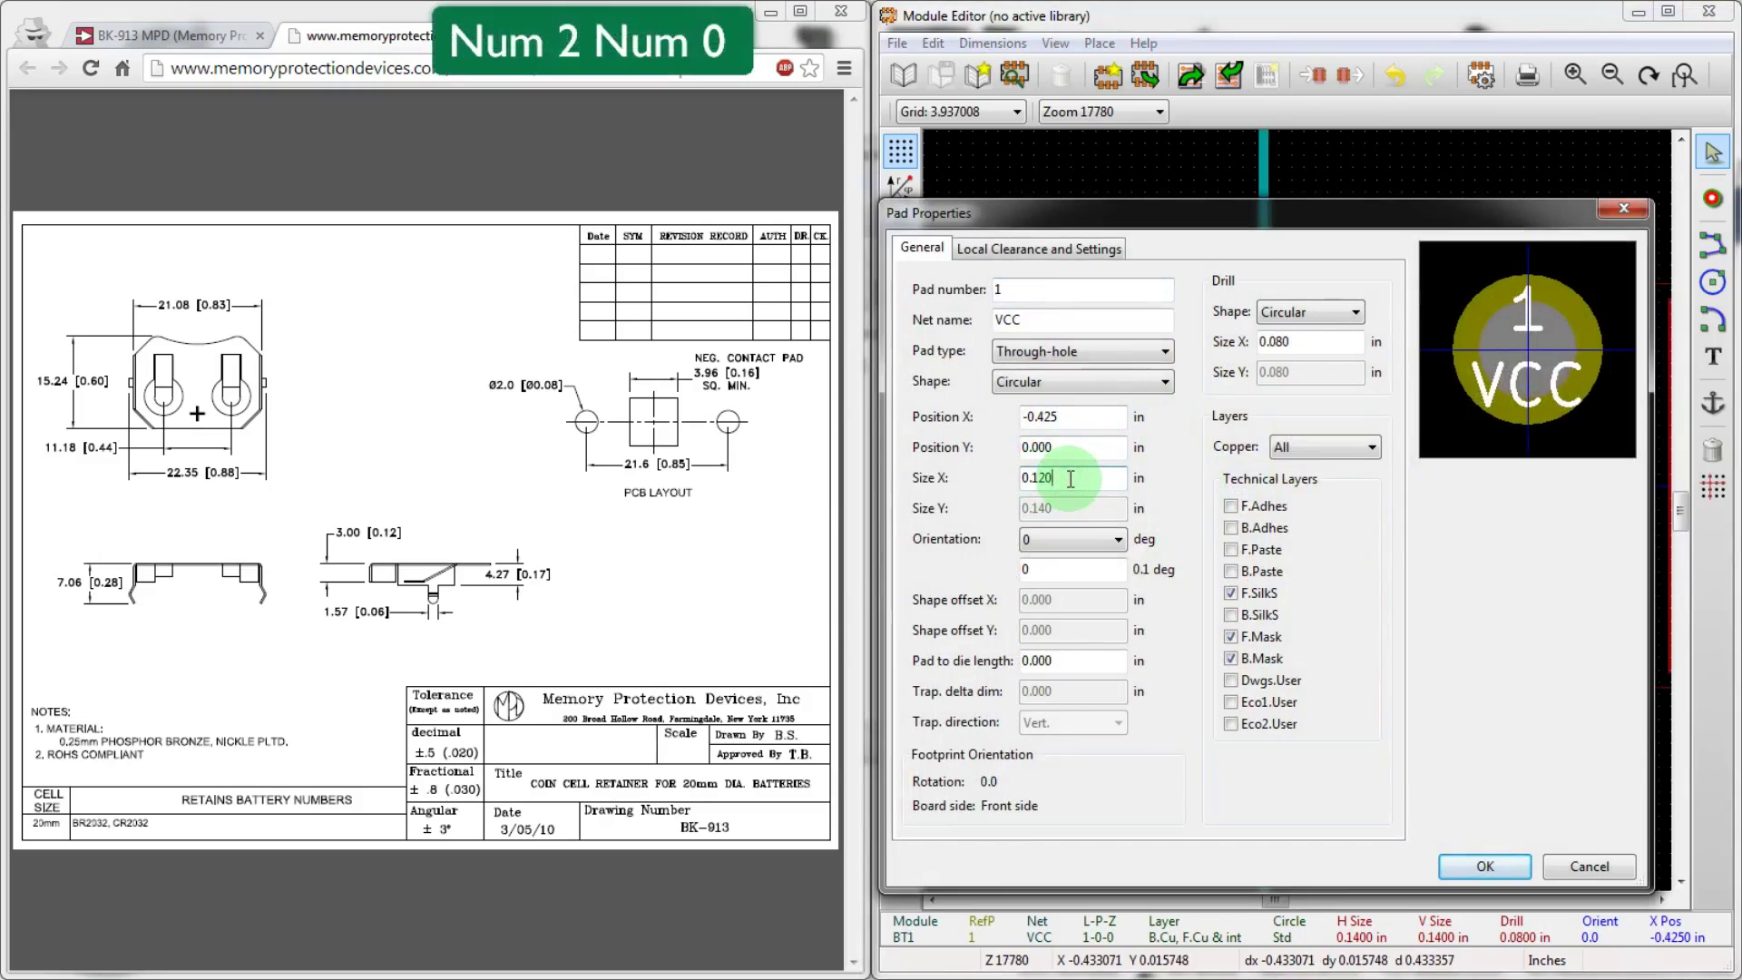
key("KP_Enter")
- Change the right VCC pad to a circular through-hole pad with its X position at 0.425 in
scroll(1308, 497, "down", 3)
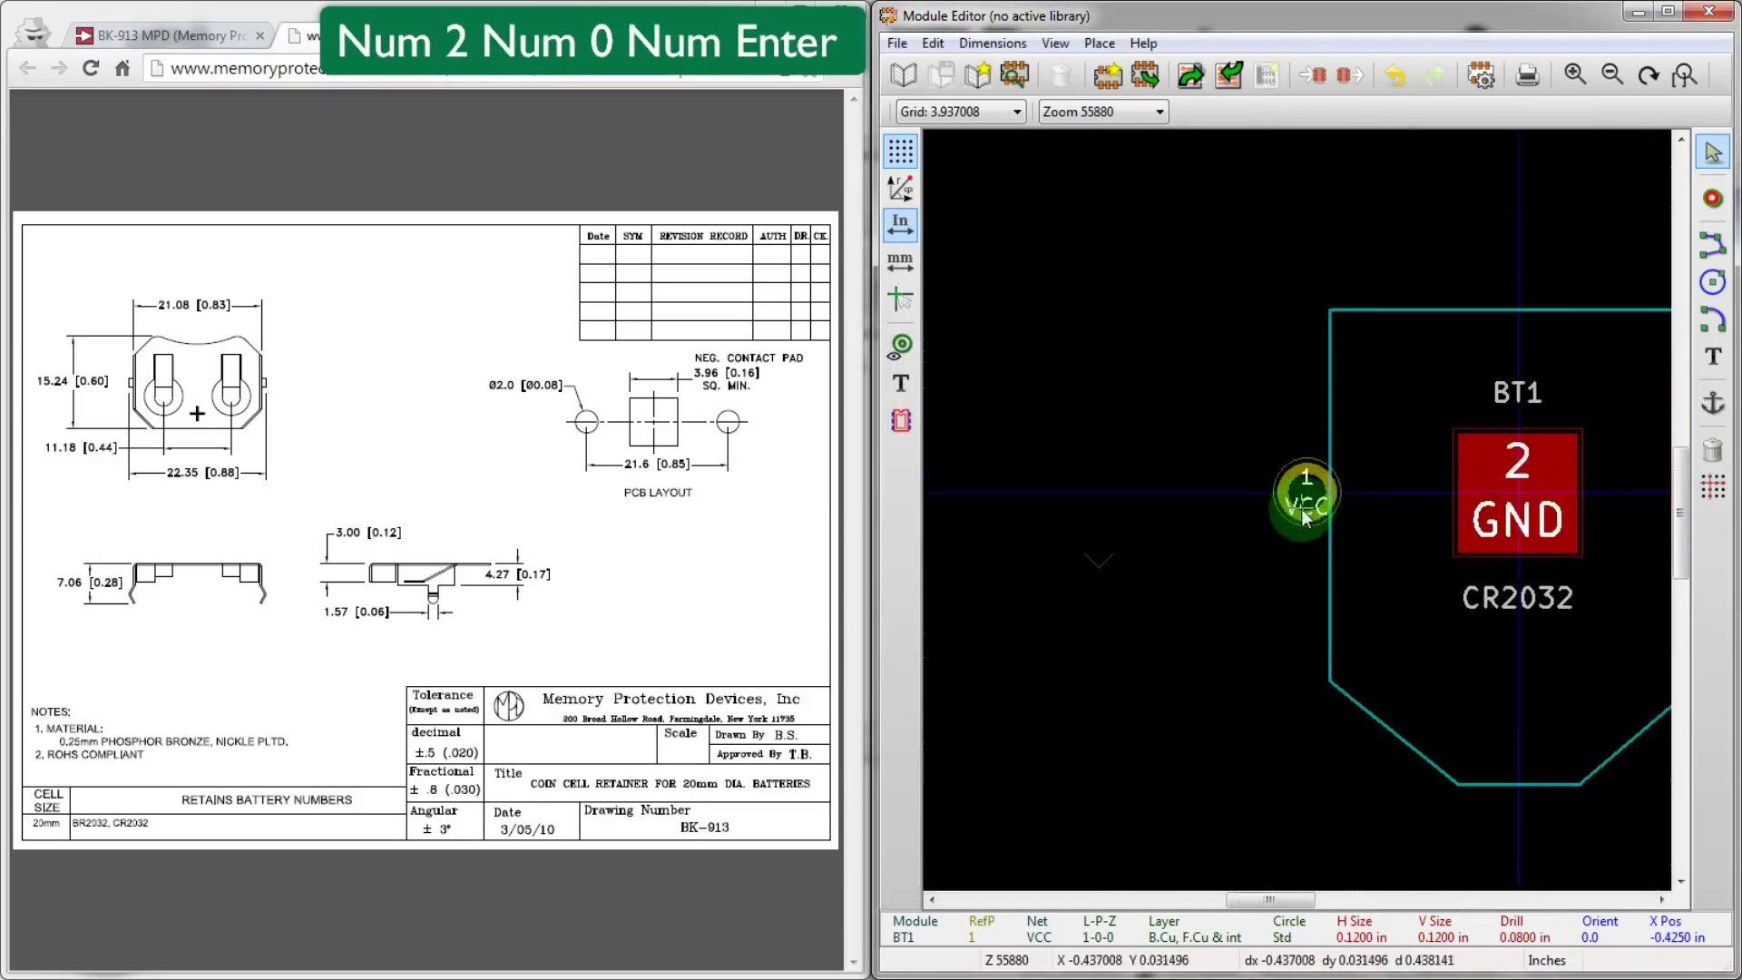
scroll(1303, 505, "down", 1)
scroll(1295, 505, "up", 2)
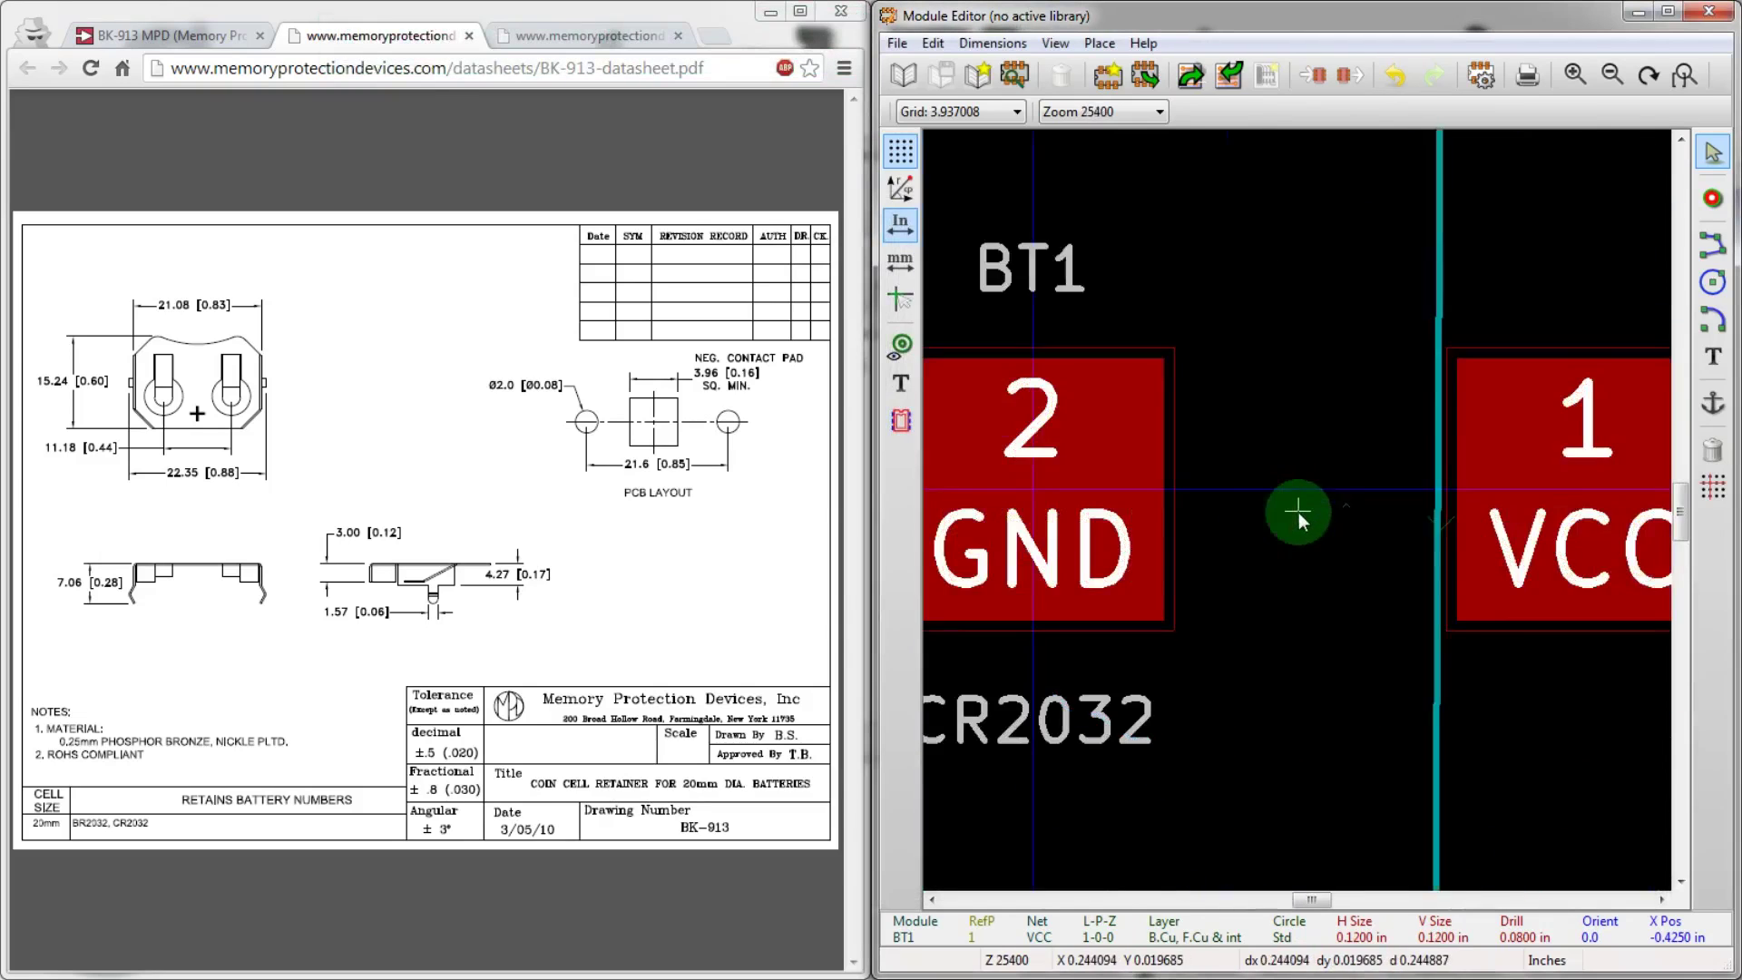
scroll(1493, 519, "down", 1)
scroll(1306, 512, "up", 1)
key("e")
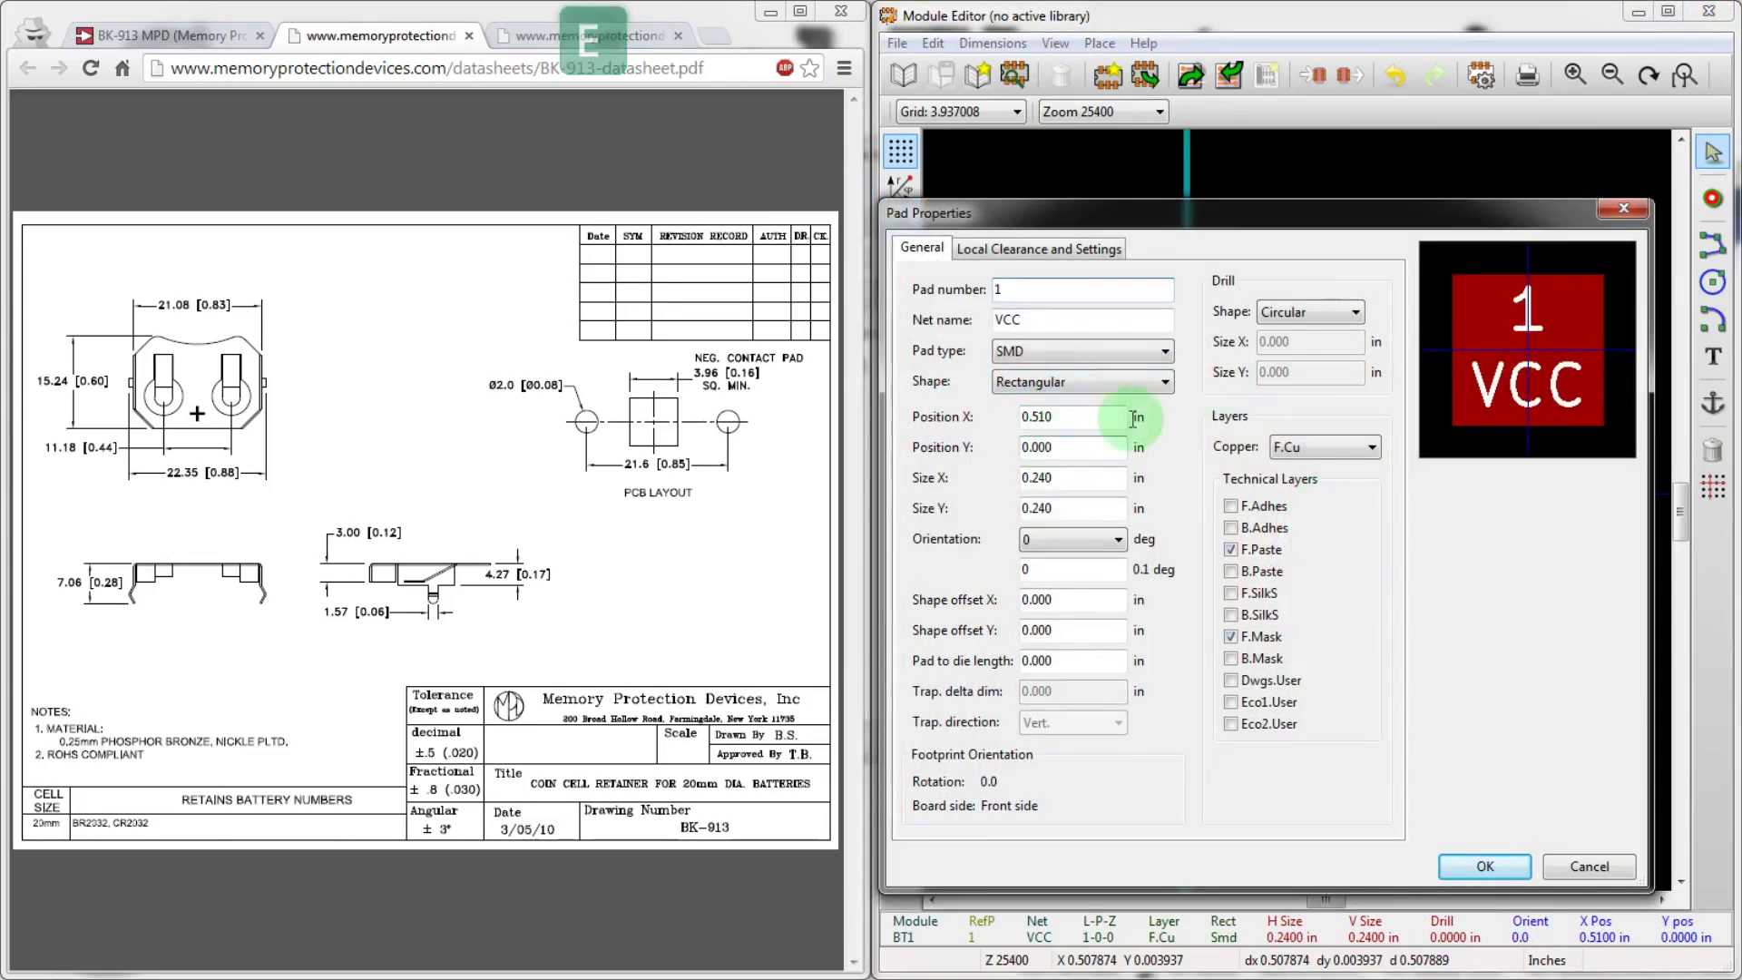
left_click(1064, 351)
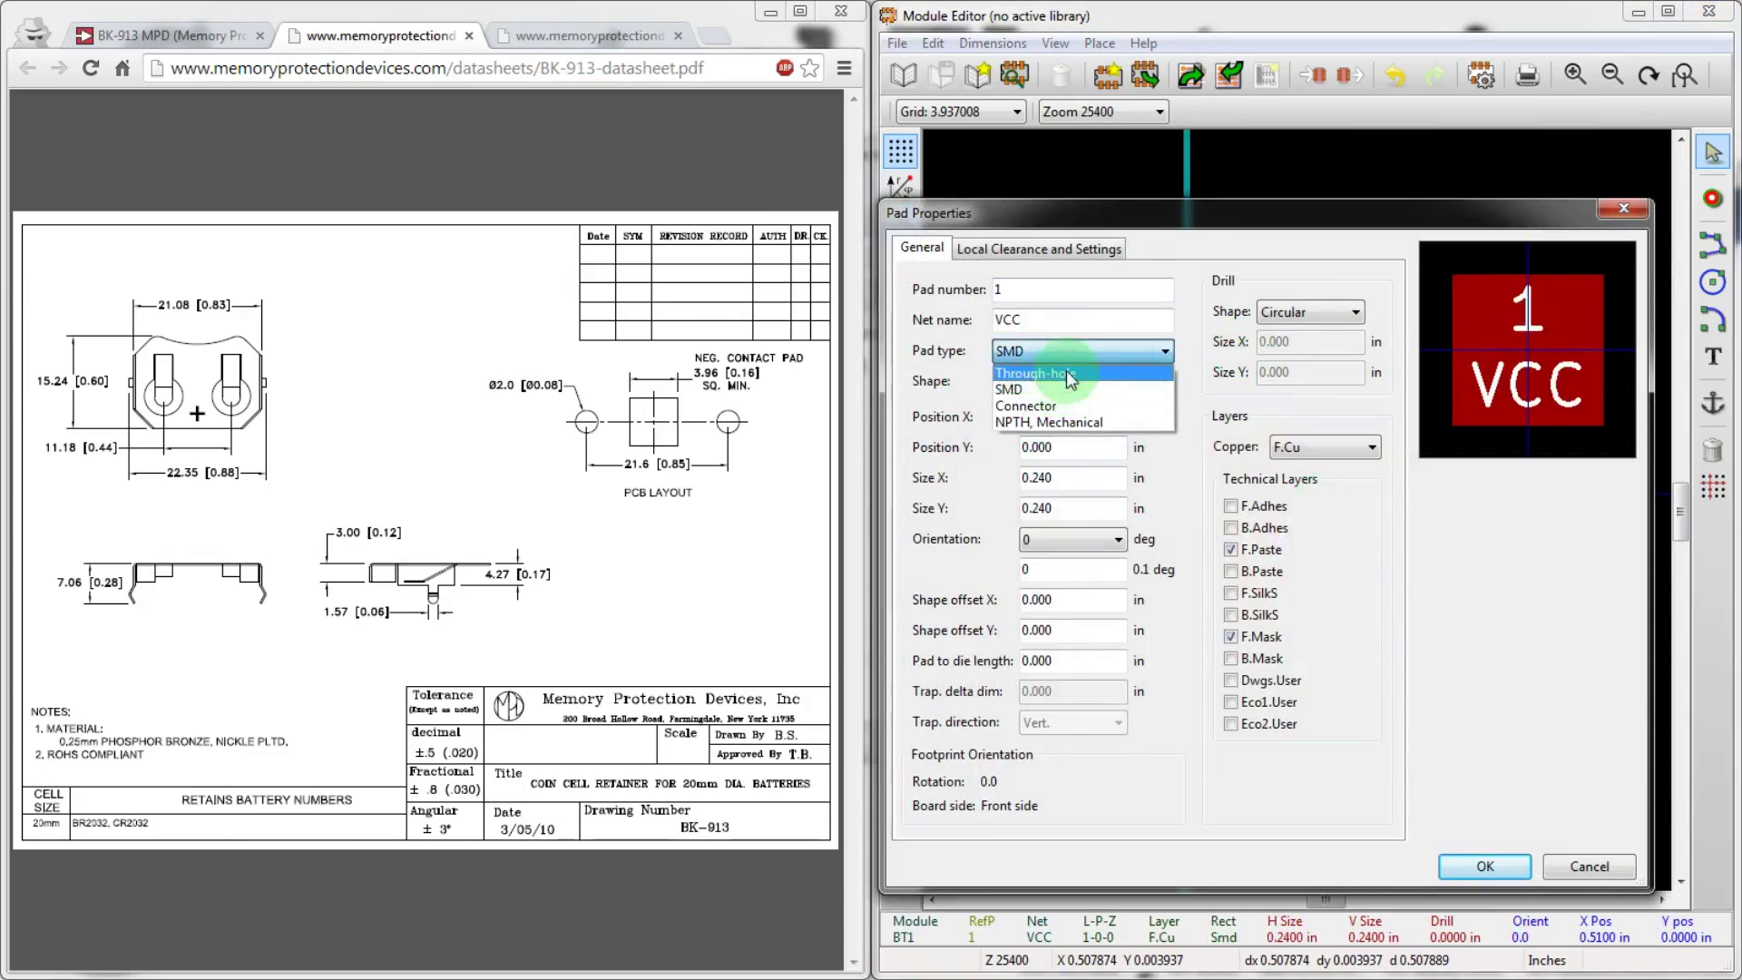
left_click(1084, 380)
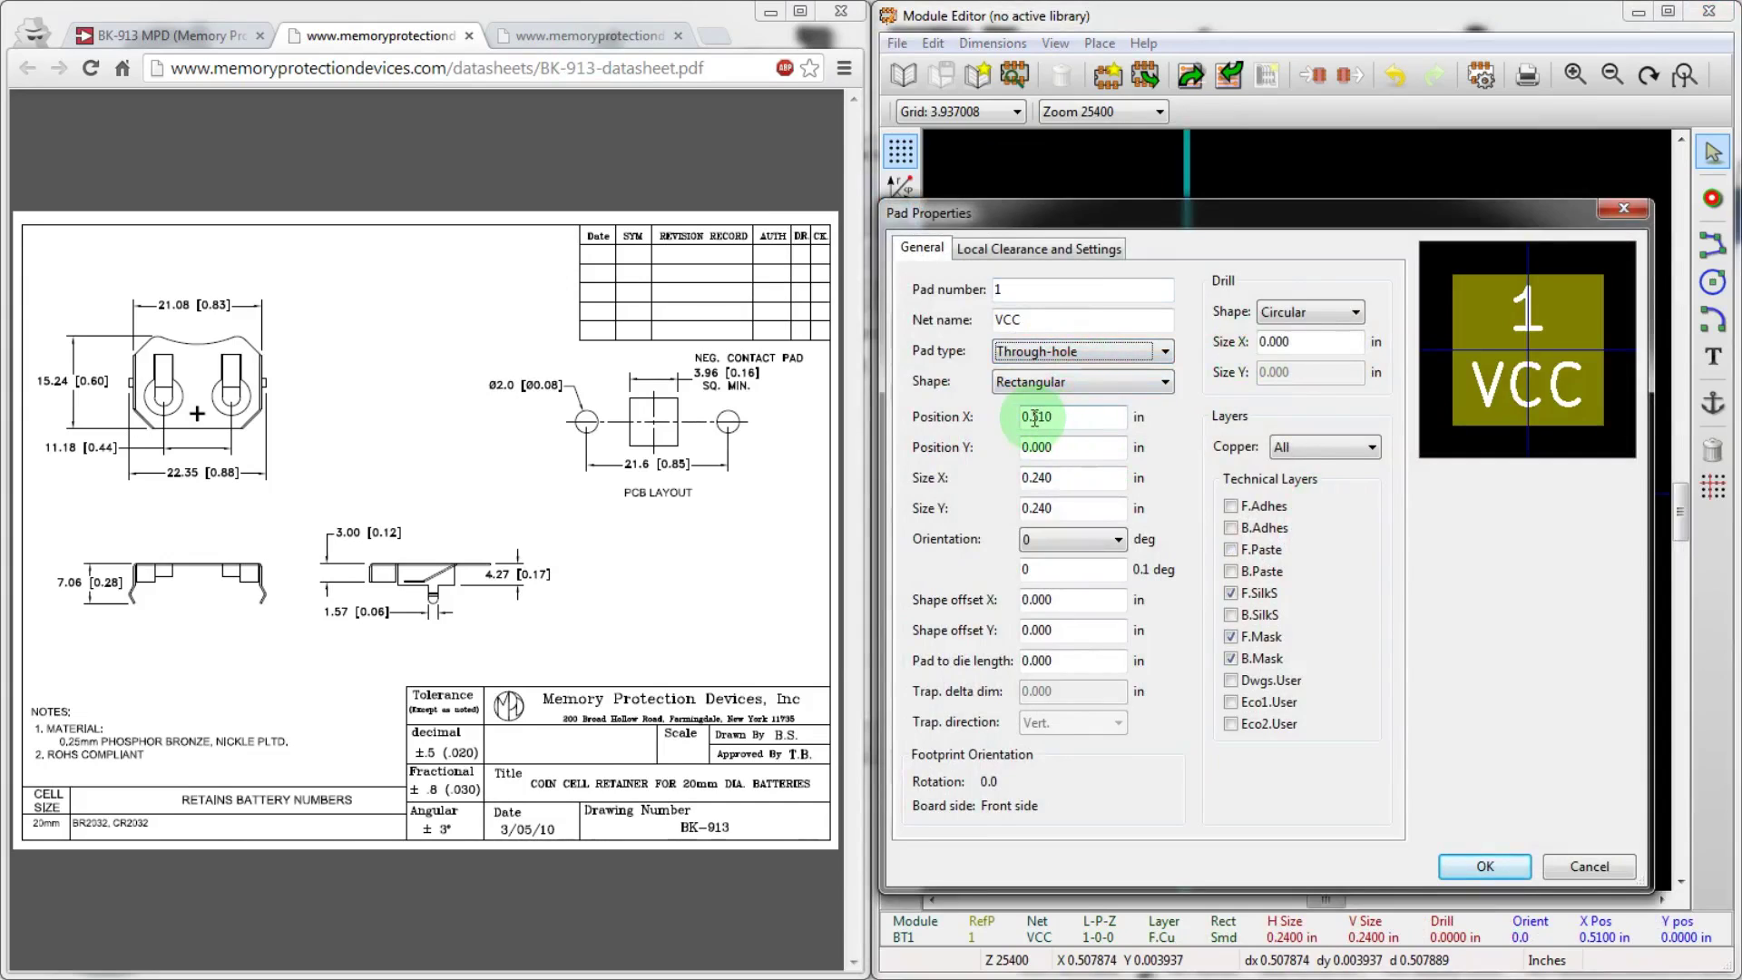
type("425")
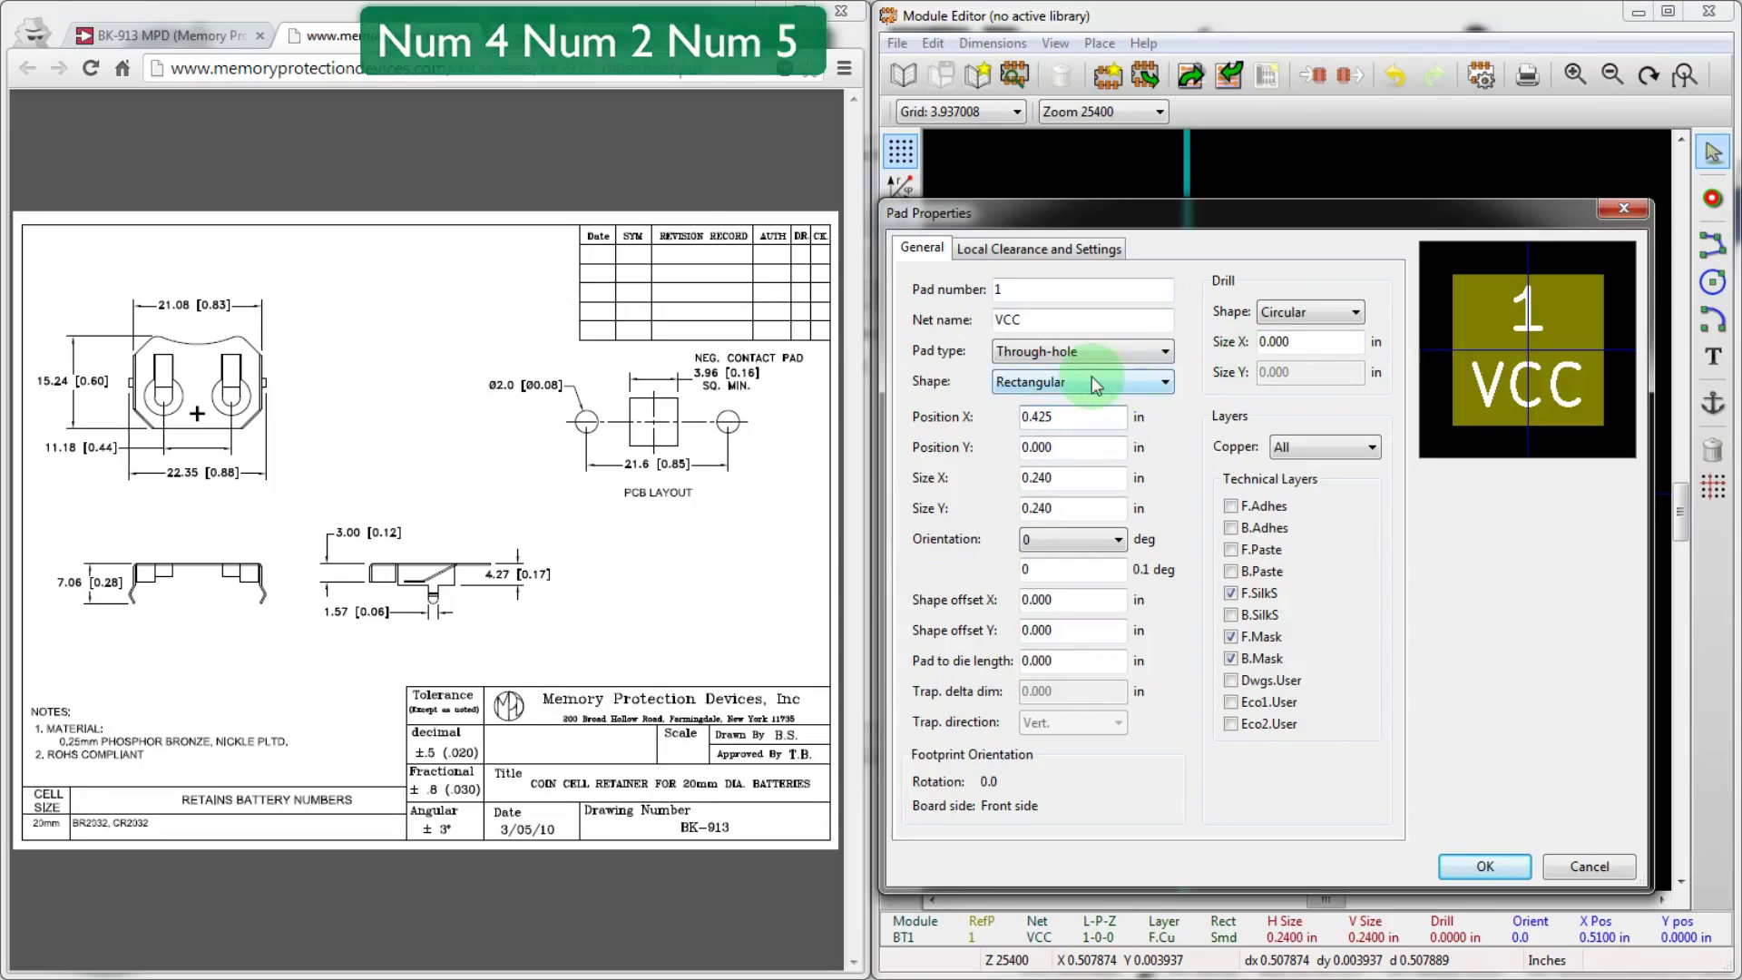
left_click(1093, 381)
left_click(1063, 403)
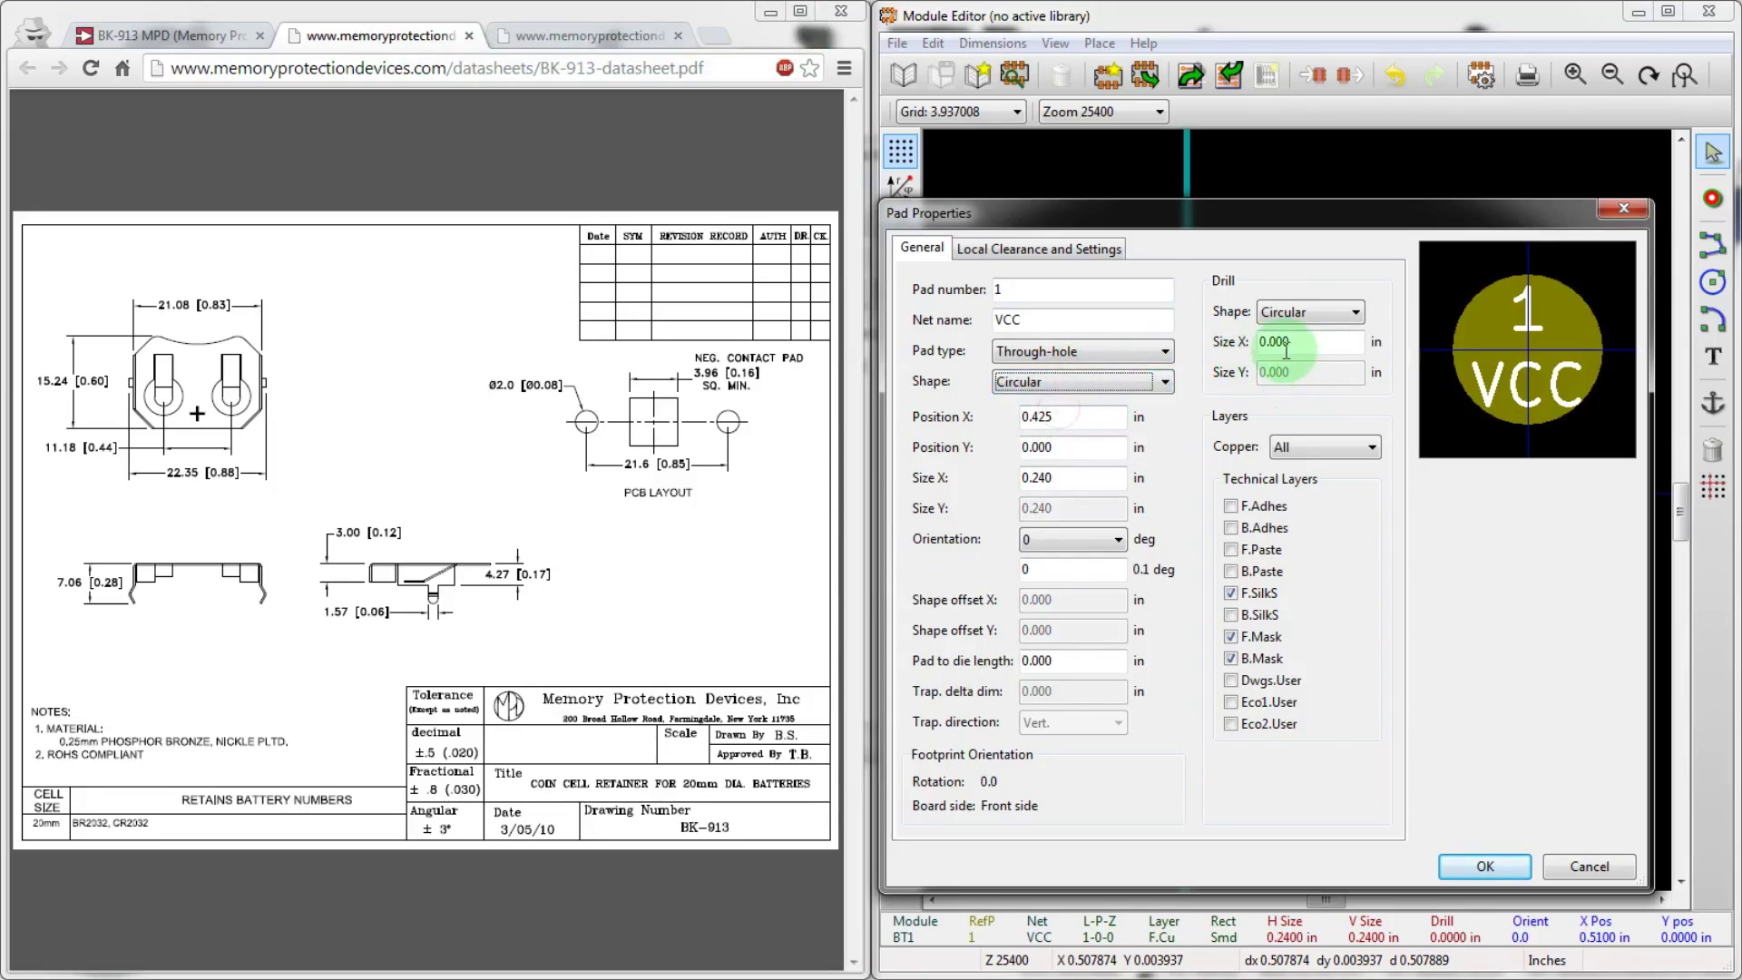
- Set the right VCC pad's drill size to 0.08 in and its pad size to 0.120 in
left_click_drag(1278, 345, 1337, 311)
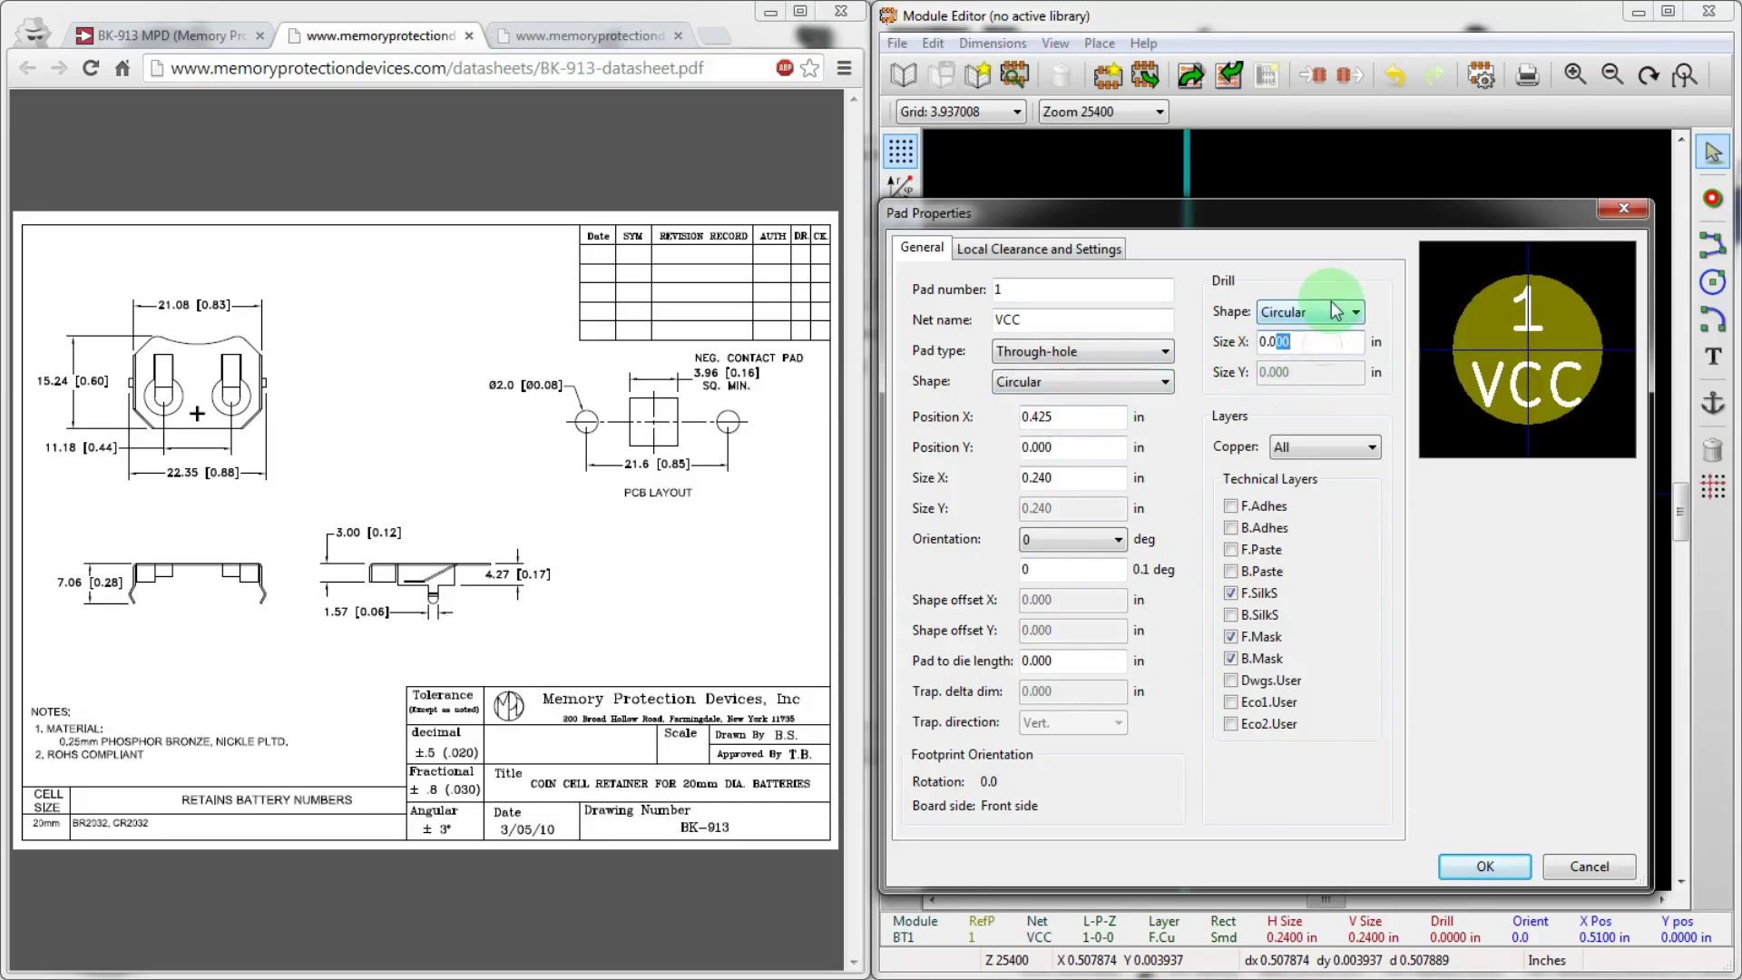
type("8")
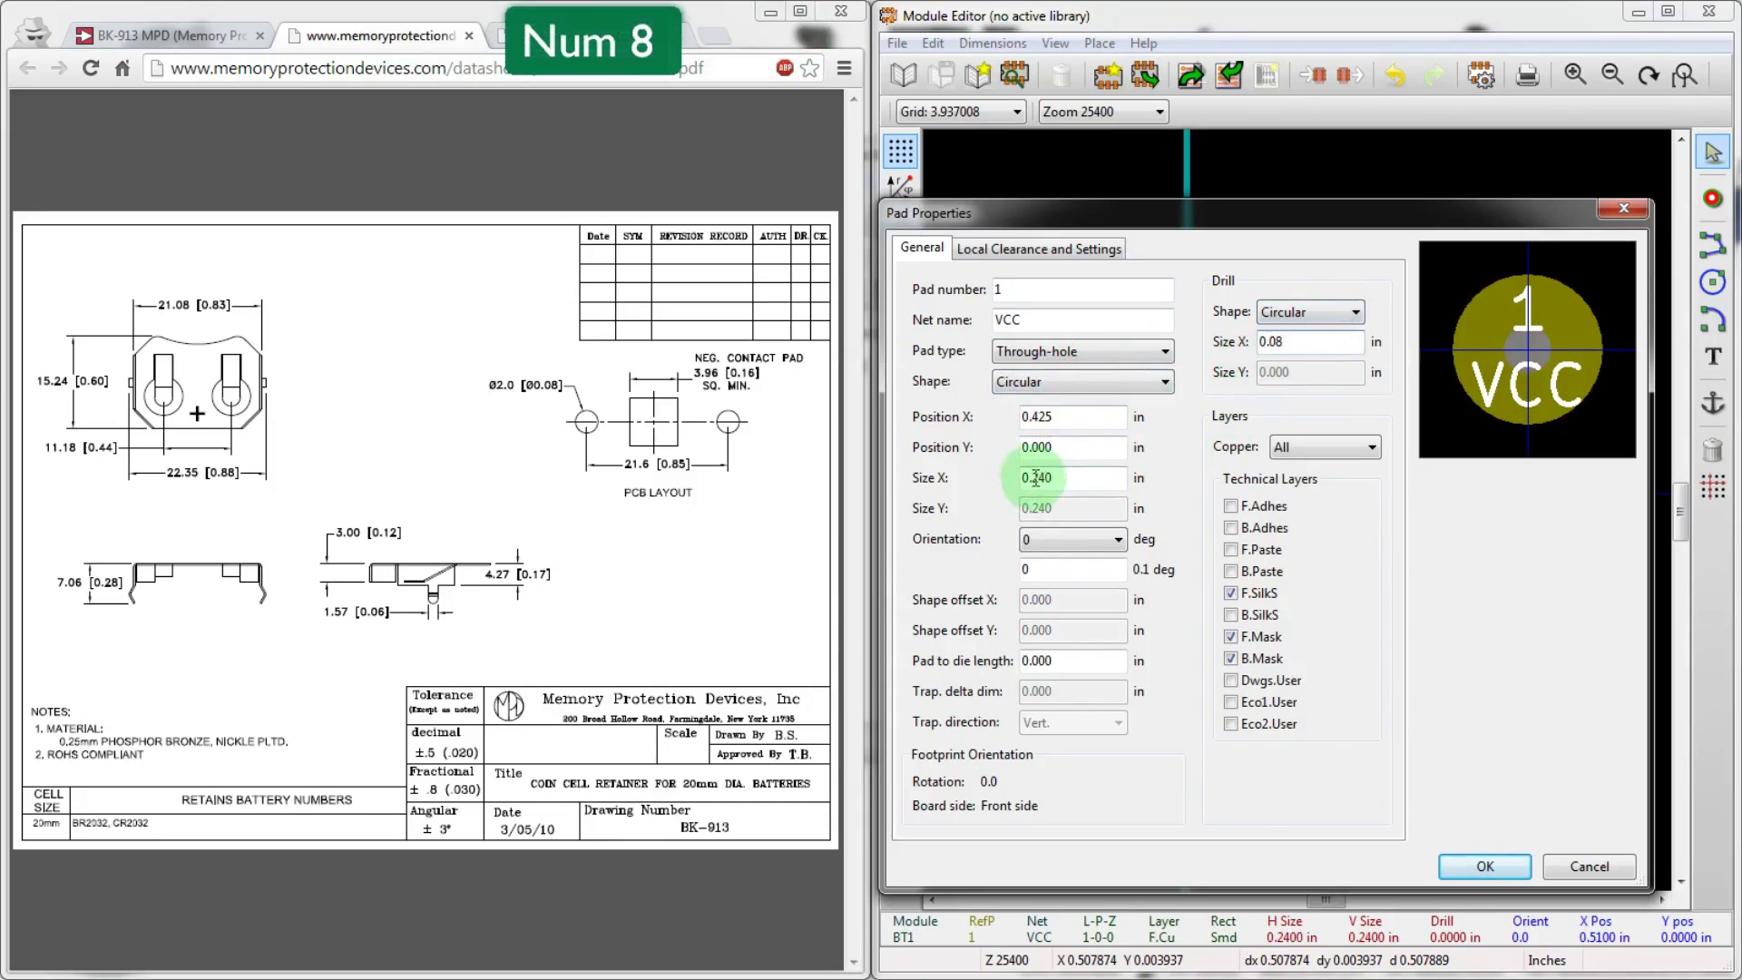
left_click_drag(1035, 478, 1090, 477)
key("Right")
key("BackSpace")
key("BackSpace")
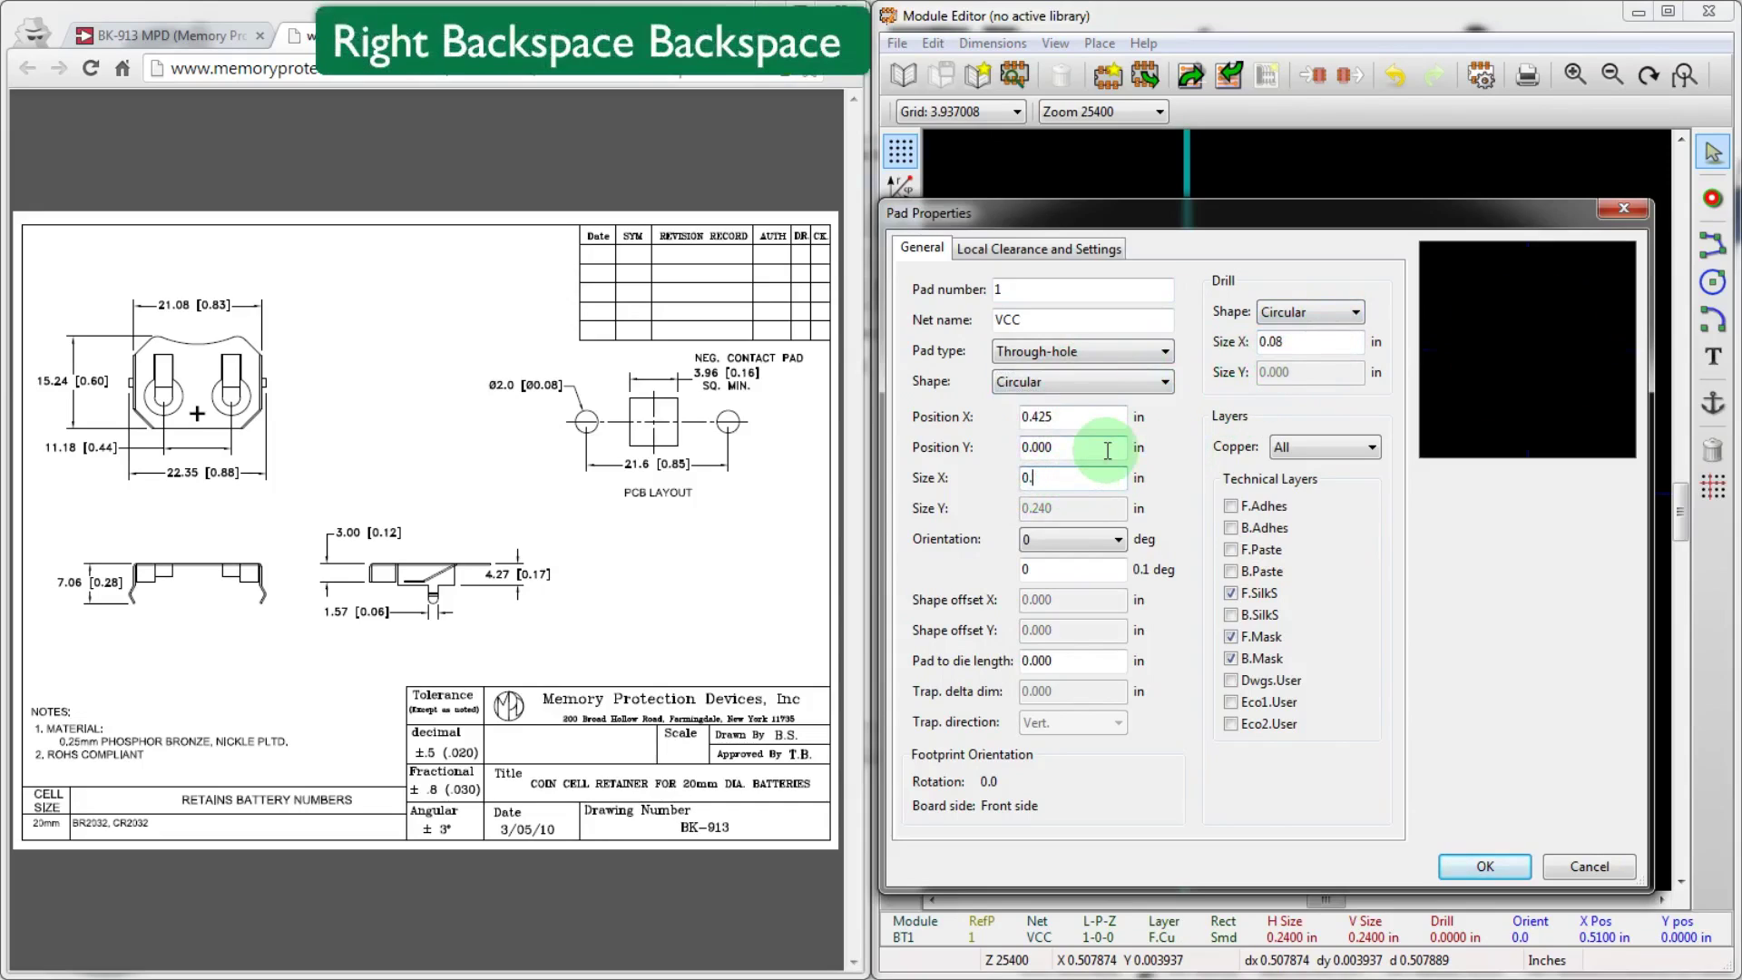
type("120")
key("Return")
- Check the negative contact pad's size in the datasheet's PCB layout and set the GND pad's X and Y size to 0.16 in
scroll(1335, 492, "down", 2)
scroll(1080, 510, "up", 1)
scroll(1358, 495, "up", 1)
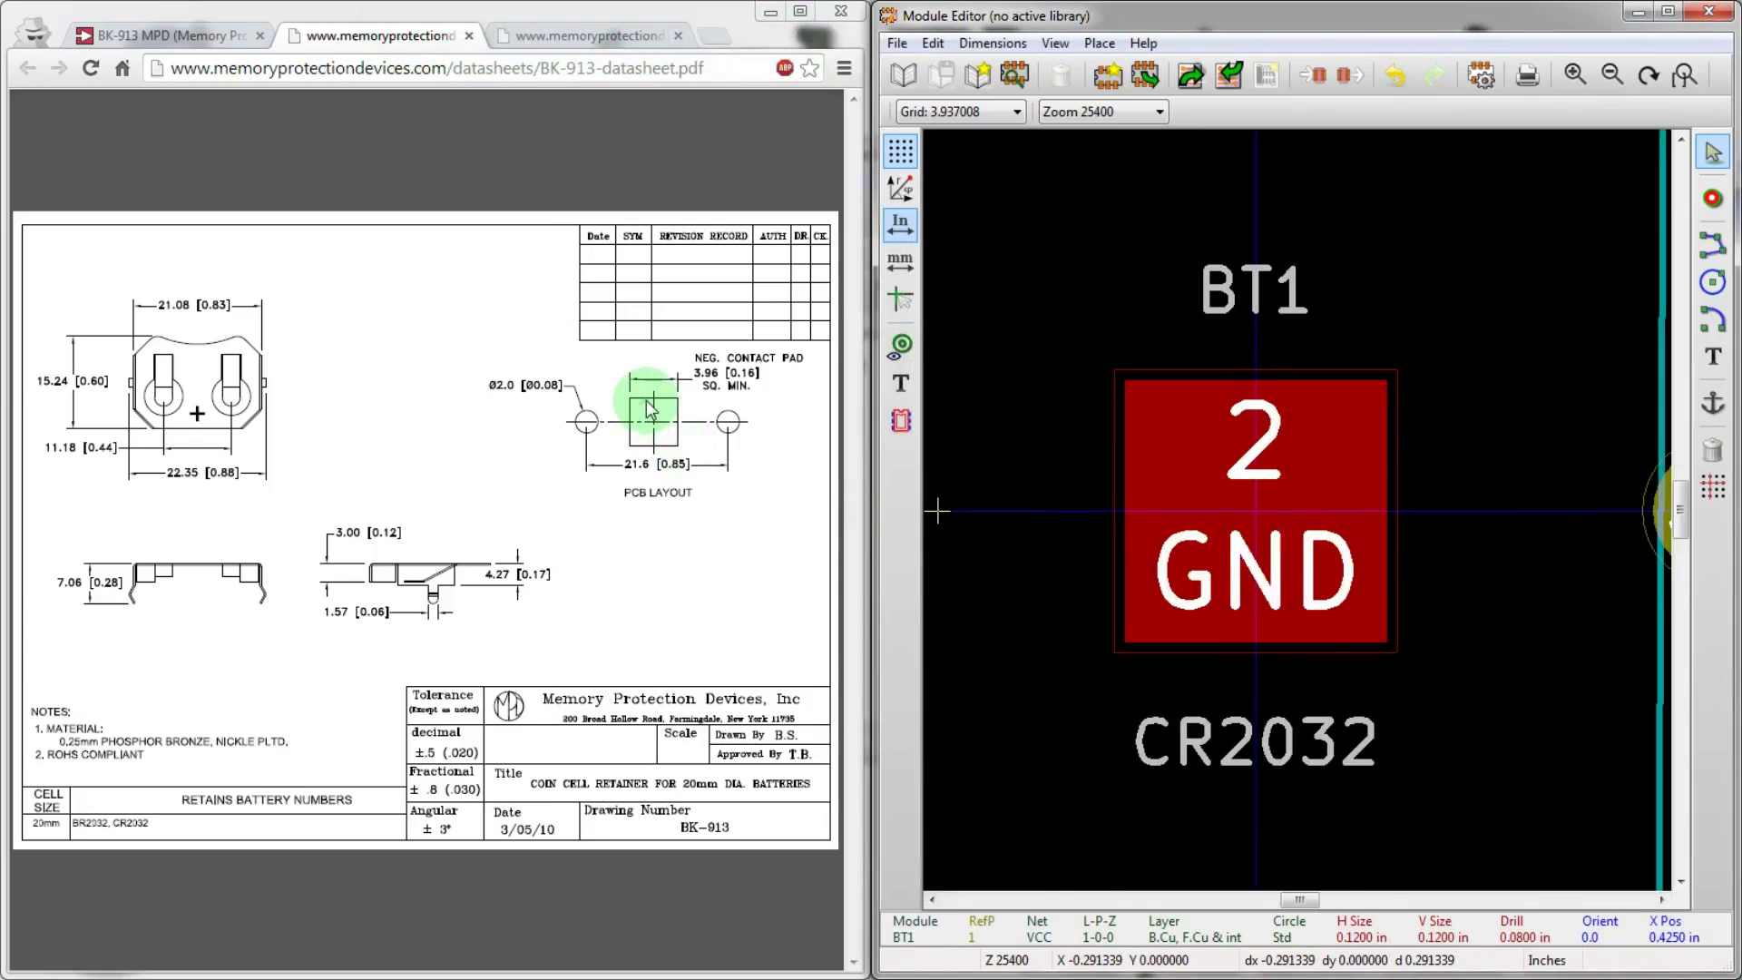
scroll(650, 410, "up", 3, "ctrl")
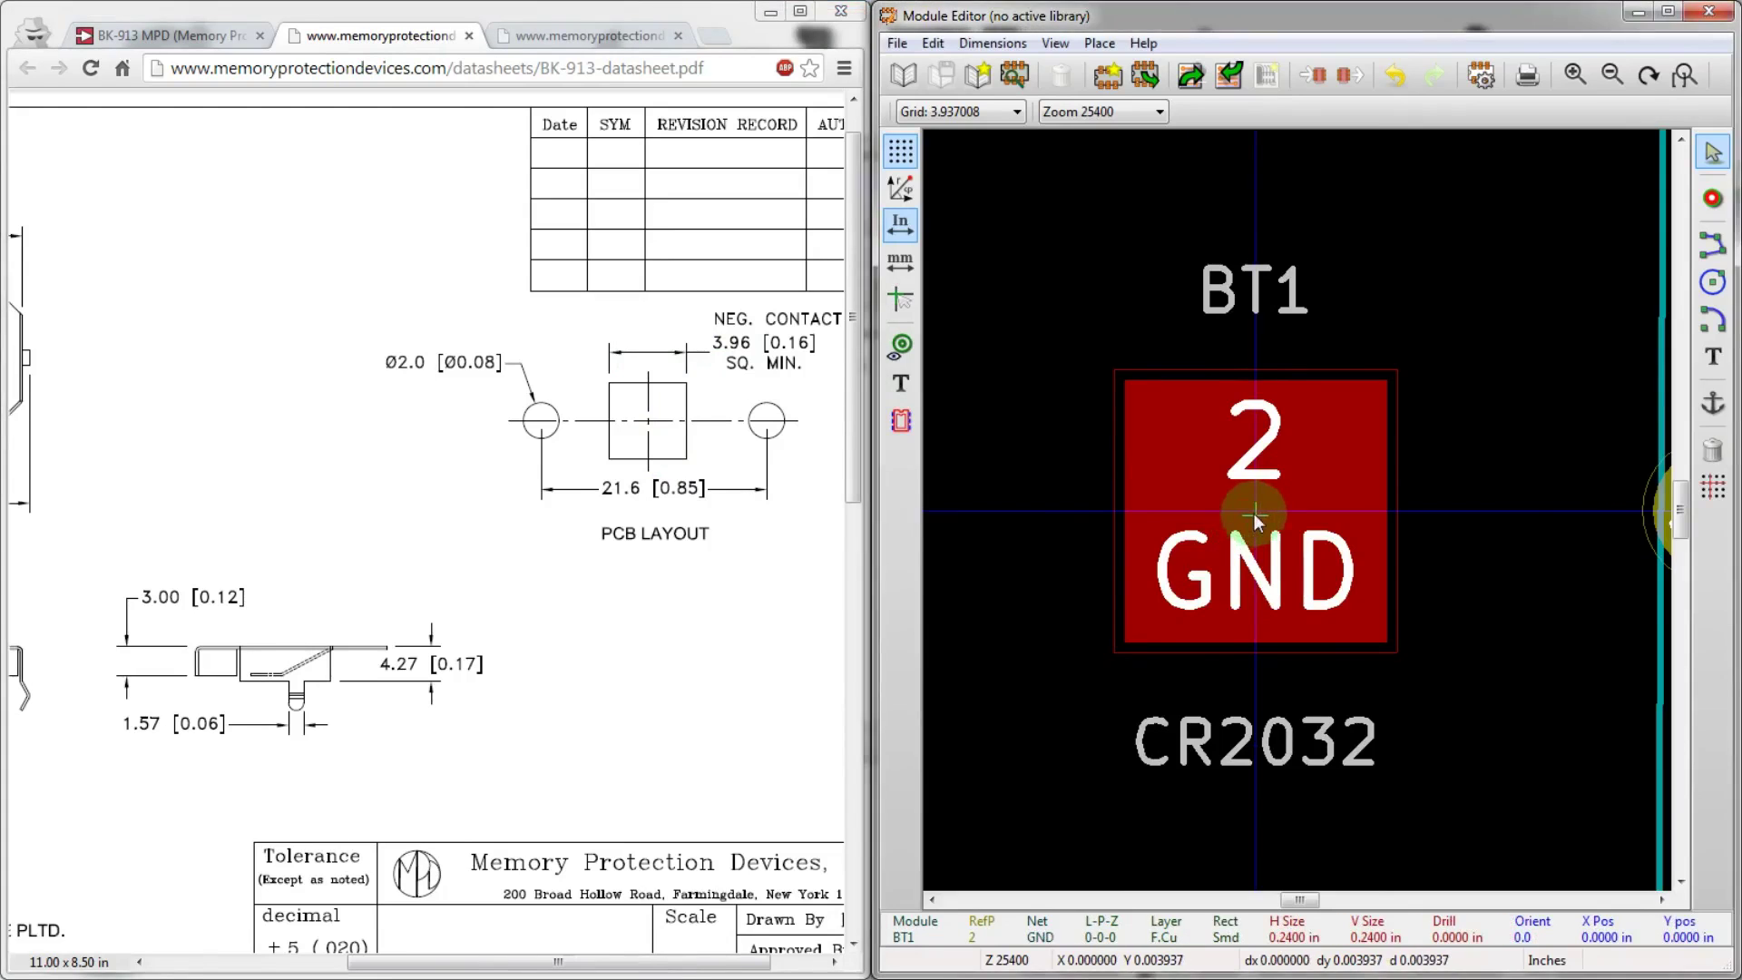
key("e")
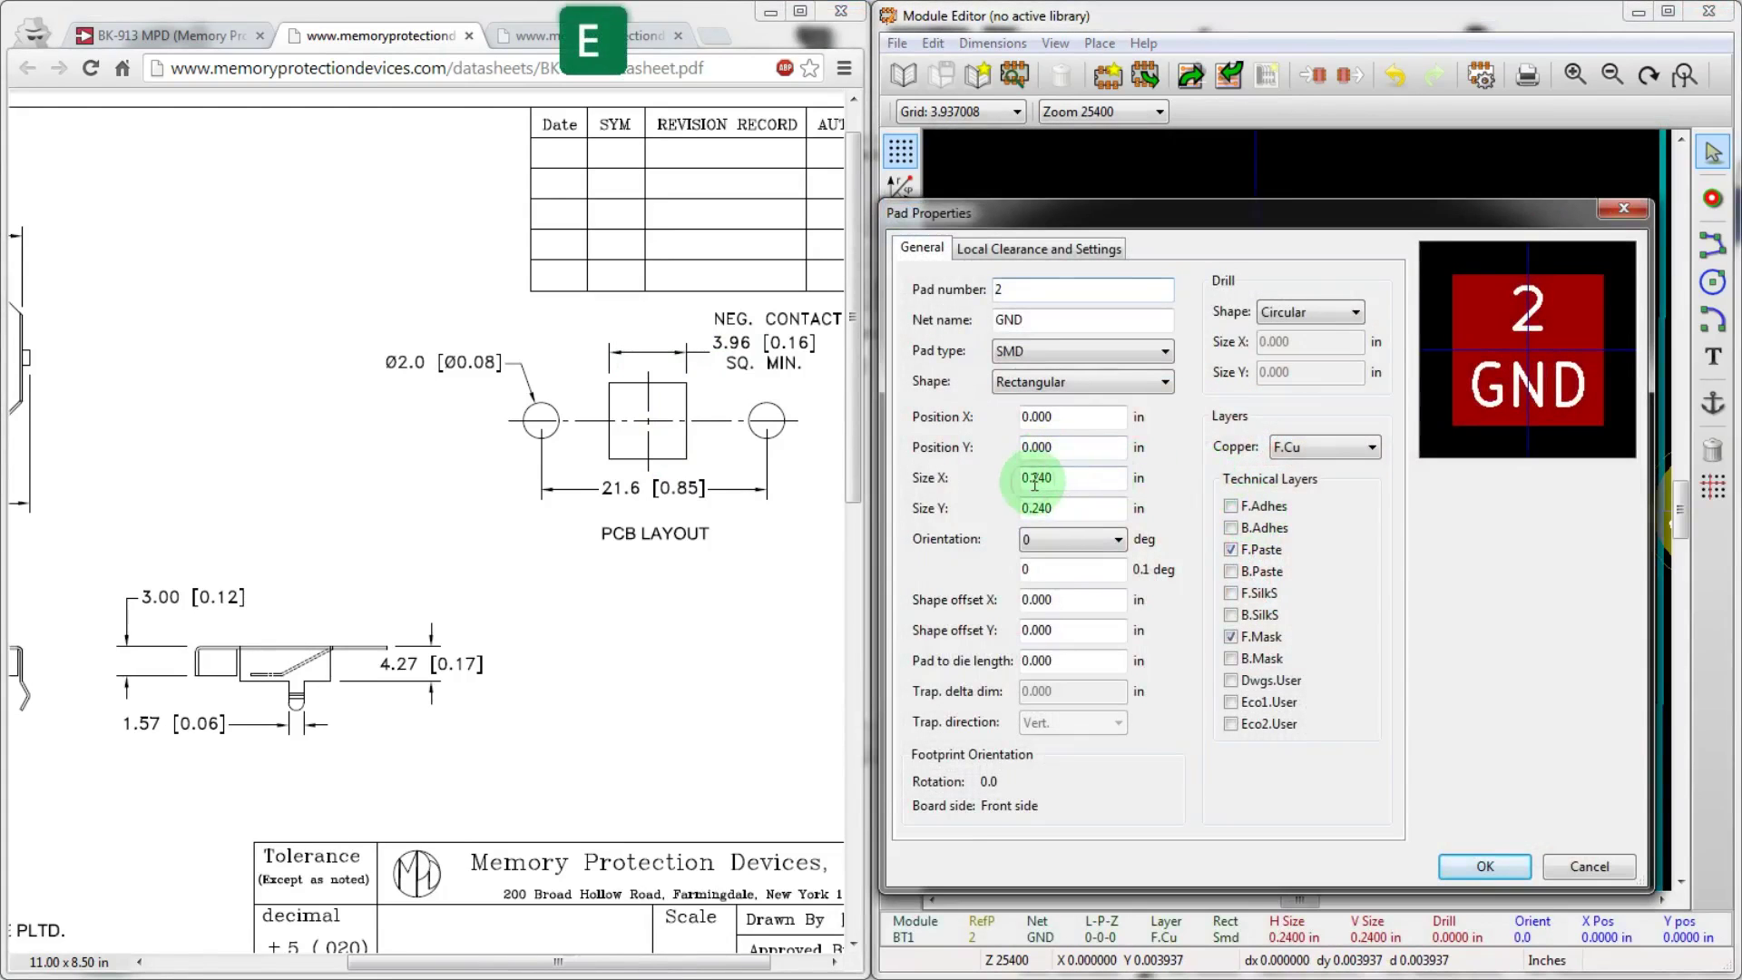
double_click(1035, 478)
type("16")
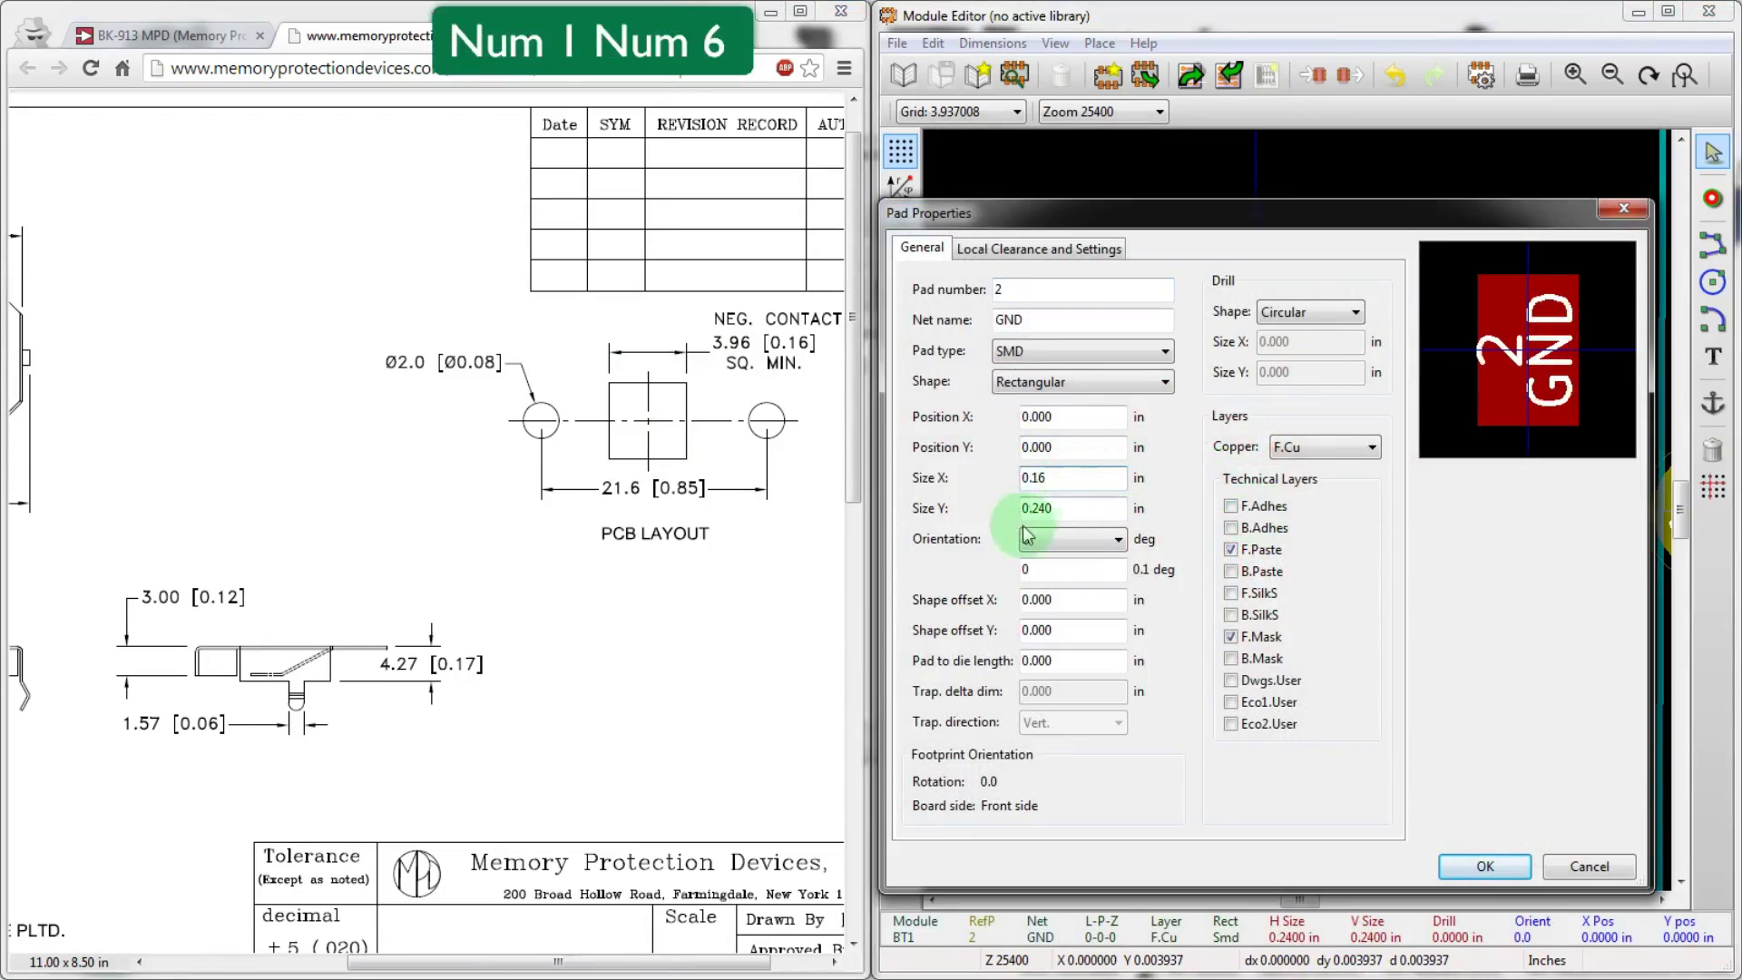
double_click(1035, 508)
type("16")
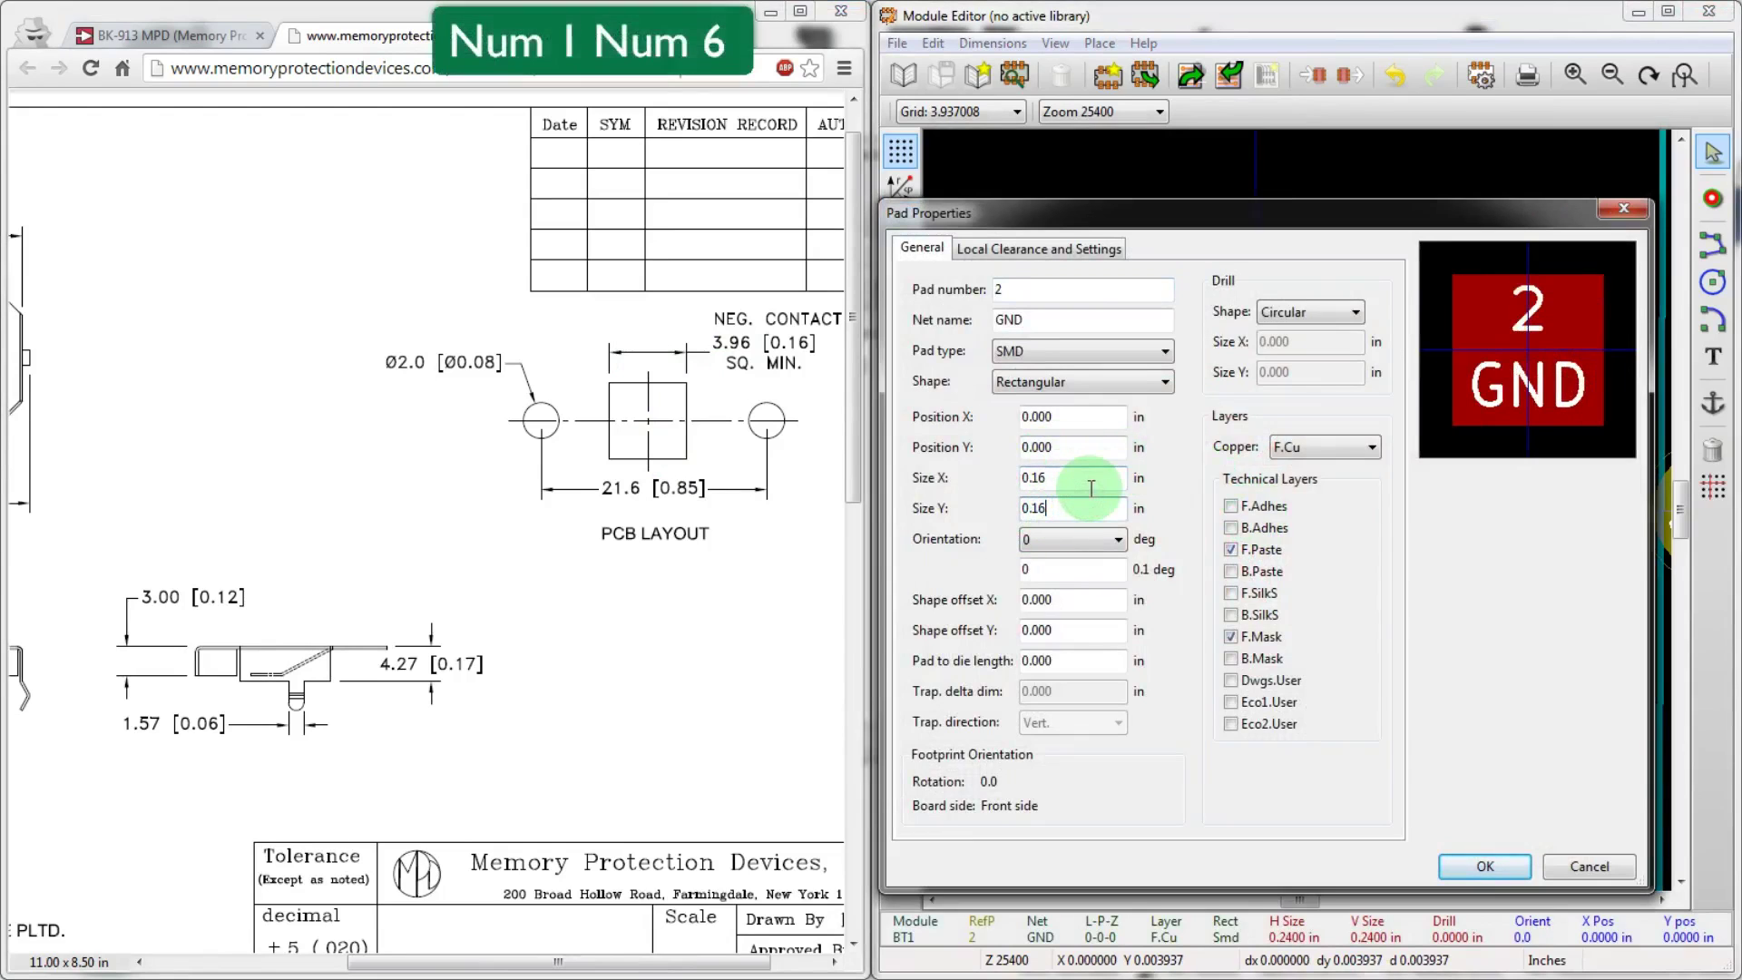
key("KP_Enter")
left_click(1104, 514)
- Examine how the reworked VCC and GND pads sit relative to the battery footprint's silkscreen outline
scroll(1104, 515, "down", 3)
scroll(1360, 514, "up", 1)
scroll(1214, 525, "up", 1)
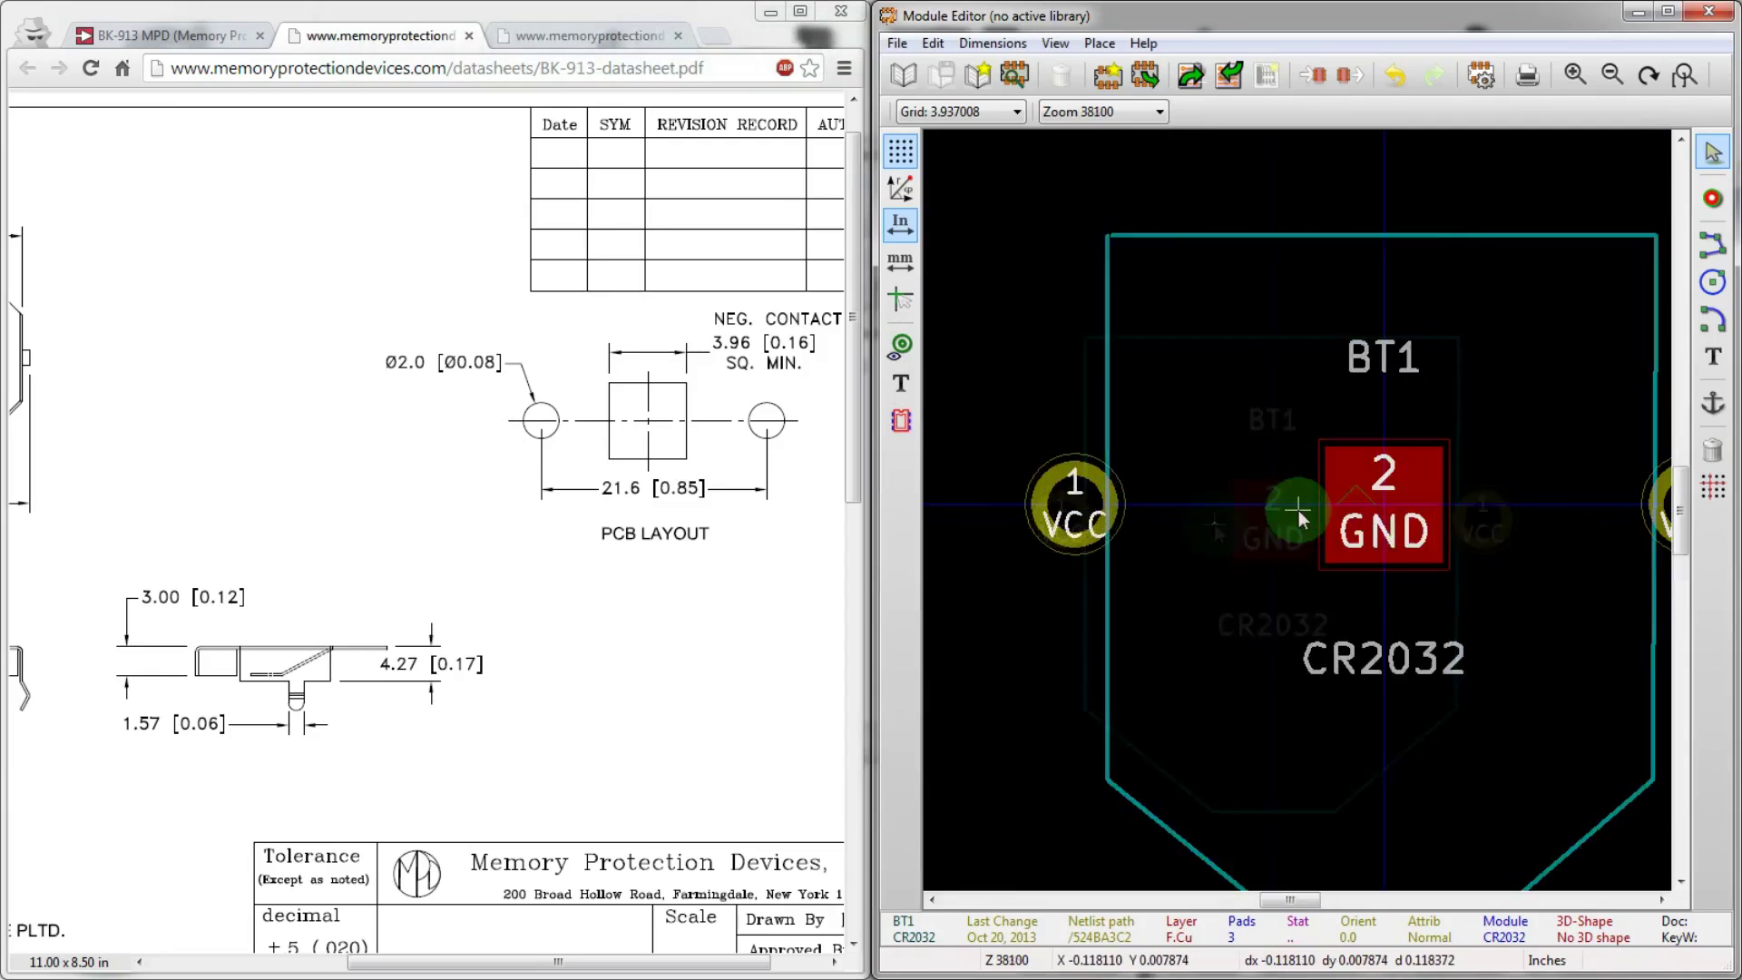
scroll(1297, 515, "down", 1)
scroll(1297, 515, "up", 1)
scroll(1297, 516, "down", 1)
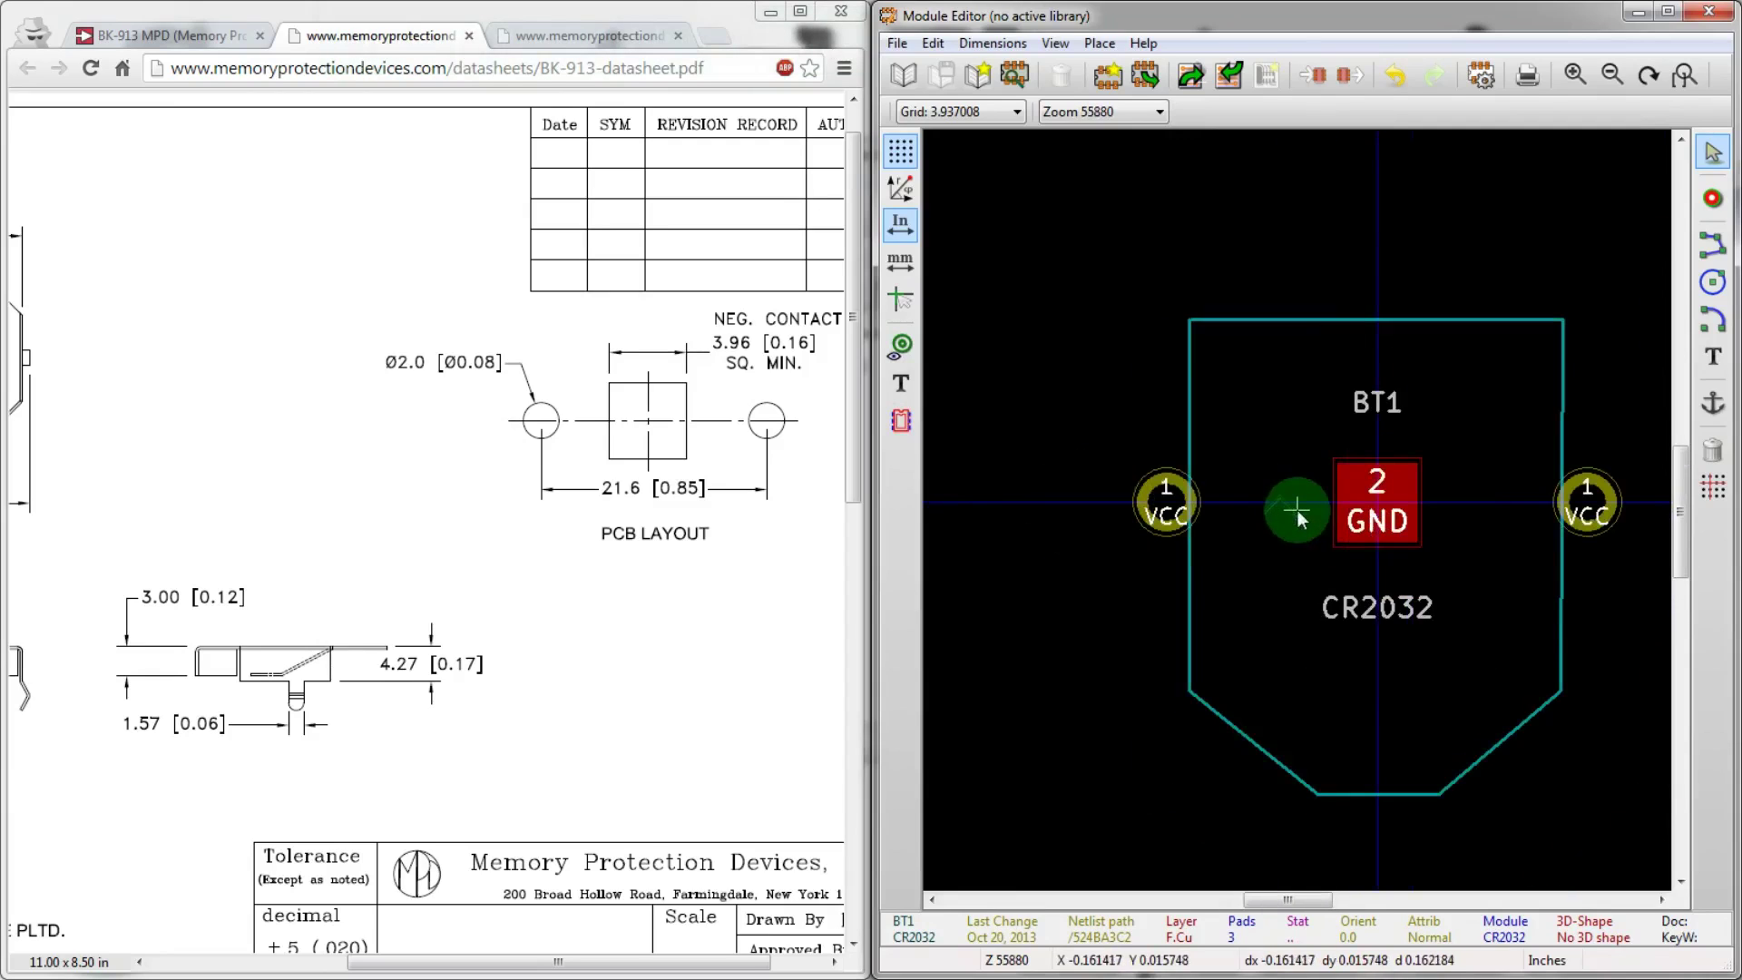
scroll(1285, 524, "up", 1)
scroll(1288, 508, "down", 1)
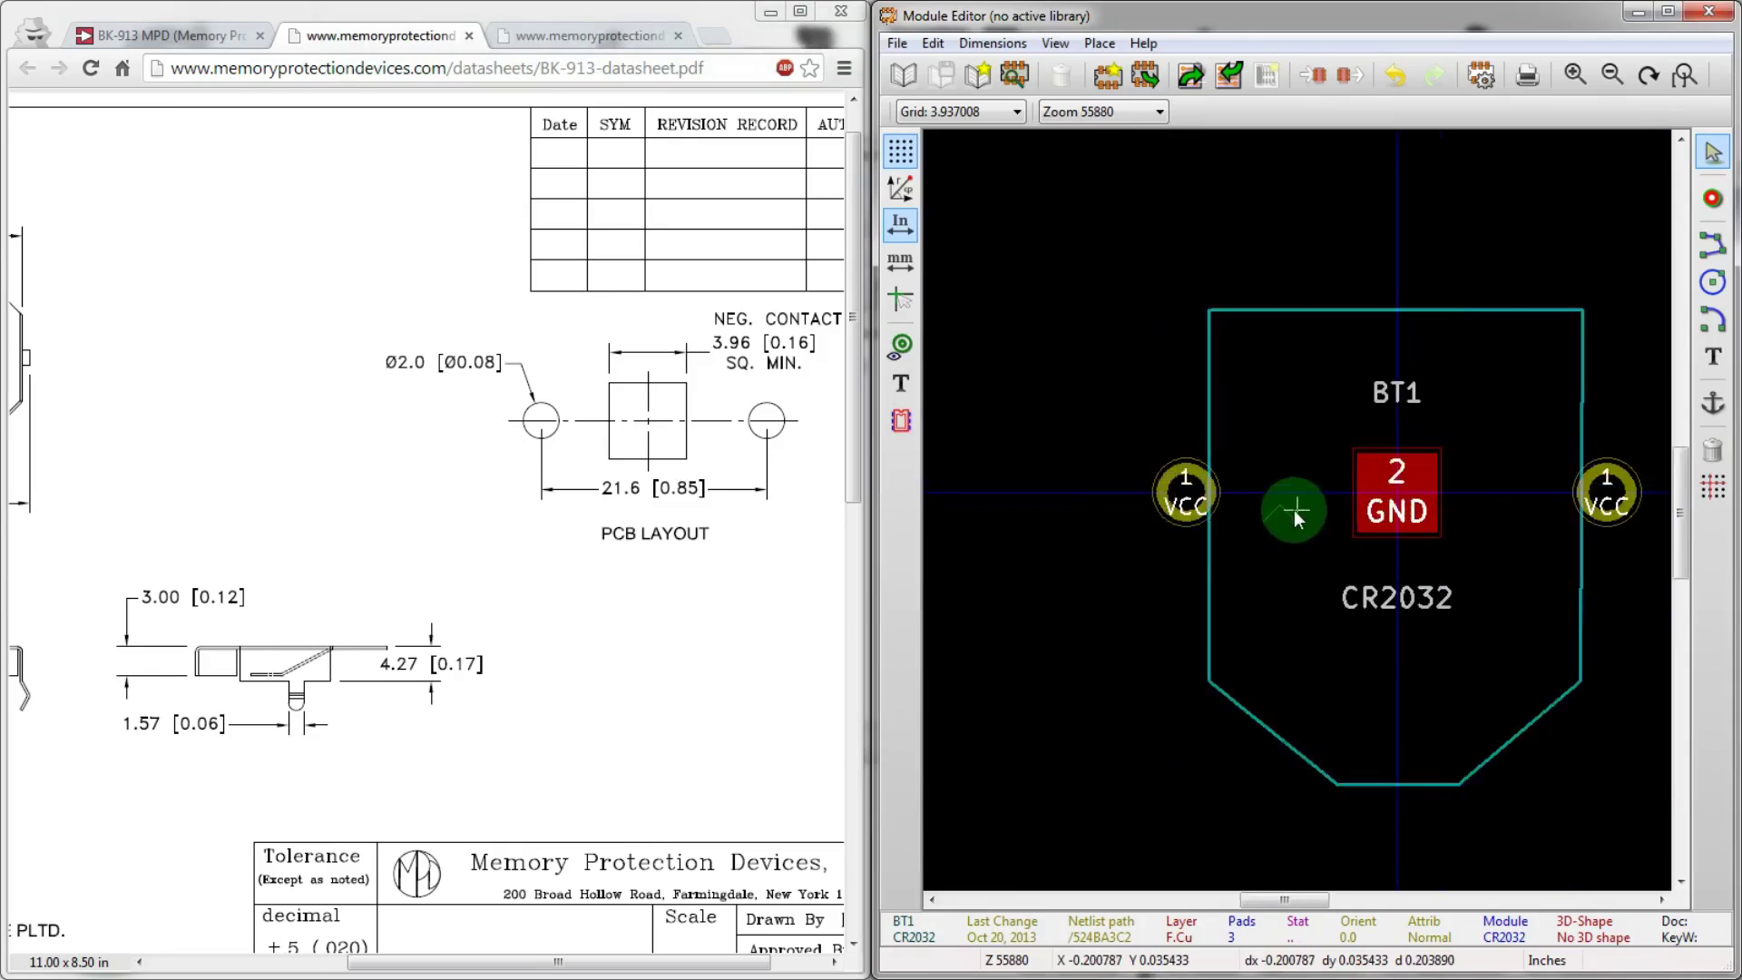
- Replace the left vertical silkscreen line with one clear of the VCC pad at about X -0.346 in, from the top line to the lower-left diagonal
scroll(1270, 508, "up", 1)
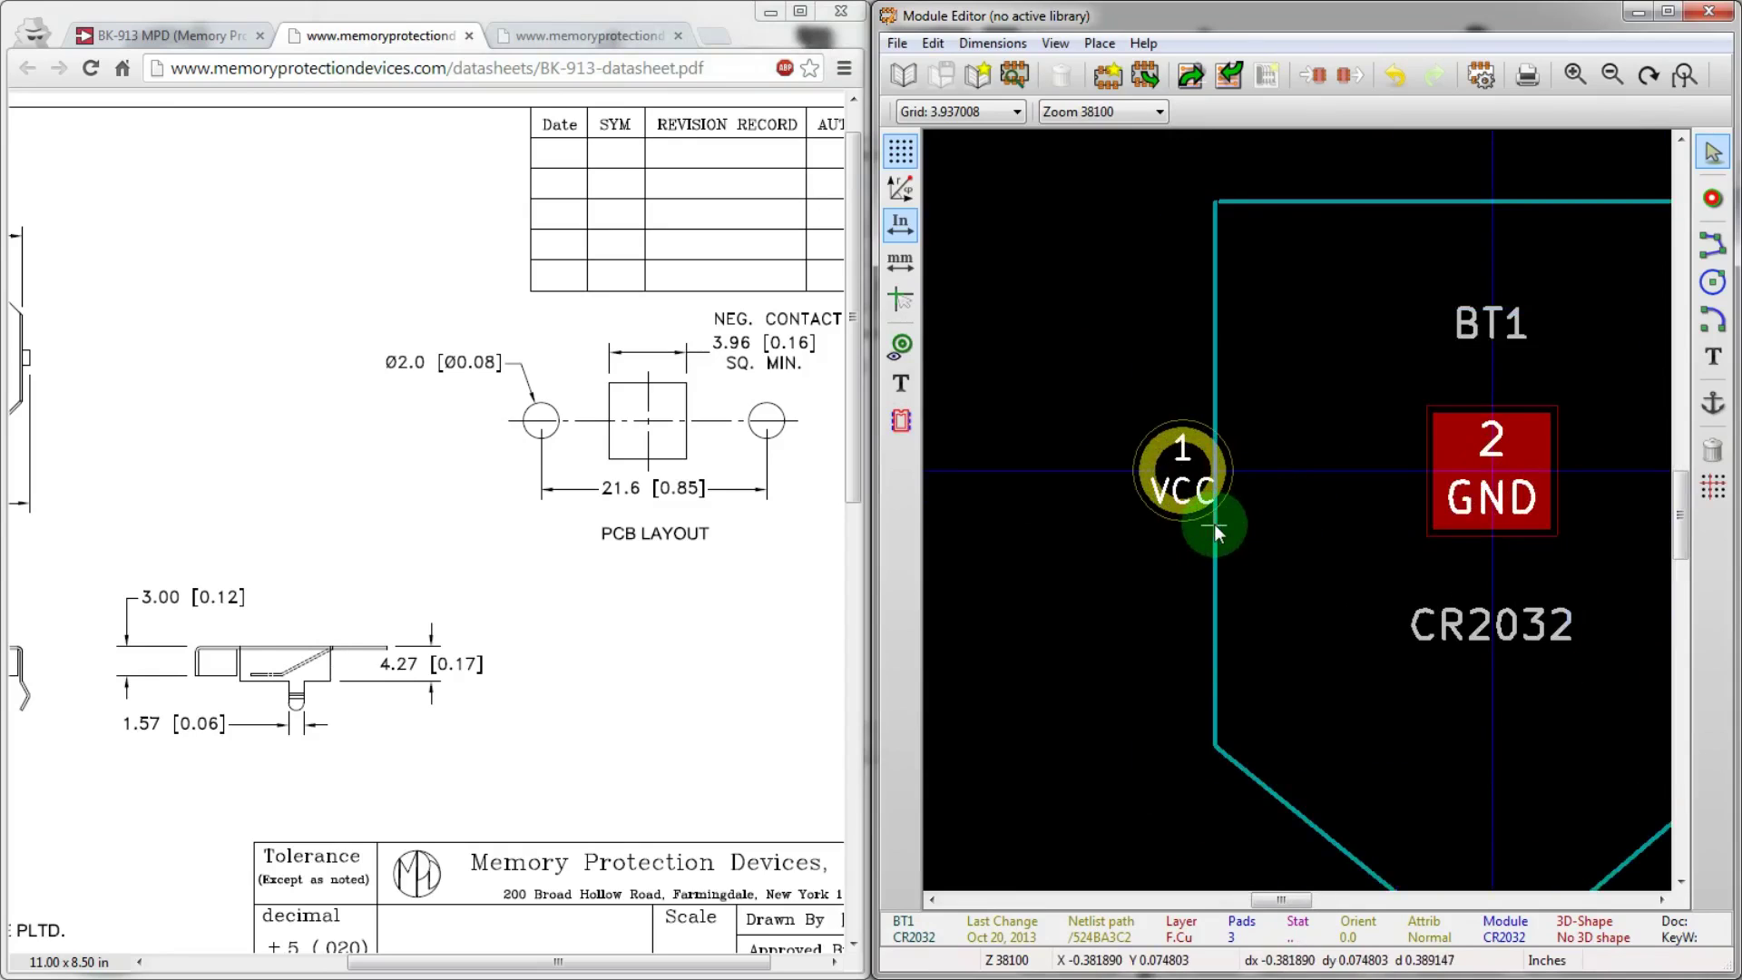
key("Escape")
key("g")
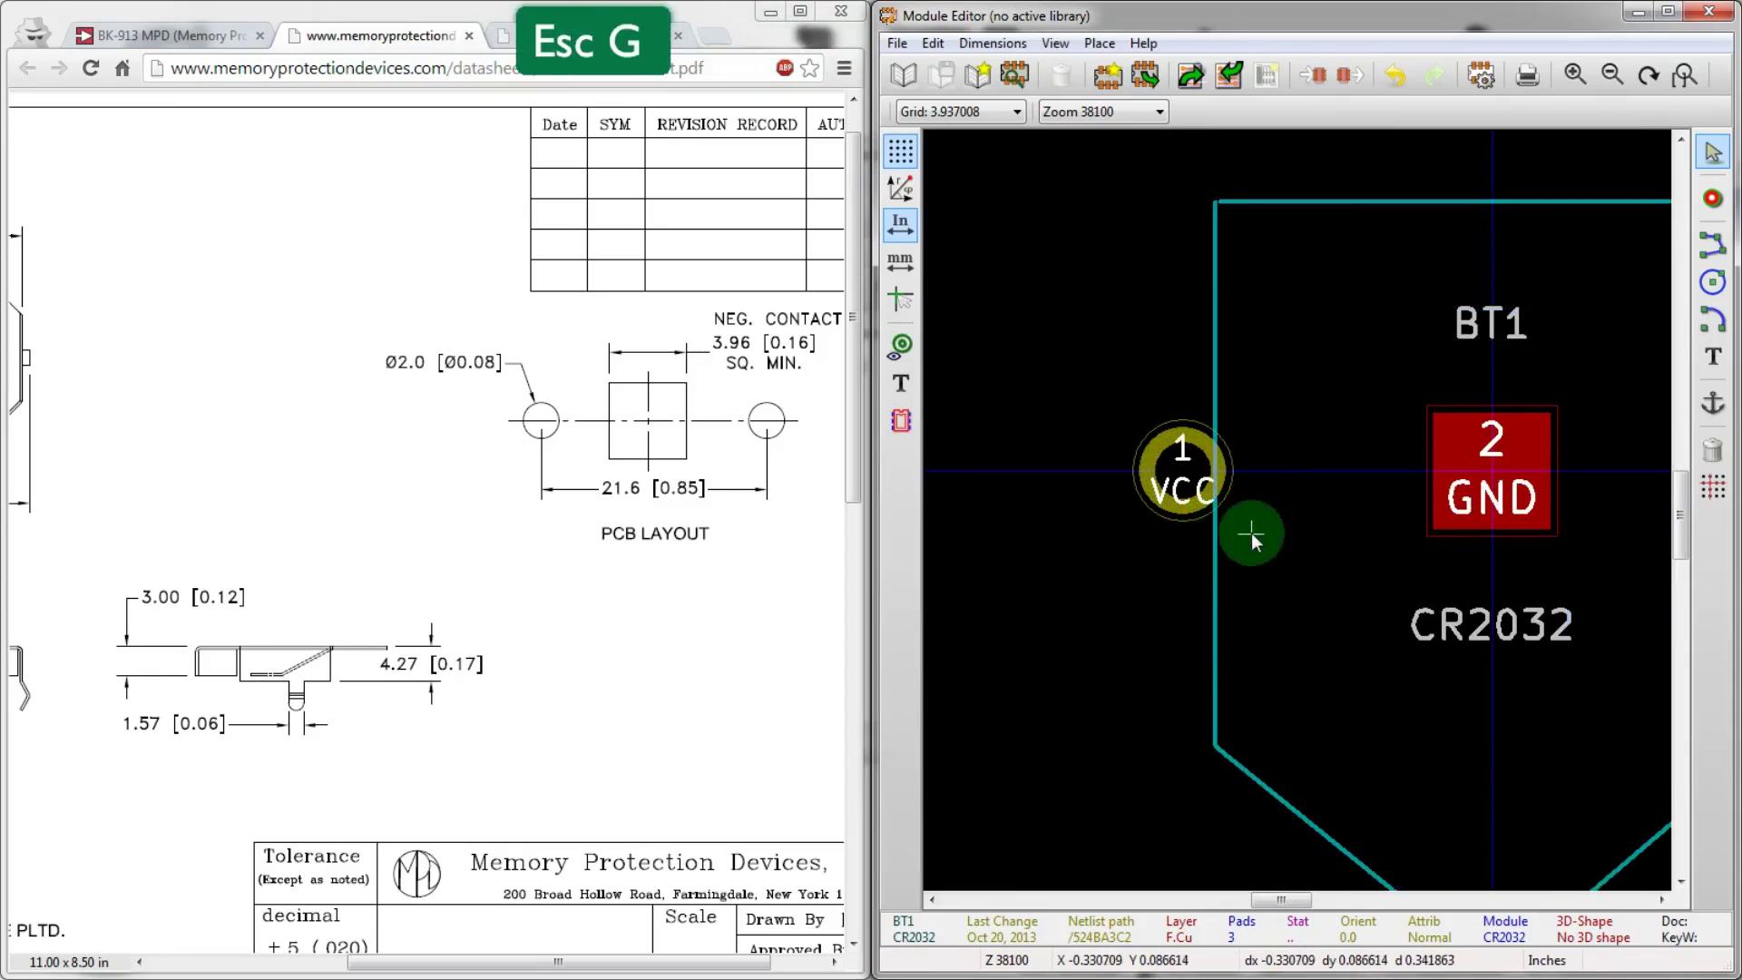
key("Delete")
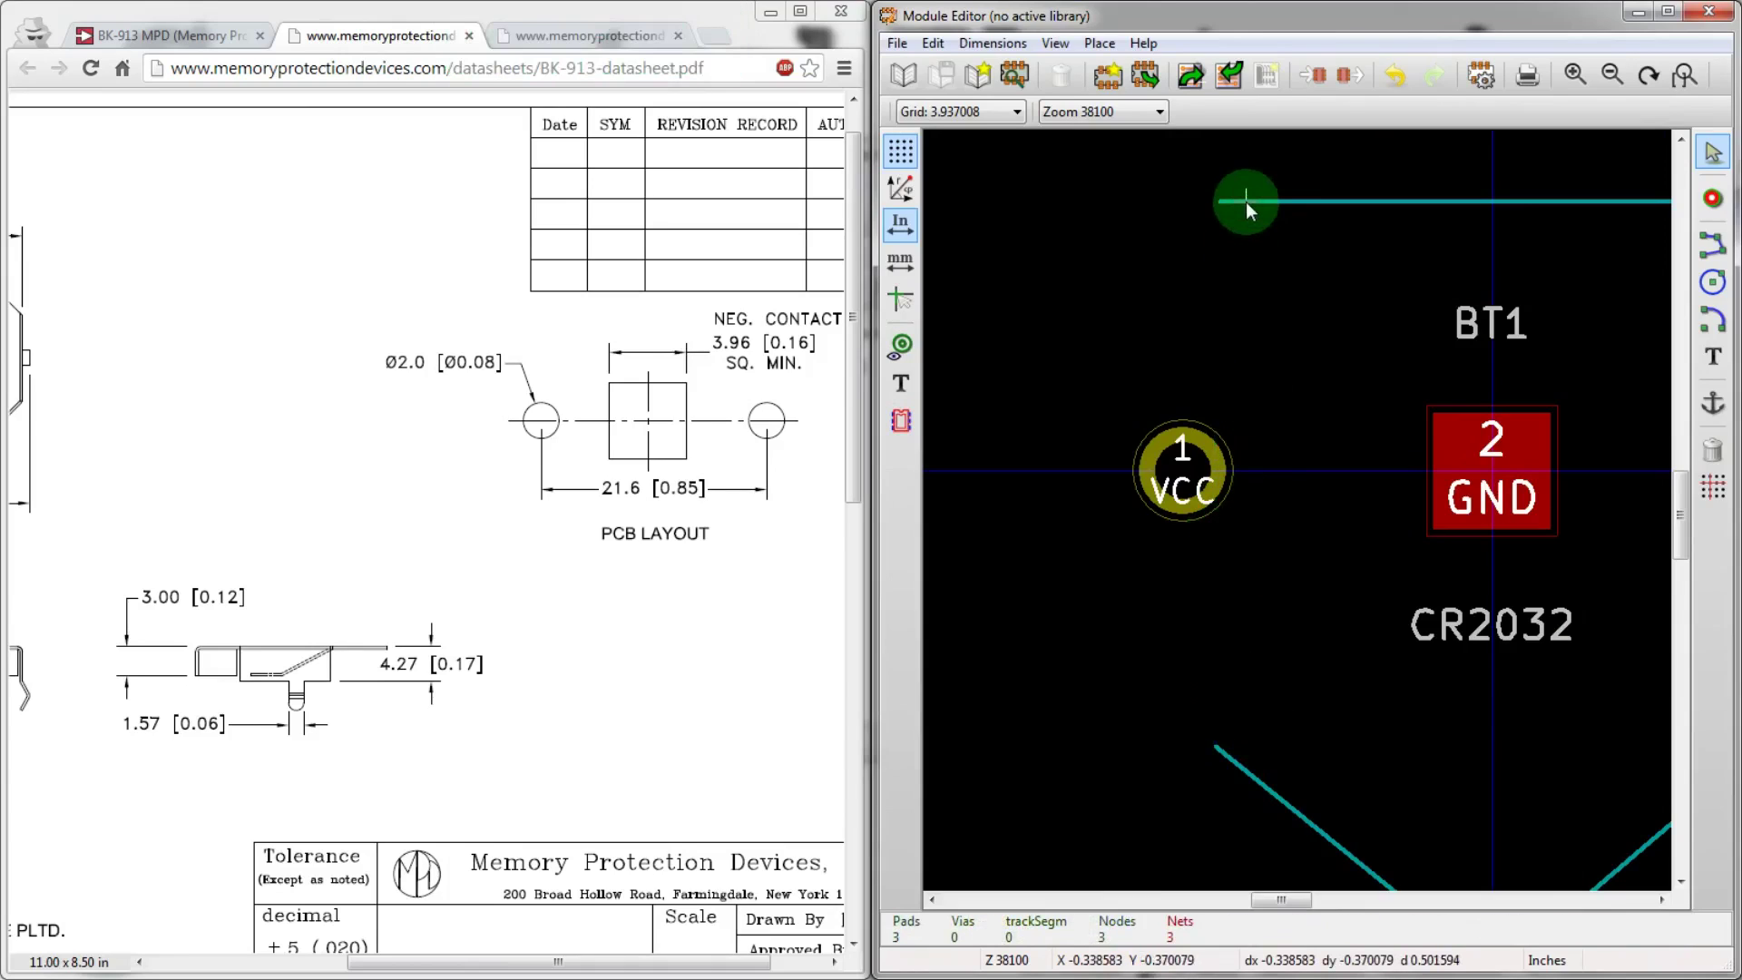
left_click(1708, 247)
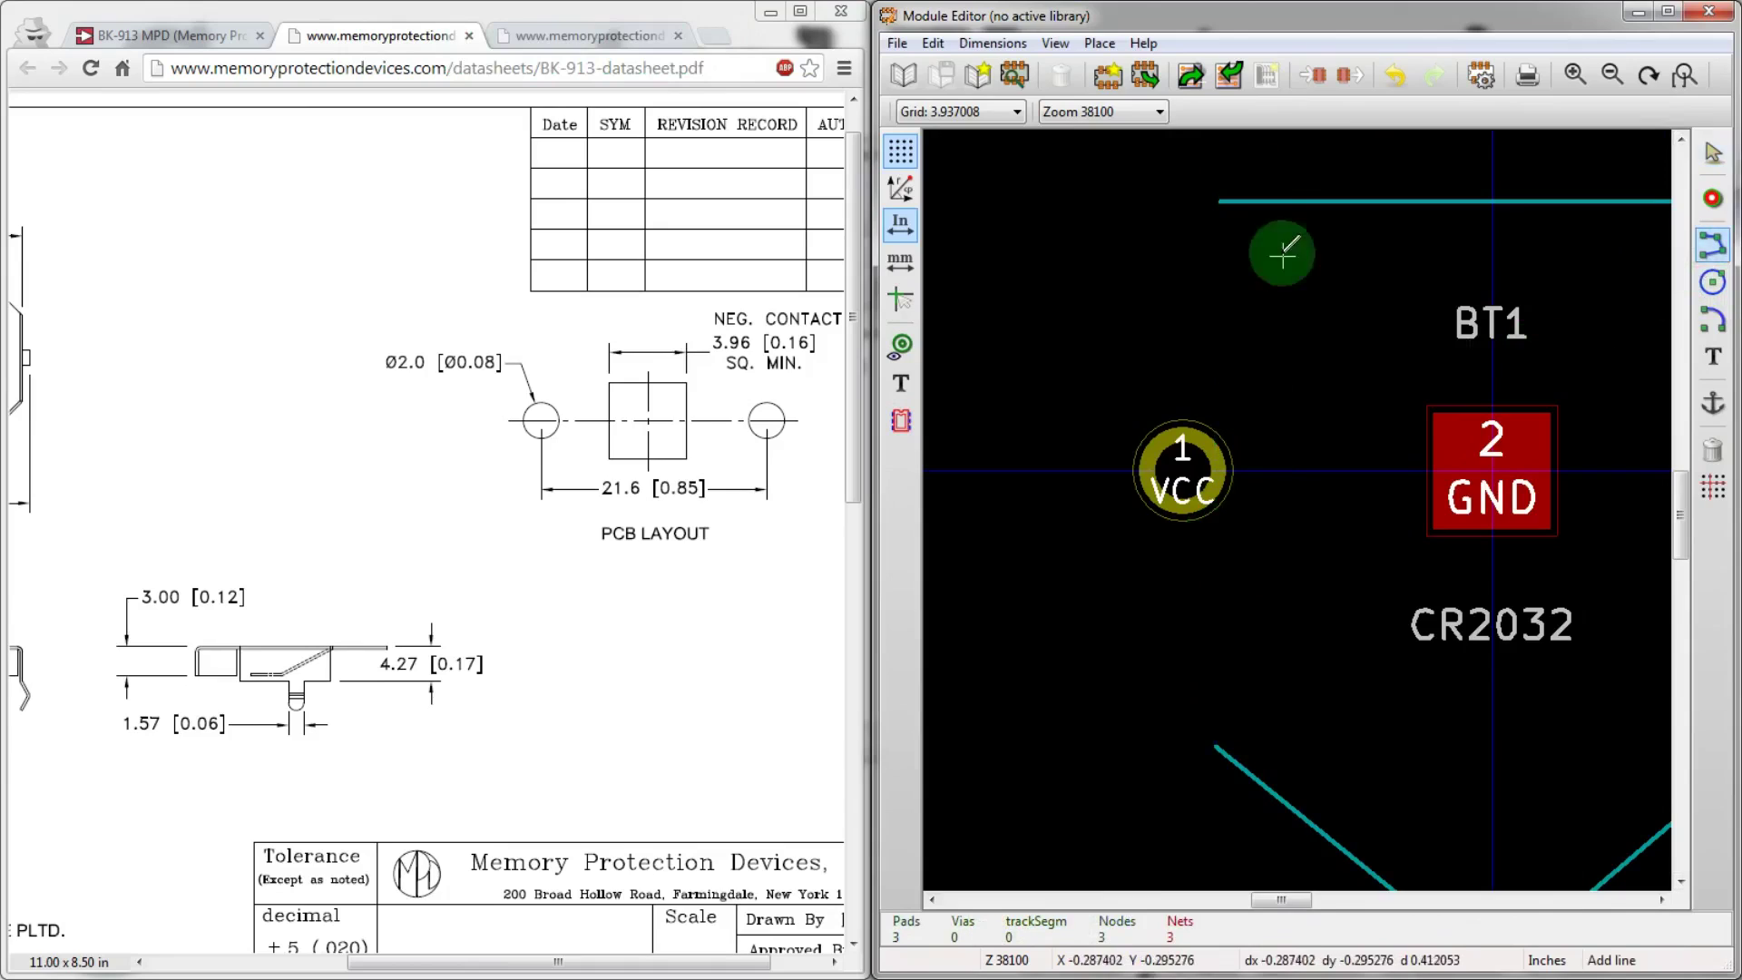
left_click(1240, 200)
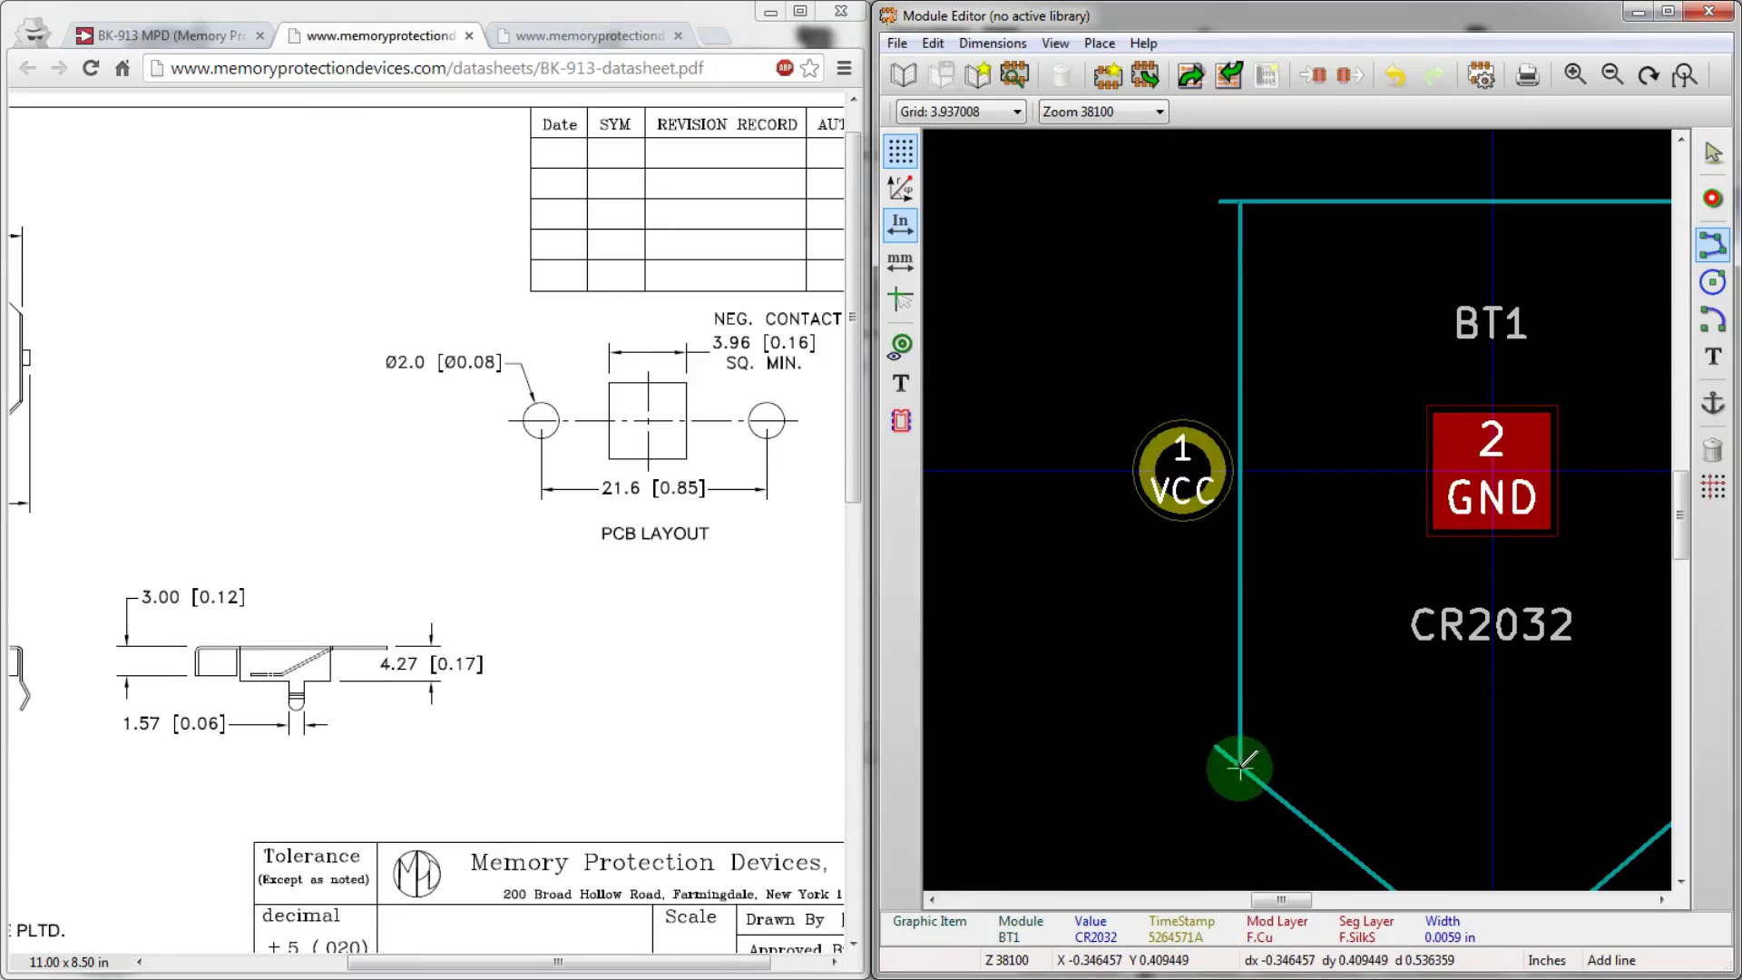
left_click(1240, 767)
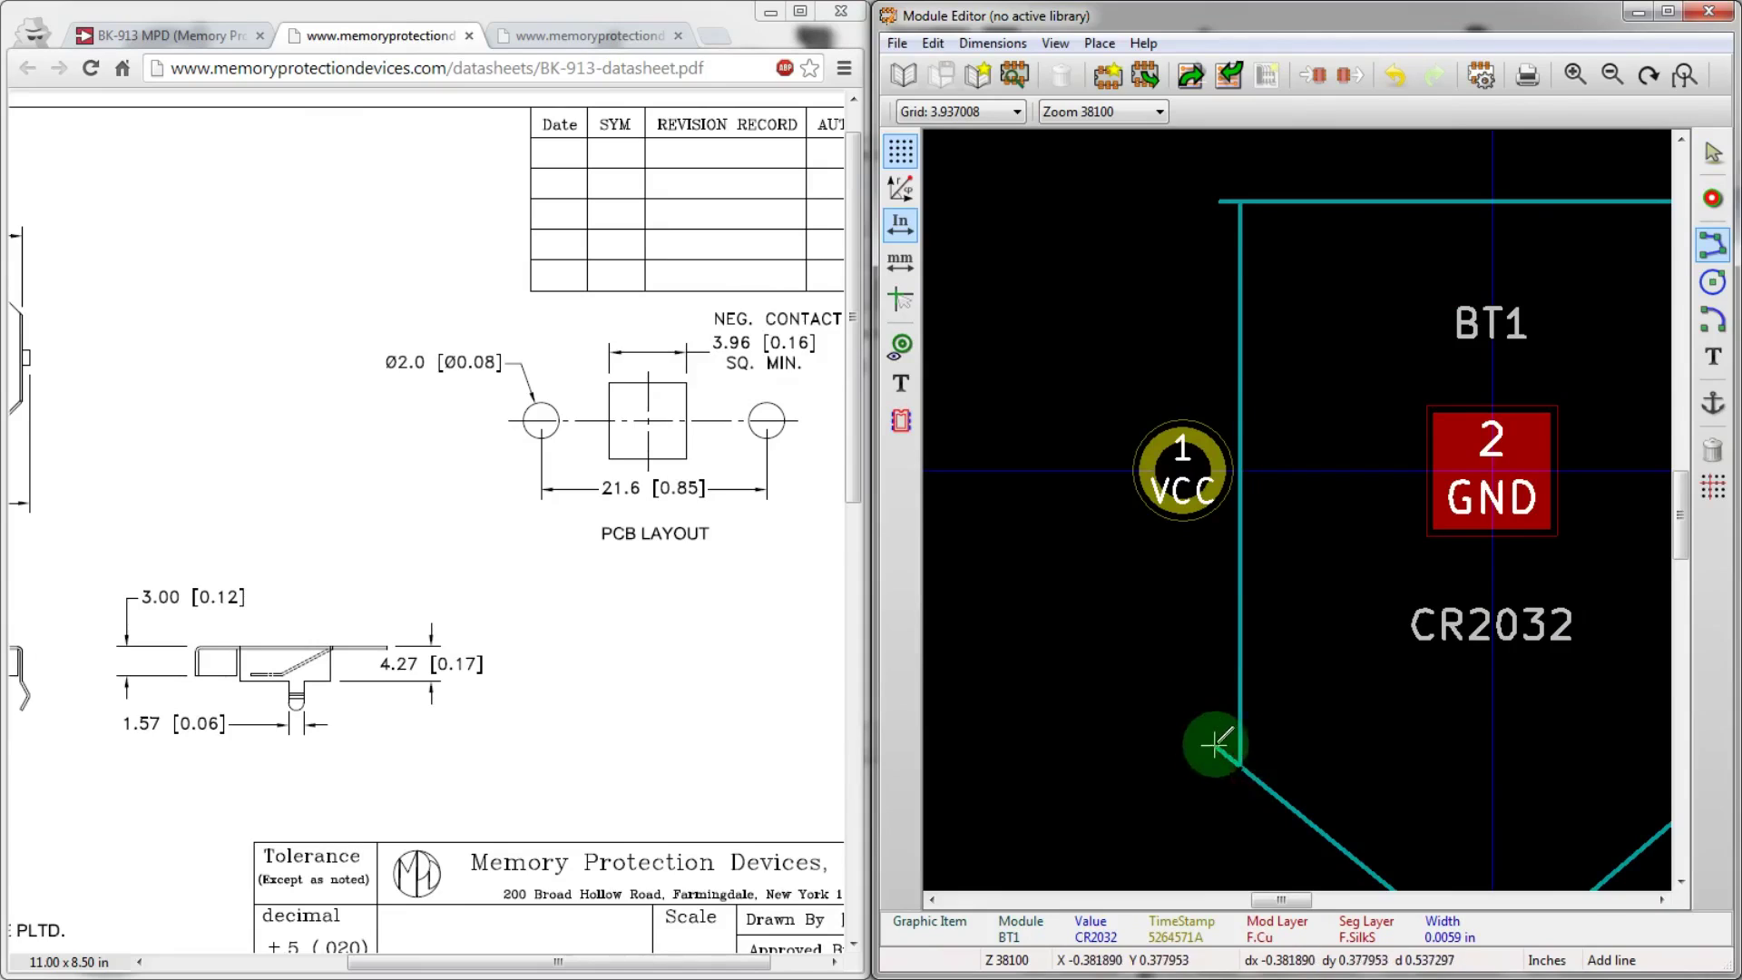
- Delete the right vertical silkscreen line that overlaps the right VCC pad
scroll(1225, 204, "down", 2)
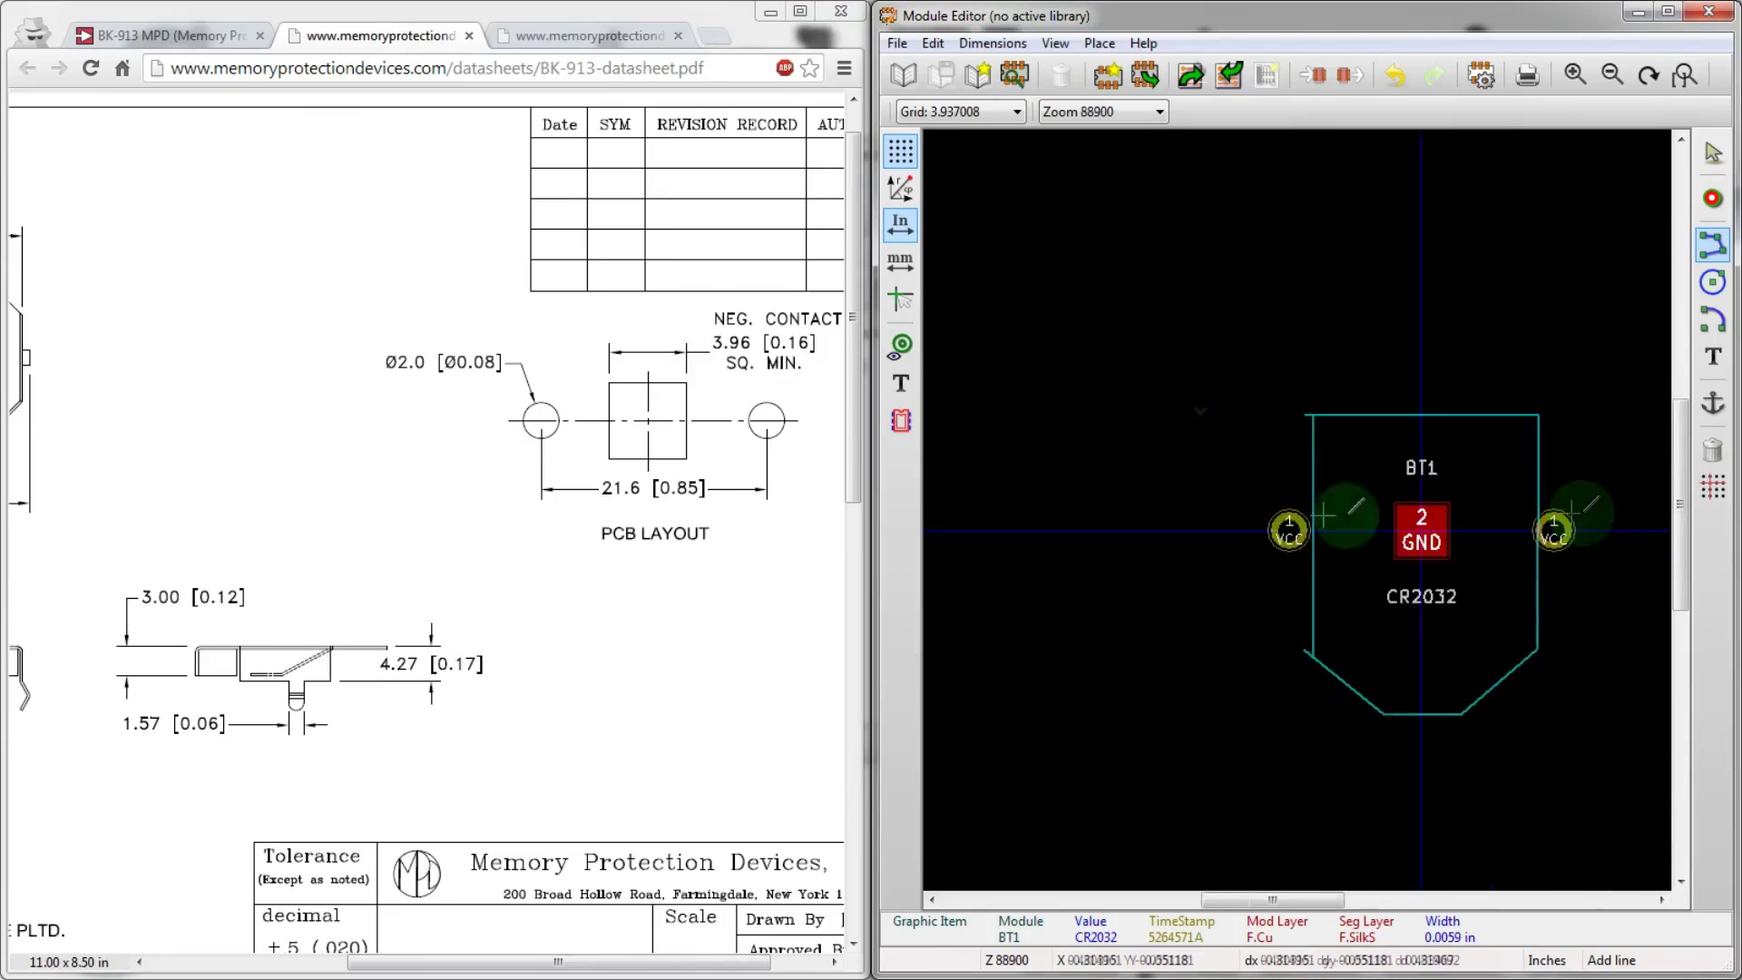
scroll(1237, 518, "up", 2)
scroll(1294, 505, "up", 1)
key("Delete")
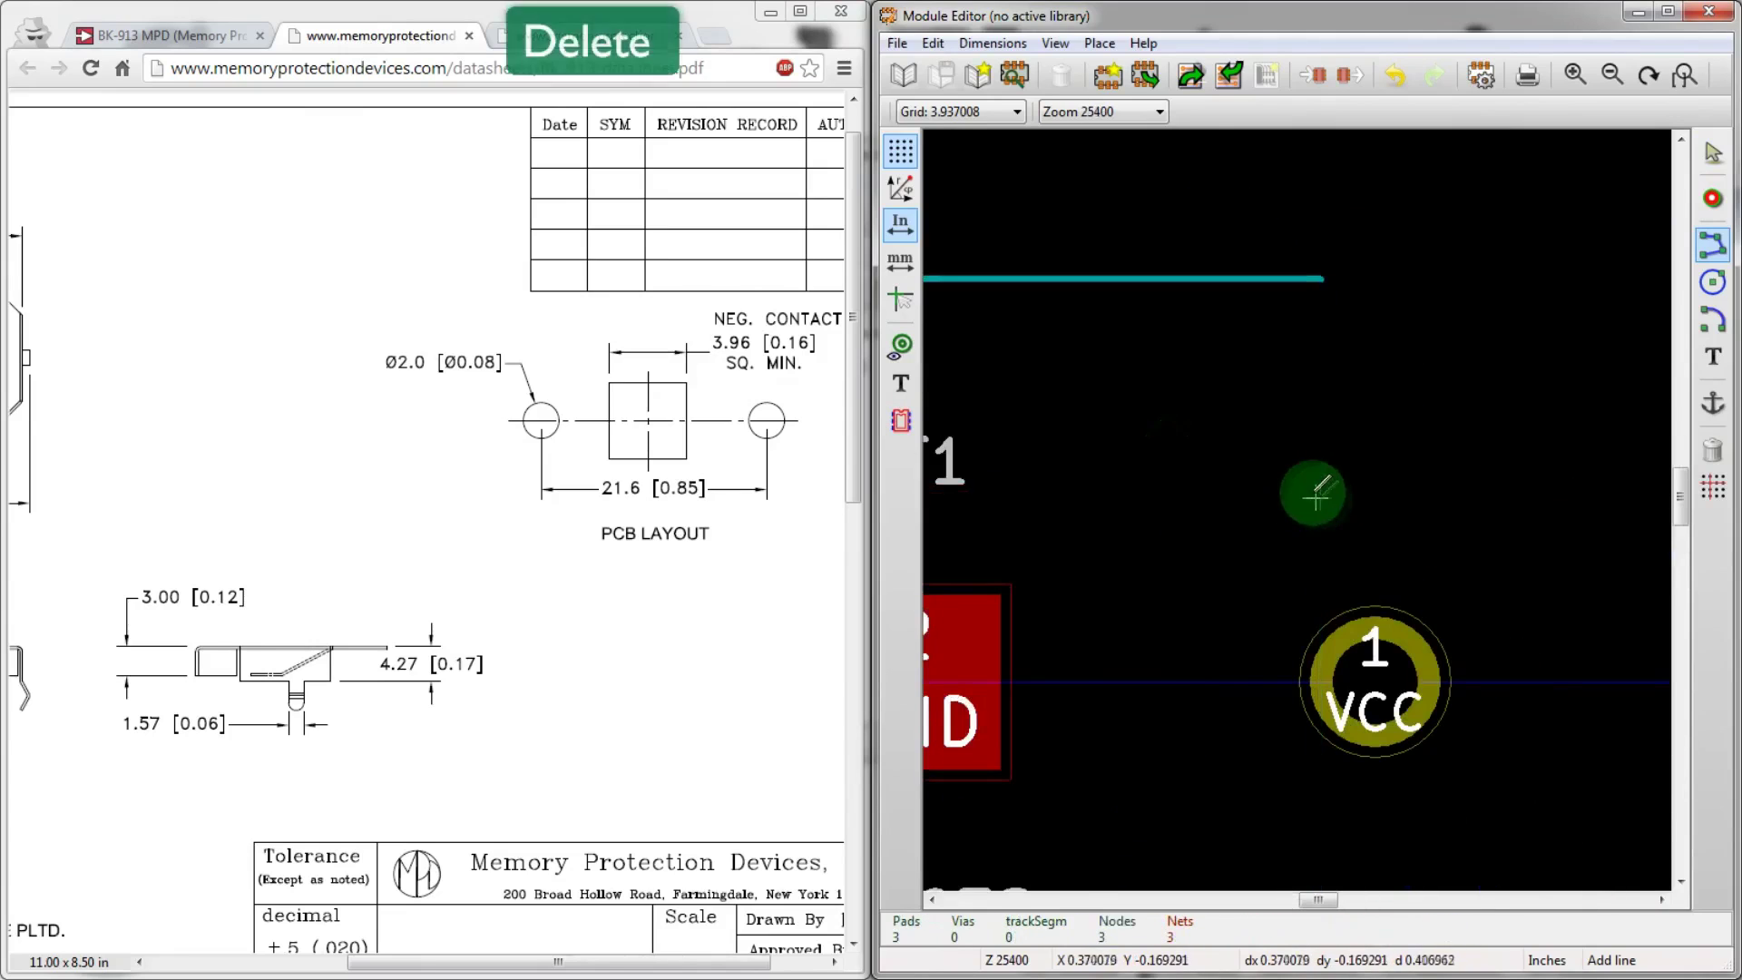
left_click(1289, 275)
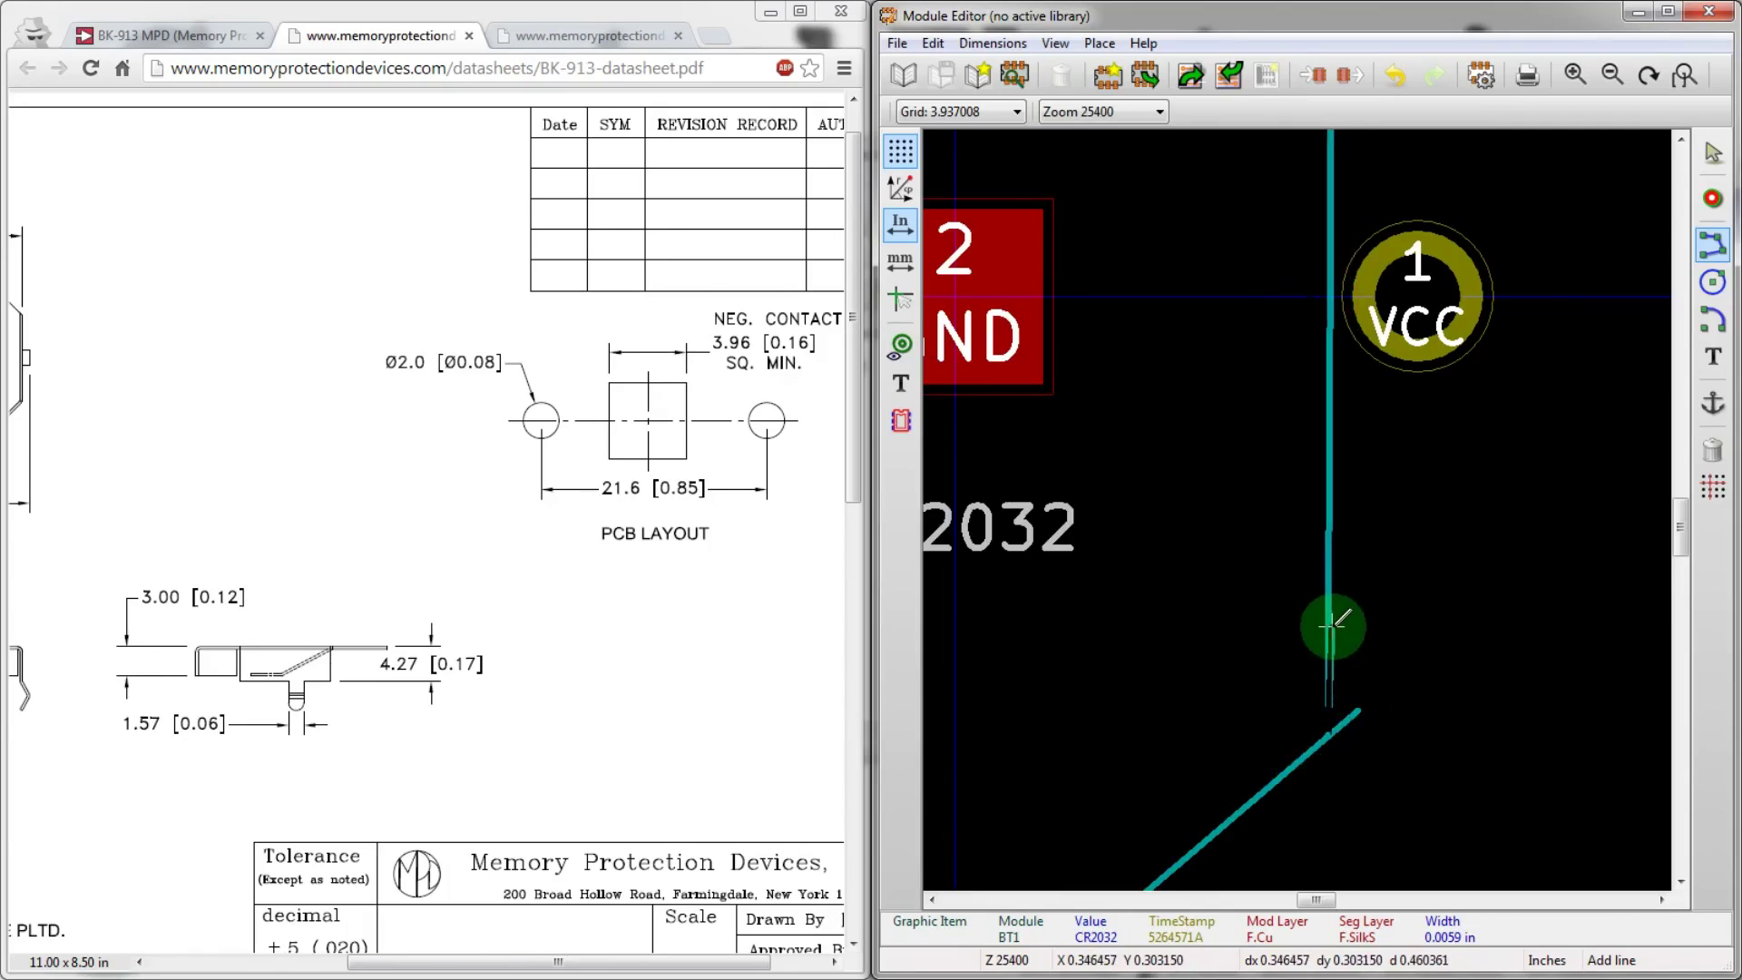
key("Escape")
key("Delete")
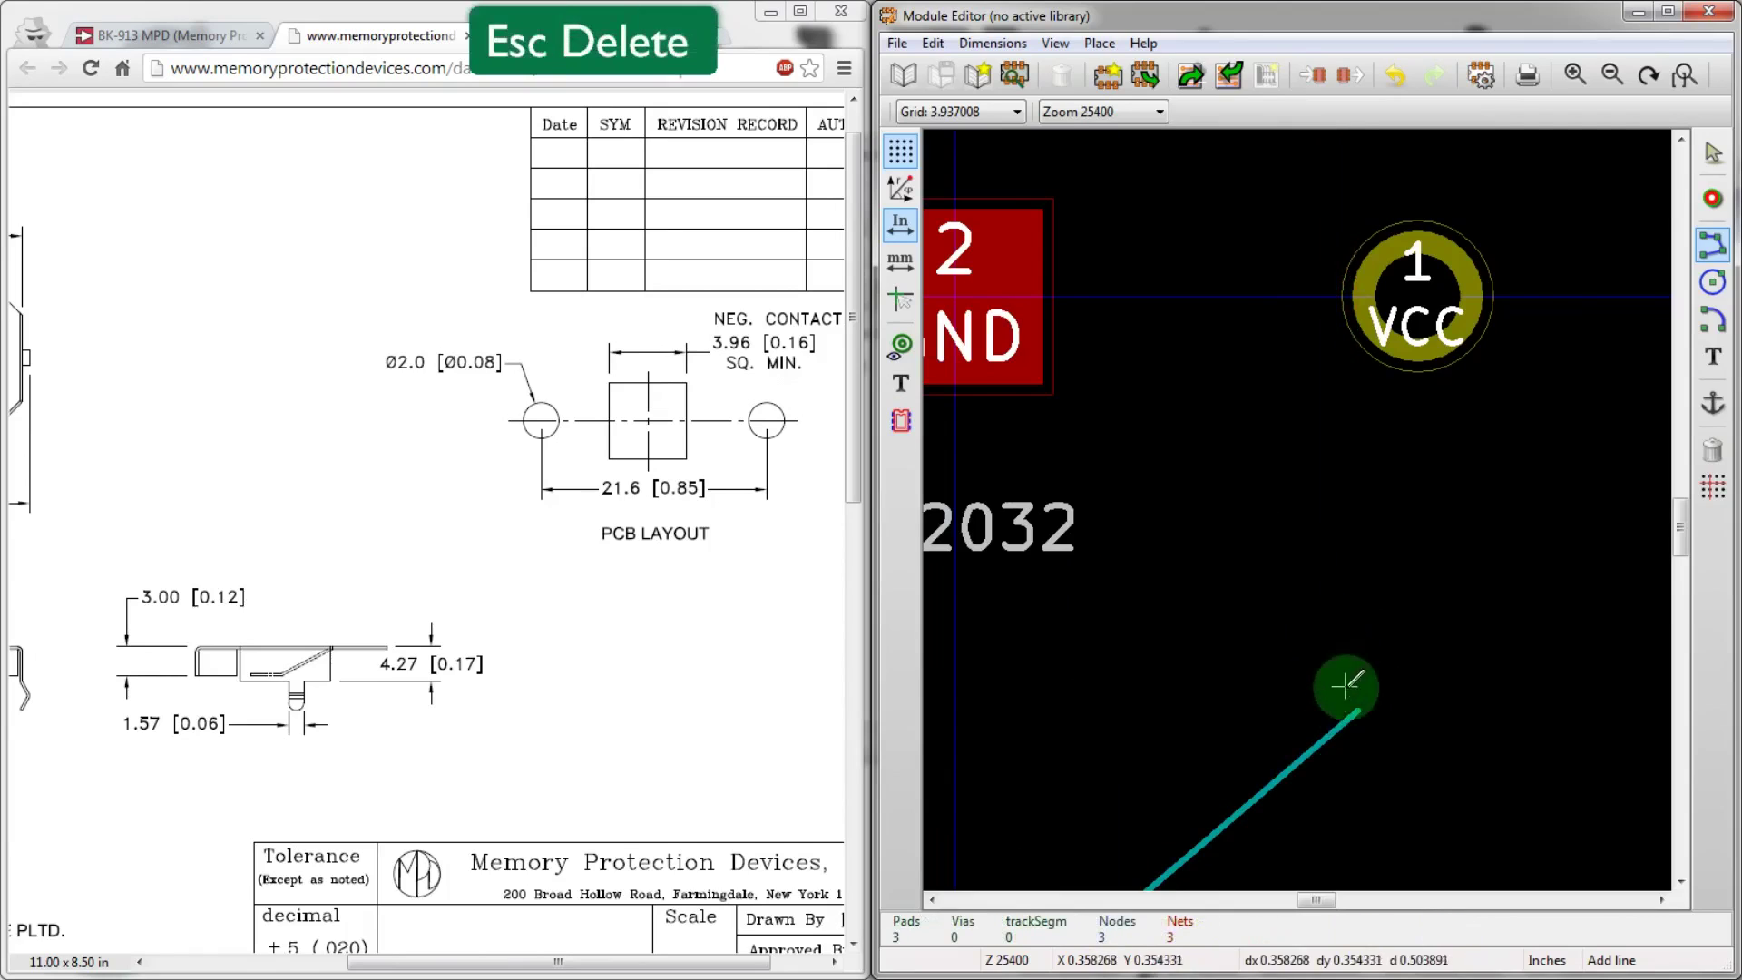
- Draw a new right vertical silkscreen line at about X 0.339 in, from the top line down to the lower-right diagonal
scroll(1342, 681, "down", 1)
scroll(1296, 499, "up", 1)
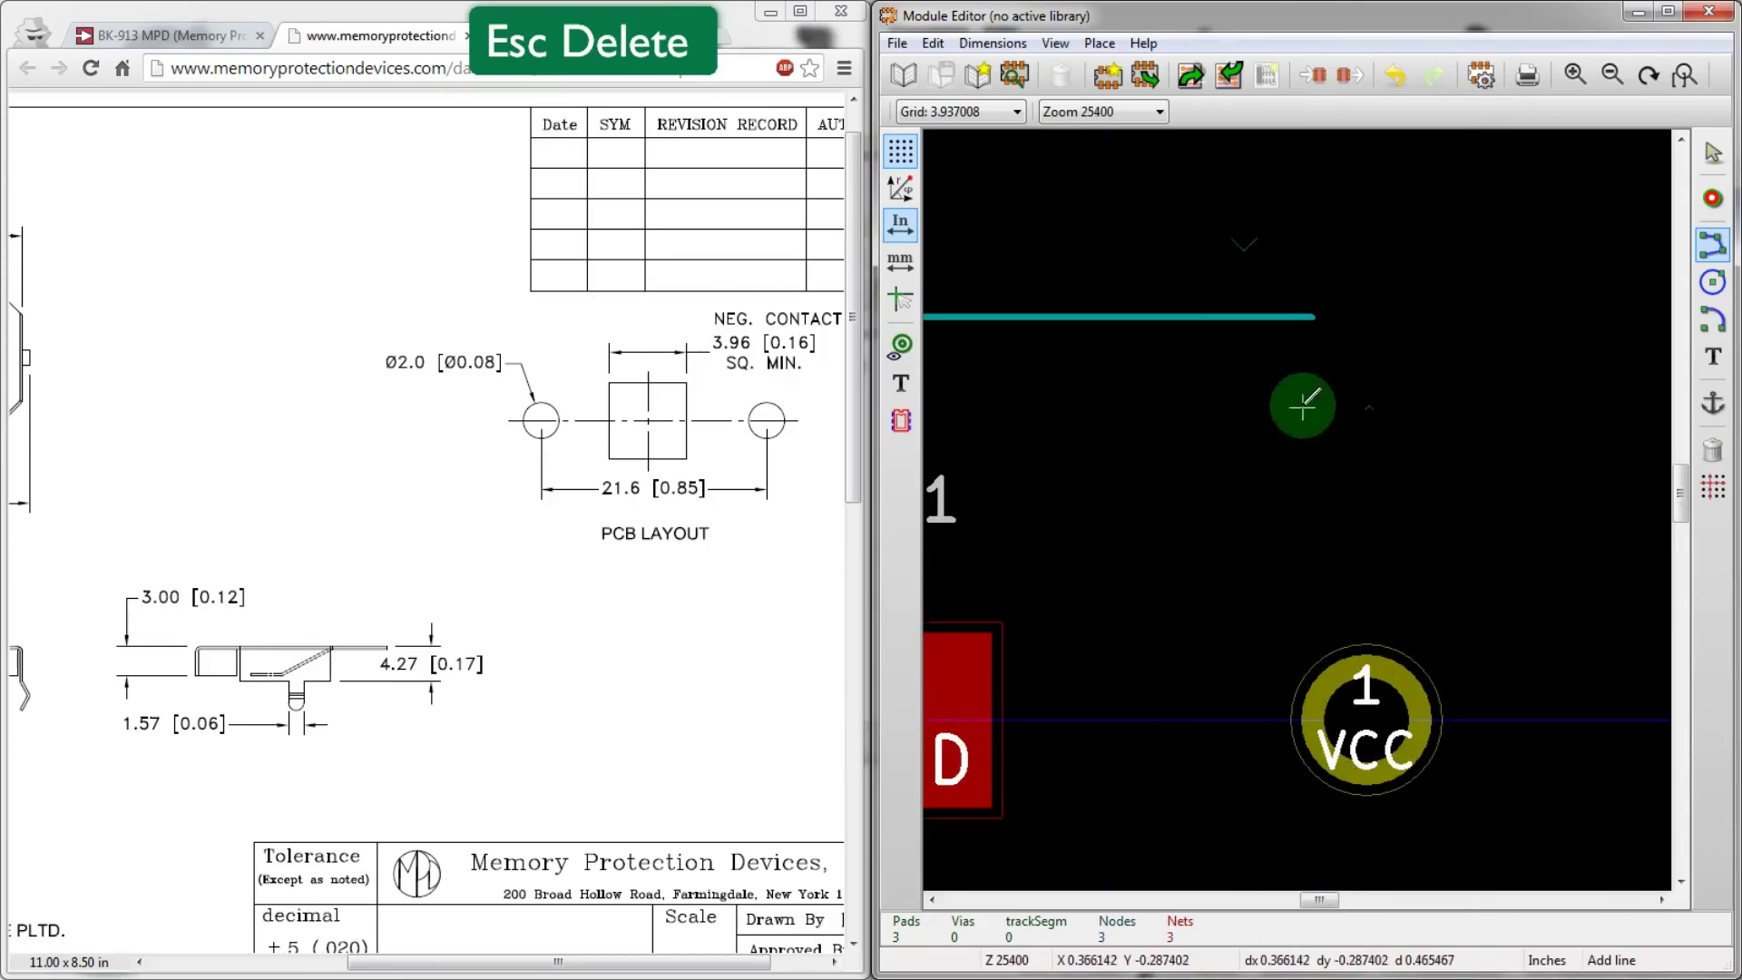
left_click(1273, 316)
scroll(1264, 536, "down", 1)
scroll(1321, 627, "up", 1)
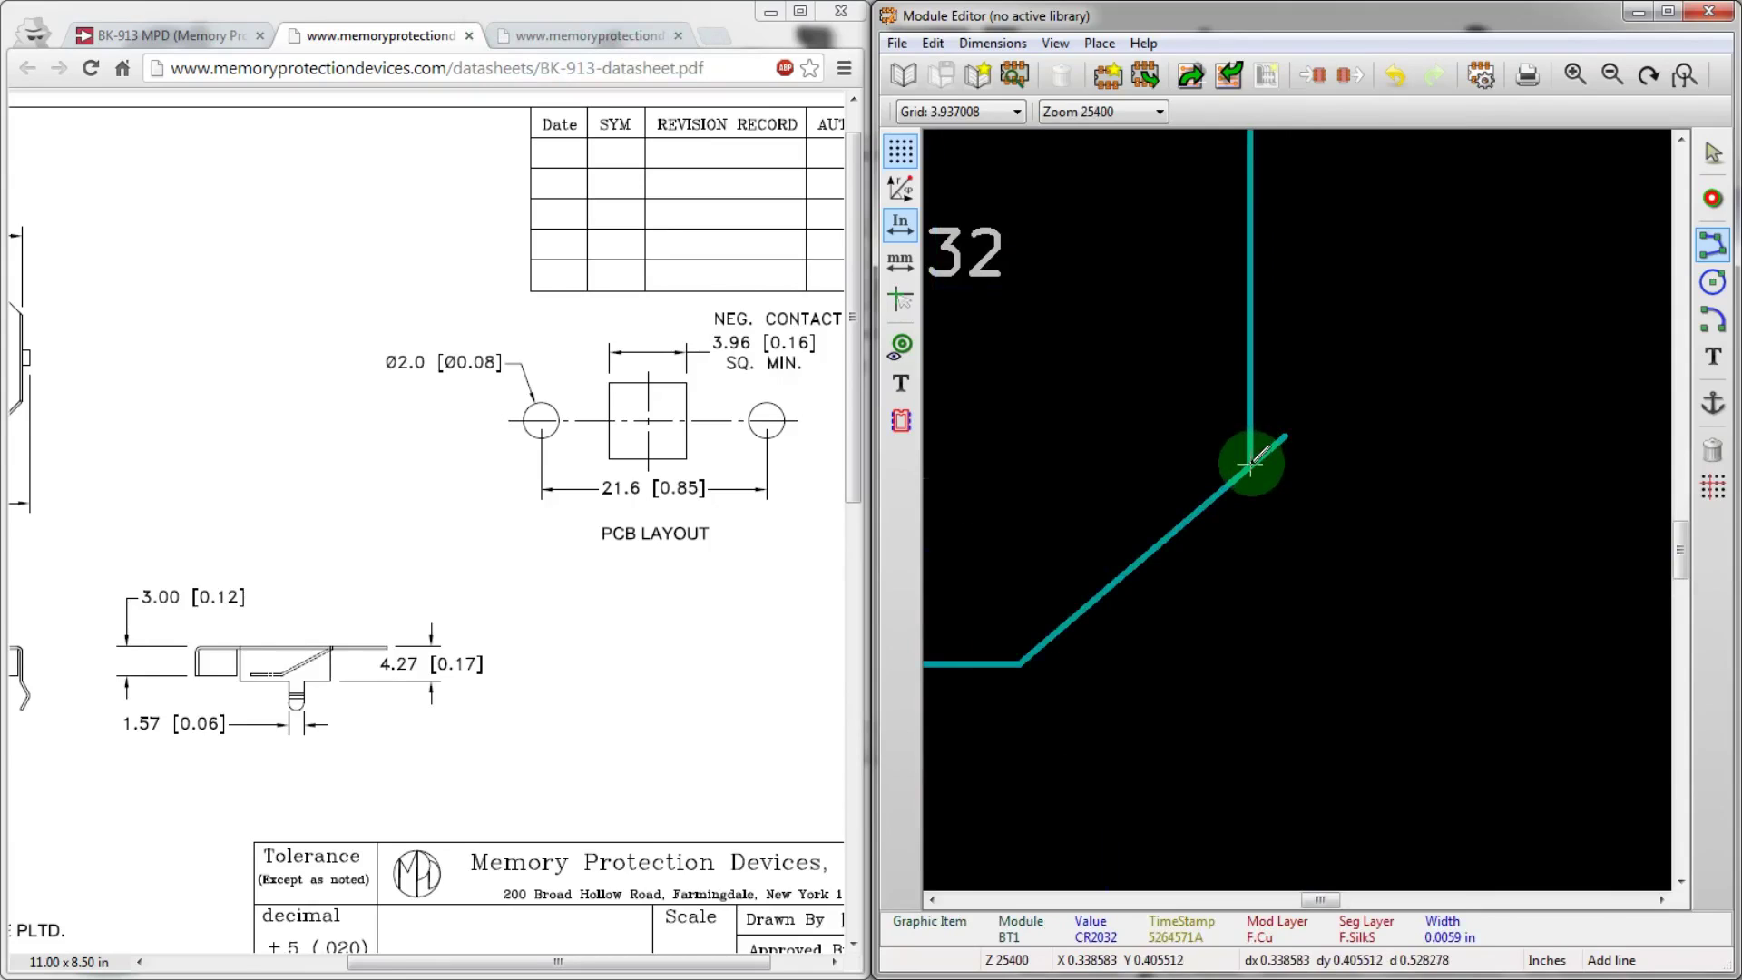
left_click(1250, 465)
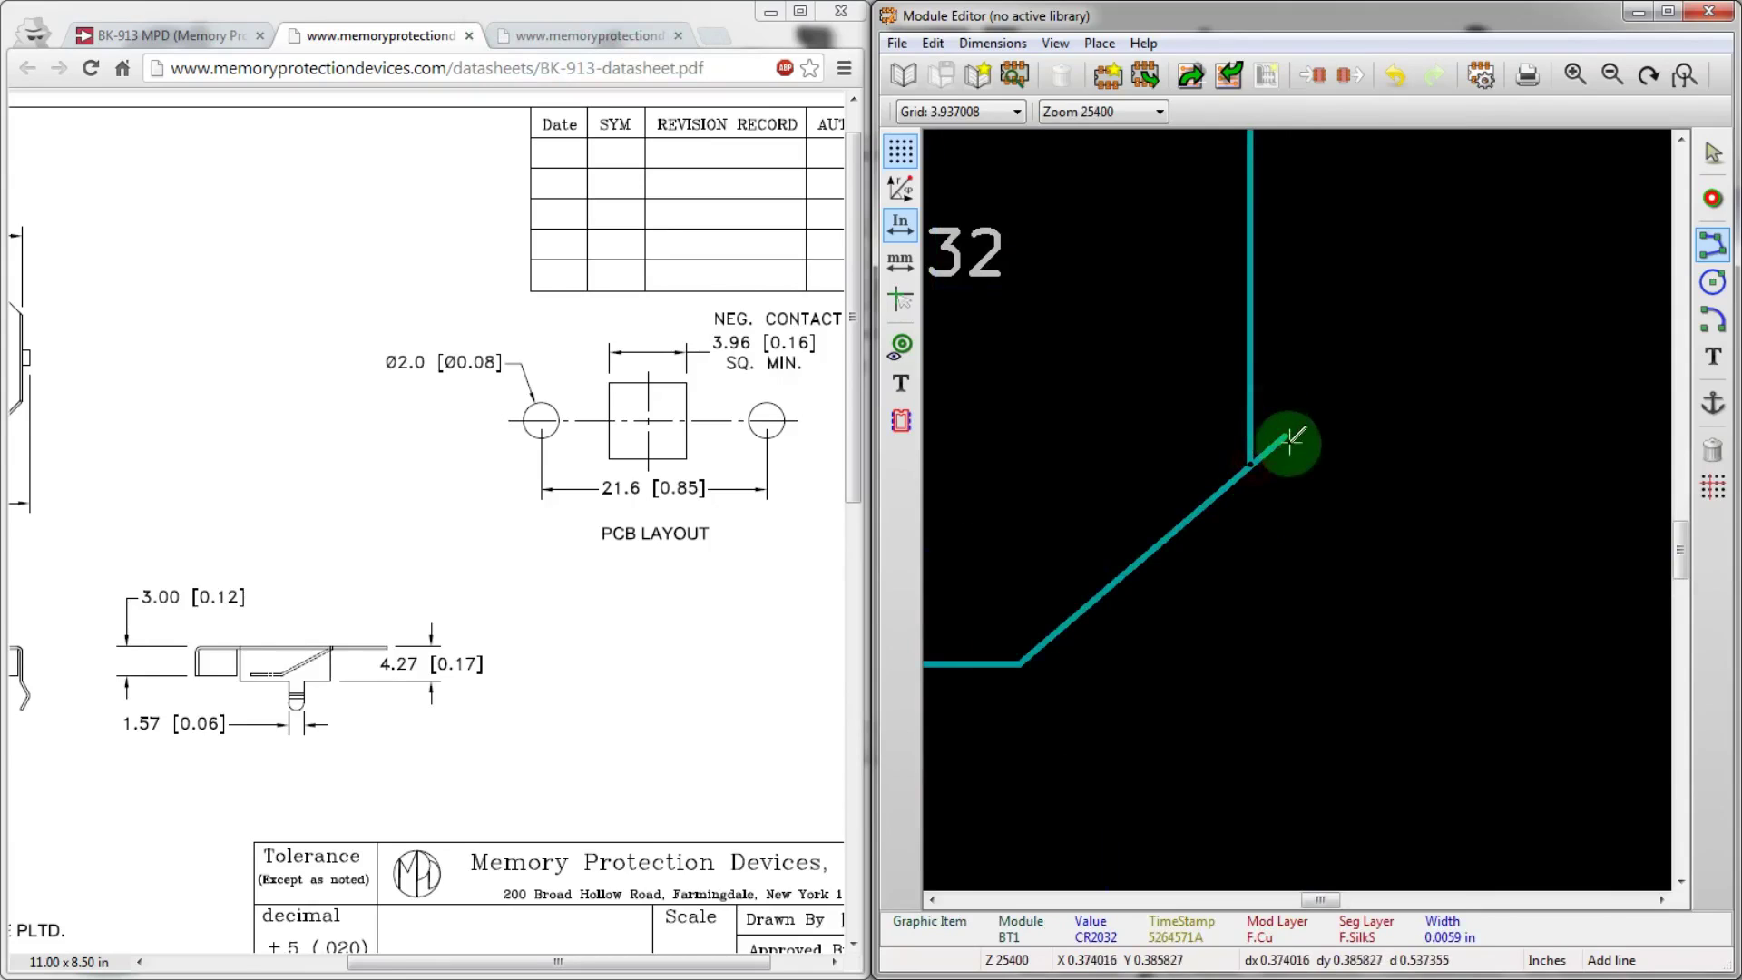
- Replace the lower-right diagonal with a line from the right vertical line's lower end to the bottom line's right end
key("Delete")
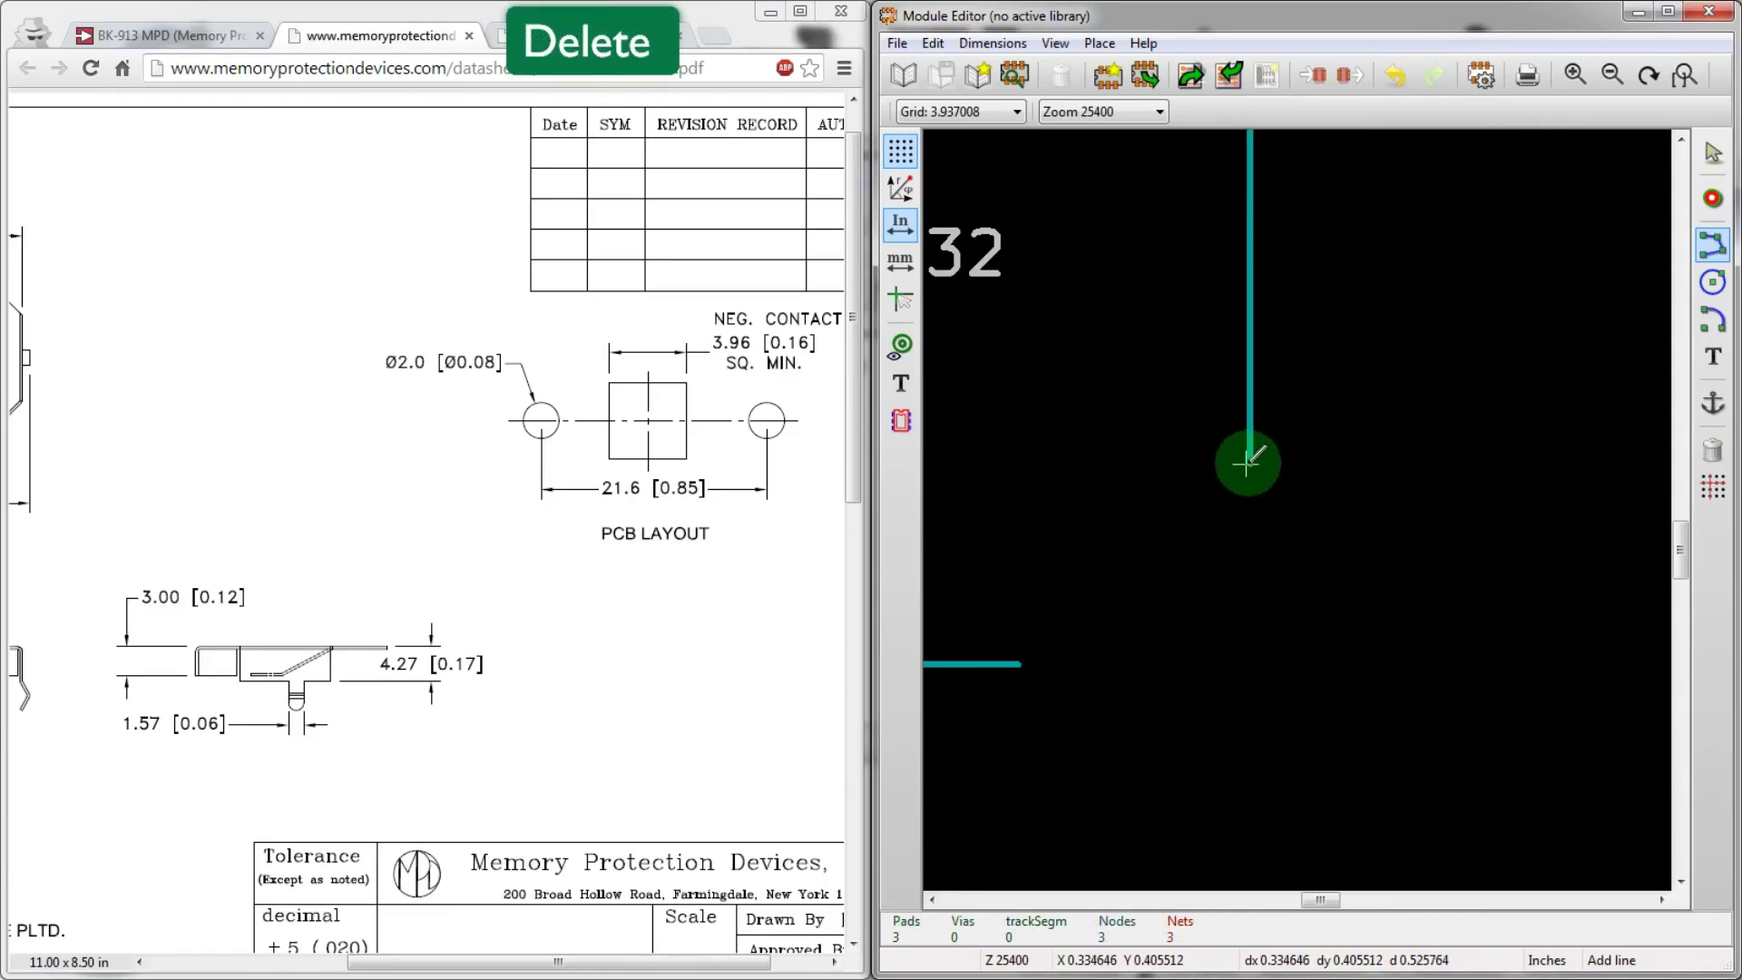
left_click(1248, 463)
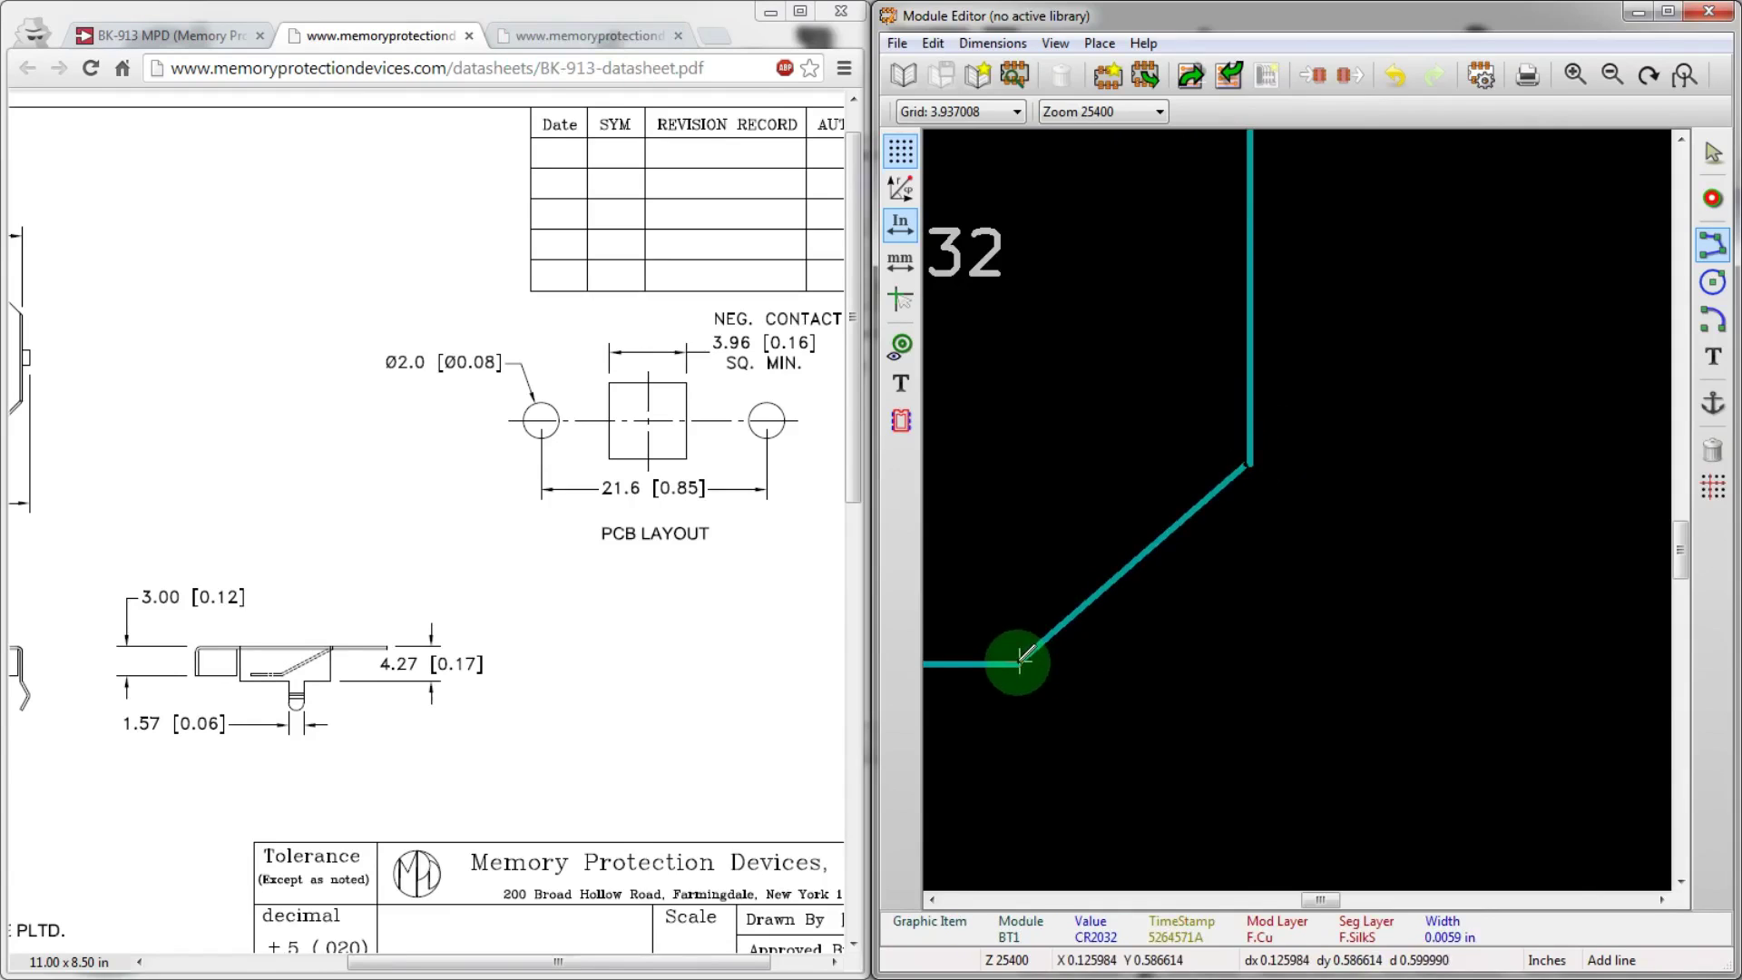
scroll(1016, 662, "down", 1)
key("Escape")
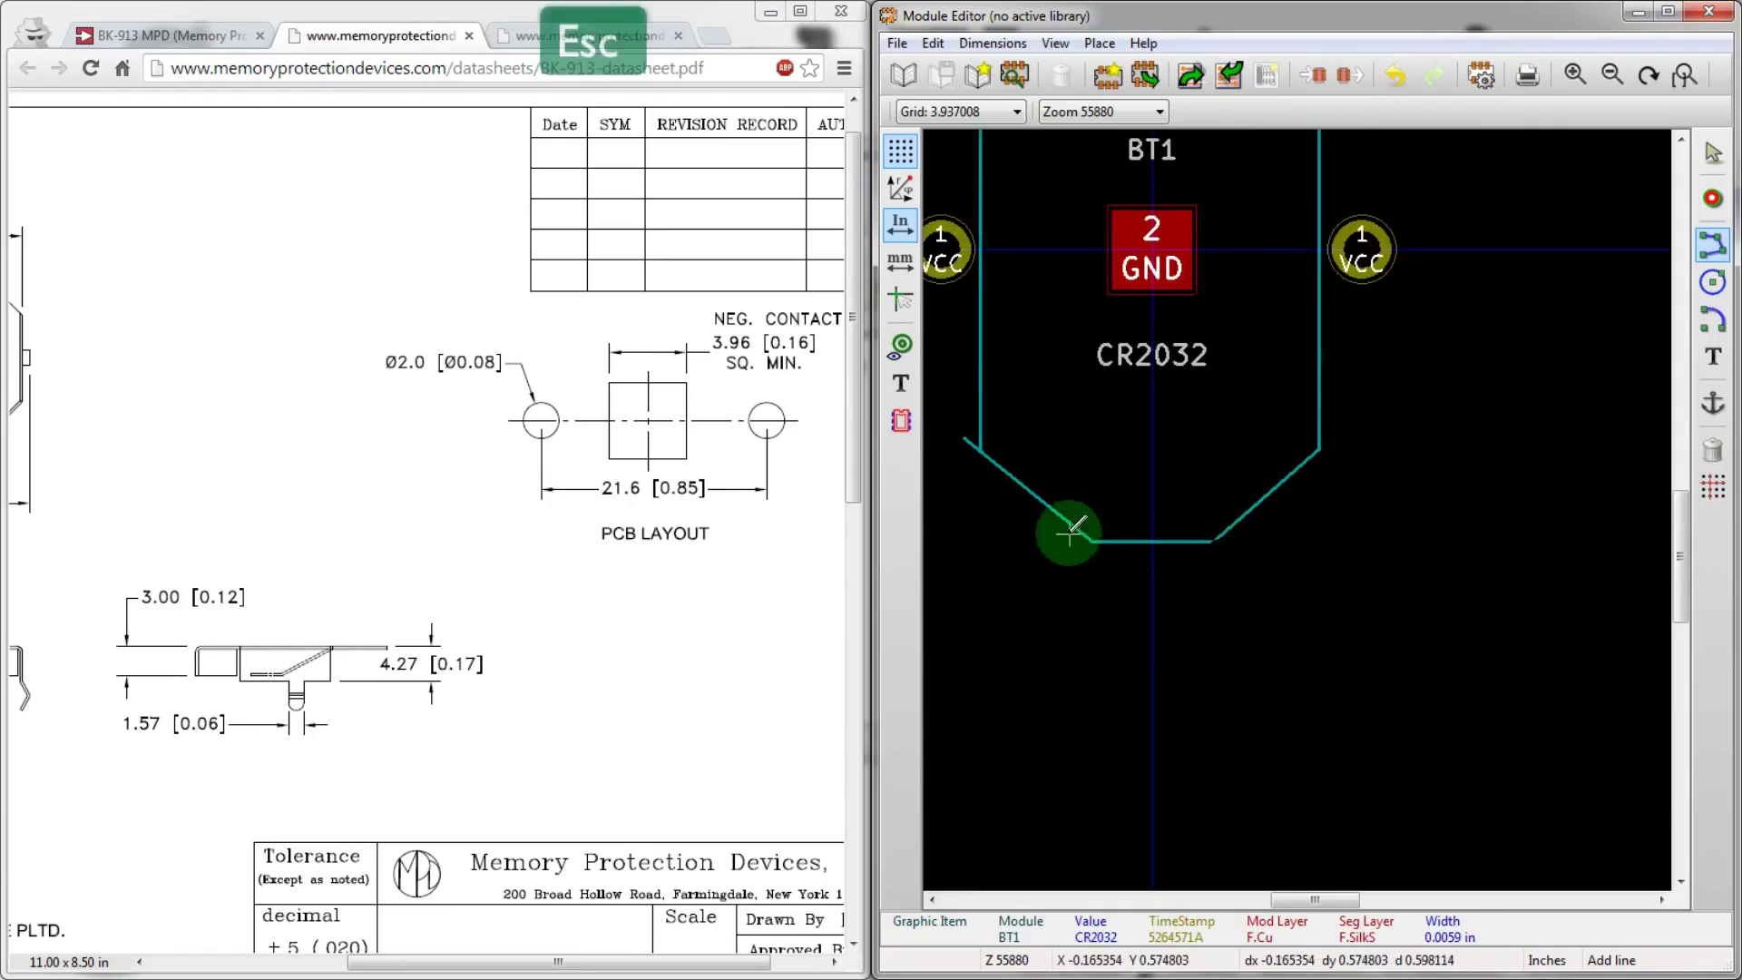
- Replace the lower-left silkscreen diagonal with a line from the bottom line's left end to the left vertical line's lower end
scroll(1059, 635, "up", 1)
key("Delete")
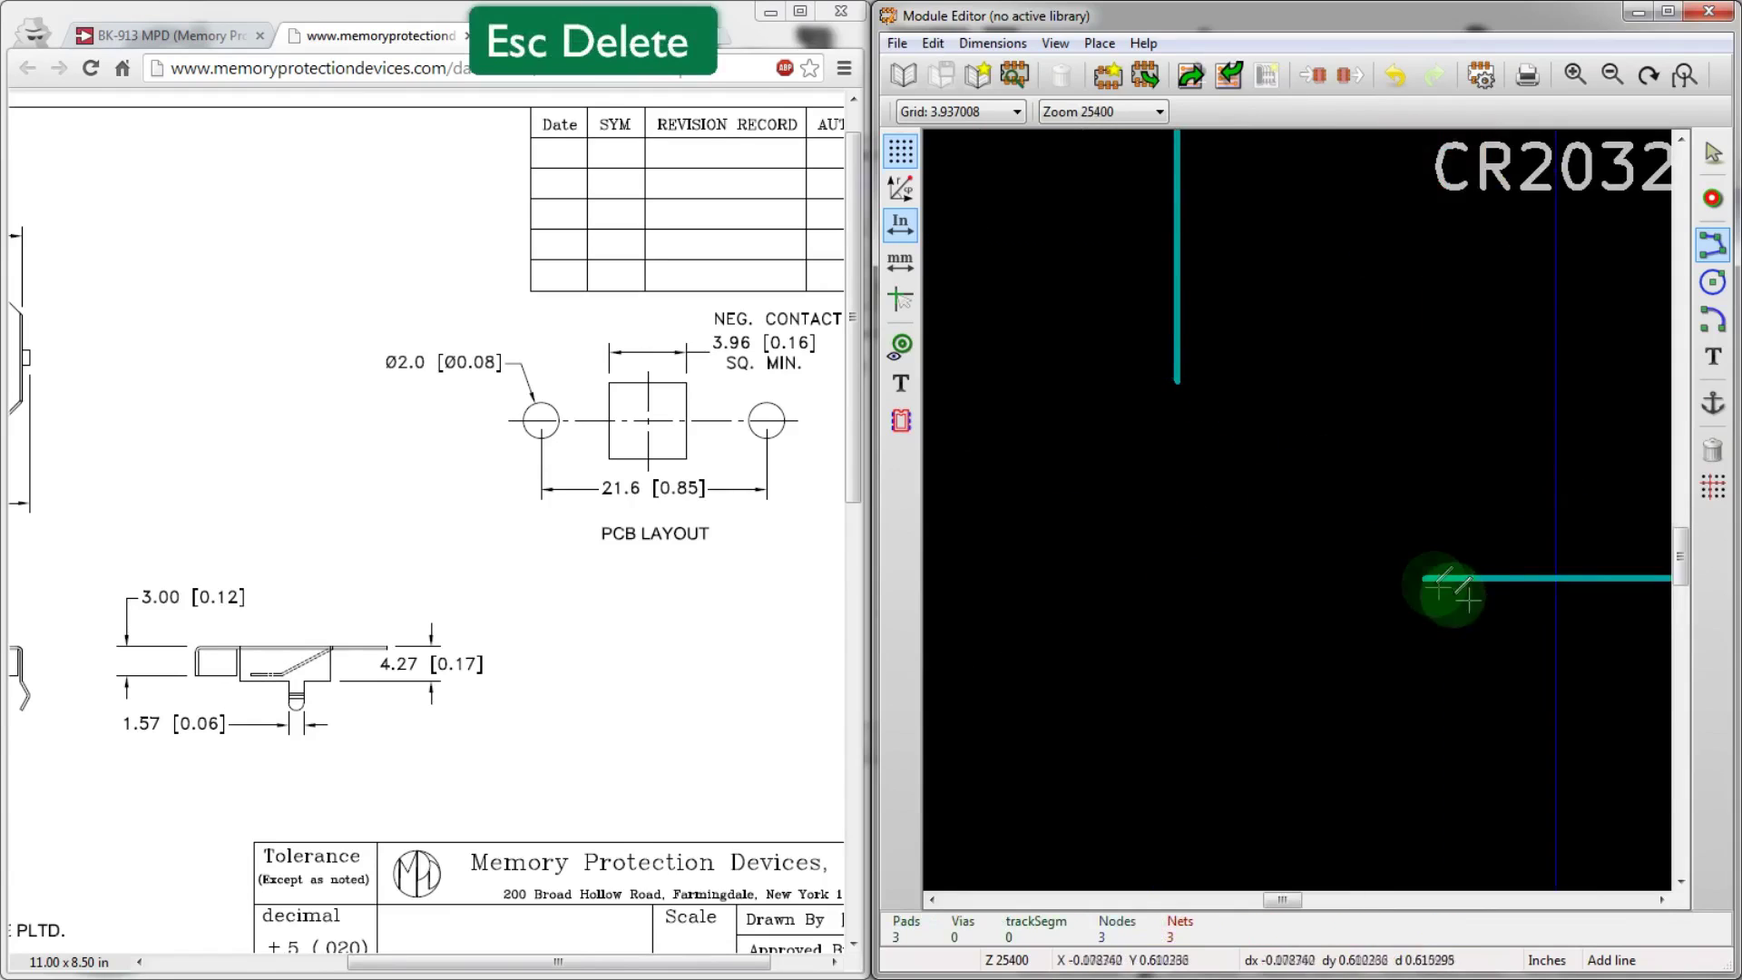
left_click(1429, 577)
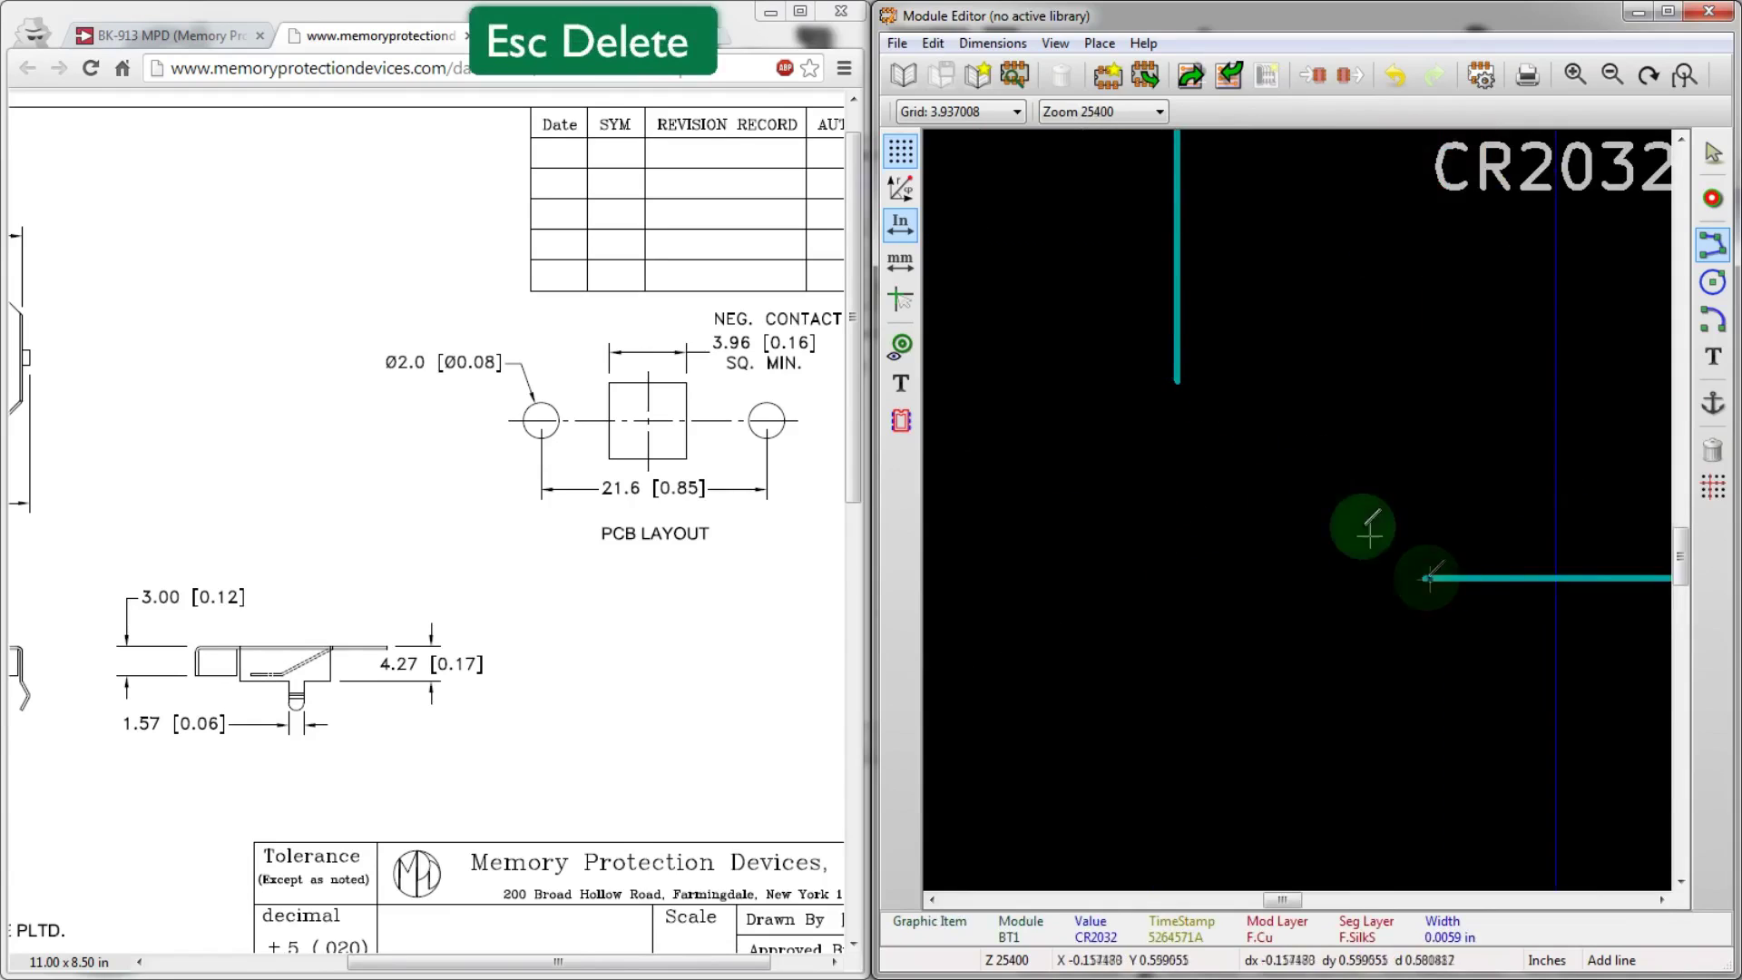
double_click(1178, 381)
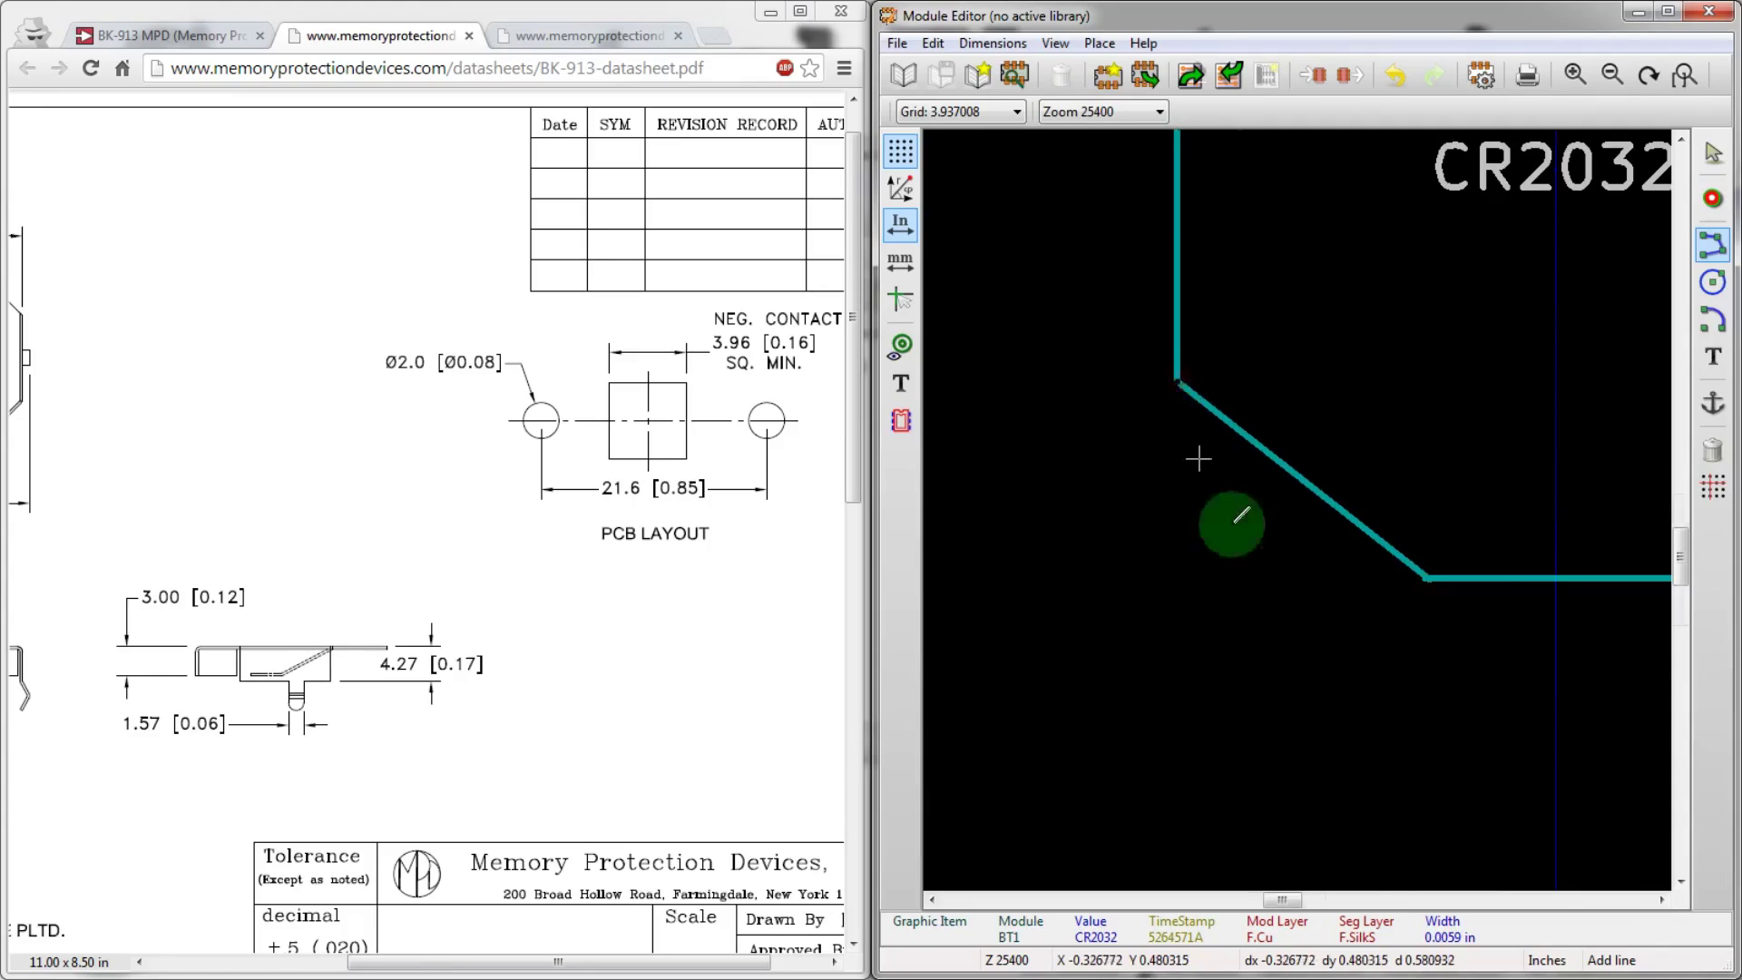
- Try to replace the top silkscreen line with one running between the upper ends of the two vertical lines
scroll(1275, 565, "down", 4)
scroll(1311, 328, "up", 4)
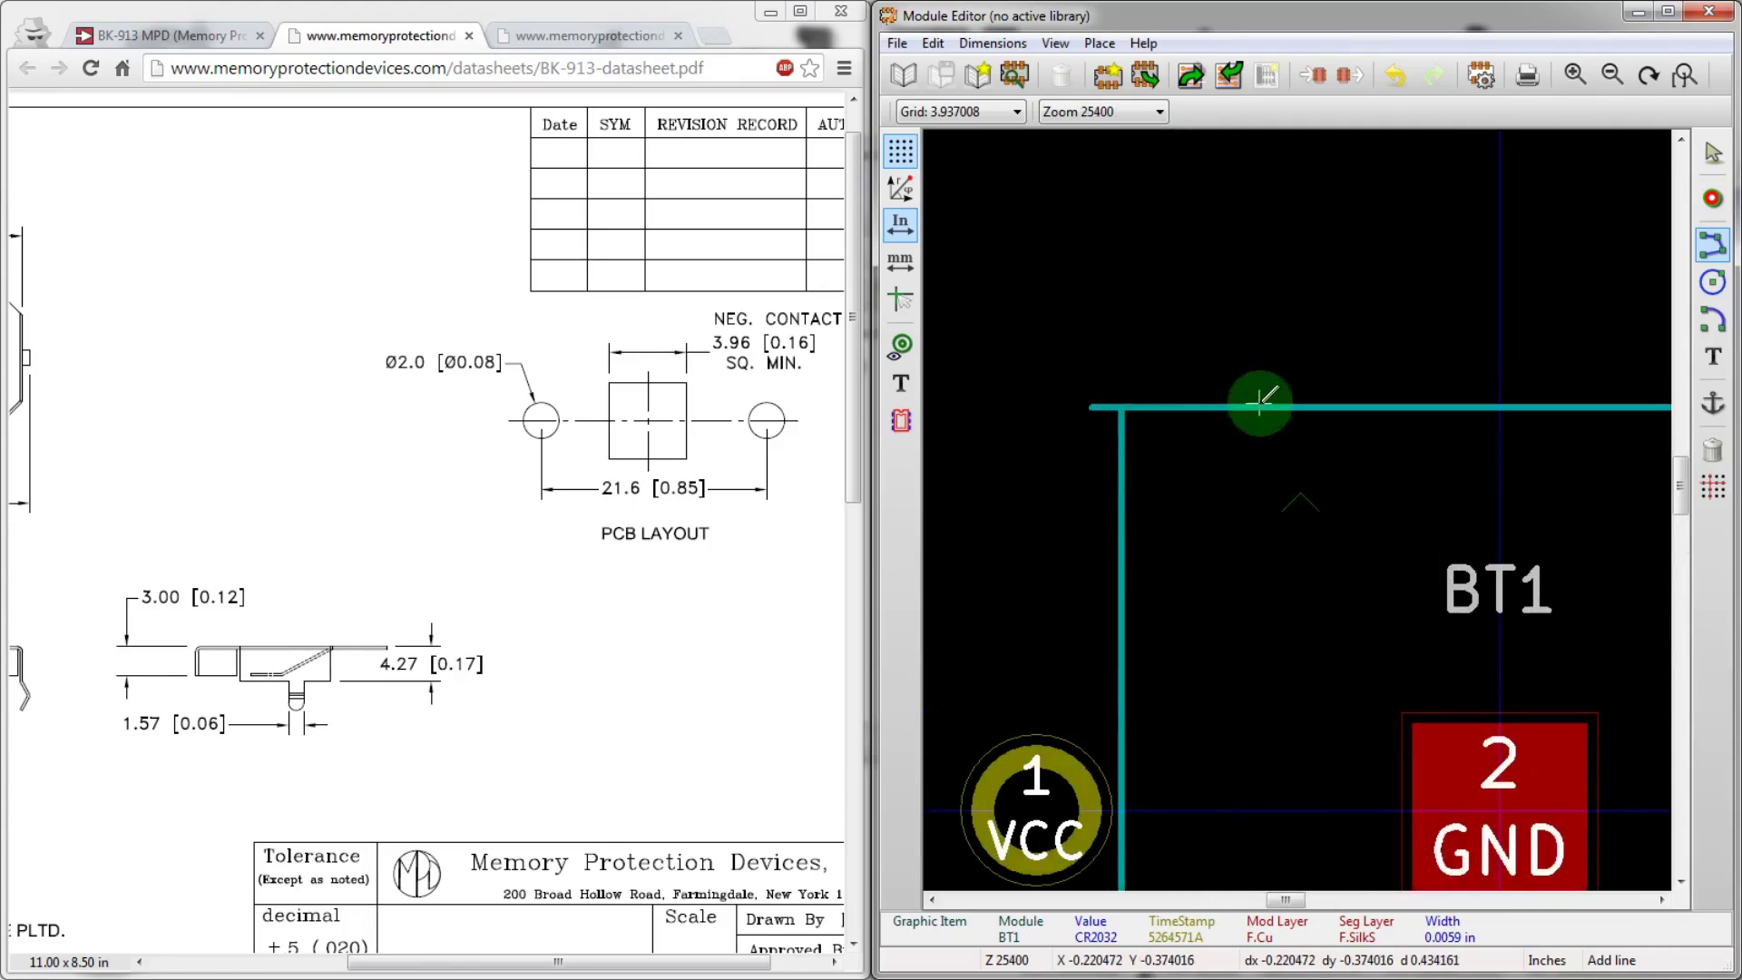
key("Delete")
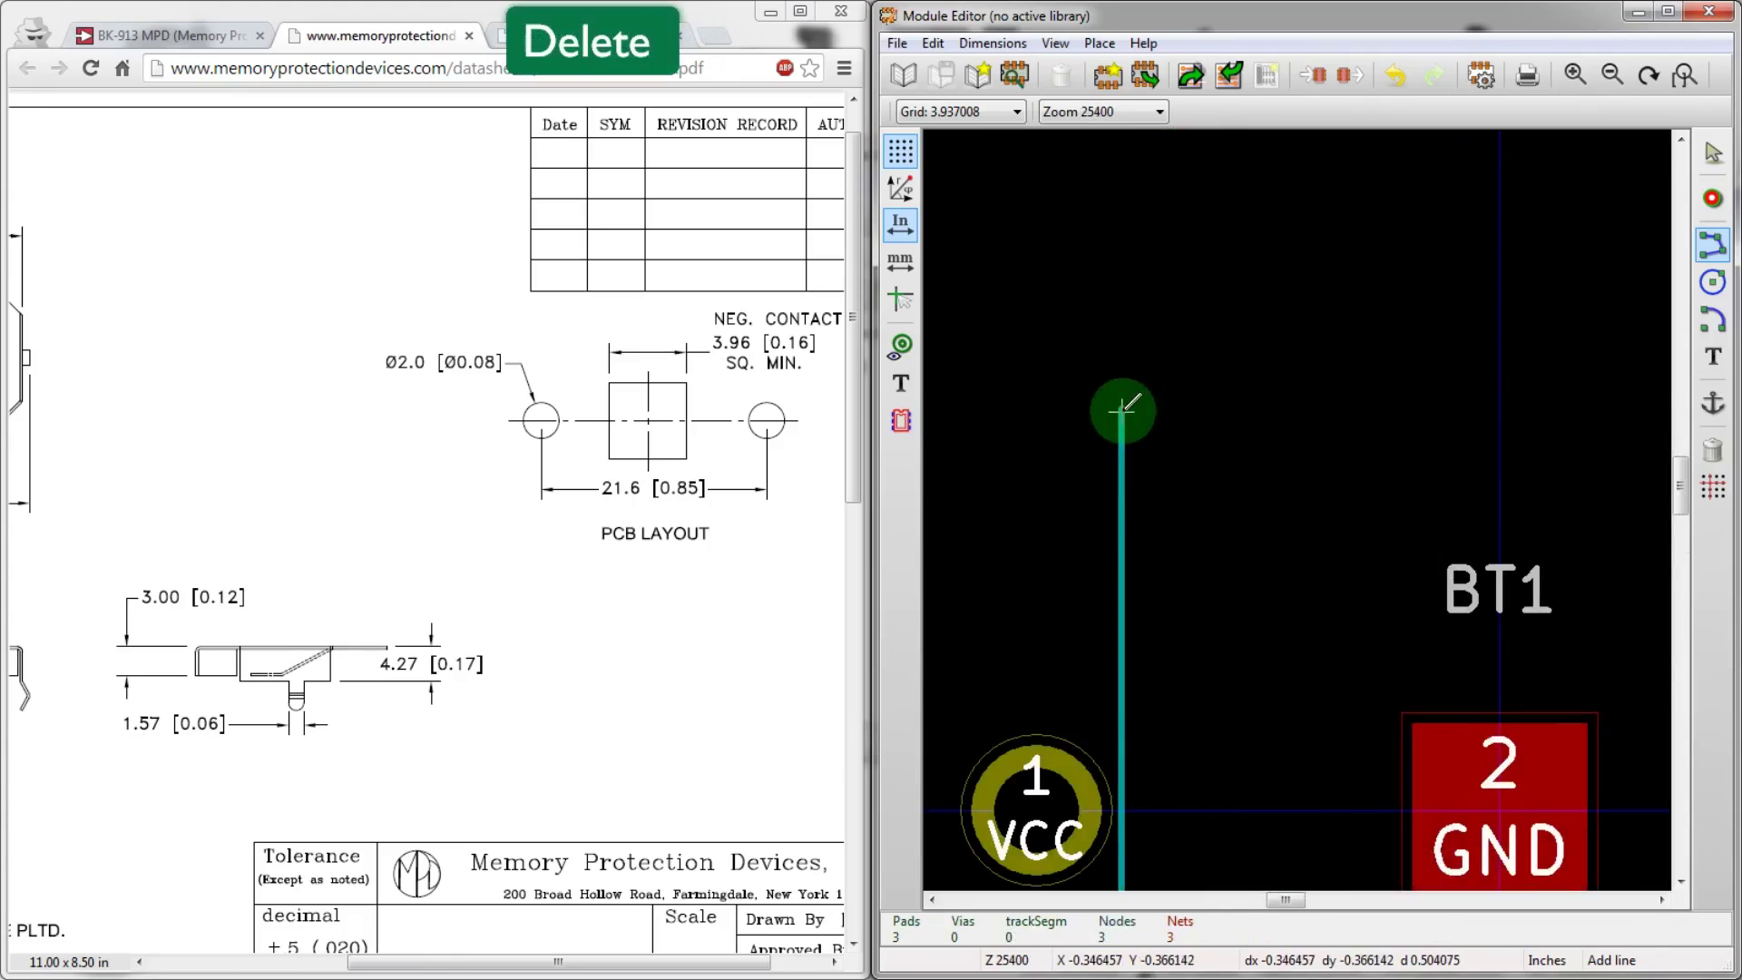
left_click(1125, 407)
scroll(1161, 404, "down", 3)
scroll(1482, 378, "up", 4)
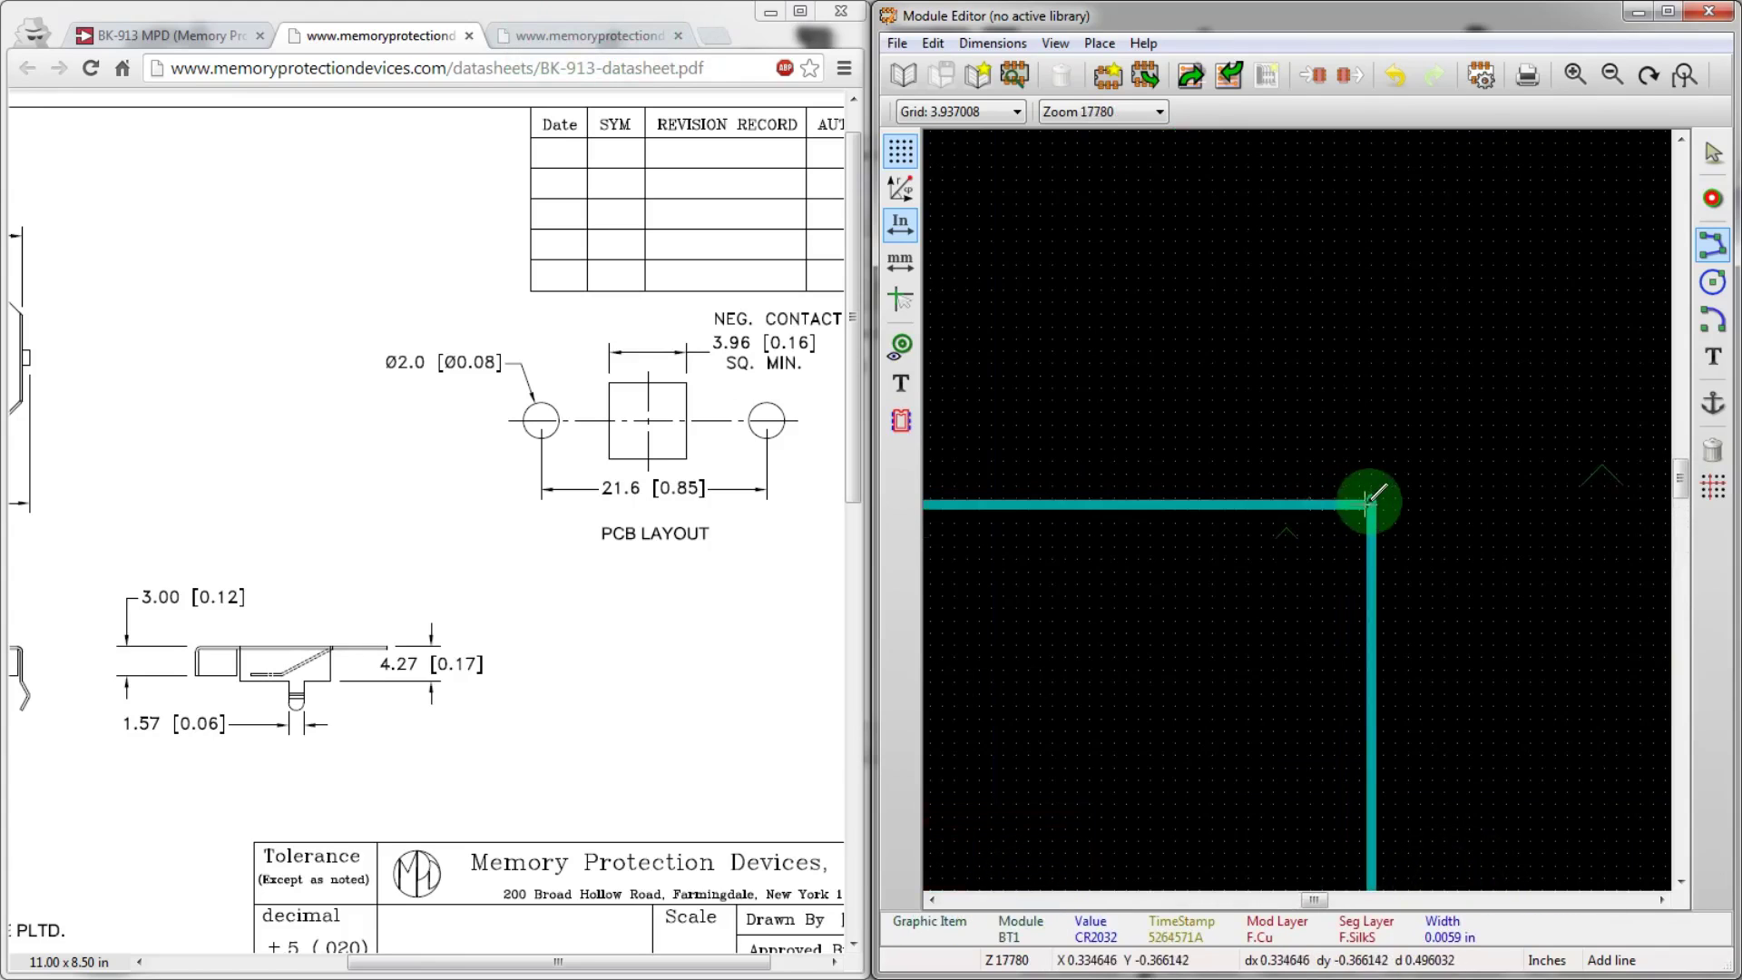
double_click(1373, 501)
scroll(1252, 571, "down", 3)
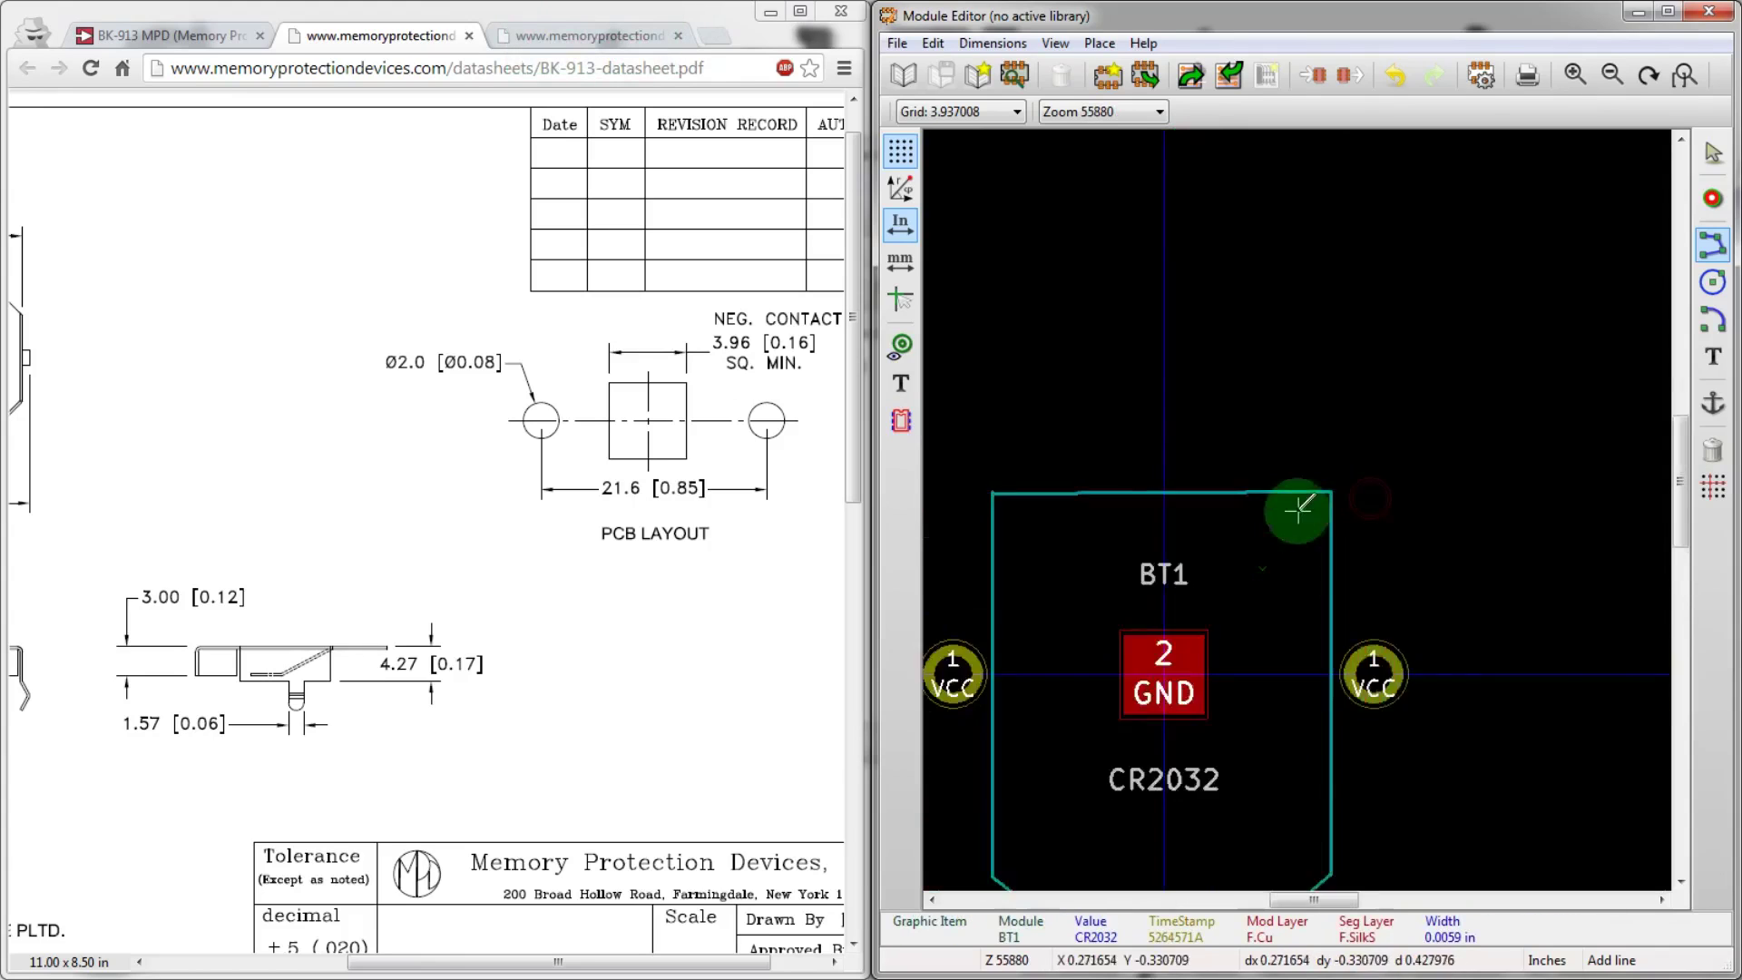
- Replace the slanted top silkscreen line with a straight one joining the vertical lines' upper ends at about Y -0.370 in
scroll(1202, 525, "up", 3)
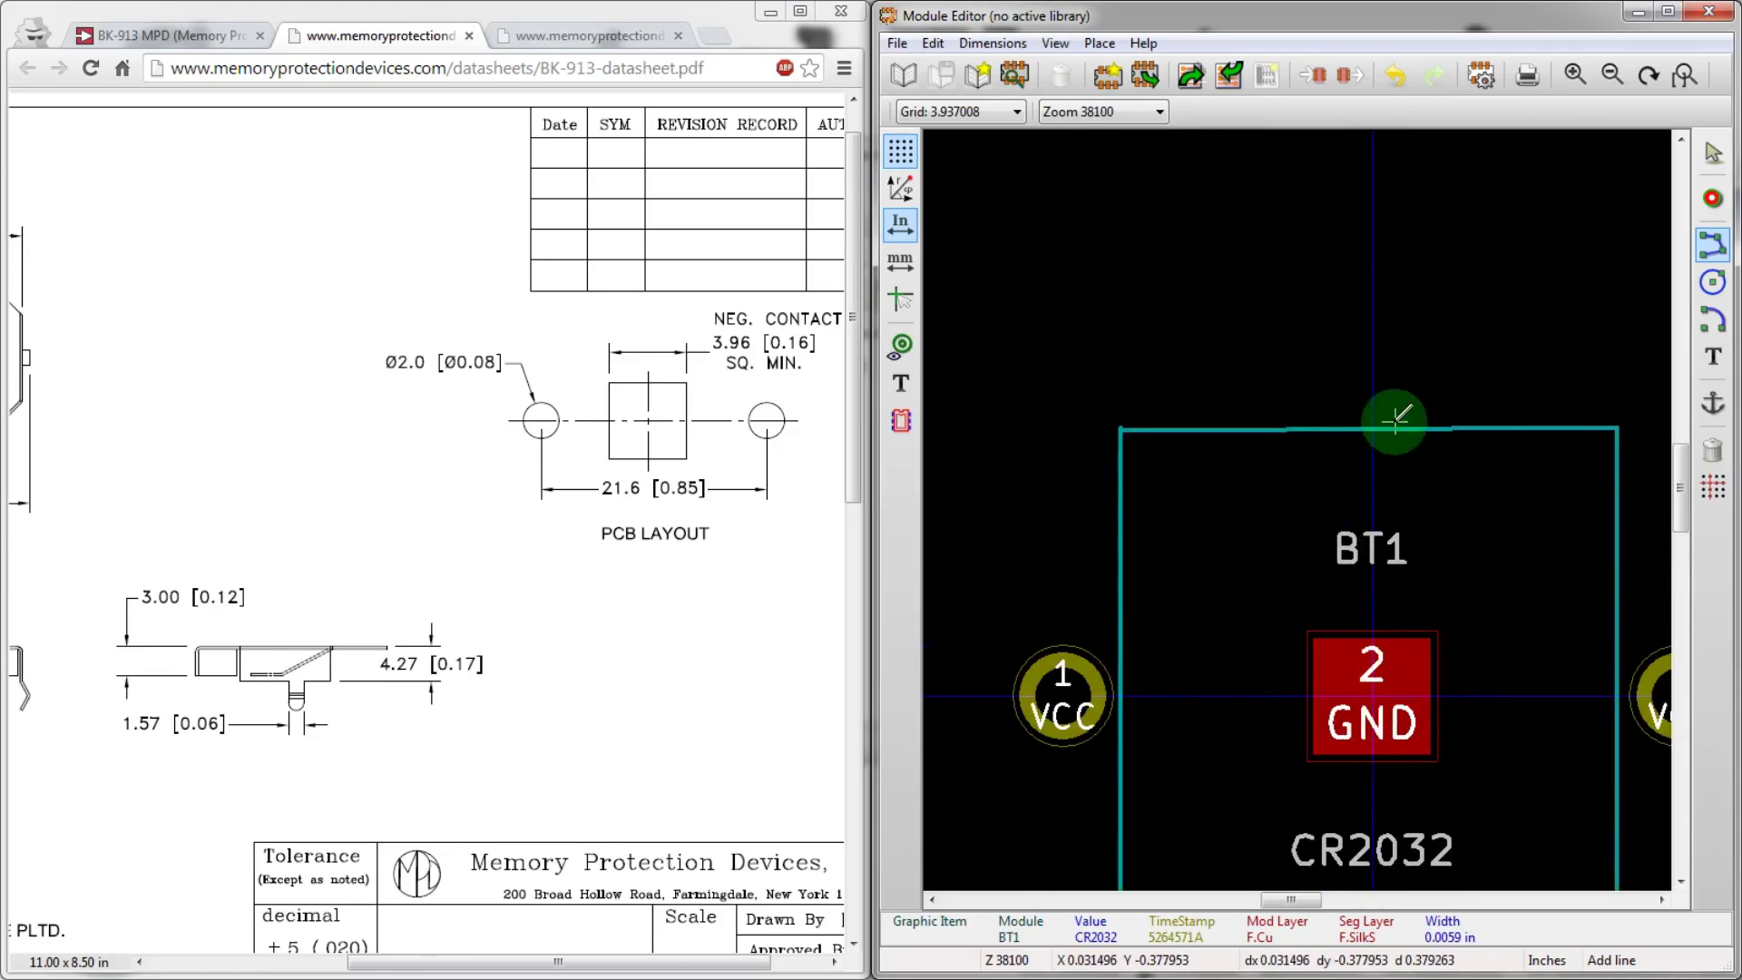
key("Delete")
key("Delete")
scroll(1089, 445, "up", 3)
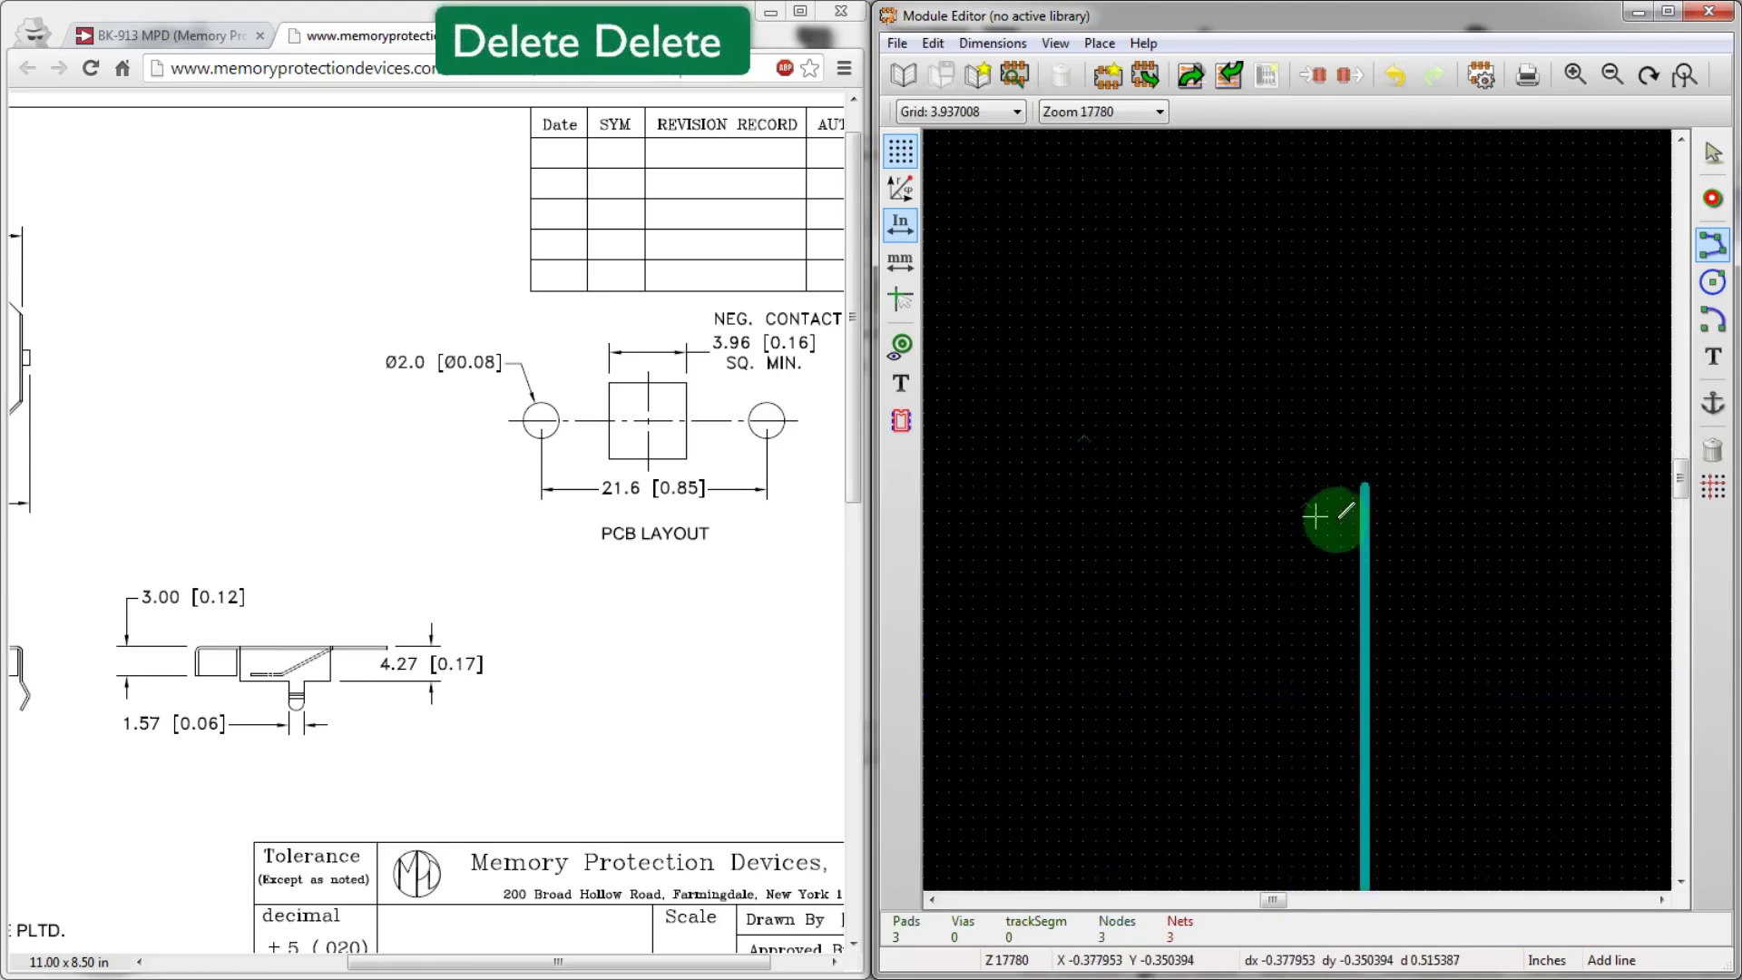
left_click(1313, 466)
scroll(1313, 466, "down", 2)
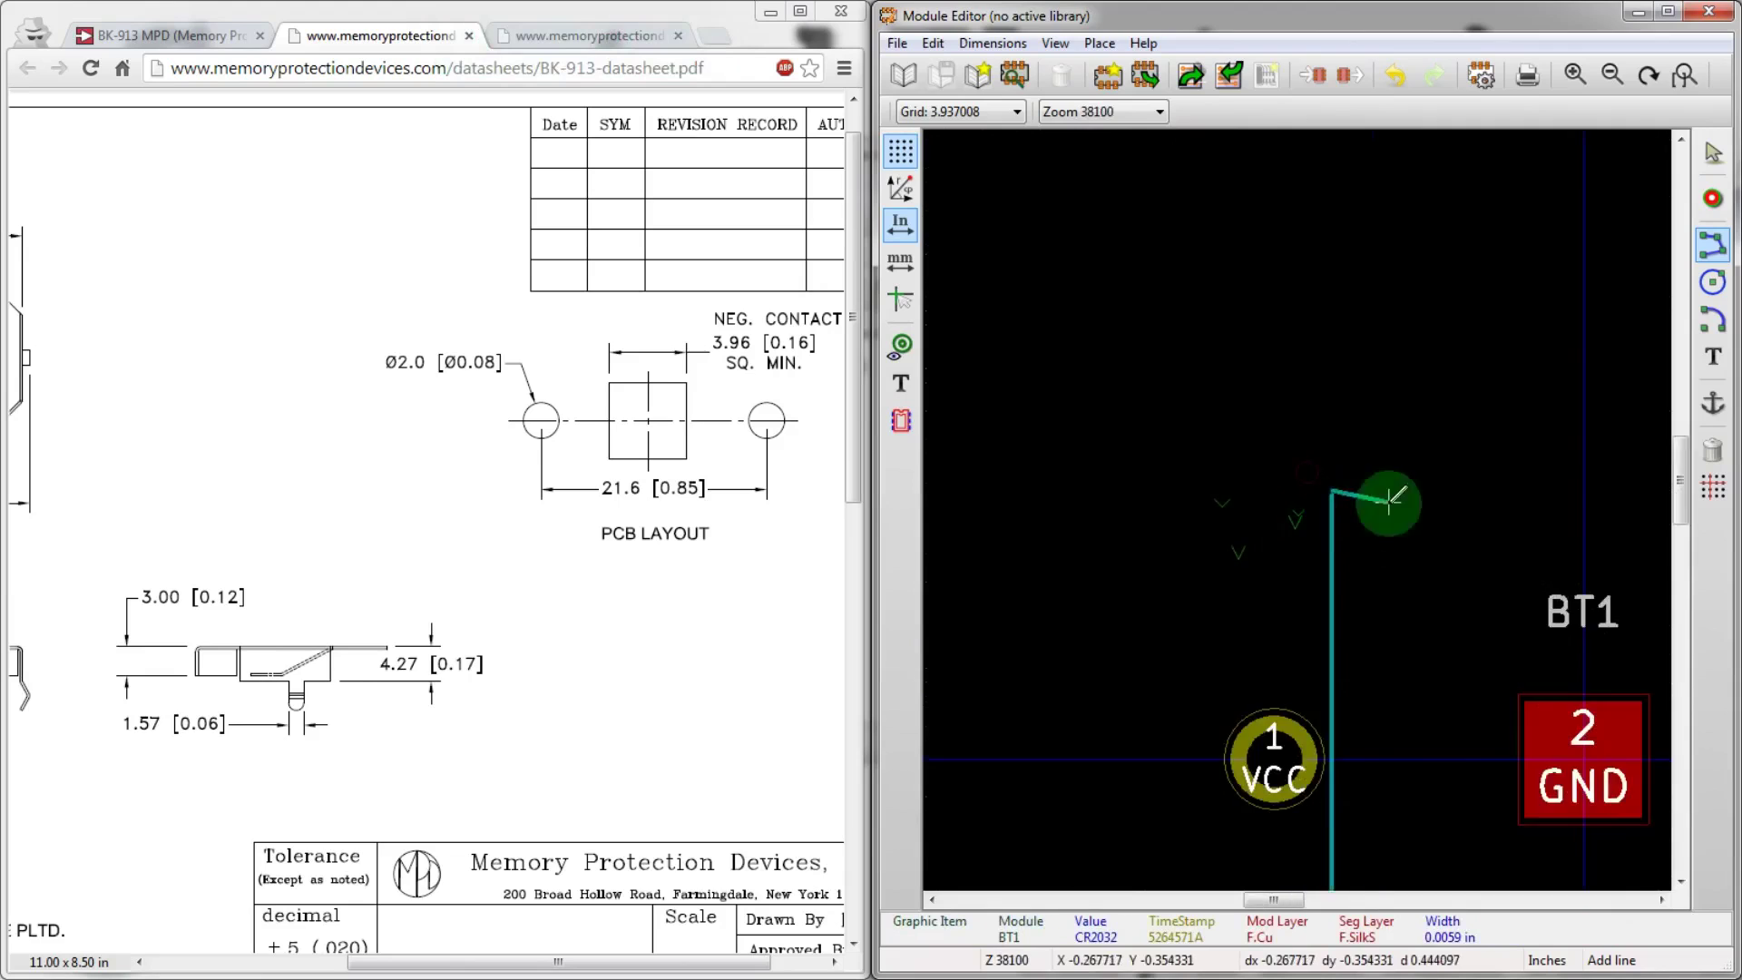
scroll(1244, 505, "up", 2)
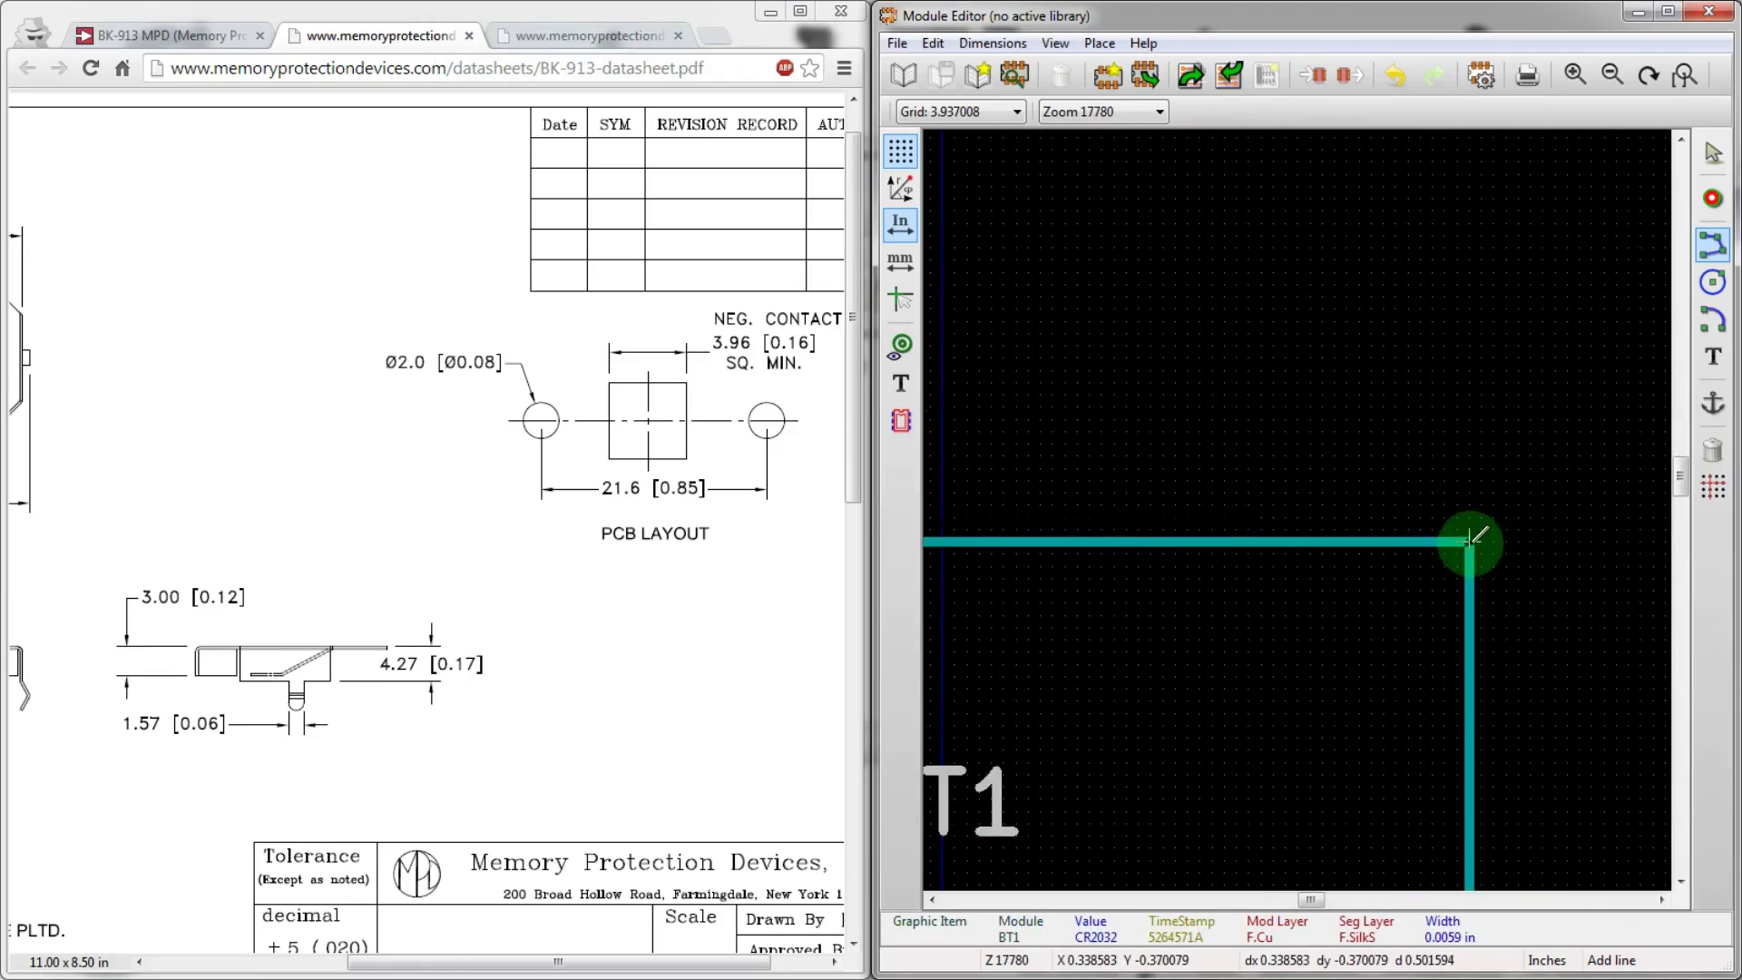
double_click(1470, 540)
scroll(1210, 712, "down", 3)
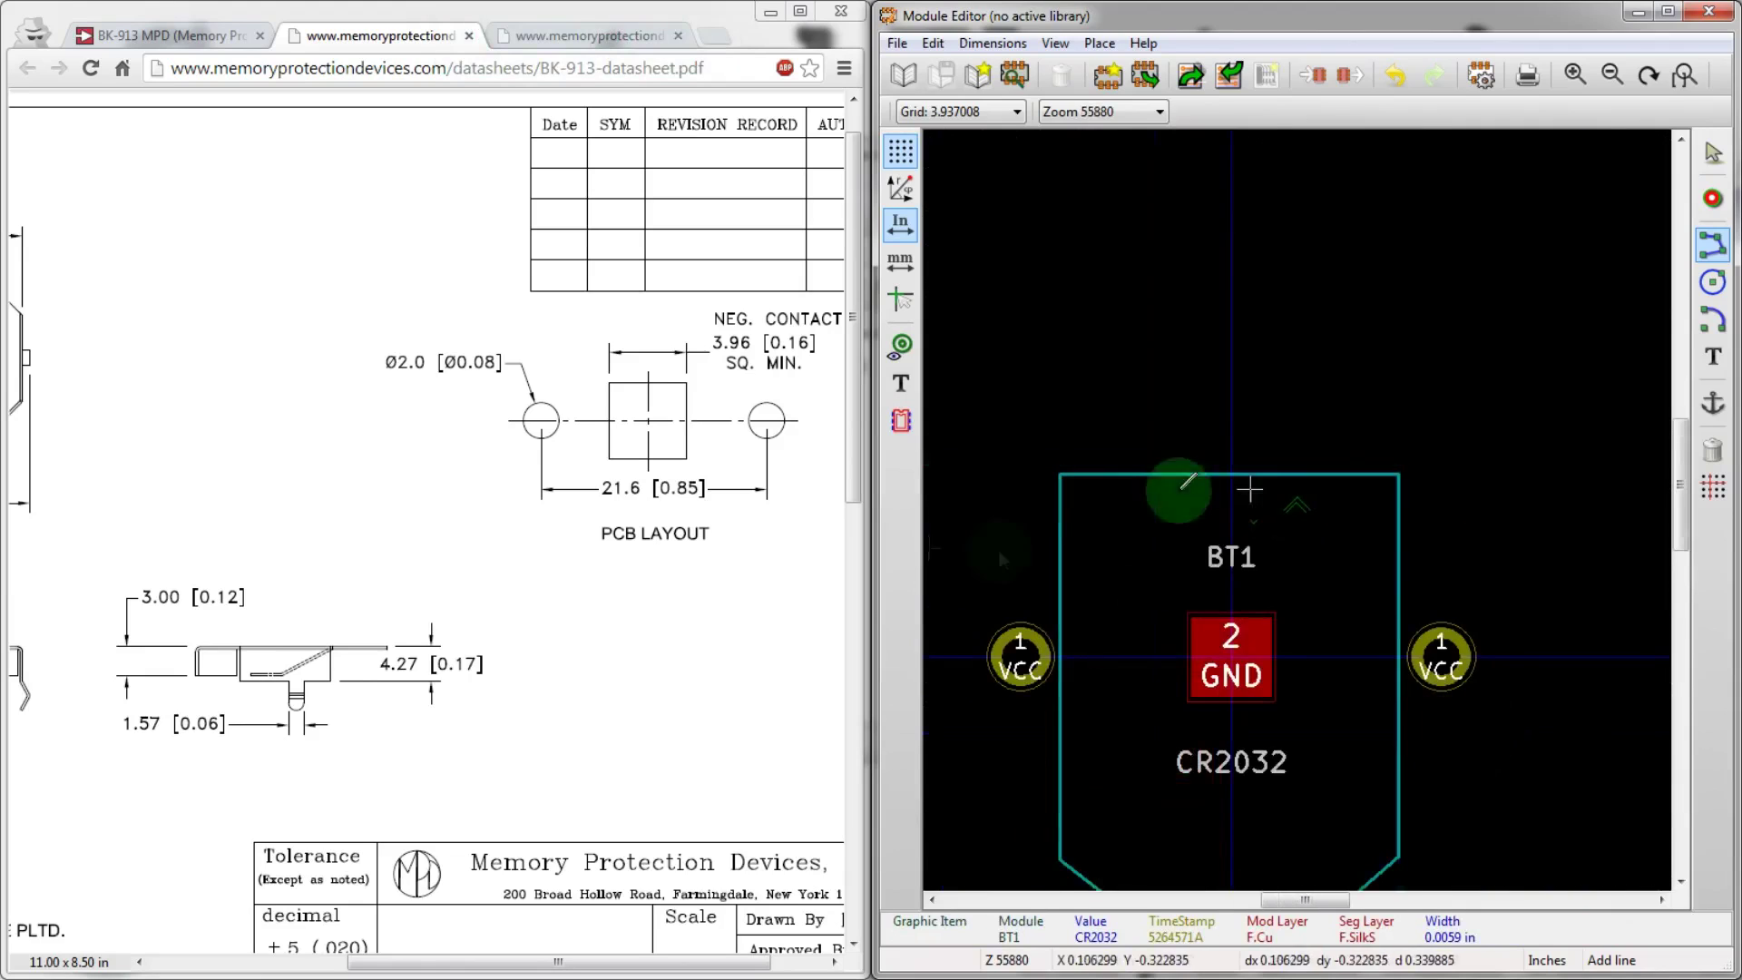
scroll(1072, 662, "down", 2)
scroll(1341, 503, "up", 2)
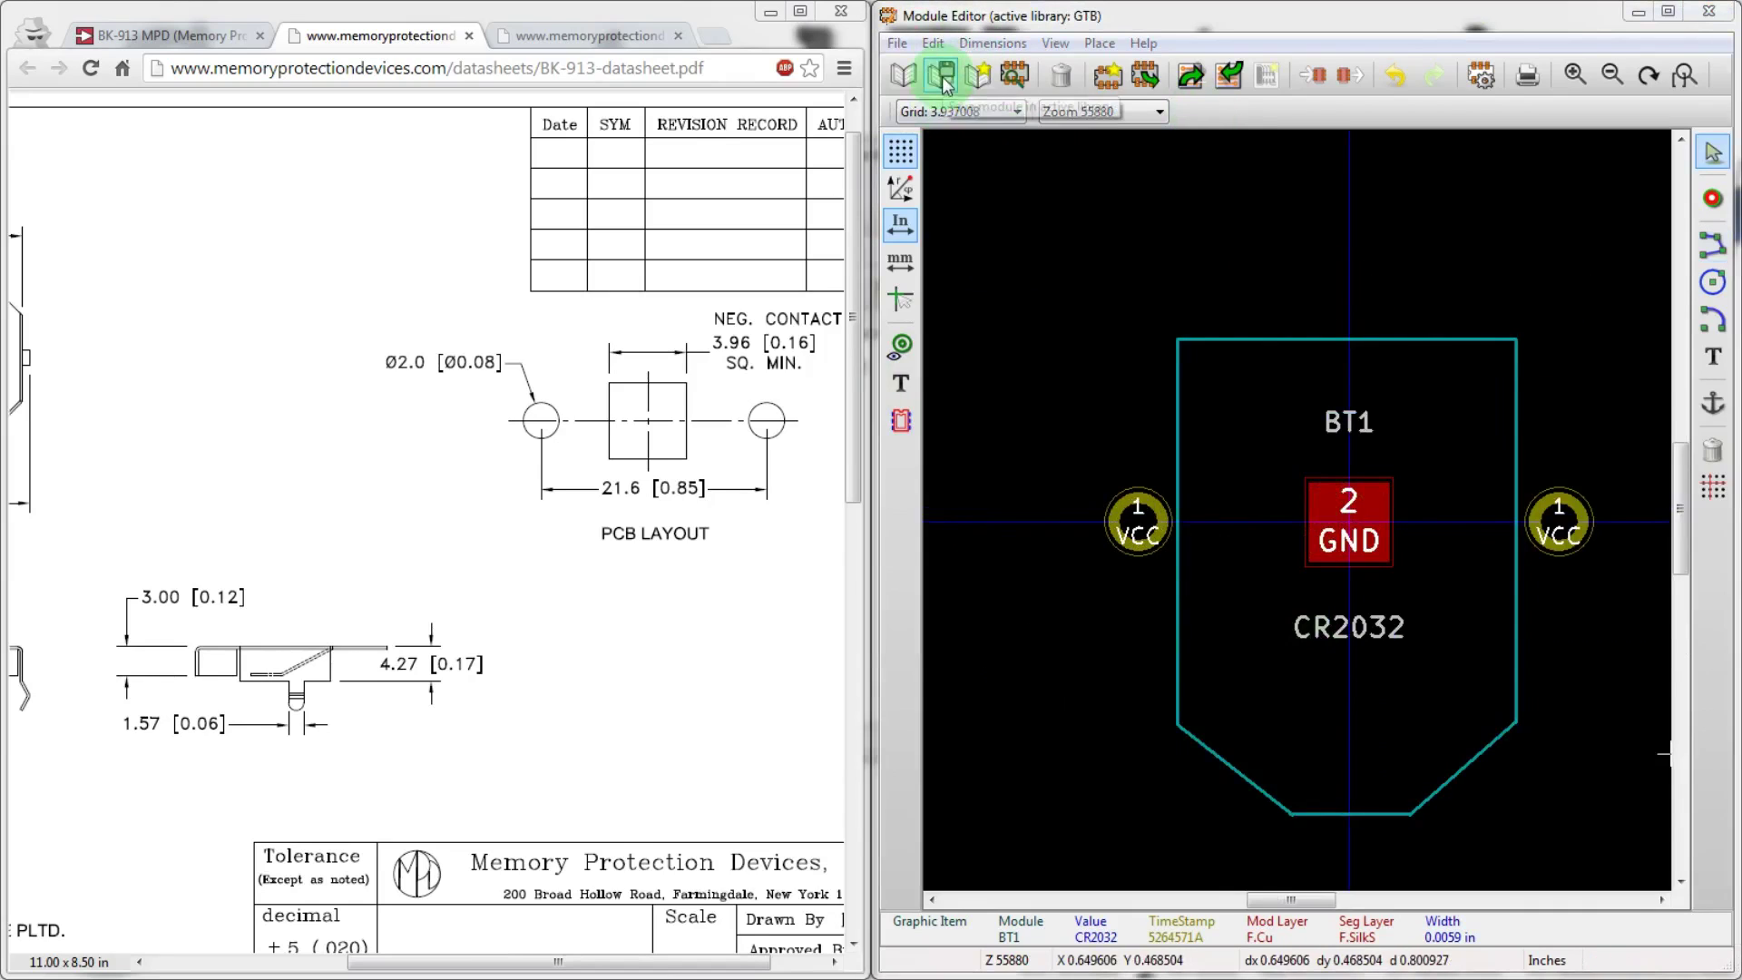
- Save the footprint as CR2032 in the GTB library and close the Module Editor
left_click(944, 77)
left_click(1307, 540)
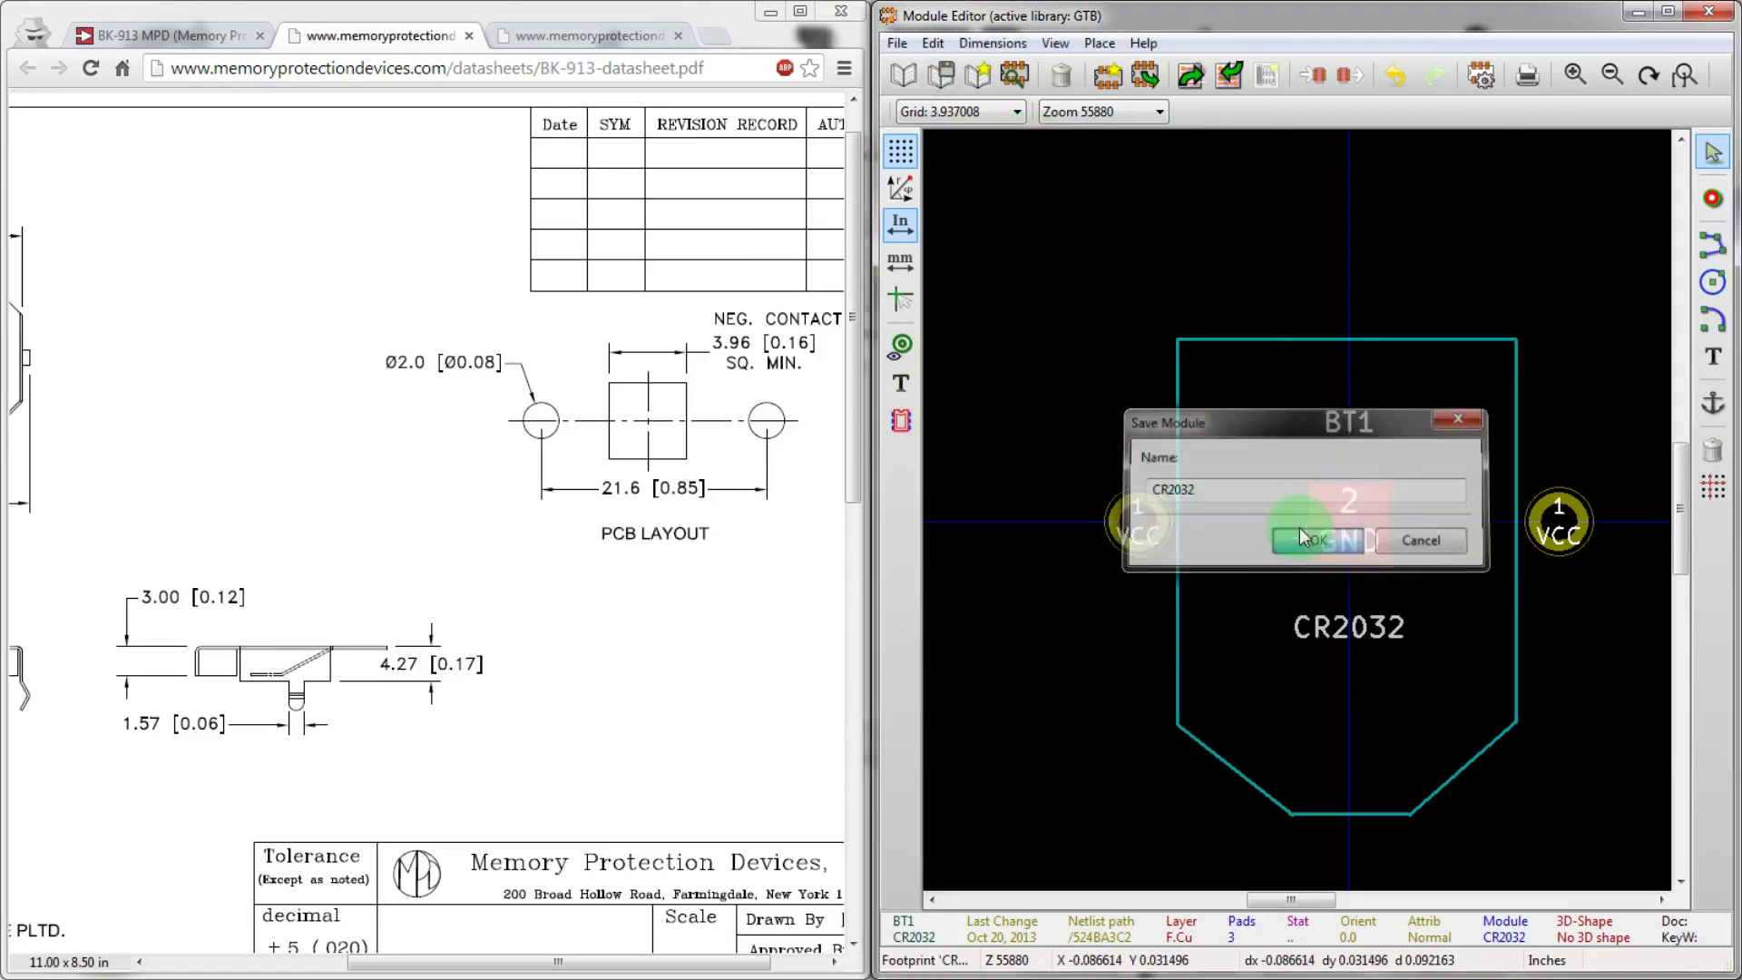
left_click(1060, 238)
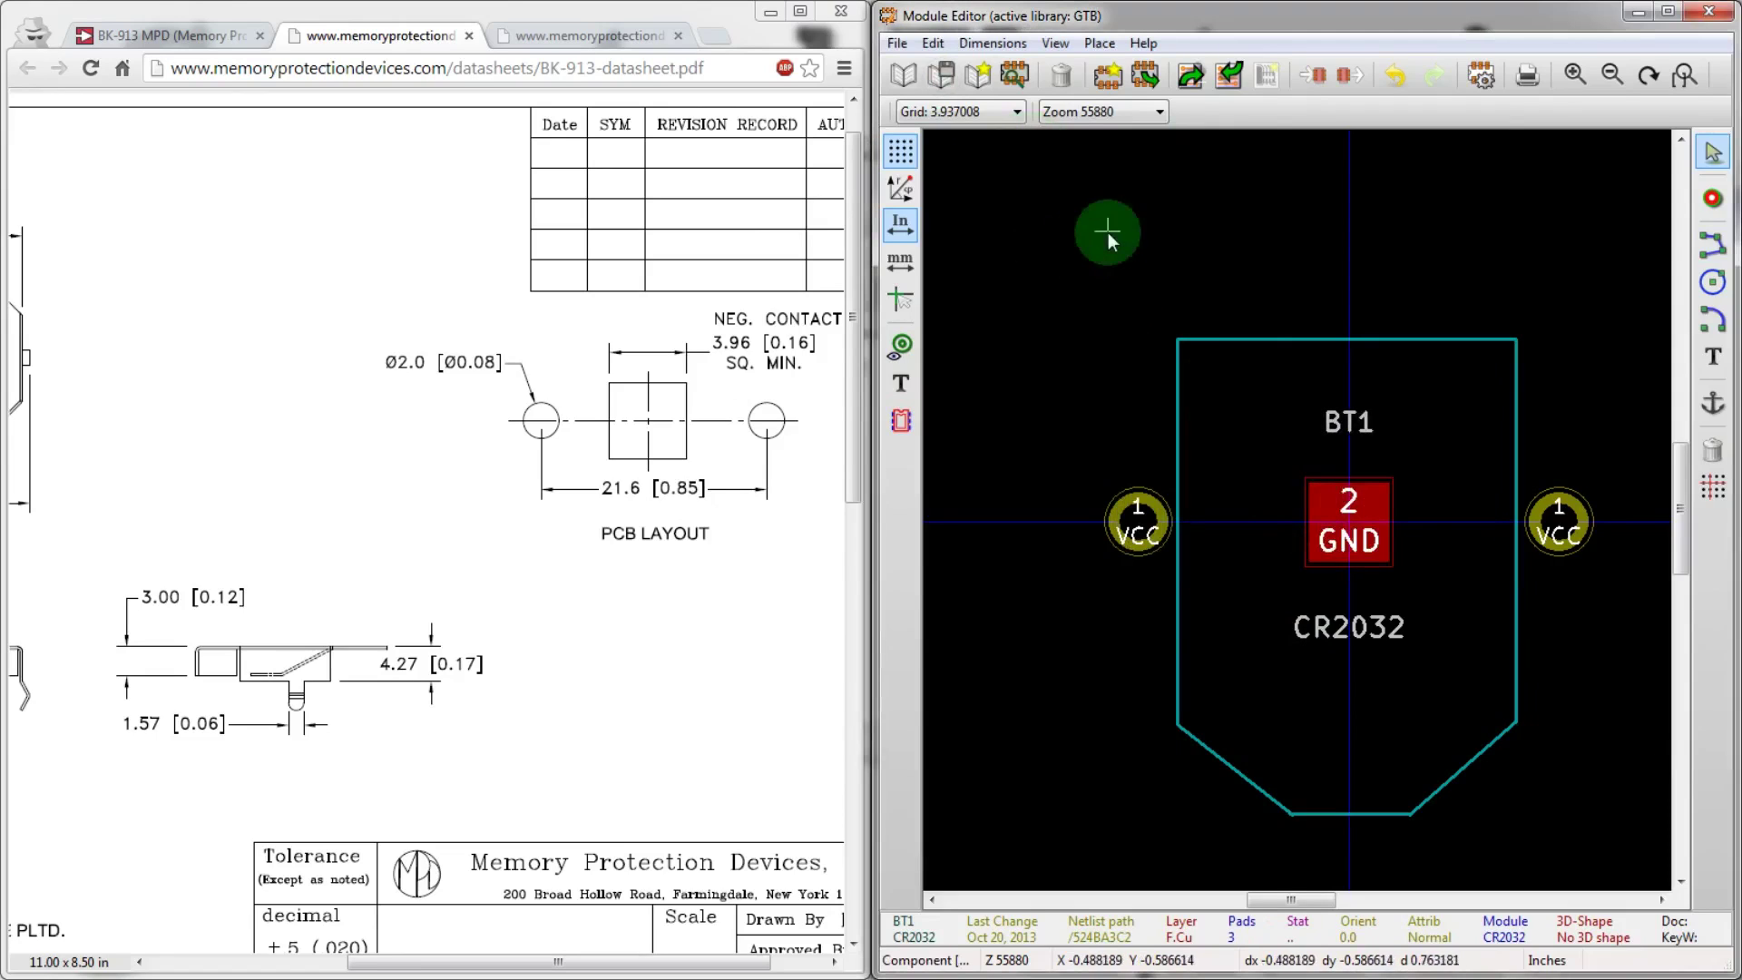
left_click(1711, 12)
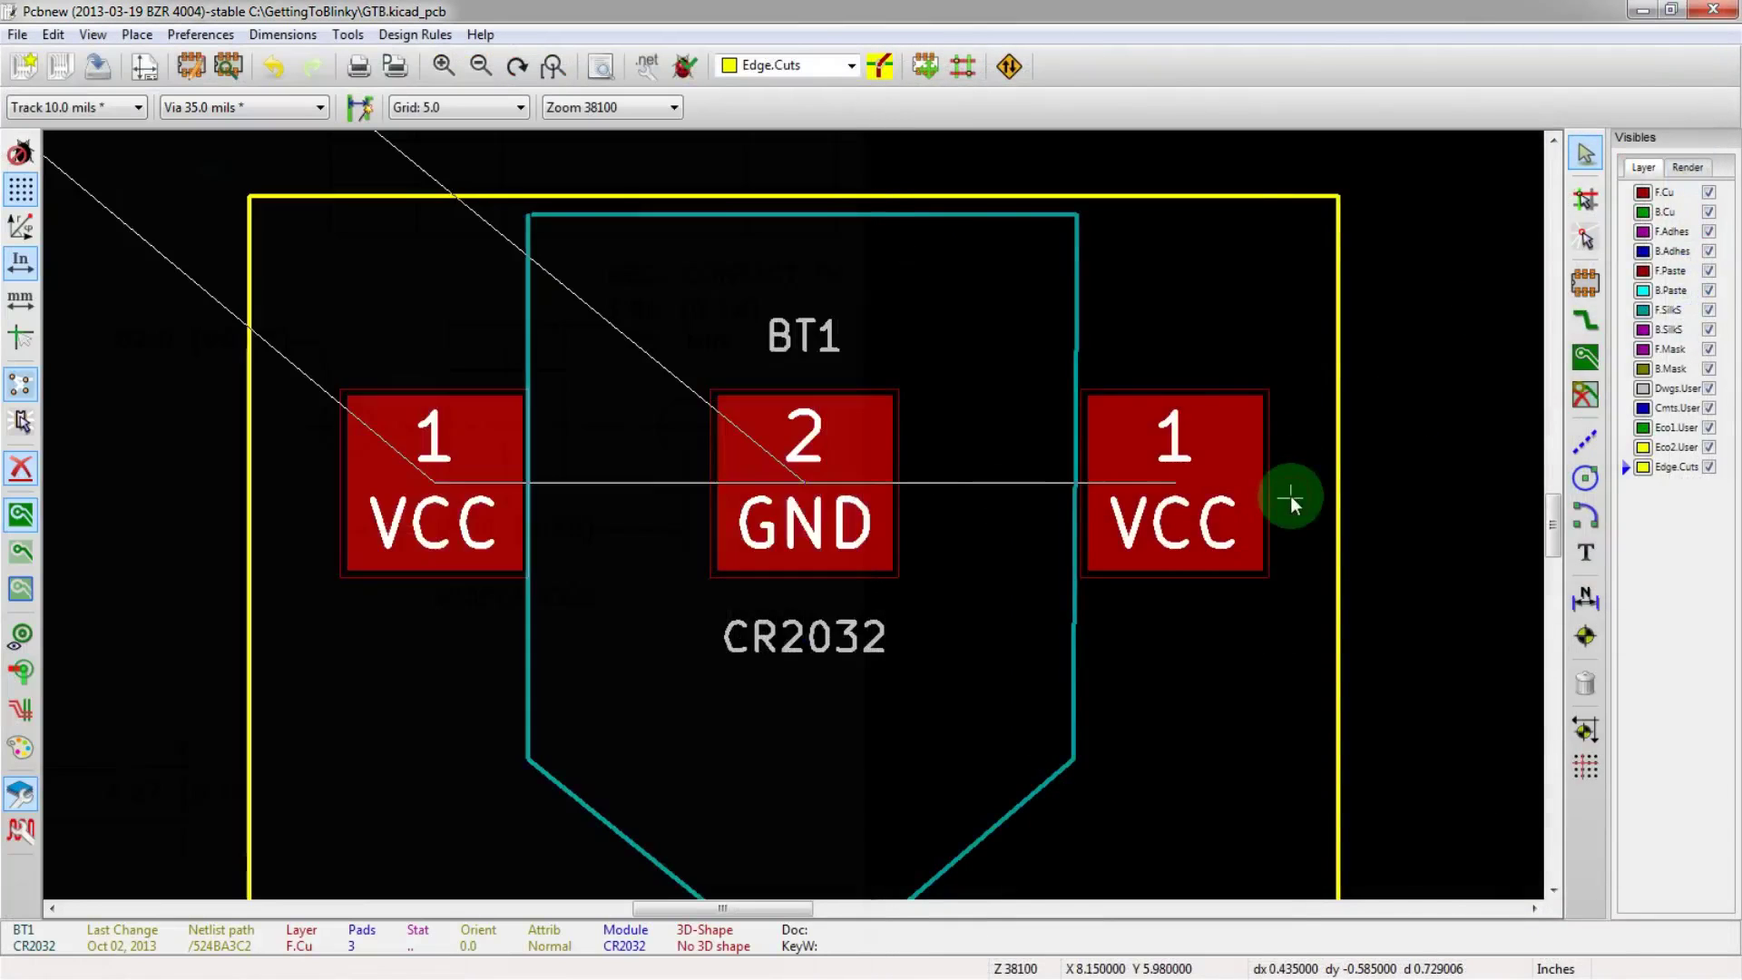
- Delete the outdated BT1 CR2032 footprint from the board
scroll(1291, 496, "down", 2)
left_click(530, 503)
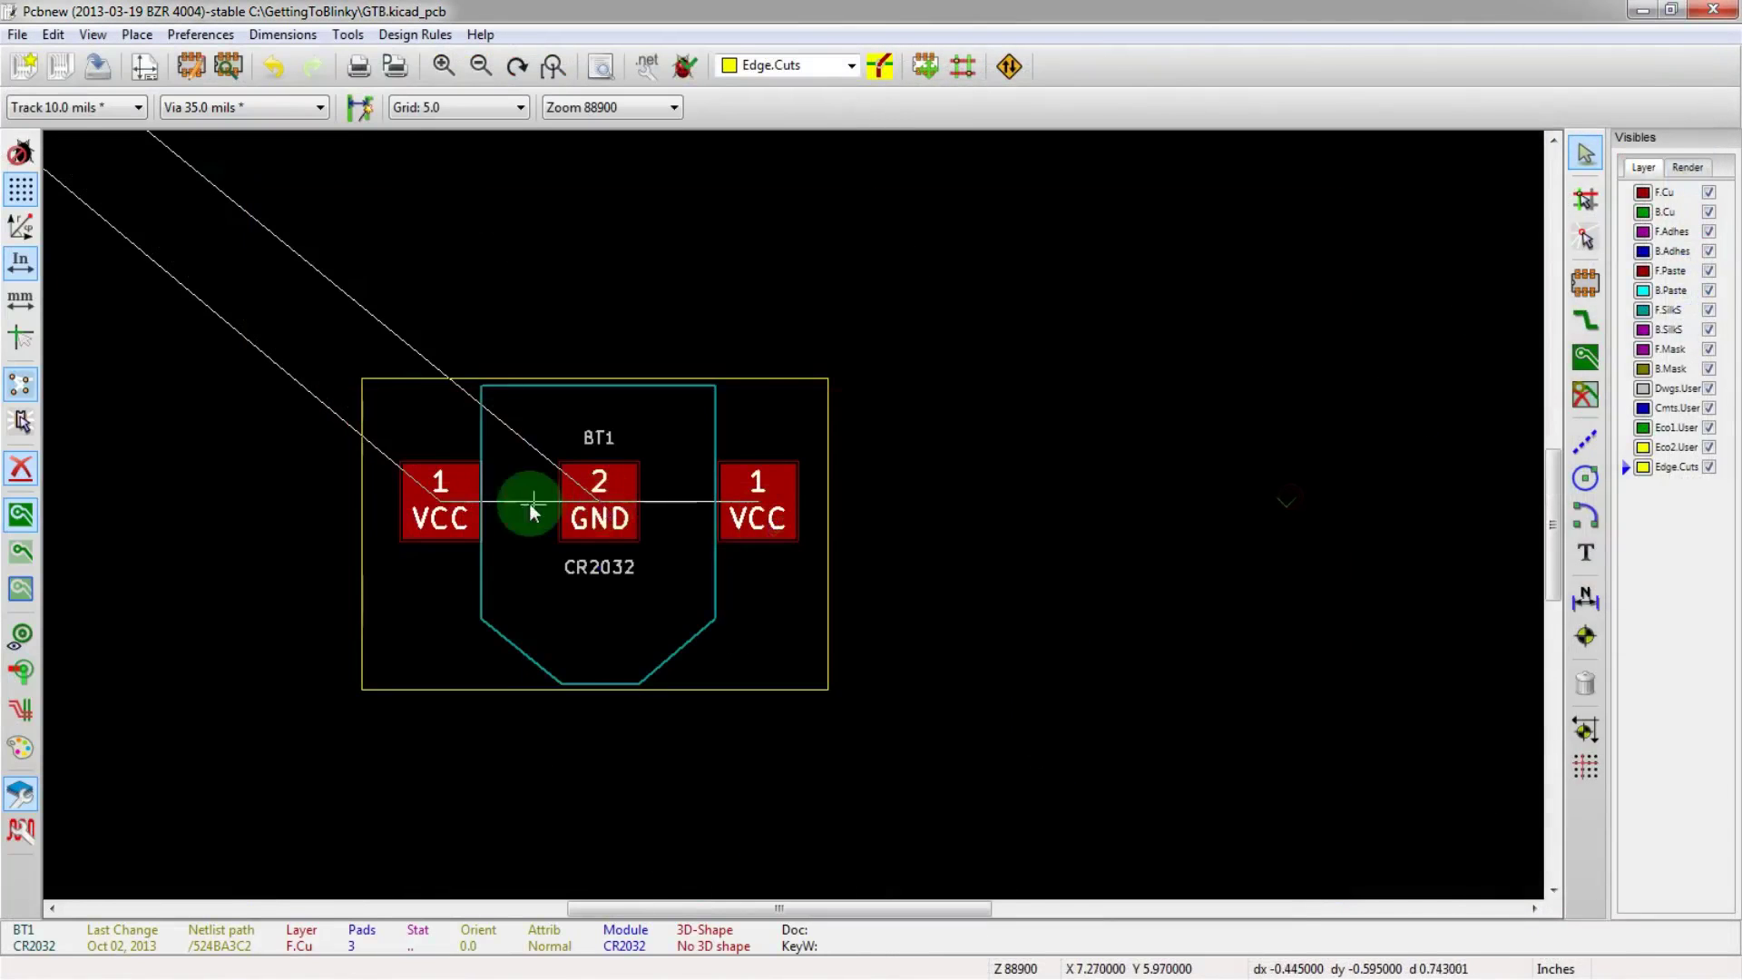
scroll(530, 502, "up", 3)
scroll(871, 514, "down", 1)
left_click(258, 65)
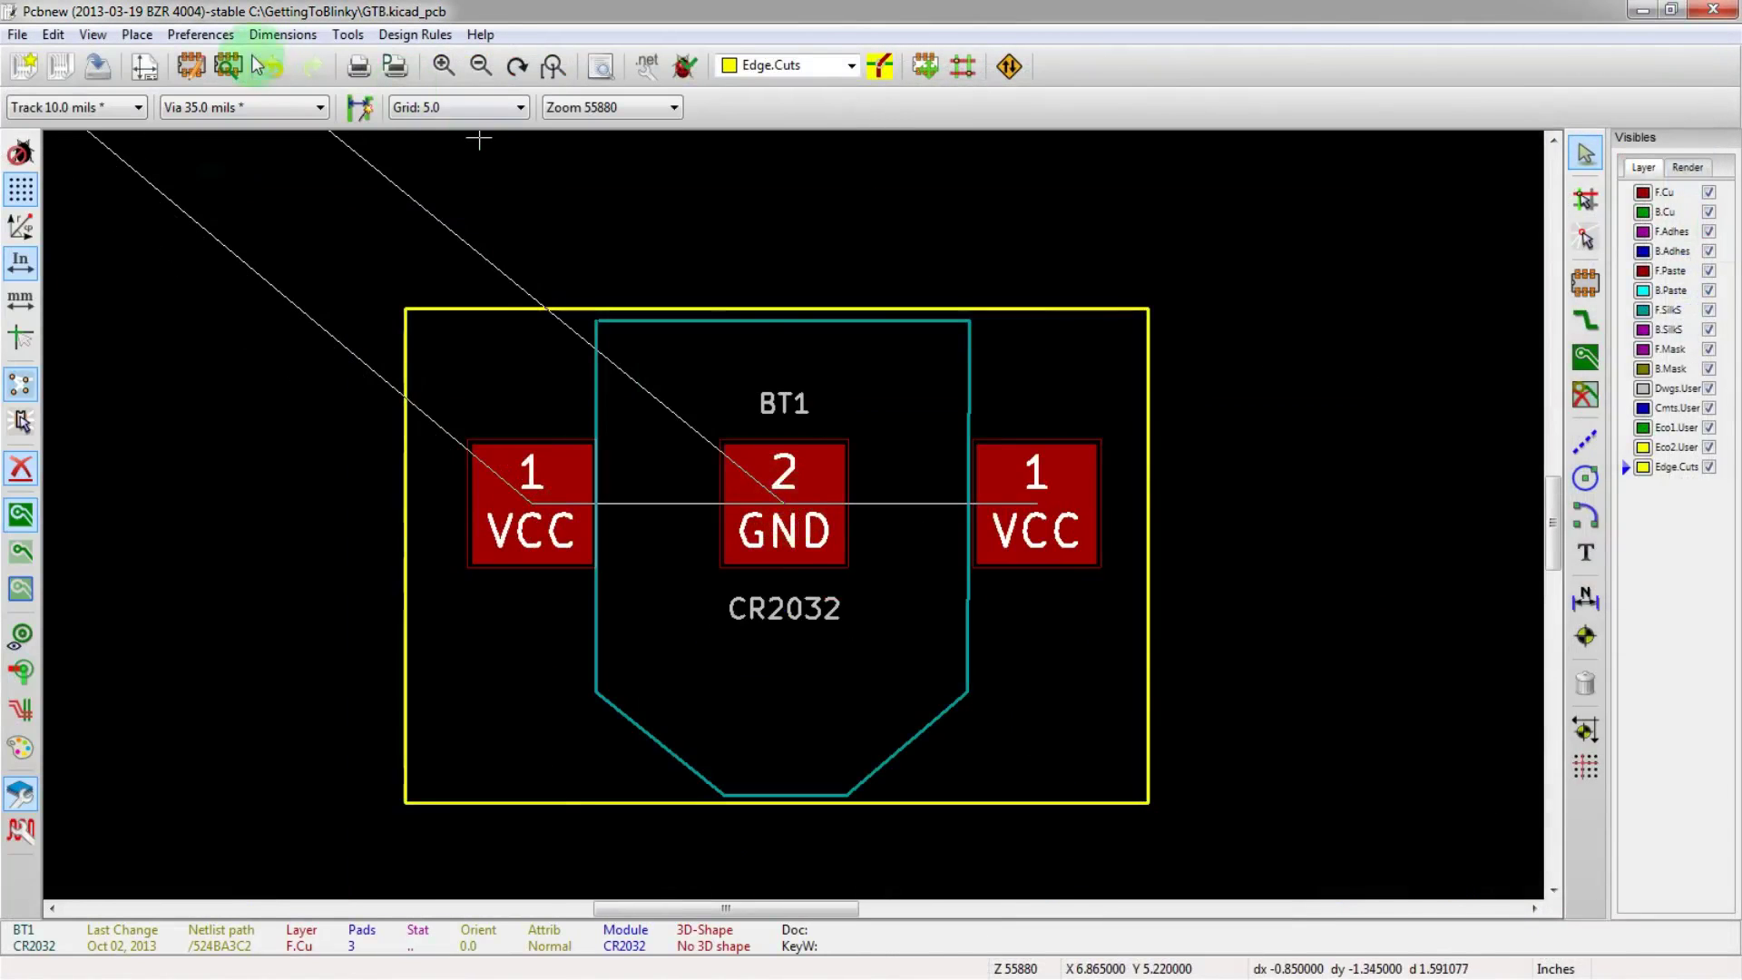
left_click(780, 512)
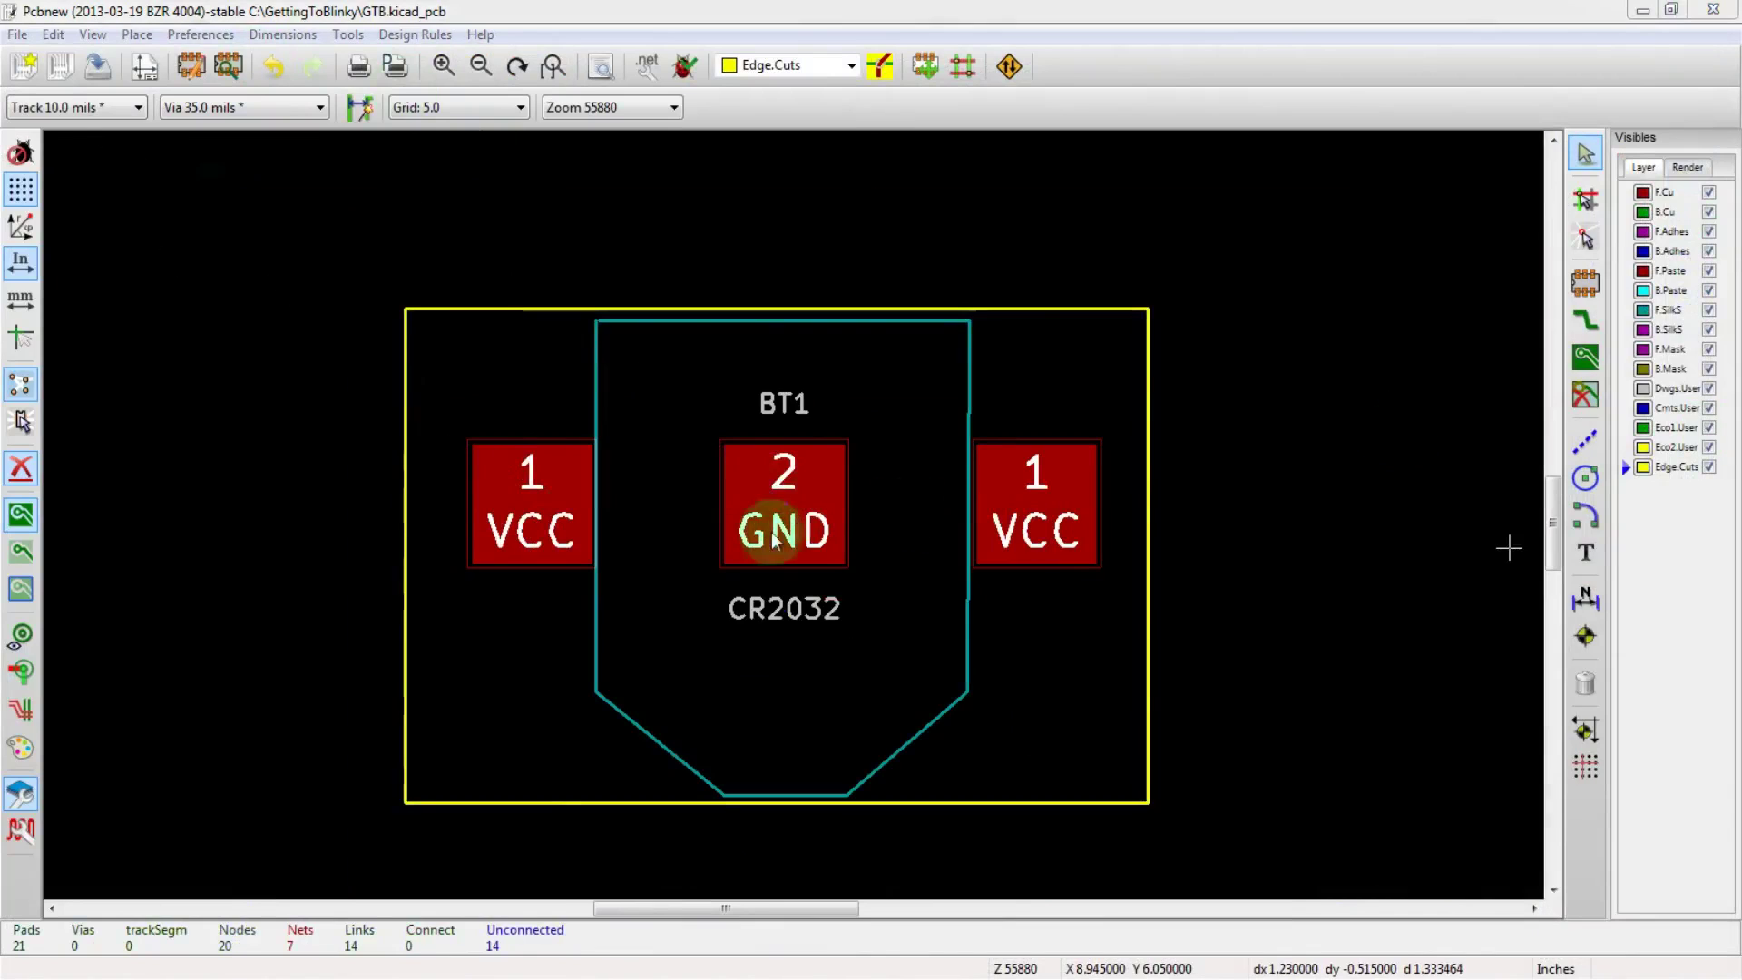
left_click(784, 519)
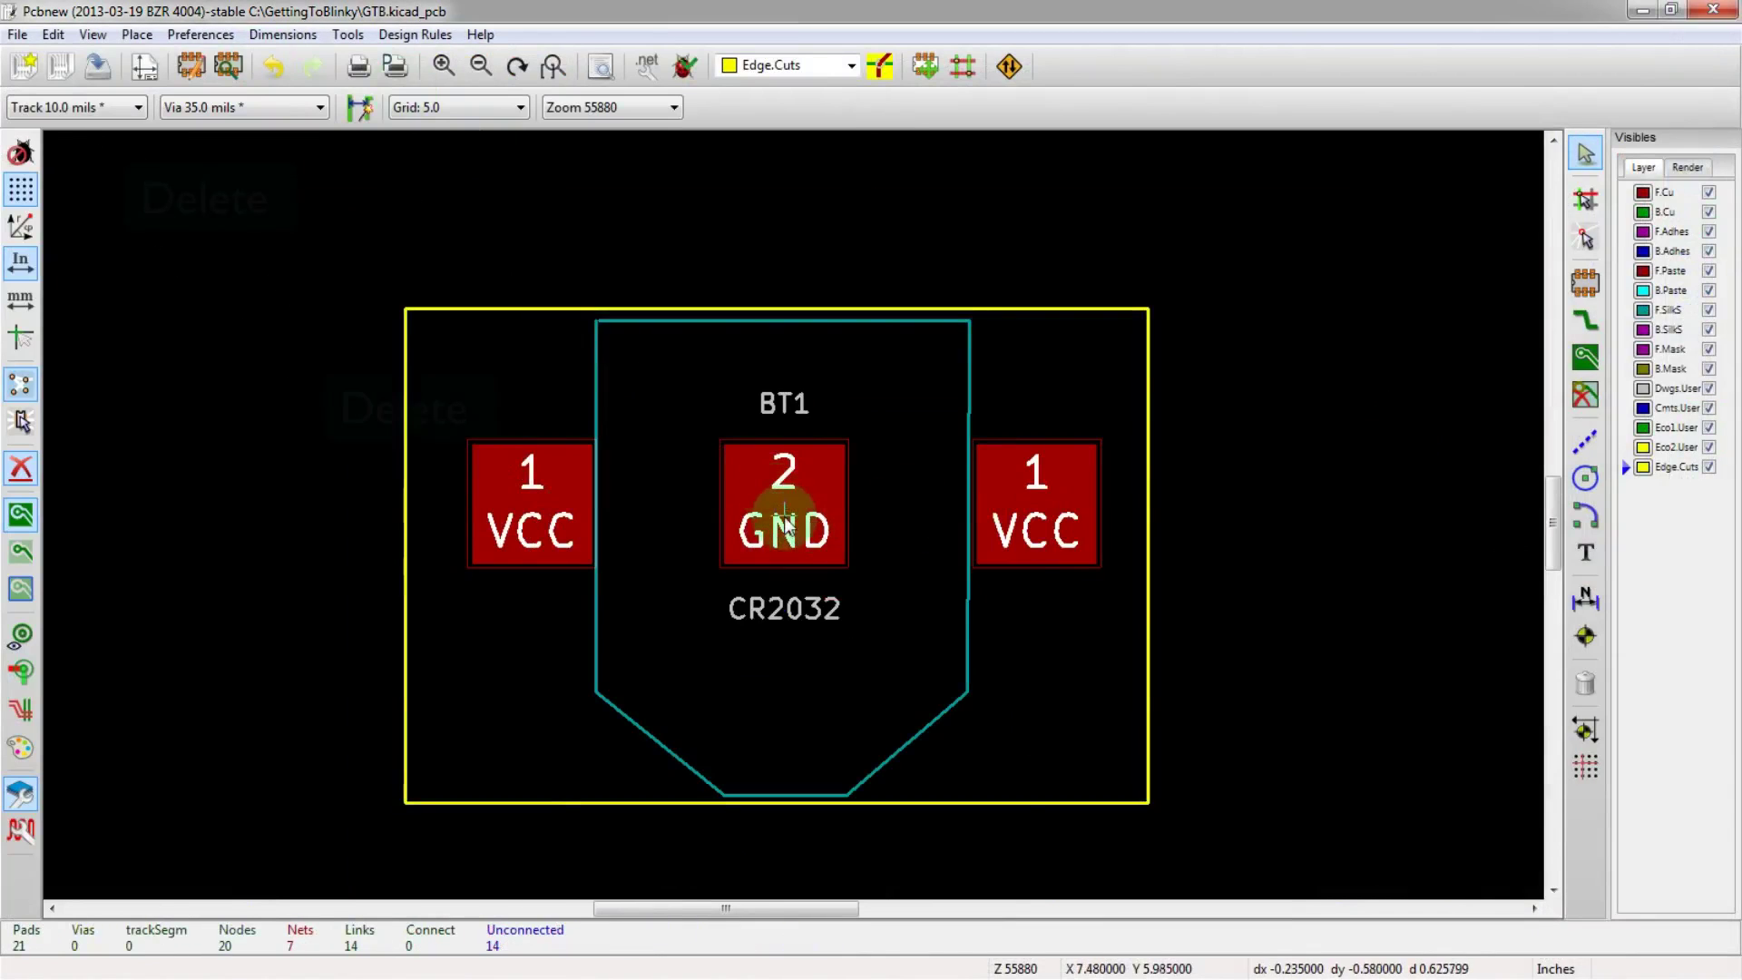
key("Delete")
left_click(844, 549)
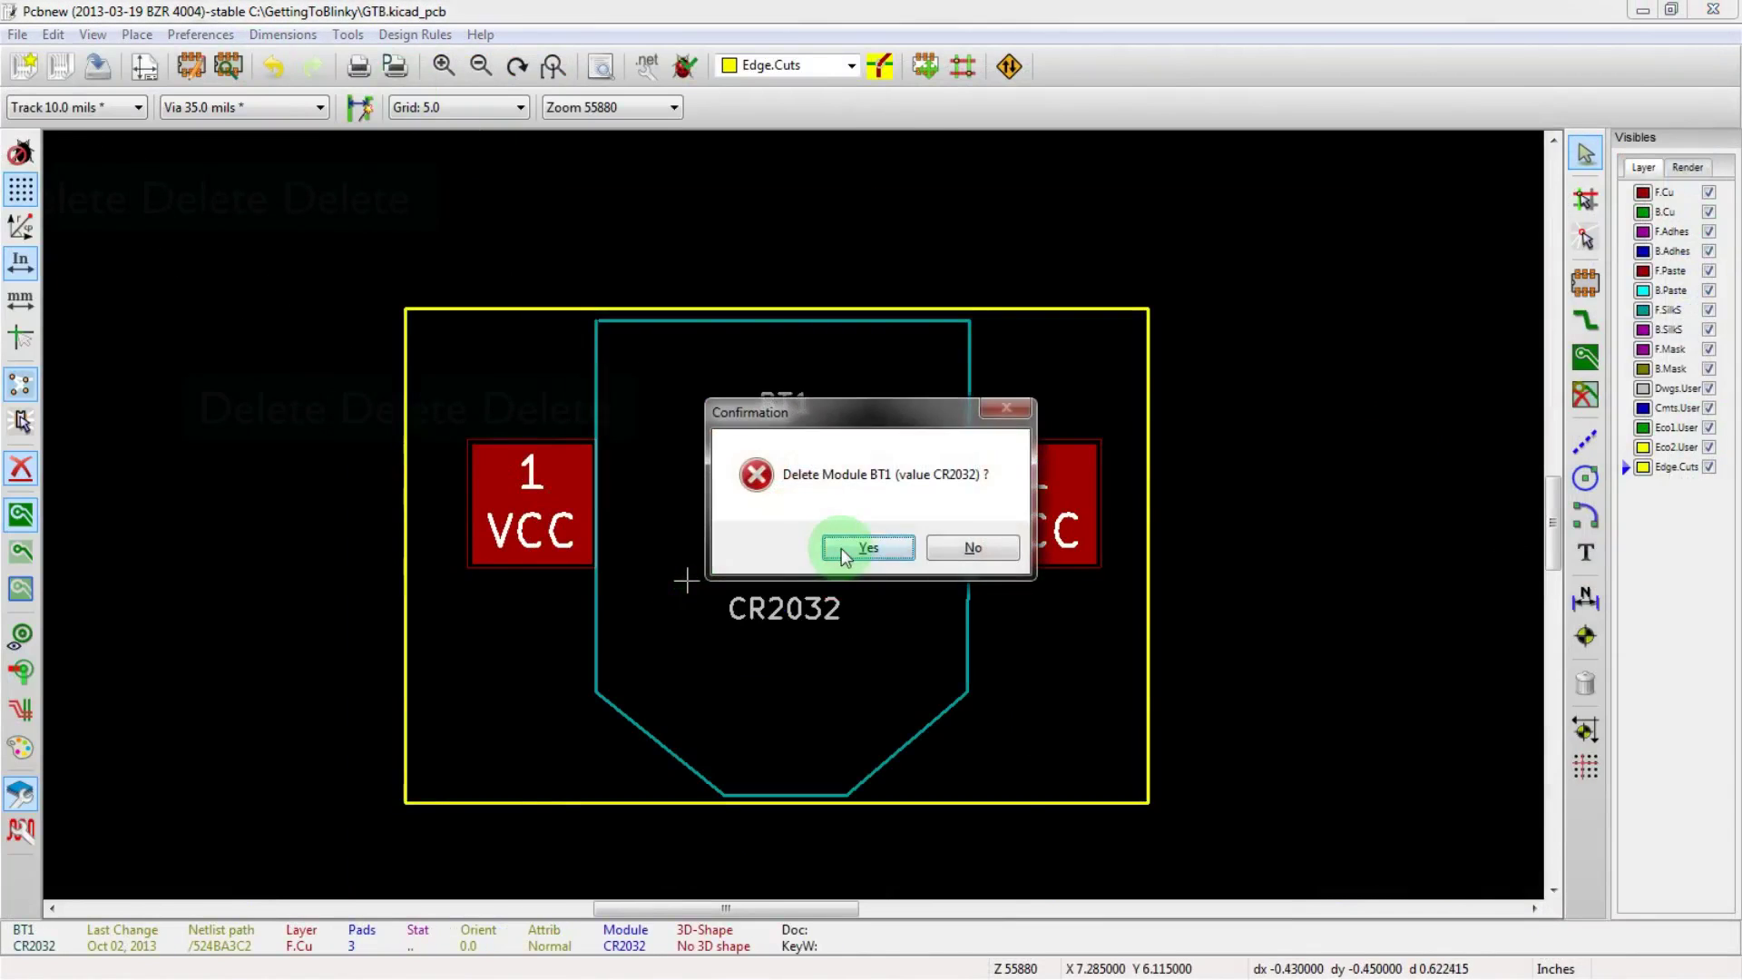
- Read the current netlist GTB.net to bring the updated BT1 footprint onto the board
scroll(773, 495, "down", 4)
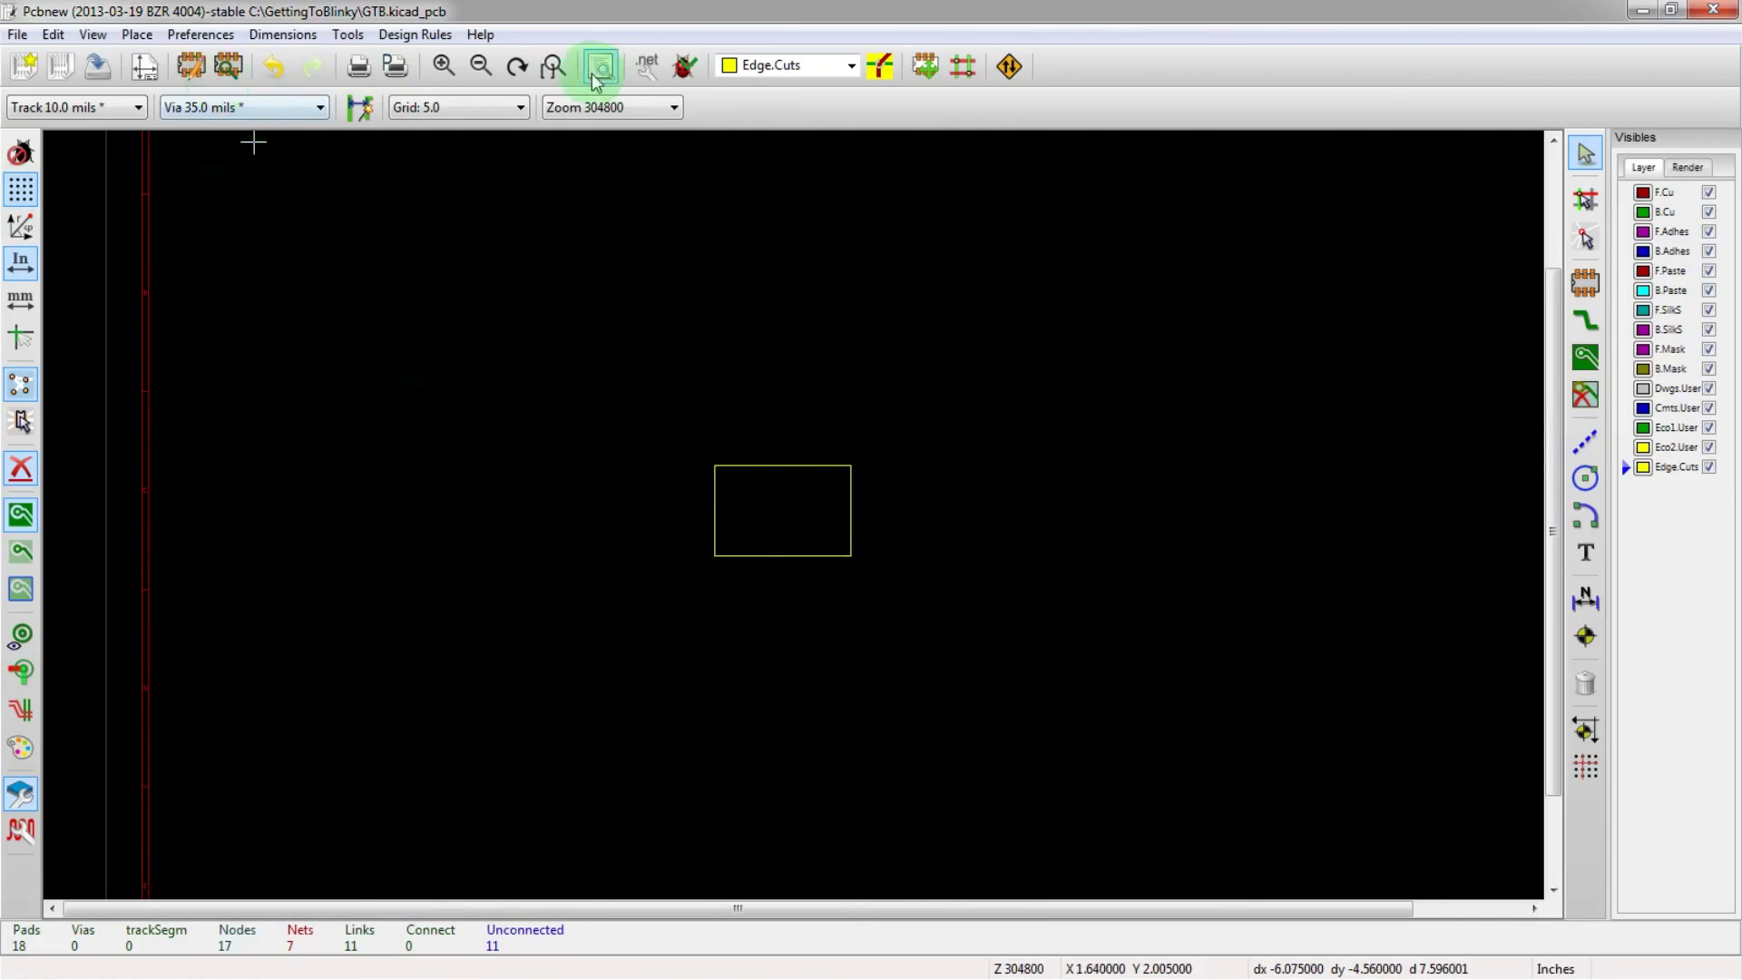
left_click(645, 65)
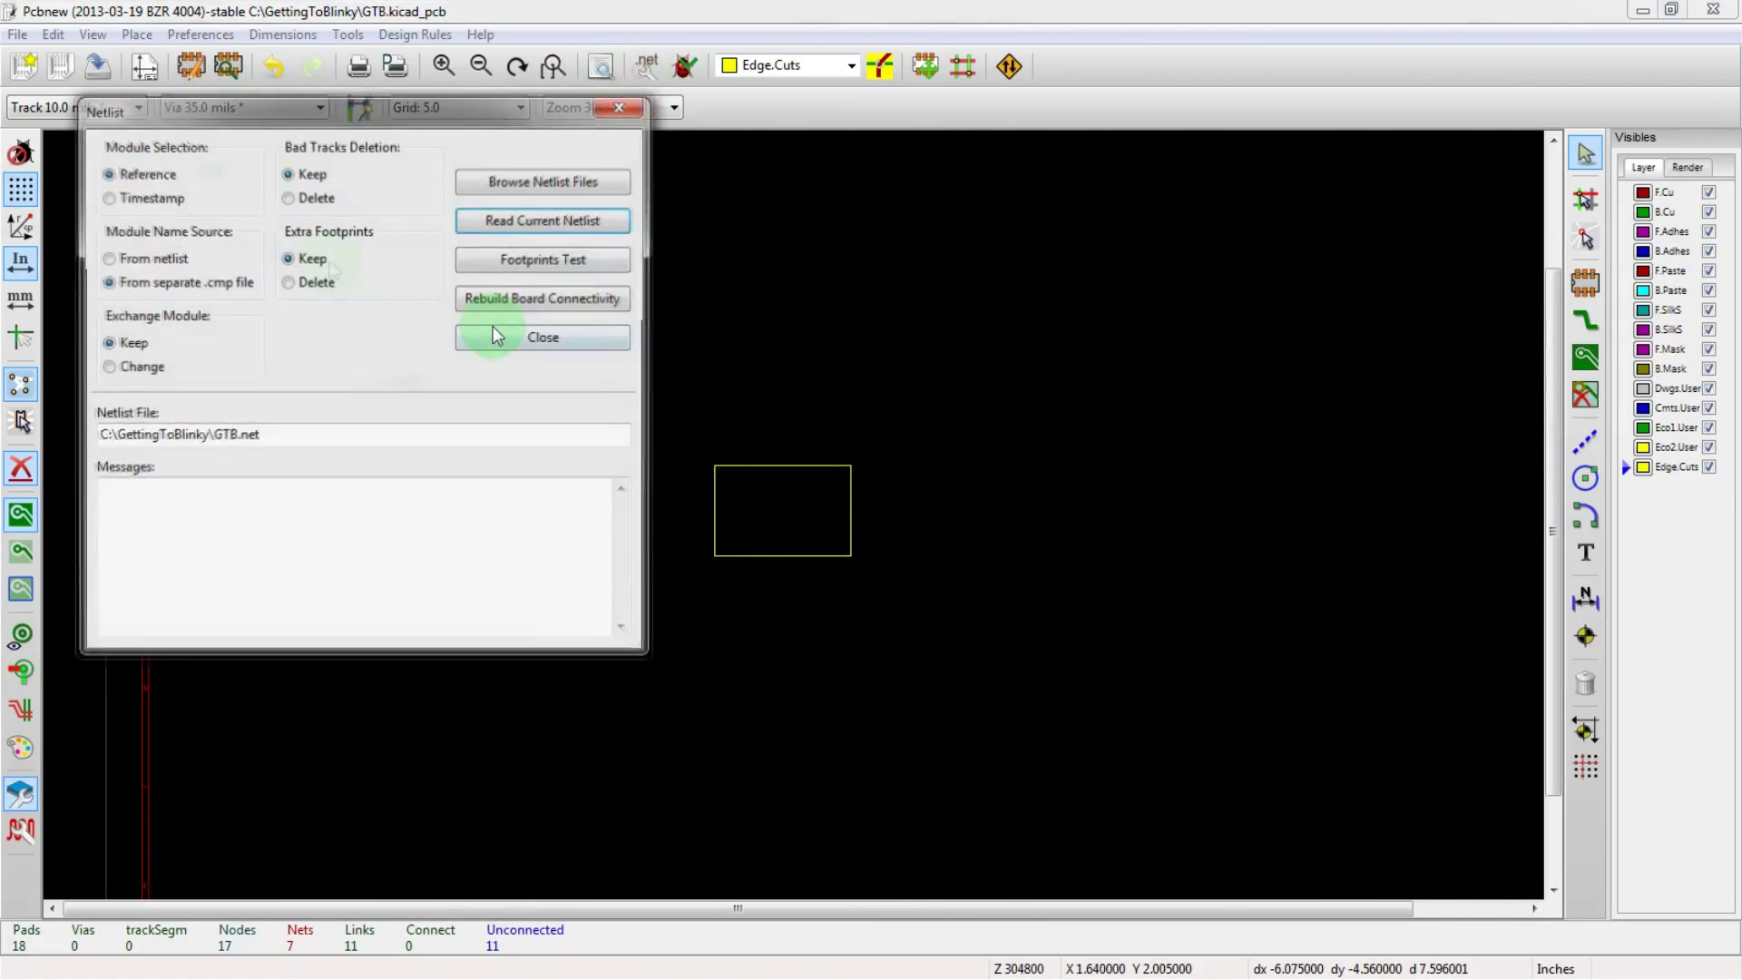
left_click(507, 222)
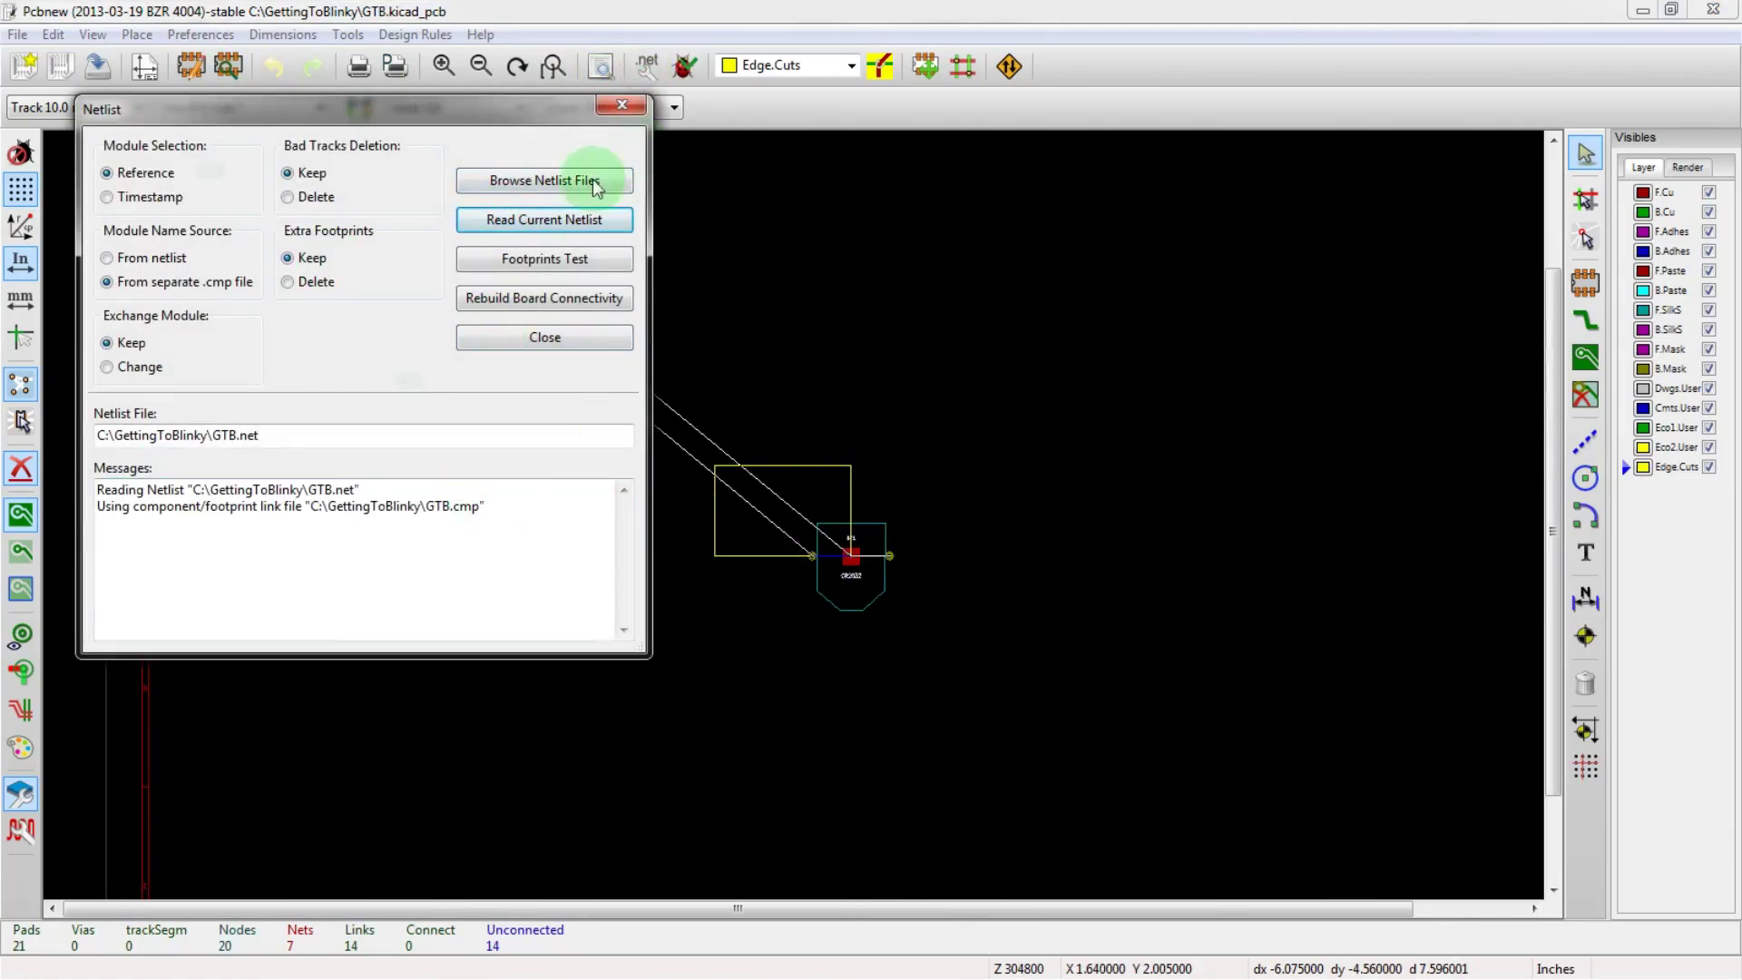
left_click(583, 337)
- Move BT1 inside the board outline near its left edge, placing it at about X 7.200, Y 5.955 in
scroll(799, 508, "up", 4)
scroll(776, 510, "down", 2)
left_click(757, 516)
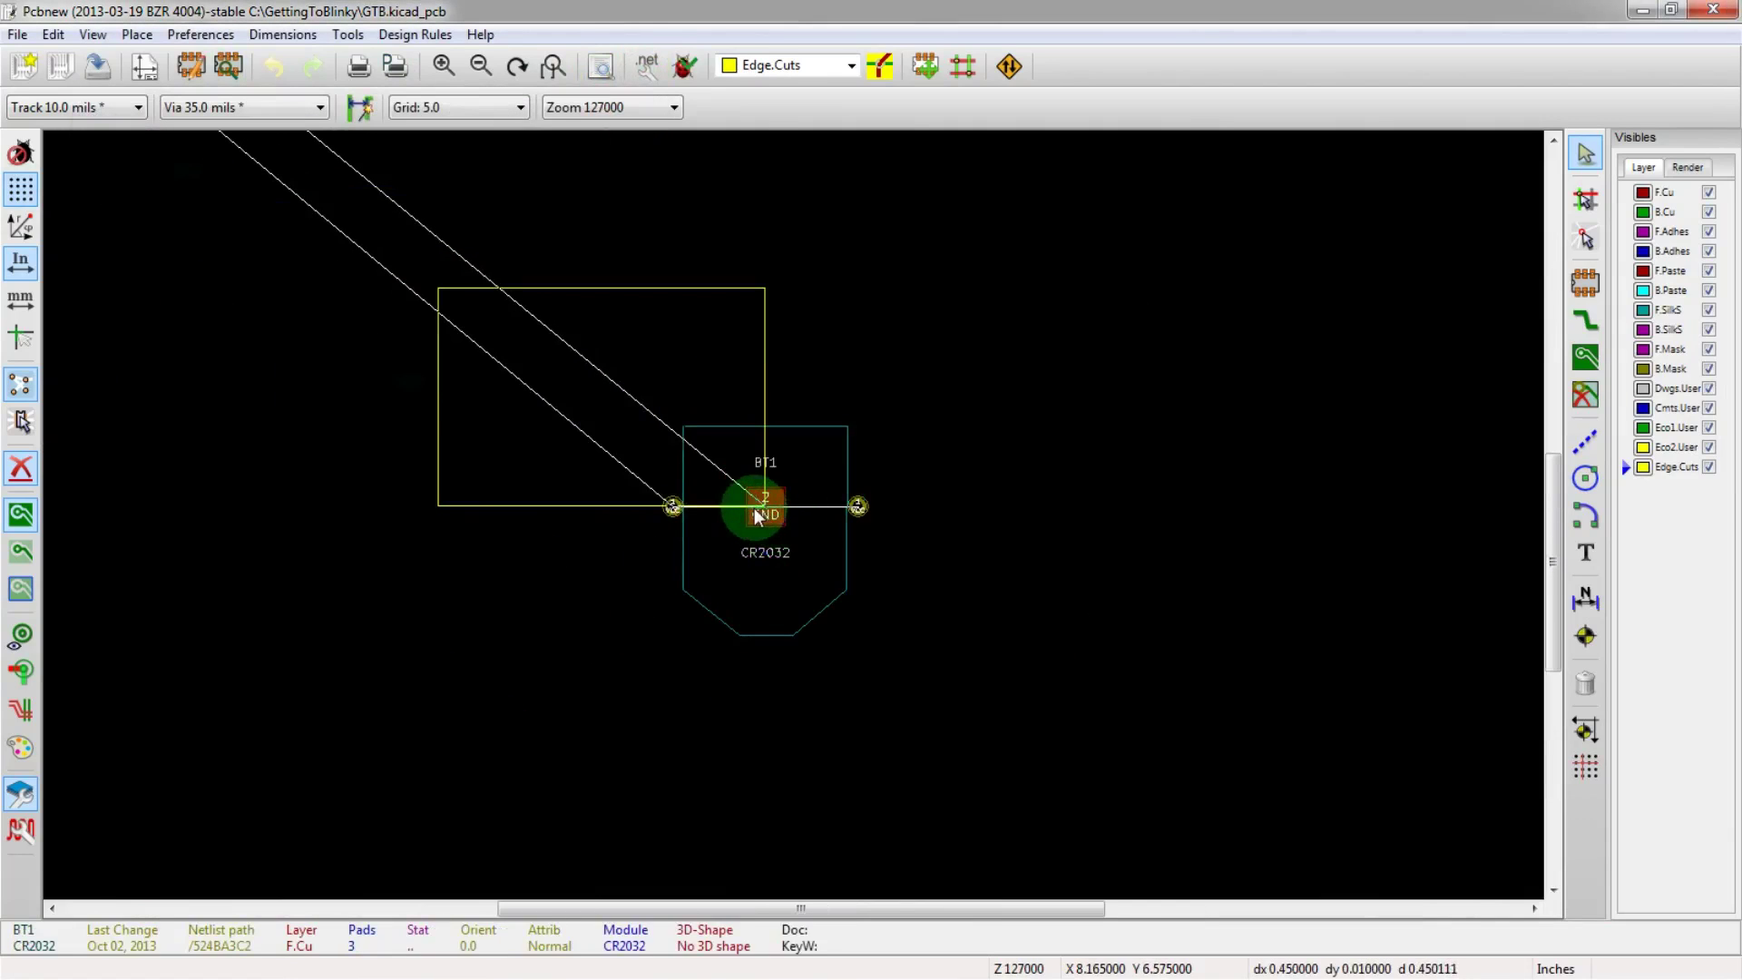
key("m")
scroll(540, 377, "up", 1)
scroll(797, 524, "up", 1)
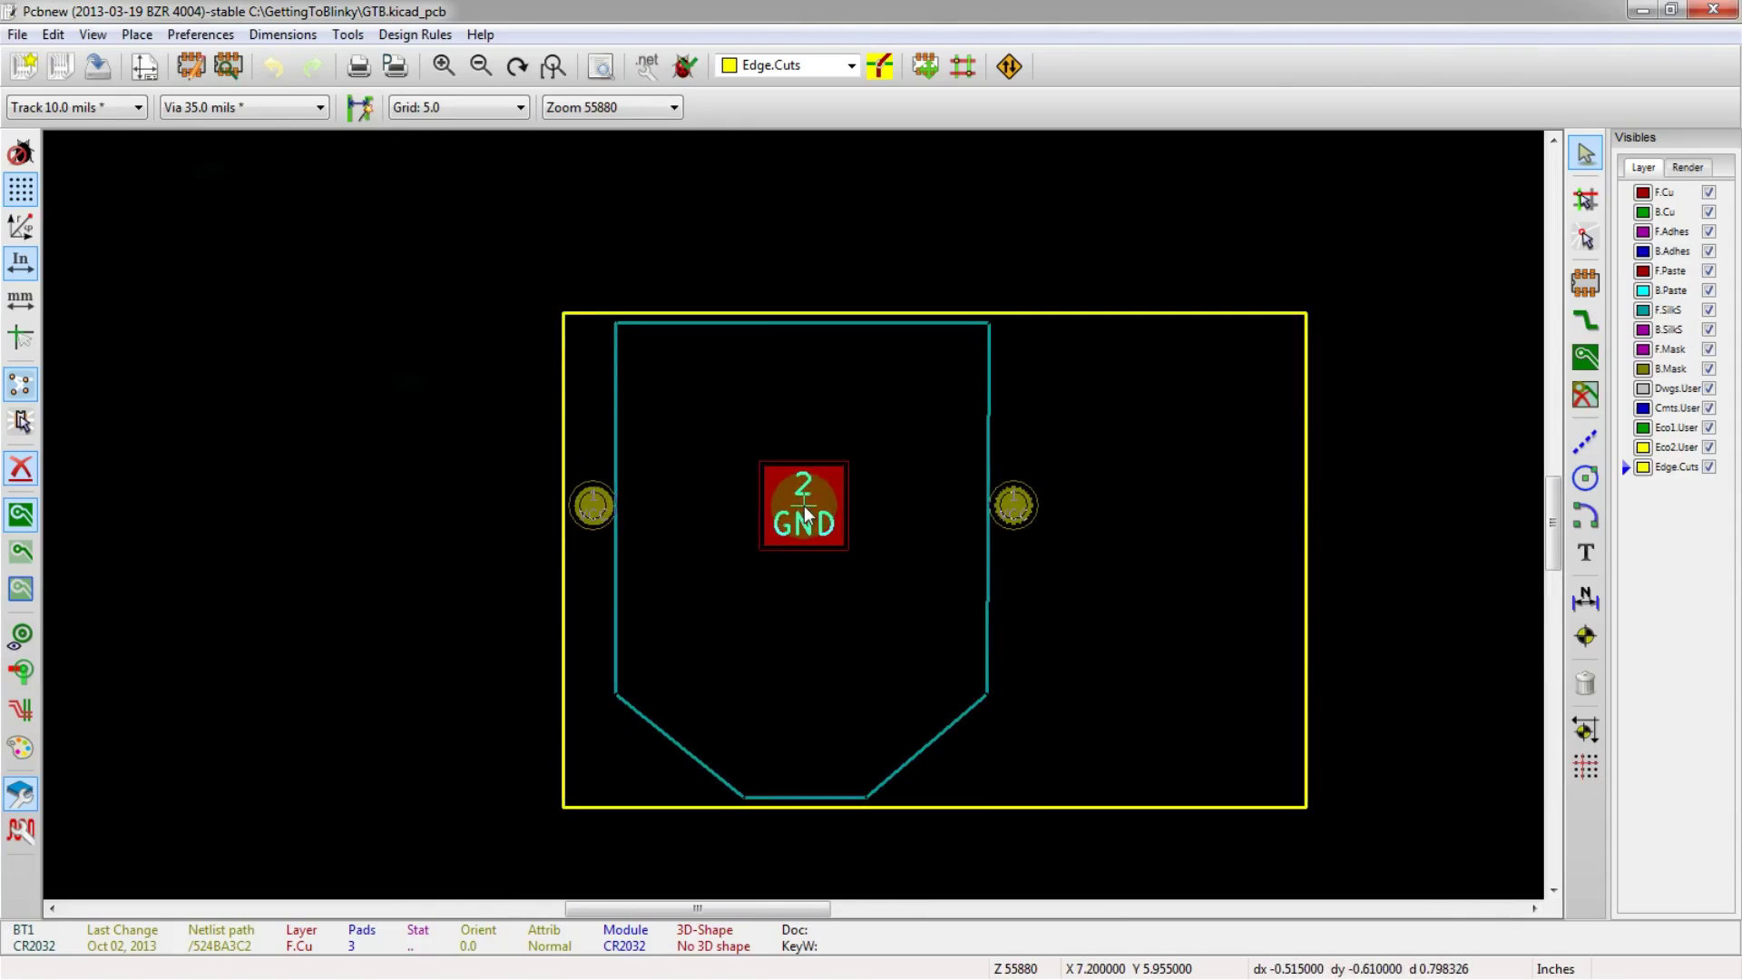
left_click(804, 505)
- Zero the relative coordinates at the board outline's lower-left corner, at X 6.715, Y 6.565 in
scroll(603, 788, "up", 2)
scroll(794, 517, "up", 3)
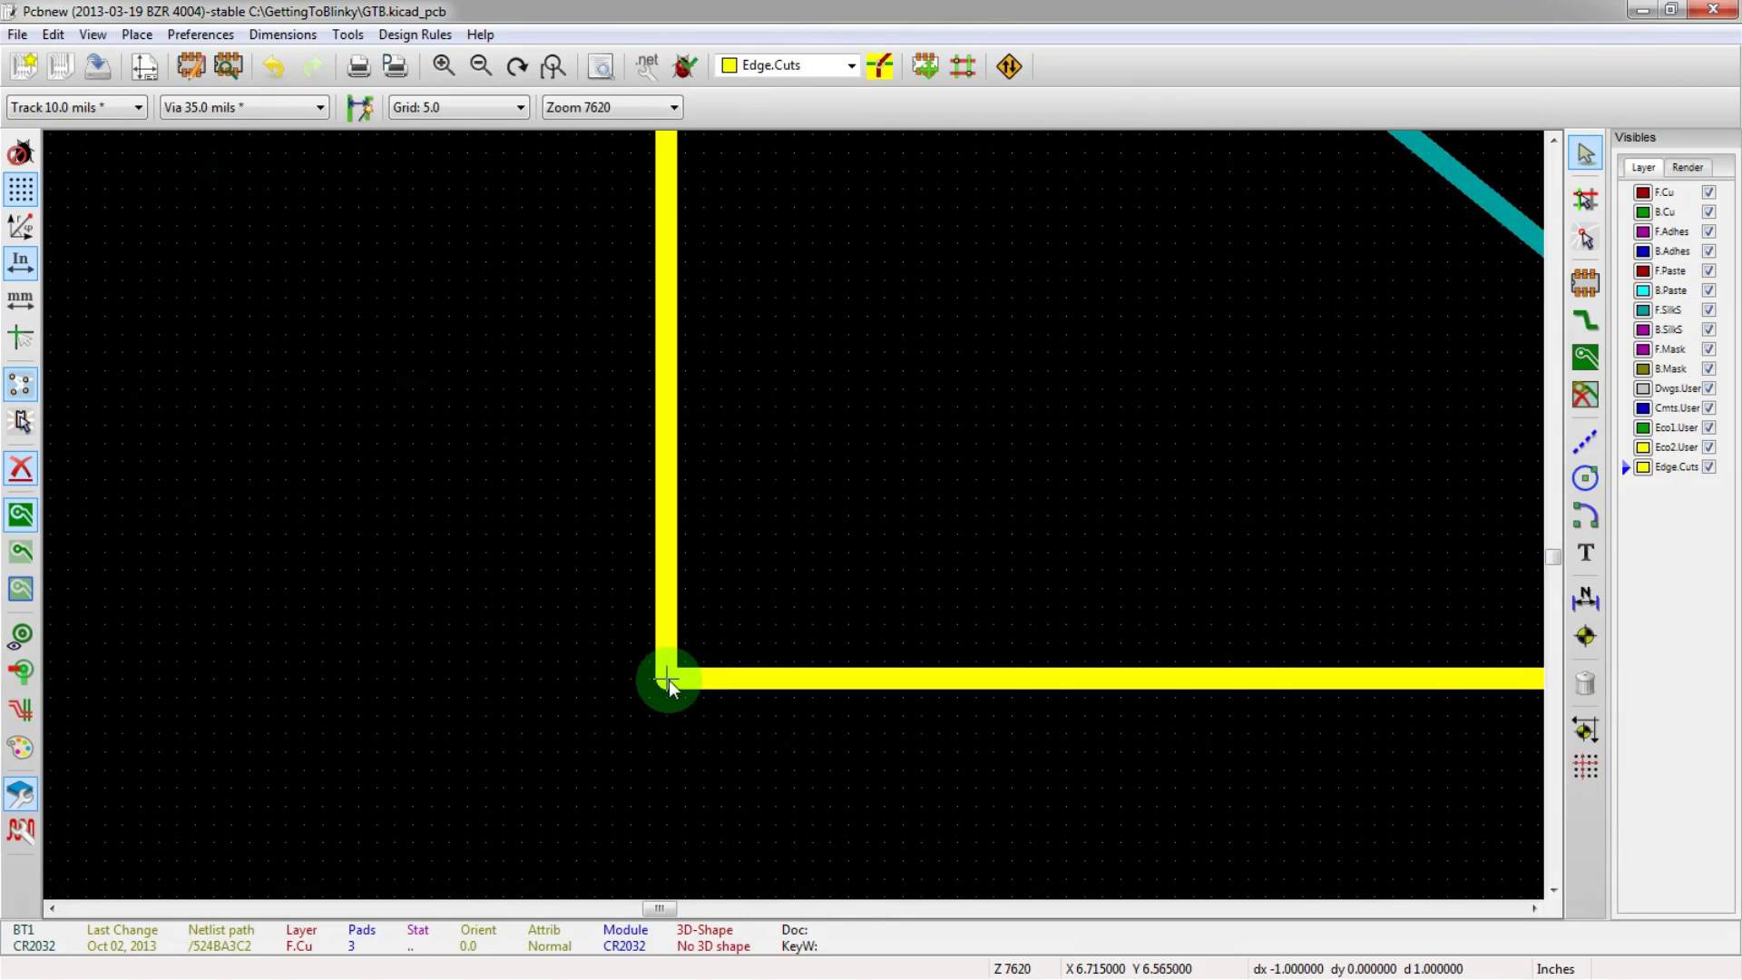
scroll(668, 679, "down", 4)
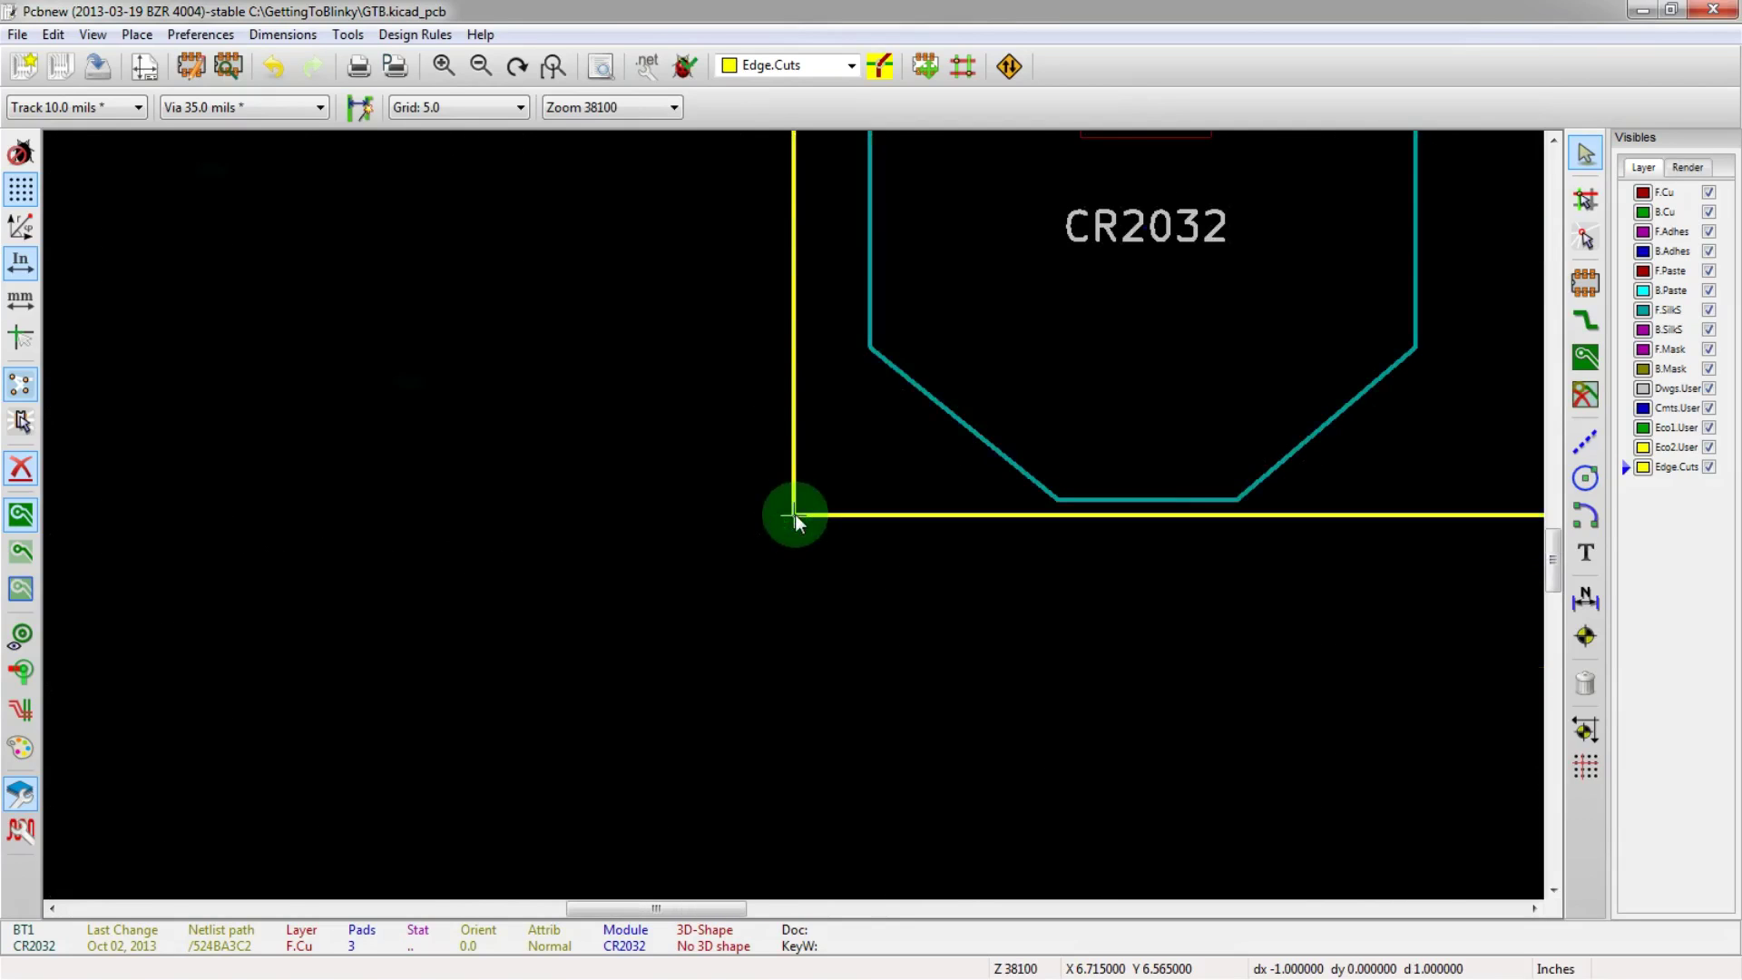
scroll(794, 514, "up", 4)
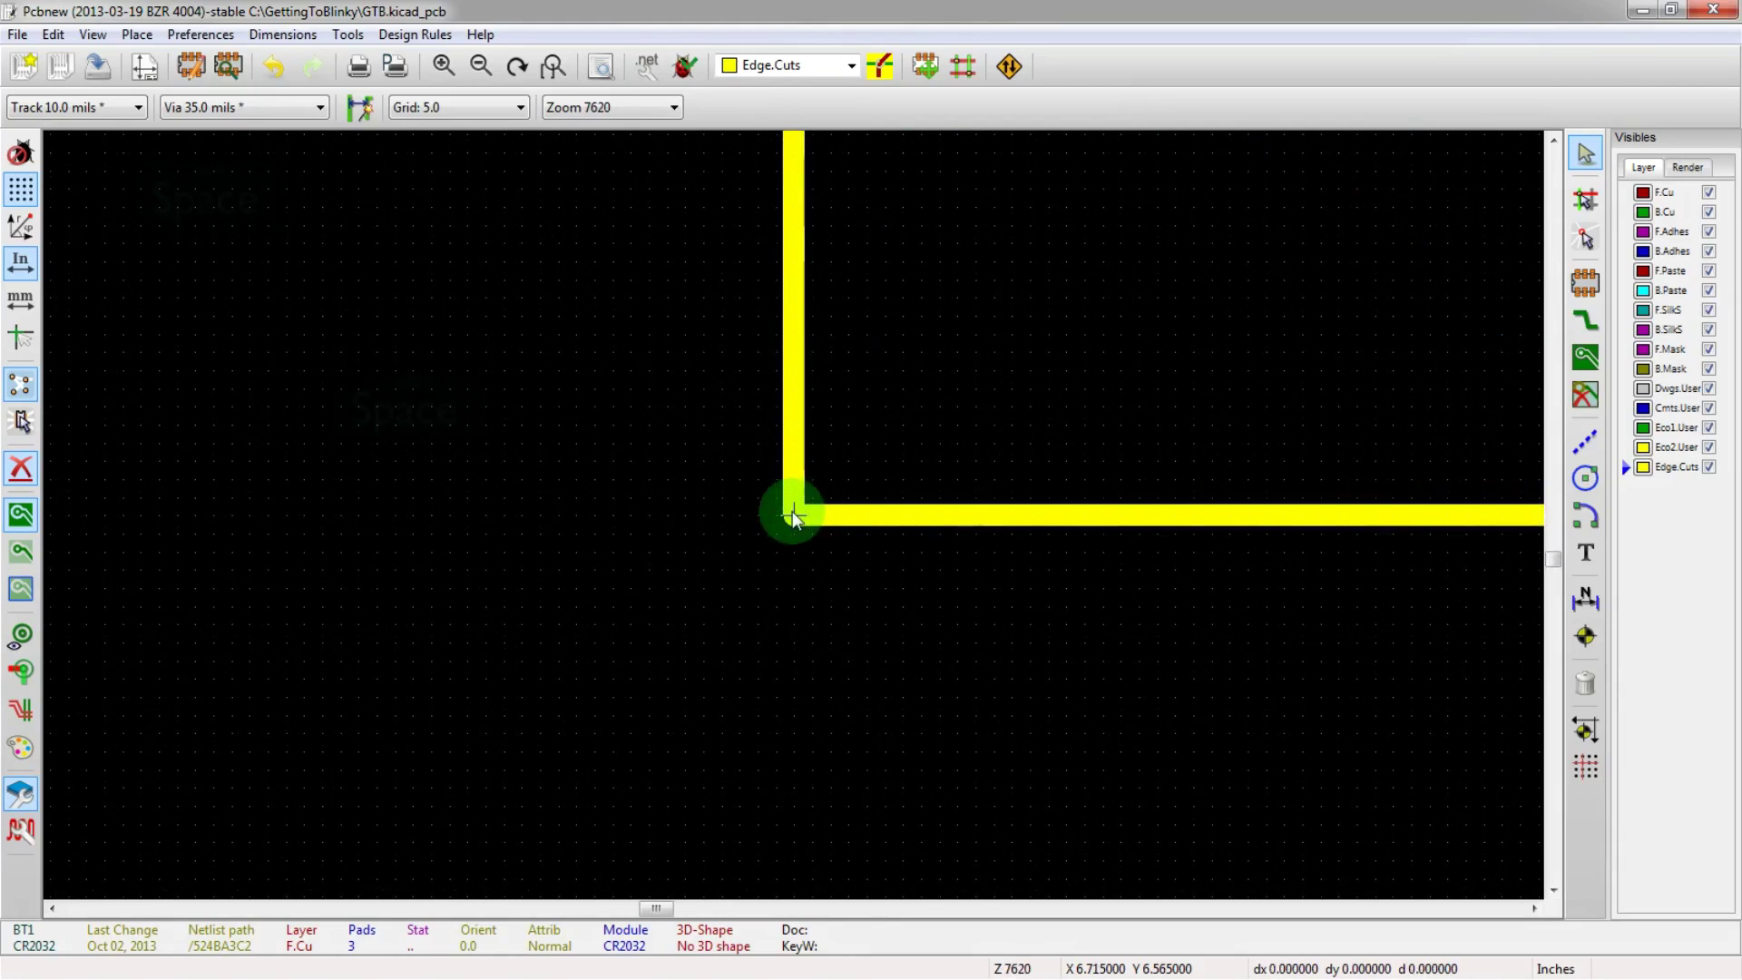
- Delete the board's right edge and the top and bottom edge segments more than 1 in from the left edge
scroll(793, 515, "down", 5)
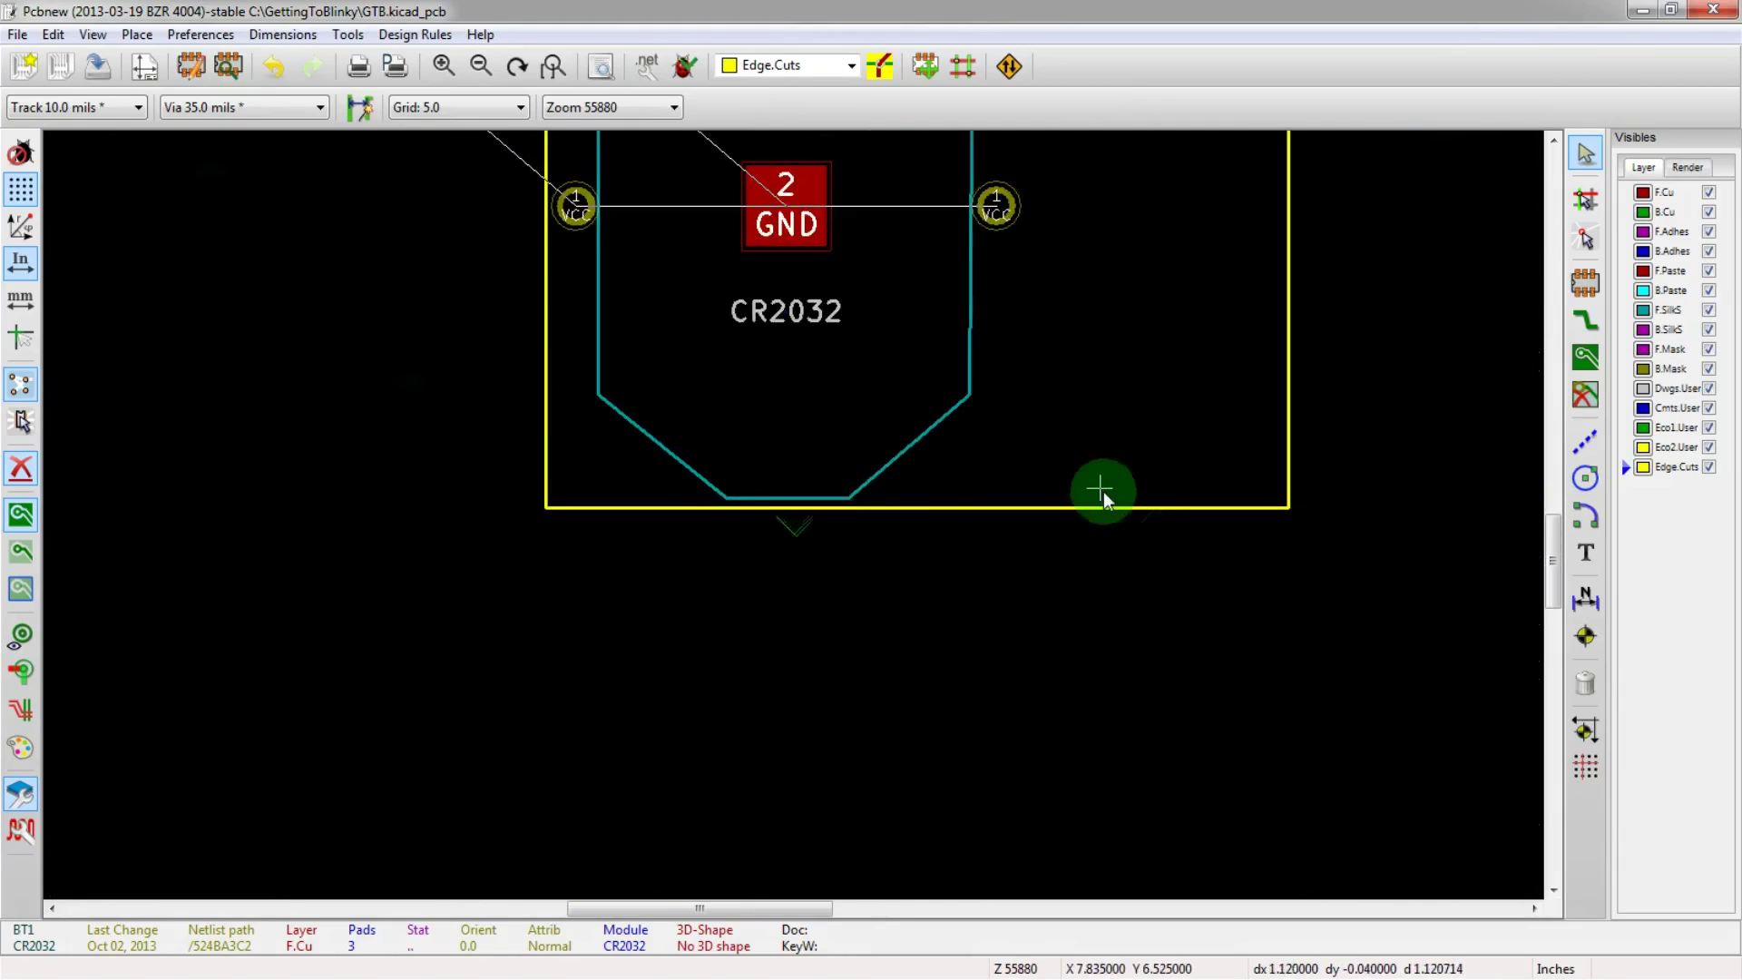
key("Delete")
key("Delete")
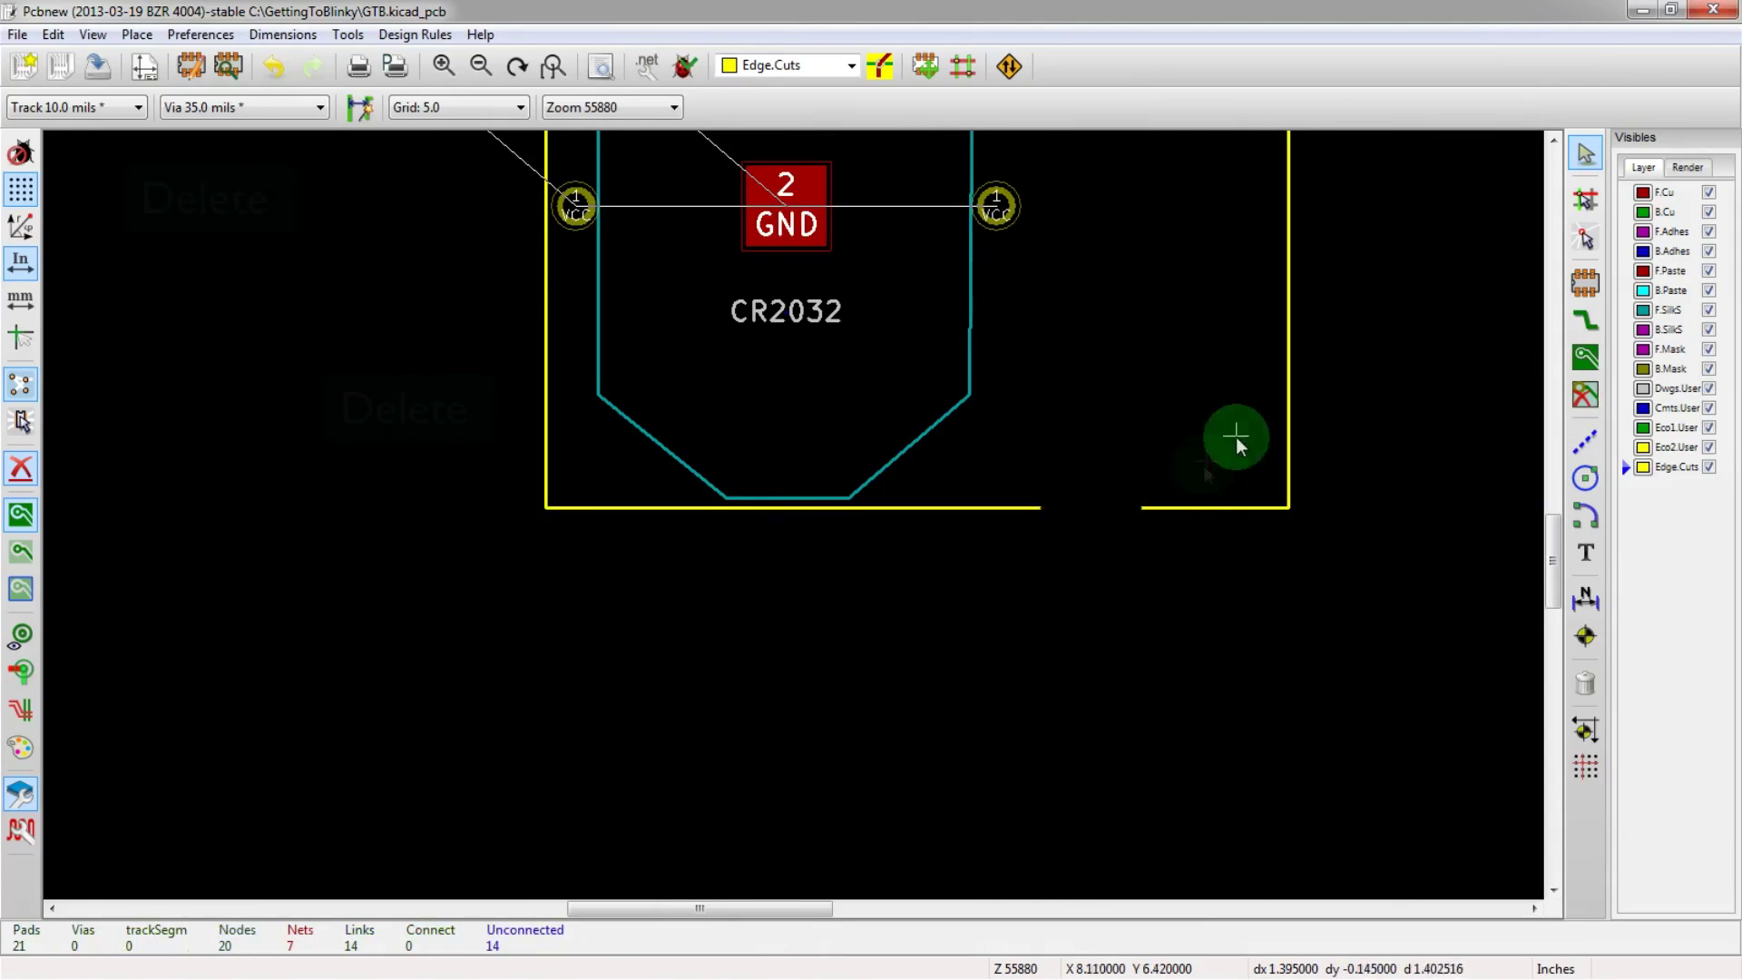
key("Delete")
scroll(1217, 490, "up", 2)
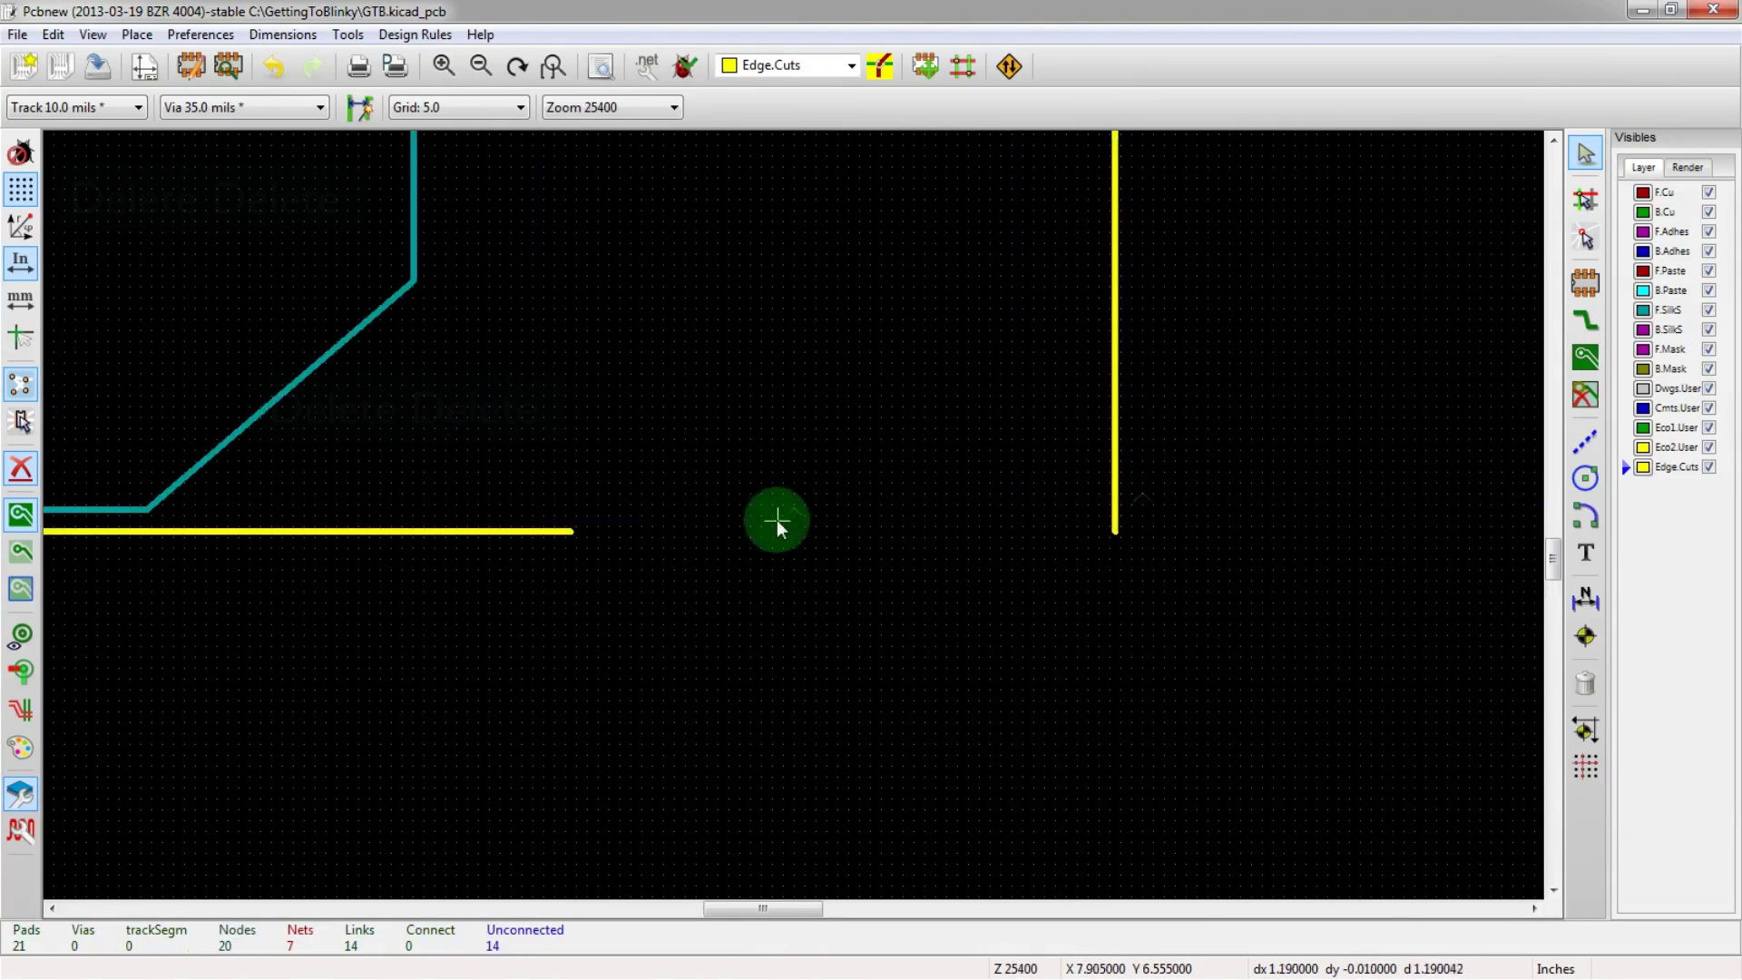
scroll(793, 515, "down", 3)
scroll(790, 509, "up", 2)
key("Delete")
- Draw the board outline's new right edge on Edge.Cuts from X 7.715, Y 5.565 in down to the bottom edge's open end
scroll(619, 359, "up", 4)
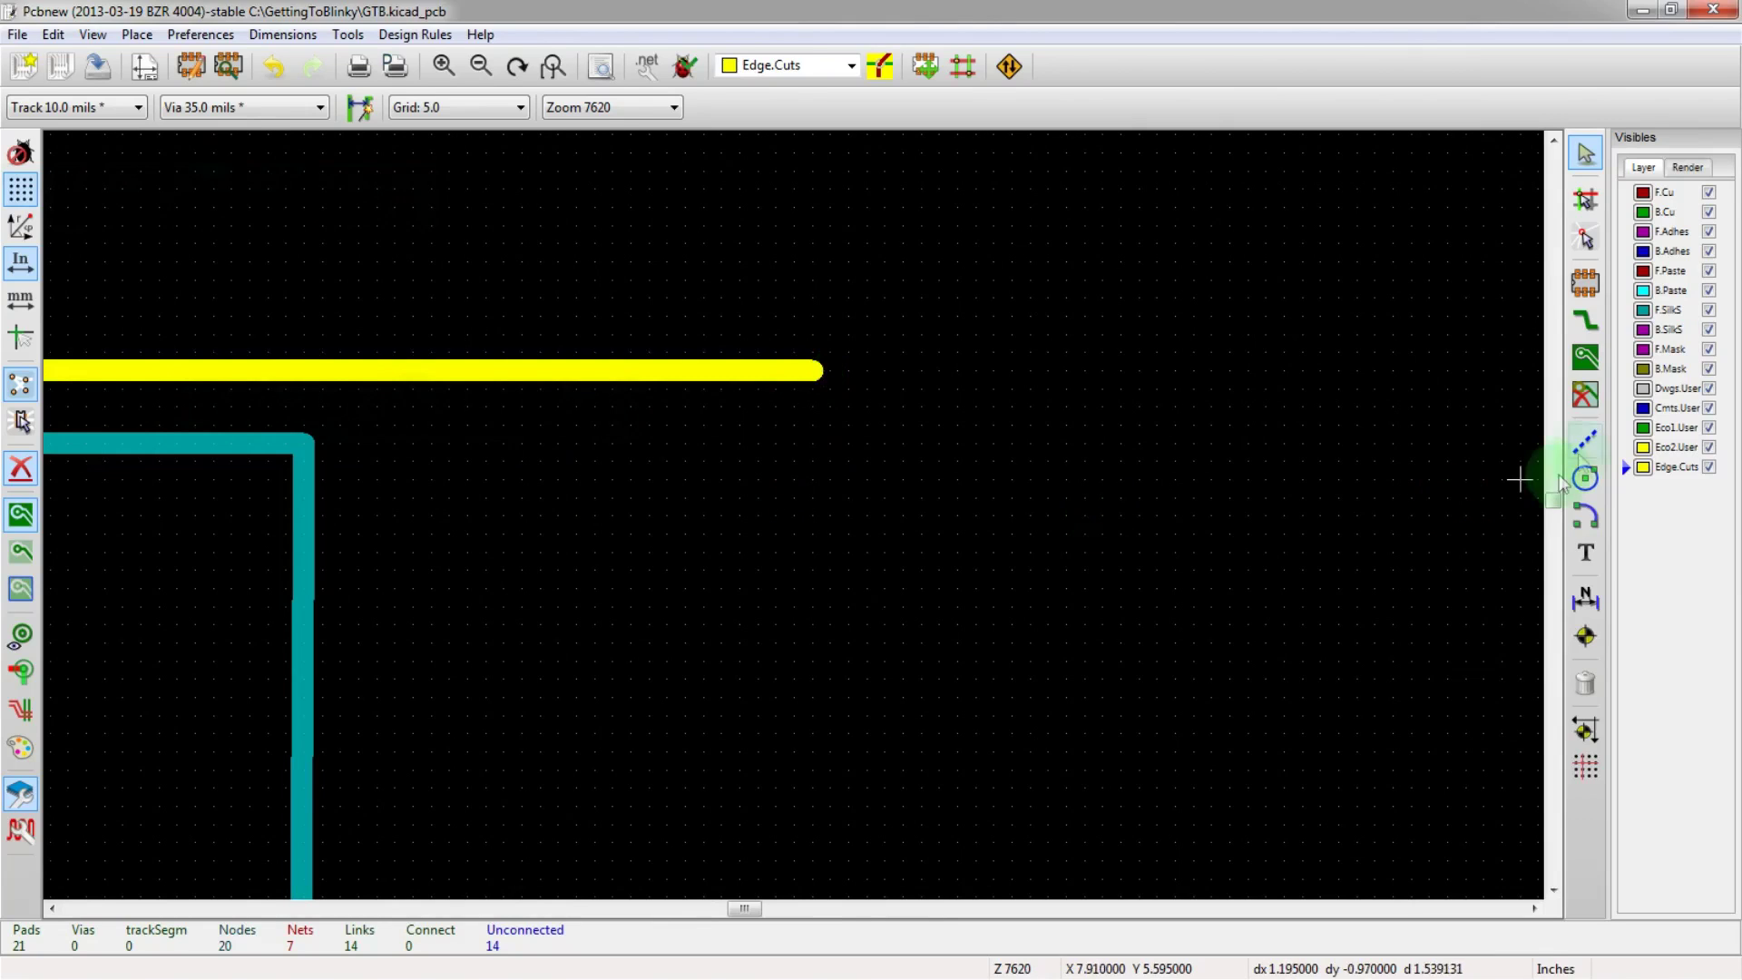
left_click(1585, 446)
left_click(812, 370)
scroll(812, 370, "down", 5)
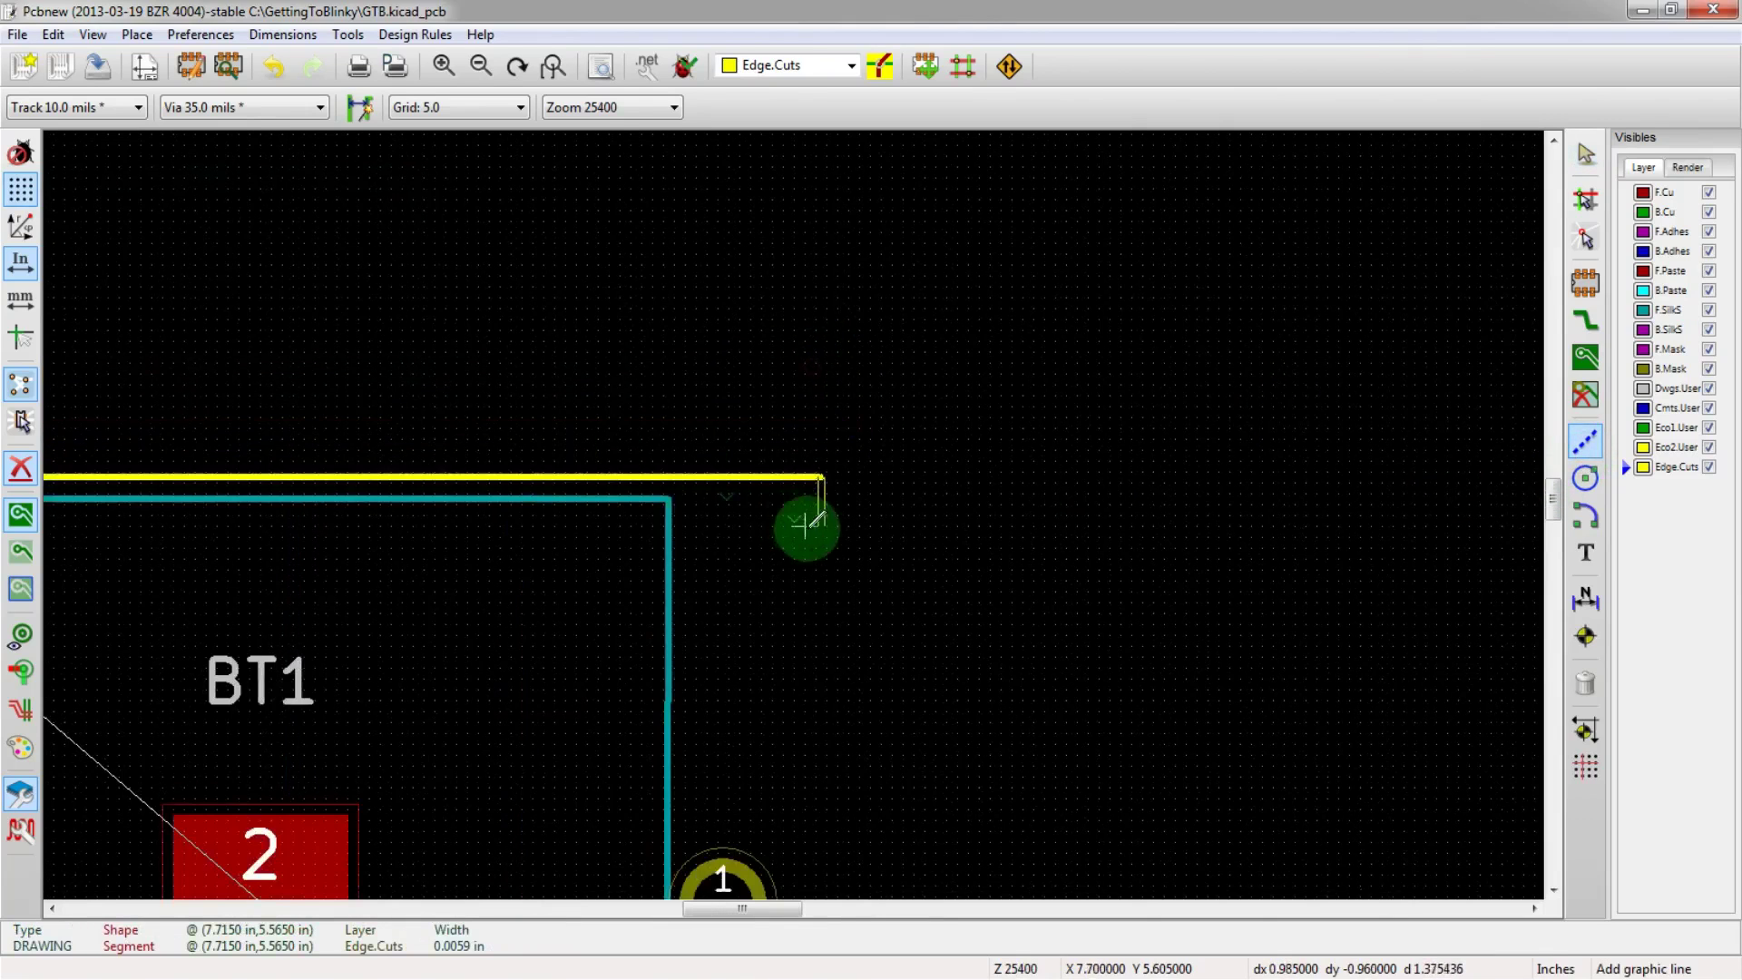
scroll(799, 549, "up", 3)
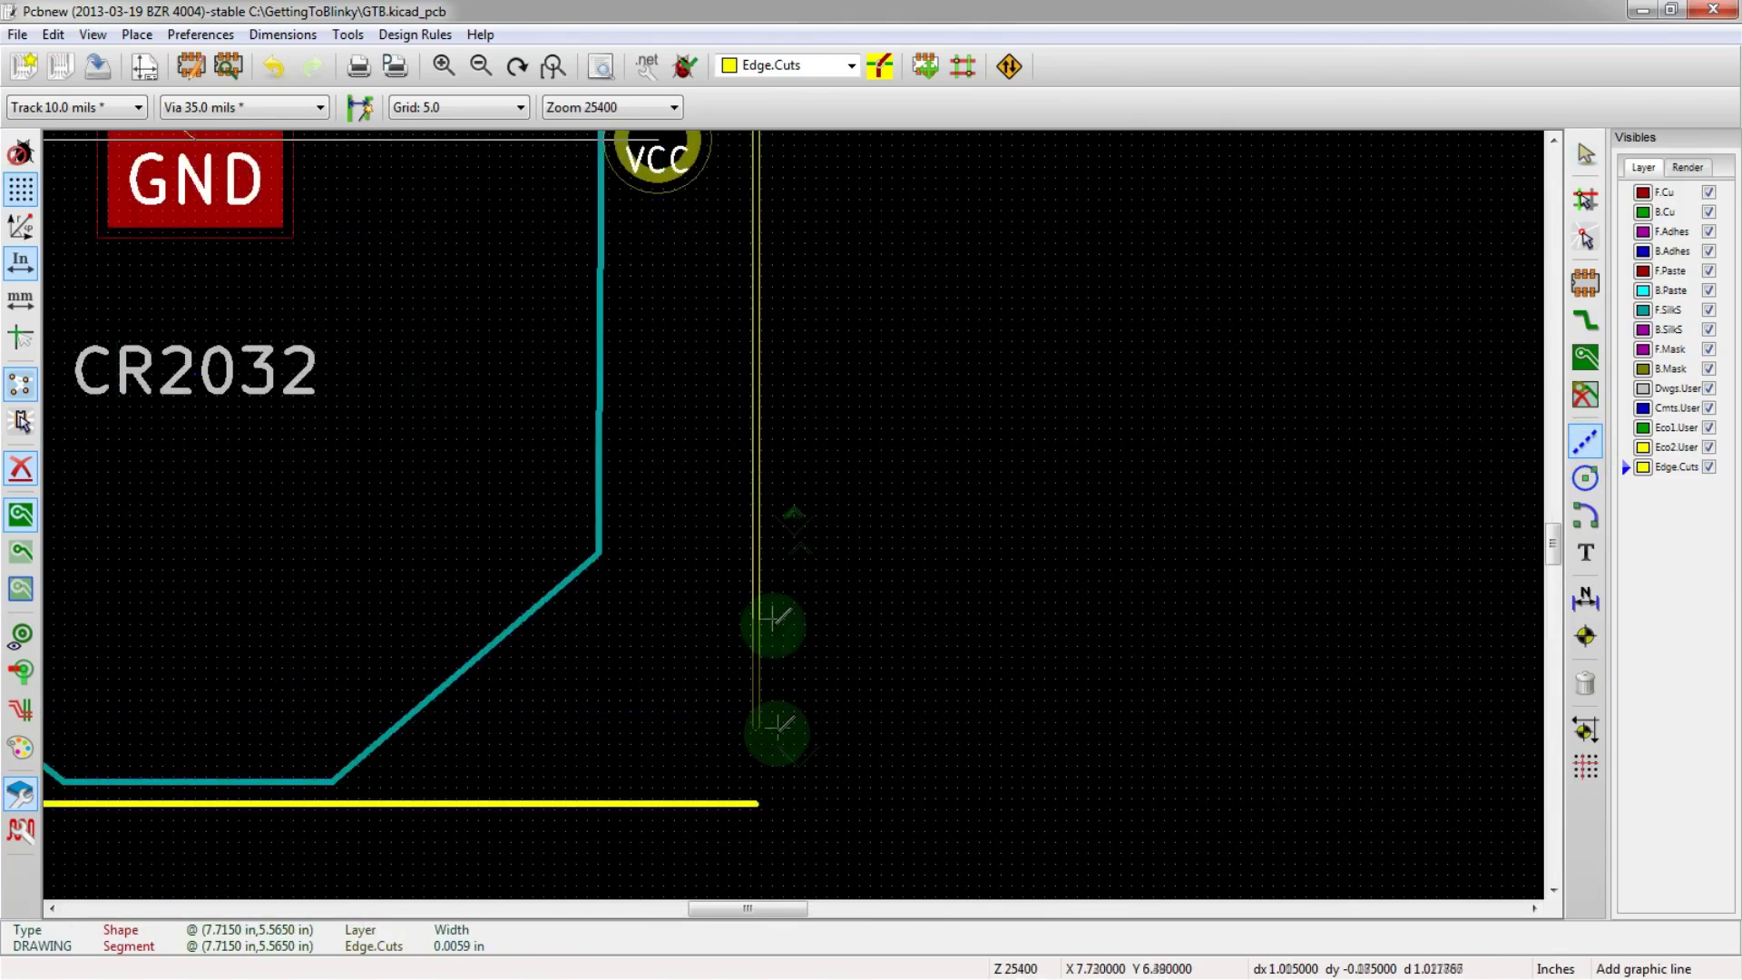
scroll(777, 797, "up", 2)
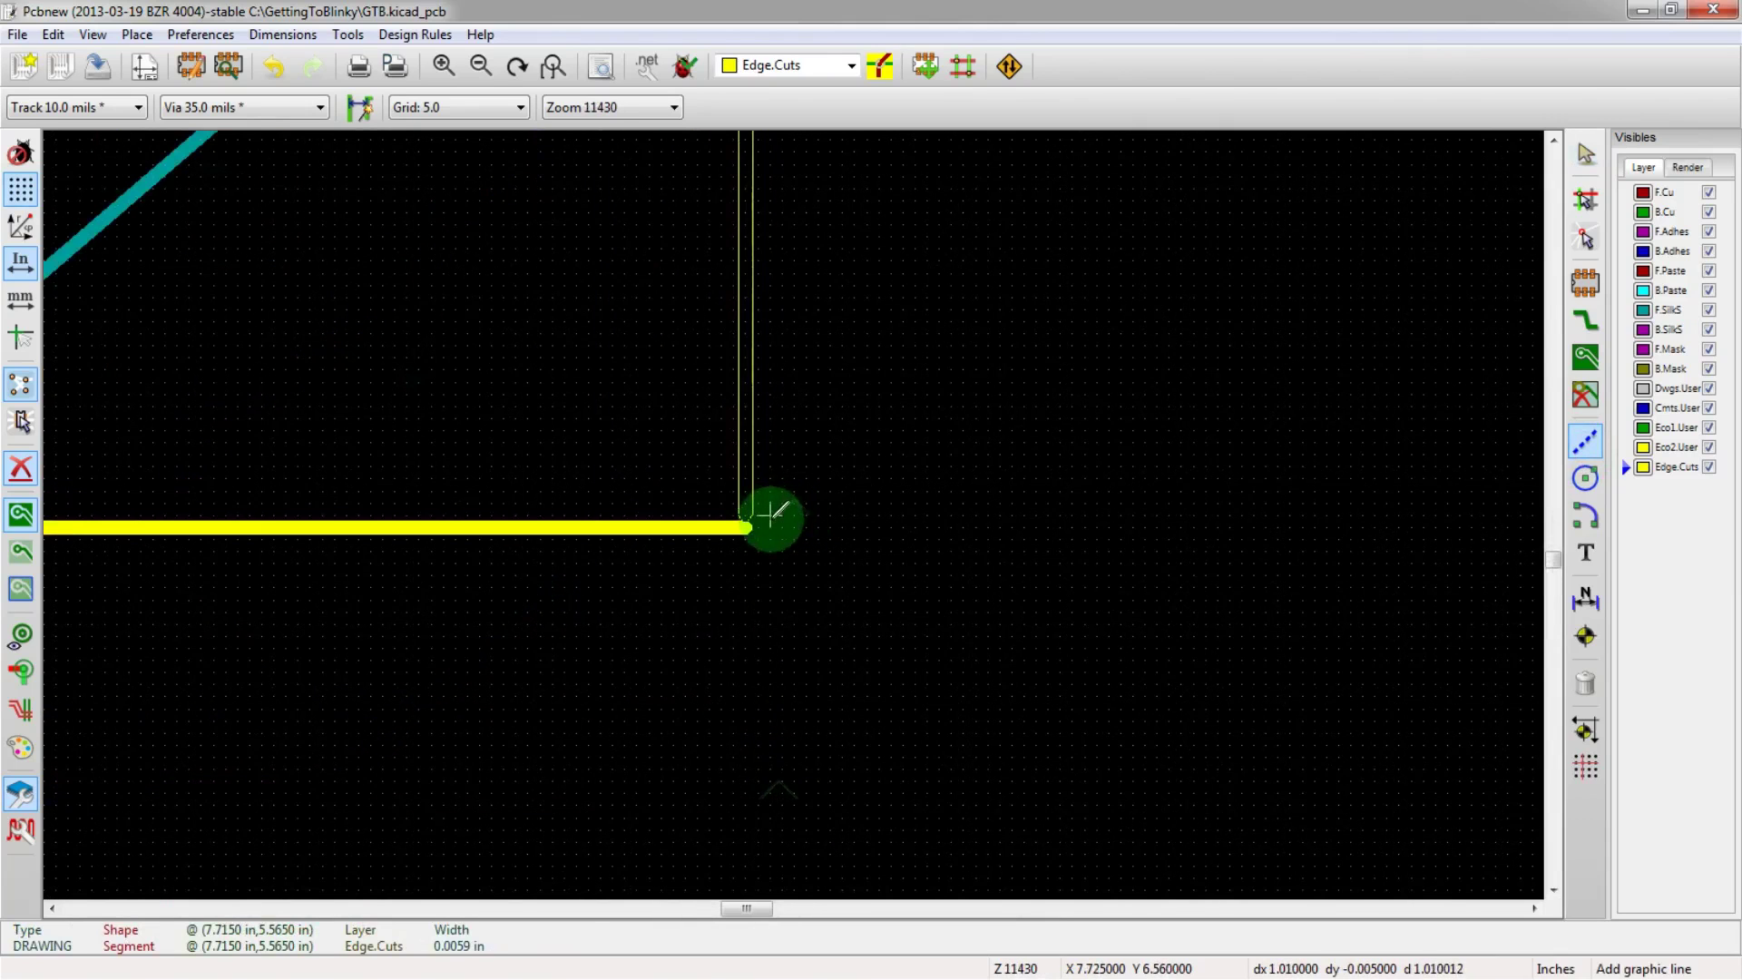
double_click(759, 525)
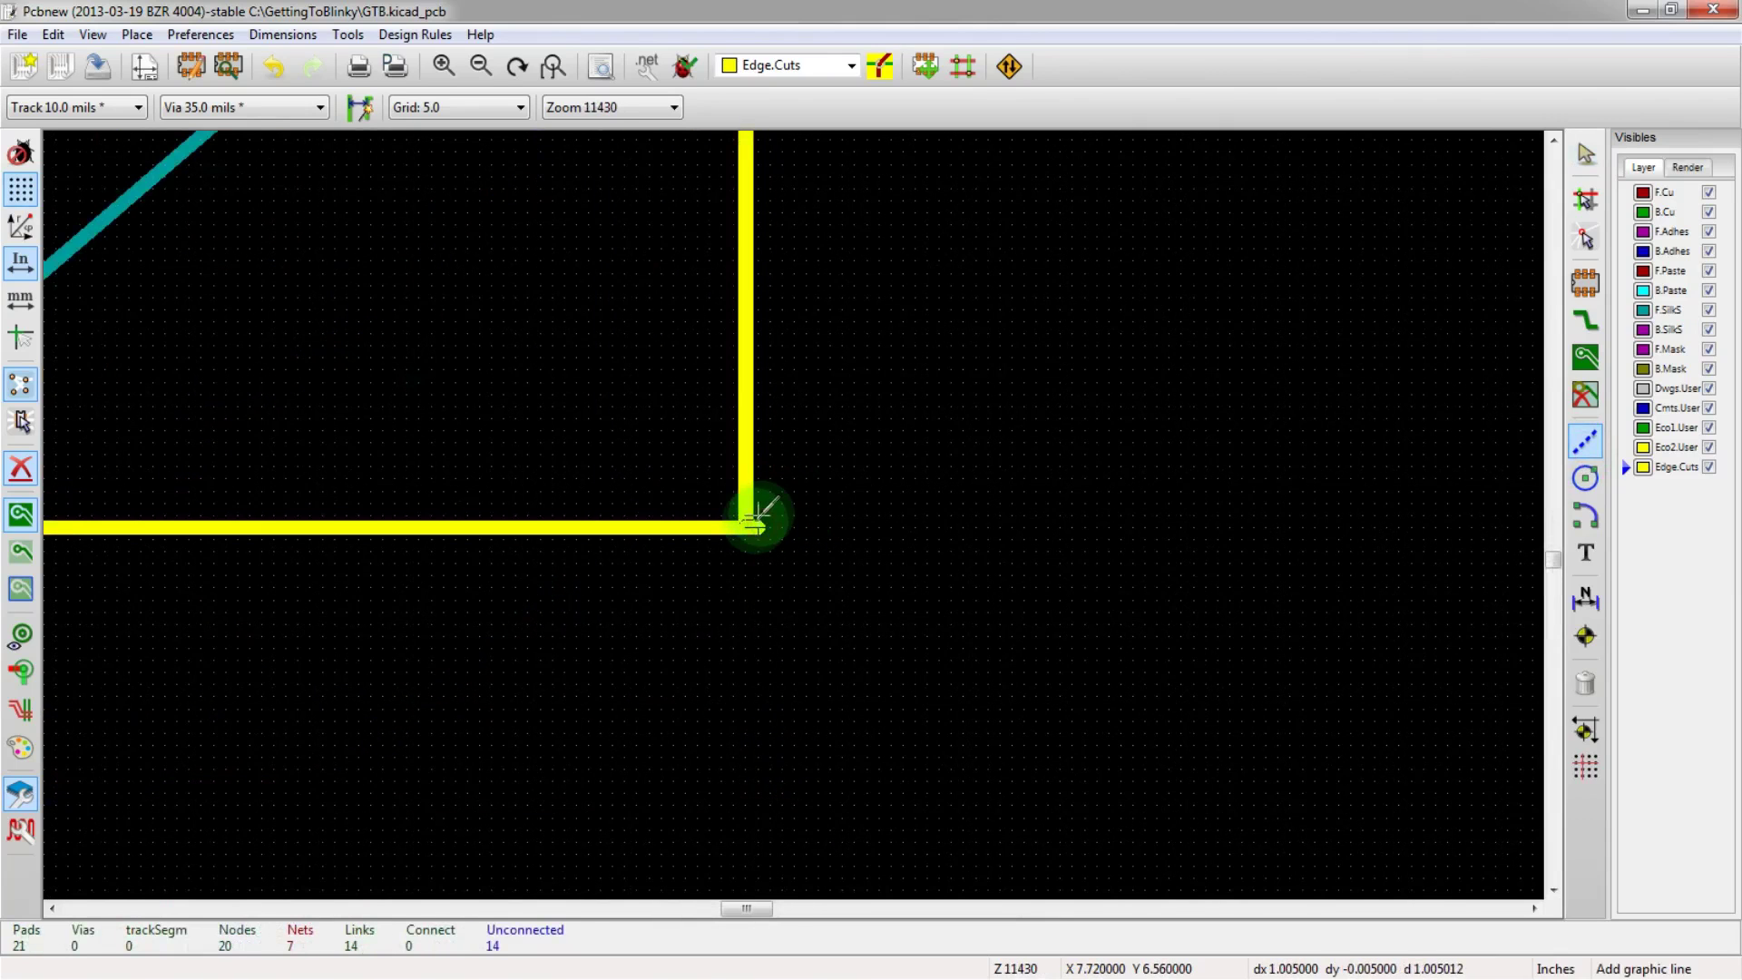
scroll(791, 515, "down", 5)
- Move BT1 towards the middle of the shortened board outline, placing it at about X 7.220, Y 5.965 in
scroll(803, 504, "up", 2)
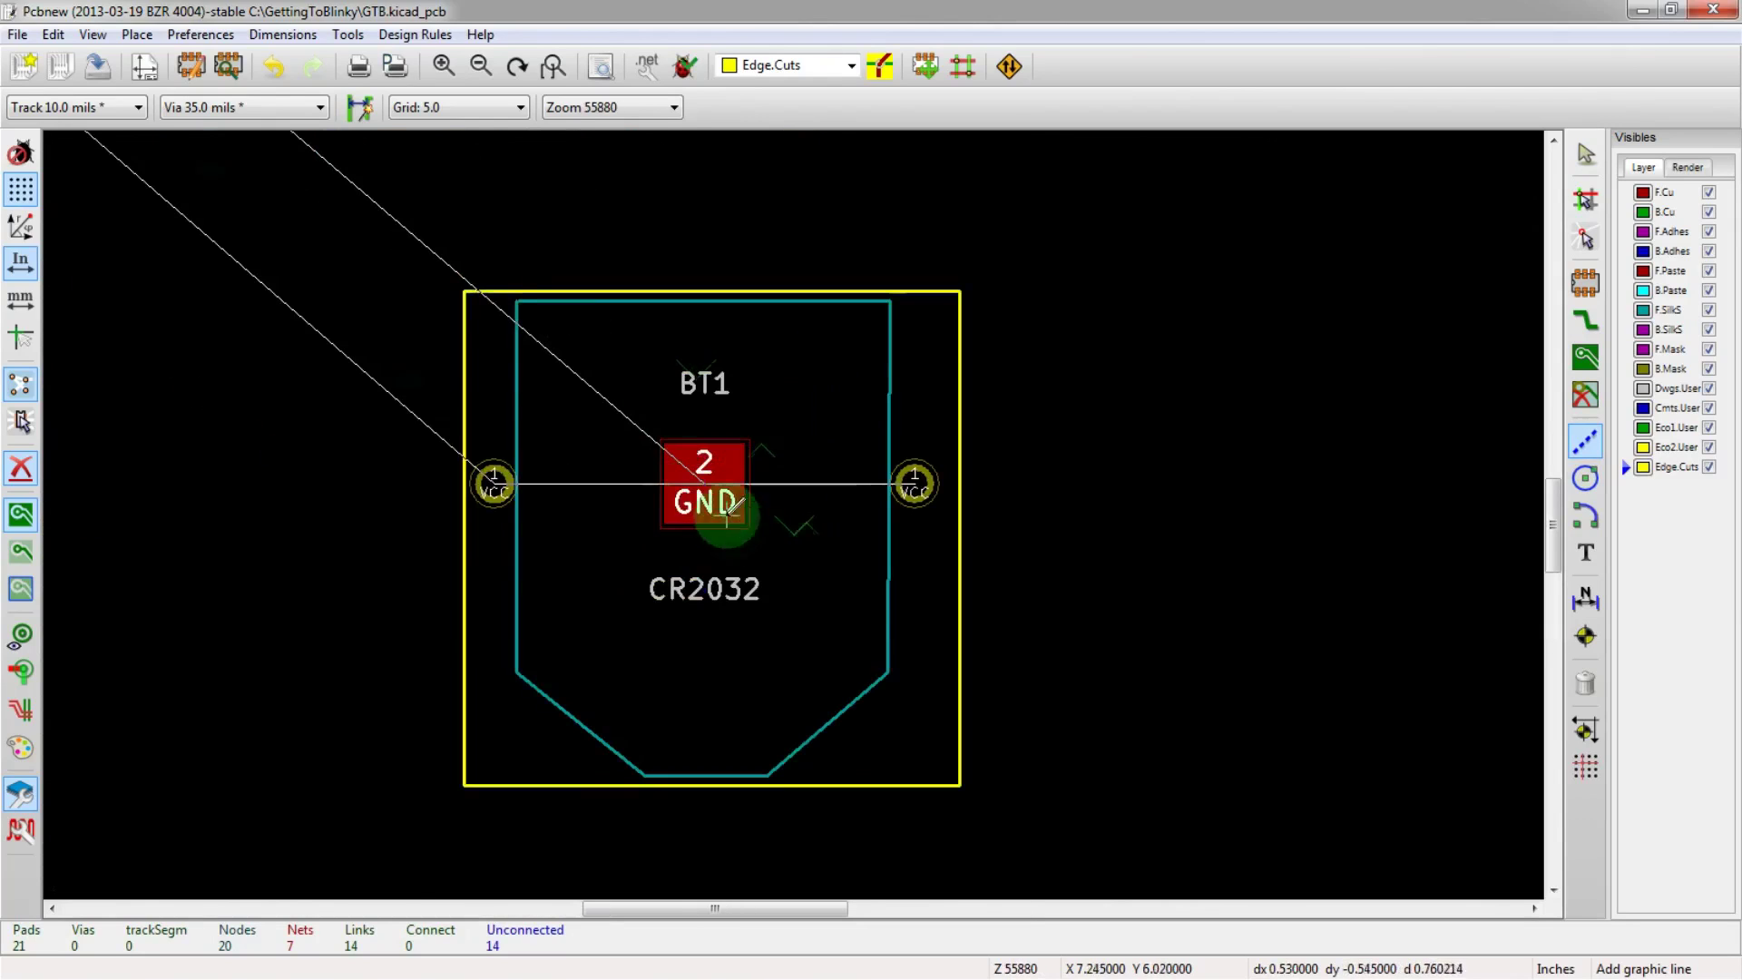
key("m")
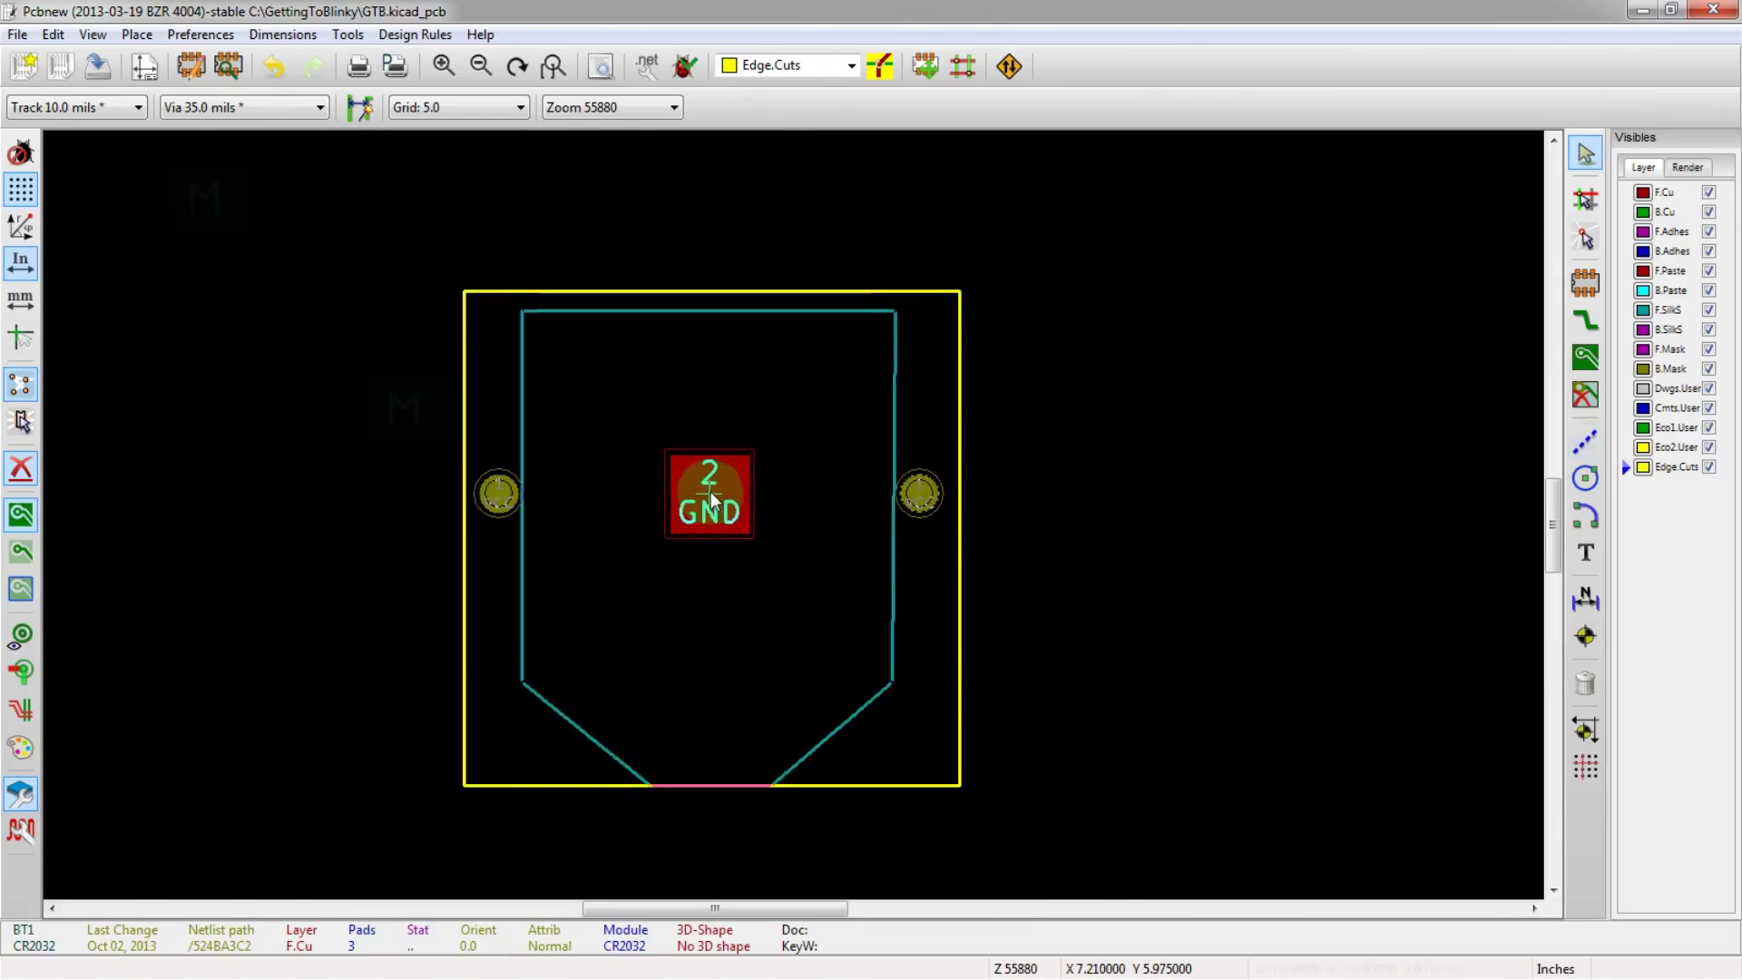
left_click(714, 494)
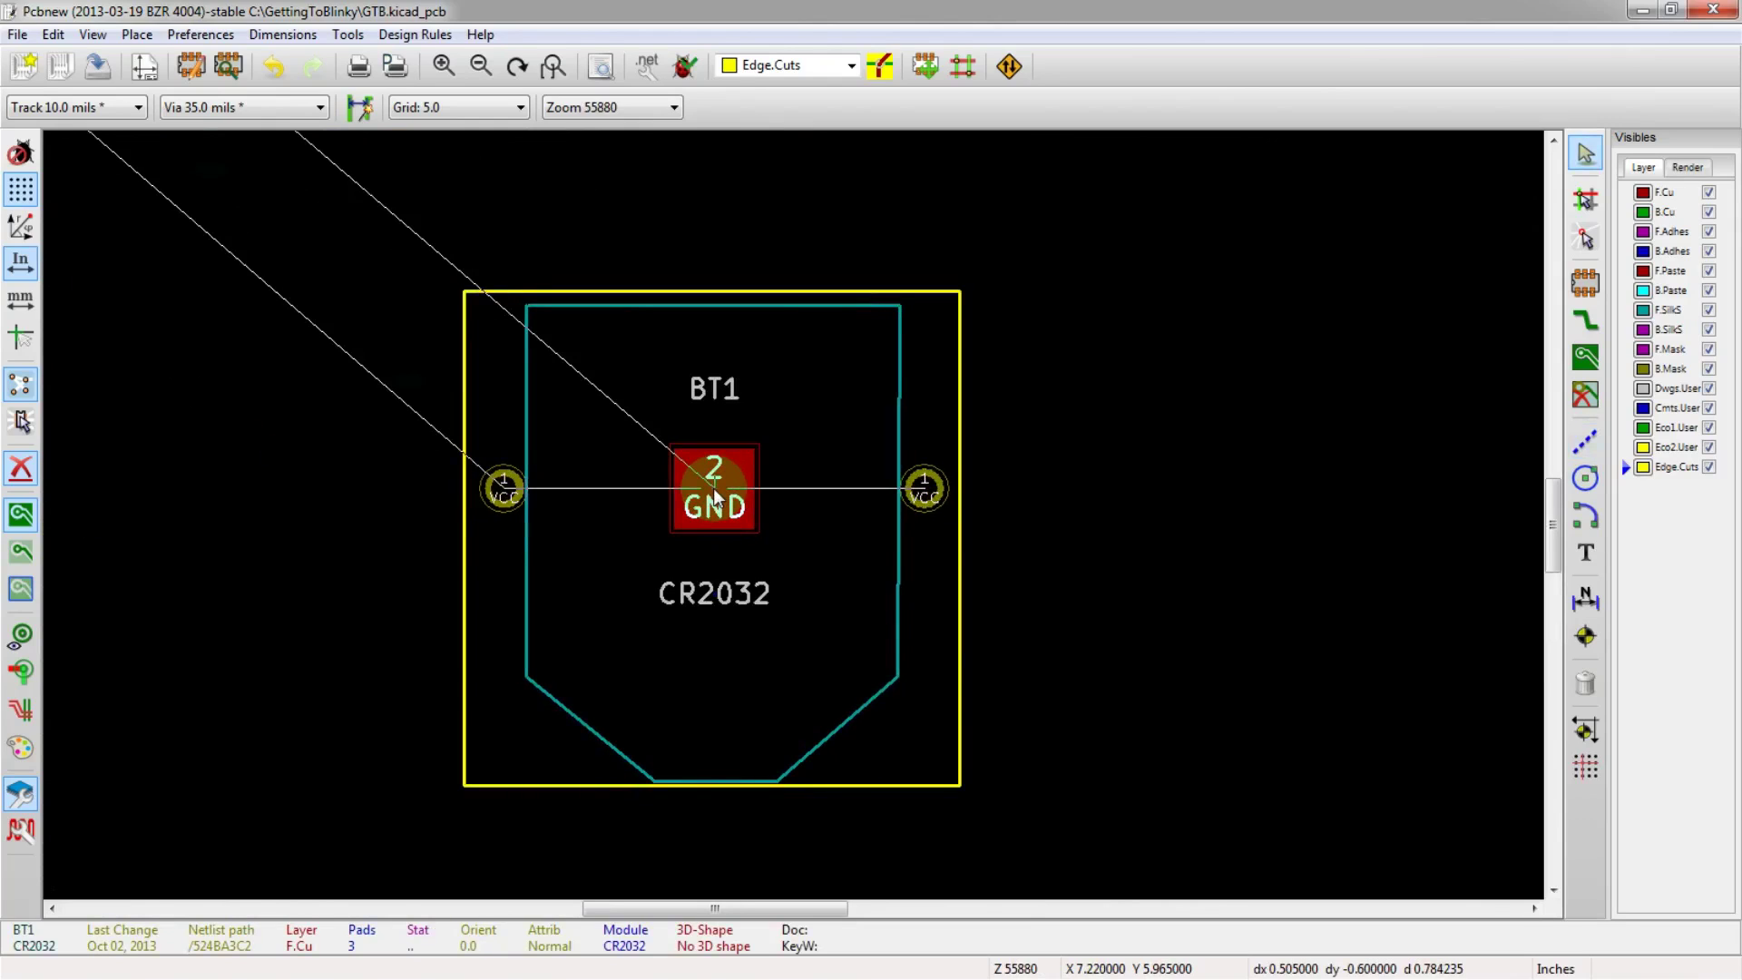
scroll(717, 504, "down", 2)
scroll(793, 515, "up", 2)
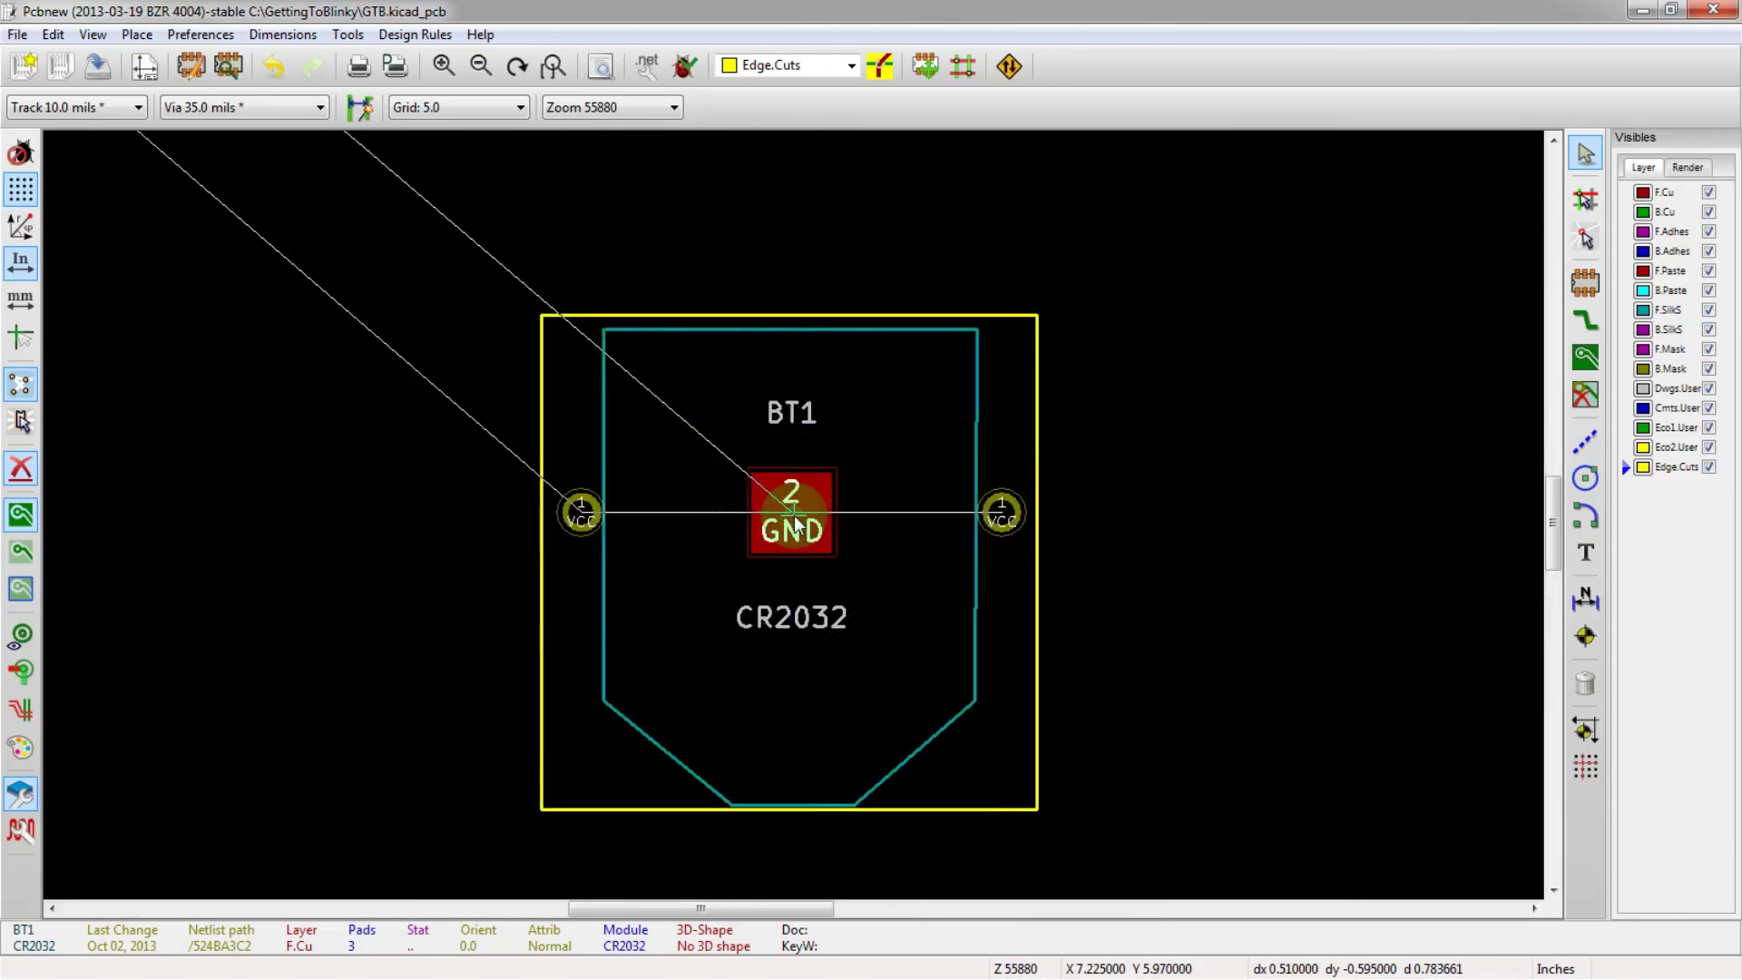
key("m")
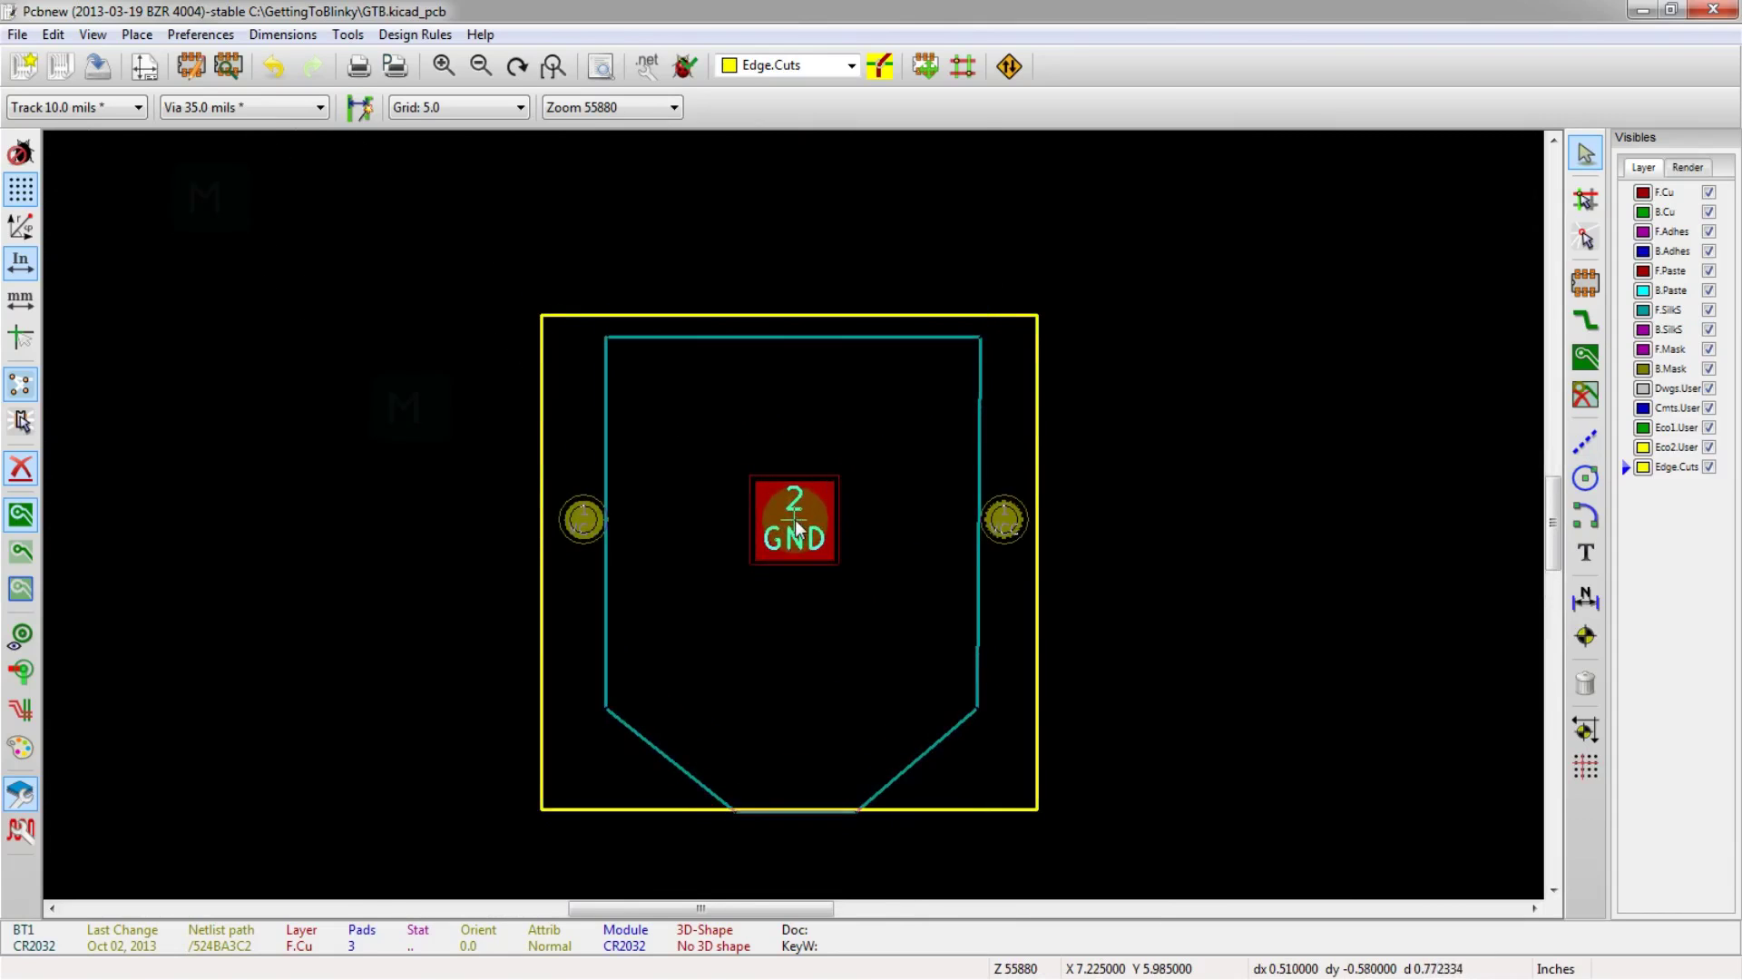
left_click(796, 513)
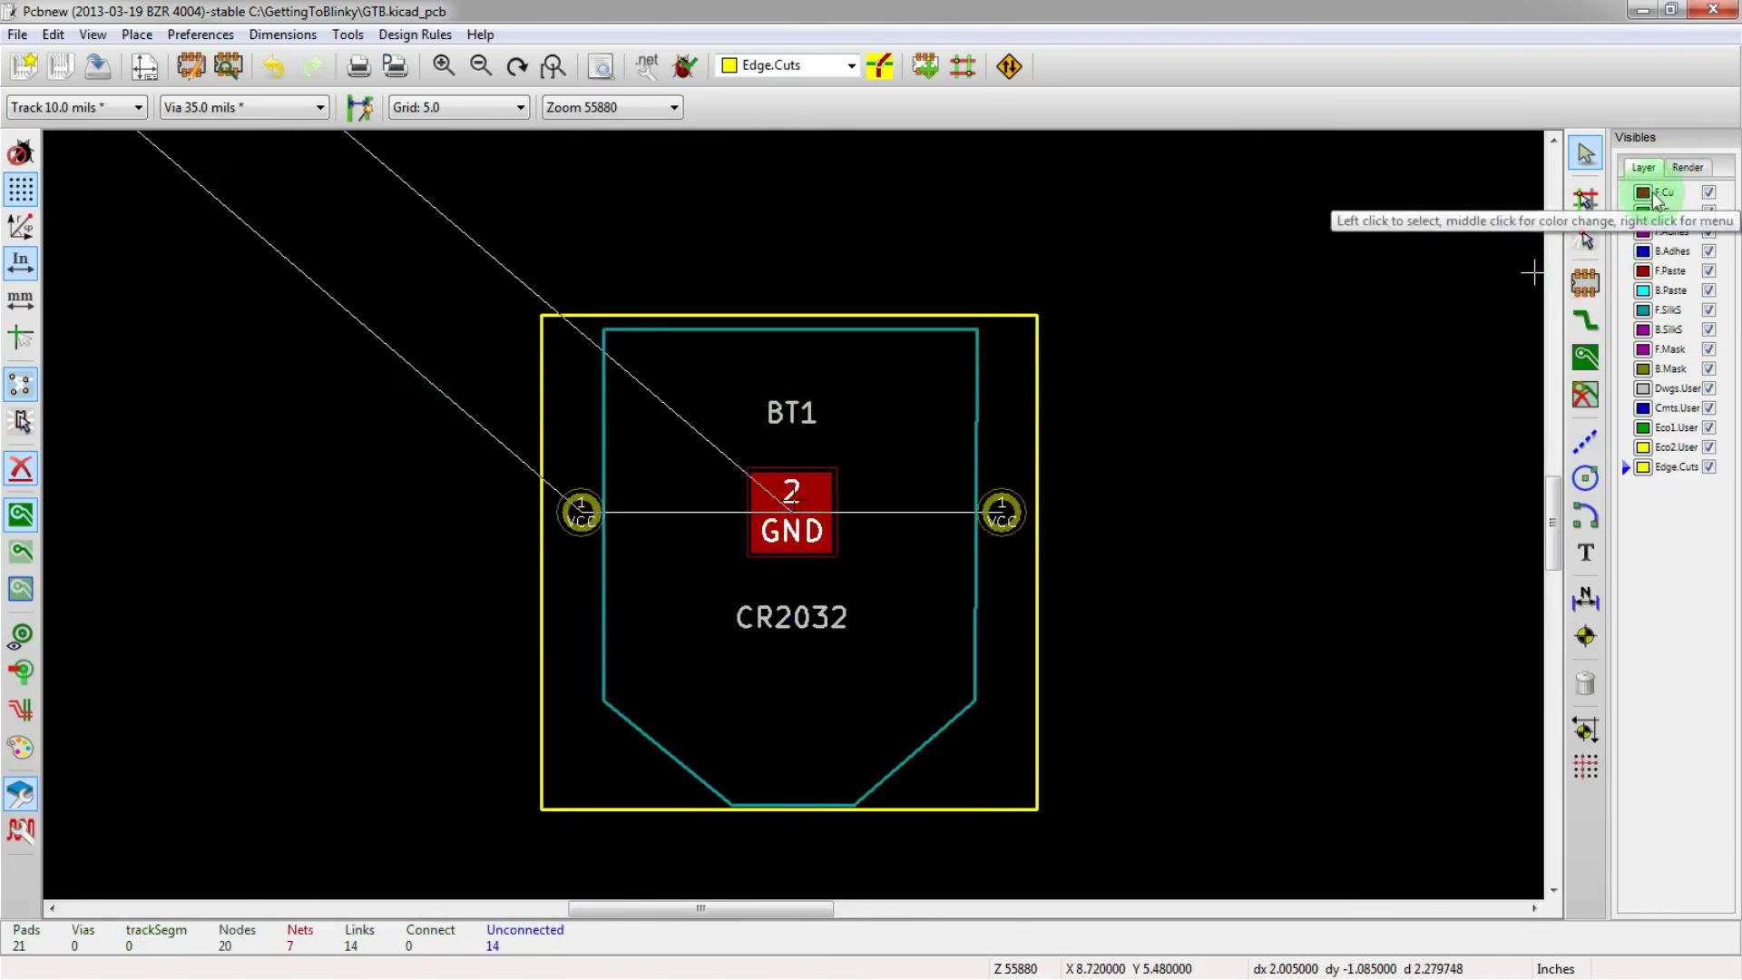
left_click(982, 169)
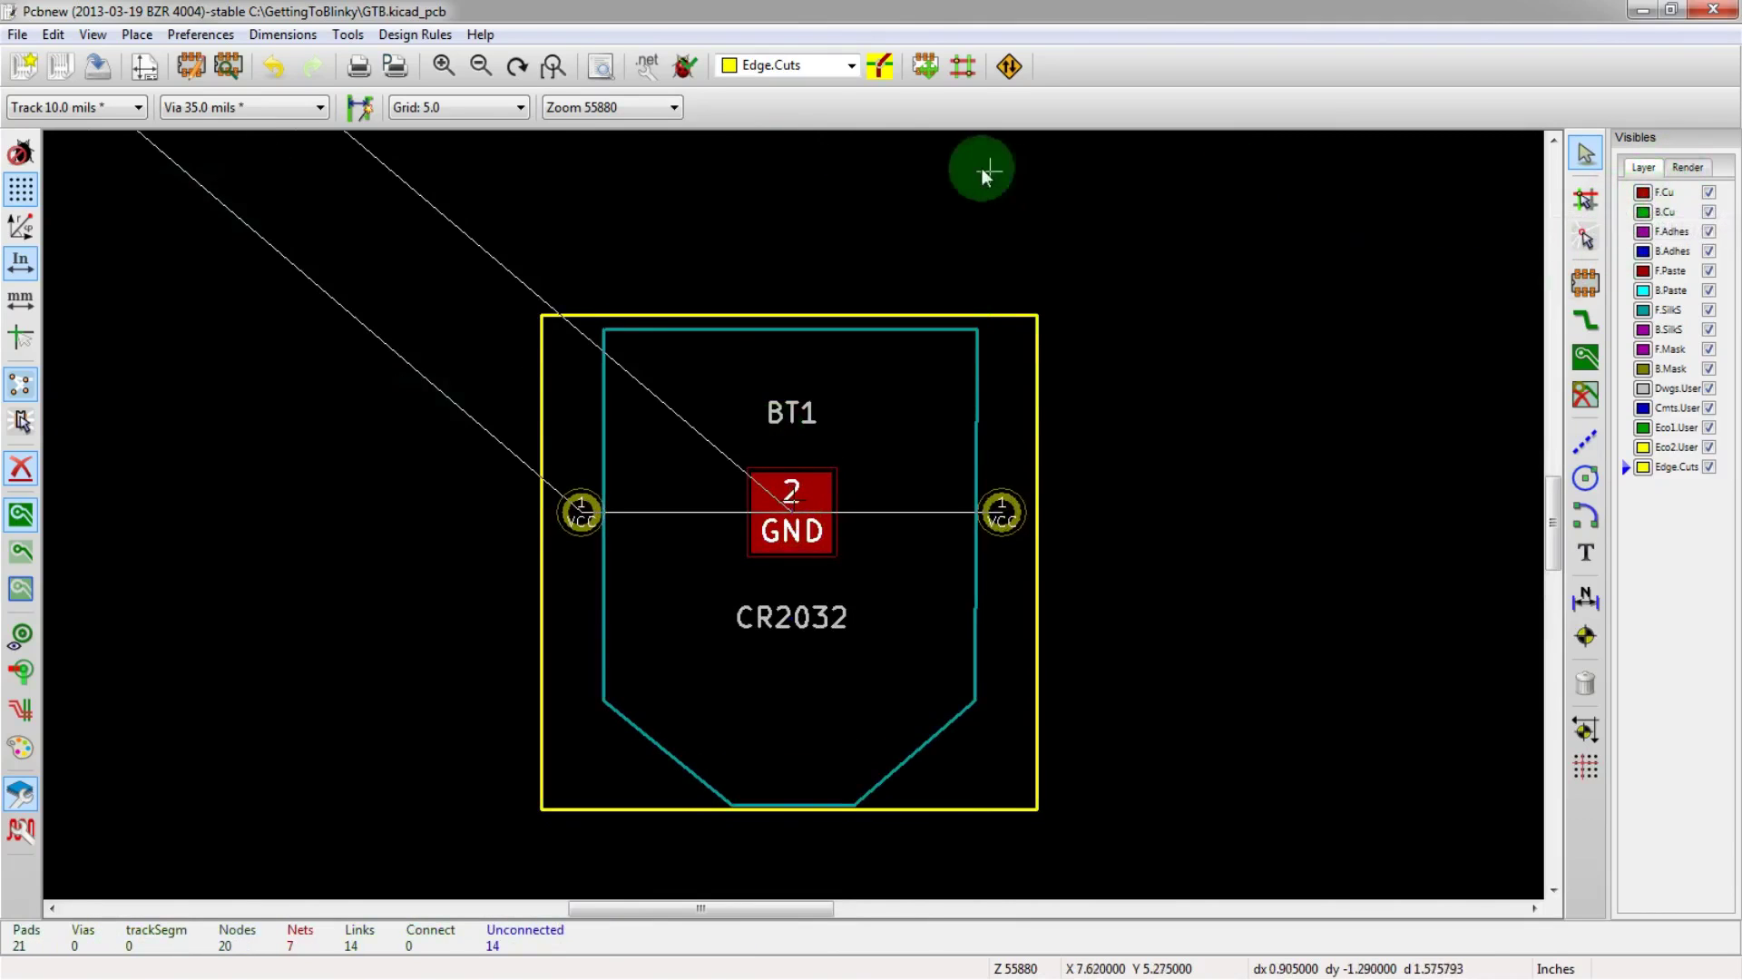
left_click(853, 66)
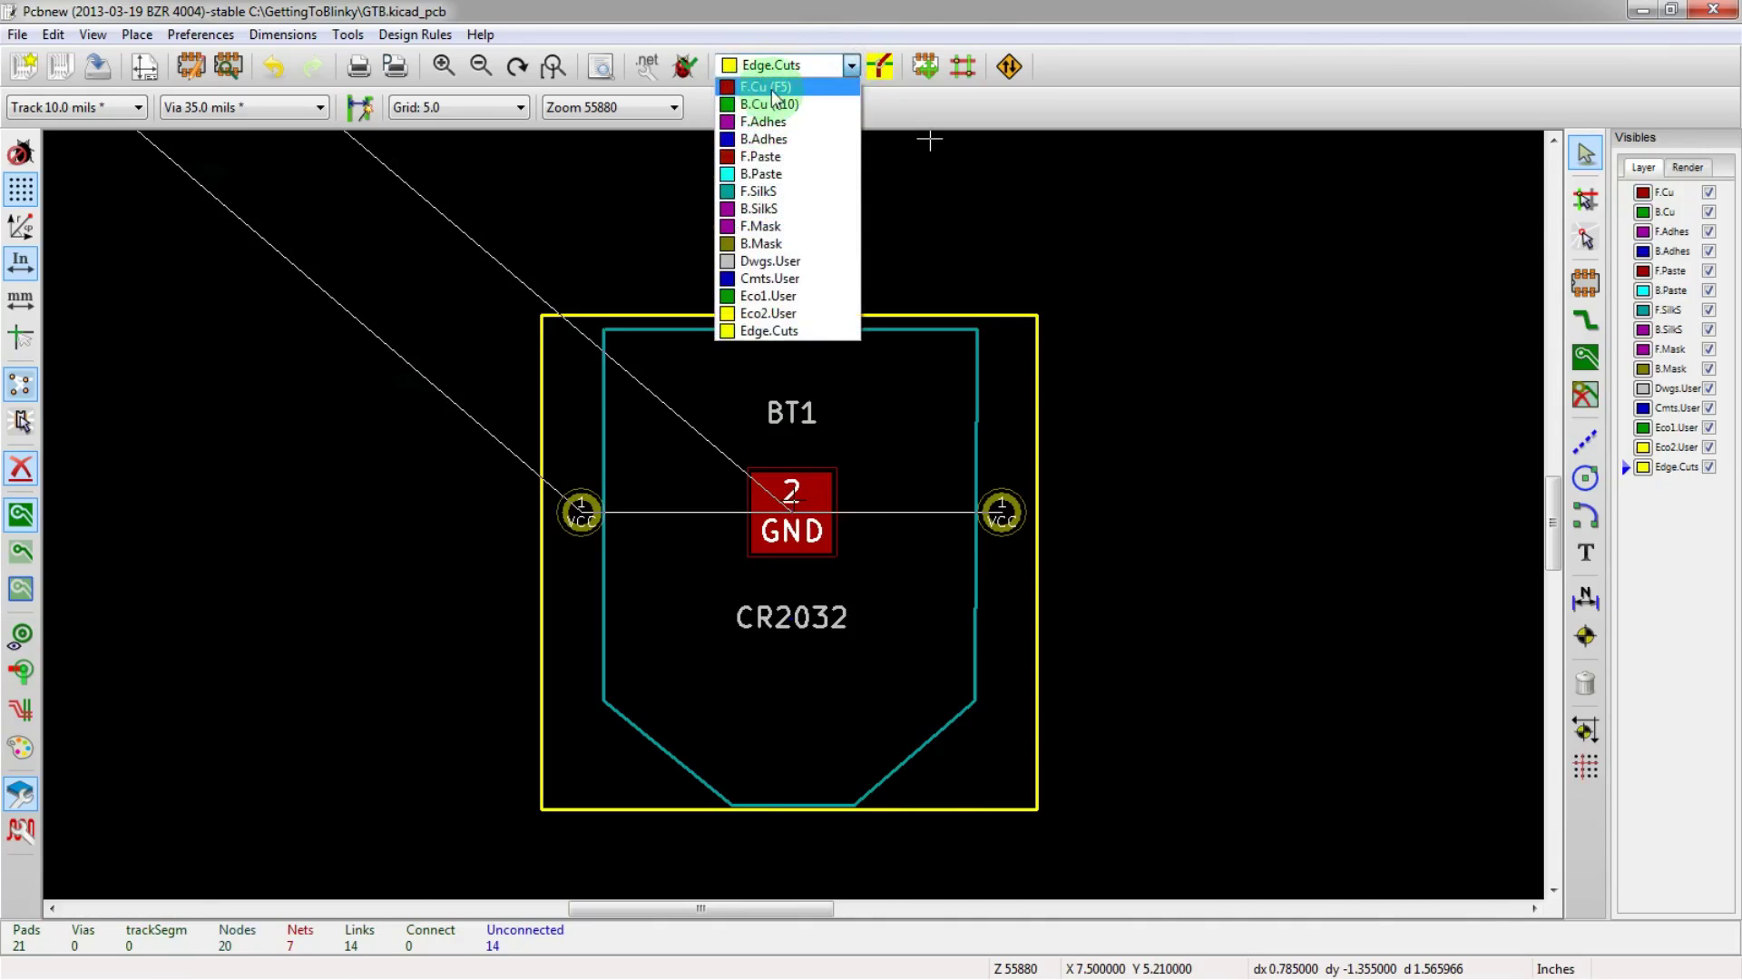
key("Escape")
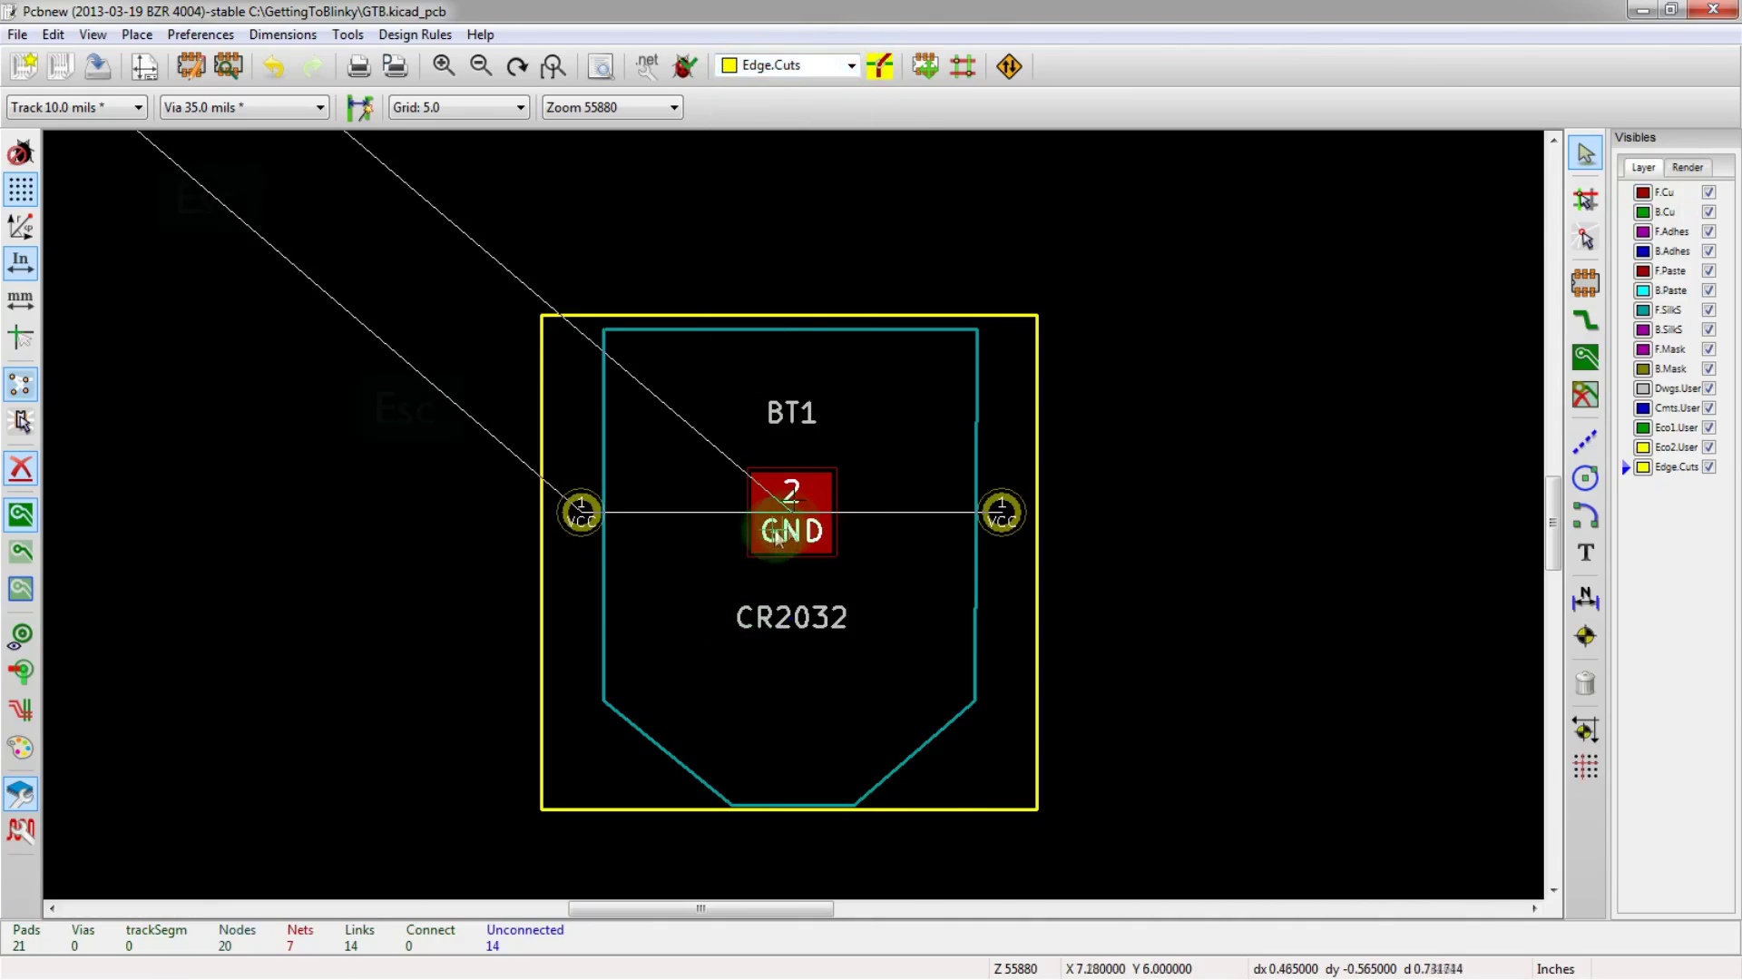
- Flip BT1 to the back copper layer, rotate it to 180°, and place it at about X 7.225, Y 5.960 in
key("m")
left_click(781, 531)
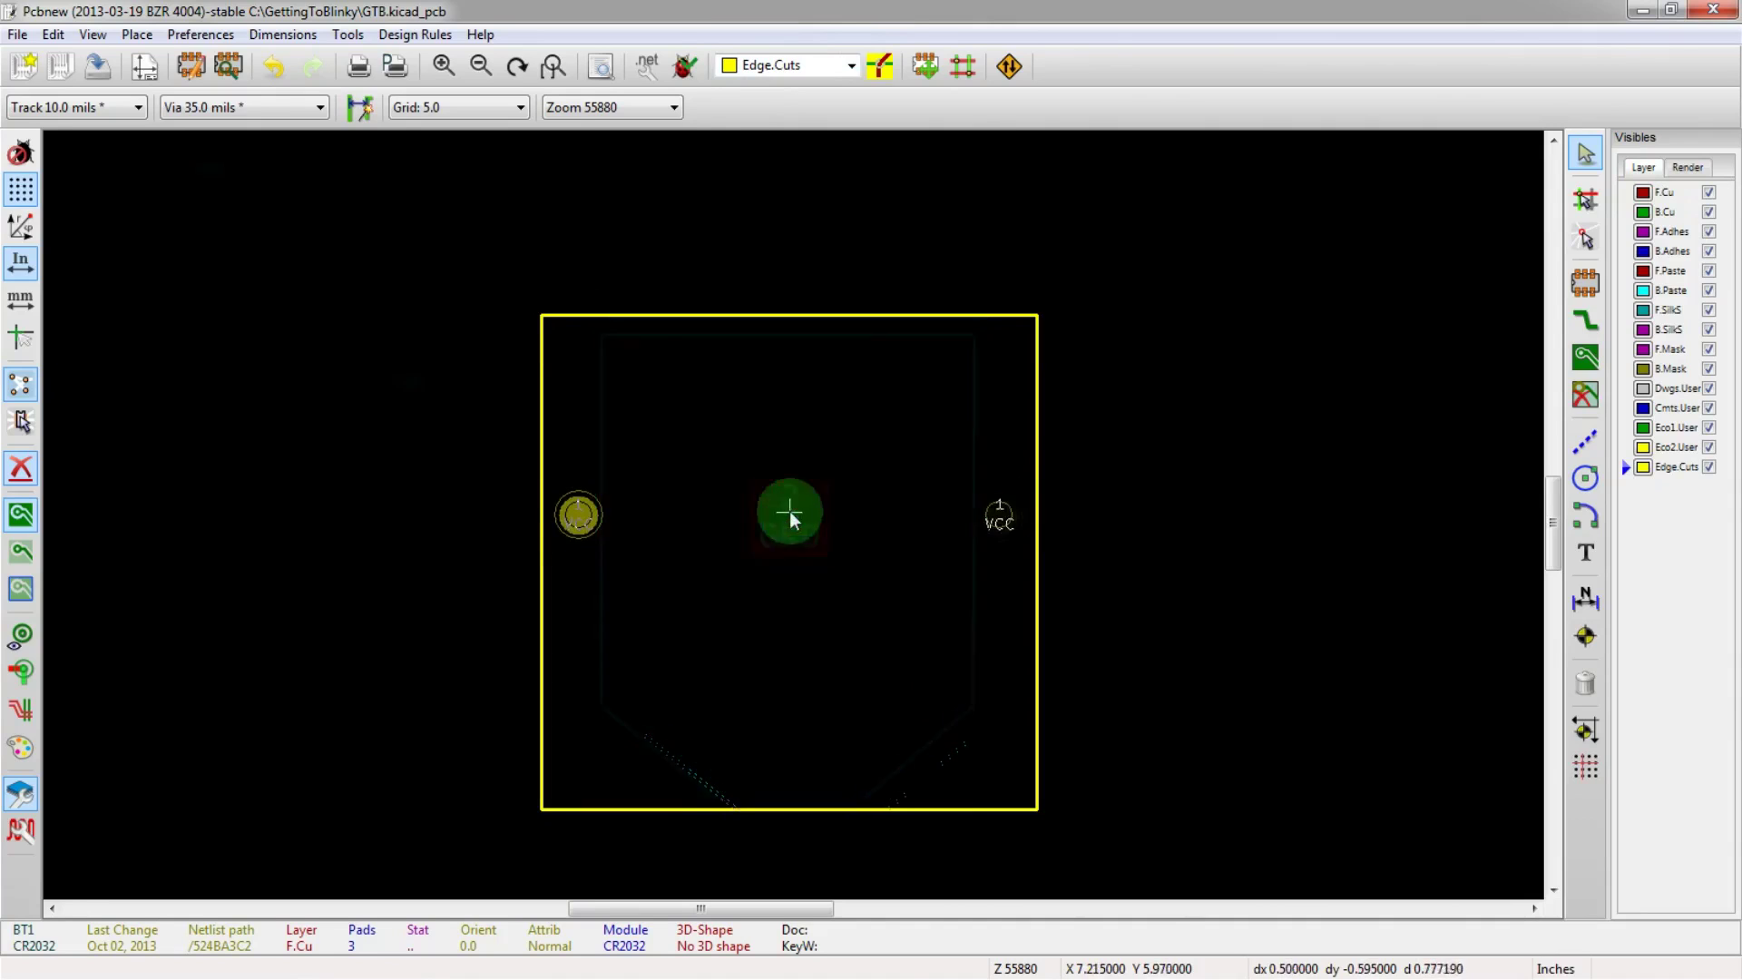
left_click(792, 513)
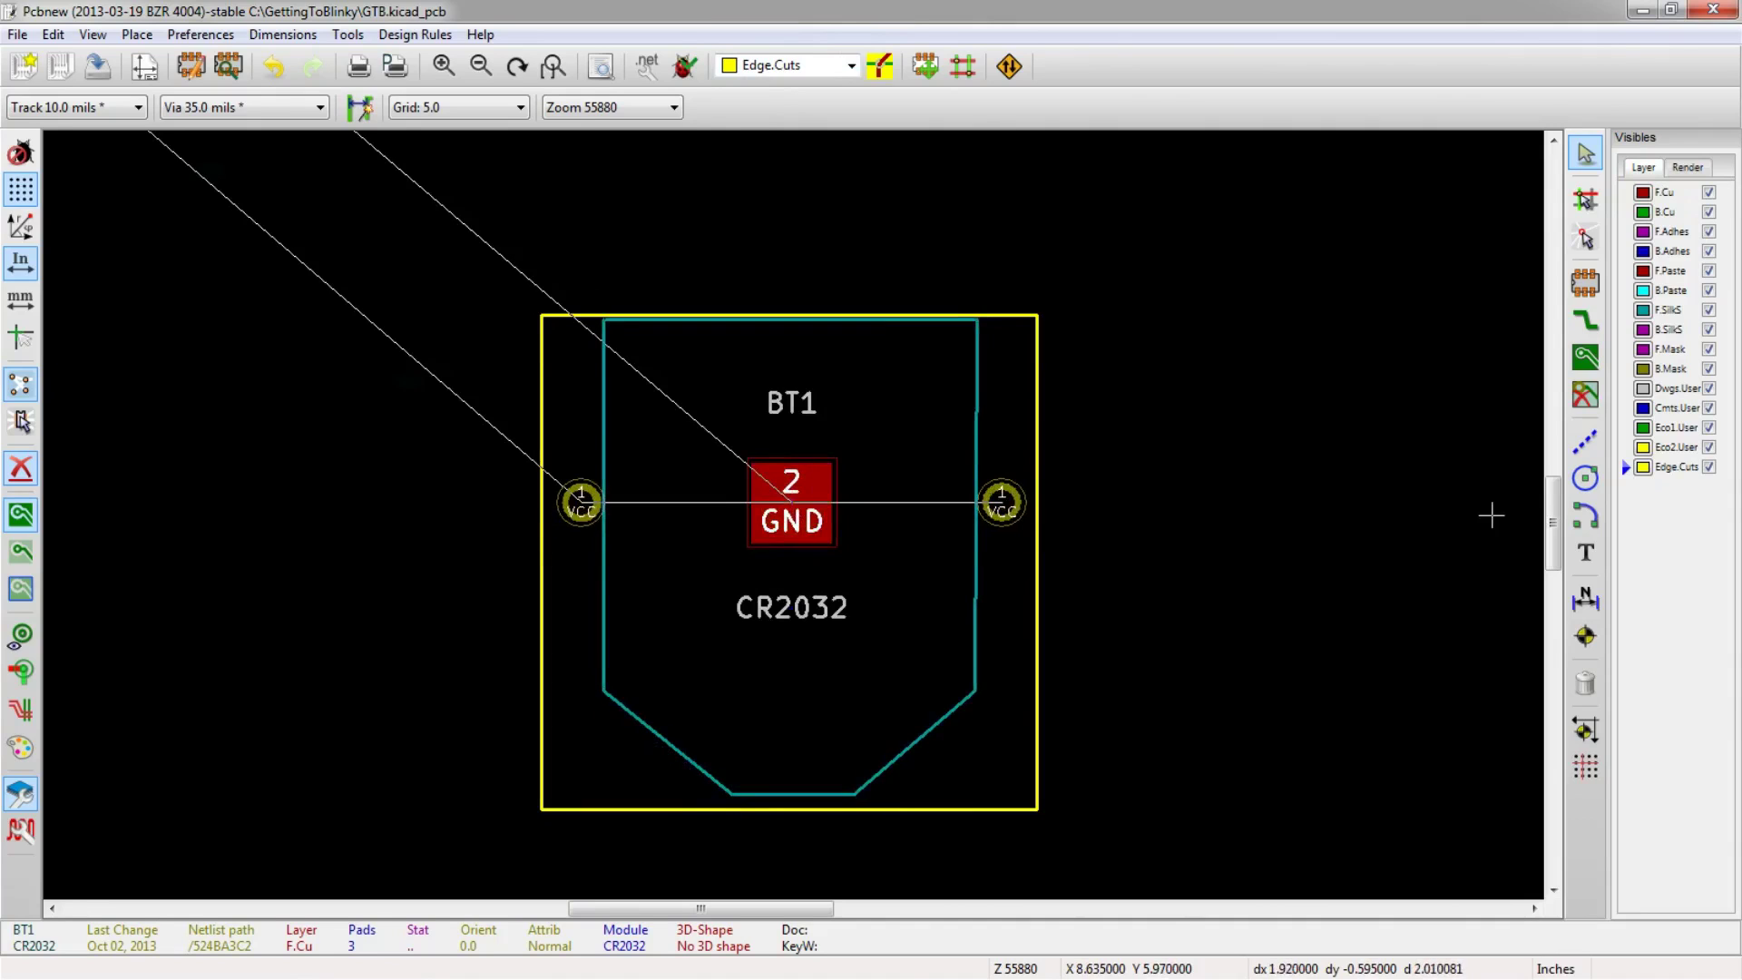
key("End")
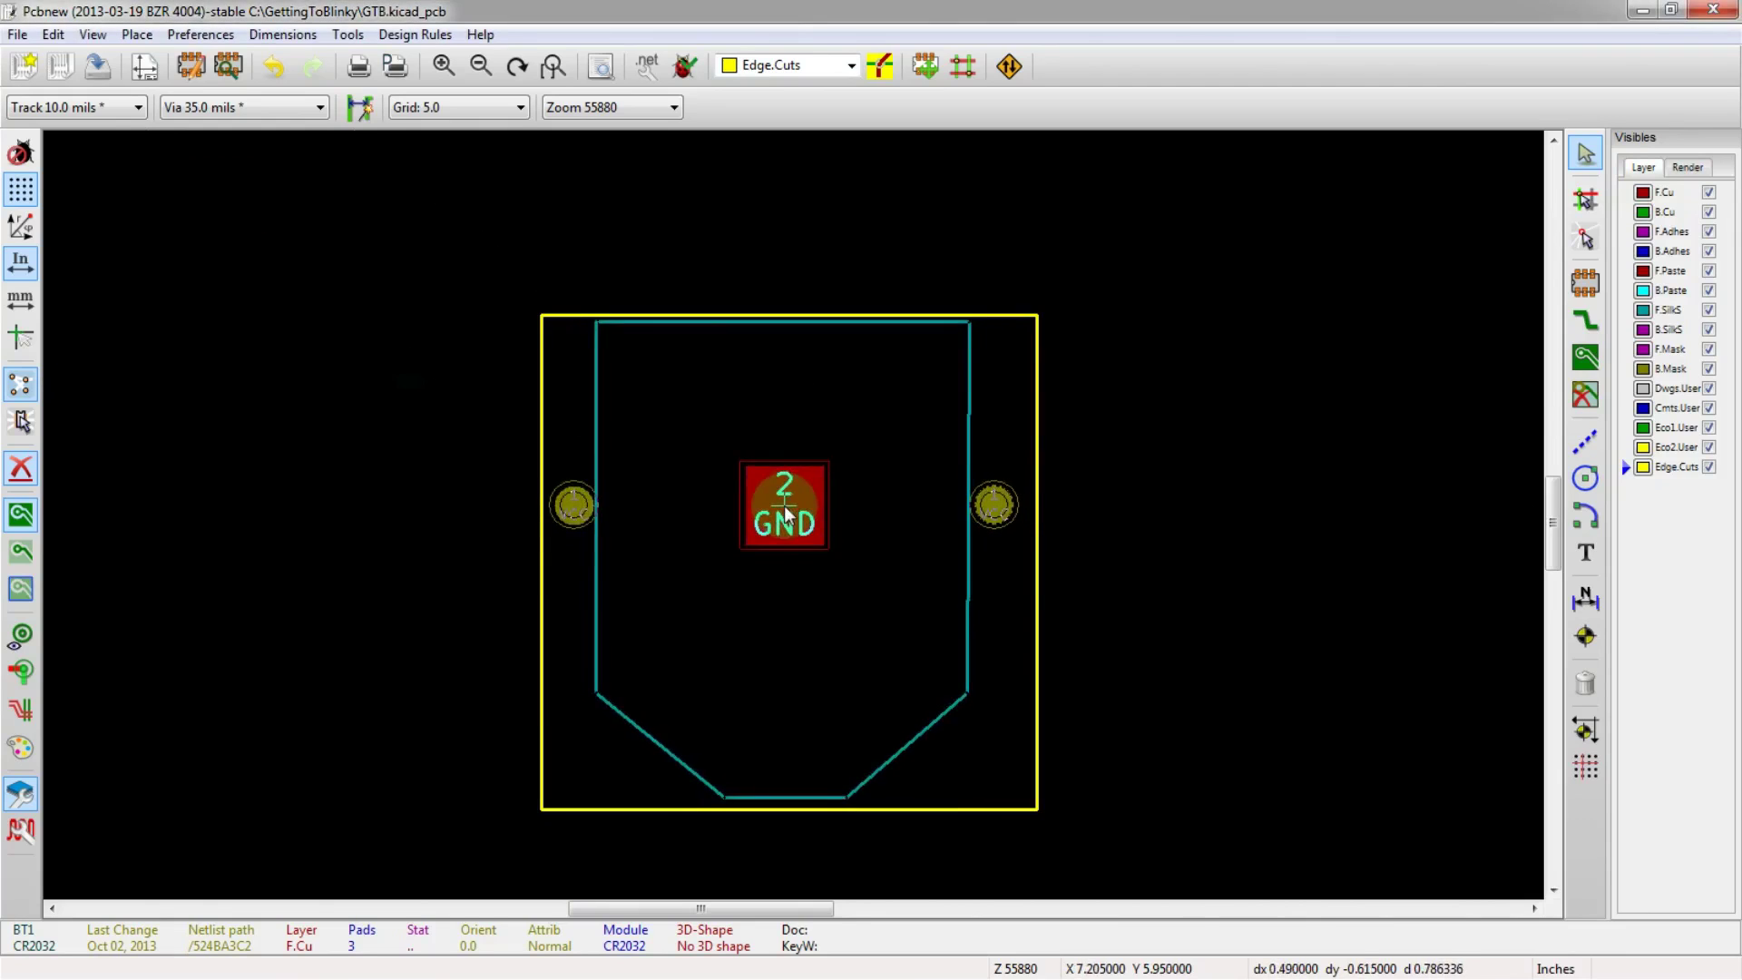
key("f")
left_click(792, 521)
left_click(543, 455)
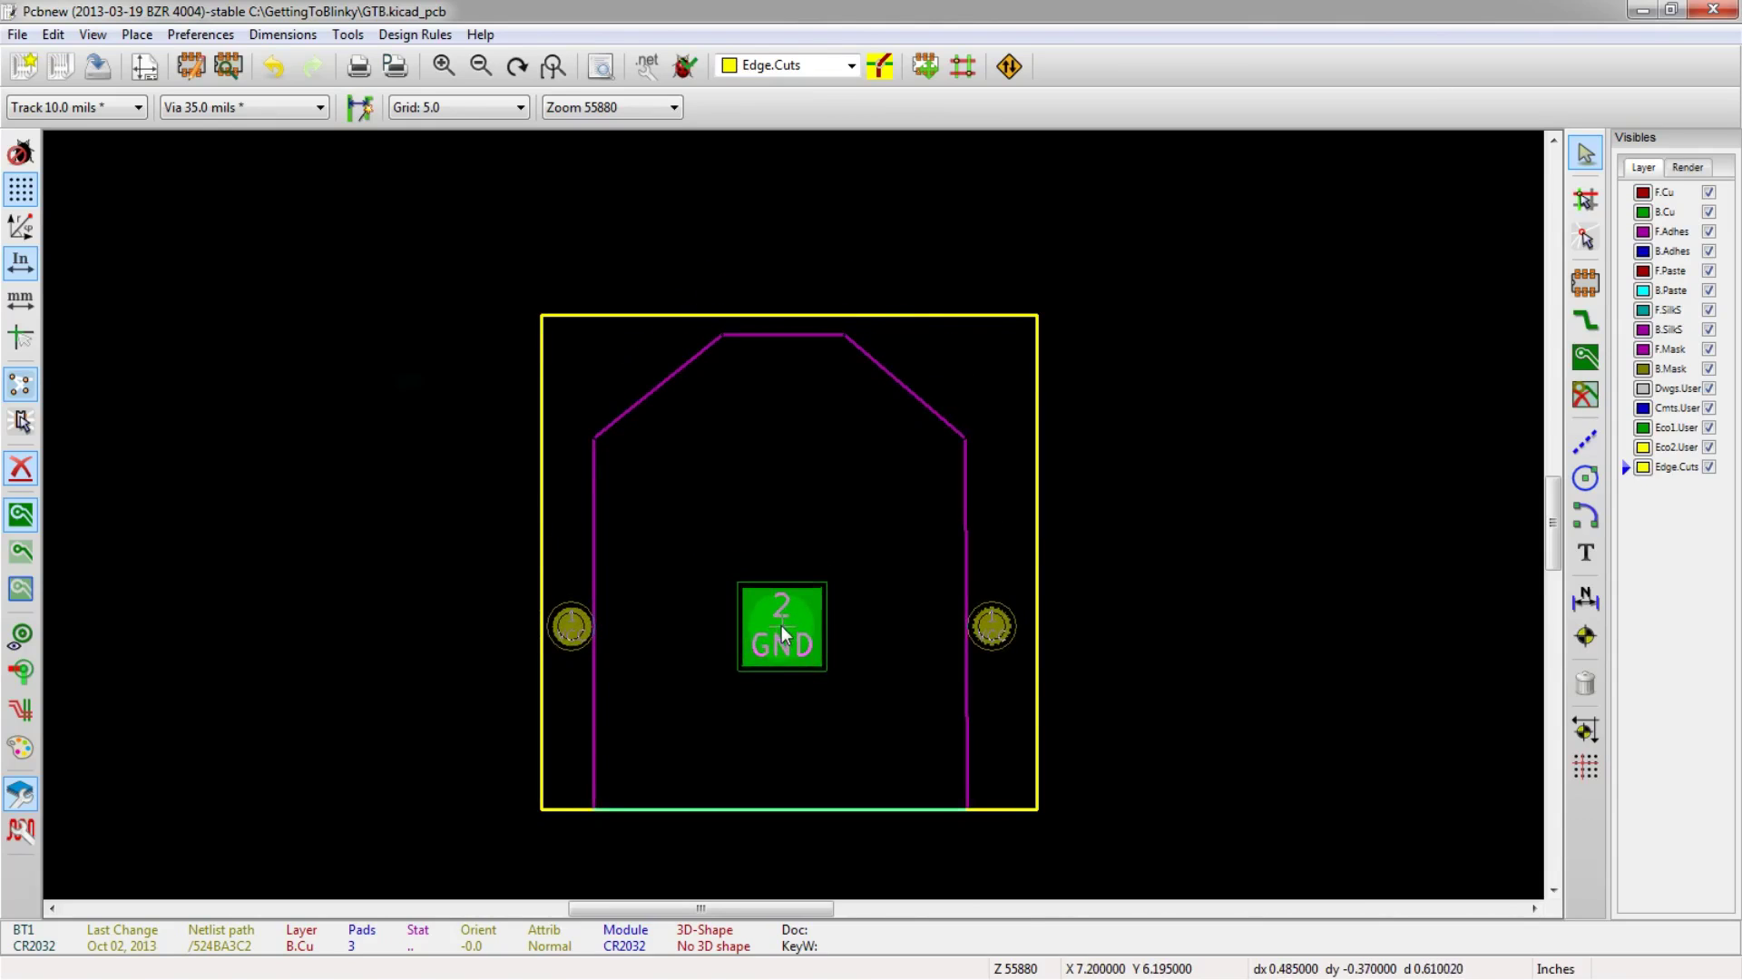
key("r")
key("r")
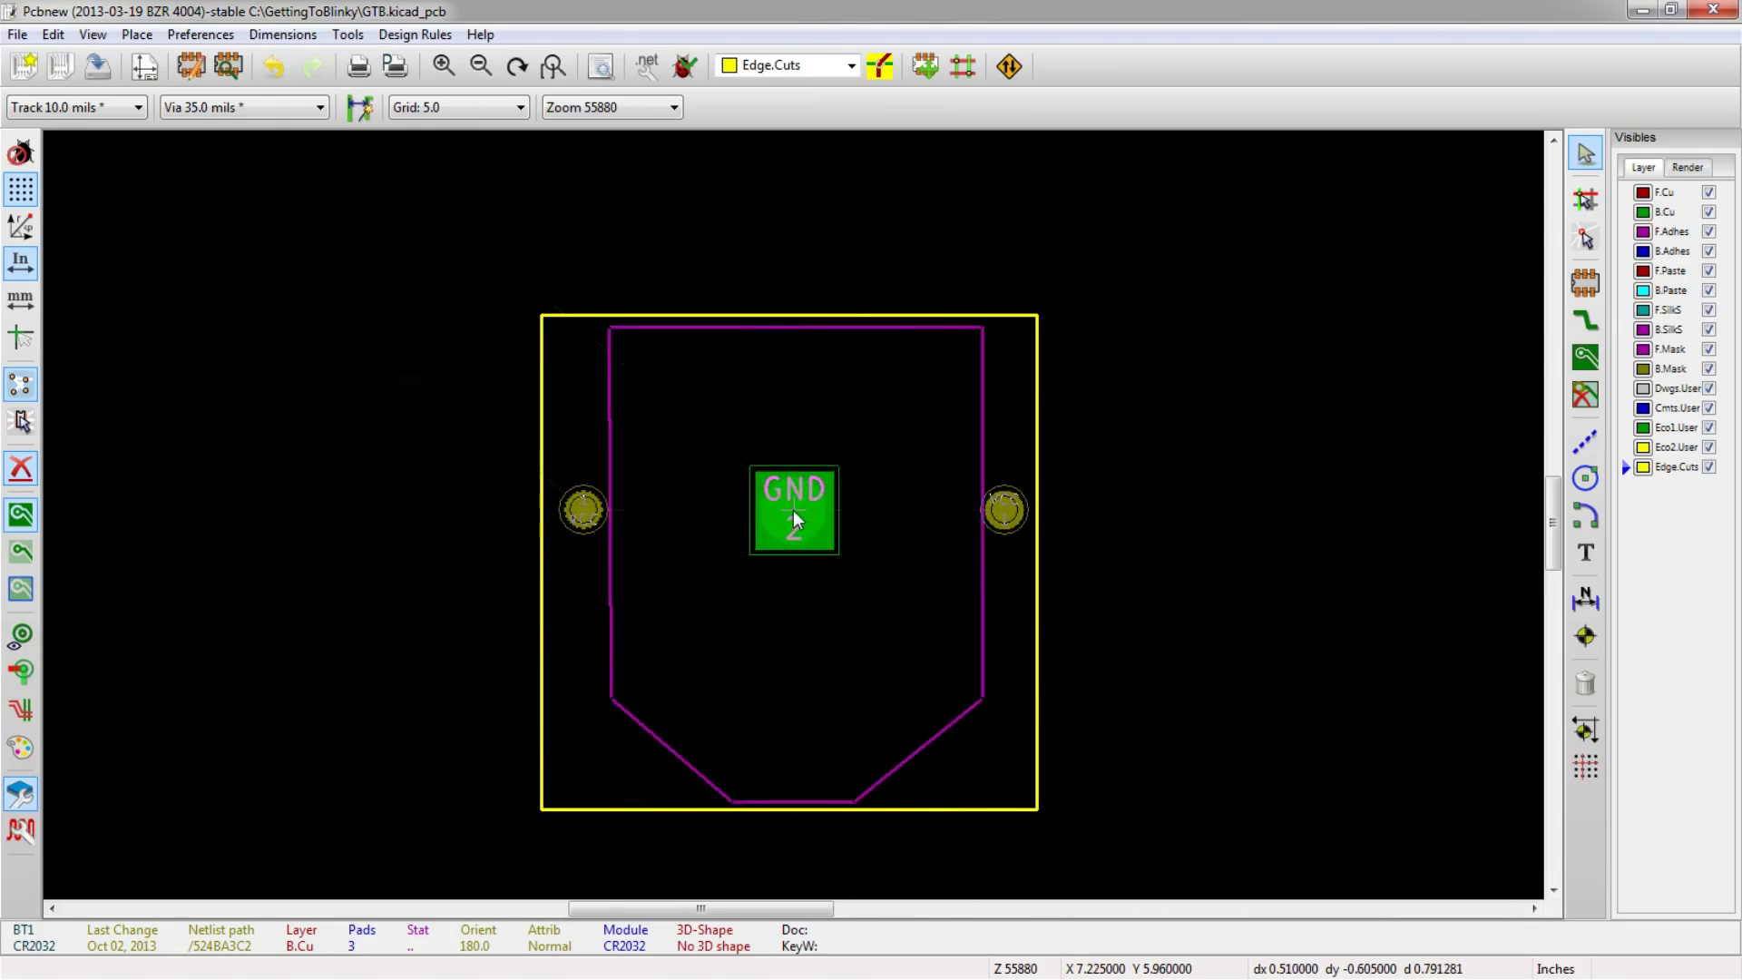
left_click(794, 513)
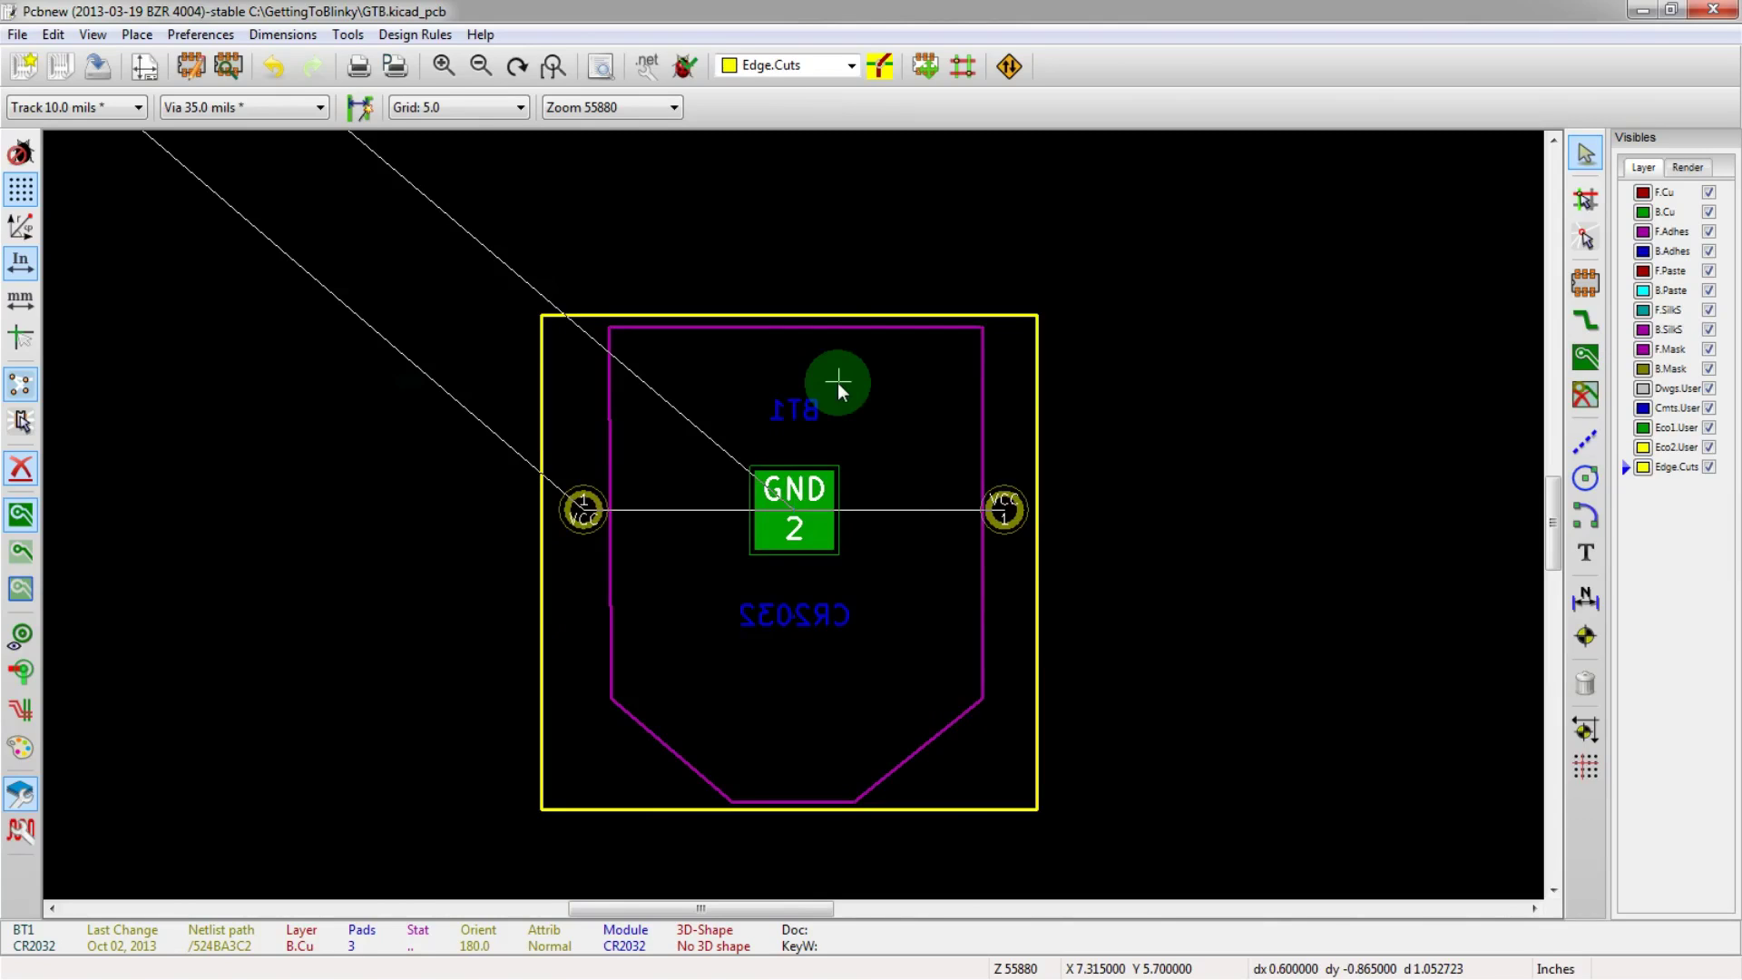
- Centre BT1 horizontally in the board outline by moving it to about X 7.215, Y 5.955 in
scroll(837, 382, "down", 3)
scroll(795, 516, "up", 3)
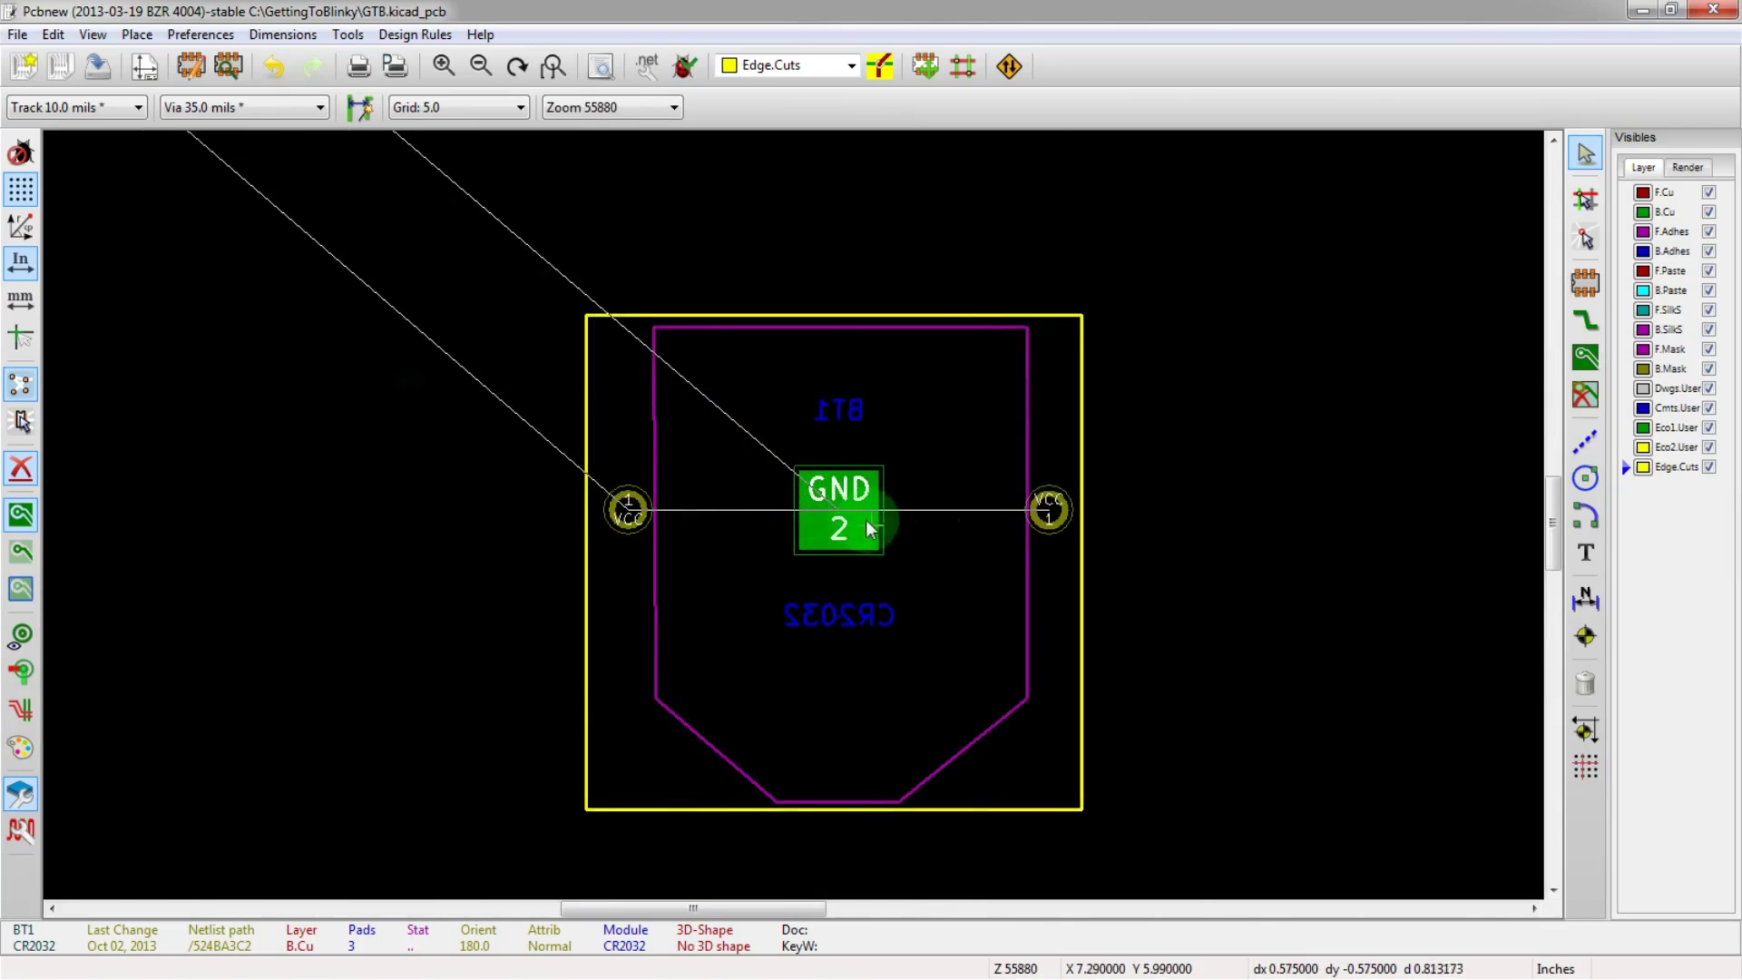
key("f")
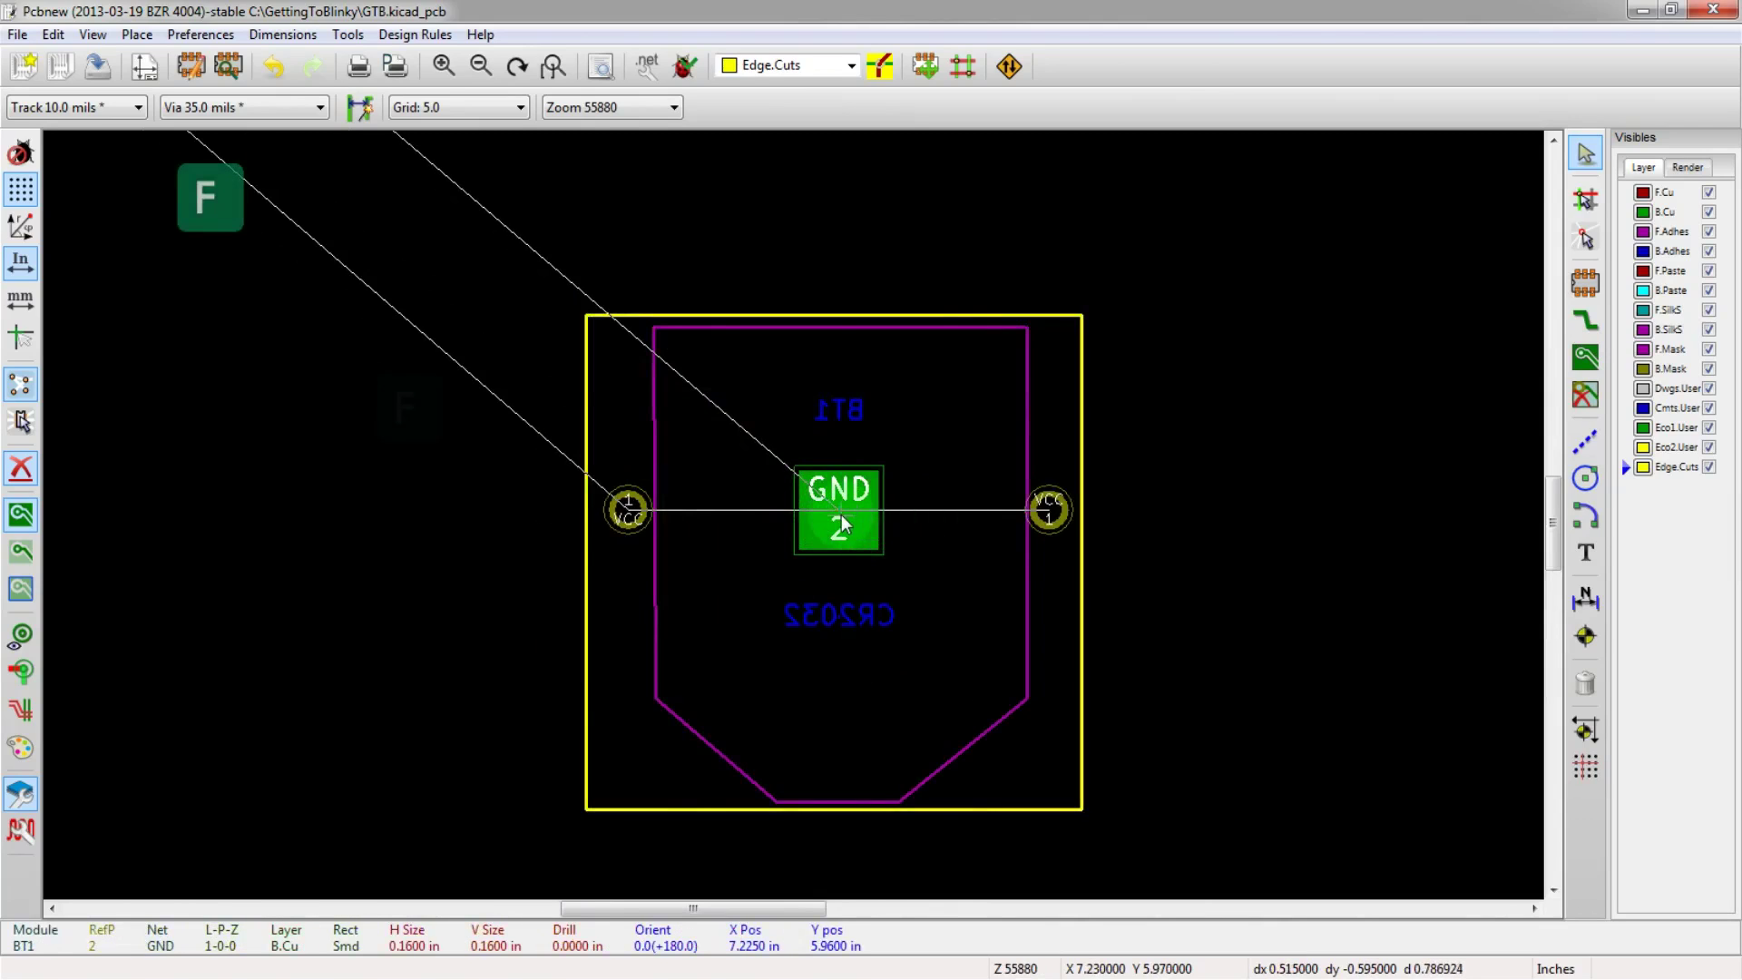
key("m")
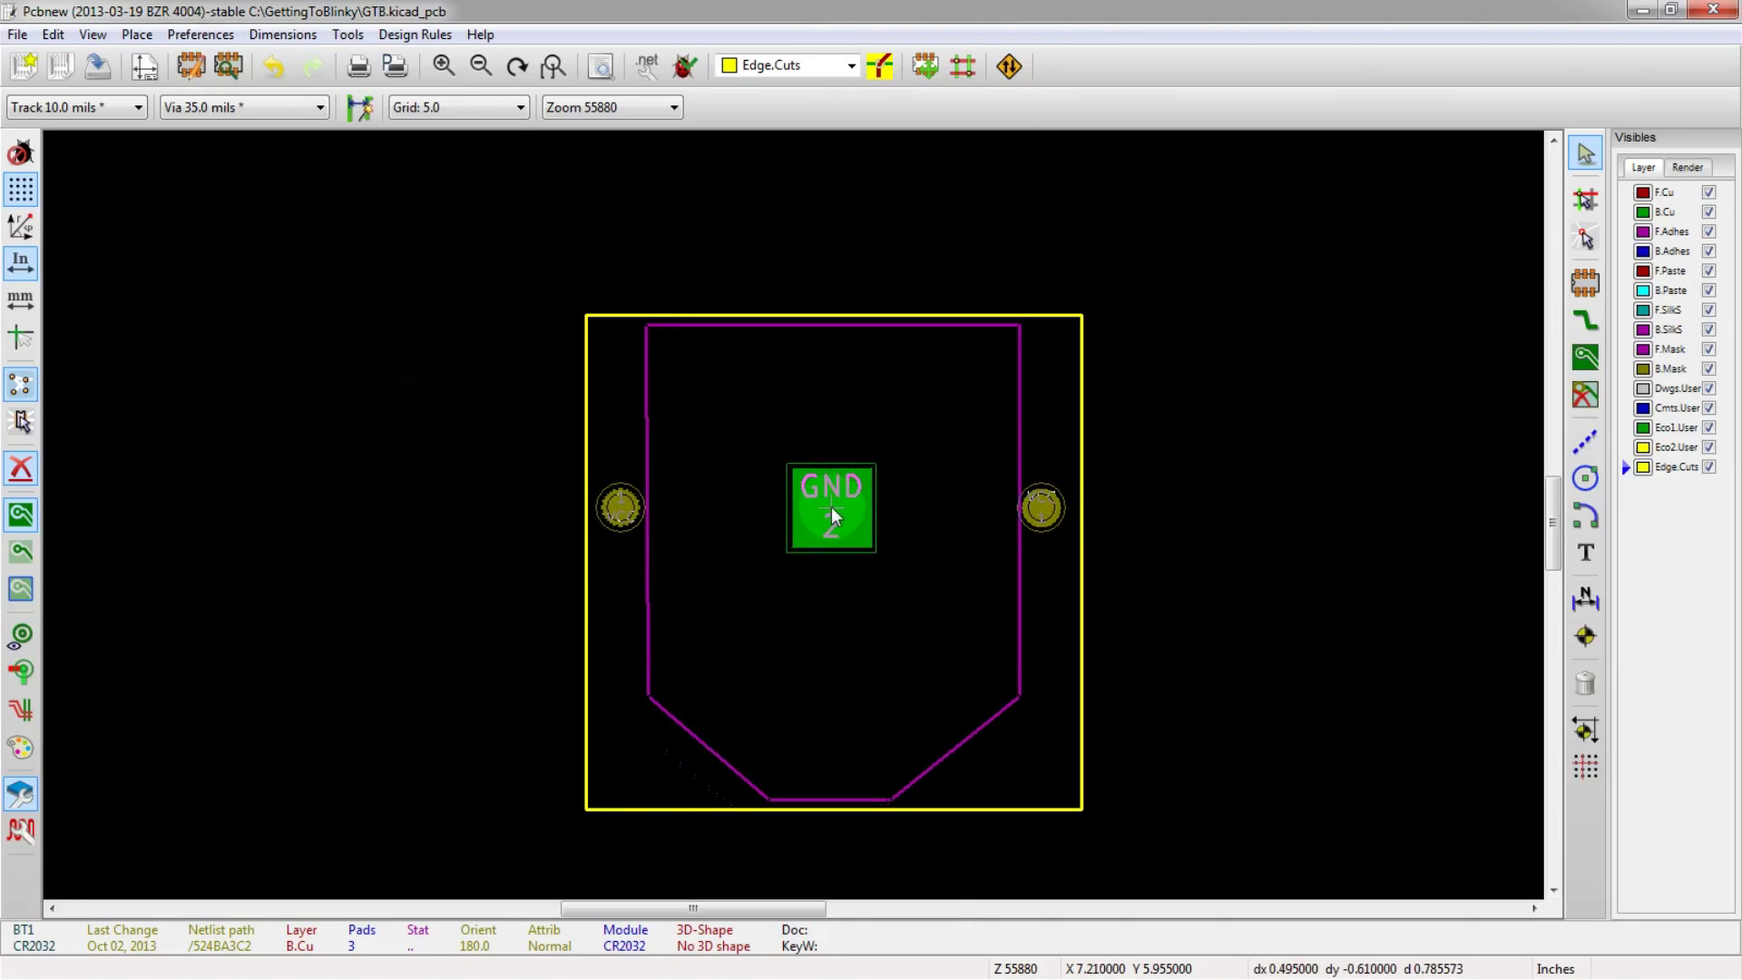
left_click(834, 507)
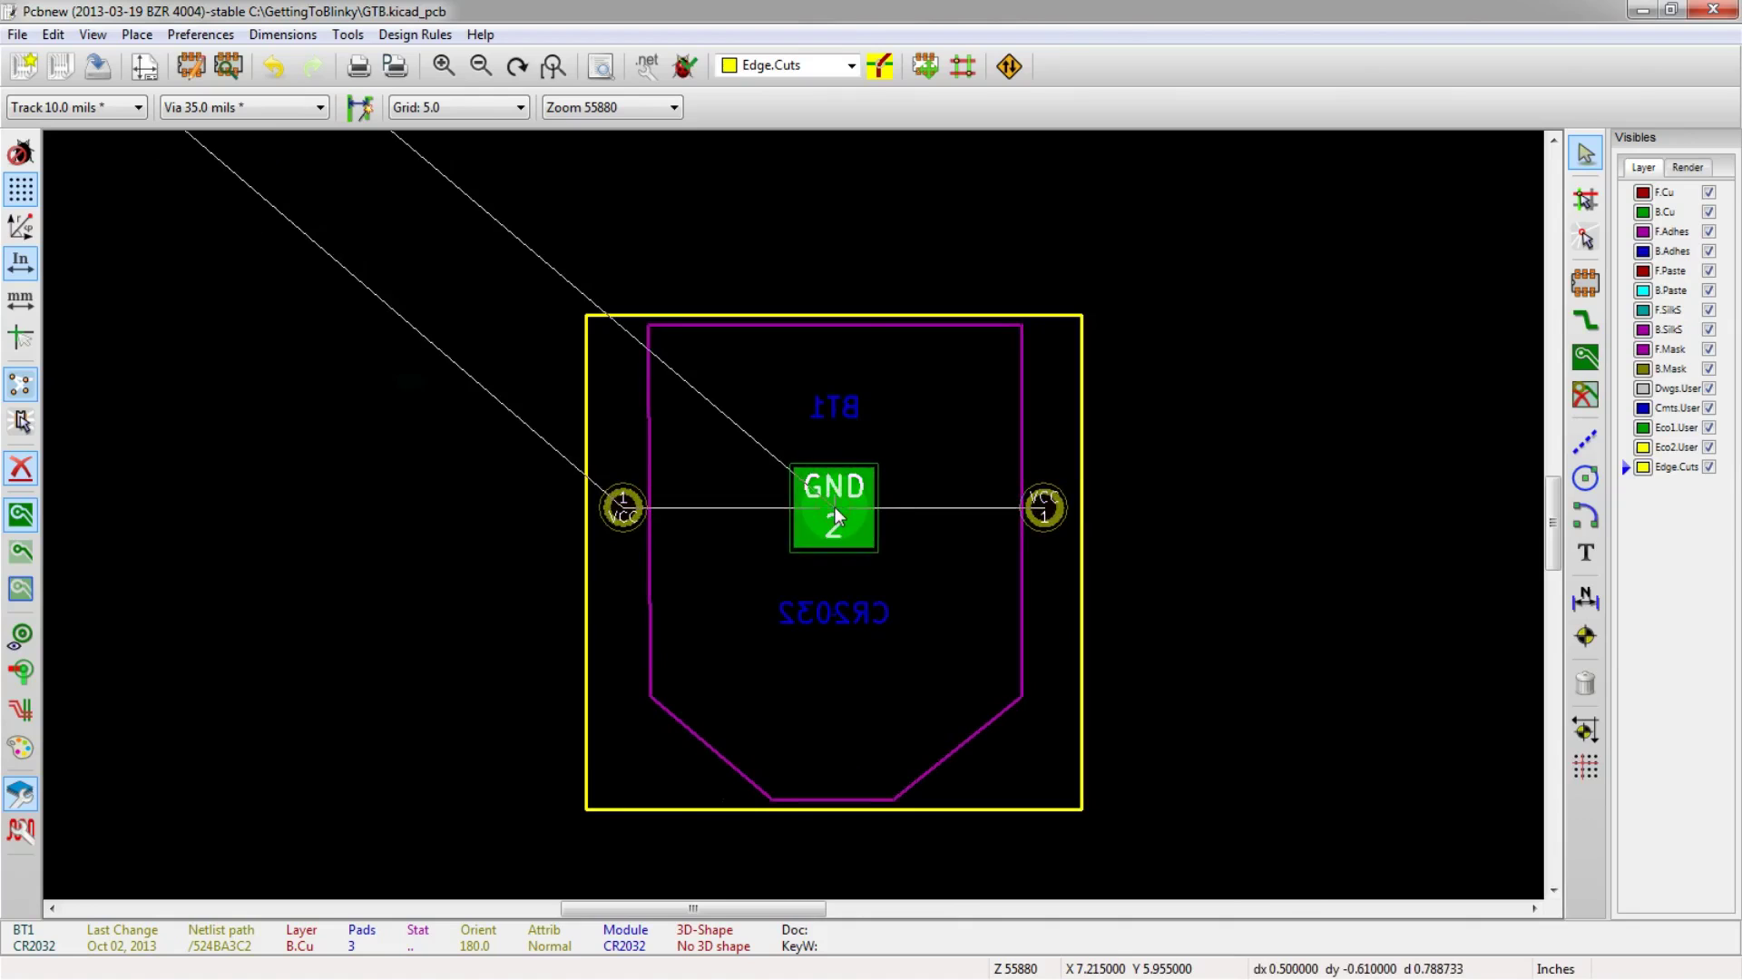
- Block-move the unplaced components from the sheet's upper-left corner to just below the board outline, leaving items on invisible layers excluded
scroll(1094, 603, "down", 2)
scroll(781, 506, "down", 3)
scroll(507, 416, "up", 1)
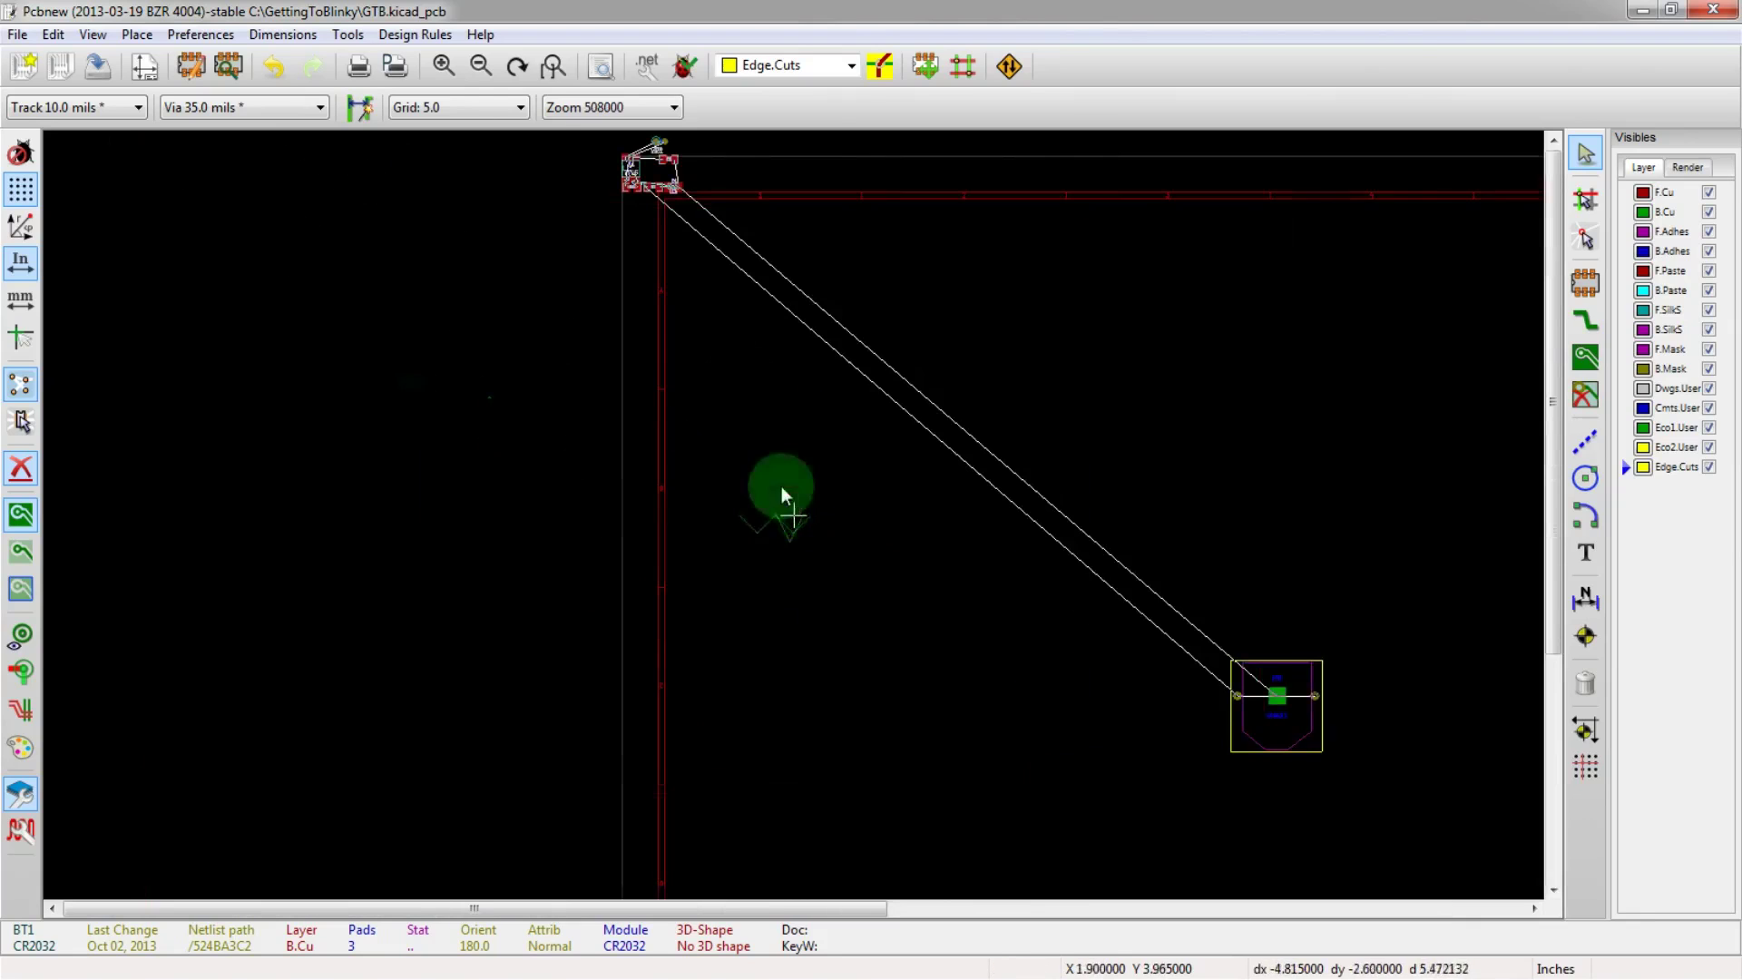
scroll(1154, 549, "up", 1)
scroll(965, 726, "down", 3)
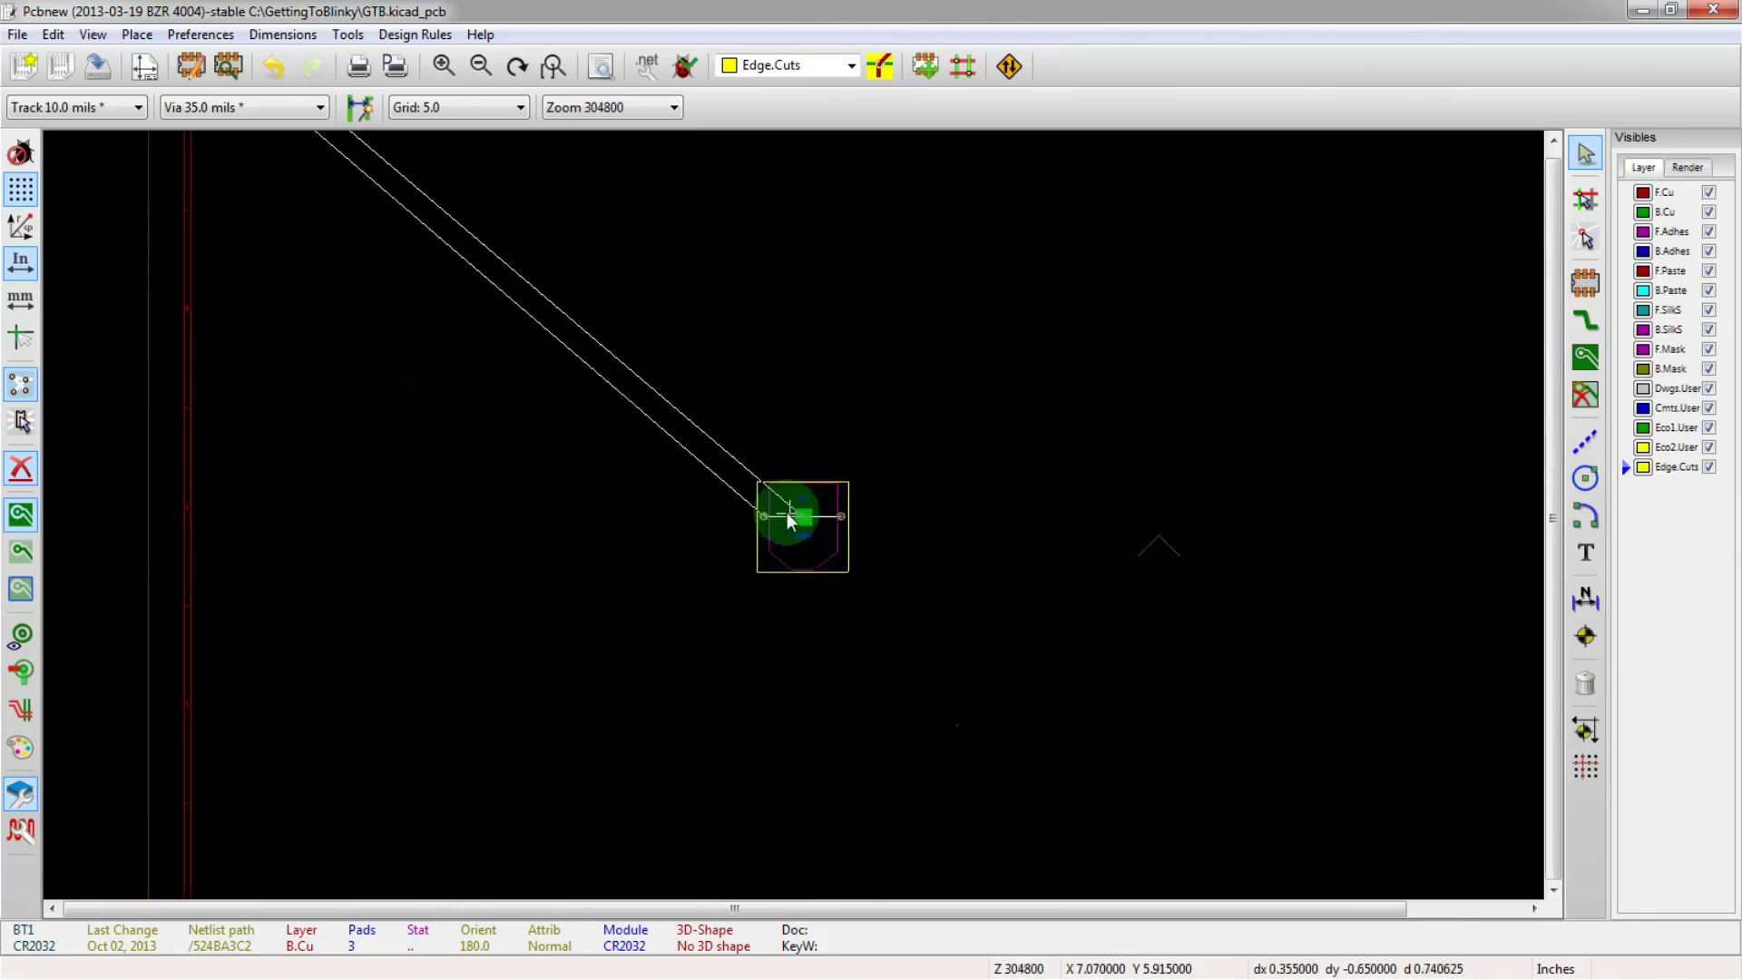
scroll(584, 319, "up", 1)
left_click_drag(791, 517, 939, 615)
left_click(950, 597)
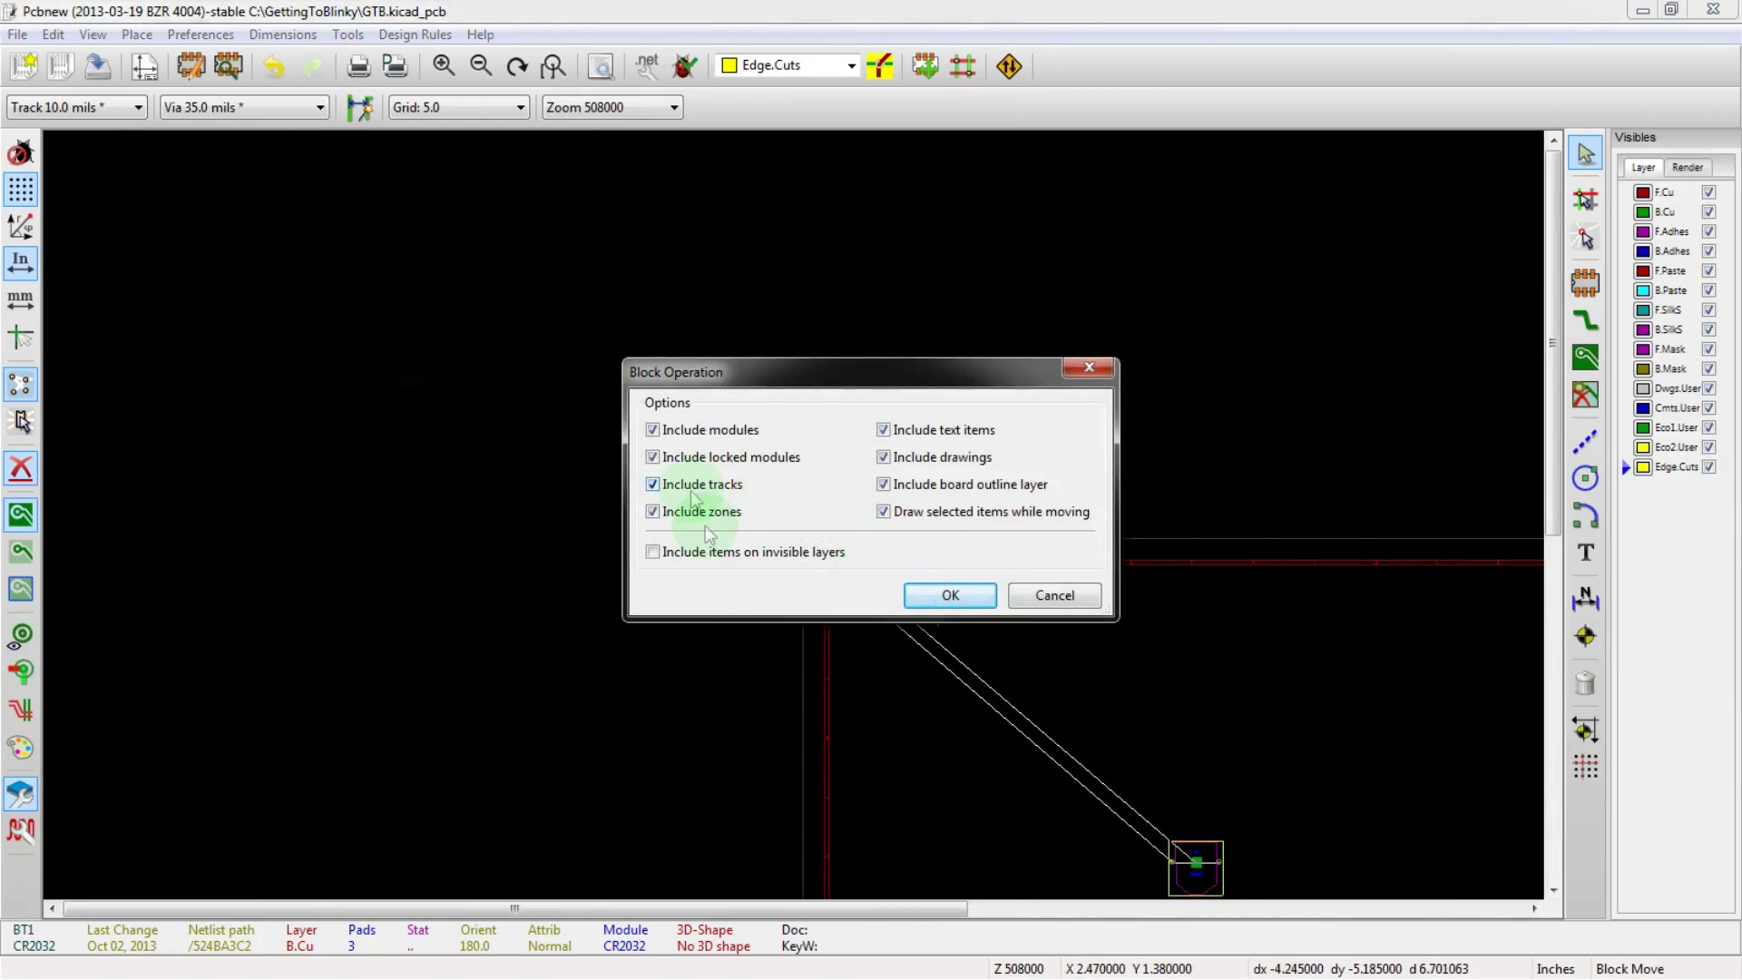
left_click(950, 596)
scroll(799, 517, "down", 1)
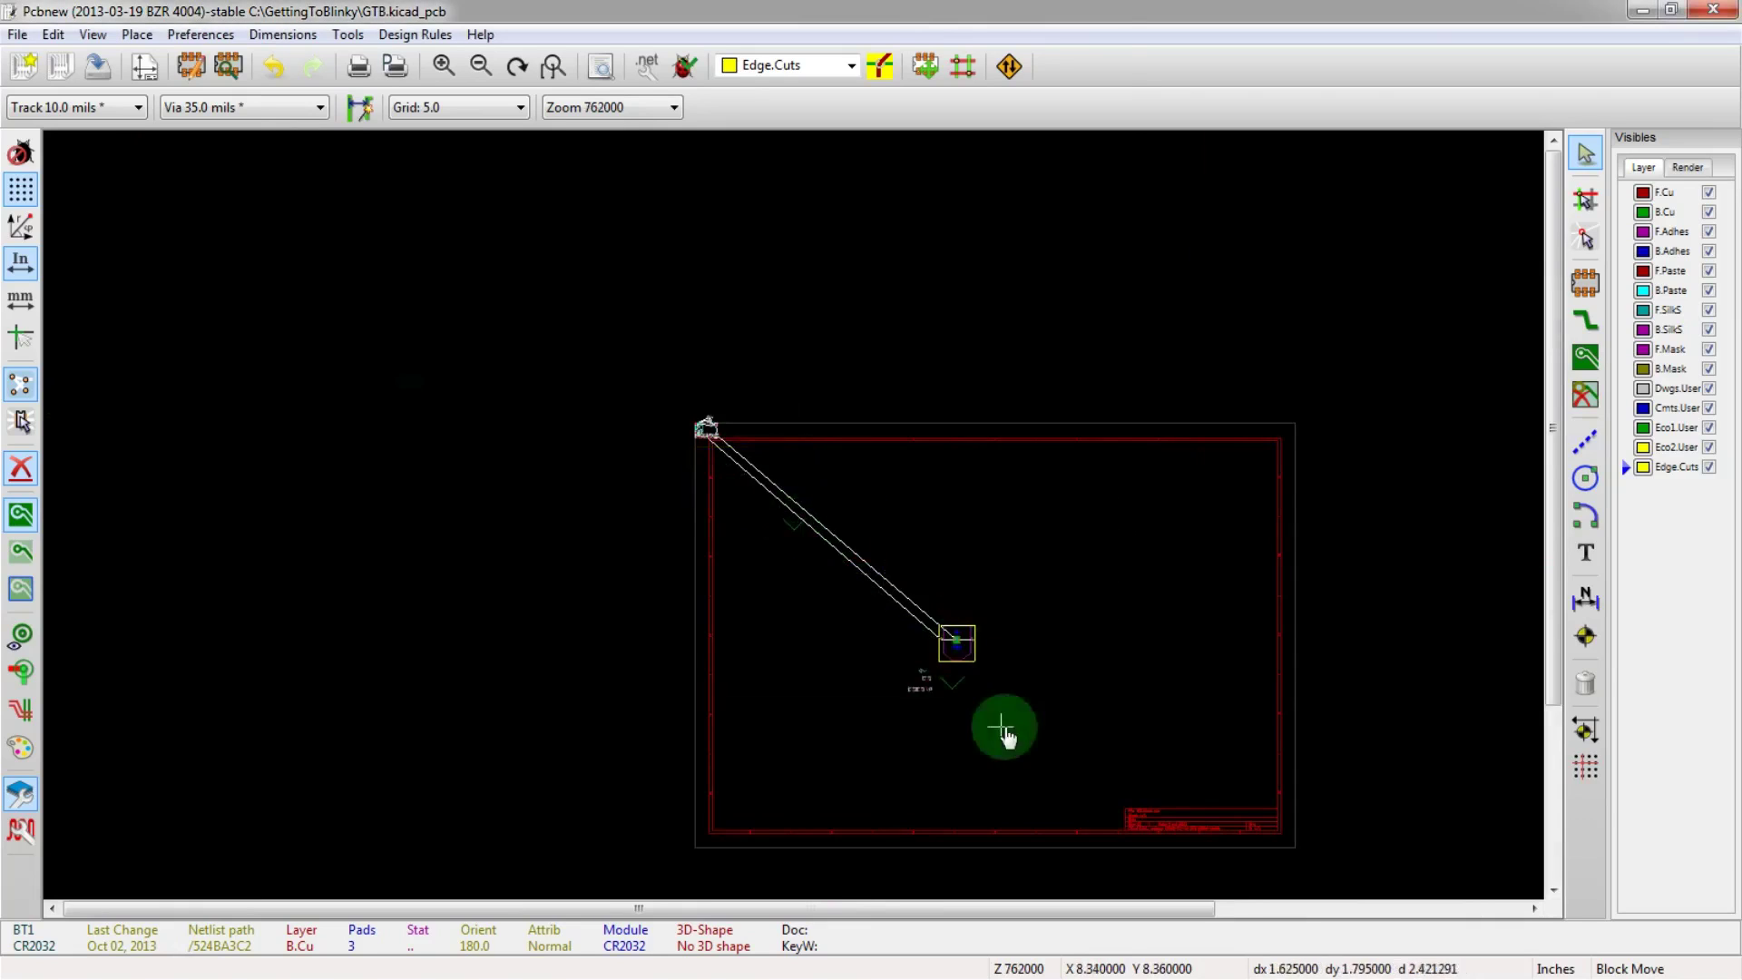
scroll(1003, 731, "up", 4)
left_click(902, 513)
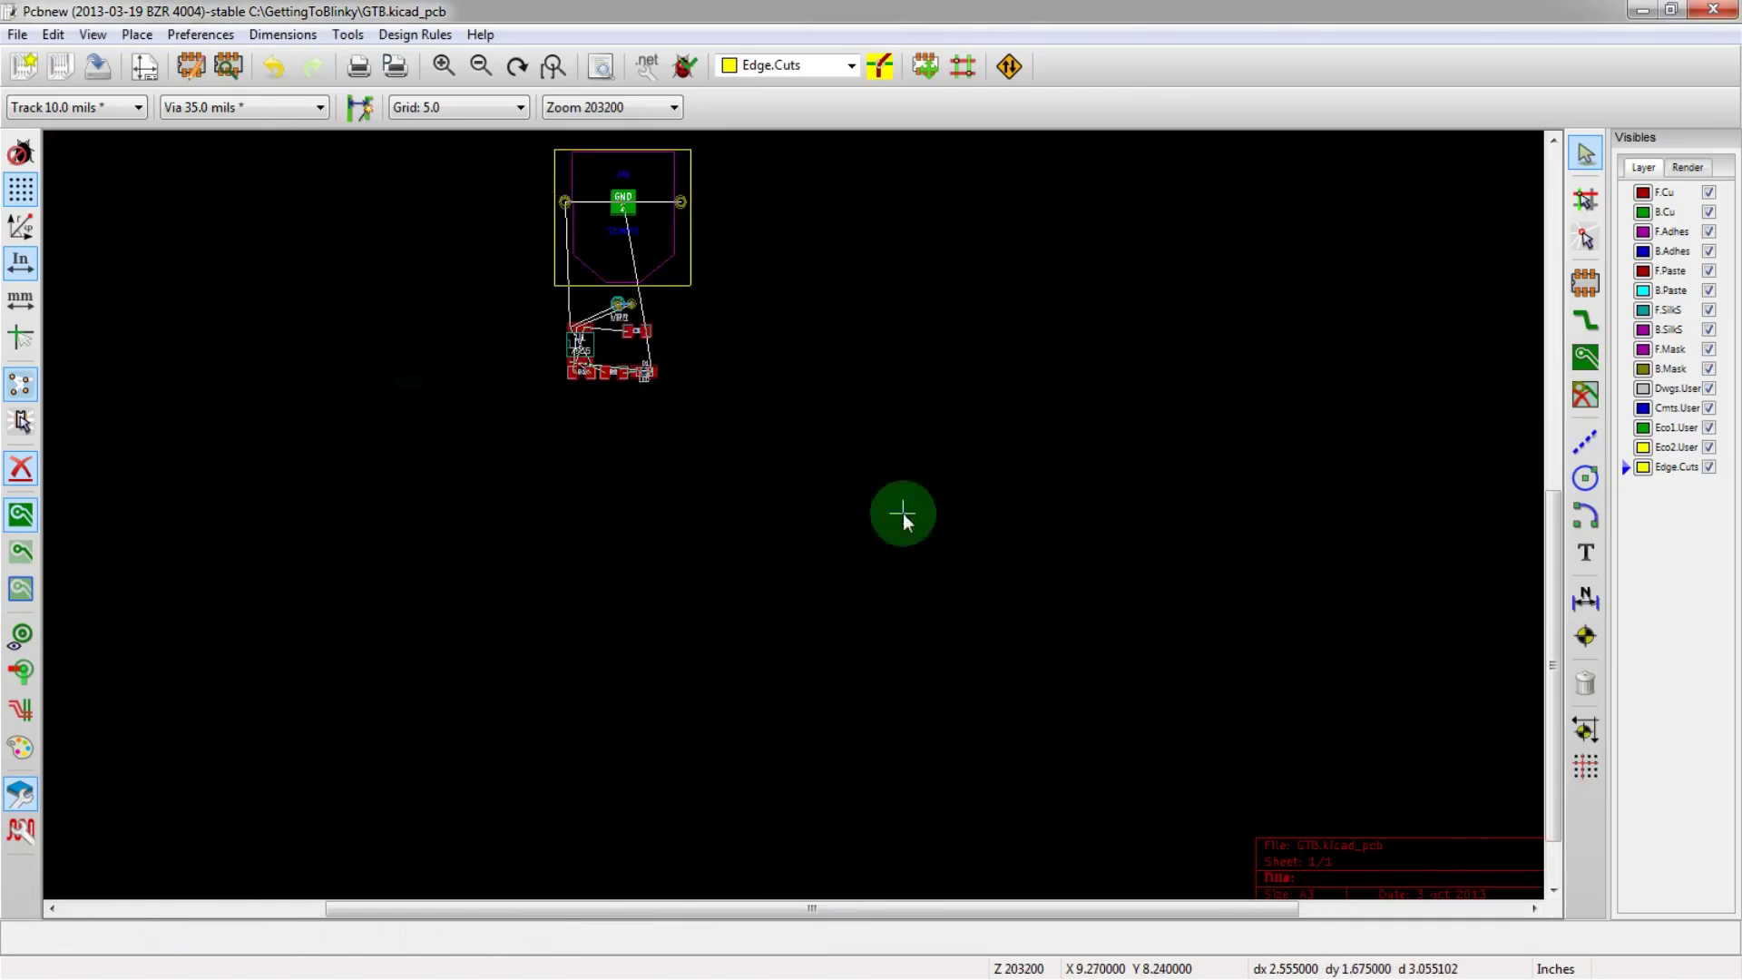
- Rotate the 7555 timer U1 to 270° and place it inside the board outline, overlapping the lower part of BT1's GND pad
scroll(902, 514, "up", 5)
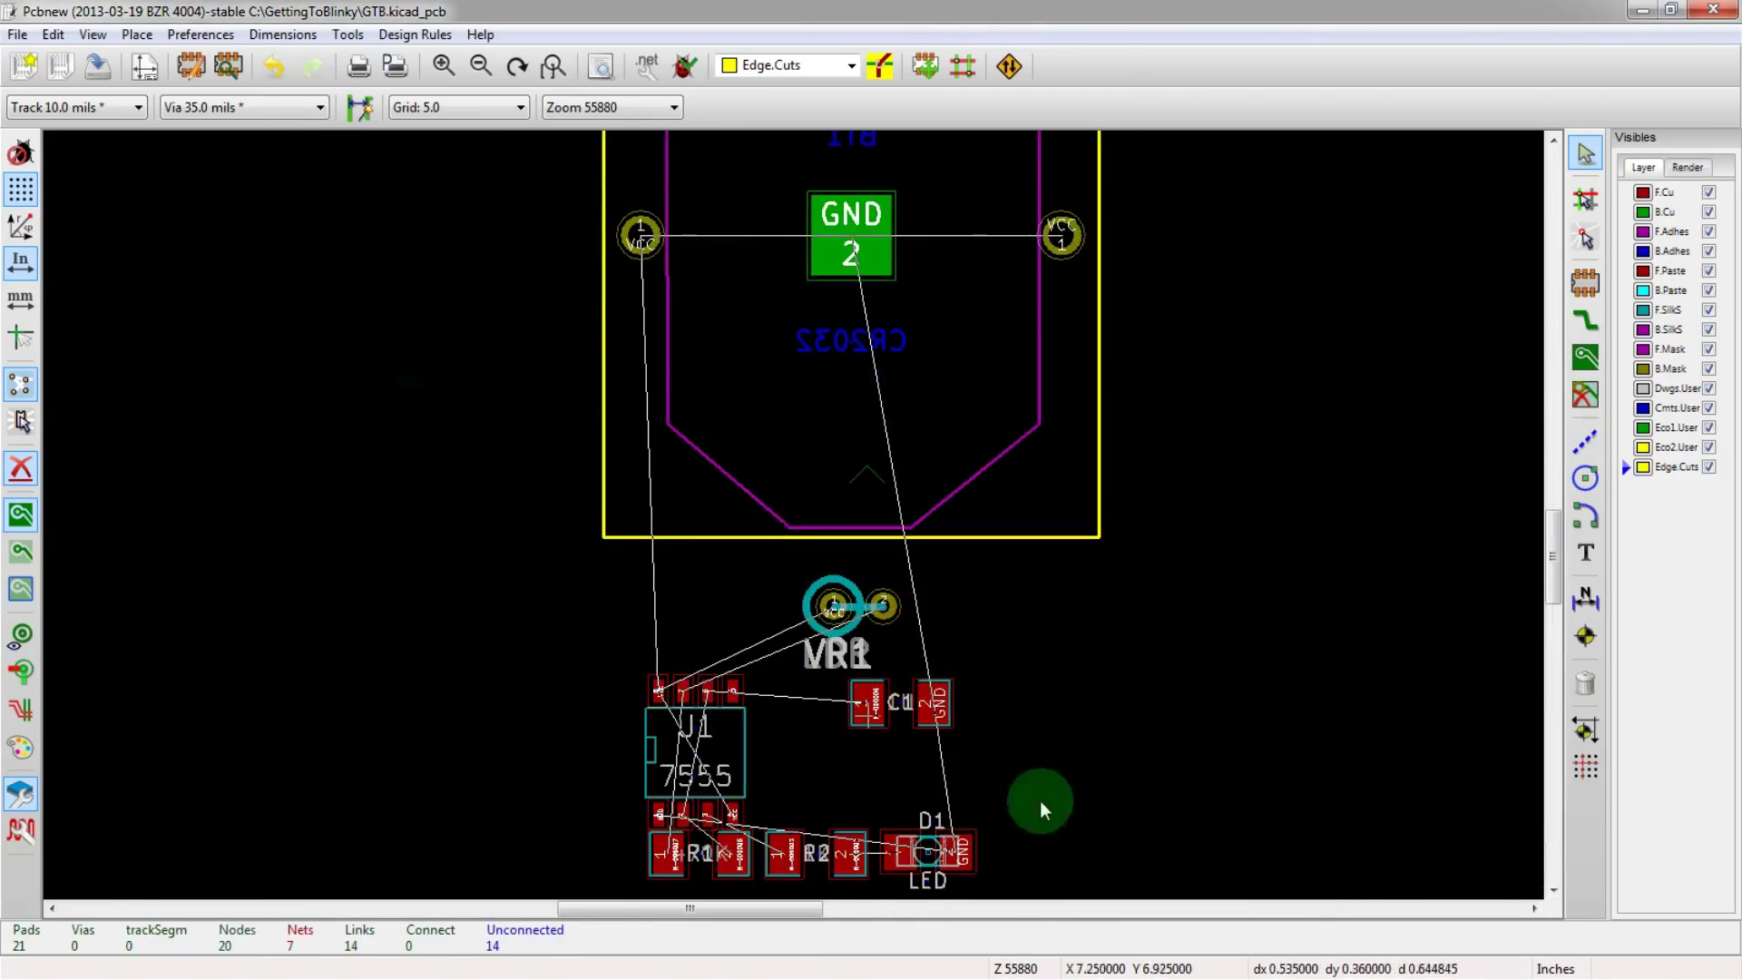
scroll(1040, 800, "up", 1)
scroll(466, 555, "down", 3)
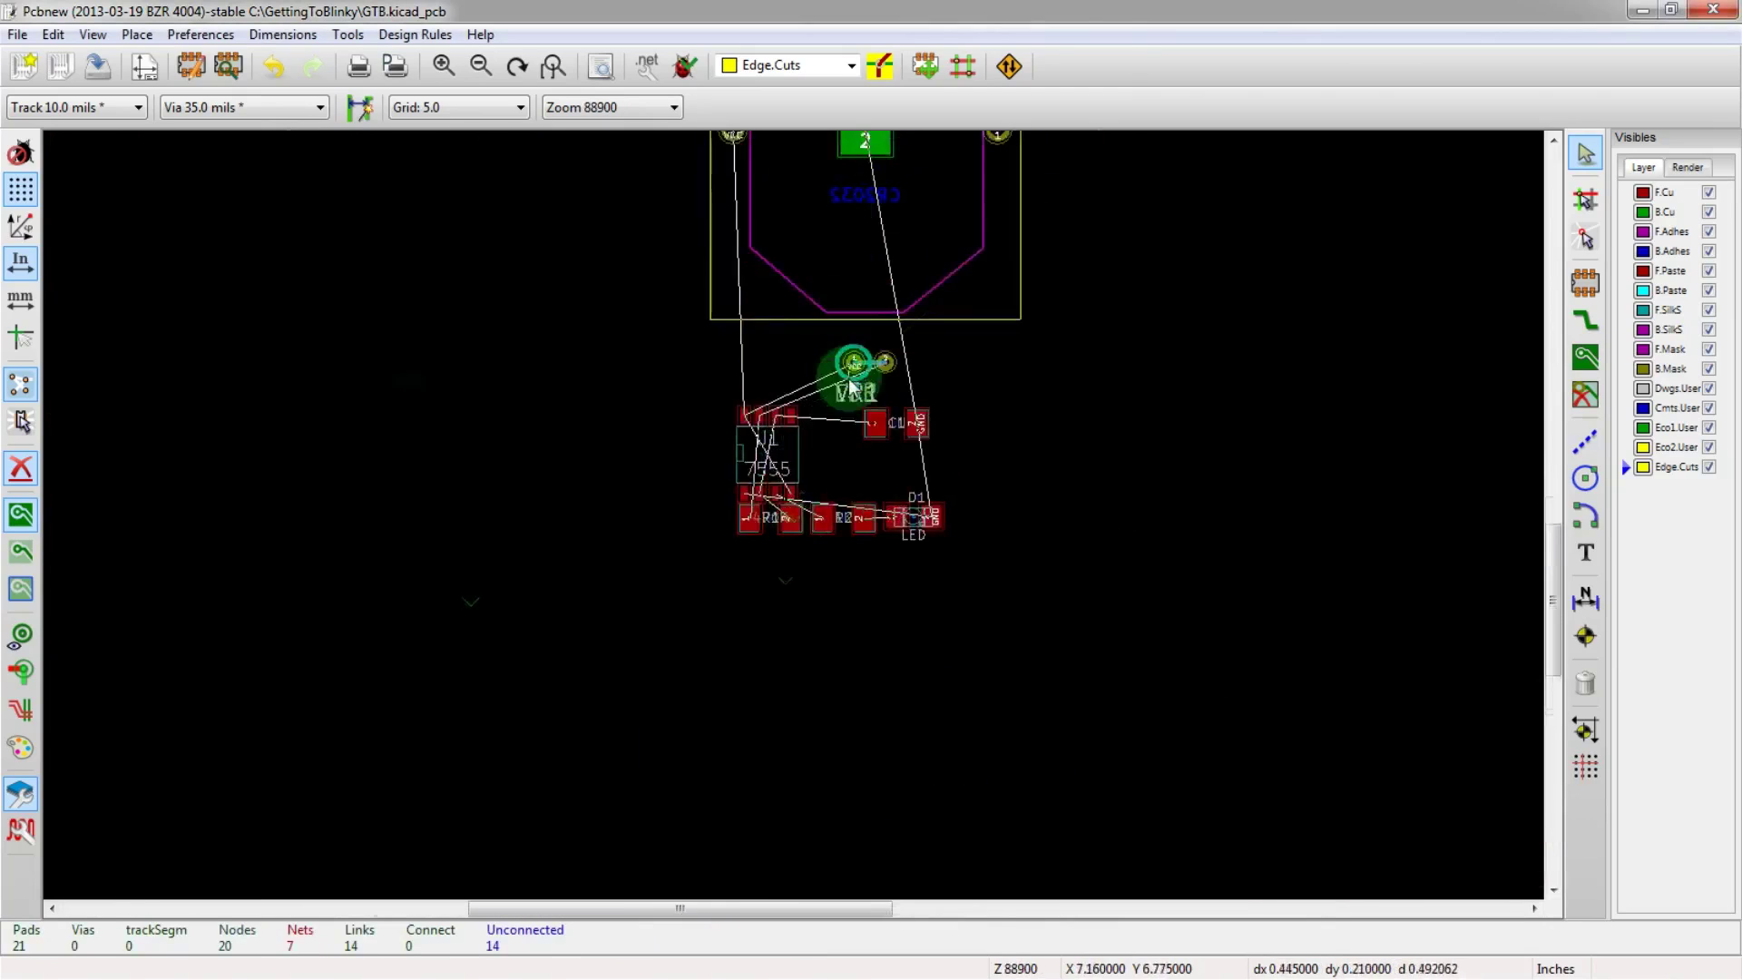
scroll(798, 447, "up", 2)
scroll(793, 528, "up", 2)
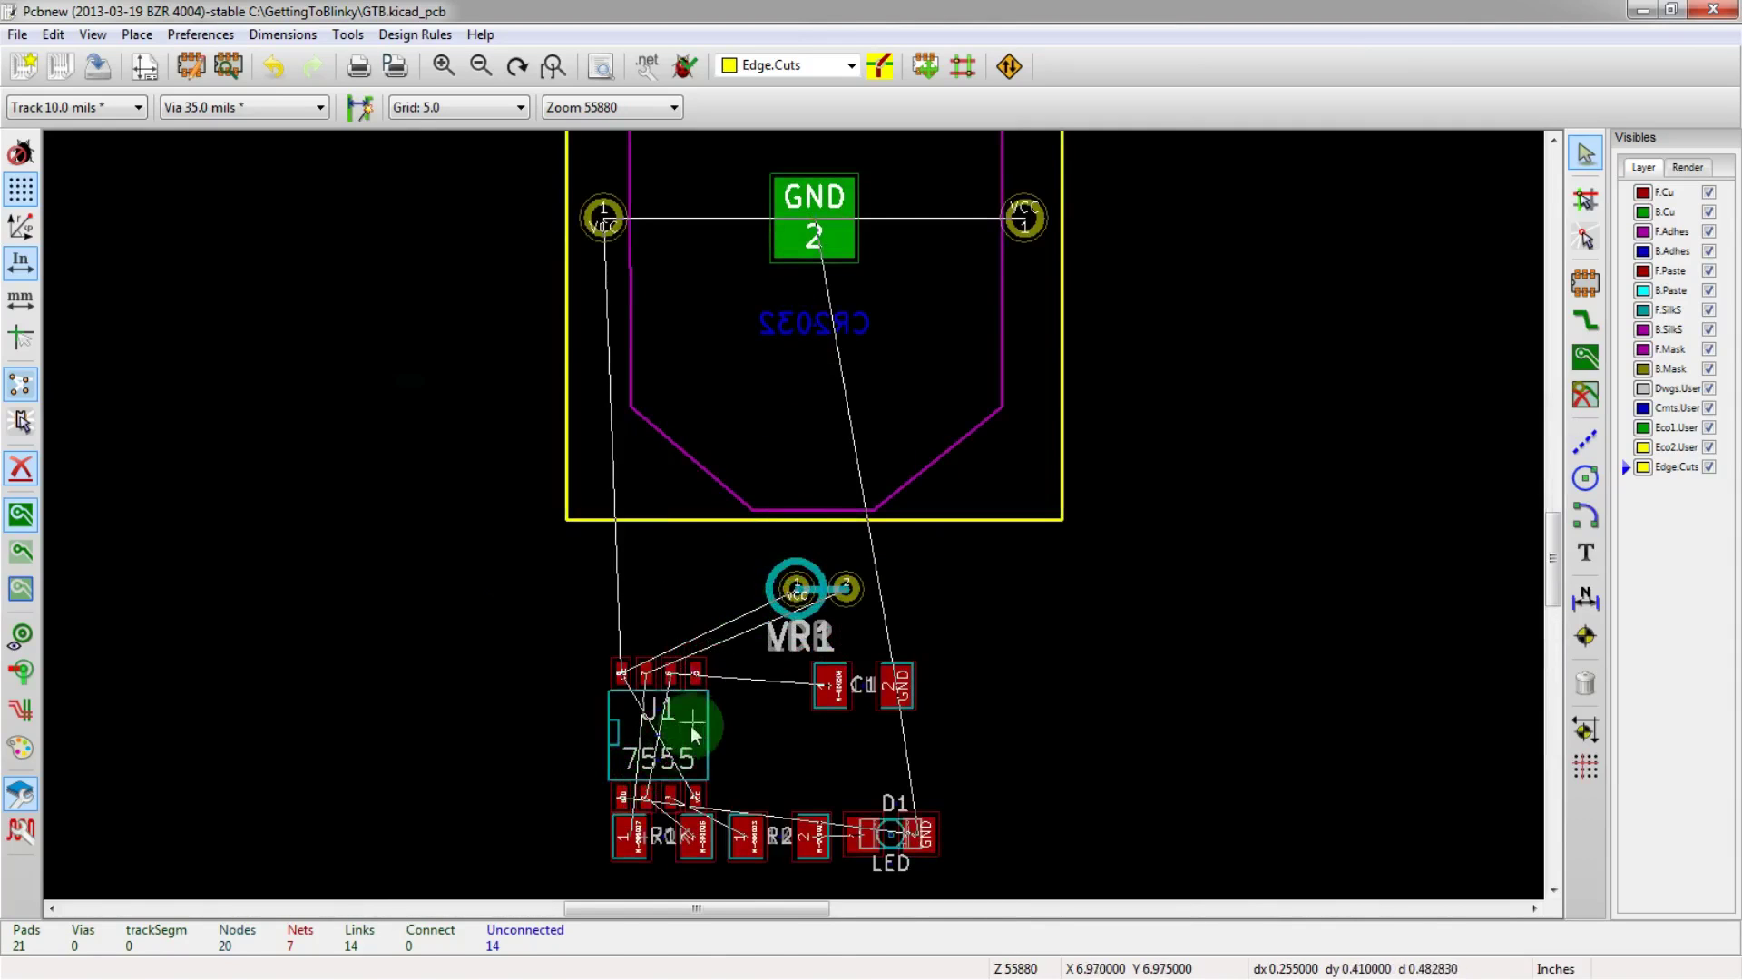
key("m")
key("r")
key("r")
key("r")
scroll(811, 311, "down", 1)
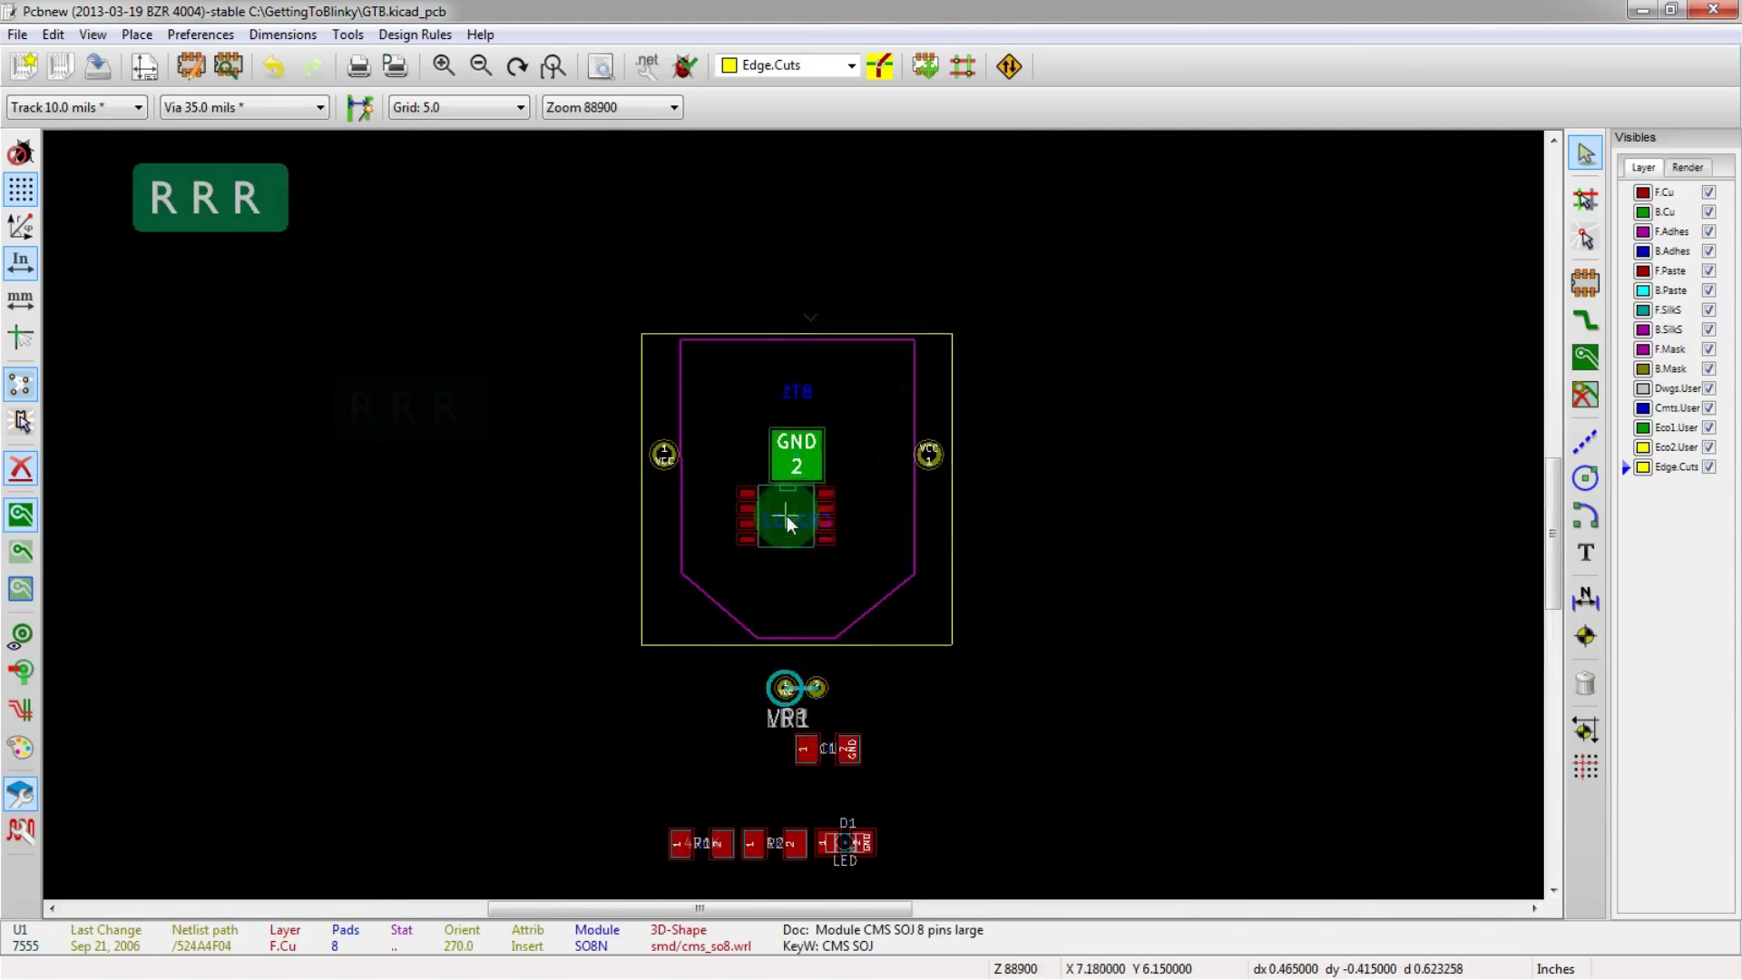
left_click_drag(793, 526, 802, 521)
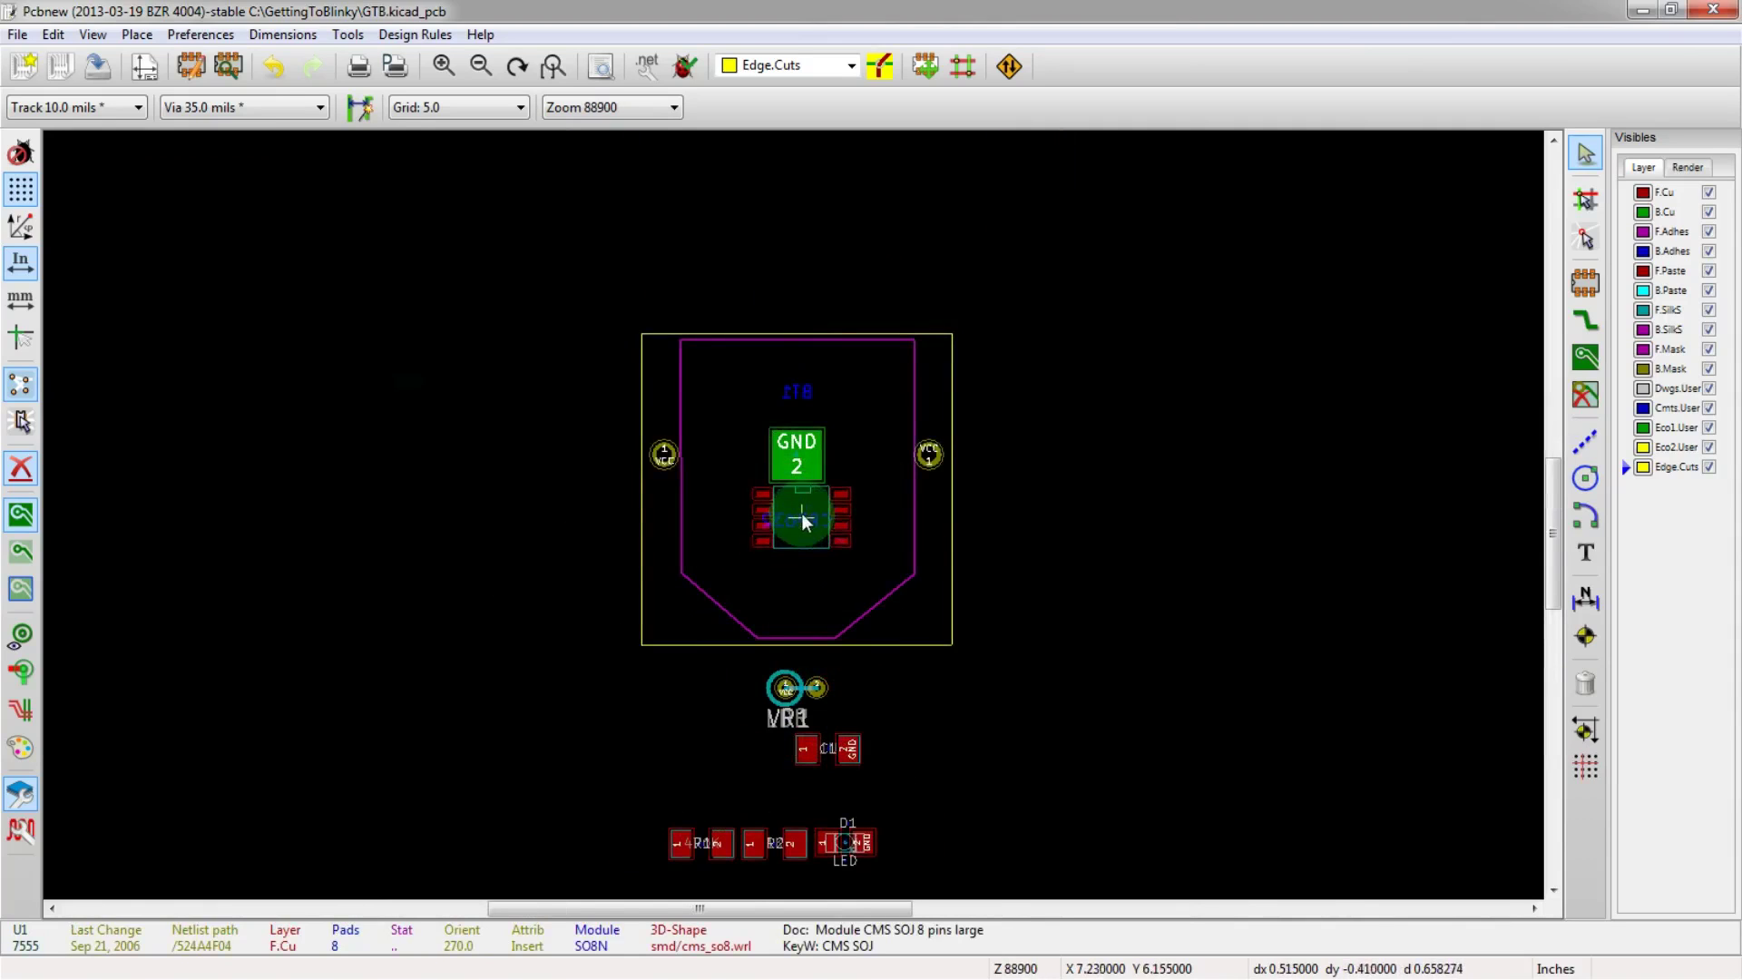
left_click(795, 490)
scroll(794, 497, "up", 2)
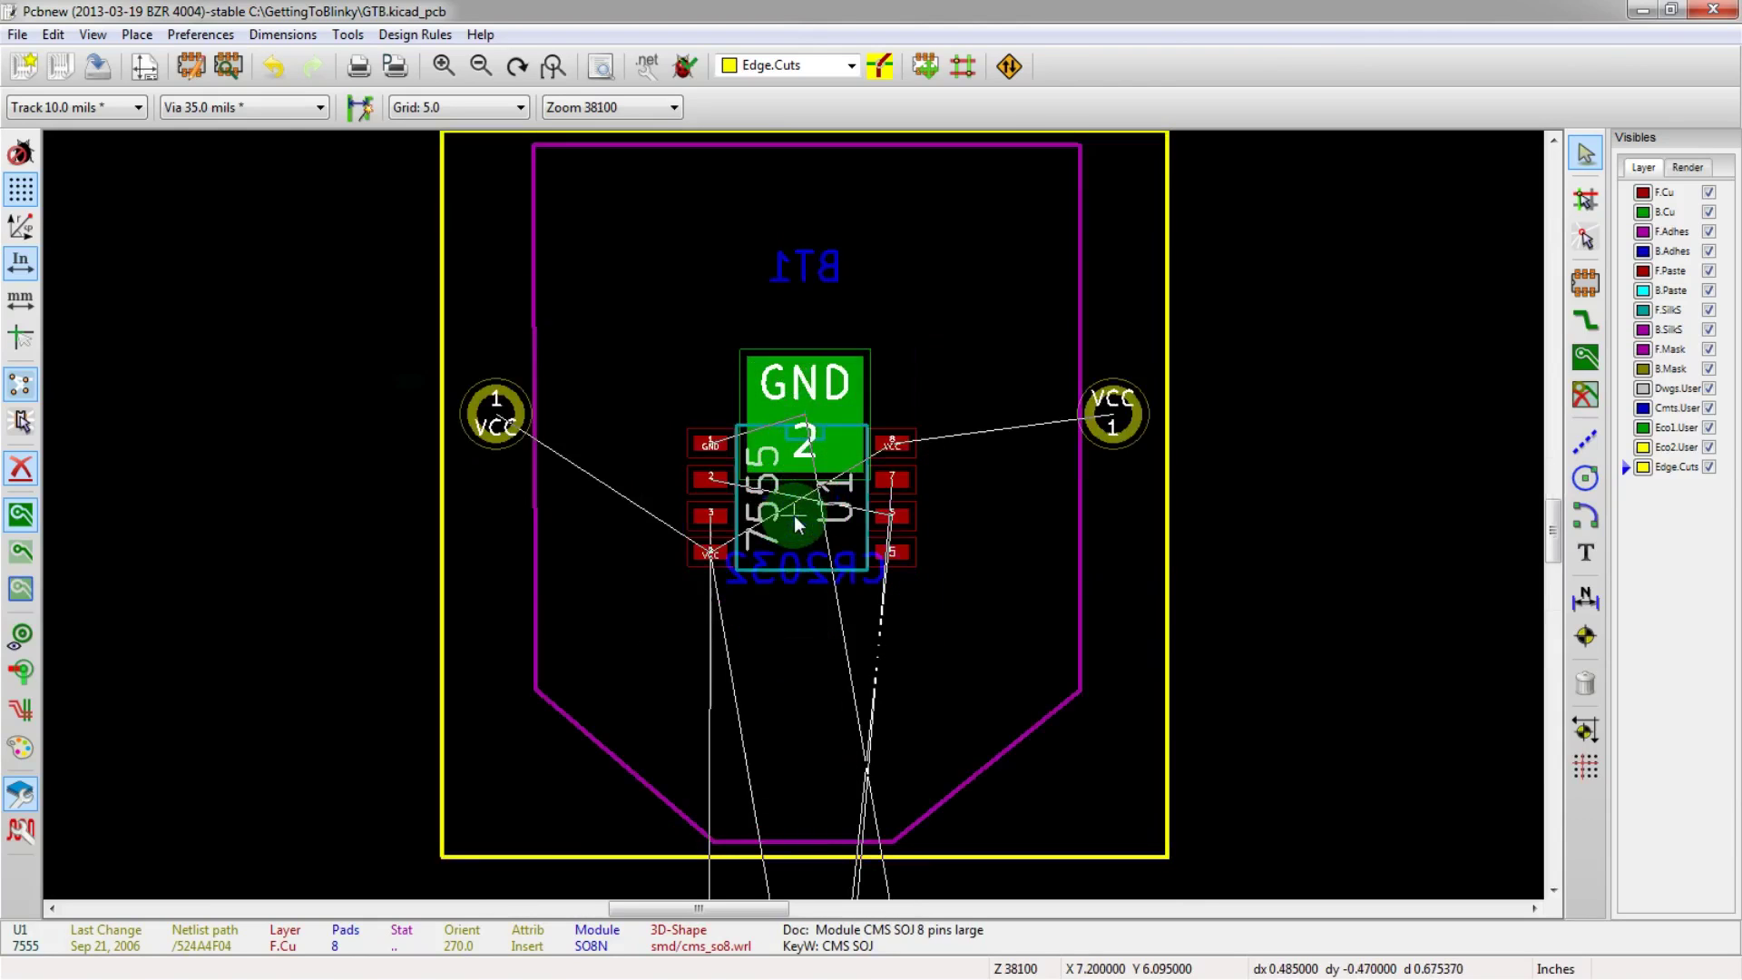
scroll(793, 516, "down", 3)
scroll(793, 513, "up", 3)
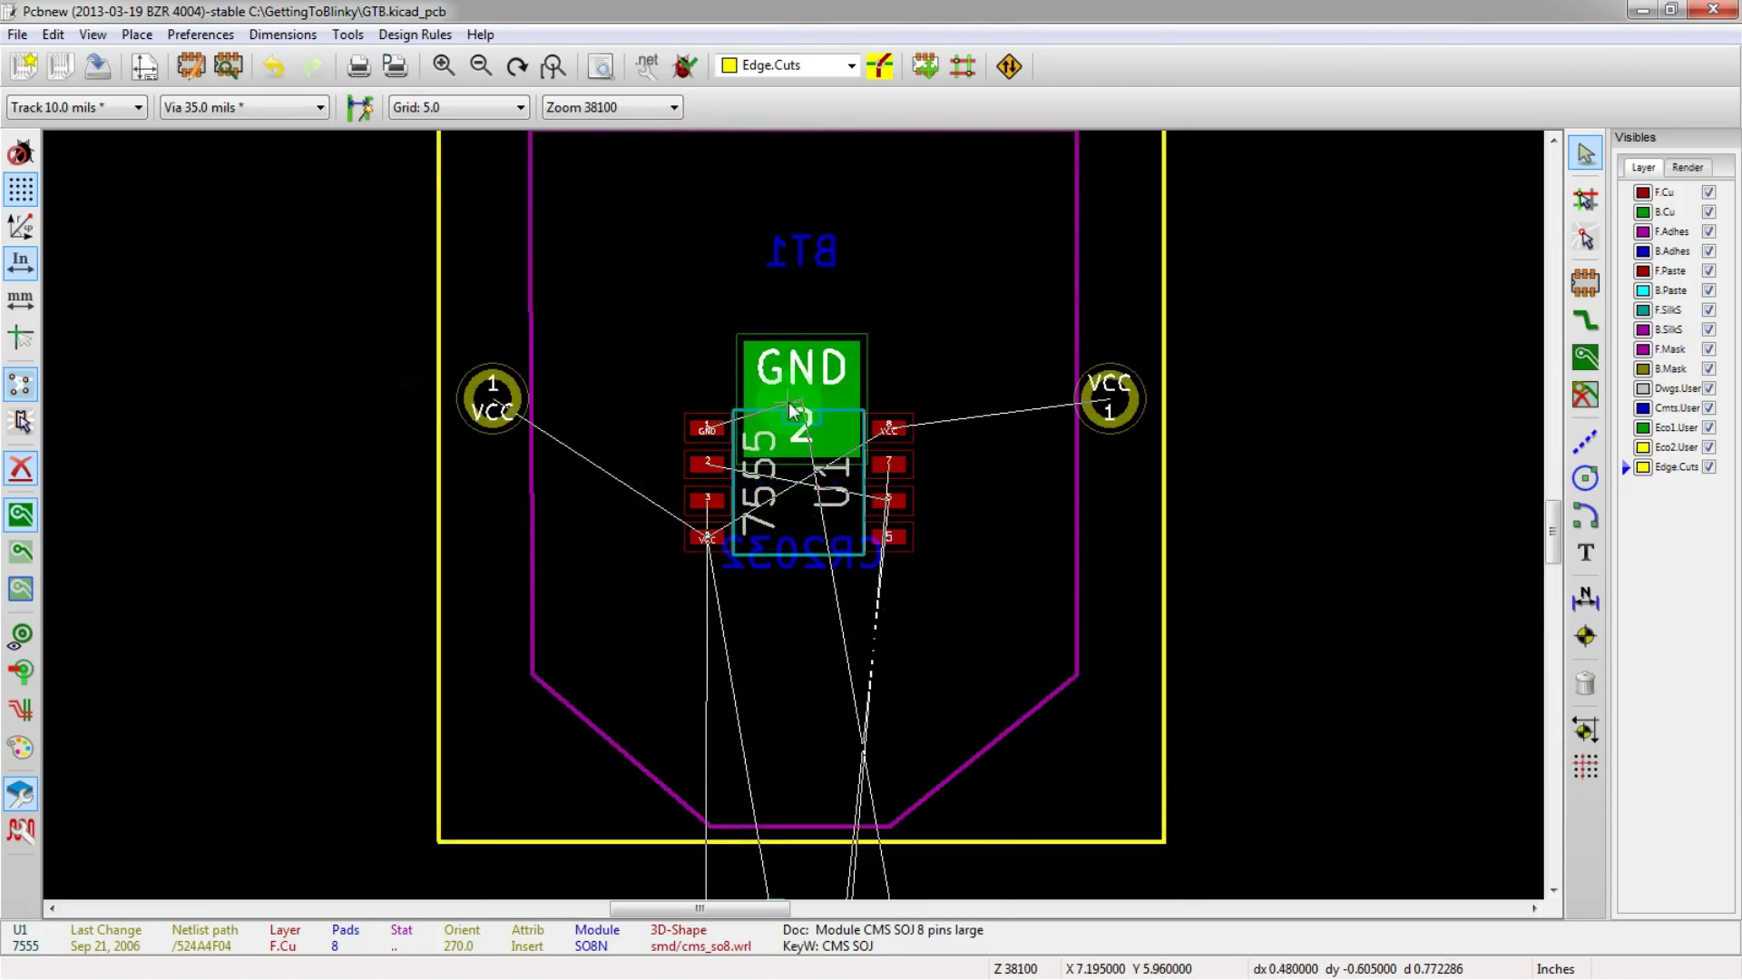
scroll(829, 551, "down", 3)
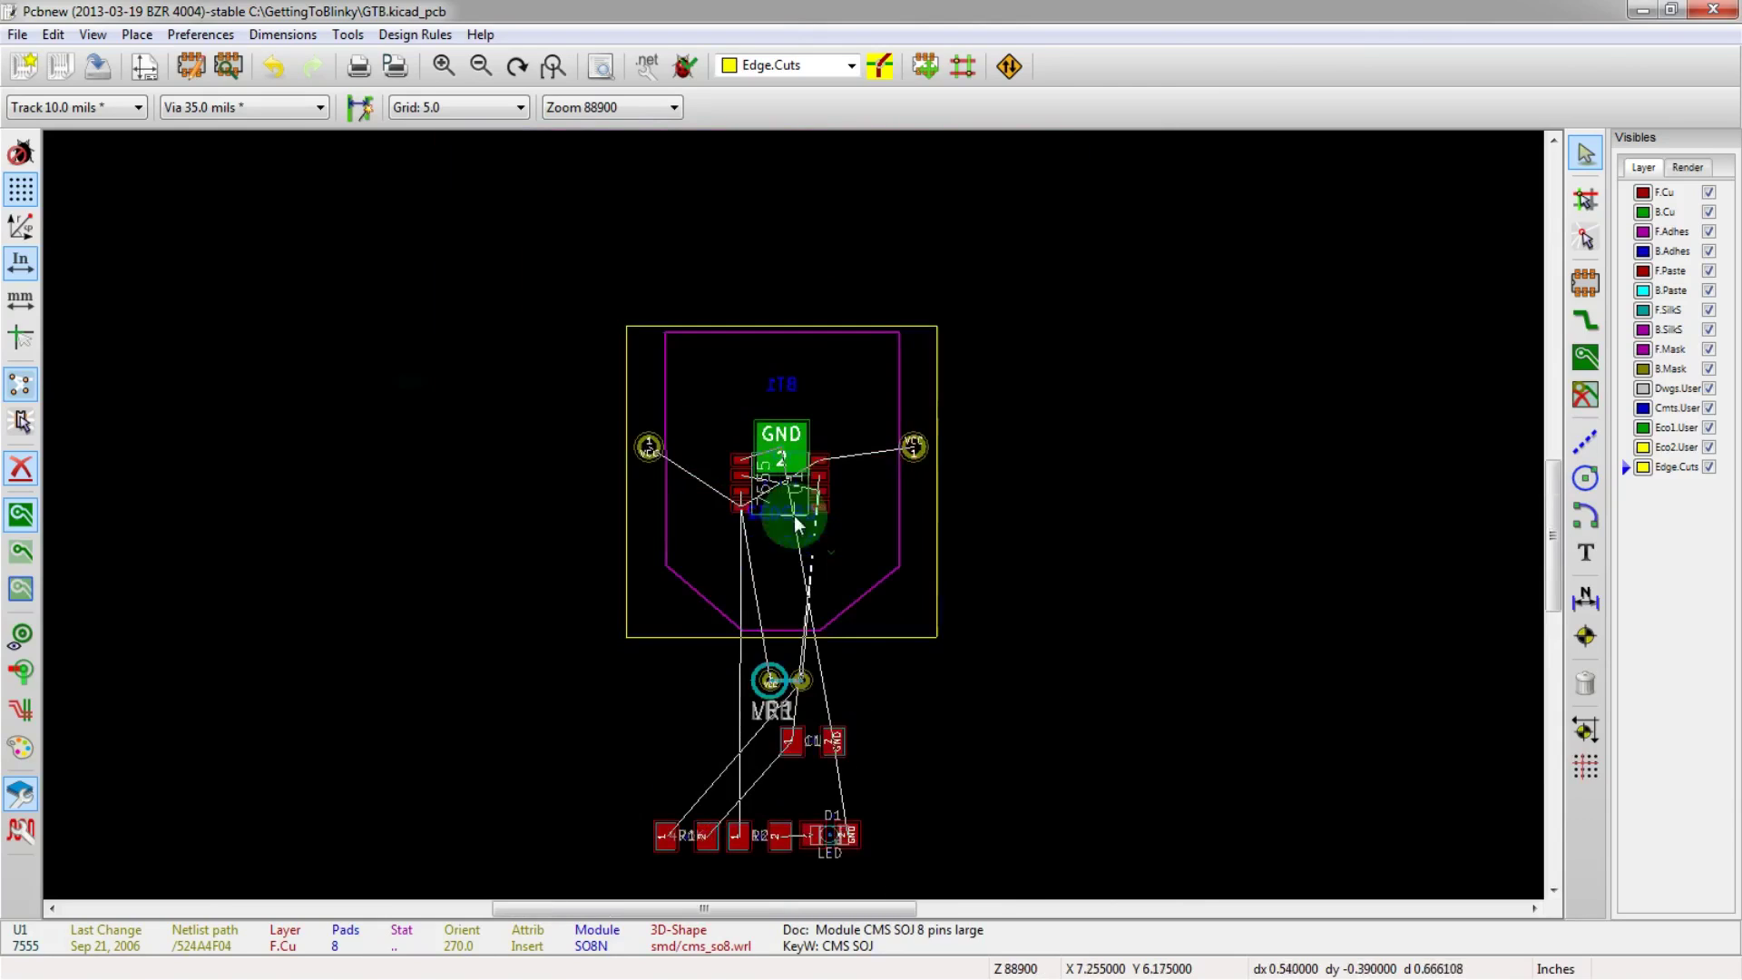
scroll(794, 515, "up", 3)
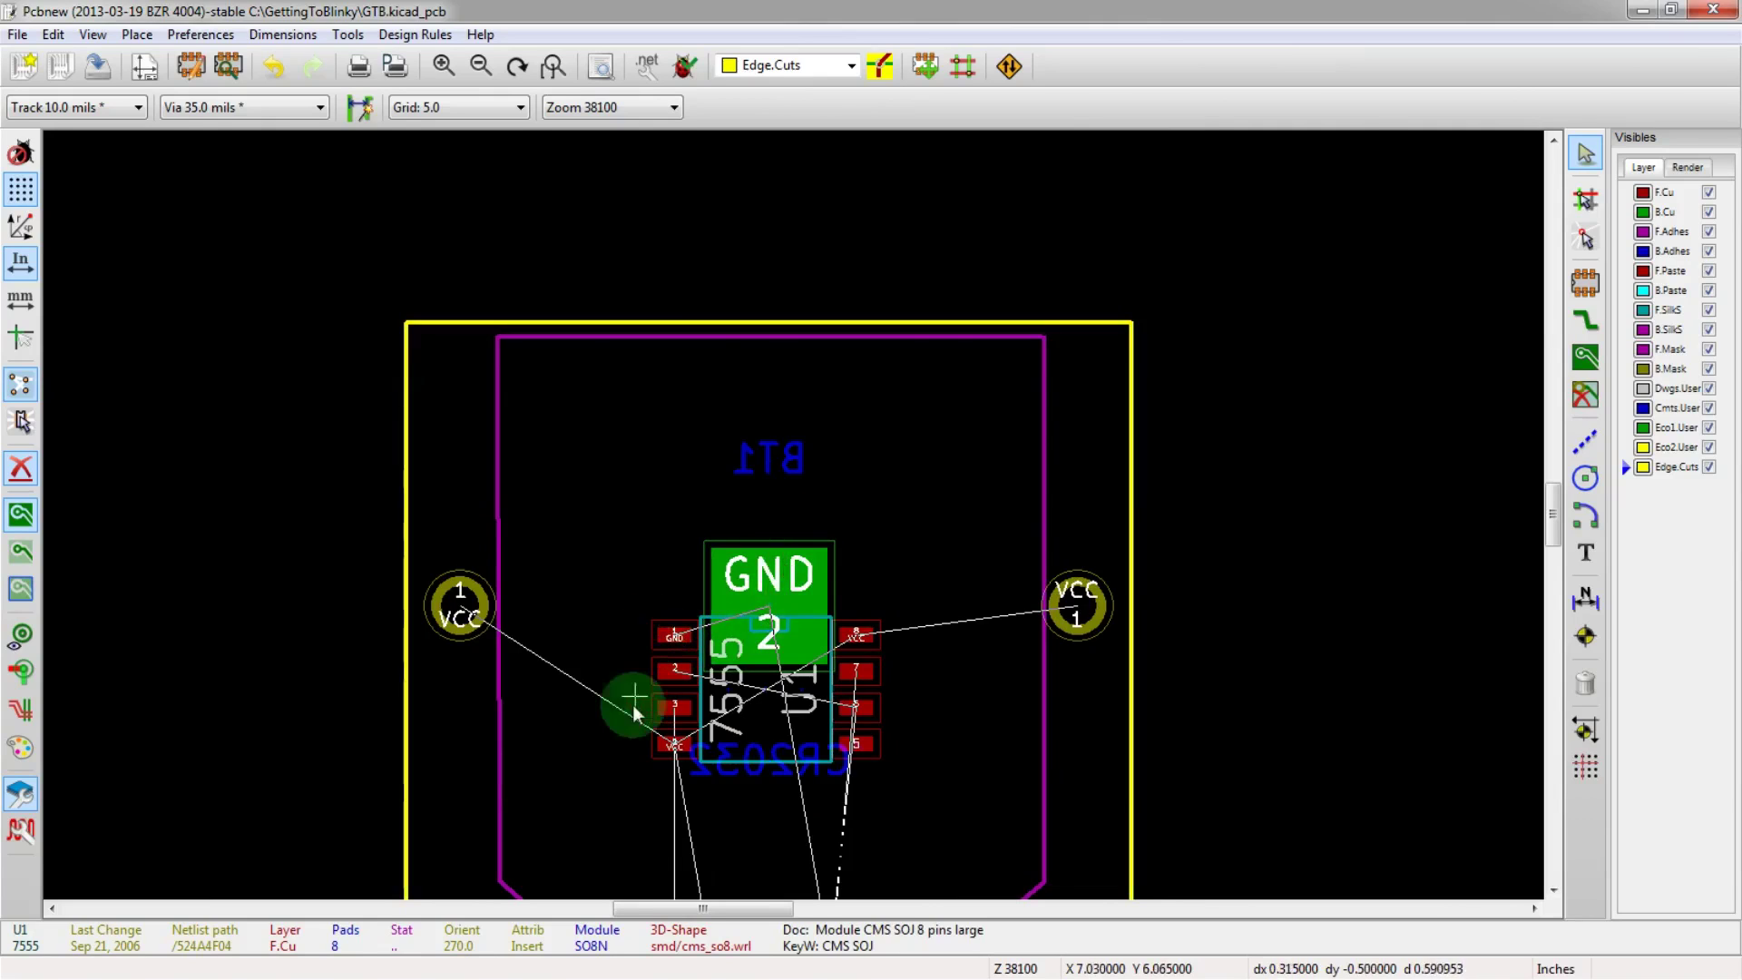
- Hide the back copper layer and the back footprint pads, and show them again
scroll(749, 746, "down", 2)
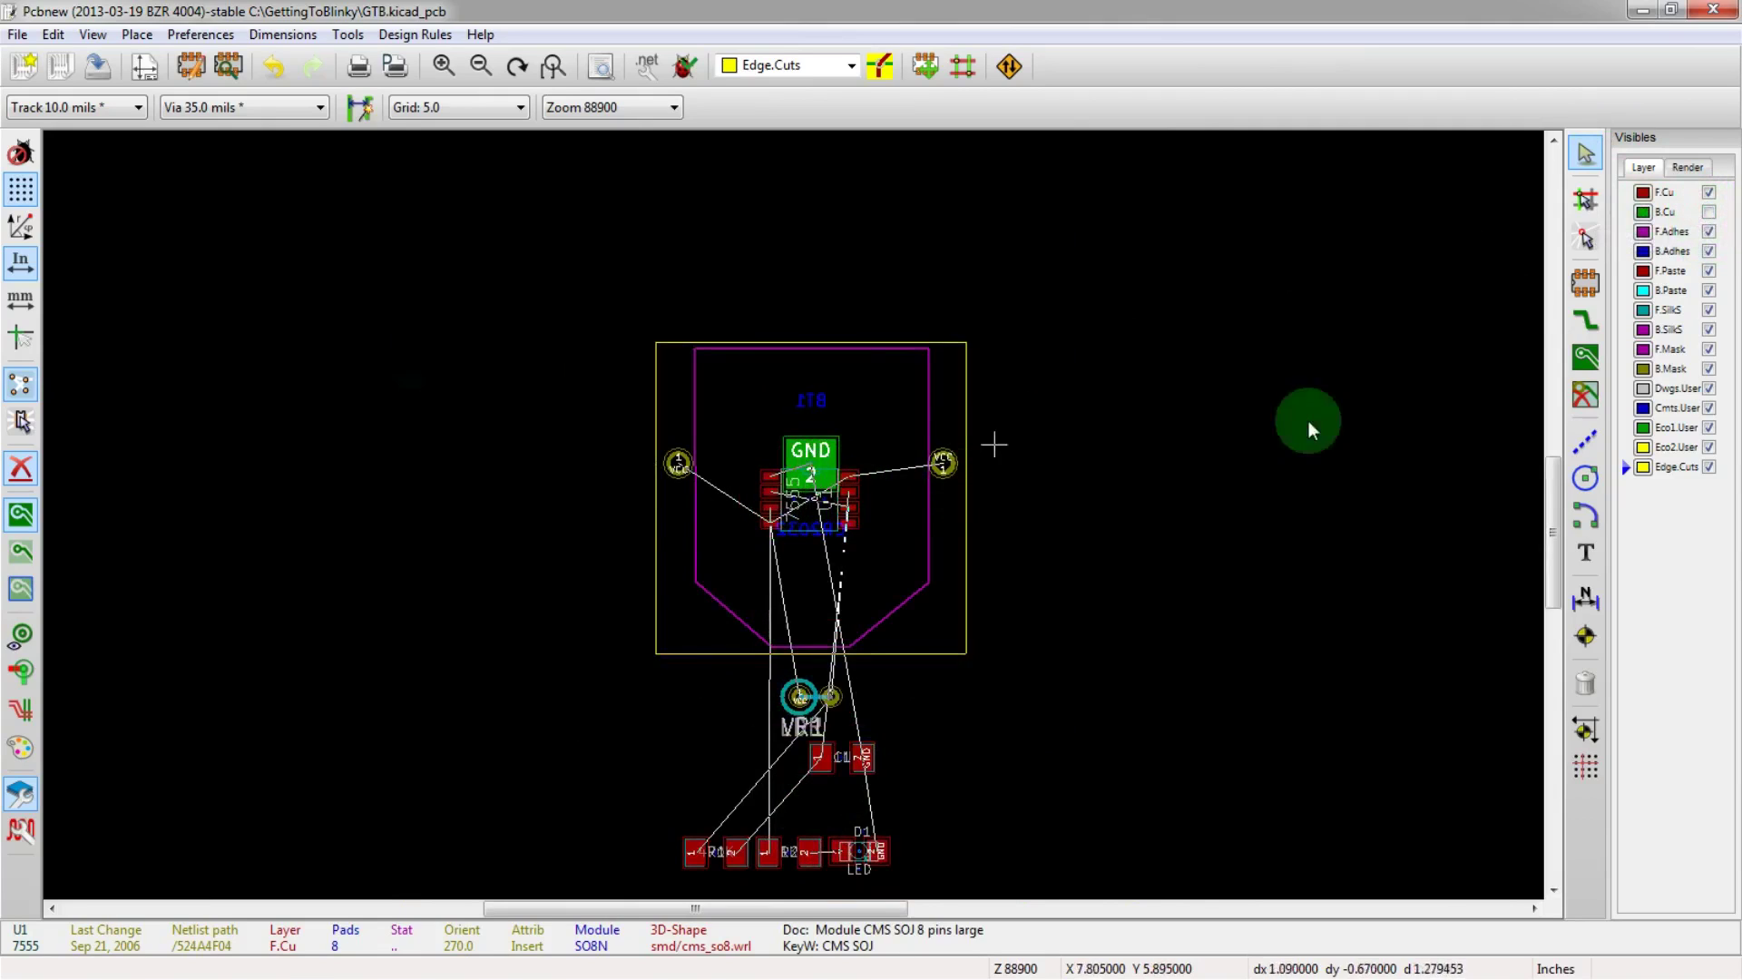
left_click(1687, 169)
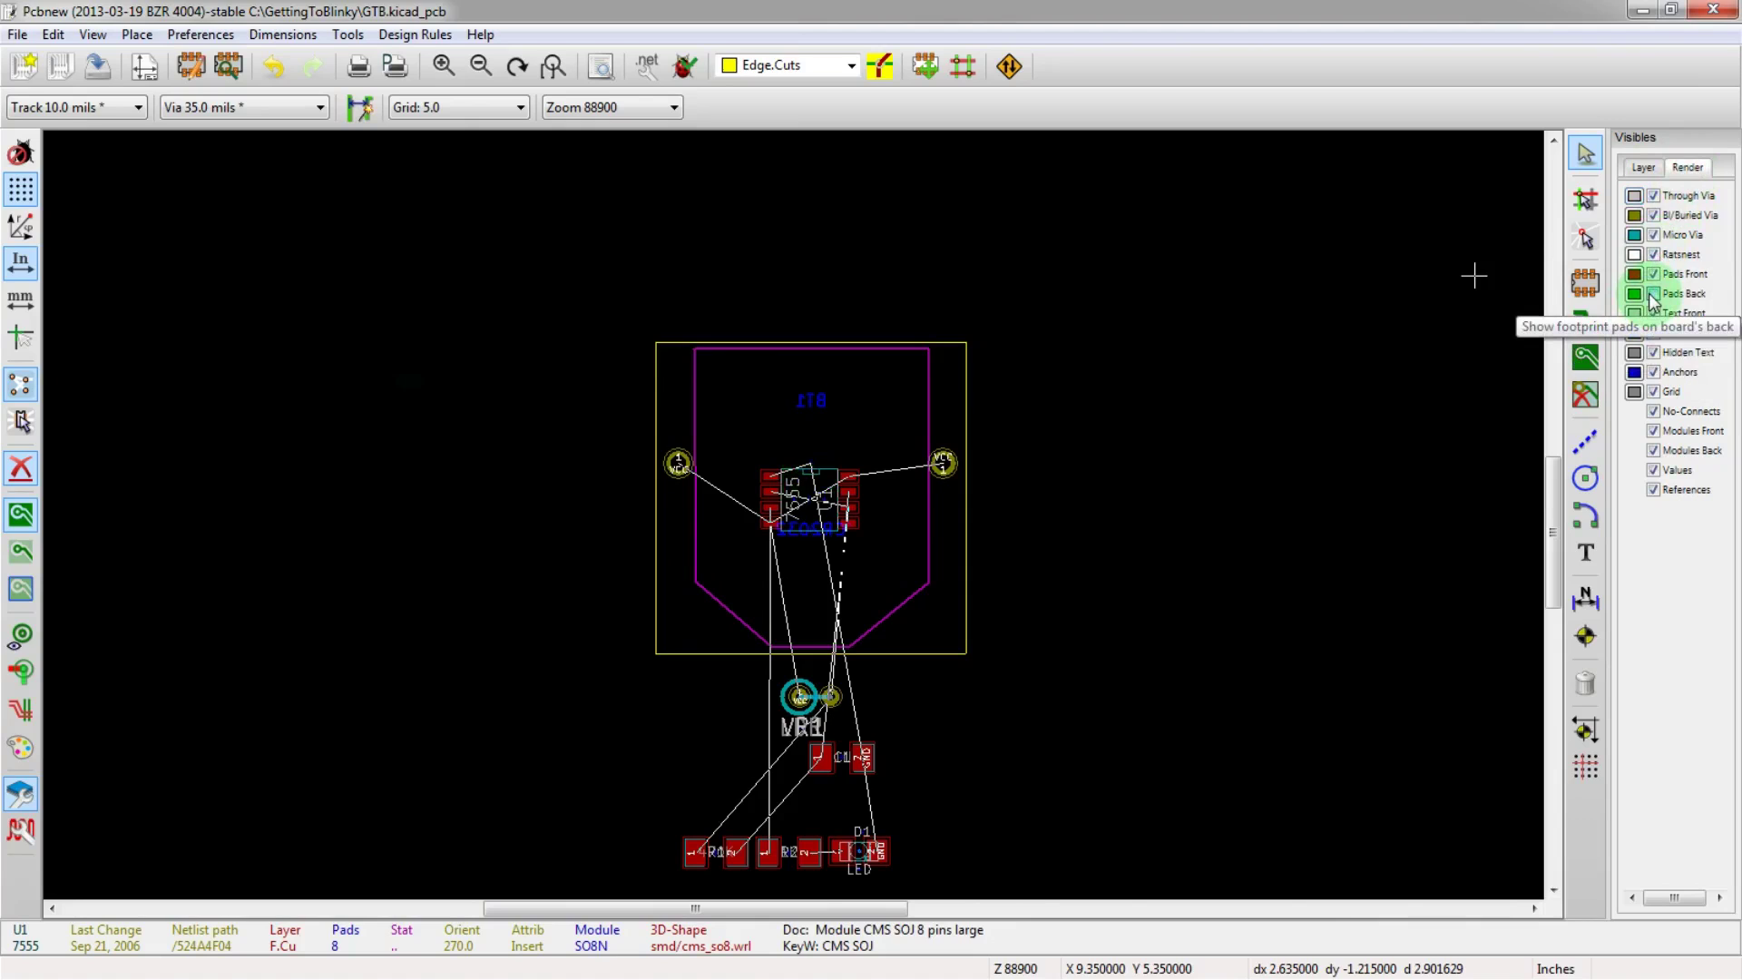
left_click(1653, 294)
left_click(1643, 167)
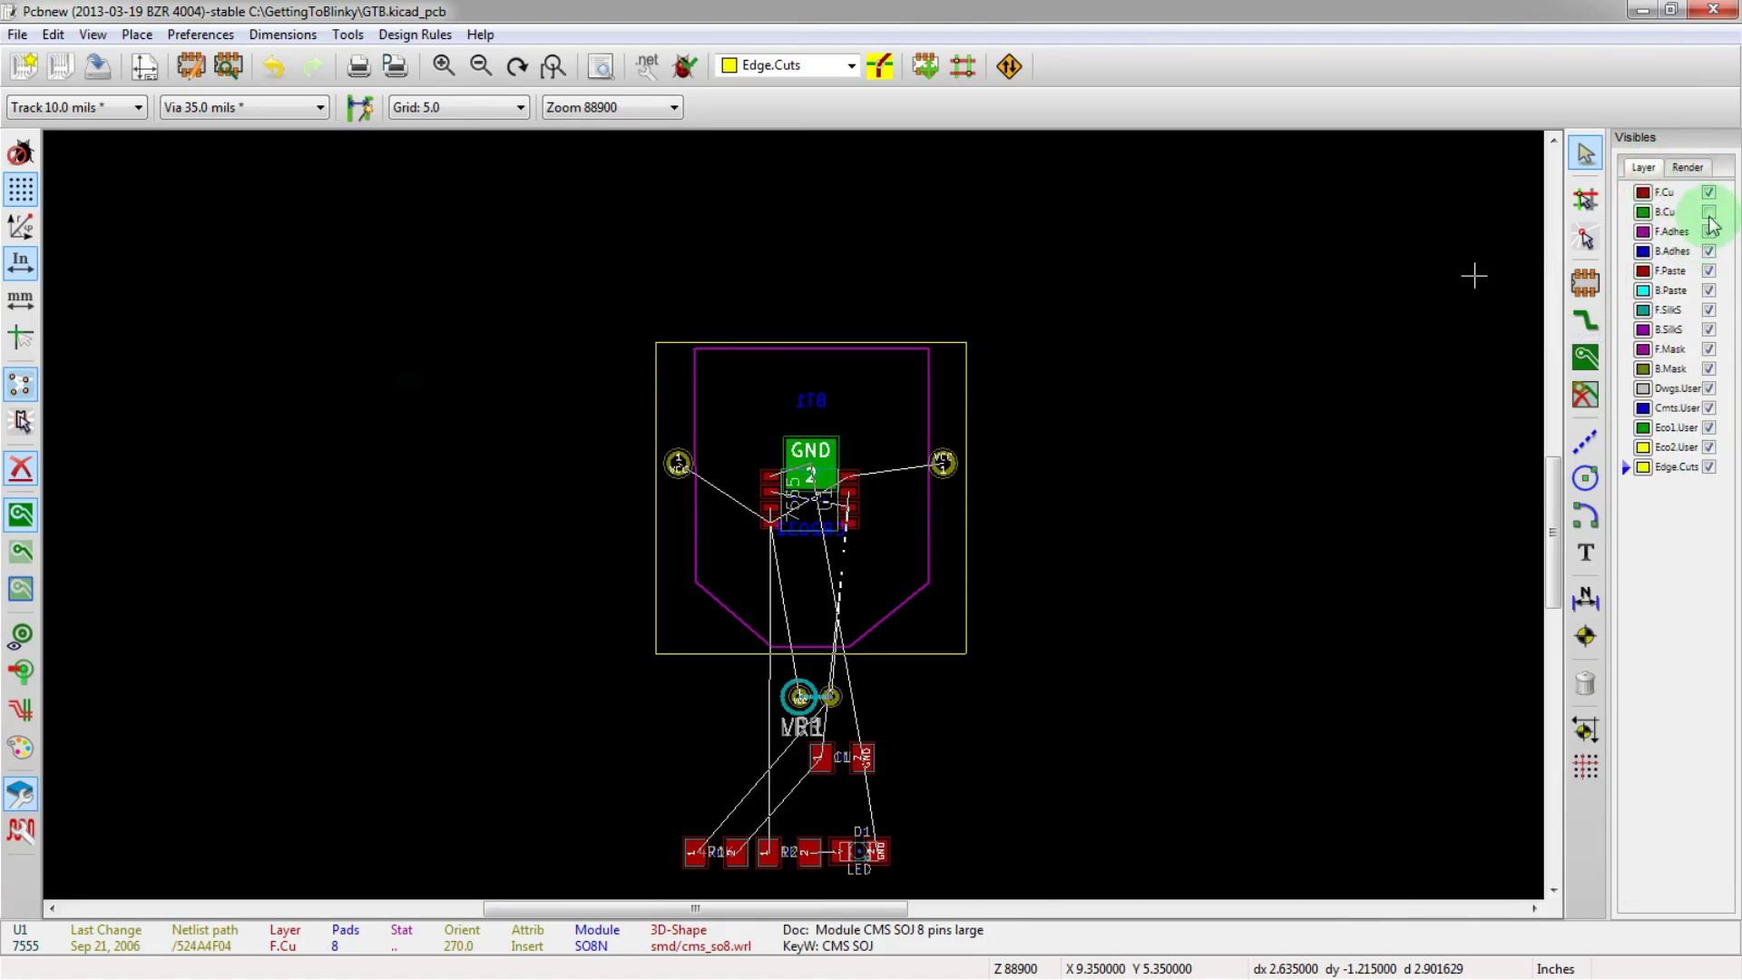
- Move capacitor C1 from below the board into the outline, below and to the right of U1
scroll(937, 487, "up", 2)
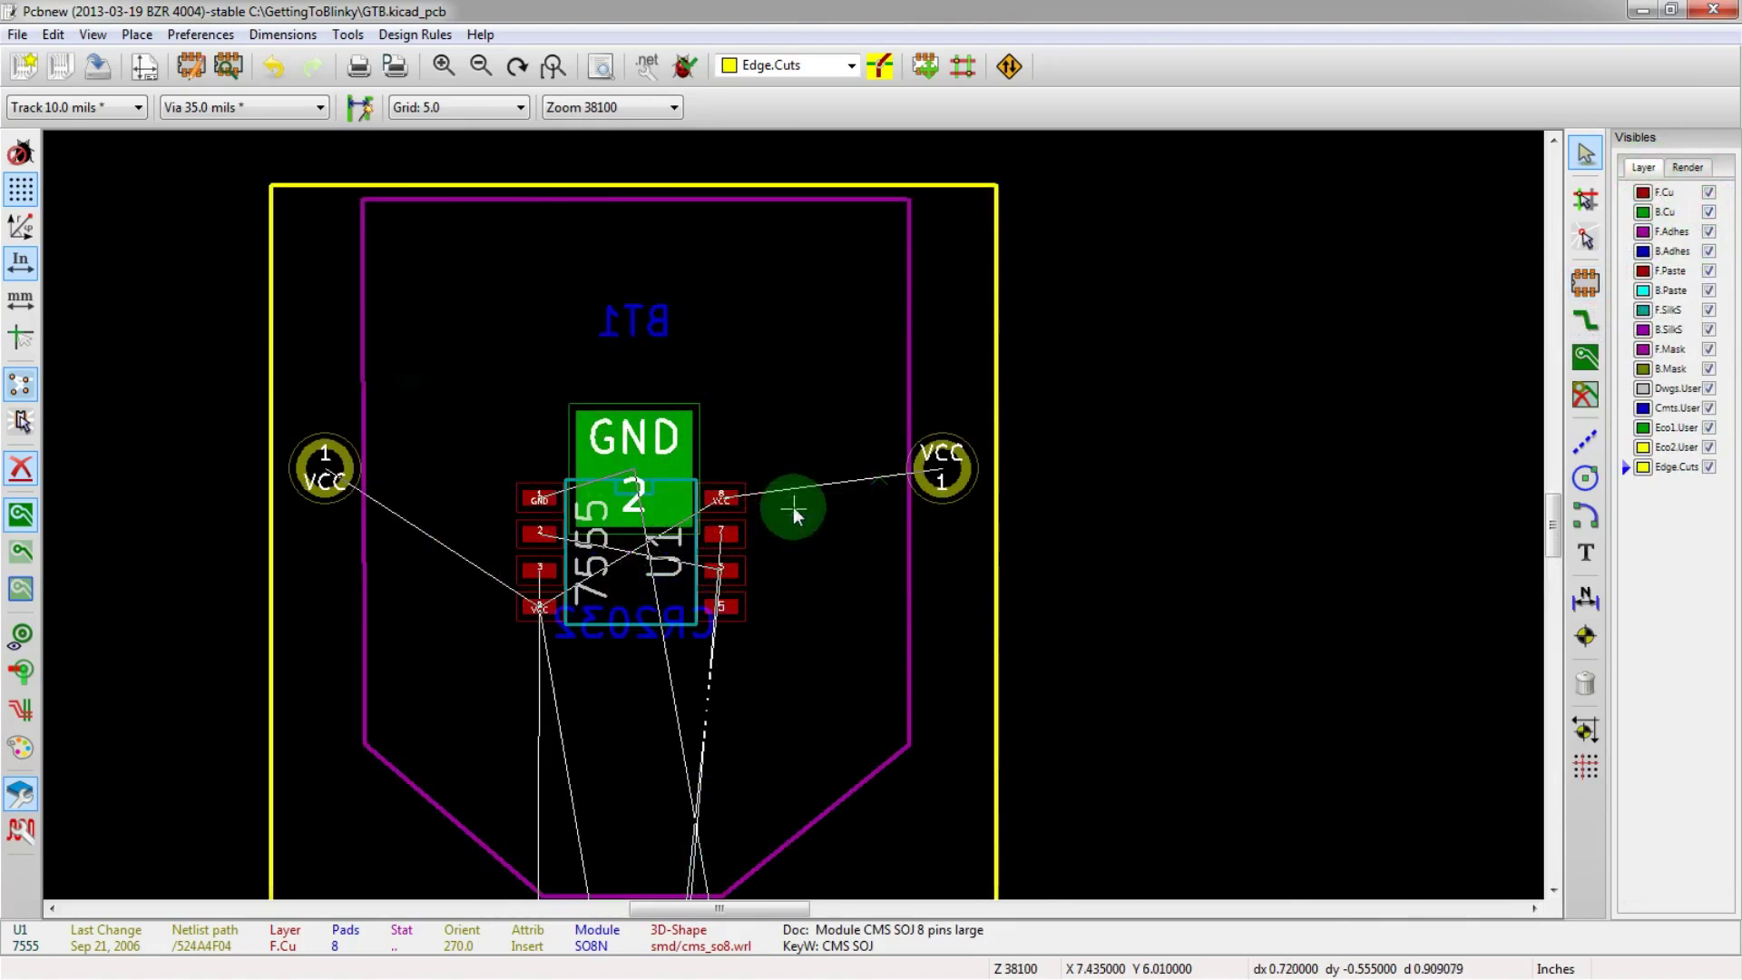
scroll(784, 486, "down", 1)
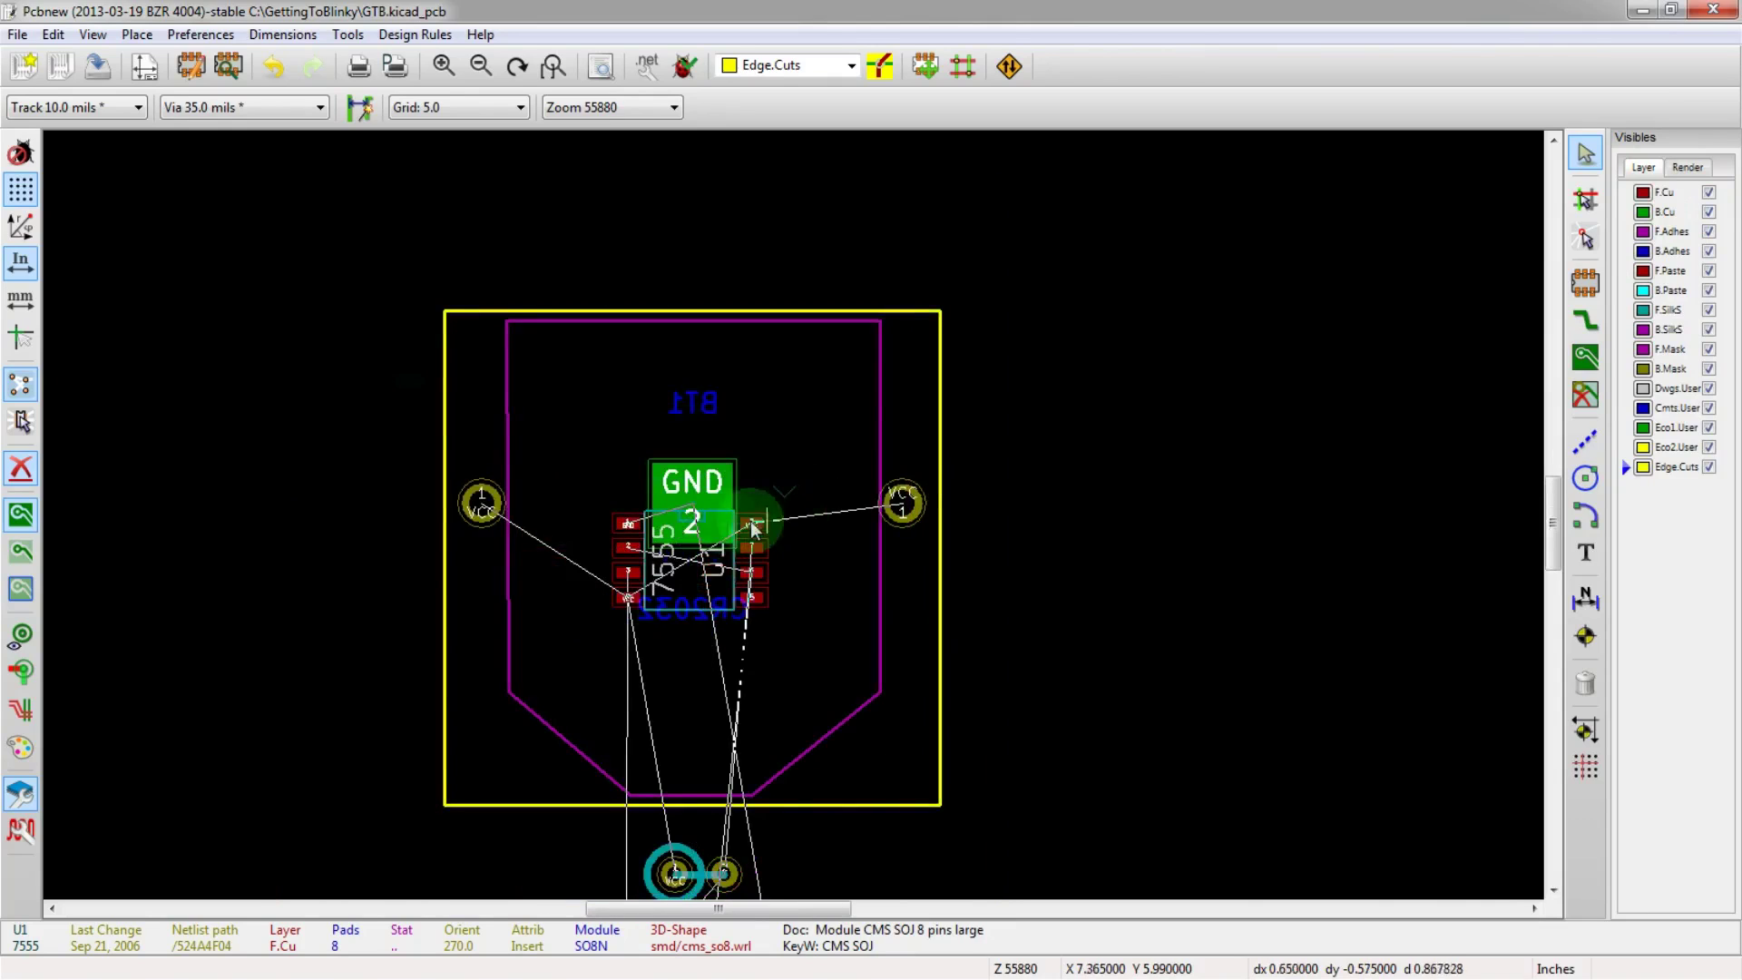
scroll(651, 691, "down", 1)
scroll(796, 517, "up", 1)
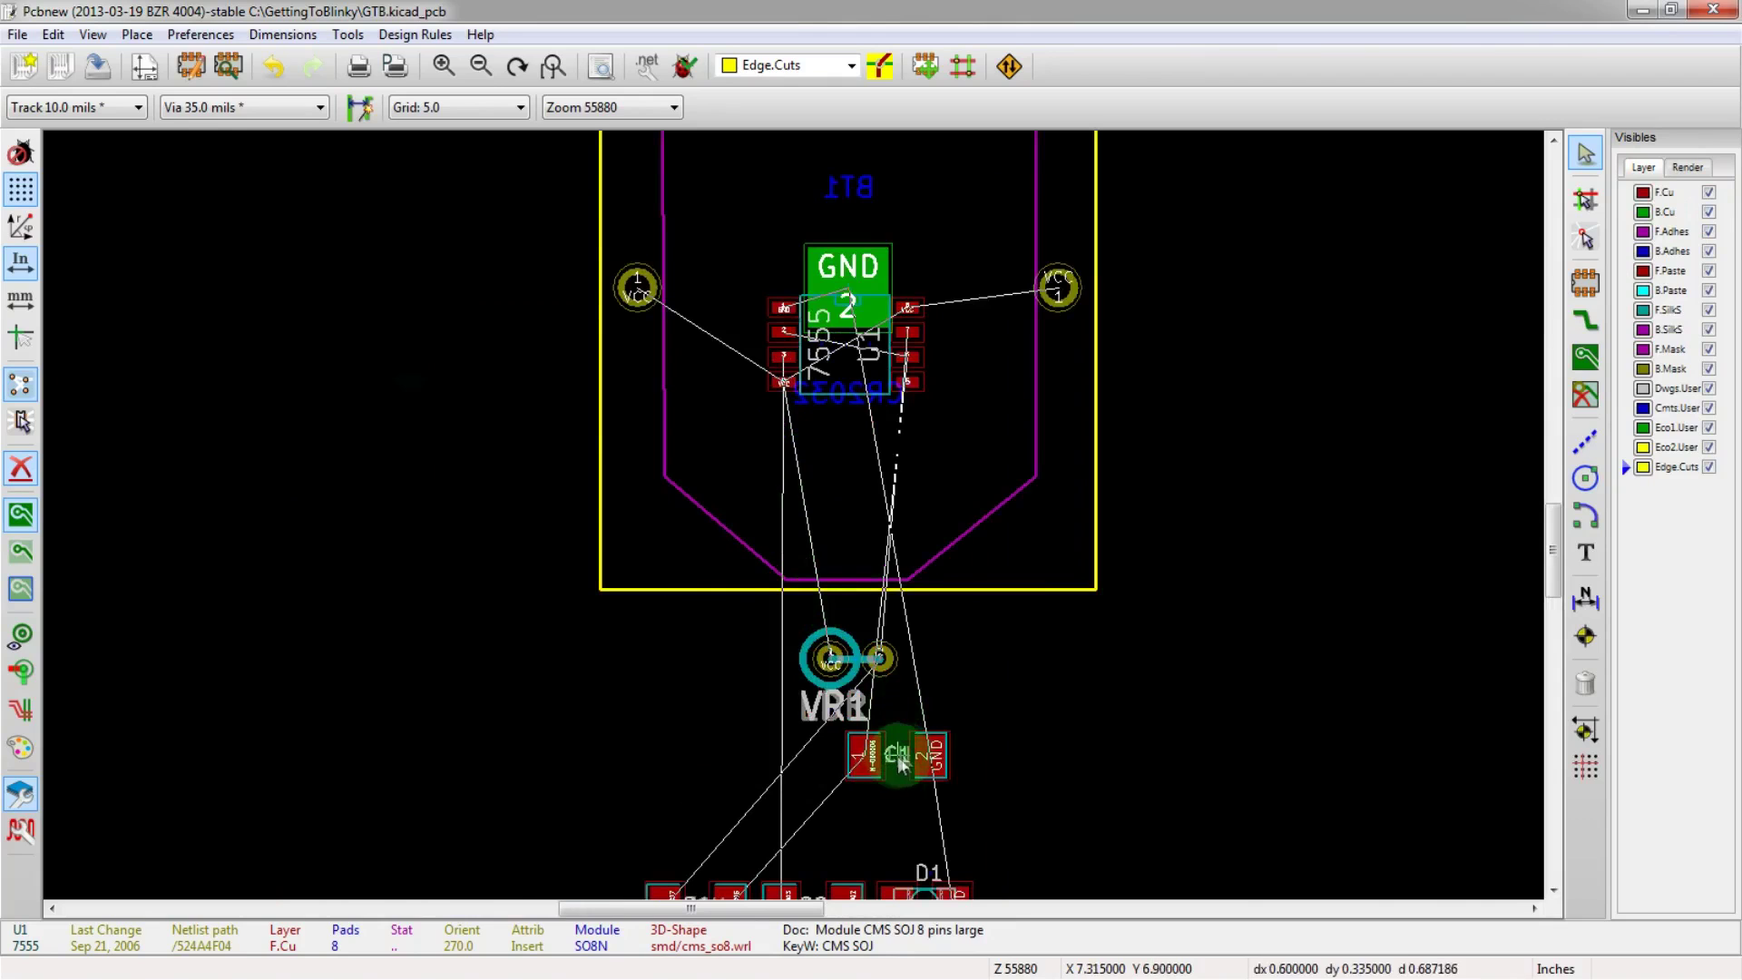
key("m")
scroll(862, 357, "down", 1)
scroll(793, 515, "up", 1)
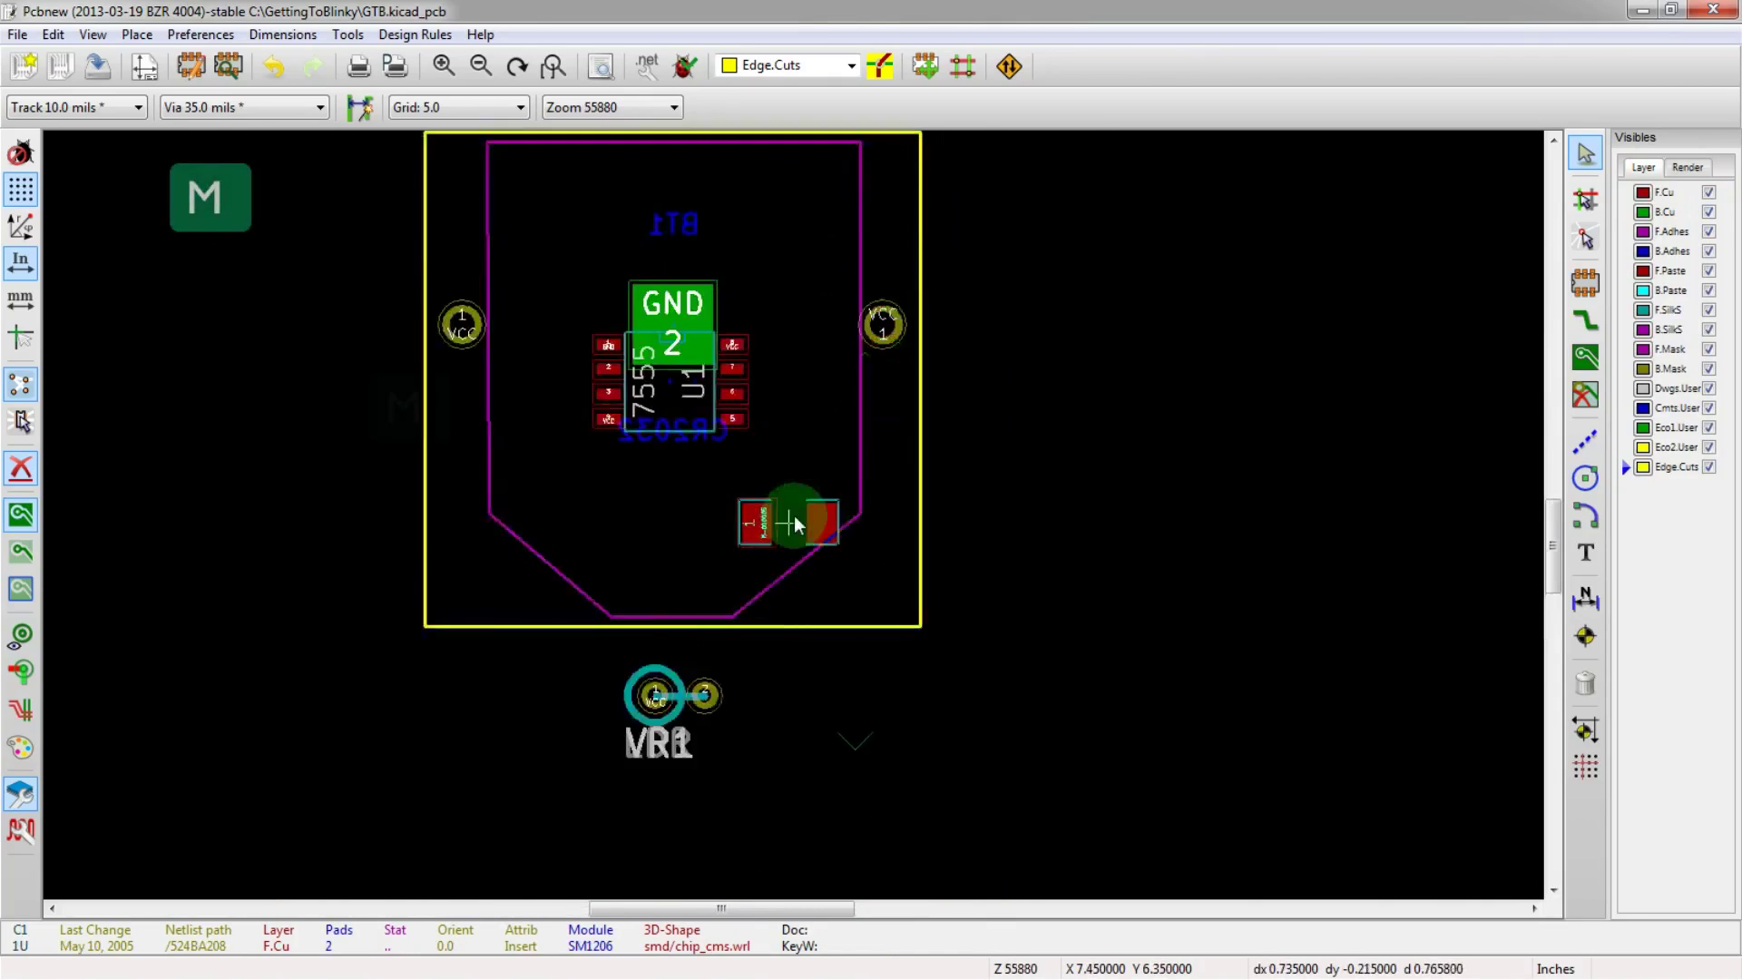
scroll(785, 533, "up", 1)
left_click(782, 533)
scroll(794, 525, "up", 1)
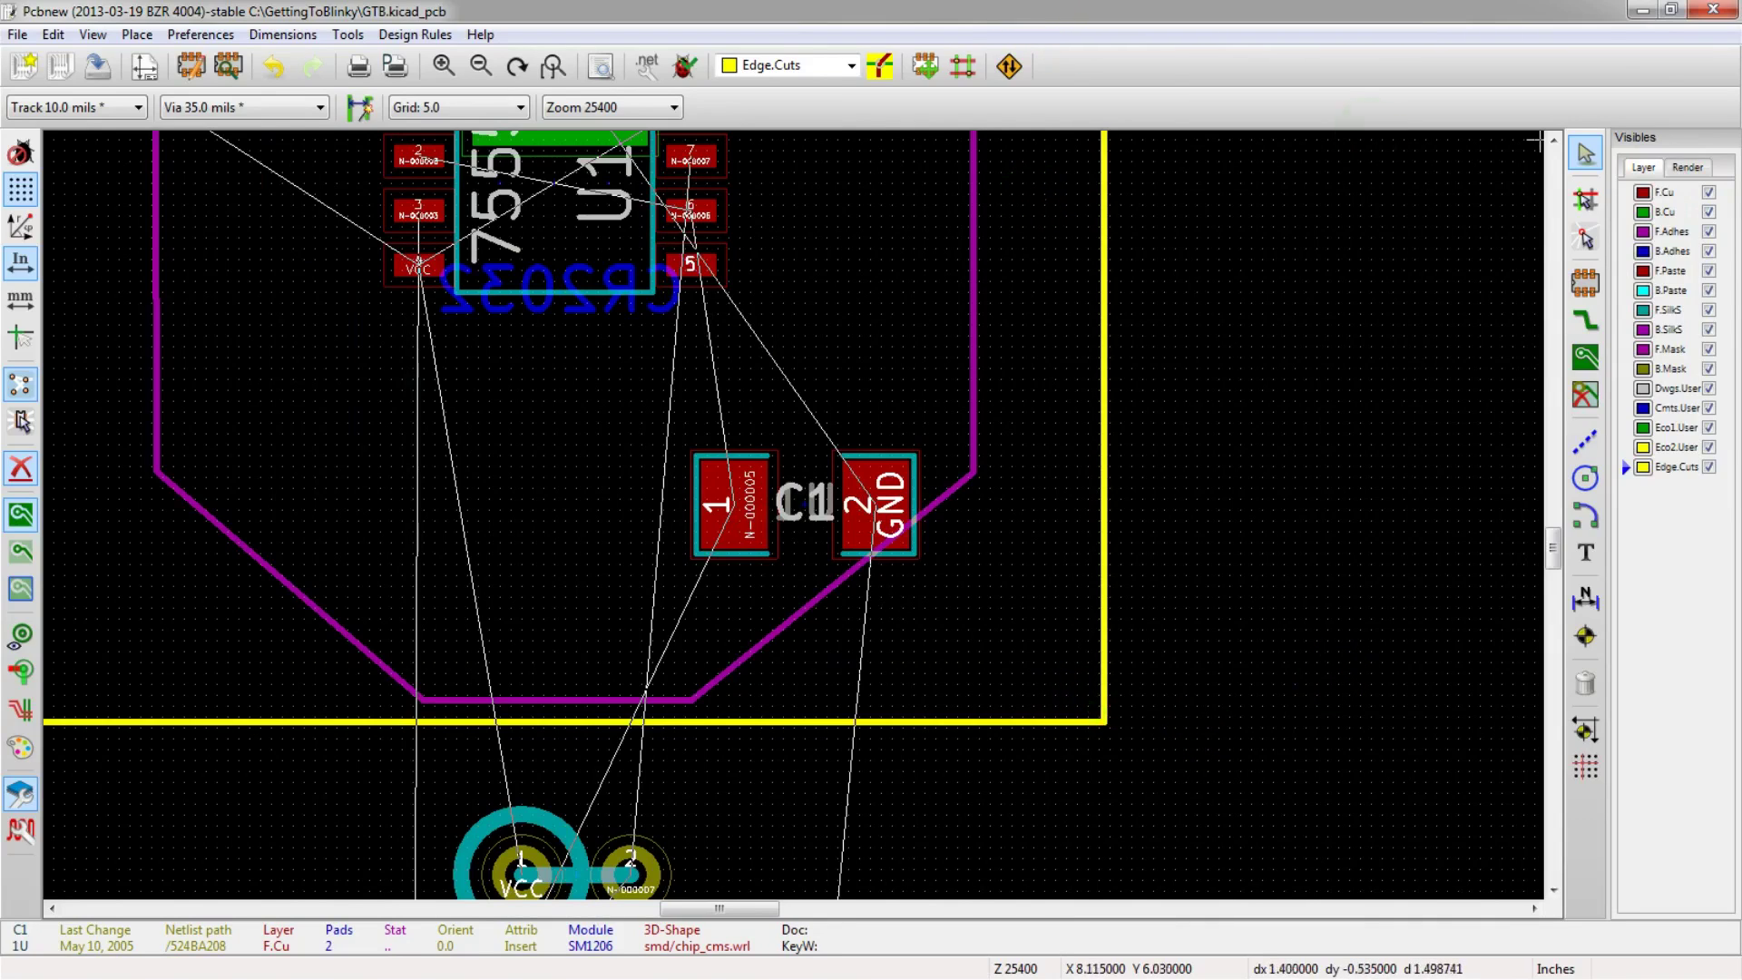
- Switch to Eeschema, tile the timer schematic side by side with the Pcbnew board, and bring the whole circuit and board into view
key("alt+Tab")
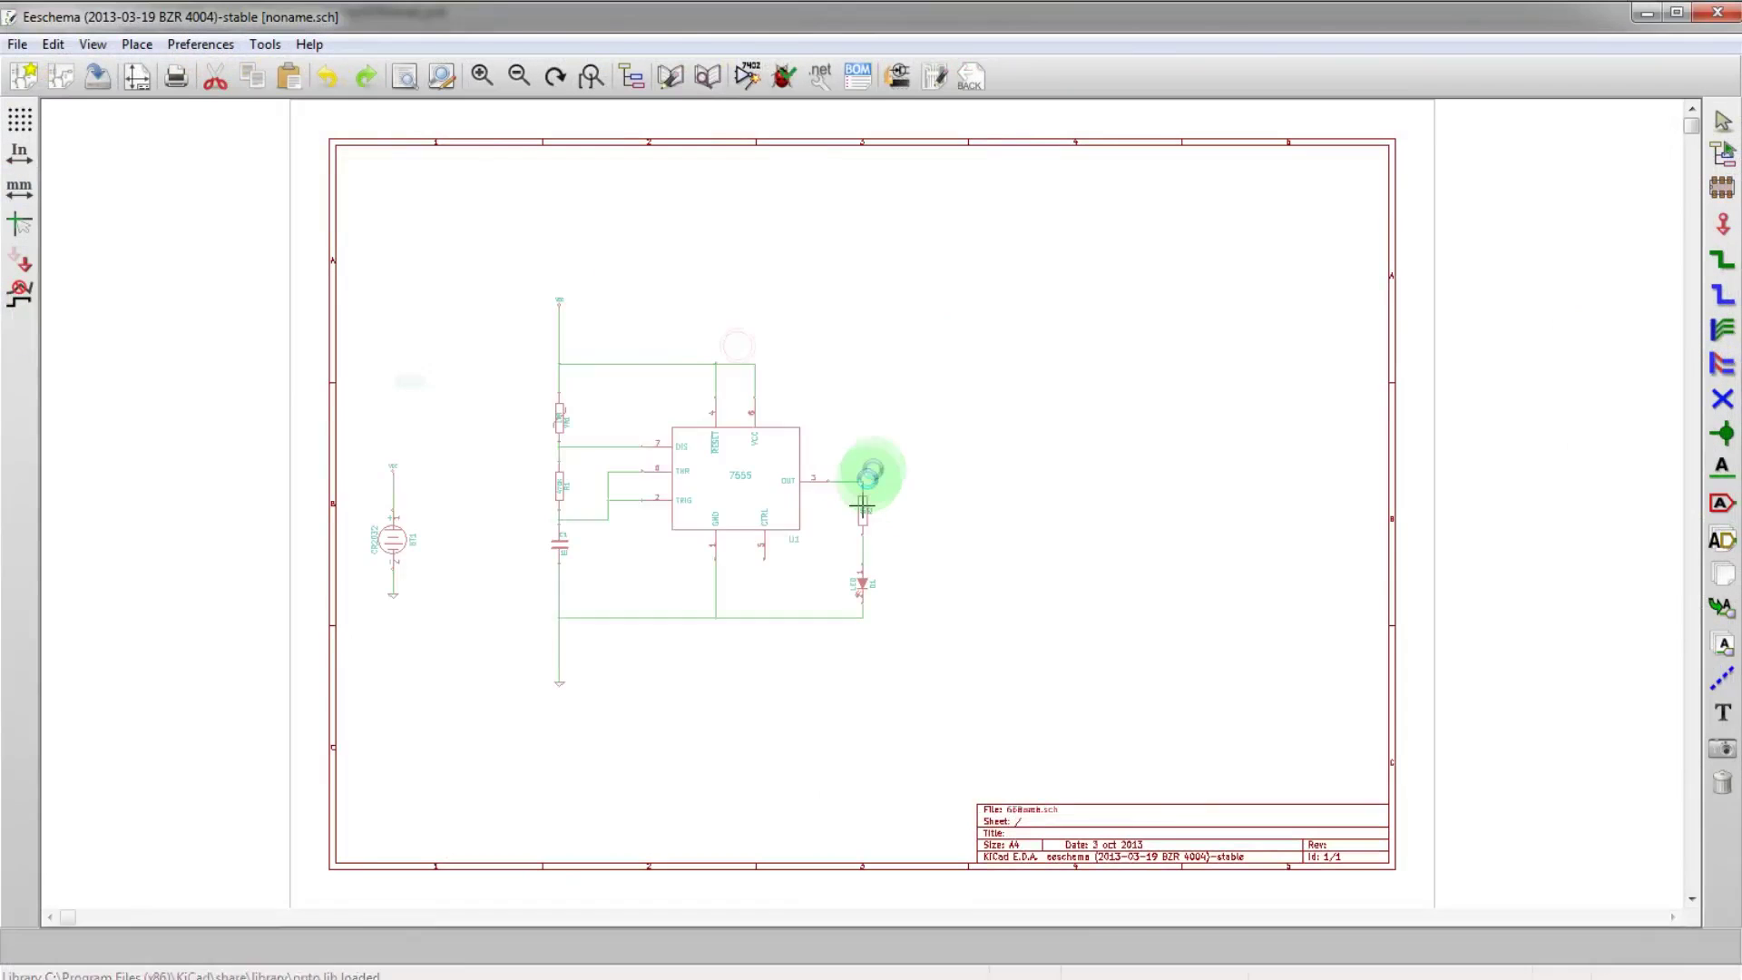
key("super+Left")
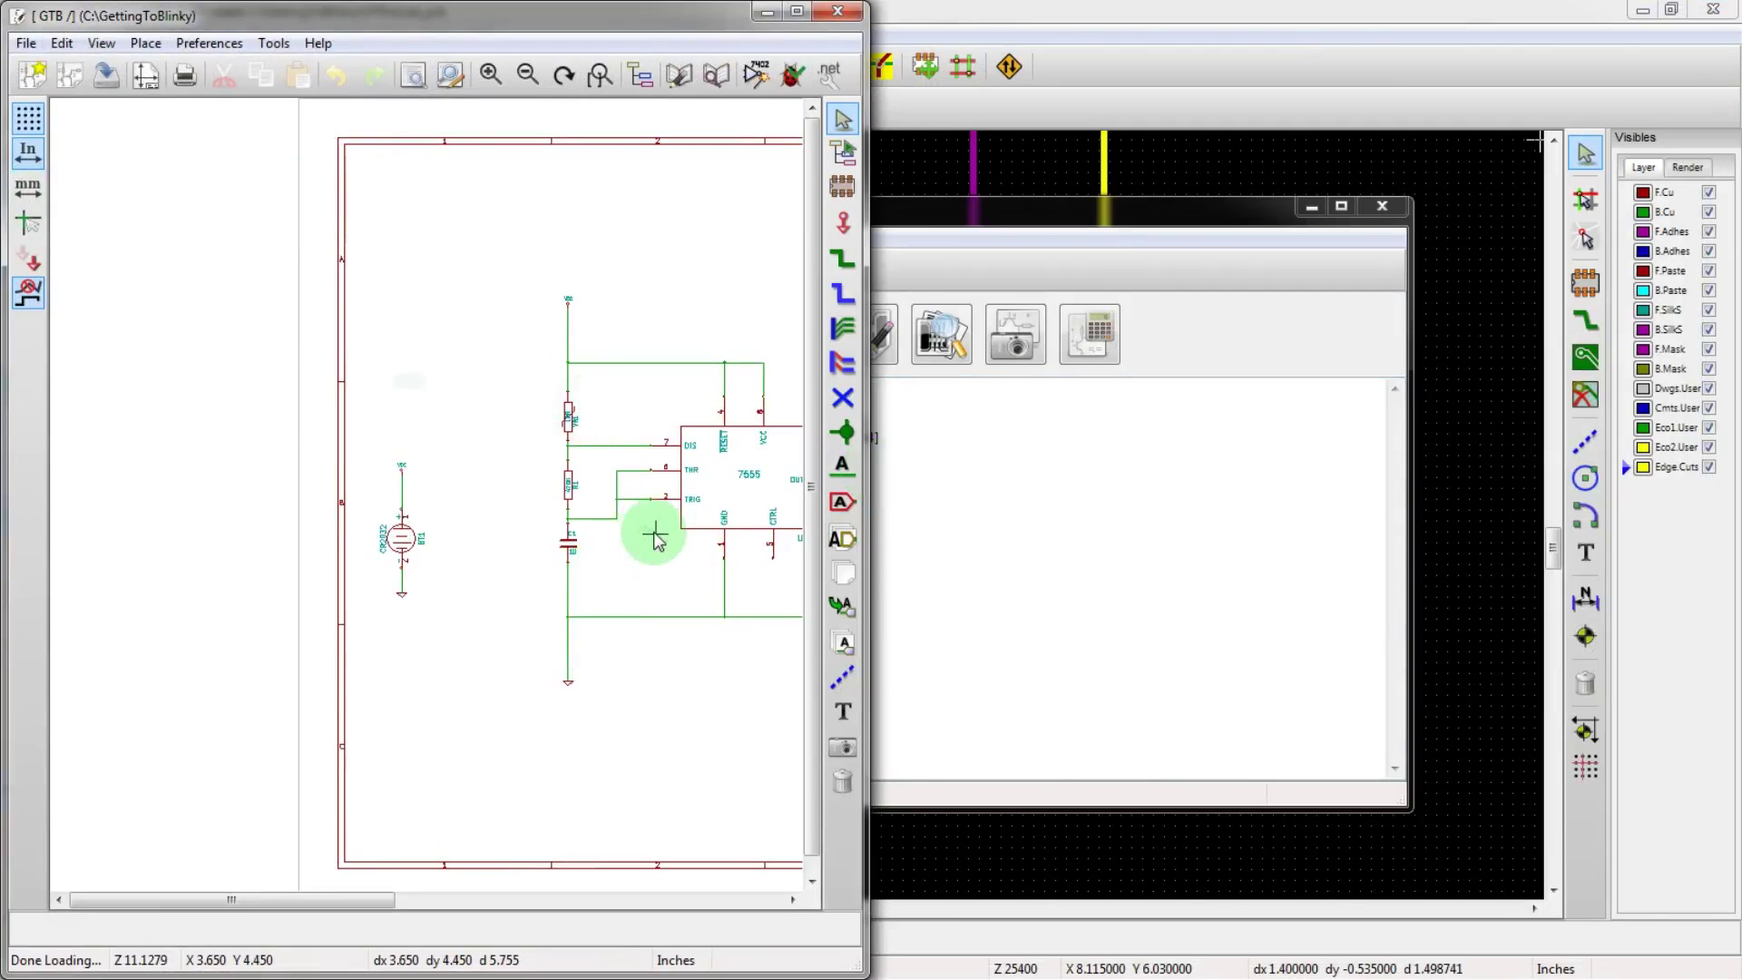
scroll(654, 537, "up", 4)
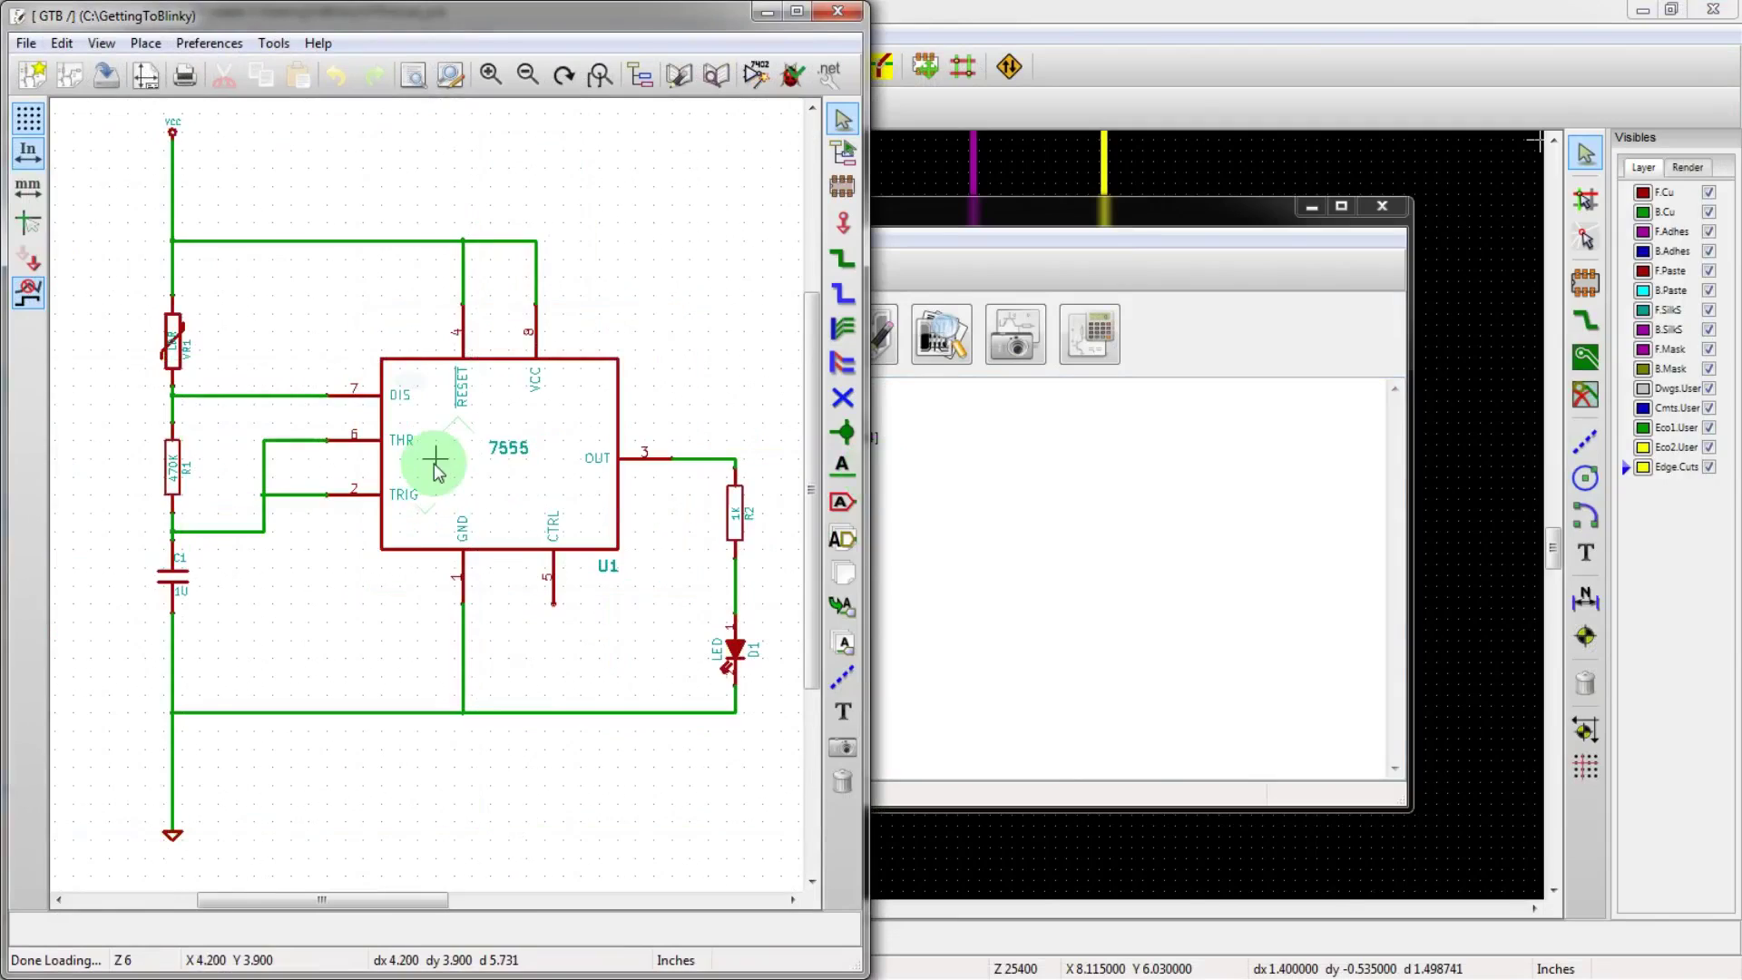
left_click(1209, 10)
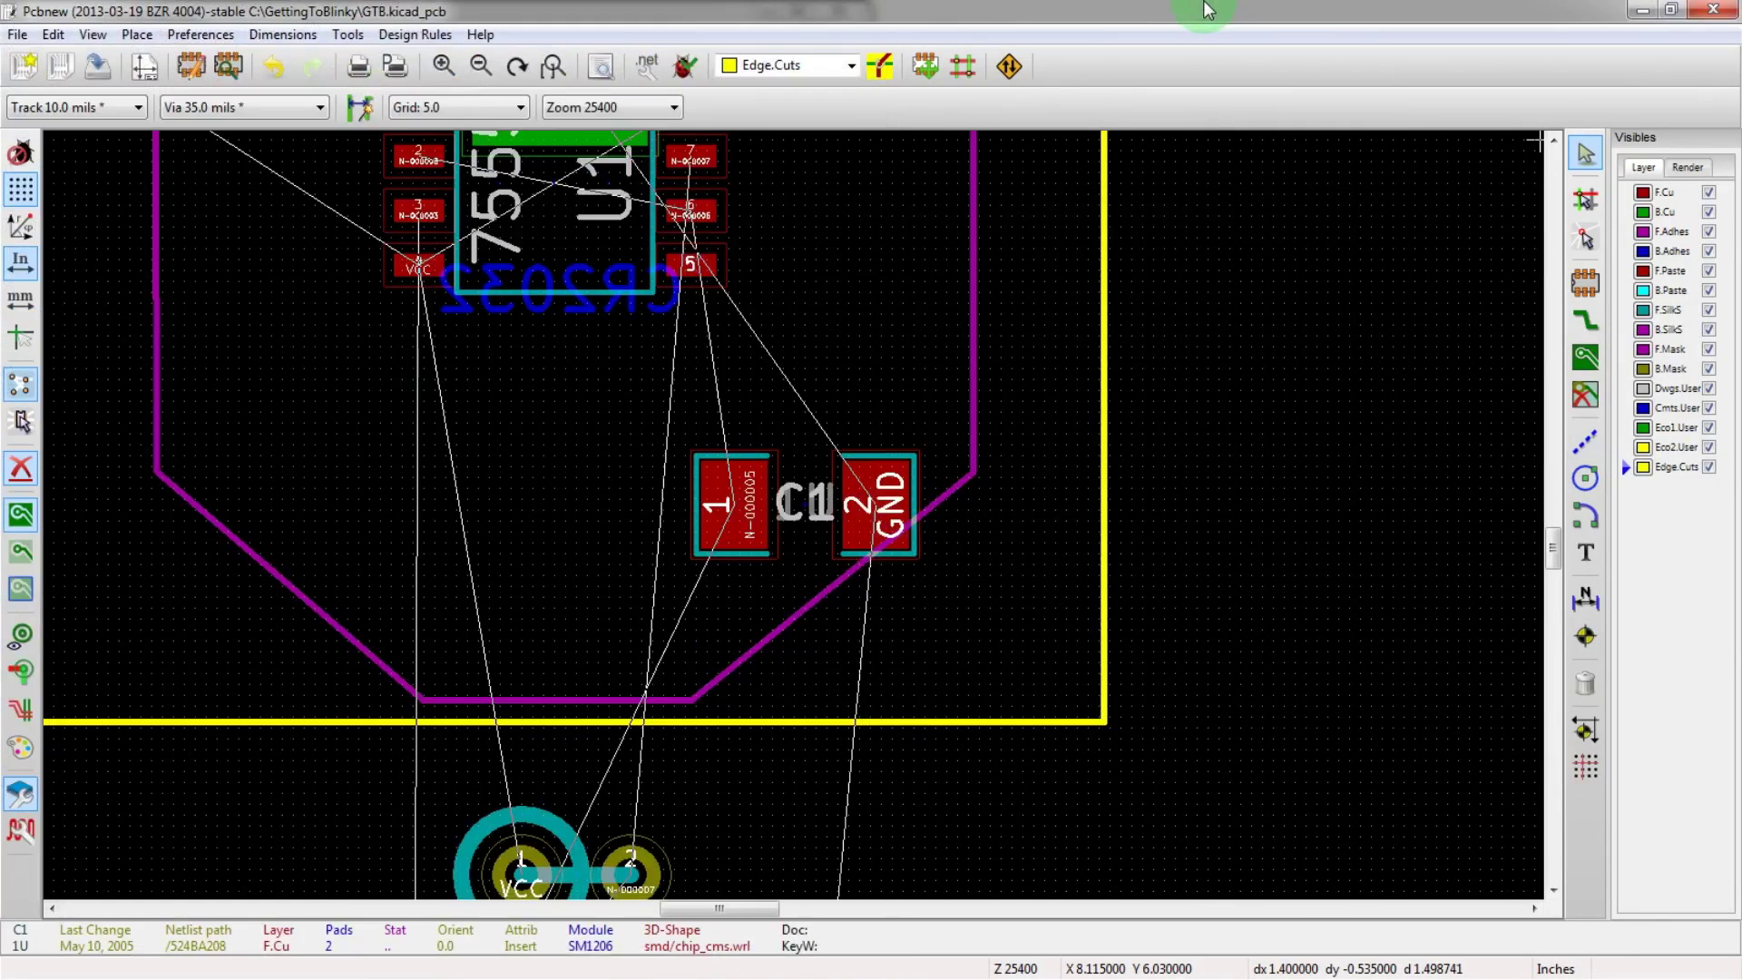
key("super+Right")
left_click(1194, 615)
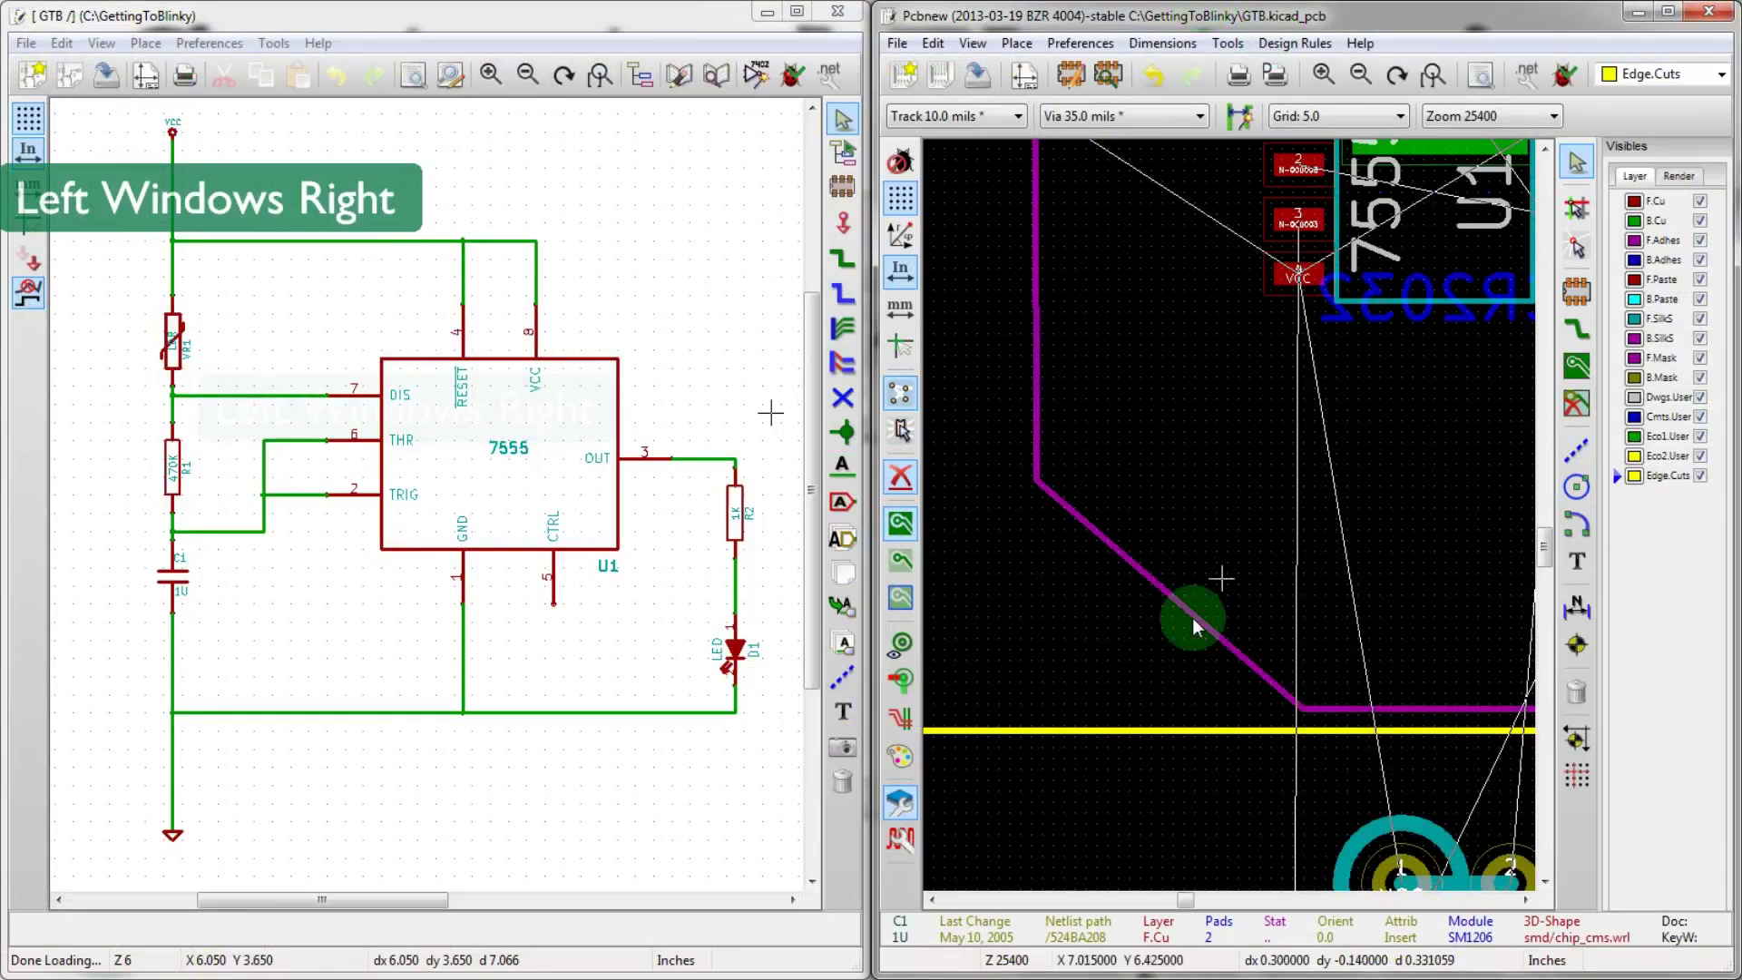
scroll(1194, 614, "down", 3)
scroll(1229, 515, "up", 1)
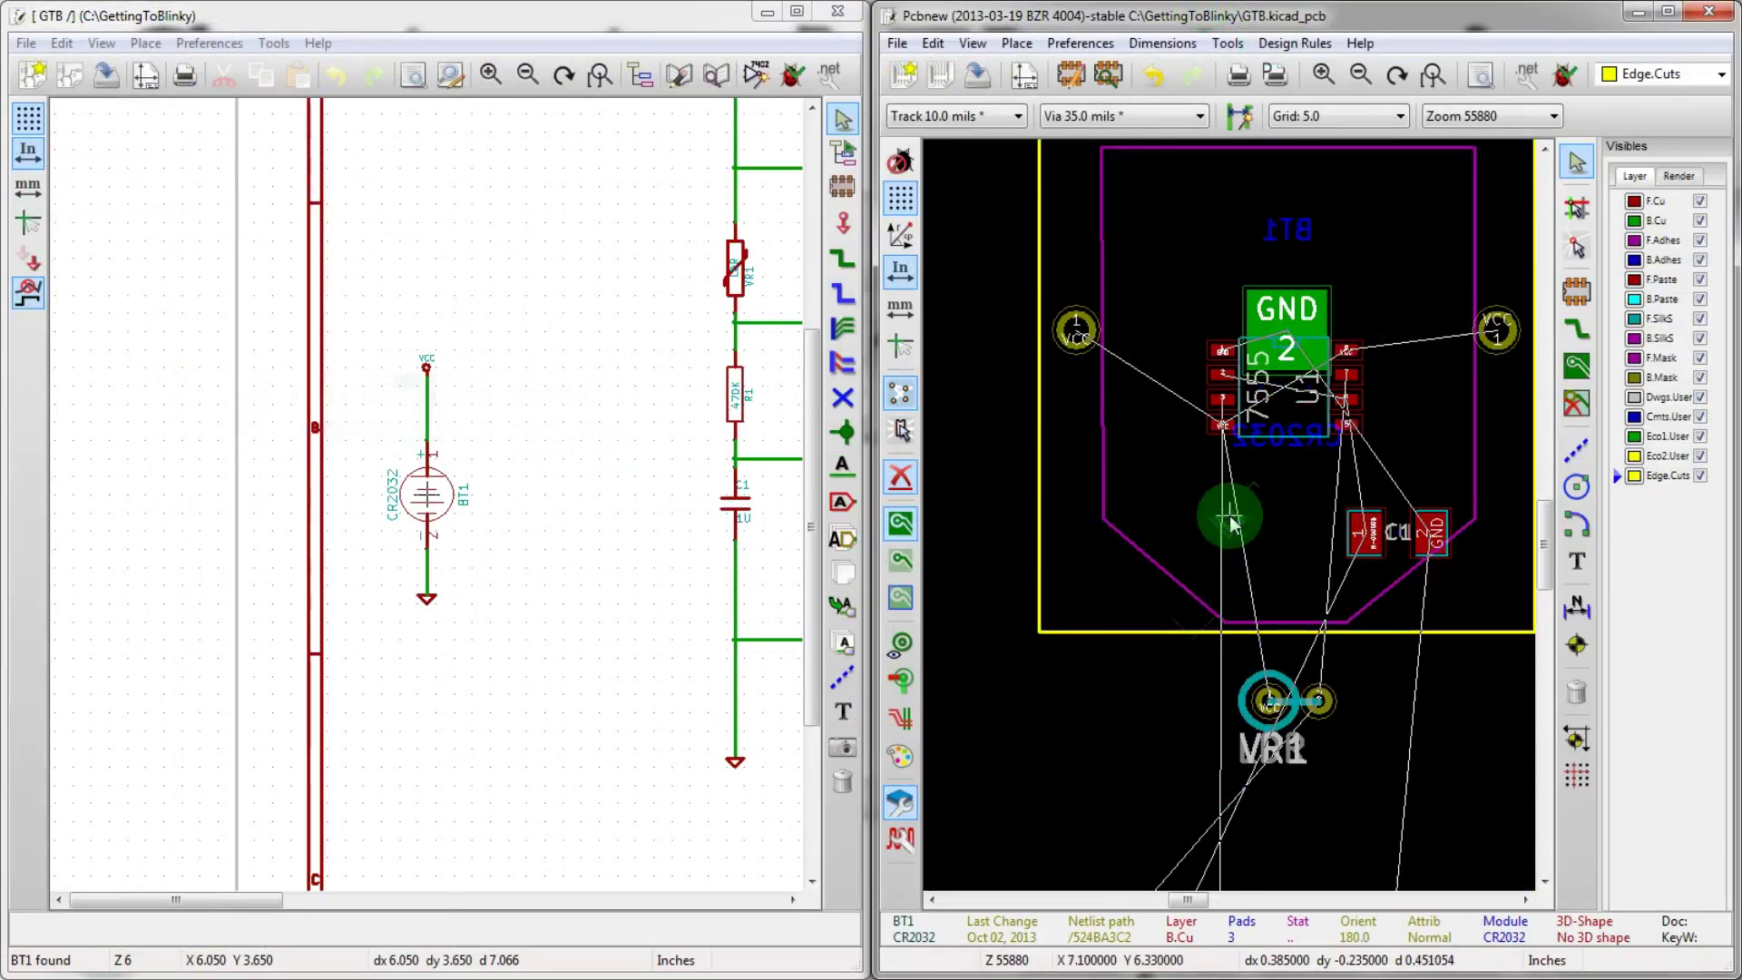
left_click(400, 572)
scroll(400, 571, "down", 2)
scroll(681, 486, "up", 1)
left_click(869, 505)
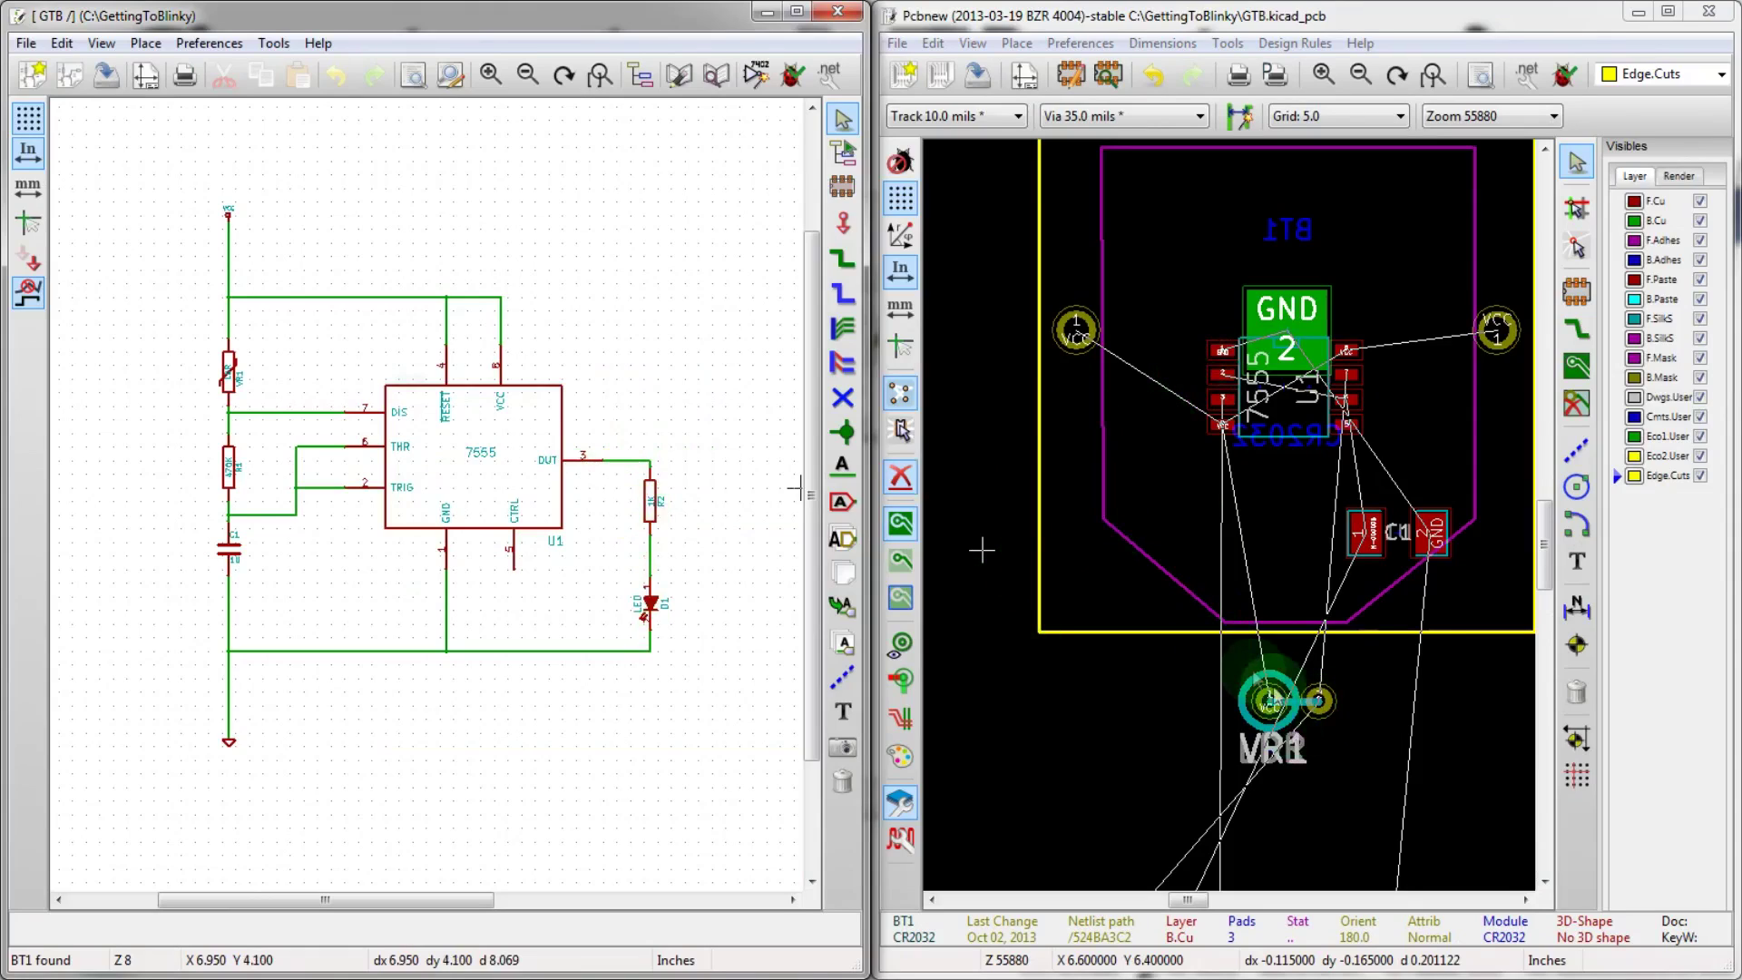
- Move resistor R2's footprint into the board outline to the lower left of U1, and place LED D1 directly below it
left_click(1155, 764)
scroll(1230, 516, "down", 2)
scroll(1220, 517, "up", 2)
scroll(1245, 521, "down", 2)
scroll(1234, 526, "up", 2)
key("m")
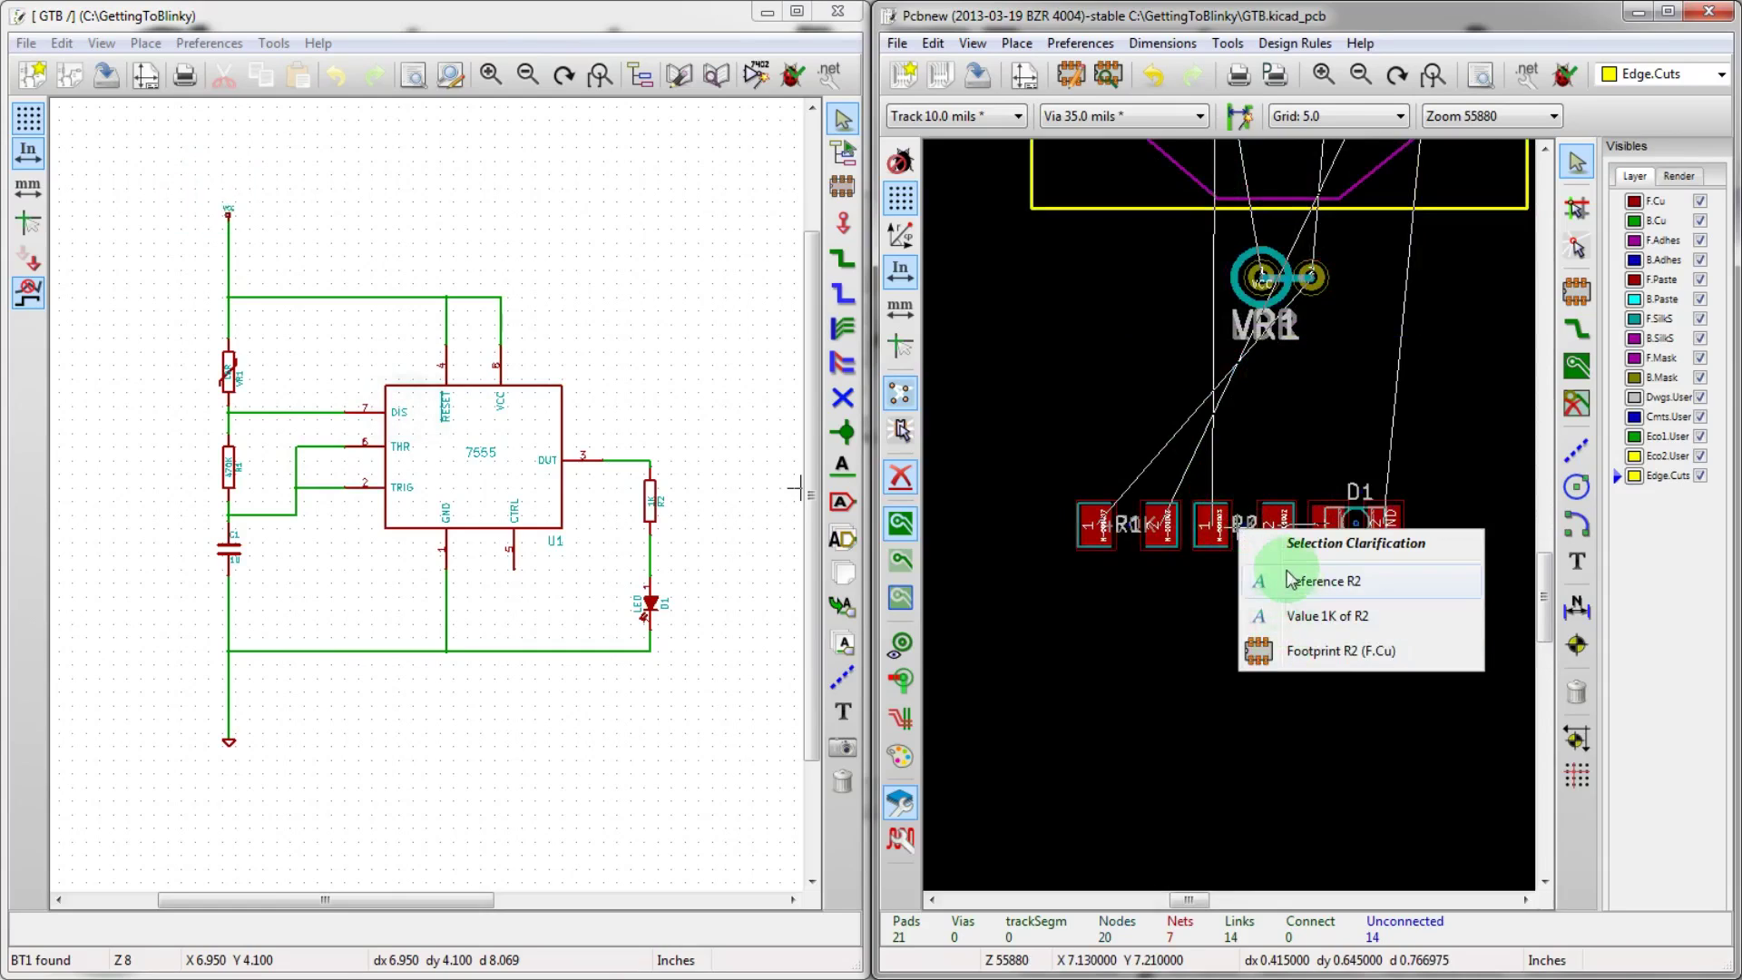
left_click(1284, 651)
scroll(1216, 508, "down", 2)
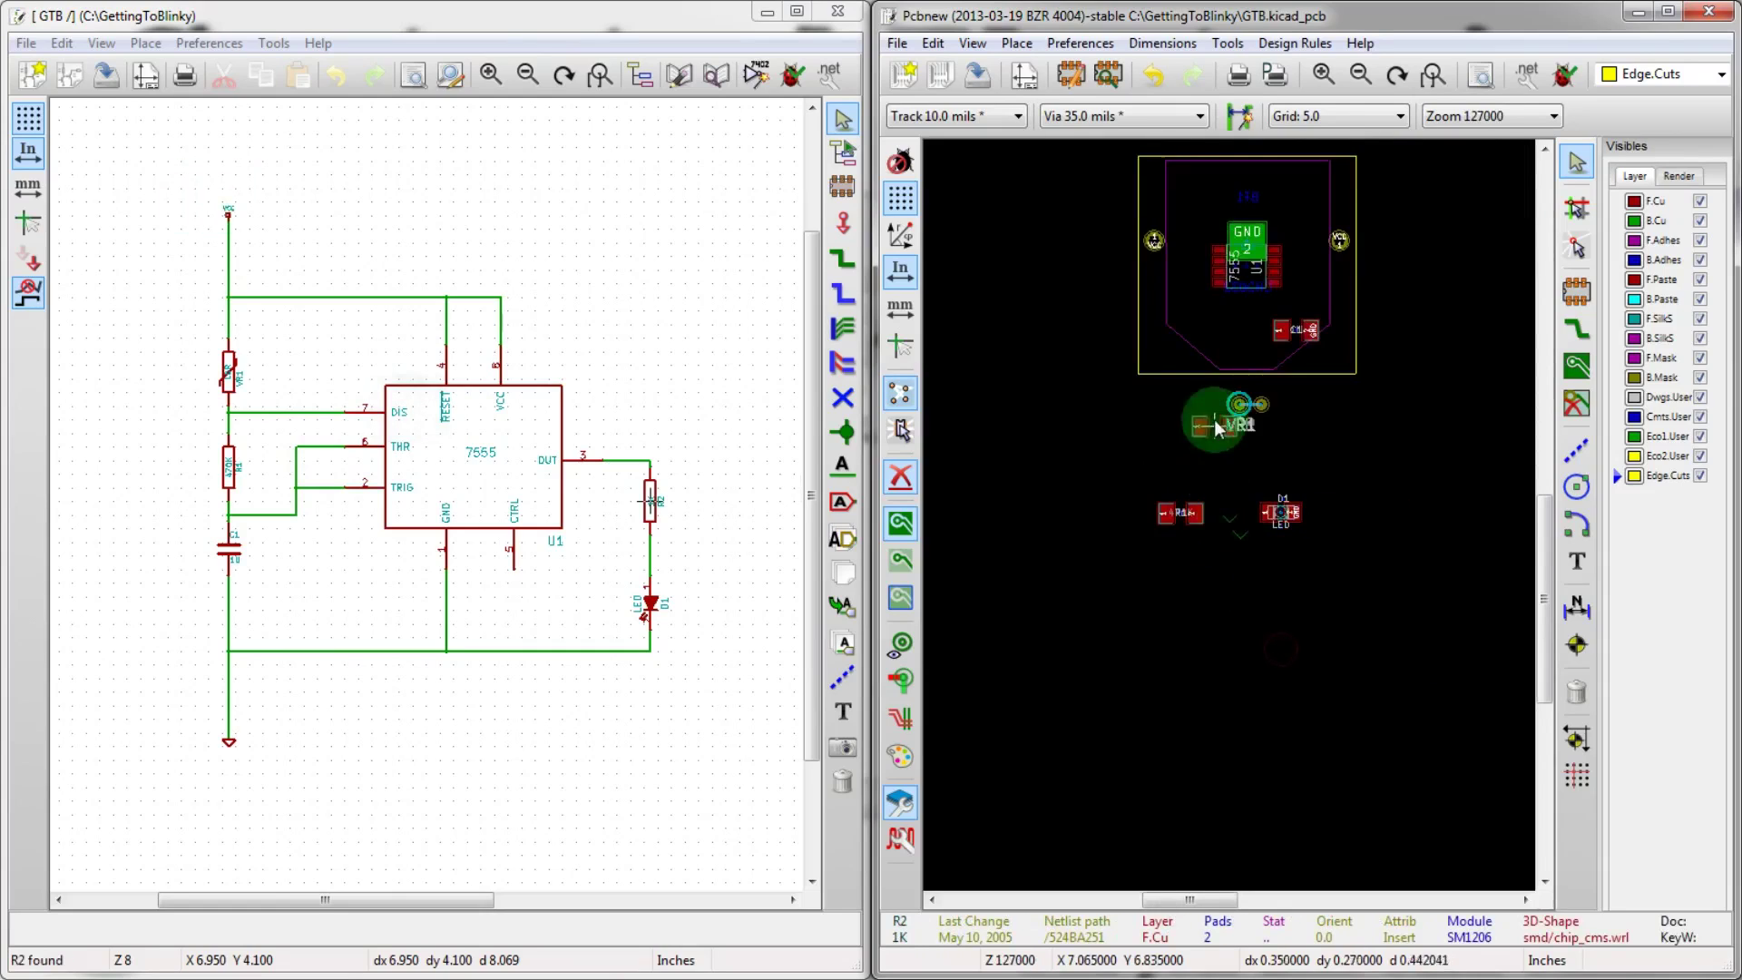
scroll(1225, 504, "up", 2)
left_click(1176, 410)
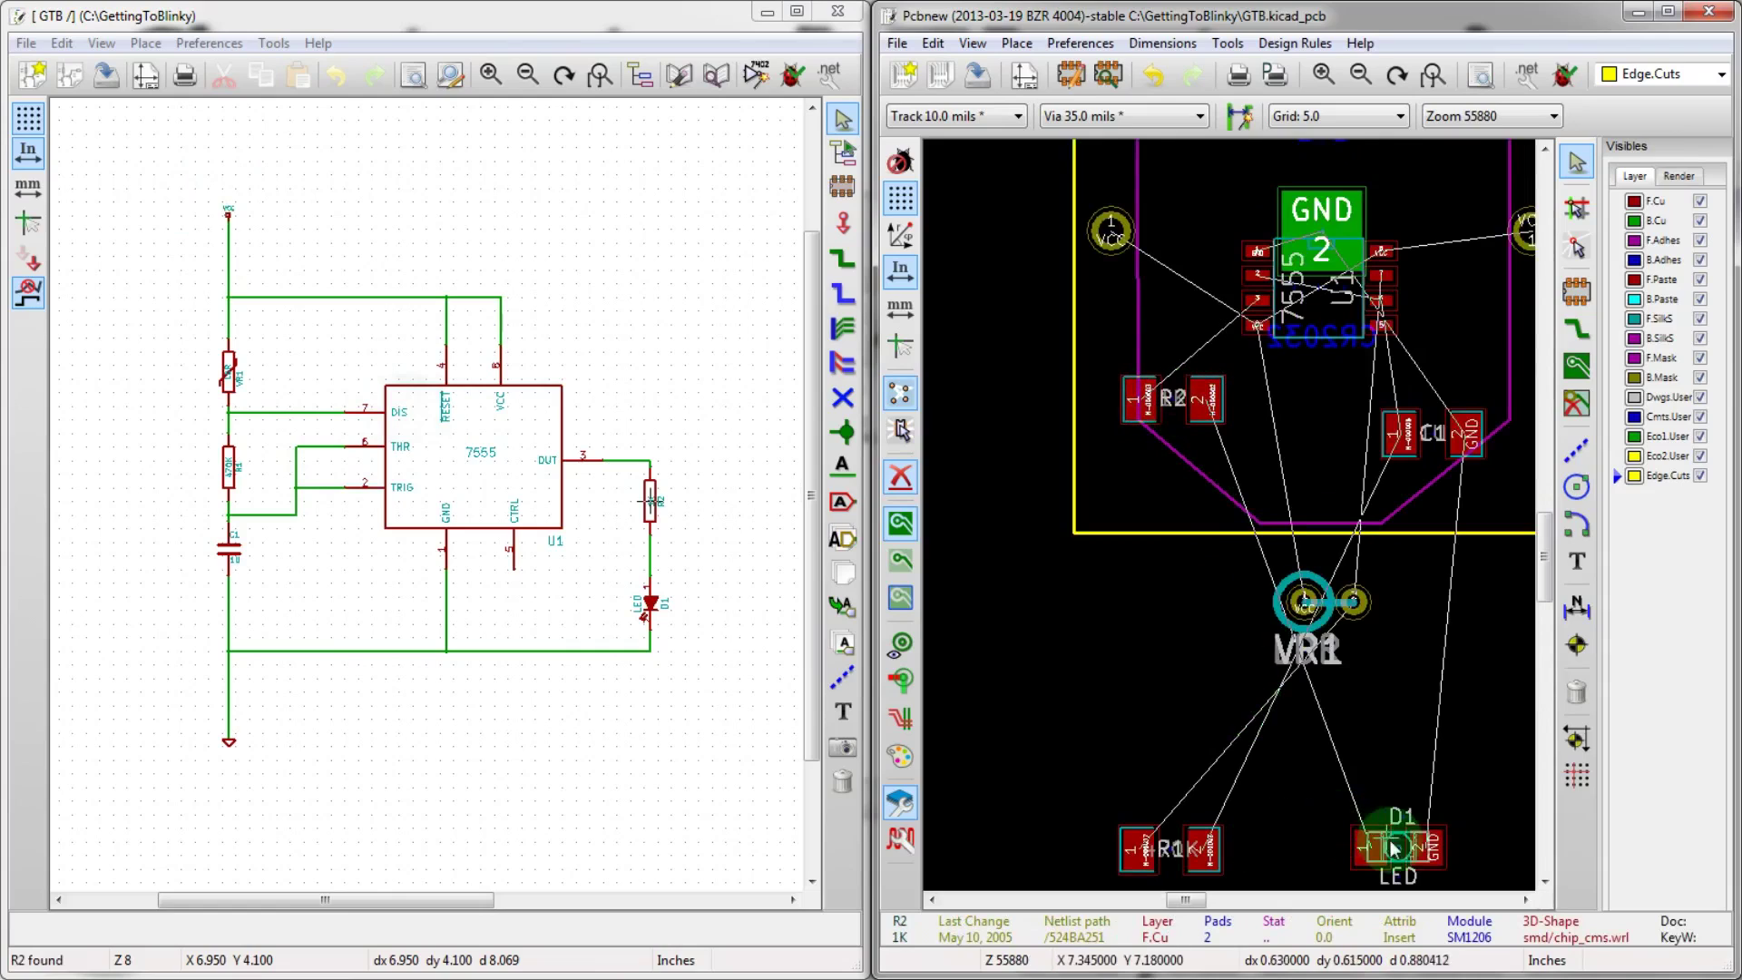
key("m")
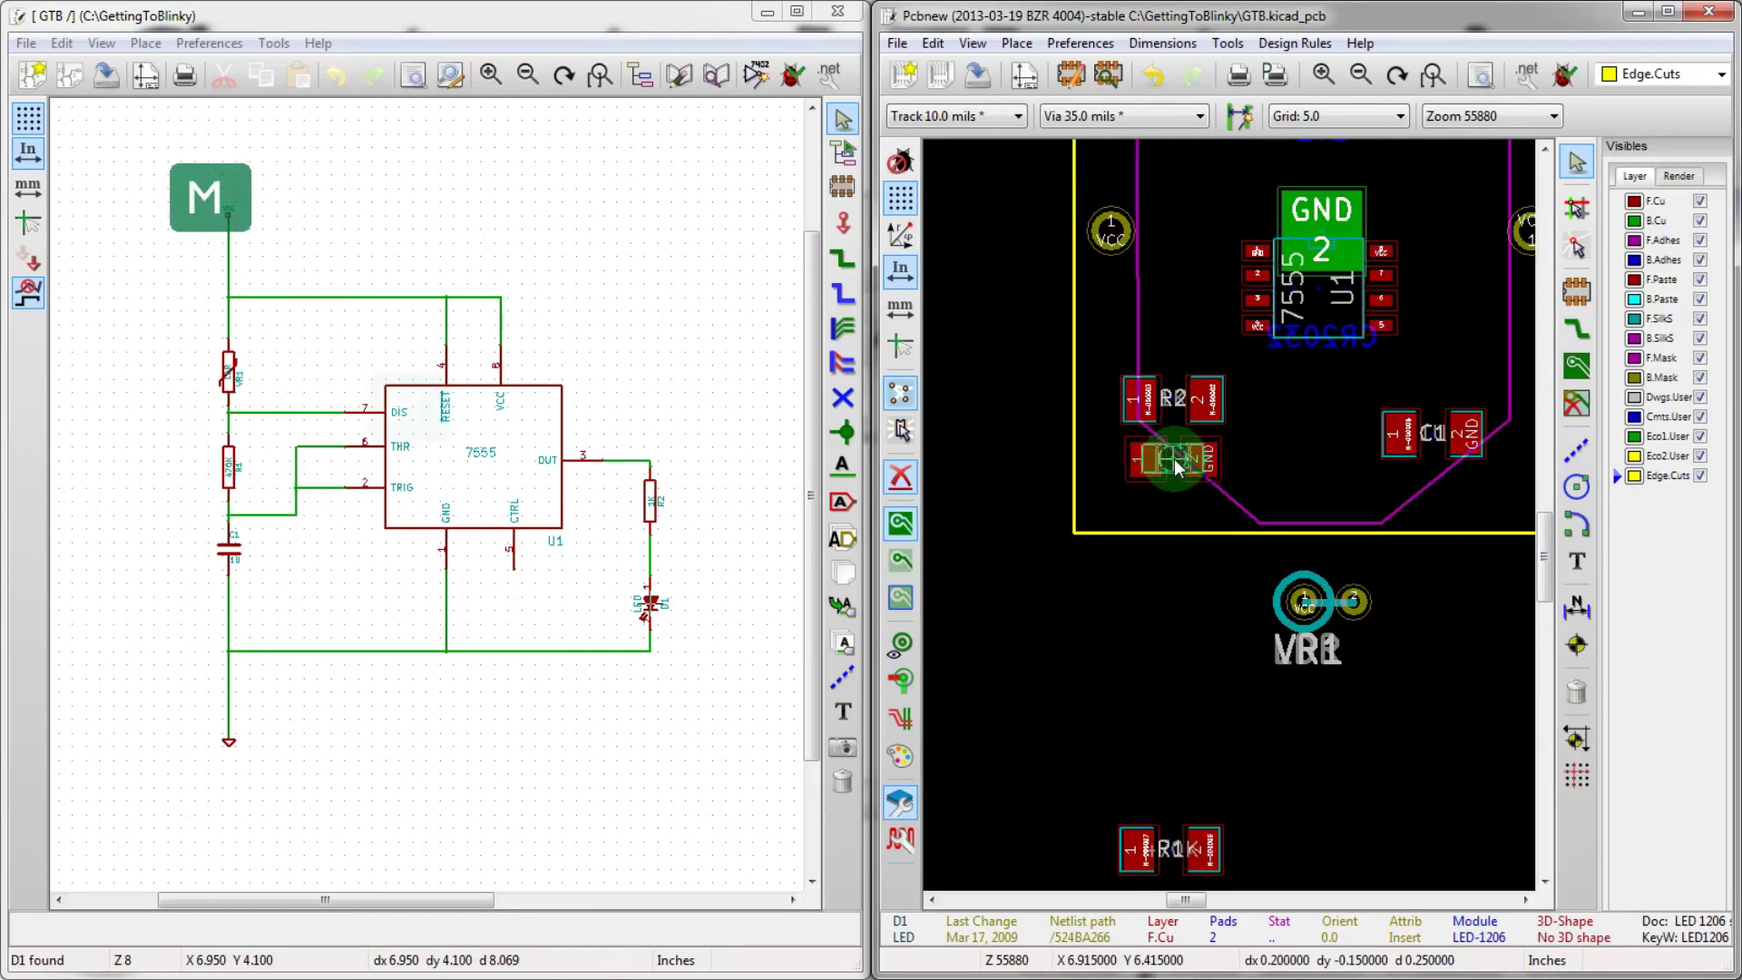
left_click(1177, 466)
key("m")
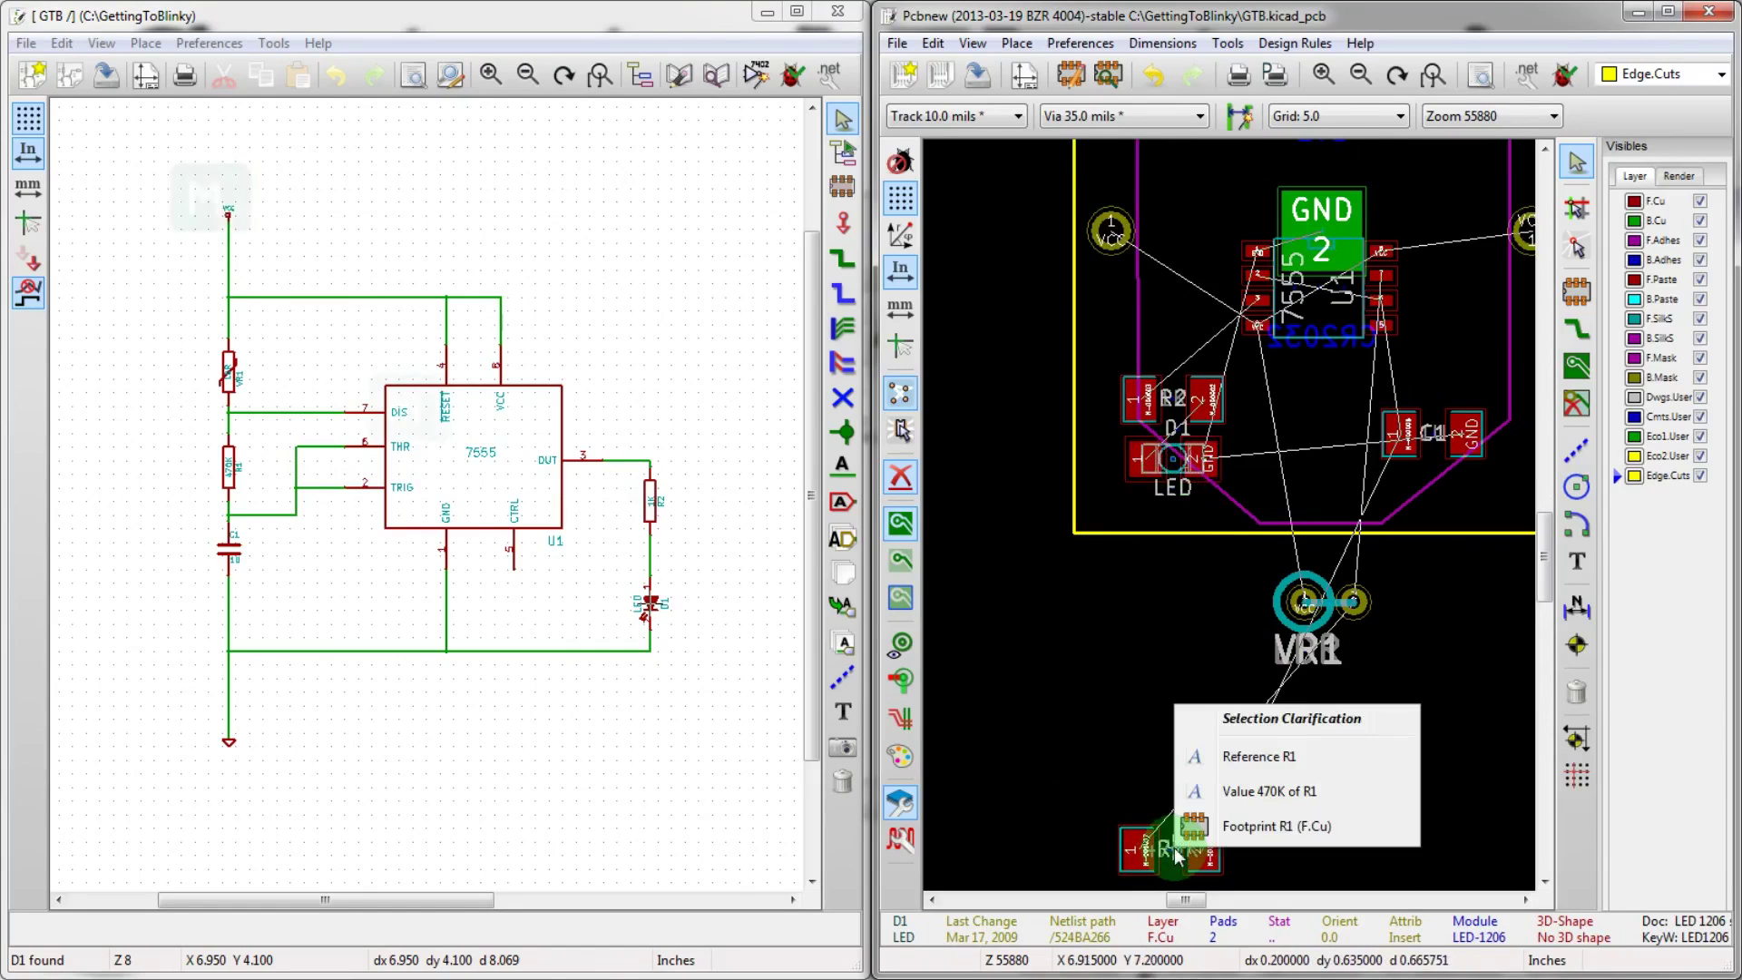
left_click(1257, 795)
left_click(1157, 840)
key("Escape")
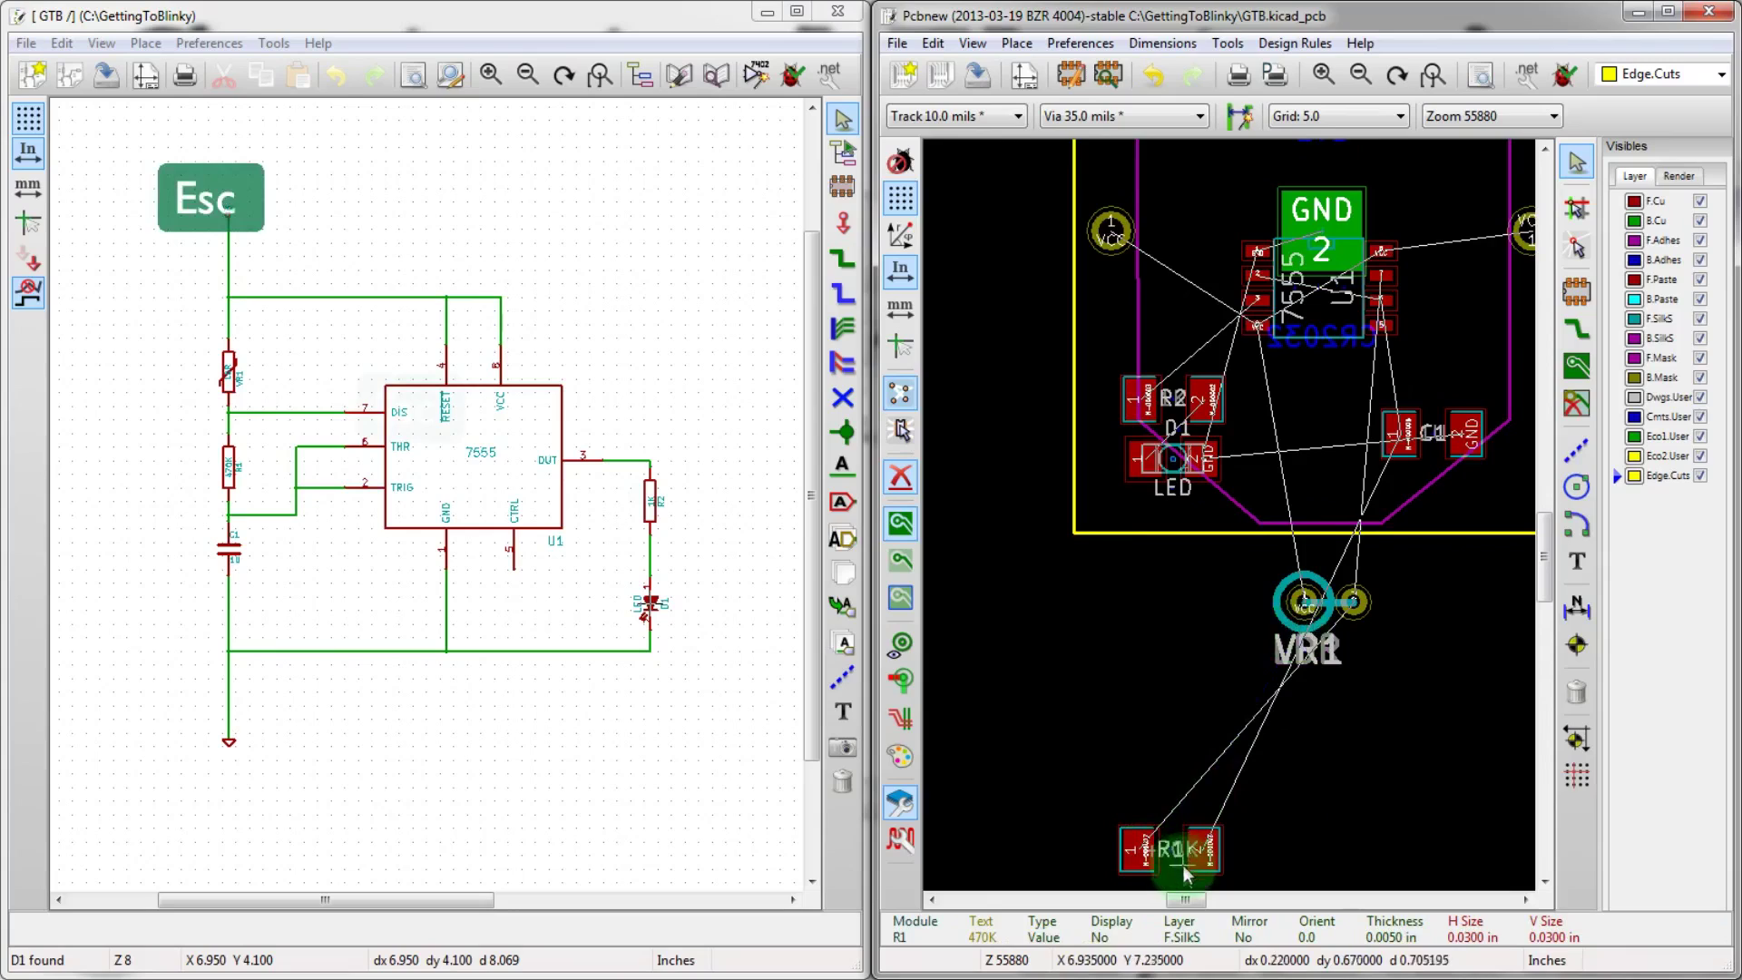
- Move resistor R1 into the board outline to the right of U1, above C1
key("m")
left_click(1491, 338)
scroll(1438, 453, "up", 1)
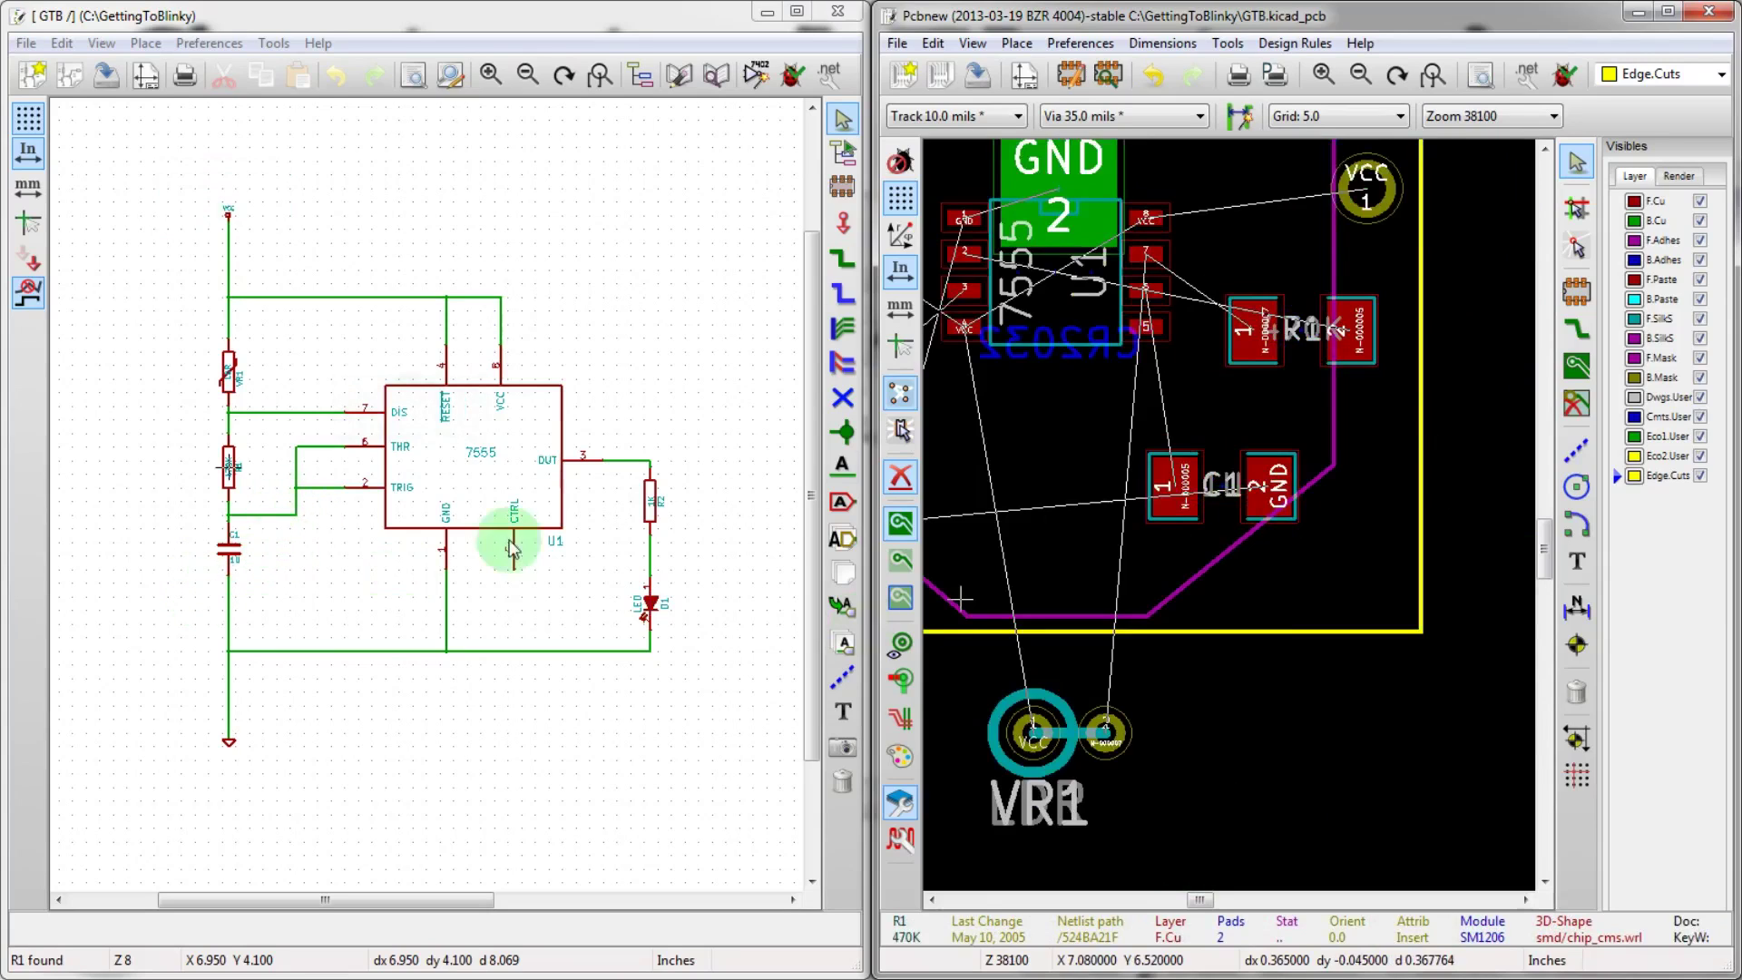
- Move capacitor C1 above BT1's GND pad, centred on it at about X 7.215, Y 5.760 in
scroll(1015, 523, "down", 1)
scroll(1236, 517, "up", 1)
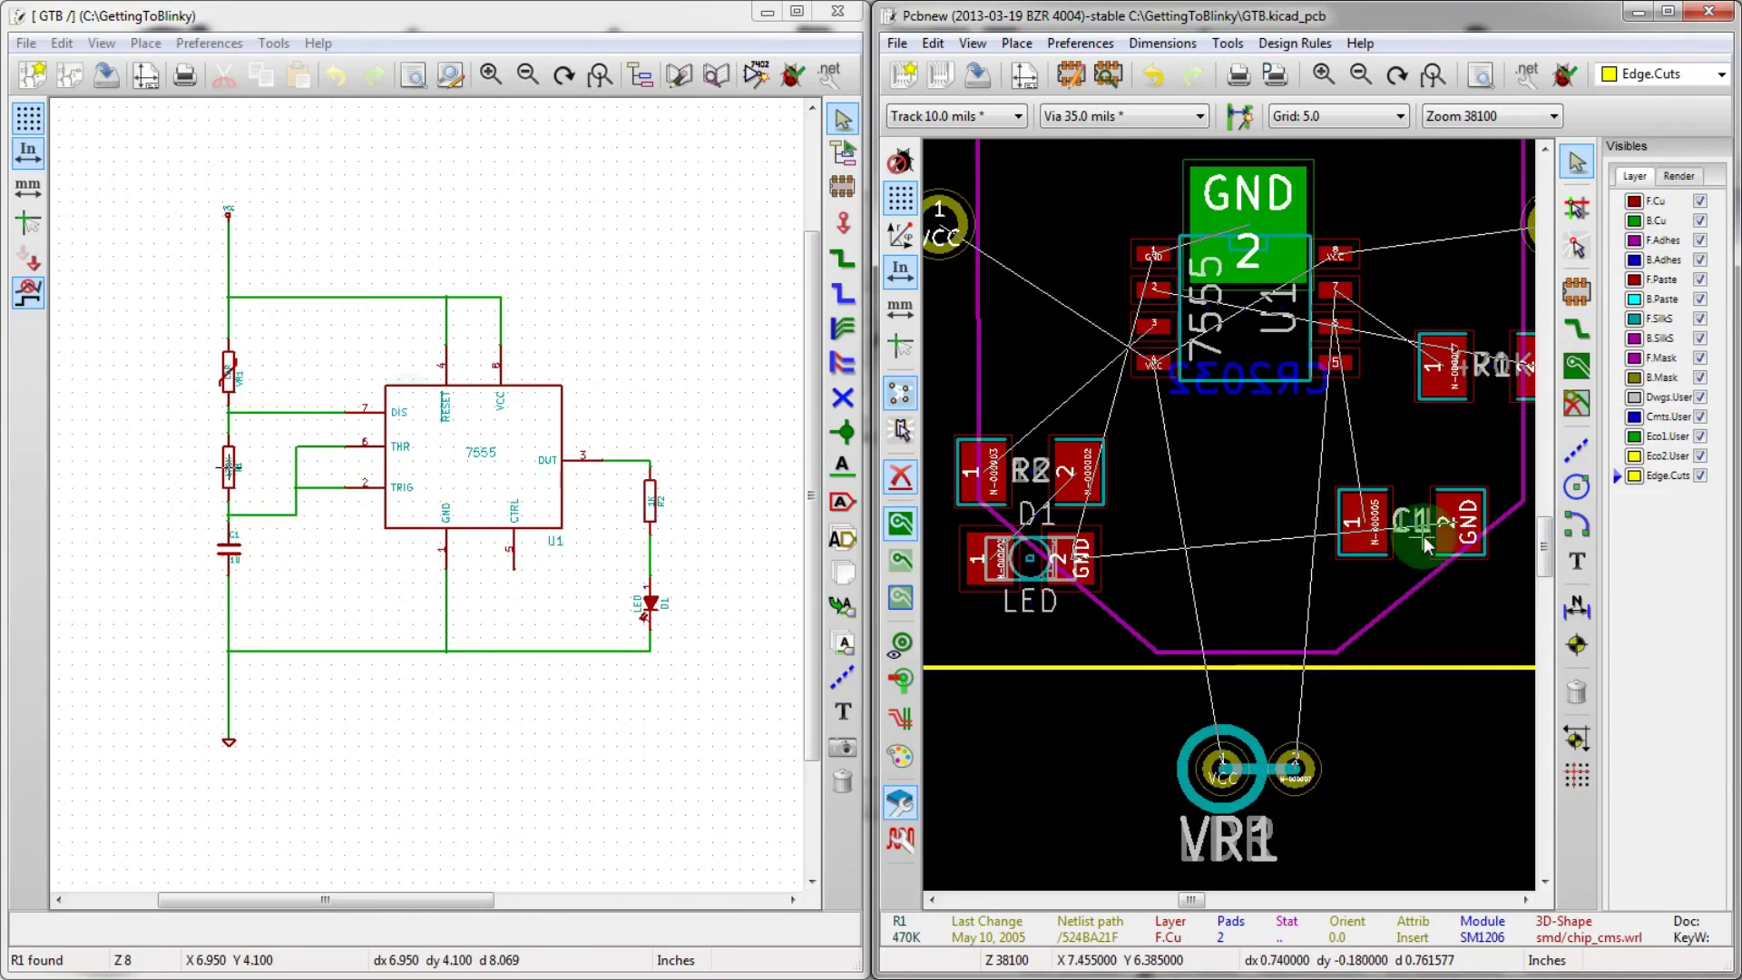
key("m")
scroll(1225, 522, "down", 2)
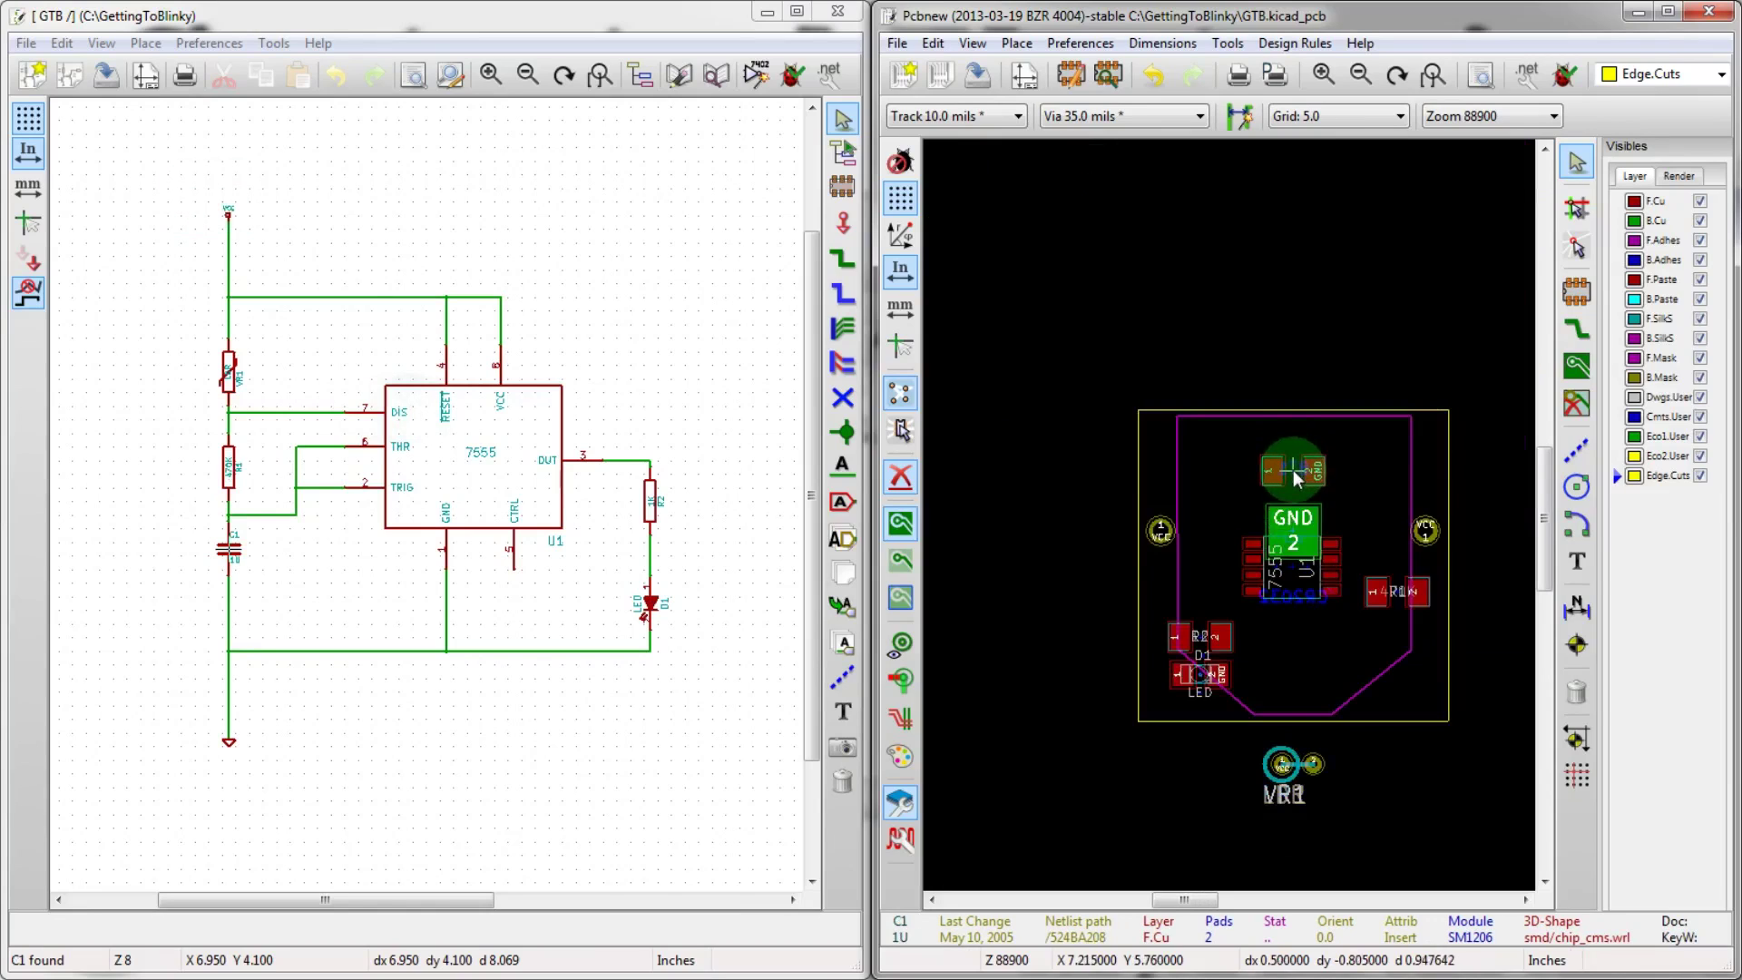
scroll(1226, 517, "up", 2)
- Move the light-dependent resistor VR1 into the board's upper-right corner, above the right VCC pad
scroll(1235, 524, "down", 1)
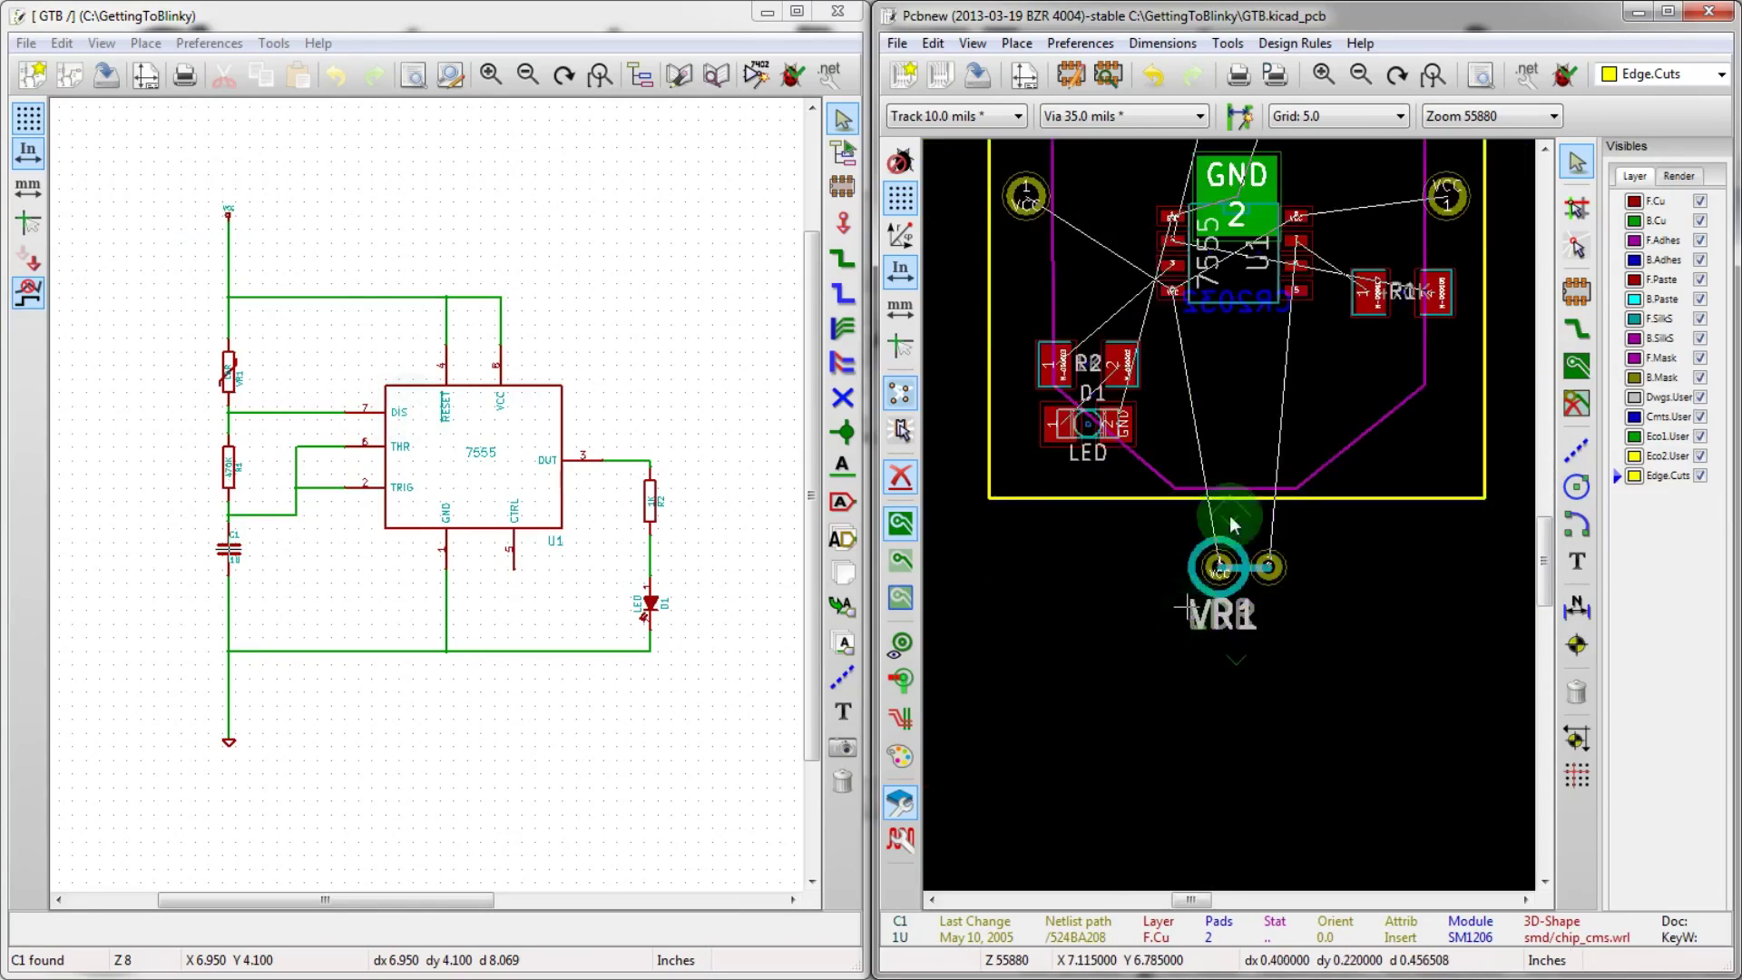
scroll(1231, 524, "up", 1)
key("m")
scroll(1254, 476, "down", 2)
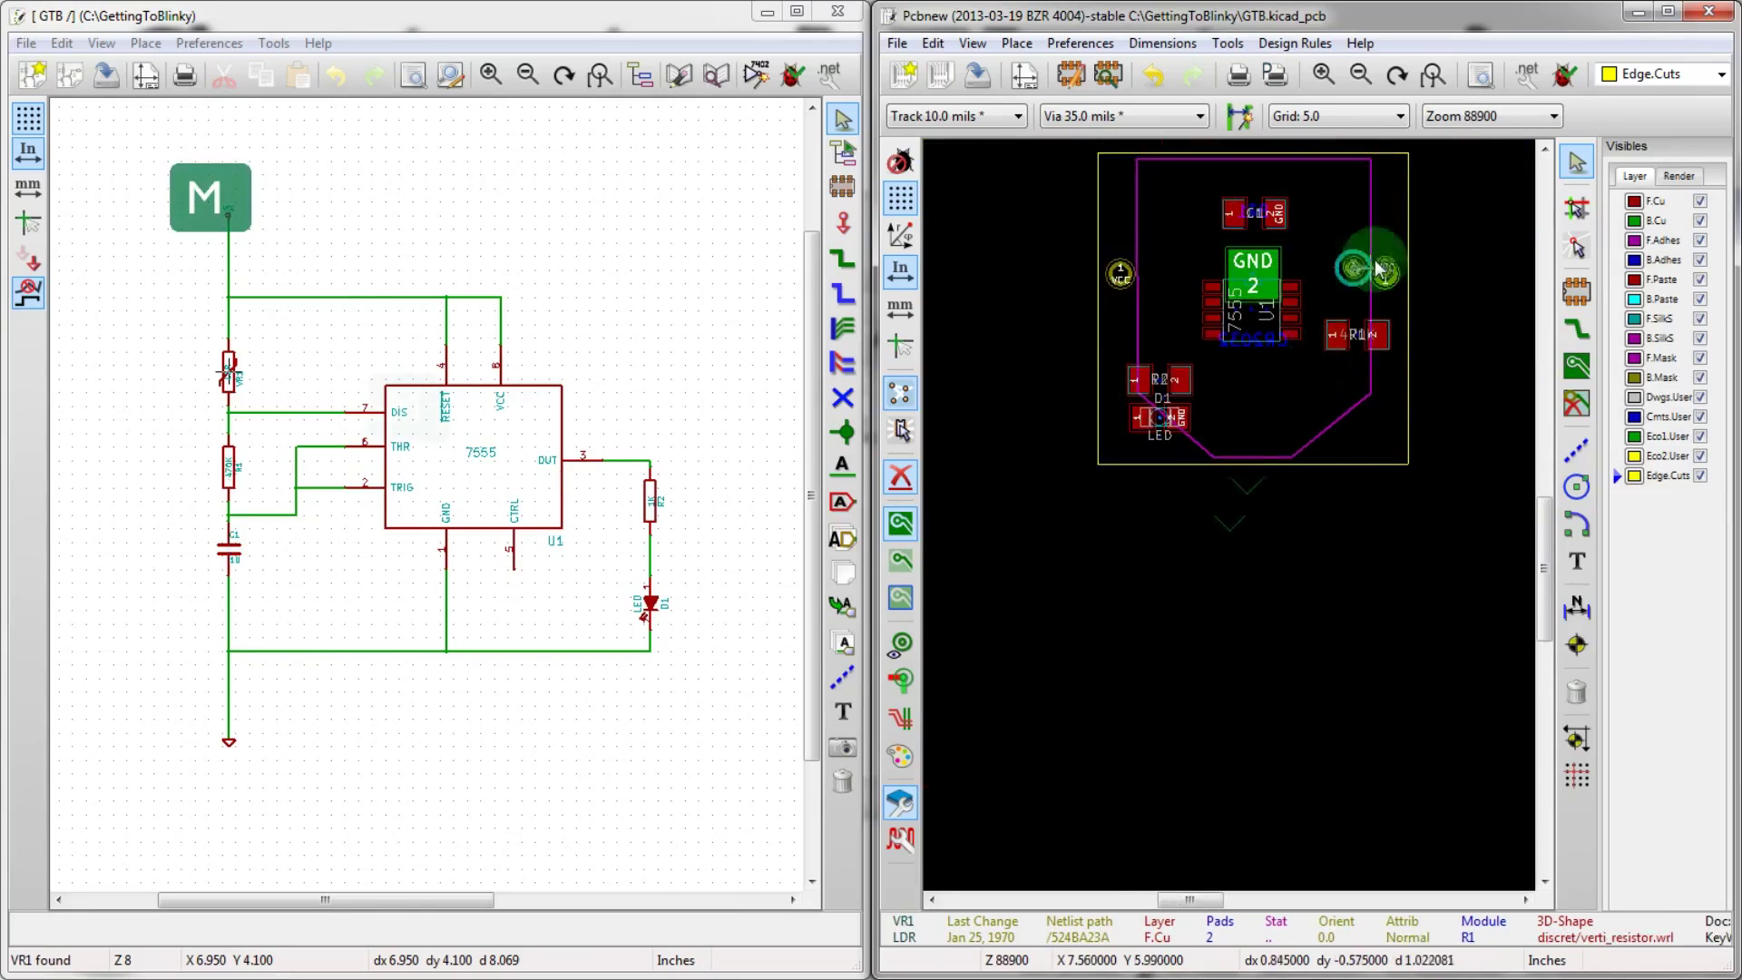
scroll(1293, 277, "up", 2)
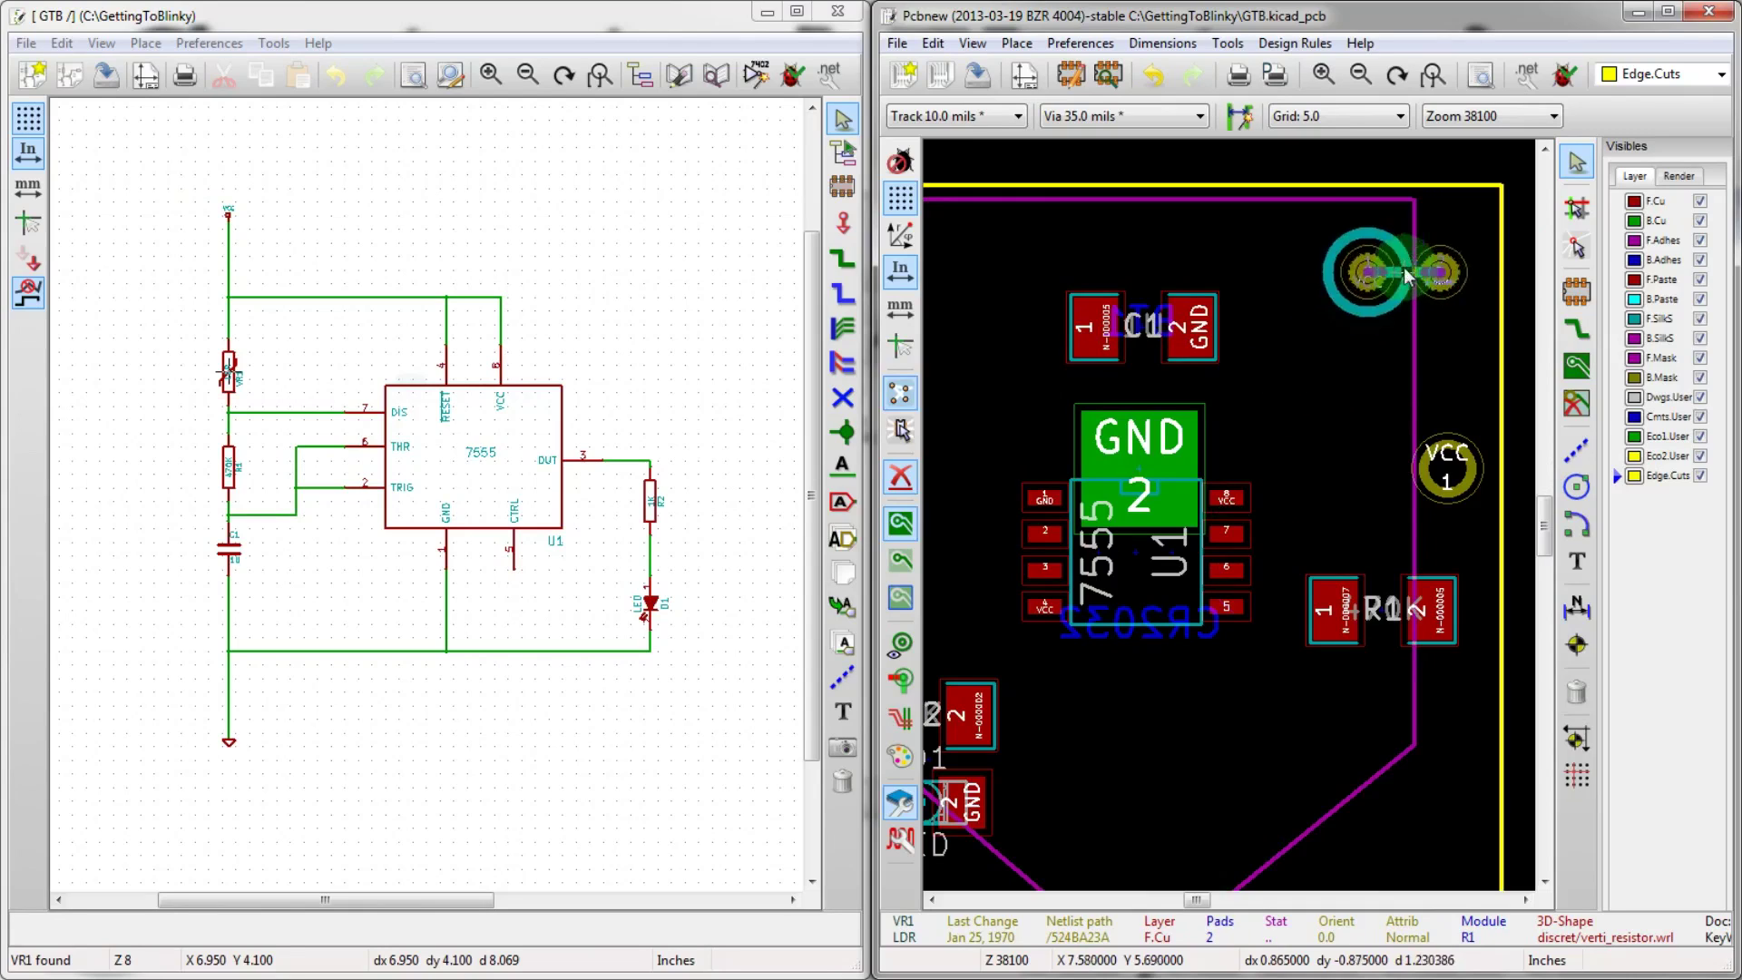
left_click(1402, 287)
- Rotate resistor R1 to 270 degrees, with pad 1 uppermost, and place it to the lower left of the right-hand VCC pad
scroll(1402, 287, "down", 2)
scroll(1232, 525, "up", 1)
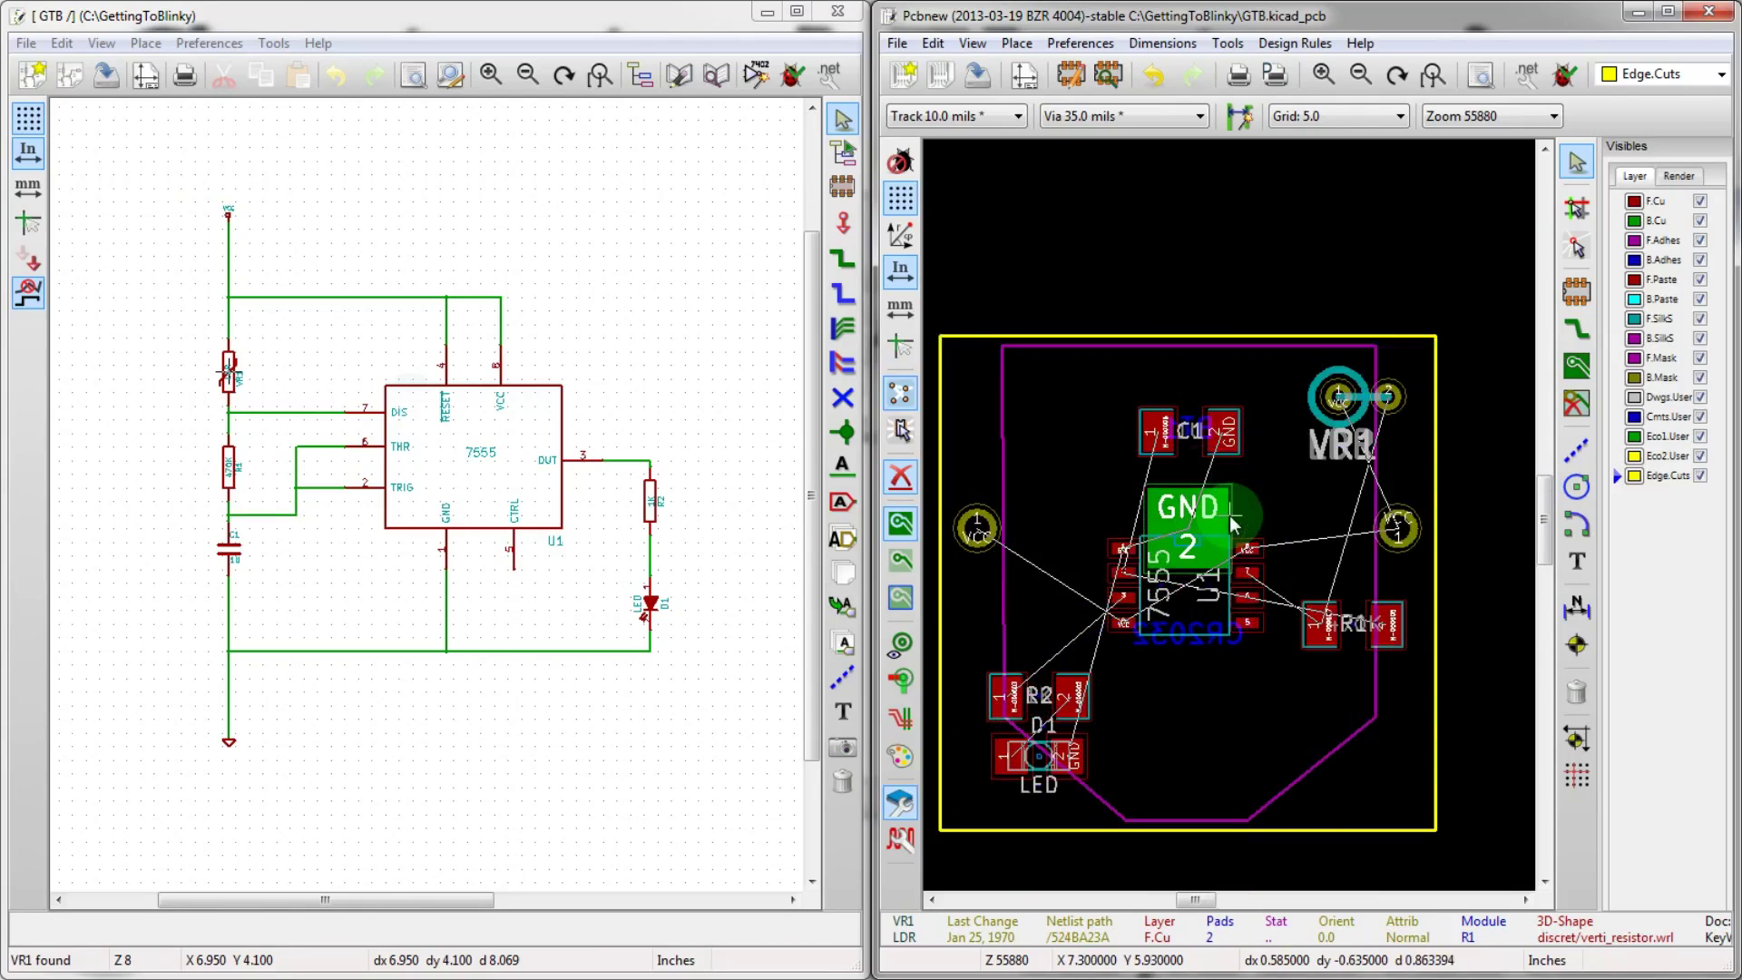
scroll(1208, 563, "down", 1)
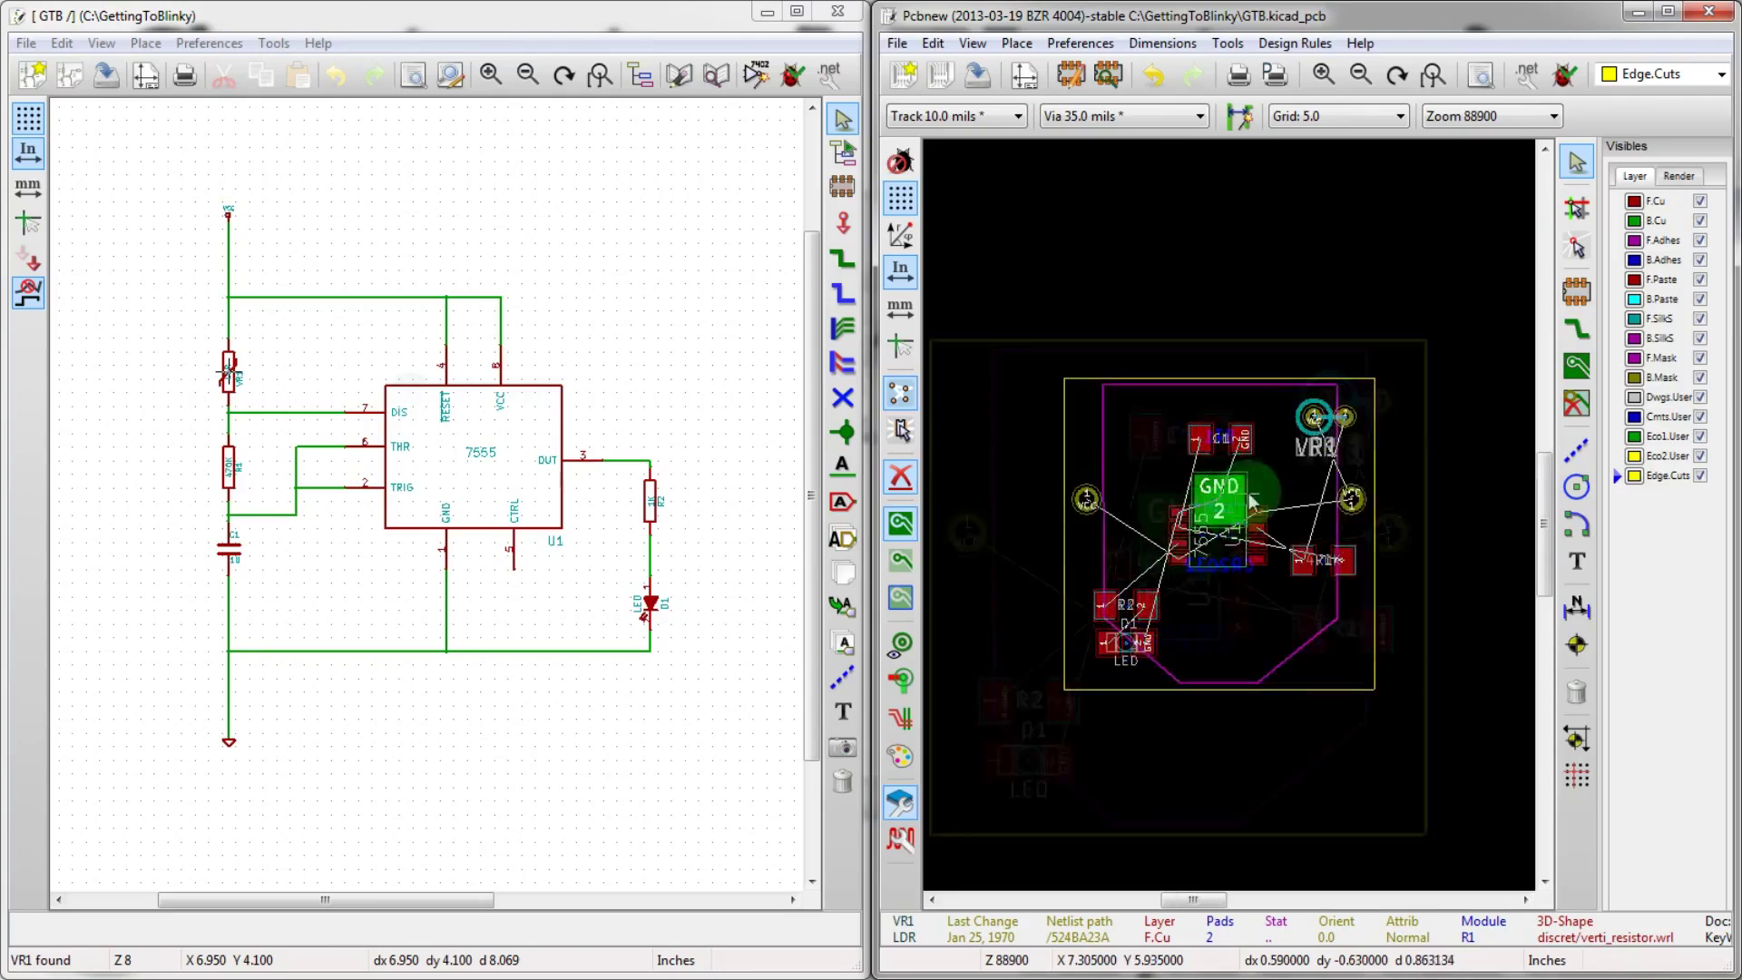
scroll(1234, 518, "up", 2)
scroll(1289, 456, "down", 1)
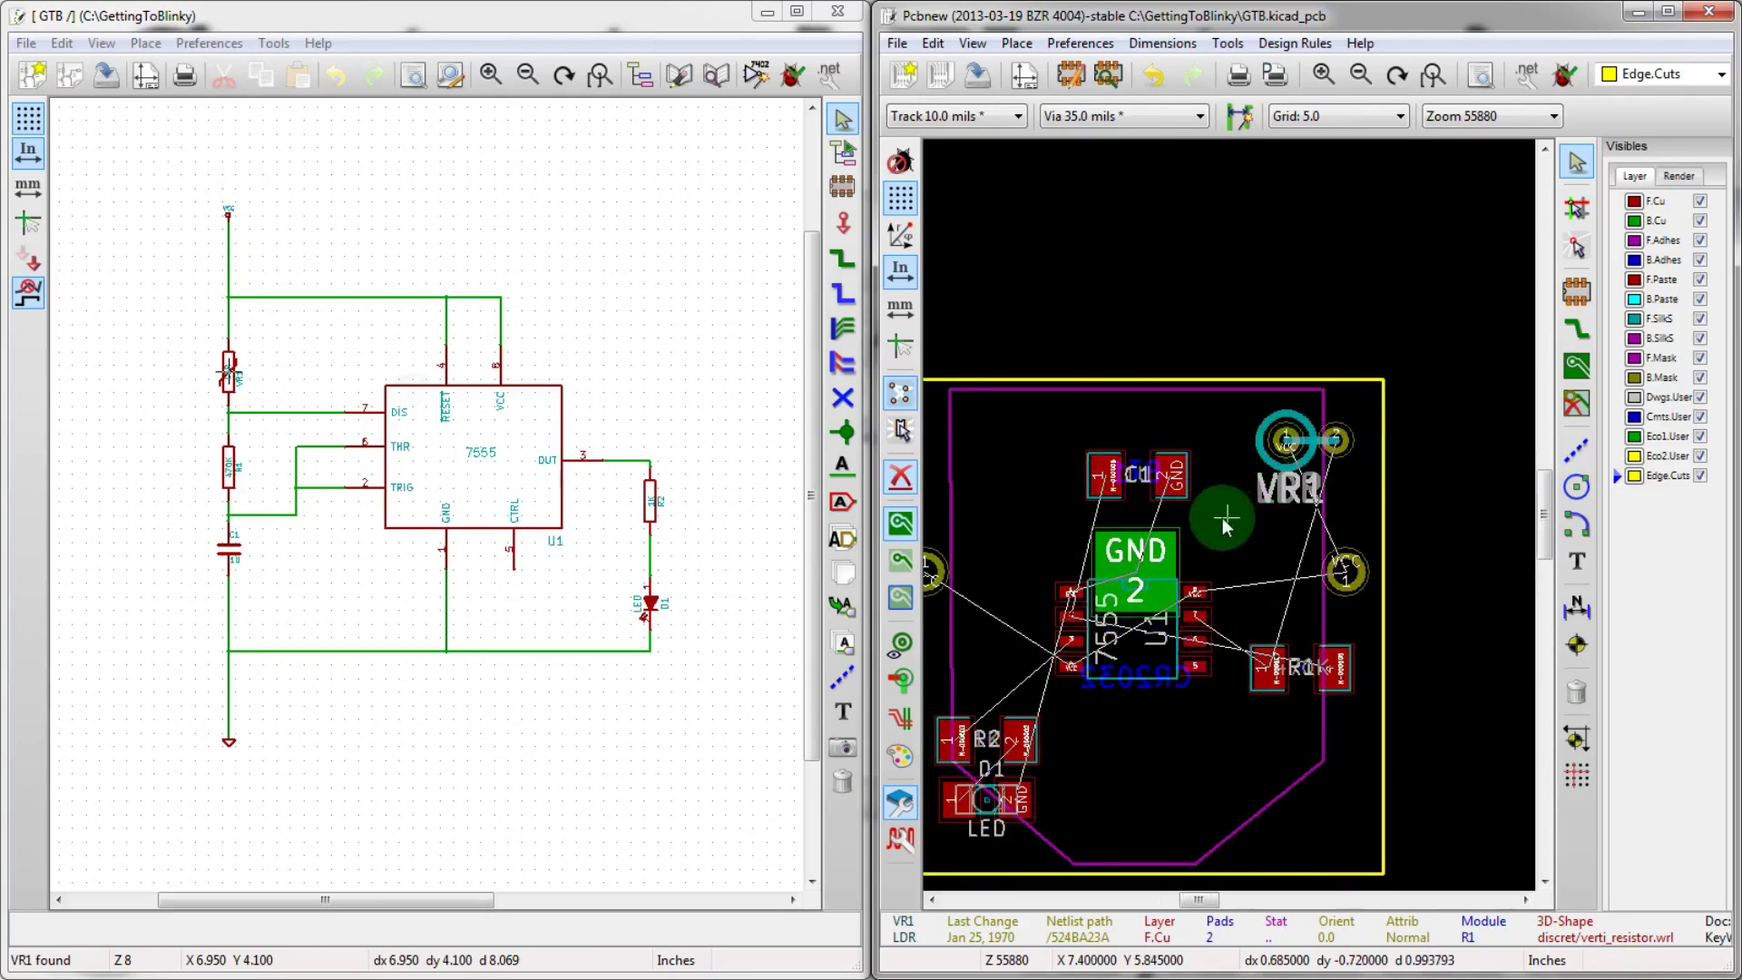
scroll(1232, 524, "up", 1)
scroll(1264, 693, "up", 1)
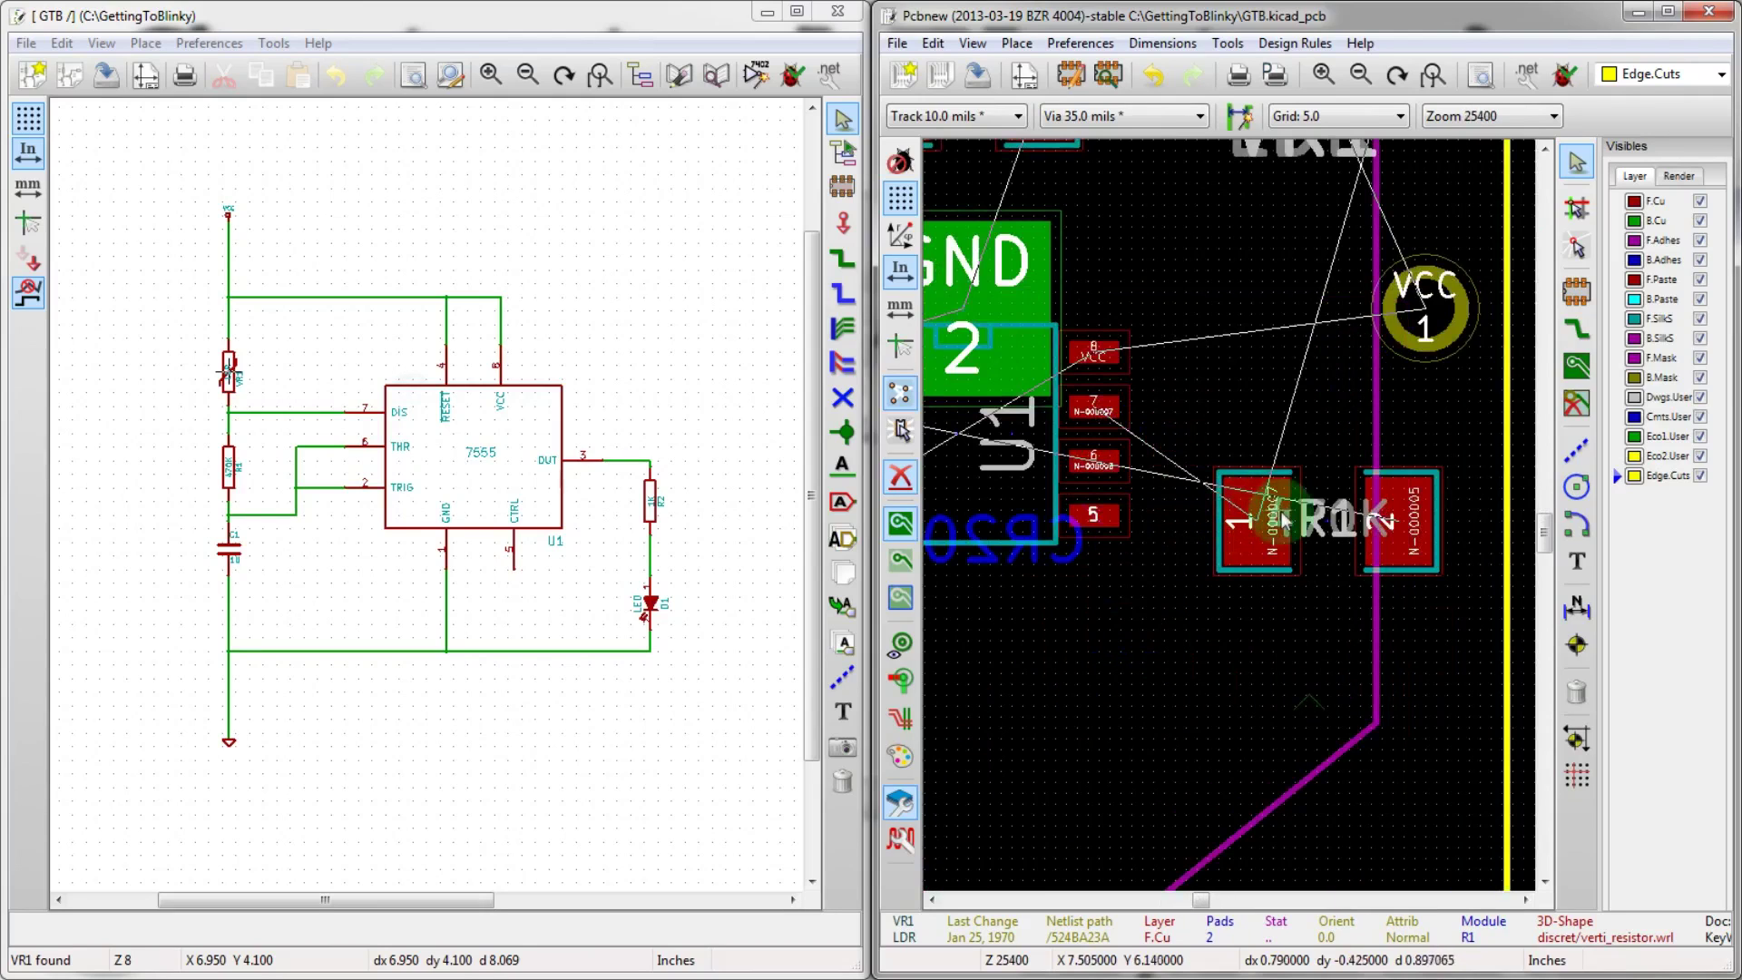
key("m")
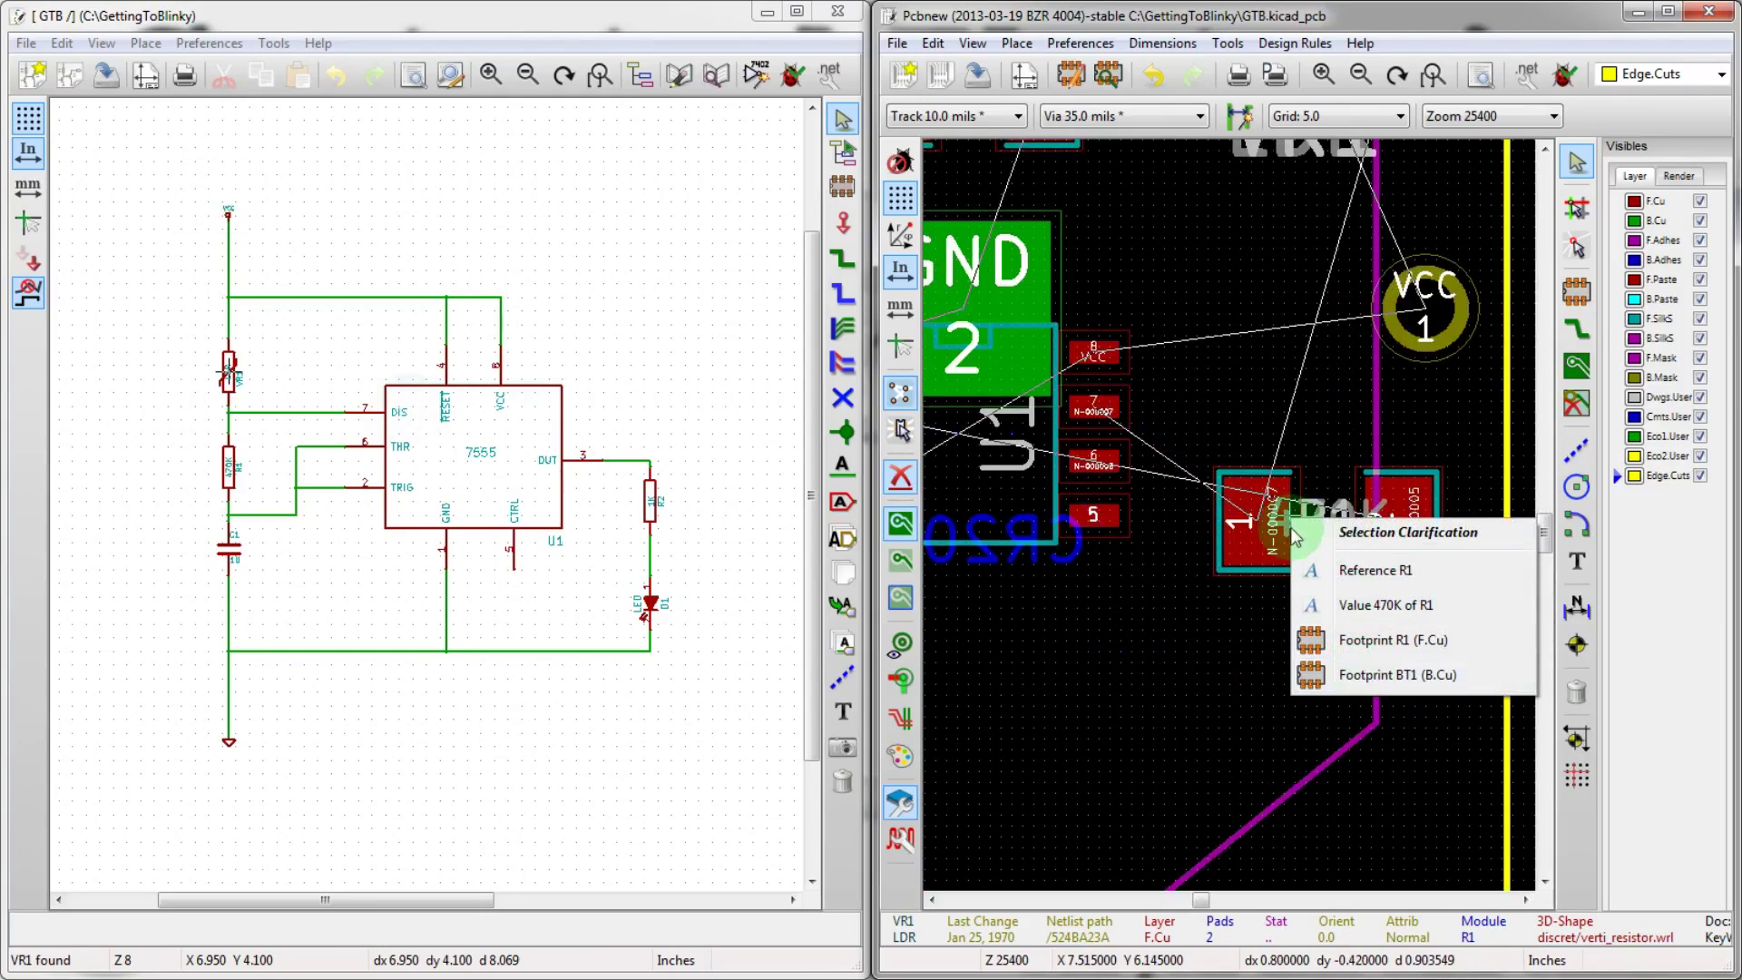
left_click(1375, 650)
left_click(1322, 542)
key("r")
key("r")
key("r")
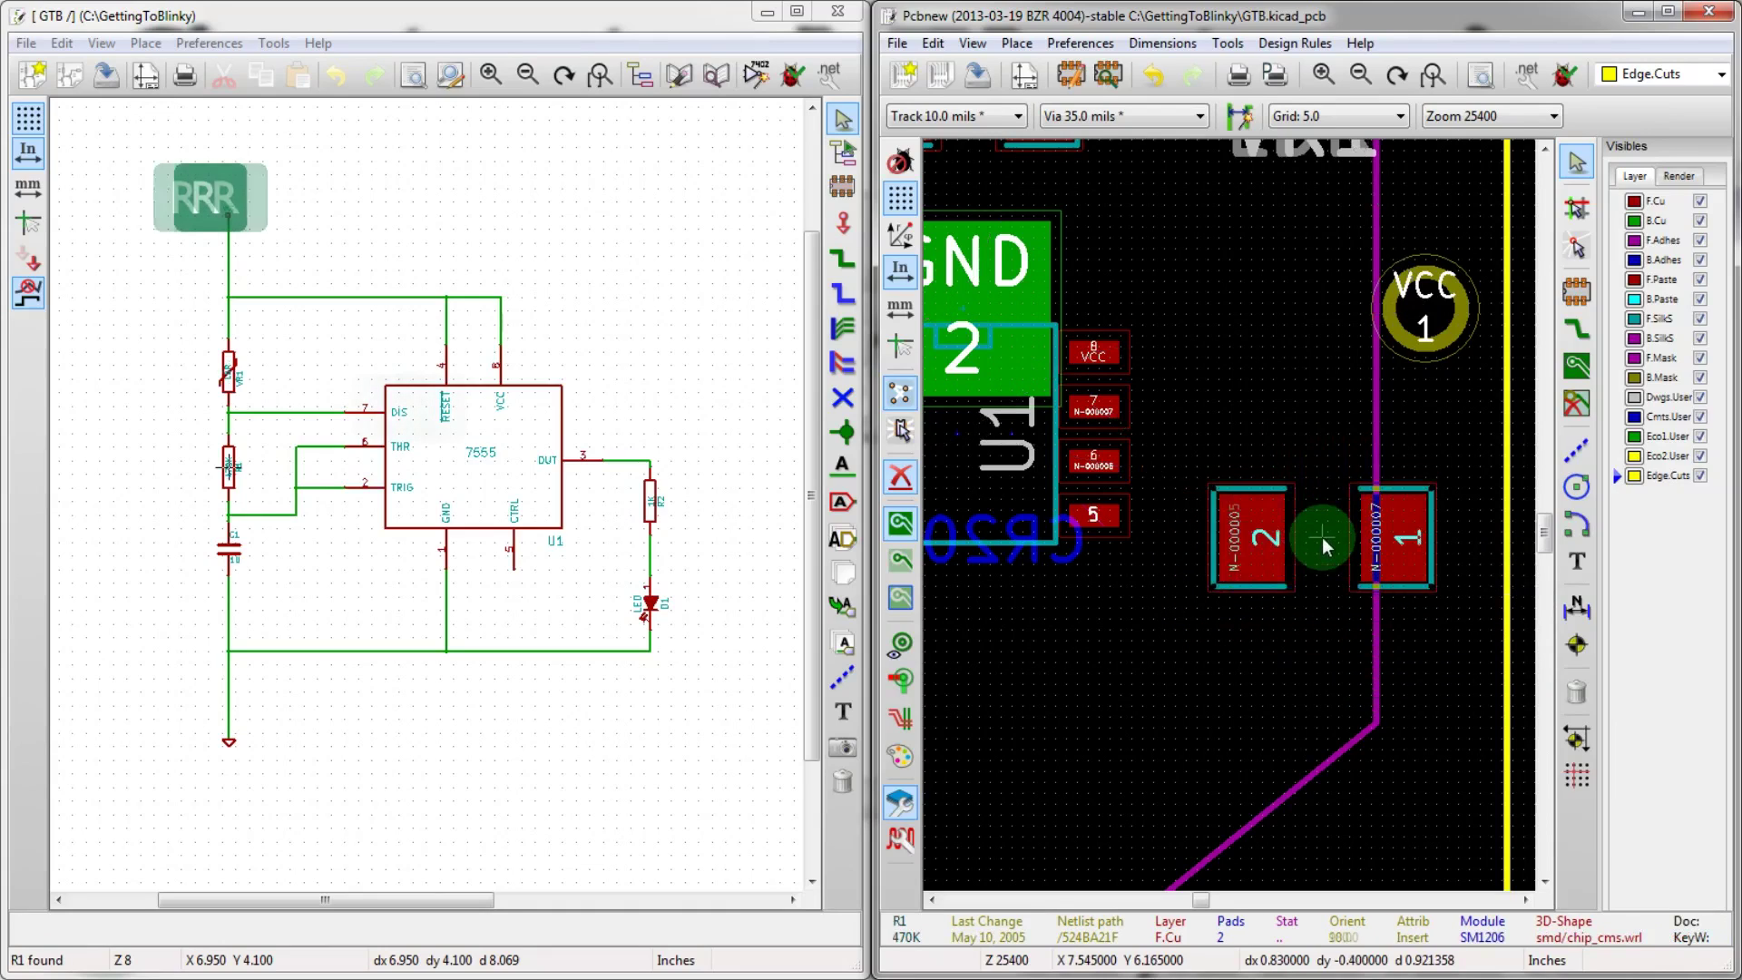
left_click(1322, 543)
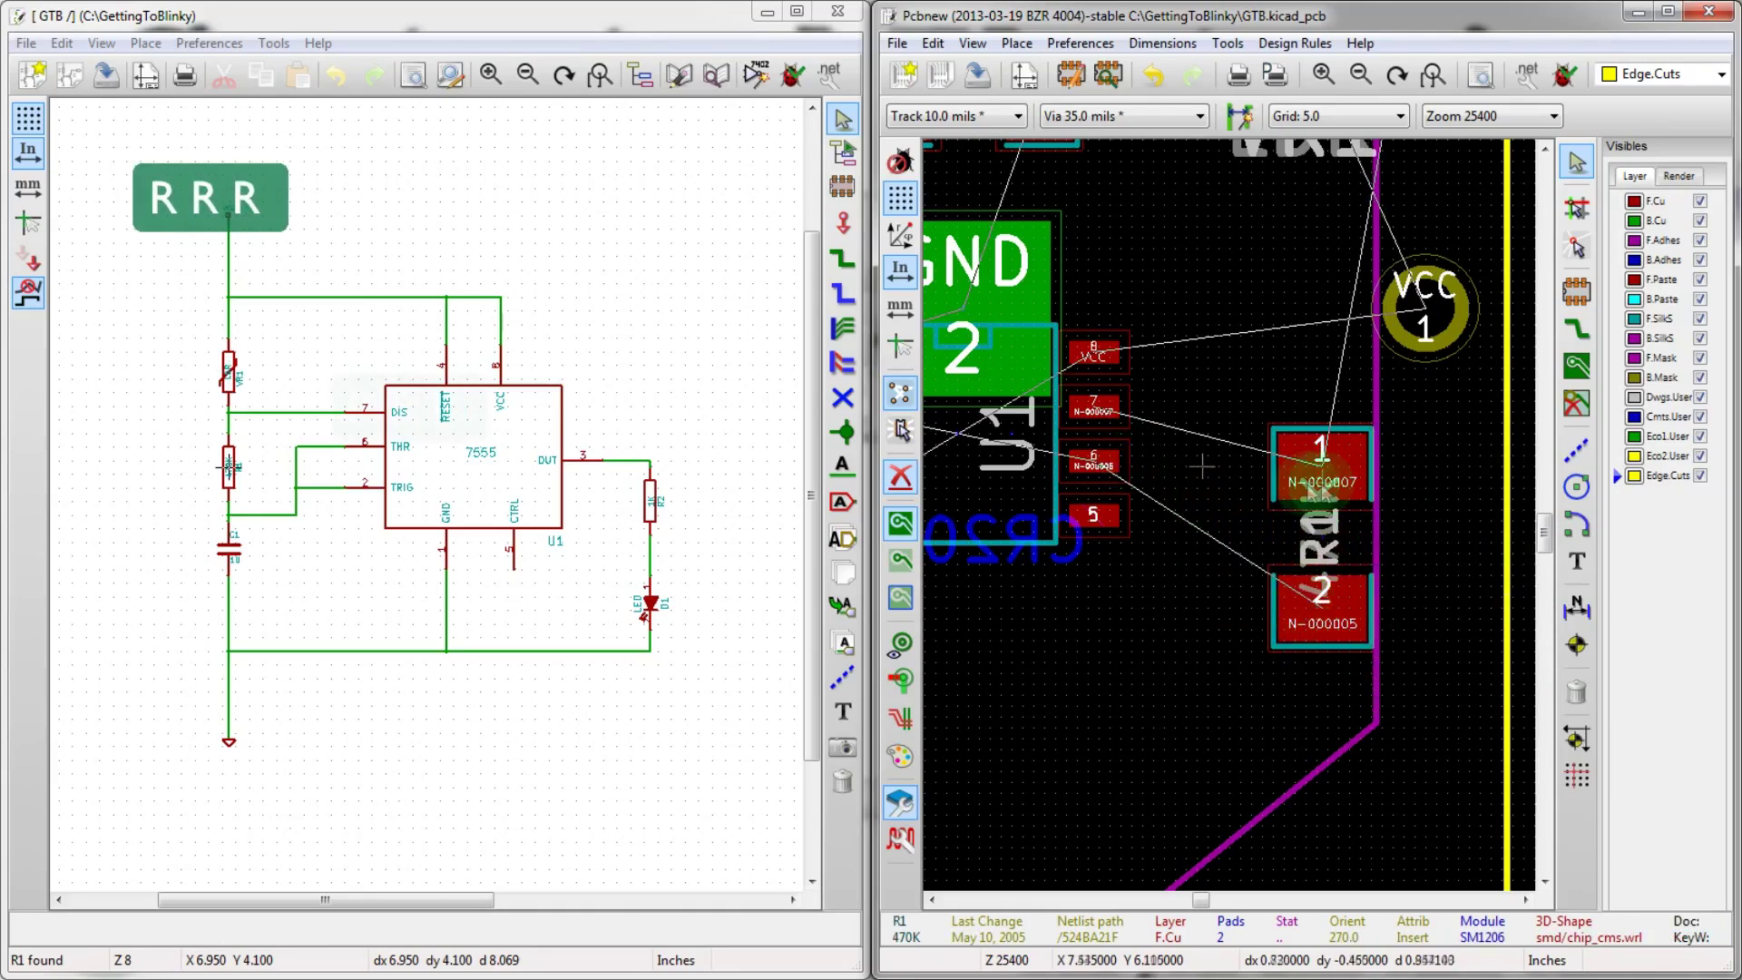
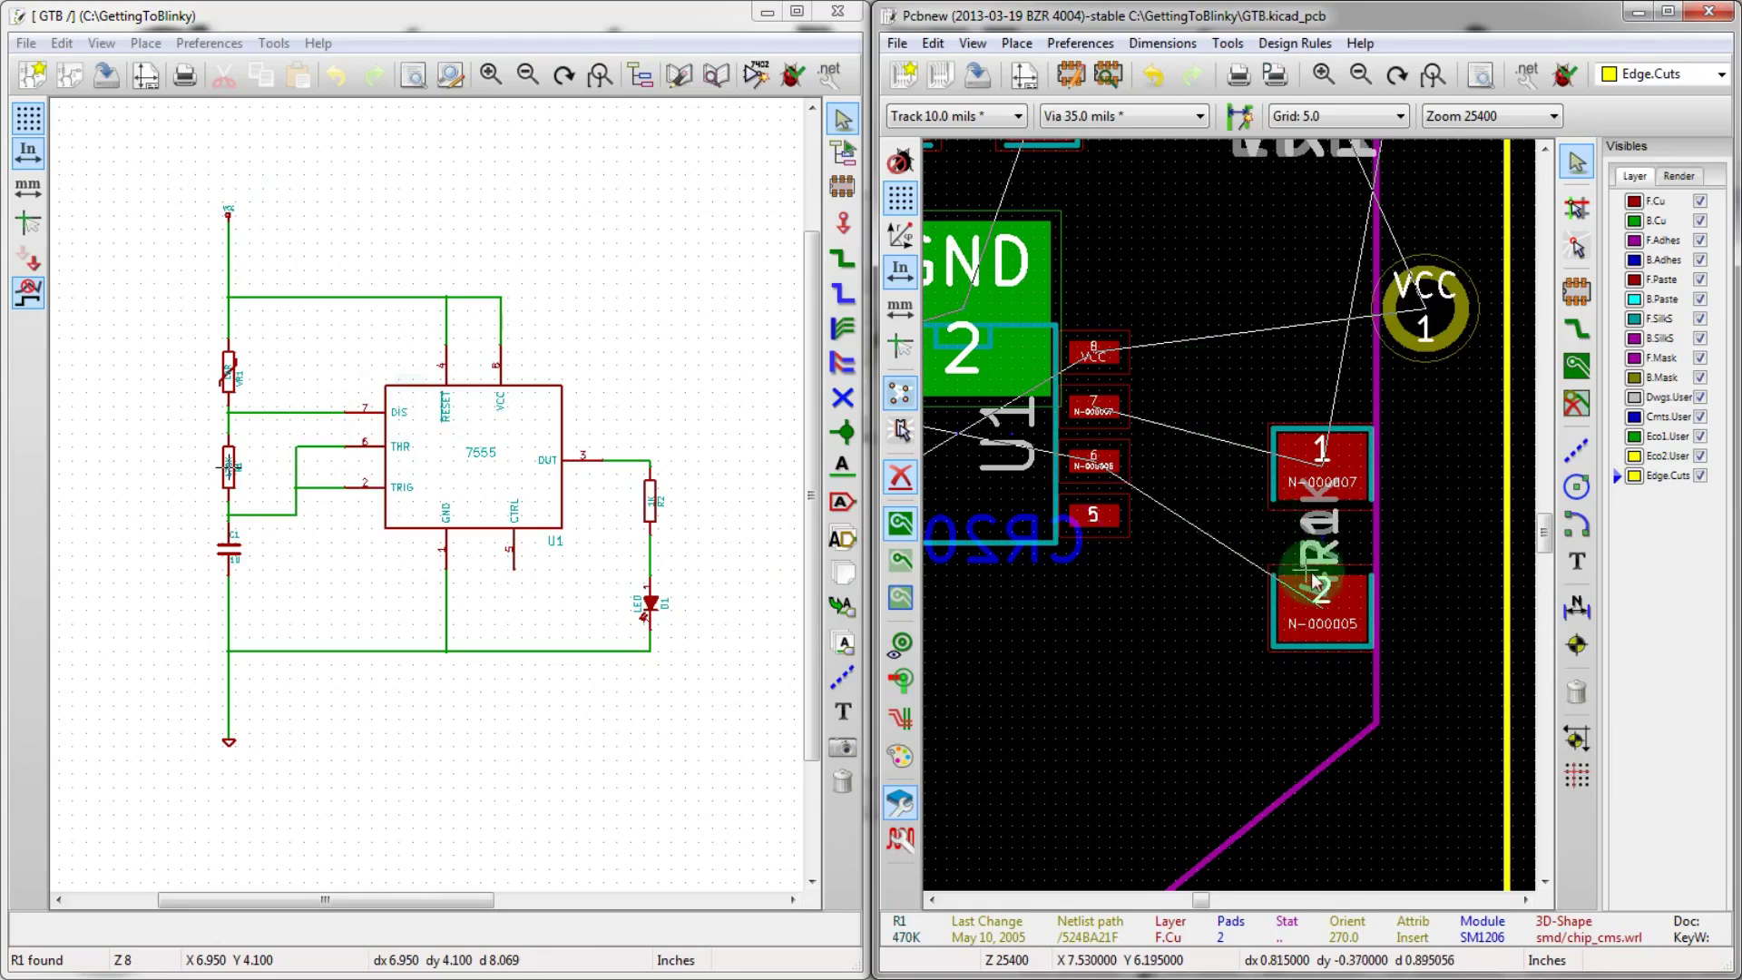
- Move resistor R1's footprint up between BT1's GND pad and the right-hand VCC pad, at about X 7.460, Y 5.900 in
key("m")
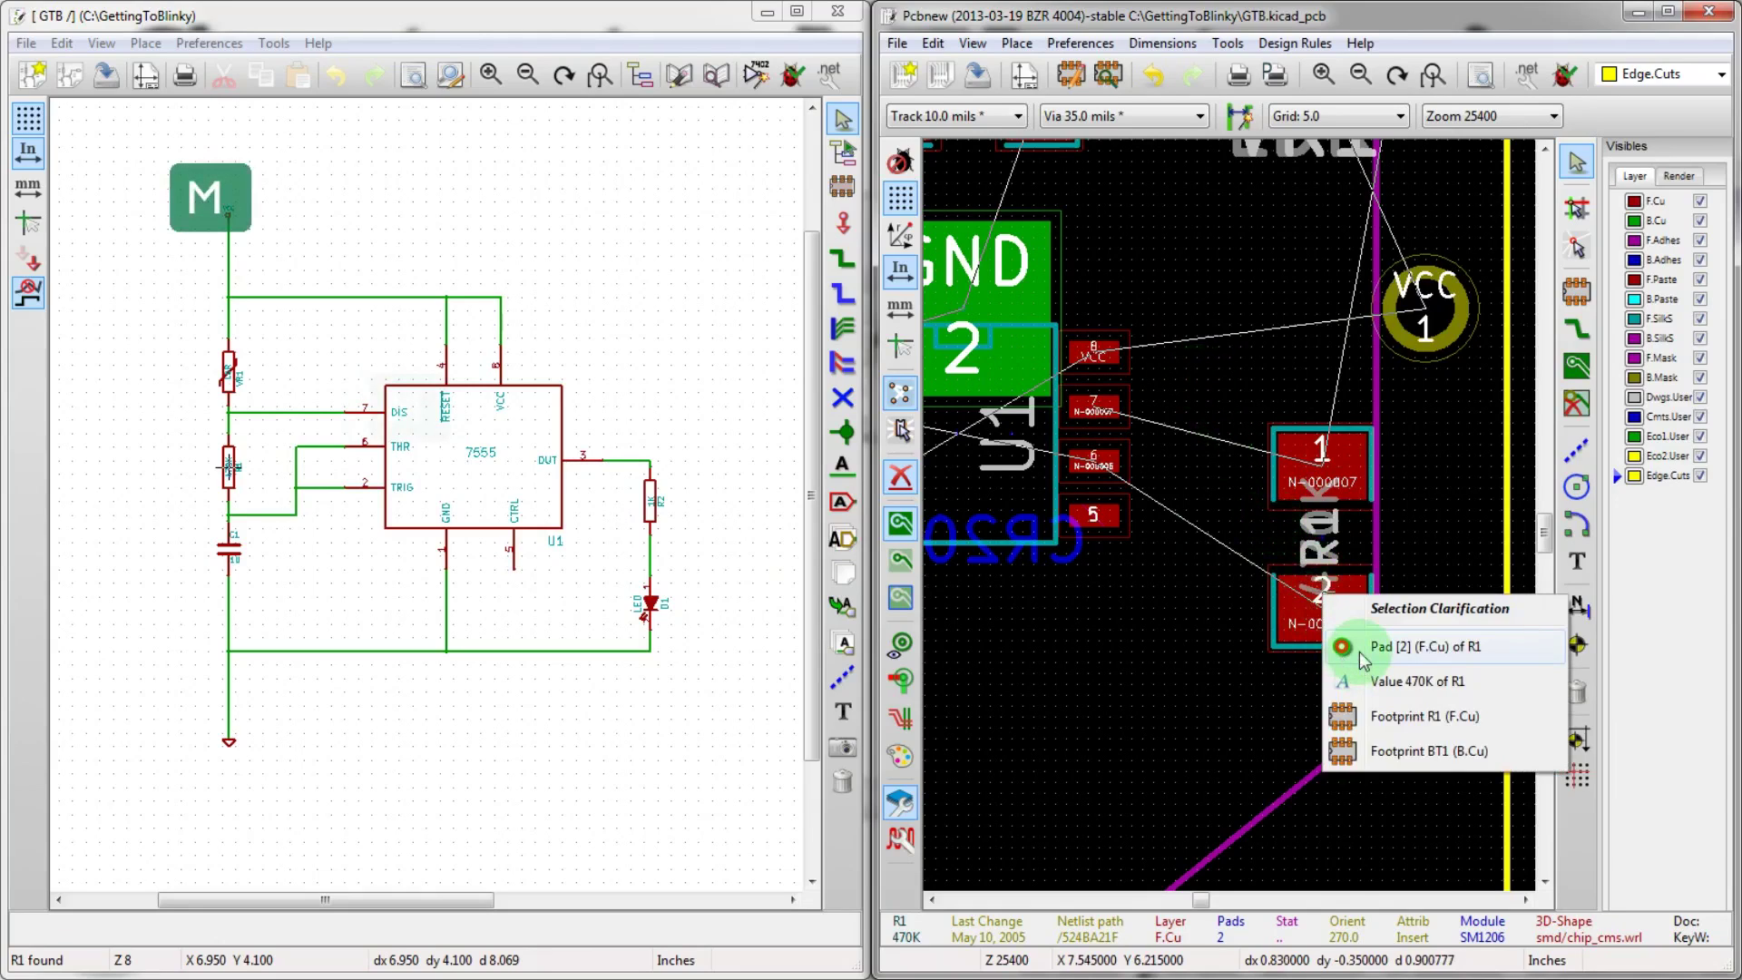
left_click(1383, 717)
scroll(1240, 467, "down", 1)
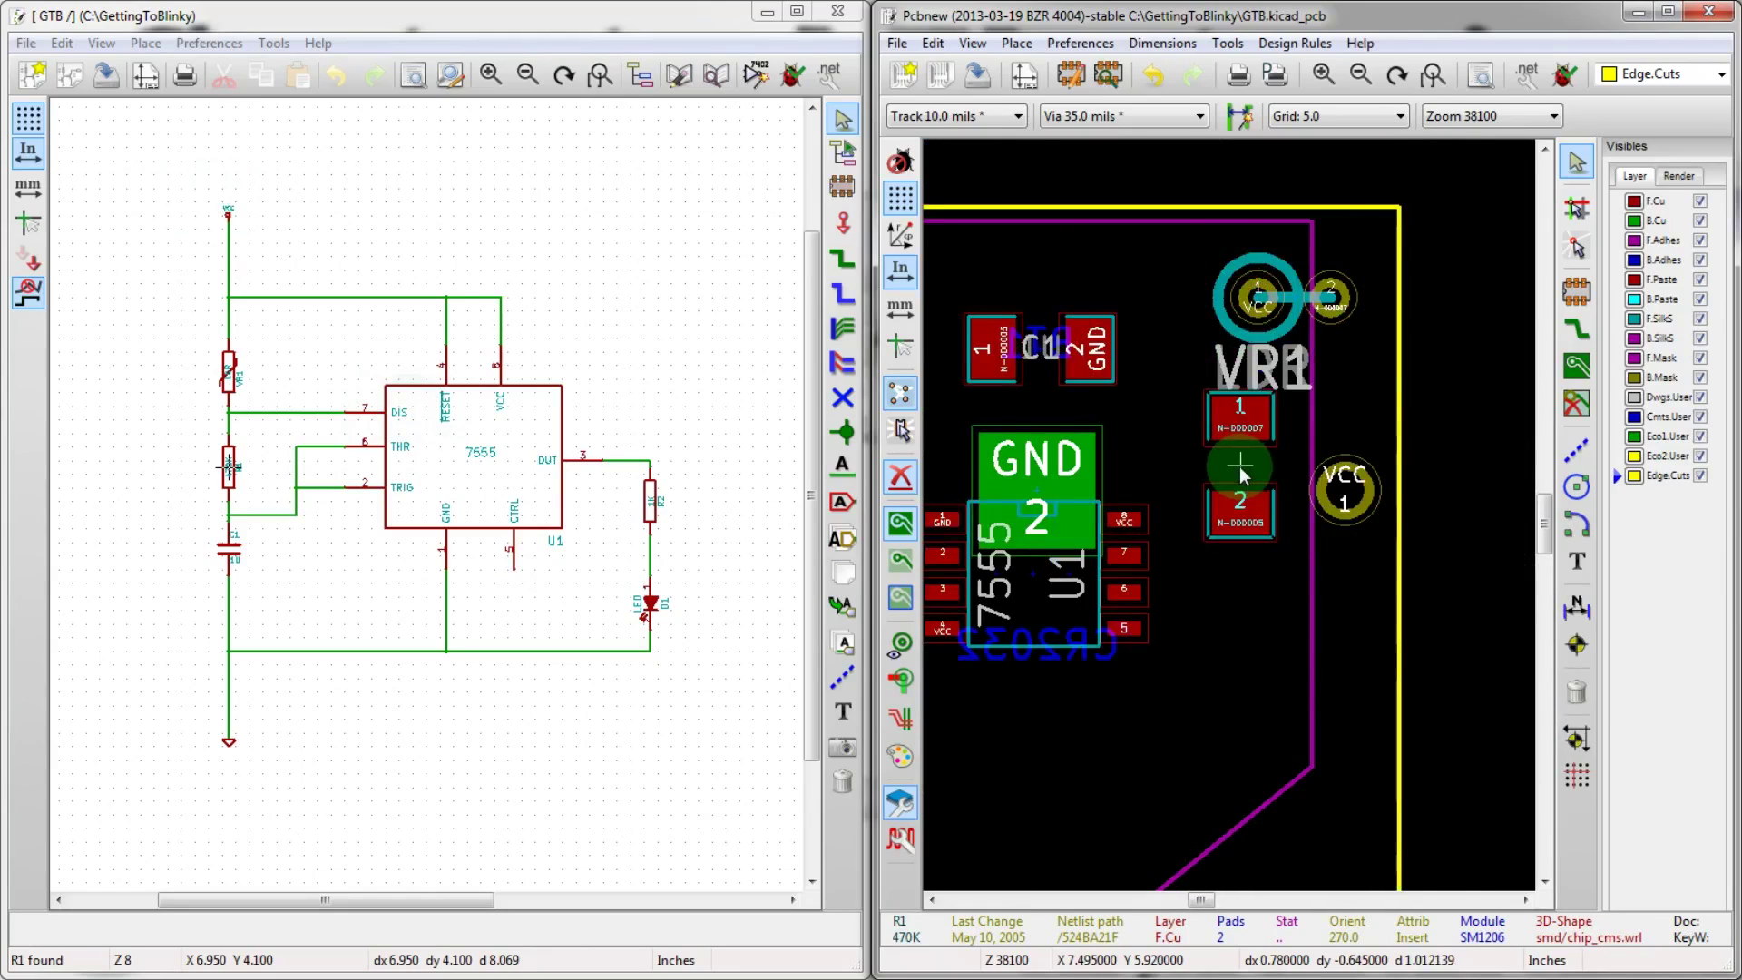
left_click(1213, 443)
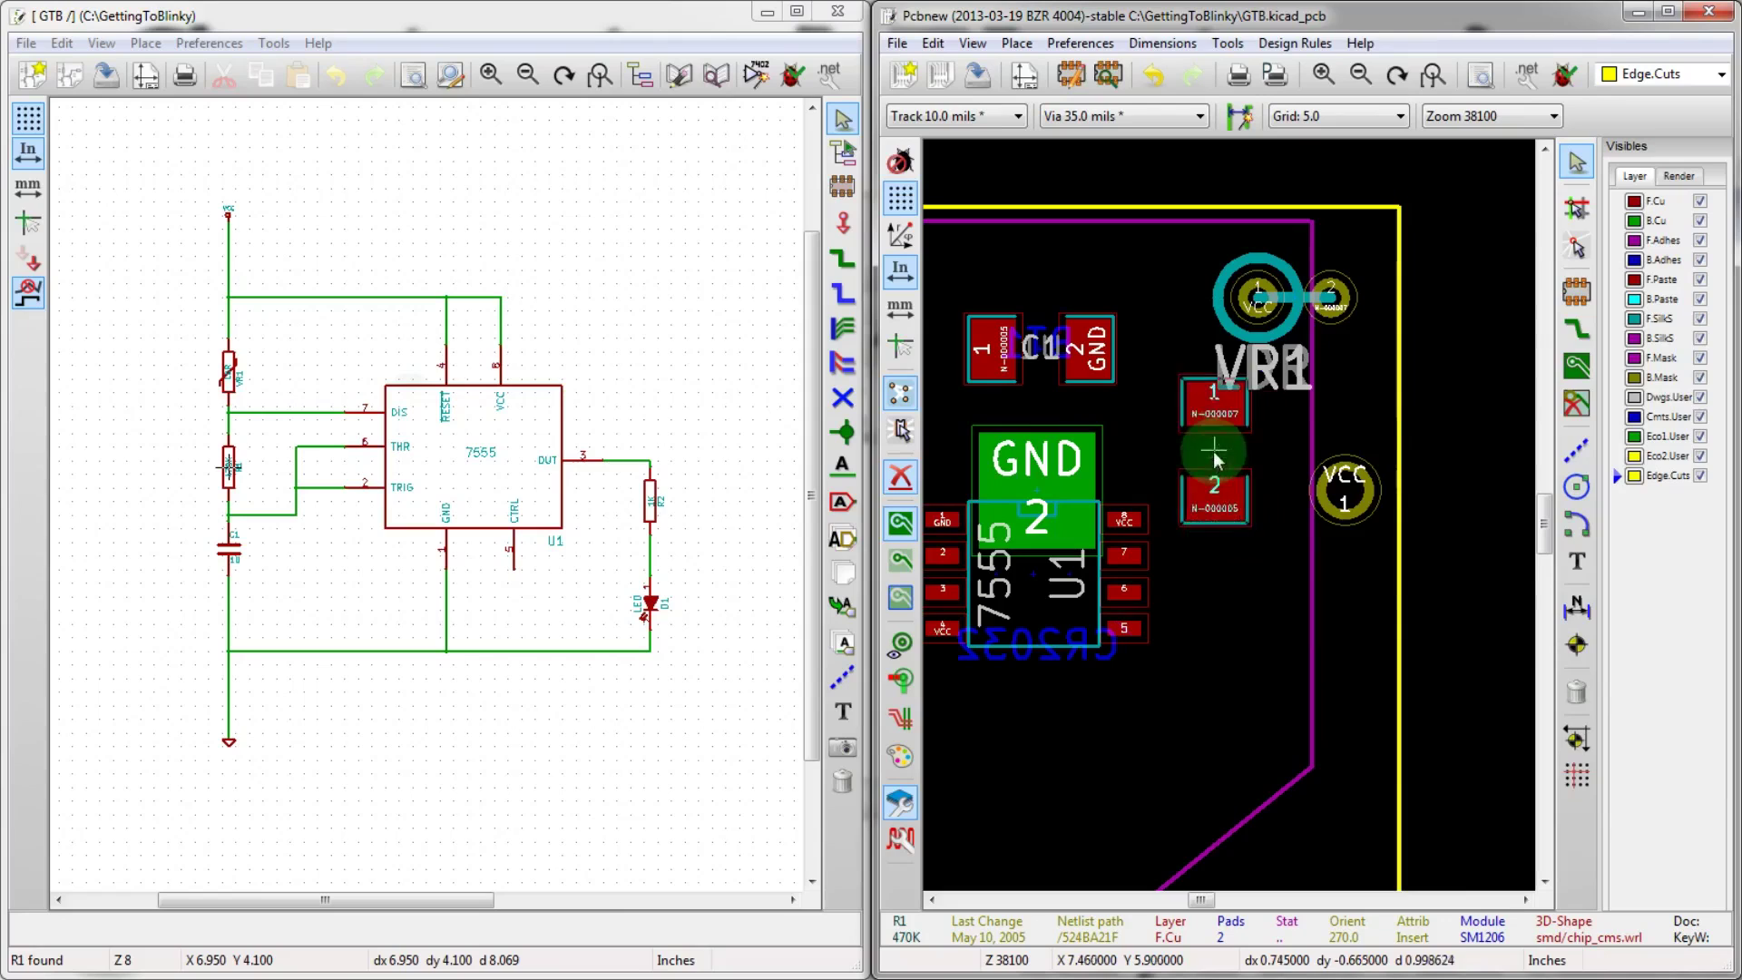
- Examine U1's unrouted connections on the board, cross-probing U1 and BT1 between the schematic and the layout to compare the pins
scroll(1067, 529, "up", 1)
scroll(1231, 524, "down", 2)
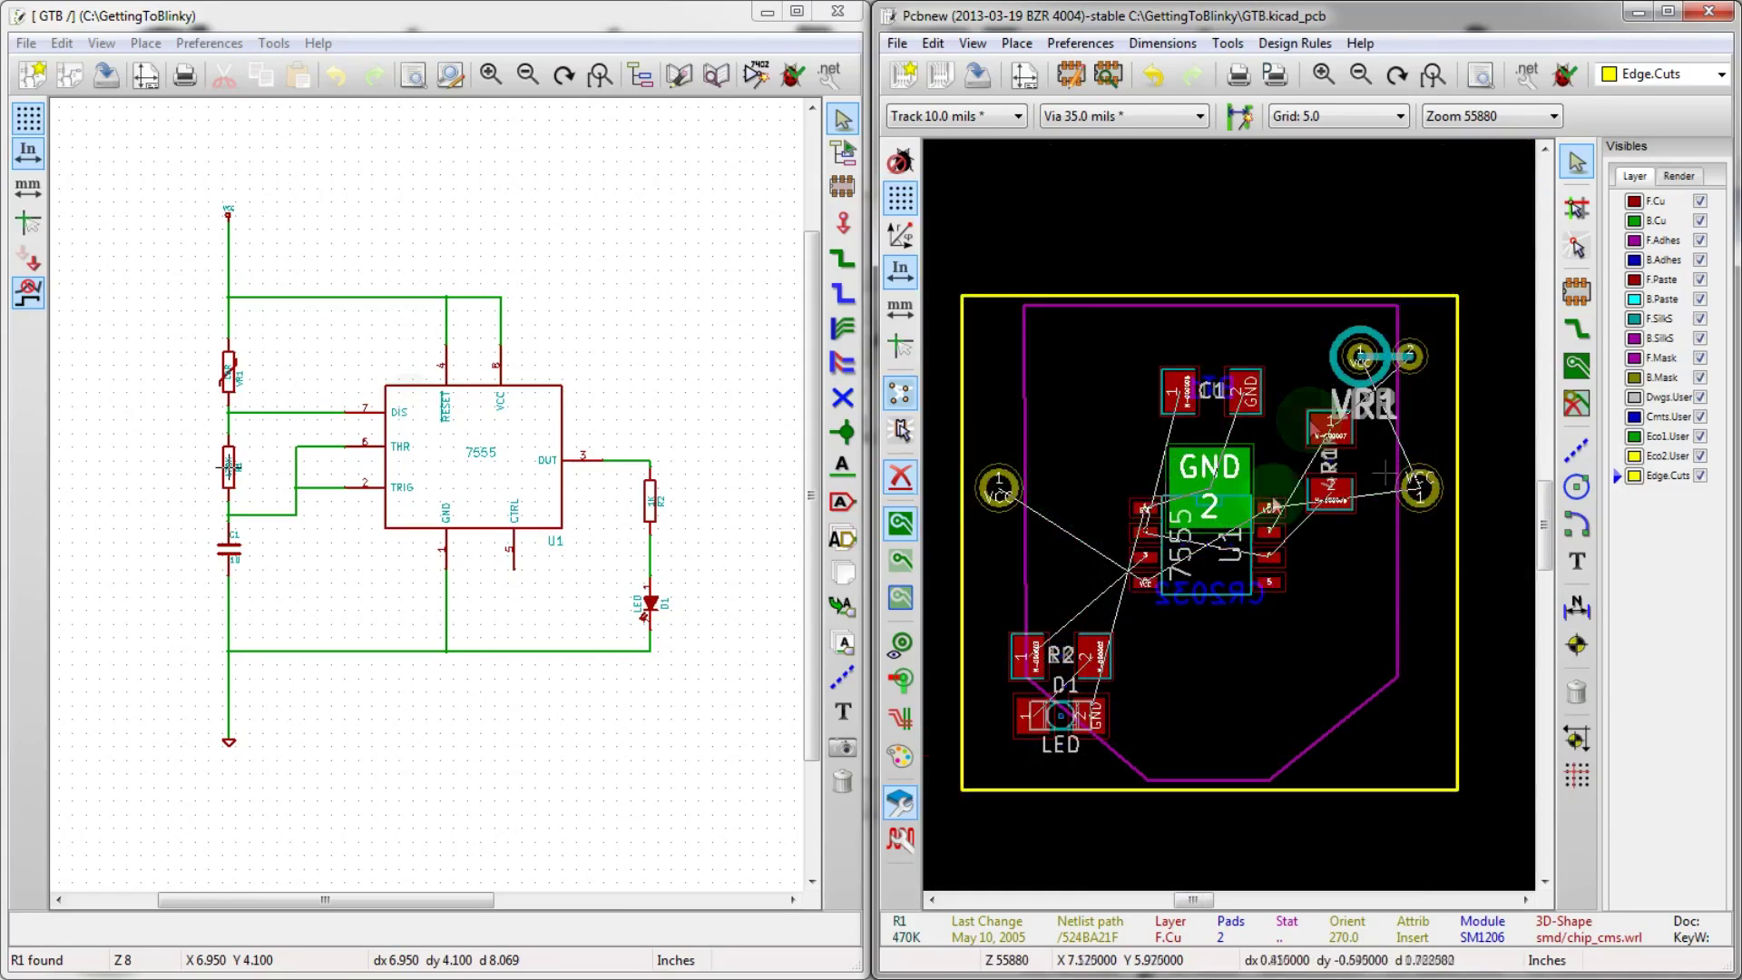
scroll(1107, 510, "up", 1)
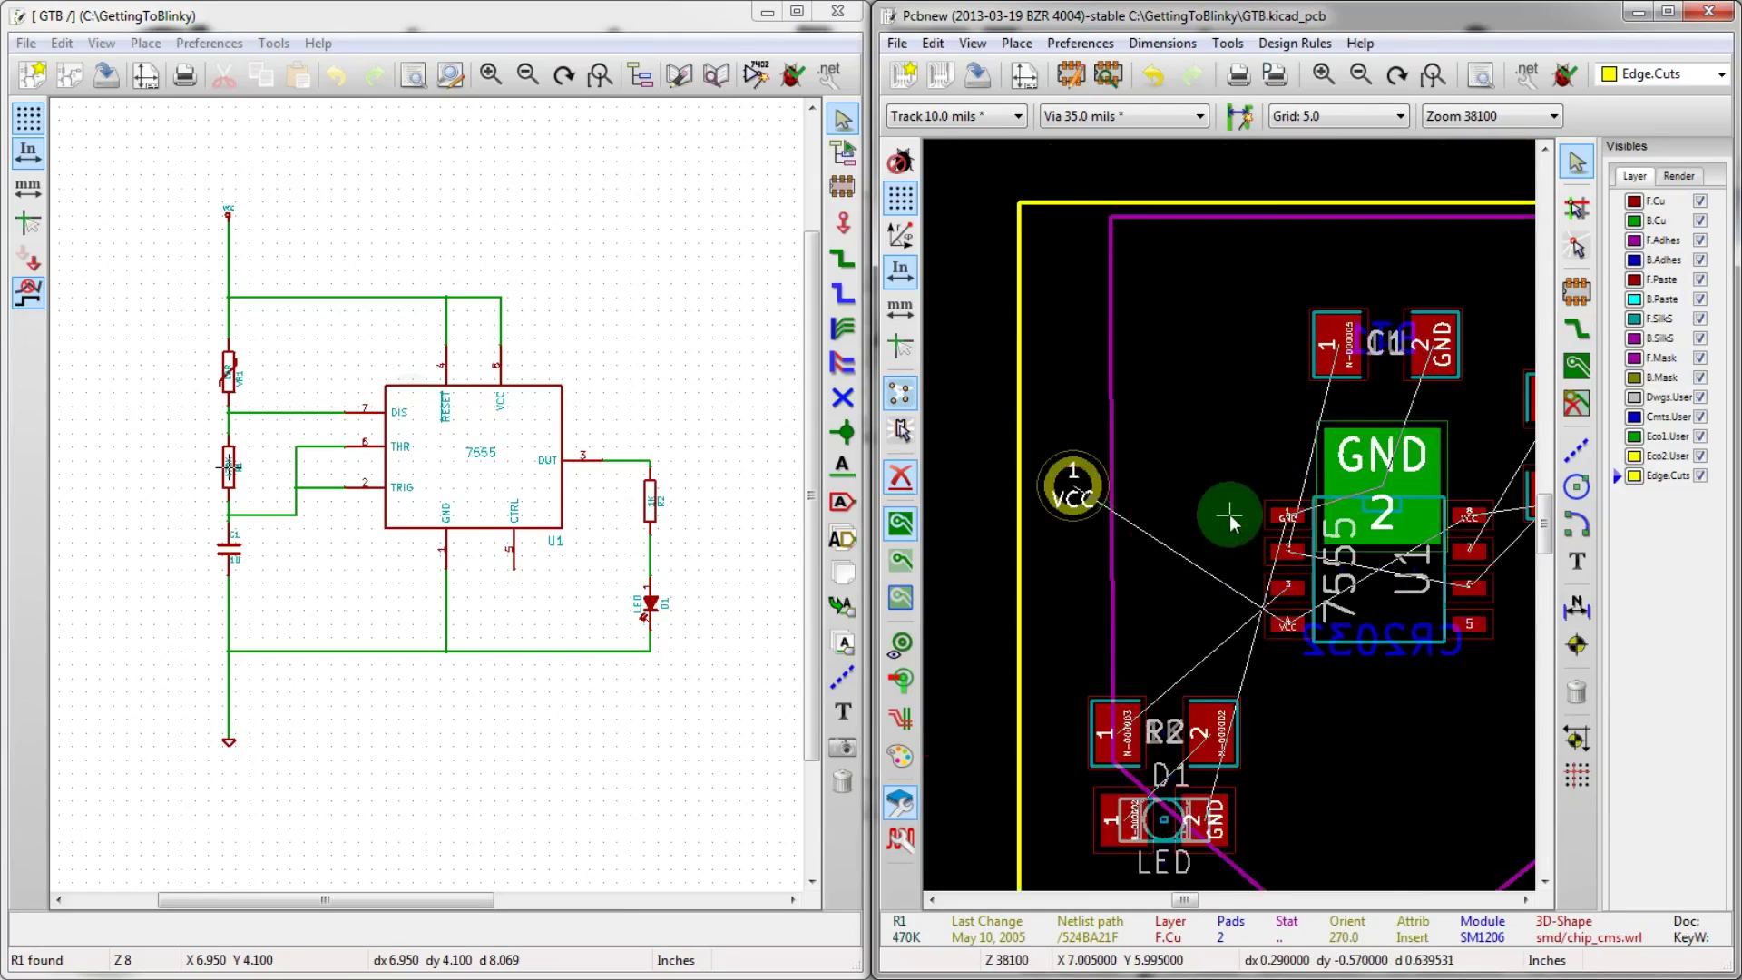
scroll(1234, 518, "down", 2)
scroll(1272, 505, "up", 1)
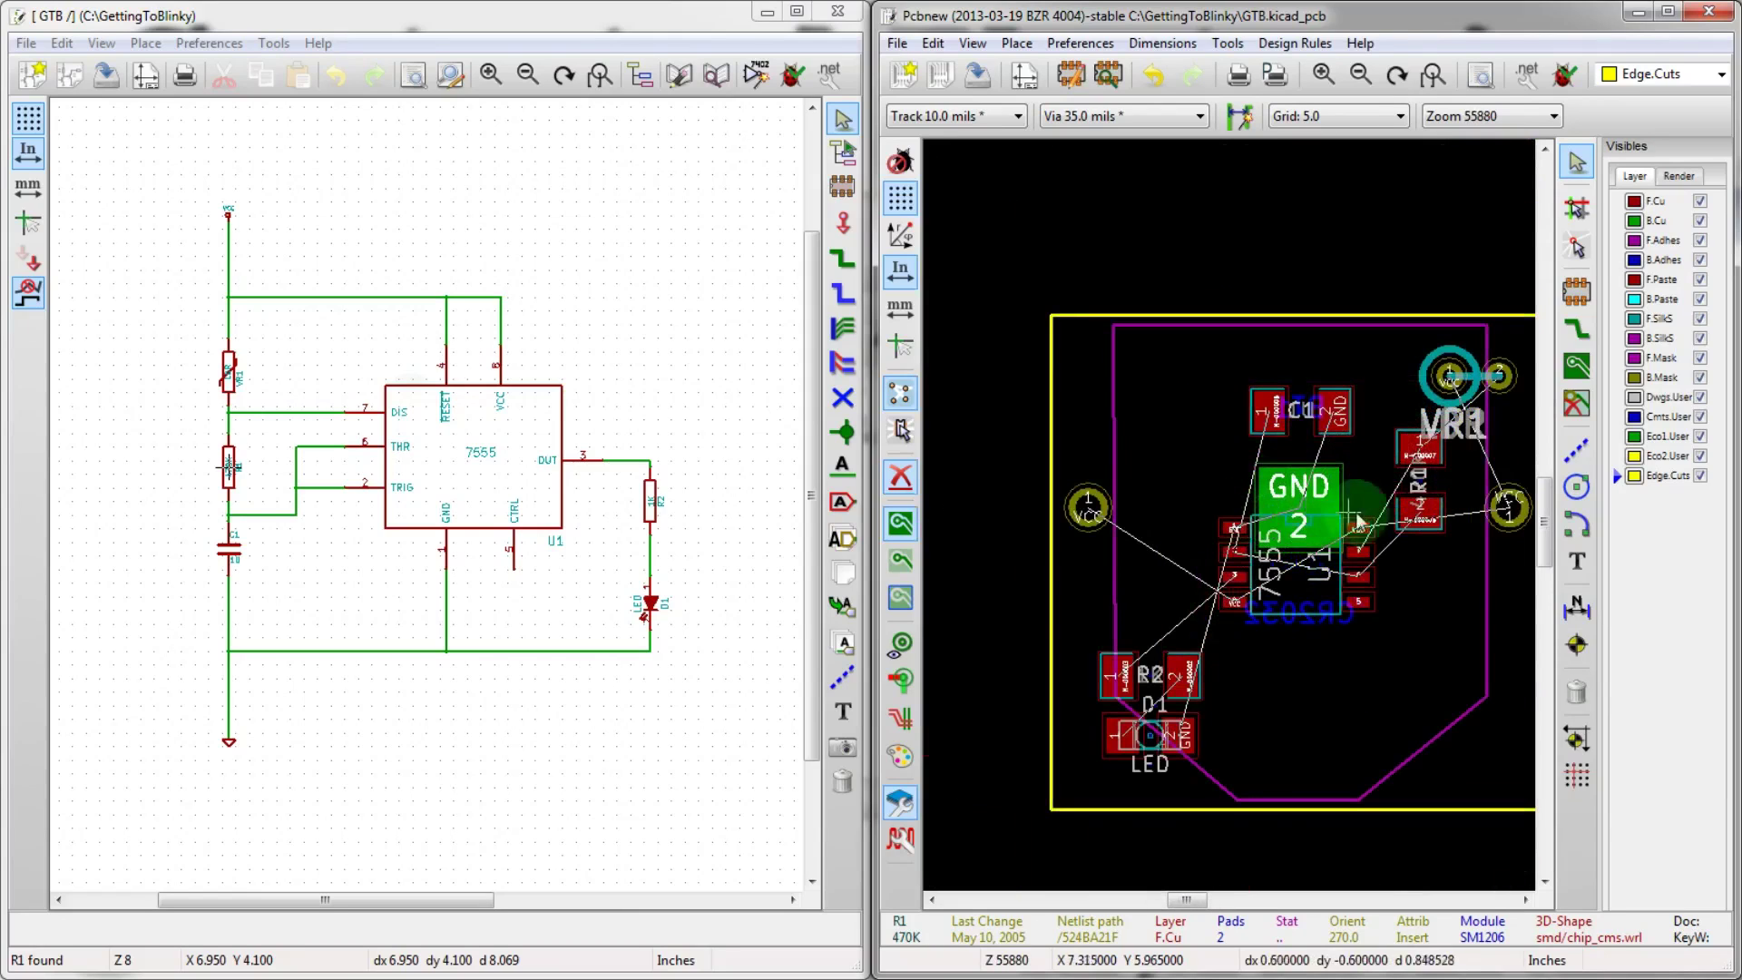
scroll(1354, 537, "up", 2)
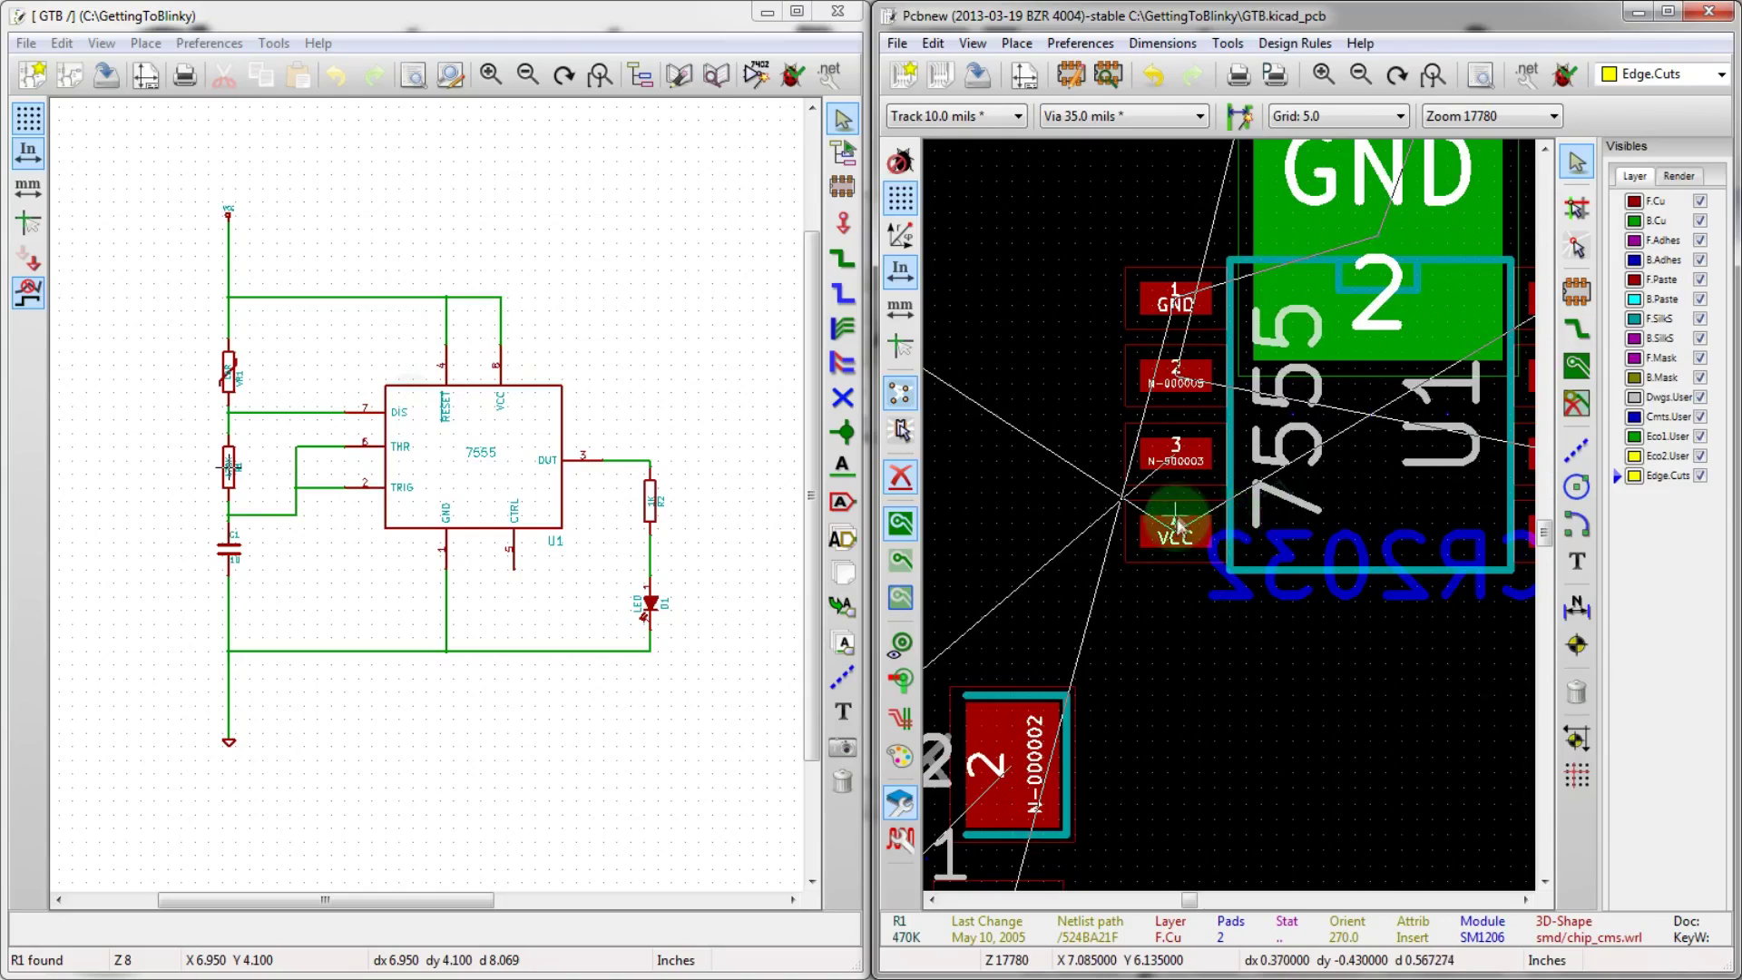
scroll(1231, 524, "down", 1)
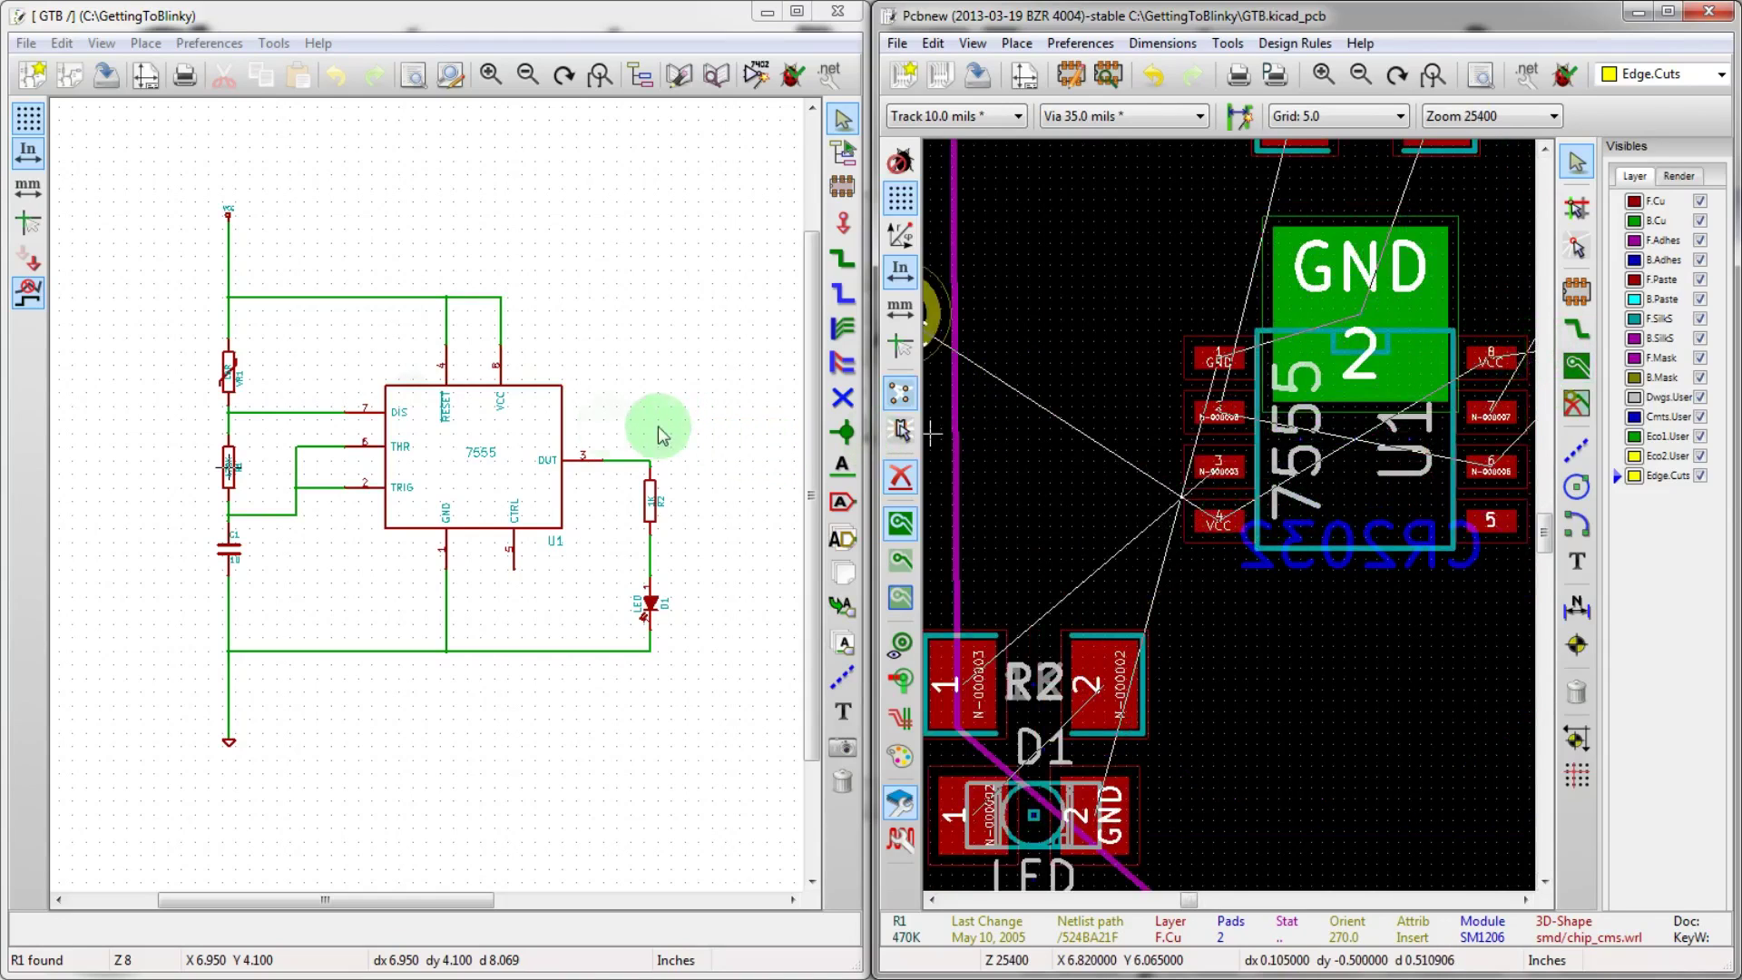
left_click(547, 425)
scroll(421, 368, "up", 1)
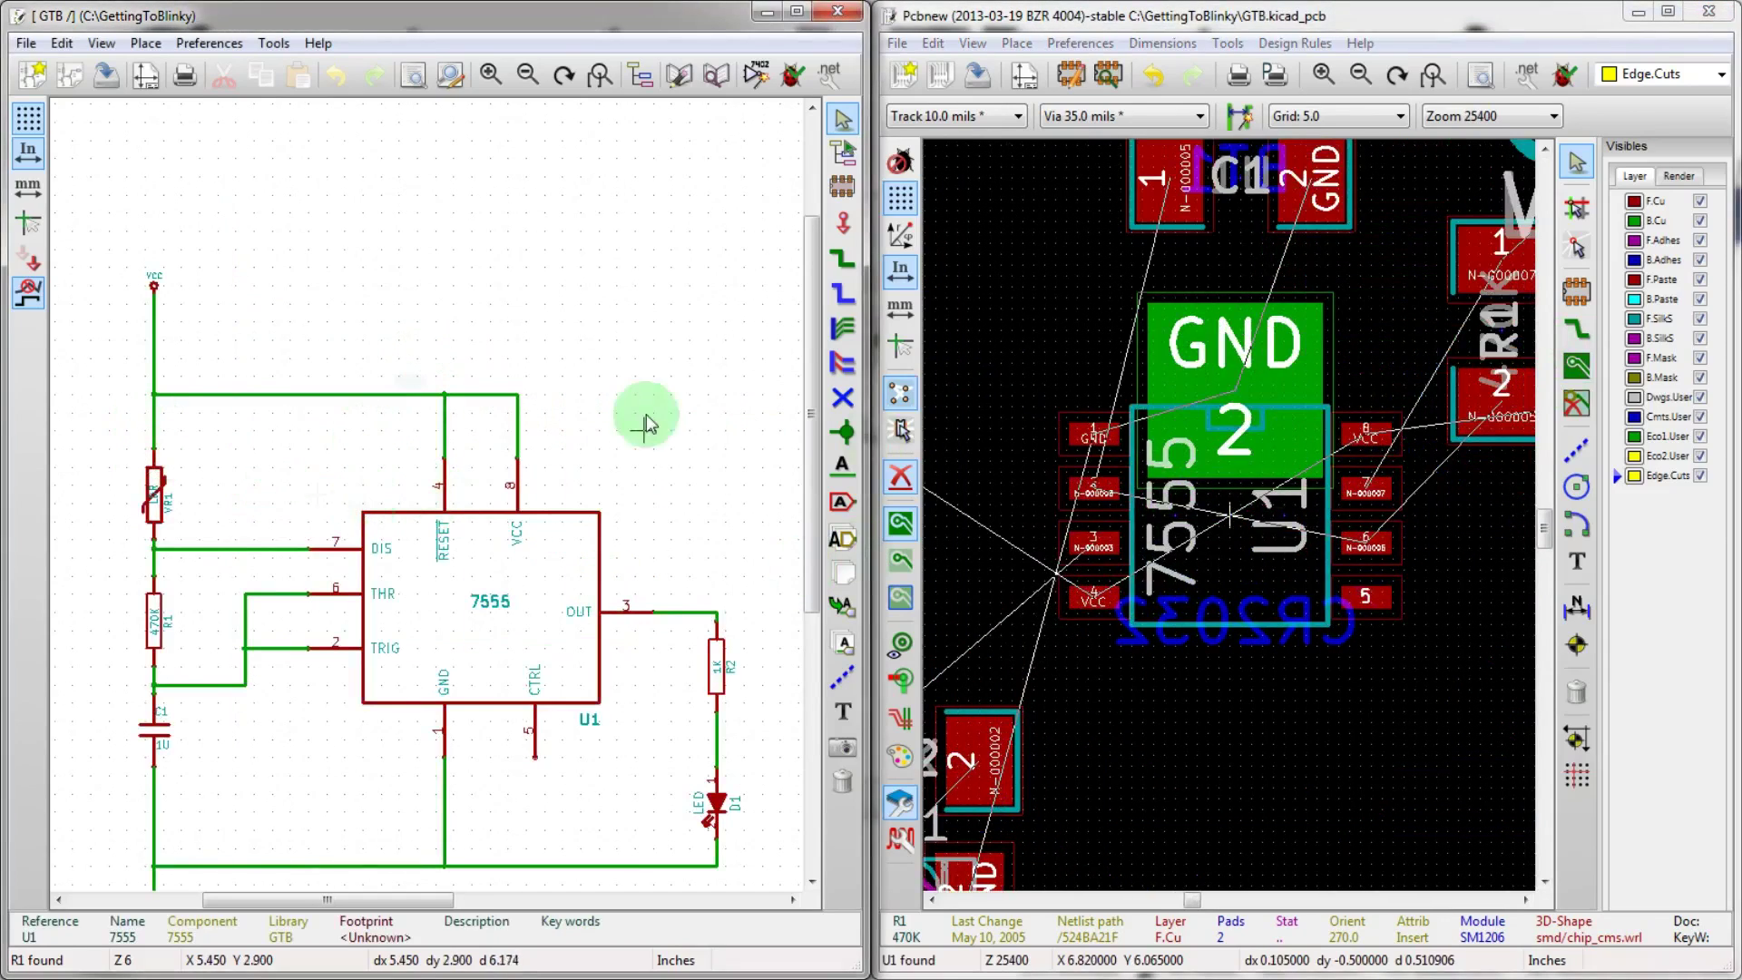
left_click(1241, 735)
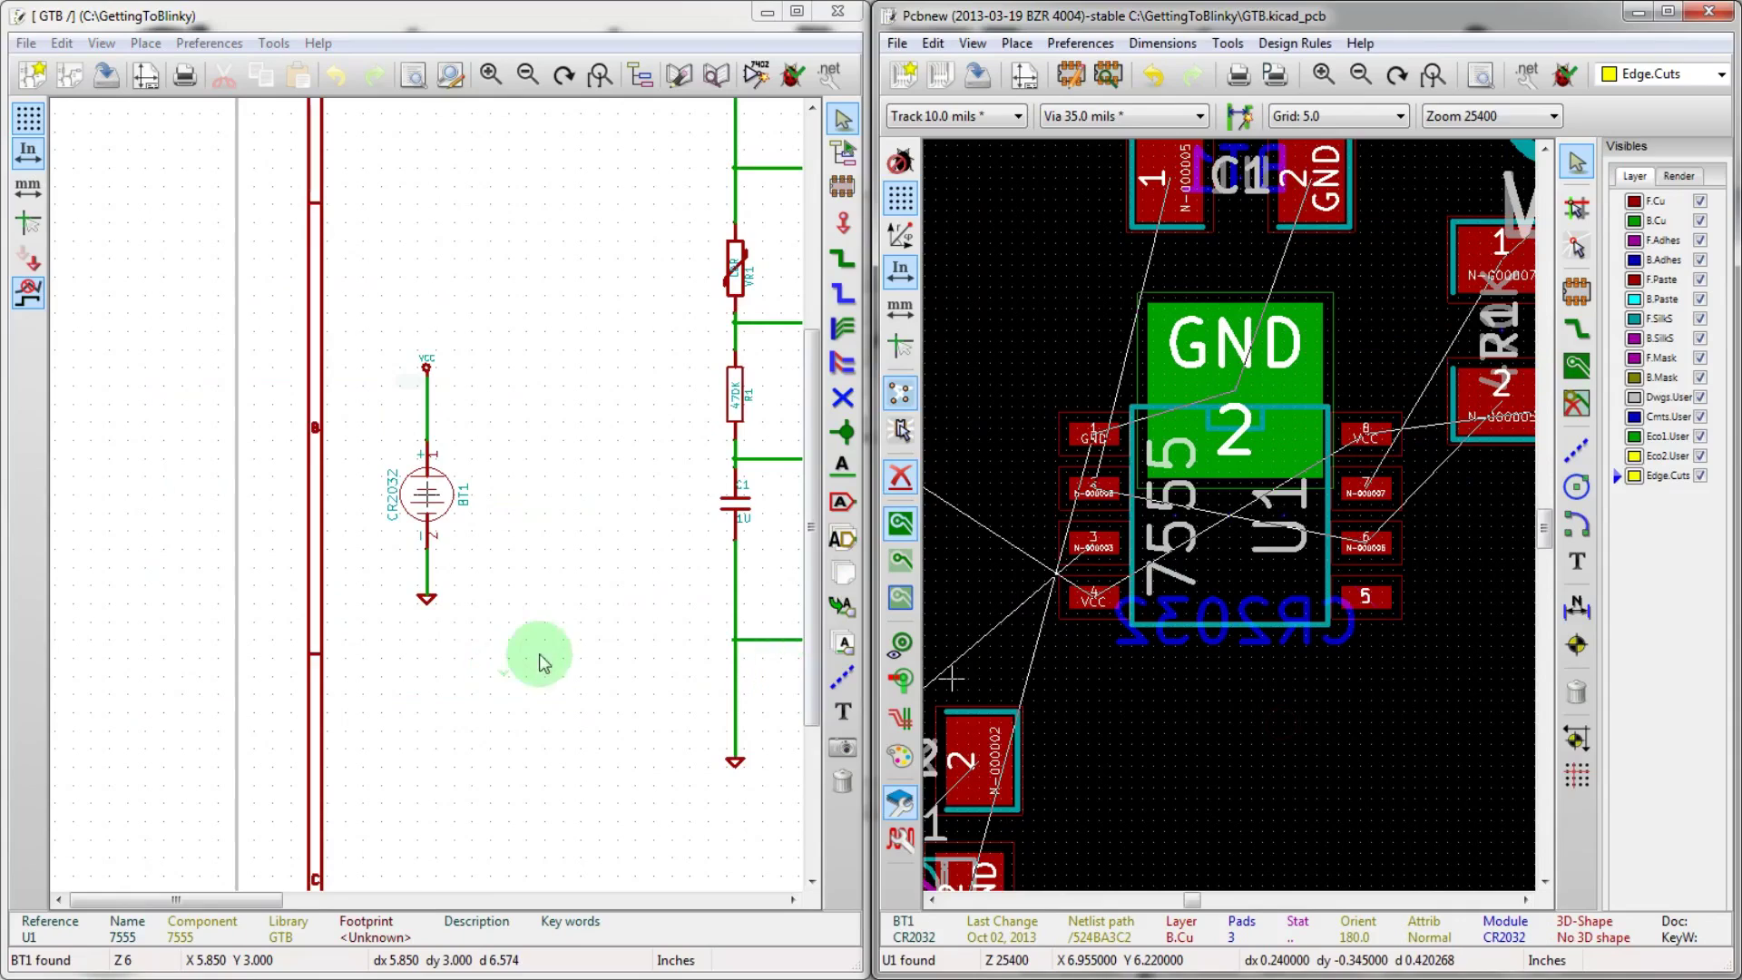
scroll(536, 653, "down", 2)
scroll(434, 495, "up", 2)
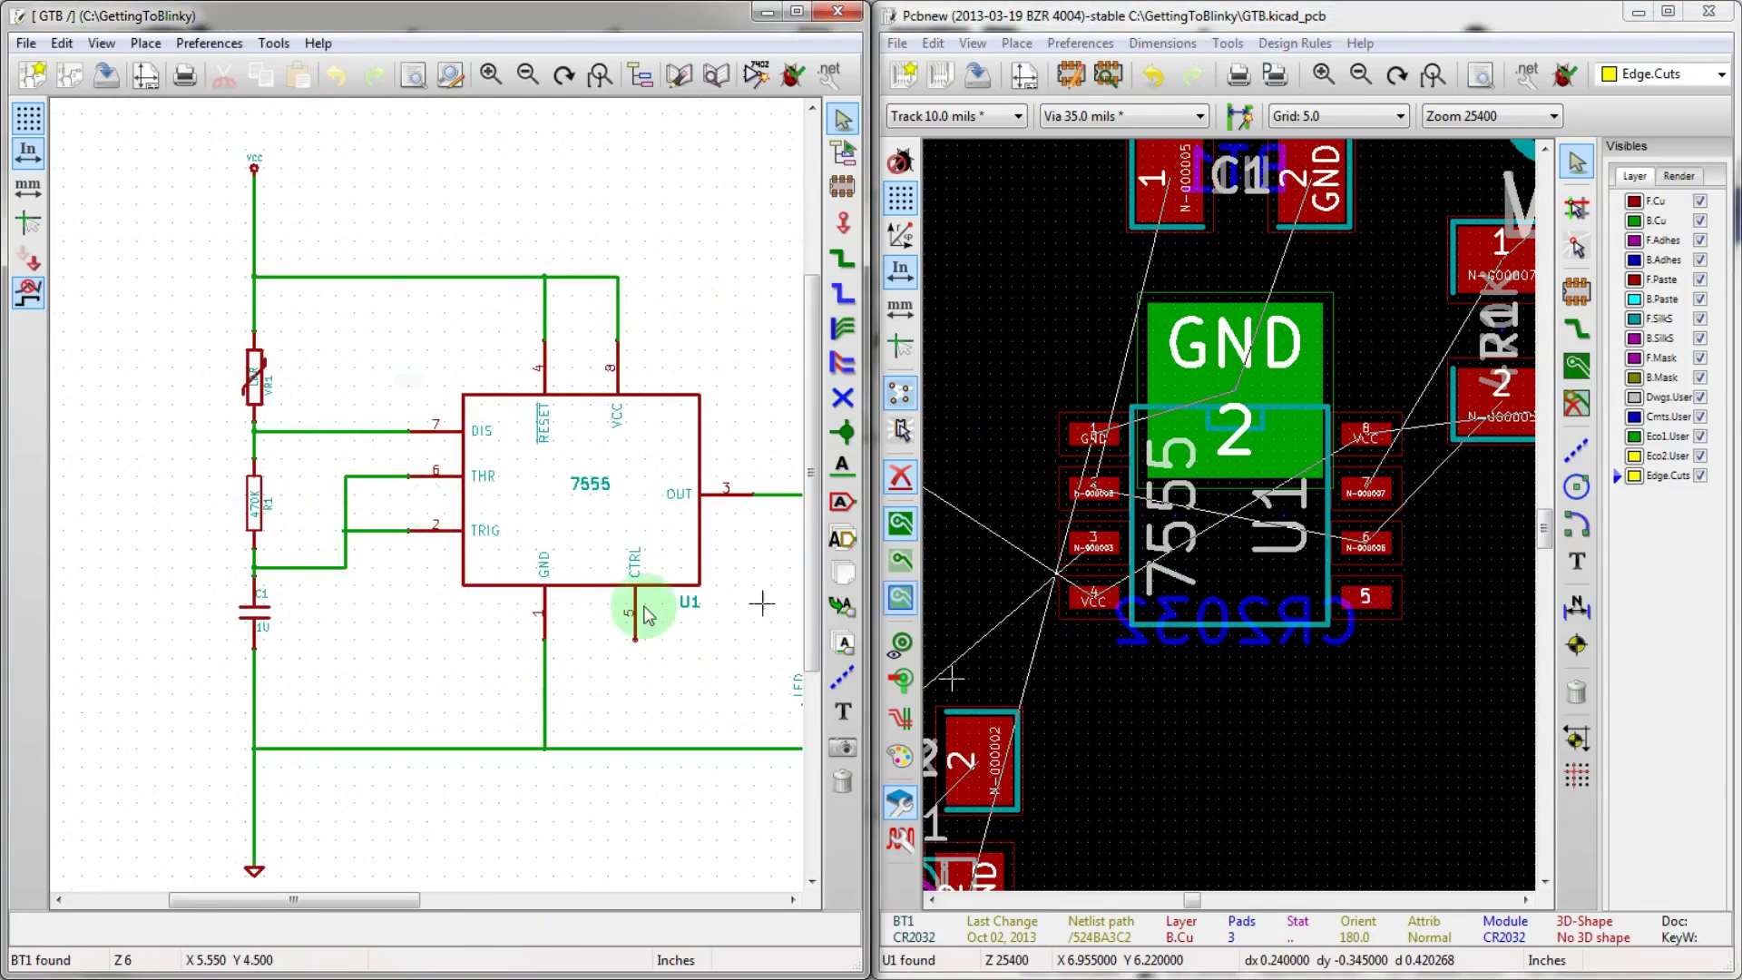
left_click(1147, 721)
scroll(1229, 506, "down", 2)
scroll(1232, 522, "up", 2)
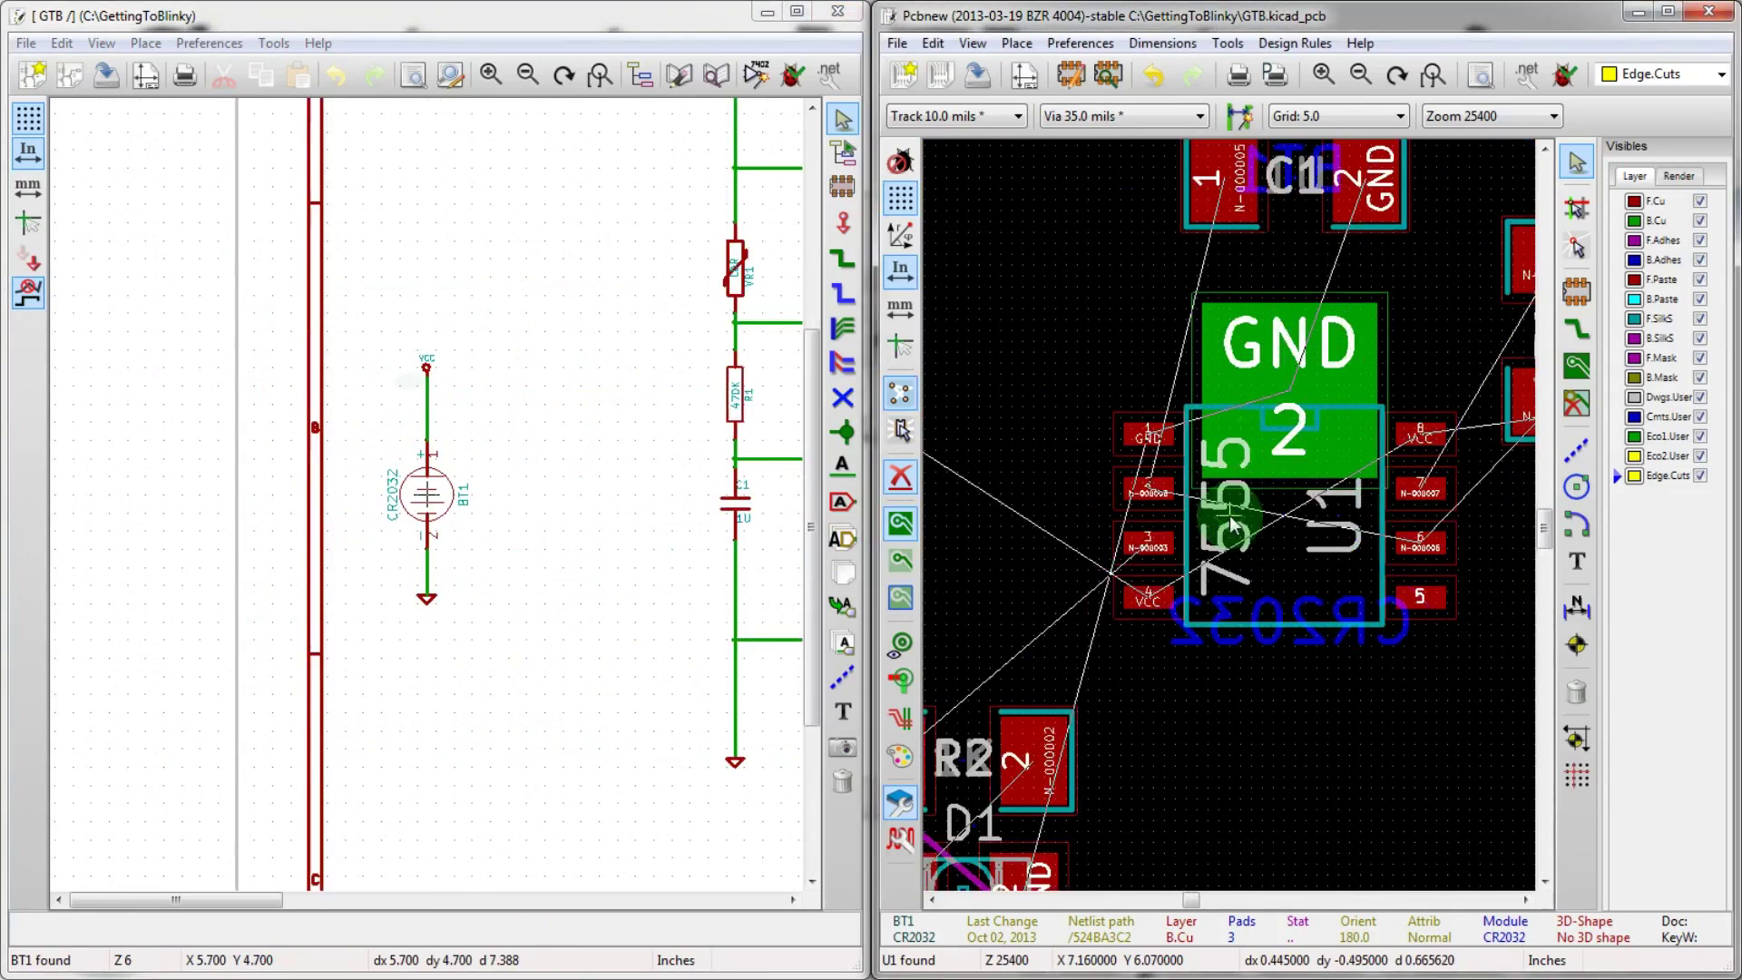
scroll(1231, 522, "down", 2)
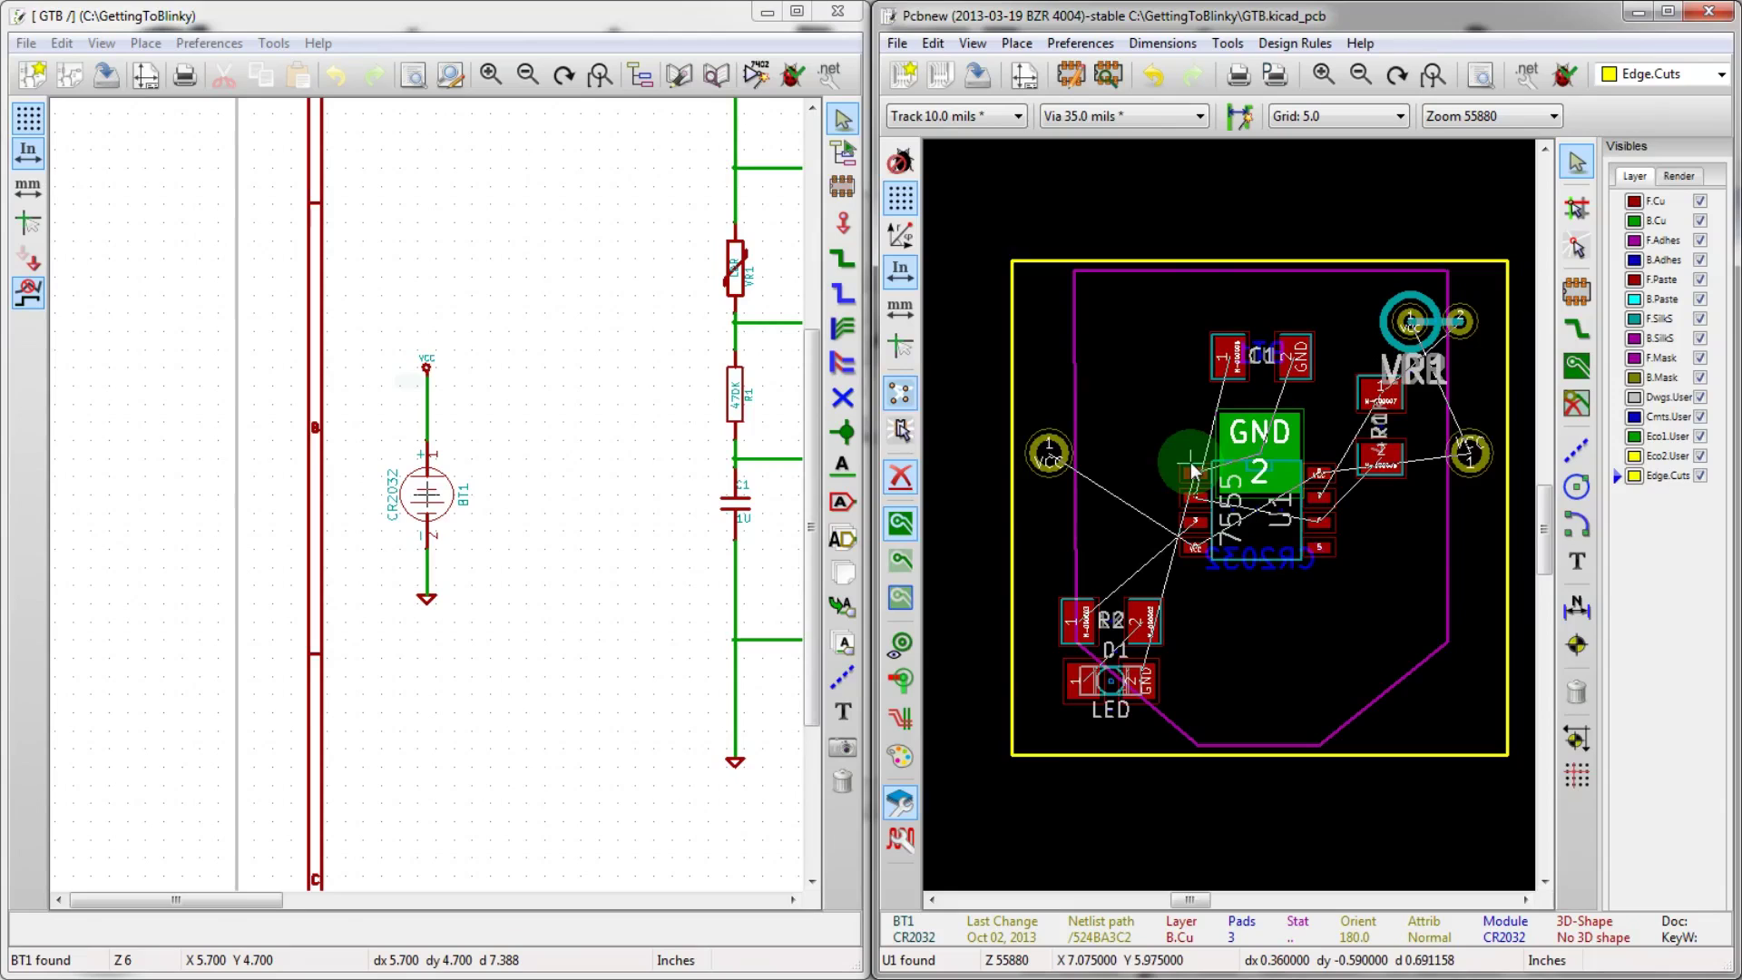
scroll(1192, 471, "up", 1)
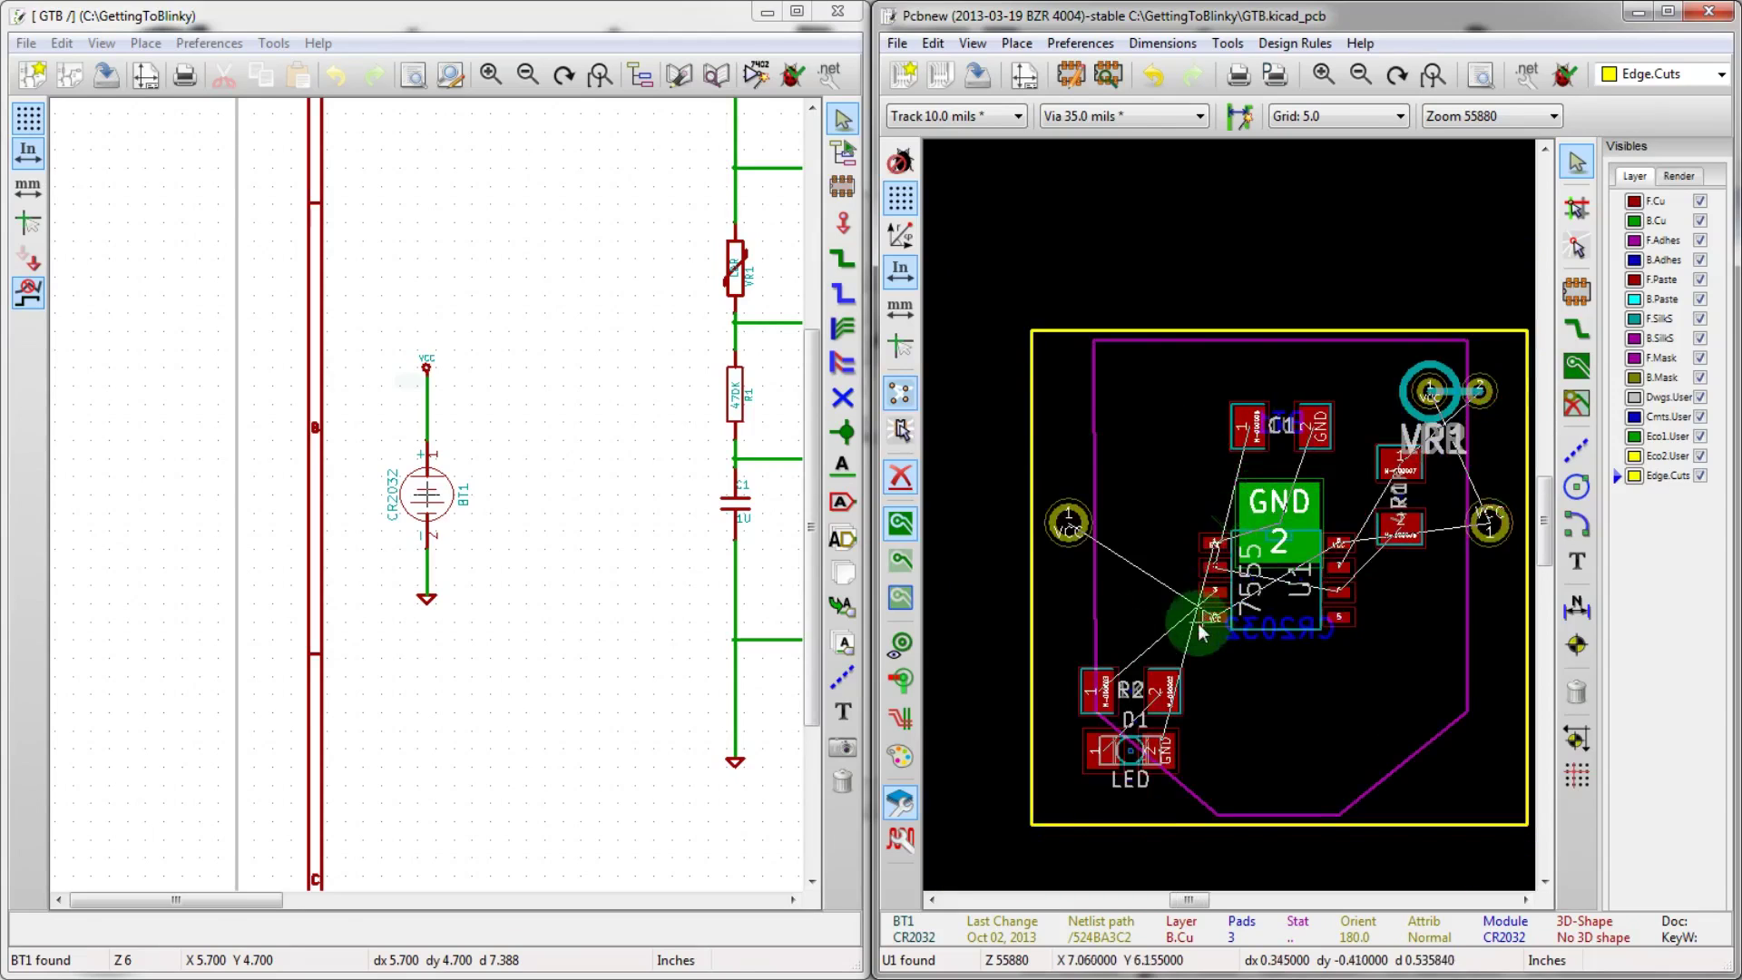
scroll(1145, 694, "up", 4)
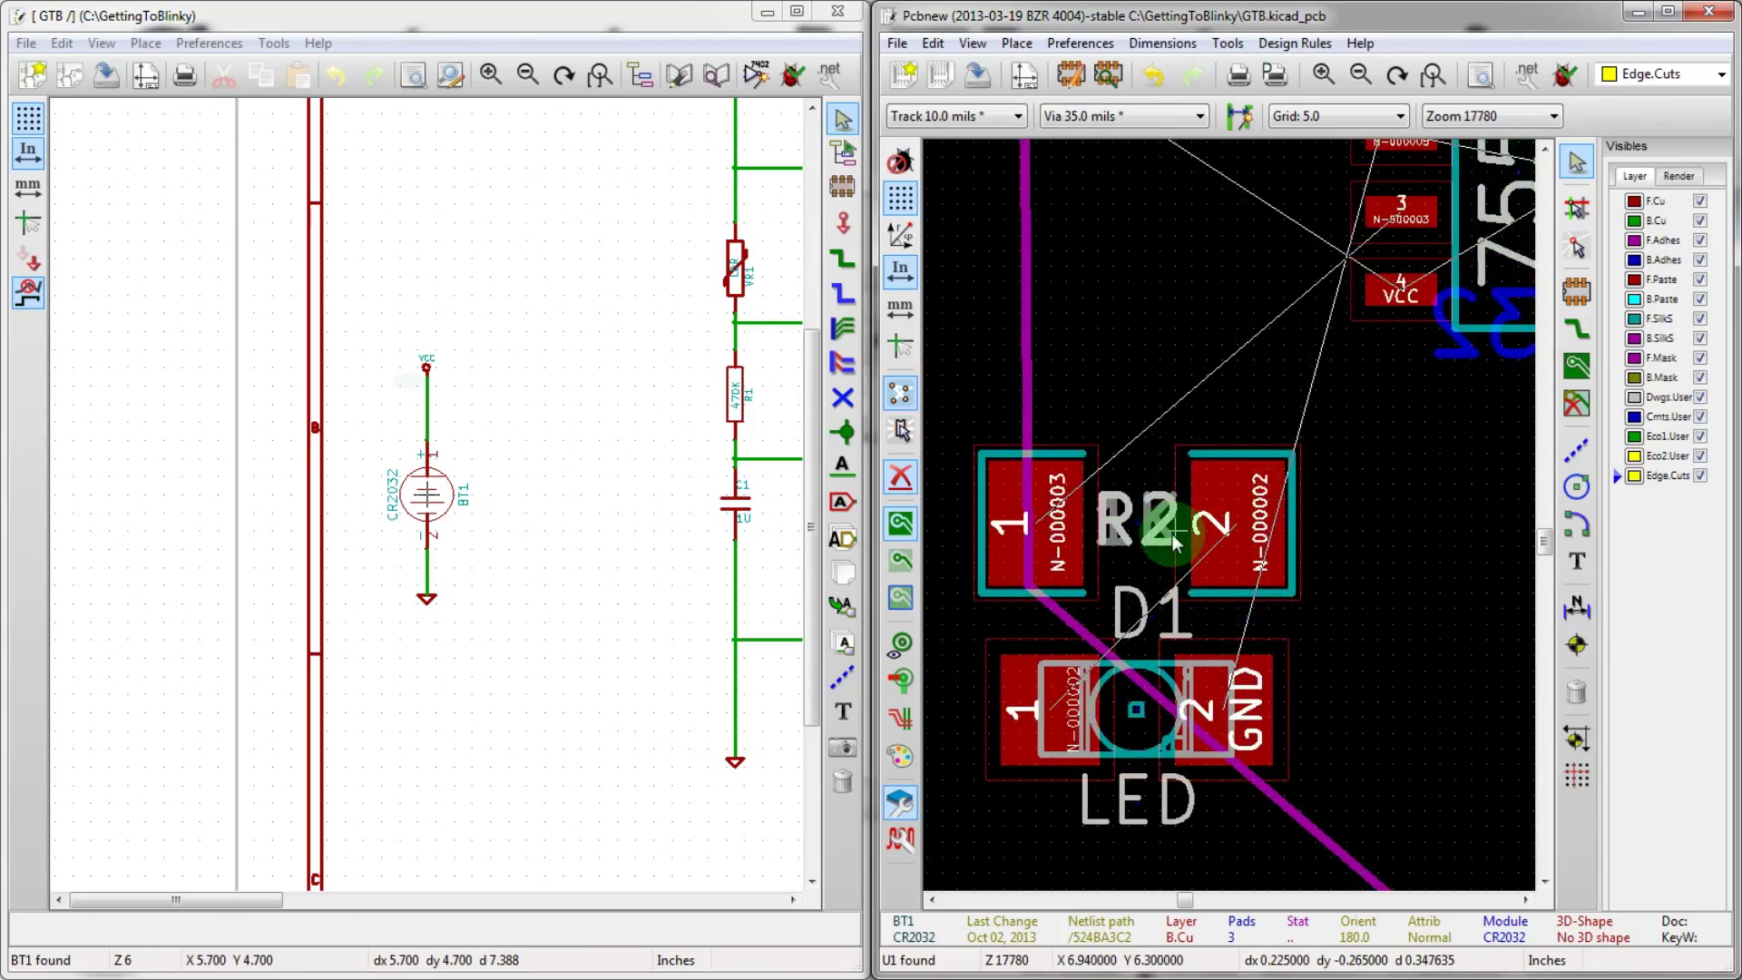
key("m")
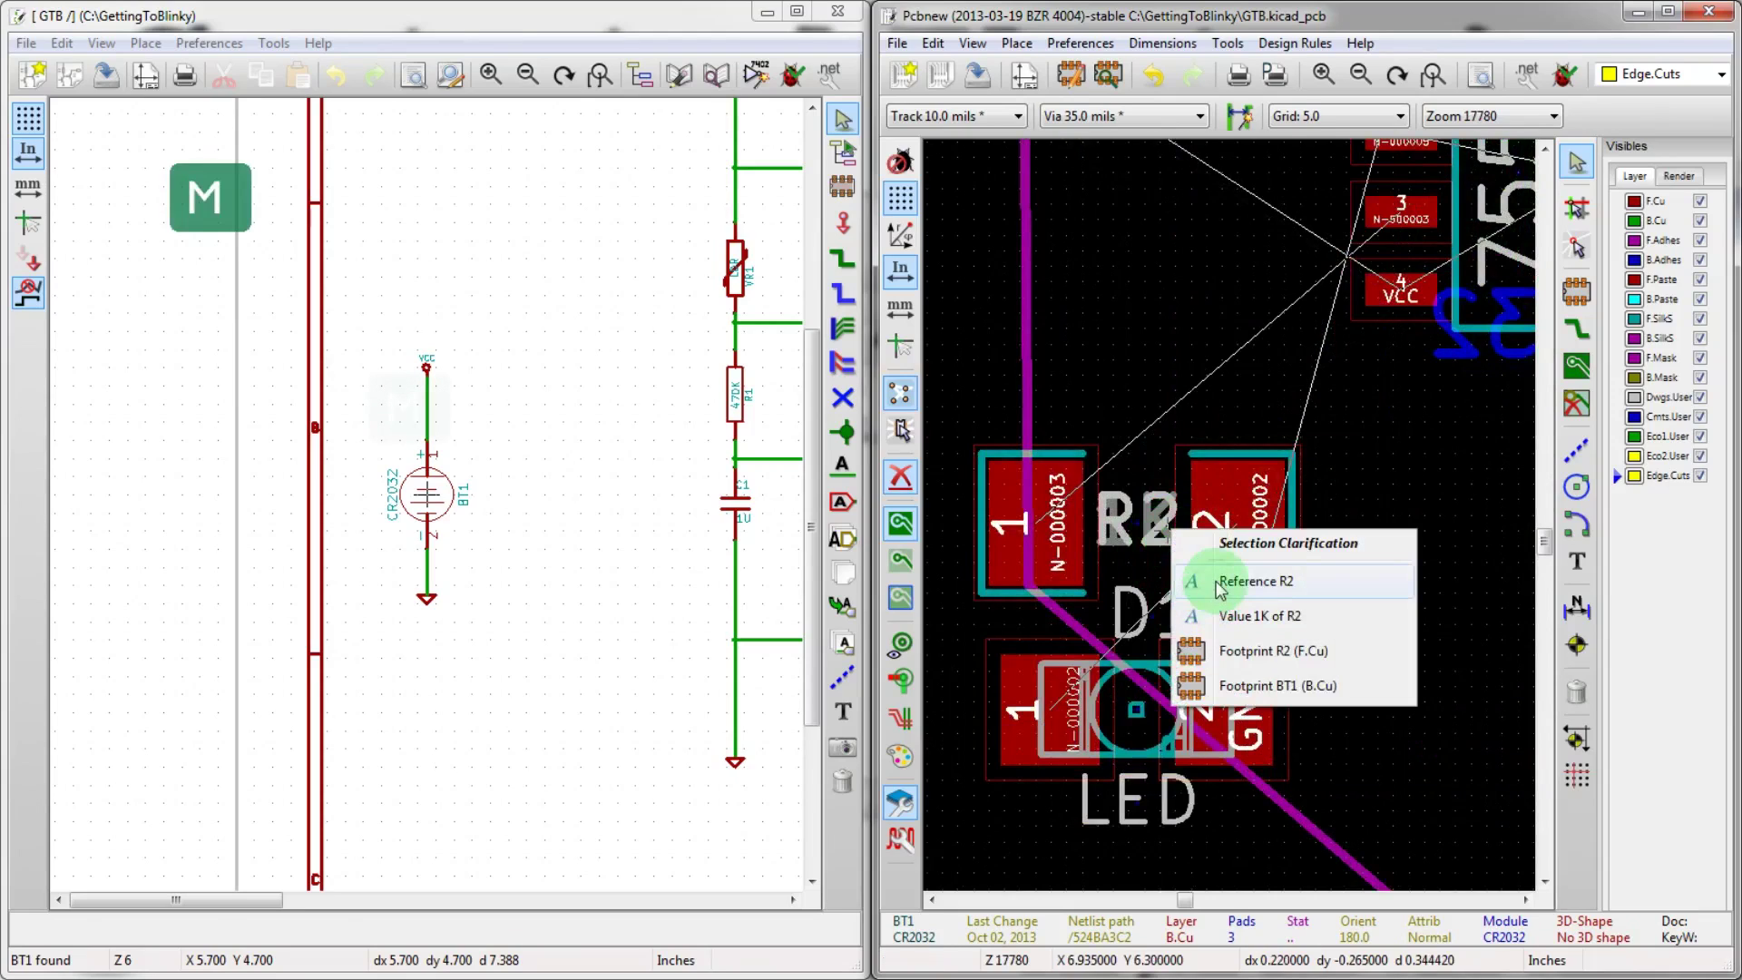
left_click(1220, 590)
key("Escape")
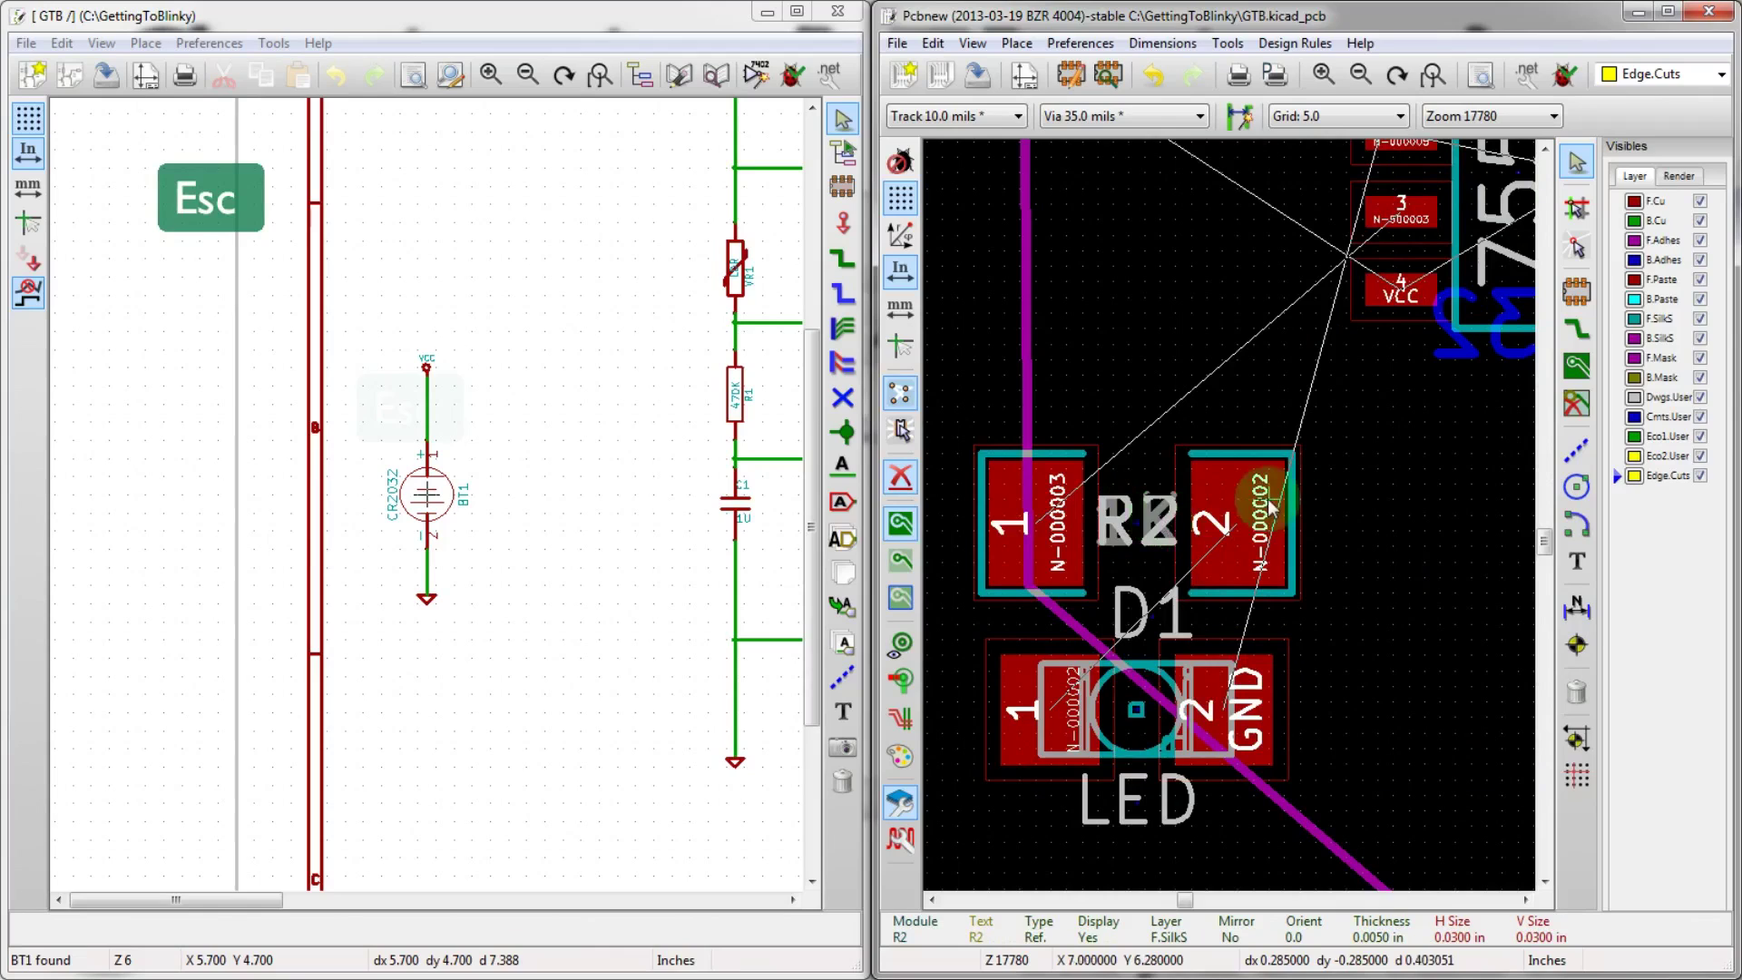
- Rotate resistor R2's footprint to 270 degrees, with pad 1 uppermost, and place it above D1 just inside the battery outline's left edge
key("m")
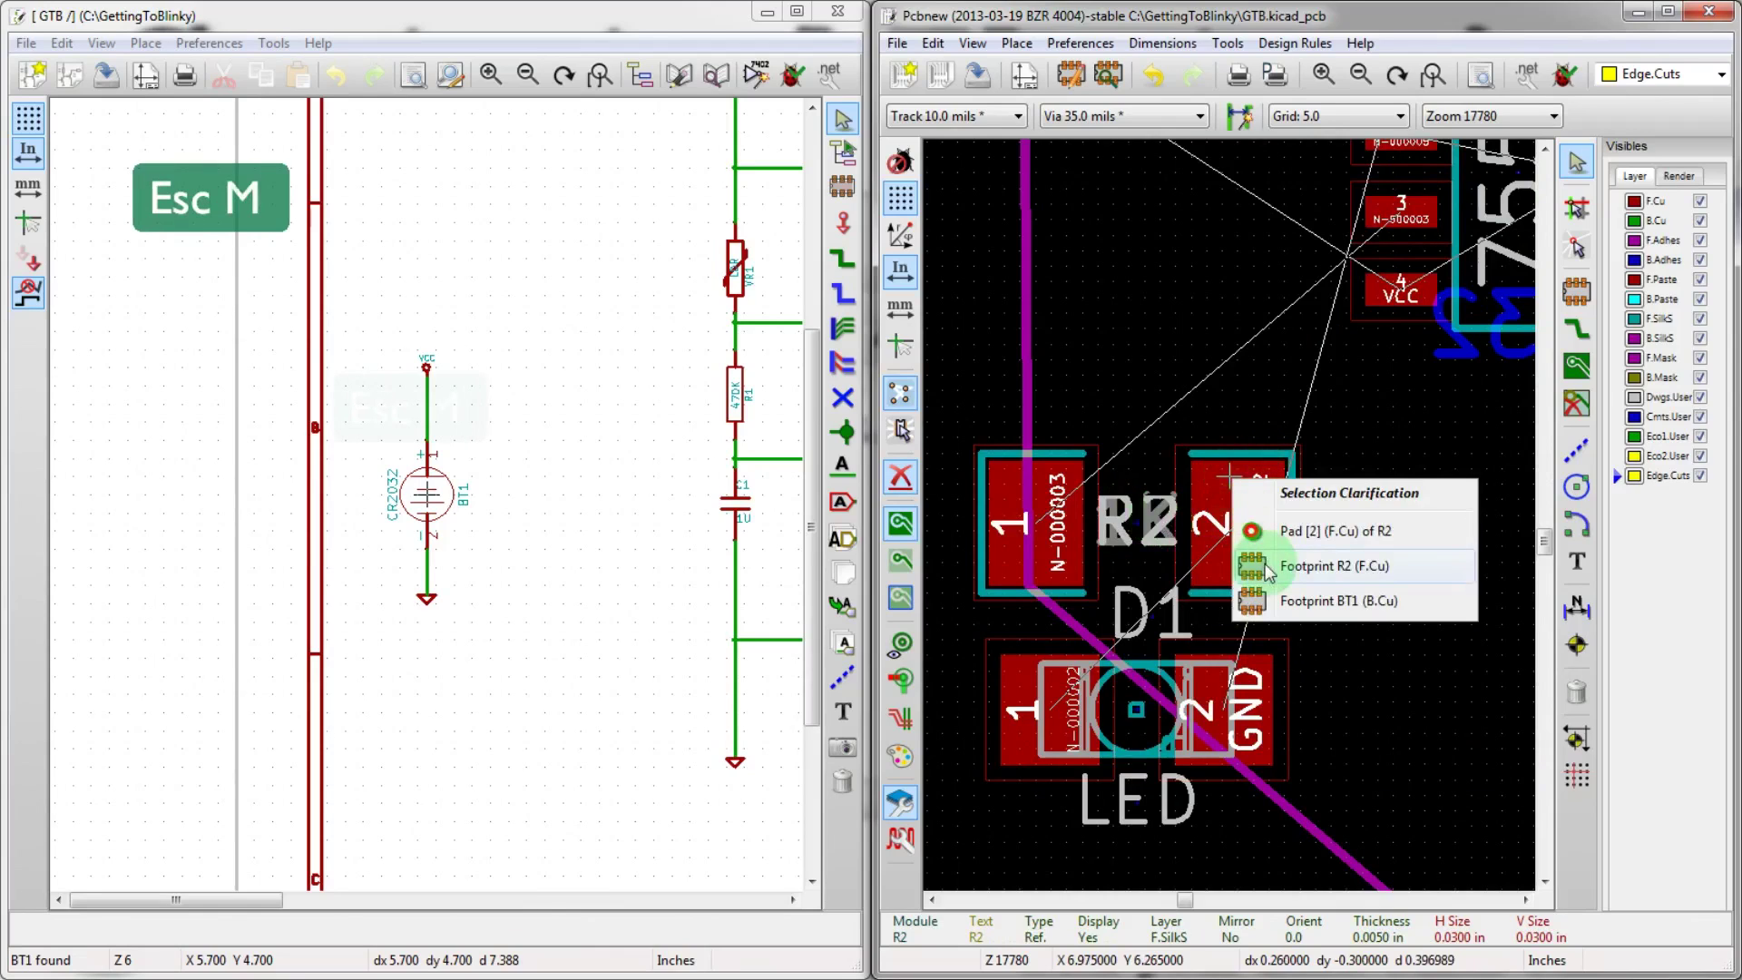
left_click(1268, 569)
key("r")
key("r")
key("r")
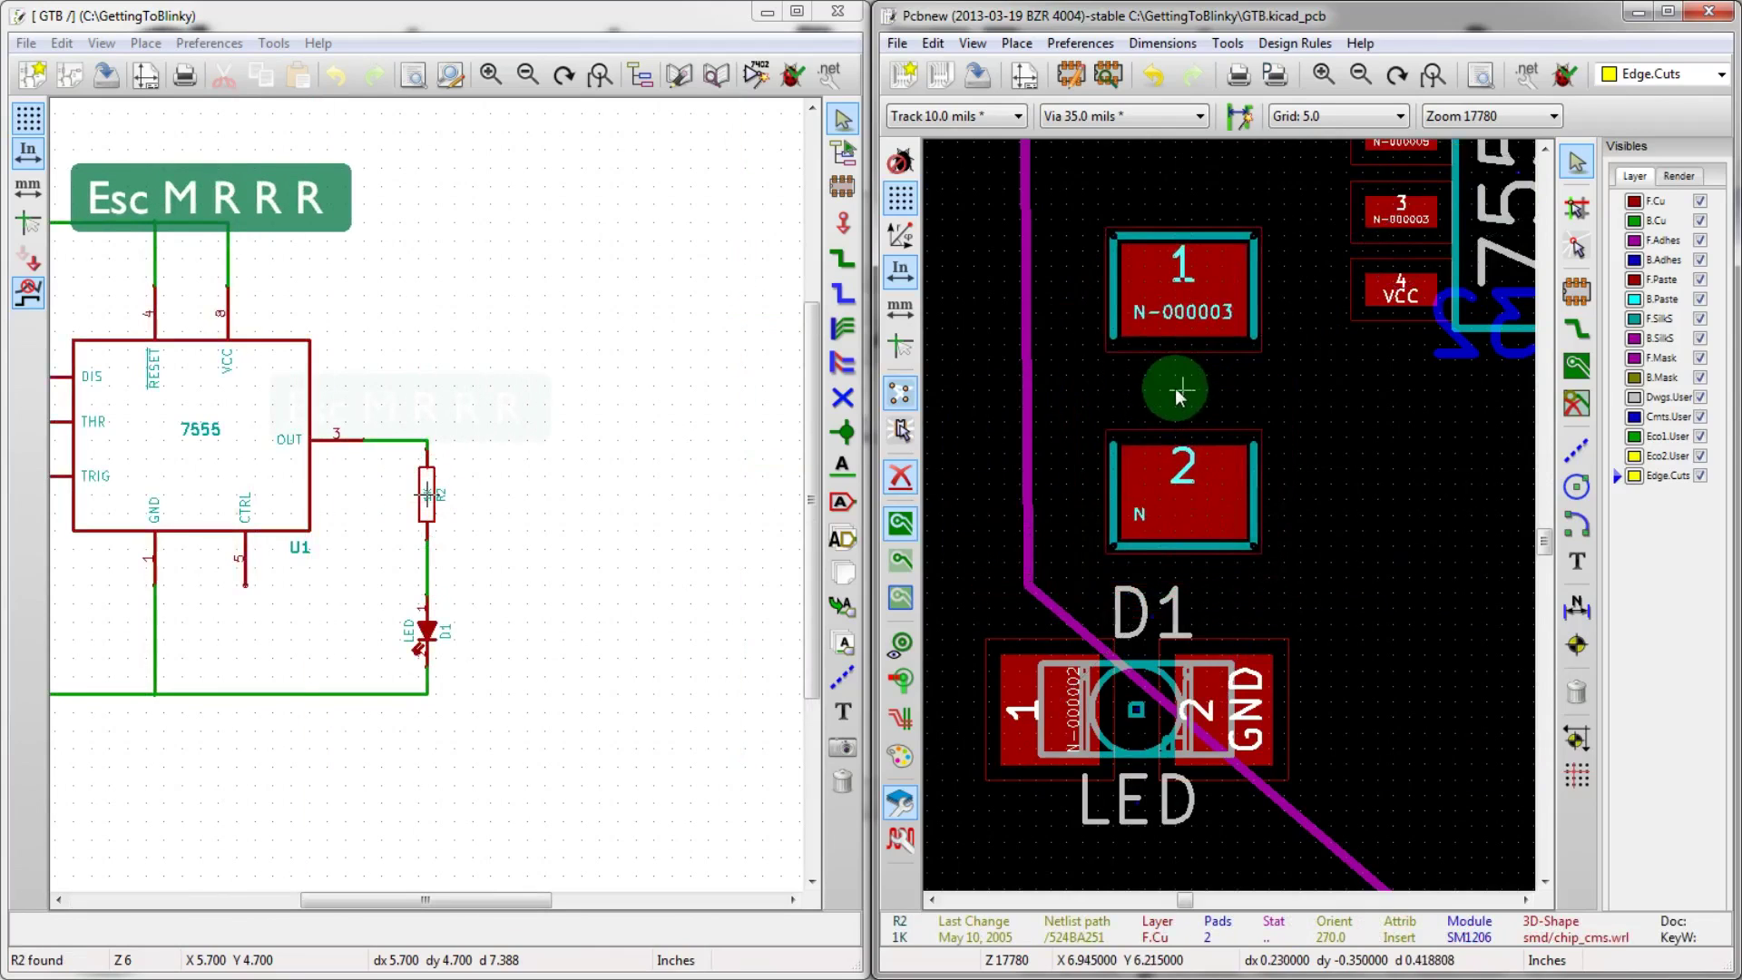
left_click(1157, 385)
scroll(1125, 426, "down", 2)
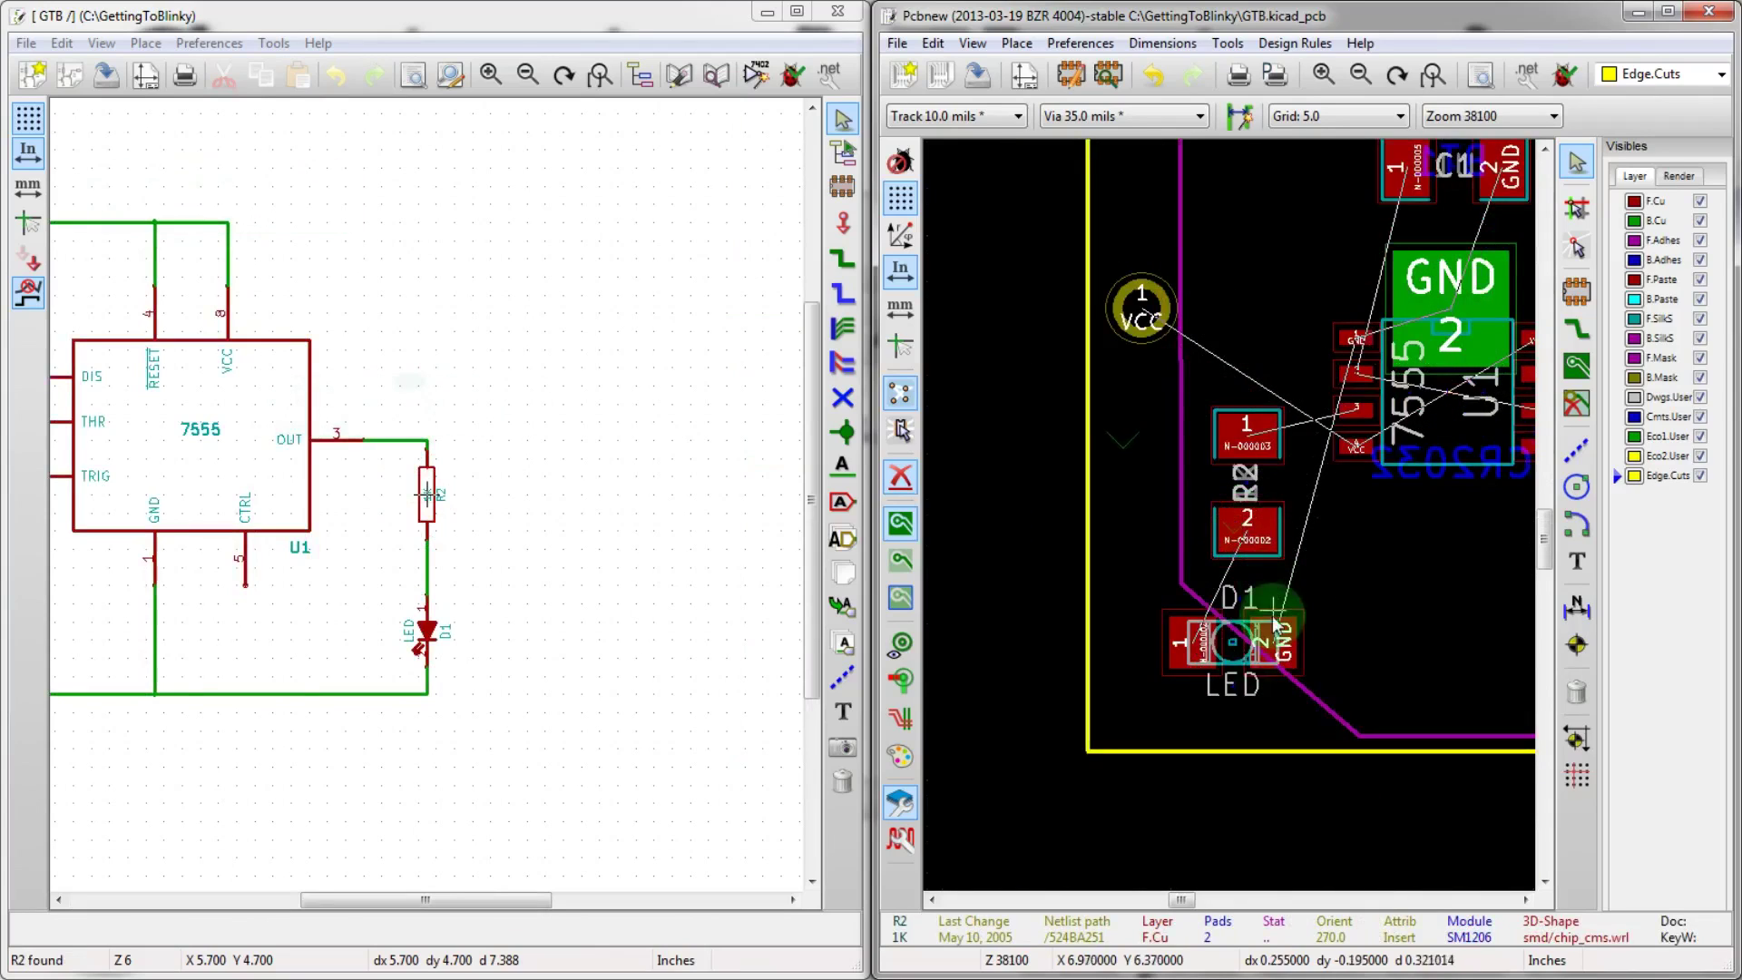
- Move LED D1's footprint to the right of R2, directly below U1, at about X 7.225, Y 6.295 in
key("m")
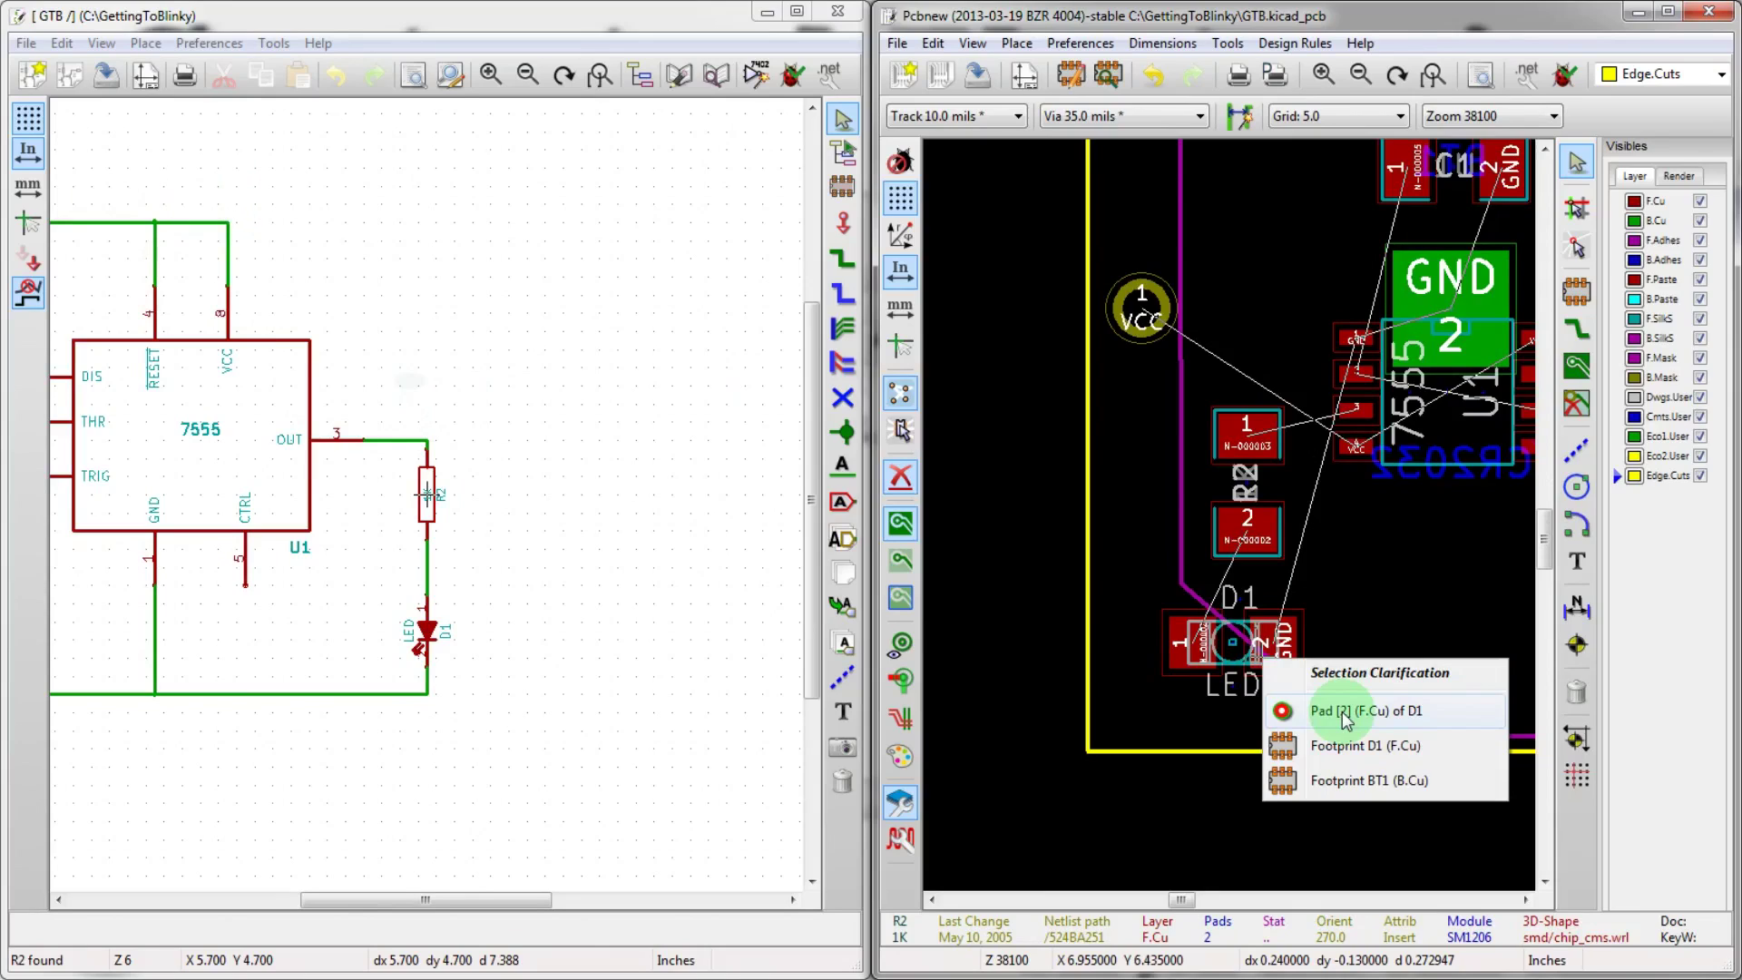
left_click(1349, 763)
left_click(1458, 562)
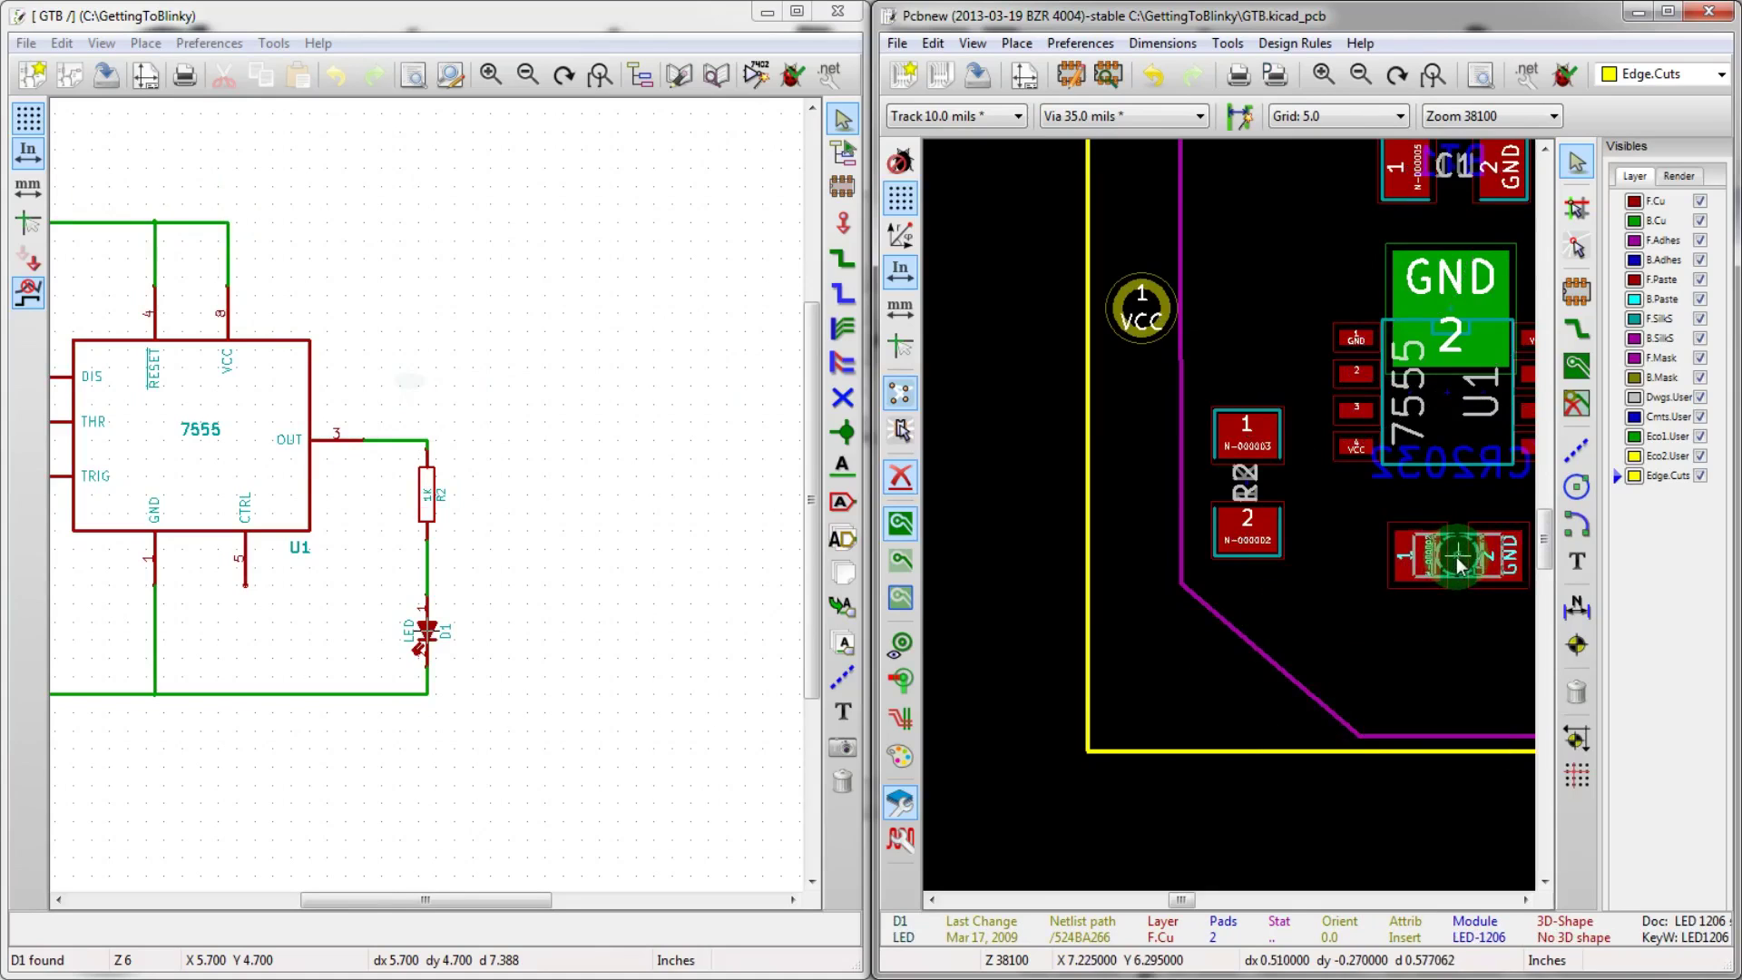
left_click(1036, 737)
scroll(1076, 725, "down", 1)
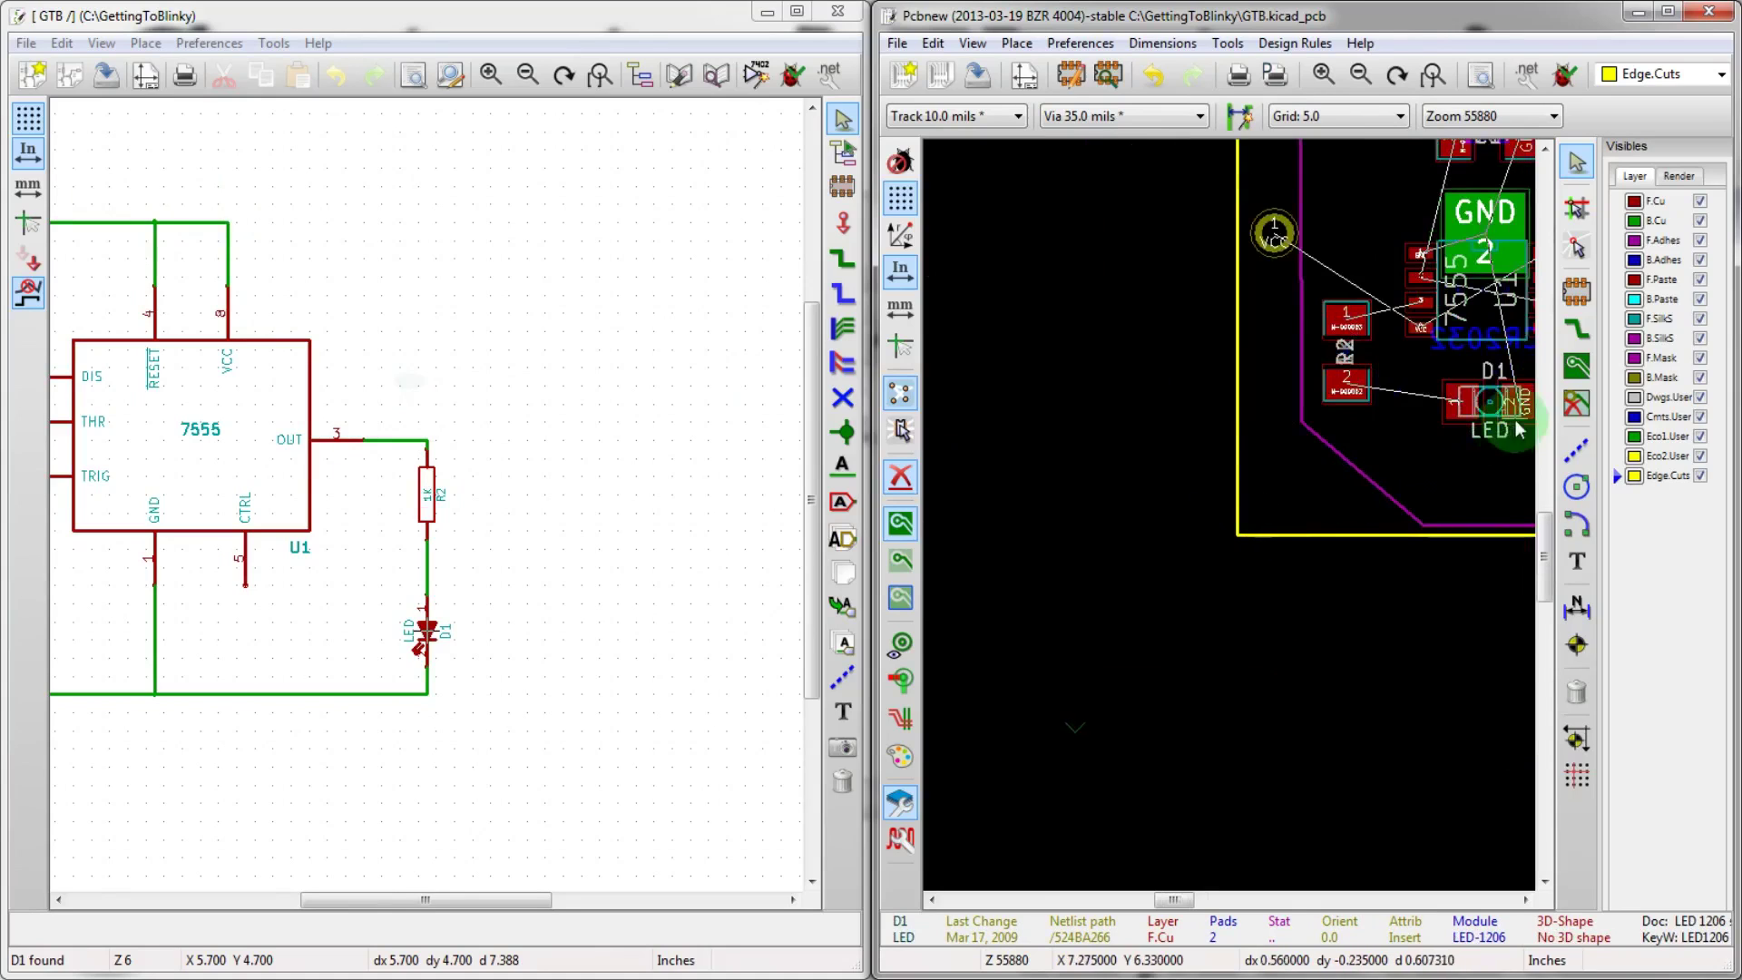
- Nudge LED D1's footprint slightly to the left and down to align it beneath U1
scroll(1516, 421, "up", 2)
scroll(1230, 515, "down", 1)
key("m")
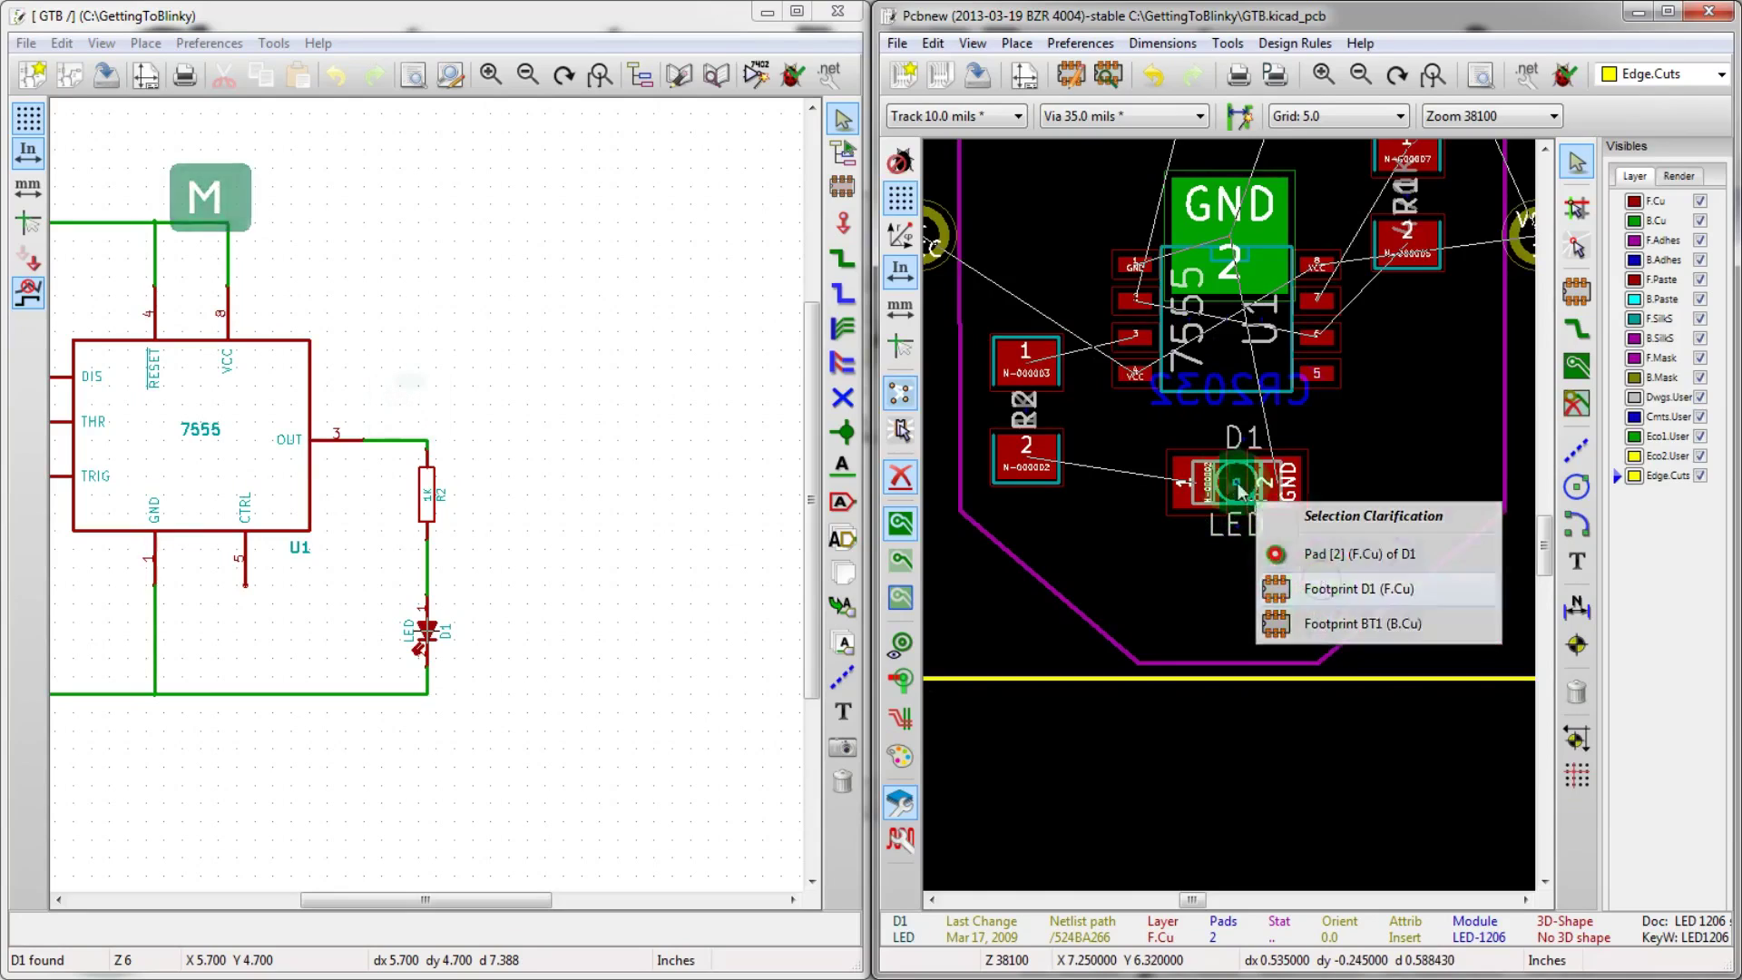
left_click(1356, 589)
left_click(1223, 503)
scroll(1223, 504, "down", 3)
scroll(1230, 515, "up", 2)
scroll(1234, 524, "up", 3)
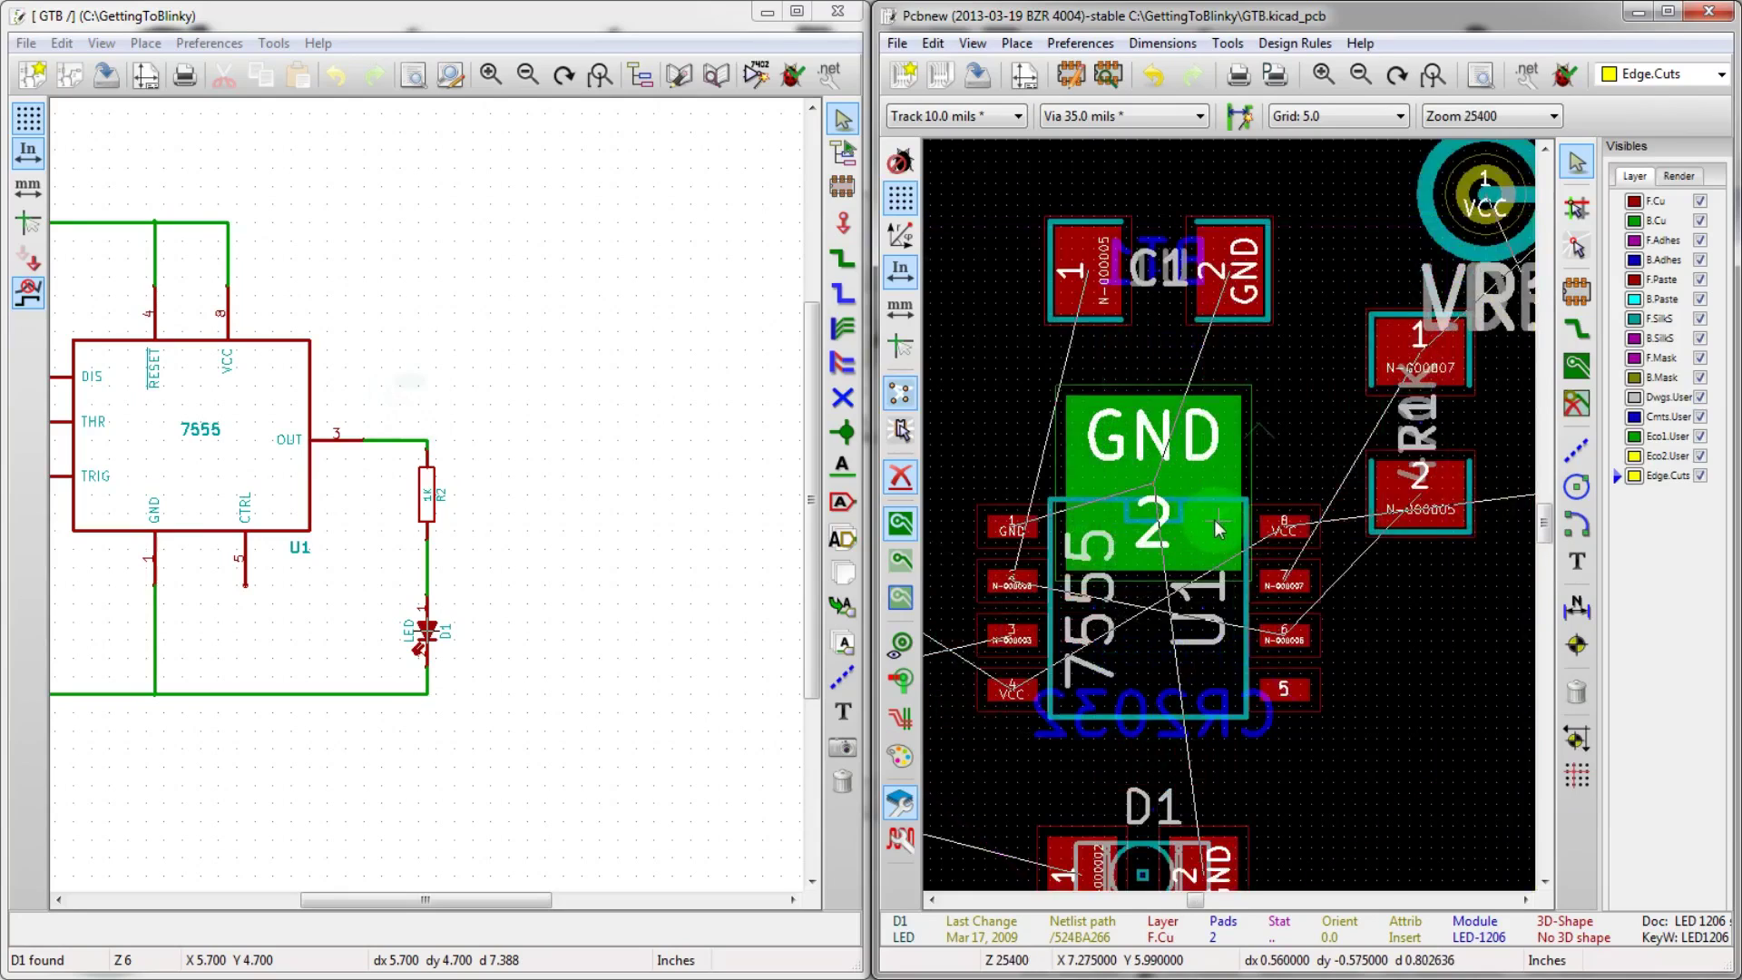
scroll(1188, 476, "down", 2)
scroll(1188, 476, "up", 2)
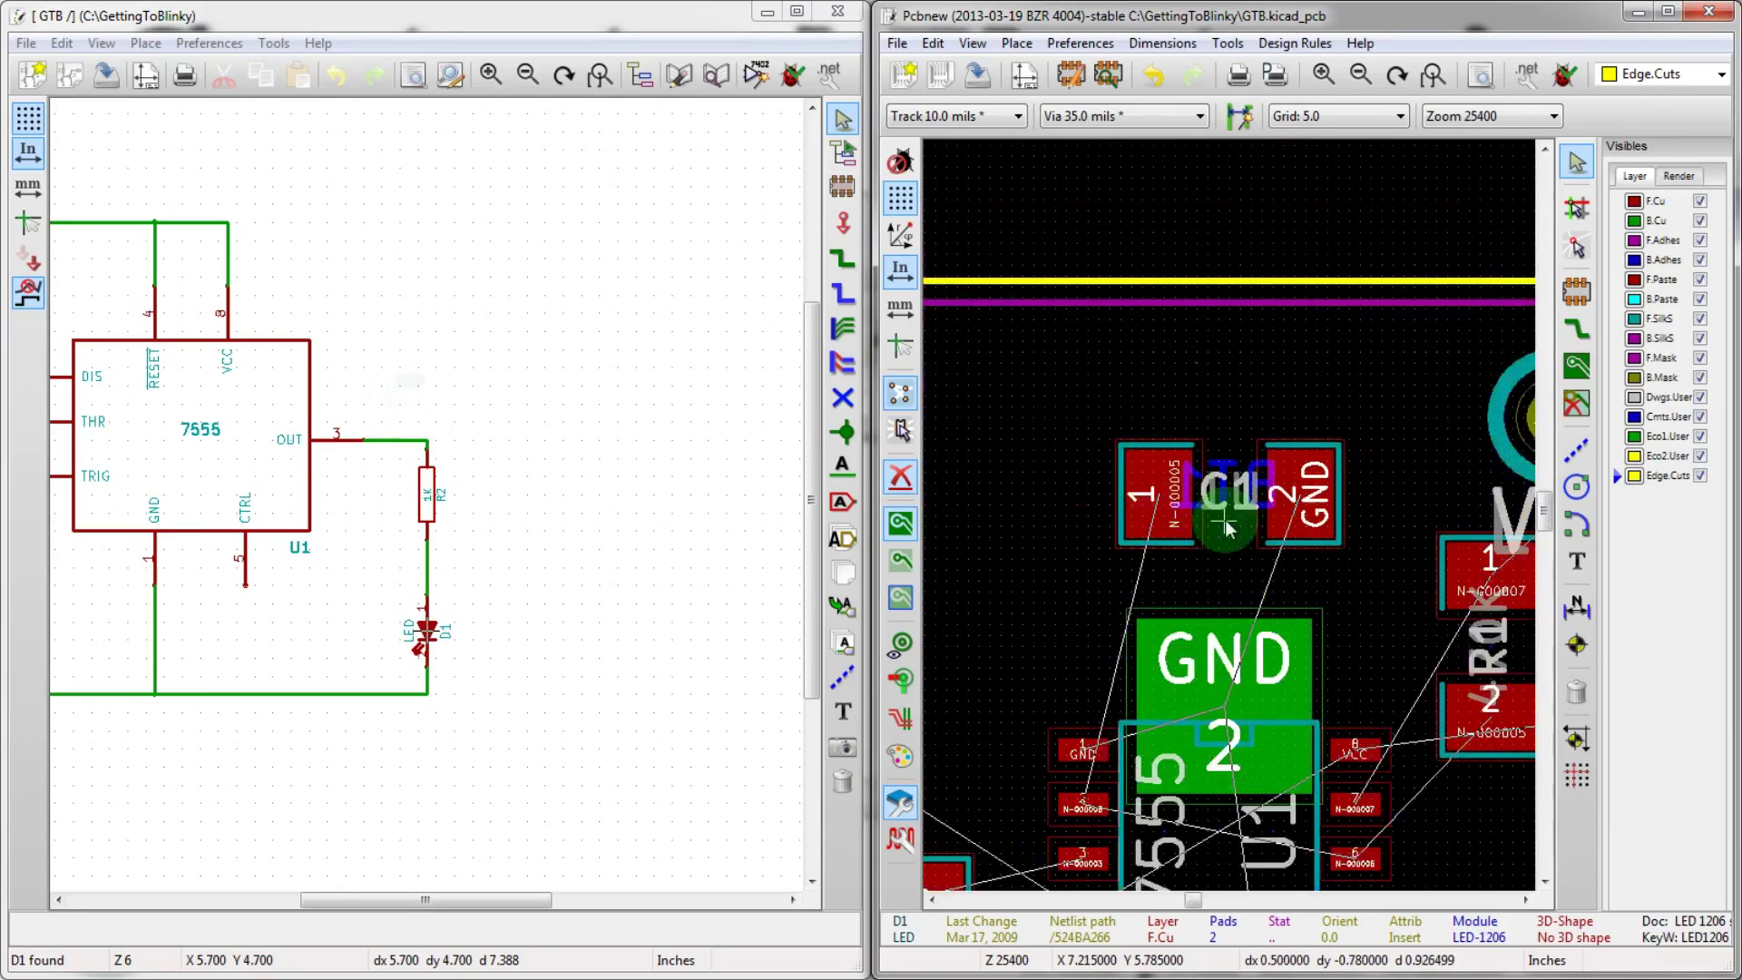
scroll(1230, 518, "down", 1)
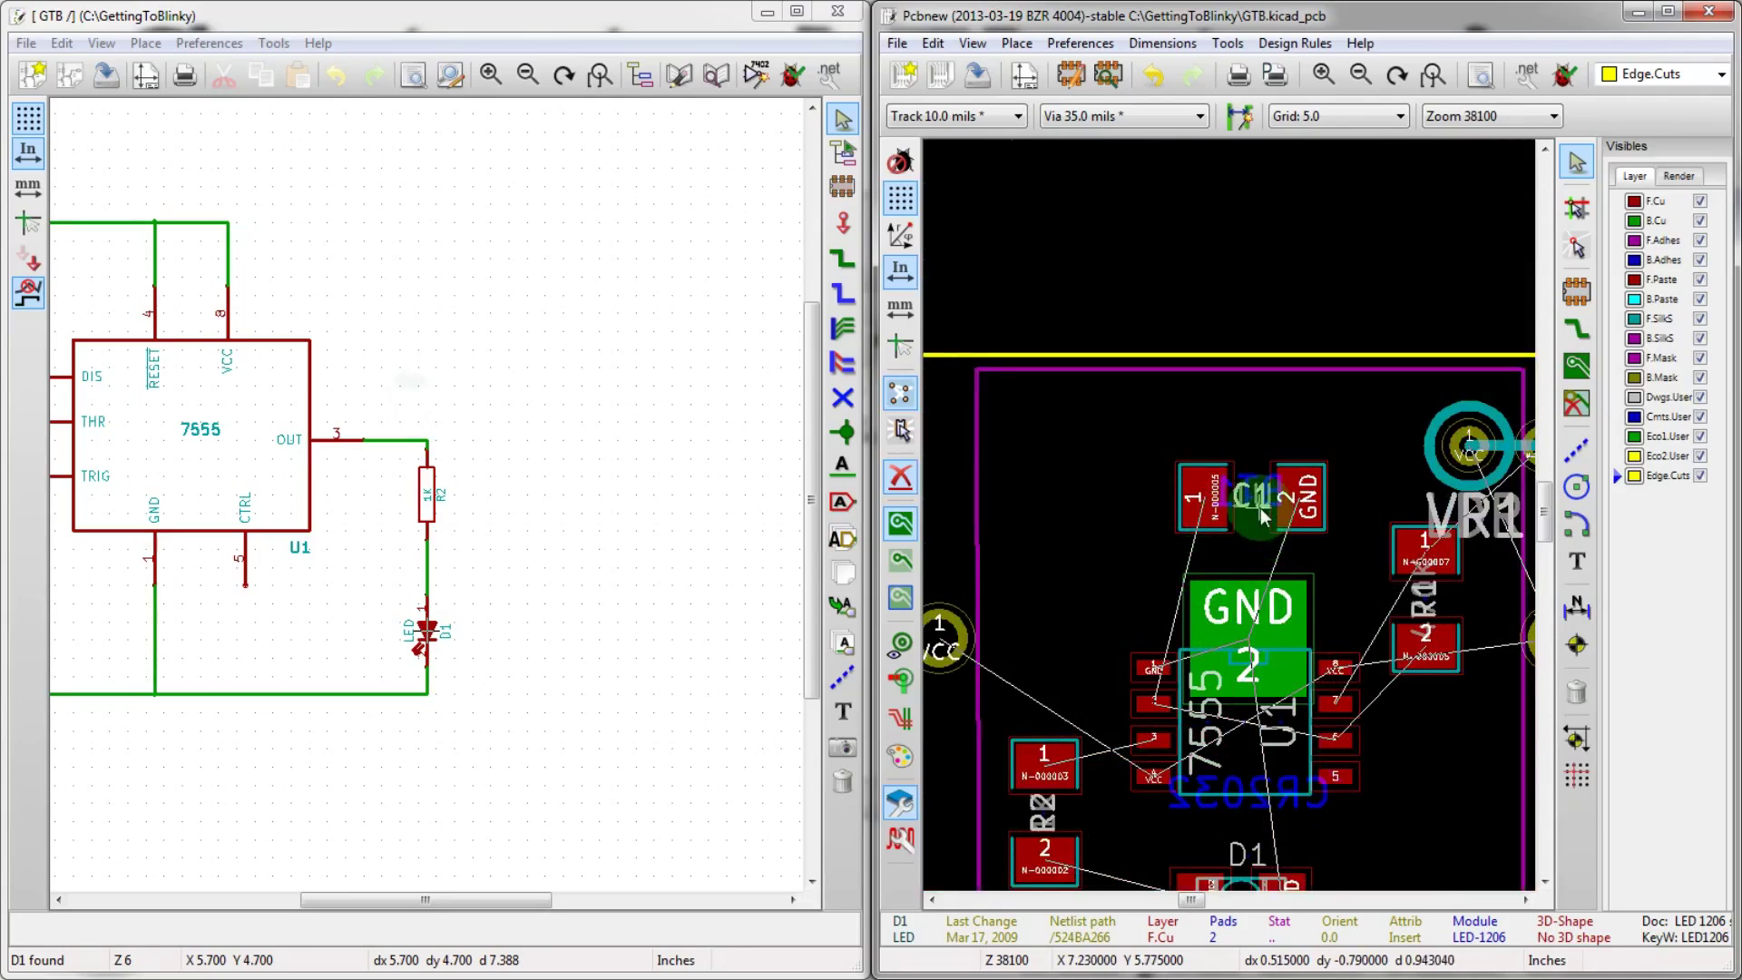
- Rotate capacitor C1's footprint to 90 degrees, with pad 2 uppermost, and place it directly above U1 at about X 7.21, Y 5.83 in
key("m")
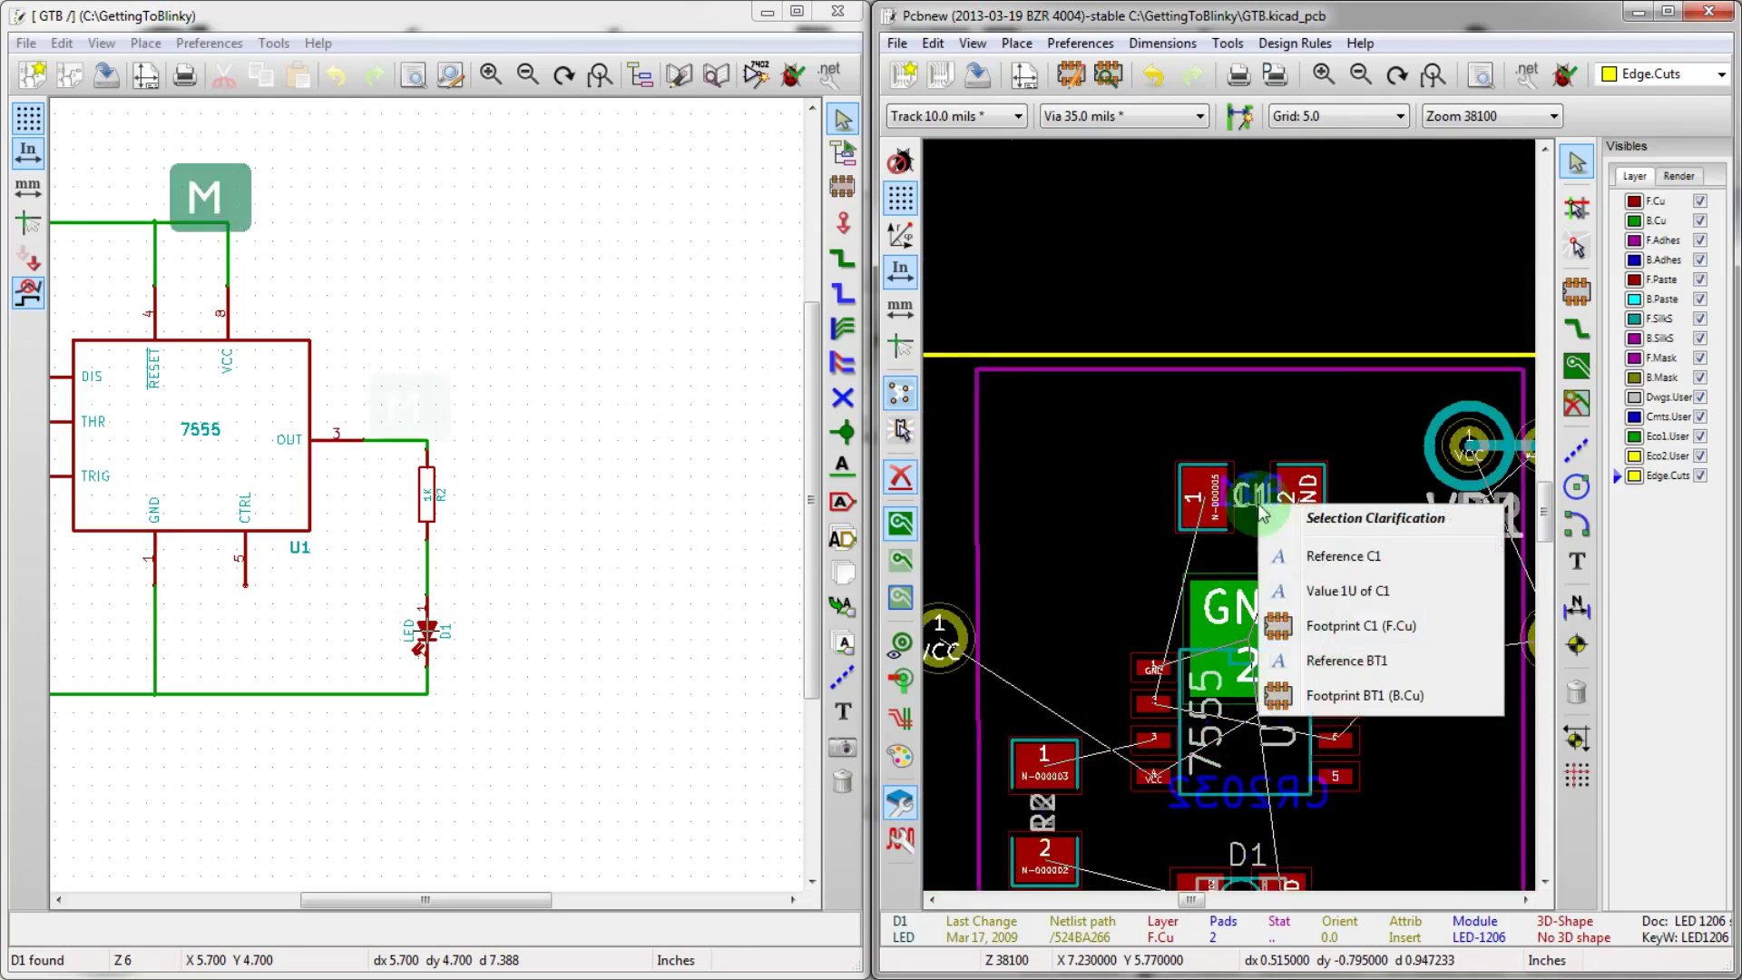
left_click(1347, 639)
key("r")
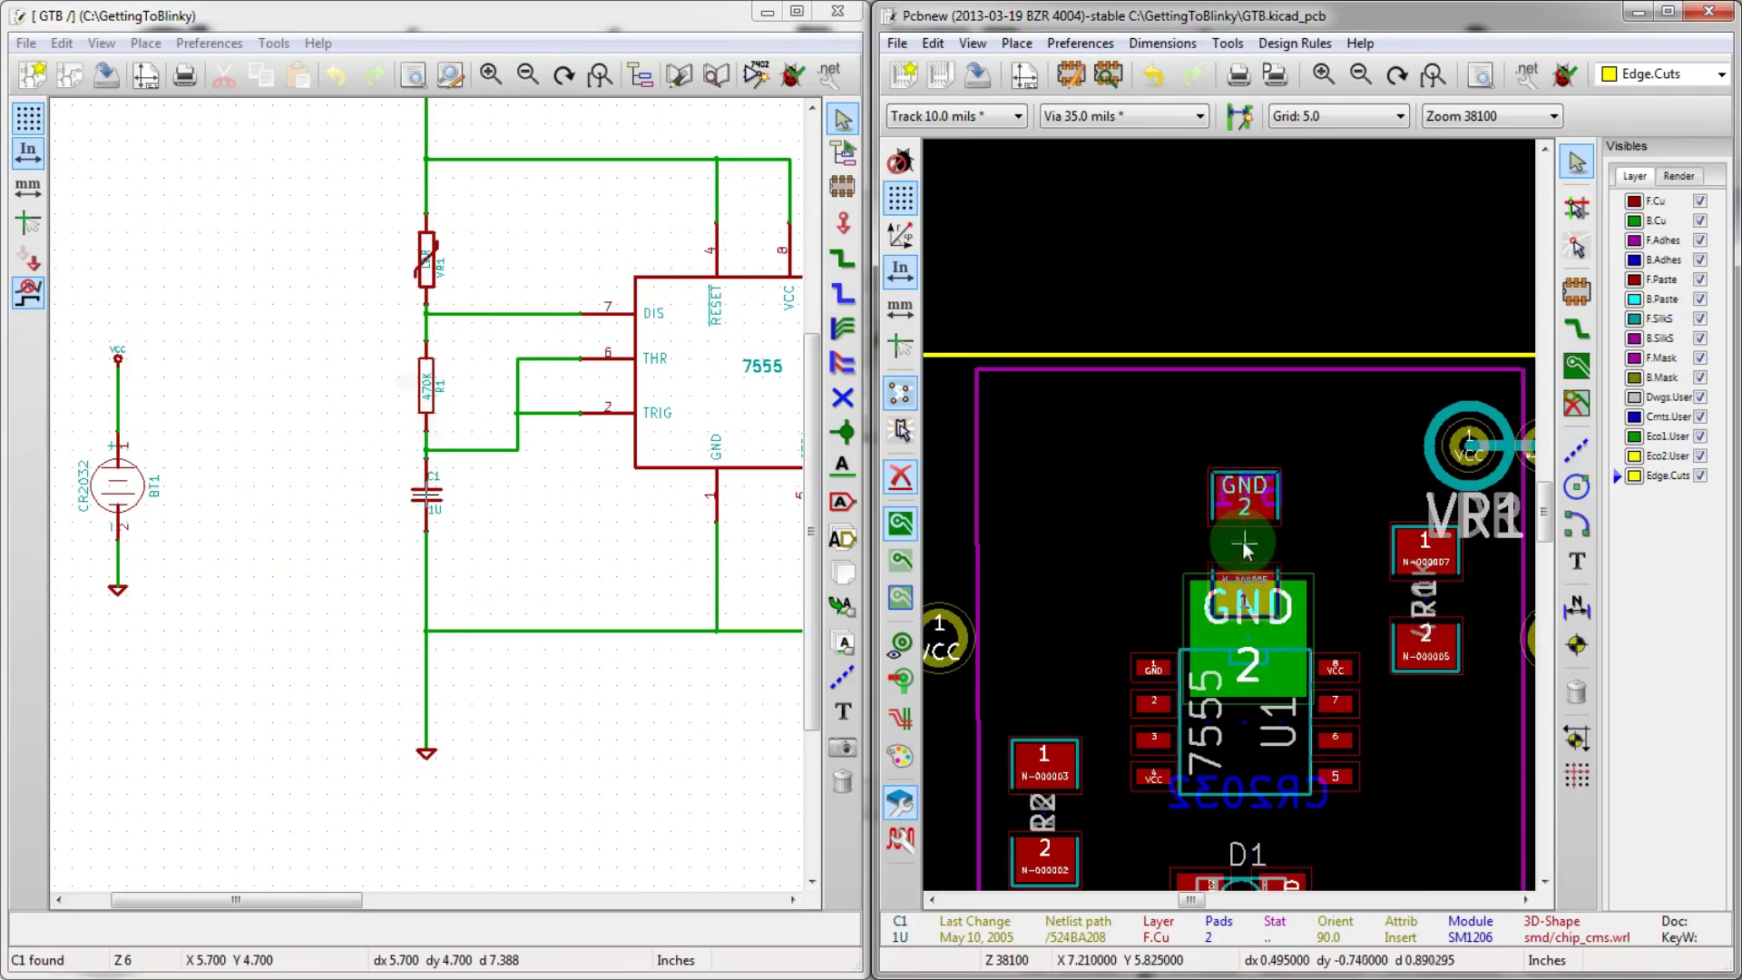
left_click(1245, 556)
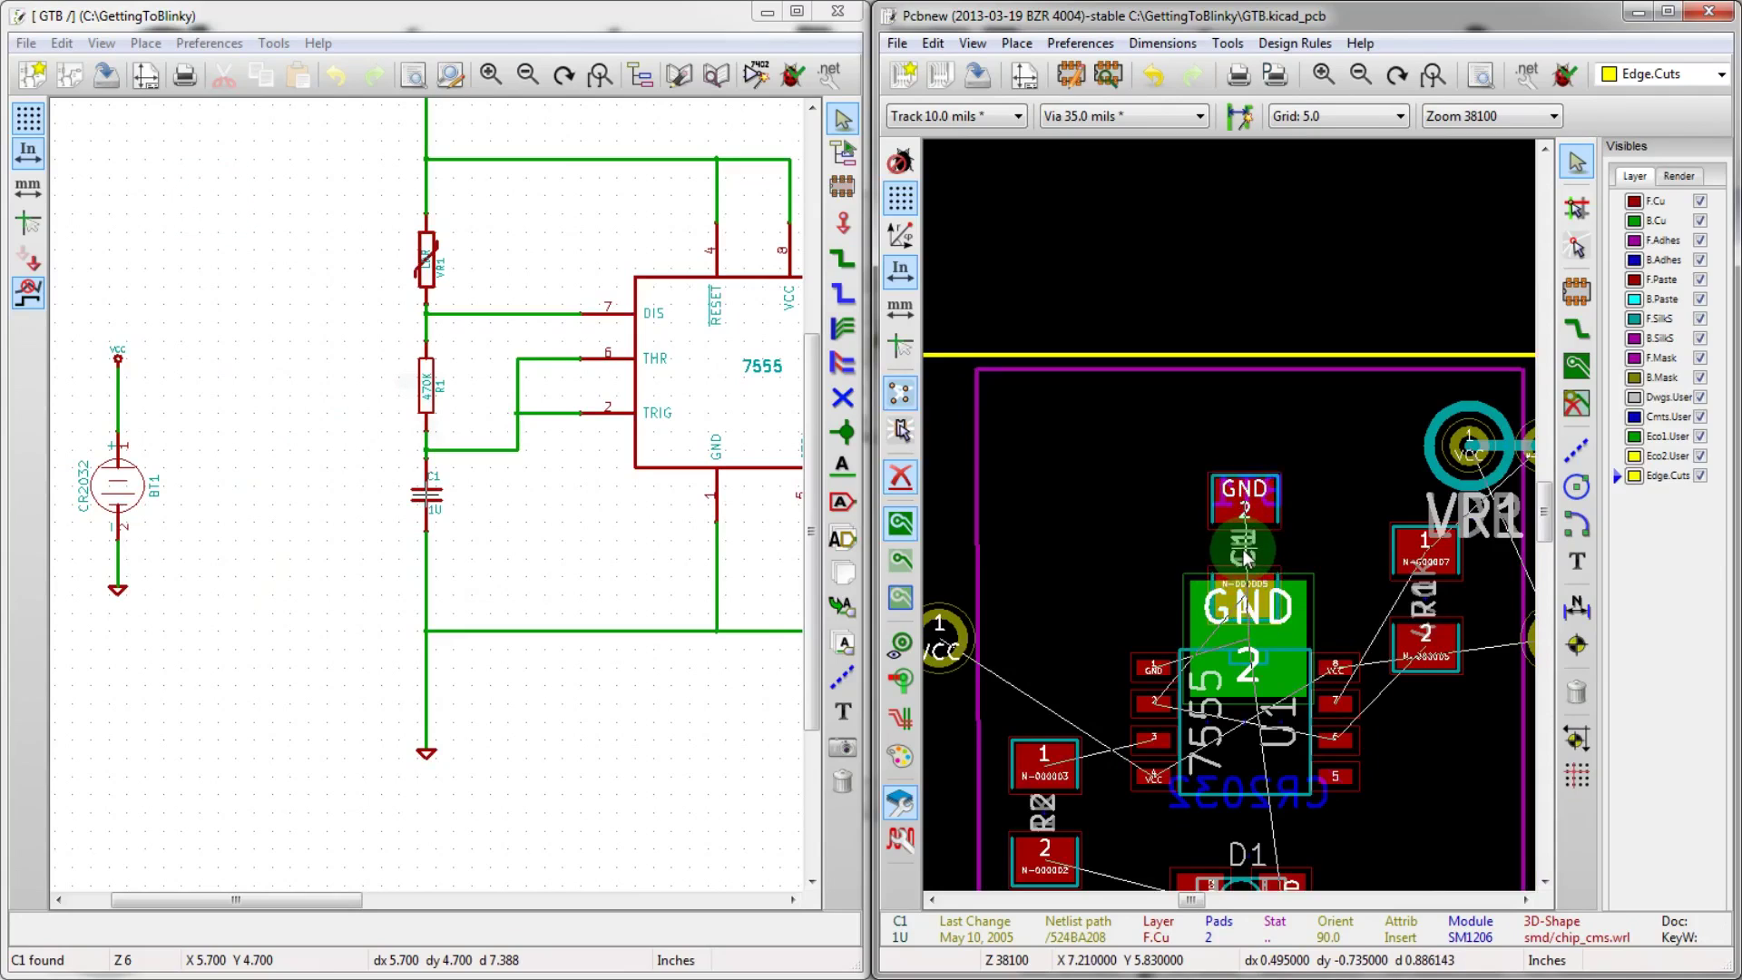
- Move resistor R2's footprint slightly down so that its pad 2 lines up horizontally with LED D1
scroll(1245, 556, "down", 2)
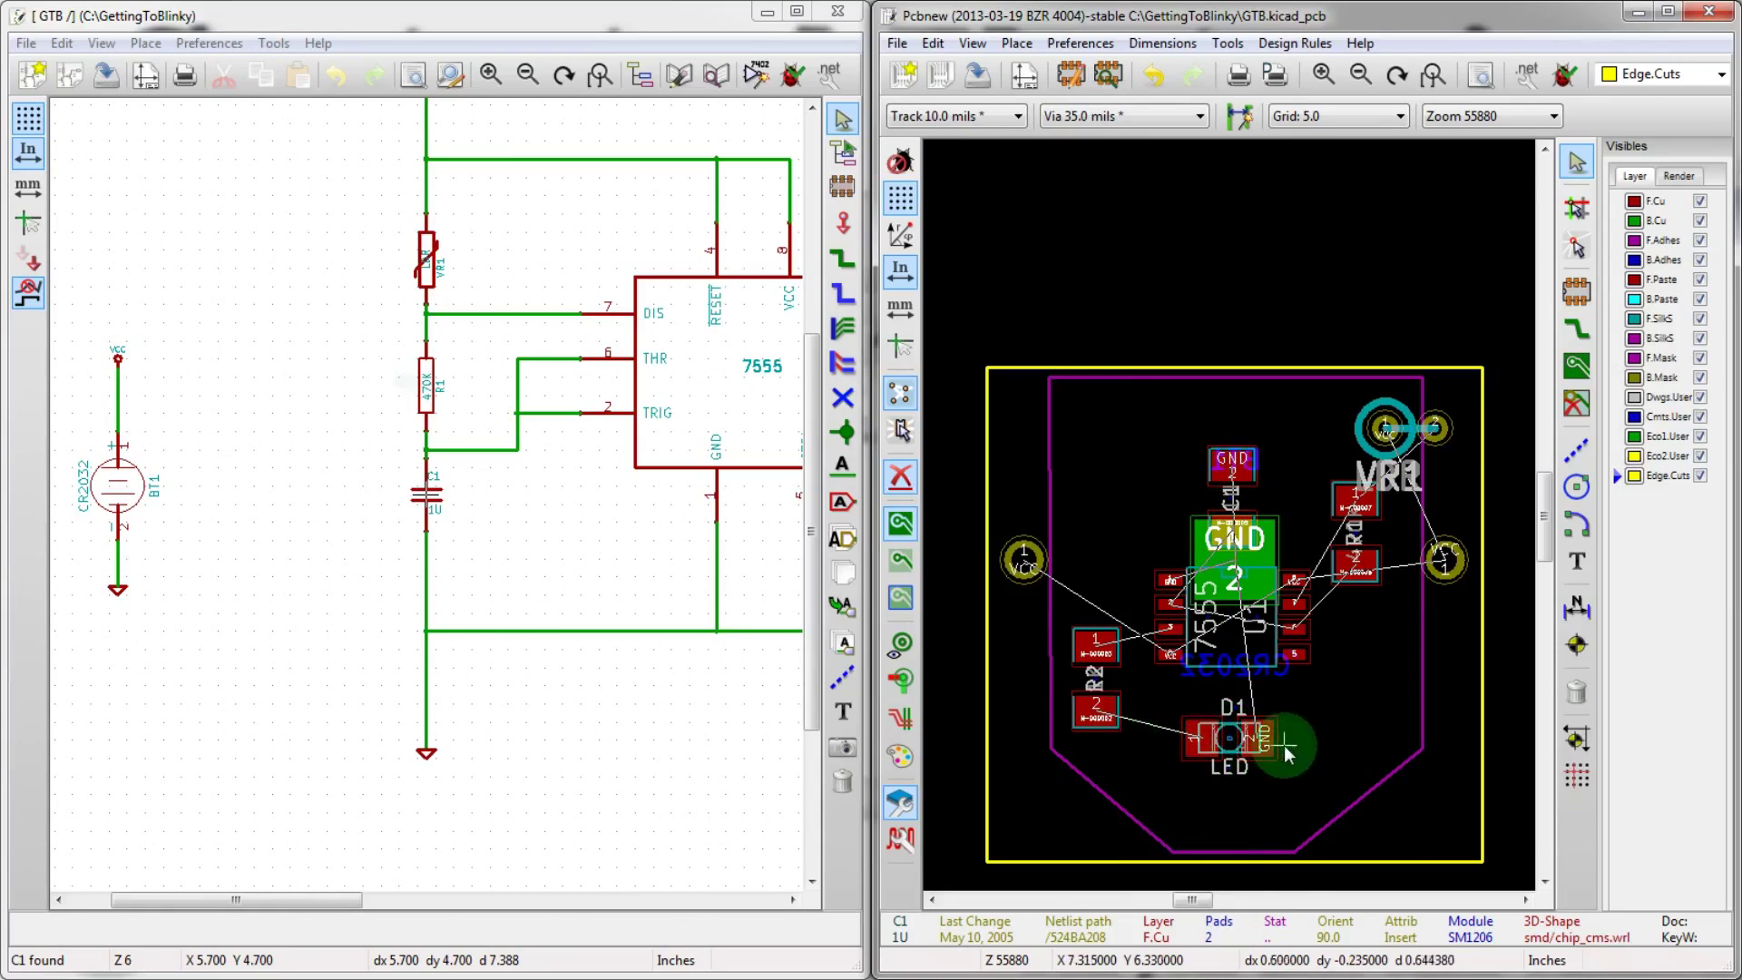
key("m")
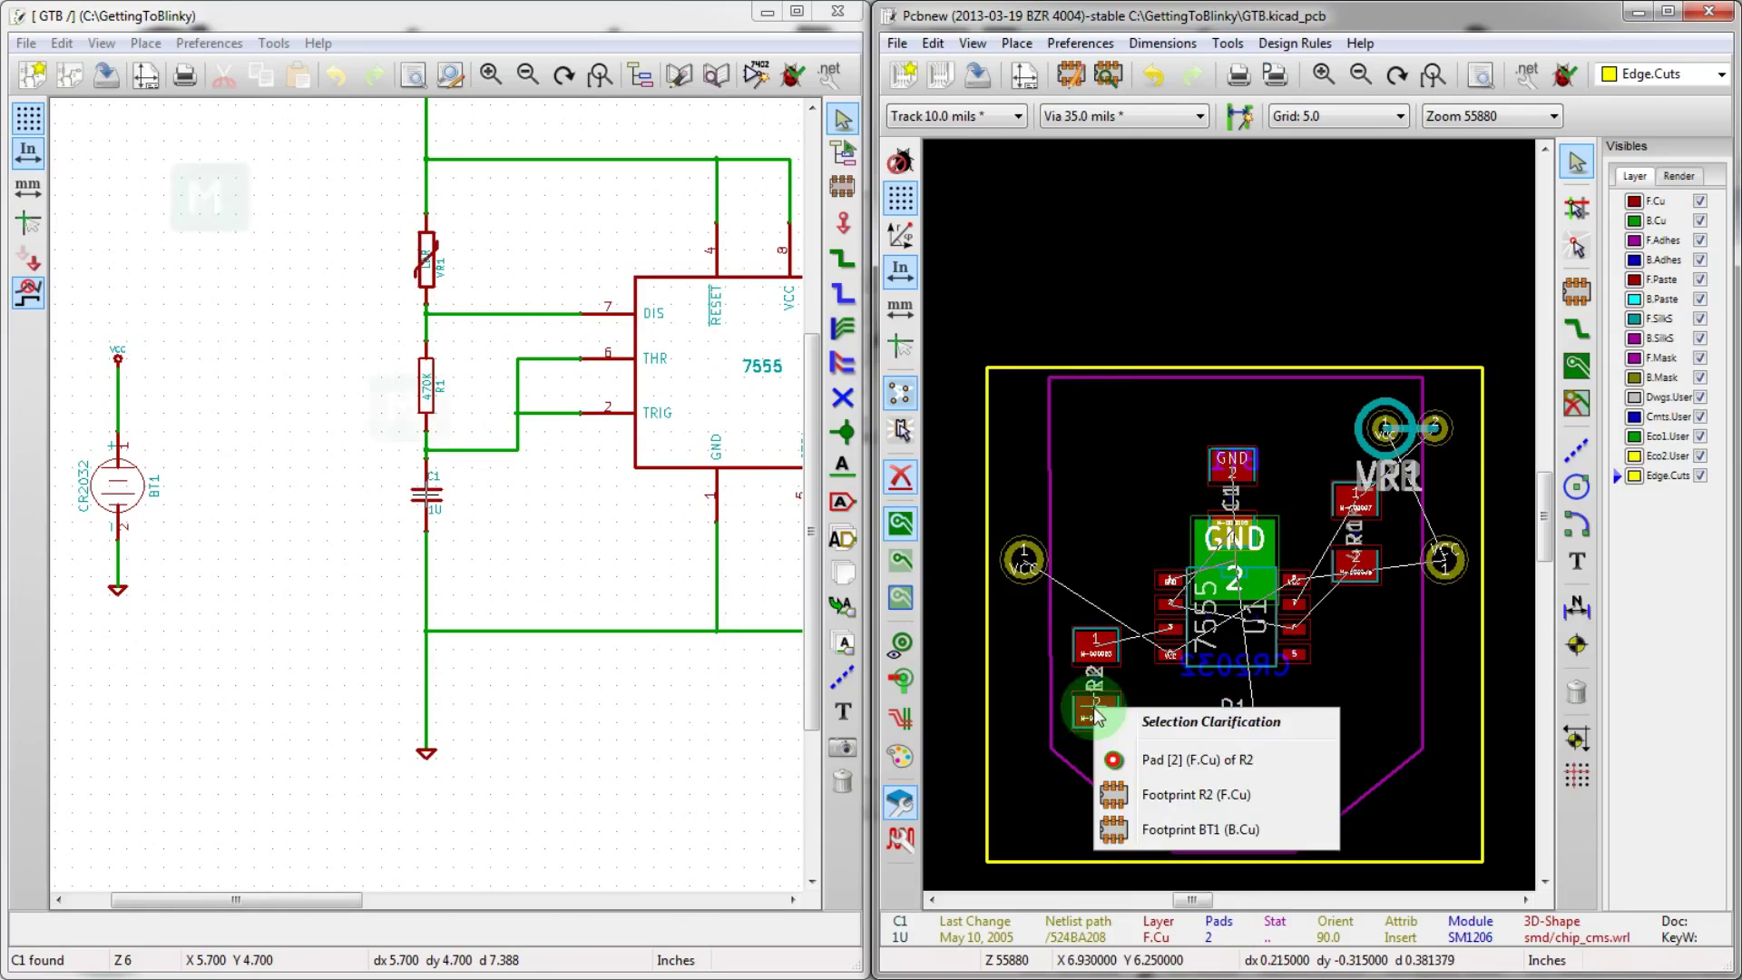
left_click(1122, 796)
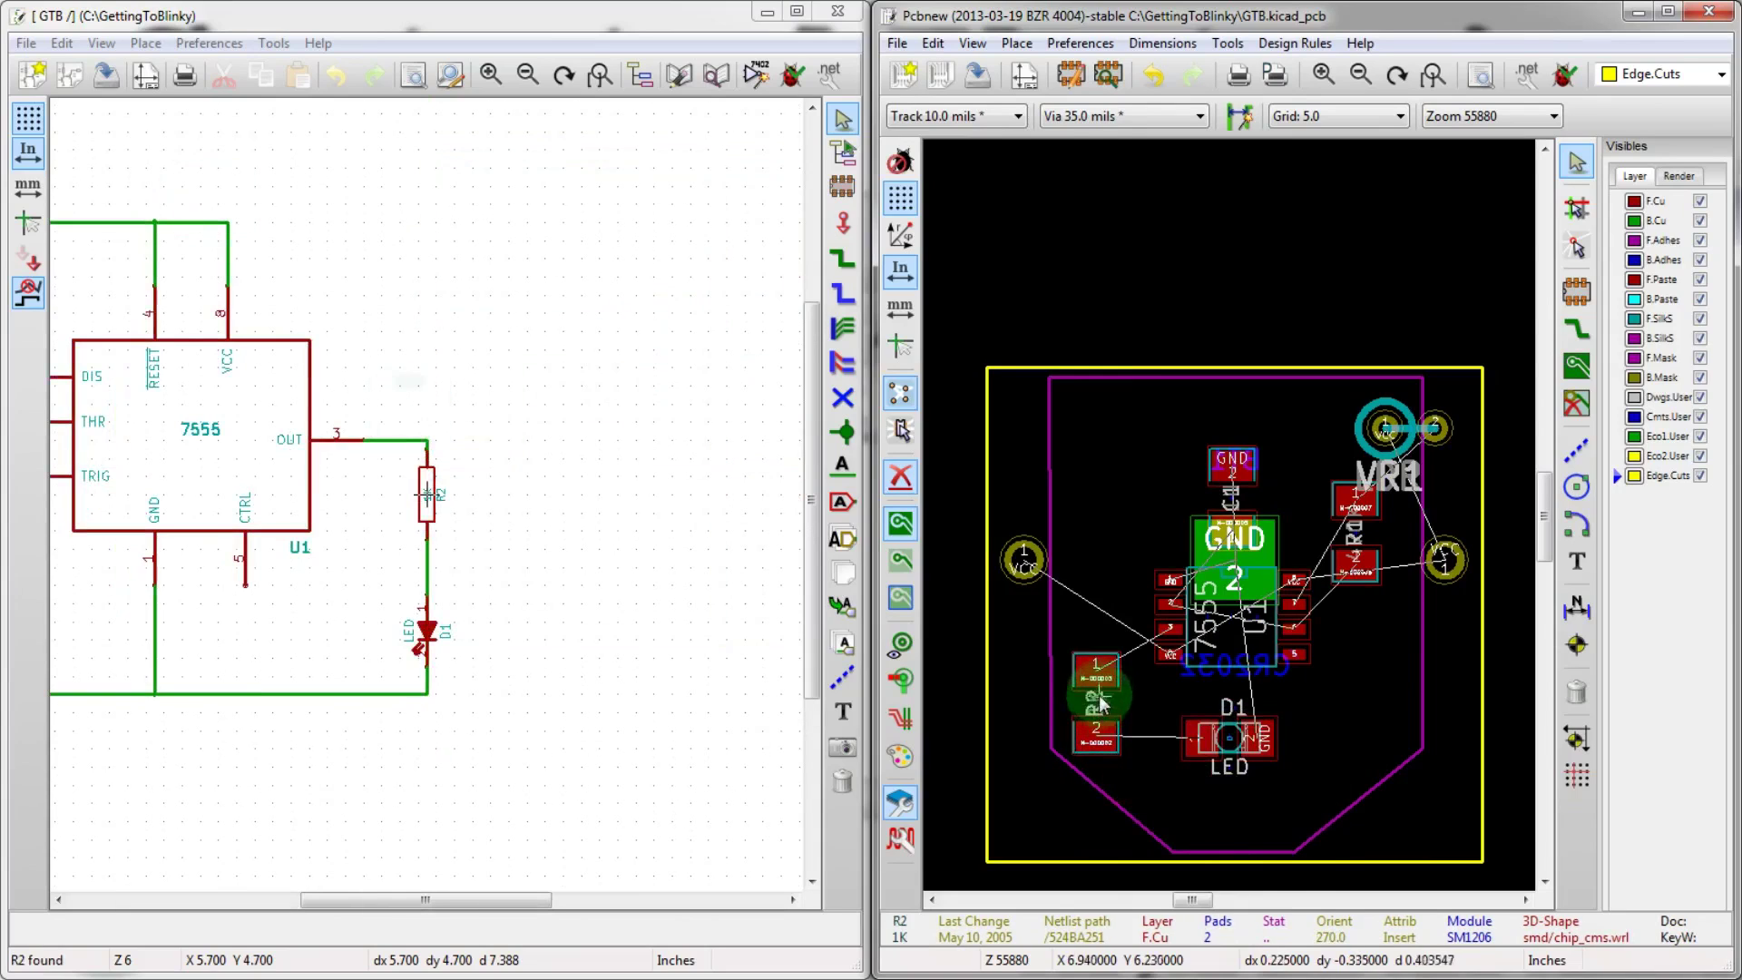
scroll(1122, 656, "up", 1)
left_click(1211, 499)
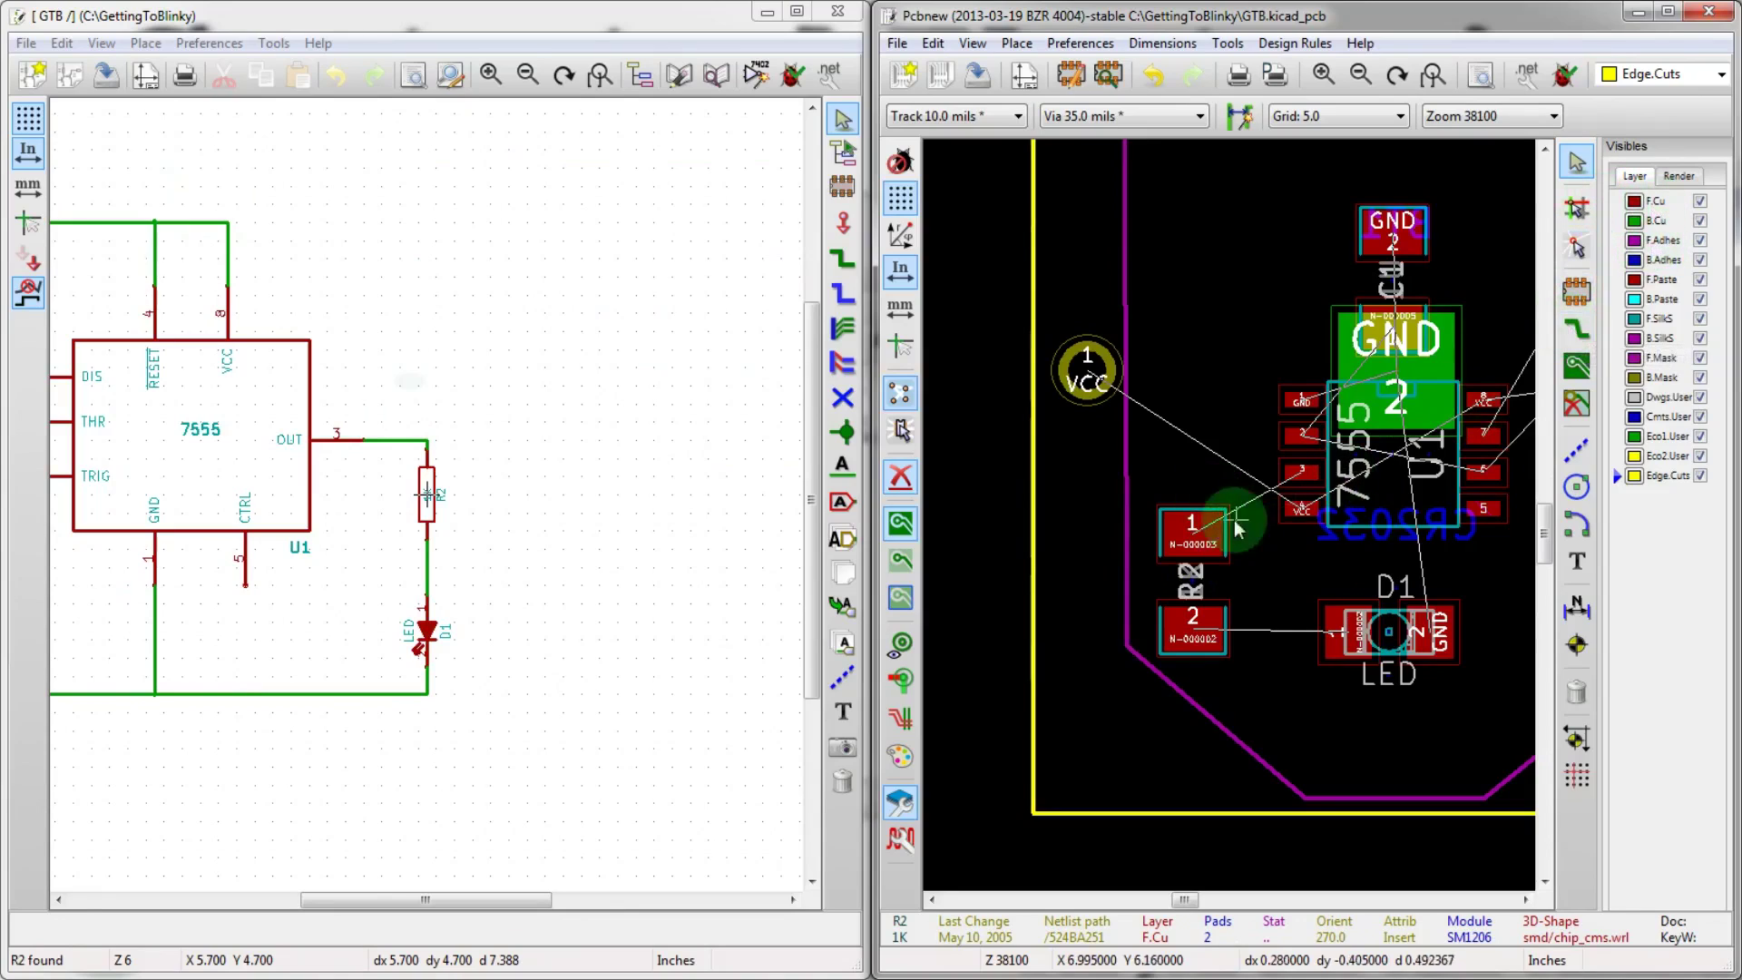
- Release the board layout window from its half-screen position and maximize it to fill the whole screen
left_click(1177, 519)
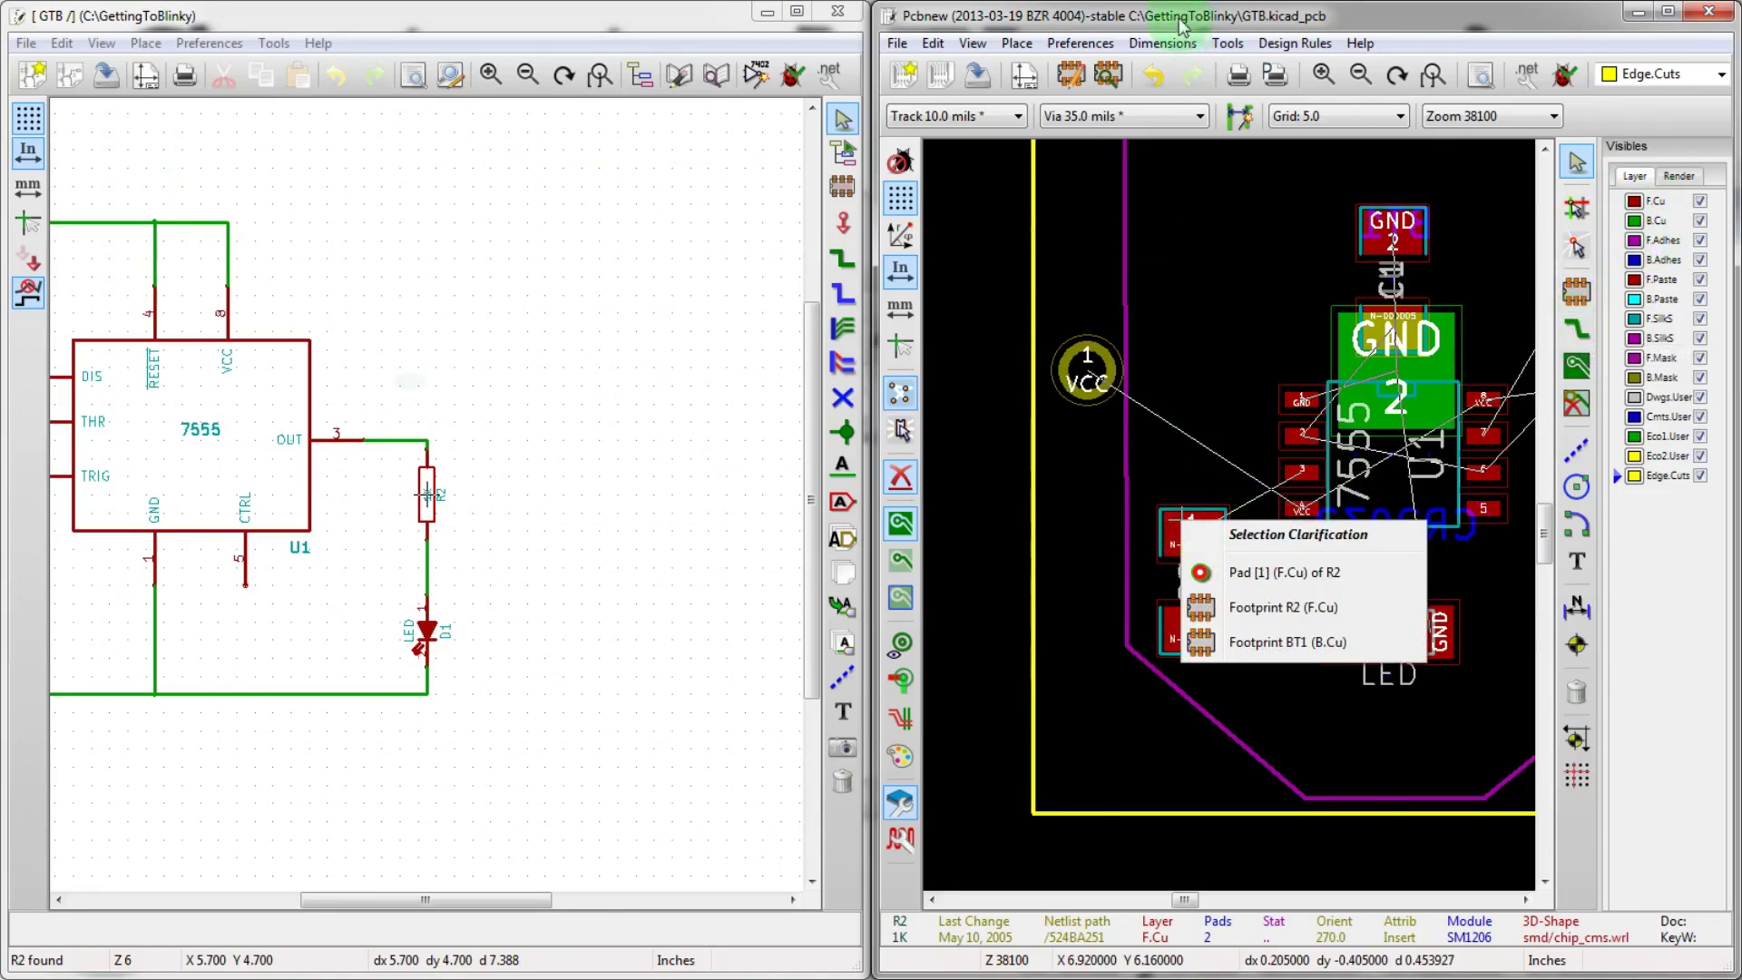
left_click_drag(1182, 26, 1186, 528)
double_click(1113, 522)
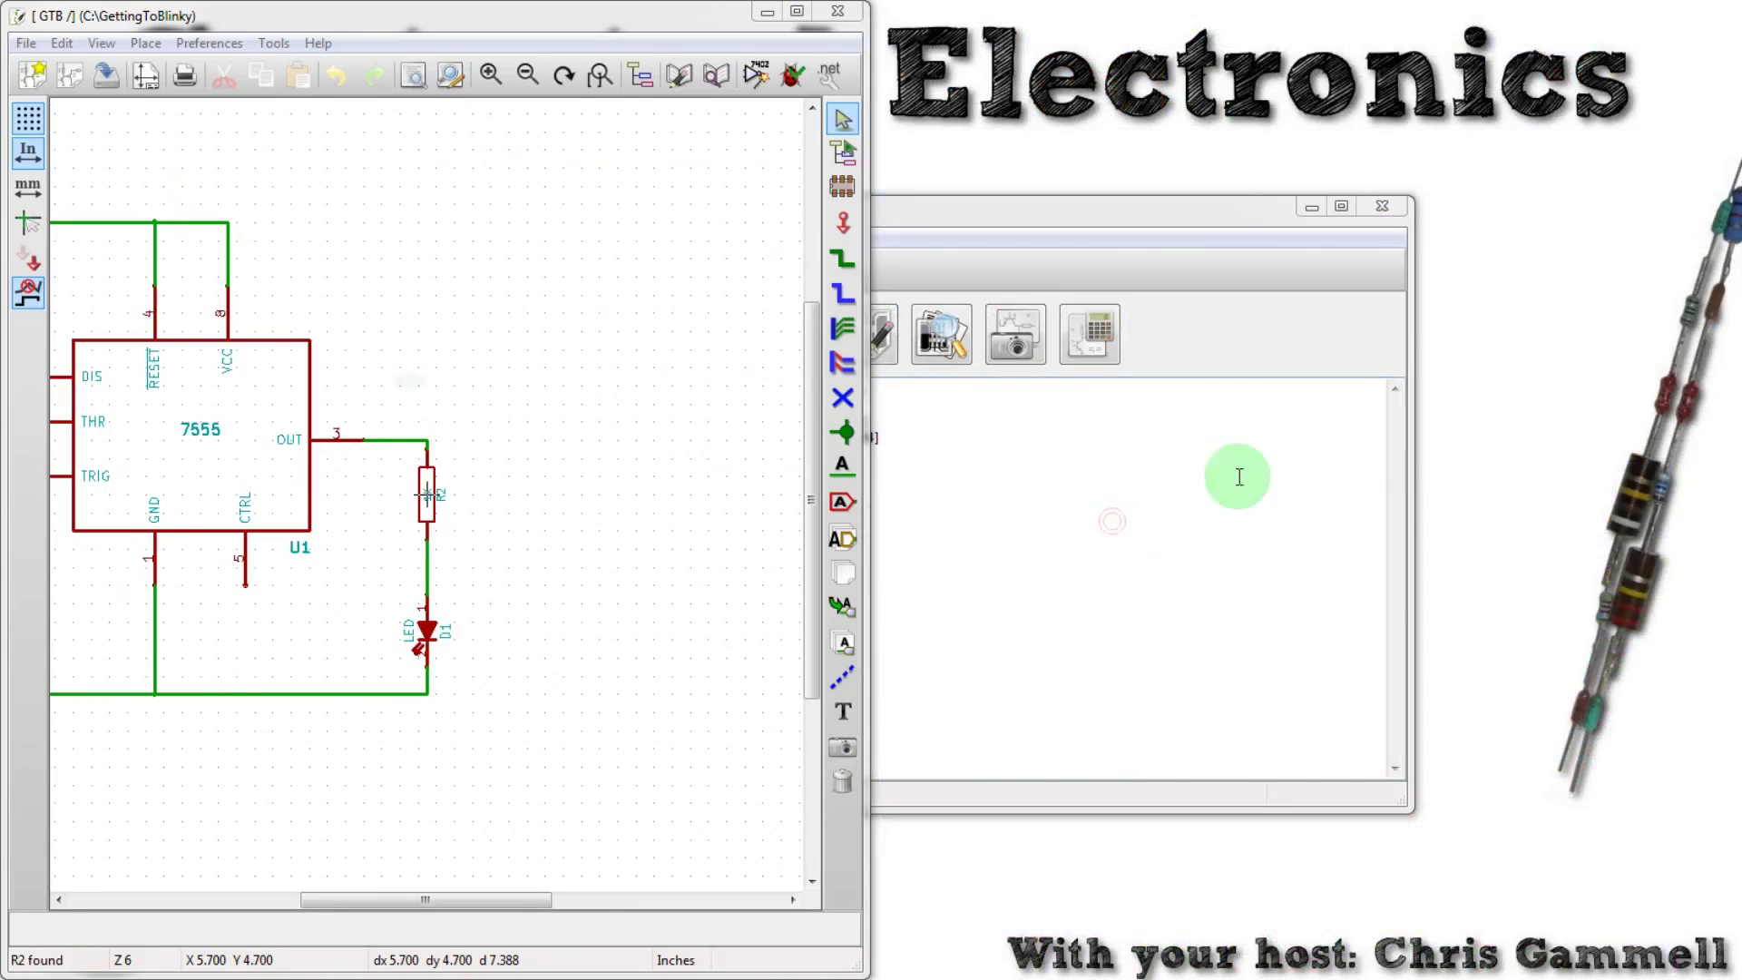
left_click_drag(1741, 36, 790, 37)
double_click(789, 35)
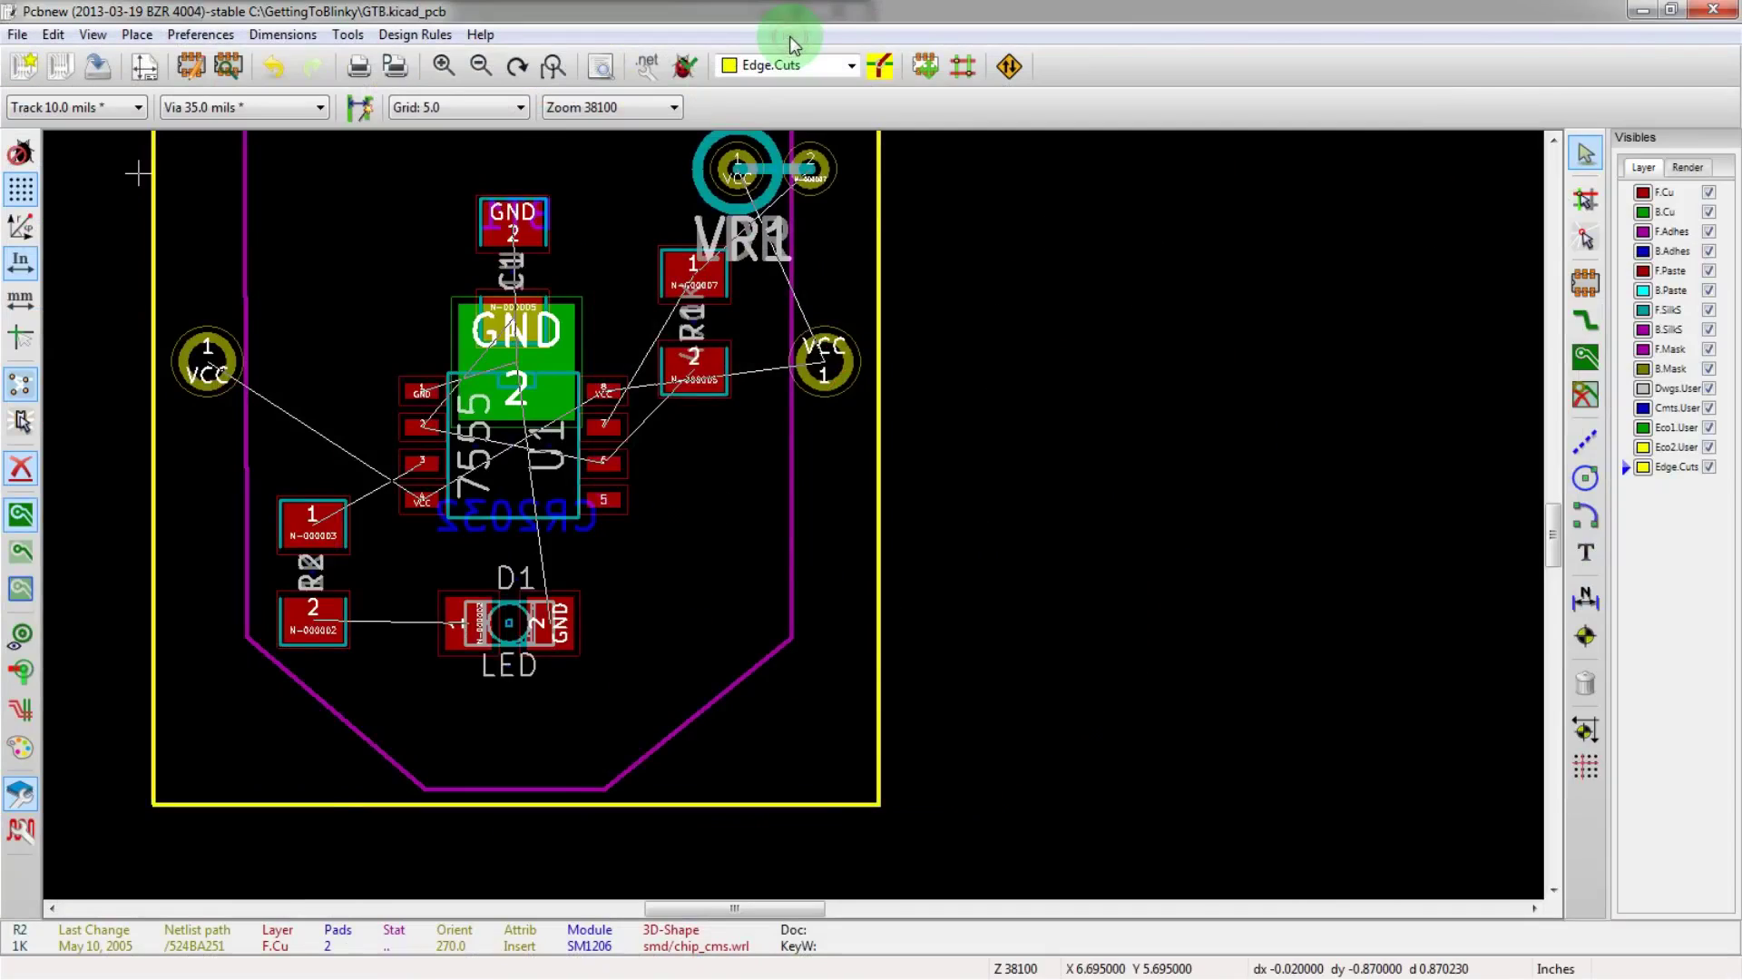
scroll(455, 552, "down", 1)
scroll(793, 515, "up", 1)
scroll(793, 516, "up", 1)
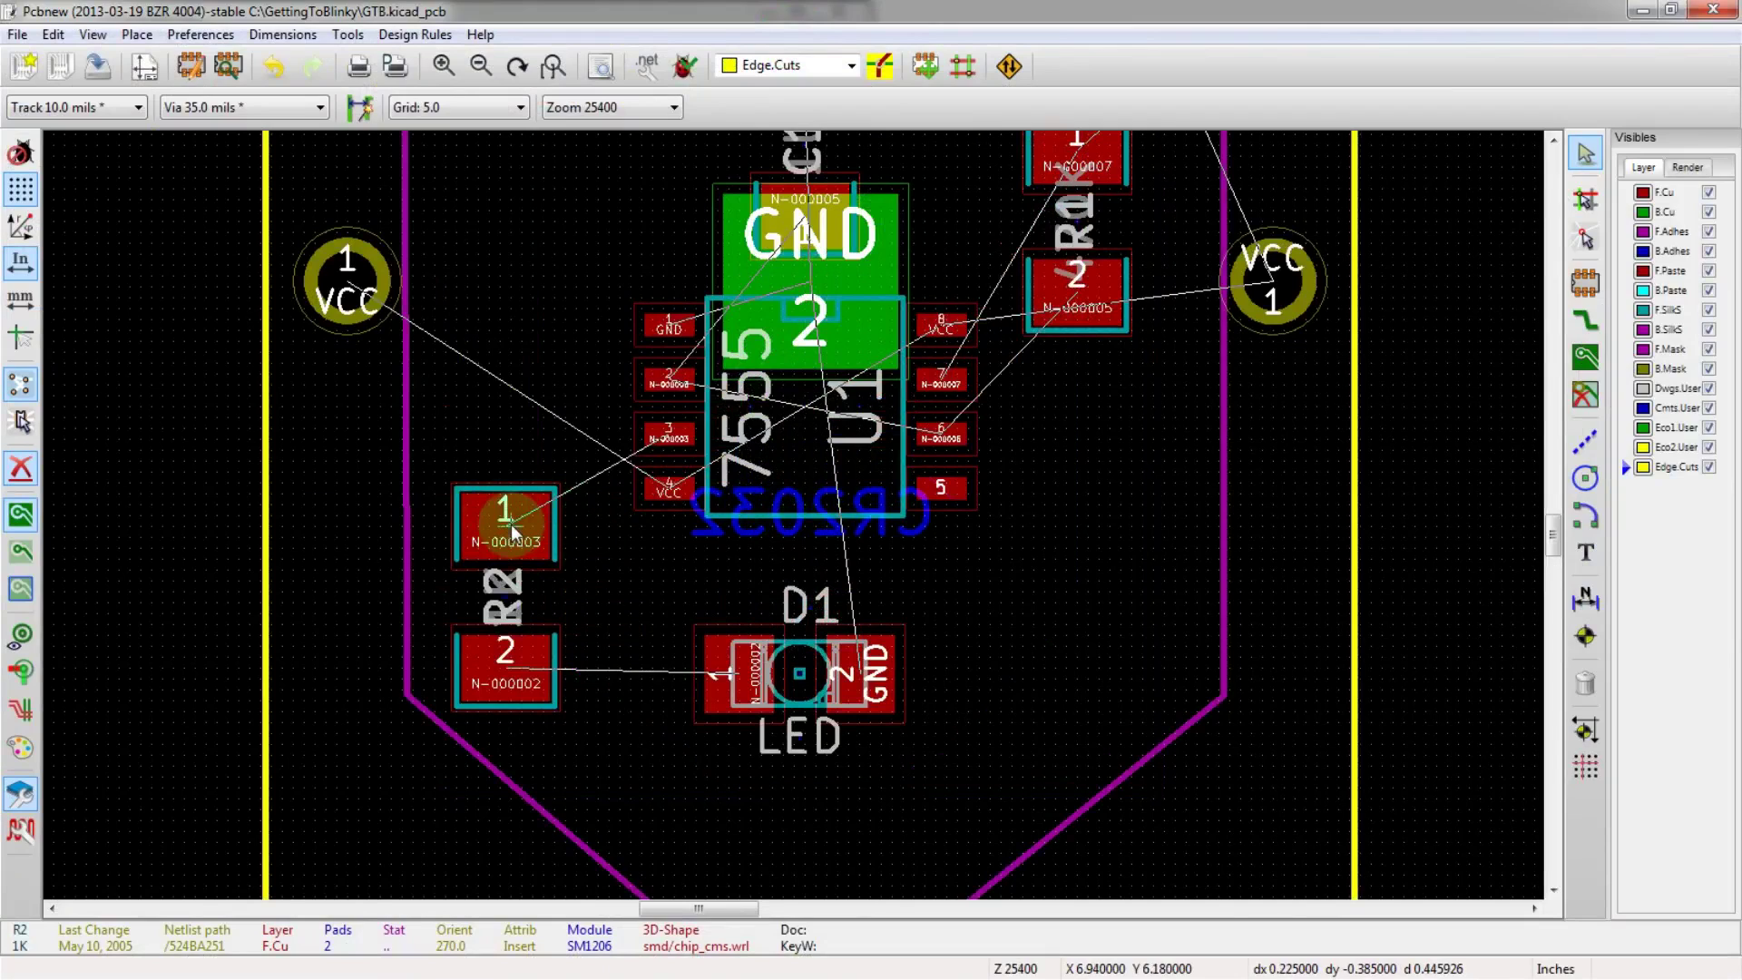
key("x")
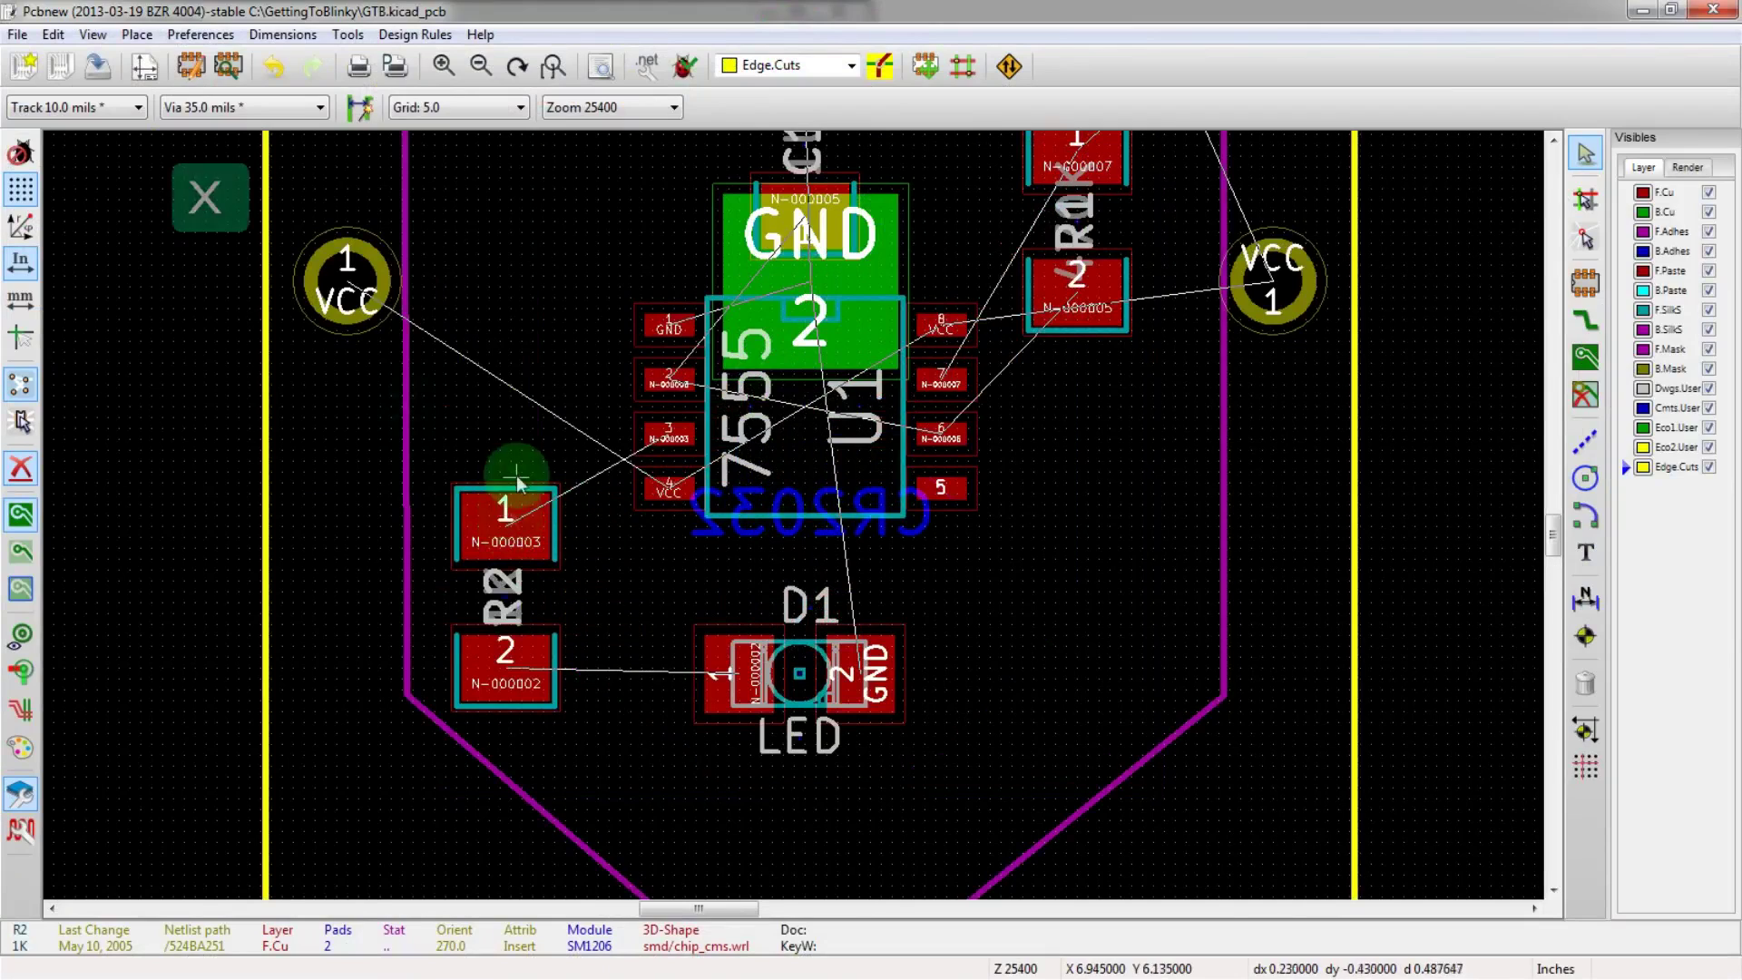
left_click(508, 531)
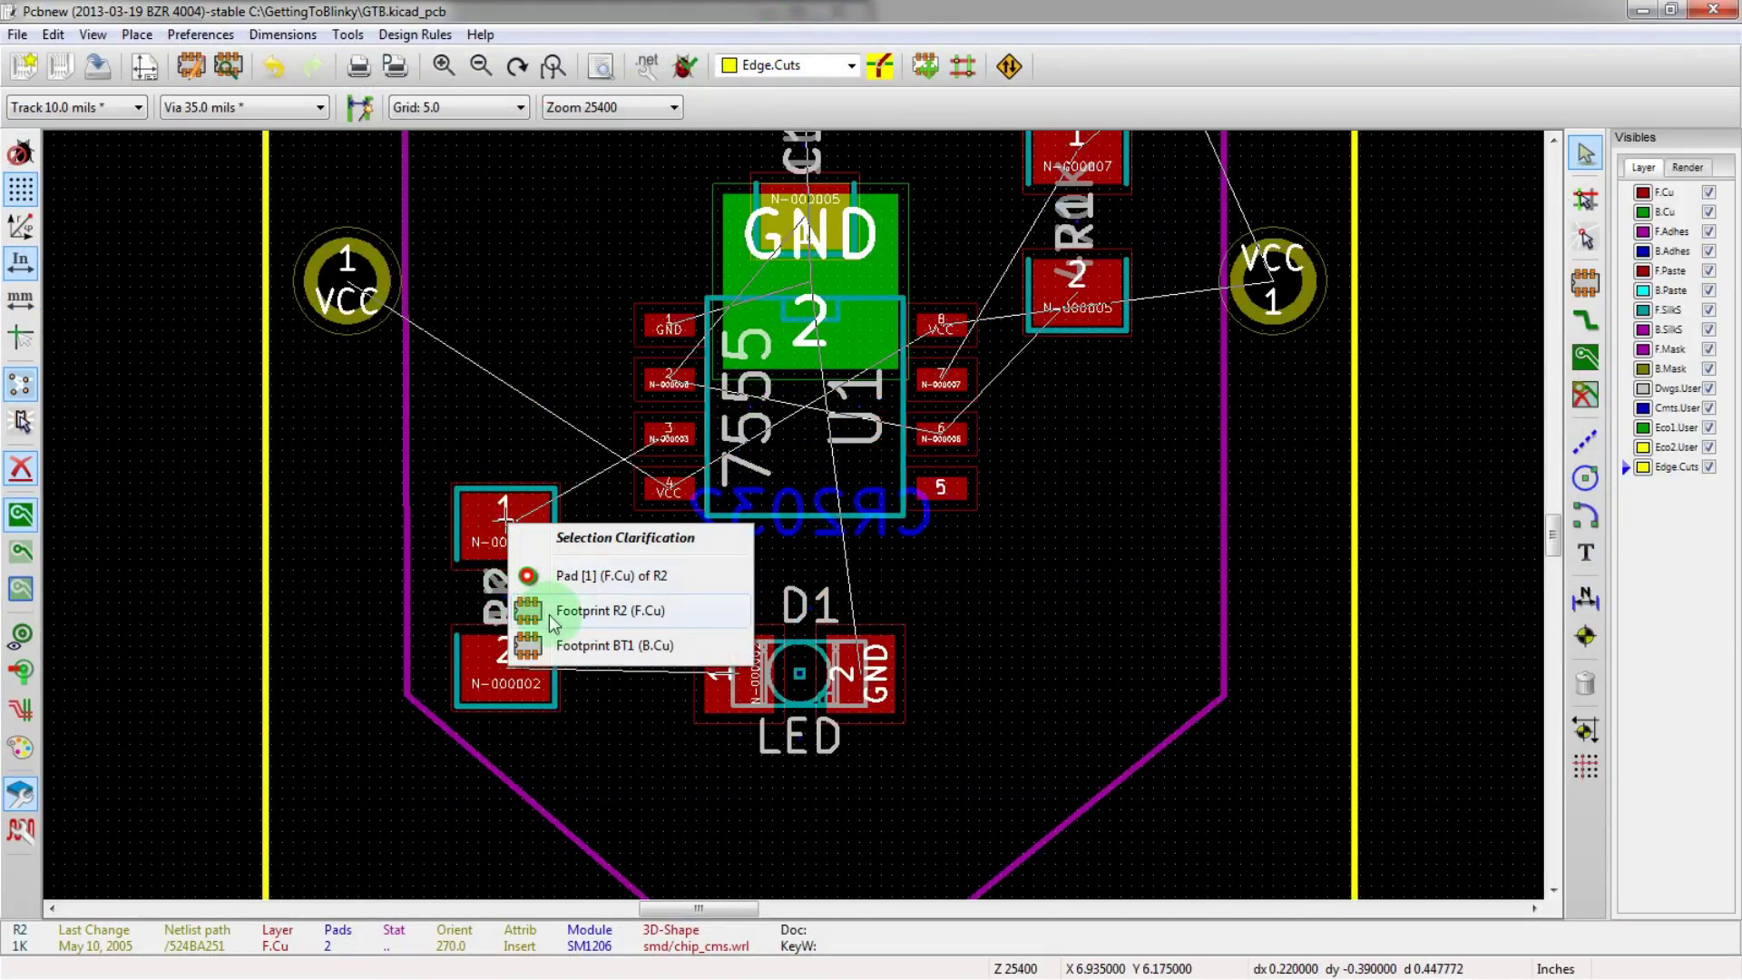
key("Escape")
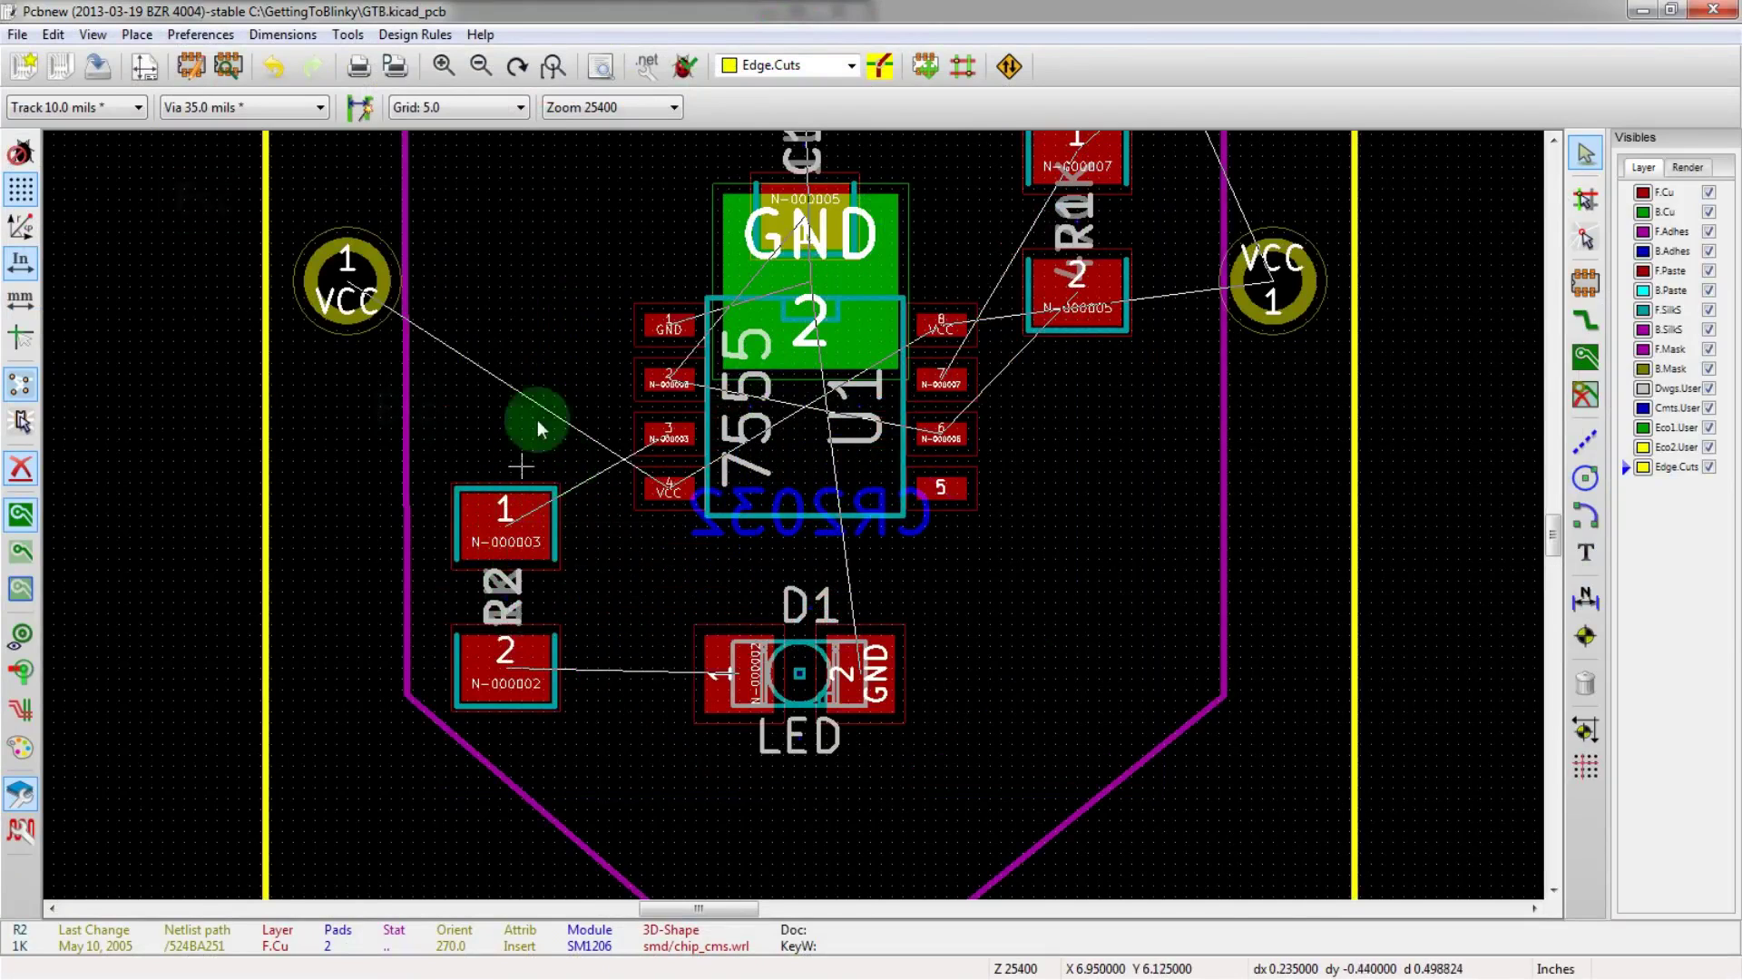
- Make F.Cu the active layer and try starting a track from R2's pad 1 toward U1's pin 3
left_click(851, 68)
left_click(767, 86)
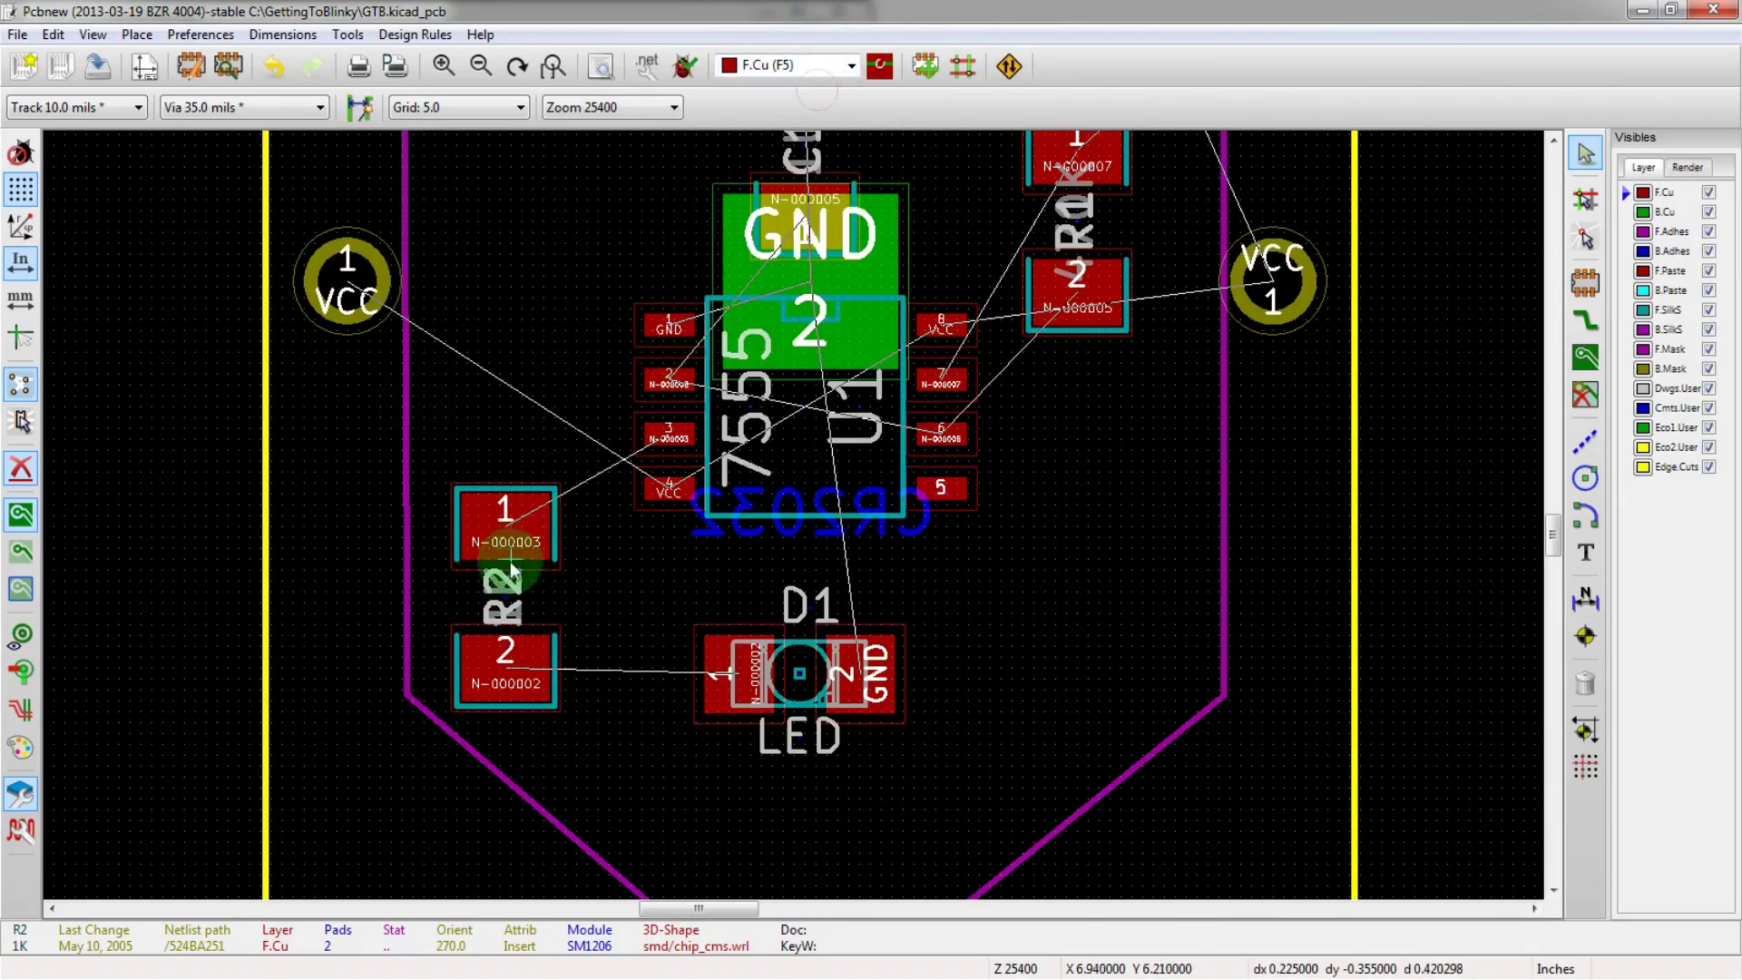
key("x")
key("Escape")
key("x")
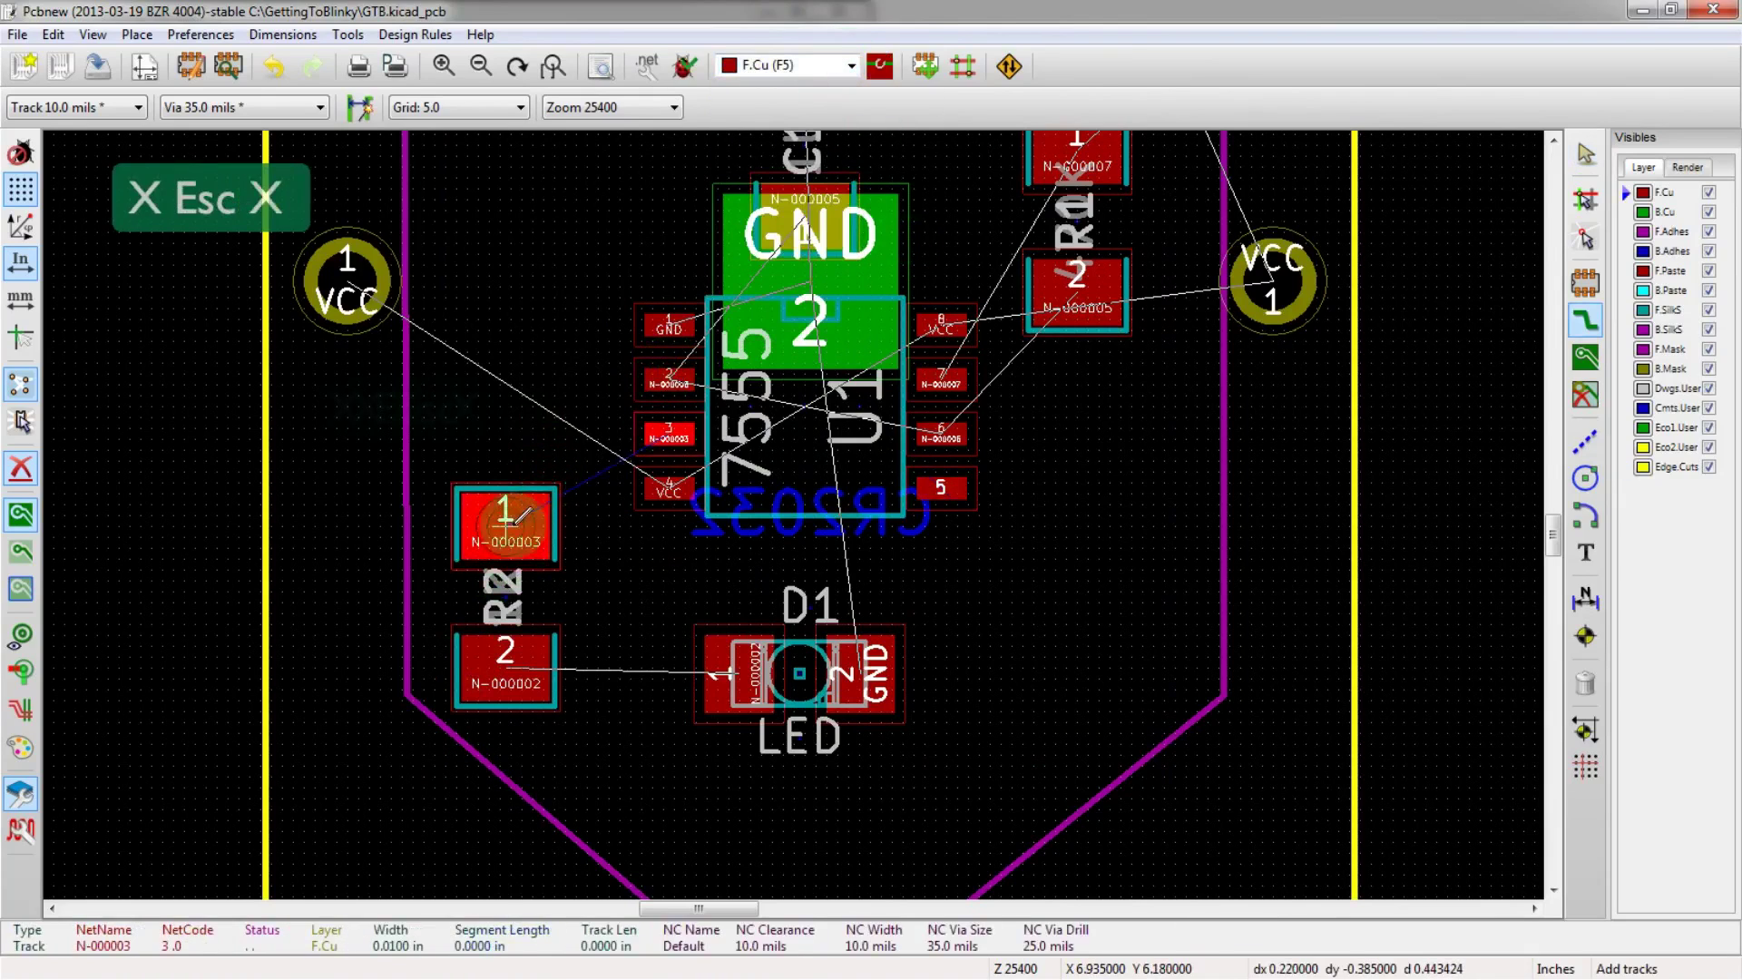
scroll(545, 435, "up", 2)
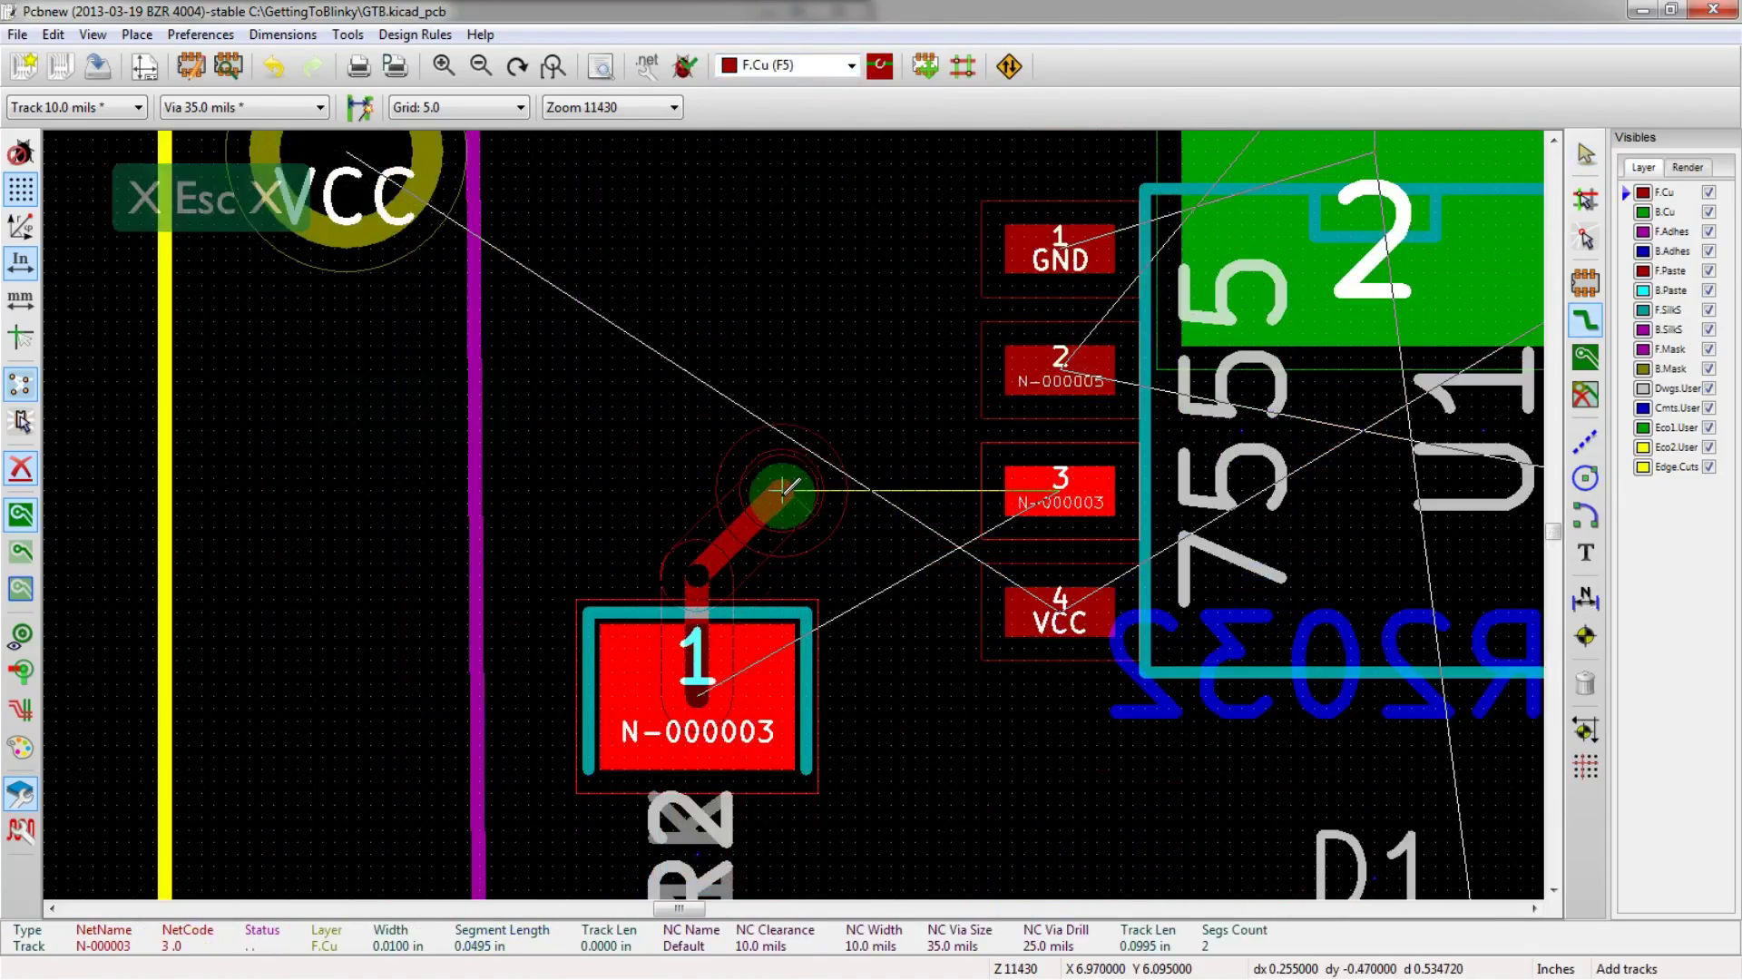
key("Escape")
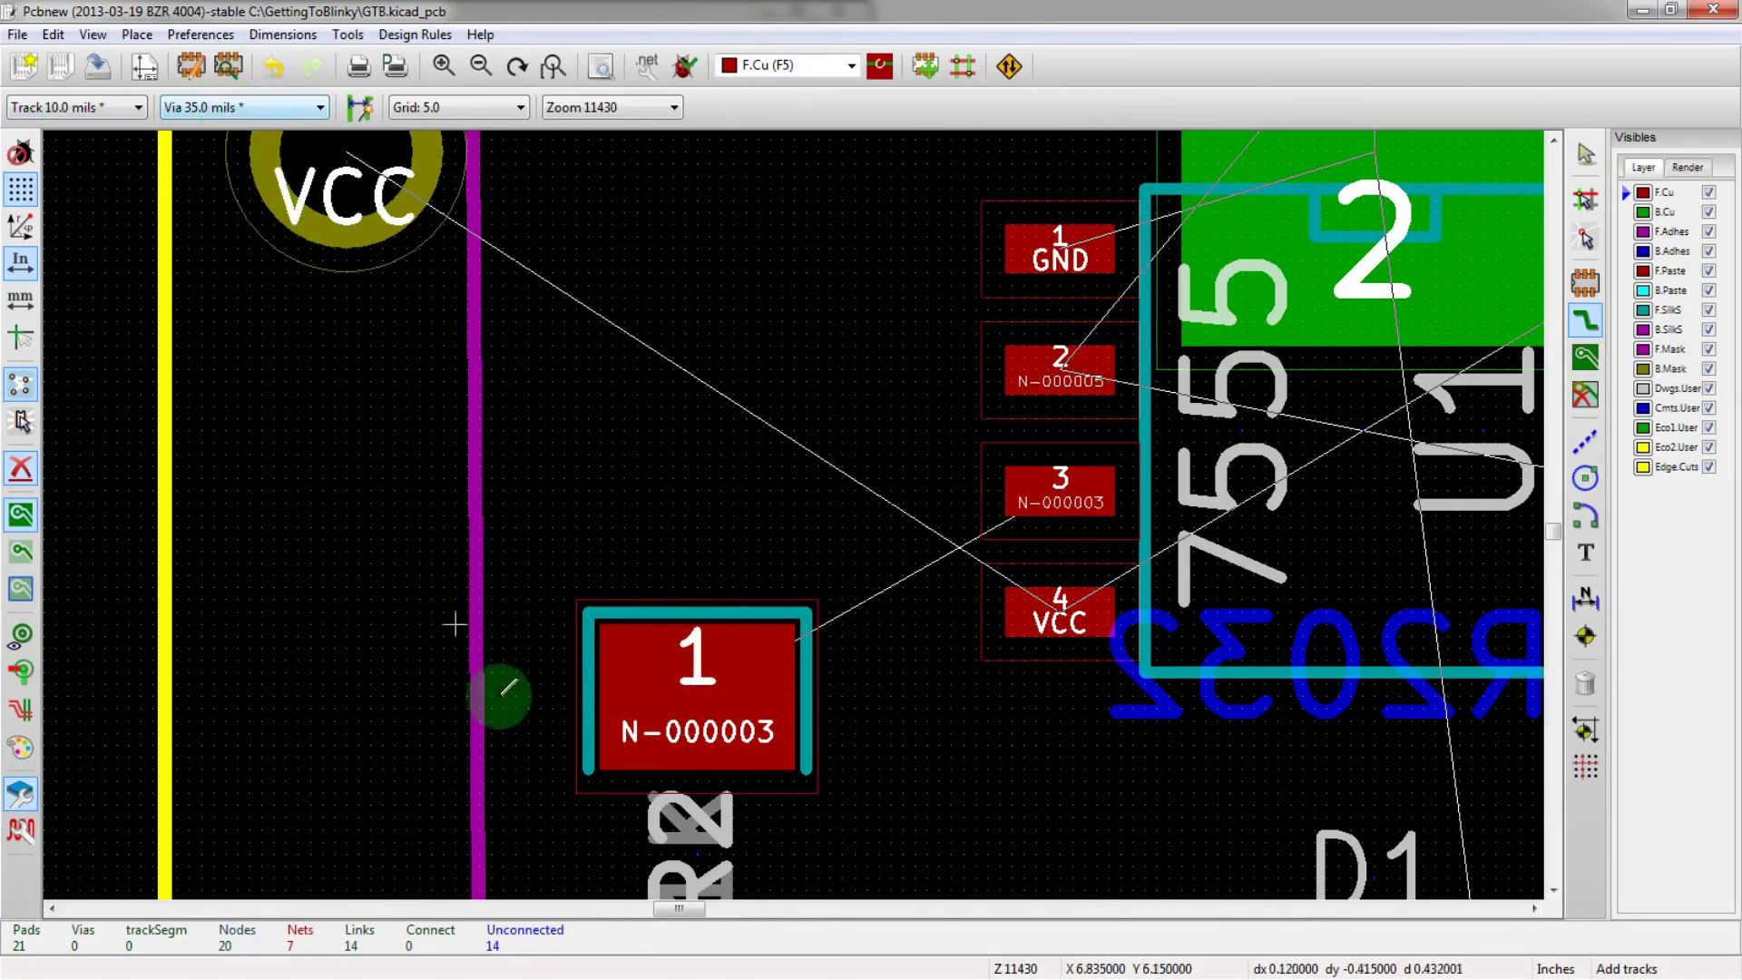
- Try routing from R2's pad 1 with the layer switched to B.Cu, abandon the track and return to F.Cu
left_click(691, 663)
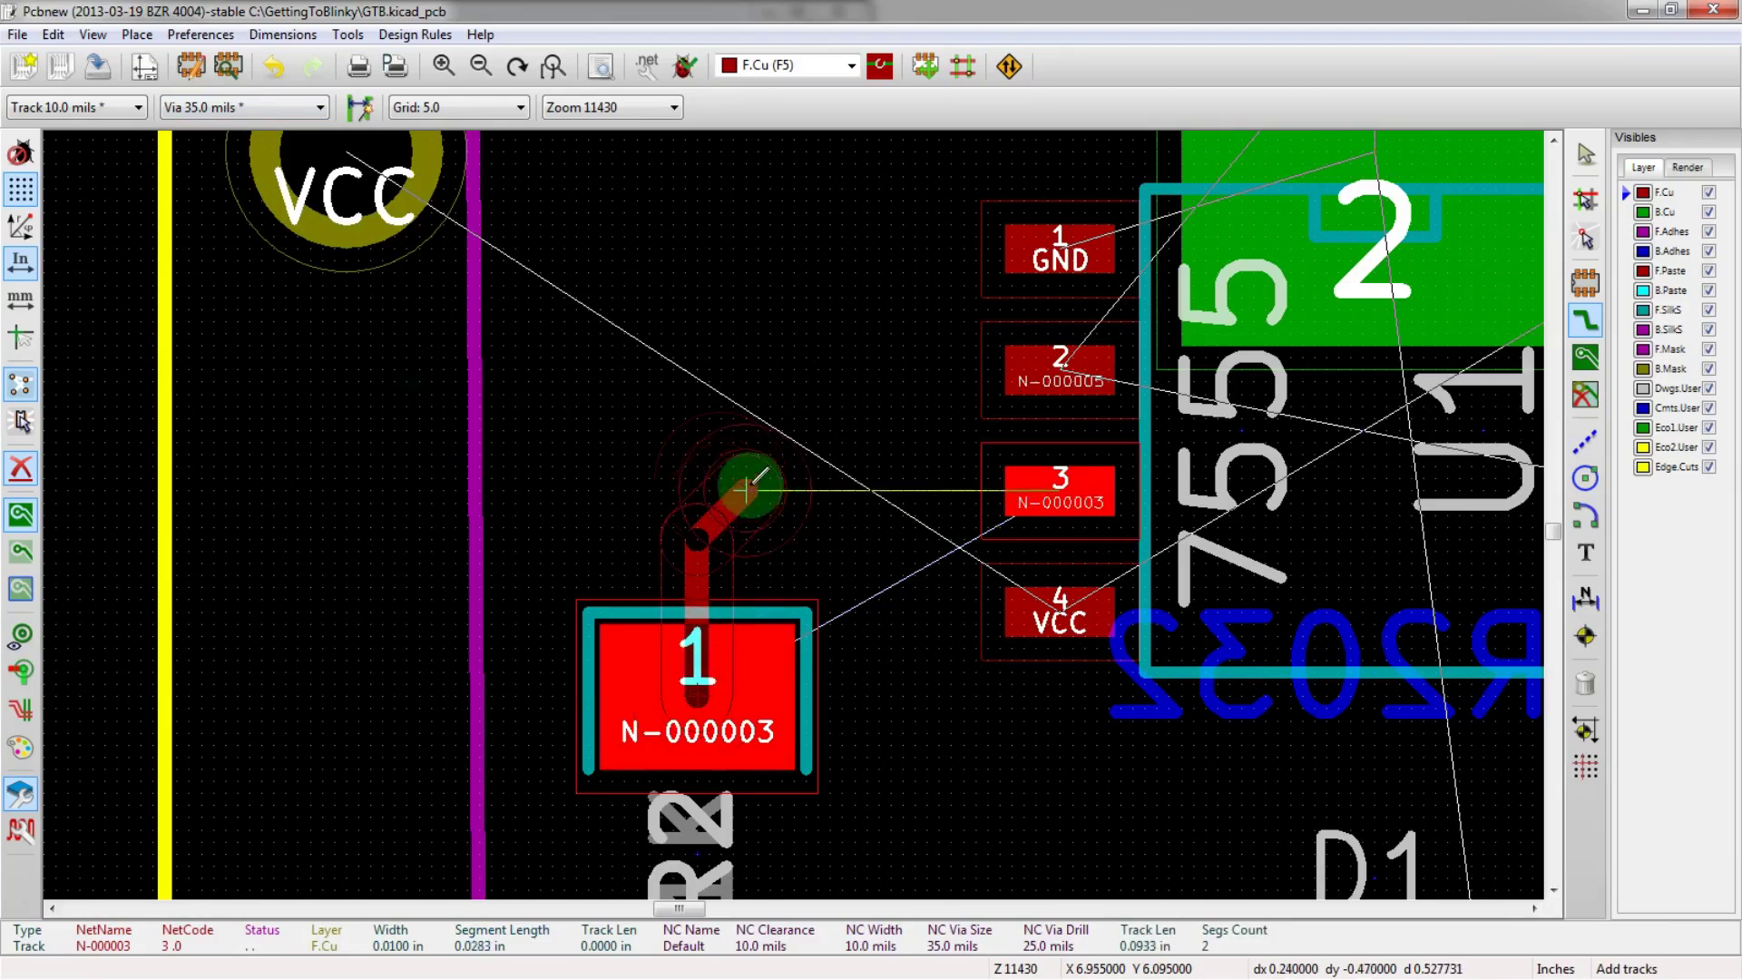
key("v")
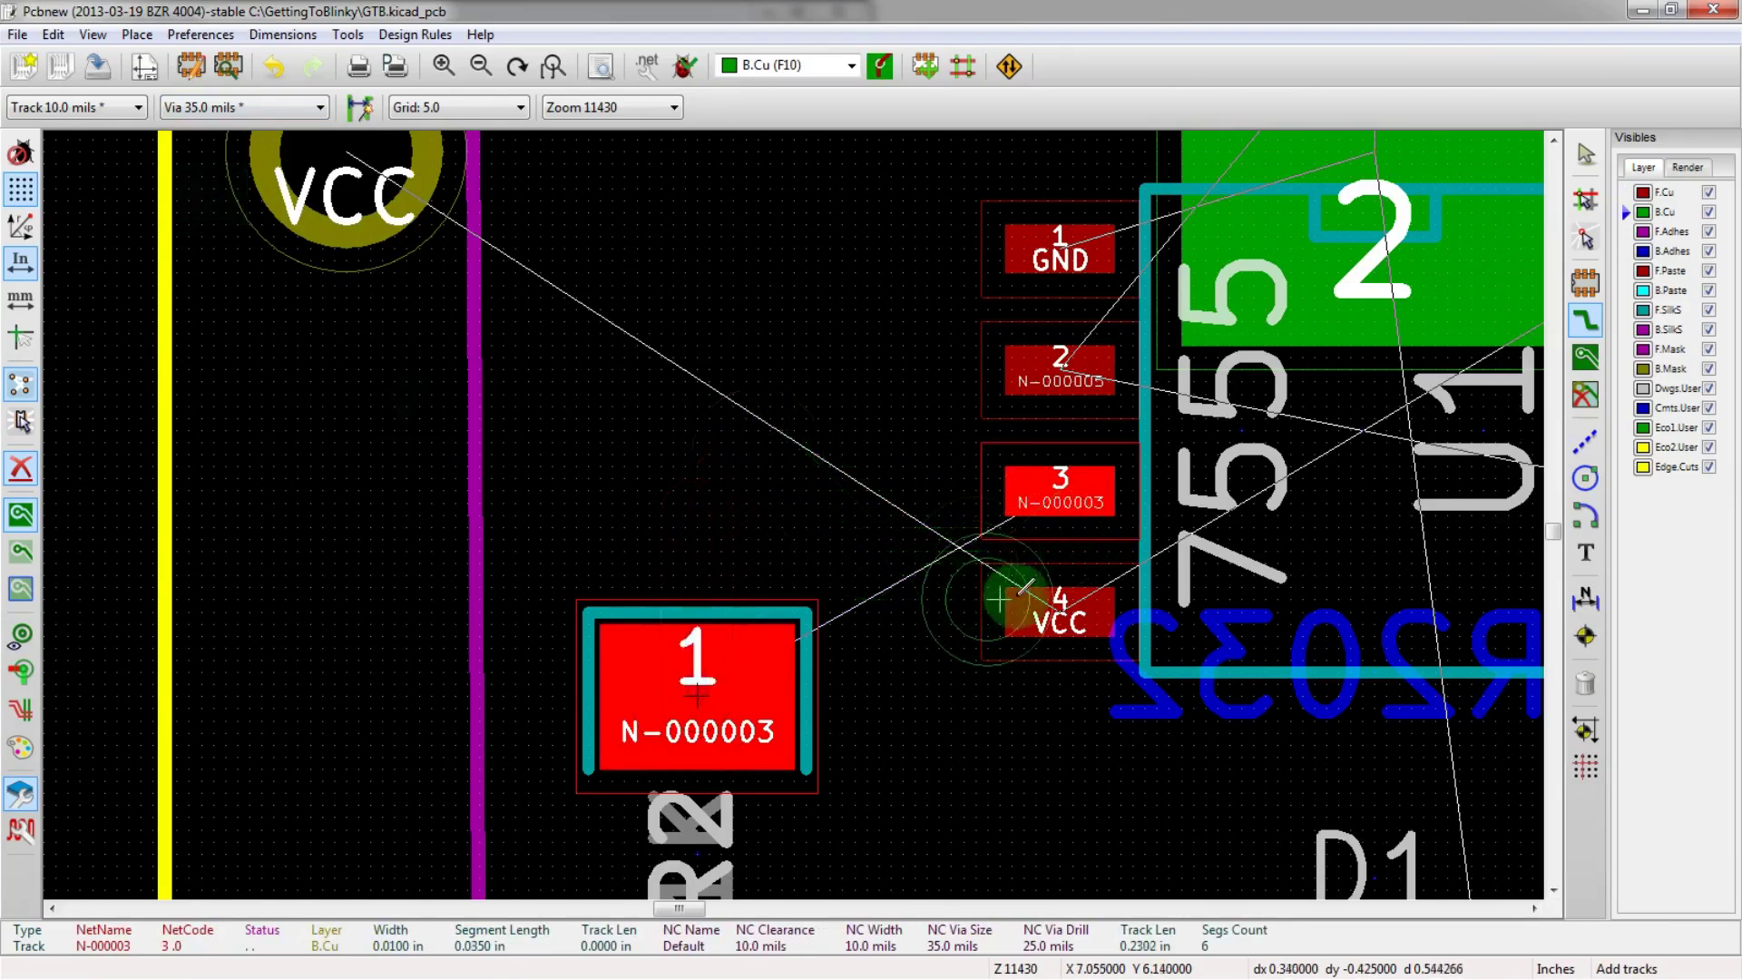
key("Escape")
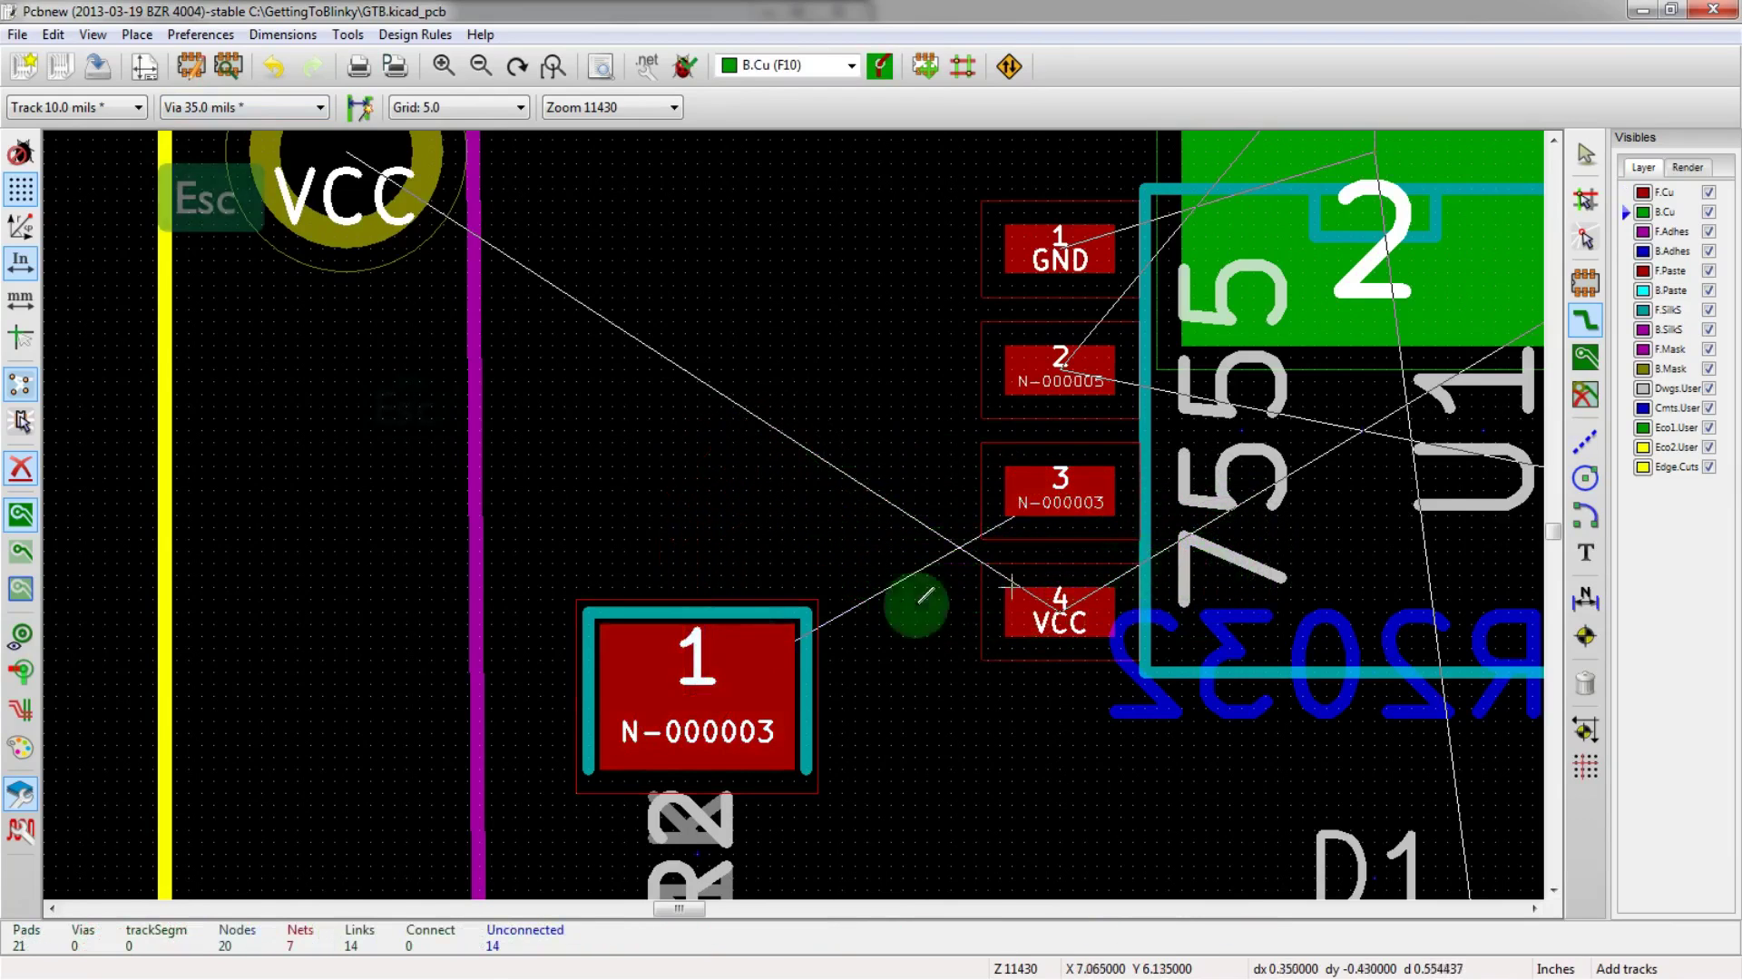
key("x")
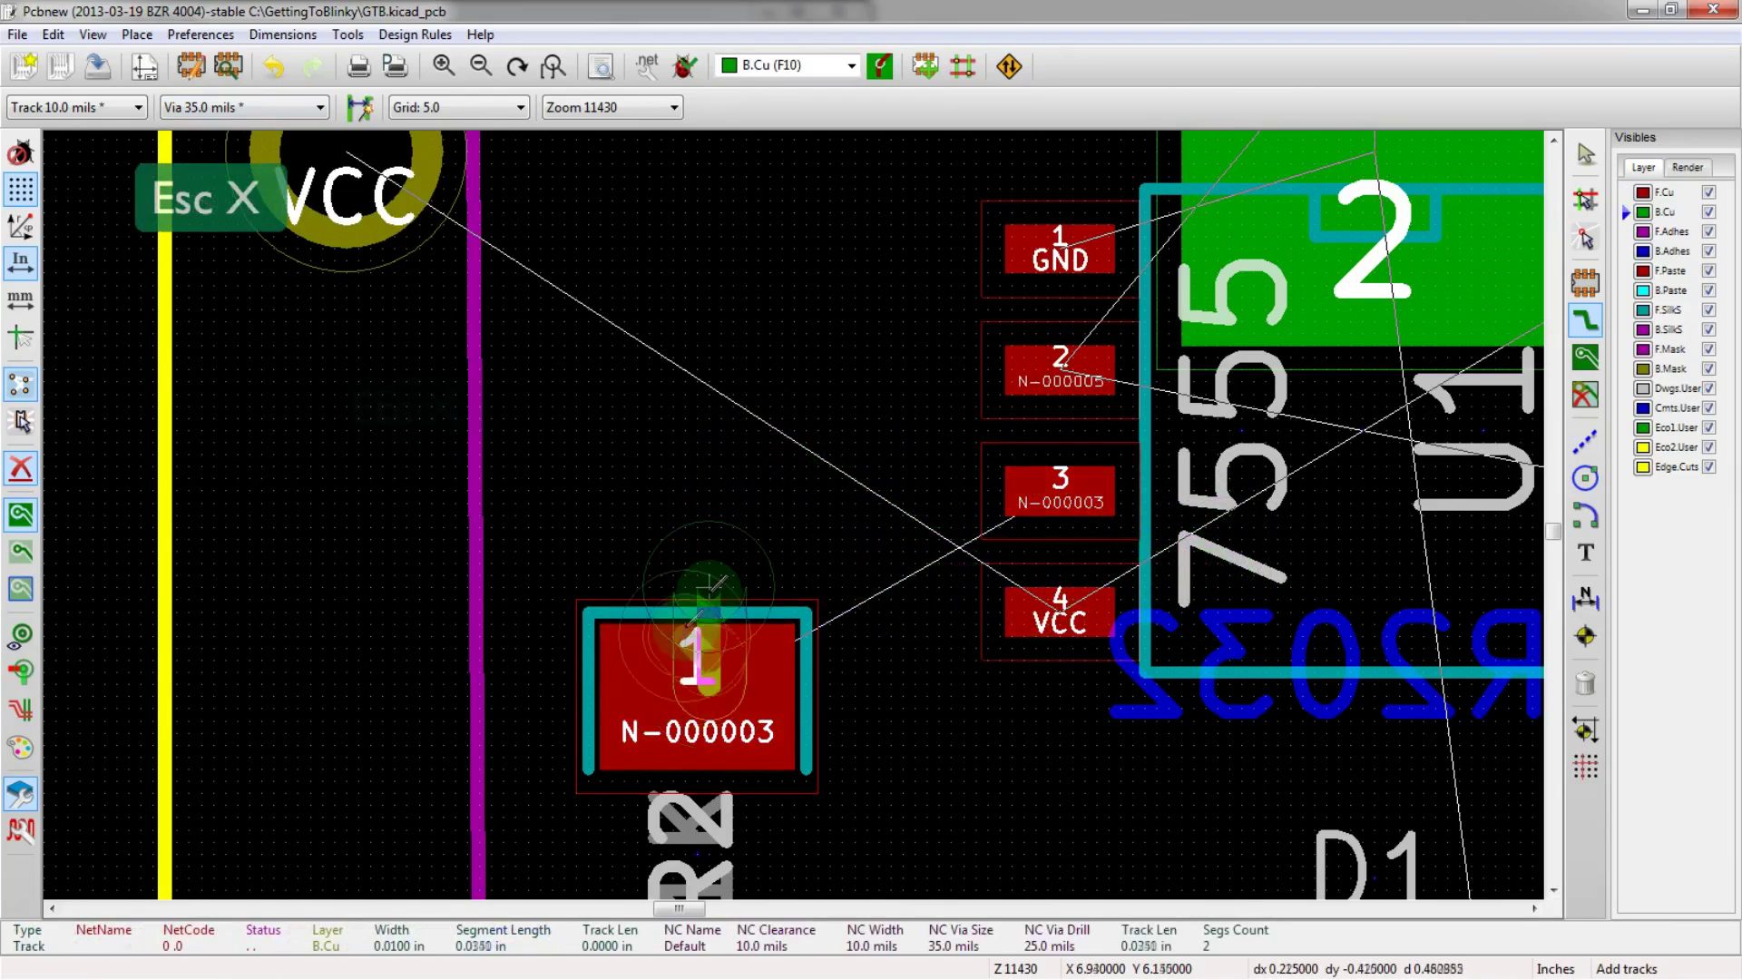
key("Escape")
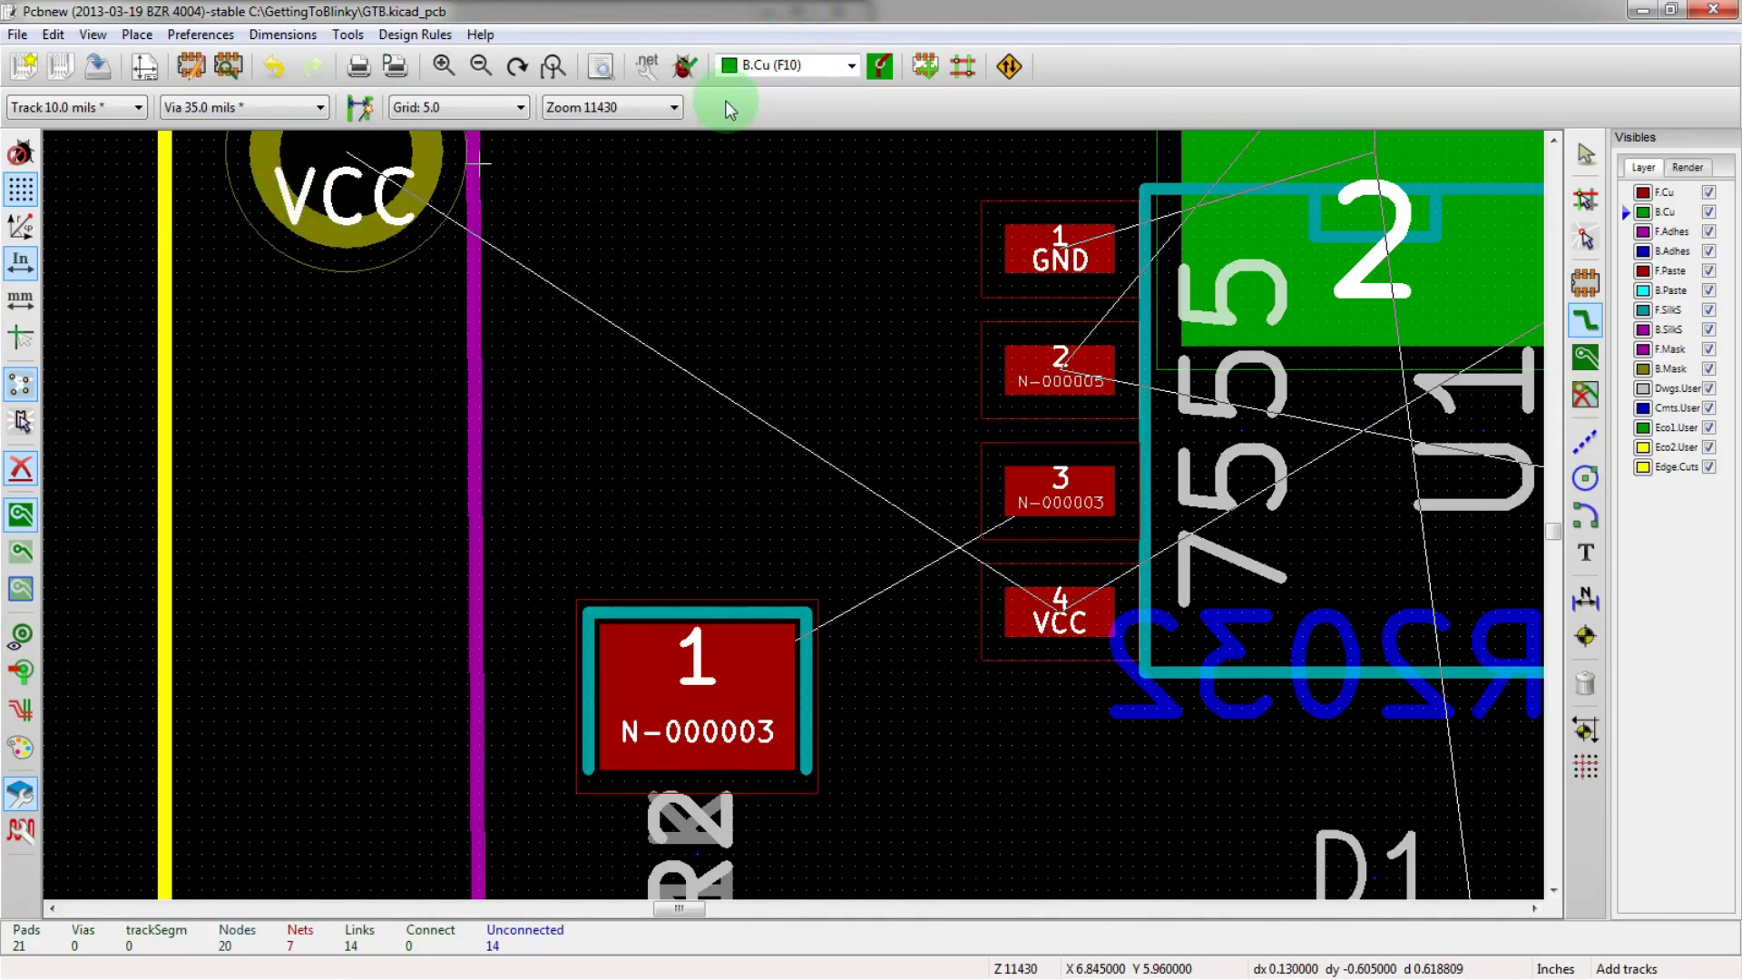
key("v")
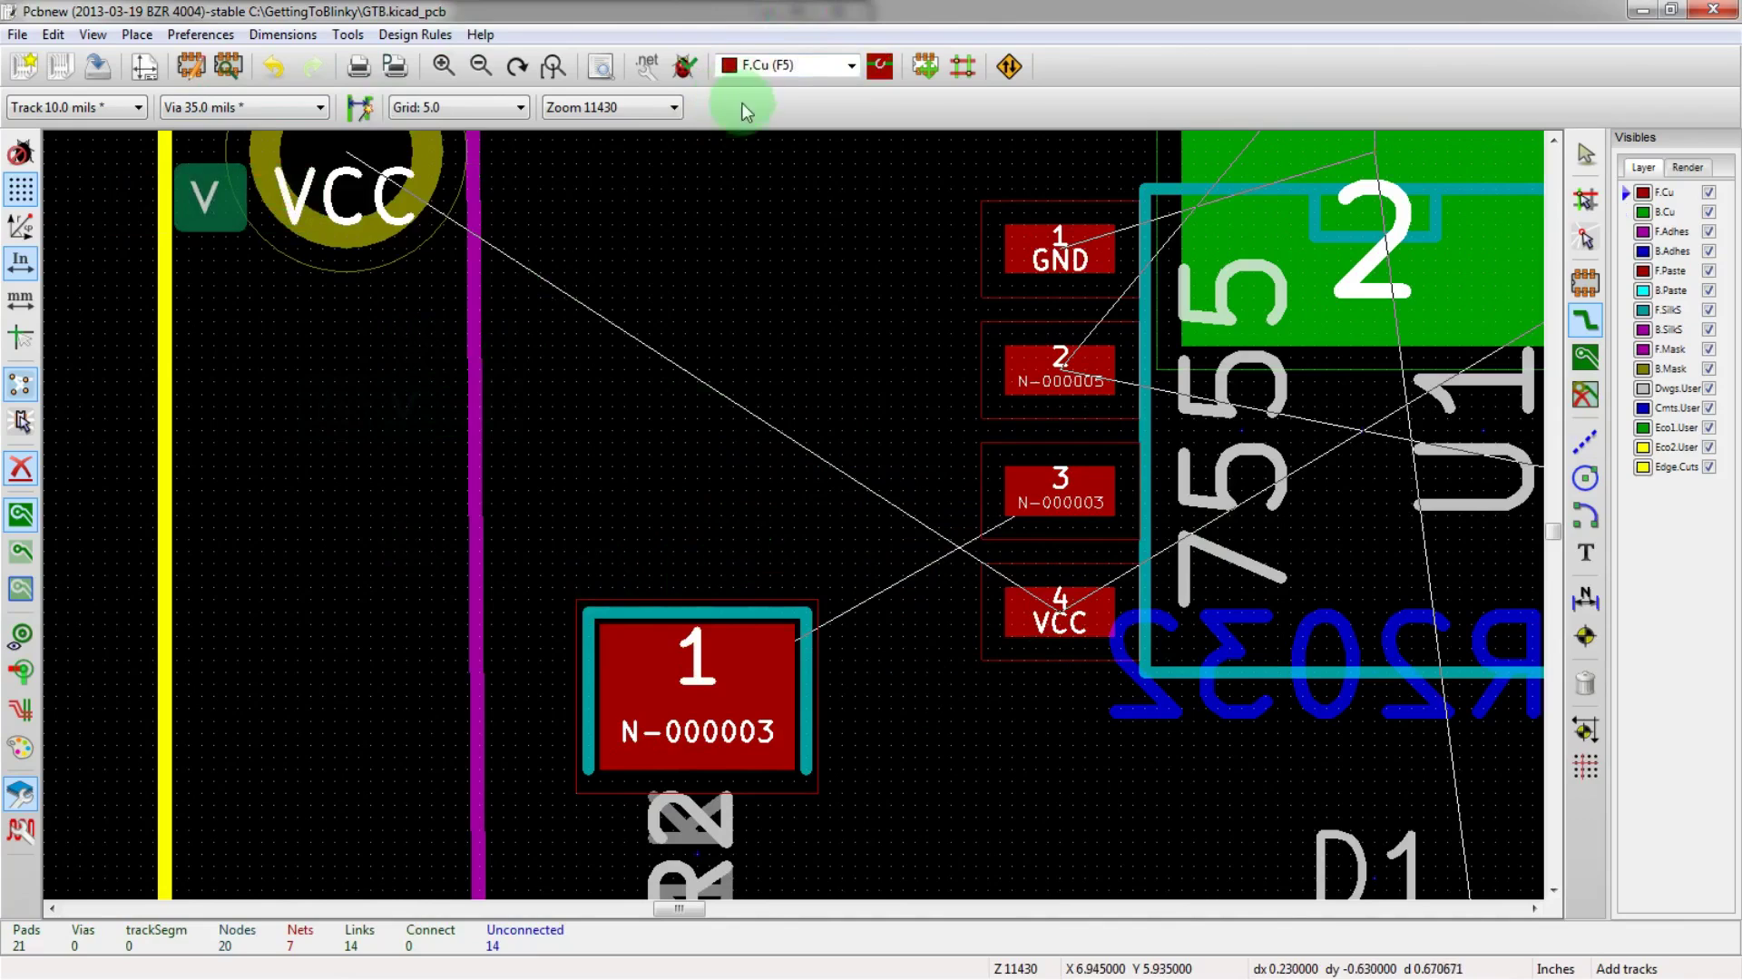
- Route a 10 mil F.Cu track from R2's pad 1 to U1's pin 3, running up, diagonally and horizontally
left_click(699, 697)
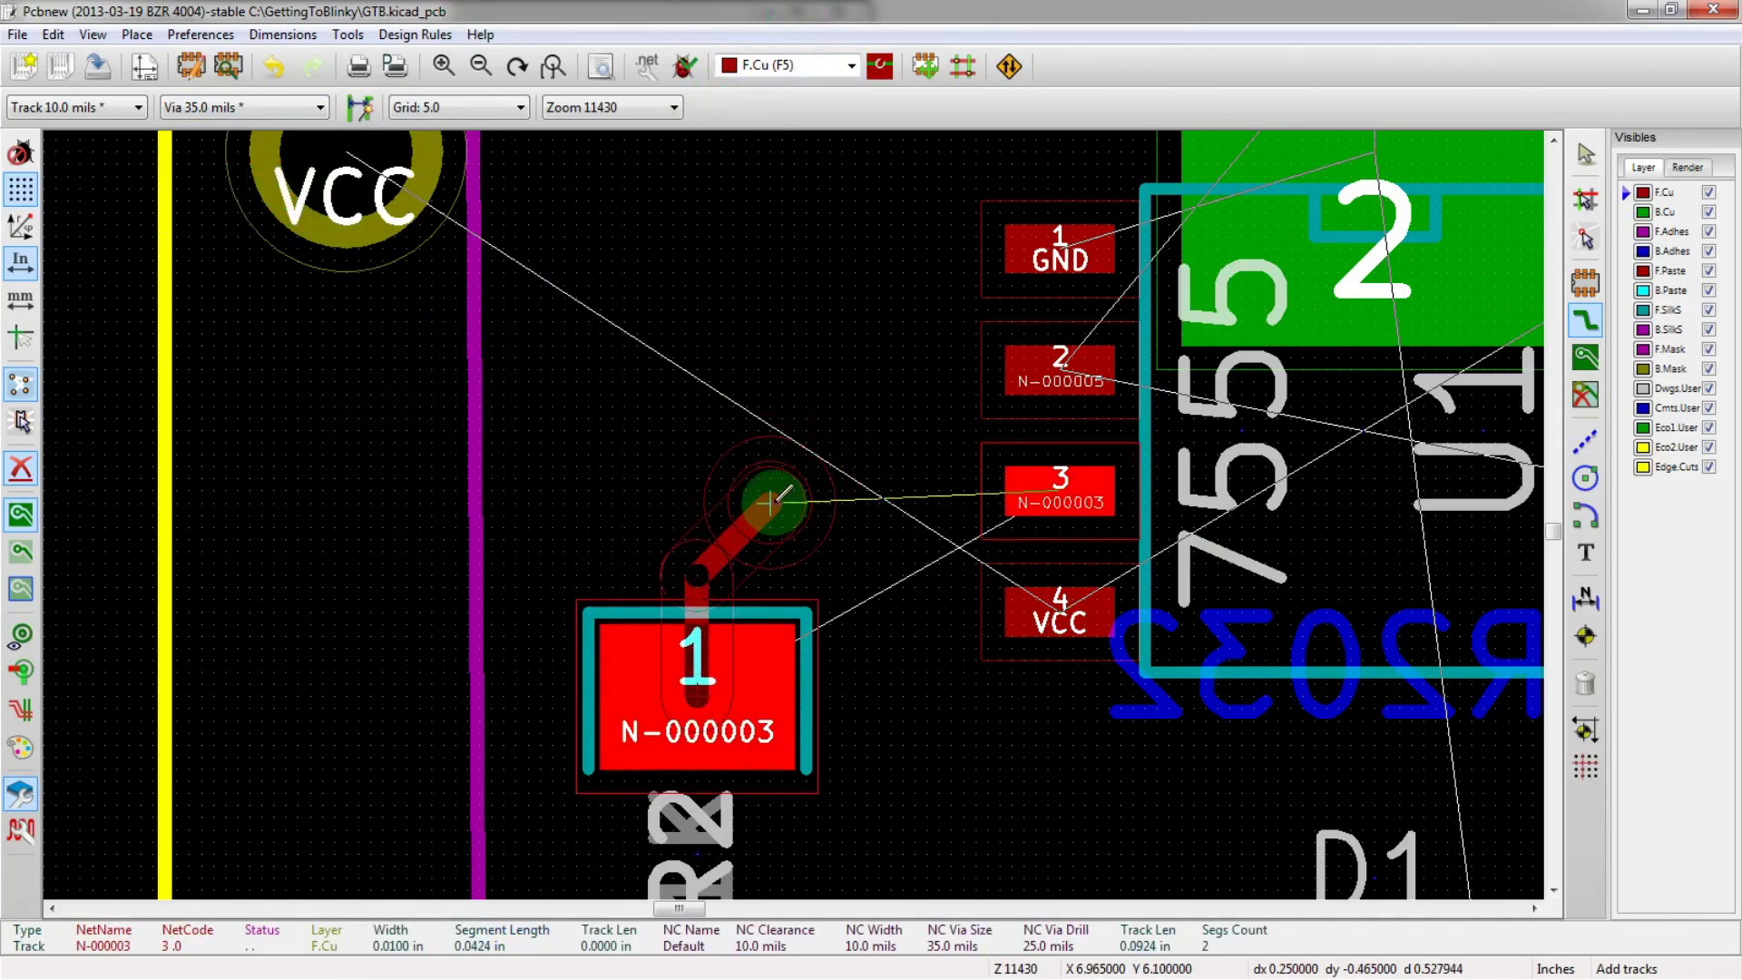
left_click(1074, 480)
scroll(975, 539, "down", 2)
scroll(794, 514, "up", 2)
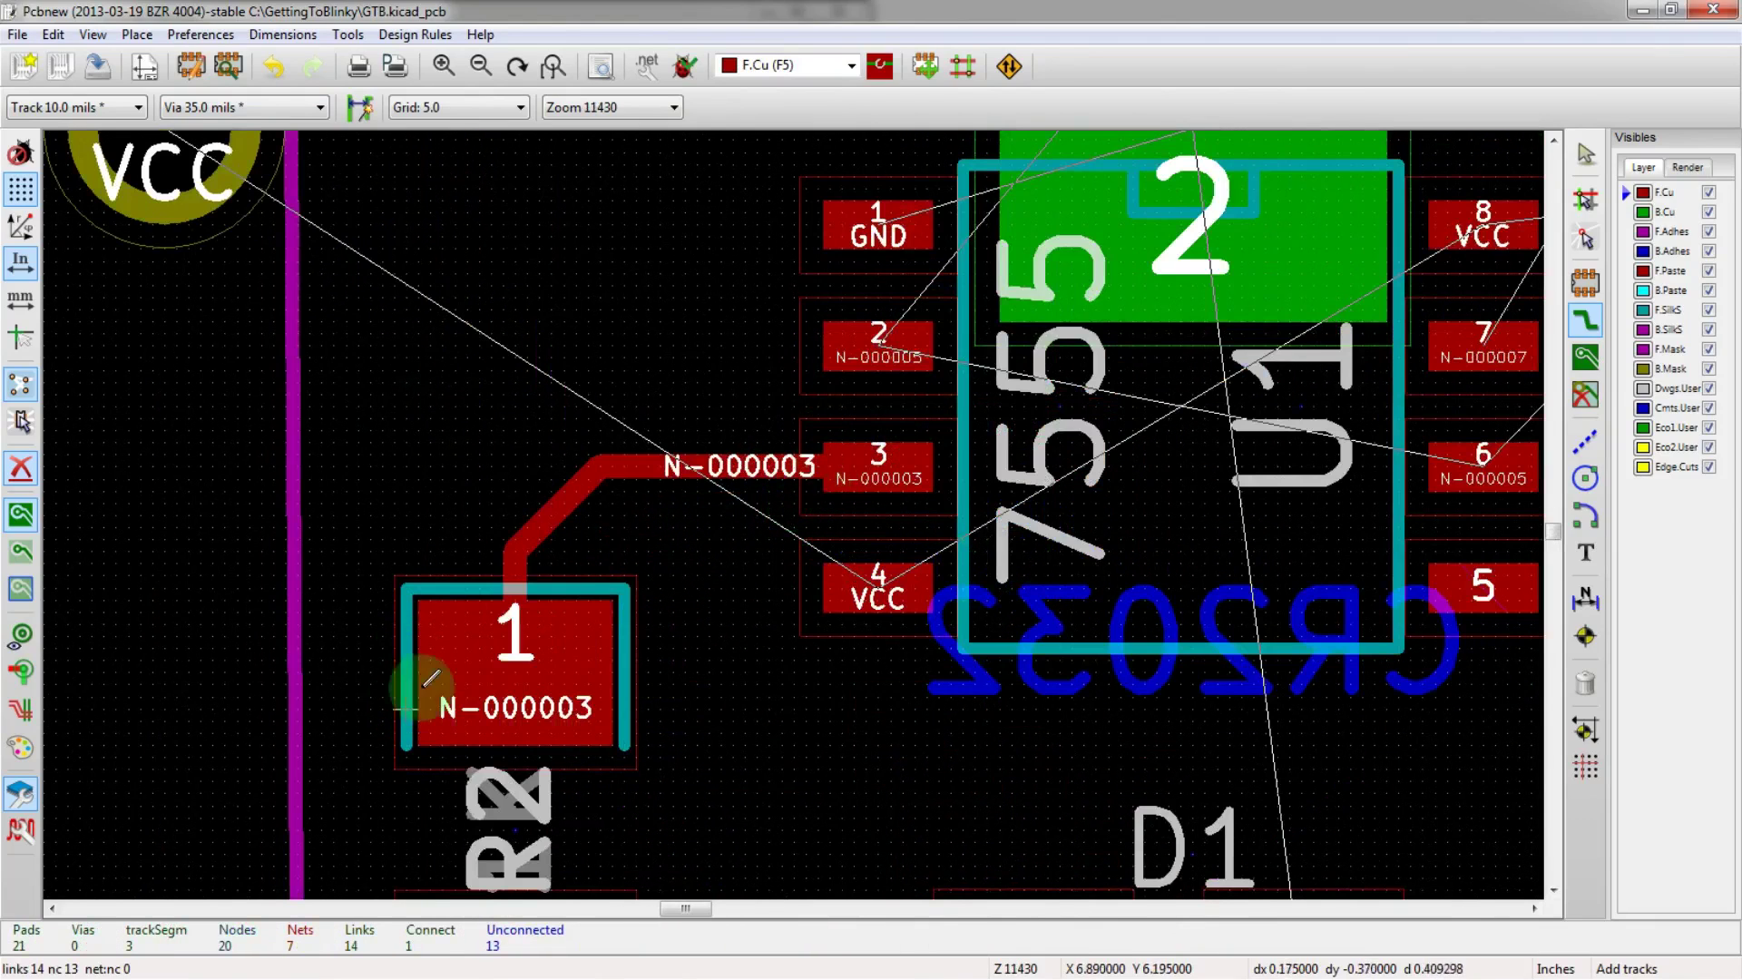
- Route a straight F.Cu track from R2's pad 2 to LED D1's pad 1, and undo it
scroll(558, 648, "down", 2)
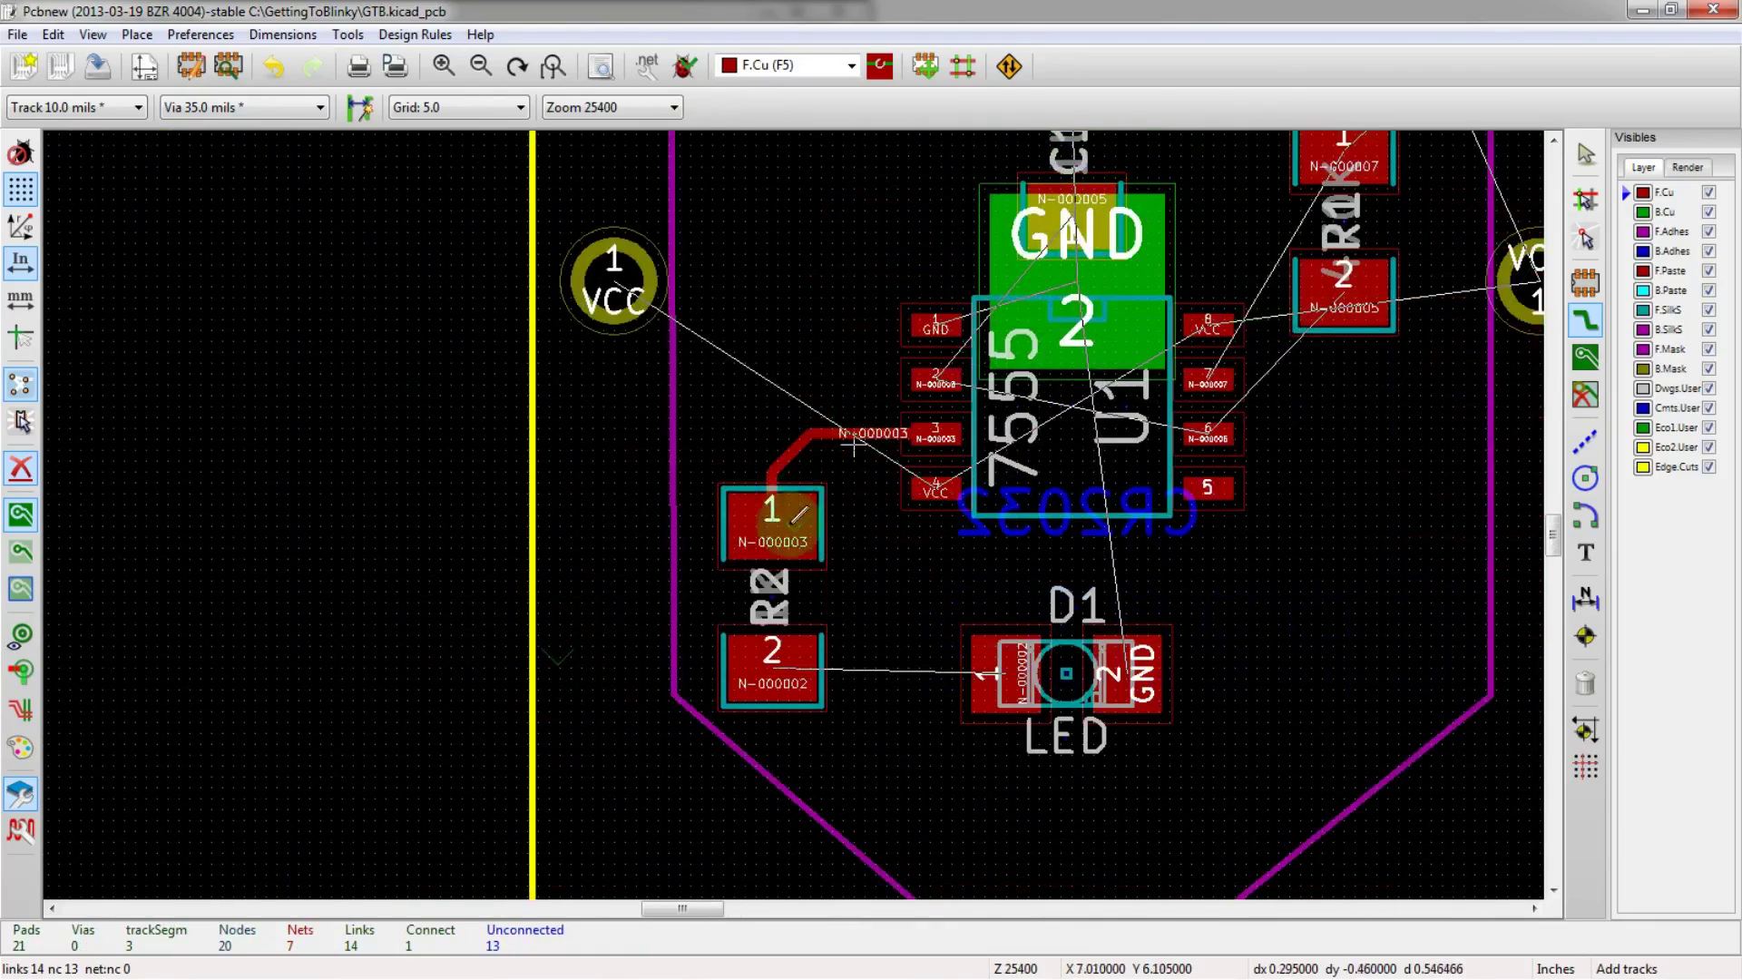
scroll(785, 531, "up", 1)
scroll(780, 536, "down", 1)
scroll(771, 731, "up", 1)
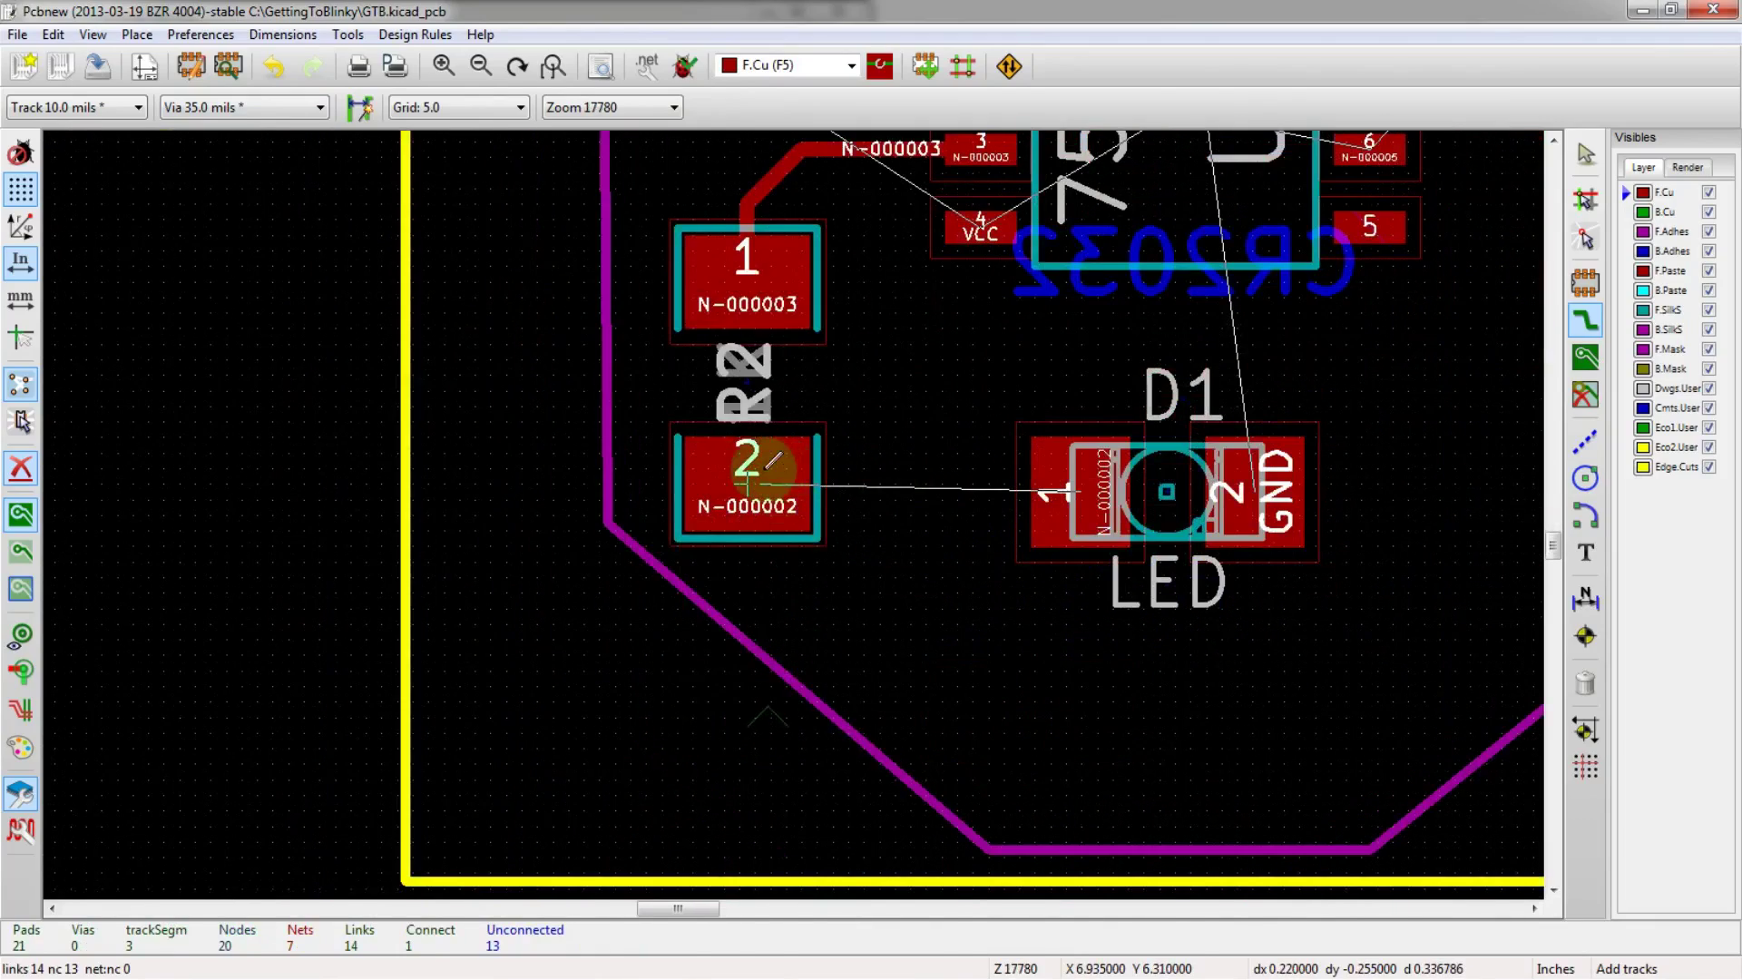
left_click(766, 464)
scroll(908, 490, "up", 1)
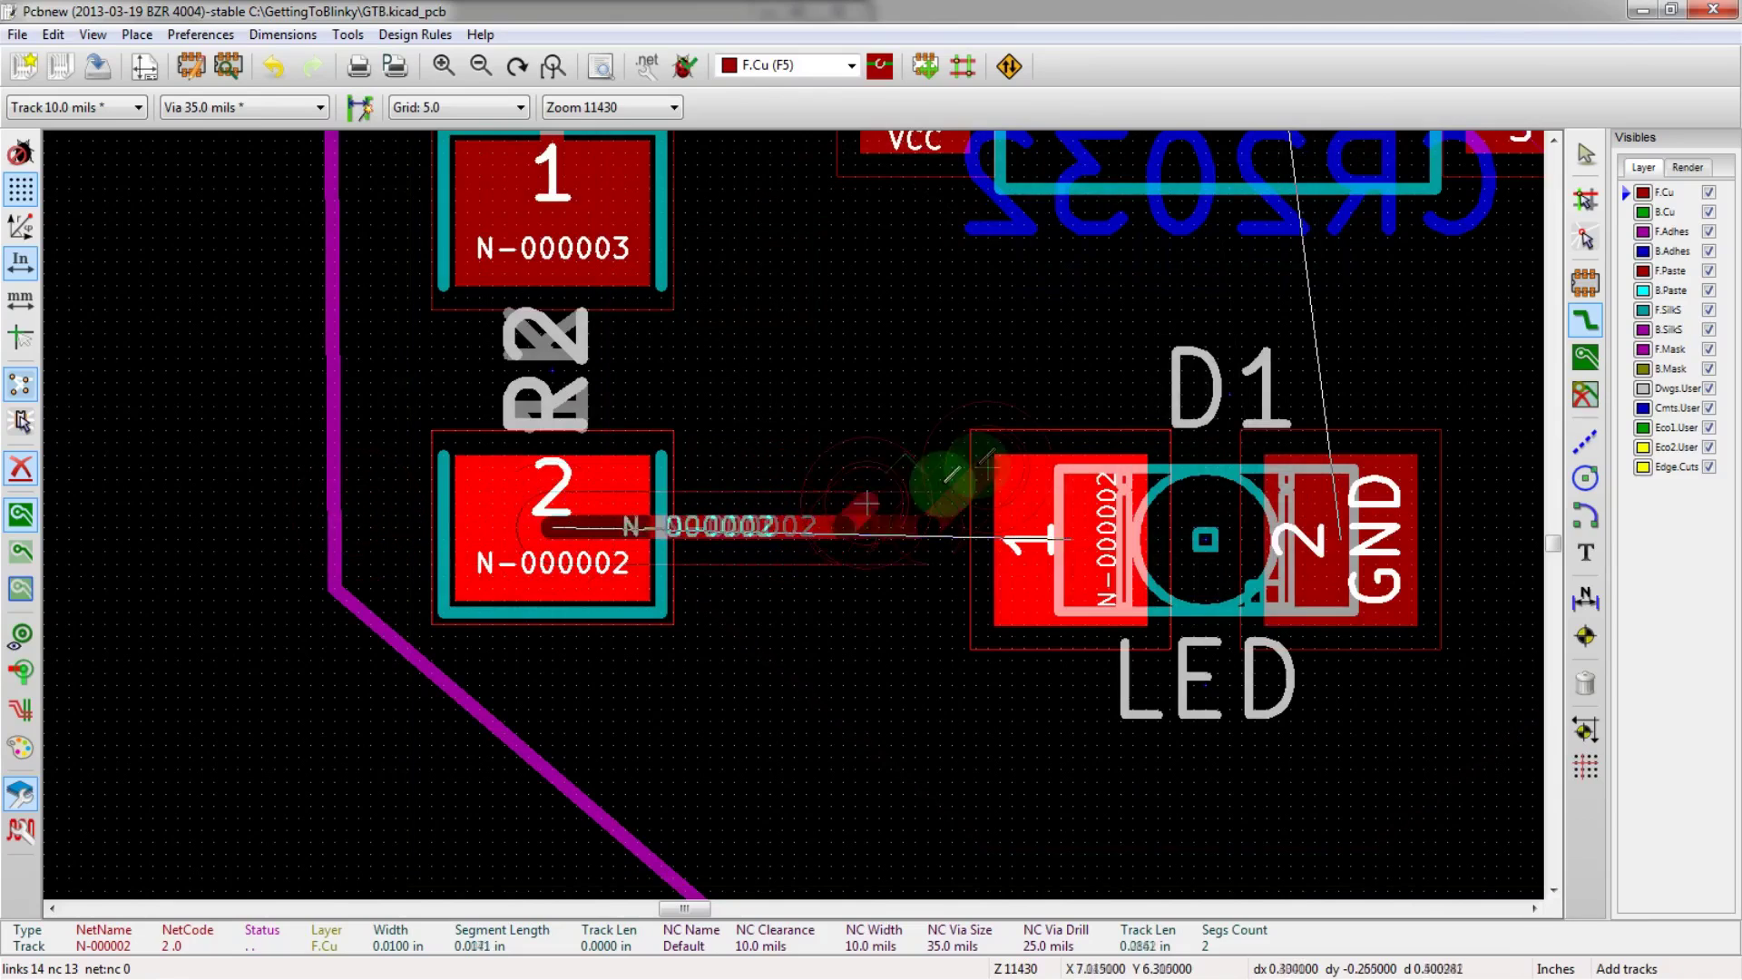
left_click(1055, 527)
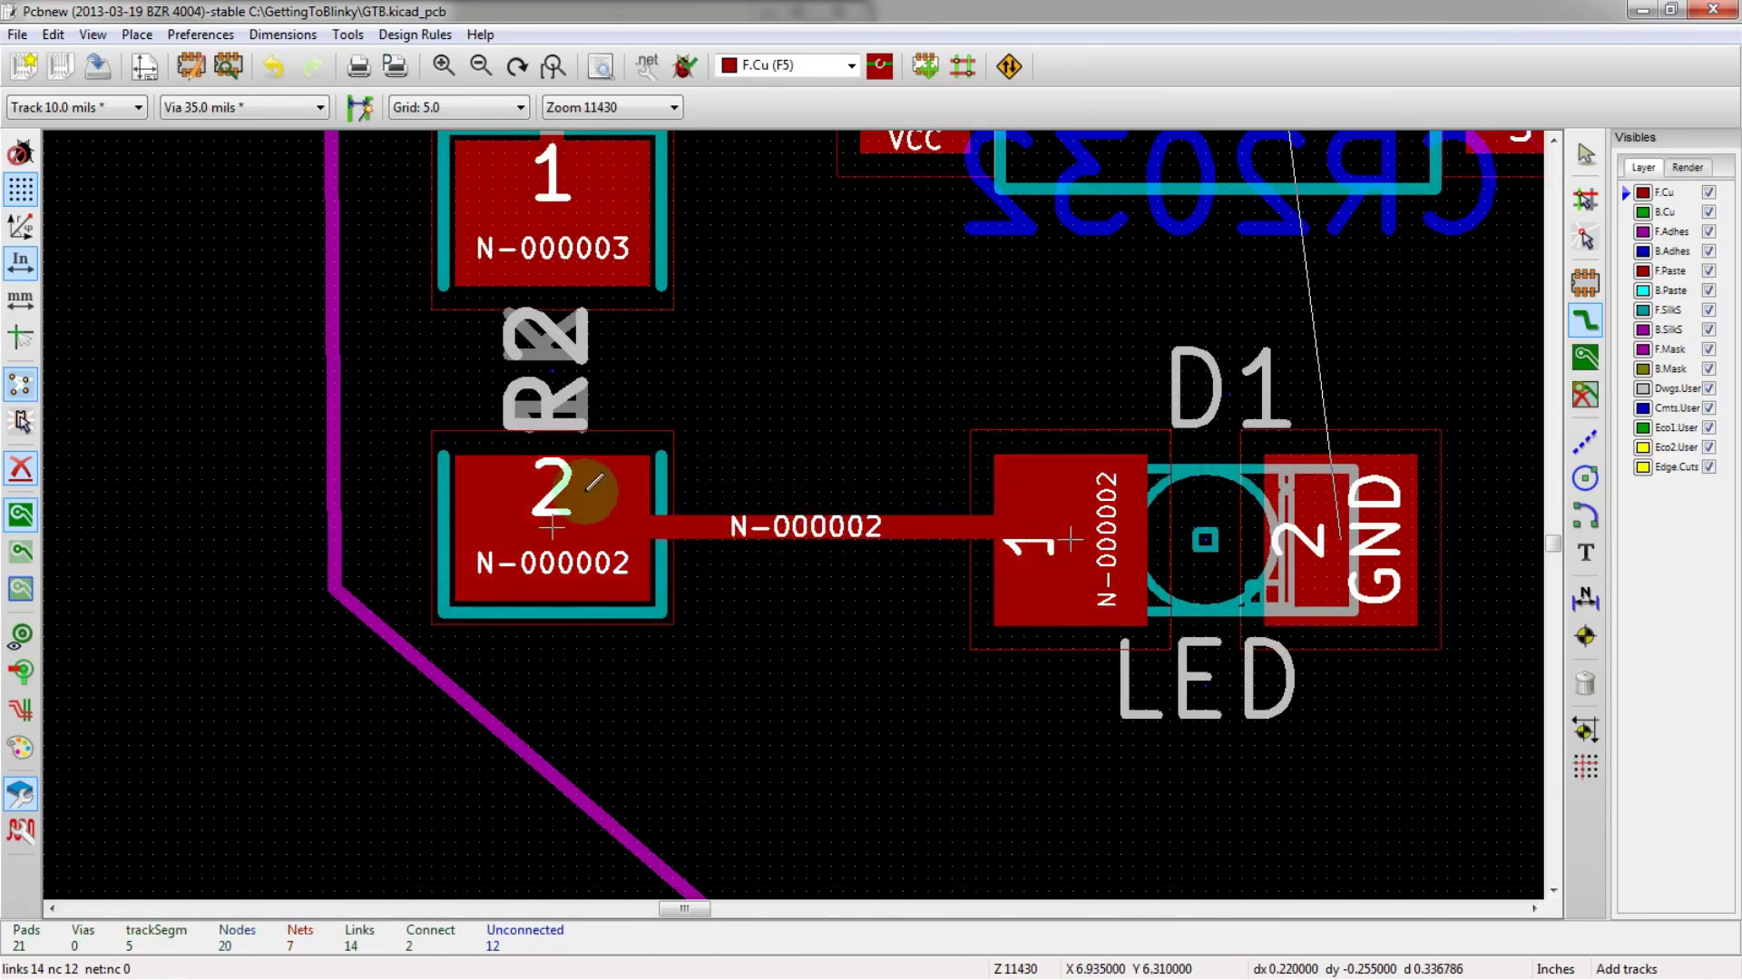
key("ctrl+z")
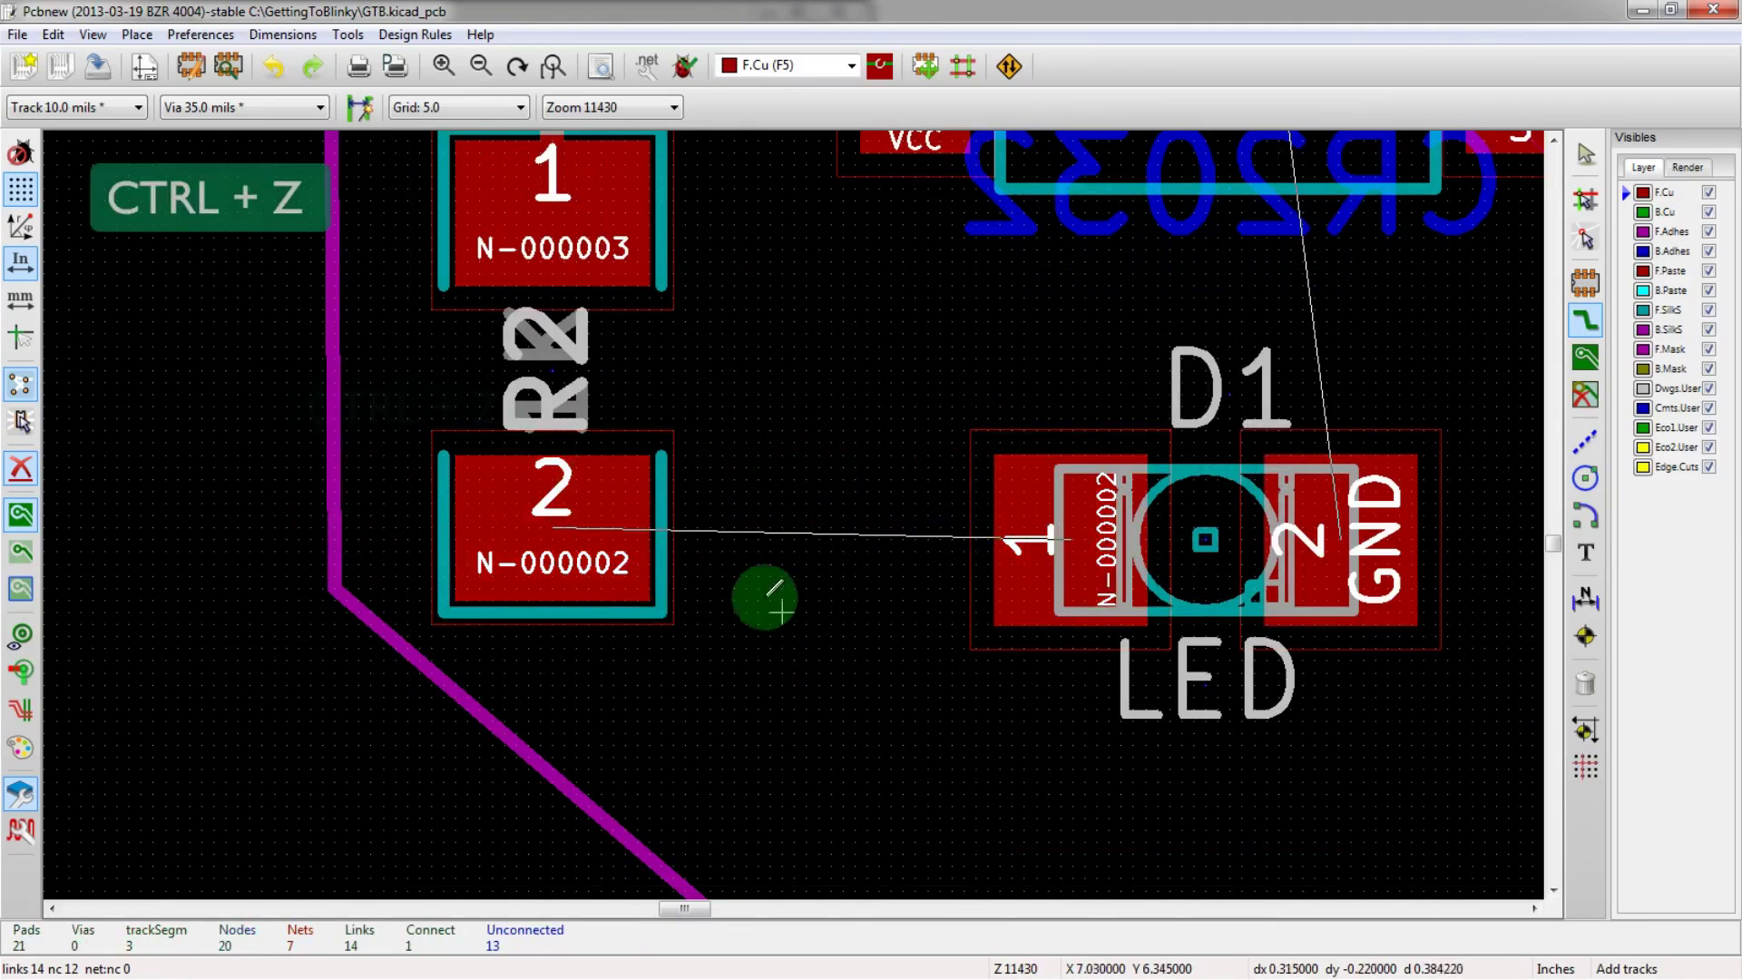
- Start an F.Cu track at R2's pad 2 and lay it with several bends around the lower edge of D1's pad 1
left_click(552, 524)
scroll(885, 526, "up", 3)
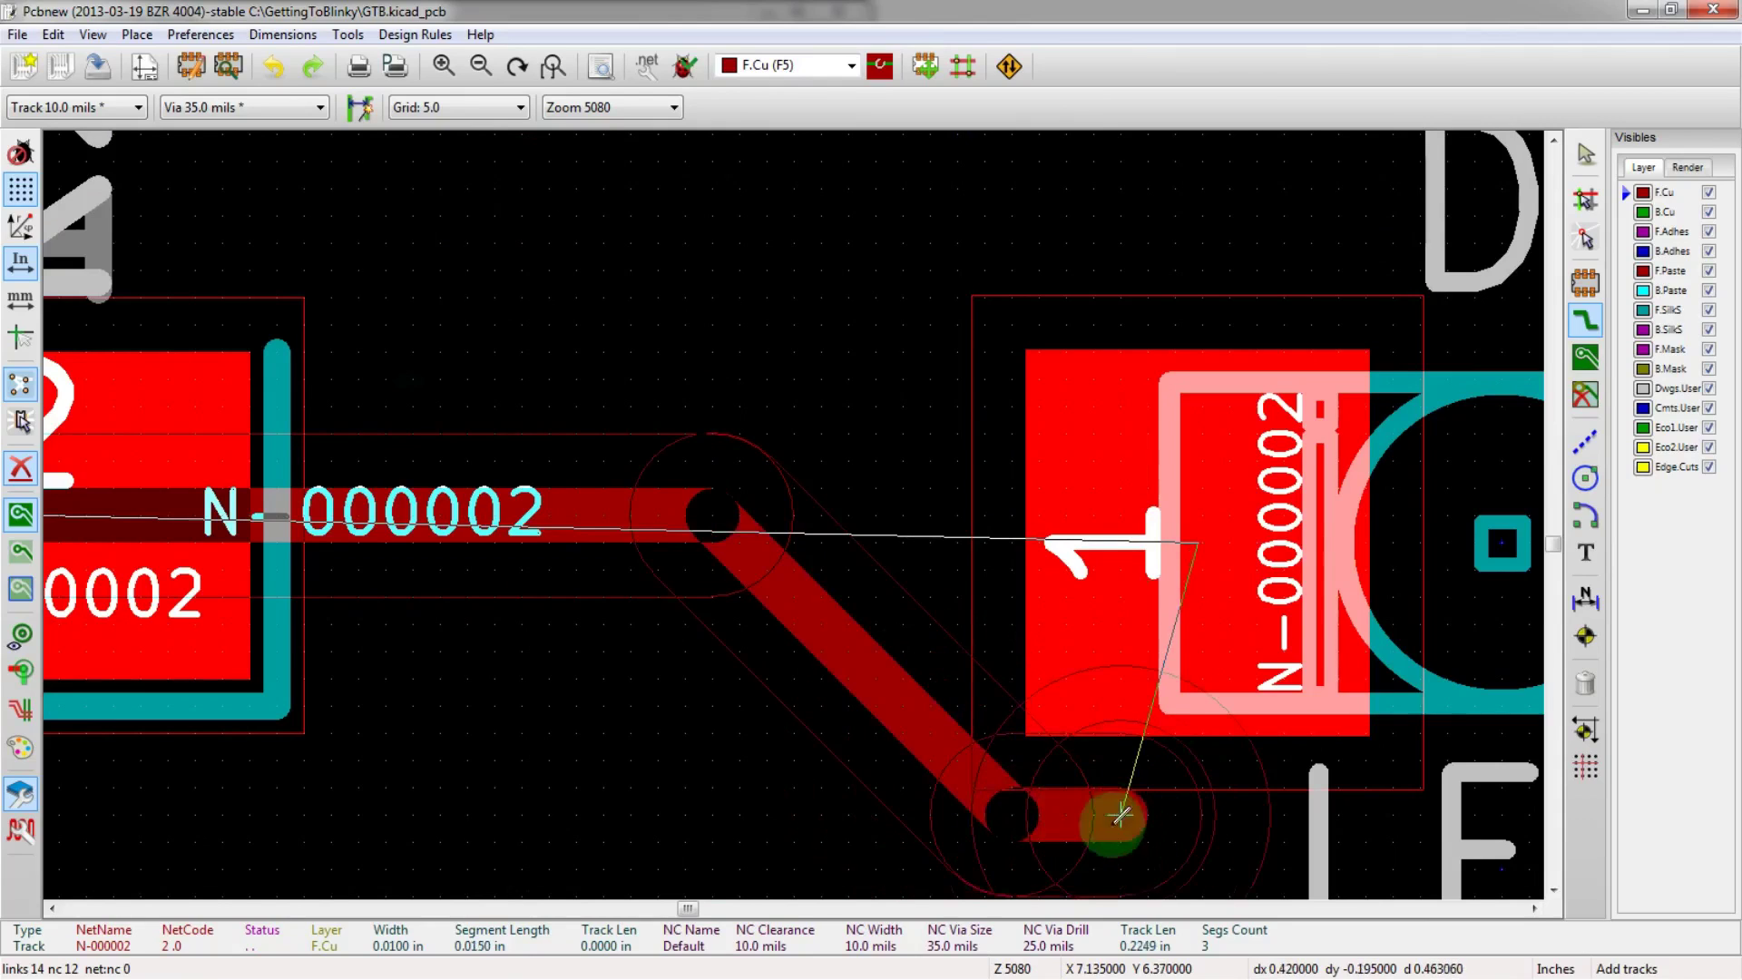
left_click(1193, 758)
left_click(1060, 756)
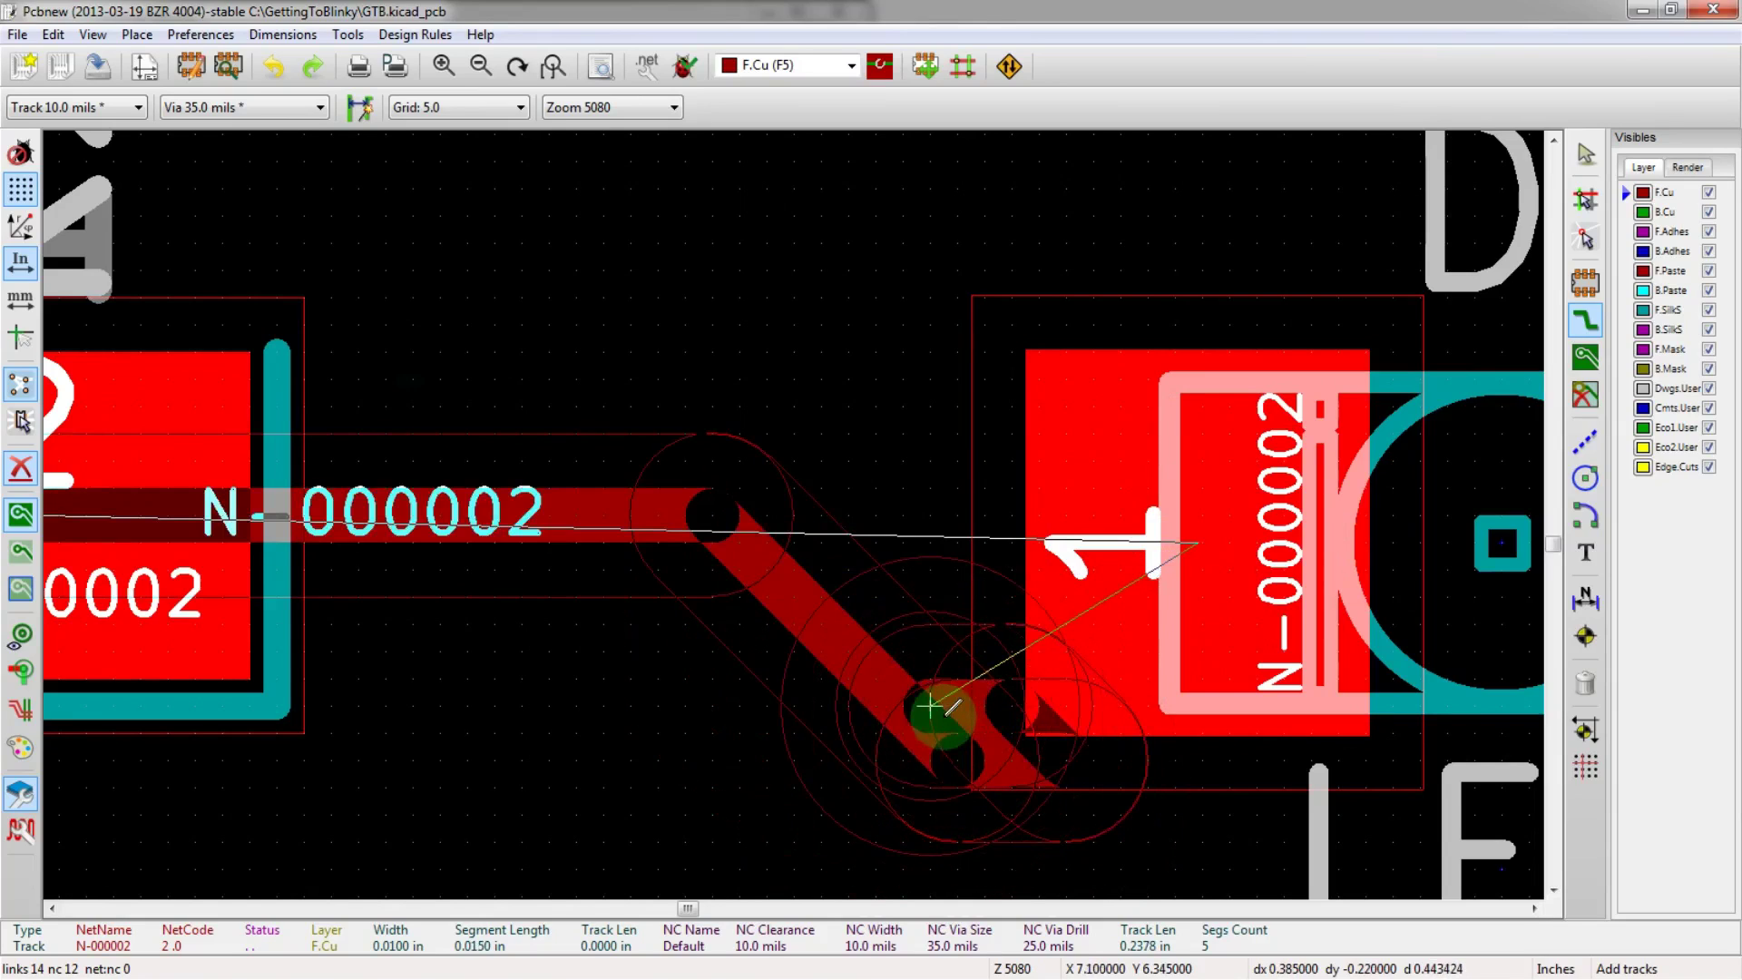
- Remove the bent segments from the track in progress, back to the straight horizontal run leaving R2's pad 2
key("BackSpace")
key("BackSpace")
key("BackSpace")
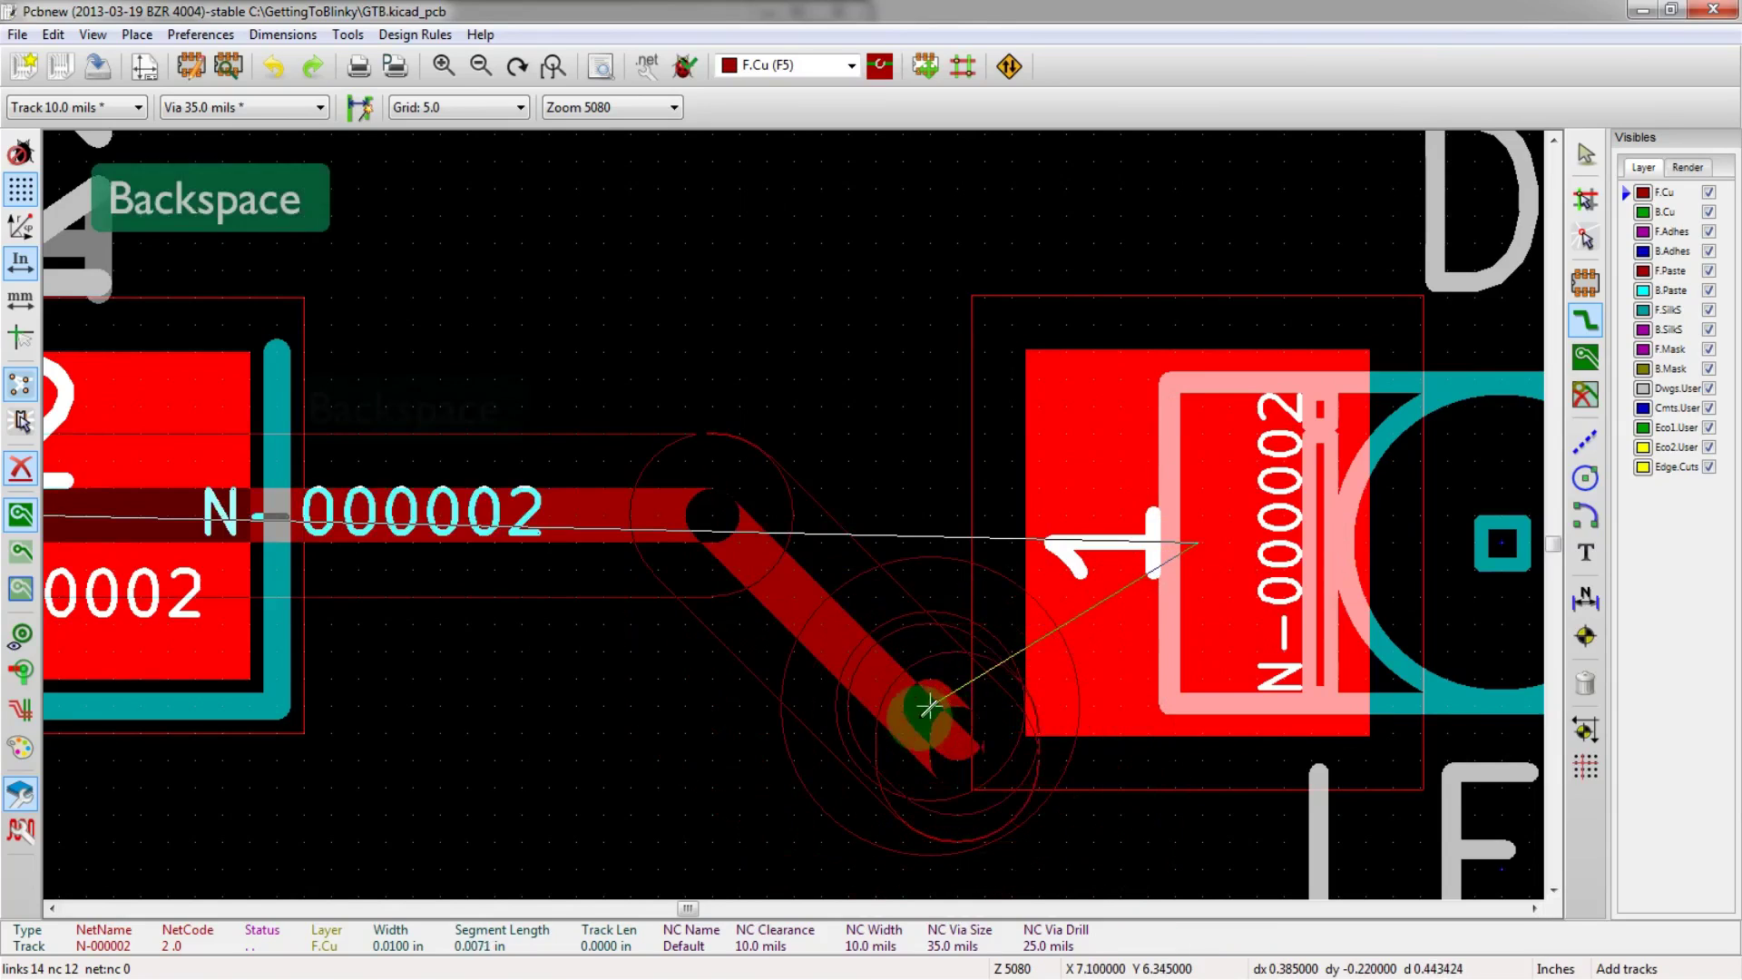
scroll(873, 737, "down", 1)
scroll(779, 421, "up", 1)
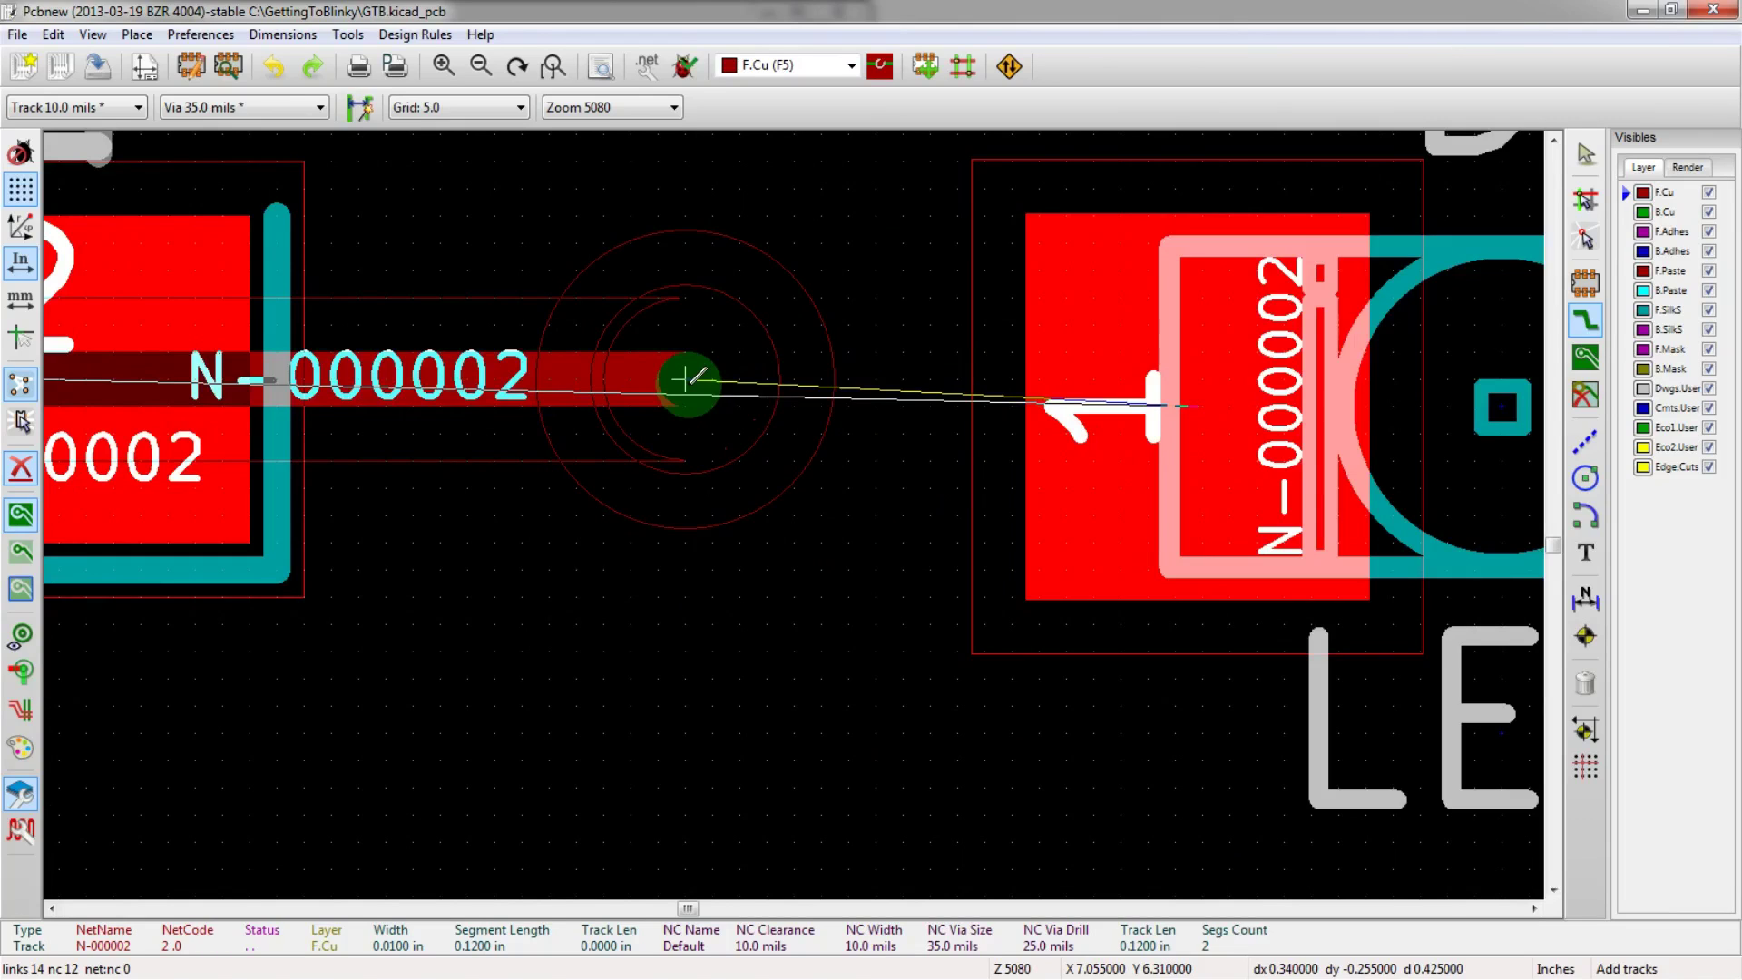
- Complete the 10 mil F.Cu track from R2's pad 2 to LED D1's pad 1 as a nearly straight horizontal run
middle_click(687, 300)
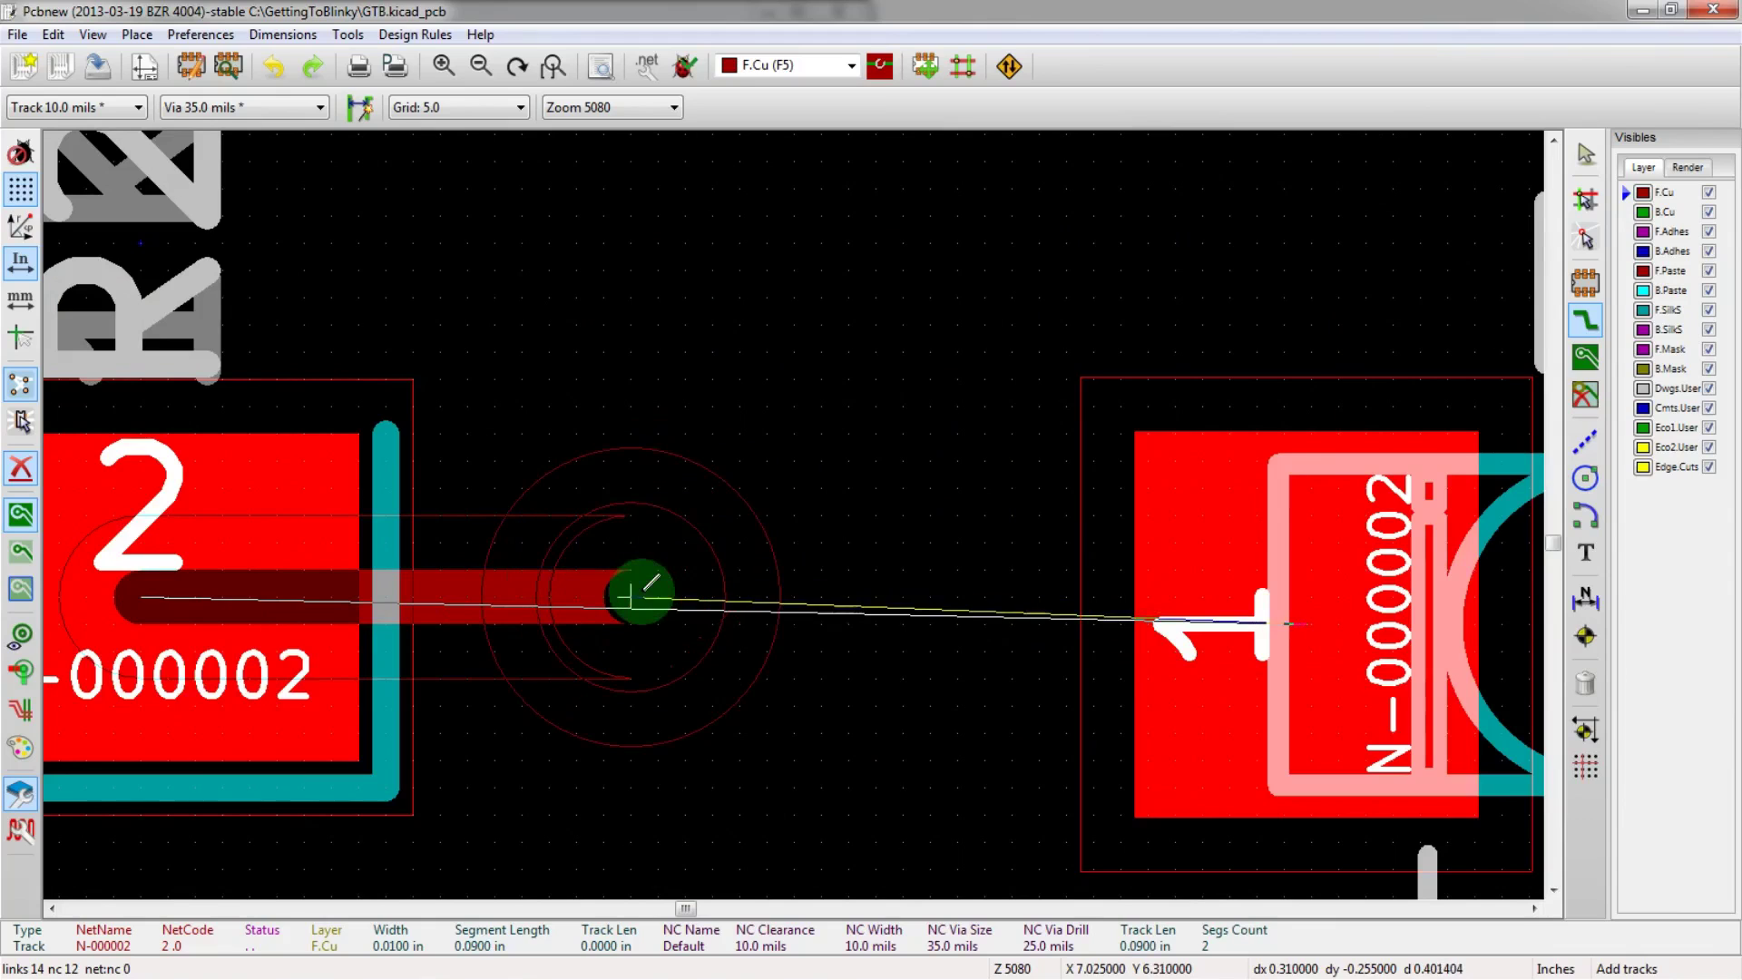
left_click(1290, 602)
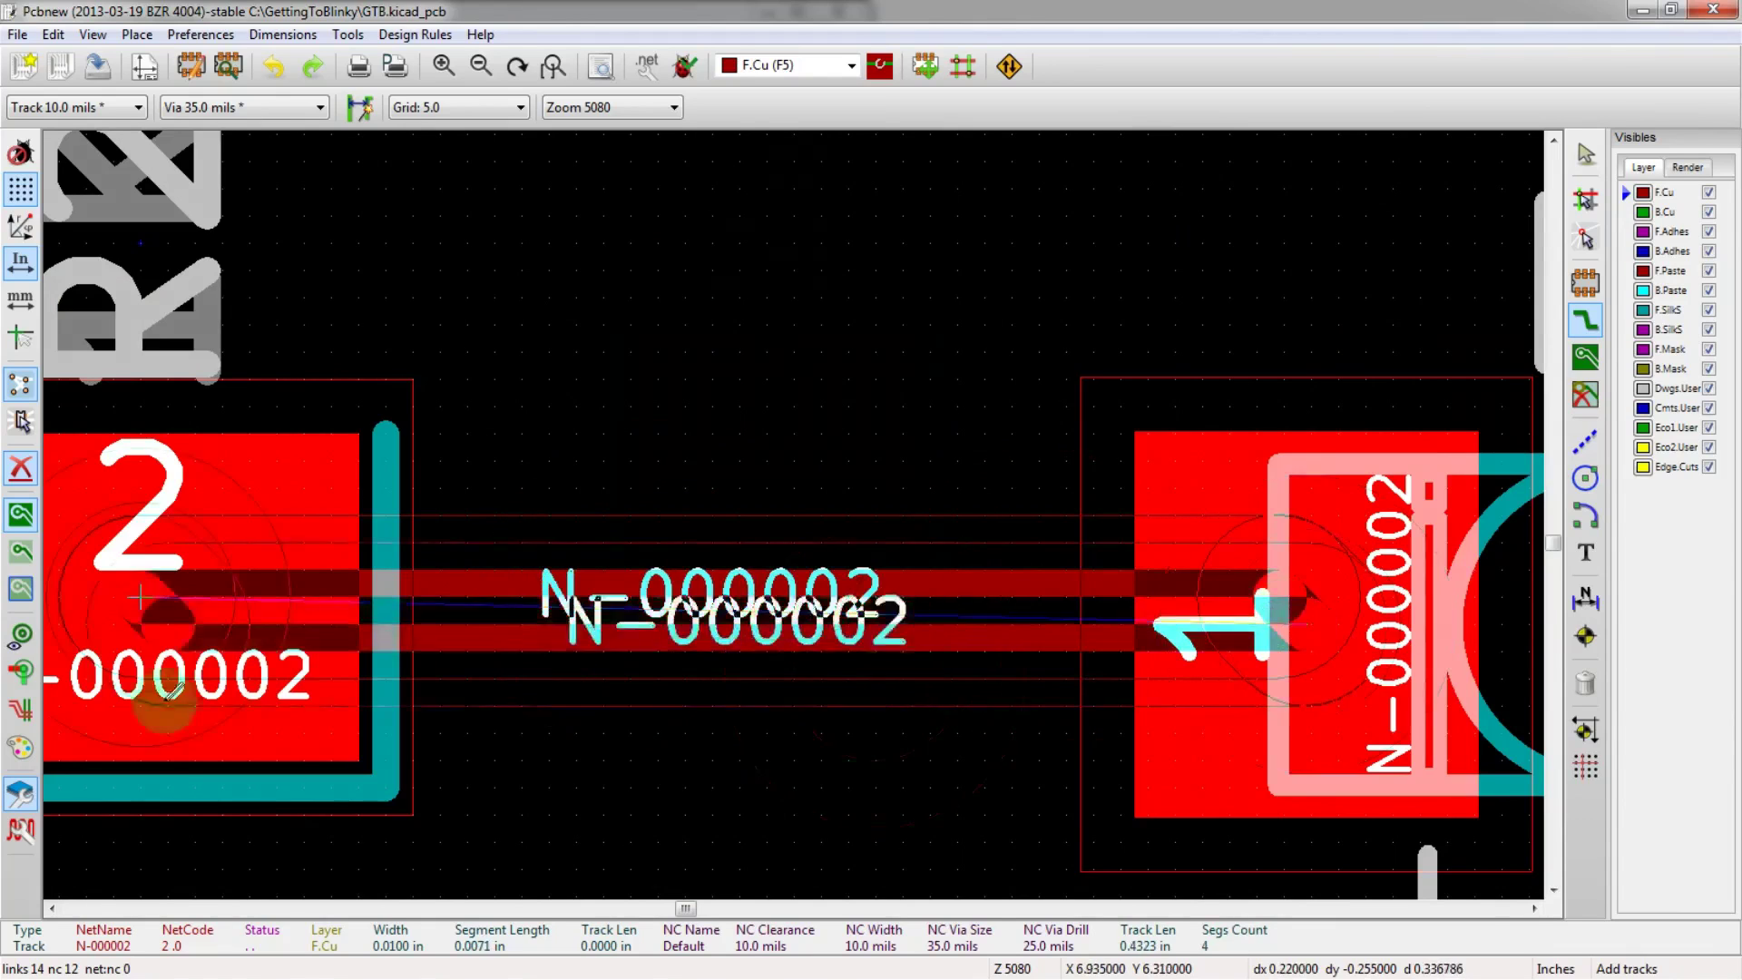
scroll(1290, 601, "down", 2)
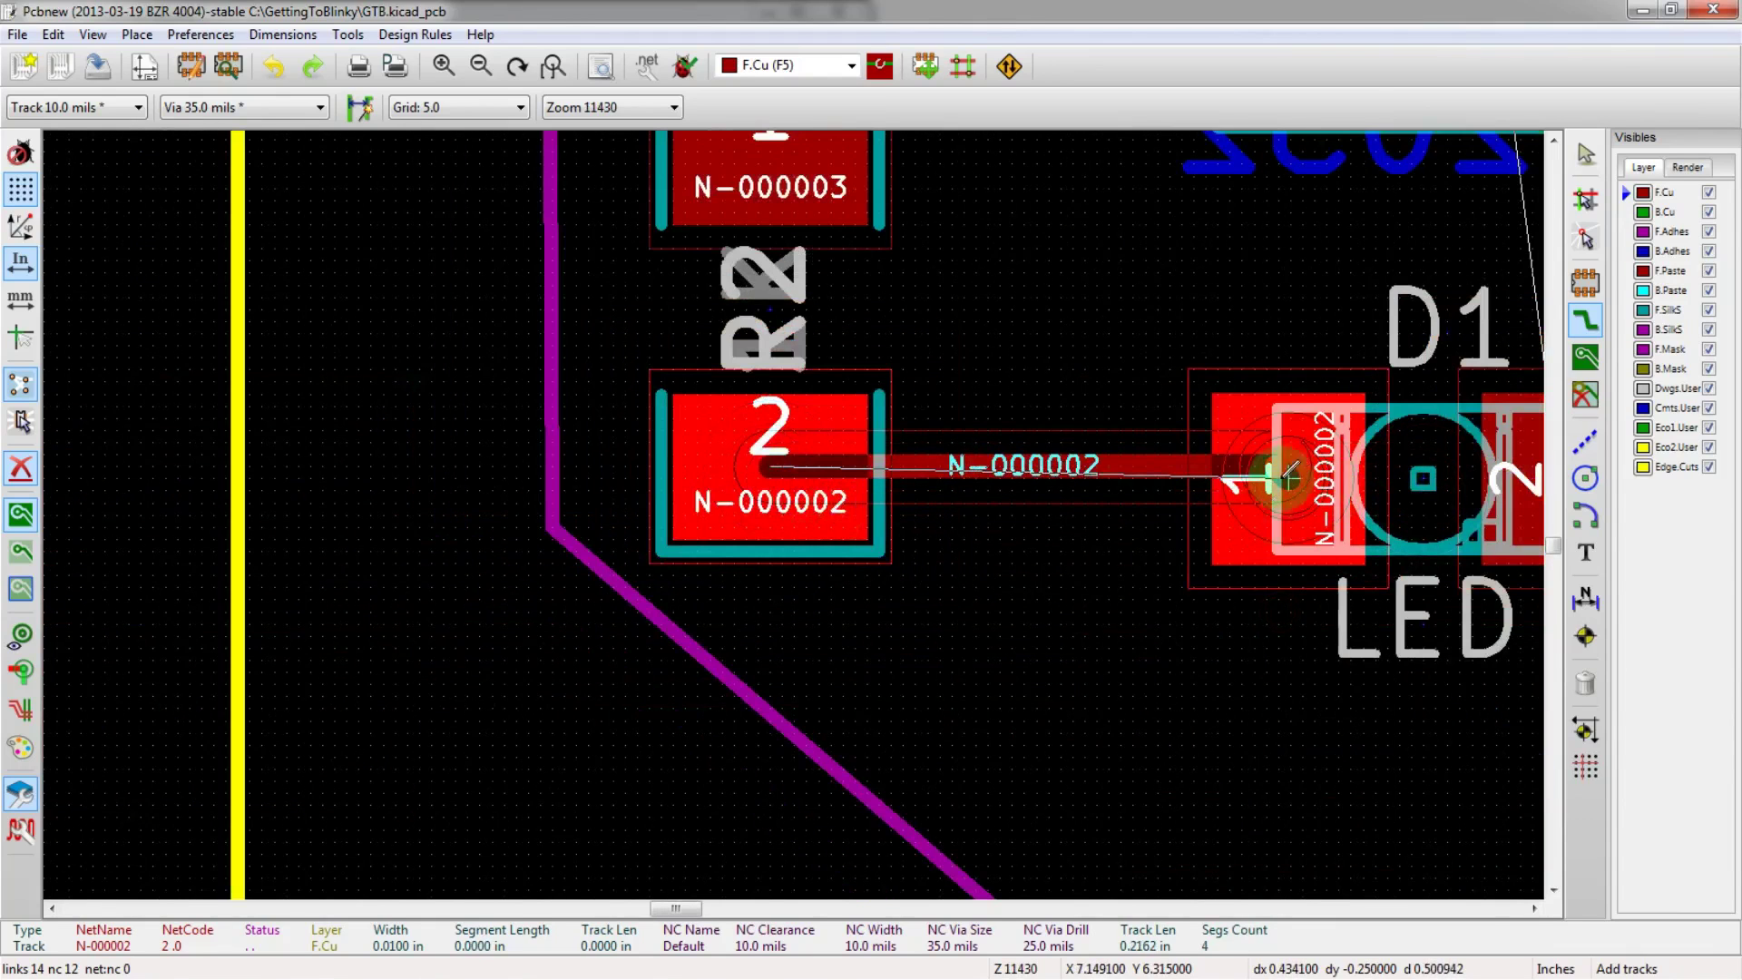
key("Escape")
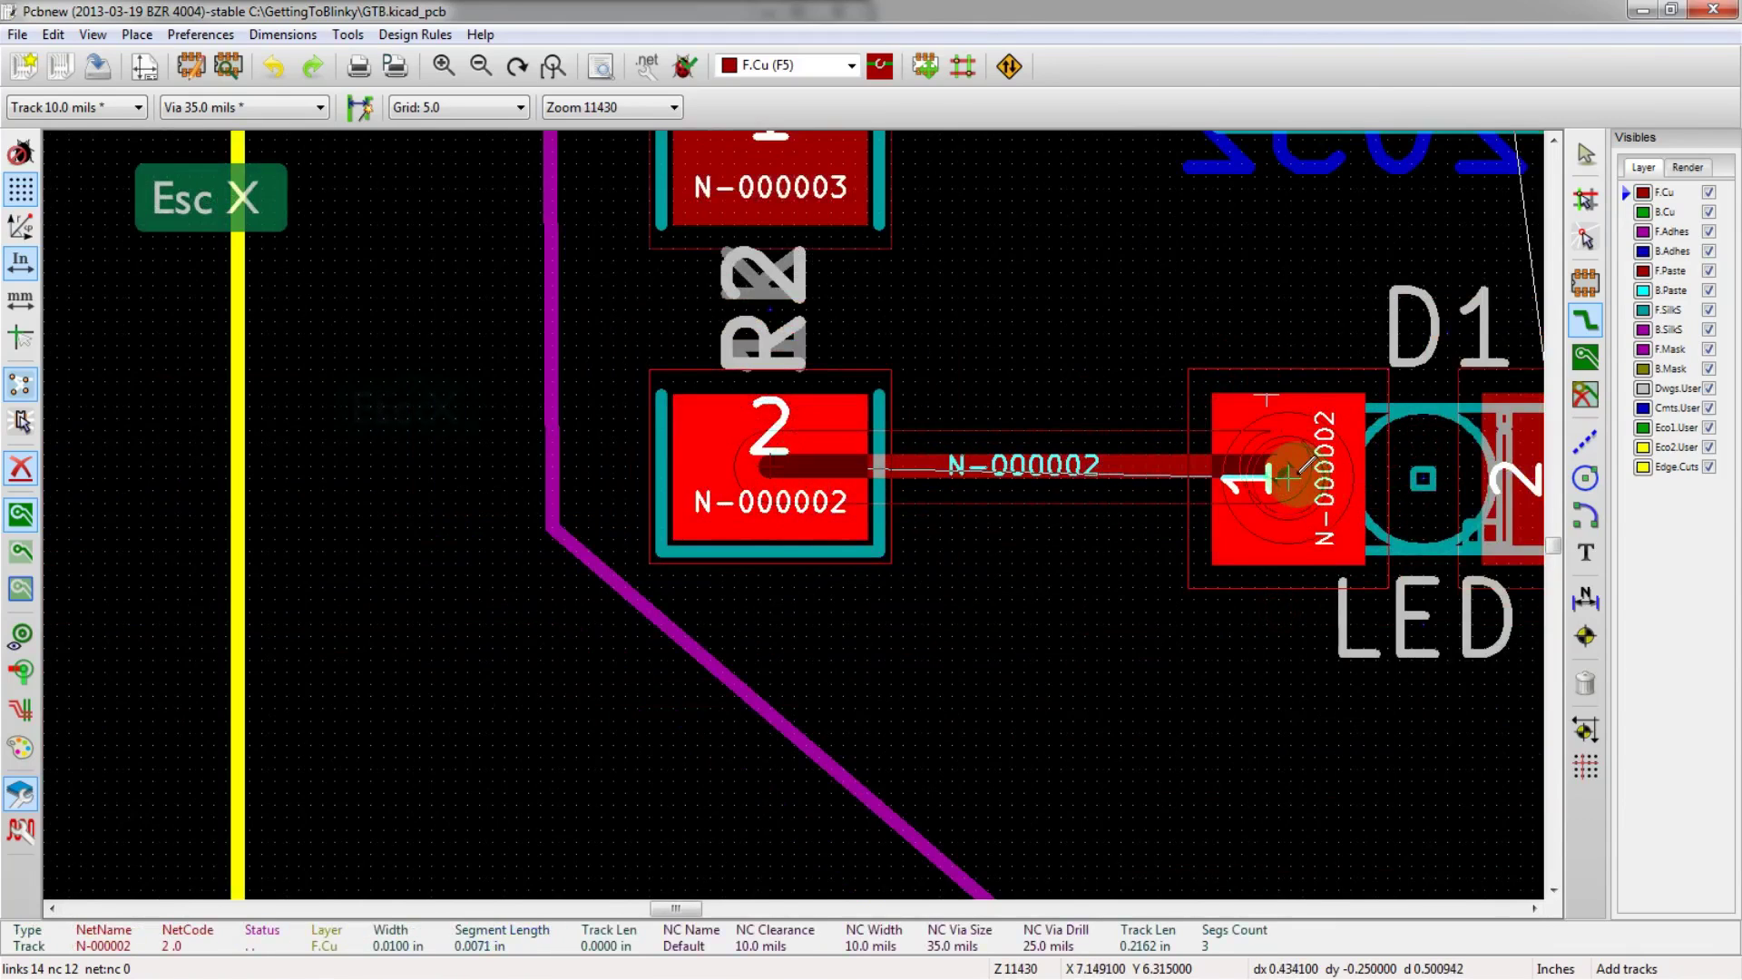
left_click(1326, 434)
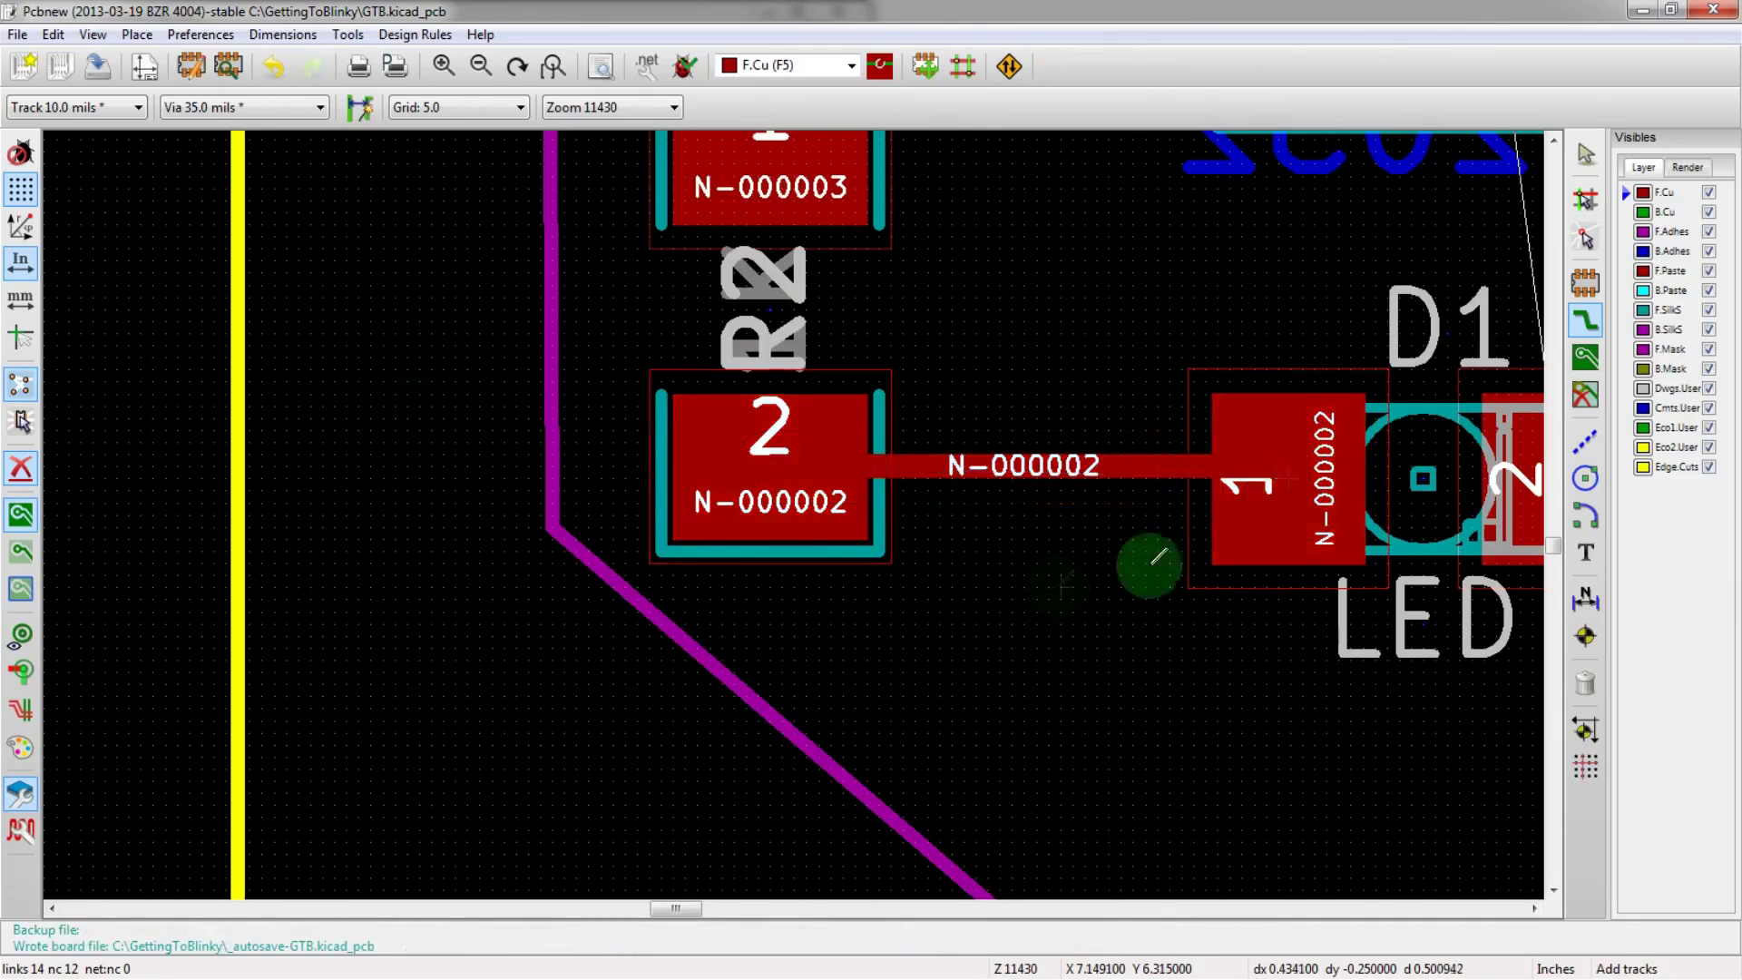
- Route a 10 mil F.Cu track from C1's pad 1 down to U1's pin 6, and join U1's pin 2 to its vertical run
scroll(798, 517, "down", 2)
scroll(803, 506, "up", 1)
scroll(803, 506, "down", 4)
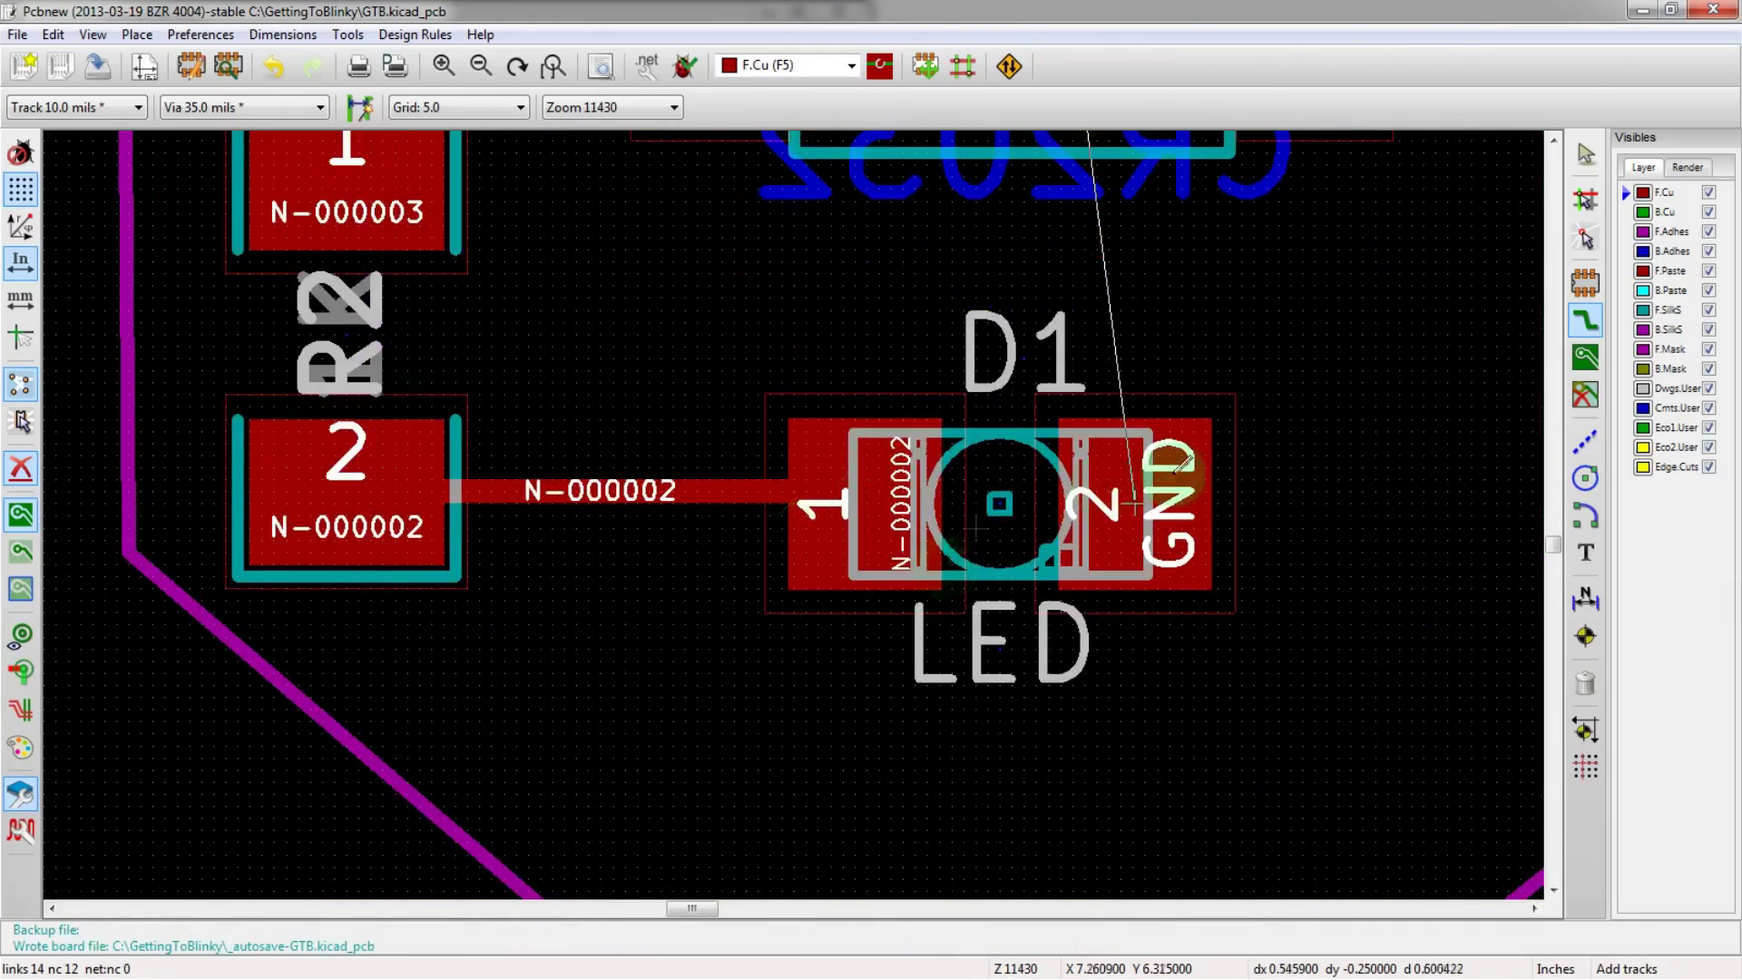
scroll(803, 472, "up", 2)
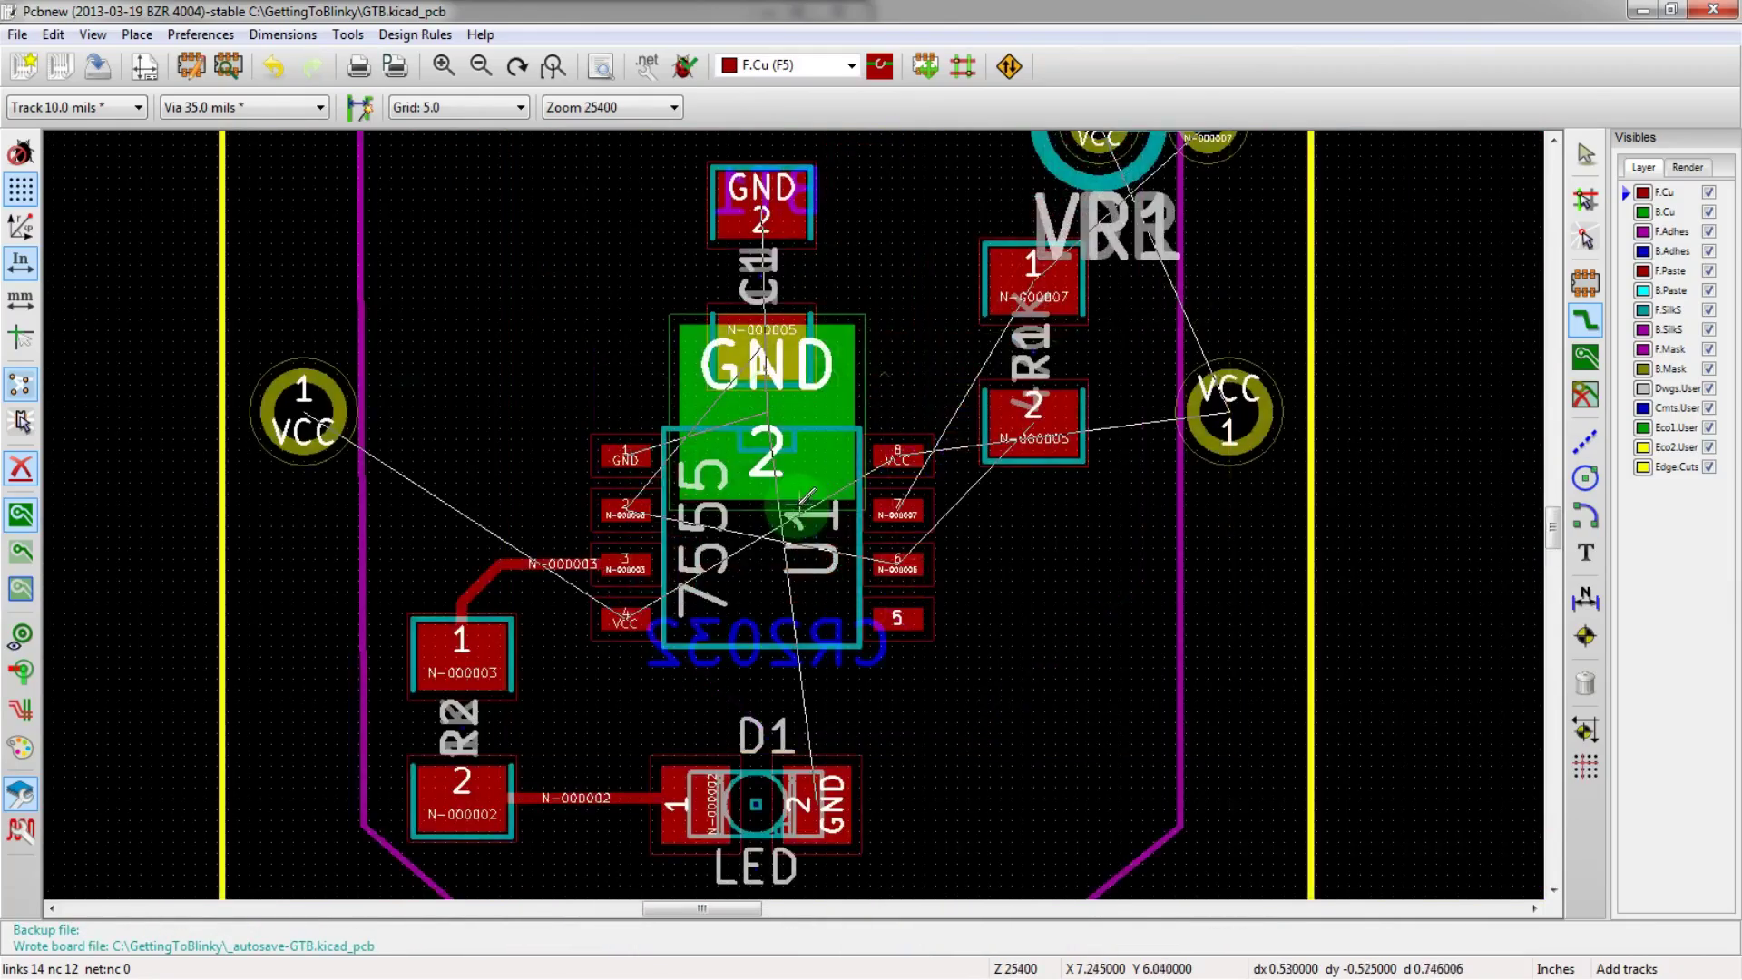
scroll(828, 533, "up", 1)
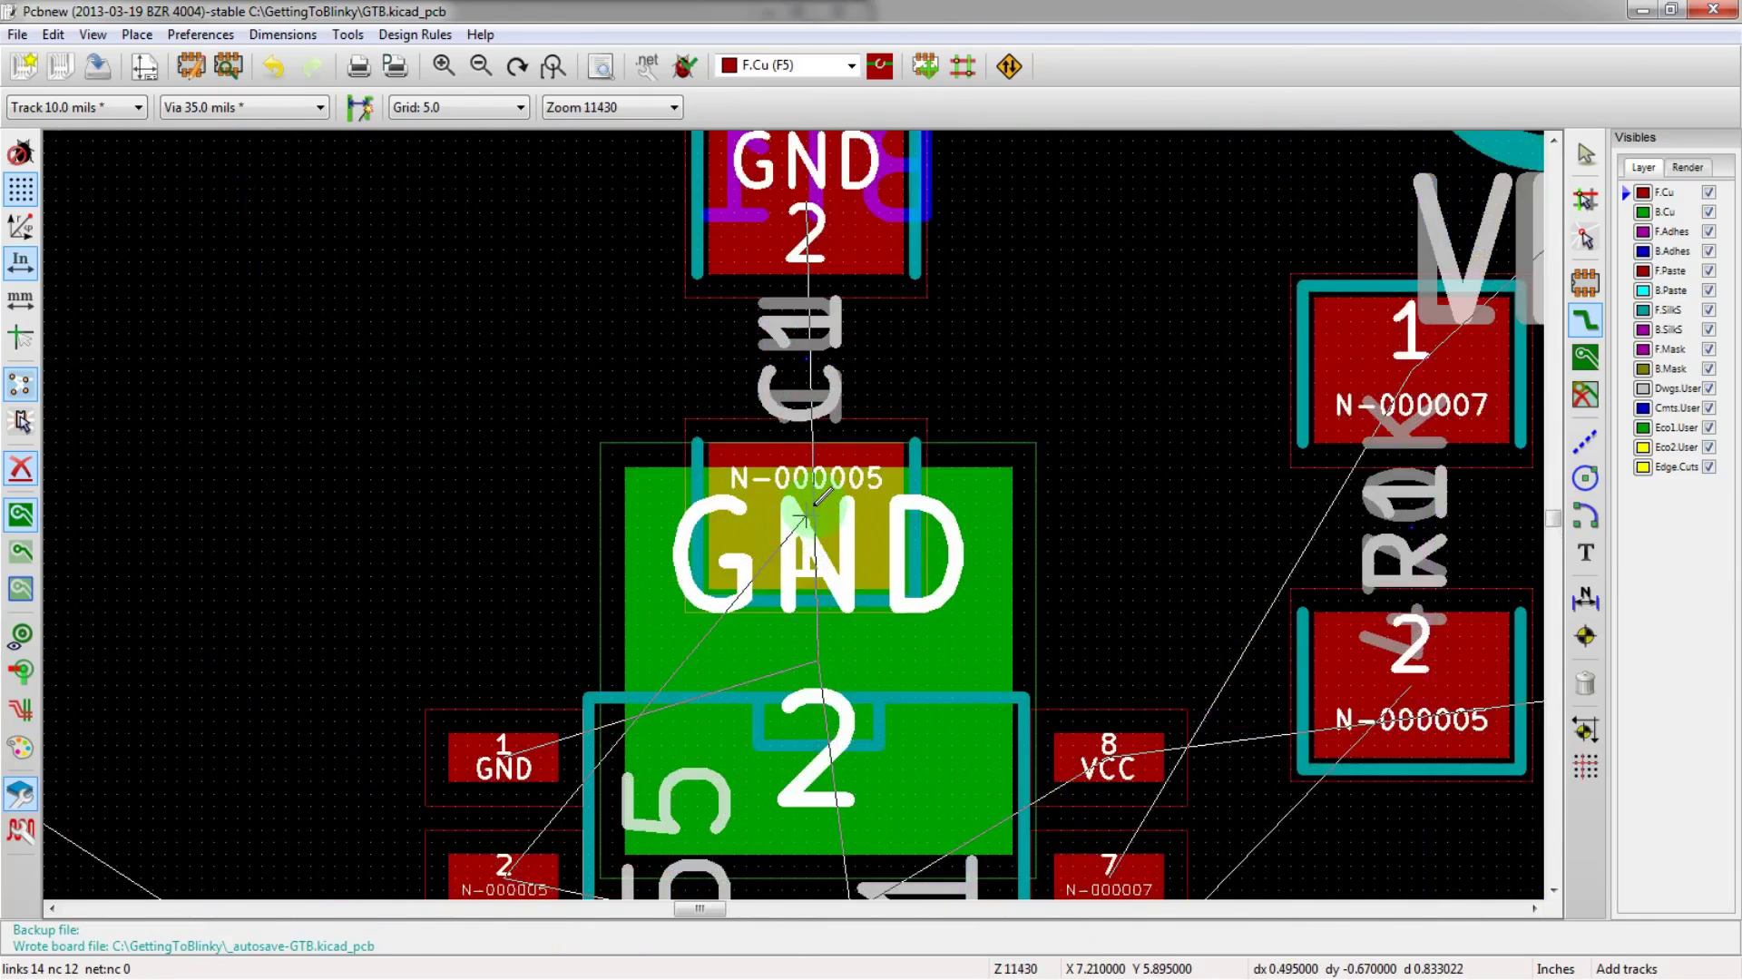
left_click(821, 494)
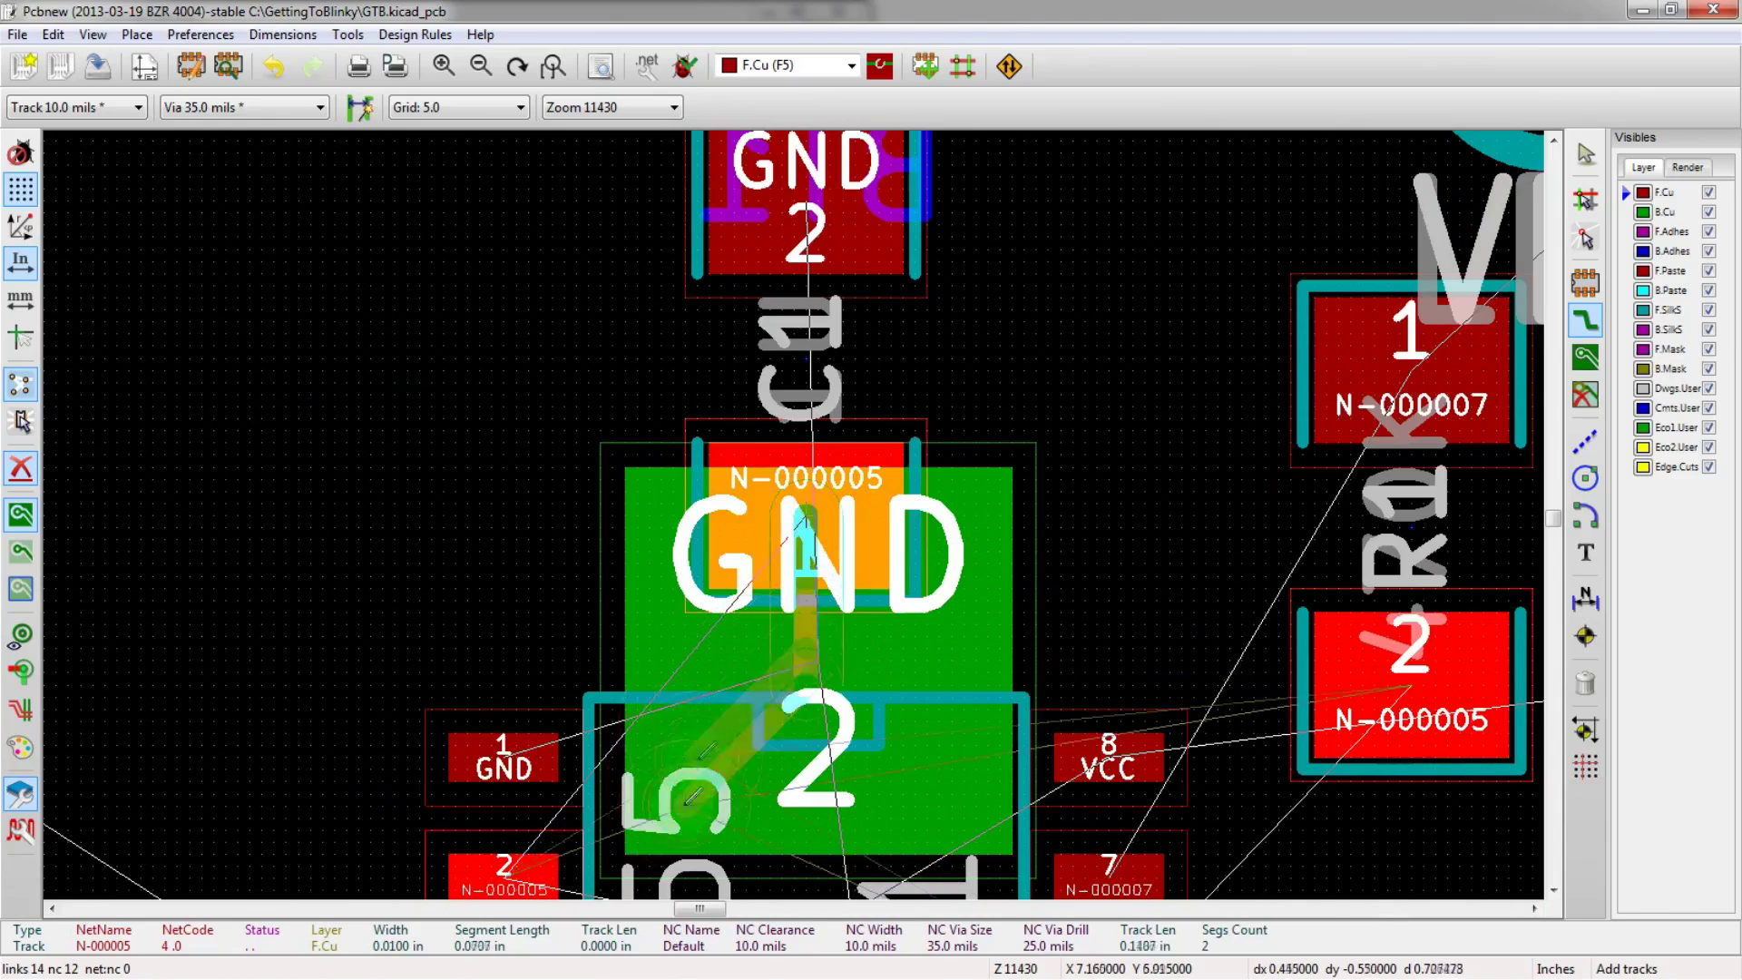
scroll(691, 759, "down", 1)
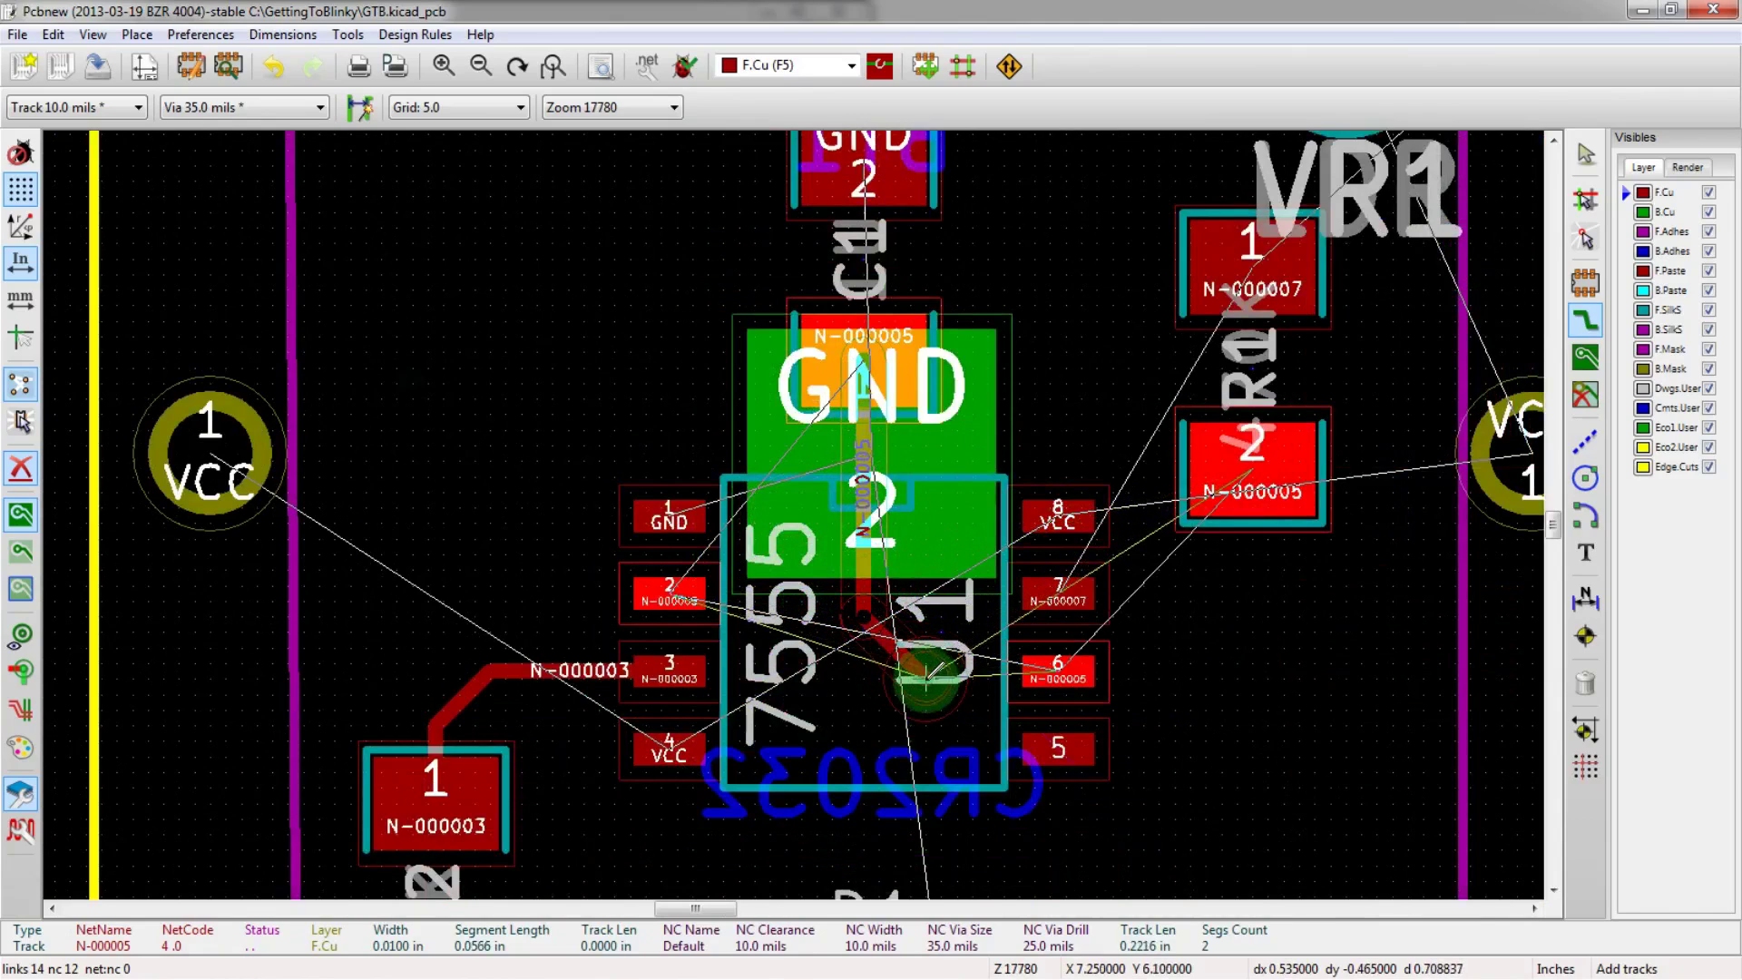
left_click(1057, 673)
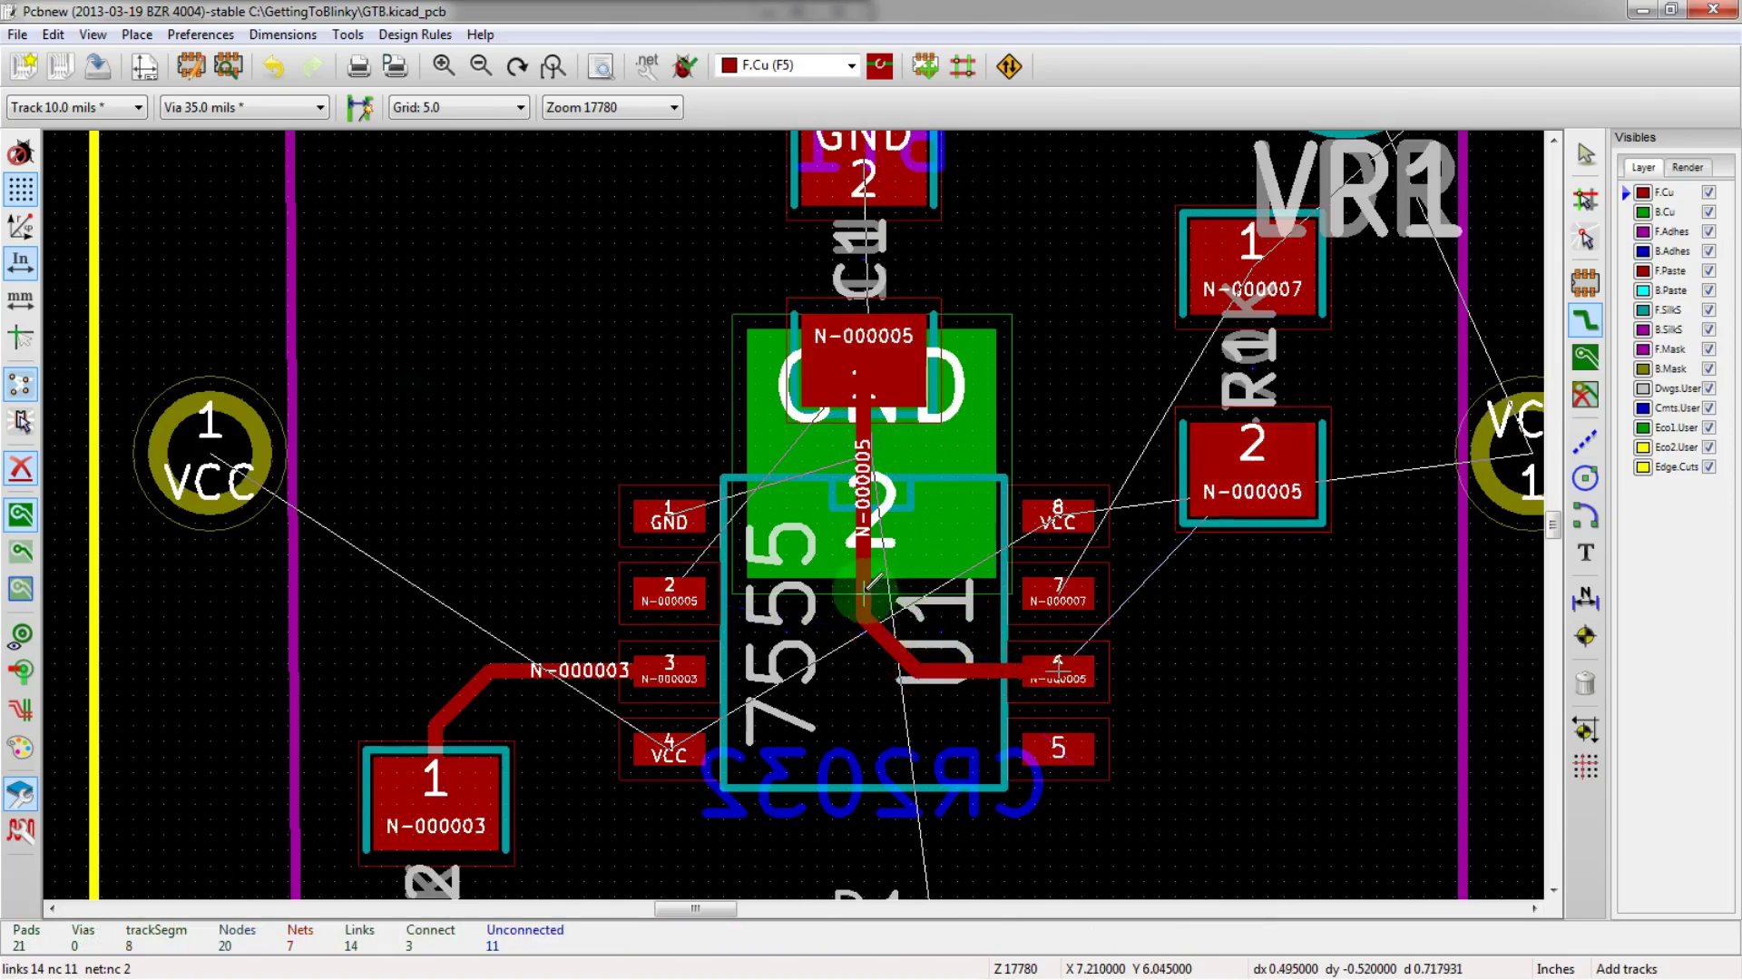
left_click(695, 588)
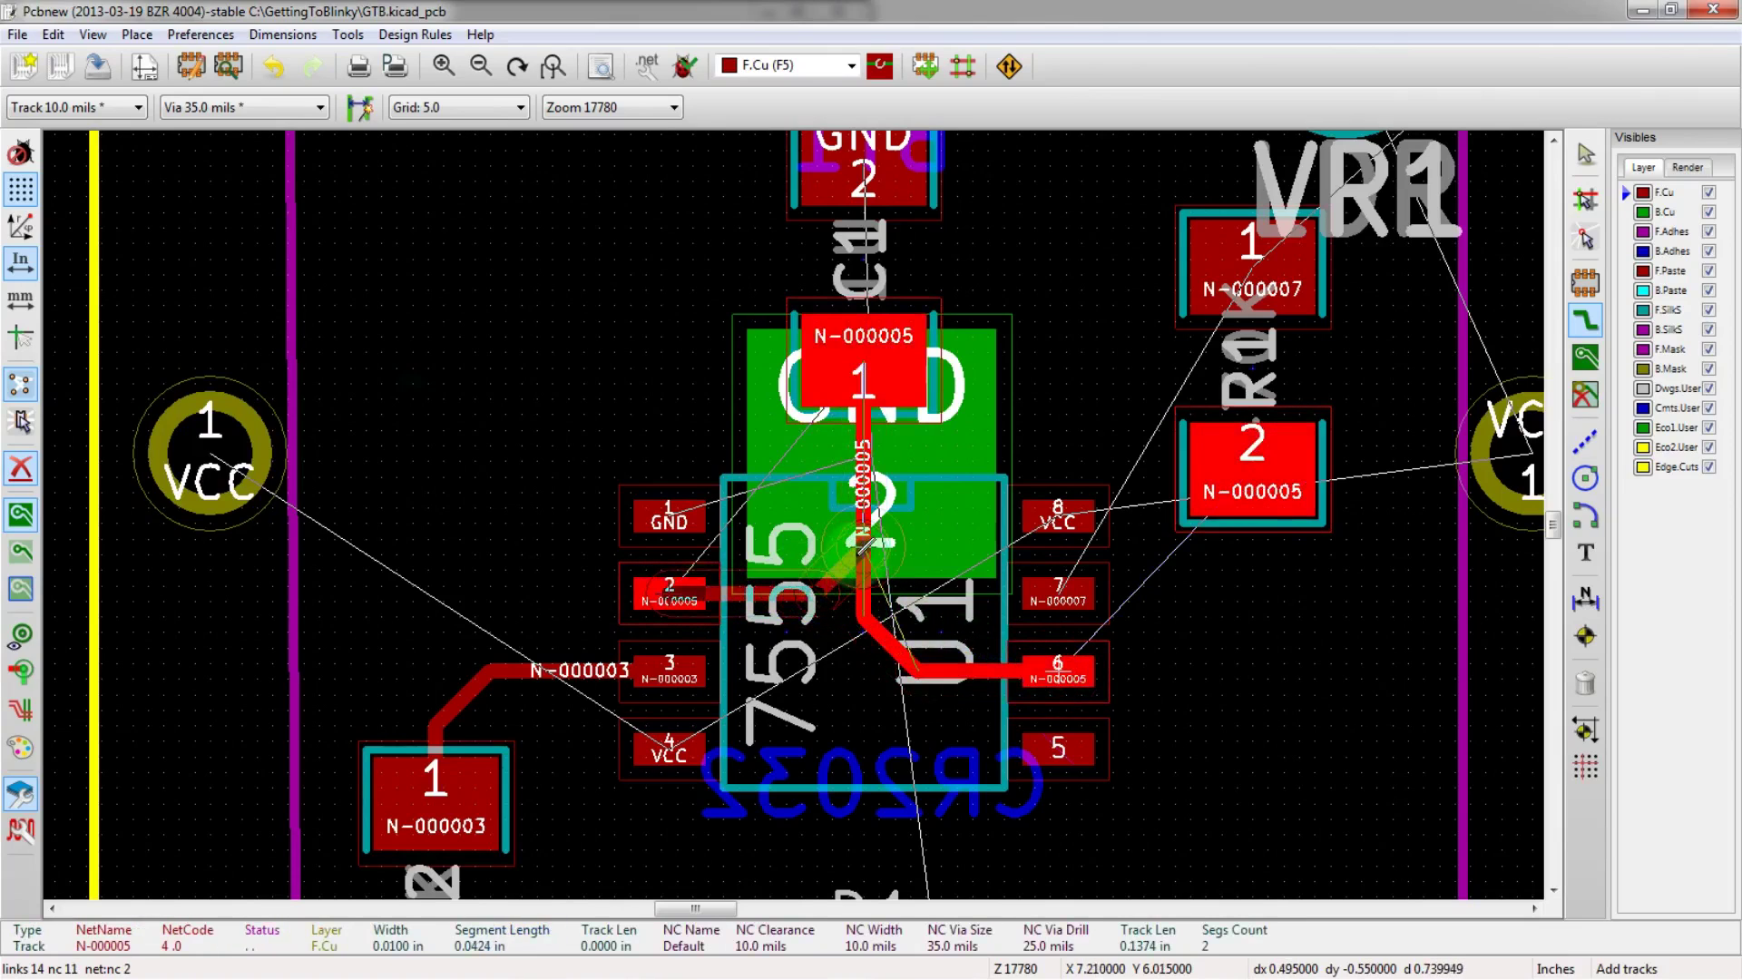
left_click(863, 542)
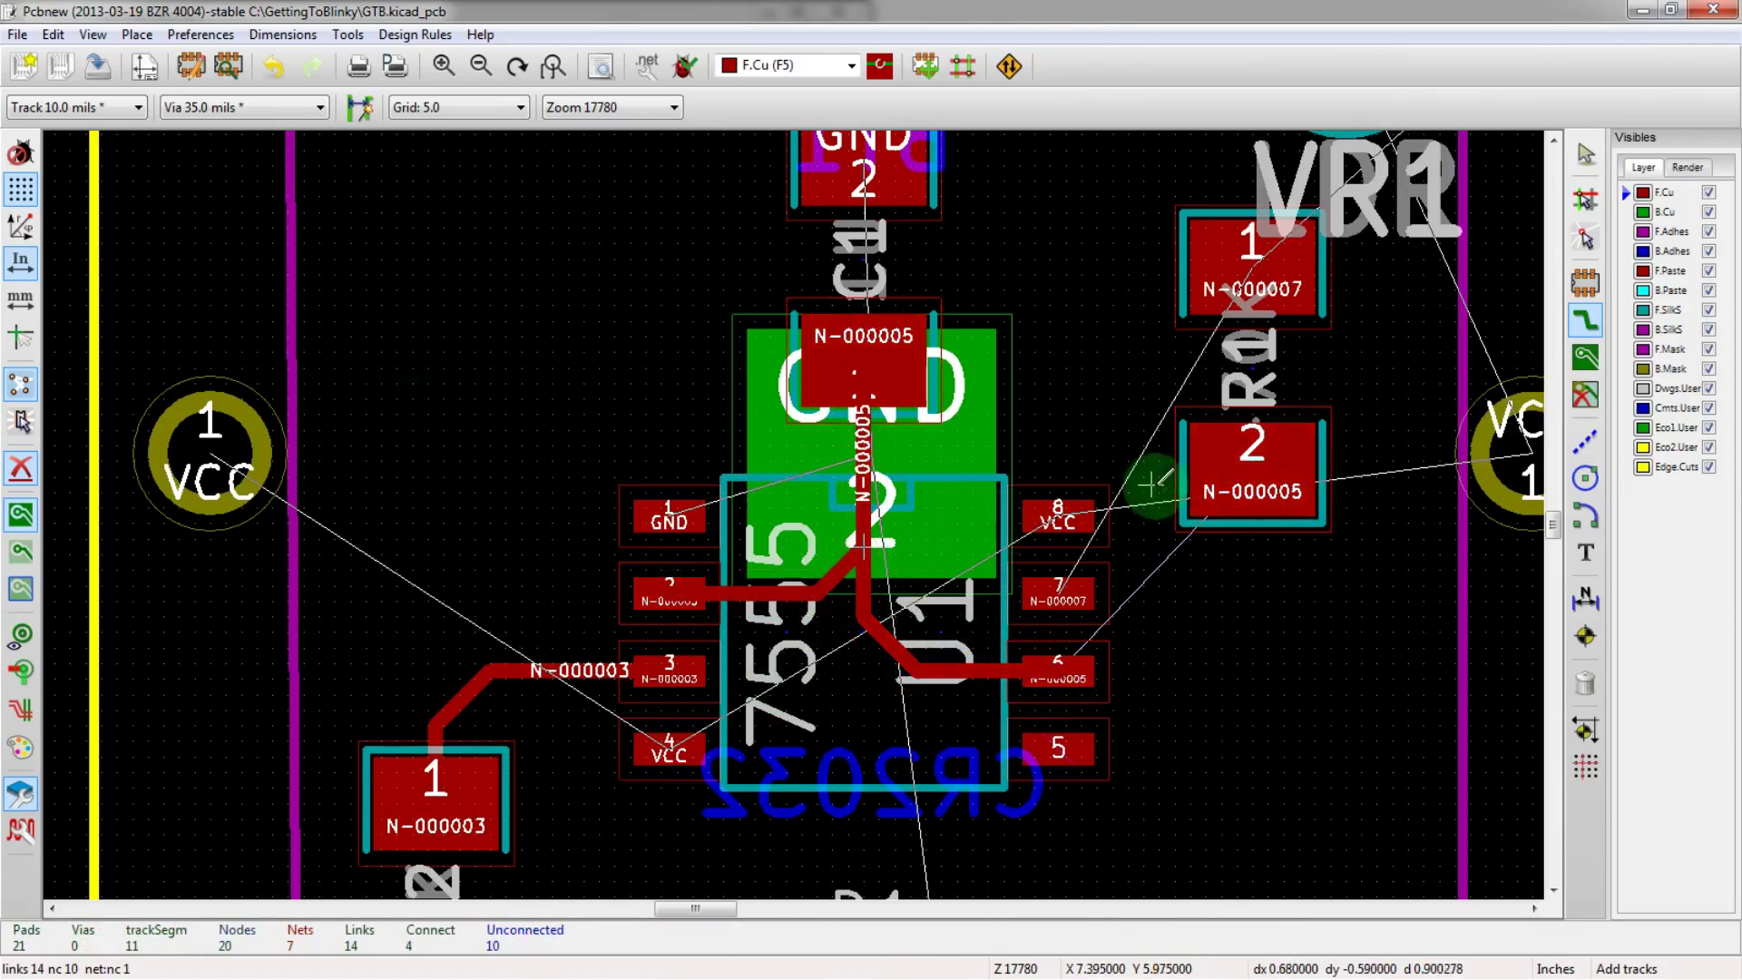
- Route a front-copper track from pad 2 of R1 to pin 6 of U1
left_click(1256, 444)
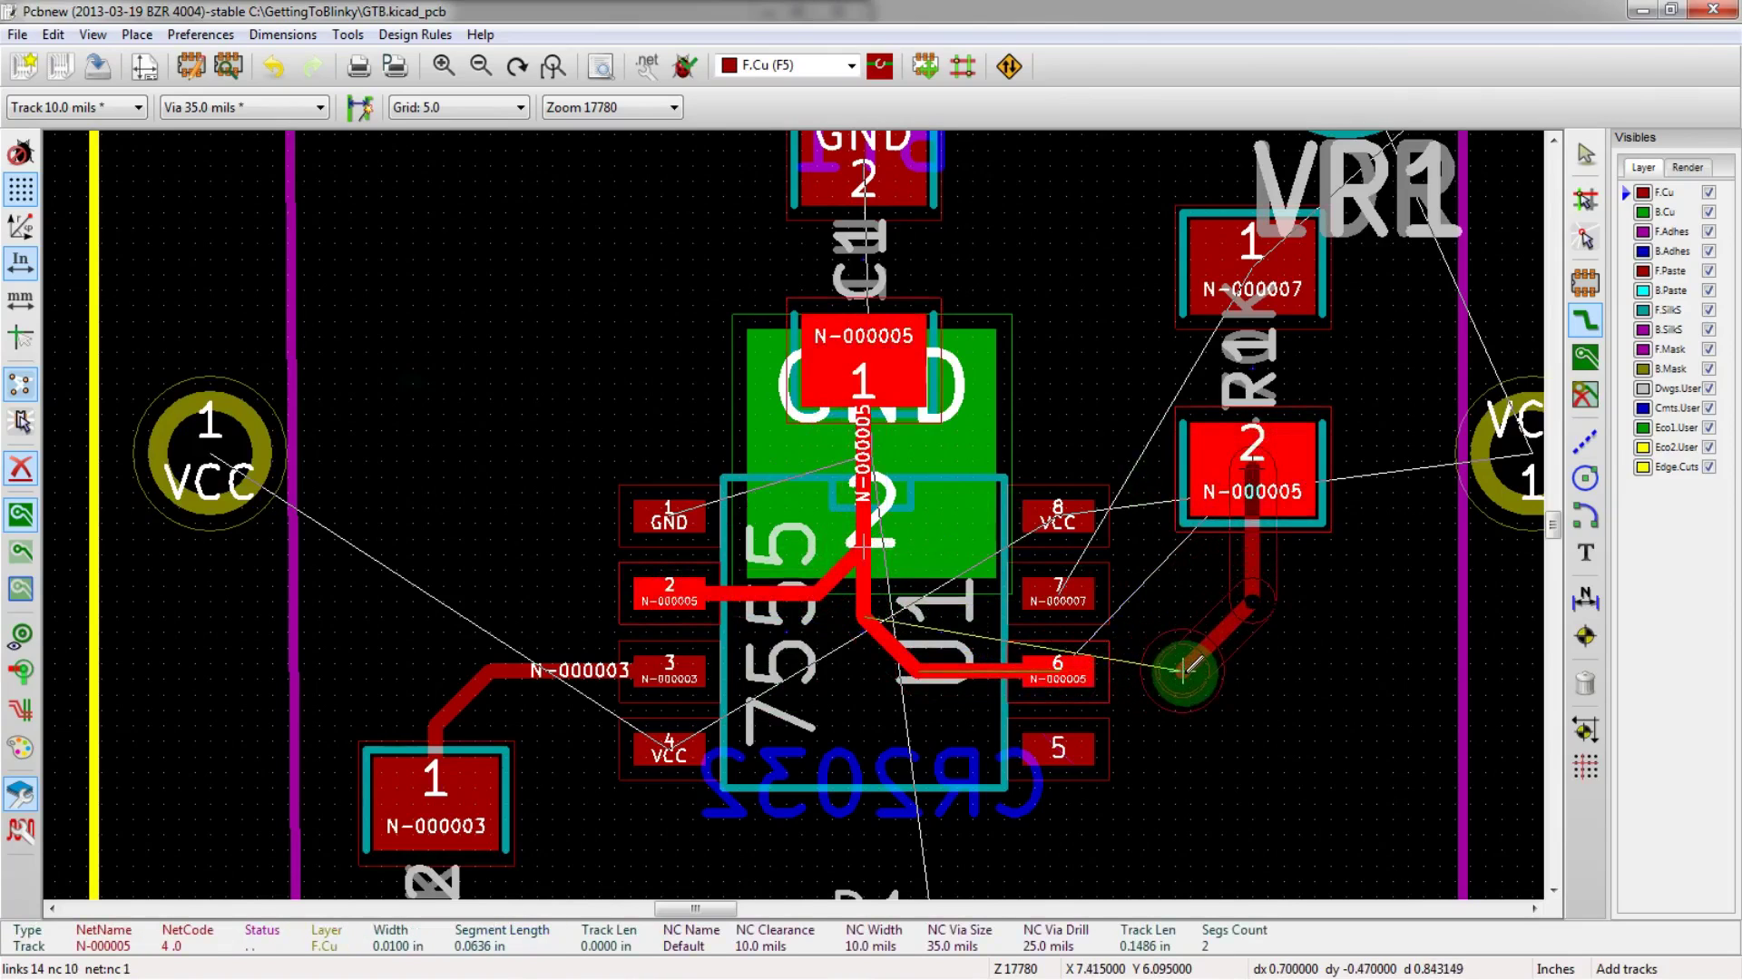
left_click(1061, 670)
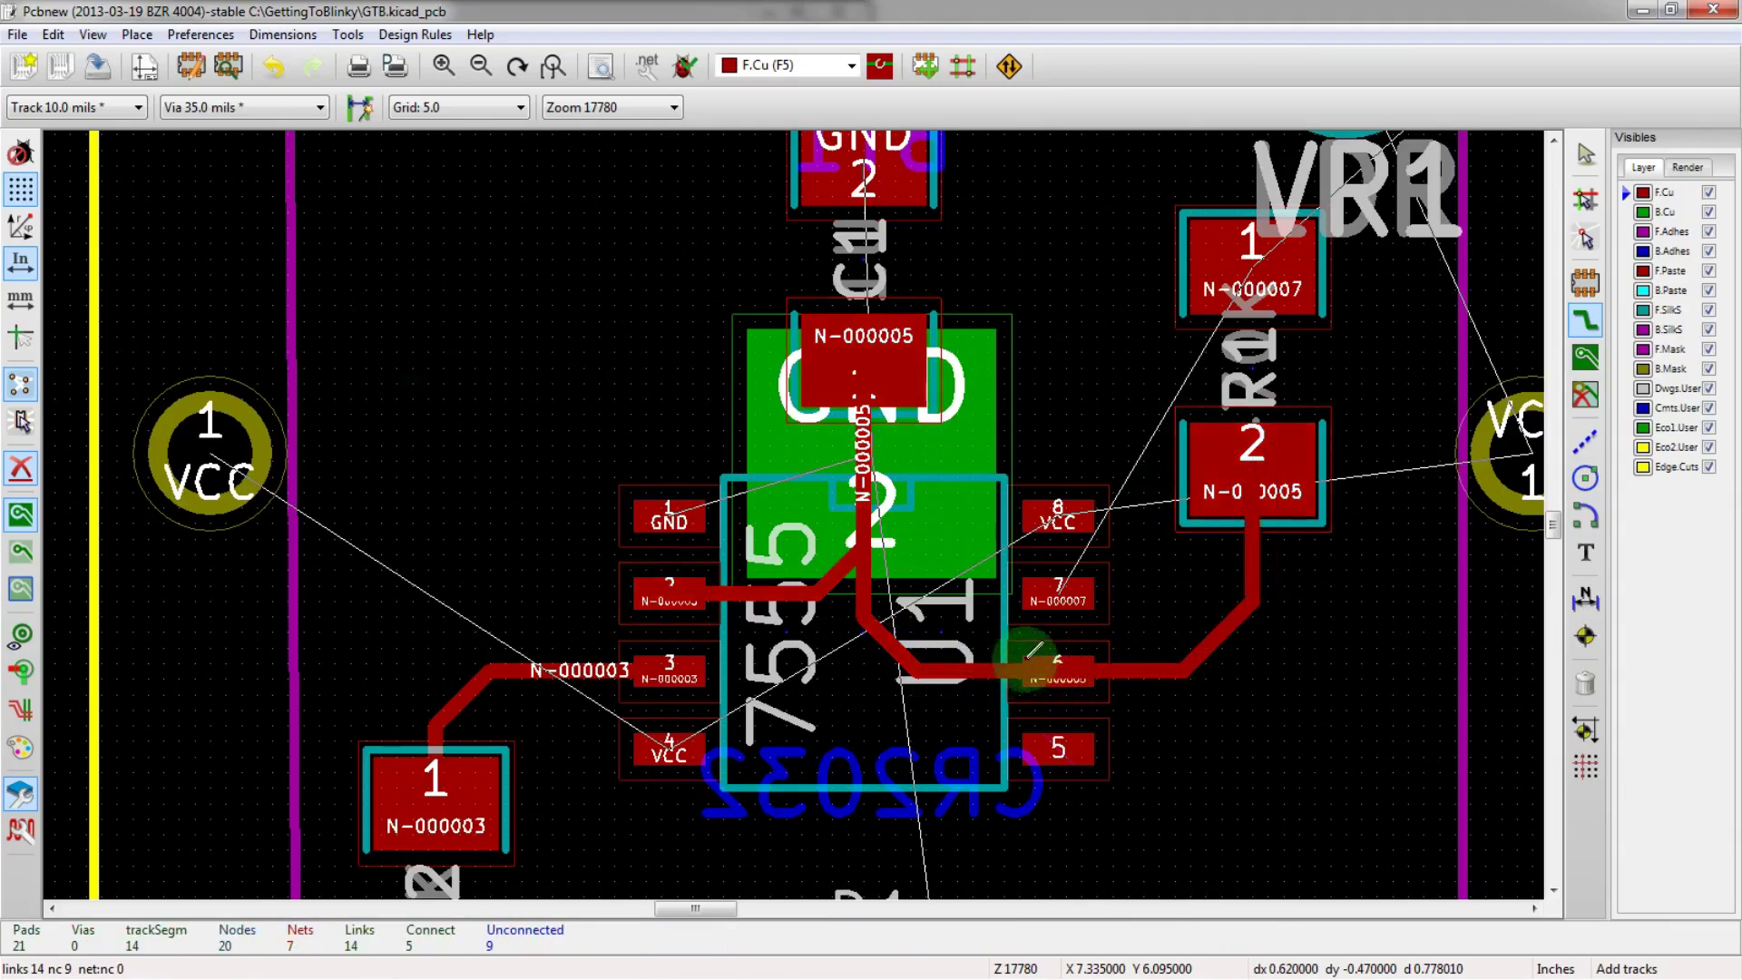
scroll(1125, 499, "down", 1)
scroll(798, 505, "up", 1)
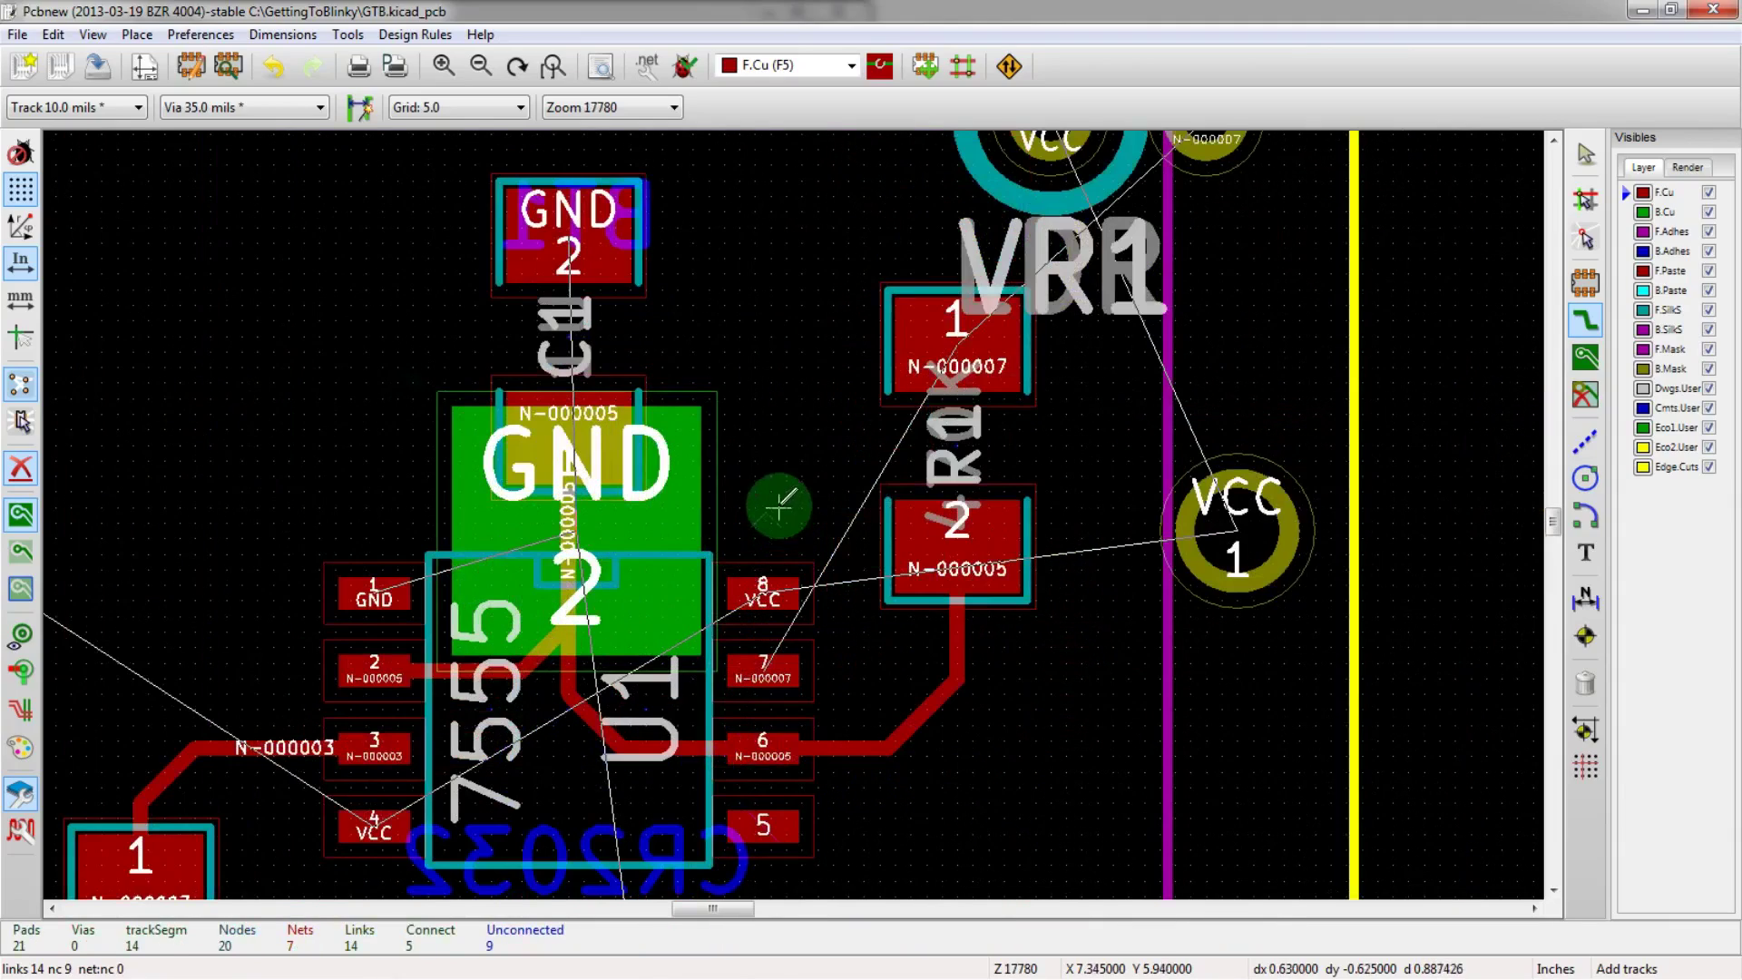
- Route an F.Cu track from pin 7 of U1, looping inside the chip past pin 8 and diagonally up to pad 1 of R1
scroll(790, 505, "down", 1)
scroll(774, 556, "up", 1)
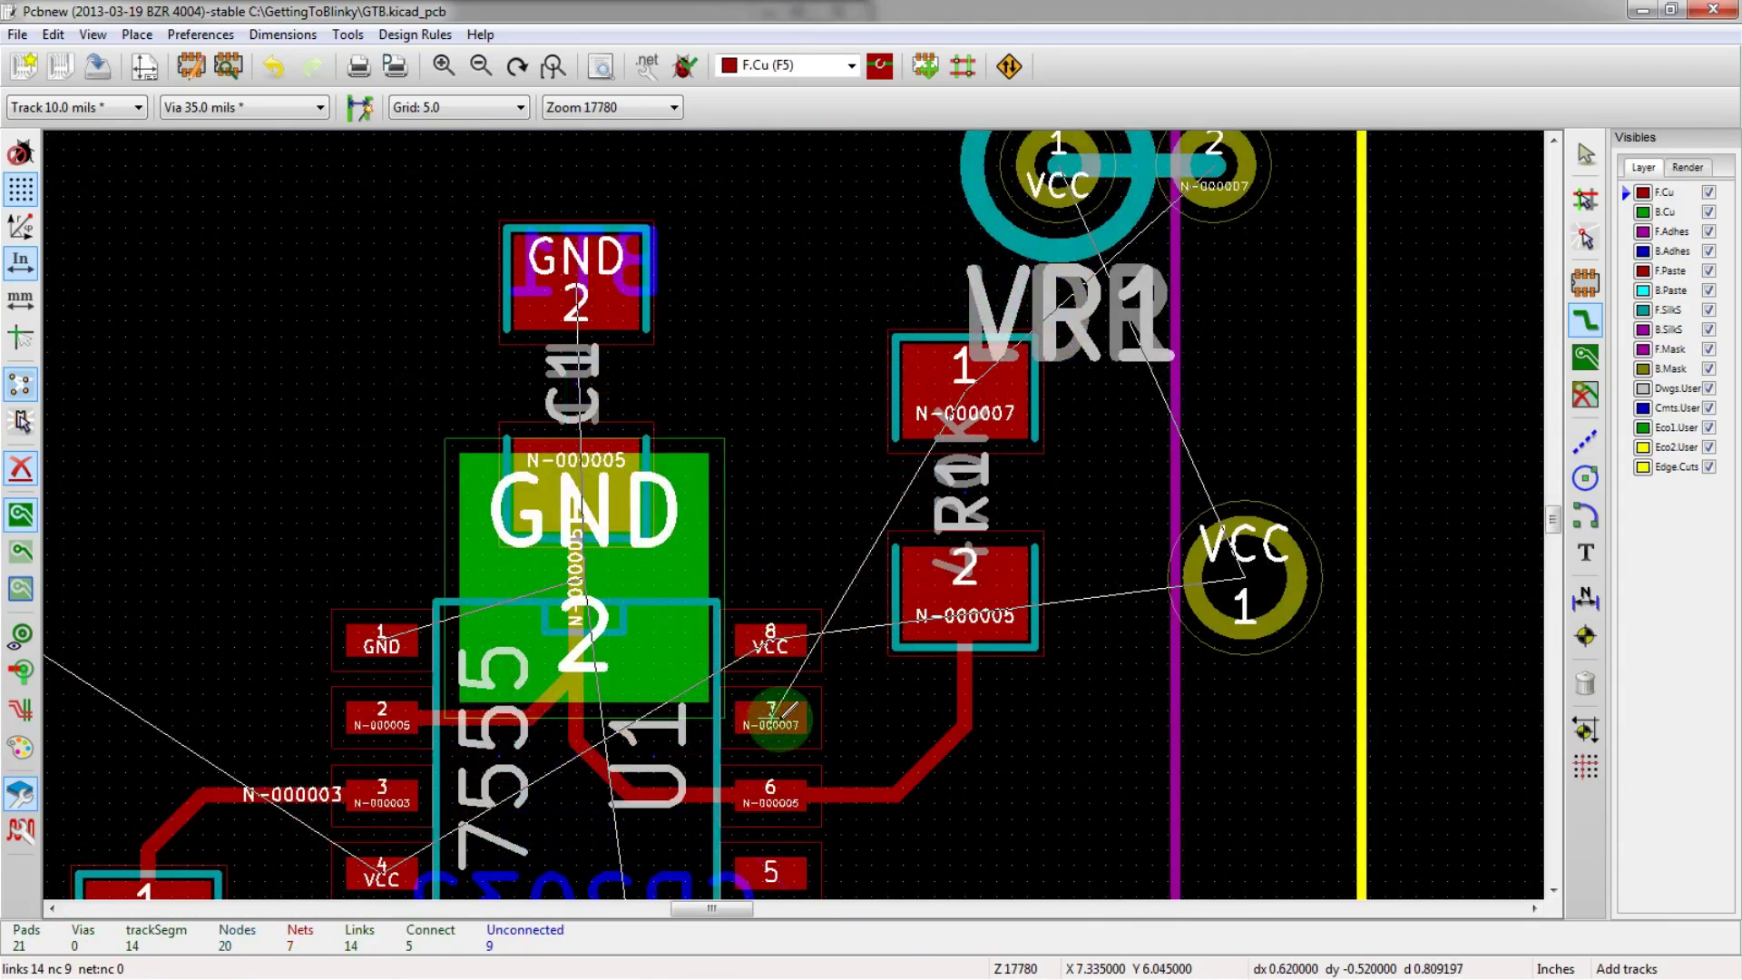
left_click(783, 715)
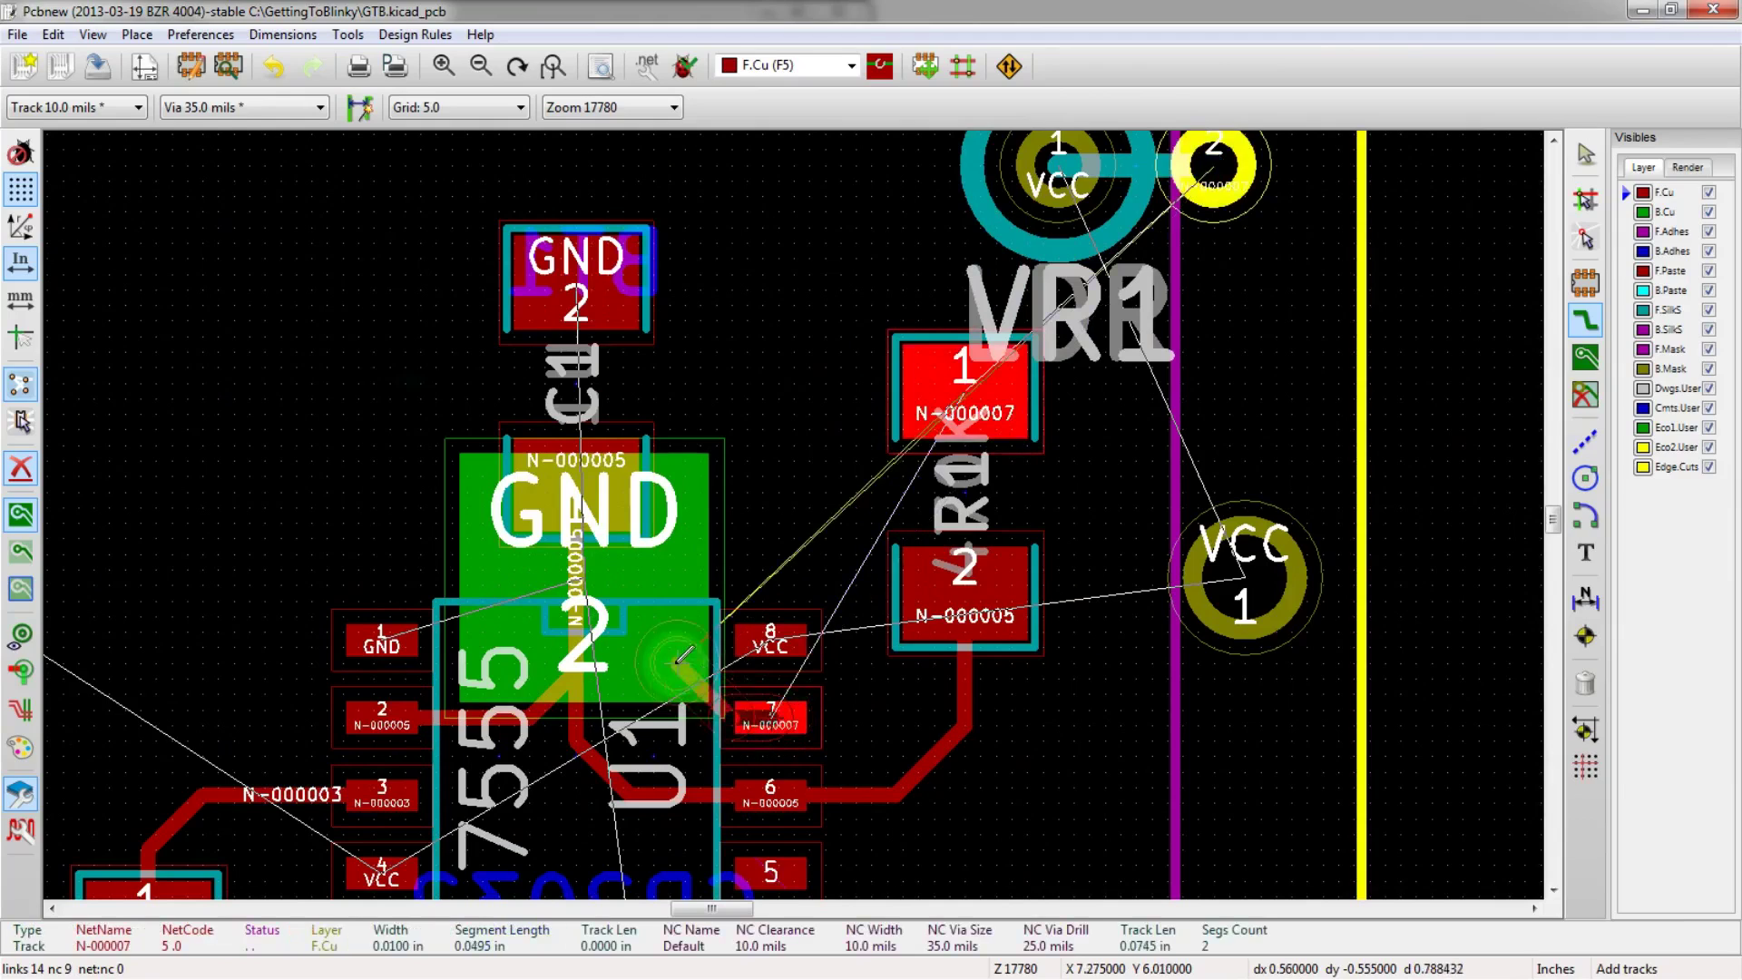
left_click(668, 571)
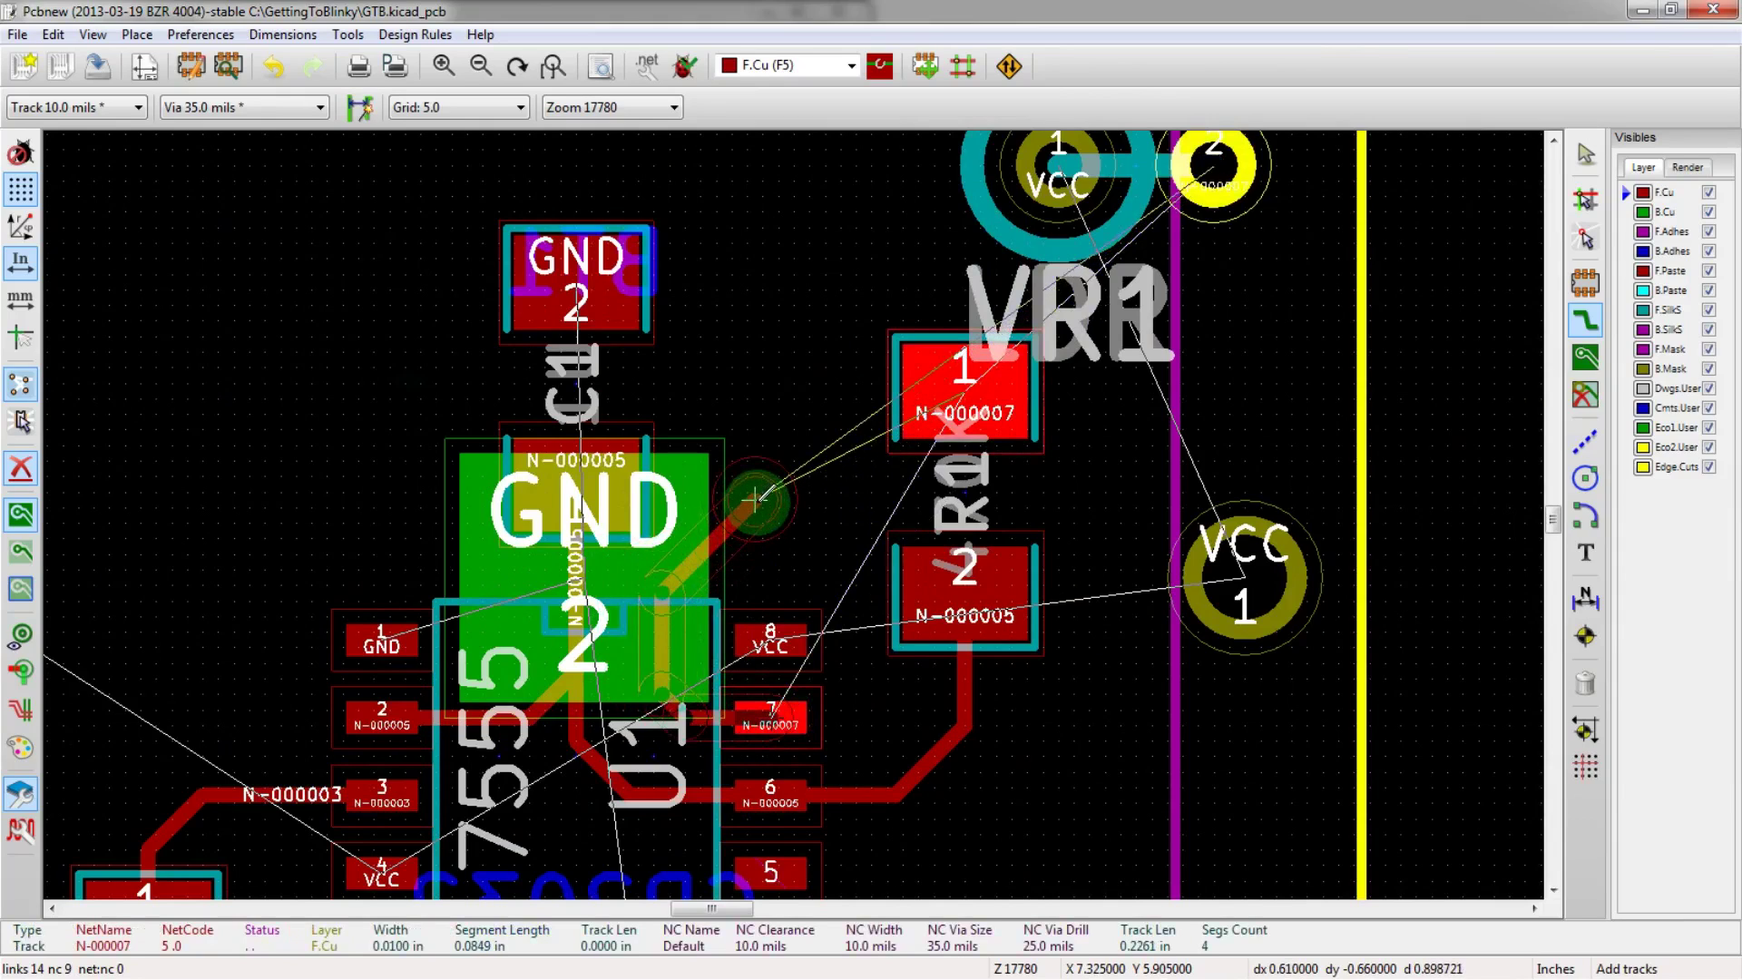
left_click(811, 442)
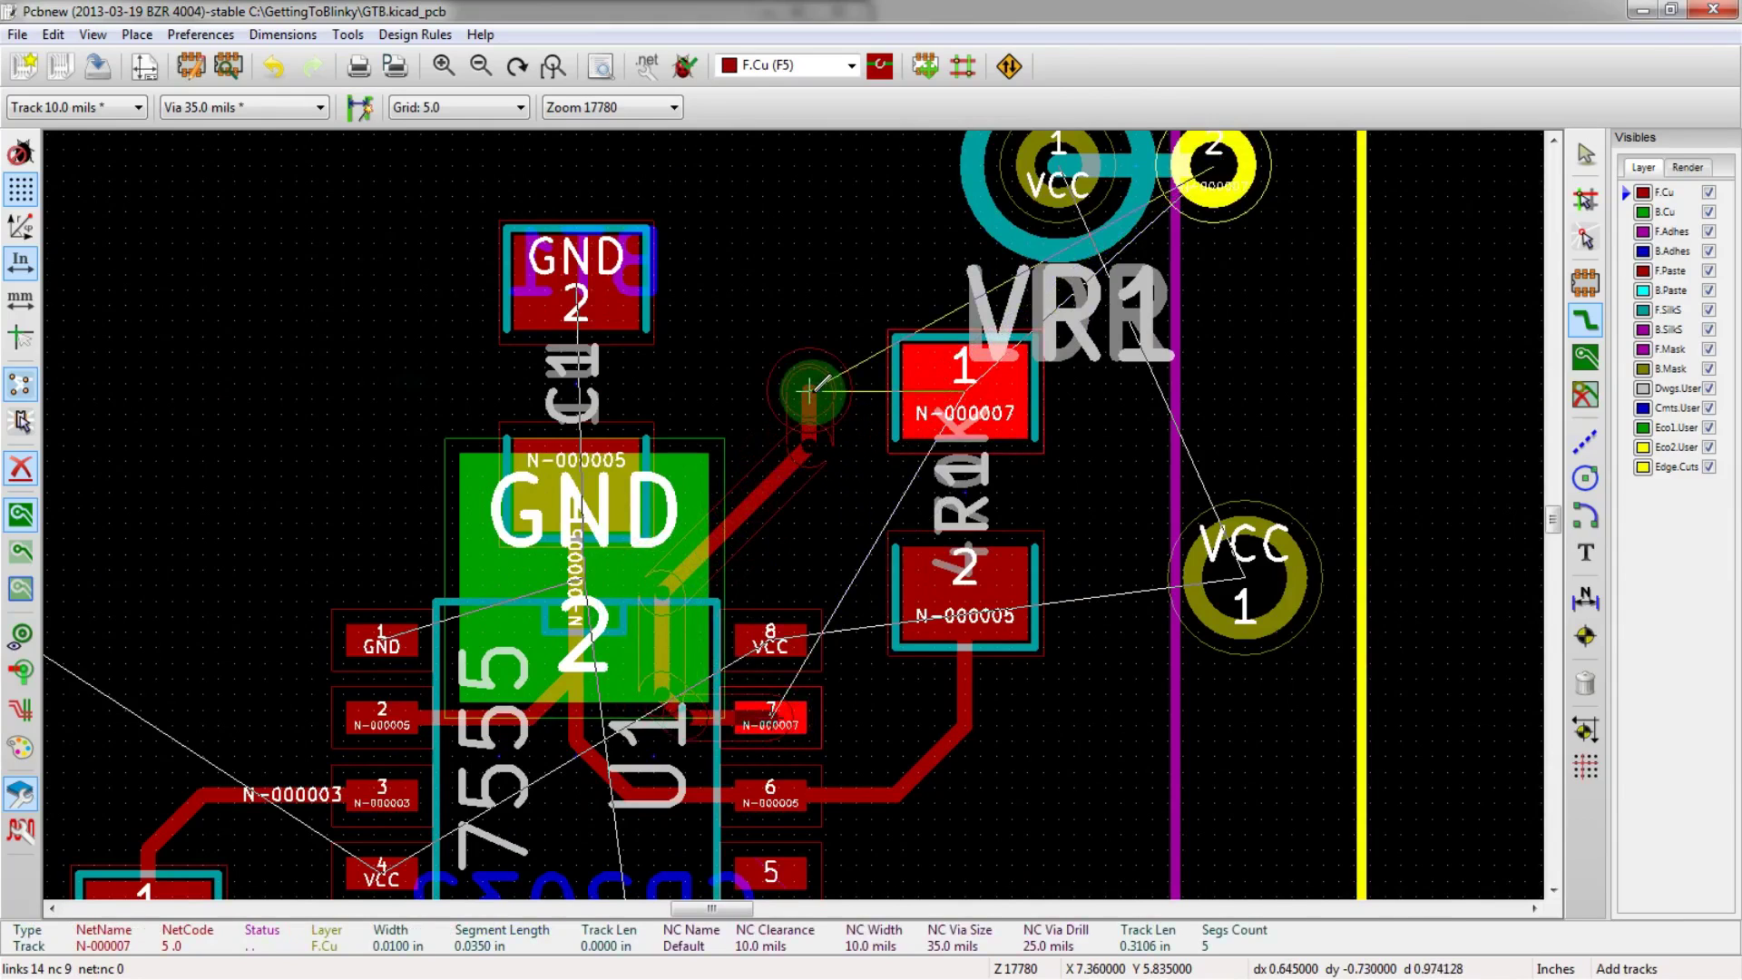
left_click(809, 391)
double_click(970, 390)
- Route an F.Cu track from pad 2 of VR1 around to pad 1 of R1
scroll(1204, 233, "down", 1)
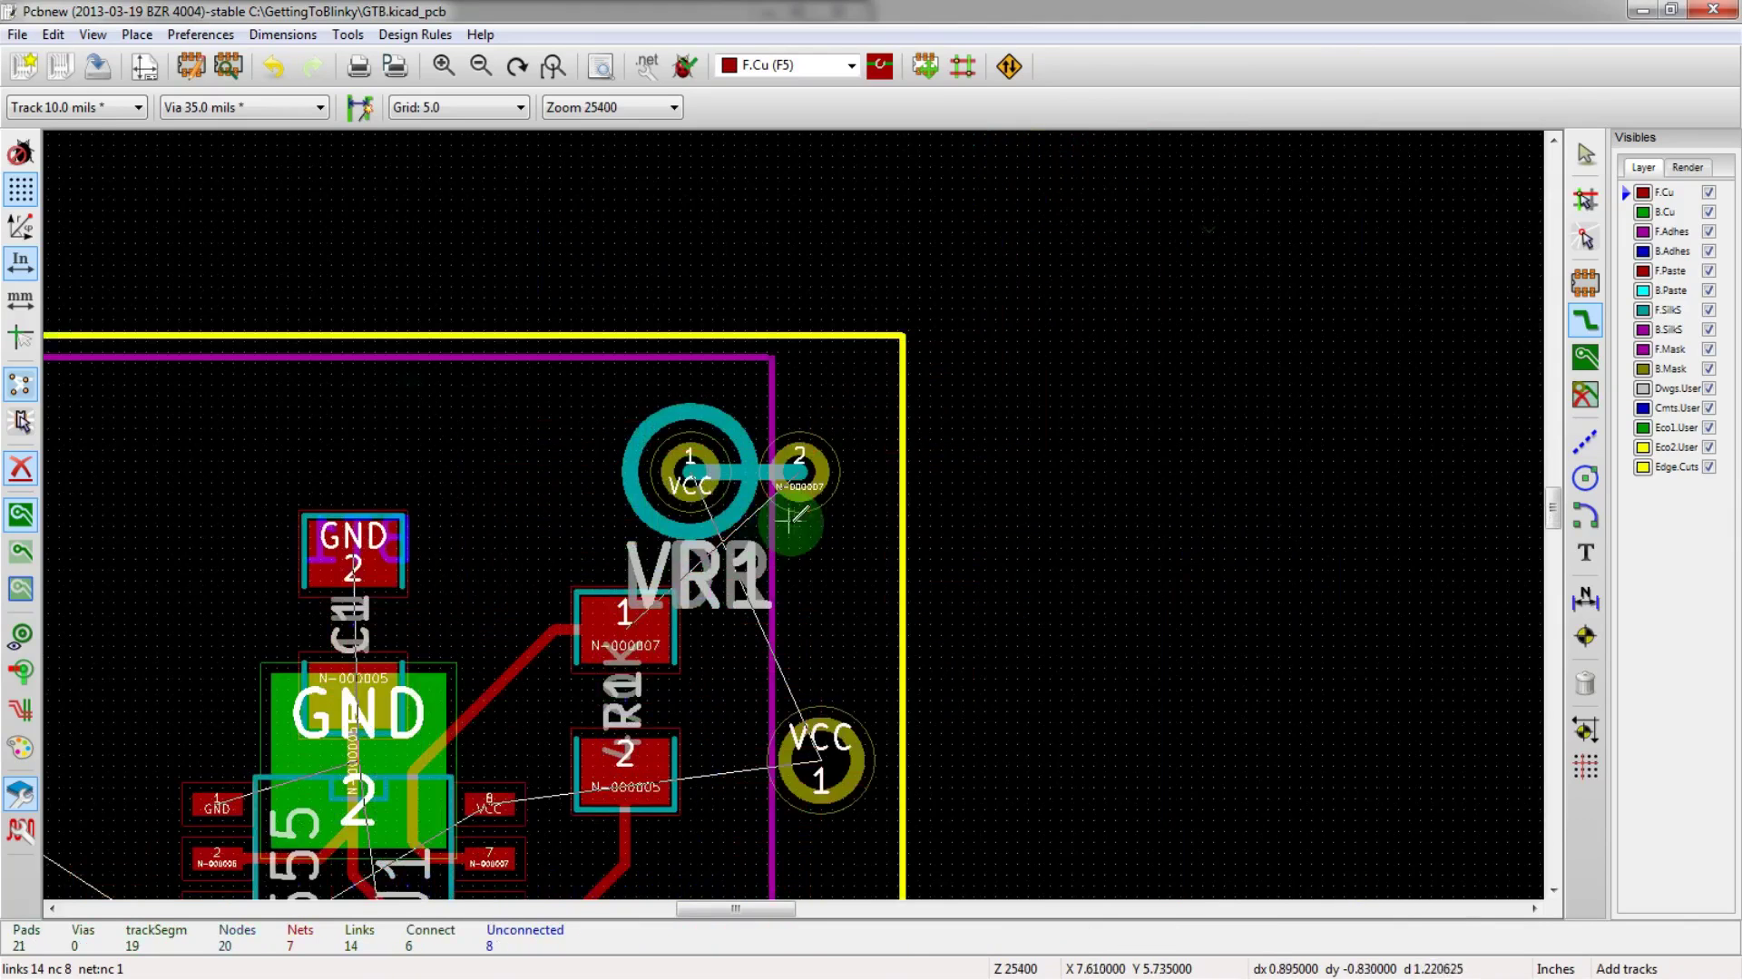
scroll(792, 518, "up", 1)
left_click(832, 422)
left_click(706, 647)
double_click(590, 647)
- Start a copper zone on F.Cu for net VCC just inside the lower-left corner of the board outline
scroll(590, 647, "down", 2)
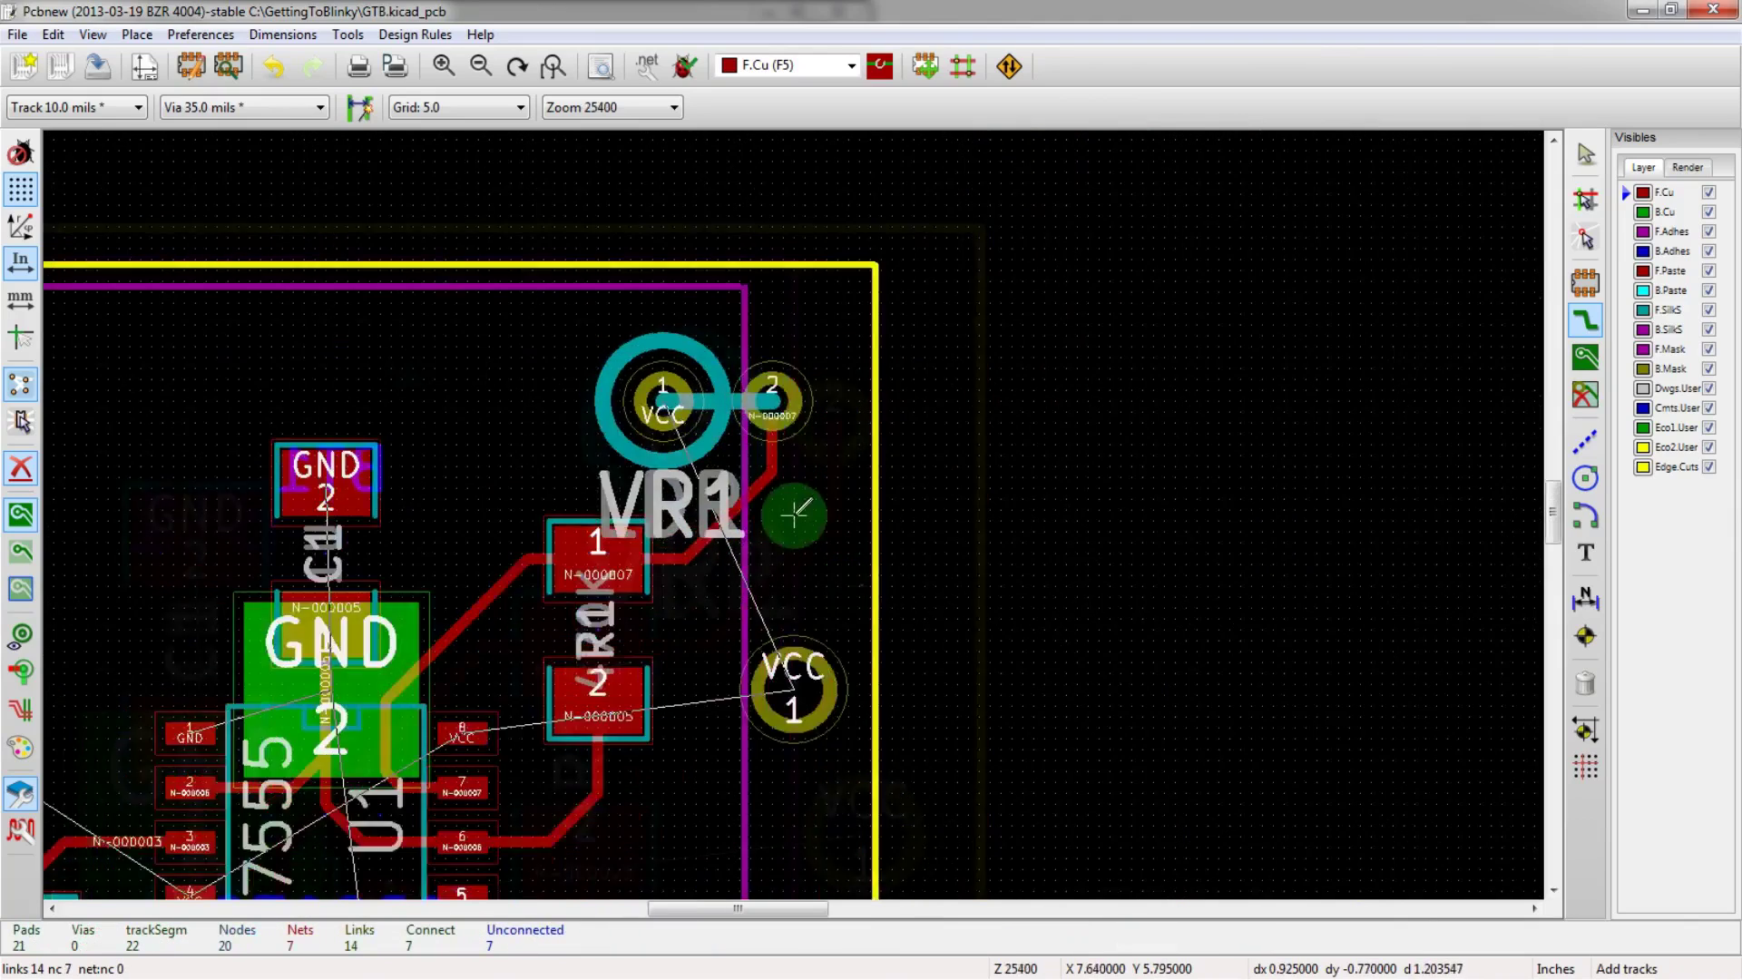
scroll(509, 599, "up", 2)
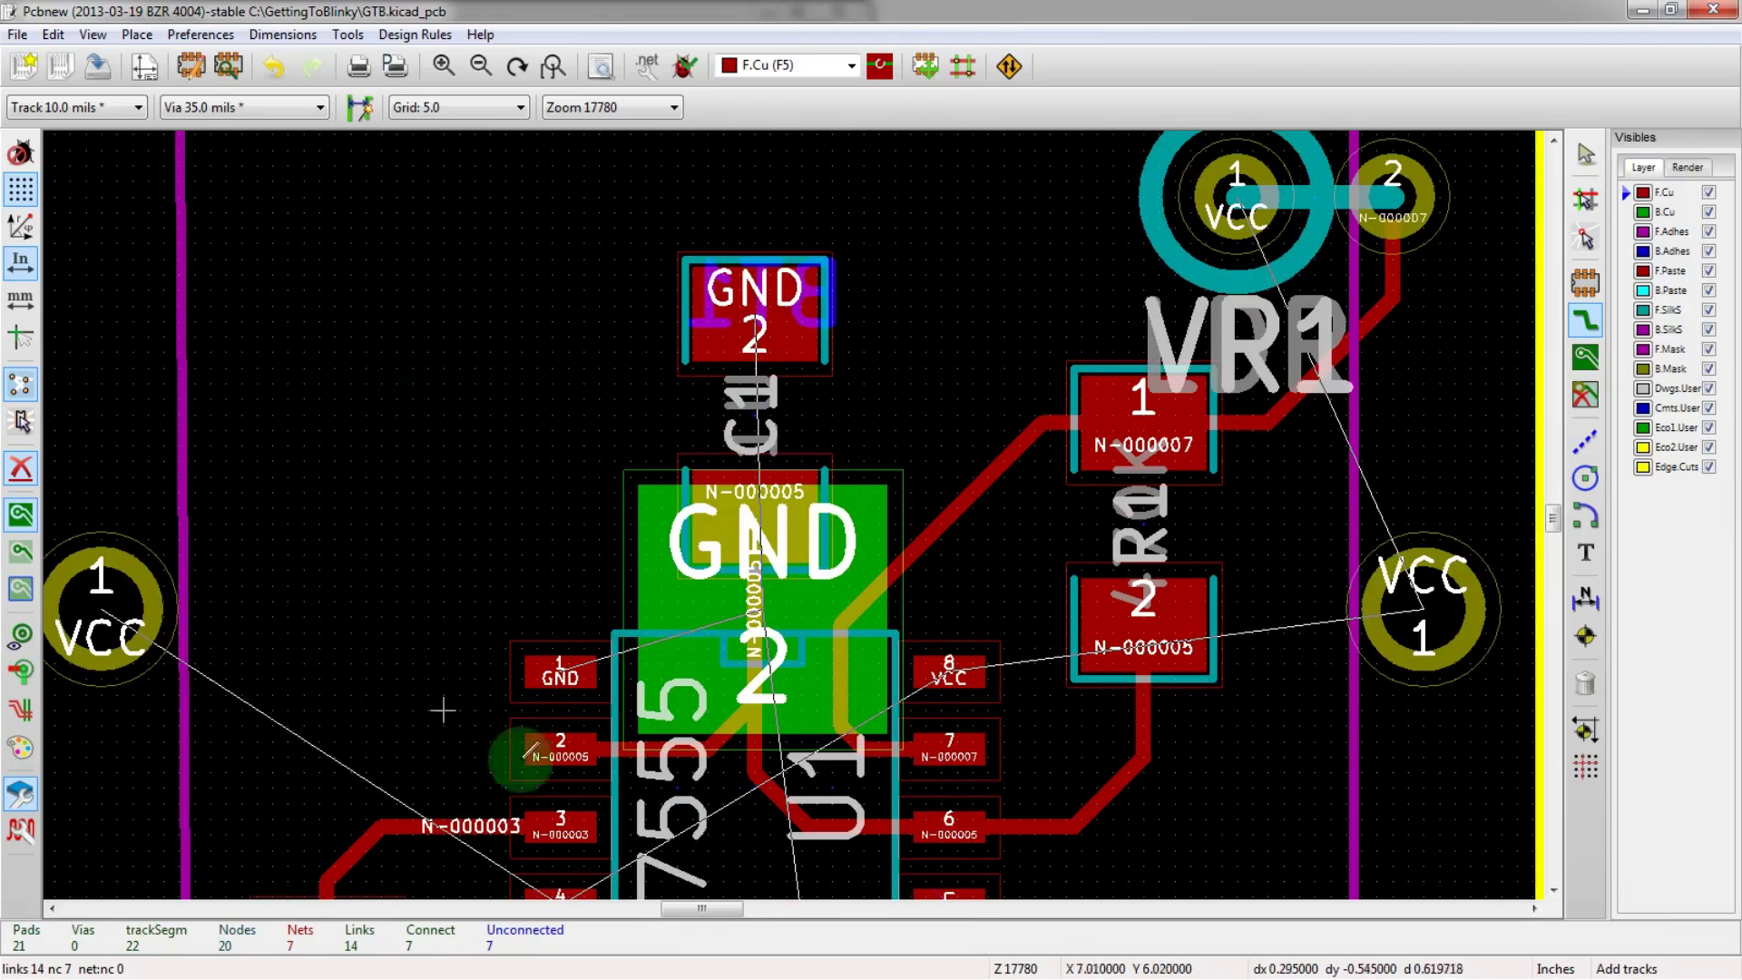
scroll(771, 871, "down", 2)
scroll(796, 511, "up", 1)
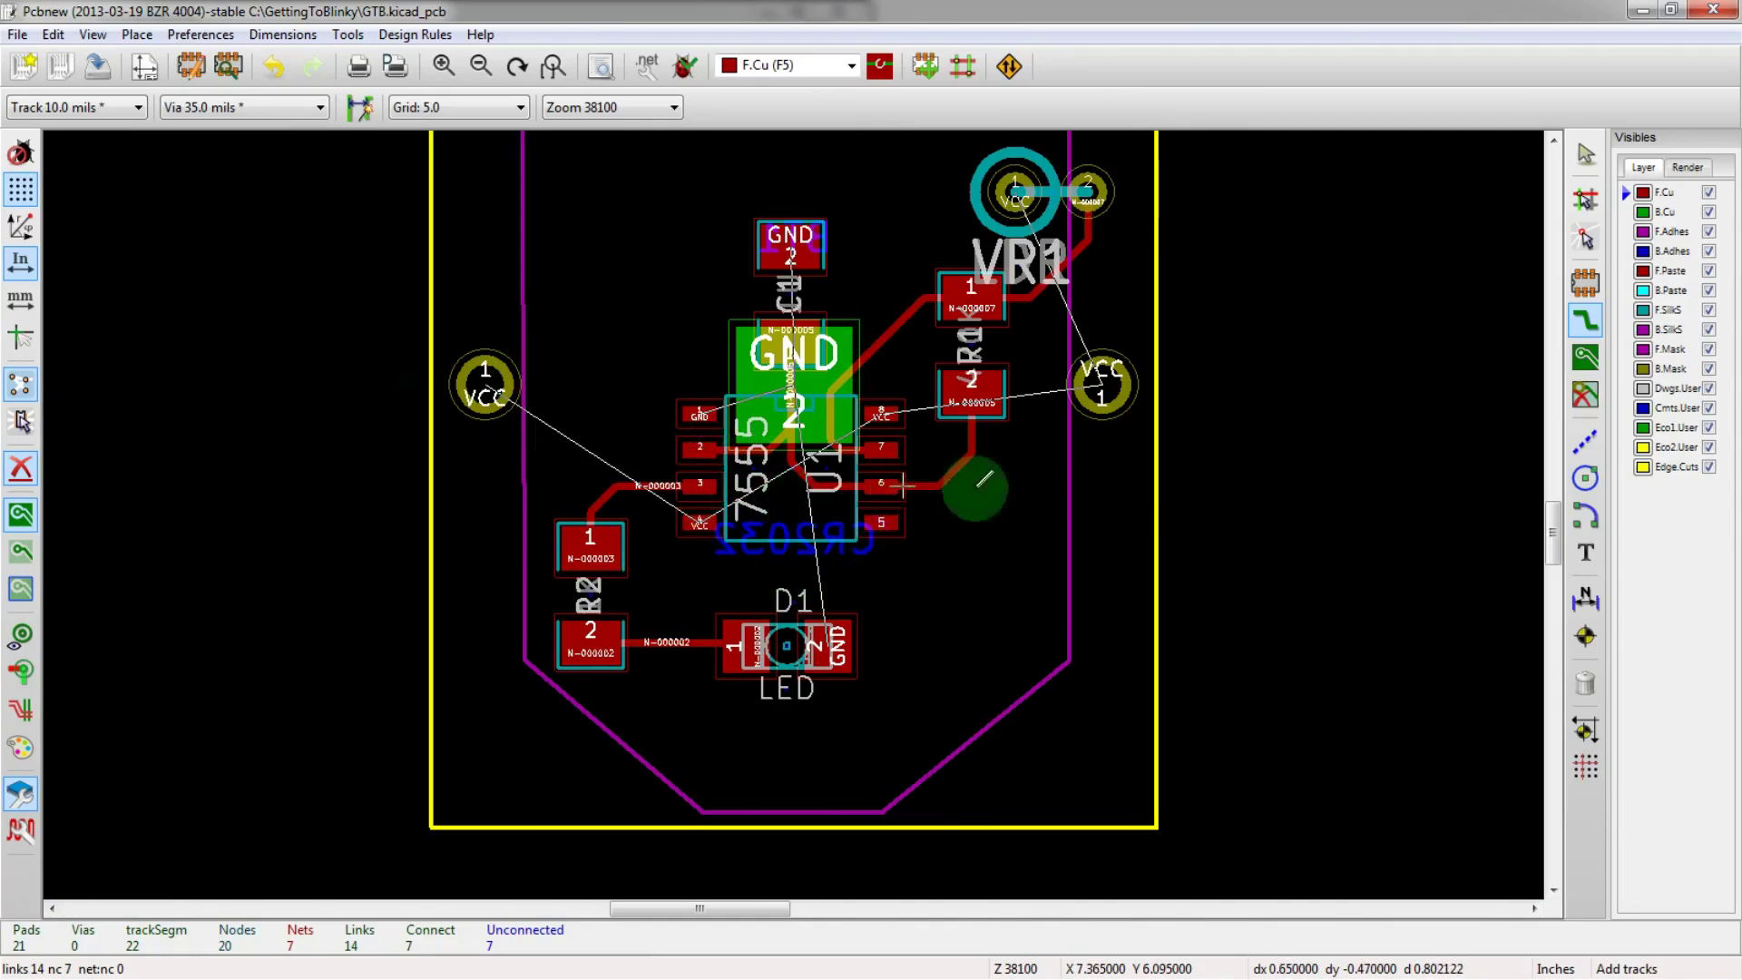
left_click(1585, 363)
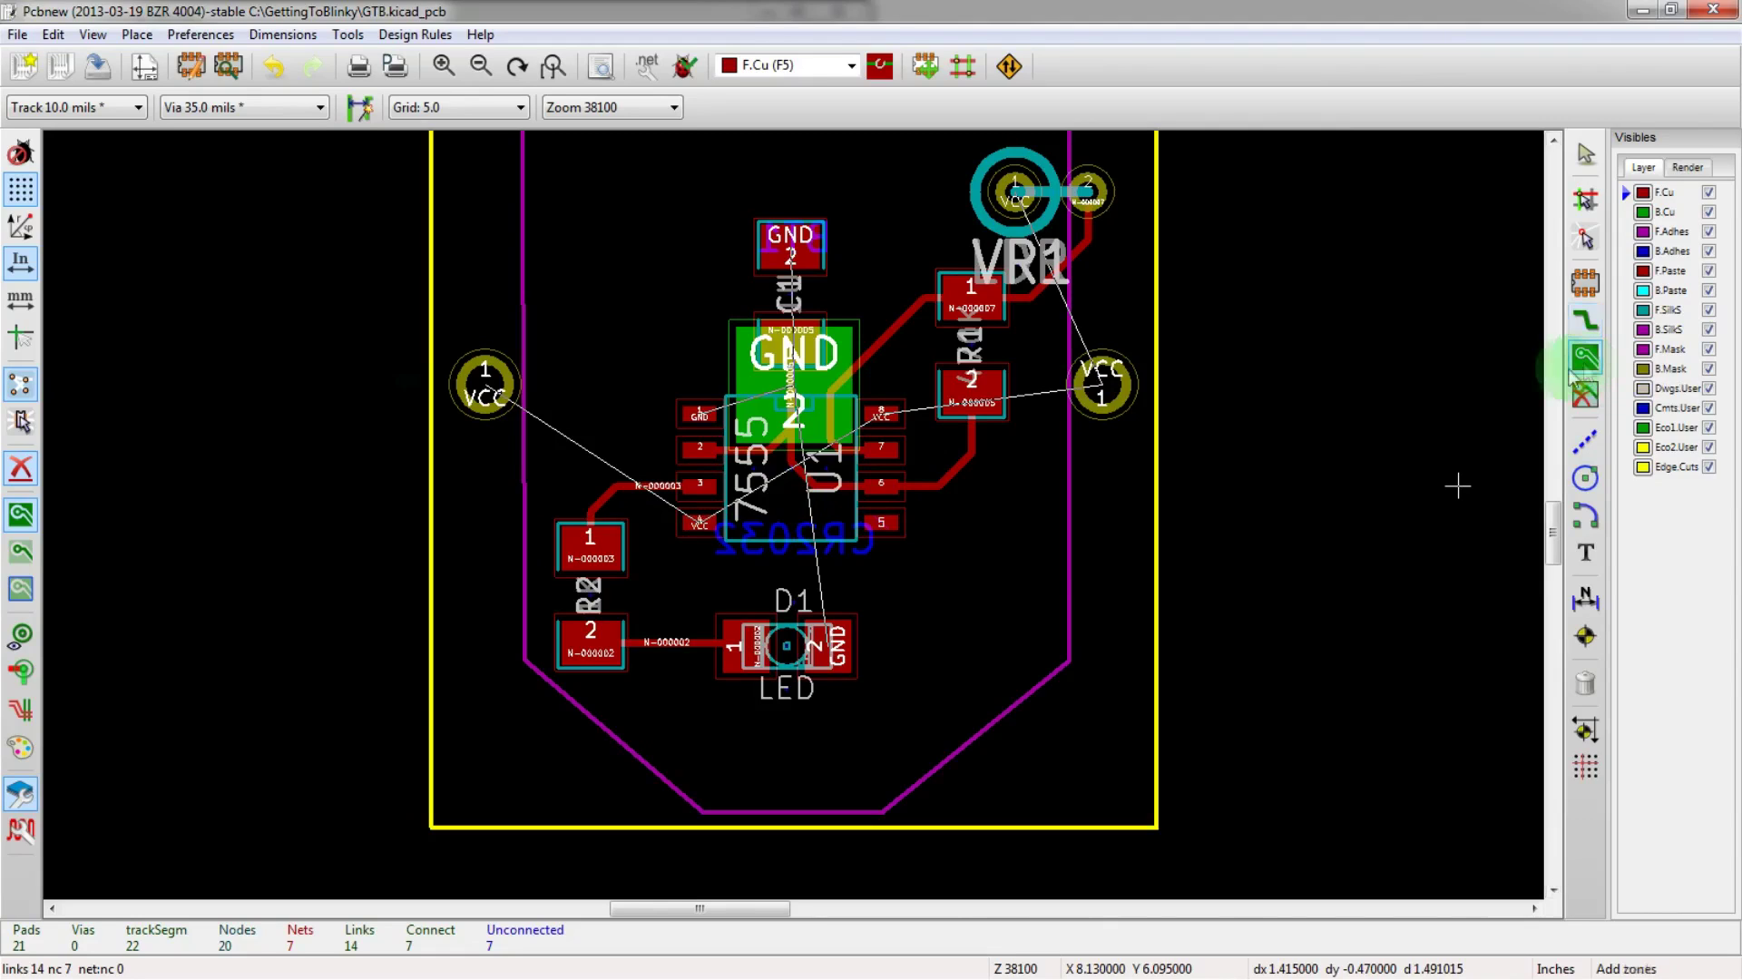
left_click(437, 811)
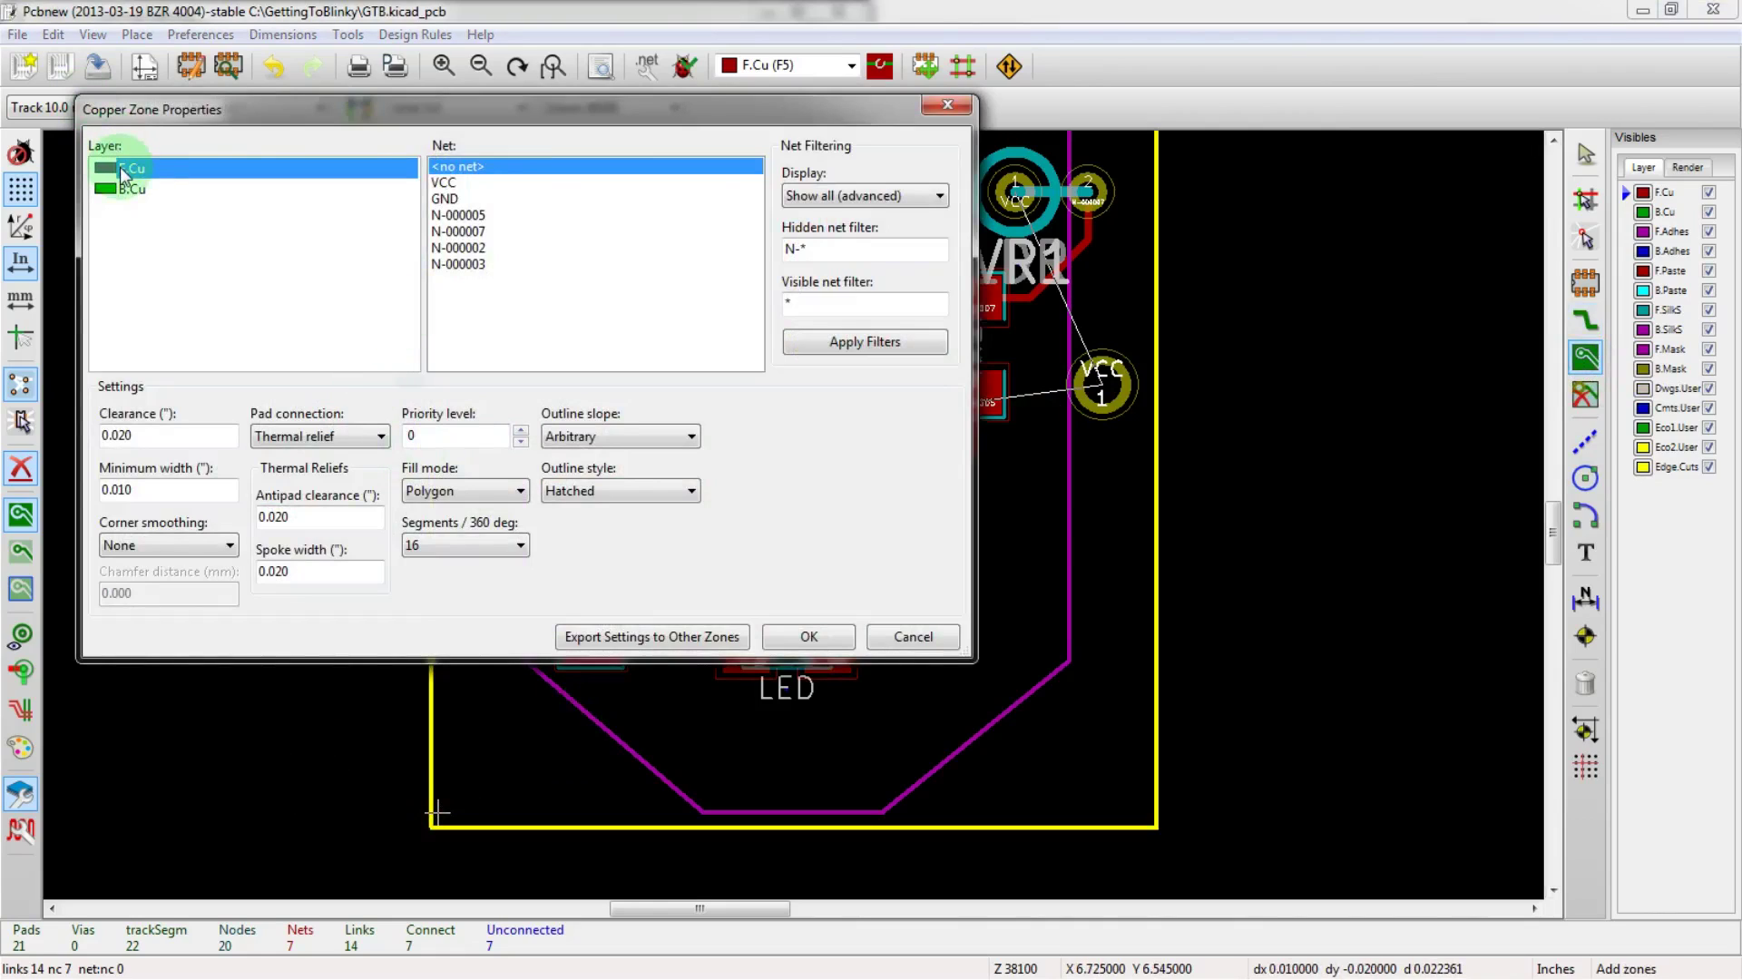
left_click(444, 182)
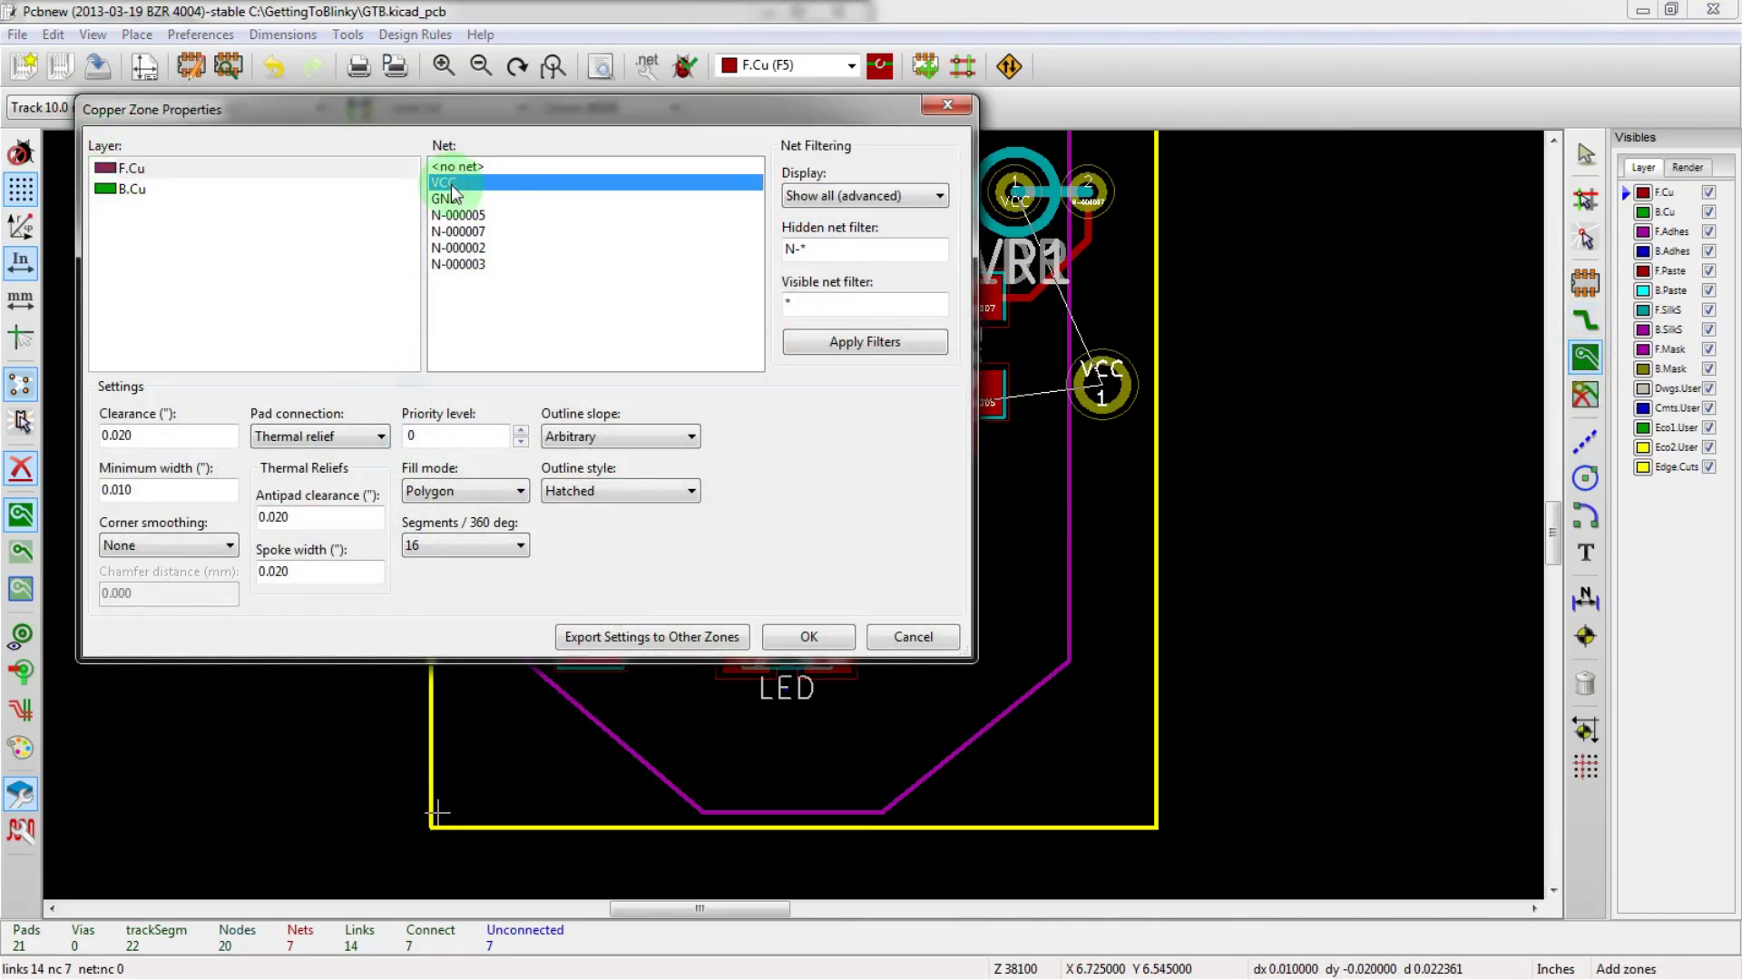
left_click_drag(395, 123, 510, 232)
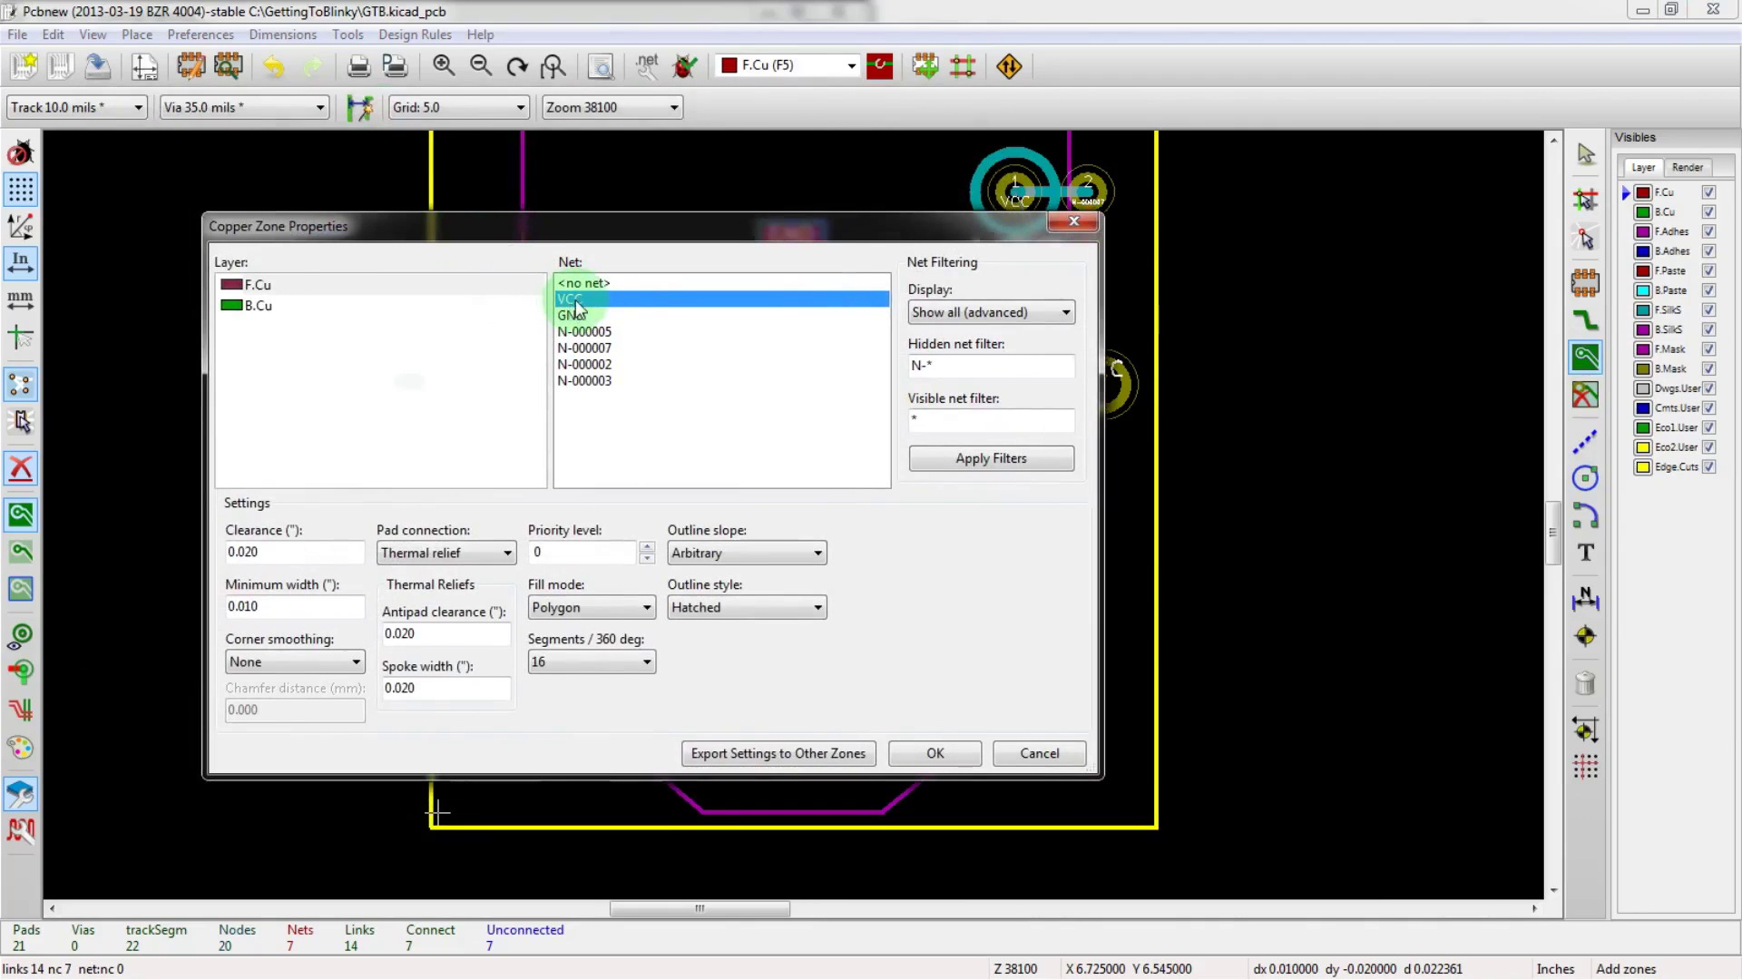
left_click(932, 753)
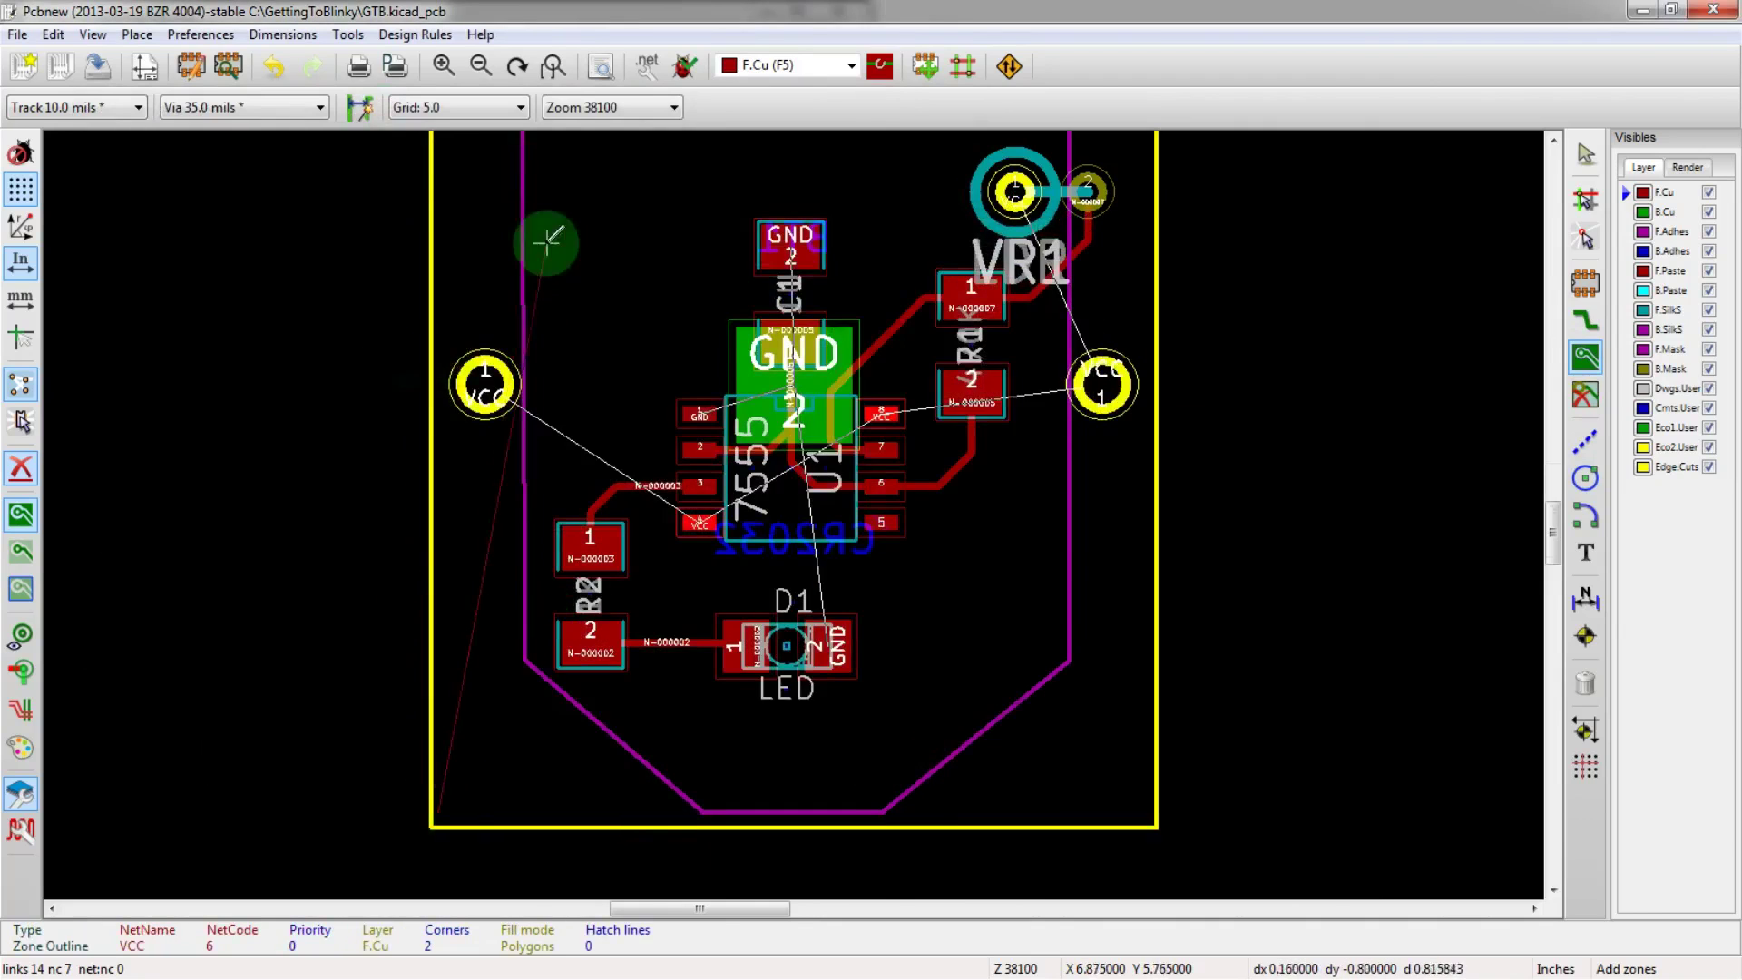
- Draw the VCC zone outline as a rectangle just inside the board edges through the remaining corners and close it at the starting point
scroll(547, 242, "down", 2)
scroll(778, 514, "up", 3)
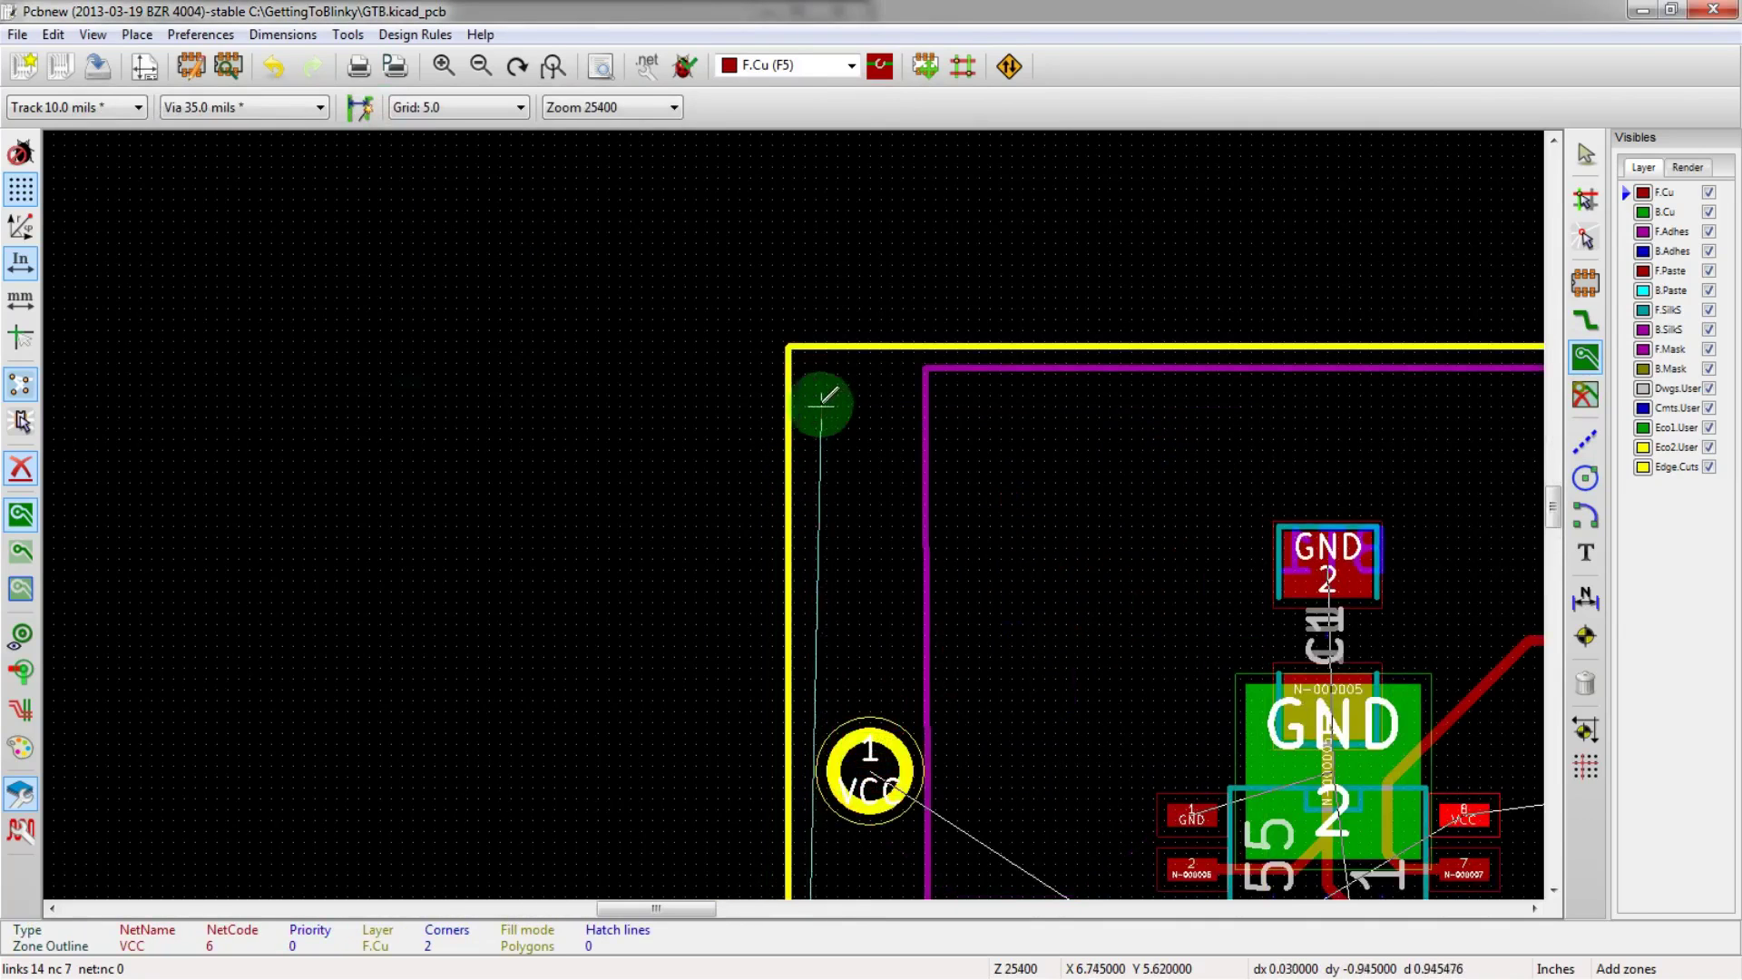
left_click(803, 356)
scroll(803, 356, "down", 1)
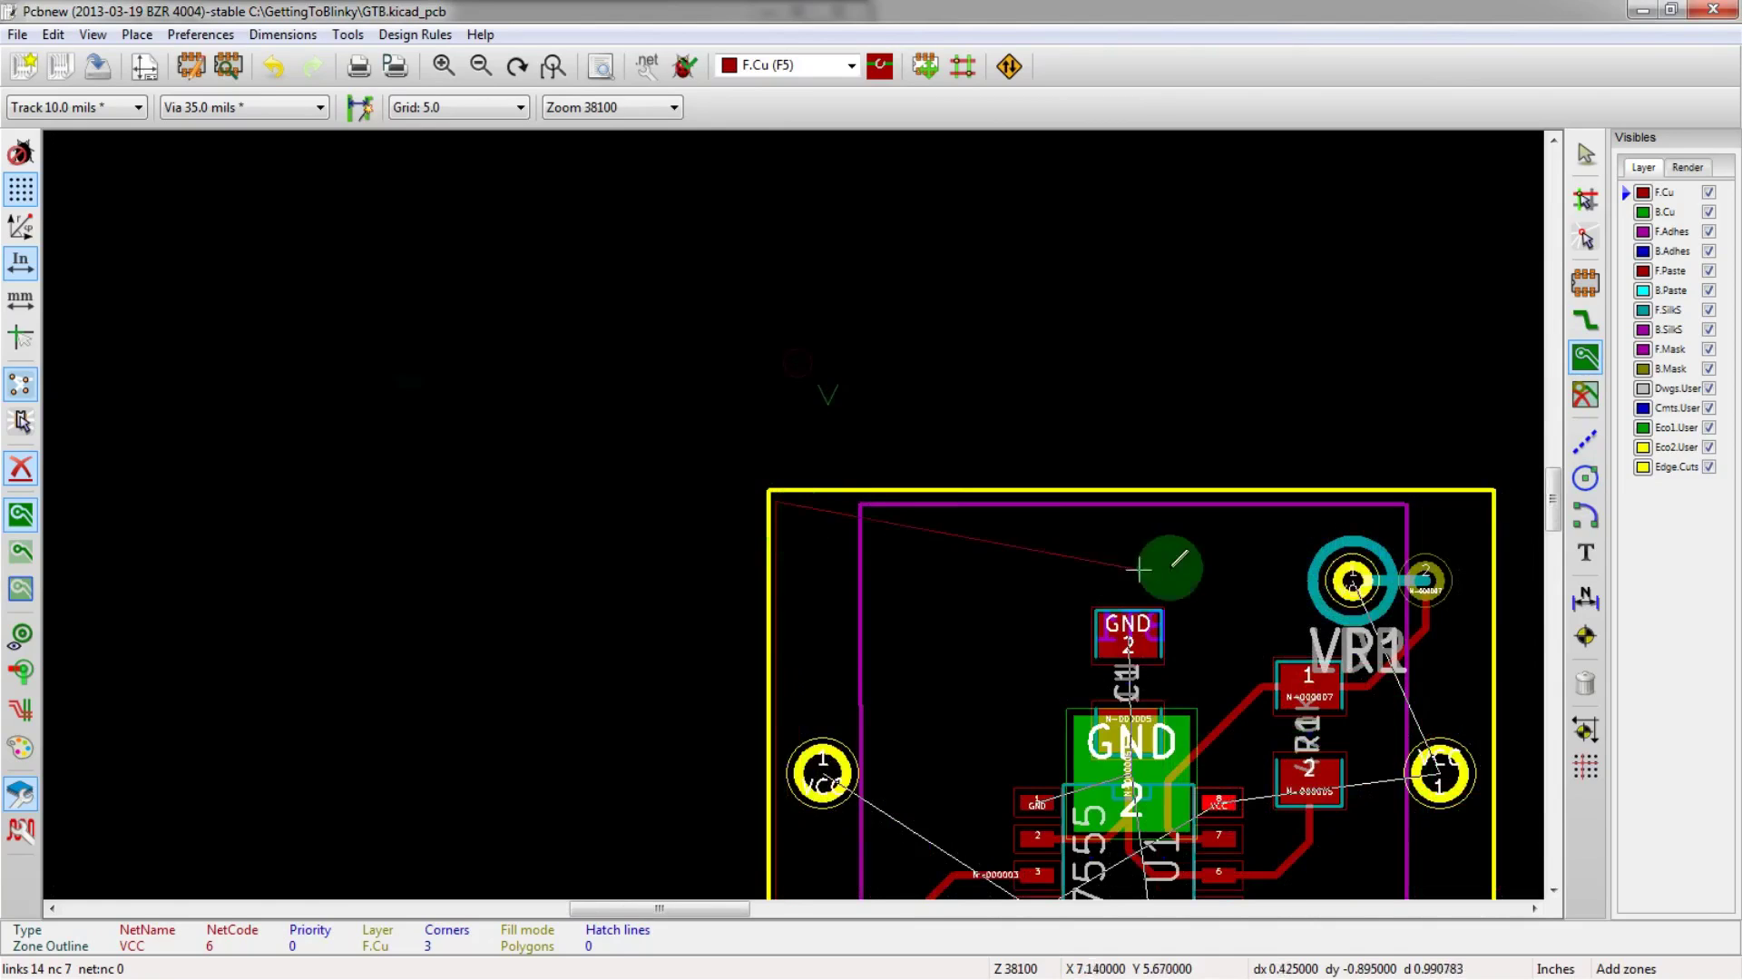
scroll(1472, 497, "up", 4)
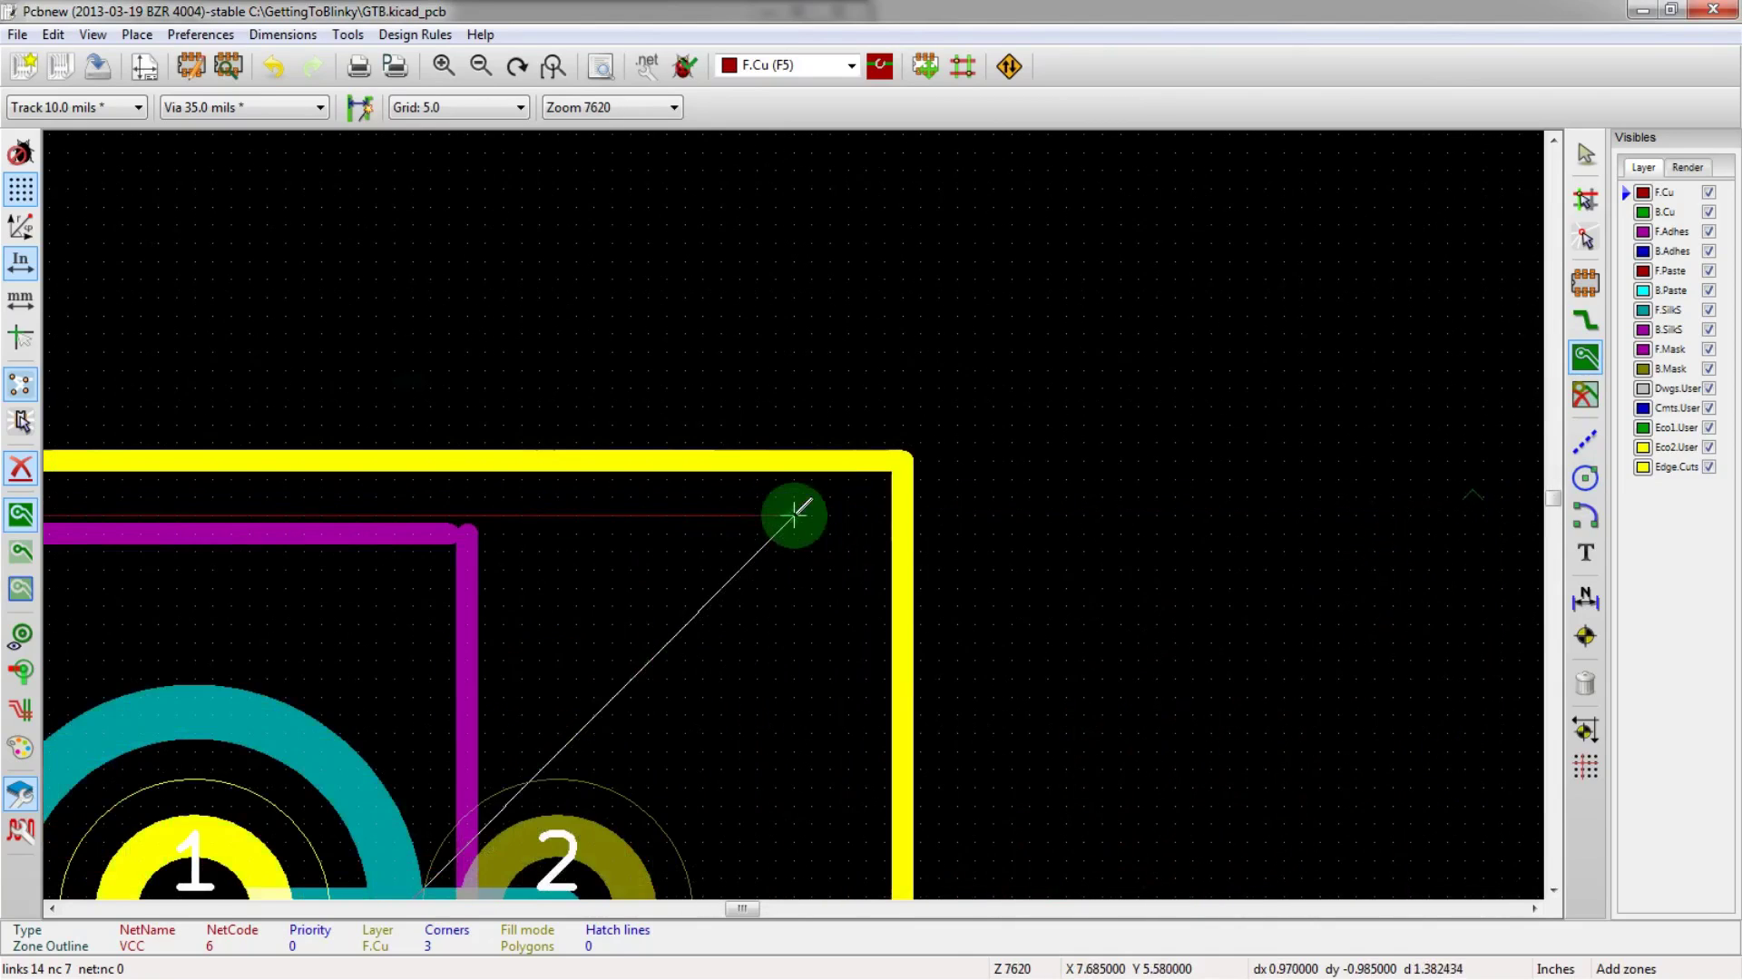
left_click(848, 516)
scroll(789, 503, "down", 5)
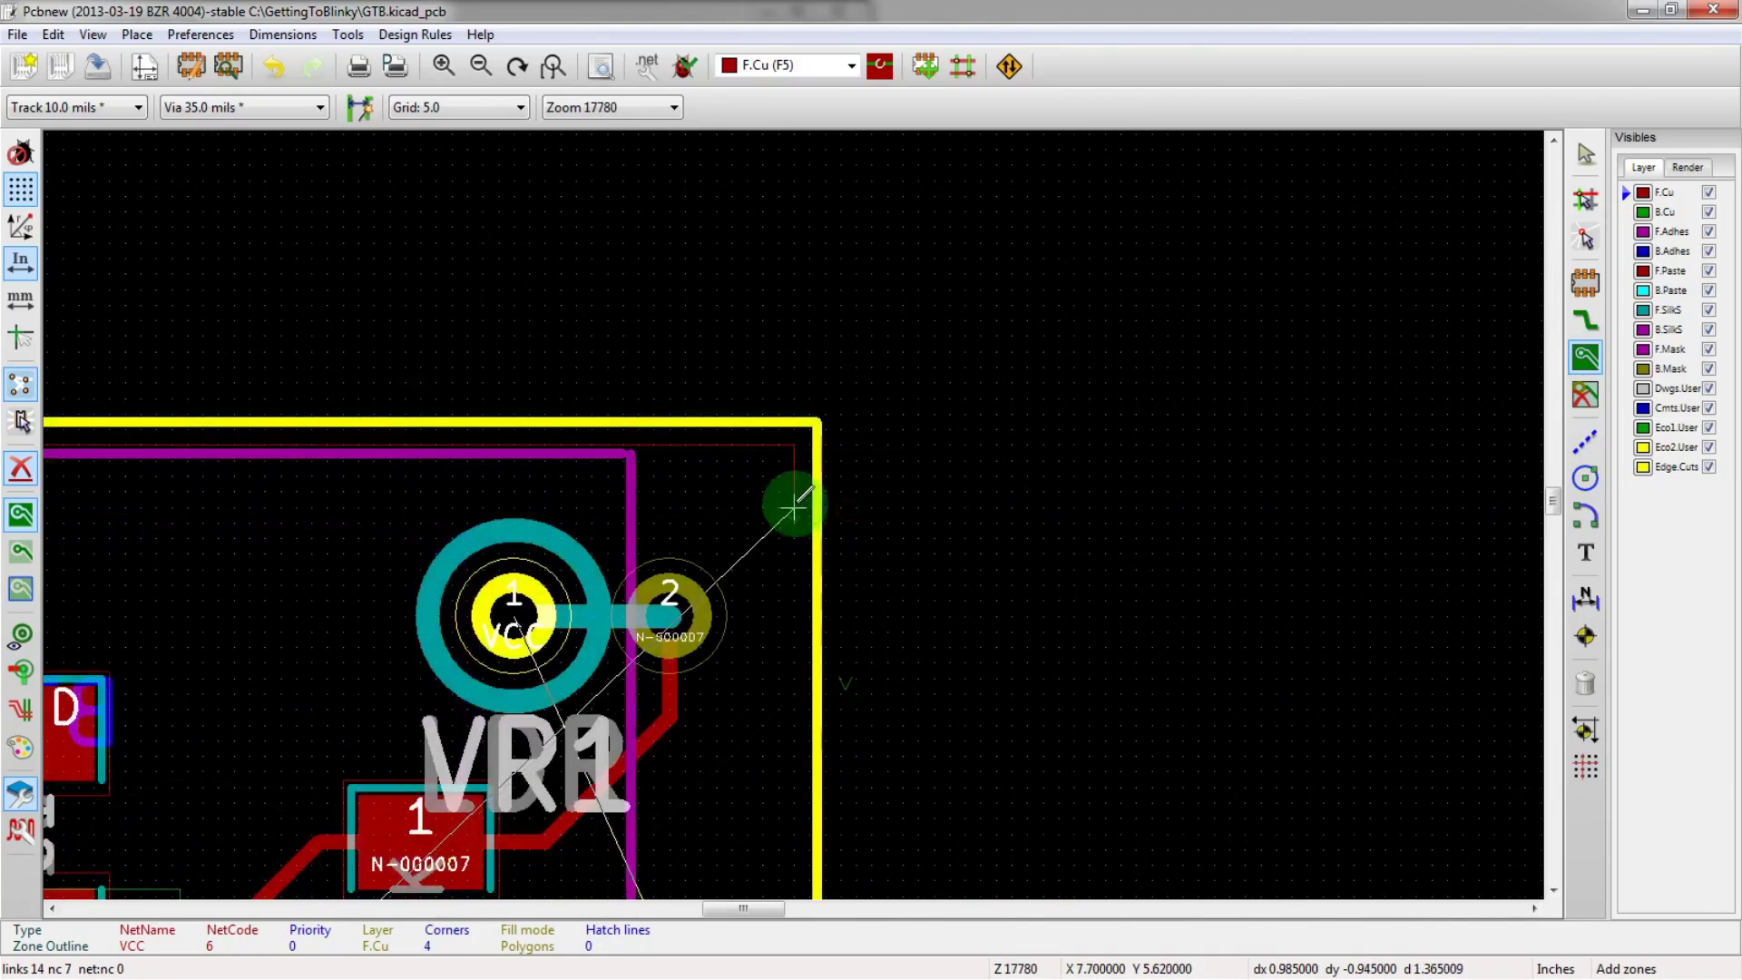
scroll(797, 610, "up", 3)
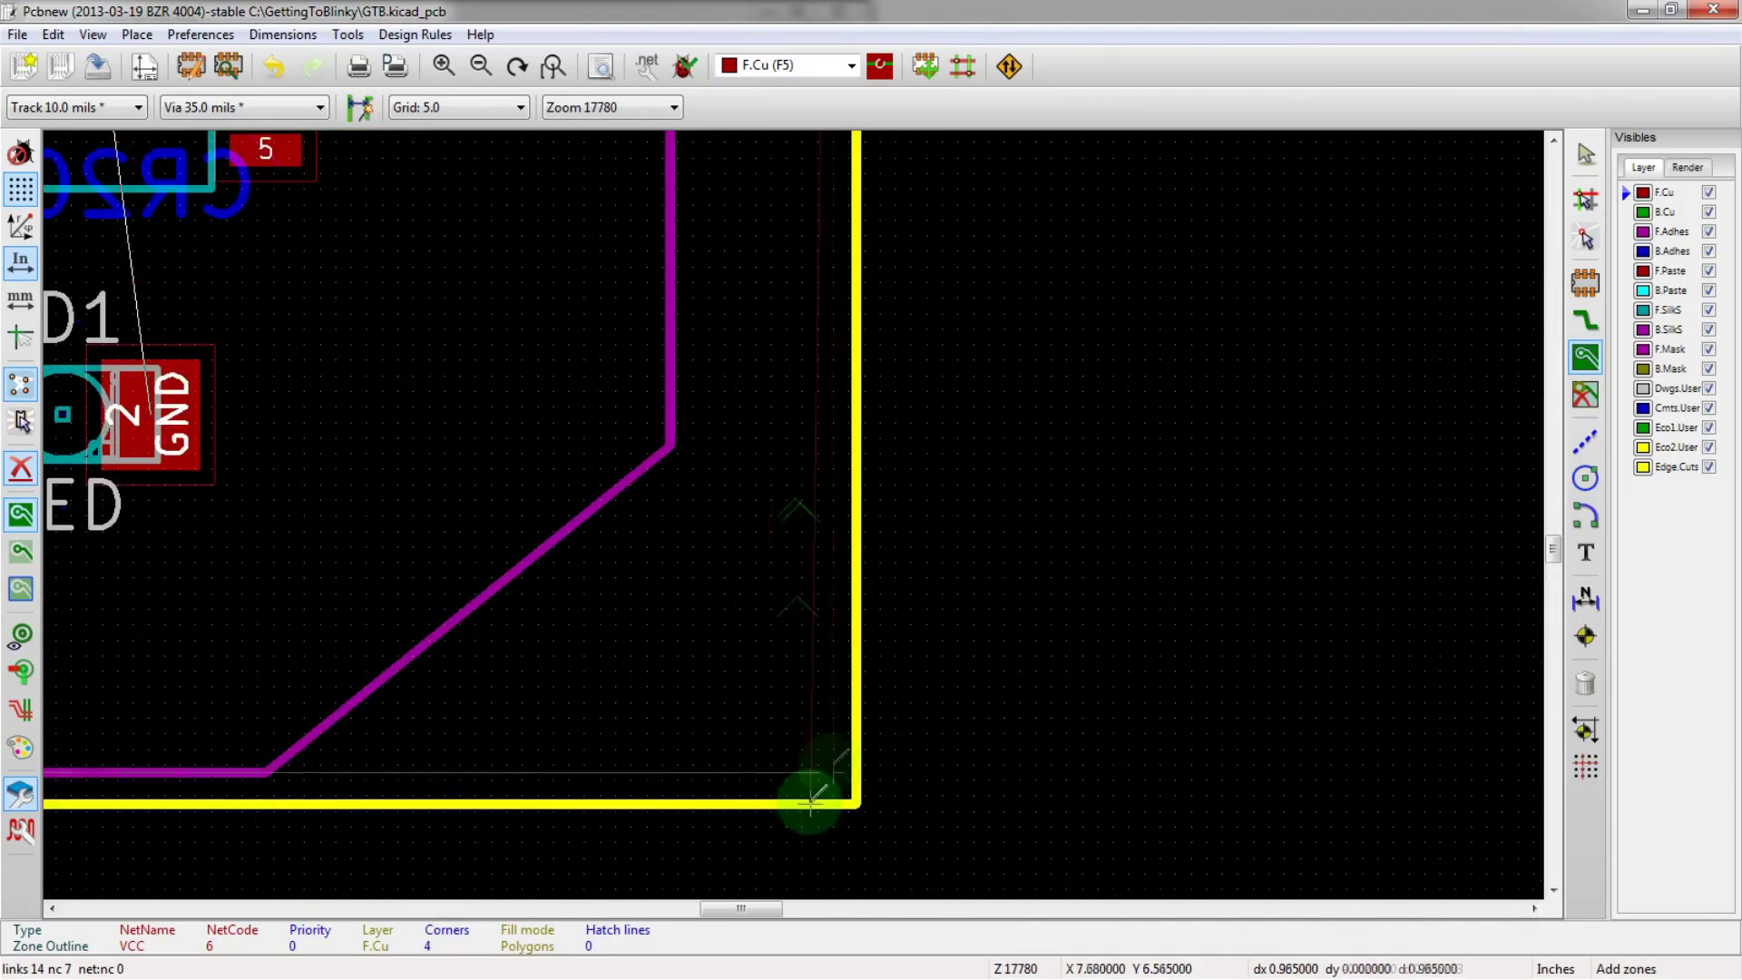
left_click(833, 773)
scroll(833, 772, "down", 2)
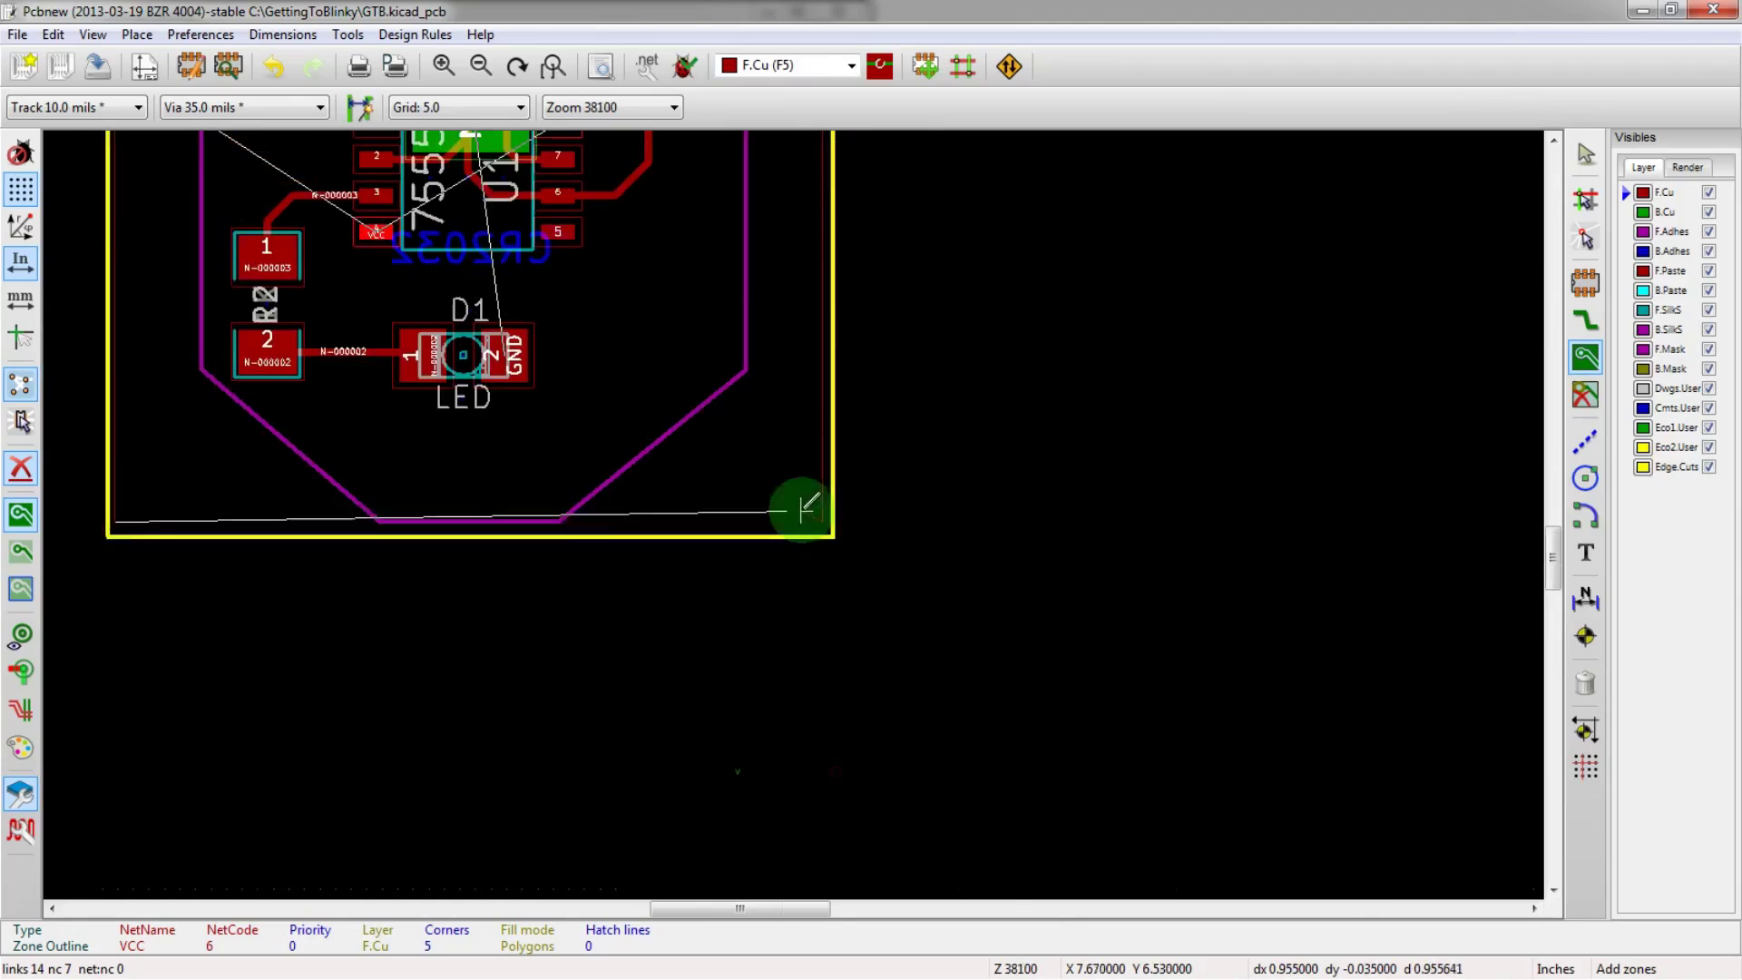
scroll(370, 499, "up", 6)
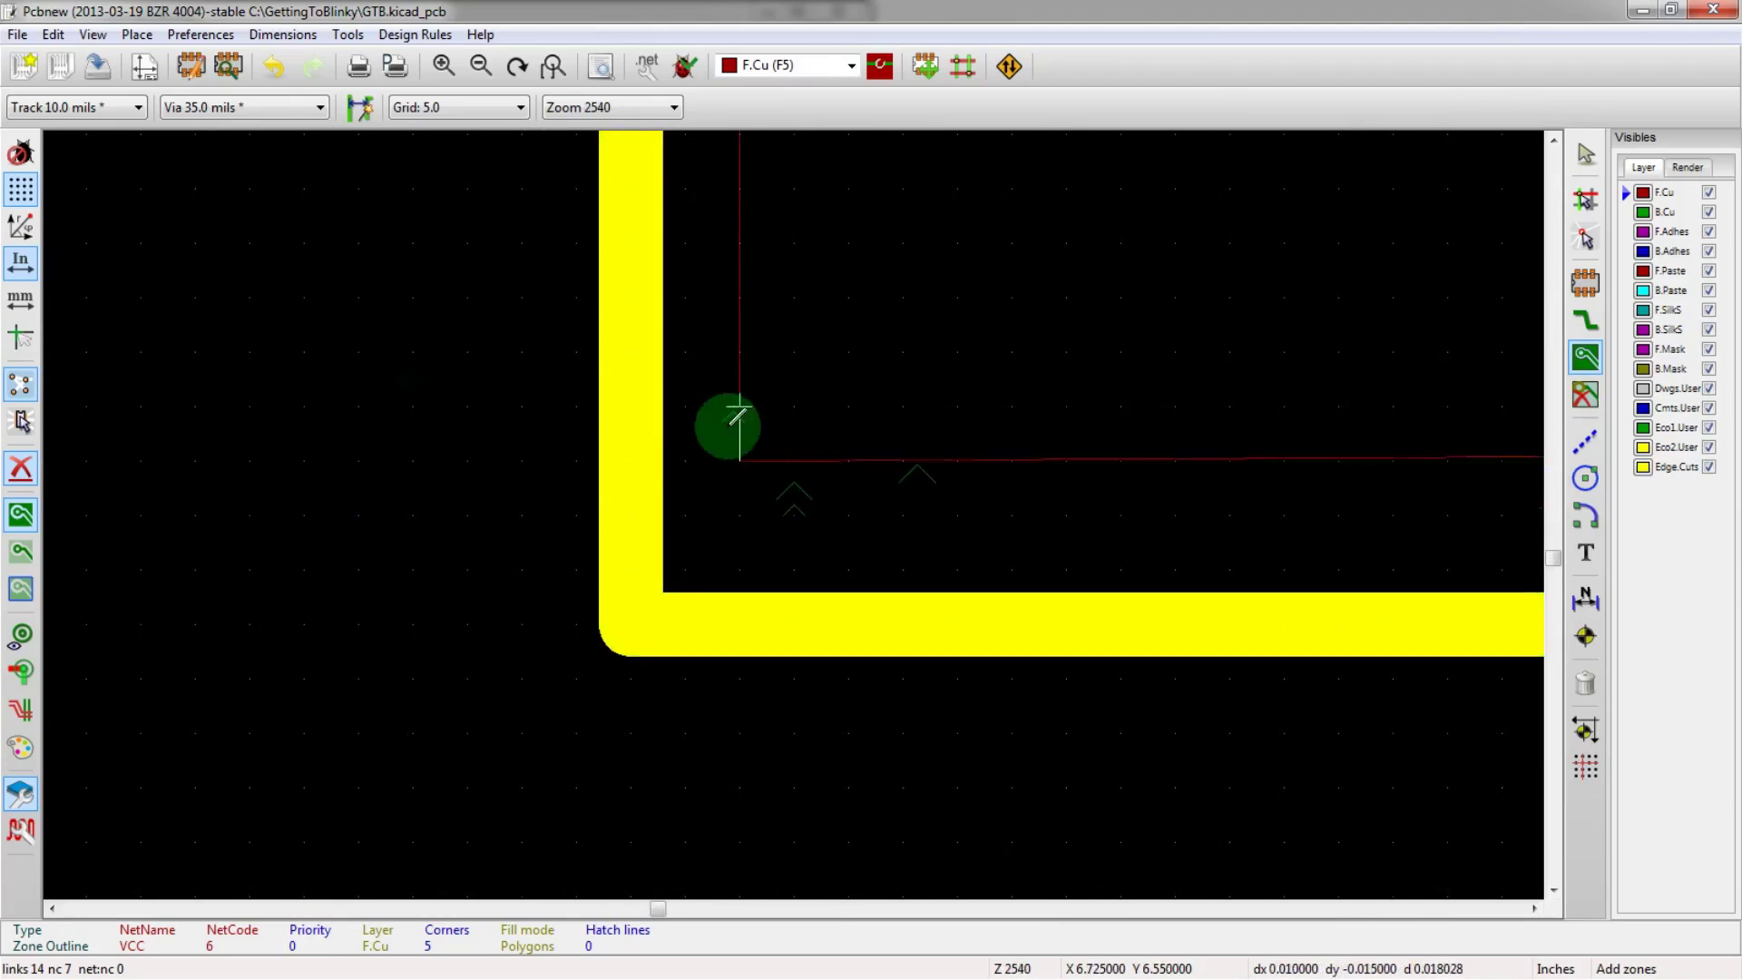
double_click(743, 410)
- Fill all copper zones on the board
scroll(380, 732, "down", 1)
scroll(799, 515, "down", 3)
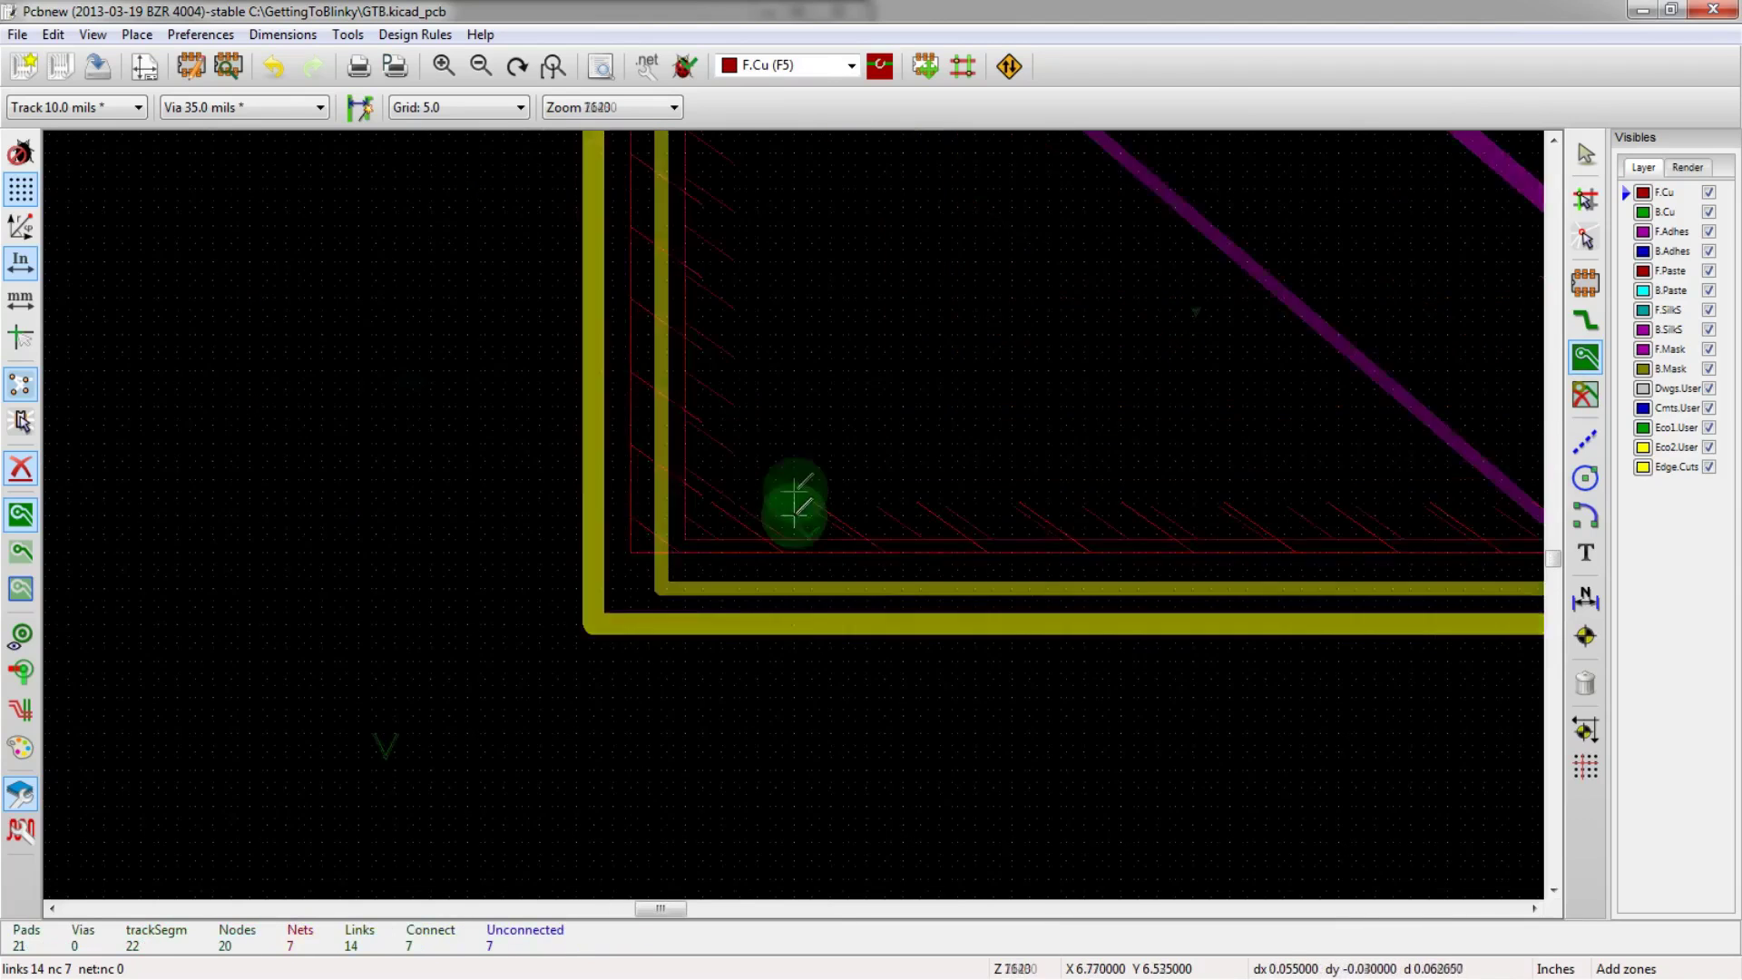
scroll(676, 734, "down", 3)
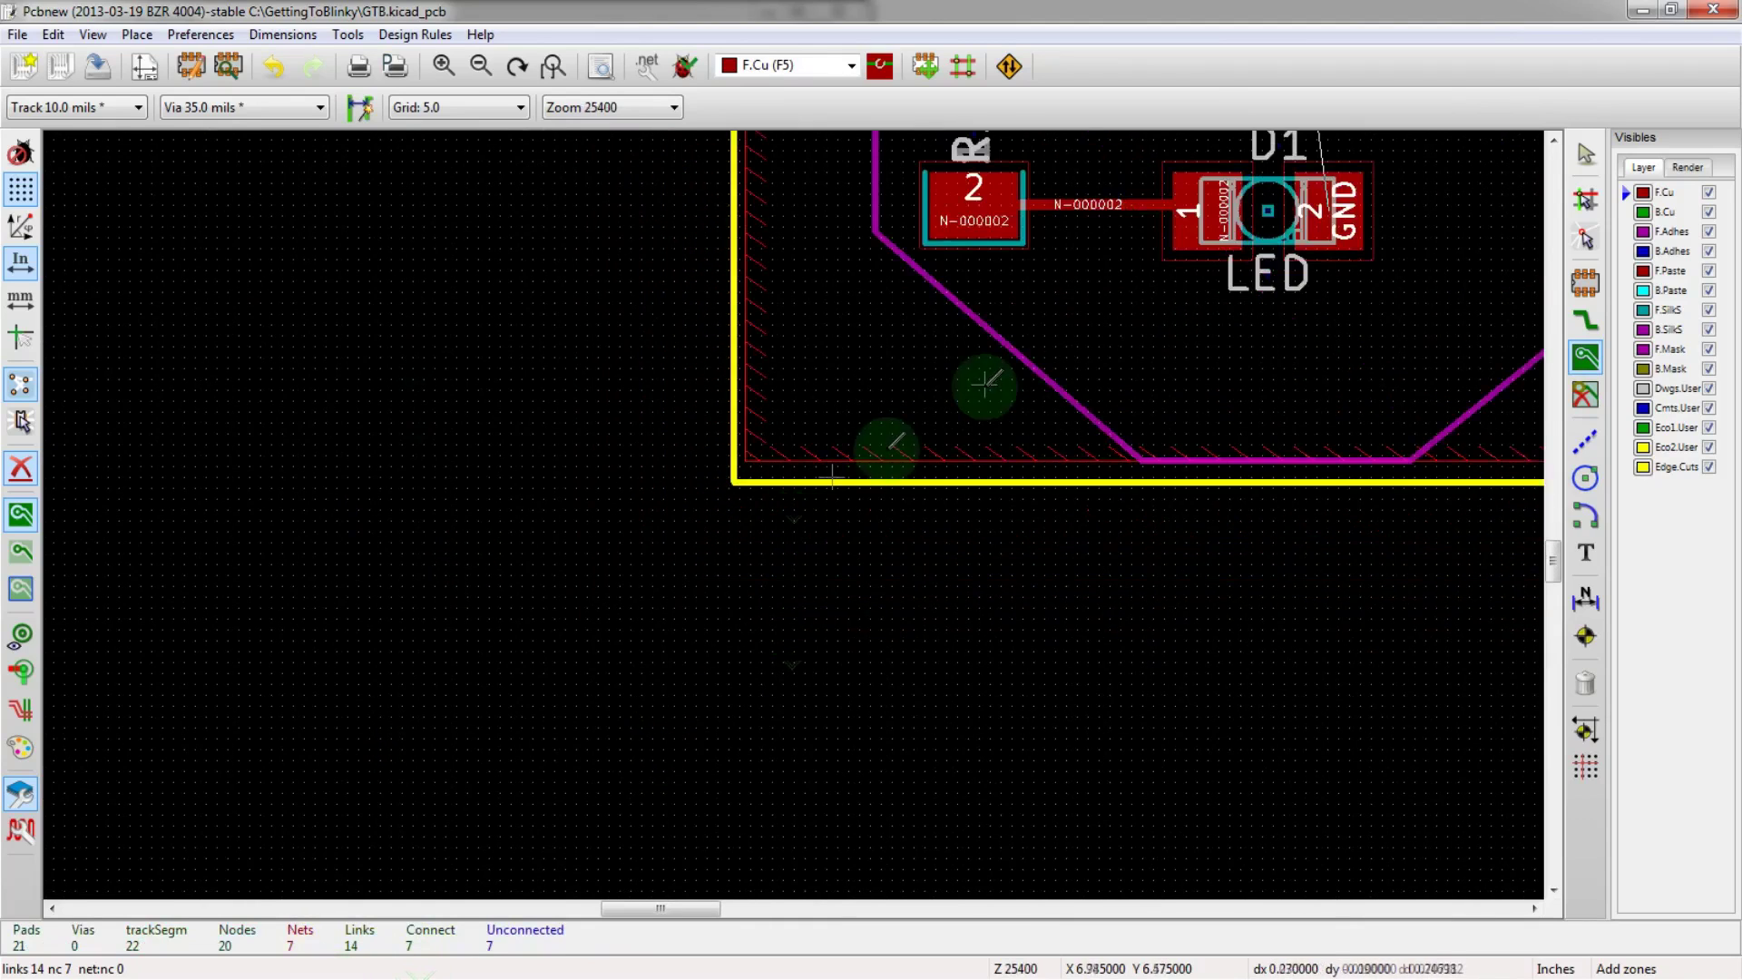
scroll(887, 455, "up", 3)
right_click(624, 562)
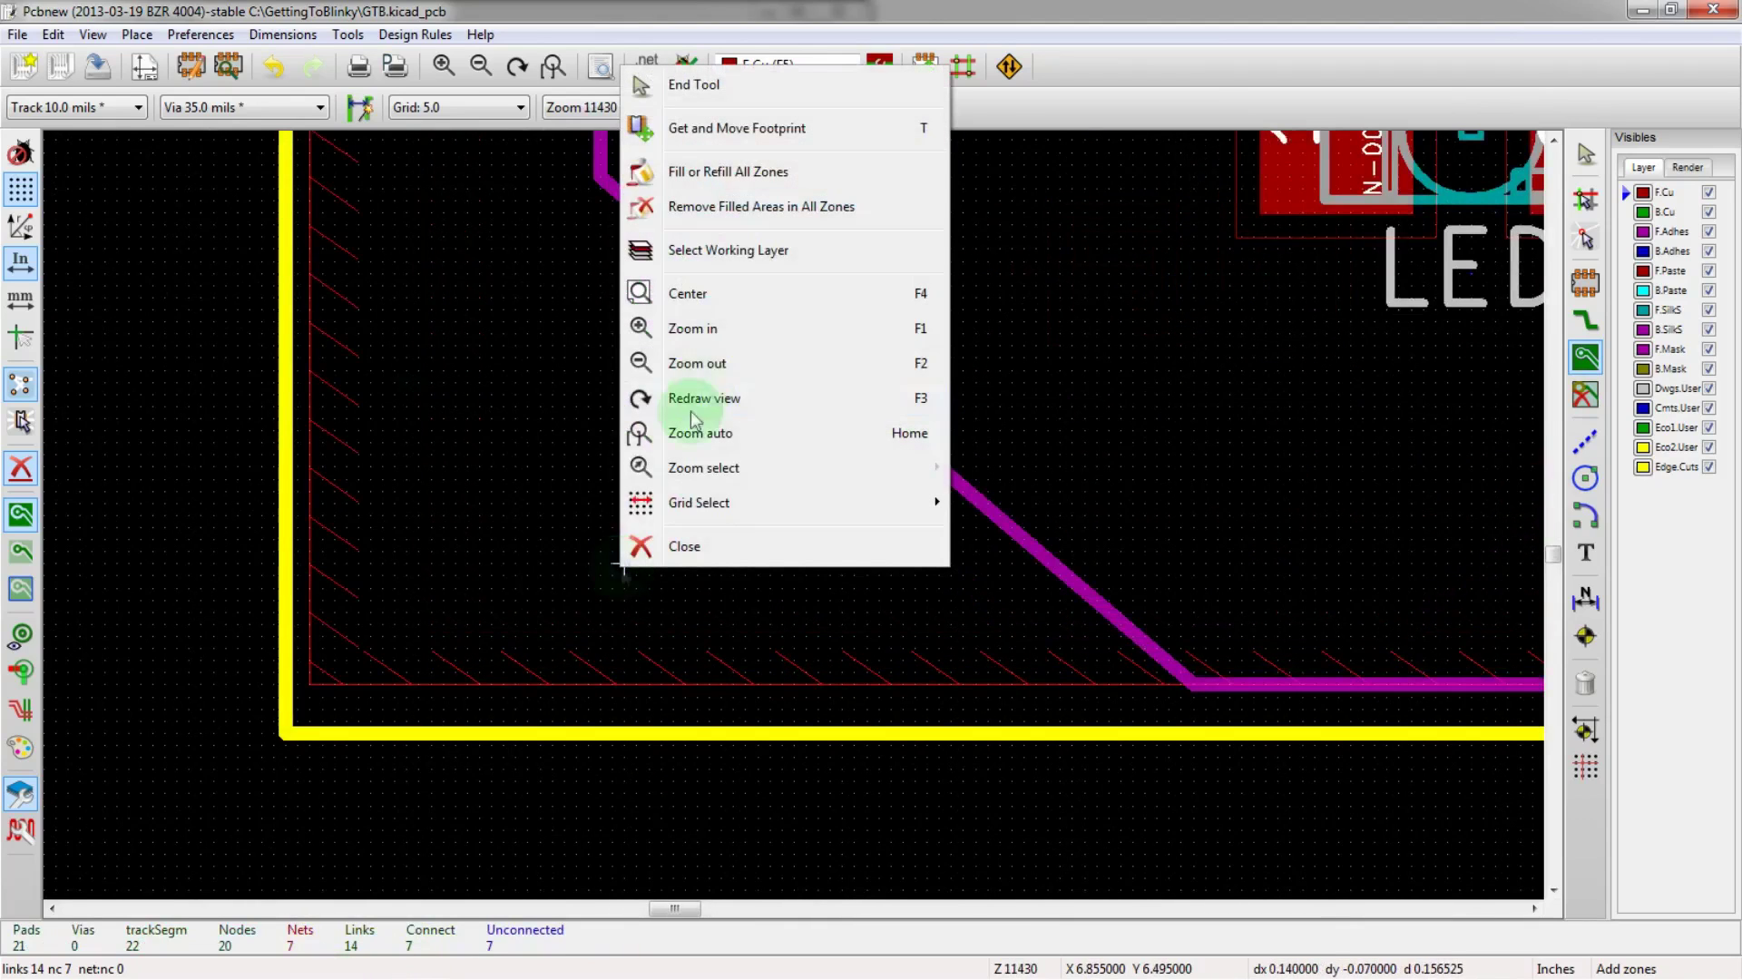
left_click(733, 186)
- Examine the filled VCC zone, its thermal reliefs on the VCC pads, and the clearances around the tracks and remaining pads
scroll(830, 471, "down", 5)
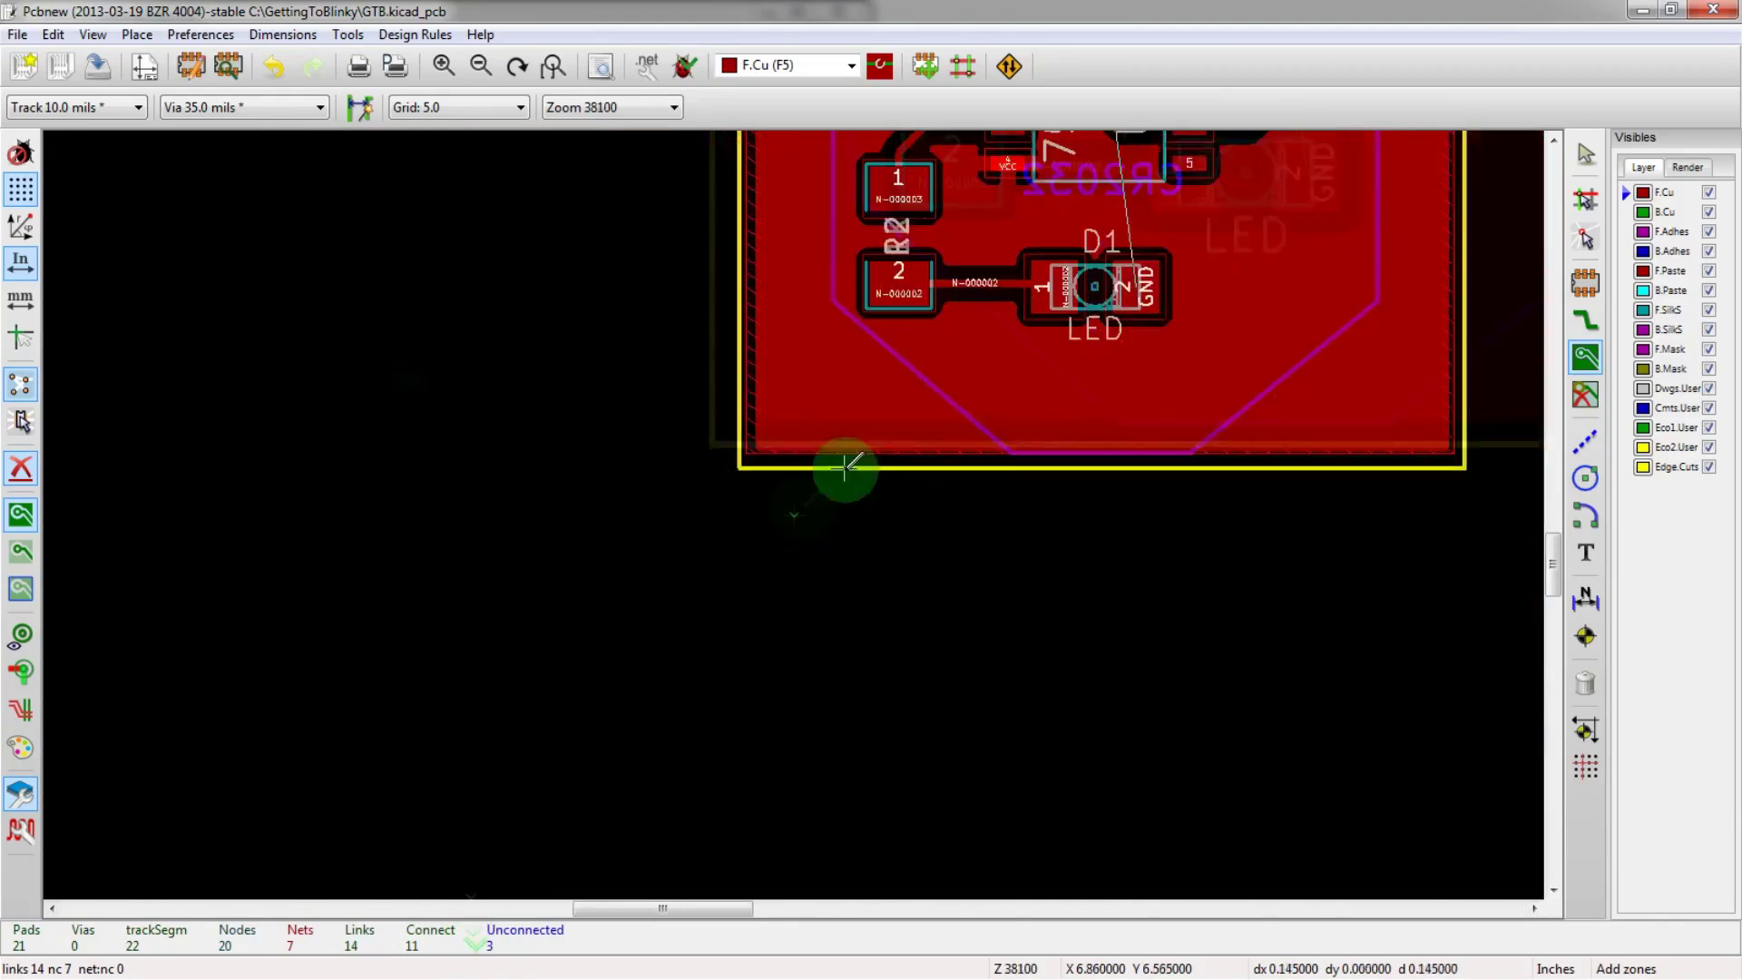
scroll(818, 487, "up", 5)
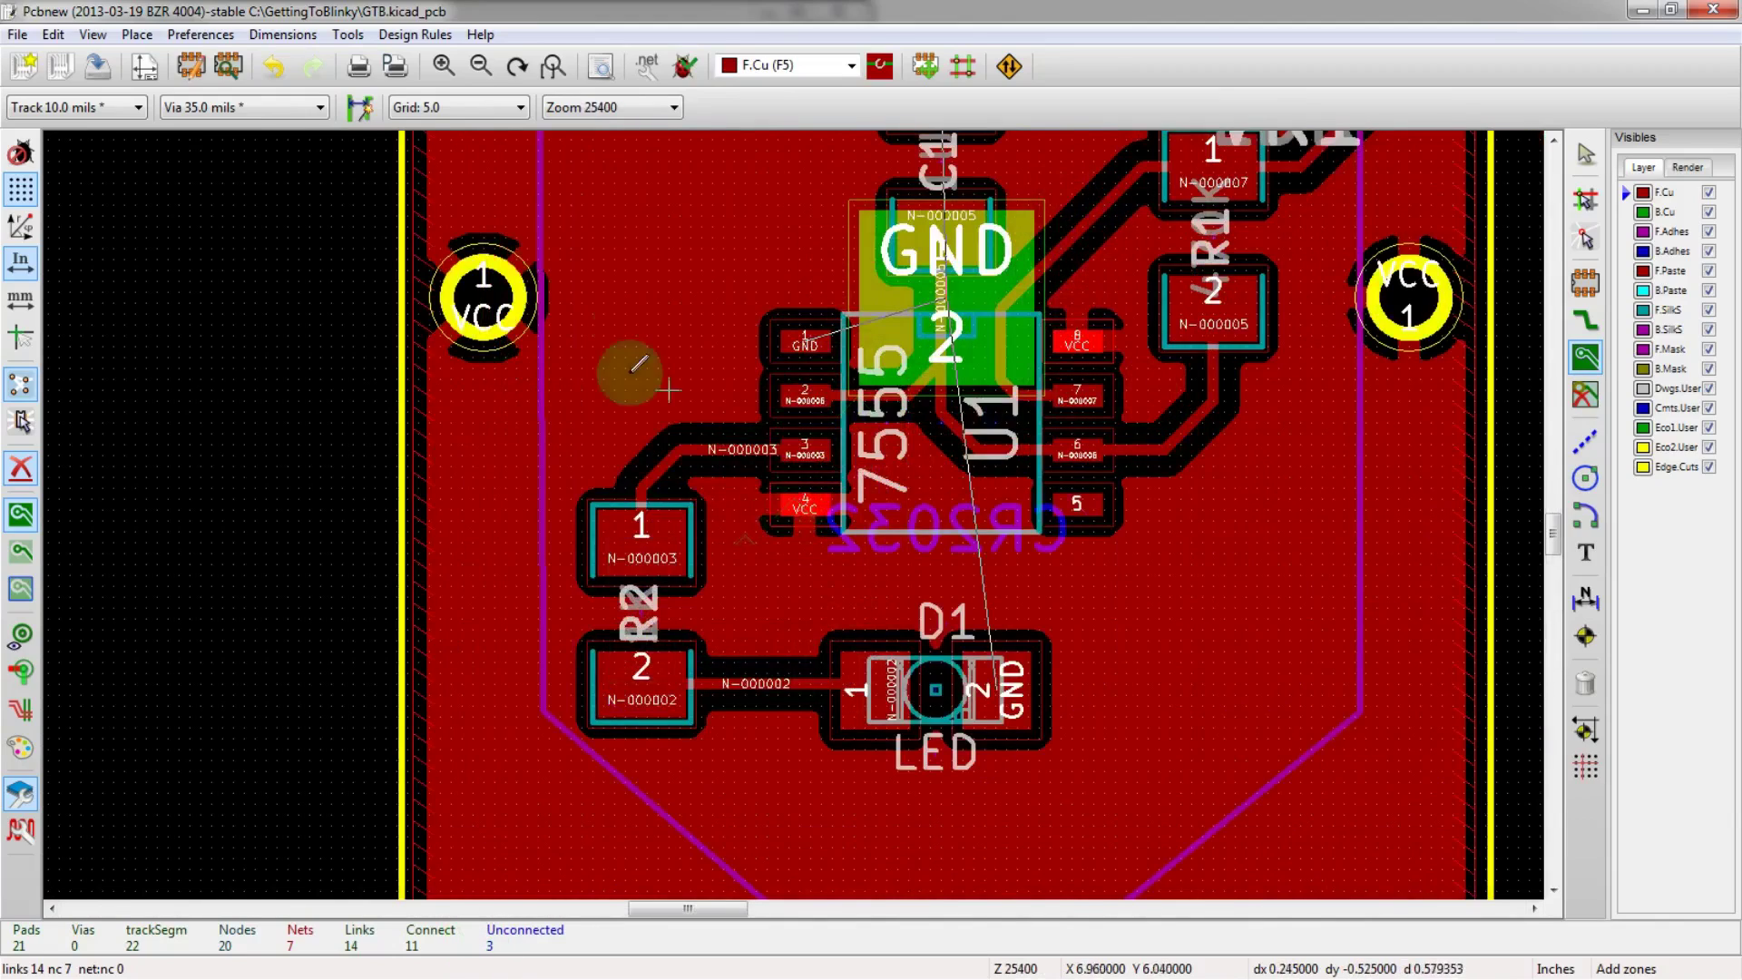
scroll(495, 288, "up", 3)
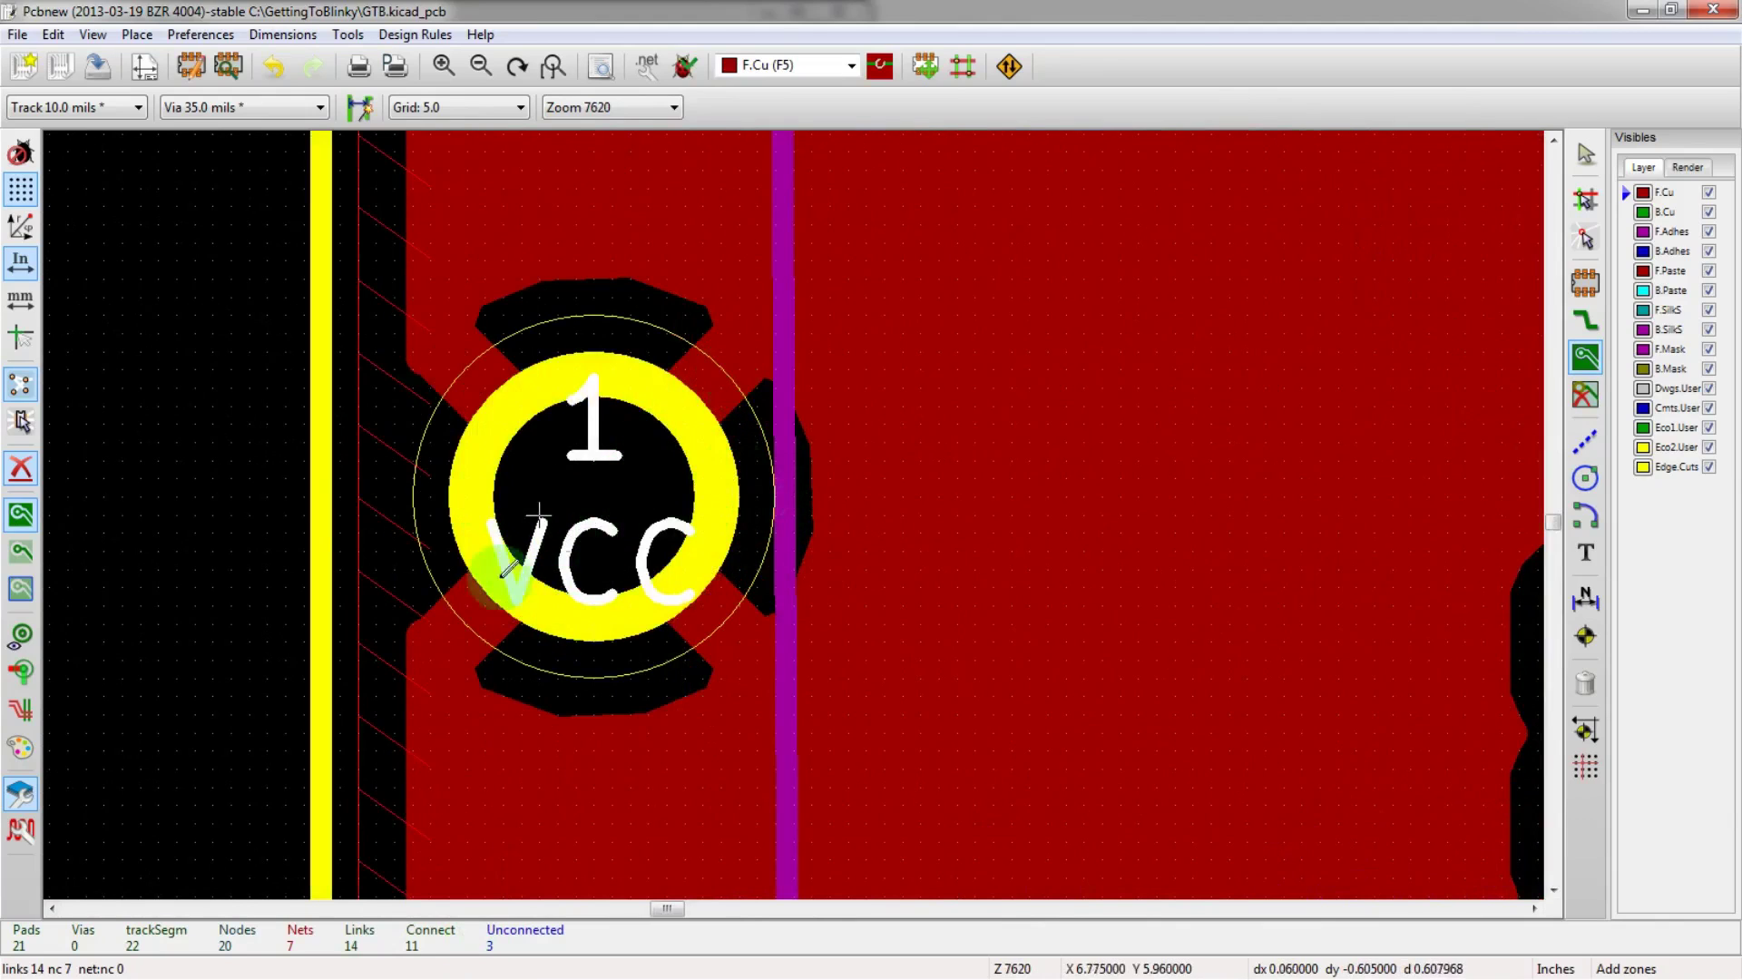
scroll(440, 419, "down", 3)
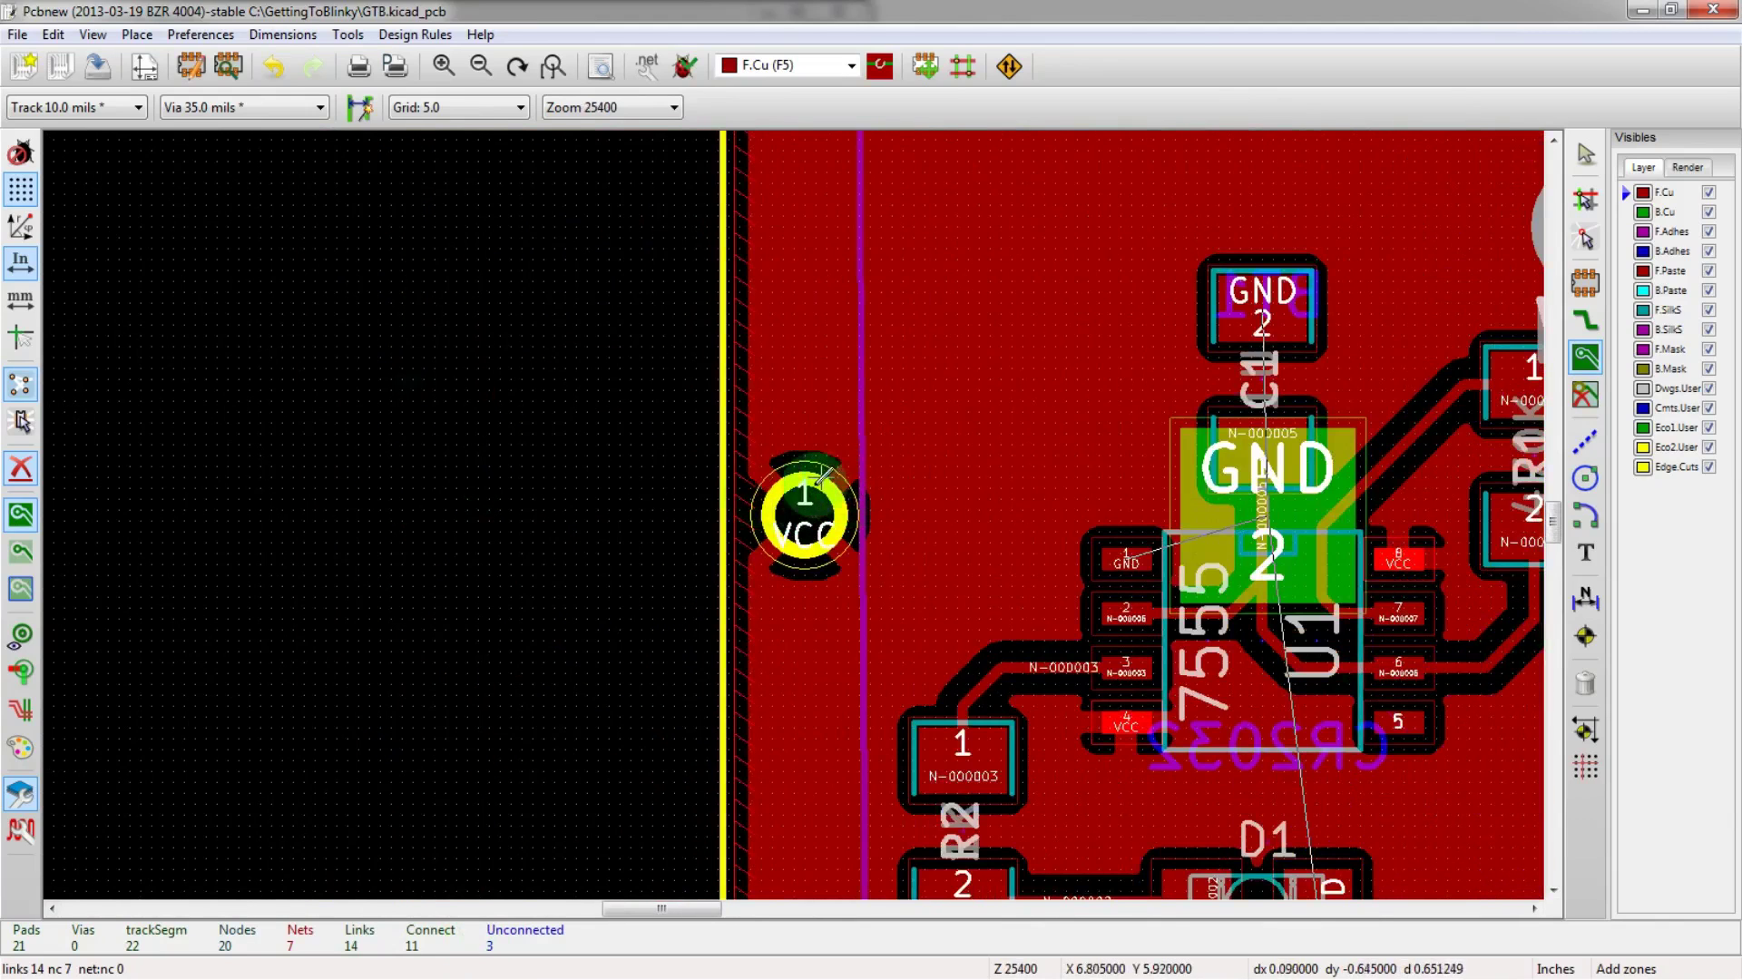
scroll(834, 543, "down", 2)
scroll(775, 573, "up", 4)
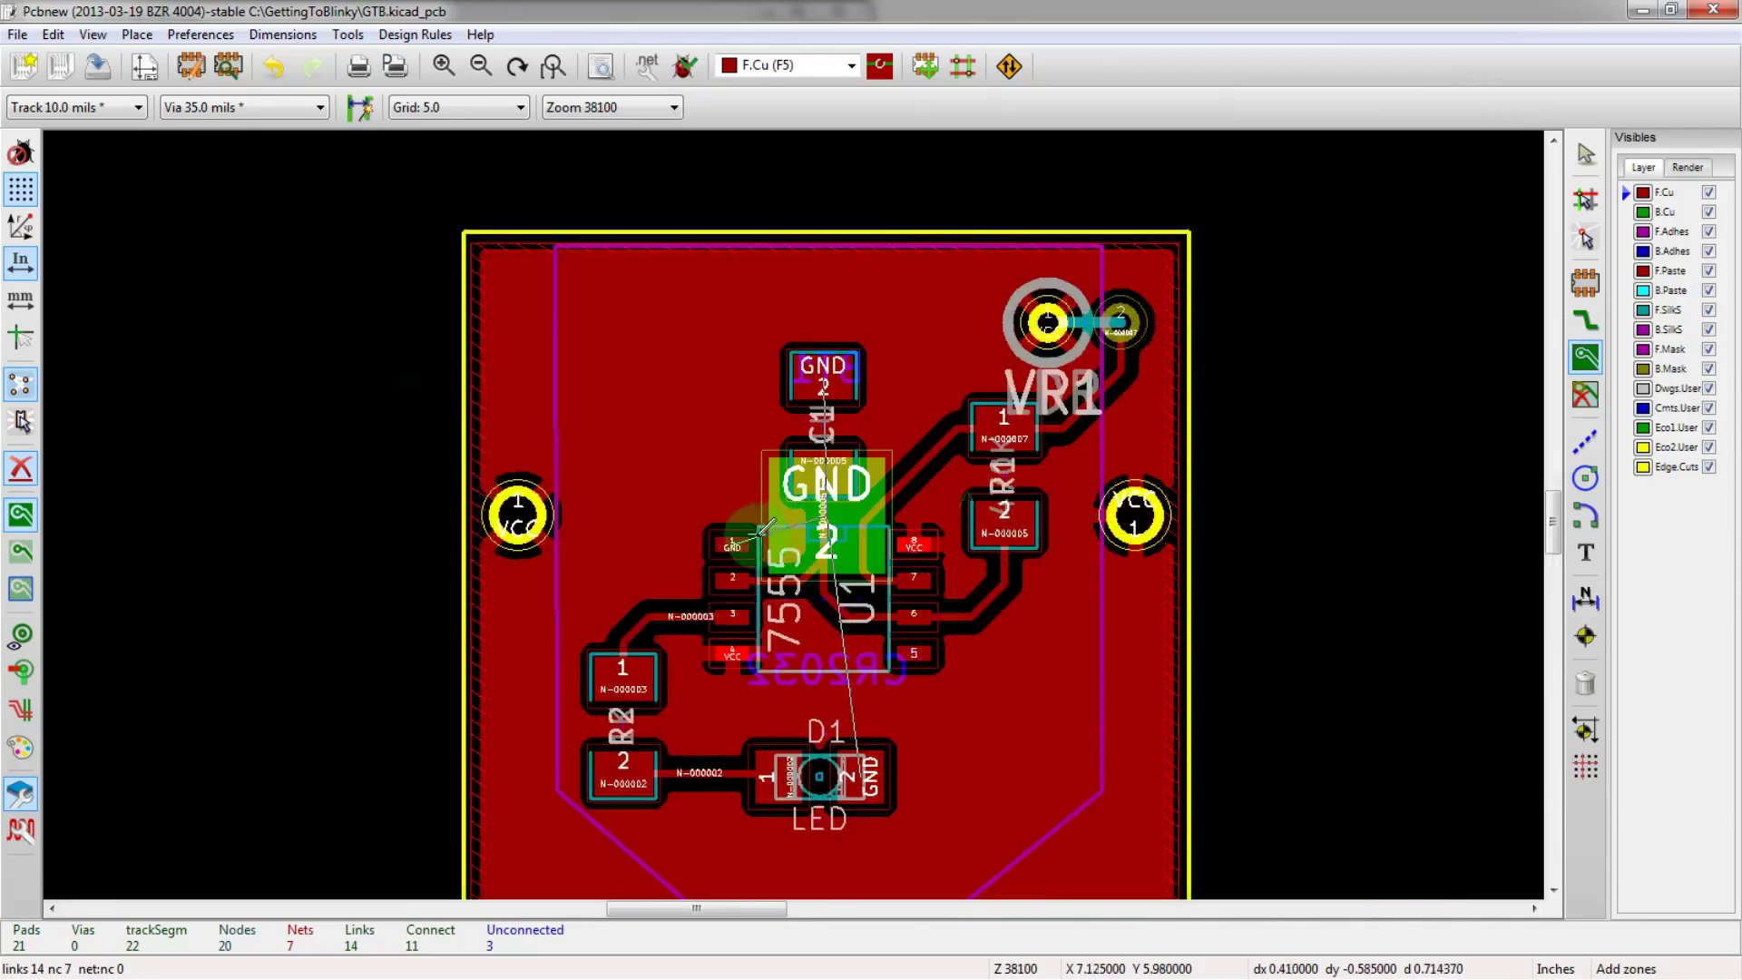
scroll(803, 740, "up", 1)
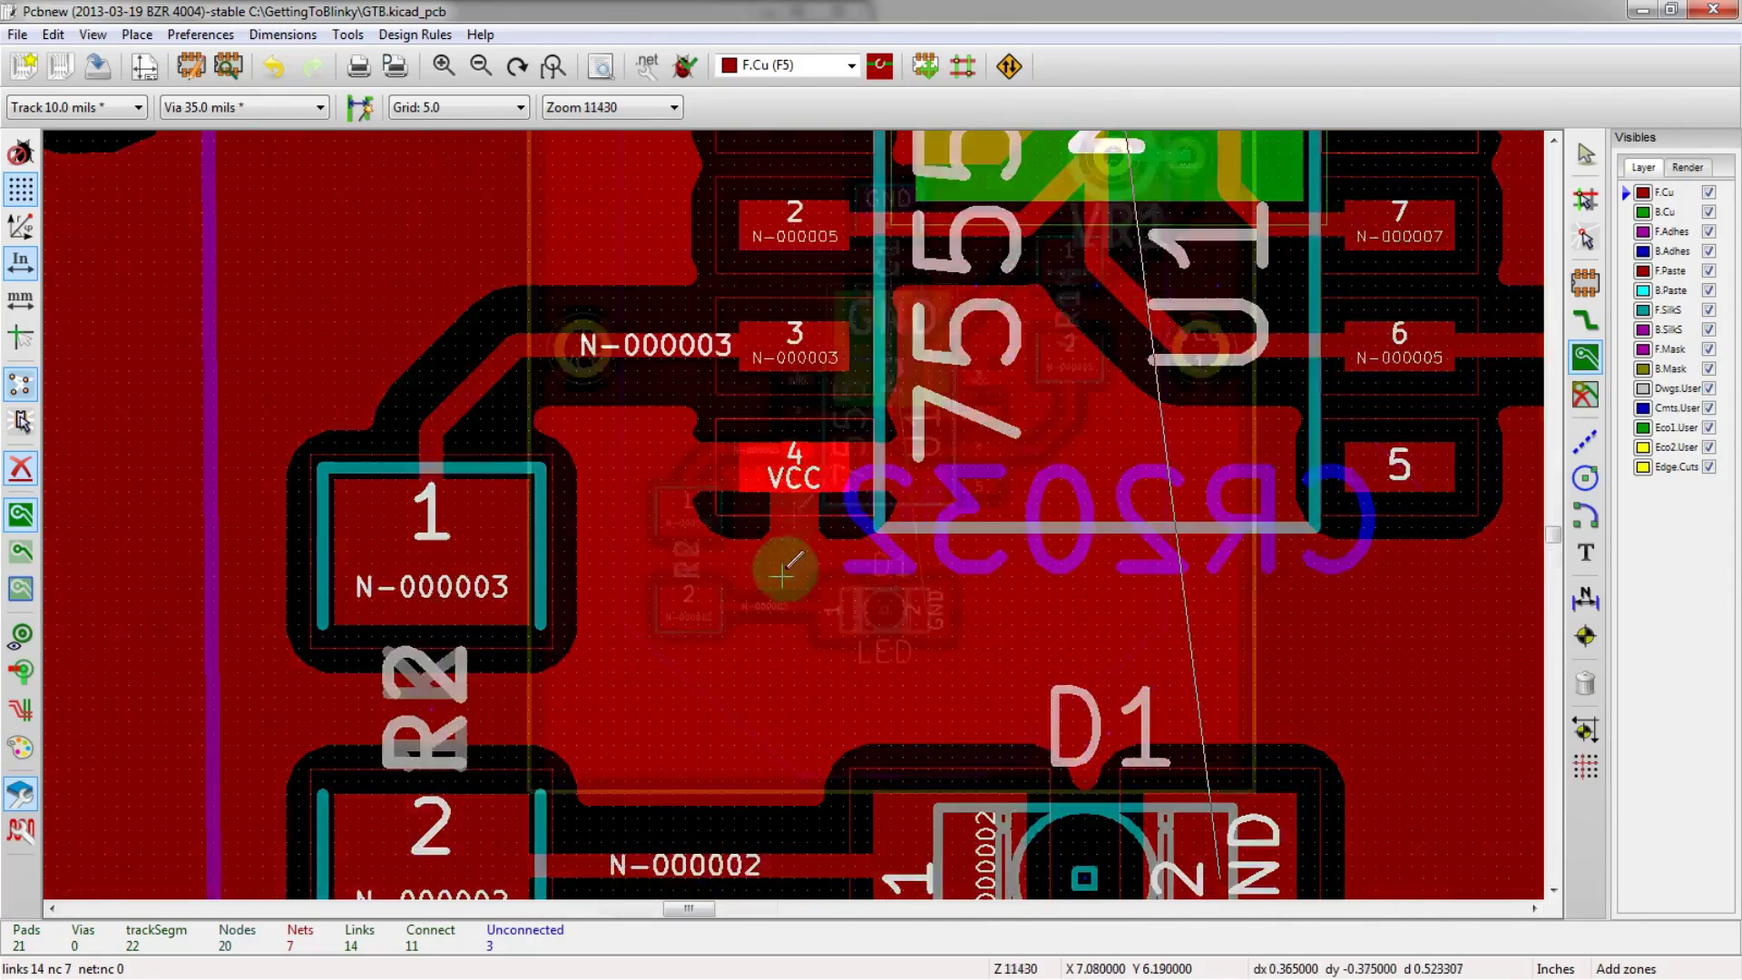
scroll(778, 556, "down", 2)
scroll(792, 524, "up", 1)
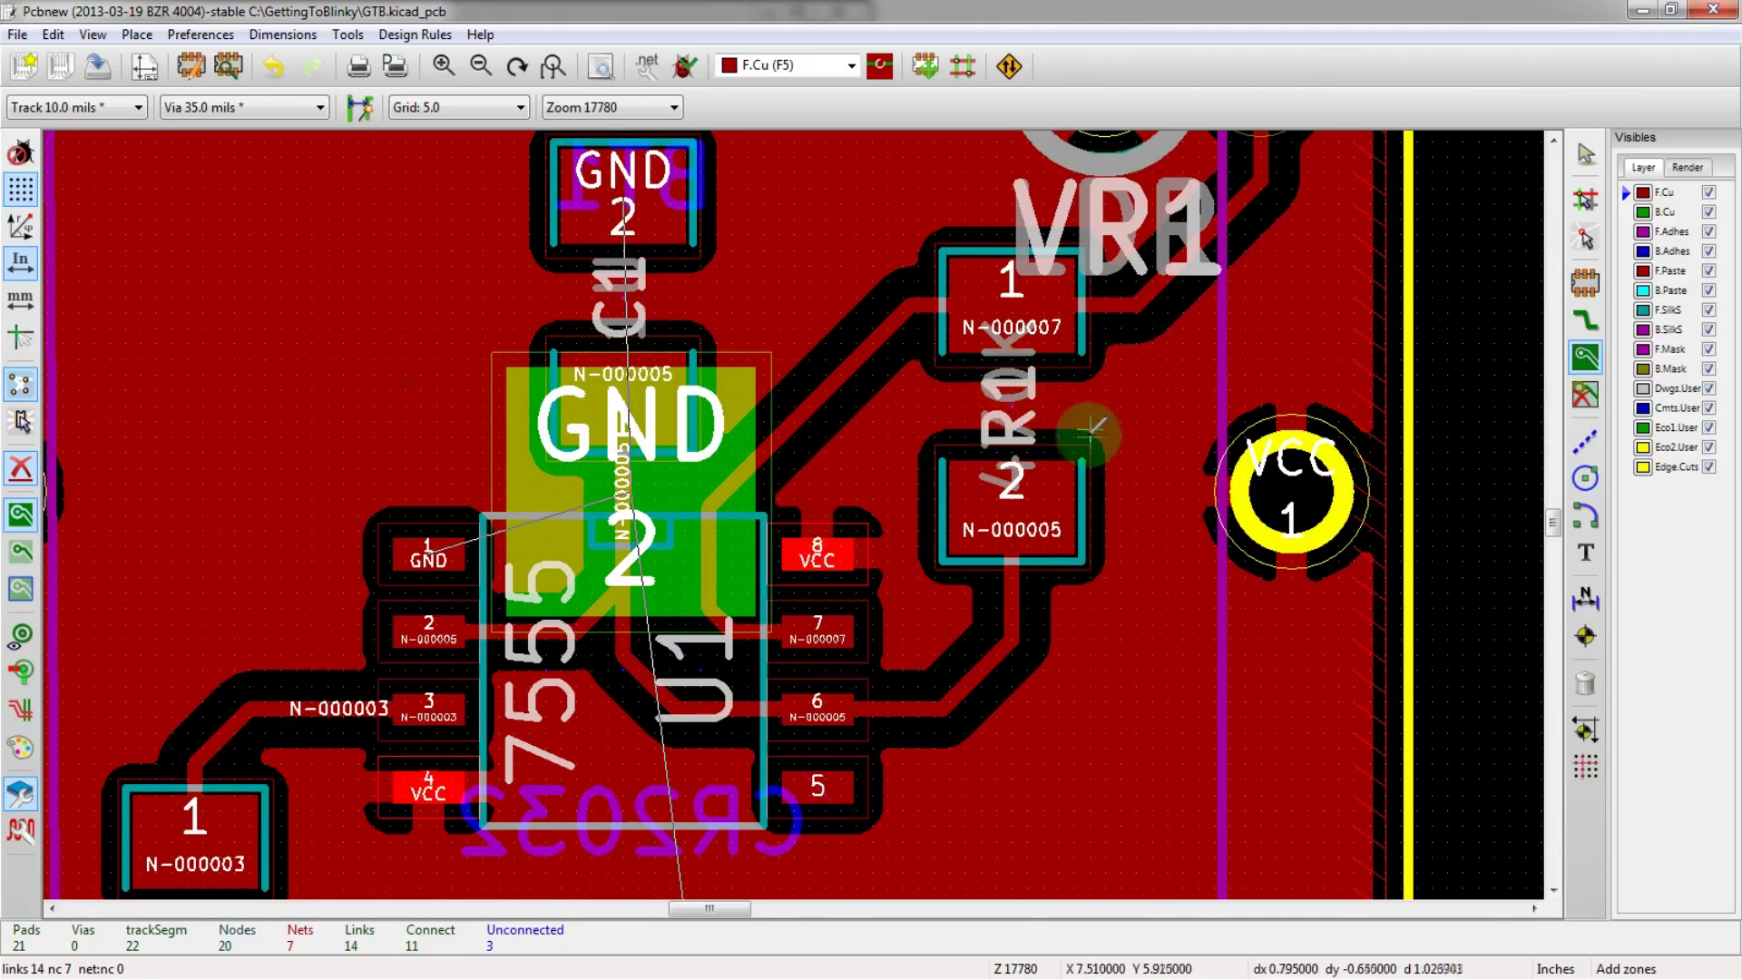
scroll(795, 515, "down", 1)
scroll(795, 512, "up", 1)
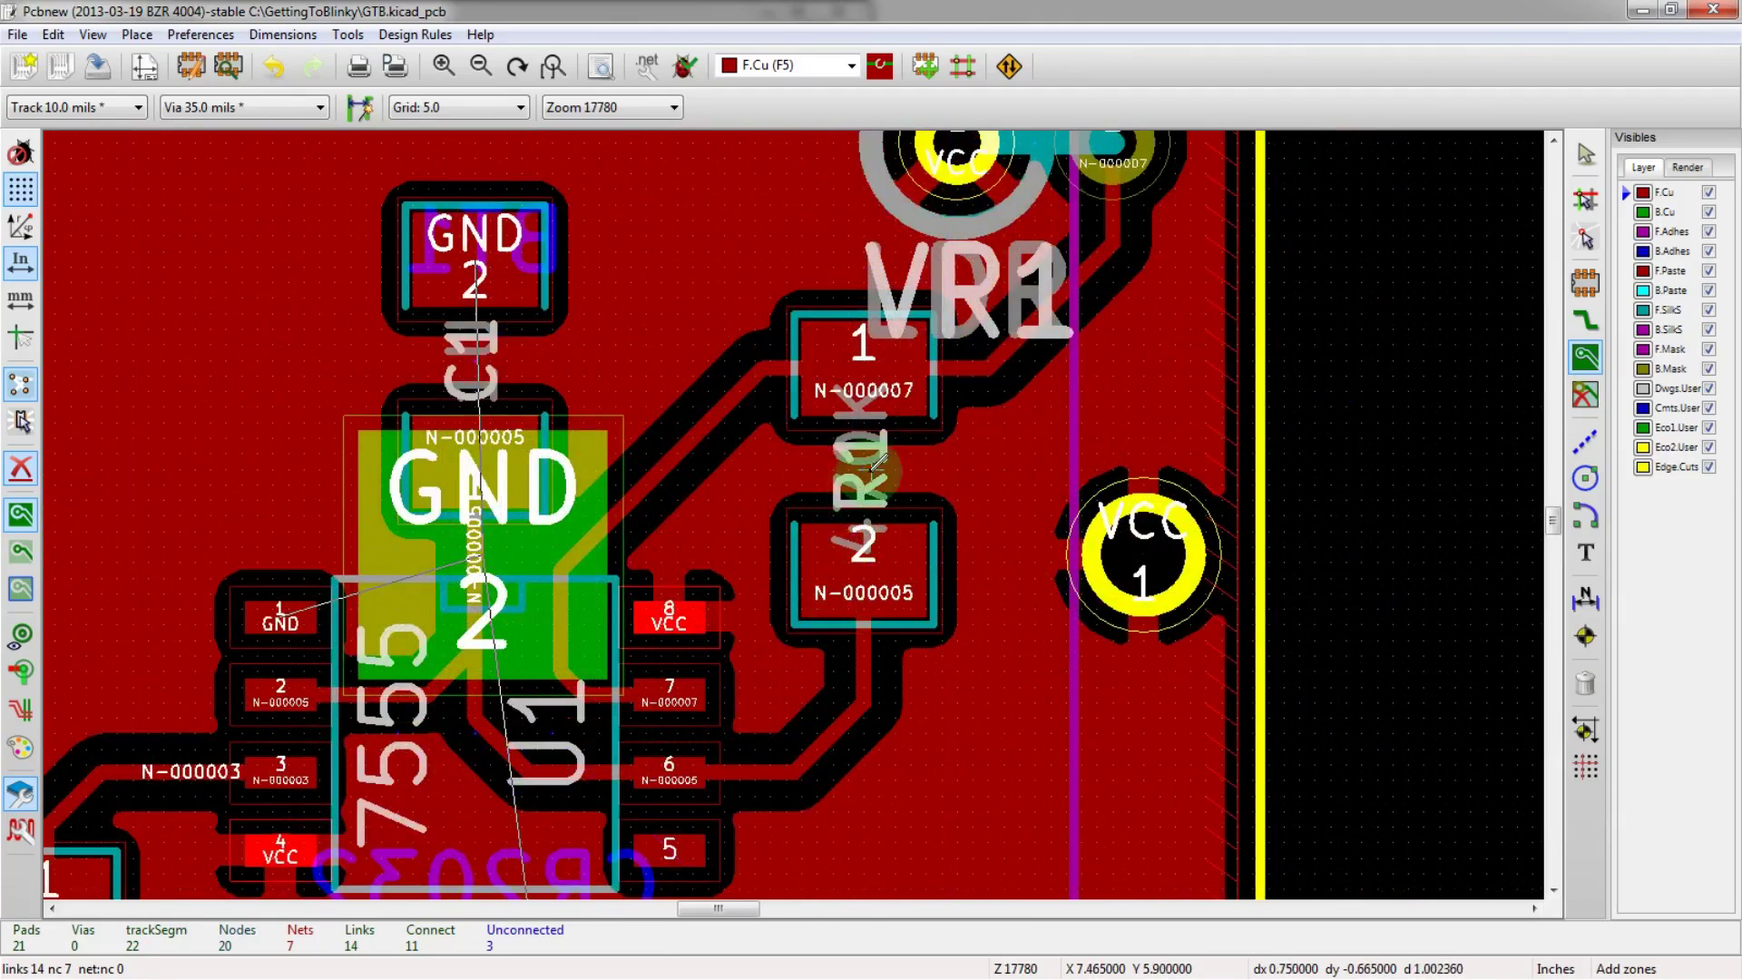
- Remove the filled areas in all zones
right_click(210, 372)
left_click(263, 510)
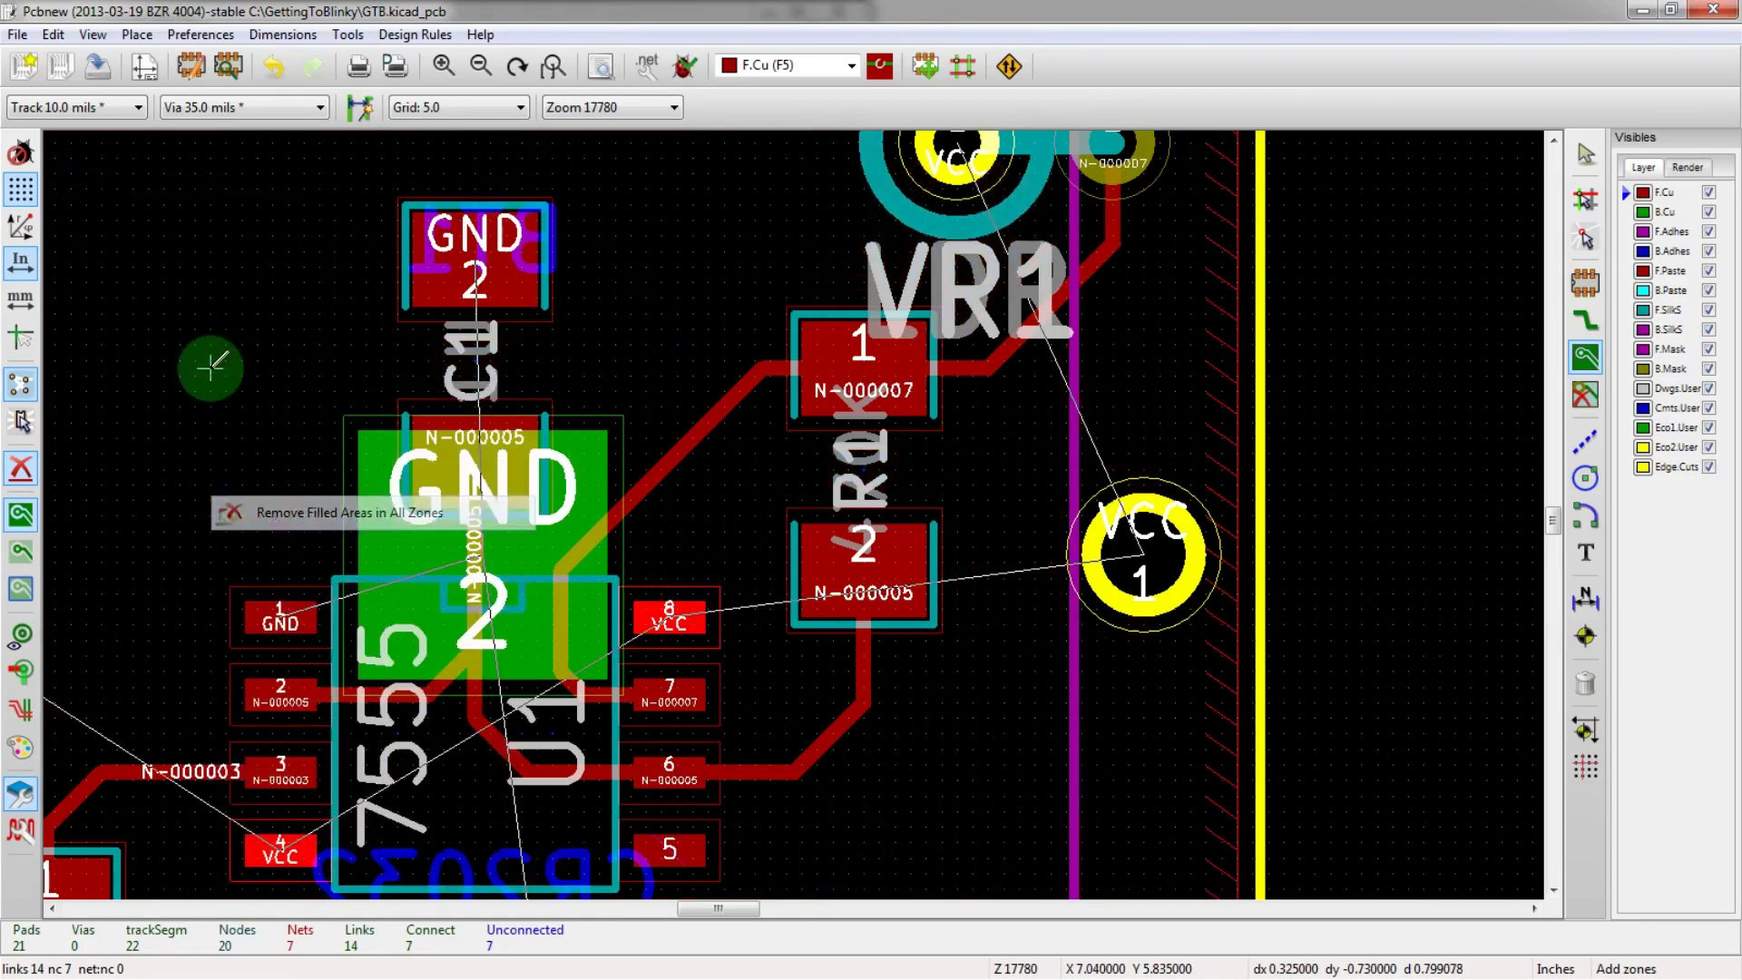
- Delete the front-copper track connecting R1 pad 2 to U1 pin 6
scroll(671, 407, "down", 3)
scroll(680, 499, "up", 1)
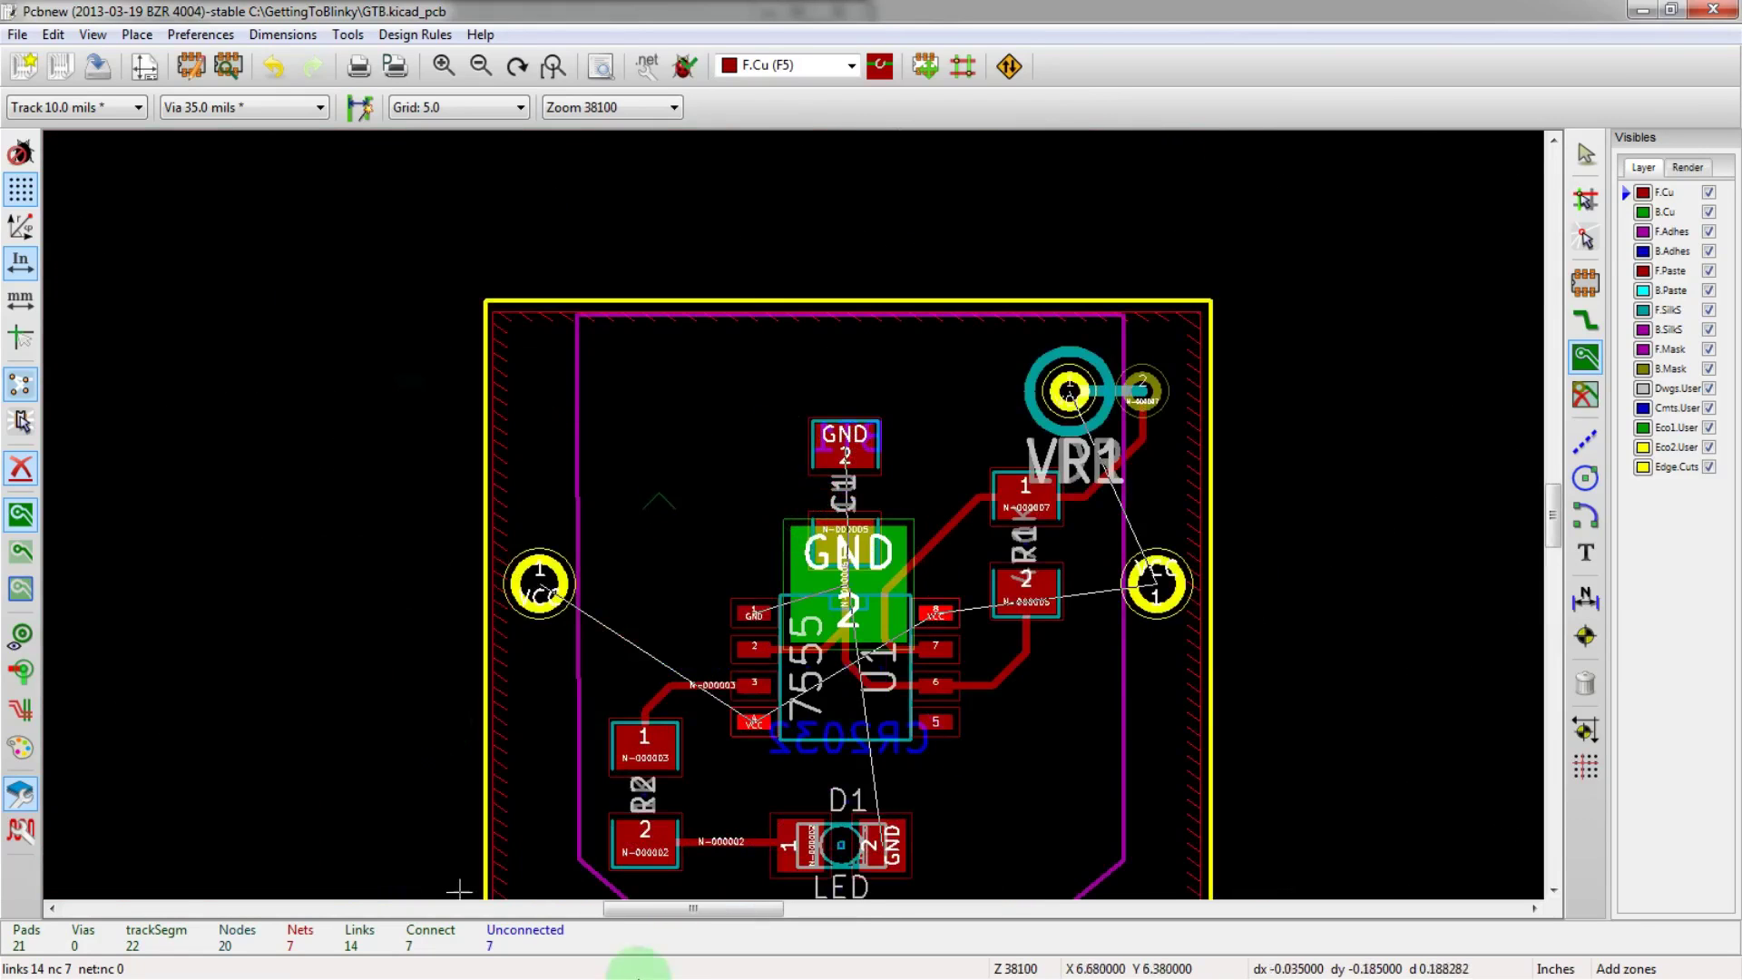
scroll(907, 649, "up", 2)
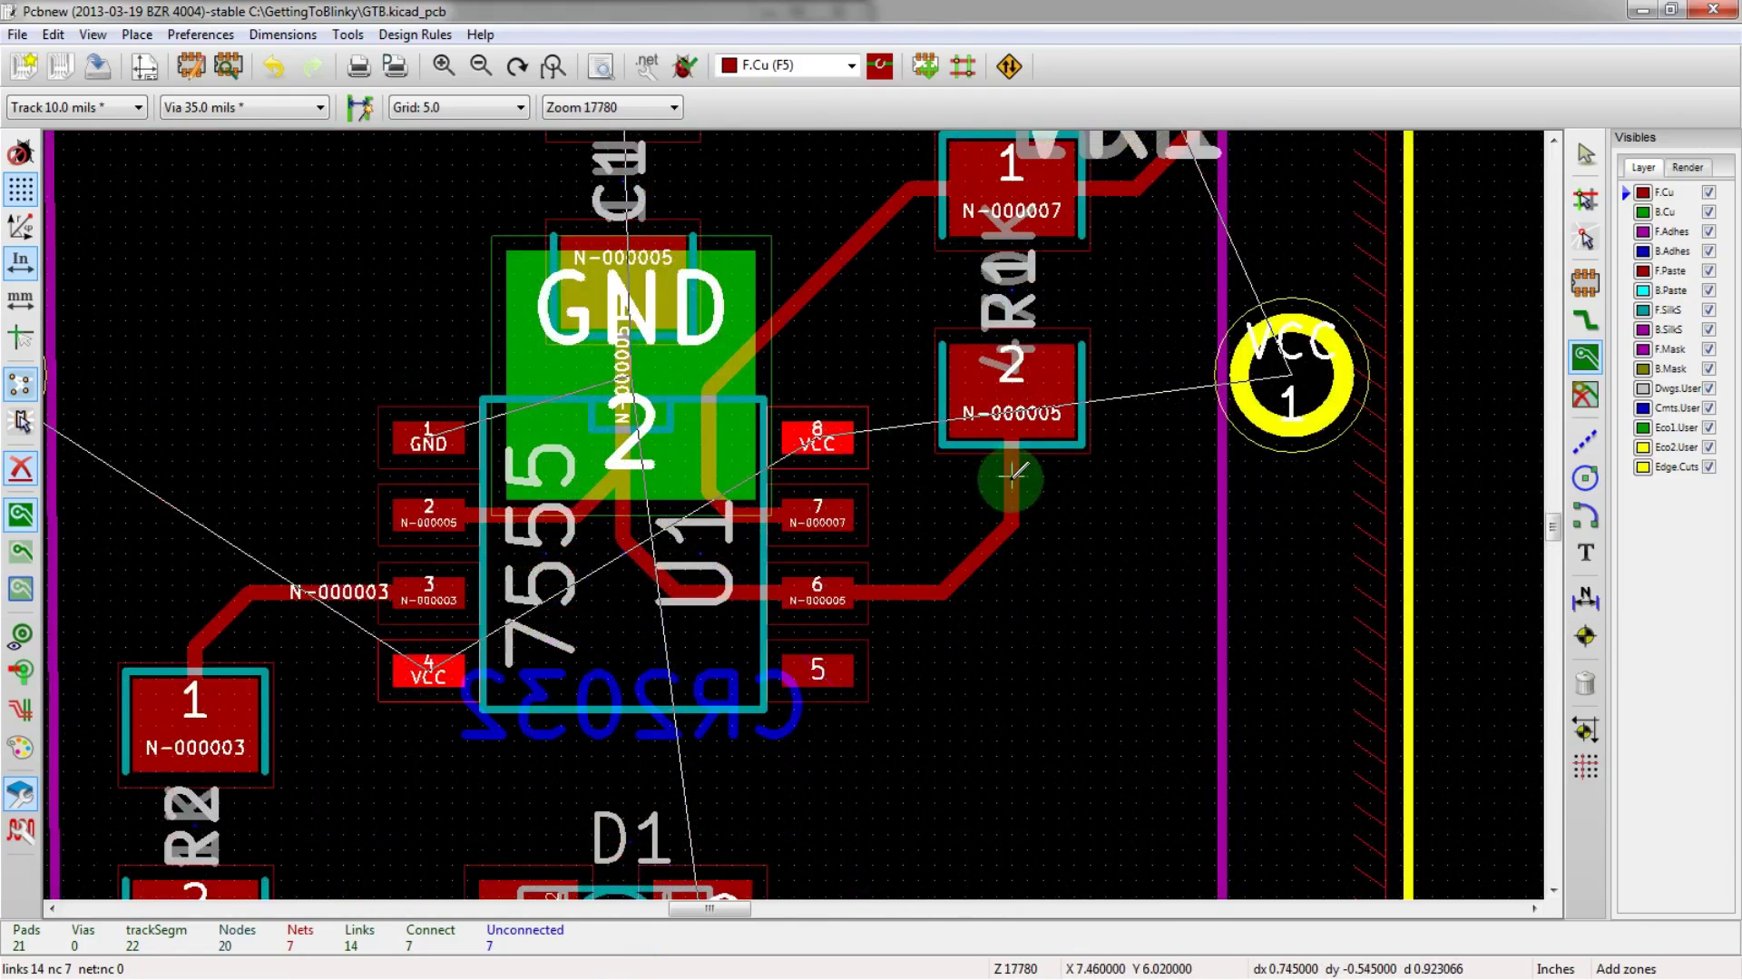
key("Delete")
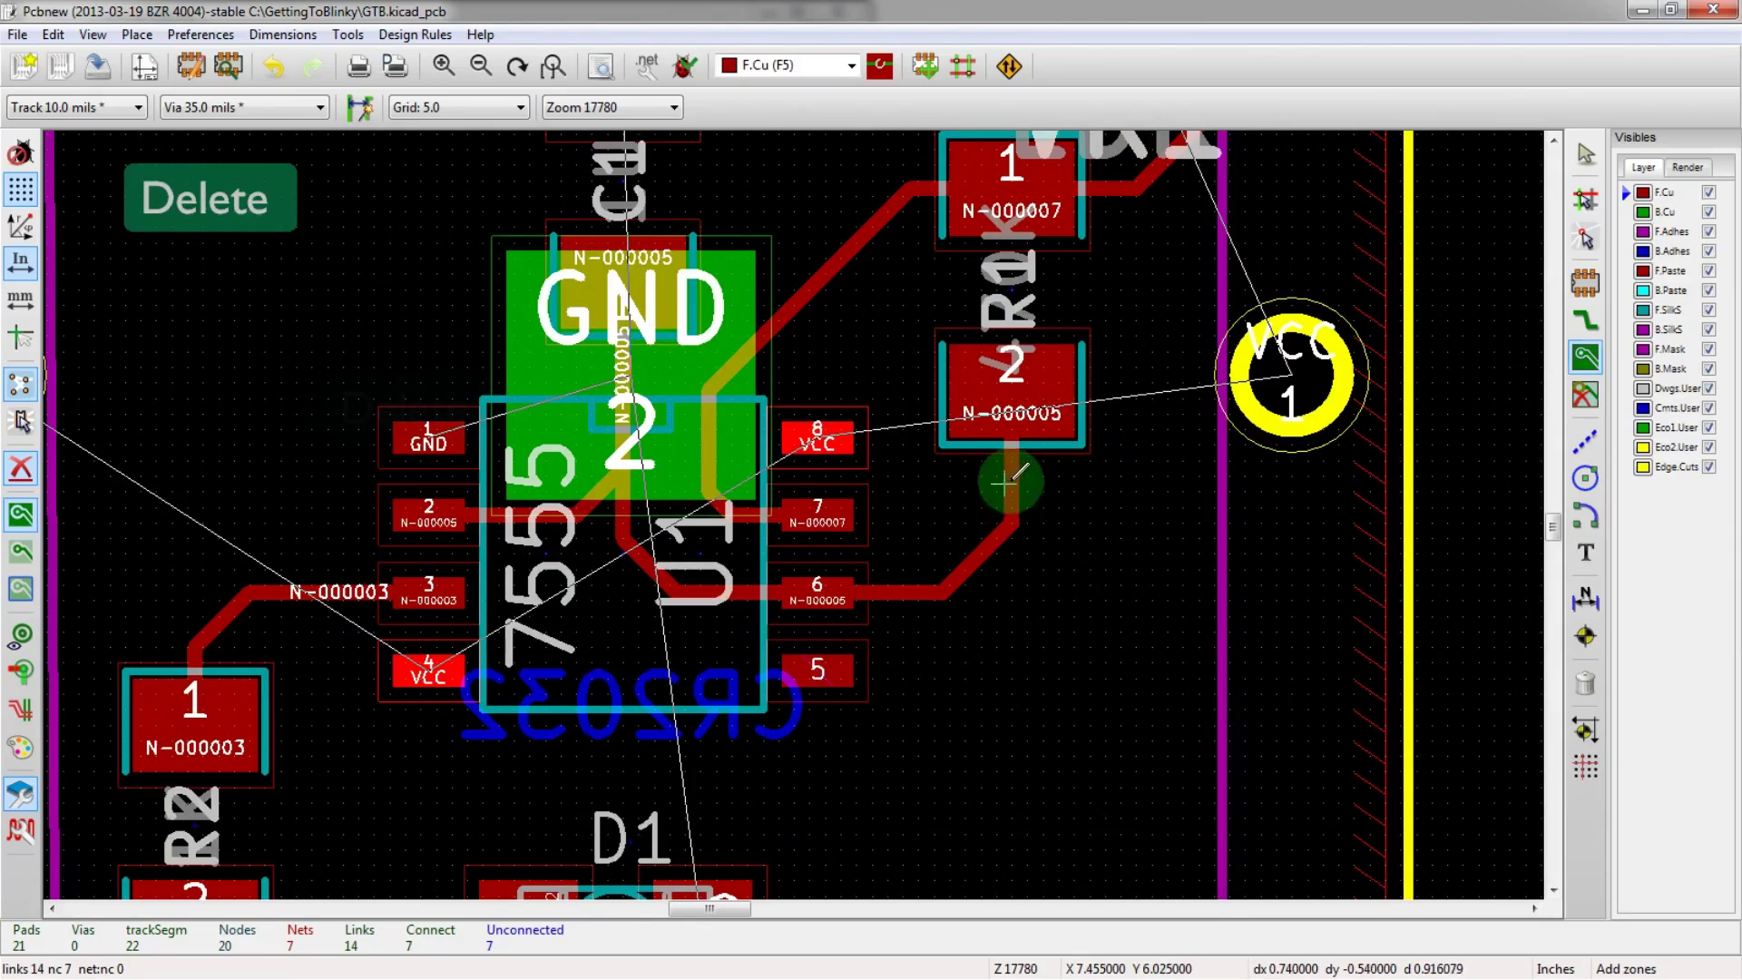
key("Escape")
key("Escape")
key("Delete")
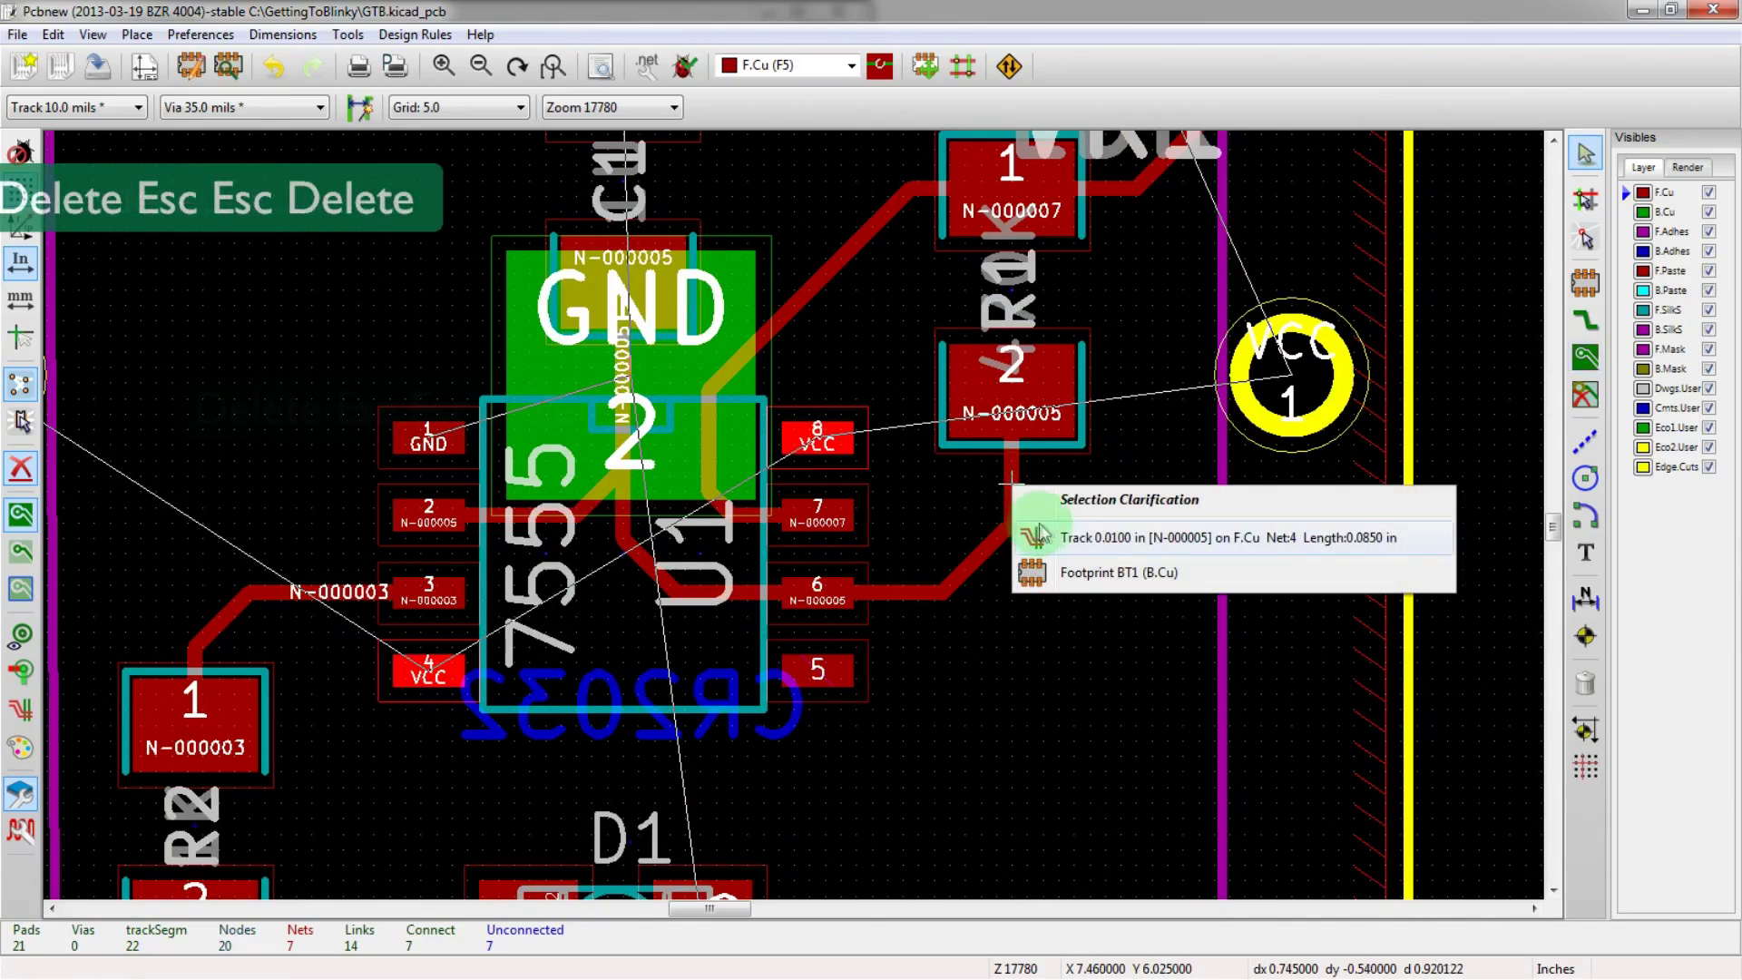
left_click(1044, 536)
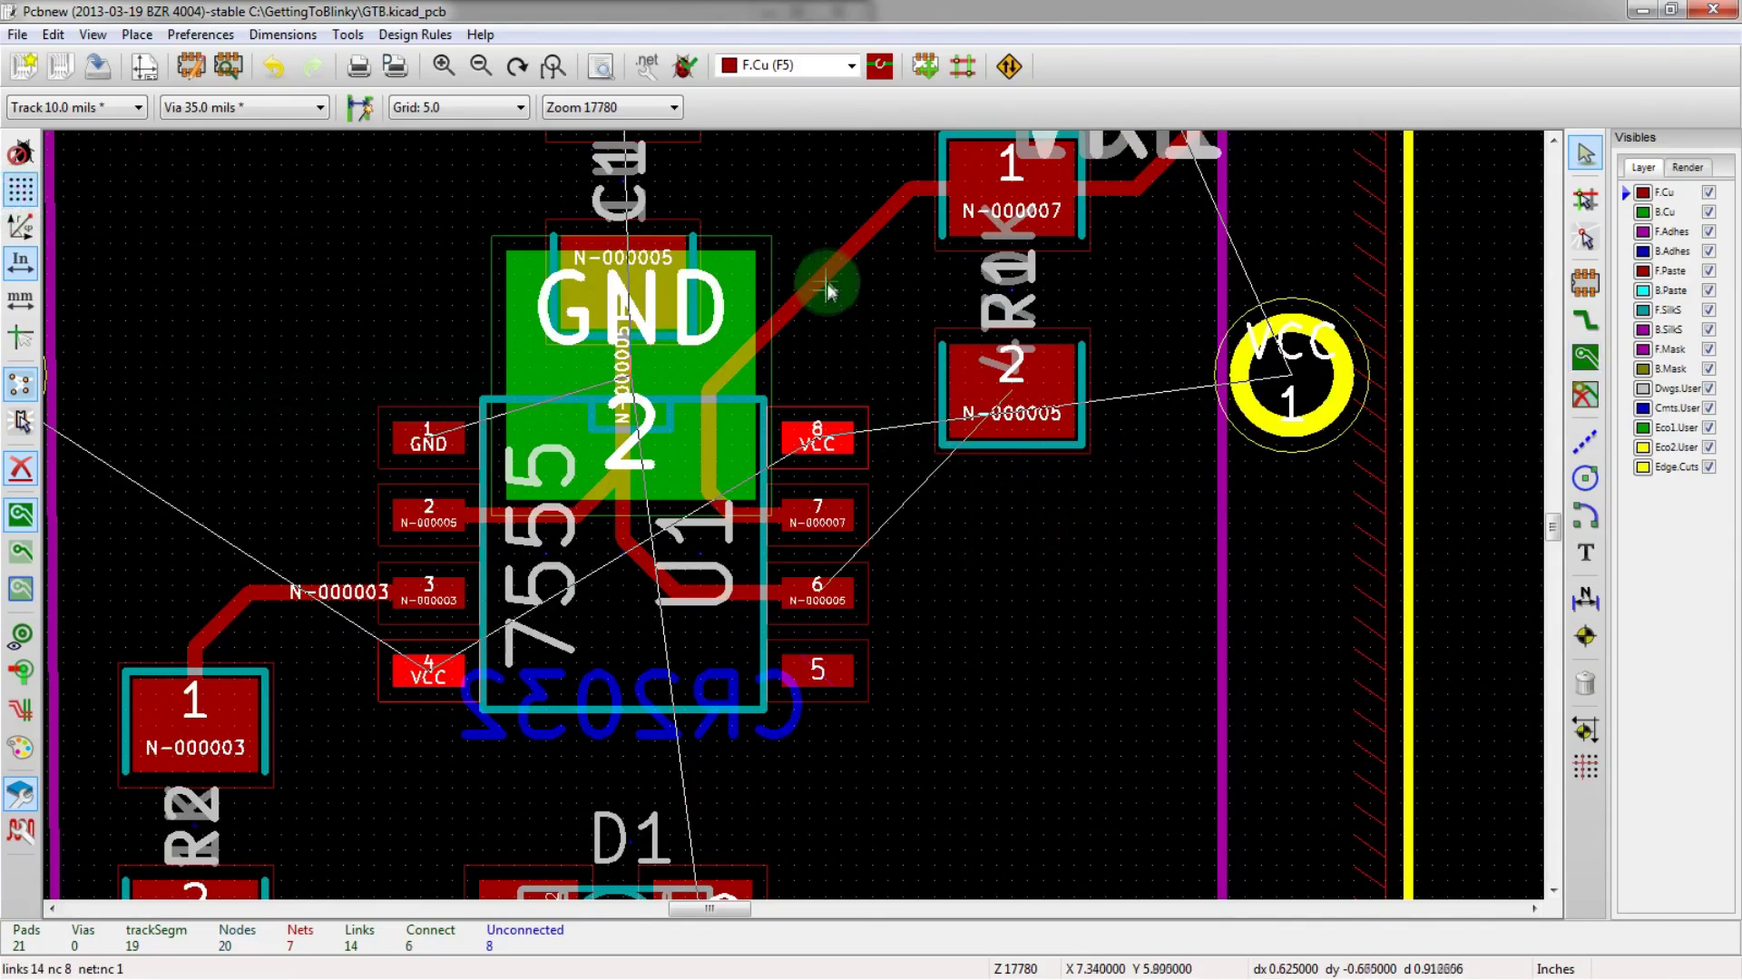
- Delete every segment of the N-000007 track running from R1 pad 1 to U1 pin 7
key("BackSpace")
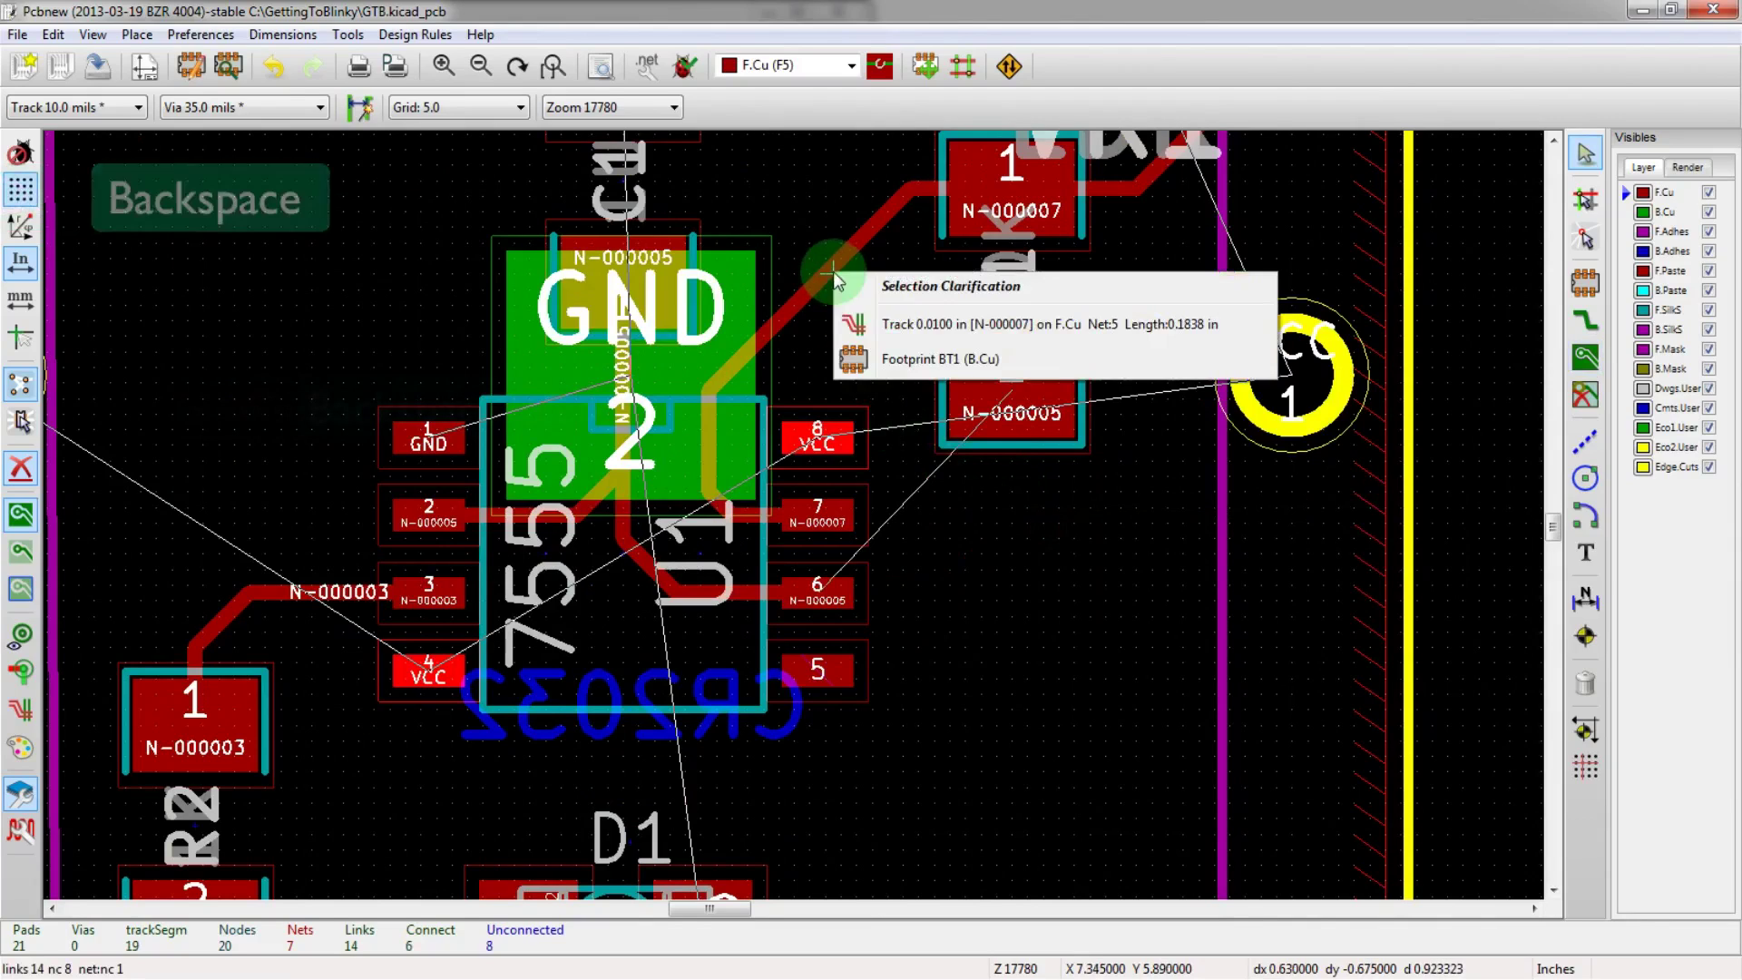
left_click(899, 331)
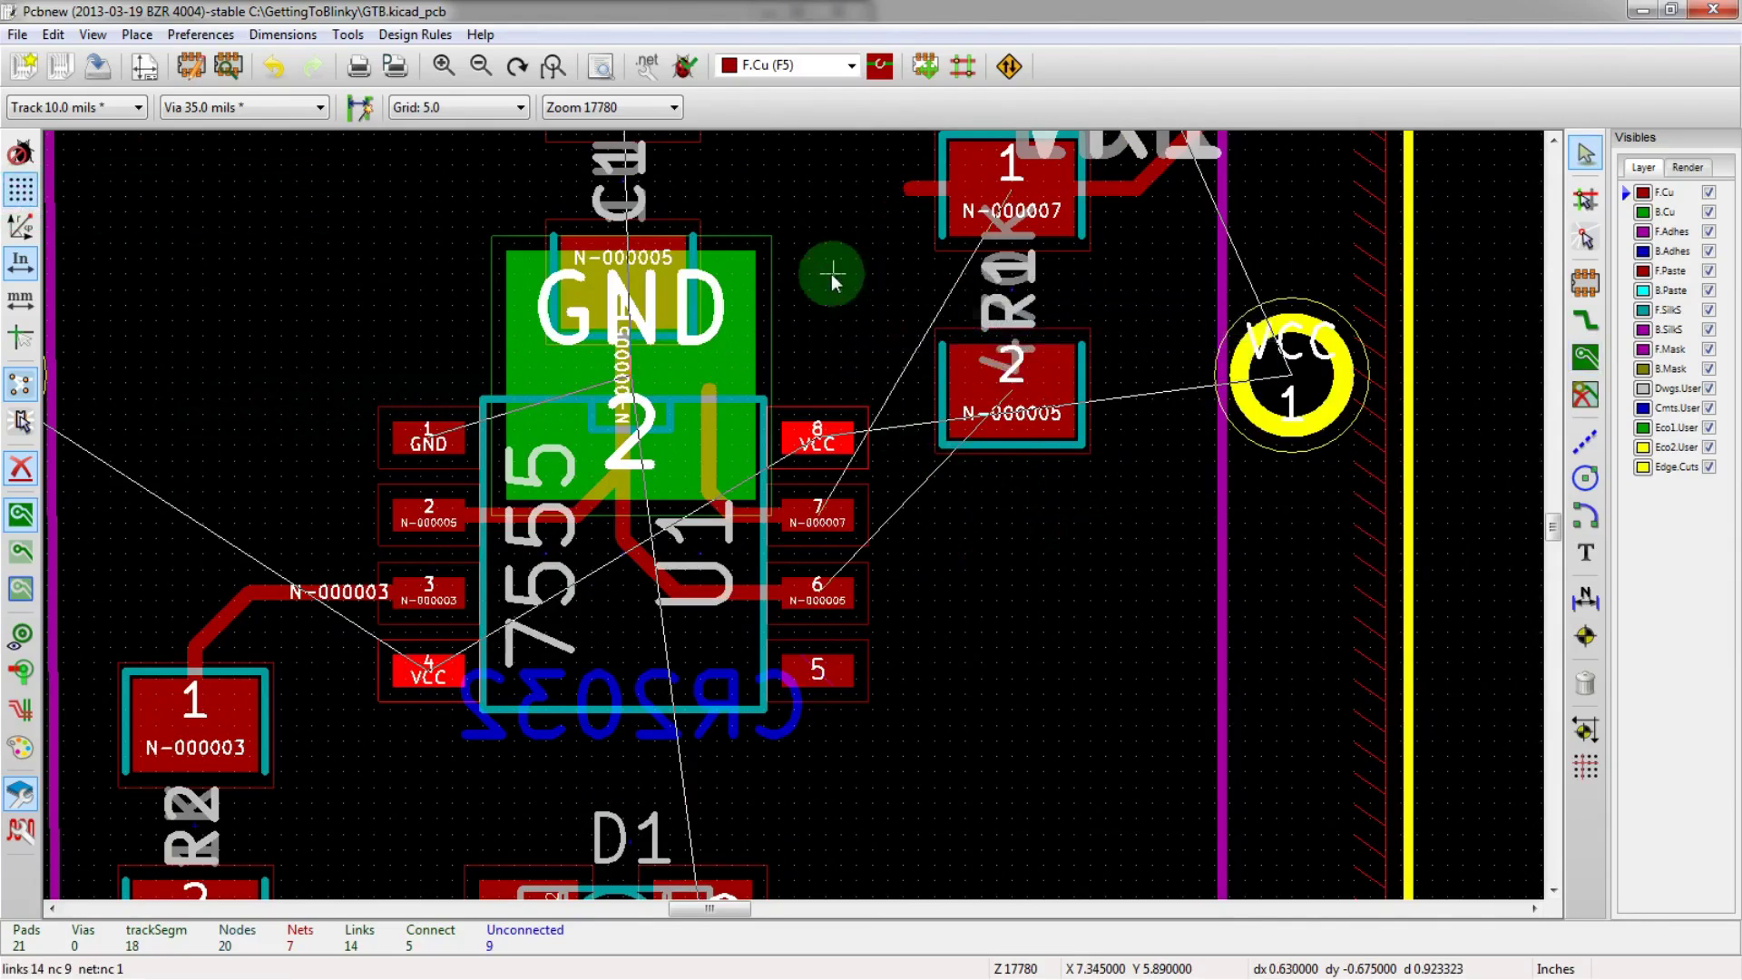
key("Delete")
left_click(944, 238)
scroll(777, 342, "down", 2)
scroll(814, 509, "up", 2)
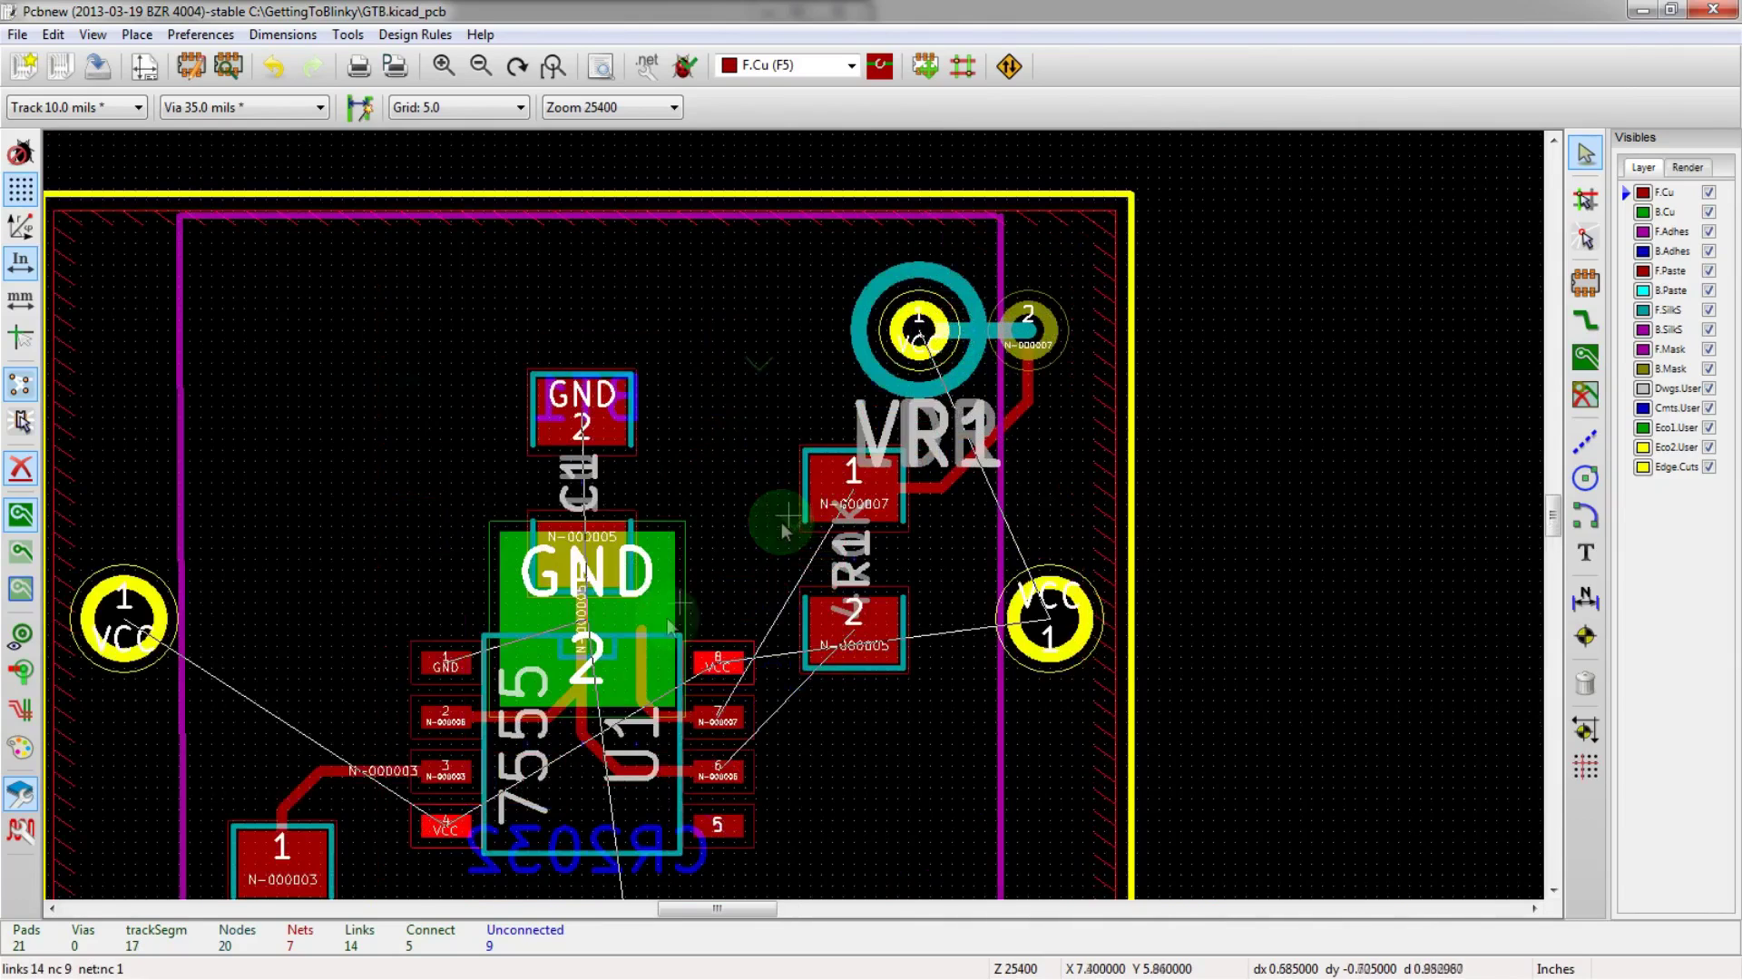
key("Delete")
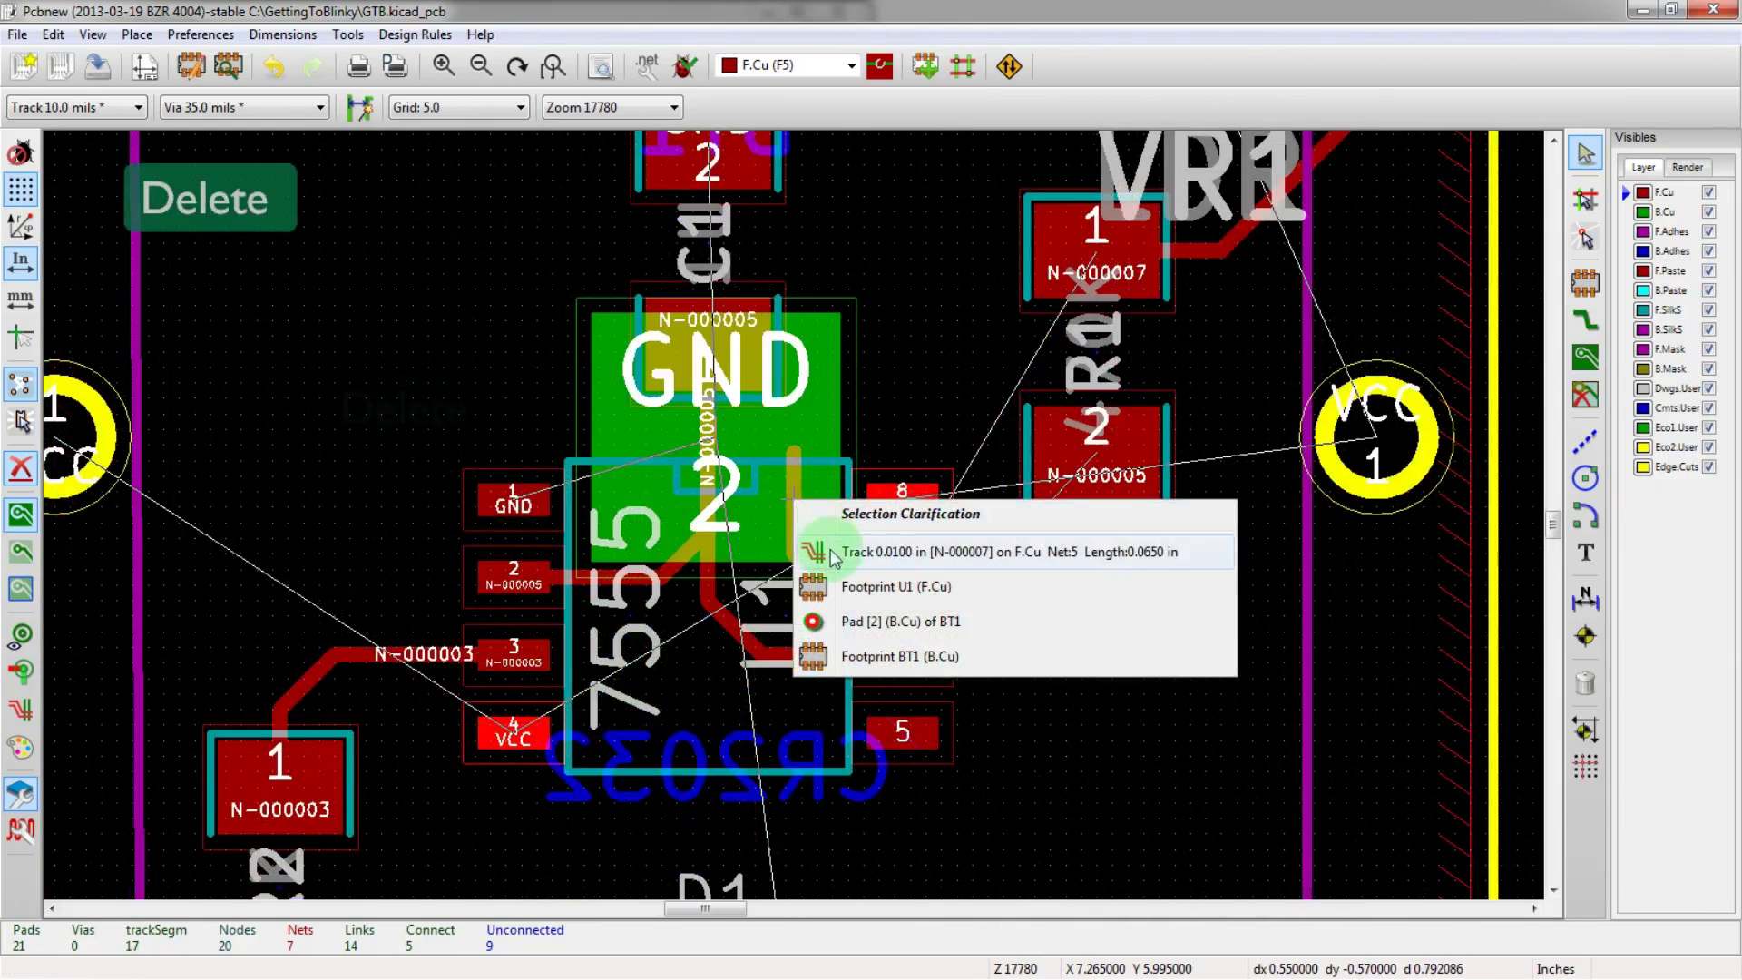
left_click(812, 545)
scroll(798, 520, "down", 2)
scroll(796, 519, "up", 3)
scroll(796, 519, "down", 1)
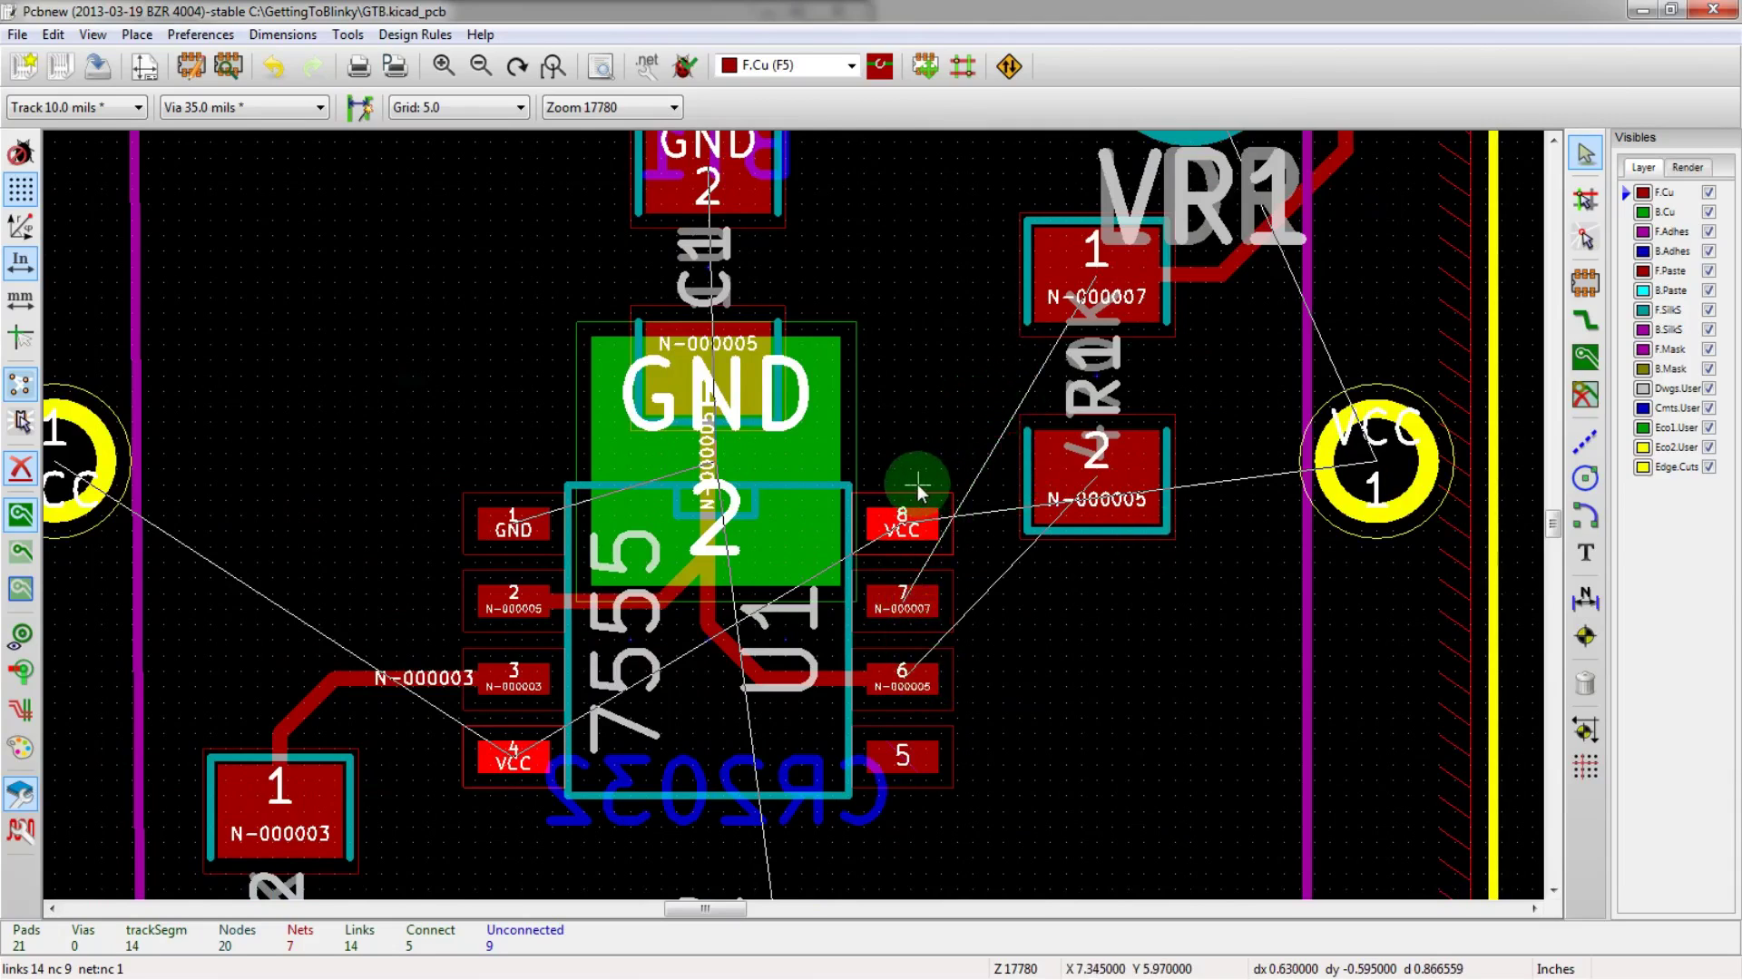
- Delete the N-000005 tracks joining C1 pad 1 with pins 2 and 6 of U1
scroll(894, 481, "down", 2)
scroll(793, 525, "up", 1)
scroll(792, 524, "up", 1)
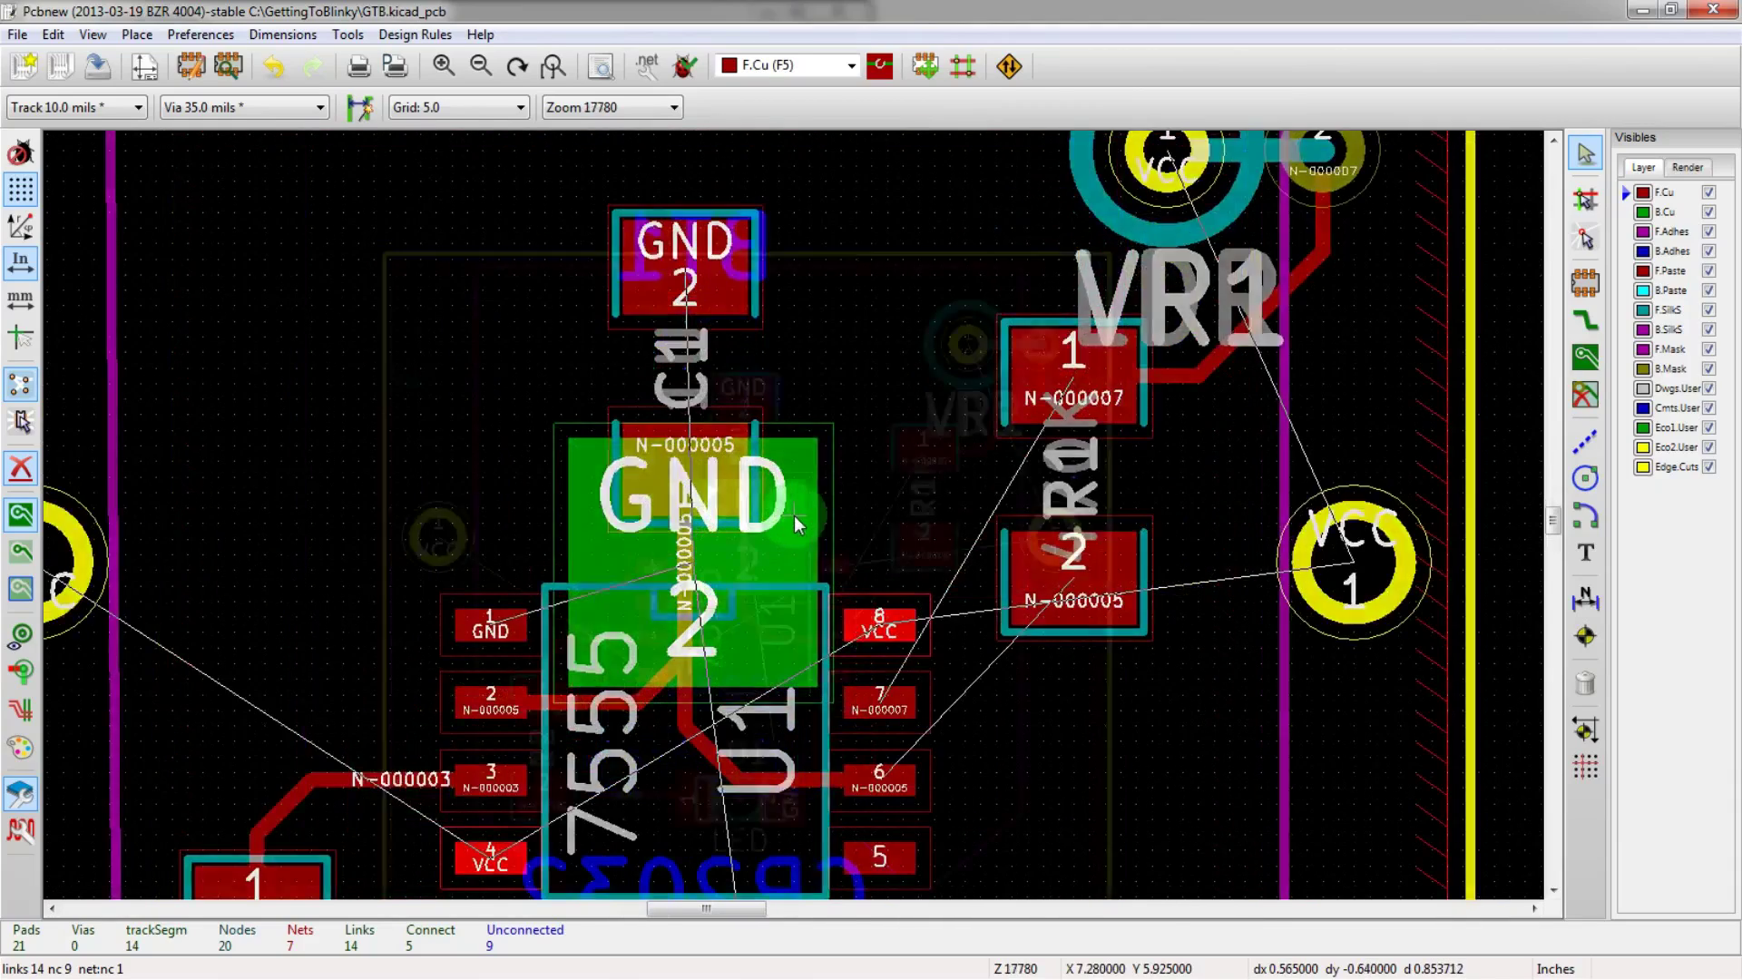
scroll(796, 524, "down", 2)
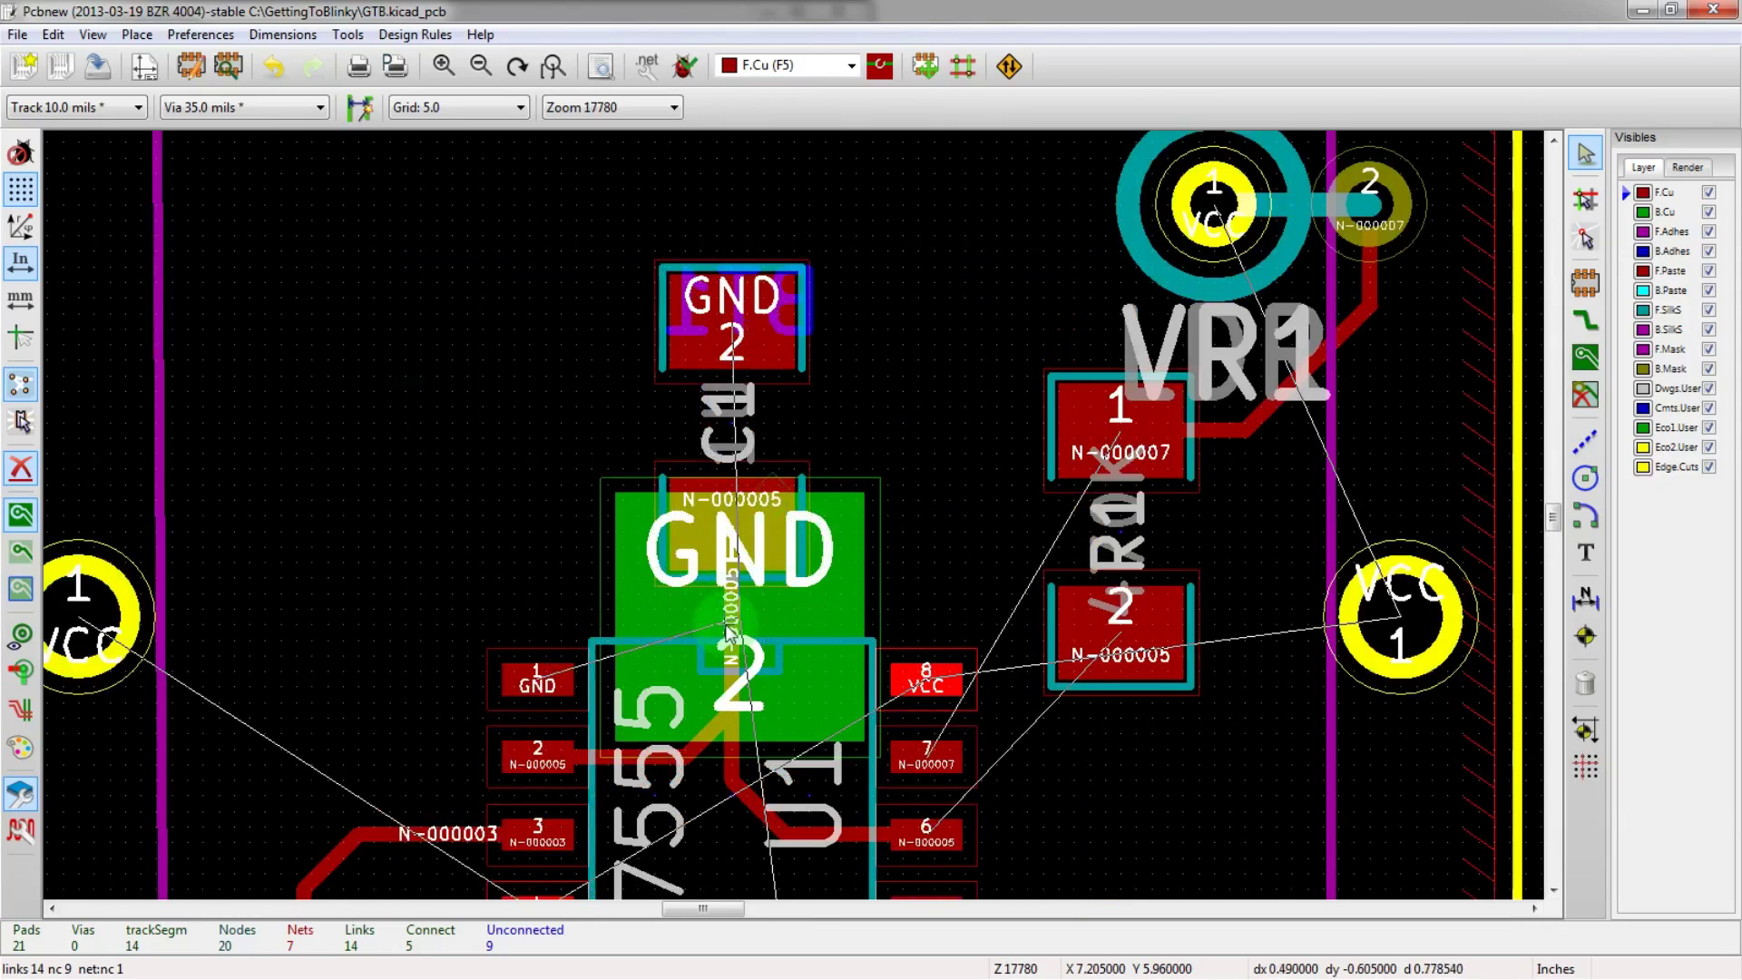
key("Delete")
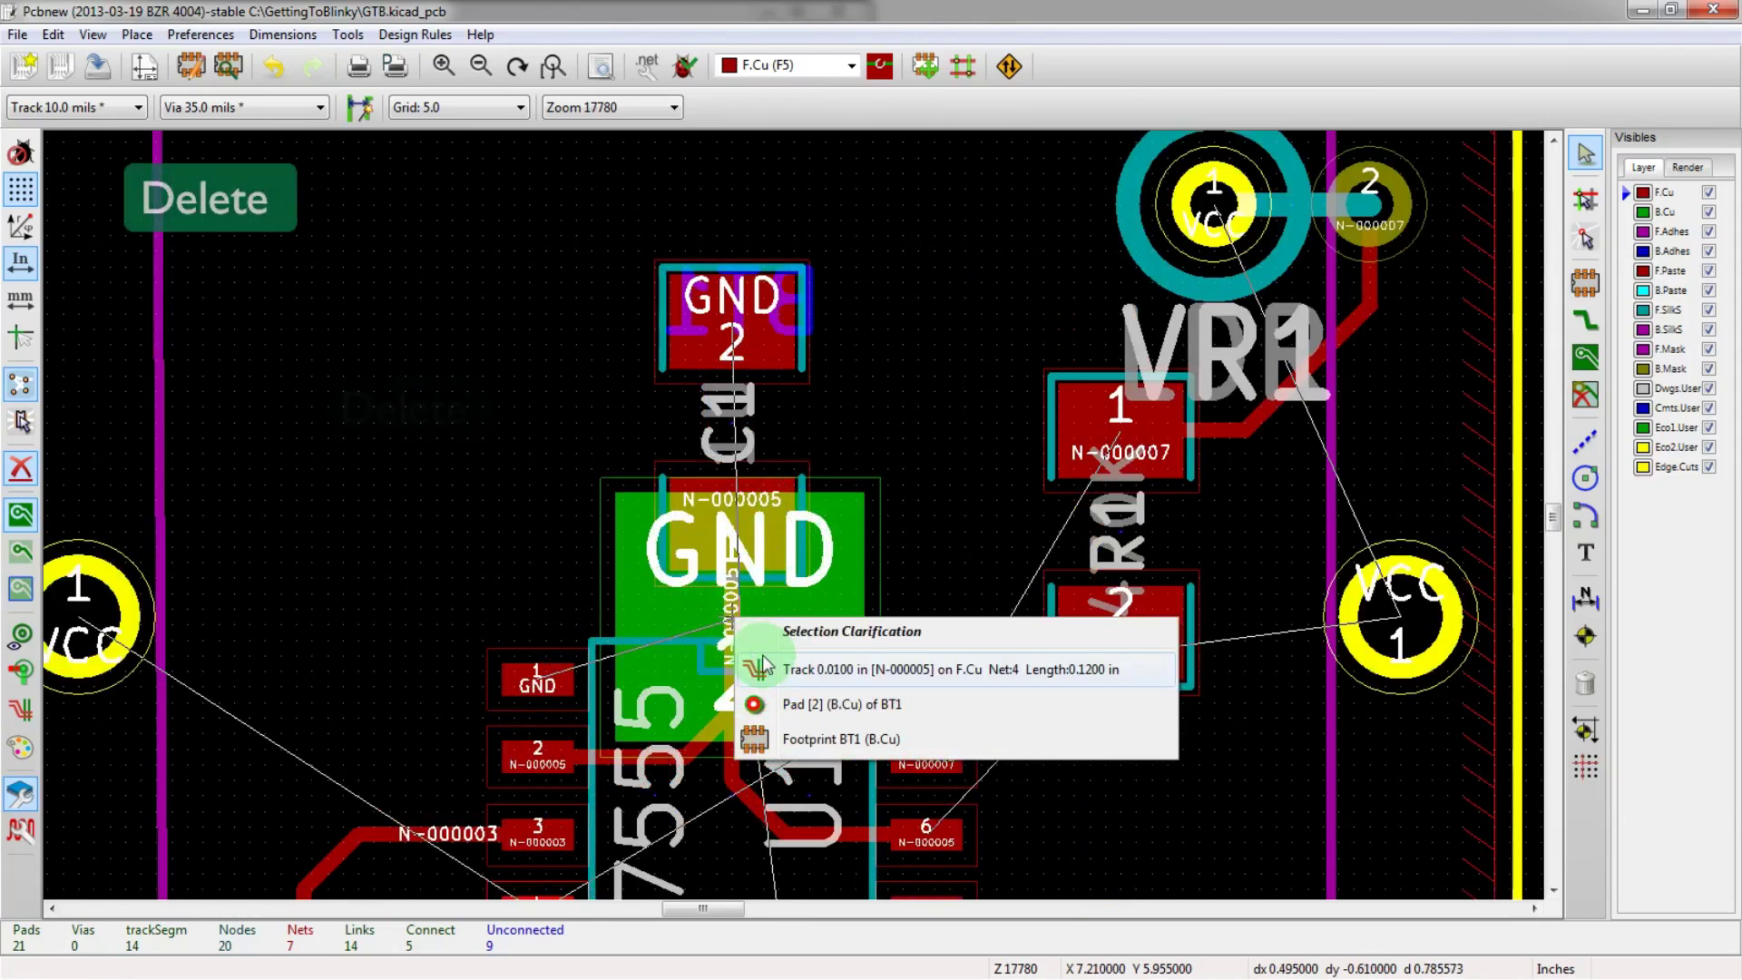
left_click(800, 670)
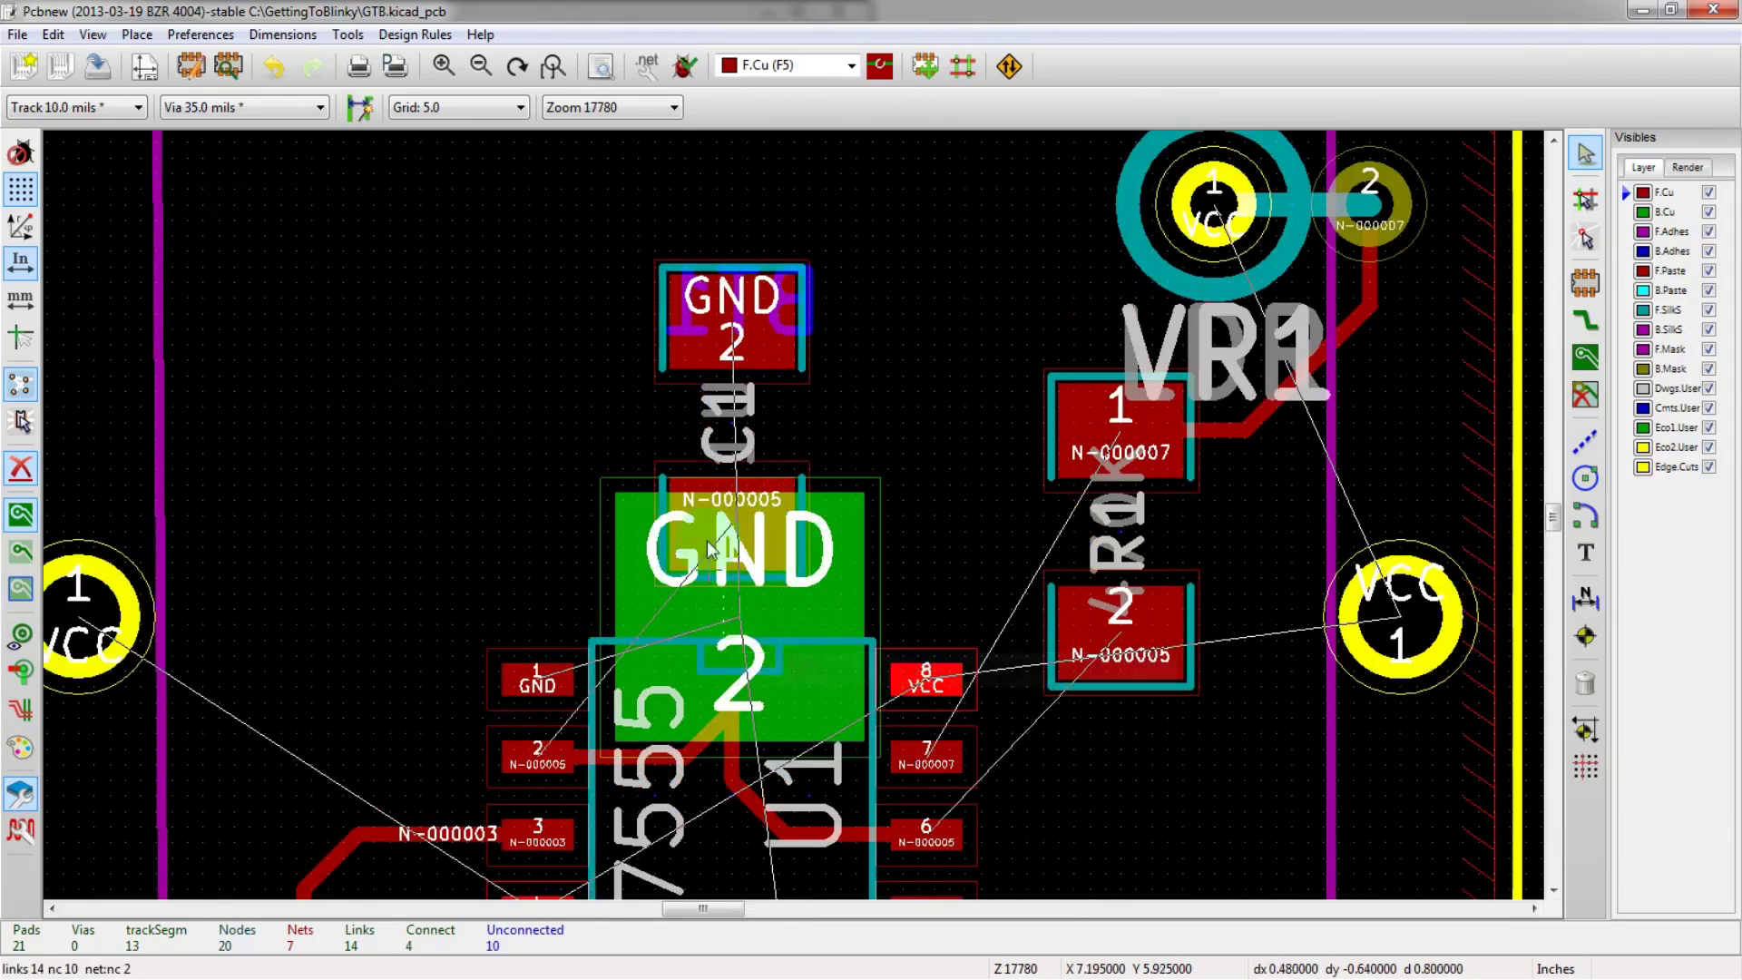
key("Delete")
left_click(754, 726)
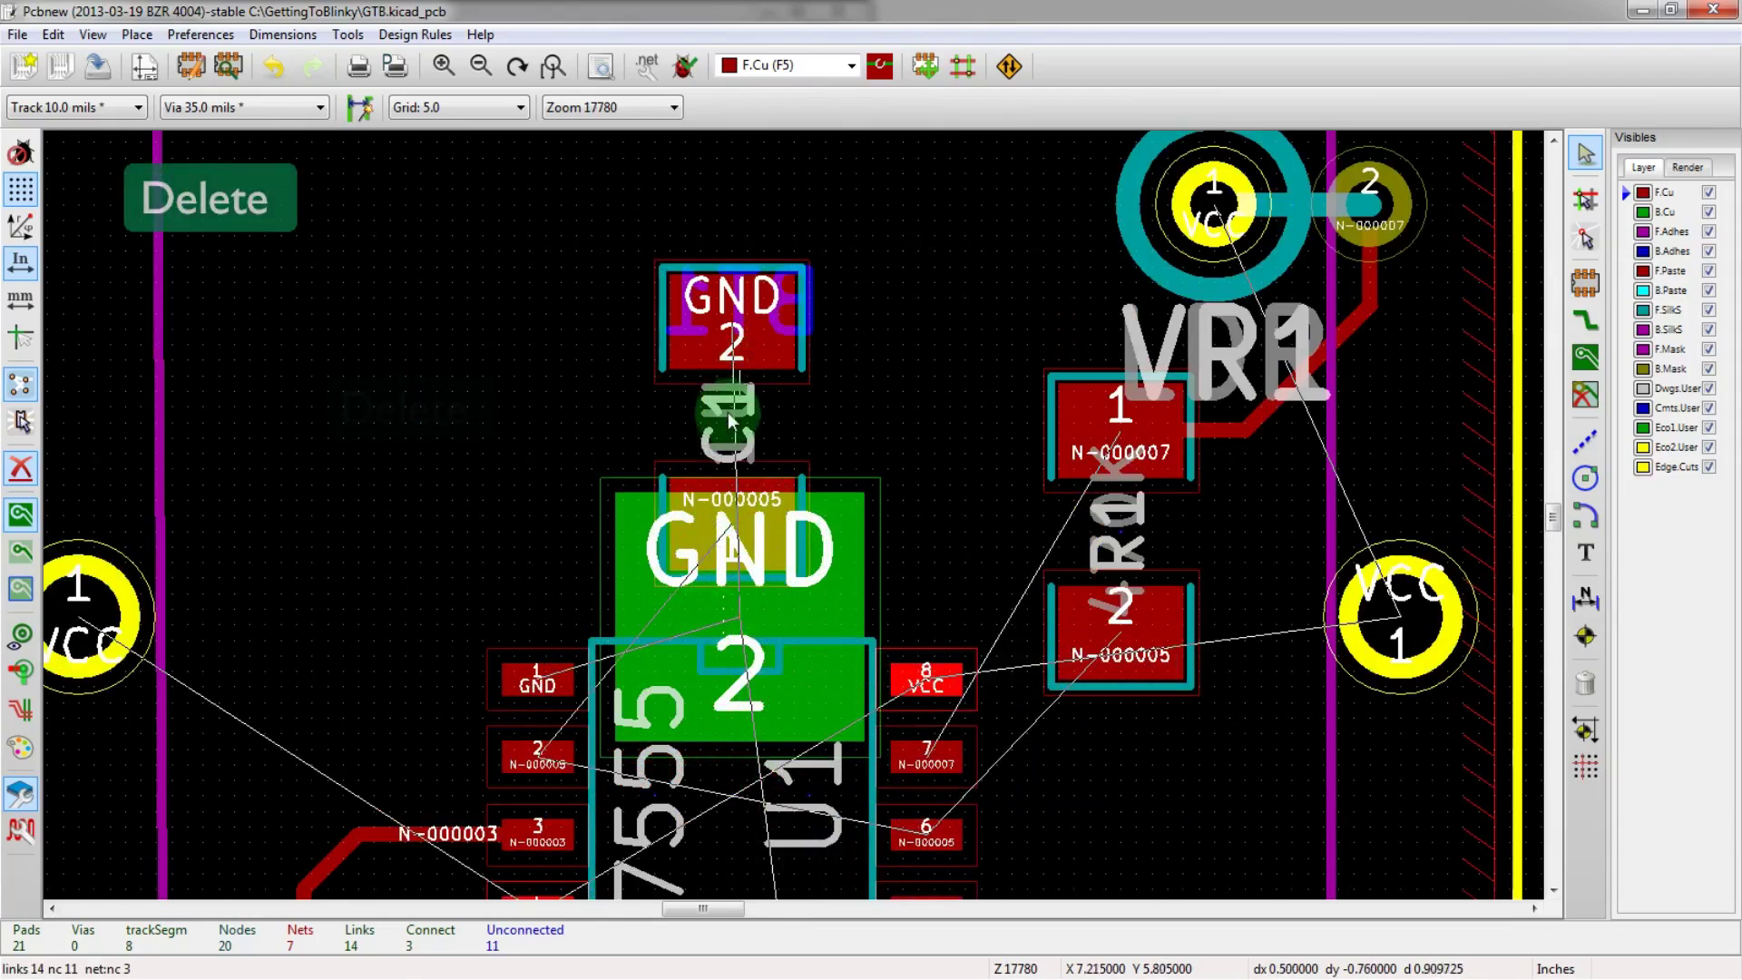
- Move footprint C1 to the lower right of U1 and rotate it to 0 degrees so its pads lie side by side
key("m")
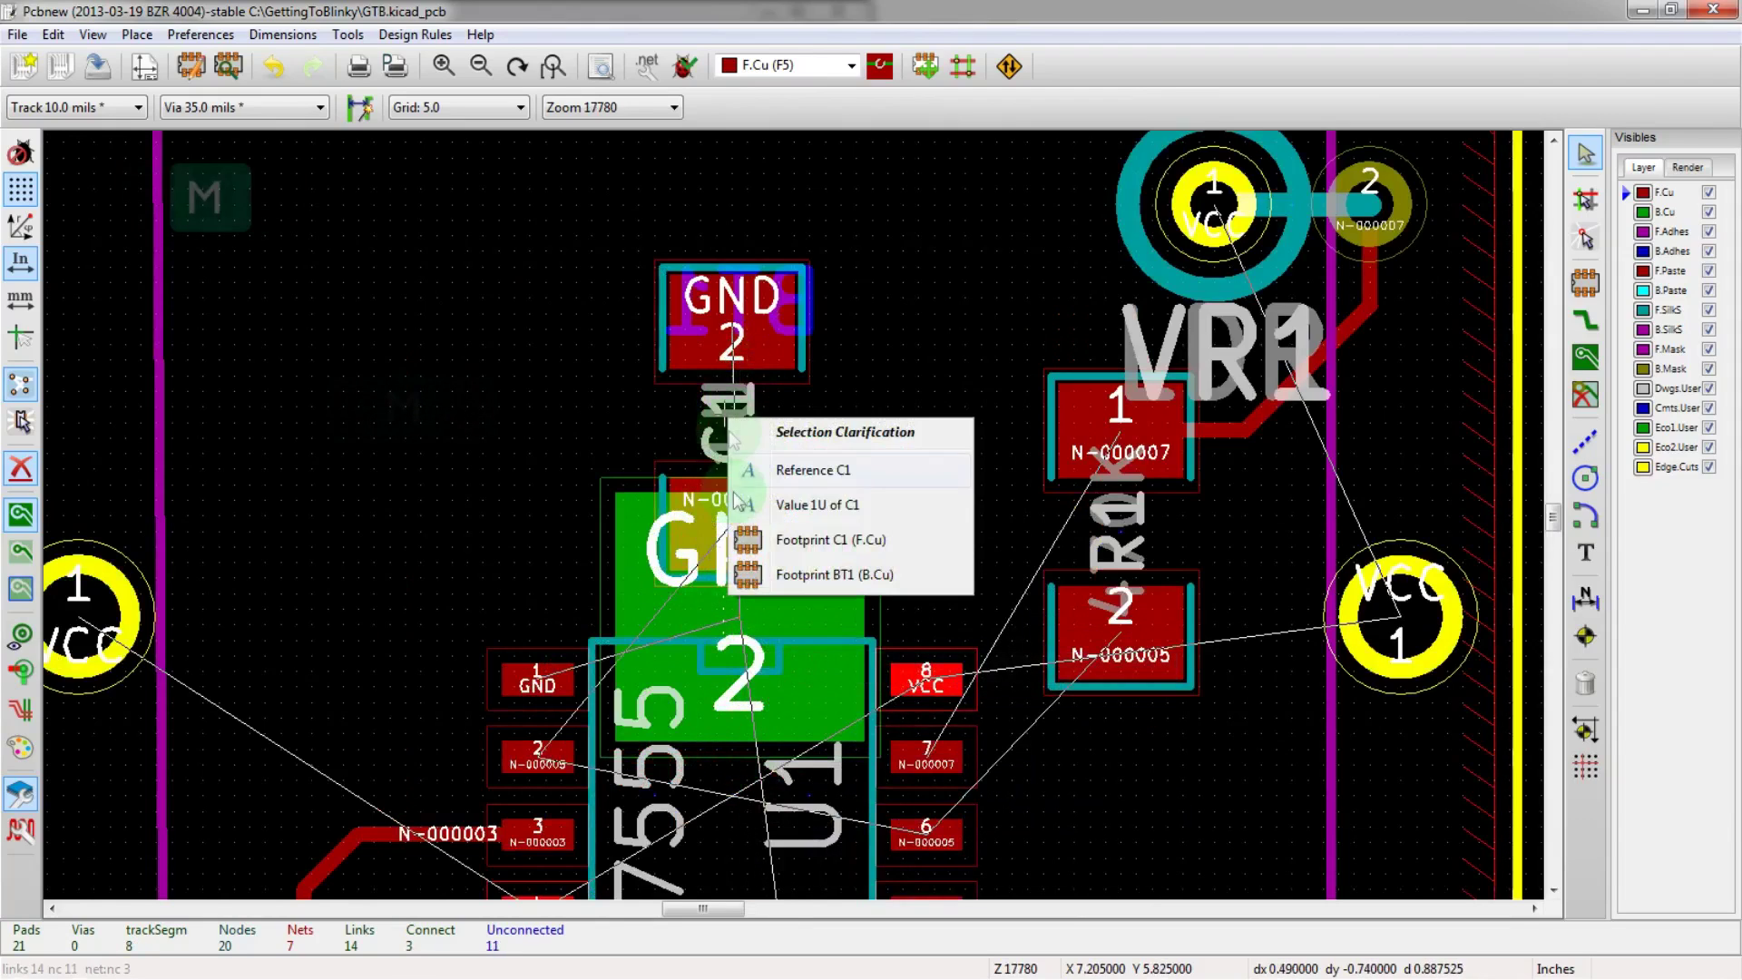
left_click(785, 556)
scroll(808, 536, "down", 3)
scroll(799, 527, "up", 2)
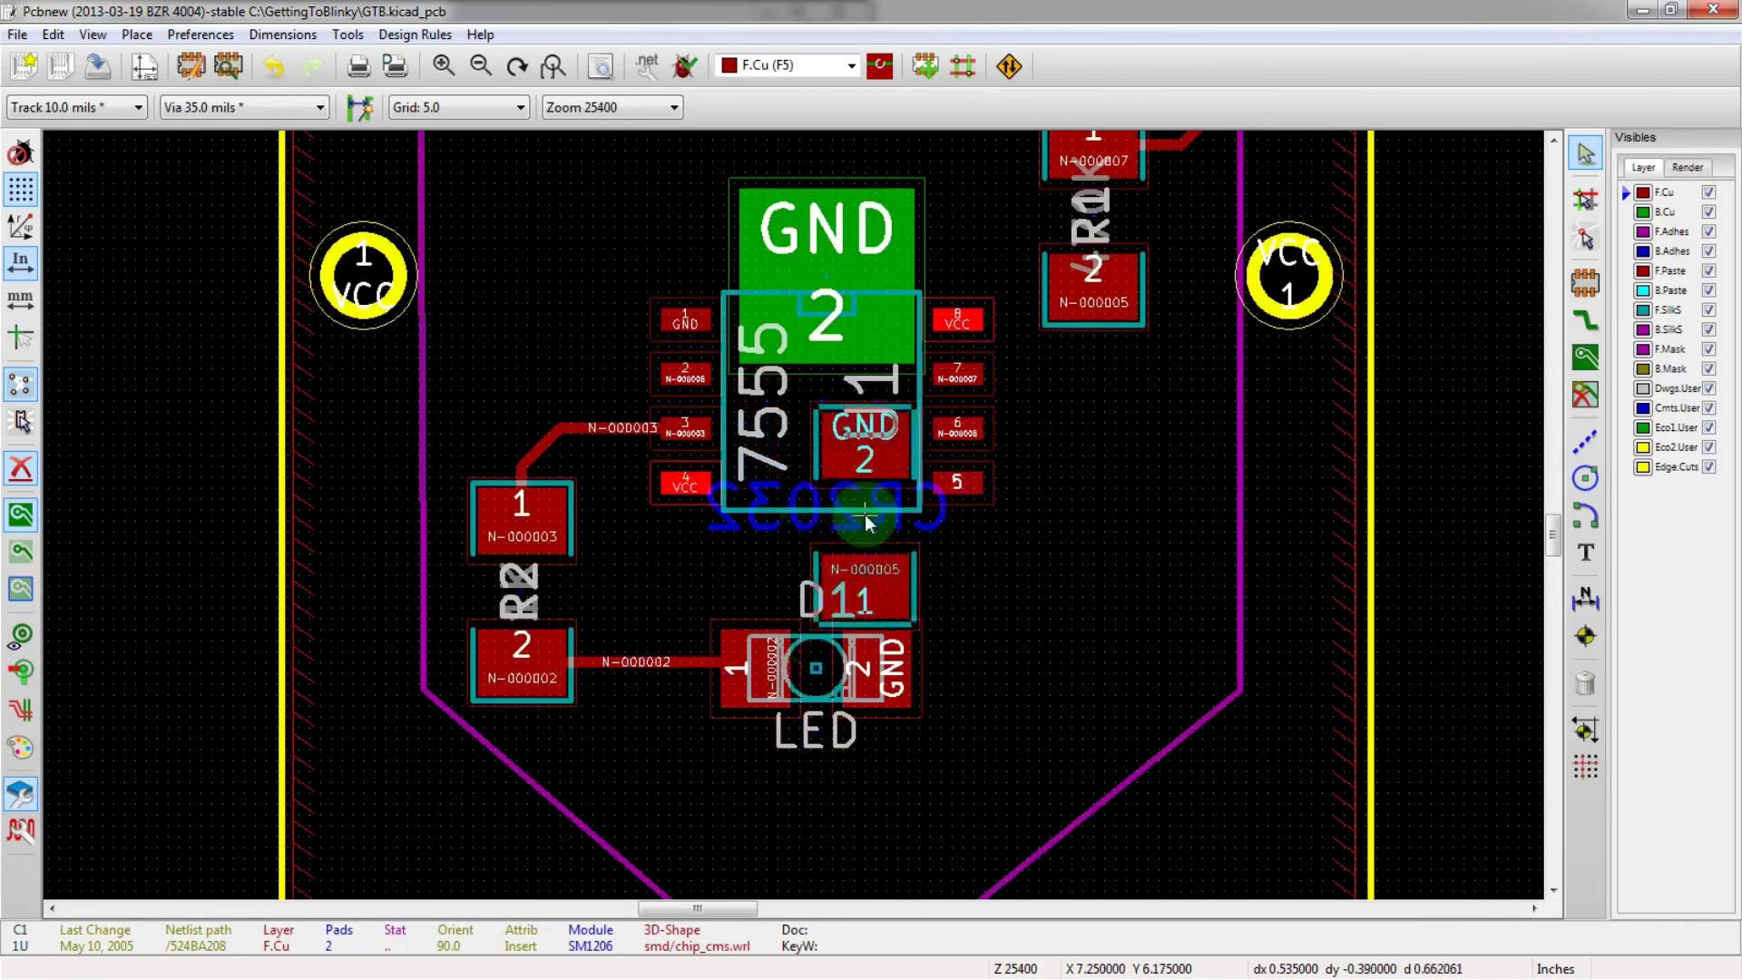
key("r")
key("r")
key("r")
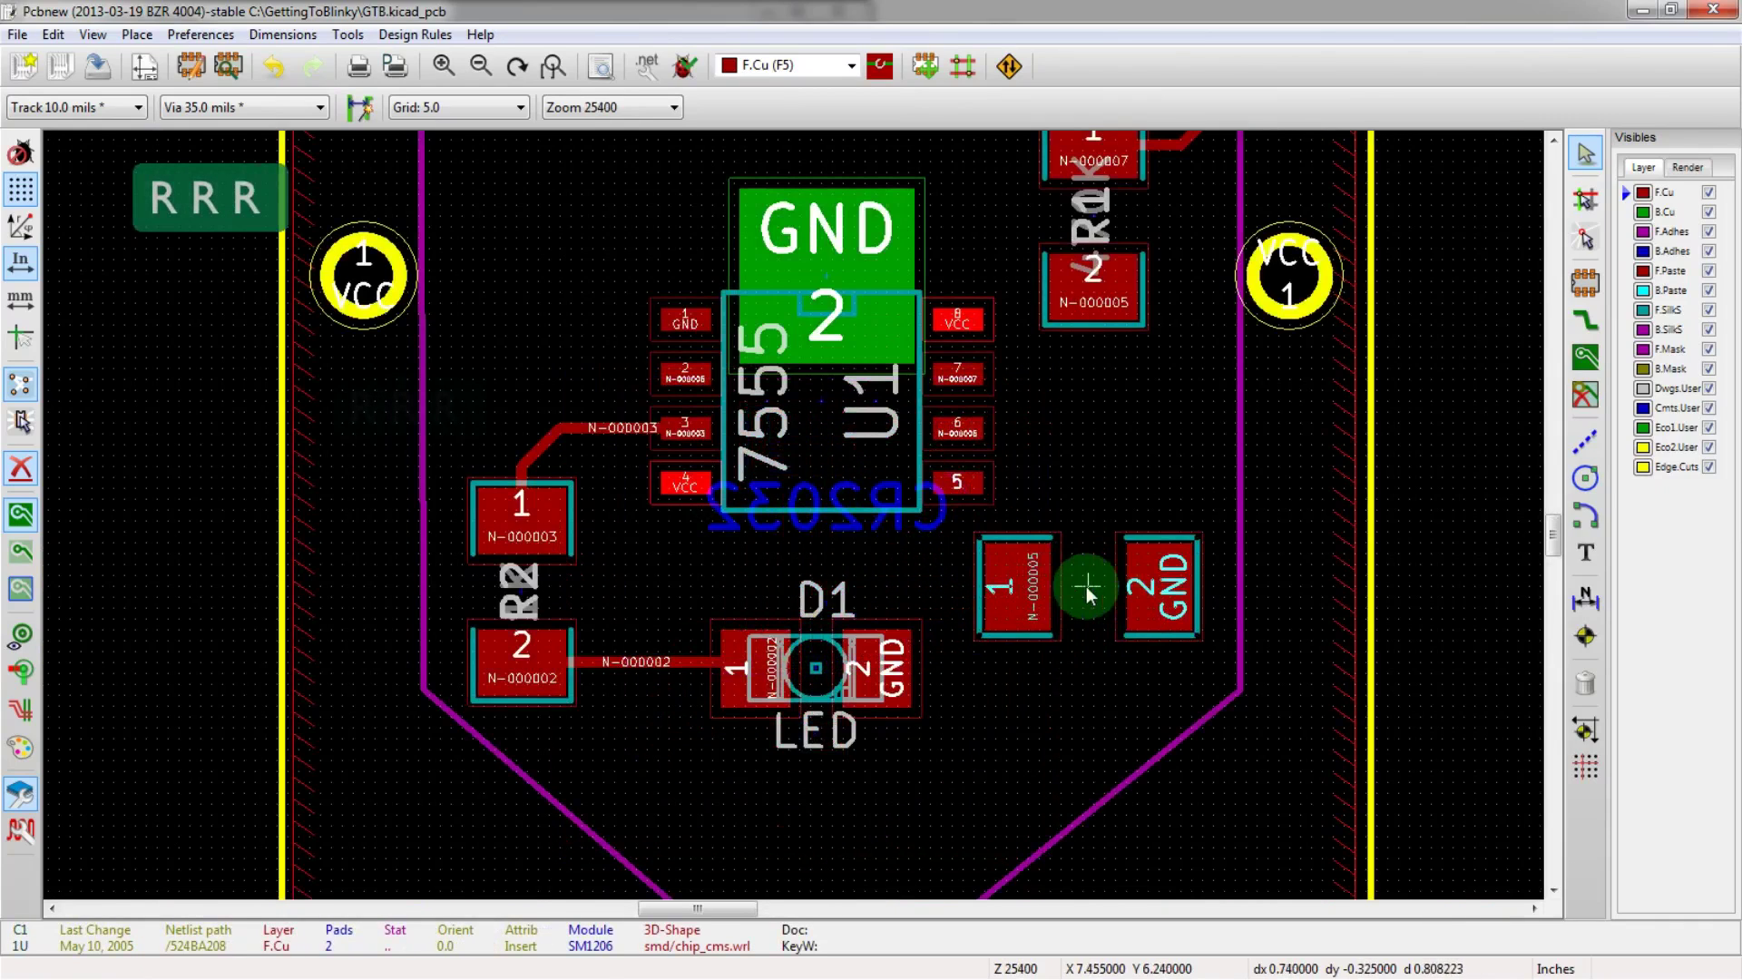
left_click(1077, 588)
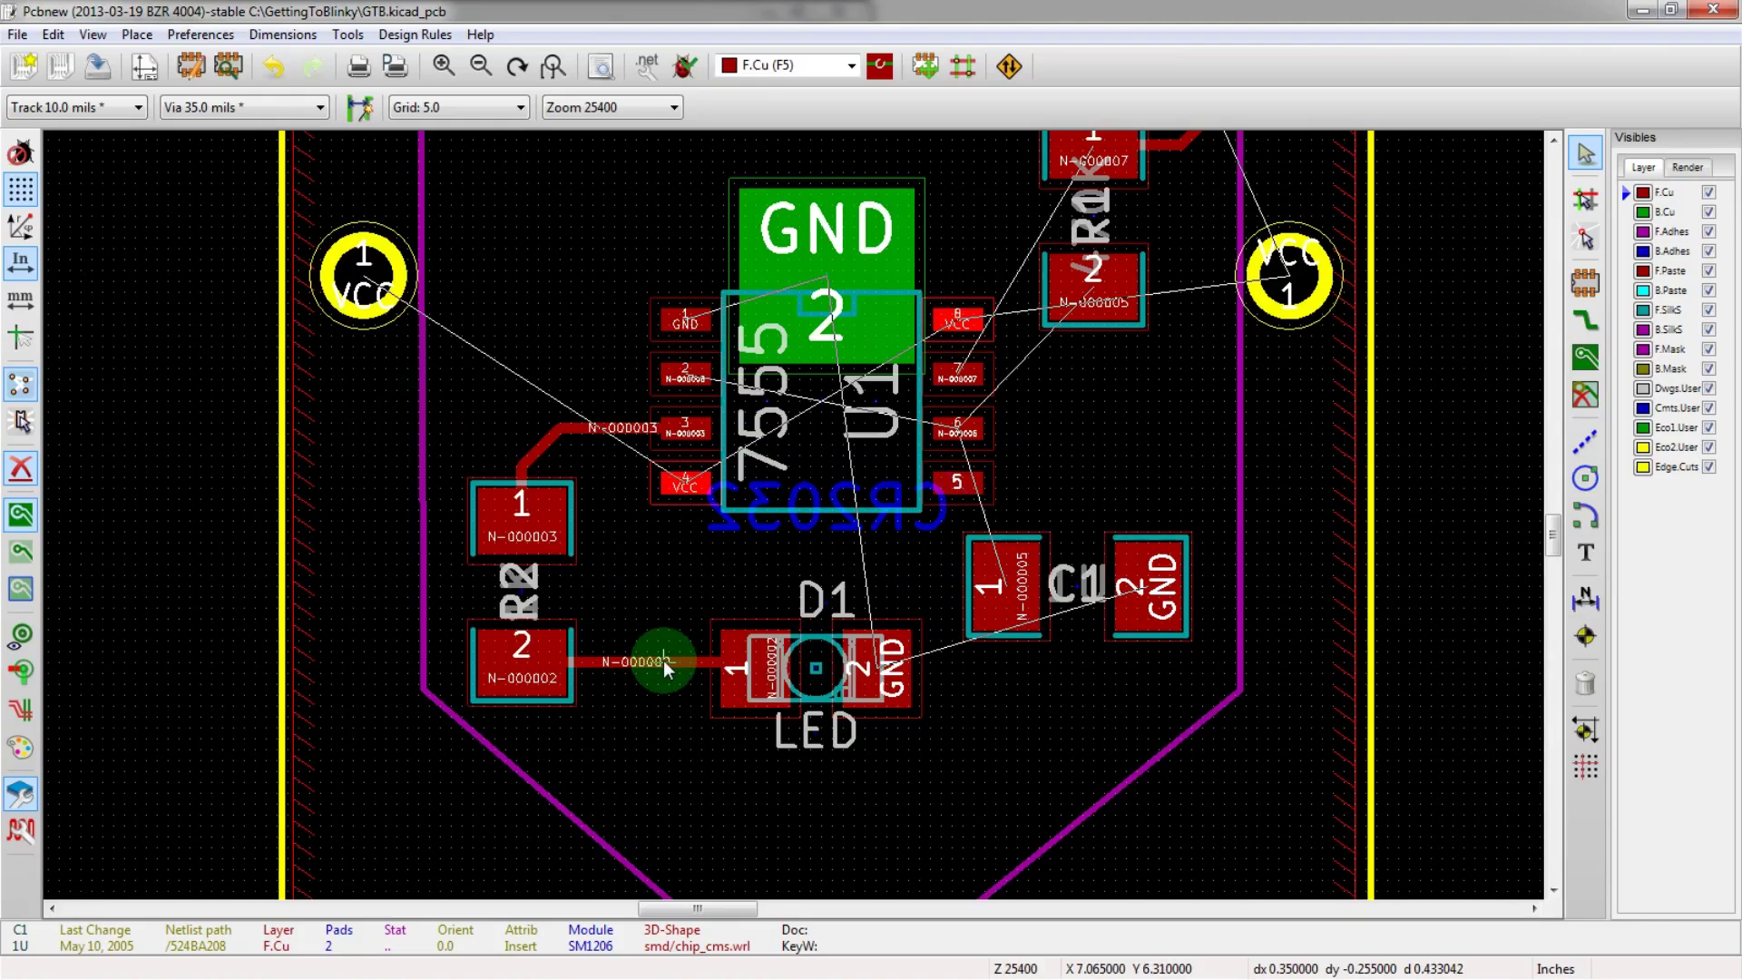
- Delete the track between R2 pad 2 and LED D1, and move D1 straight down to about X 7.205, Y 6.460 in
key("Delete")
left_click(726, 712)
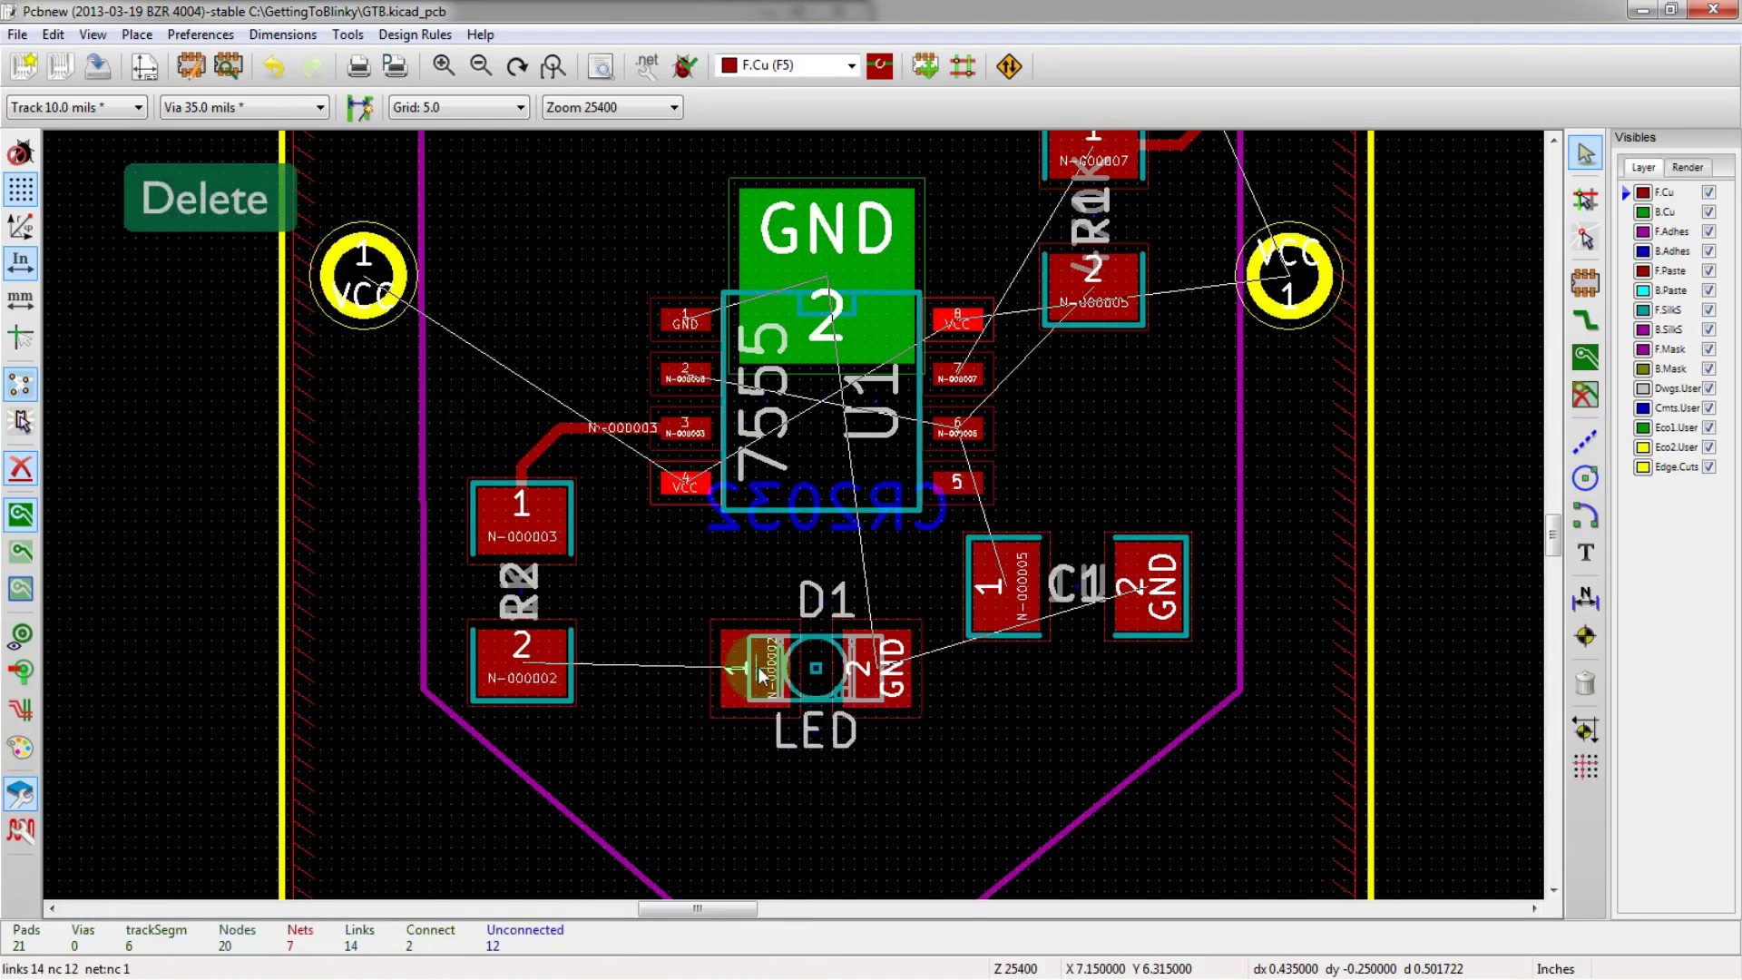
left_click(761, 672)
left_click(798, 754)
left_click_drag(816, 676, 819, 830)
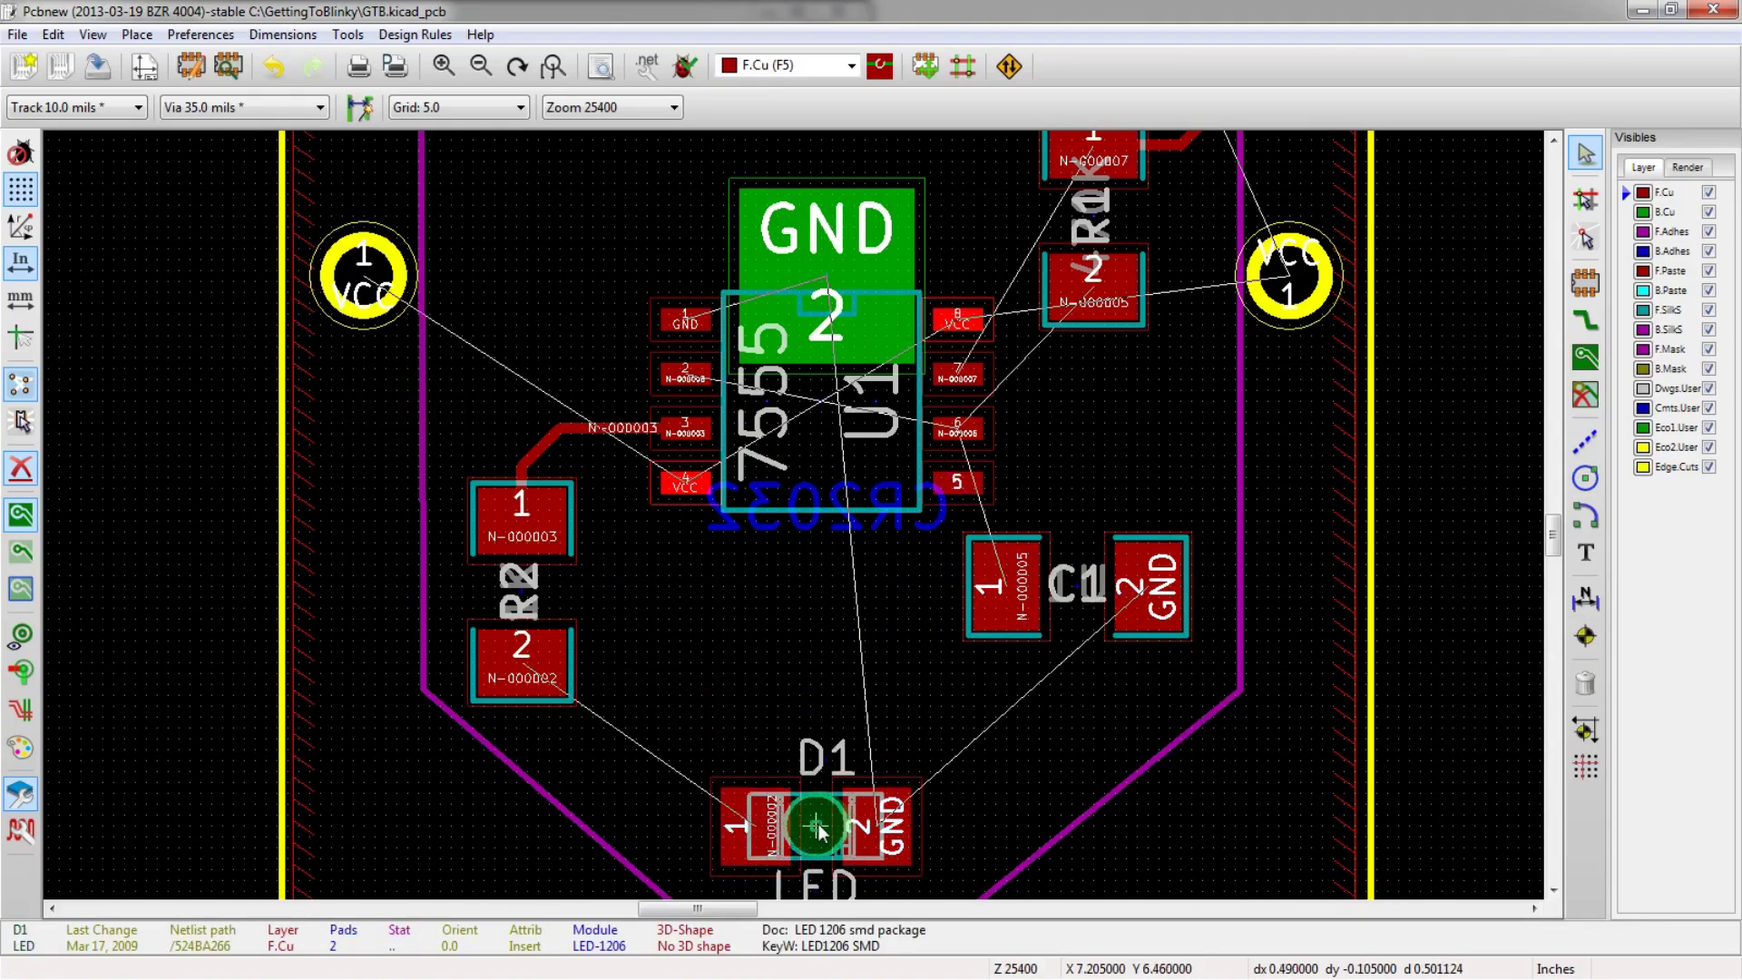
- Move footprint C1 left into the space between U1 and LED D1
left_click(1095, 585)
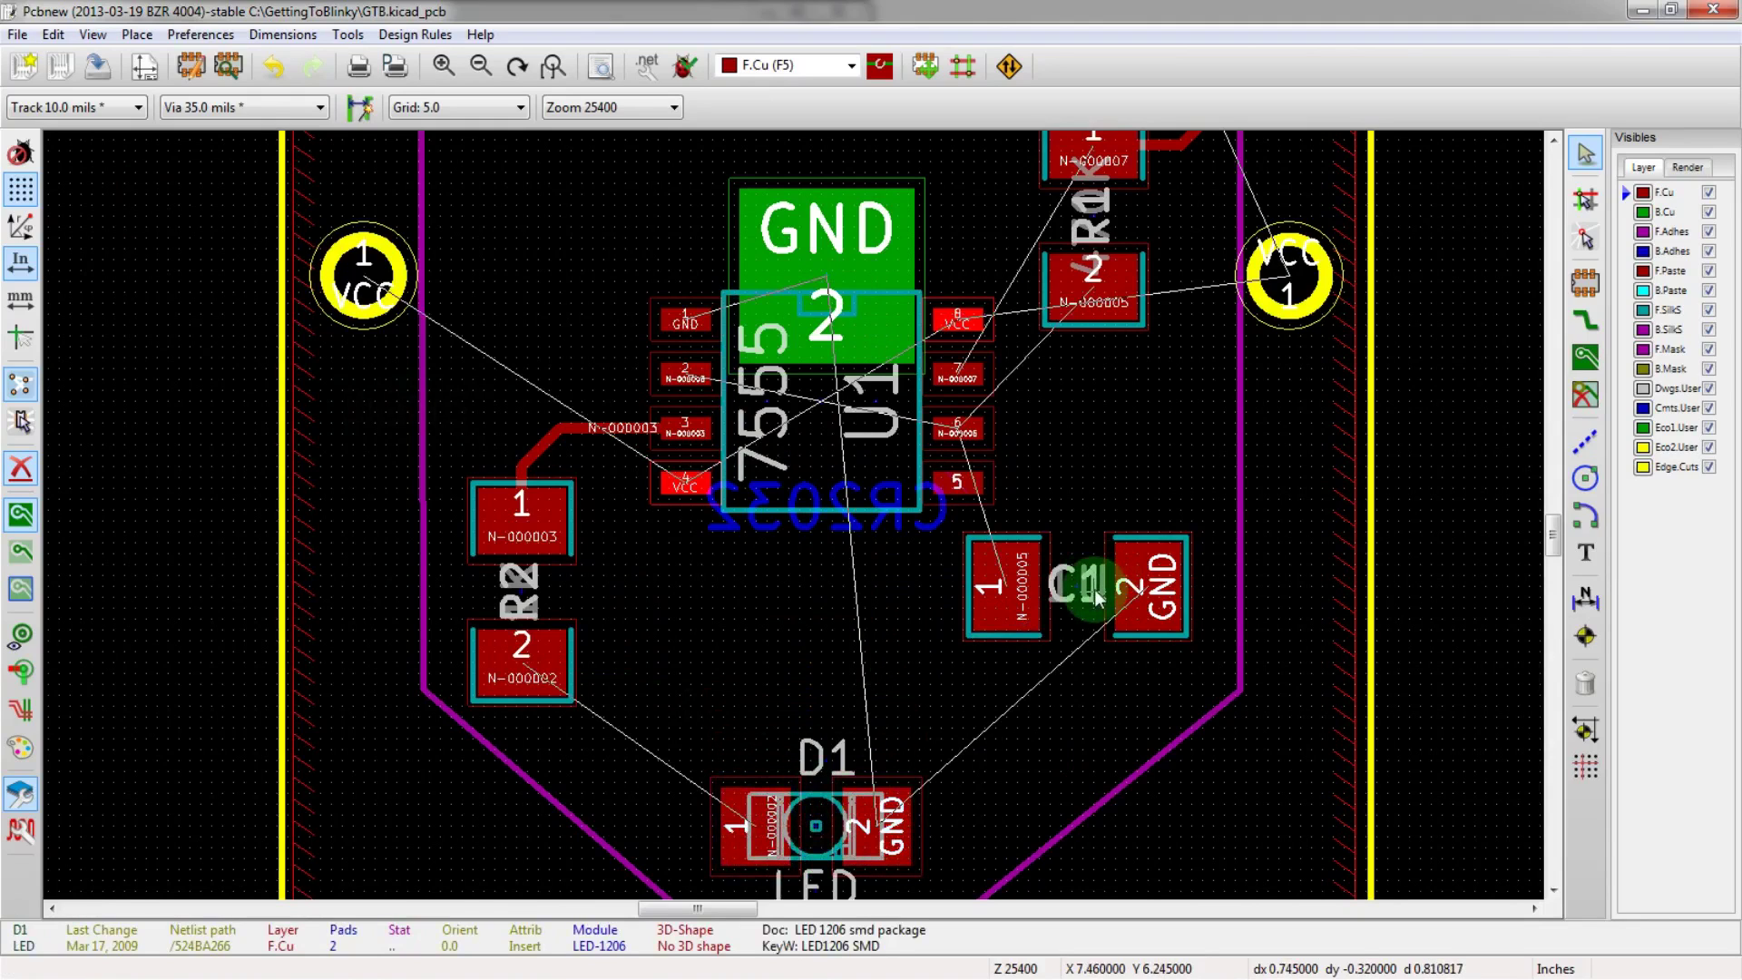
key("m")
left_click(1145, 712)
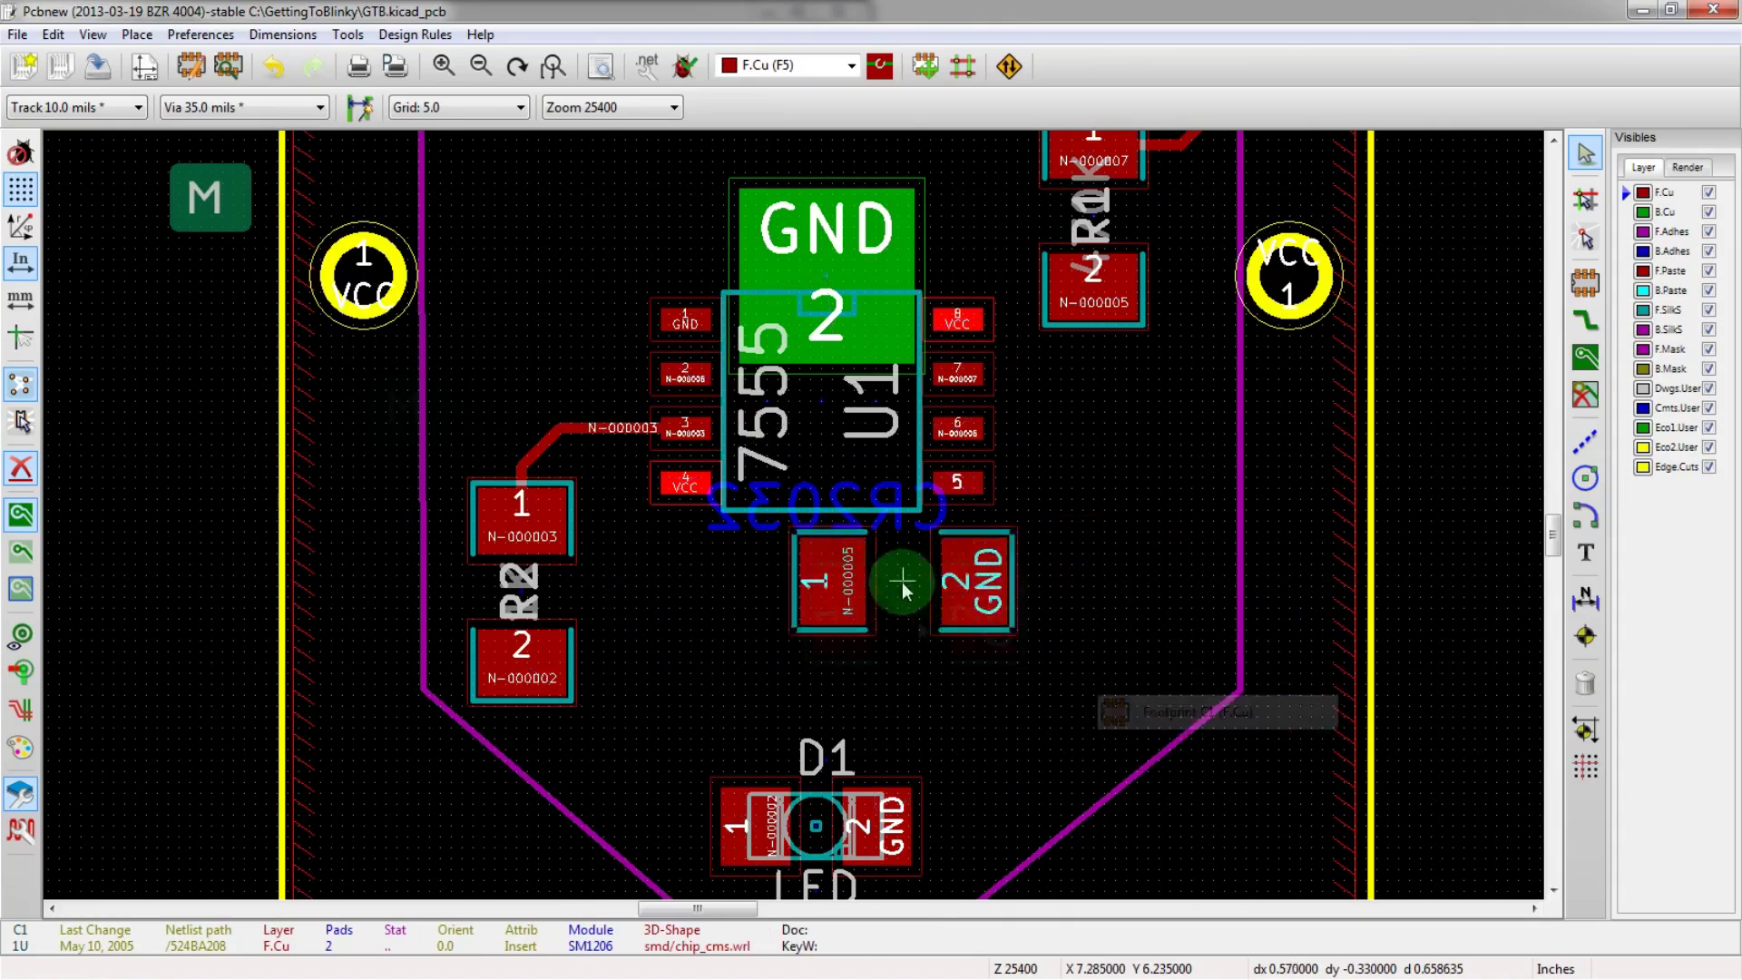
left_click(903, 621)
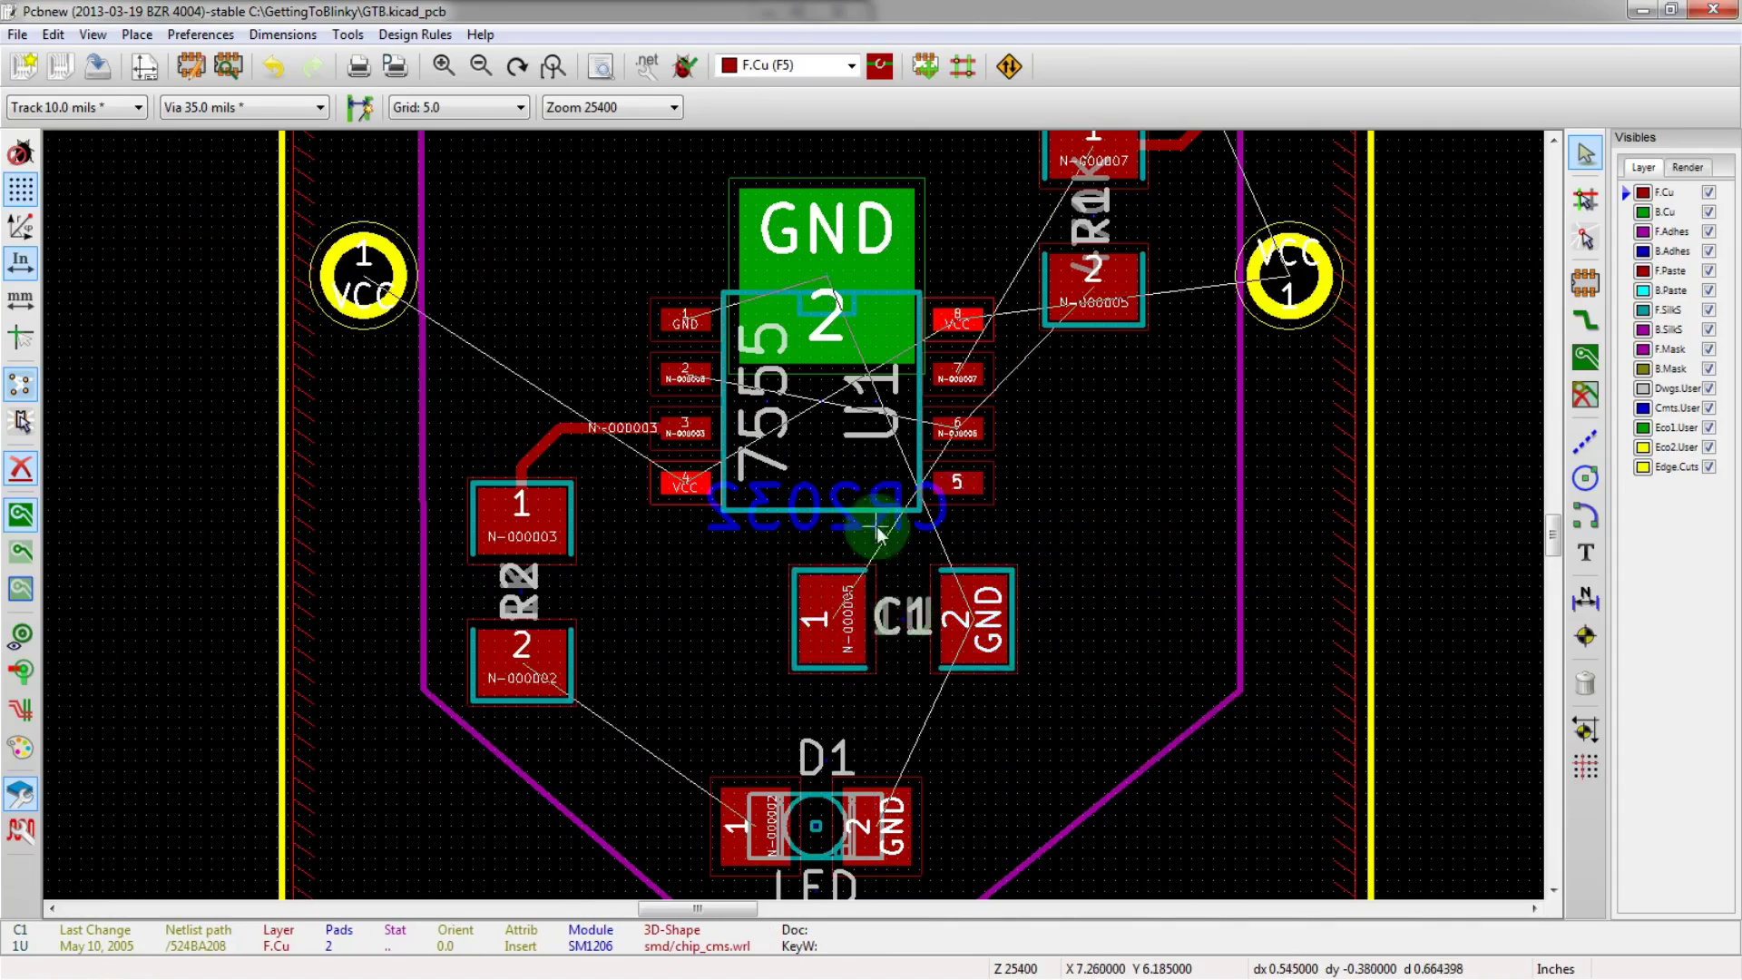
- Delete the N-000007 track between R1 pad 1 and VR1 pad 2
key("F4")
key("m")
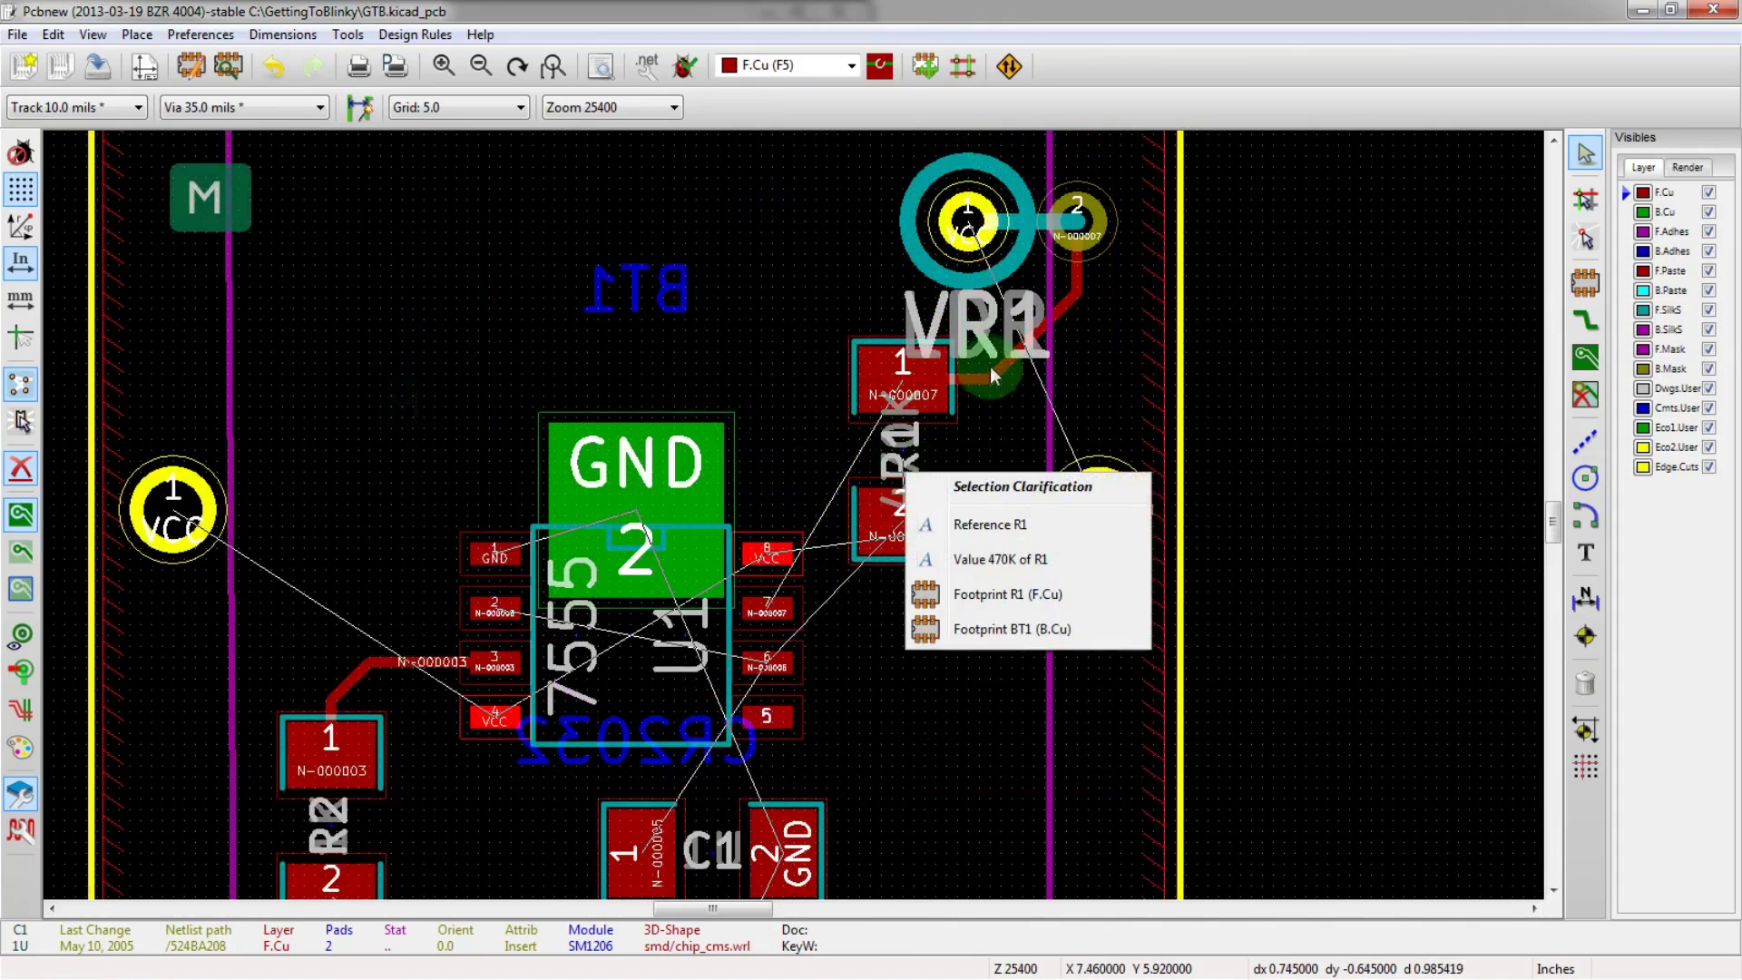
key("Escape")
key("Delete")
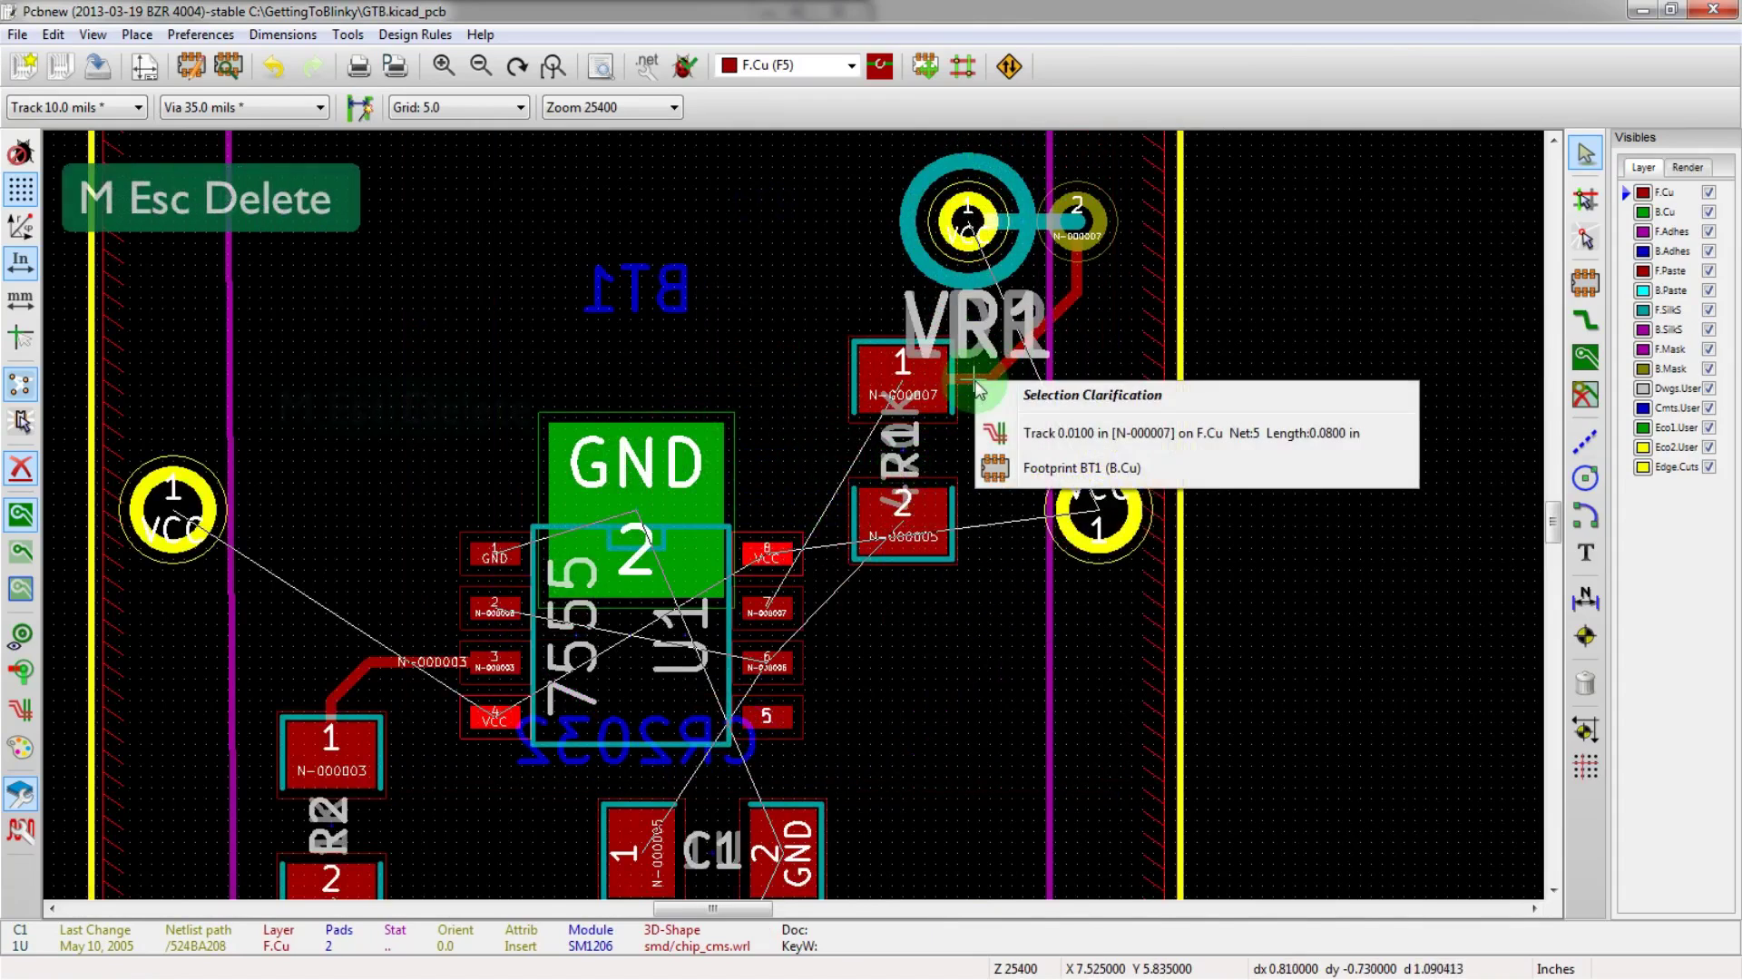
left_click(1007, 427)
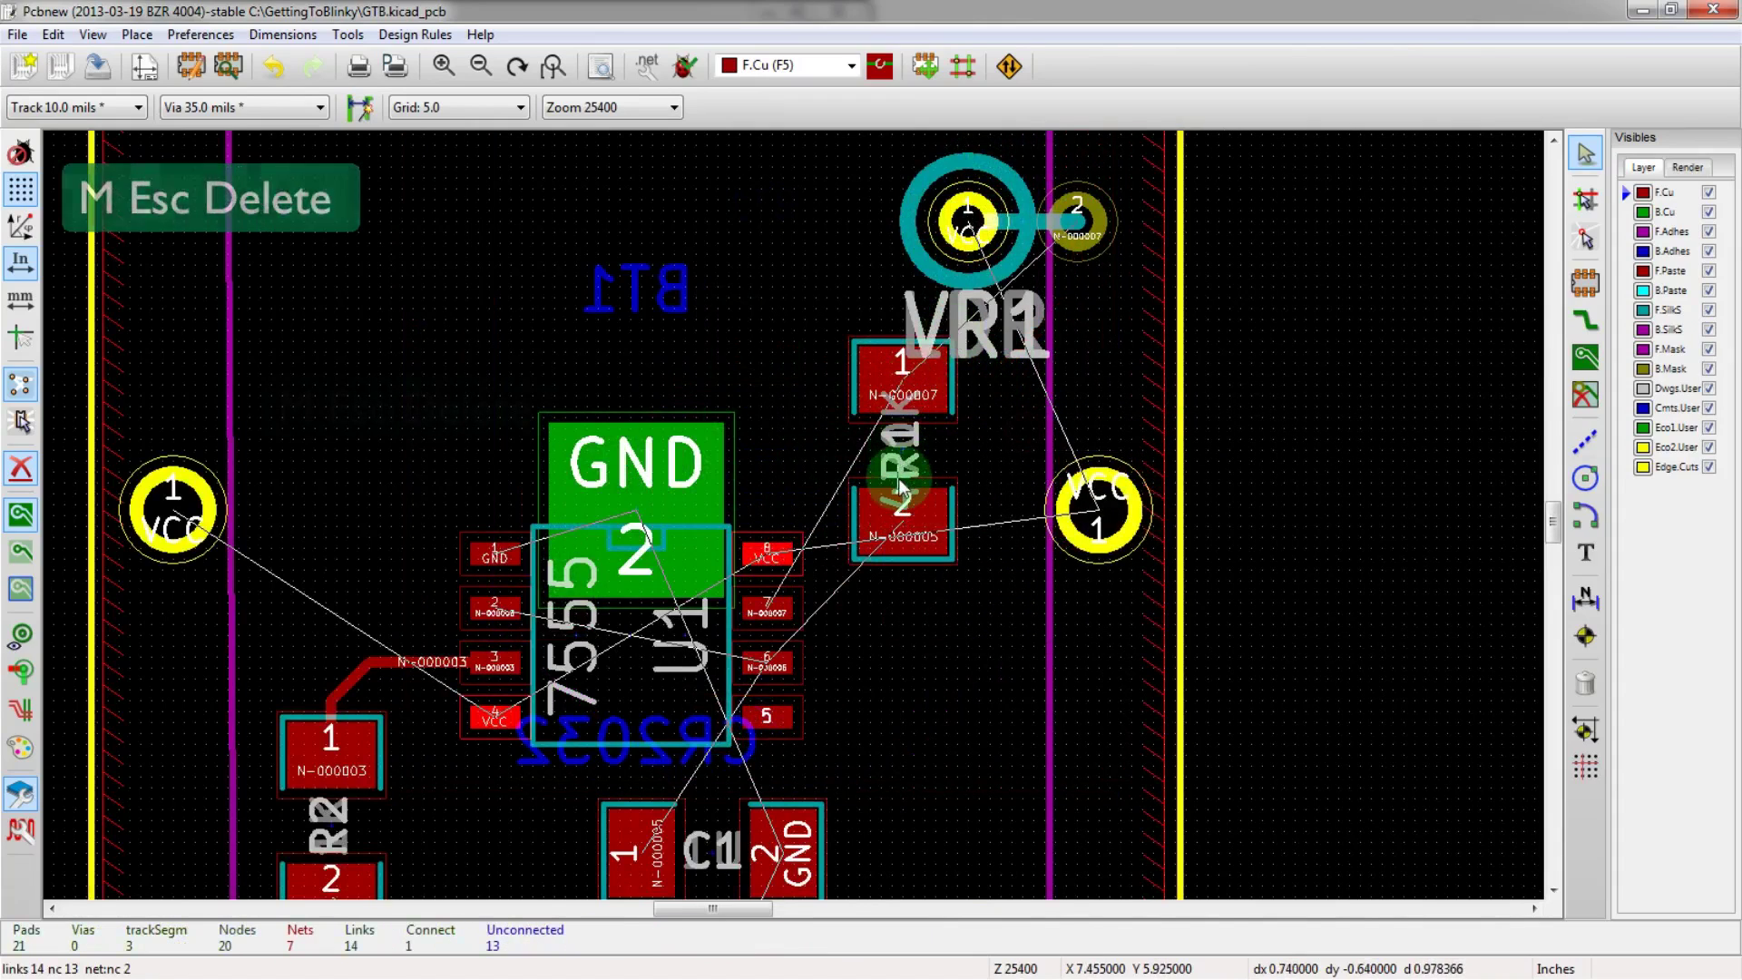
- Move footprint R1 above U1 and rotate it to 180 degrees so that pad 2 is on the left
key("m")
left_click(955, 603)
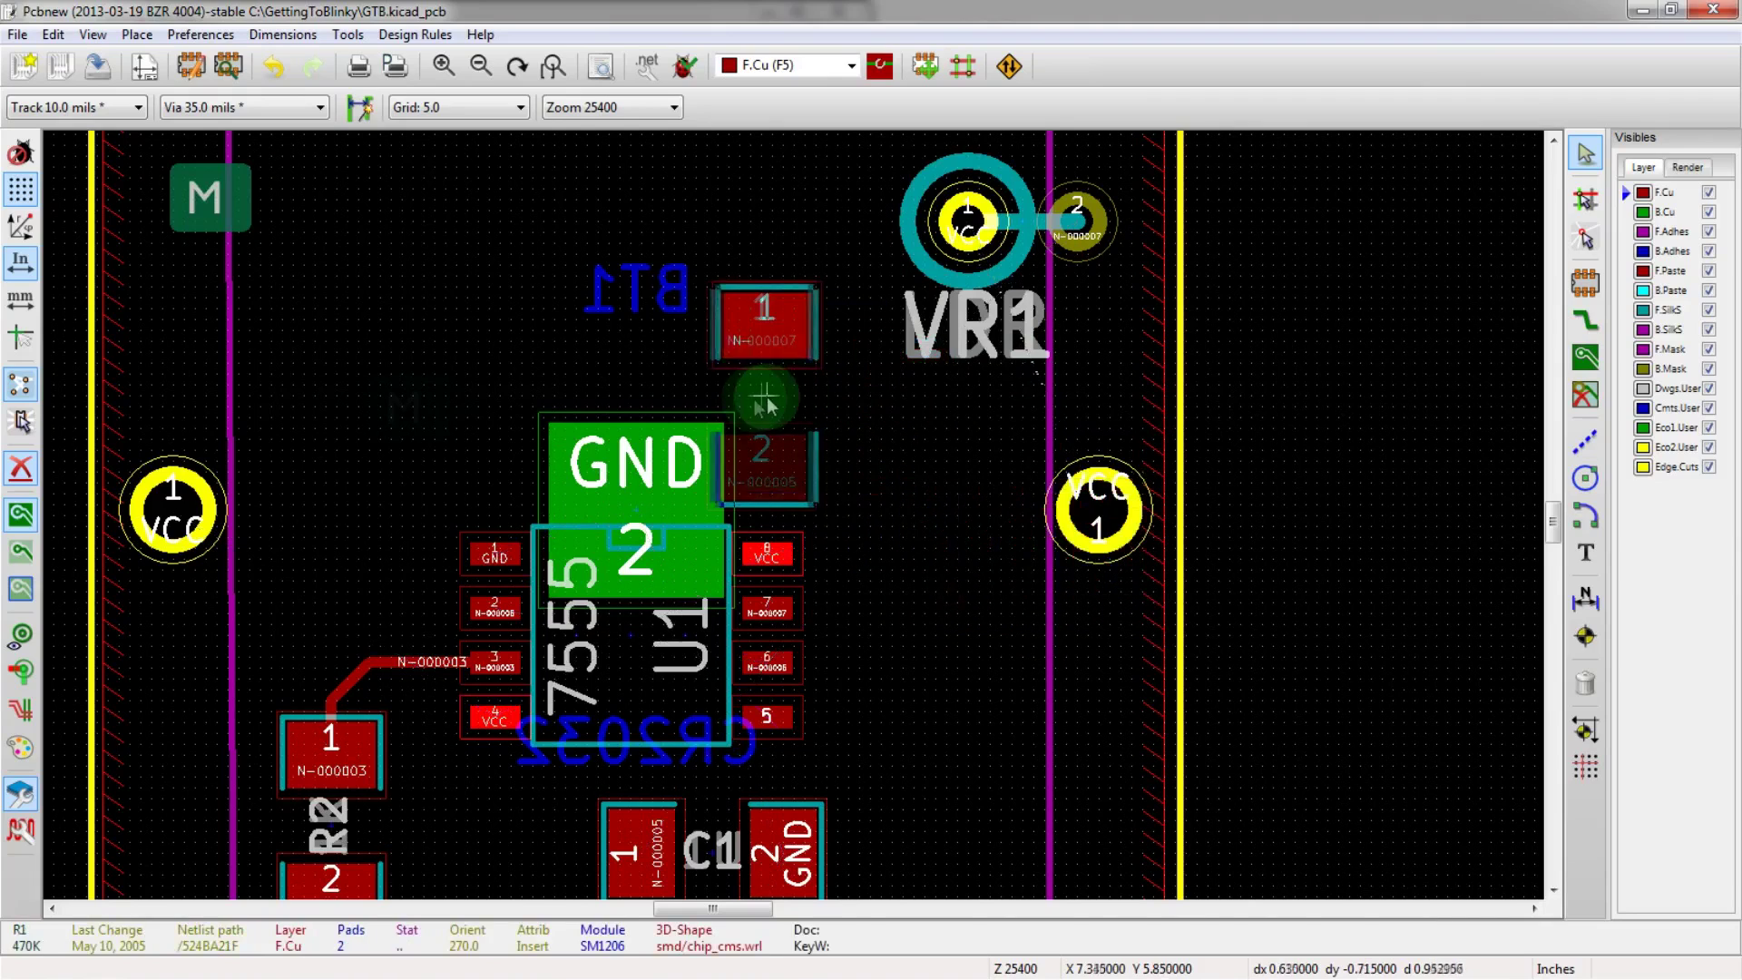
key("r")
key("r")
key("r")
left_click(706, 401)
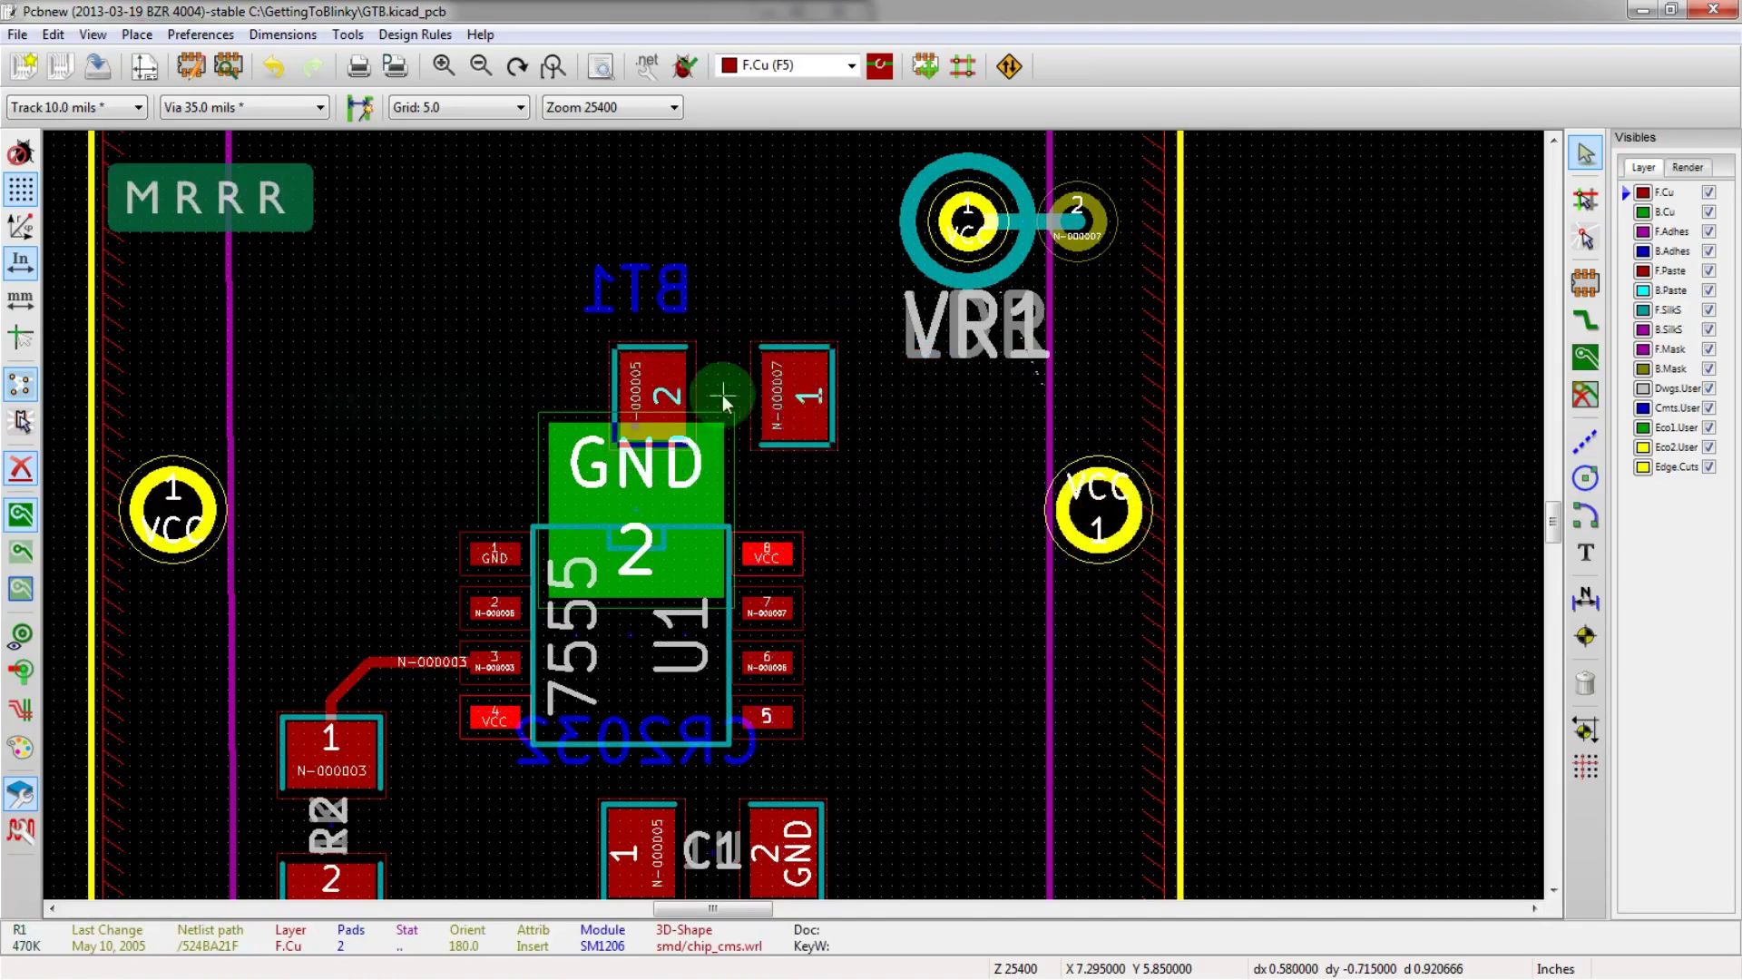
- Shift footprint R1 slightly left to about X 7.225, Y 5.845 in, roughly centred above U1
scroll(706, 401, "up", 1)
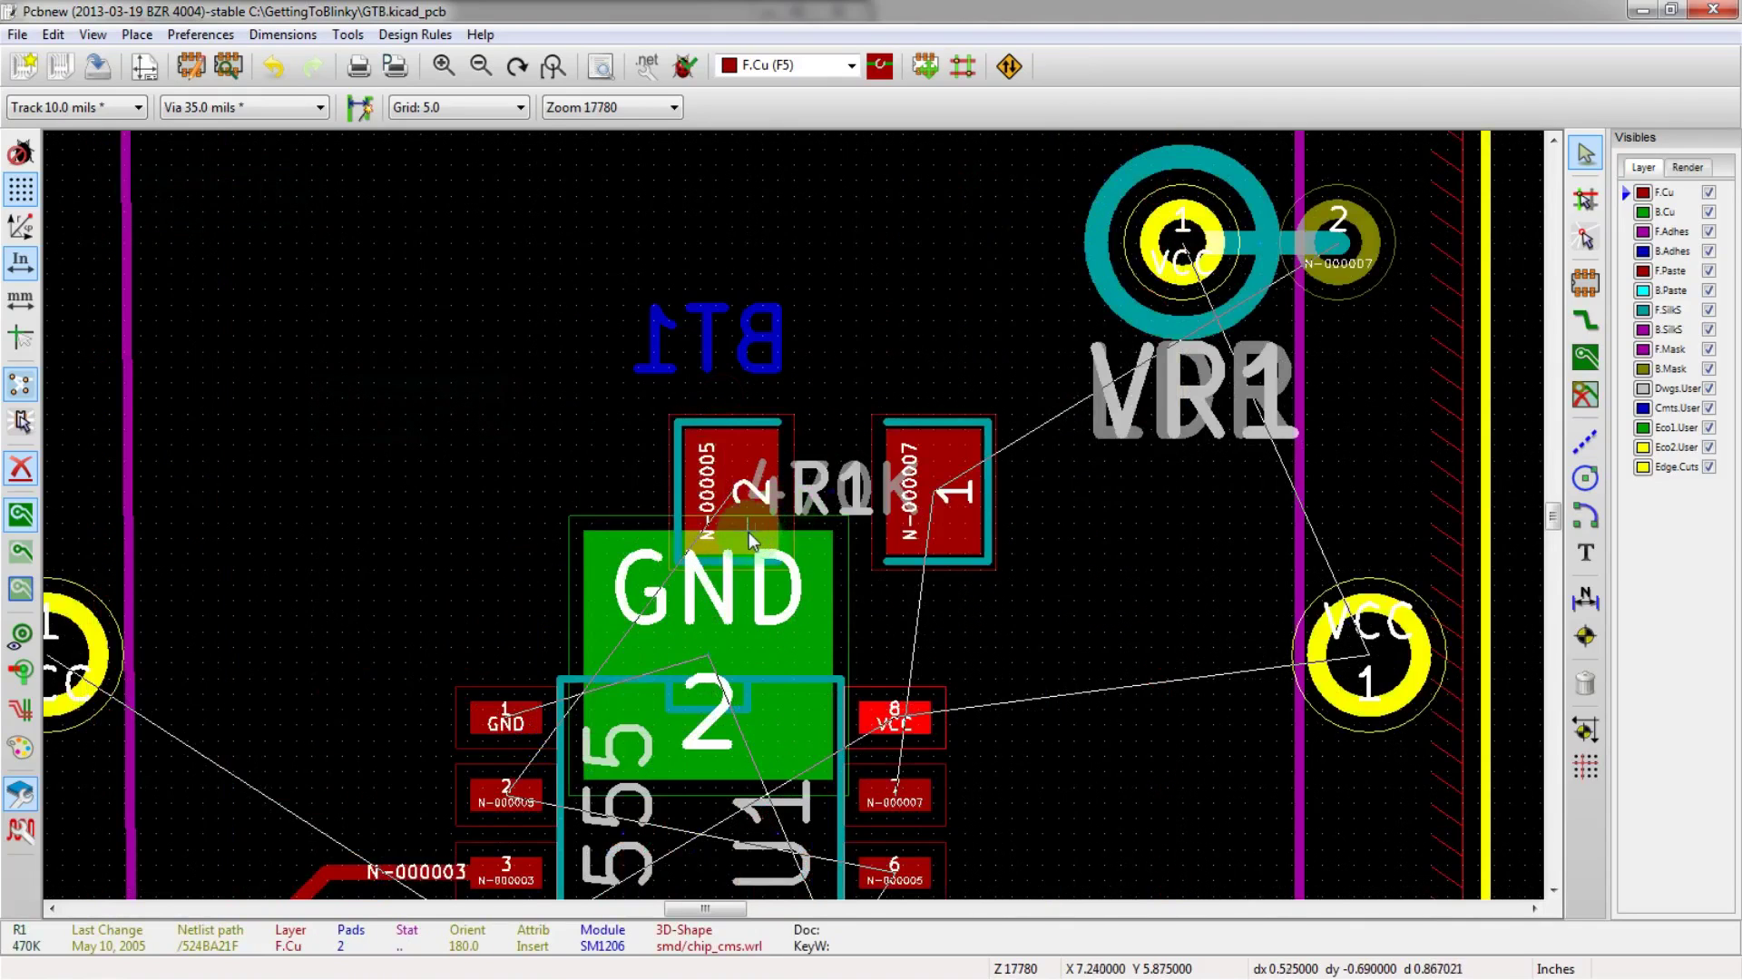
scroll(793, 515, "down", 1)
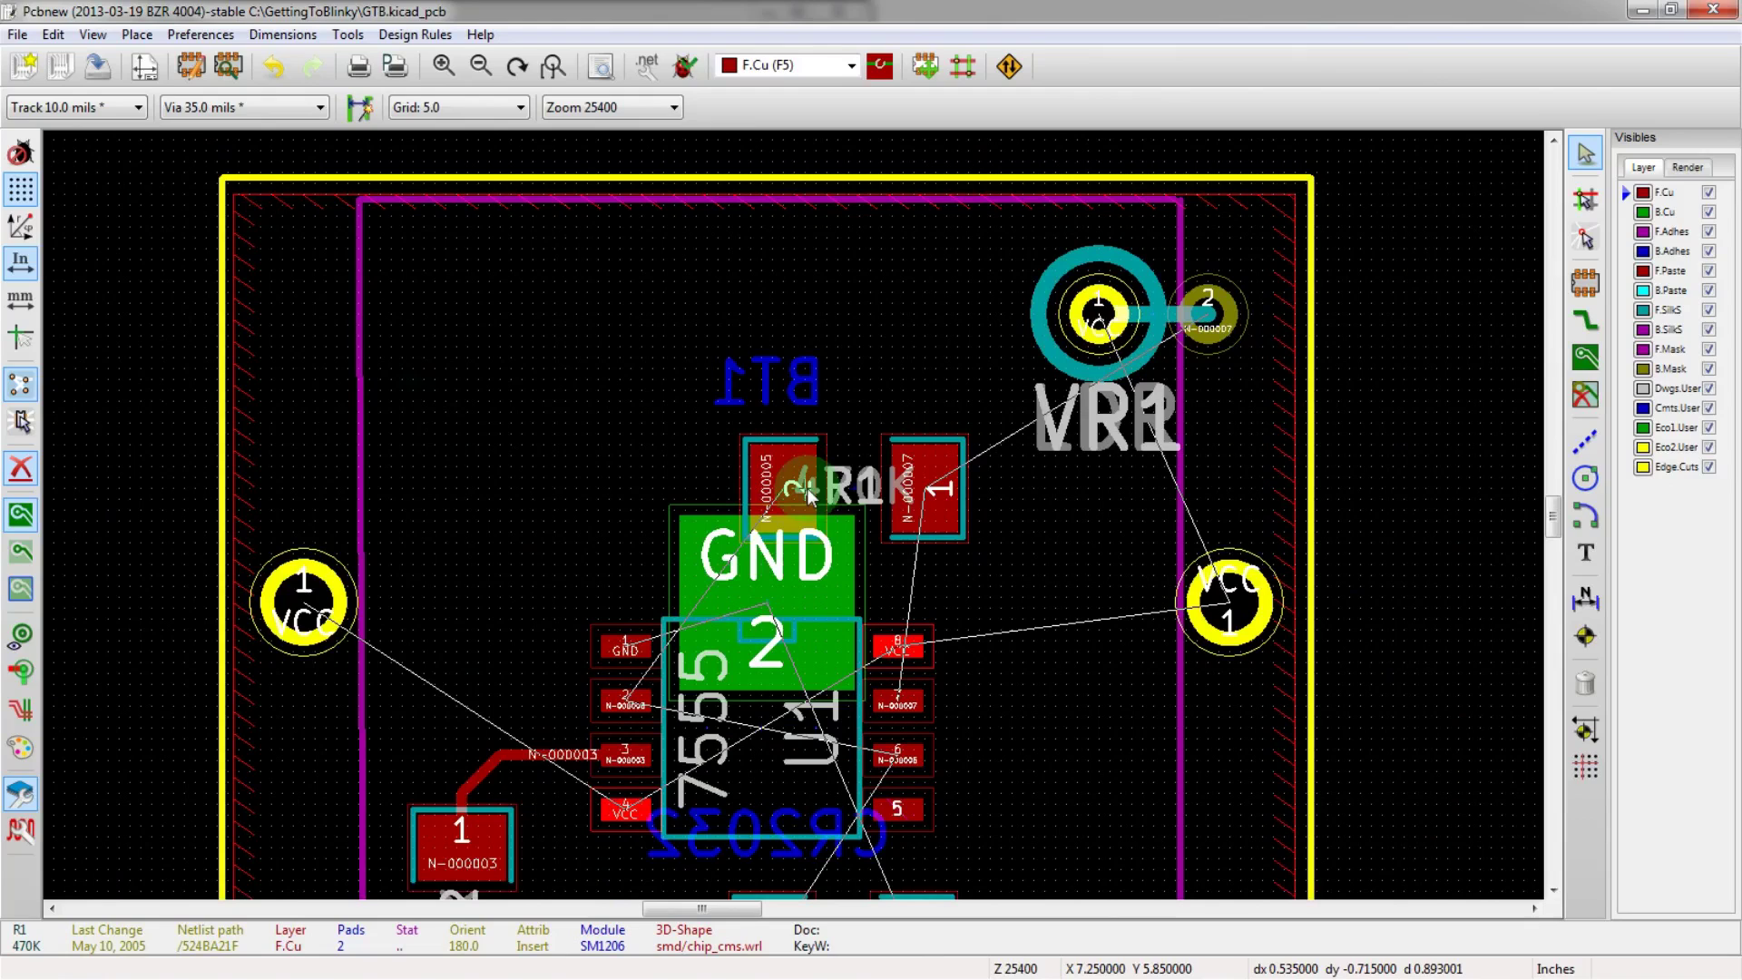
key("m")
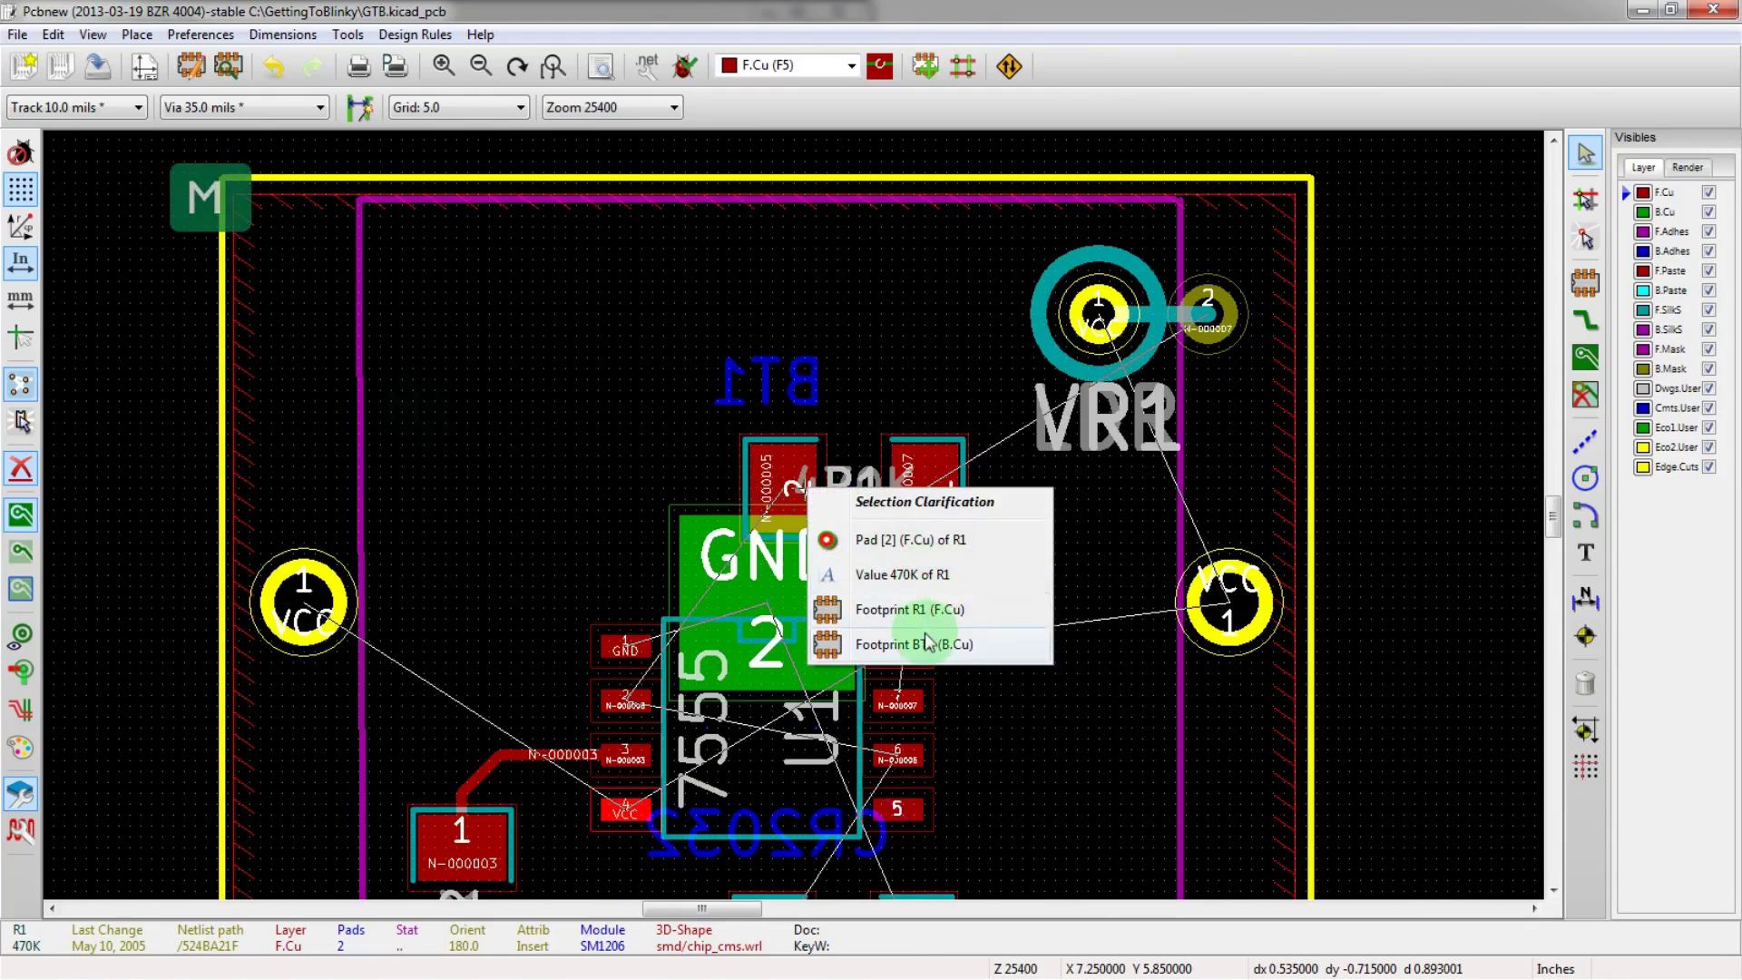
left_click(899, 616)
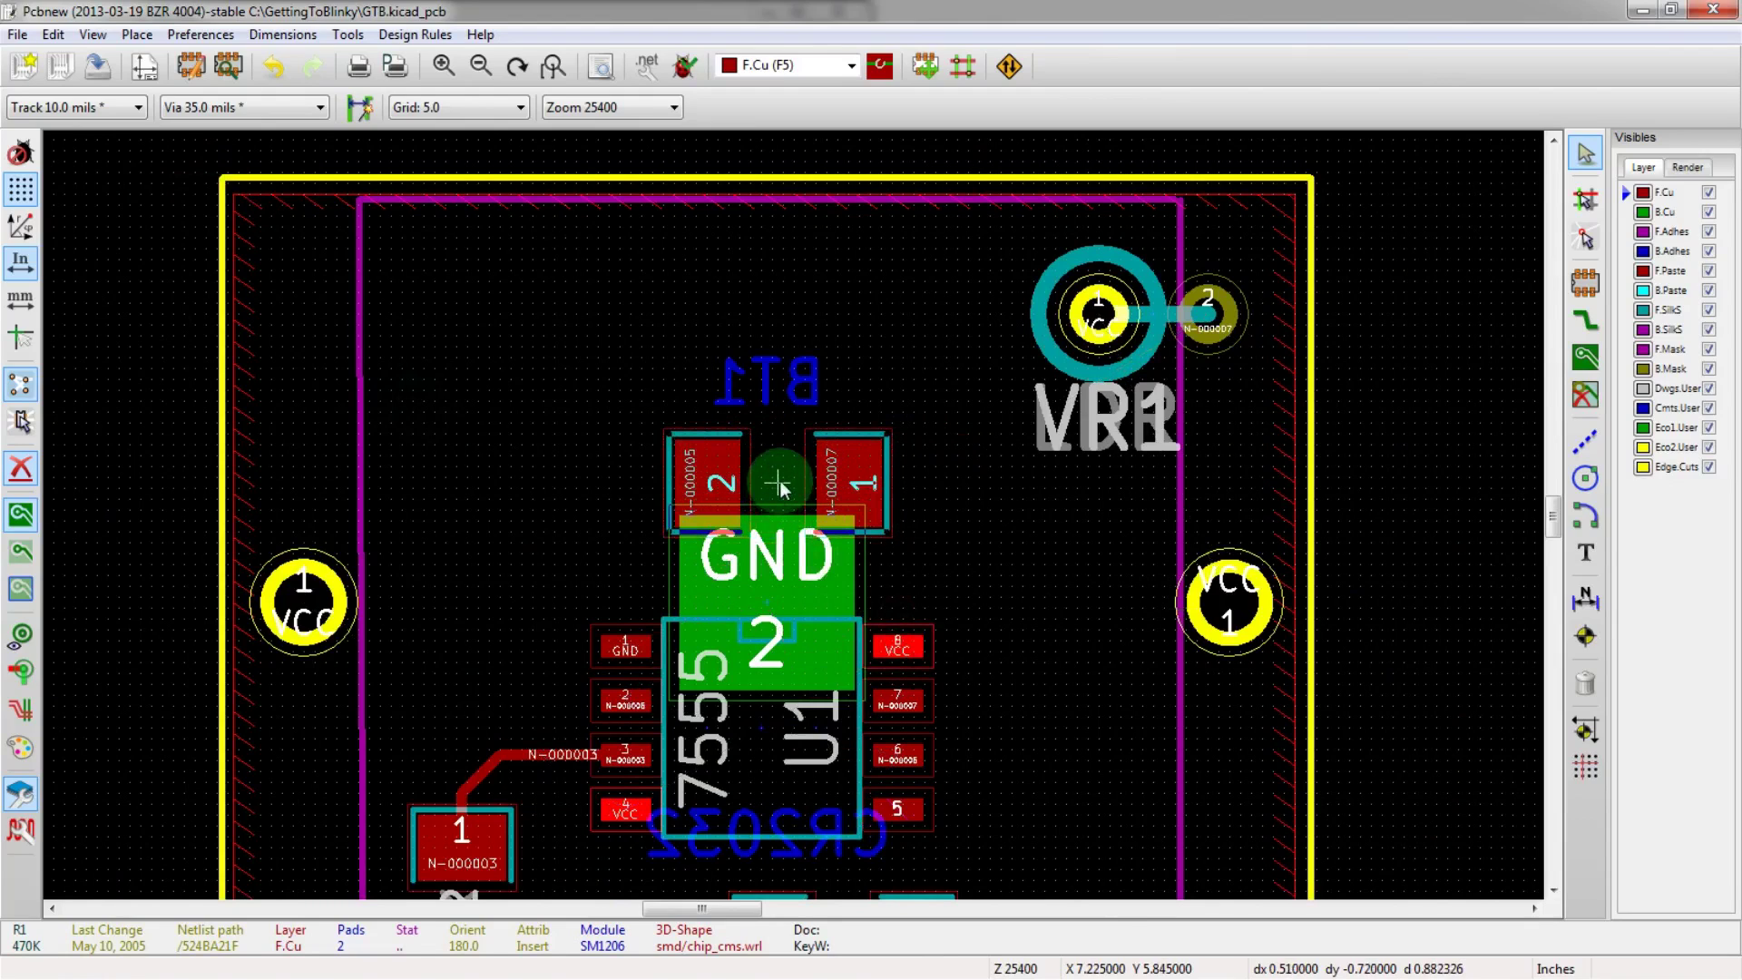
left_click(780, 487)
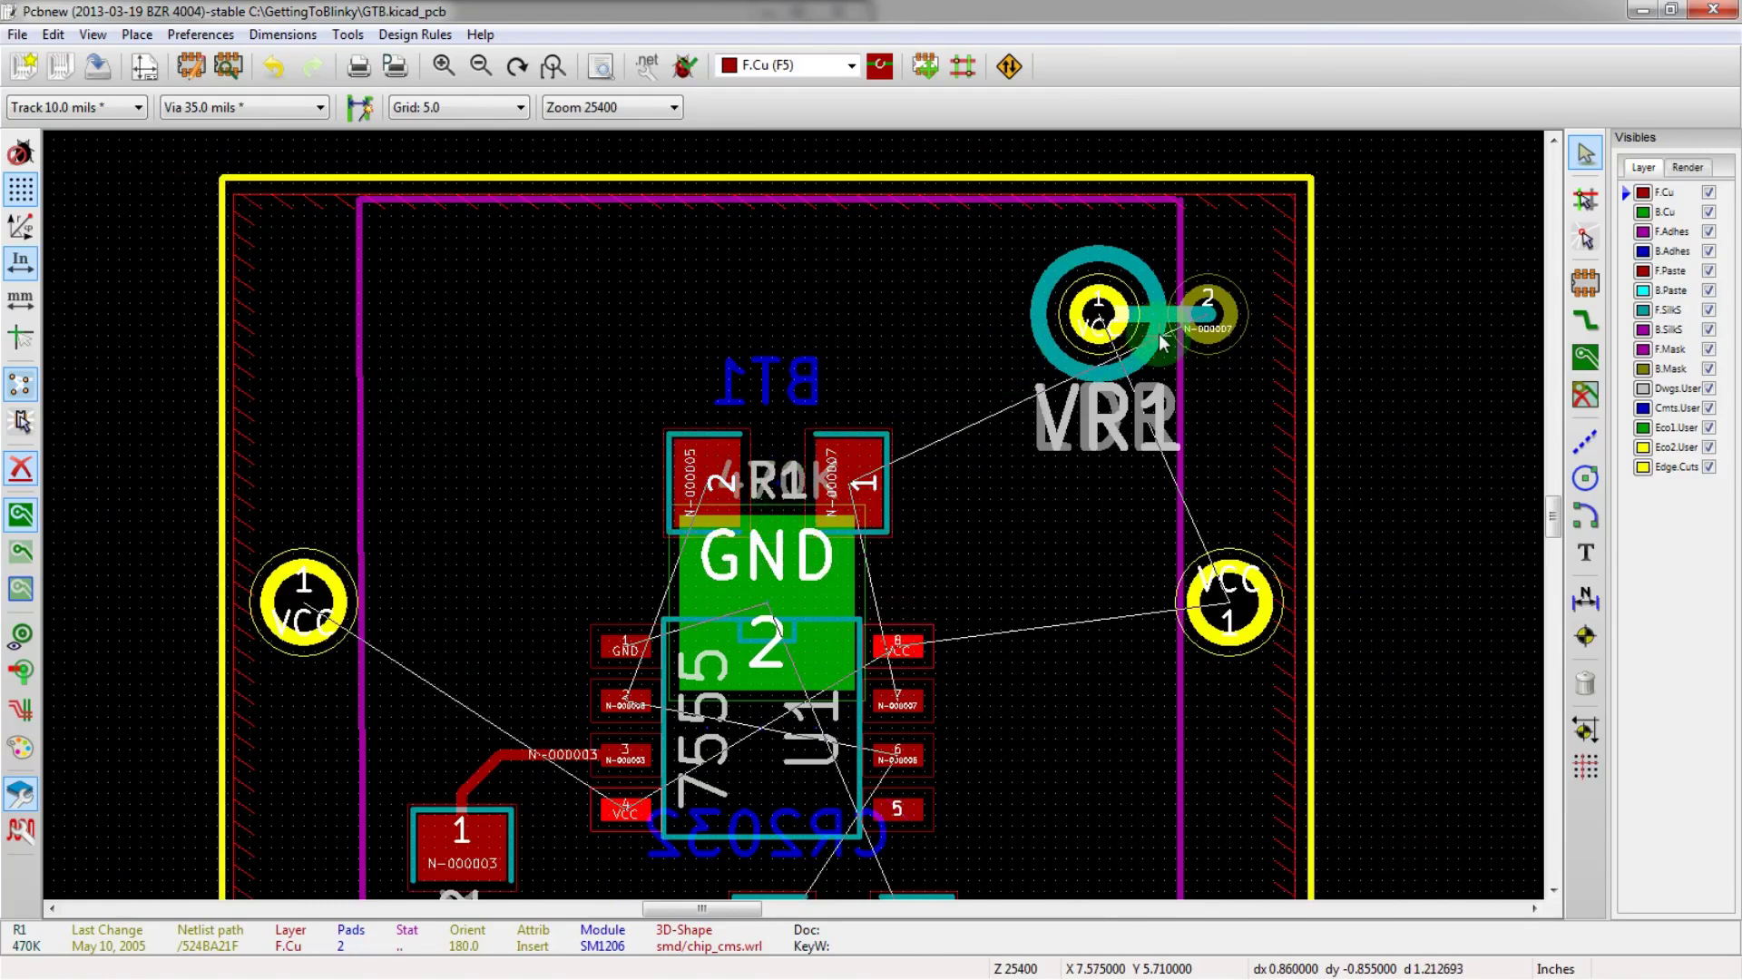
- Move footprint VR1 into the strip between the battery outline and the board's right edge, rotated to 90 degrees with pad 2 above pad 1
key("m")
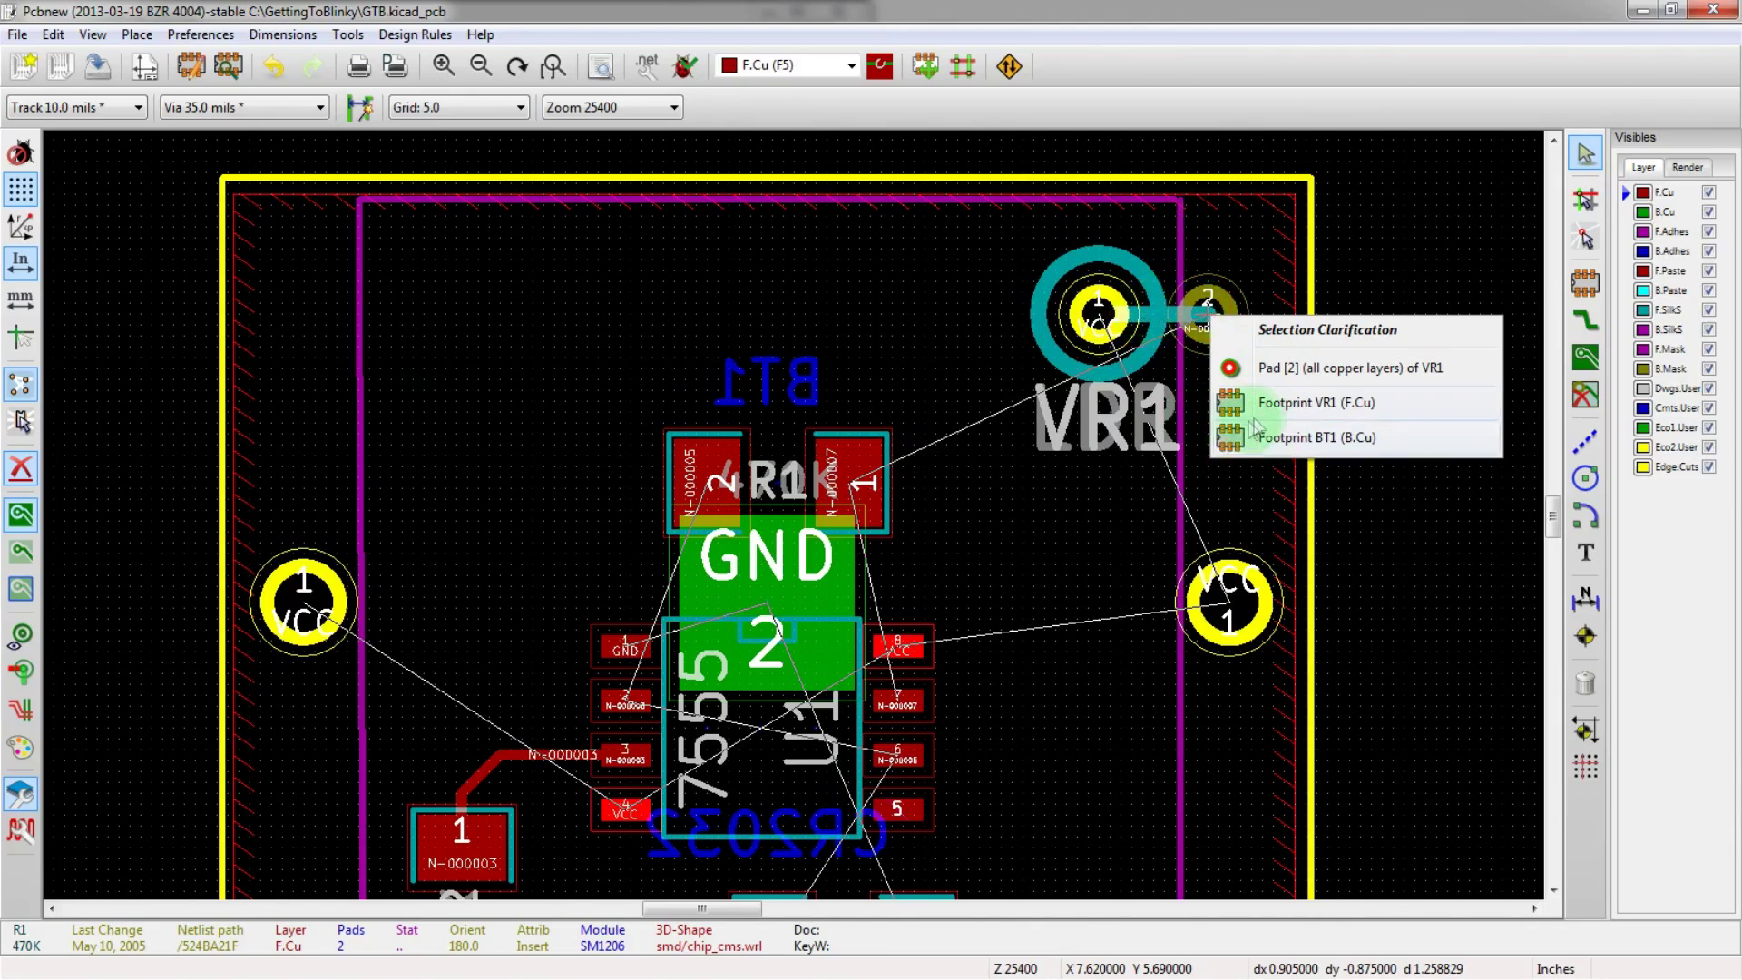
left_click(1316, 402)
key("r")
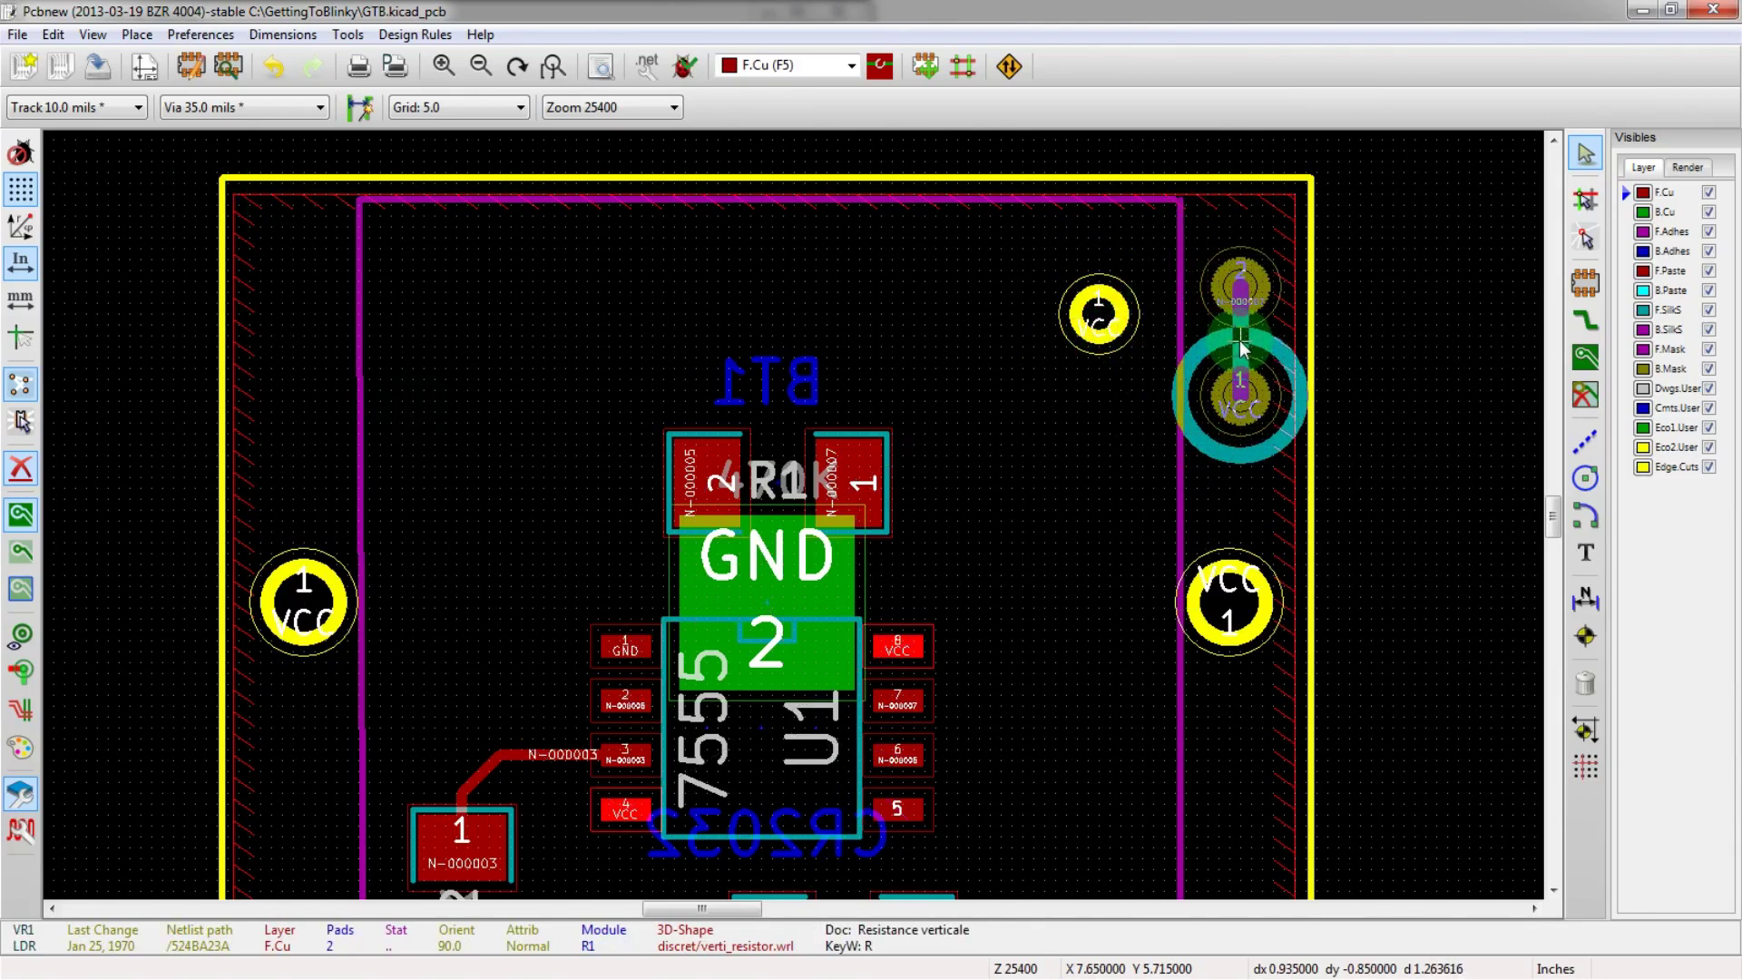
left_click(1242, 346)
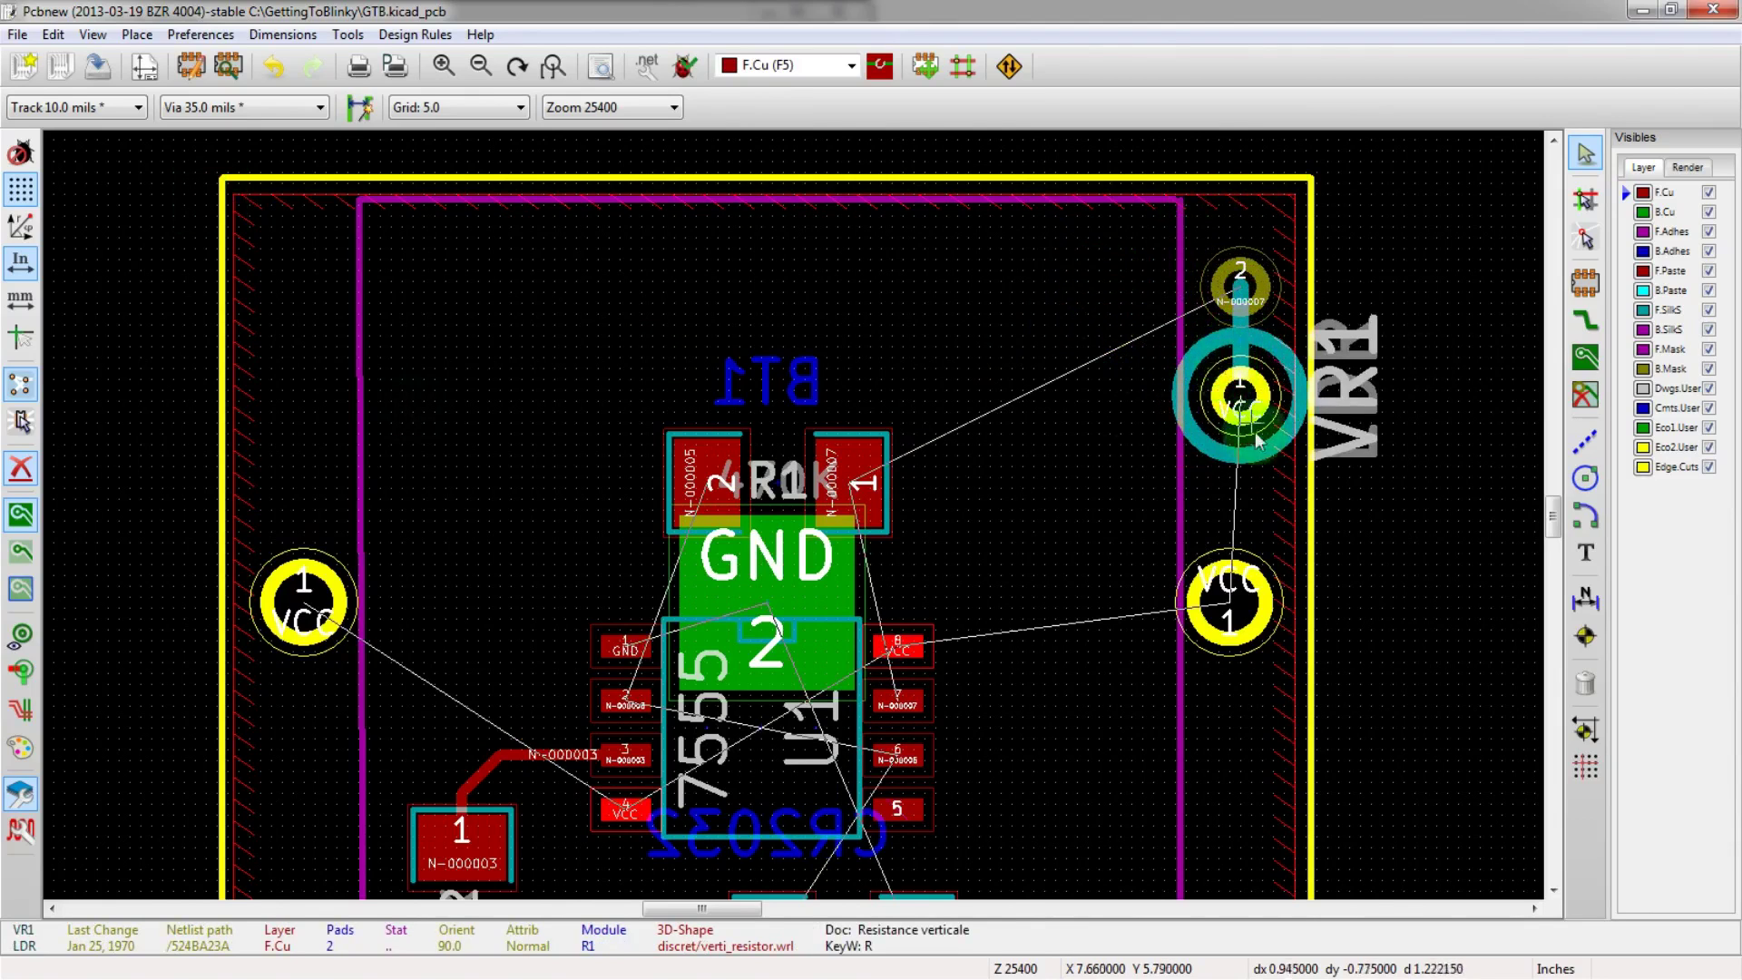
- Route a 10 mil N-000007 track on F.Cu from R1 pad 1 down inside U1's outline to U1 pin 7
scroll(1227, 419, "down", 1)
scroll(797, 482, "up", 2)
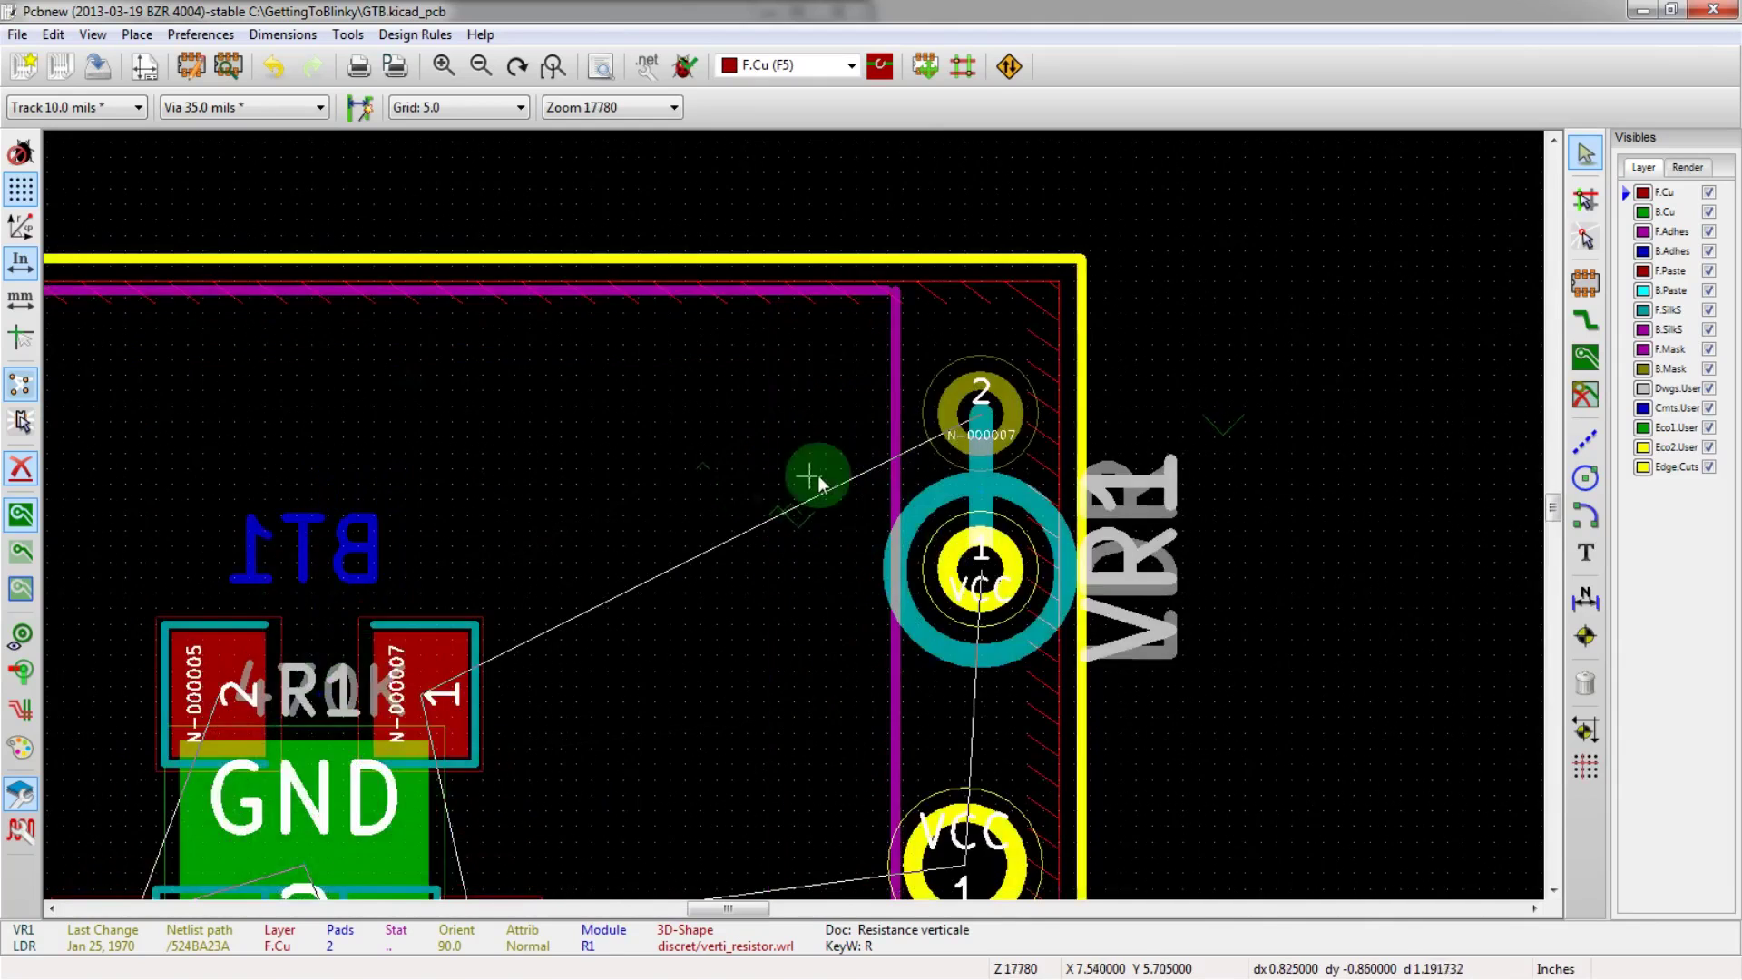
scroll(817, 478, "down", 1)
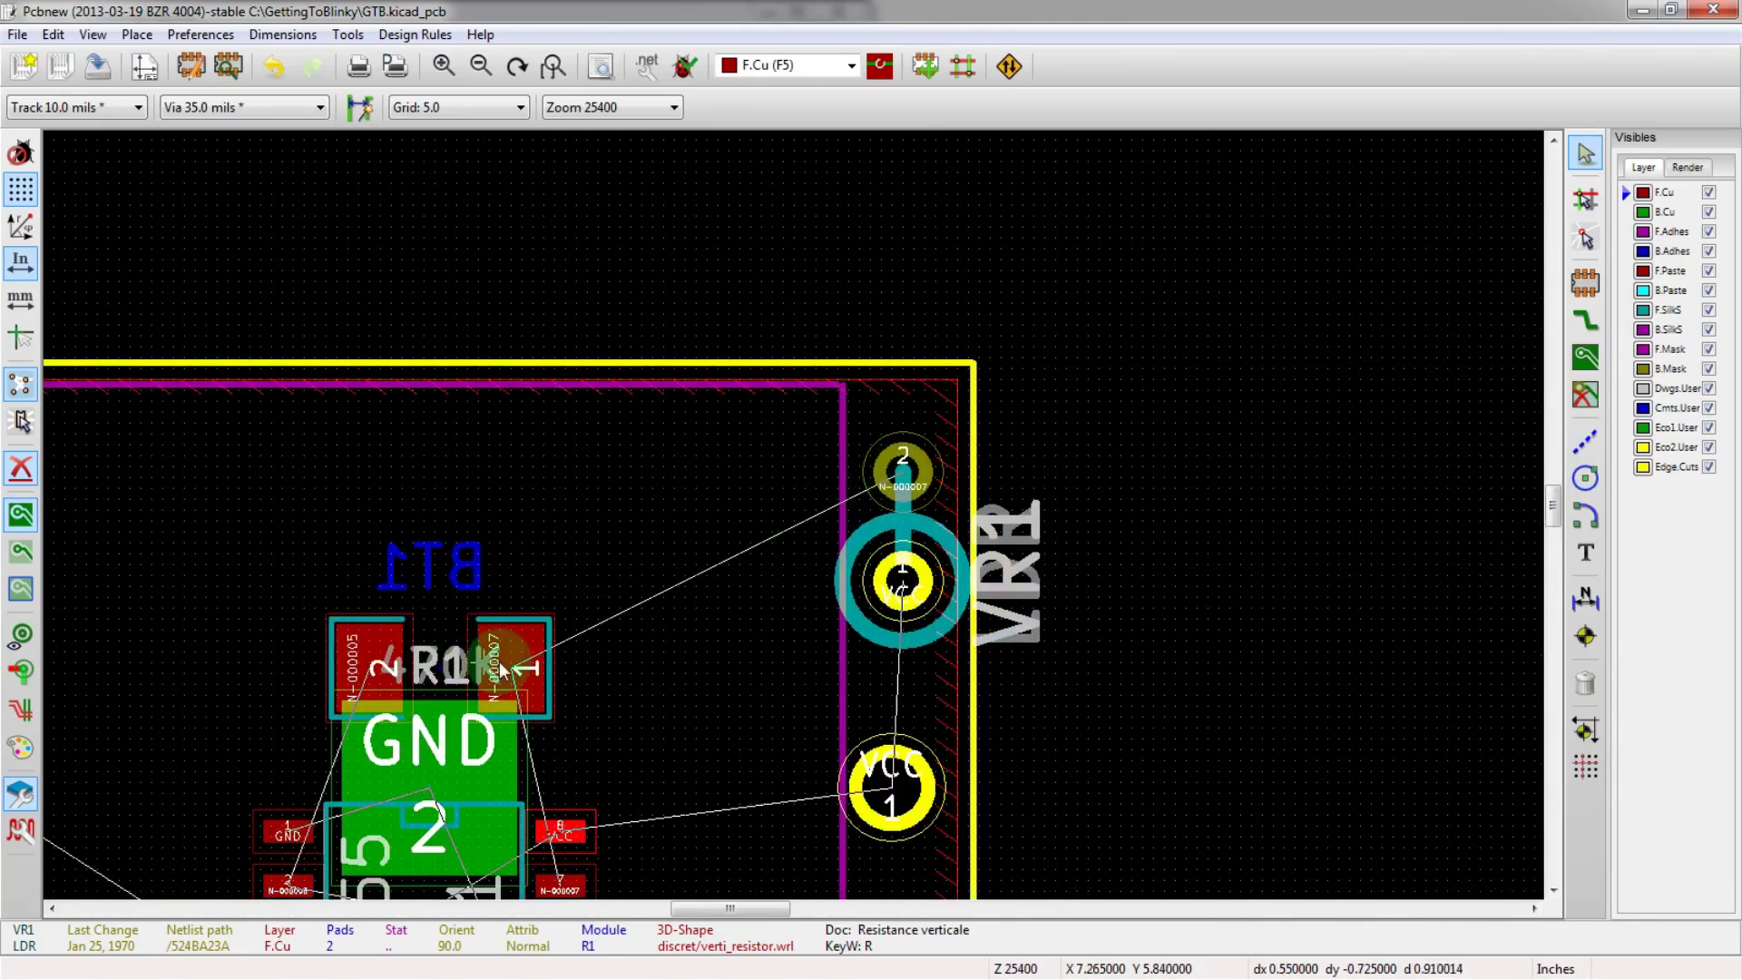
left_click(540, 662)
key("Escape")
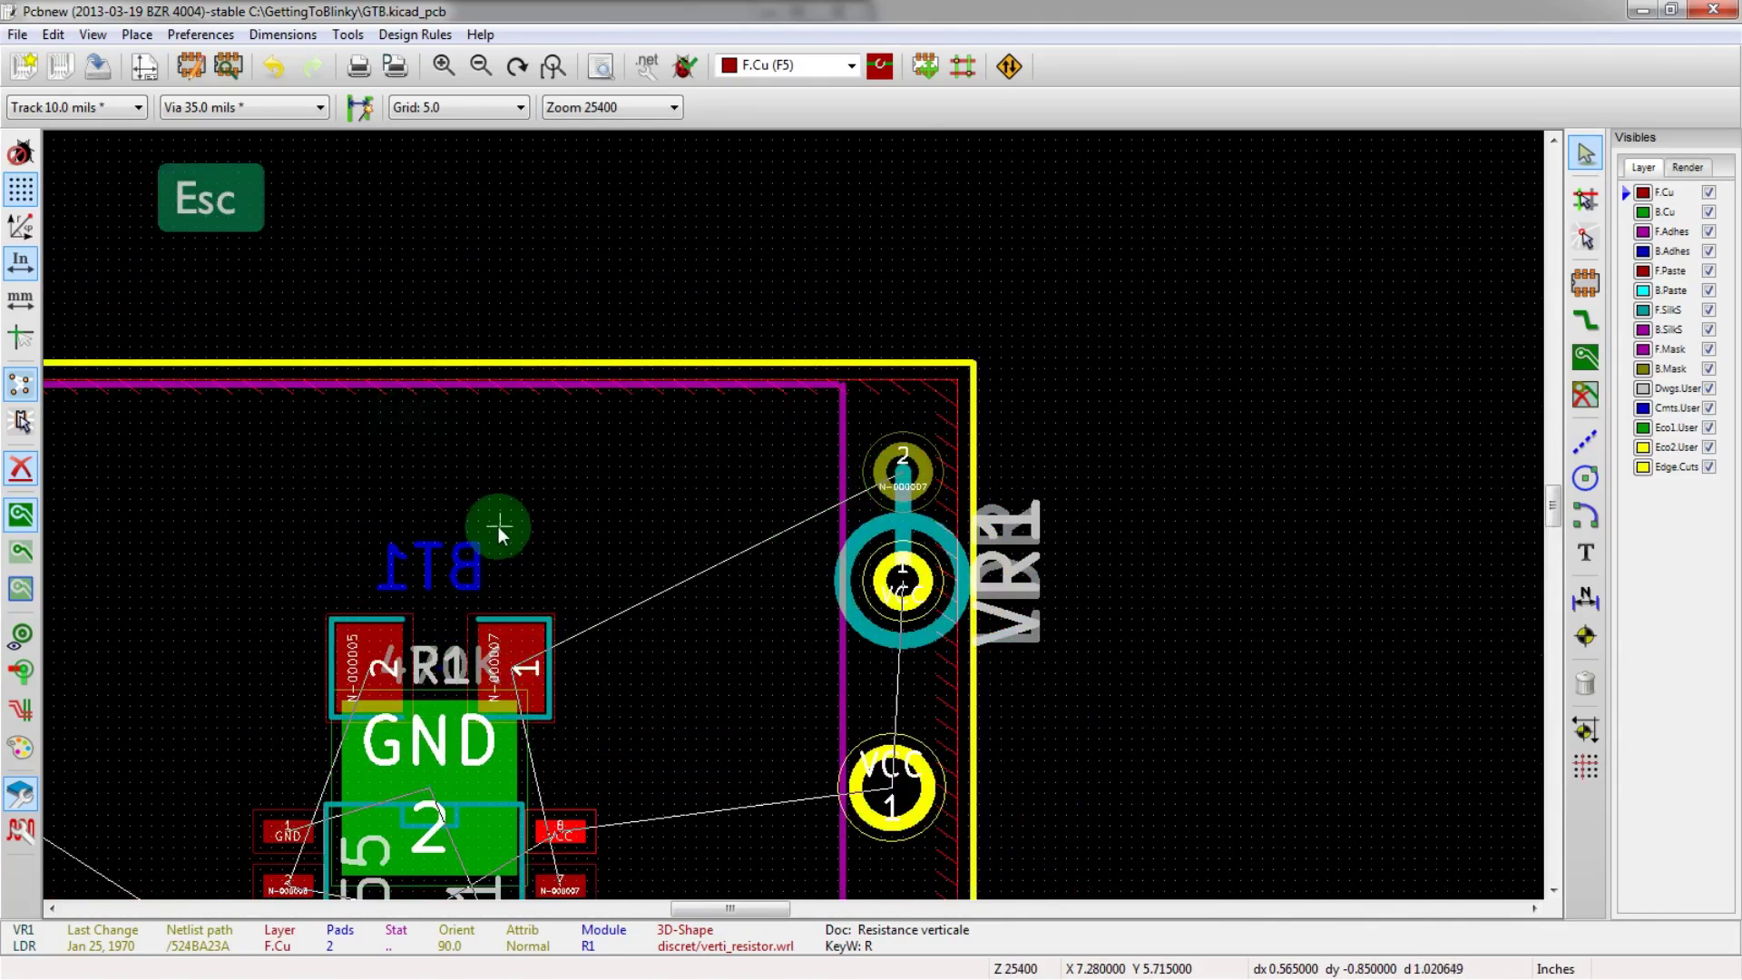
key("Escape")
left_click(498, 530)
scroll(499, 531, "down", 1)
scroll(782, 520, "up", 2)
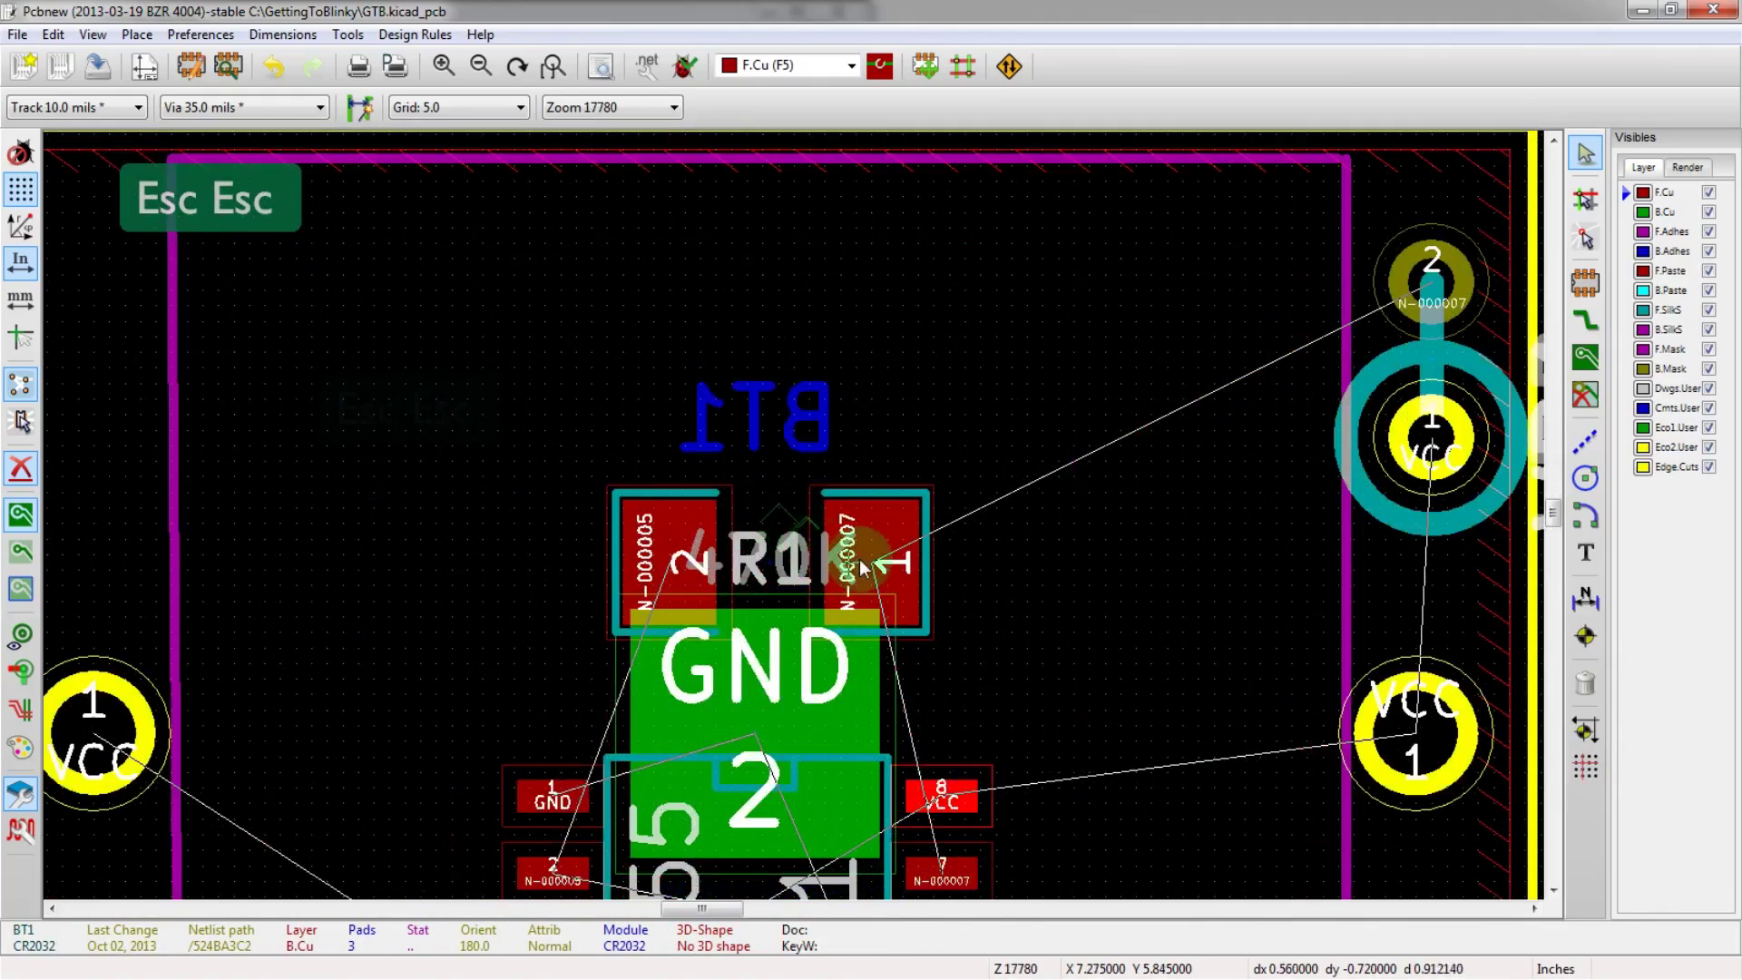
key("x")
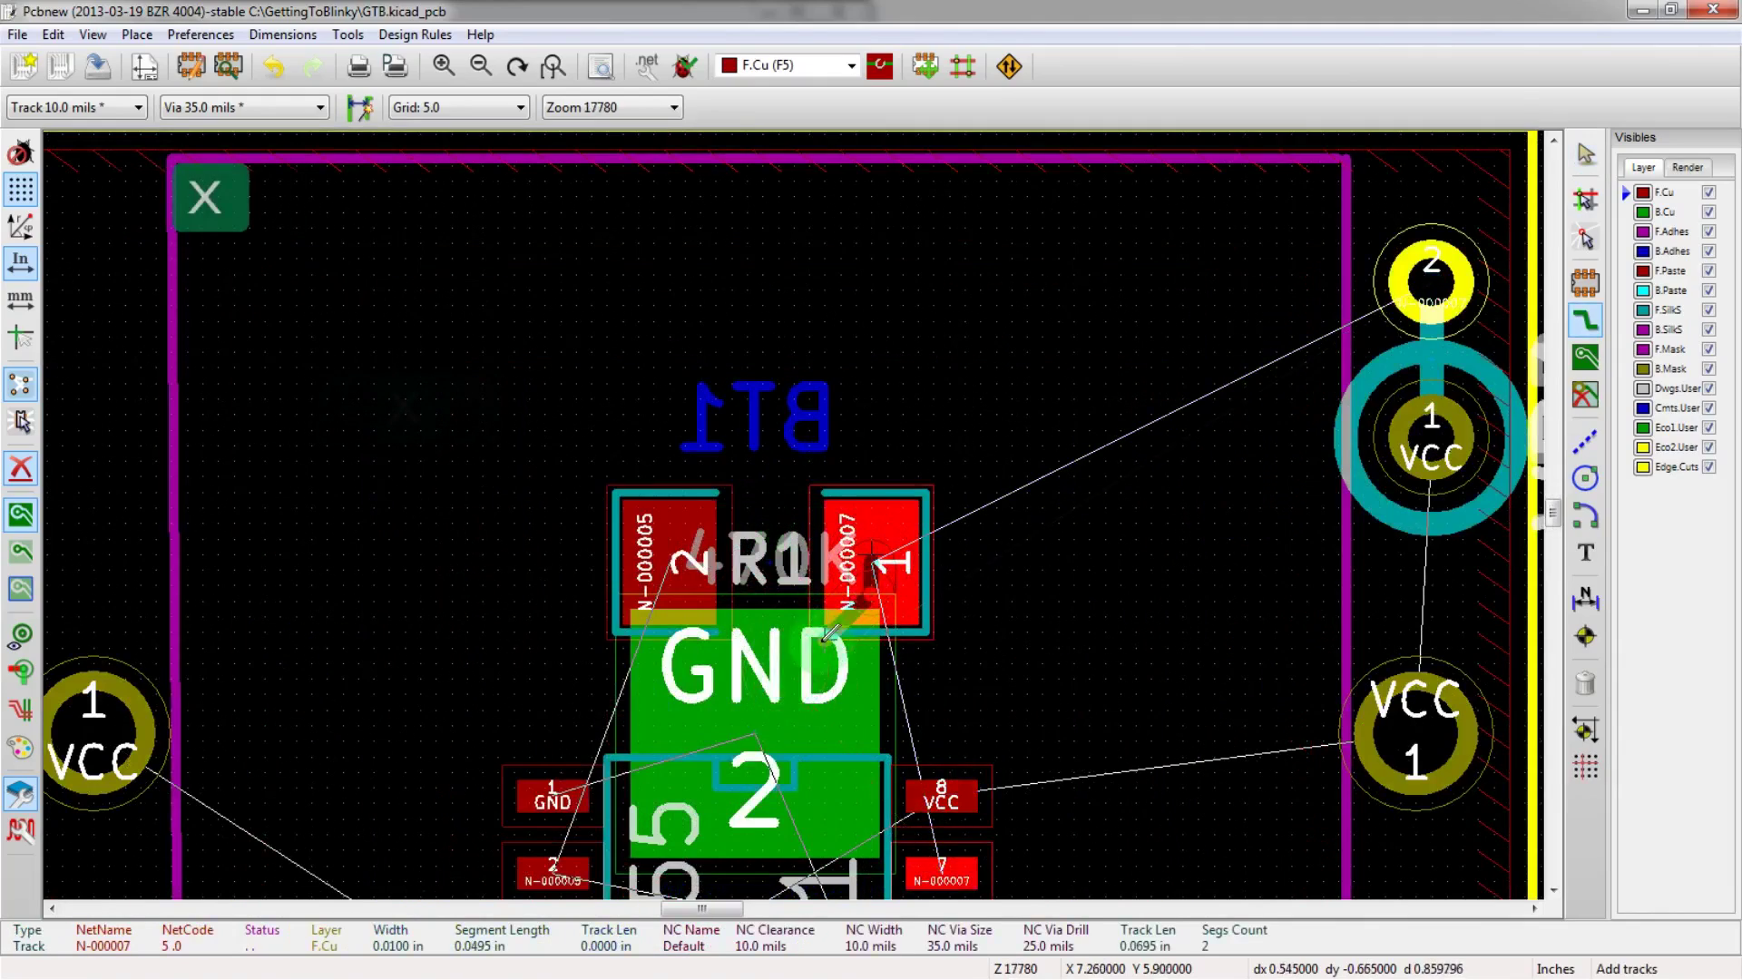
key("F4")
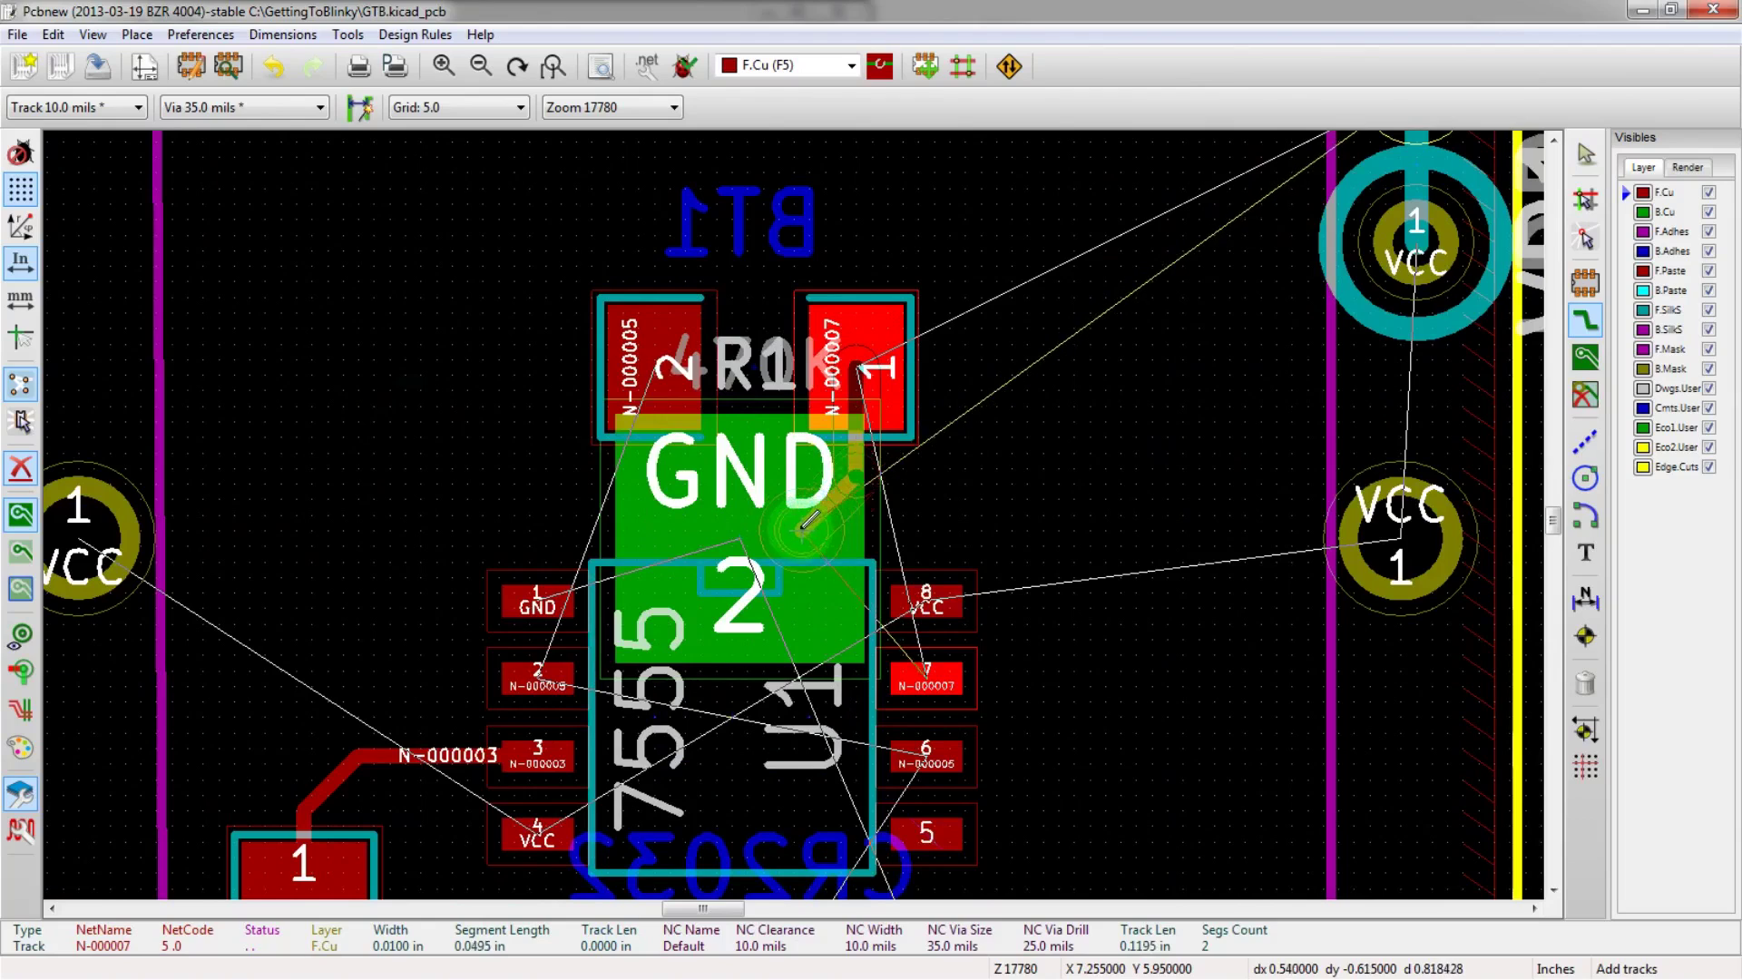
left_click(798, 521)
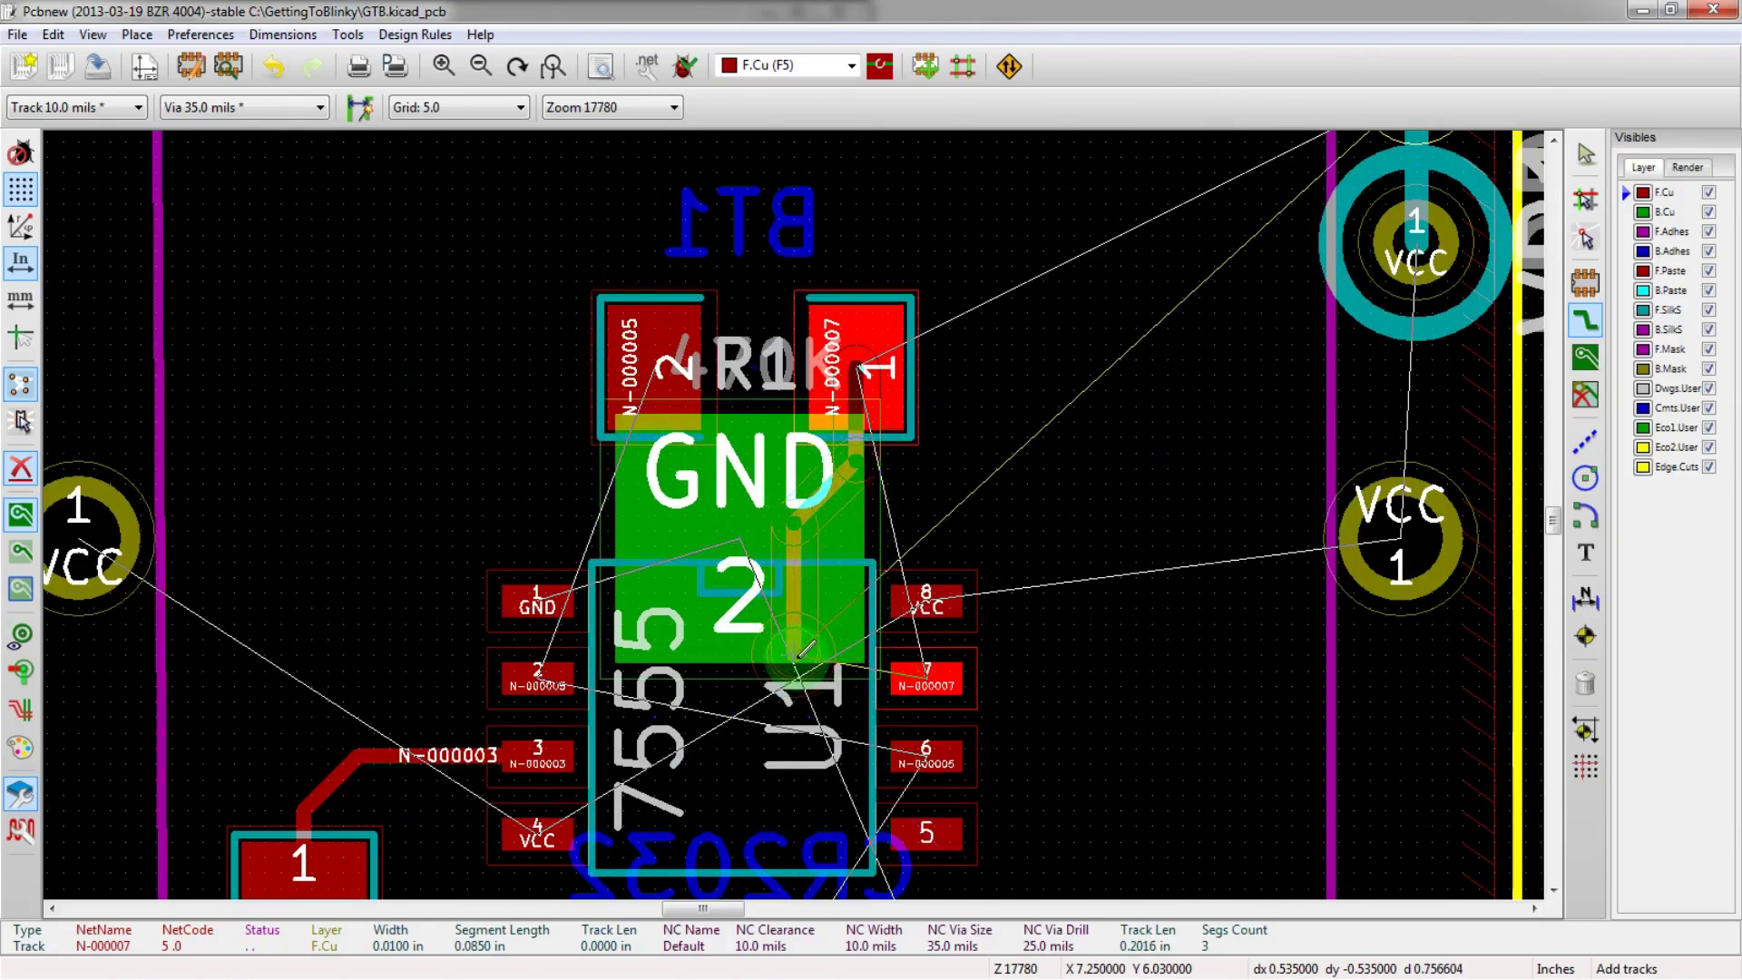
left_click(802, 650)
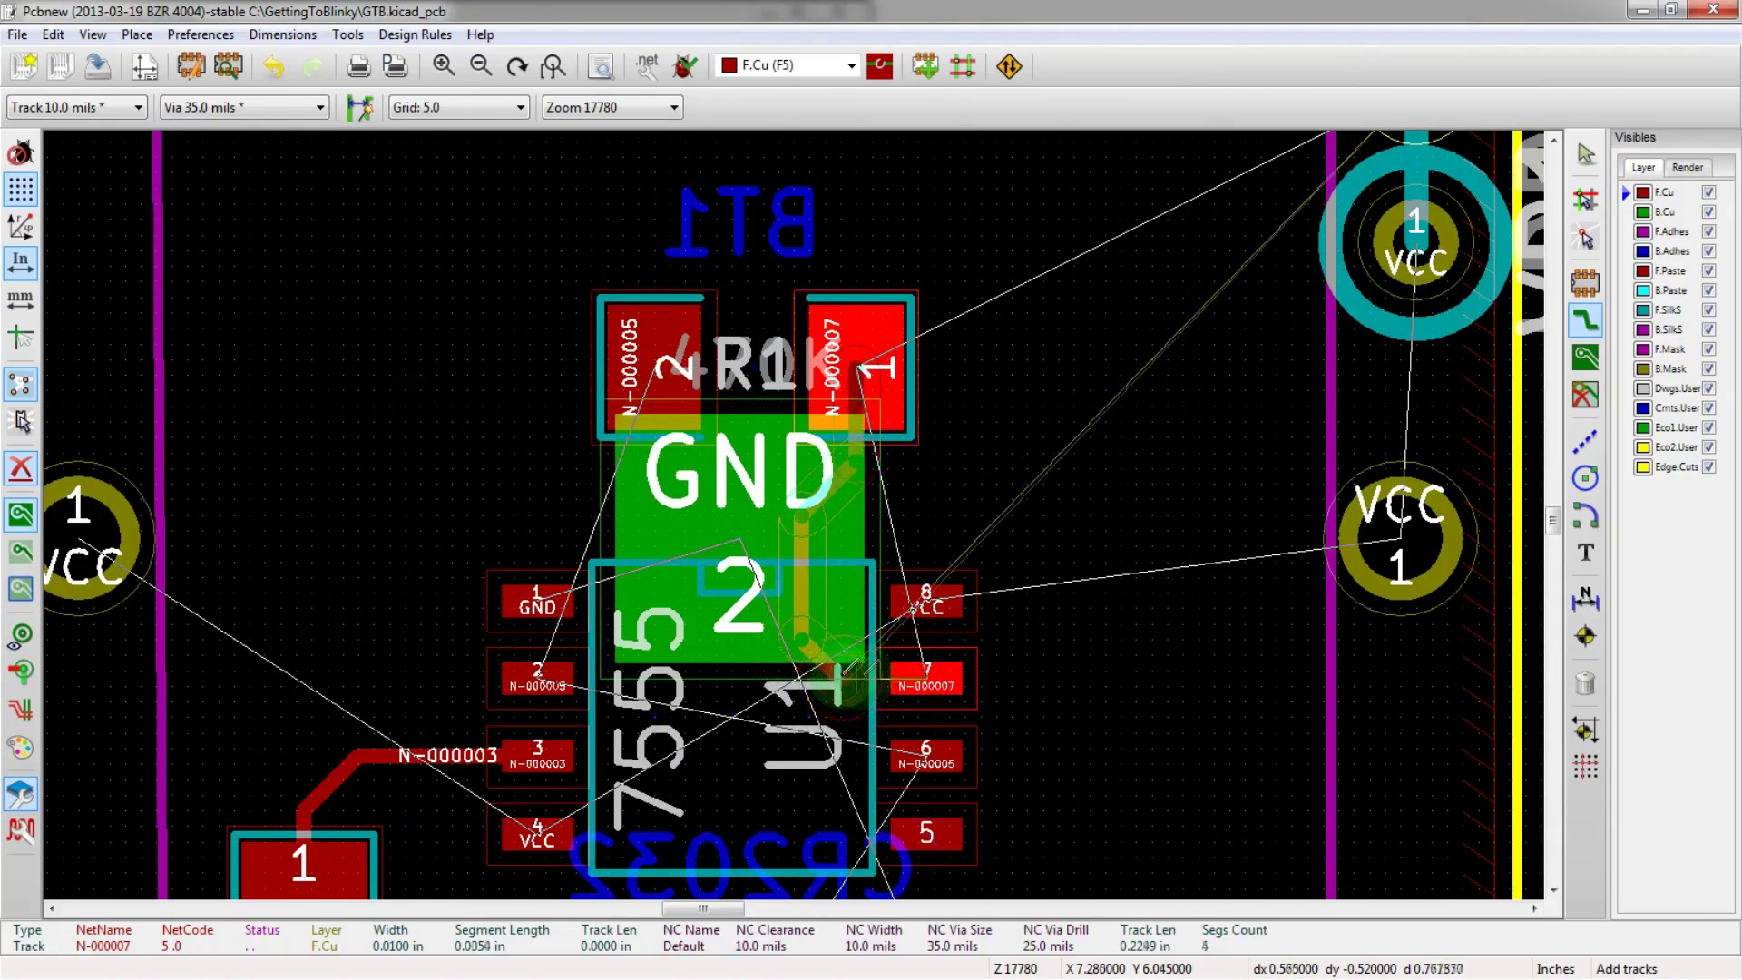
double_click(925, 676)
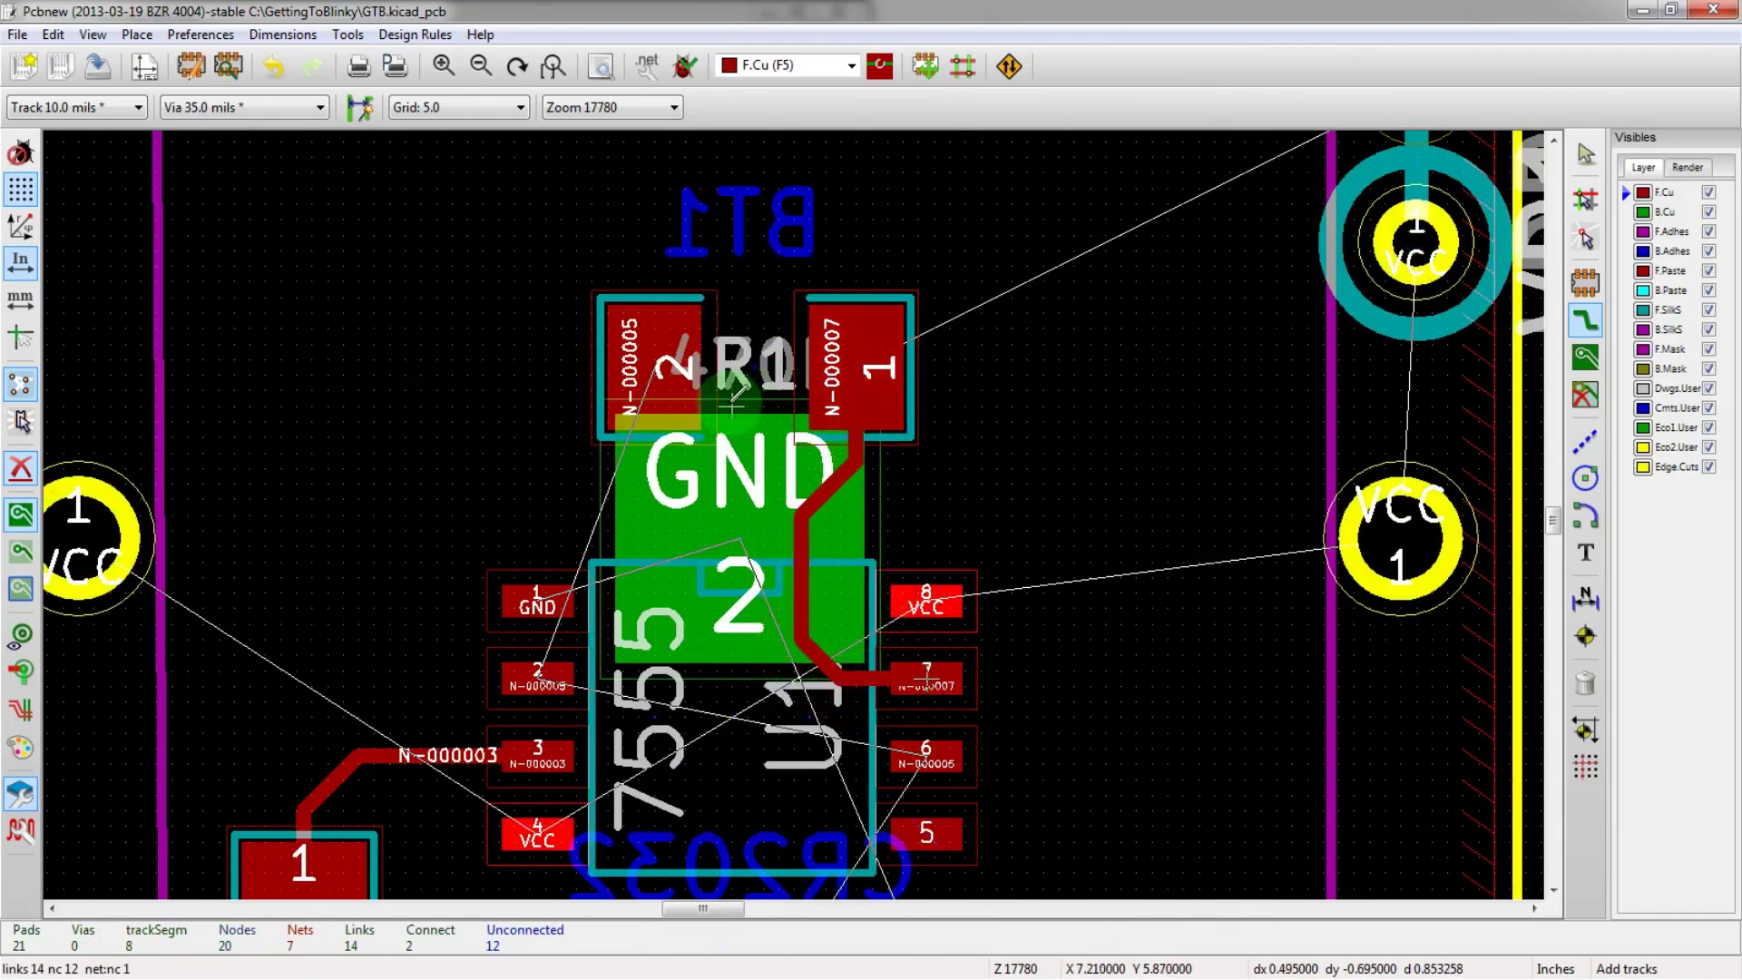
- Route an N-000005 track on F.Cu from R1 pad 2 to U1 pin 2, and join U1 pin 6 to it beneath the chip
left_click(662, 369)
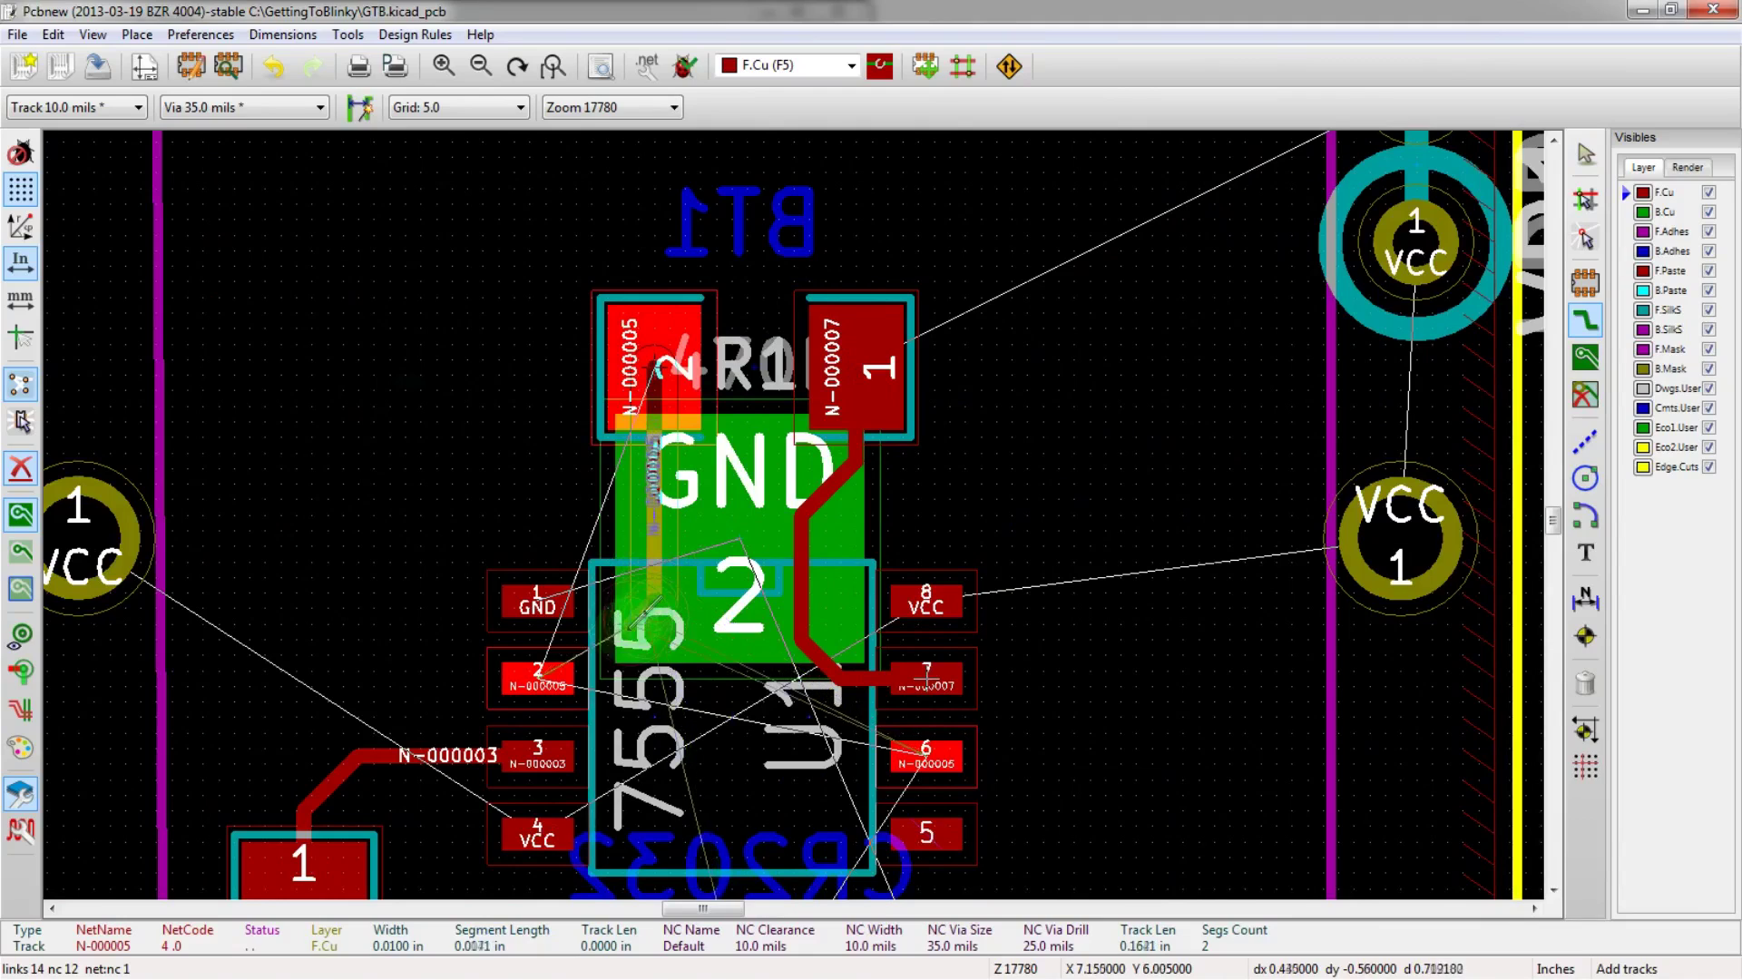
double_click(558, 673)
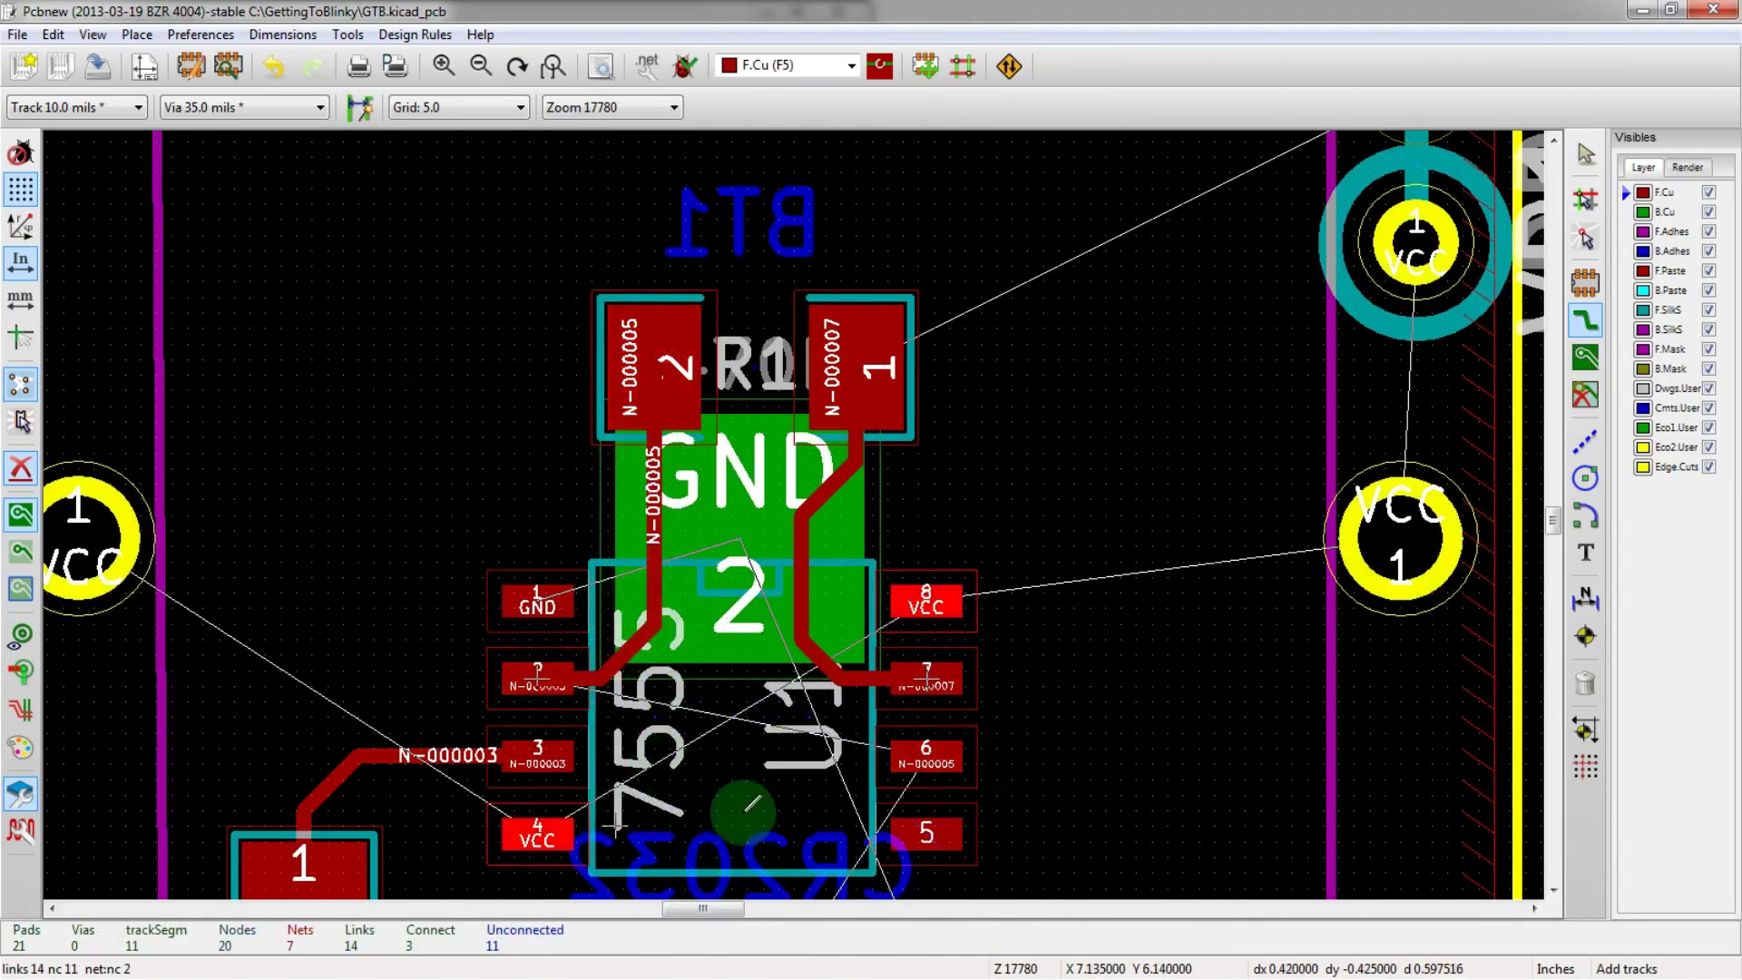
left_click(925, 753)
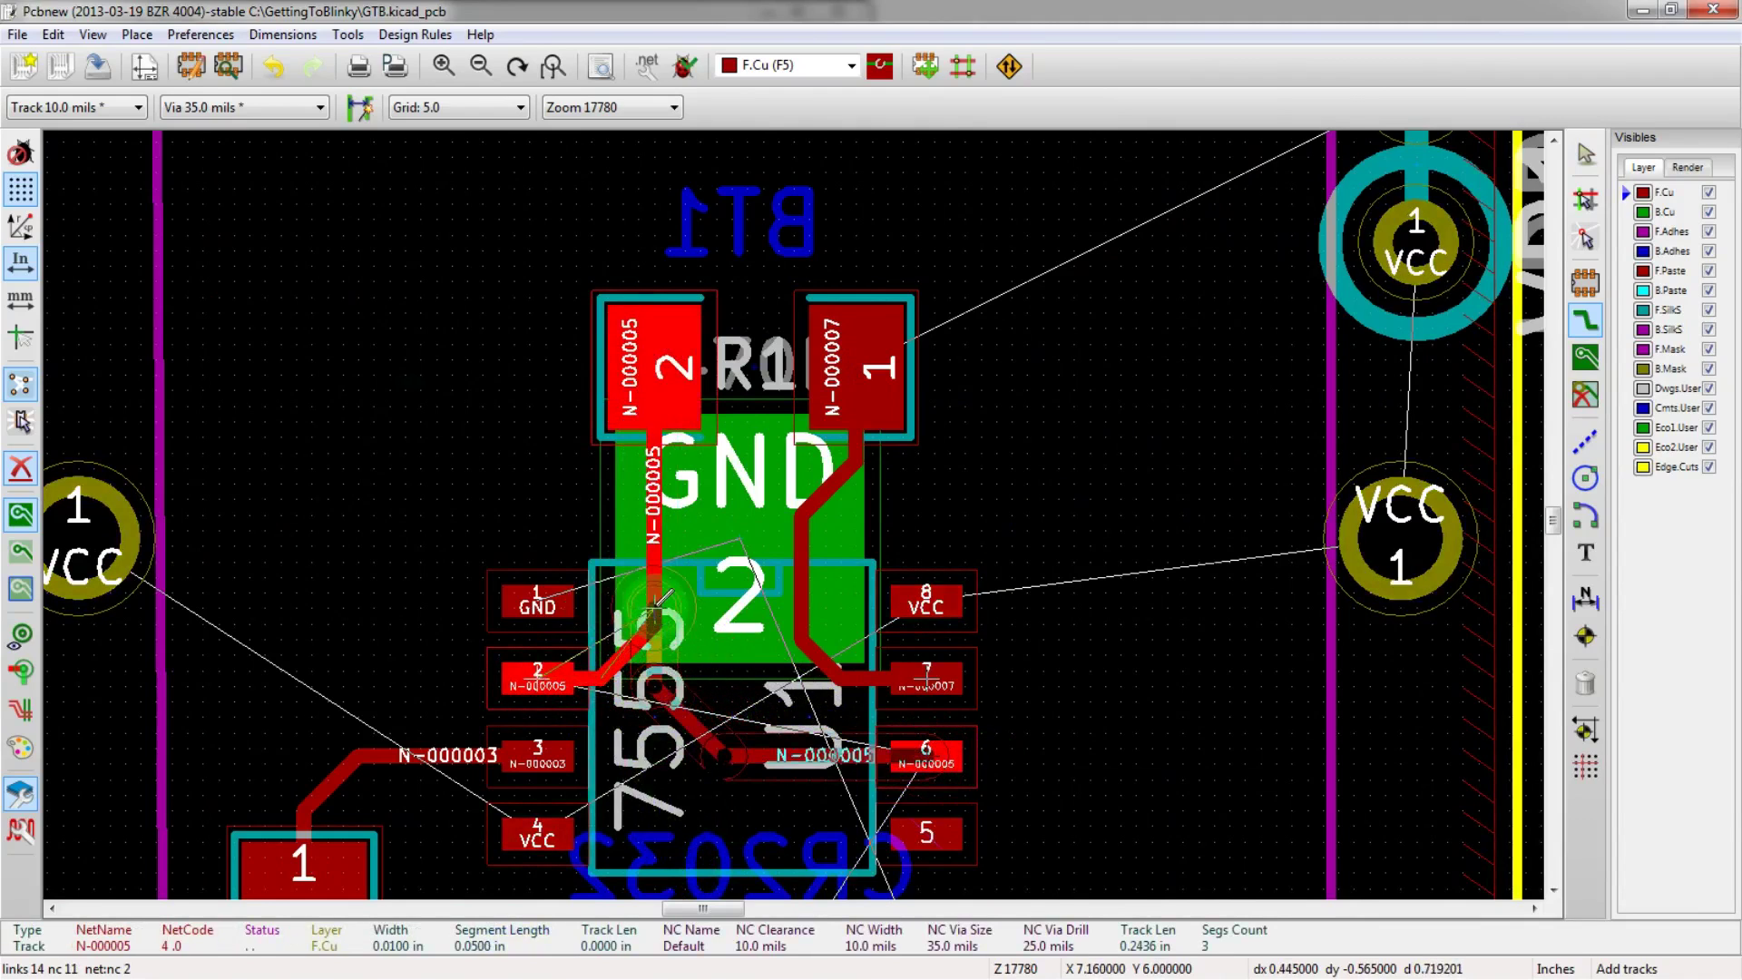
double_click(653, 683)
- Route a track on F.Cu from C1 pad 1 up to the existing N-000005 track beside U1 pin 6
scroll(684, 638, "down", 2)
scroll(834, 646, "up", 2)
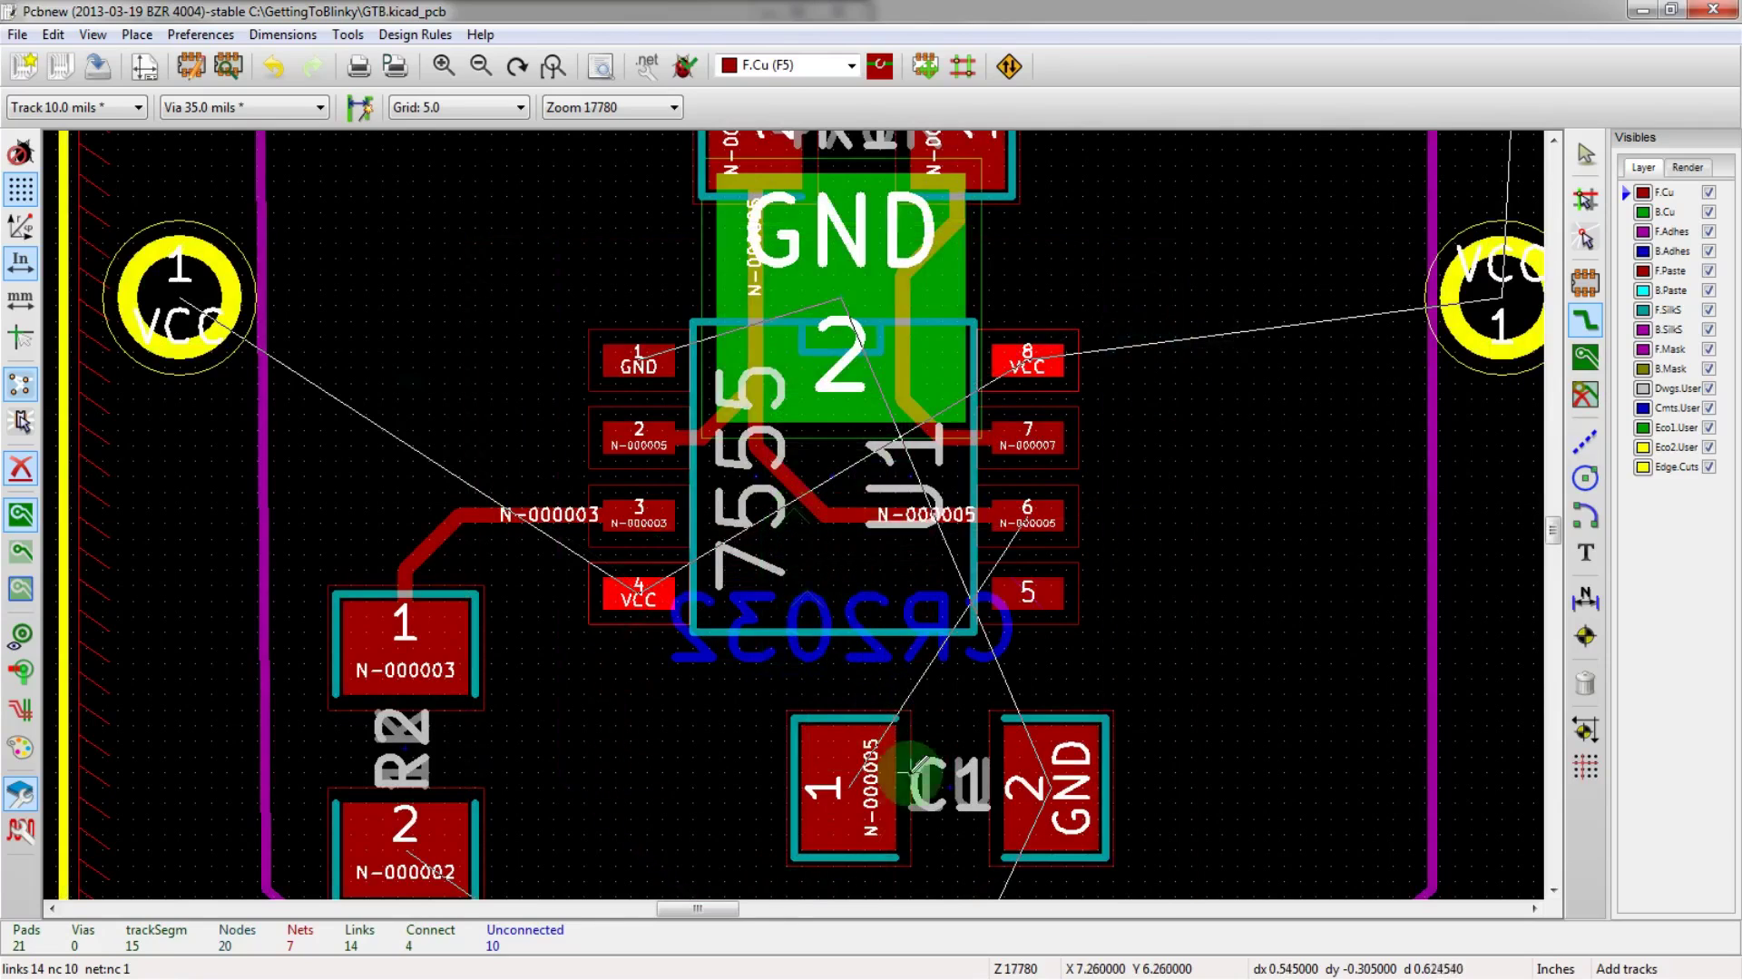
left_click(846, 786)
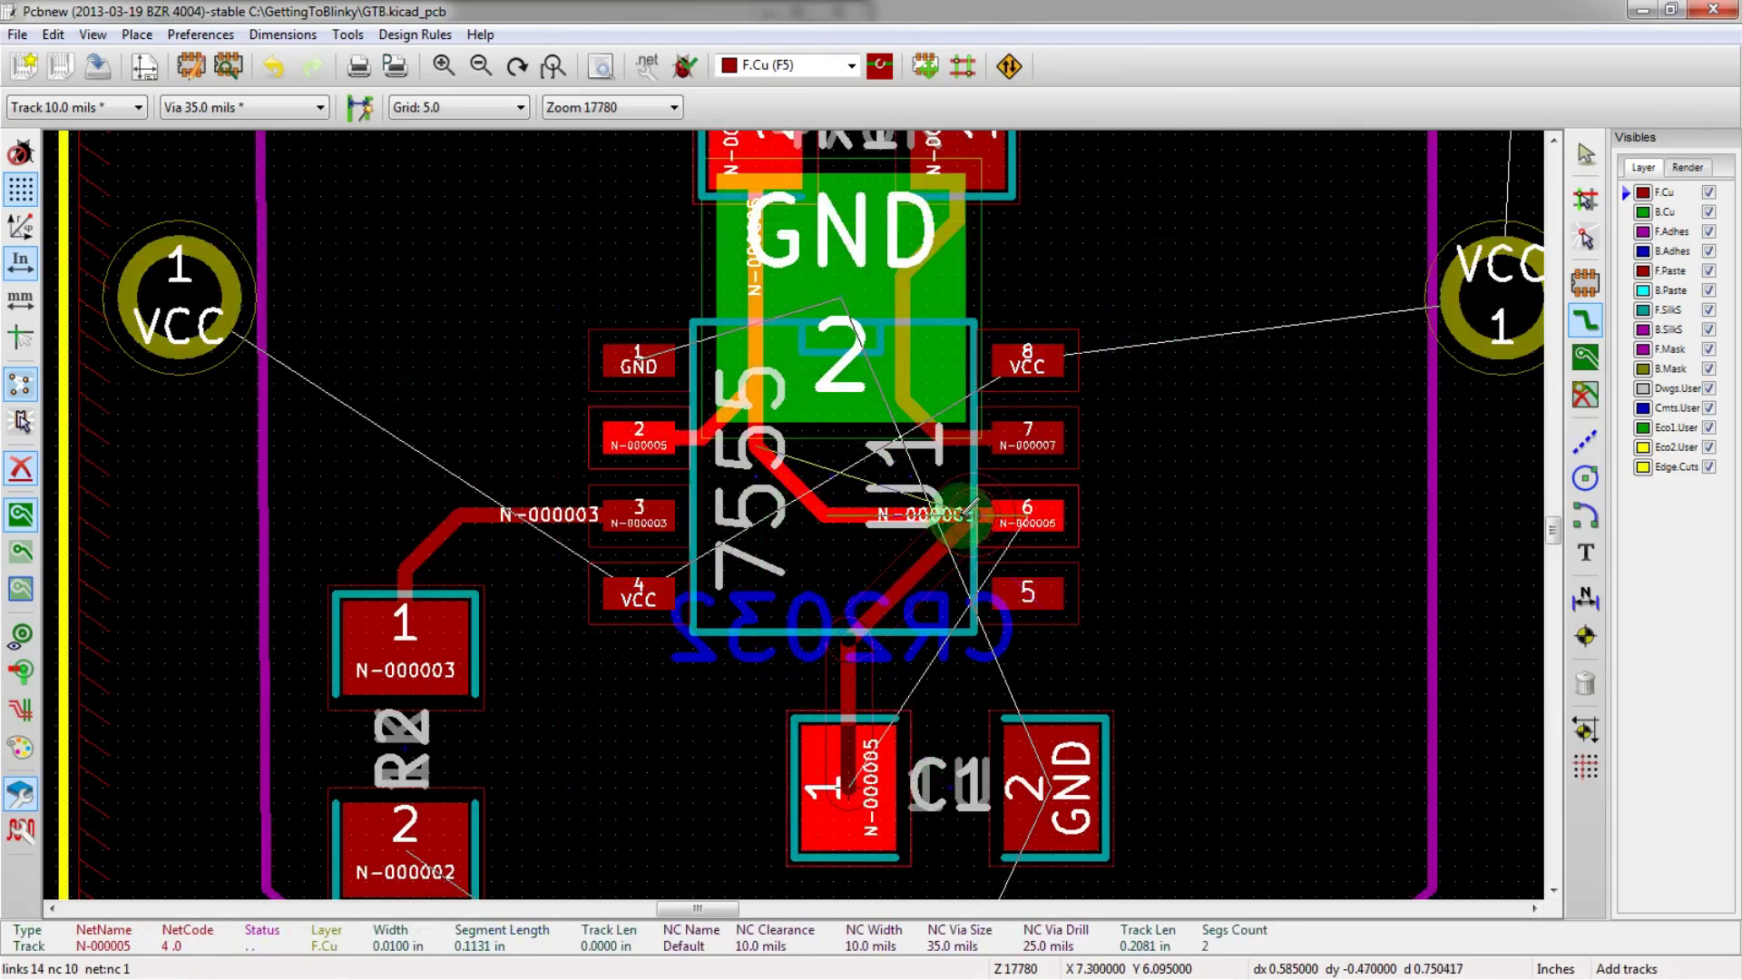
double_click(963, 515)
- Inspect the new tracks around U1, R1 and C1 and the connections that remain unrouted on the board
scroll(868, 564, "down", 1)
scroll(793, 514, "up", 2)
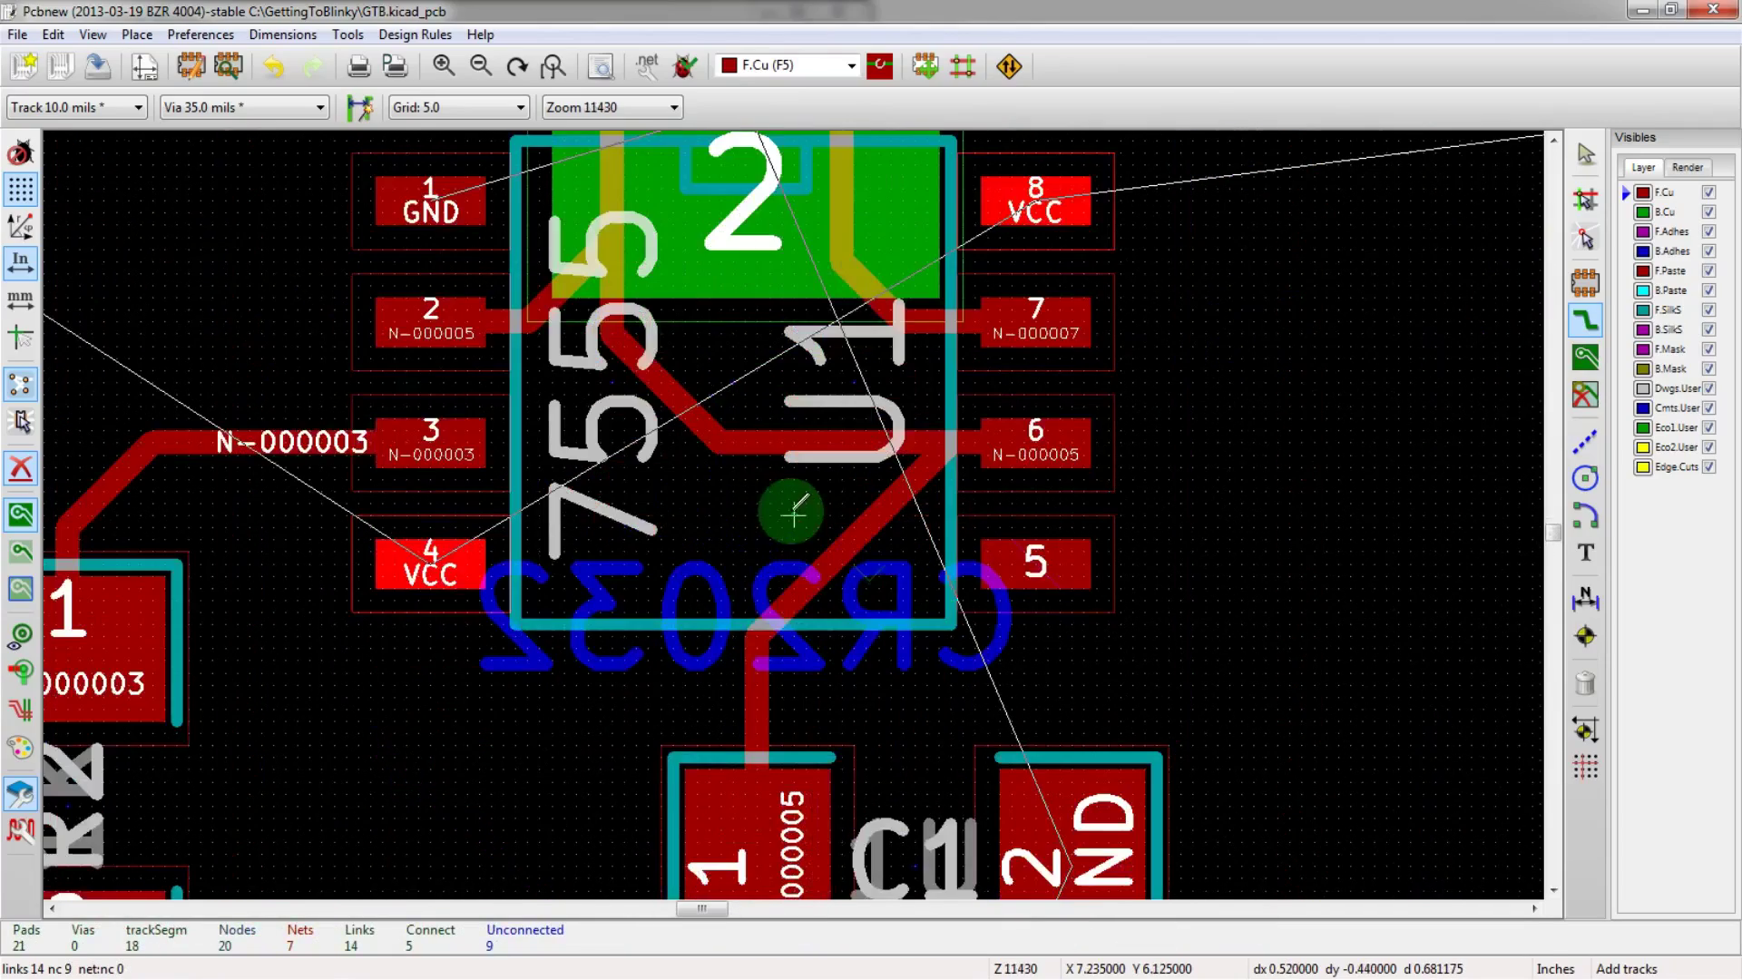
scroll(780, 503, "down", 1)
scroll(781, 494, "up", 1)
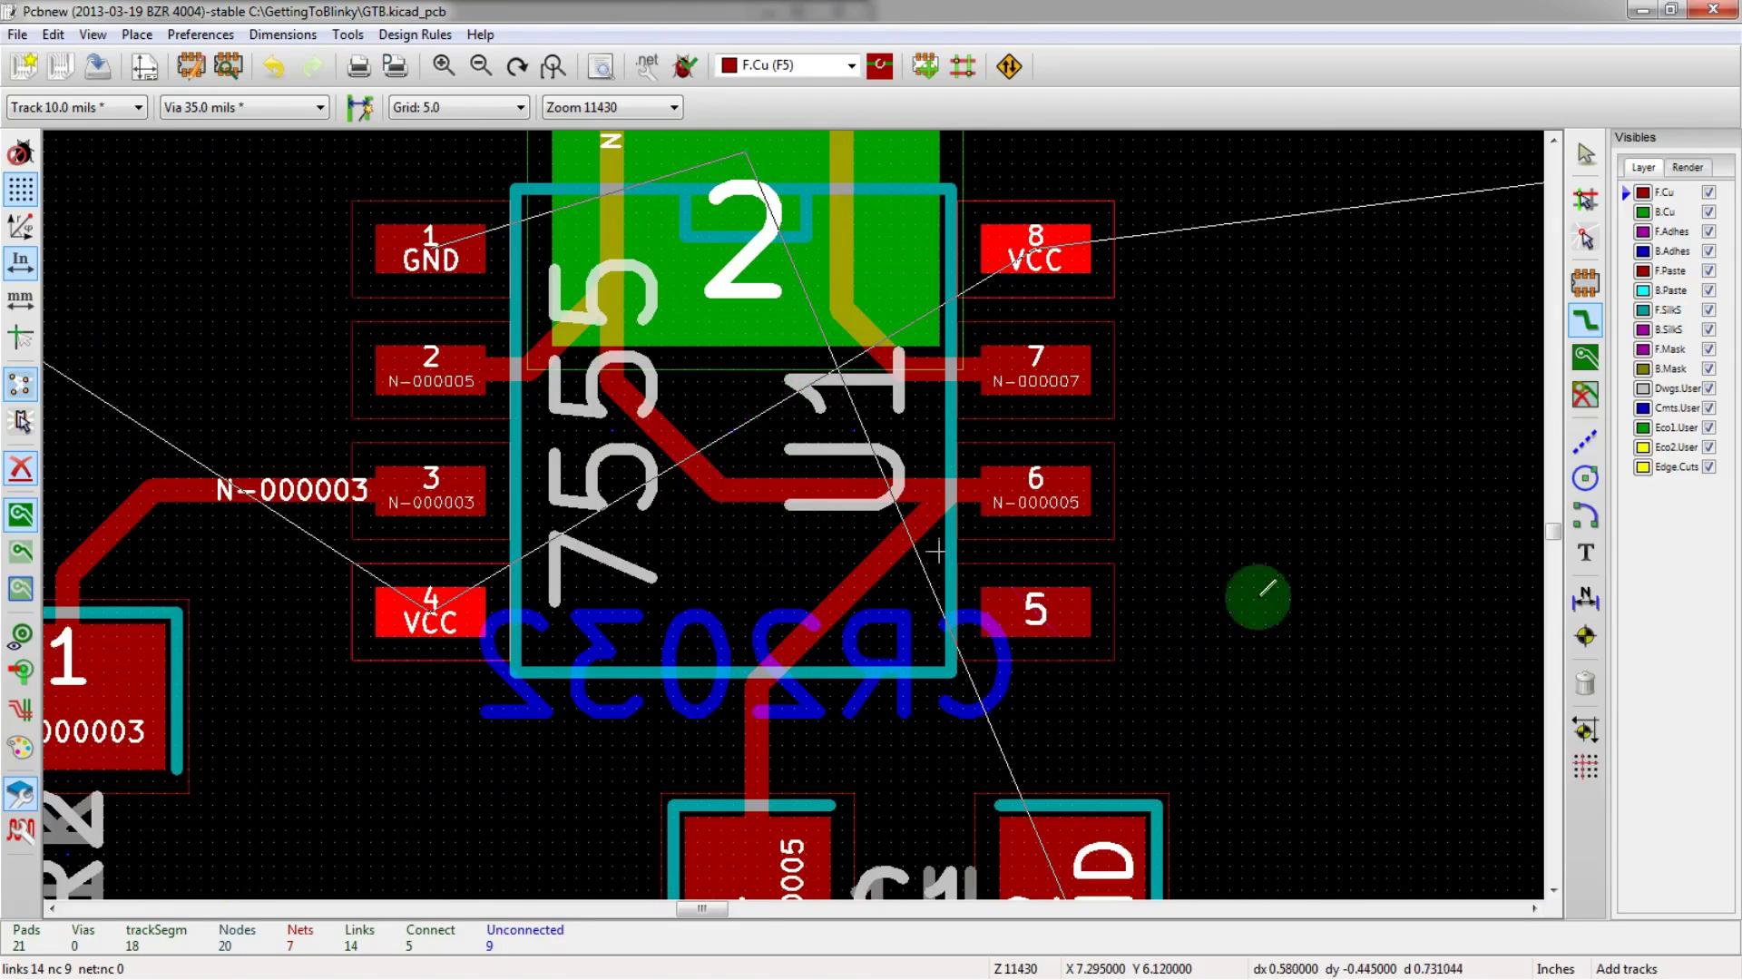
scroll(1094, 522, "down", 1)
scroll(794, 512, "down", 1)
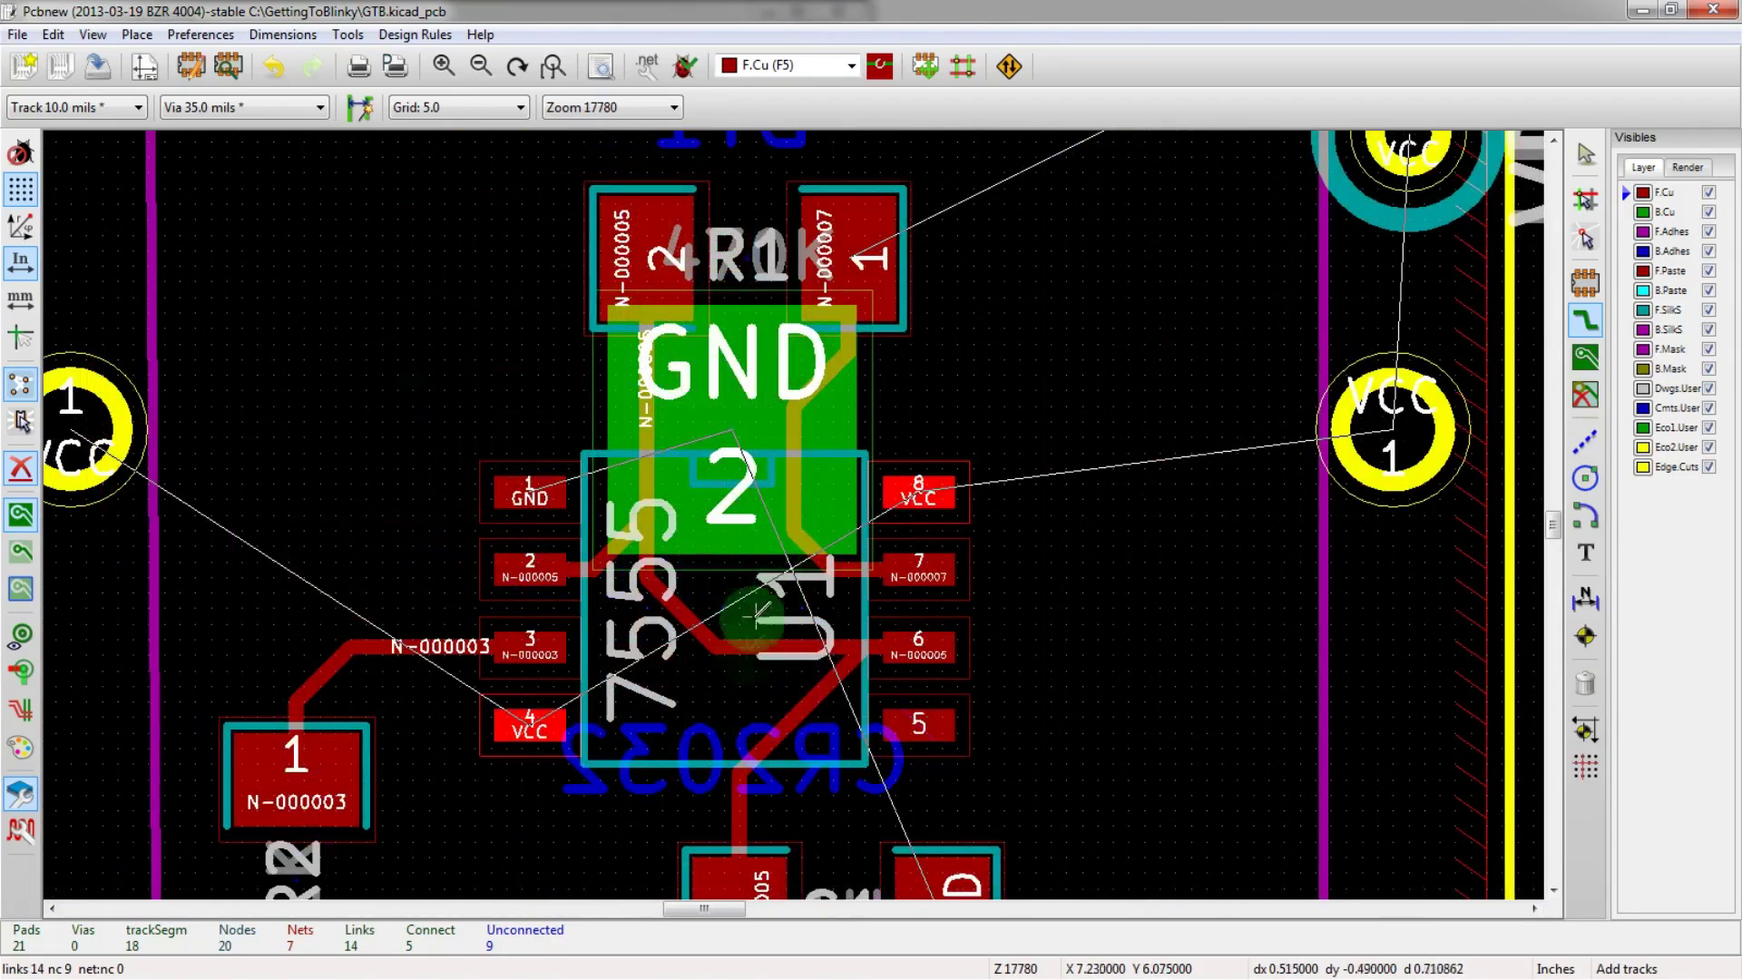
scroll(794, 513, "up", 2)
scroll(794, 513, "down", 1)
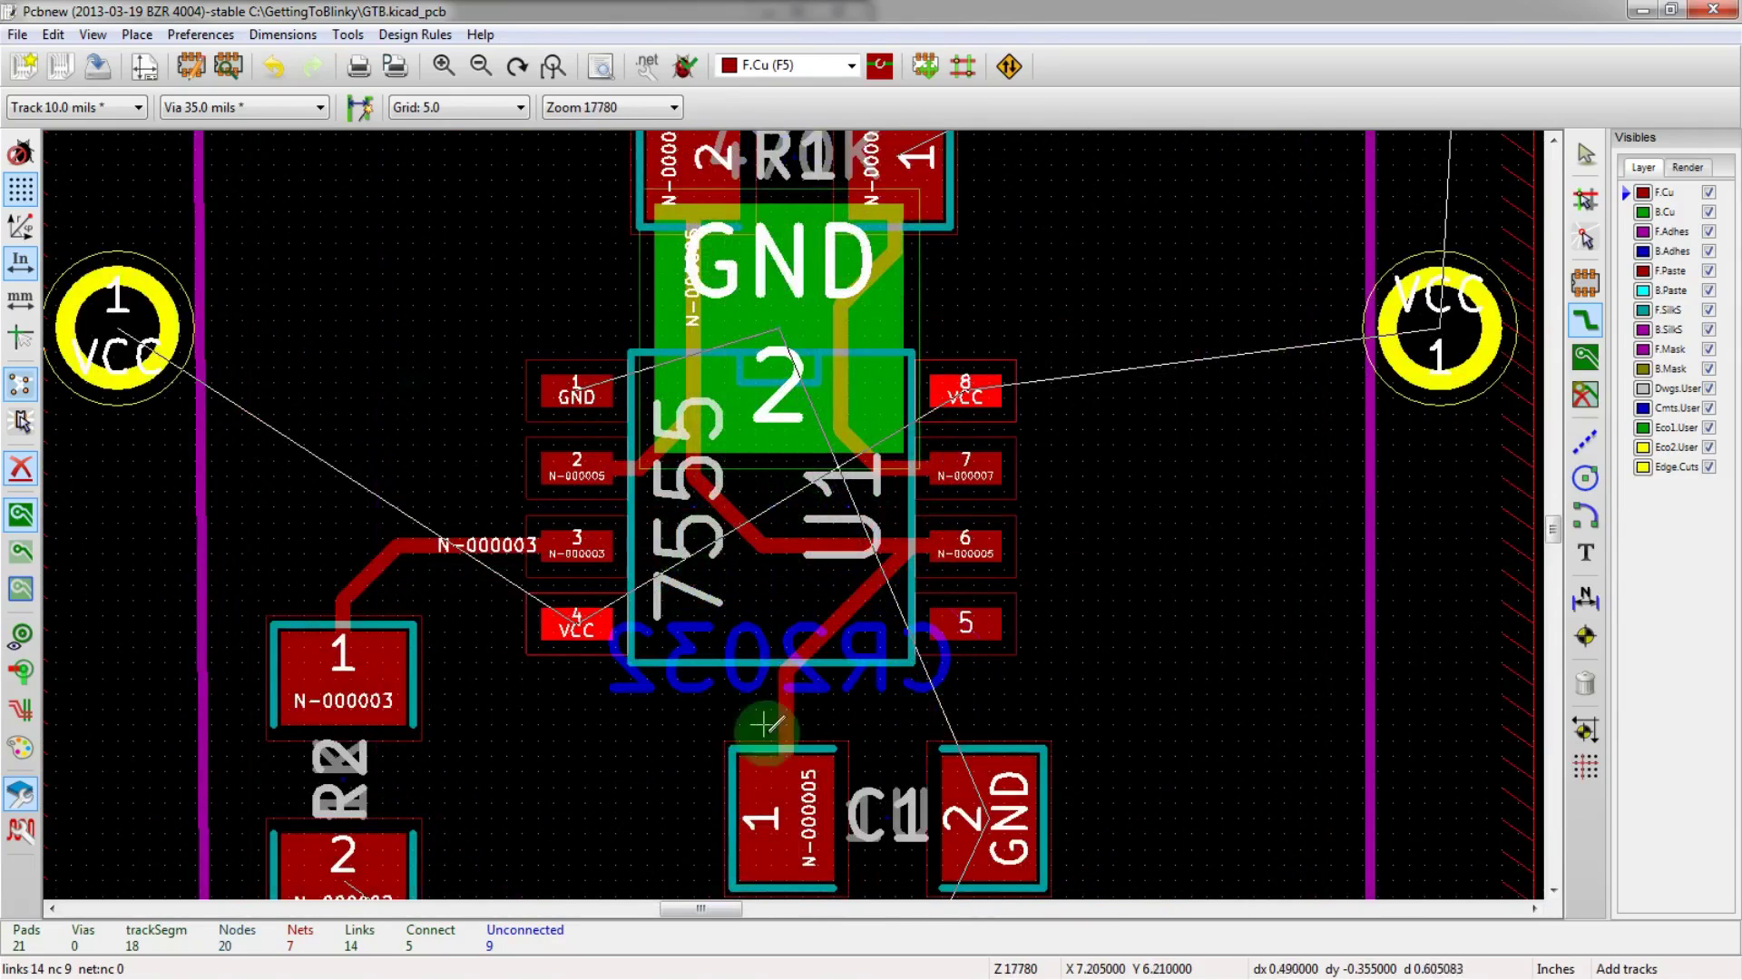
scroll(787, 713, "down", 1)
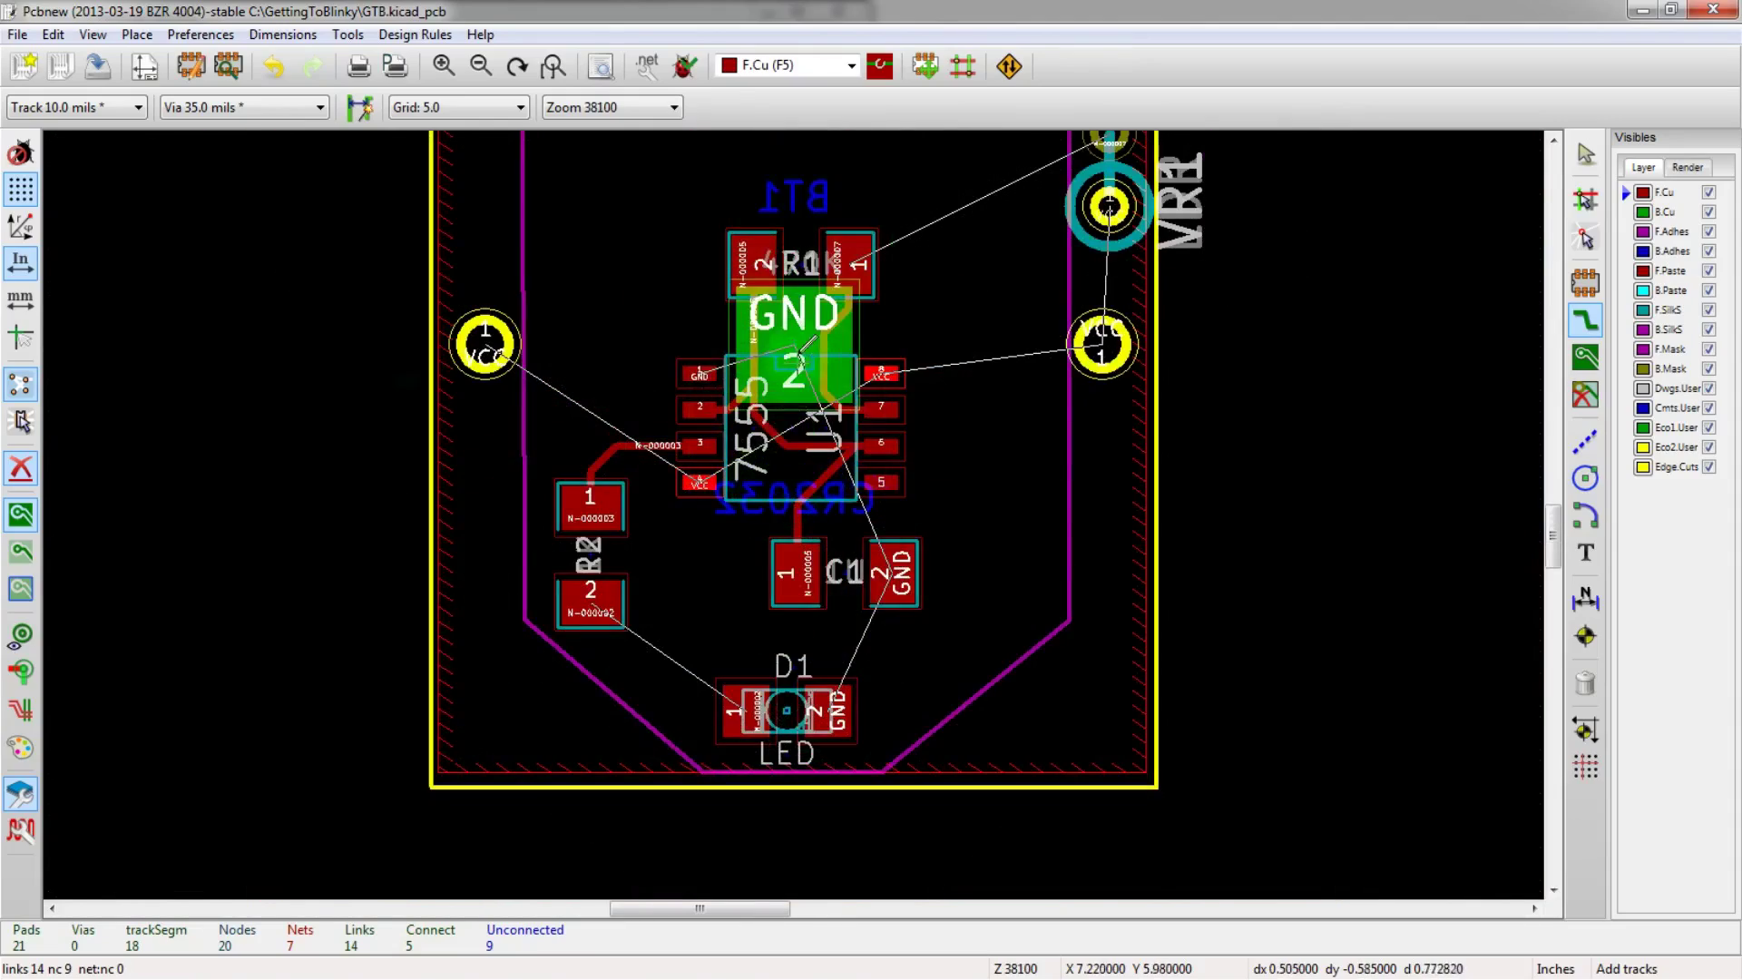
scroll(802, 343, "up", 1)
scroll(797, 508, "down", 2)
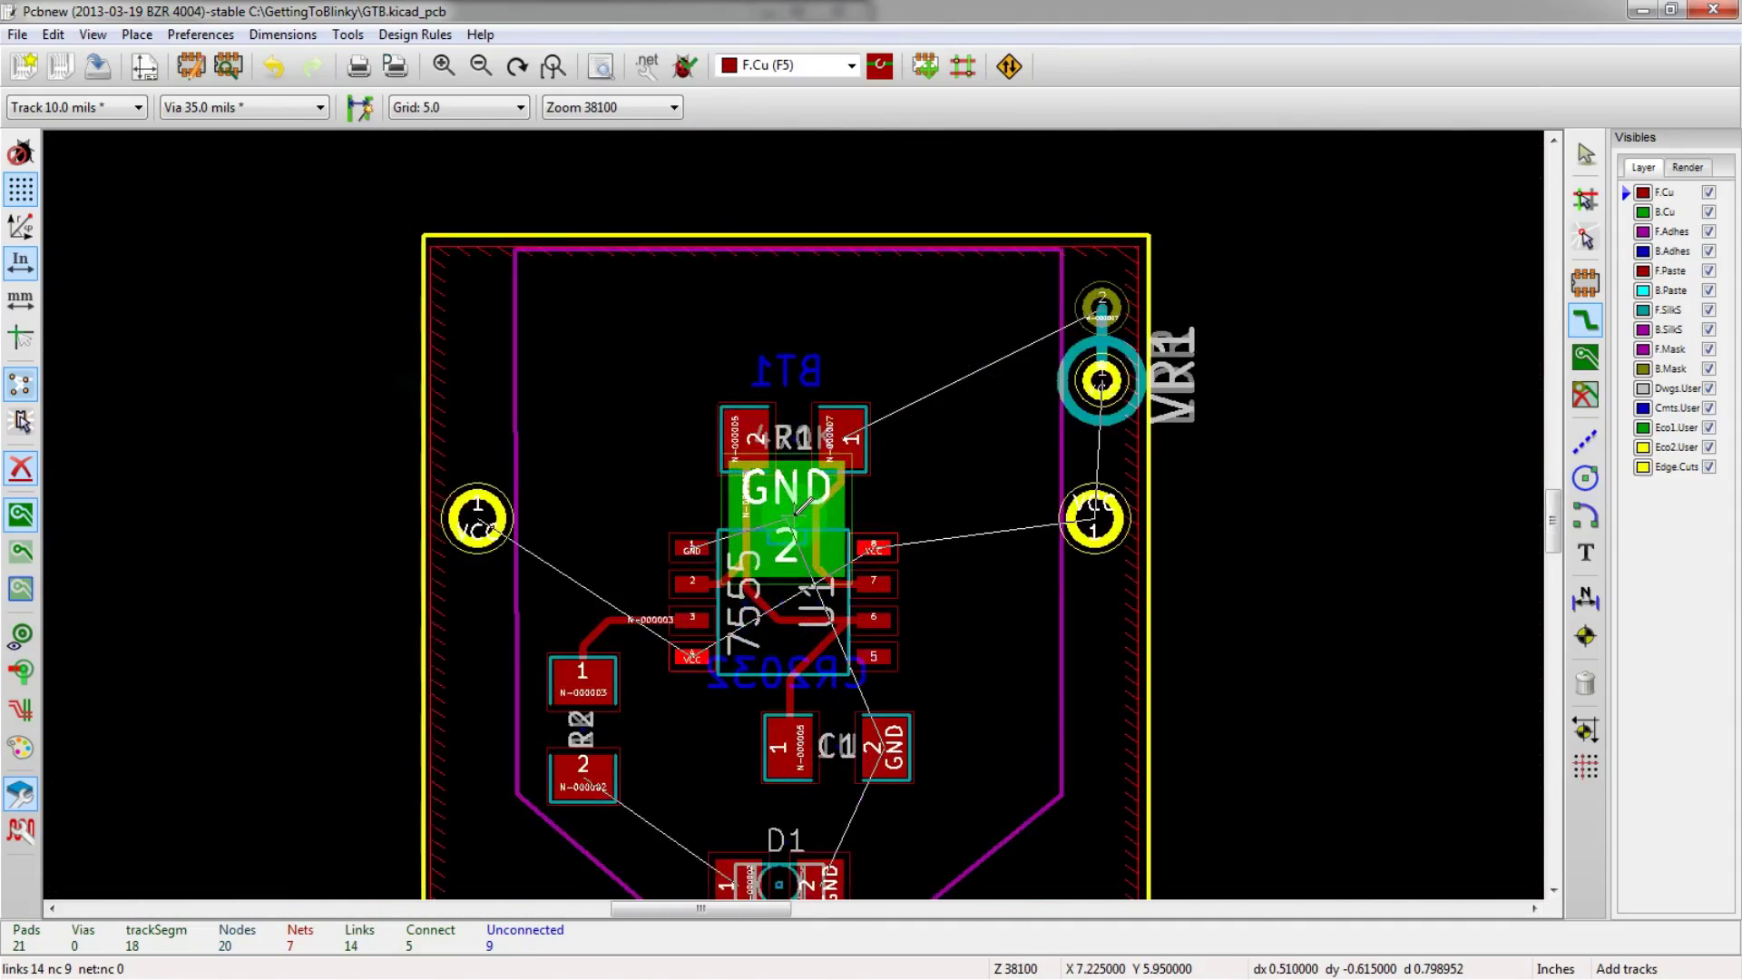
scroll(796, 510, "up", 1)
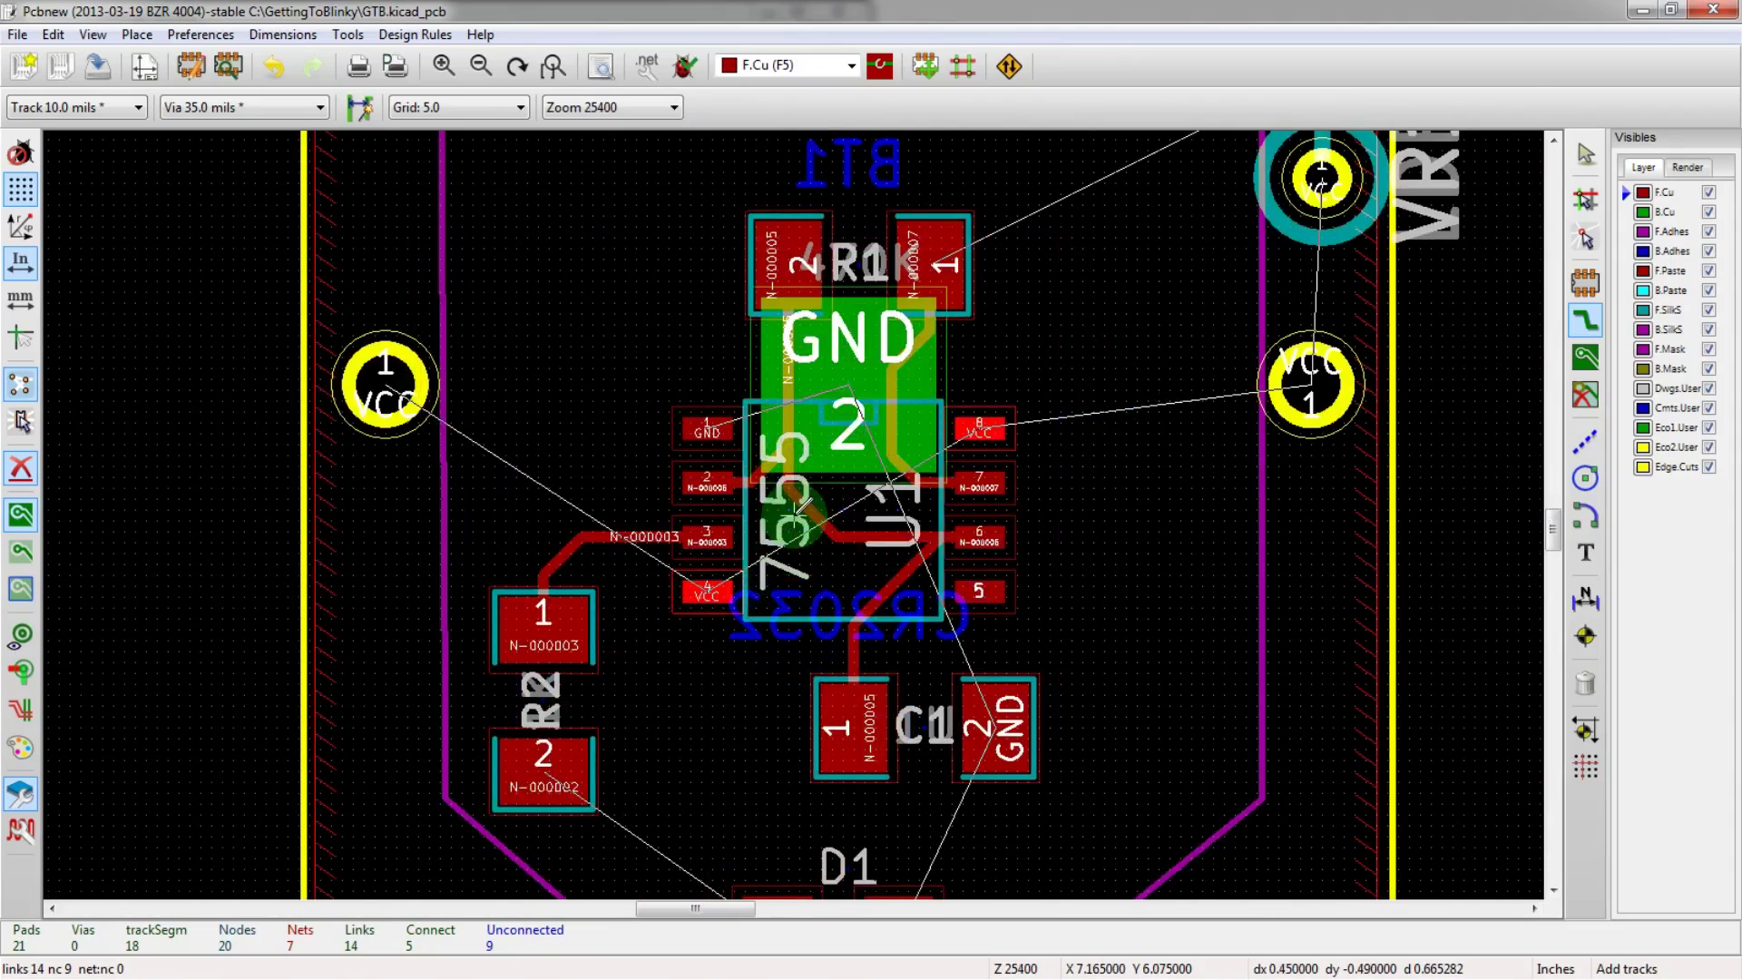
- Route the N-000007 track on F.Cu from VR1 pad 2 to R1 pad 1
scroll(796, 505, "down", 1)
left_click(1146, 216)
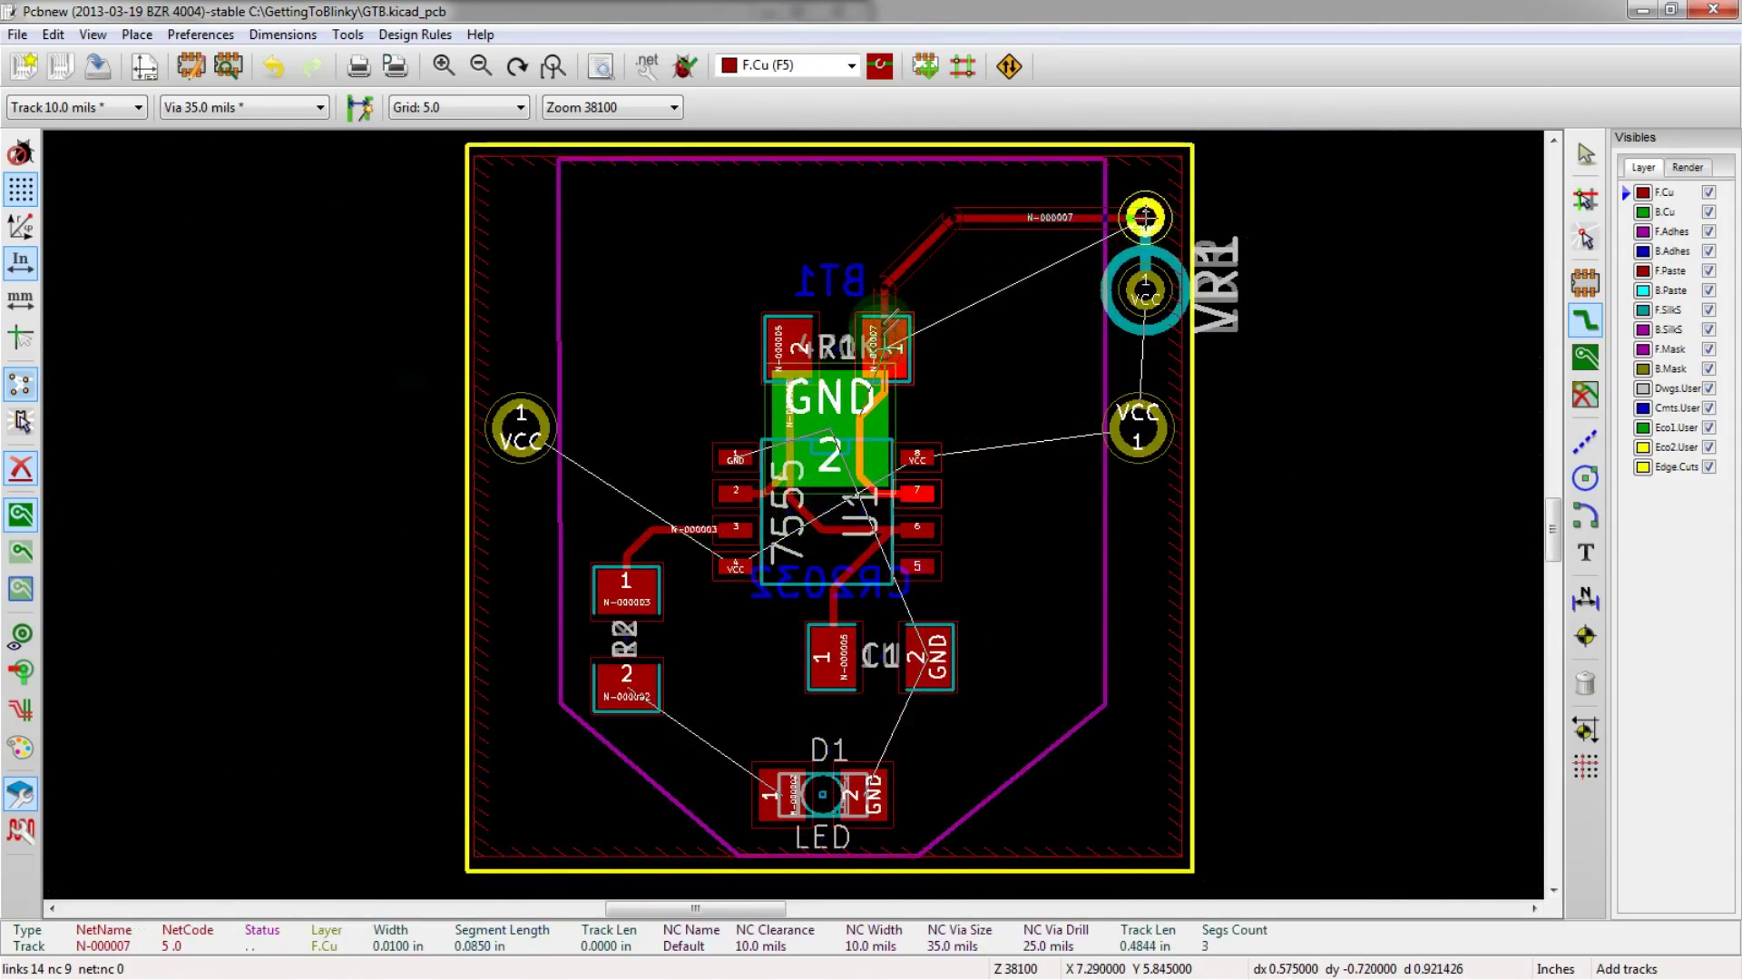
left_click(887, 342)
- Fill all zones so the VCC copper pours around the rearranged components and new tracks
scroll(862, 410, "up", 2)
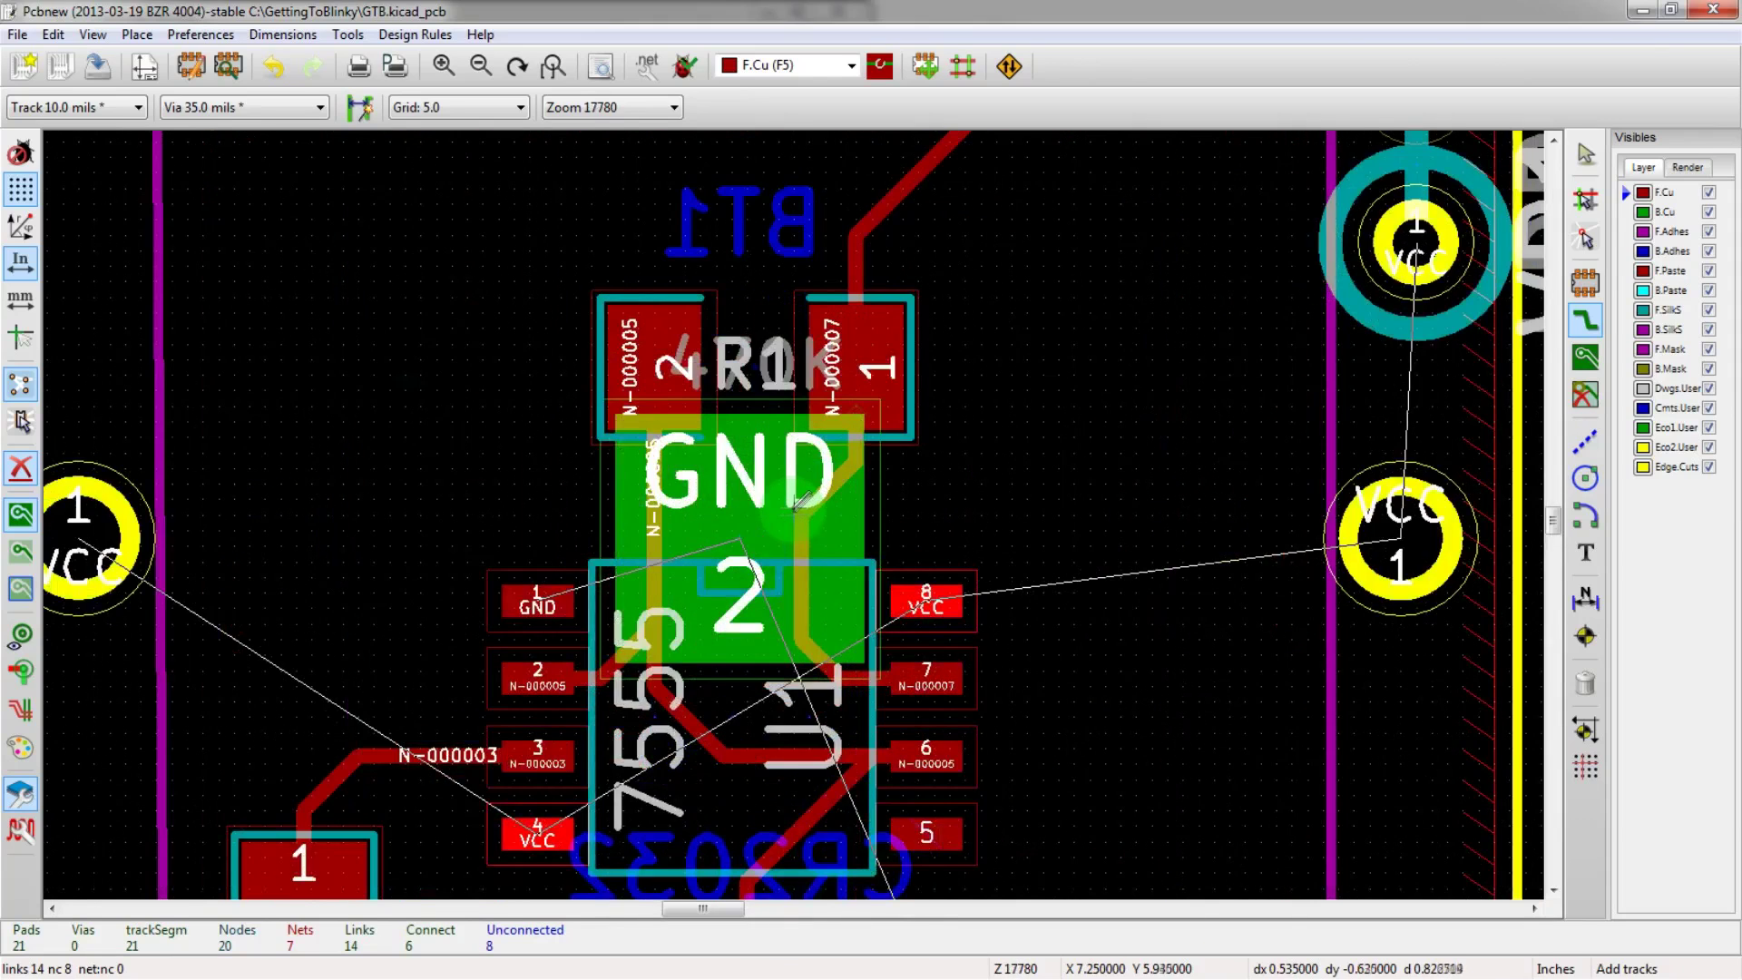
scroll(797, 505, "down", 2)
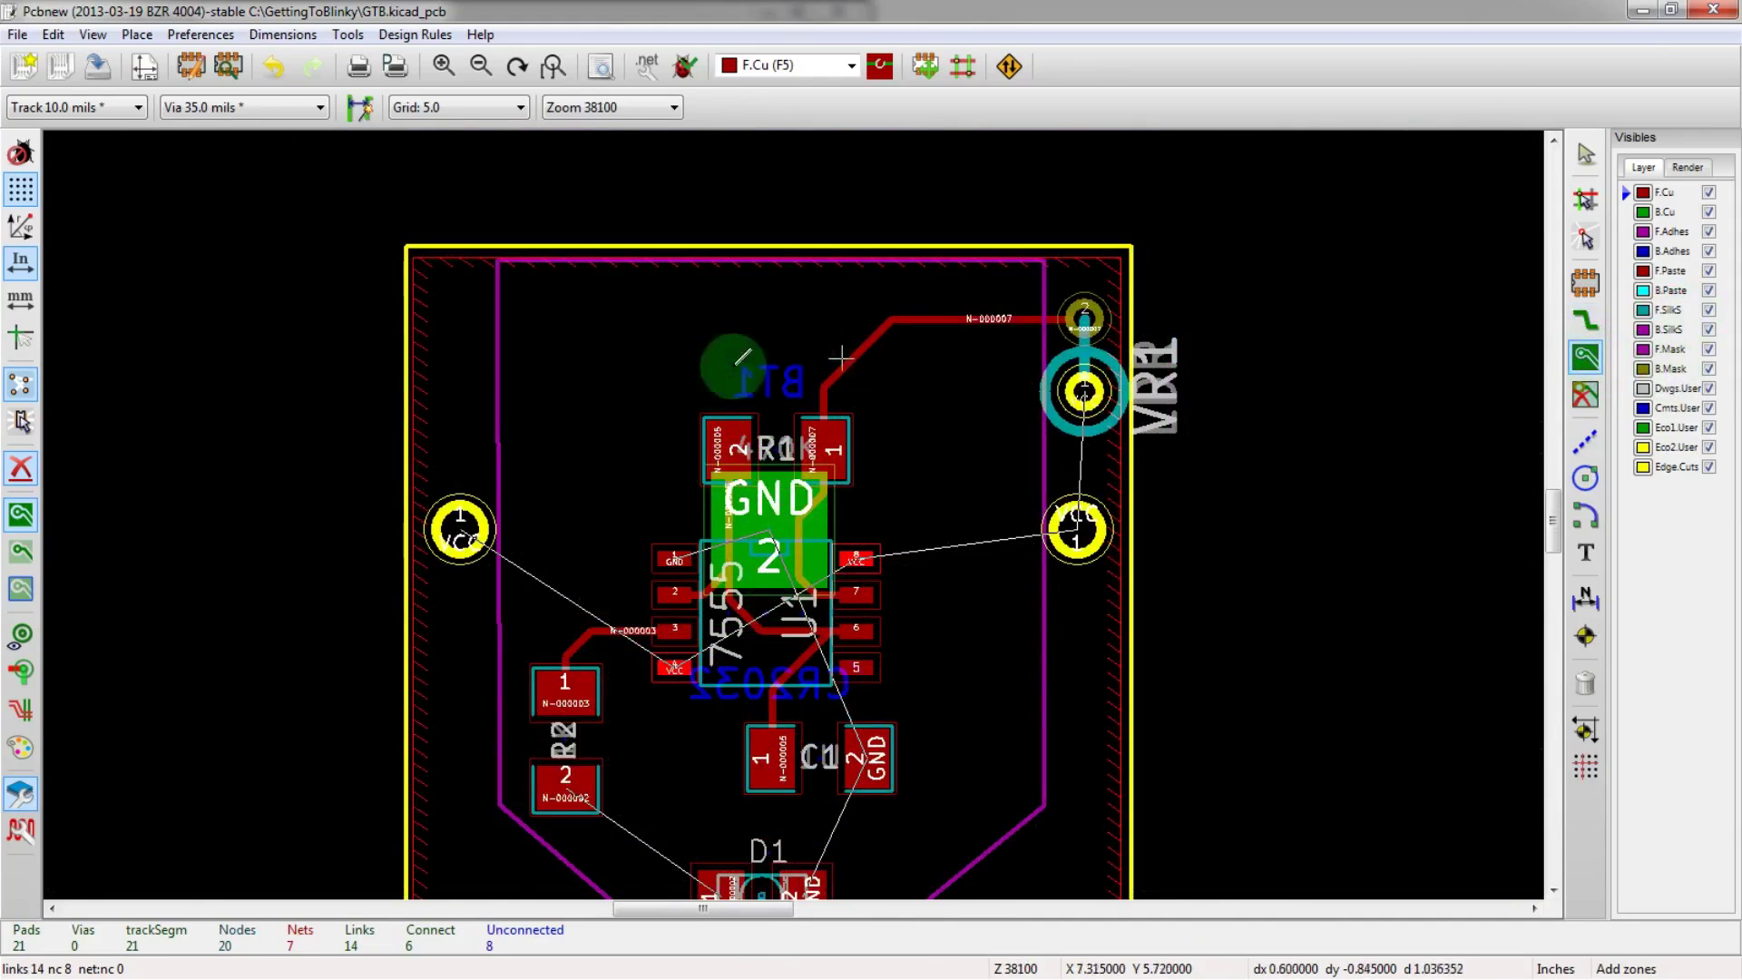
right_click(445, 356)
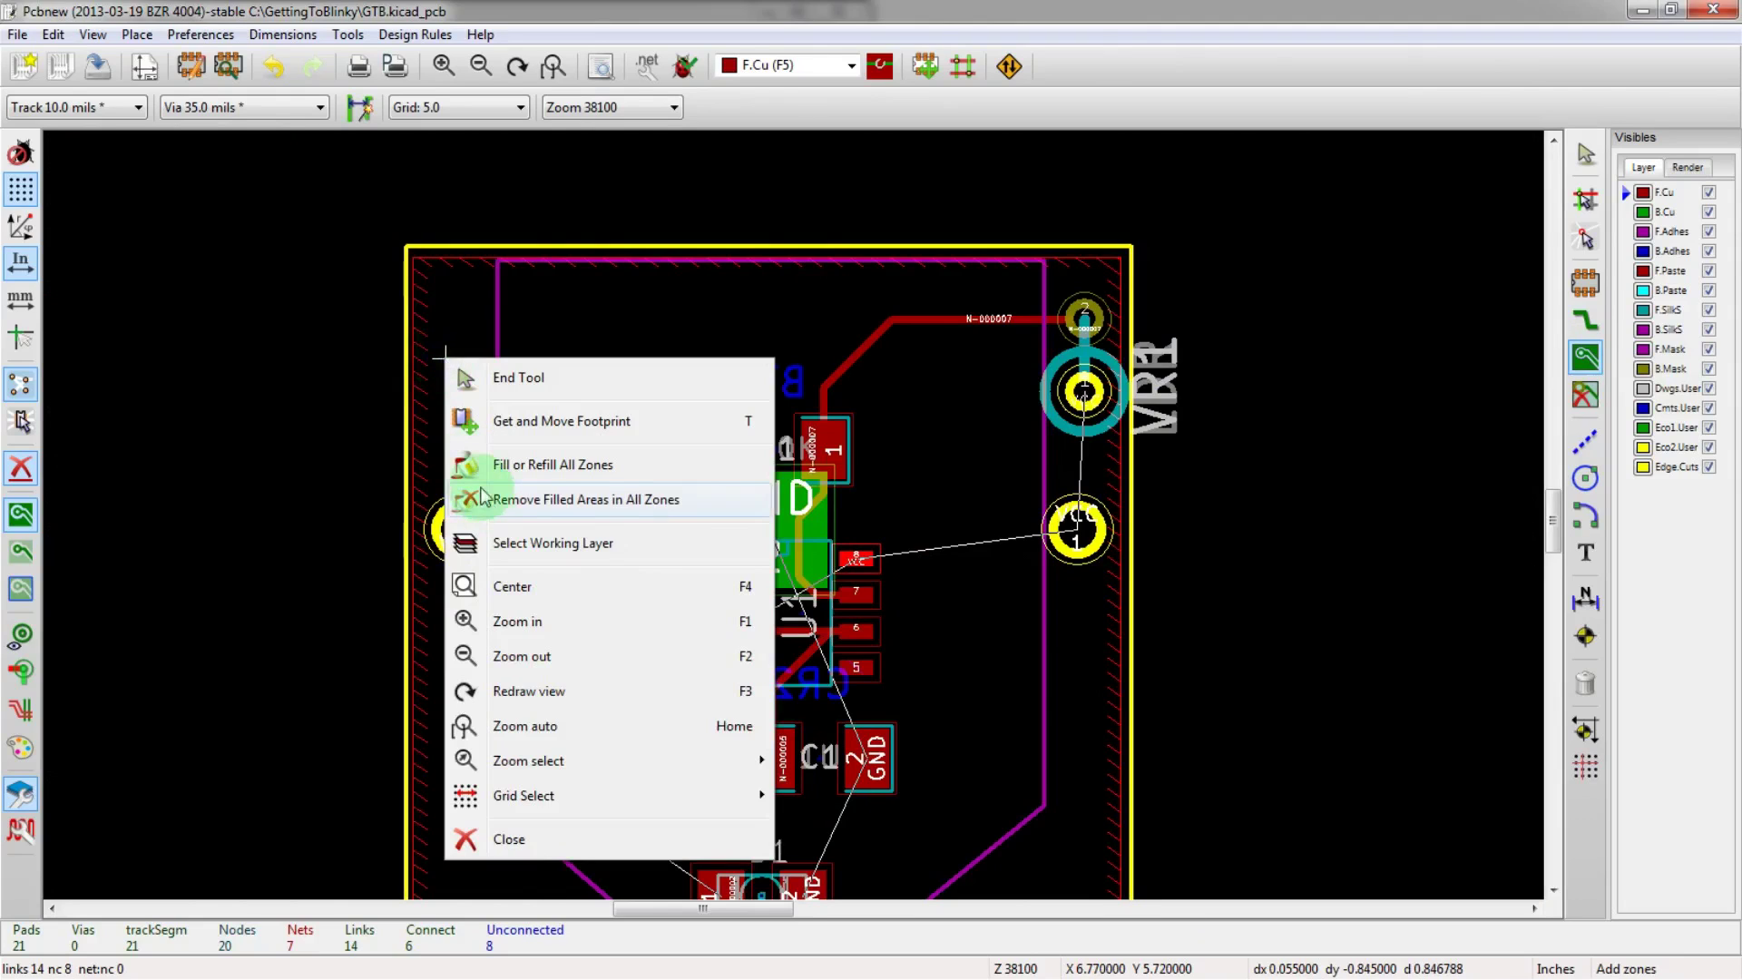
left_click(527, 465)
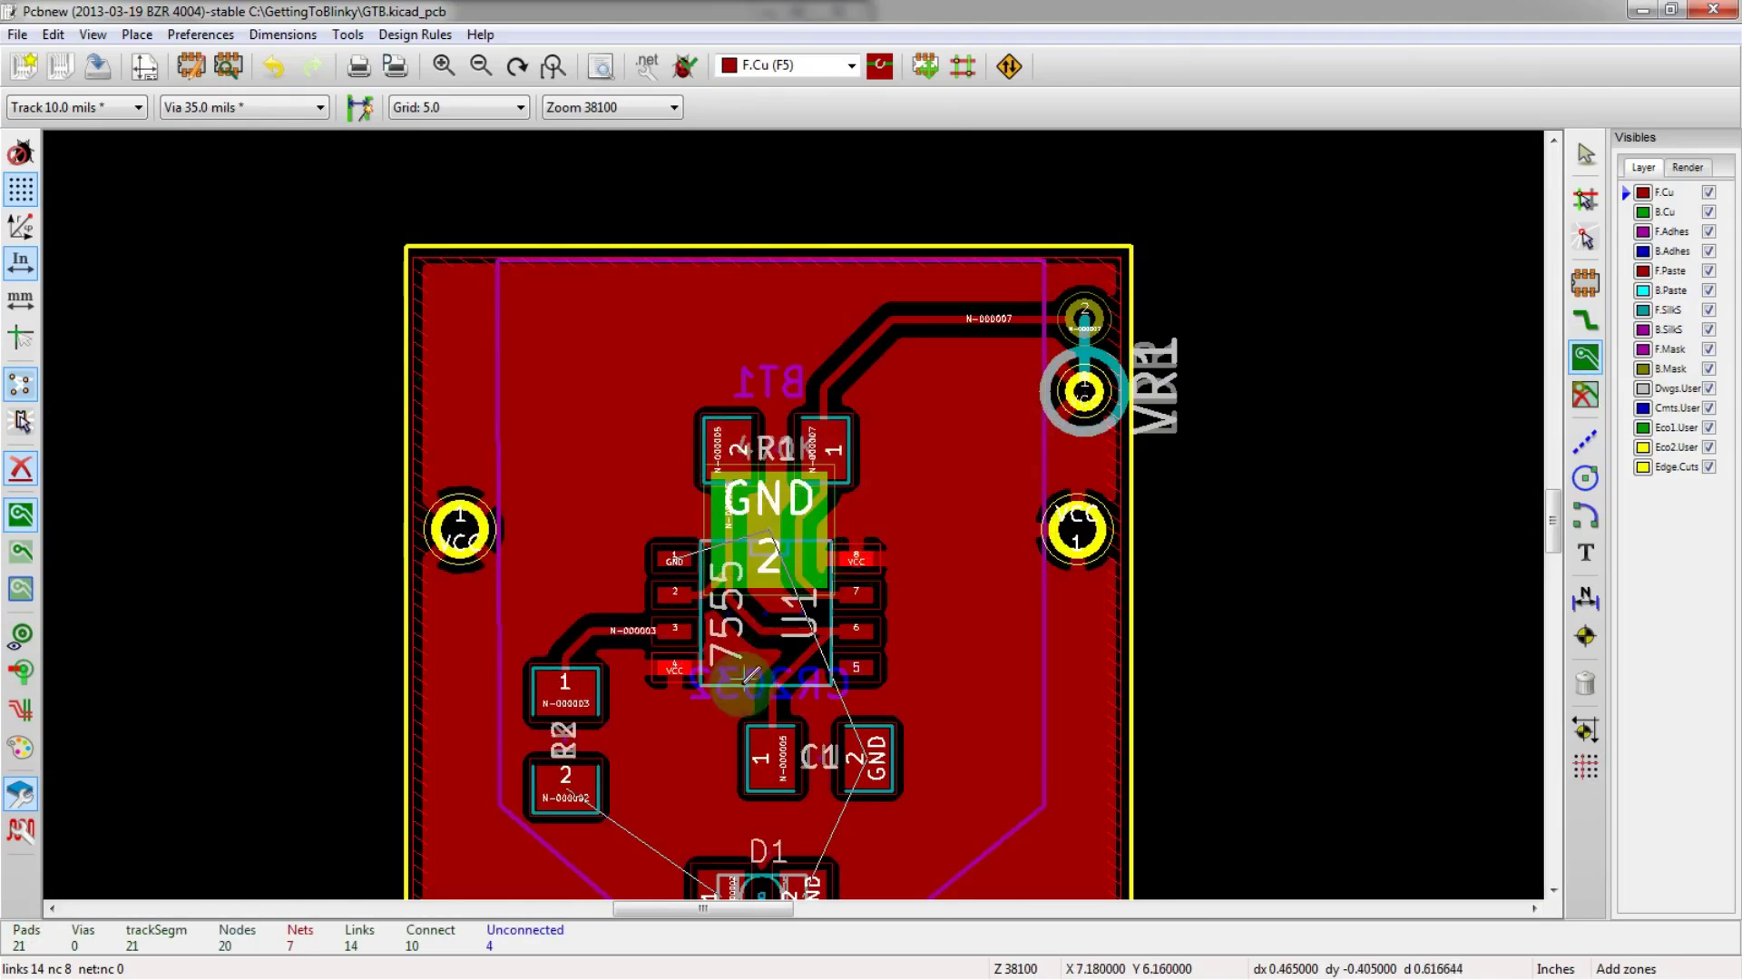
- Route an N-000002 track on F.Cu from LED D1 pad 1 to R2 pad 2, cancelling any unneeded zone properties
scroll(700, 718, "up", 1)
scroll(794, 515, "down", 1)
scroll(793, 514, "up", 1)
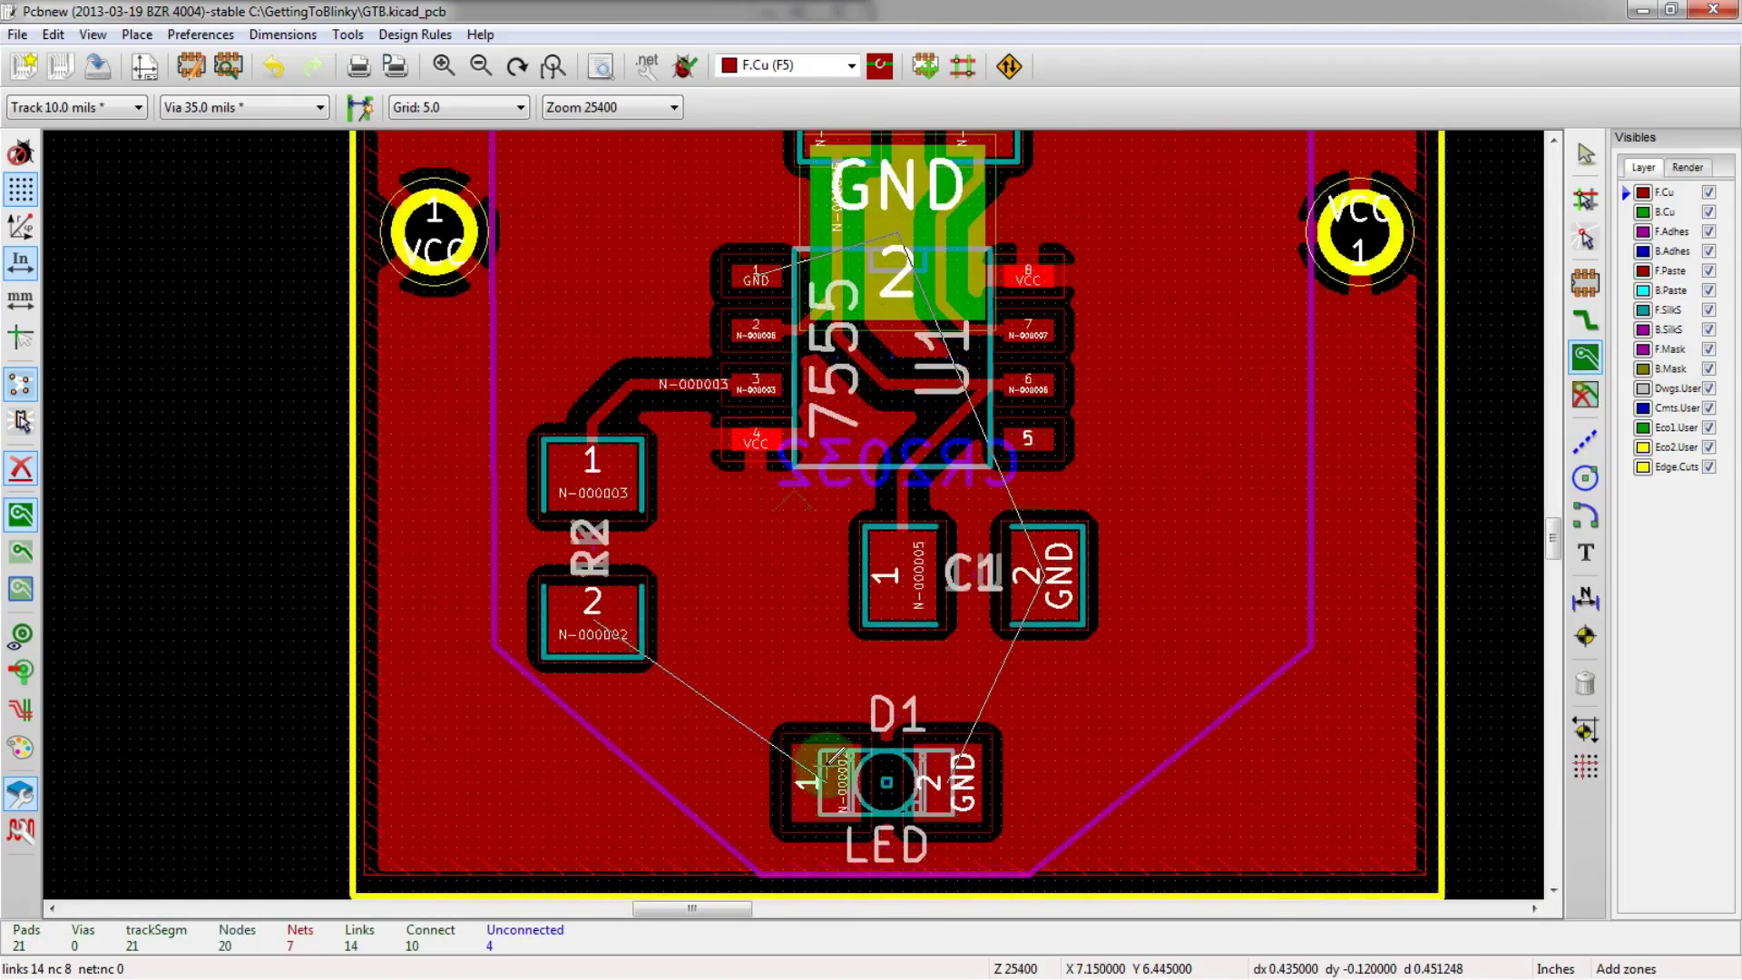
scroll(830, 761, "up", 1)
left_click(798, 523)
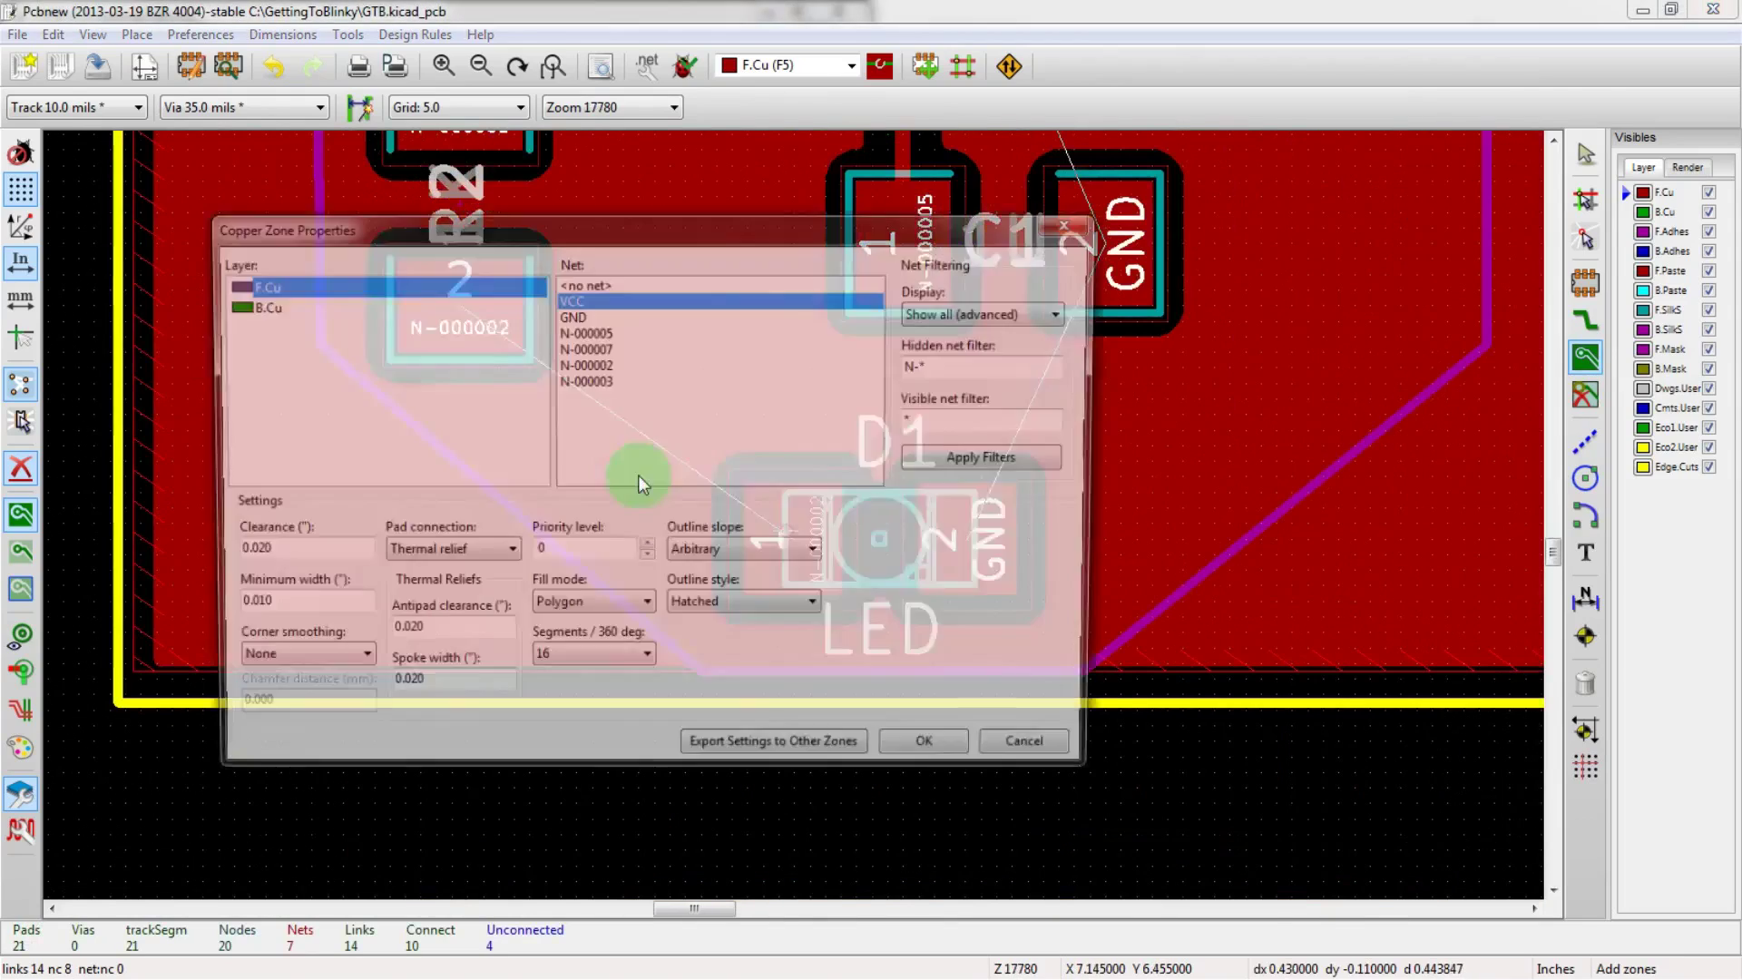
key("Escape")
key("x")
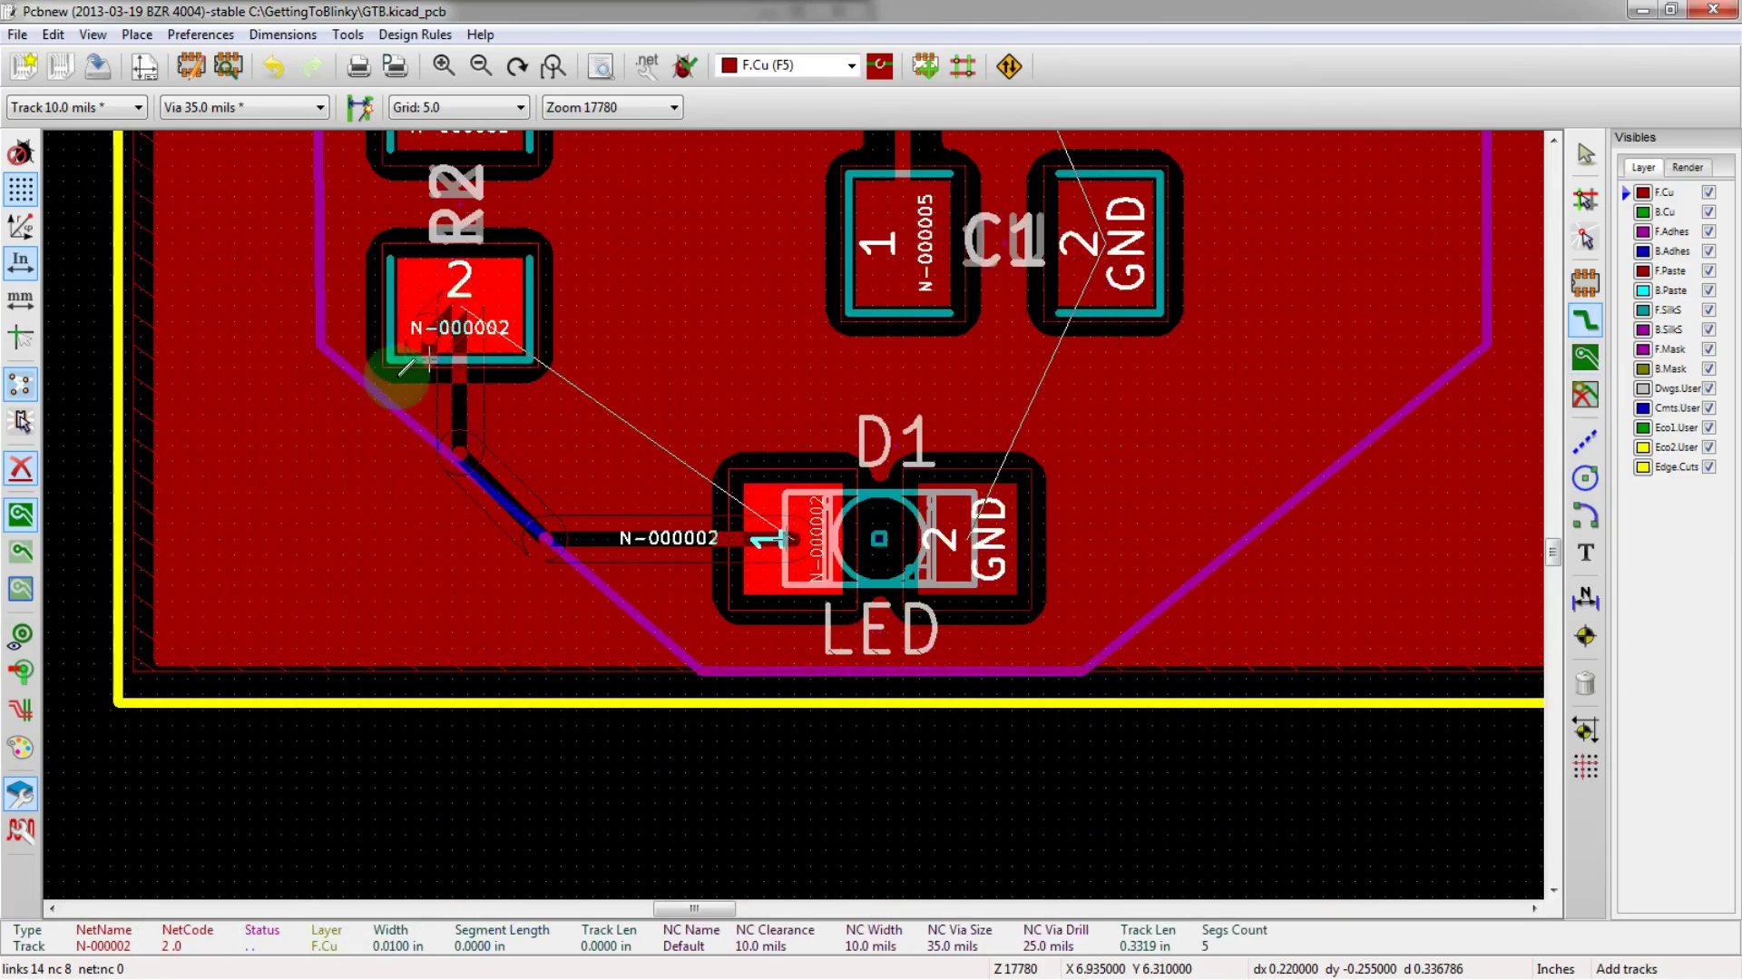
double_click(451, 308)
- Refill all zones so the VCC copper clears the new N-000002 track between D1 and R2
right_click(265, 487)
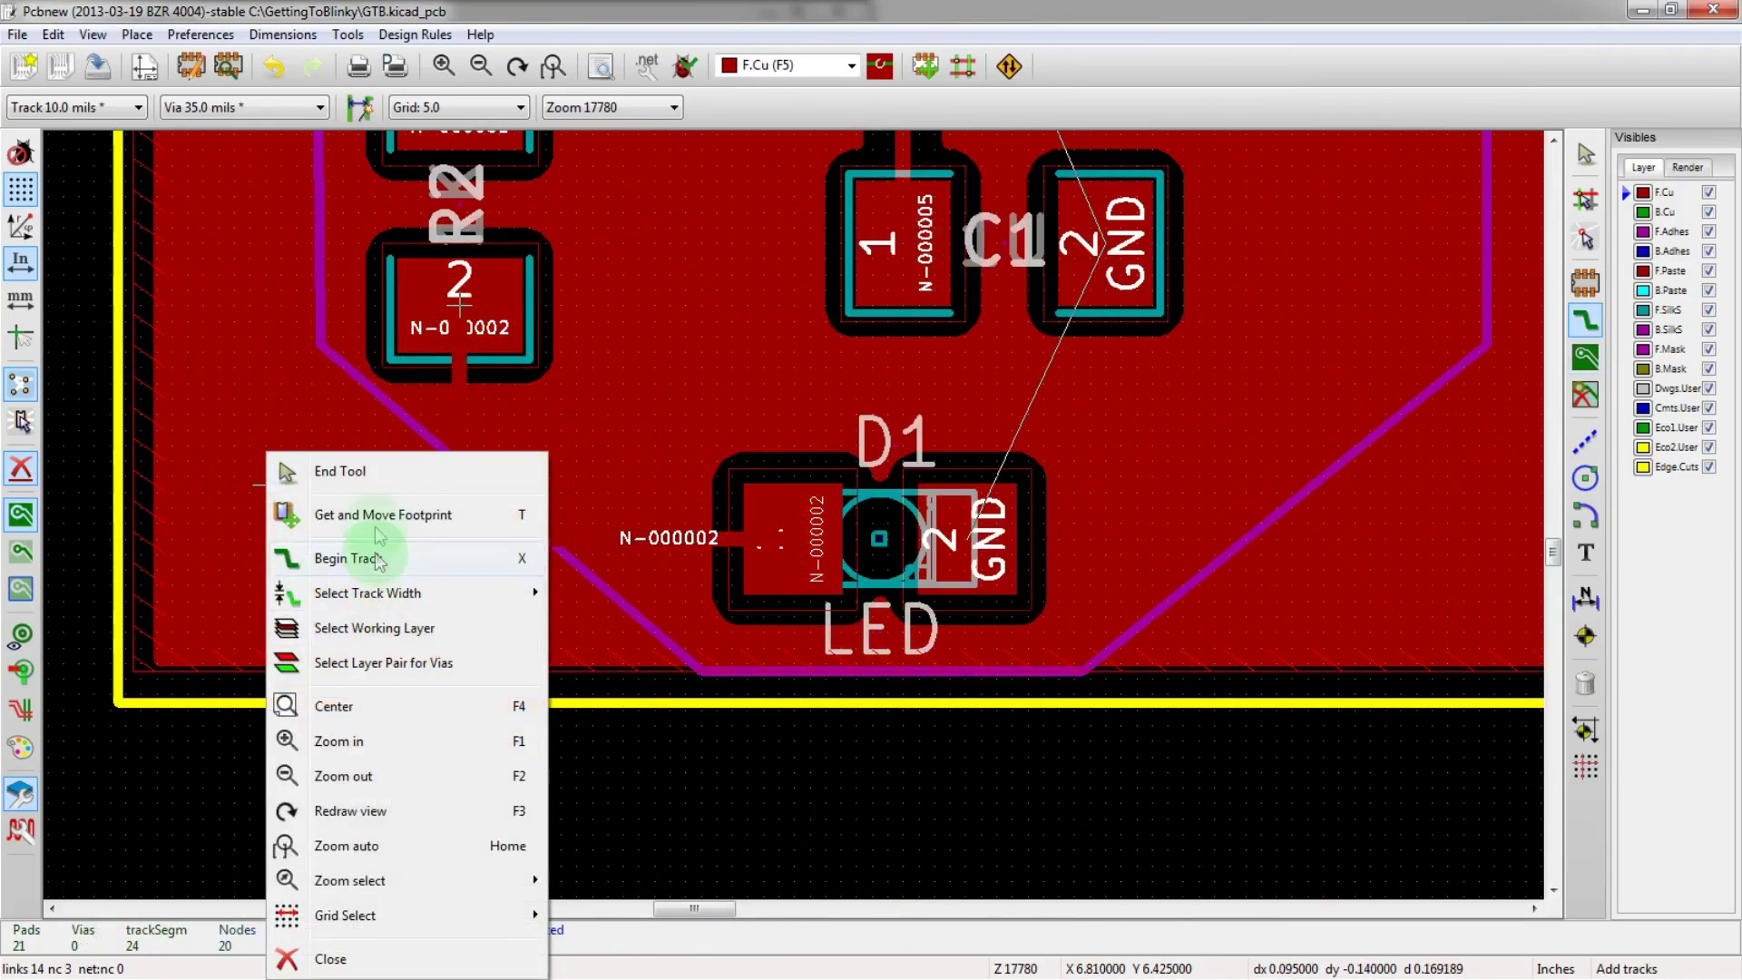
key("Escape")
left_click(1585, 356)
right_click(1283, 374)
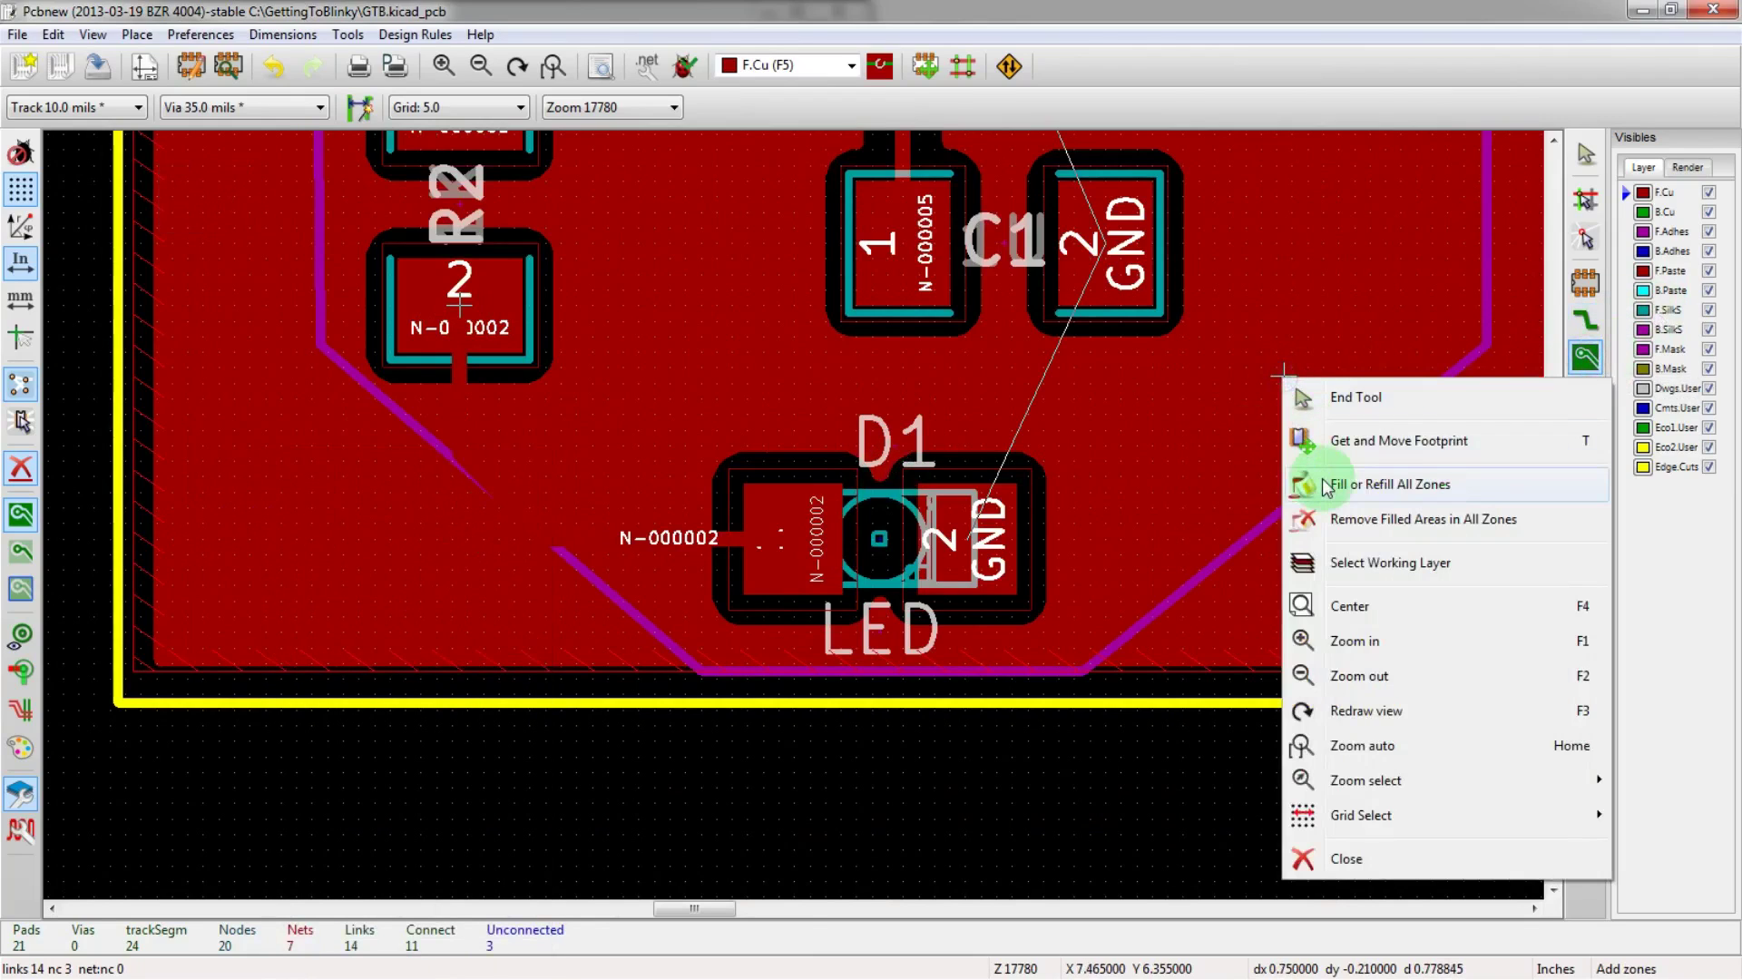
left_click(1327, 487)
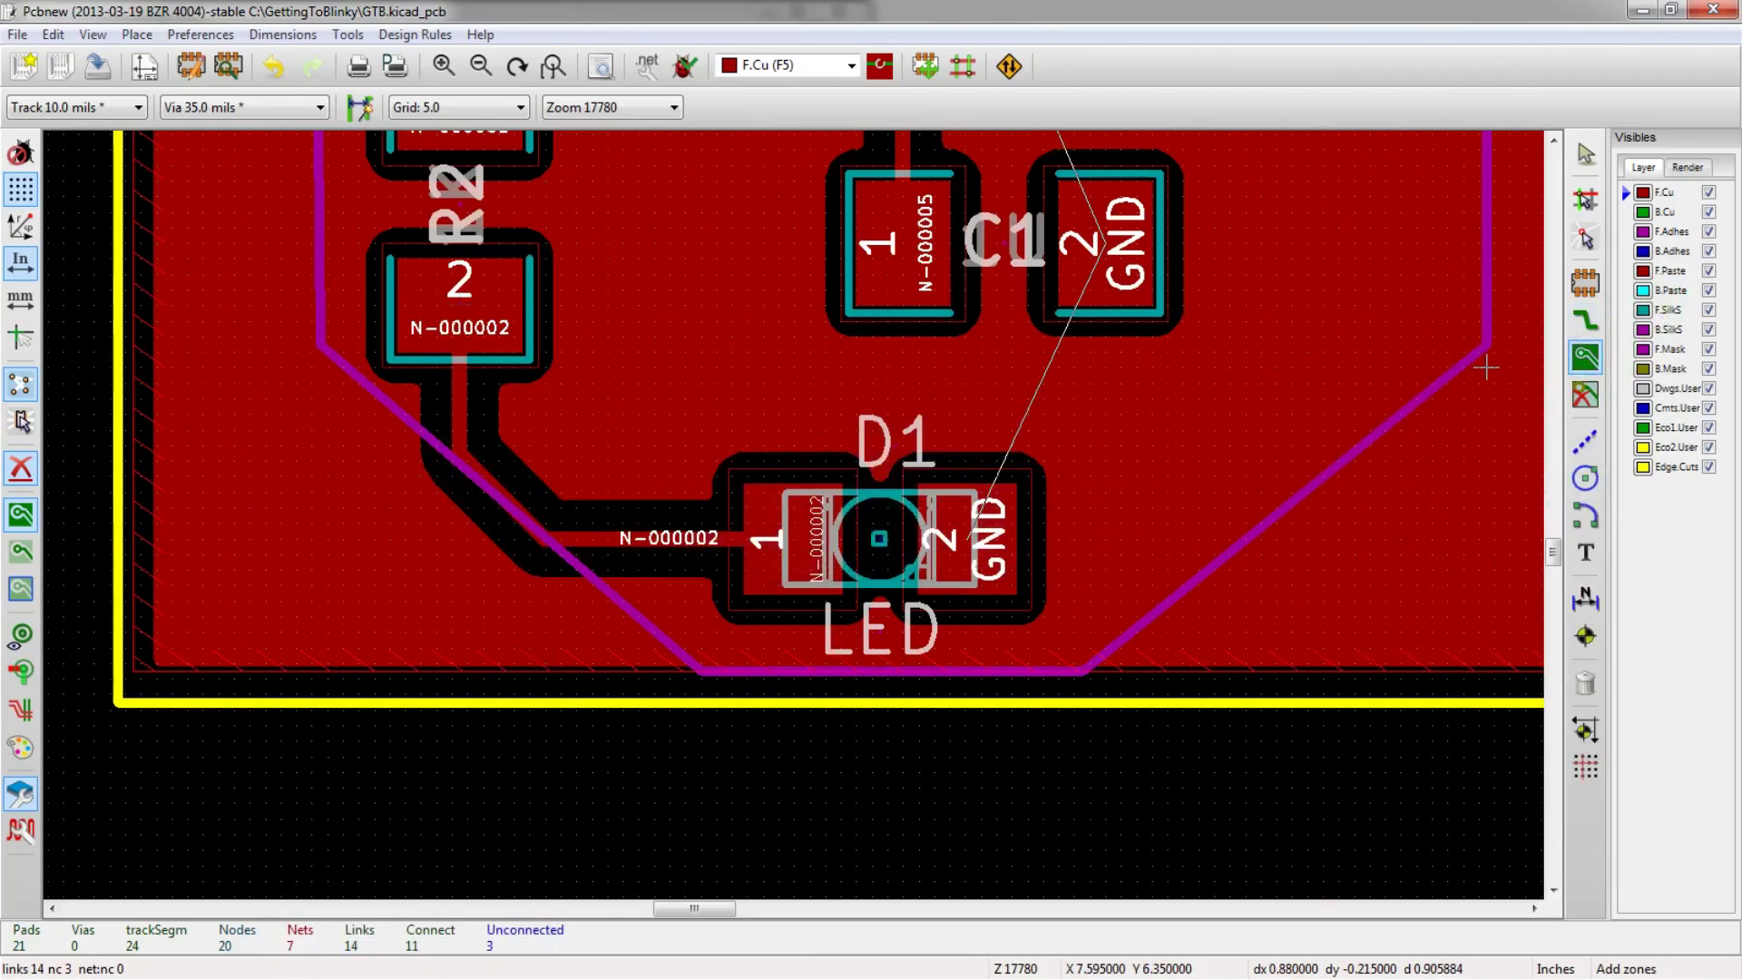
scroll(871, 434, "down", 3)
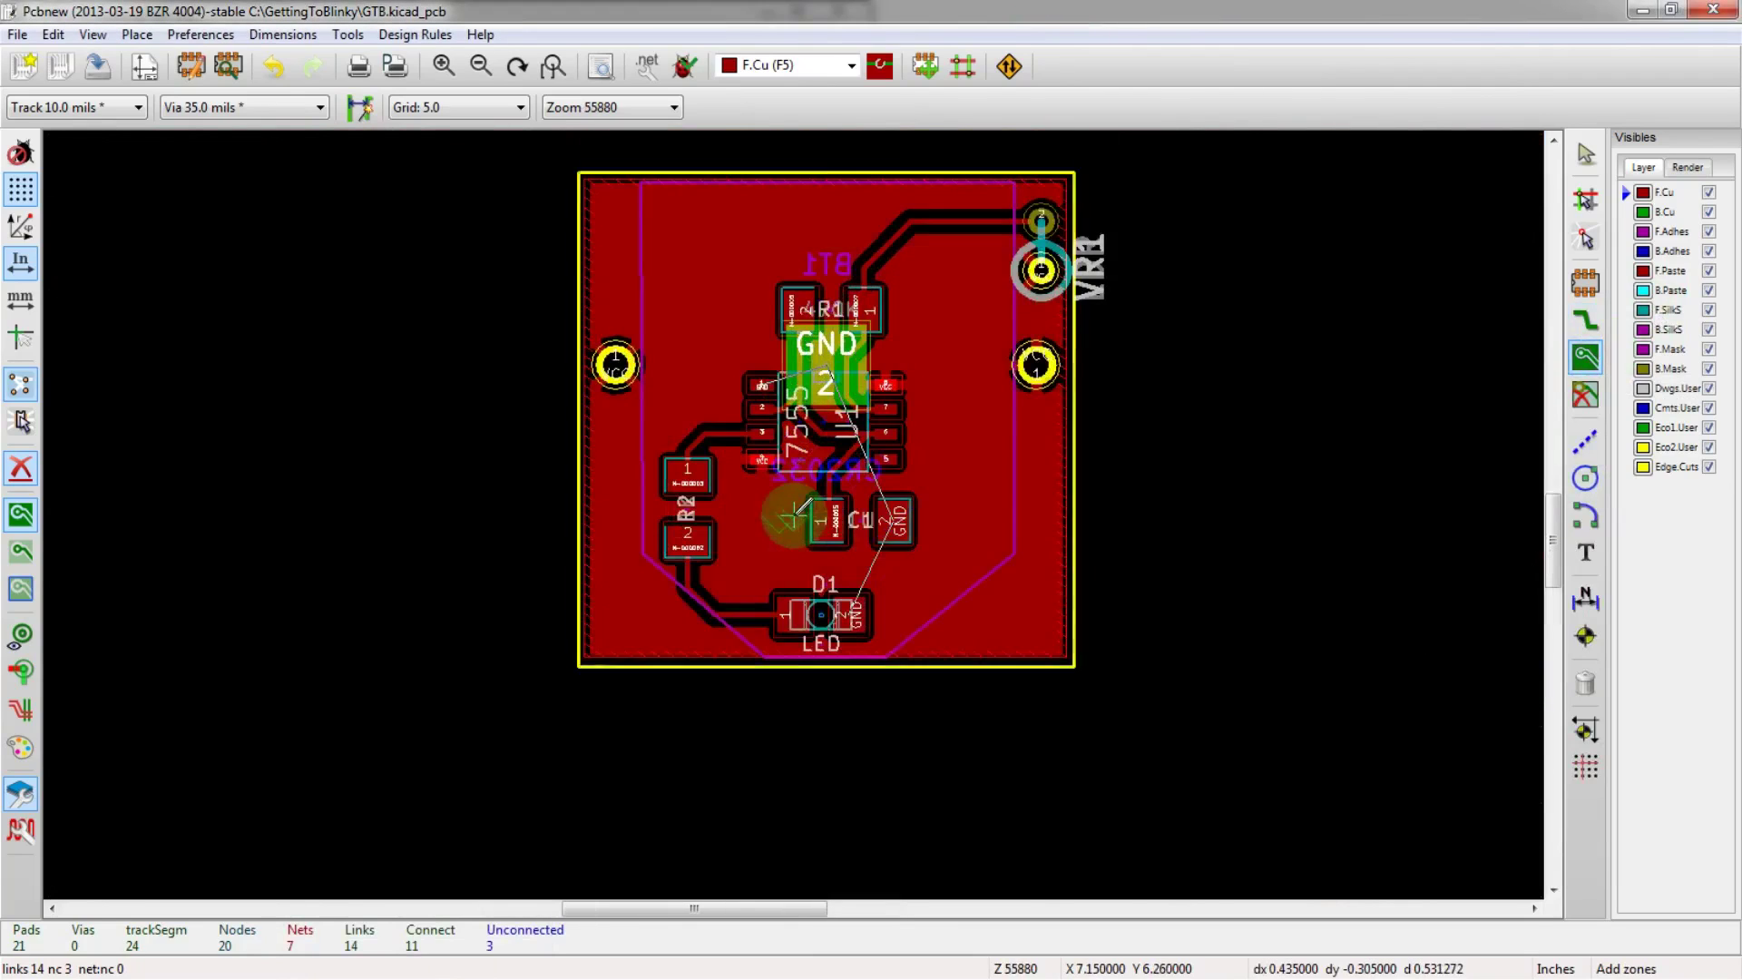
scroll(793, 514, "up", 2)
scroll(779, 519, "down", 1)
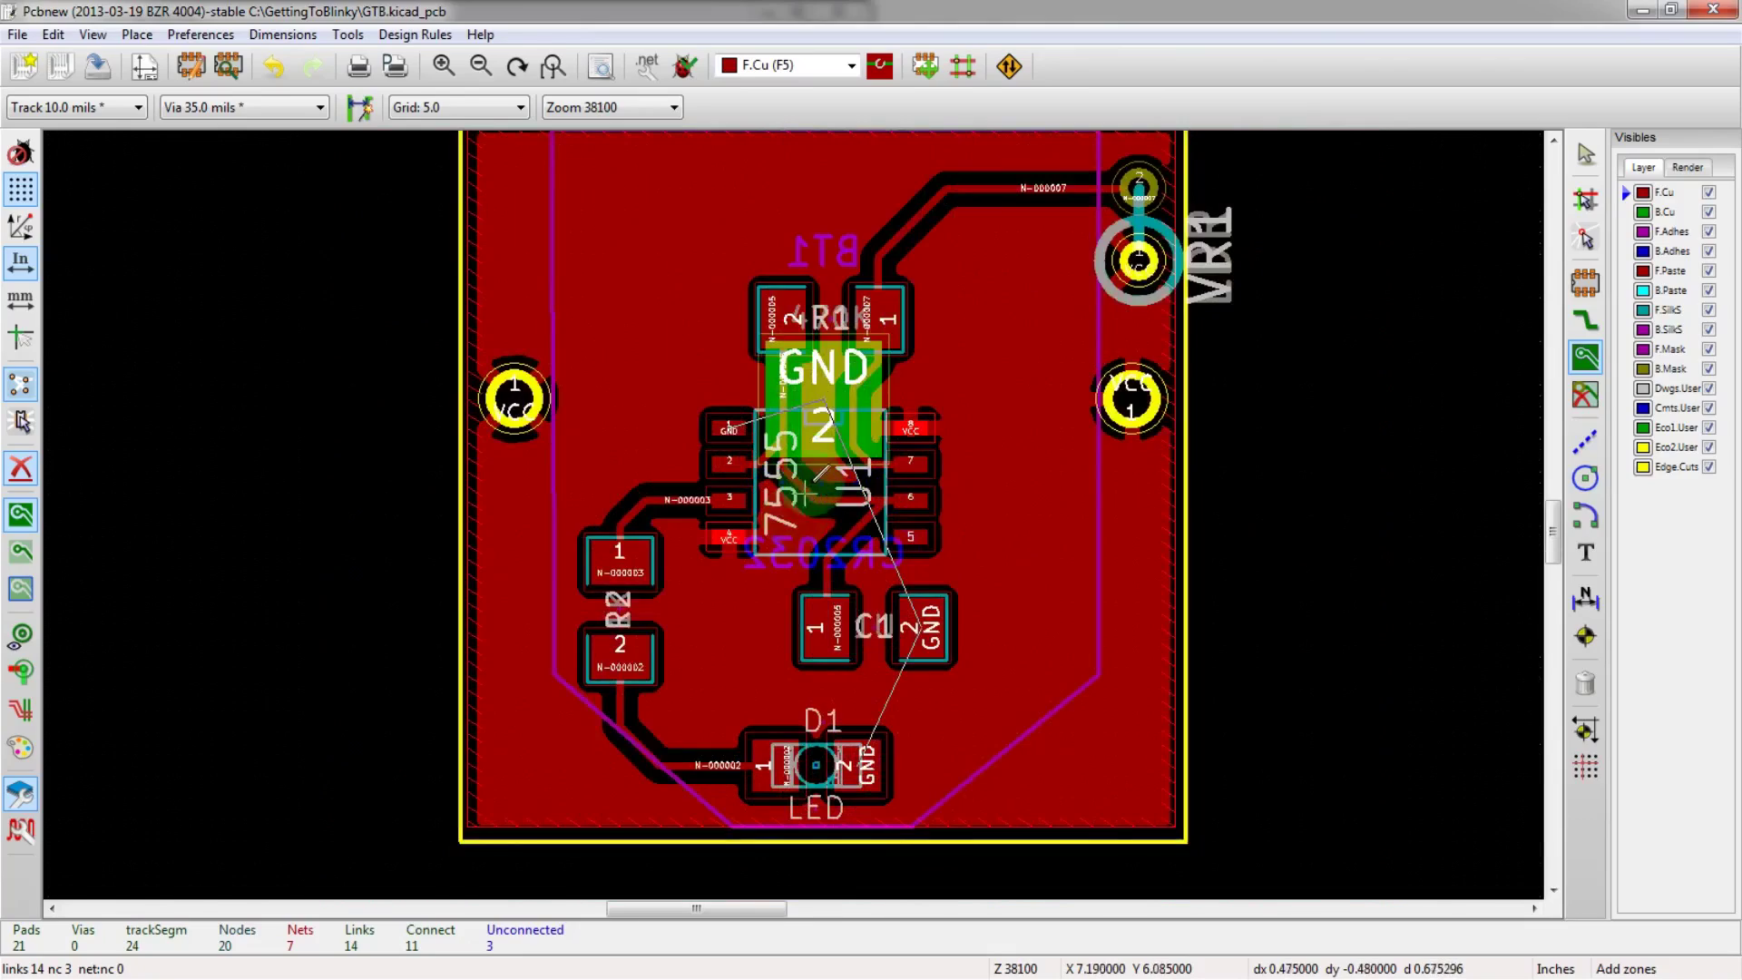
scroll(846, 406, "up", 1)
scroll(794, 514, "down", 1)
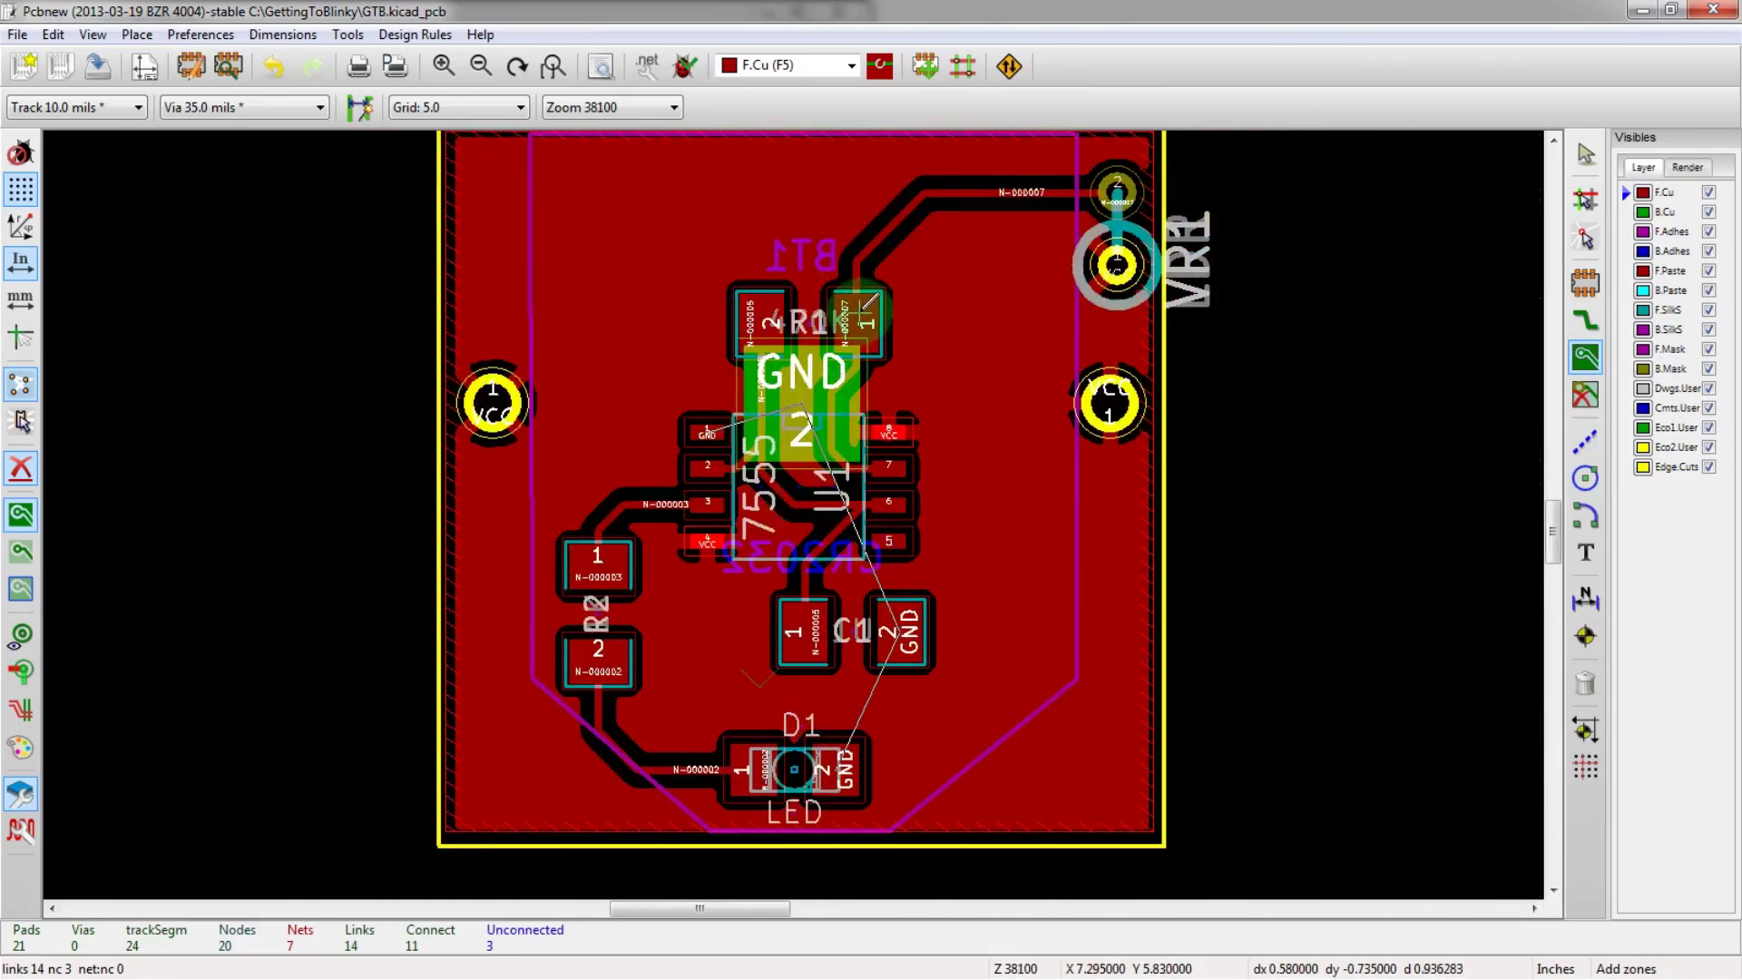
scroll(835, 323, "up", 1)
scroll(789, 526, "down", 1)
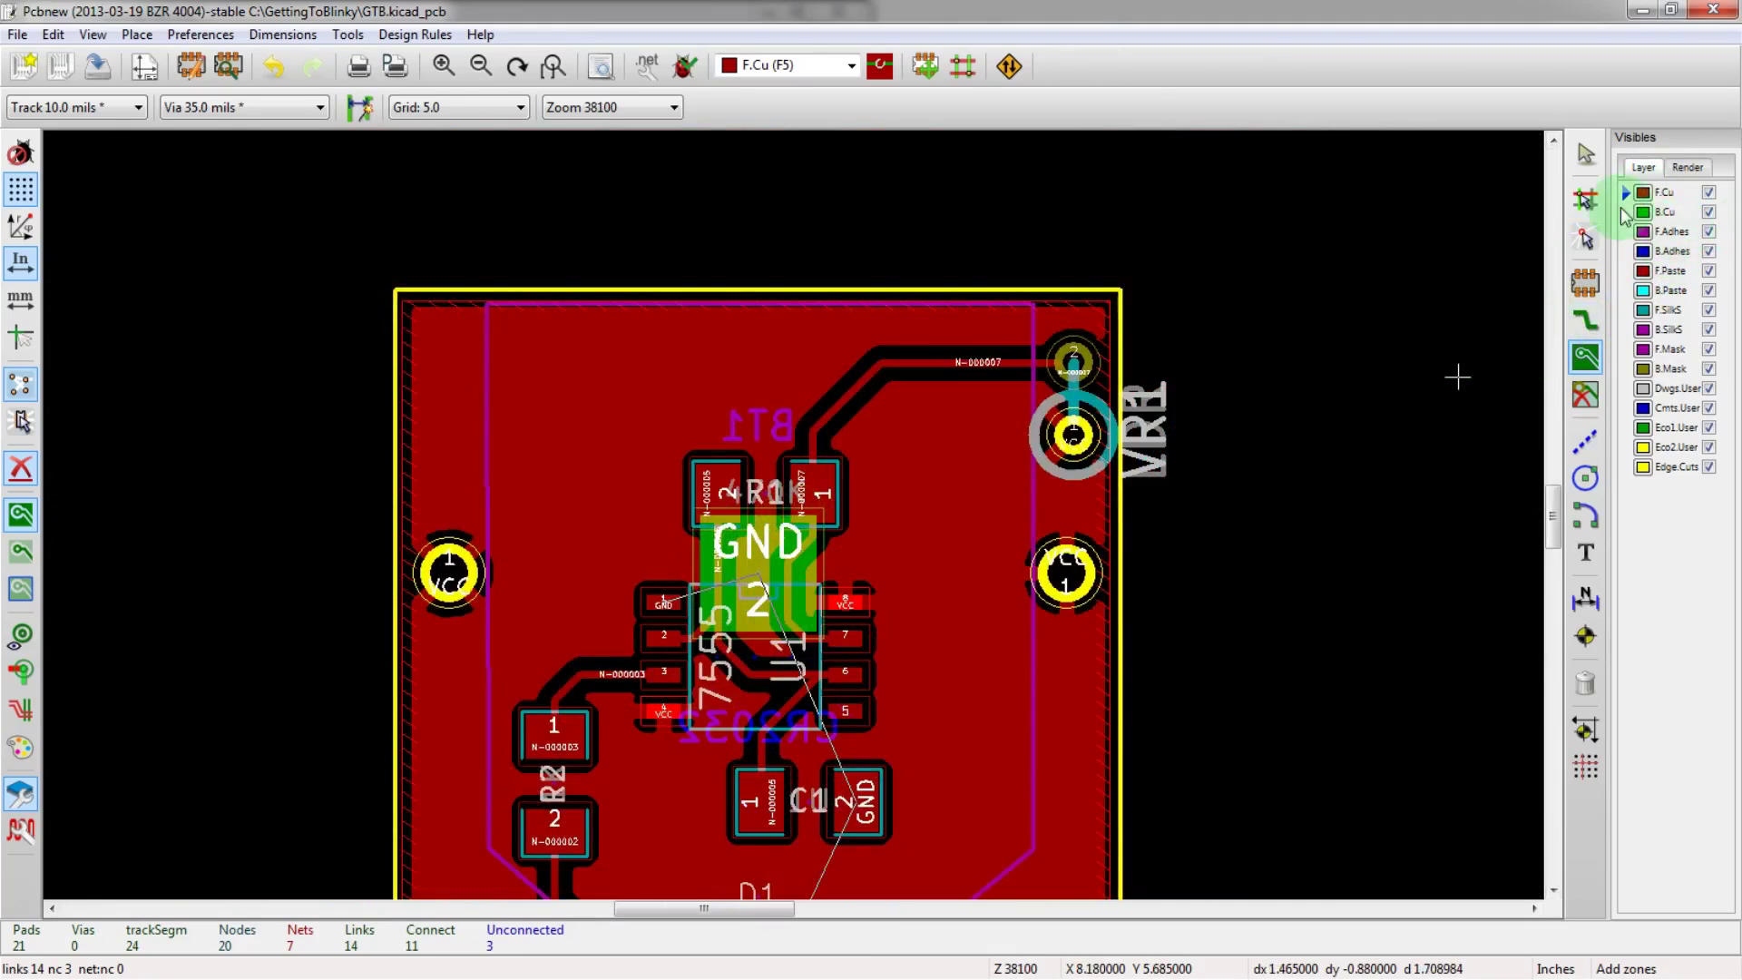
- Hide the F.Cu layer and make B.Cu the working layer
left_click(1708, 192)
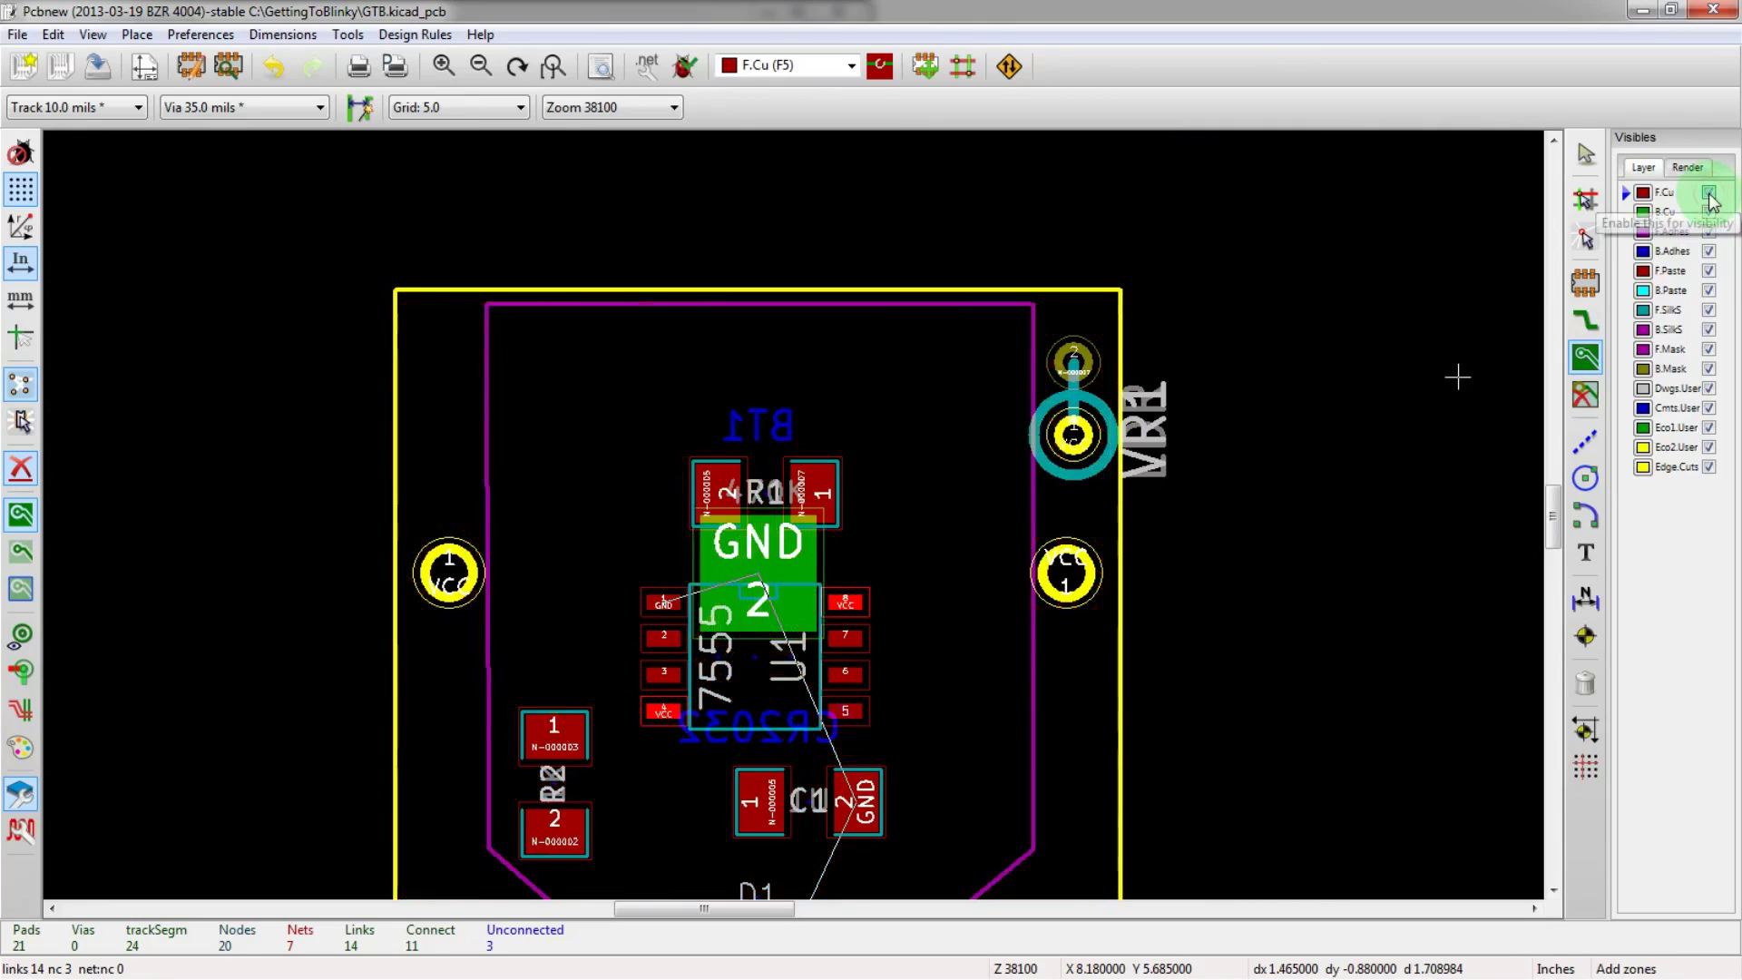
scroll(1019, 303, "down", 1)
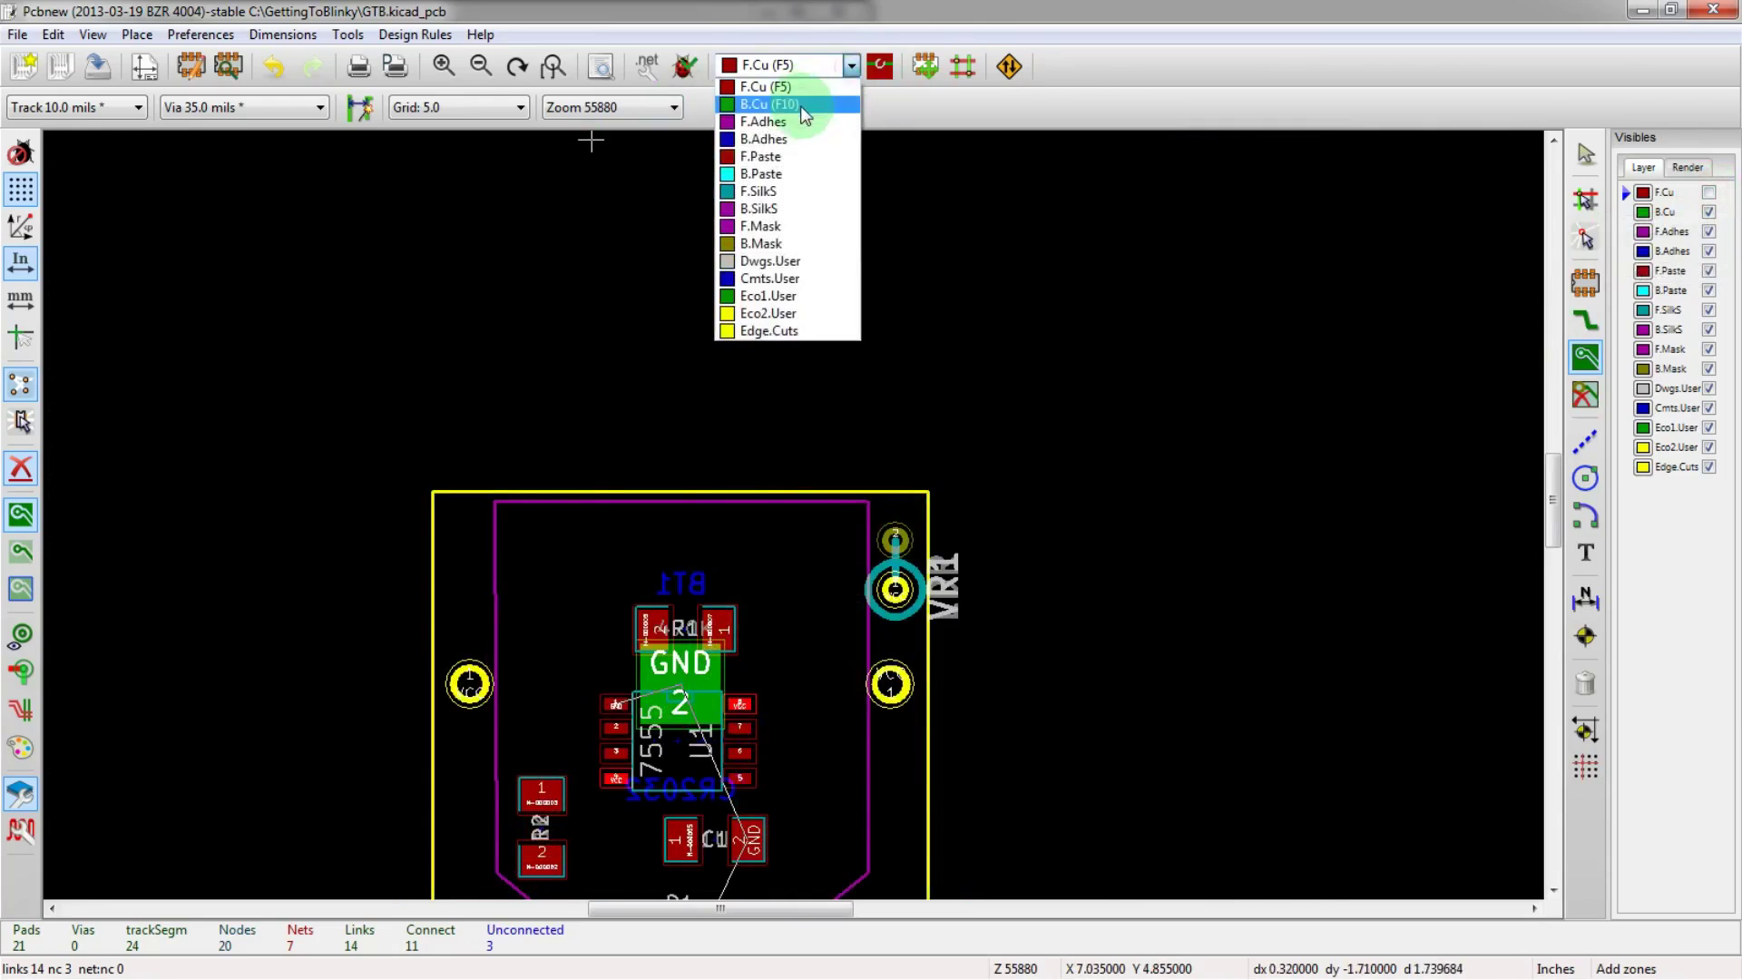
left_click(801, 105)
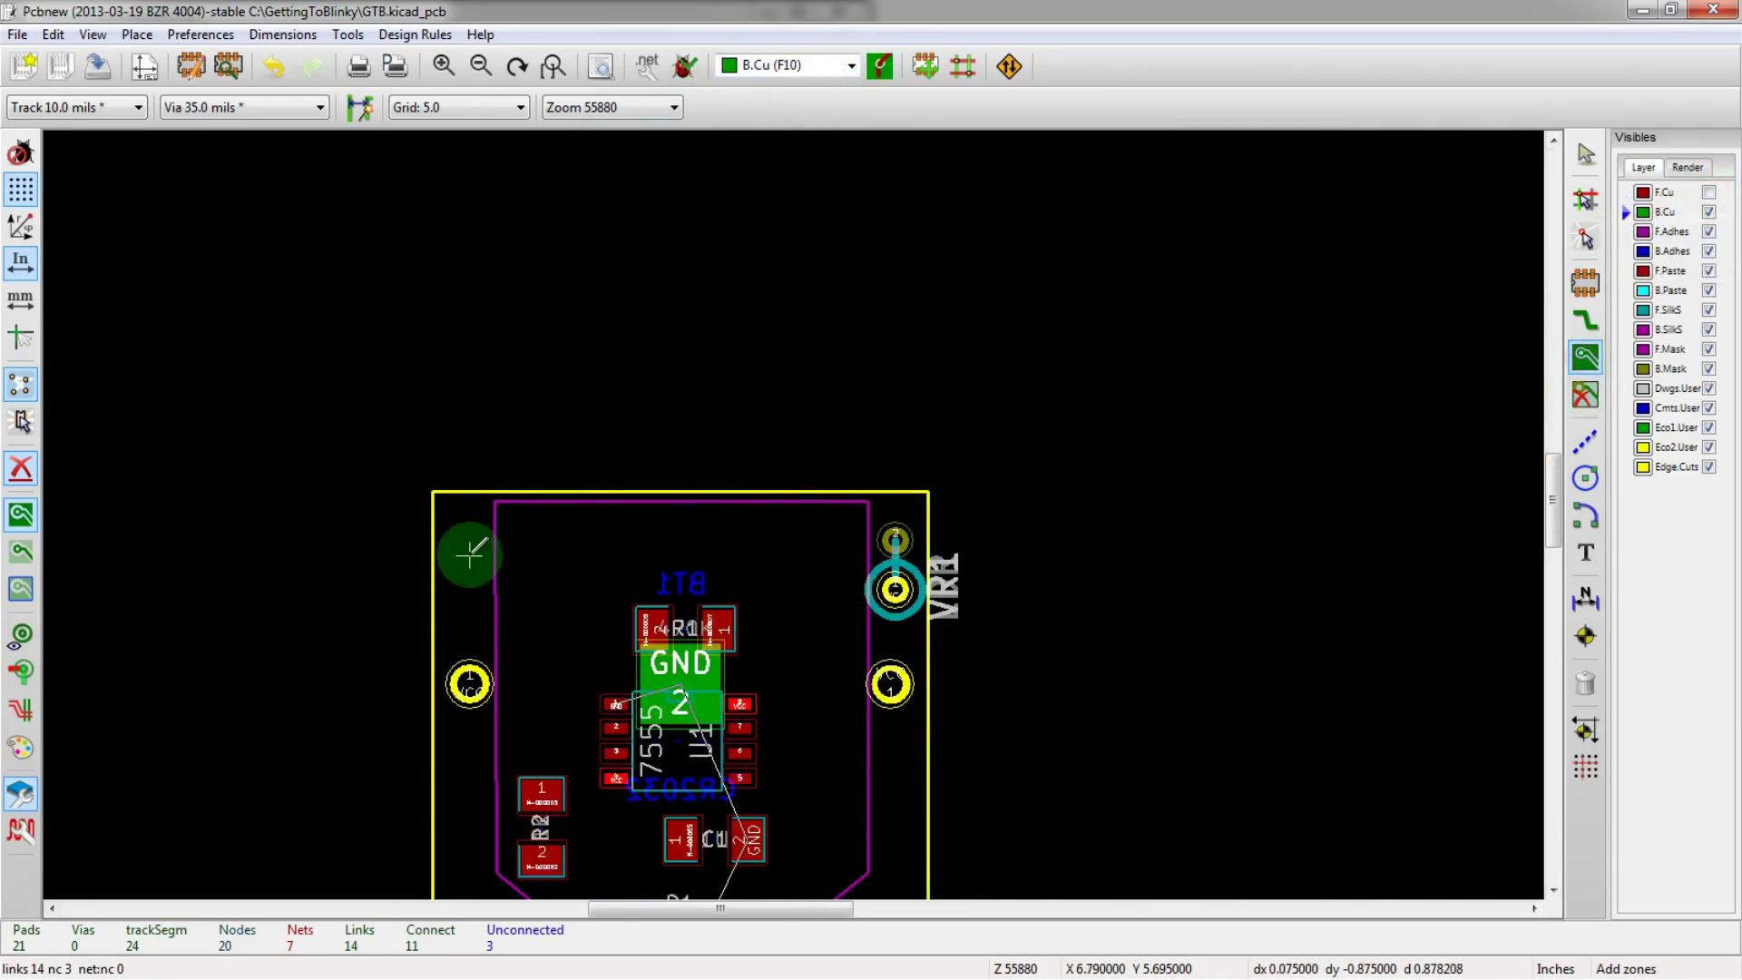
- Start a copper zone on B.Cu assigned to the GND net, just inside the board's upper-left corner
scroll(467, 544, "up", 3)
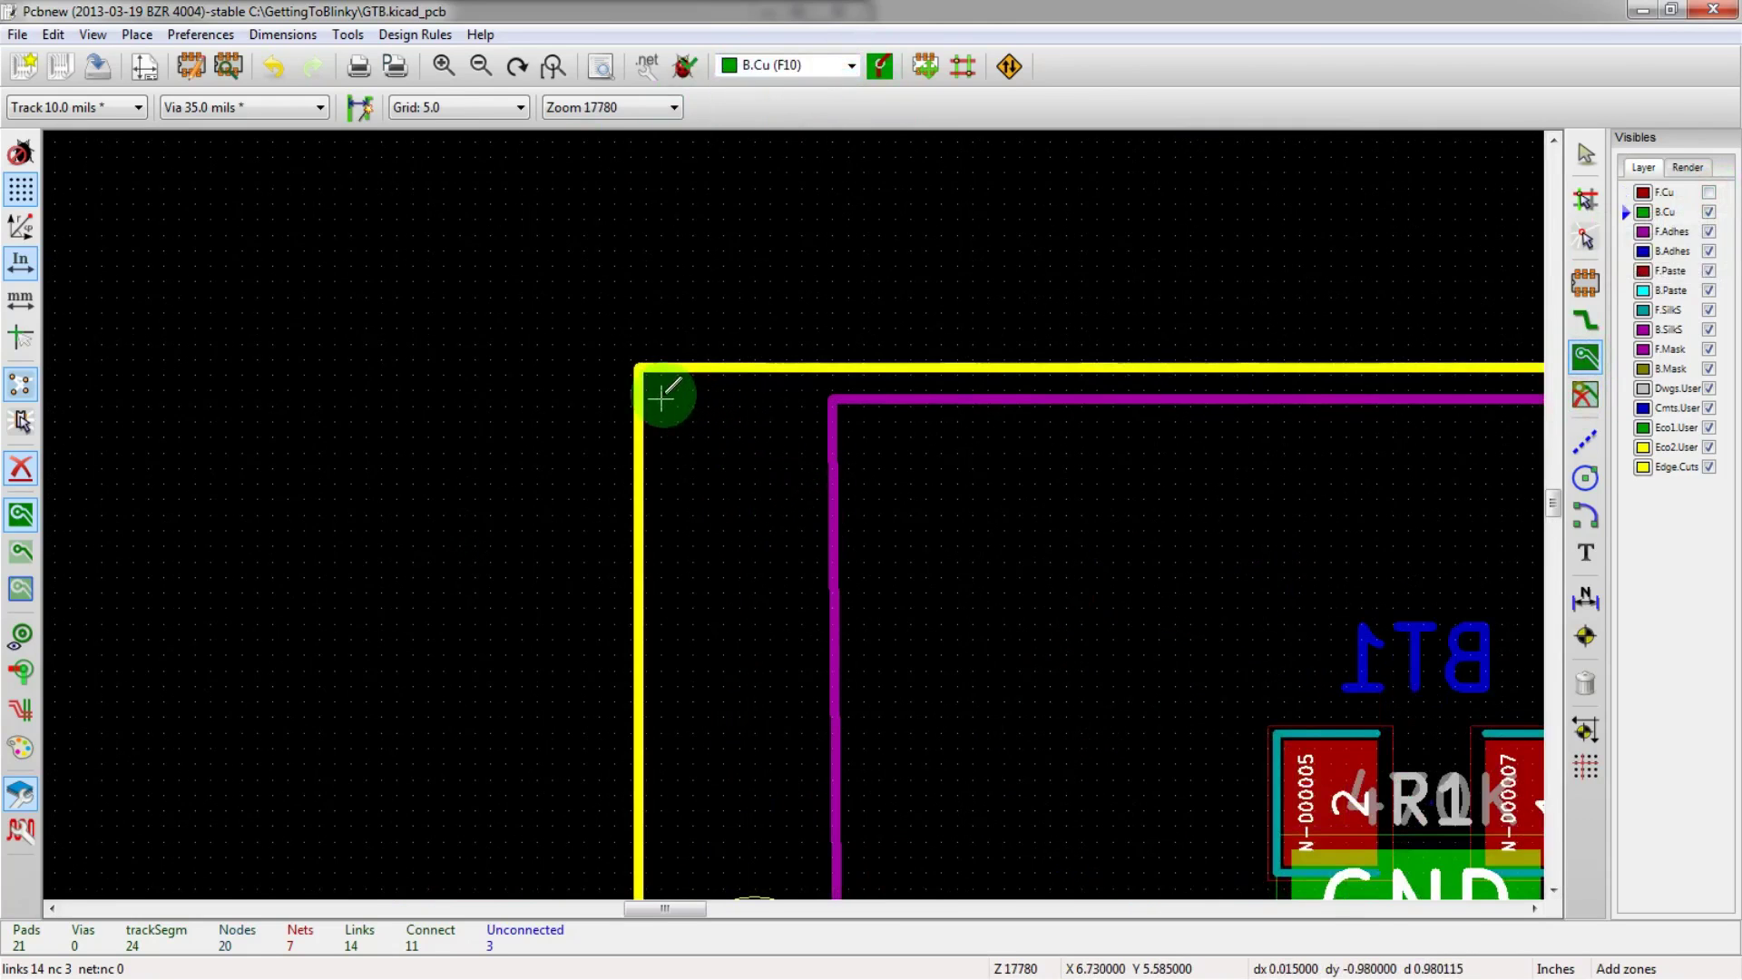
left_click(662, 390)
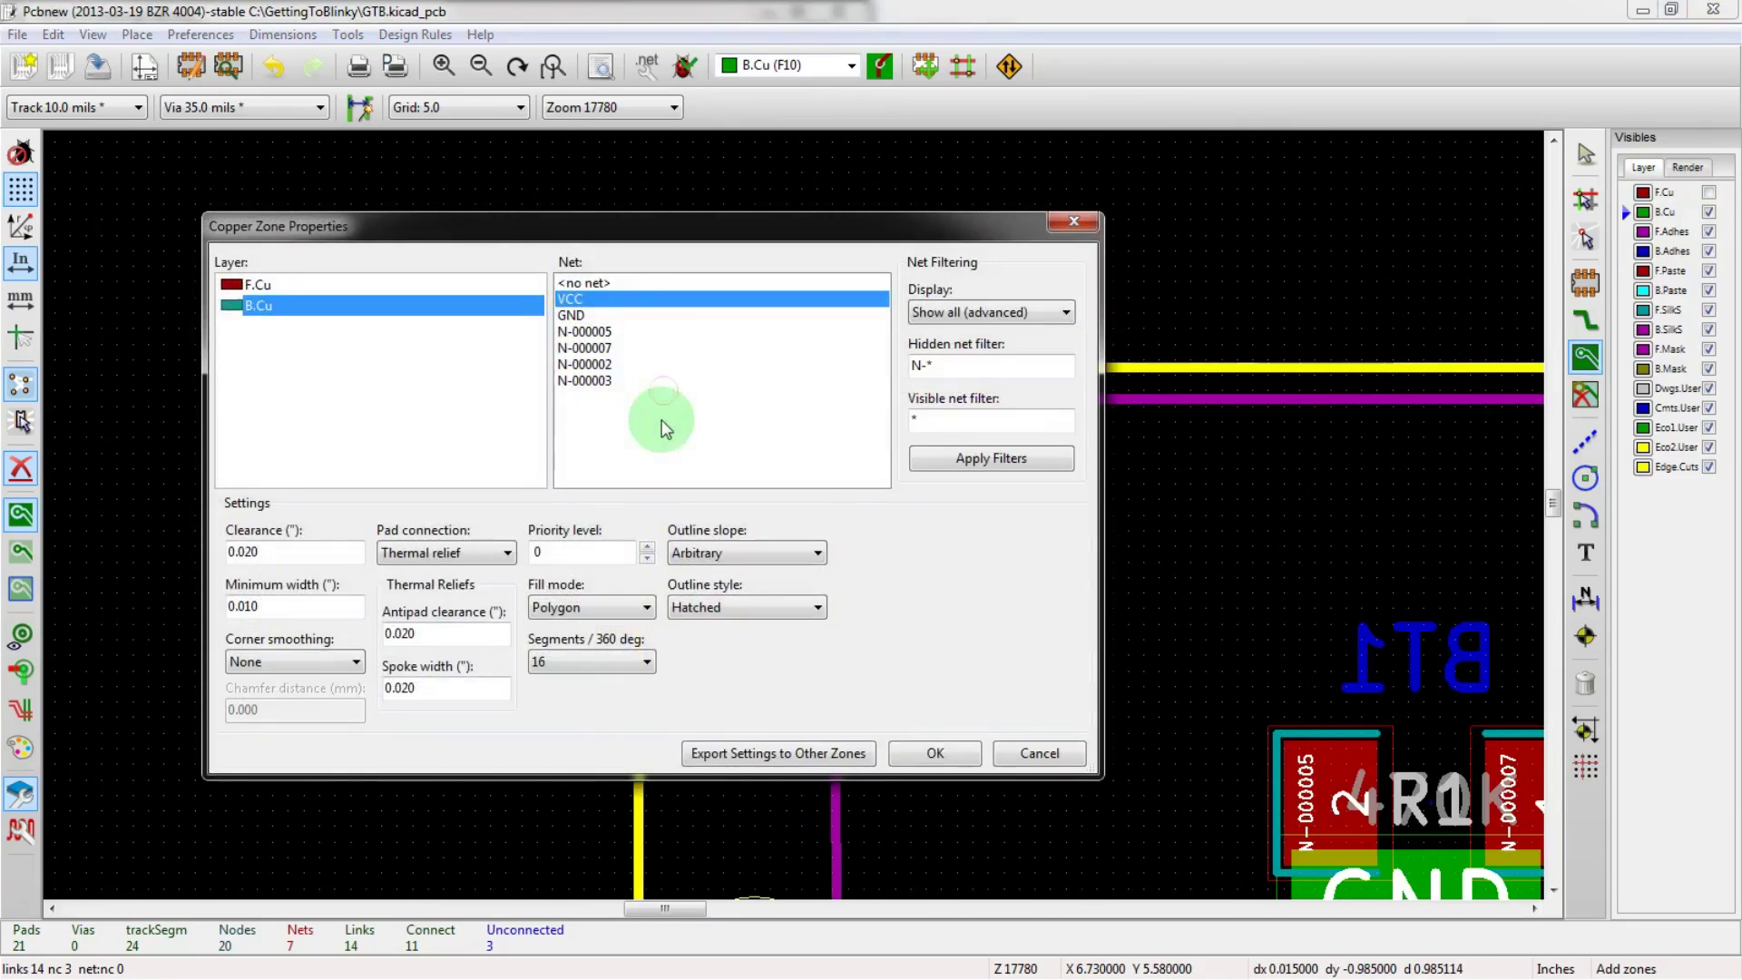
left_click(651, 316)
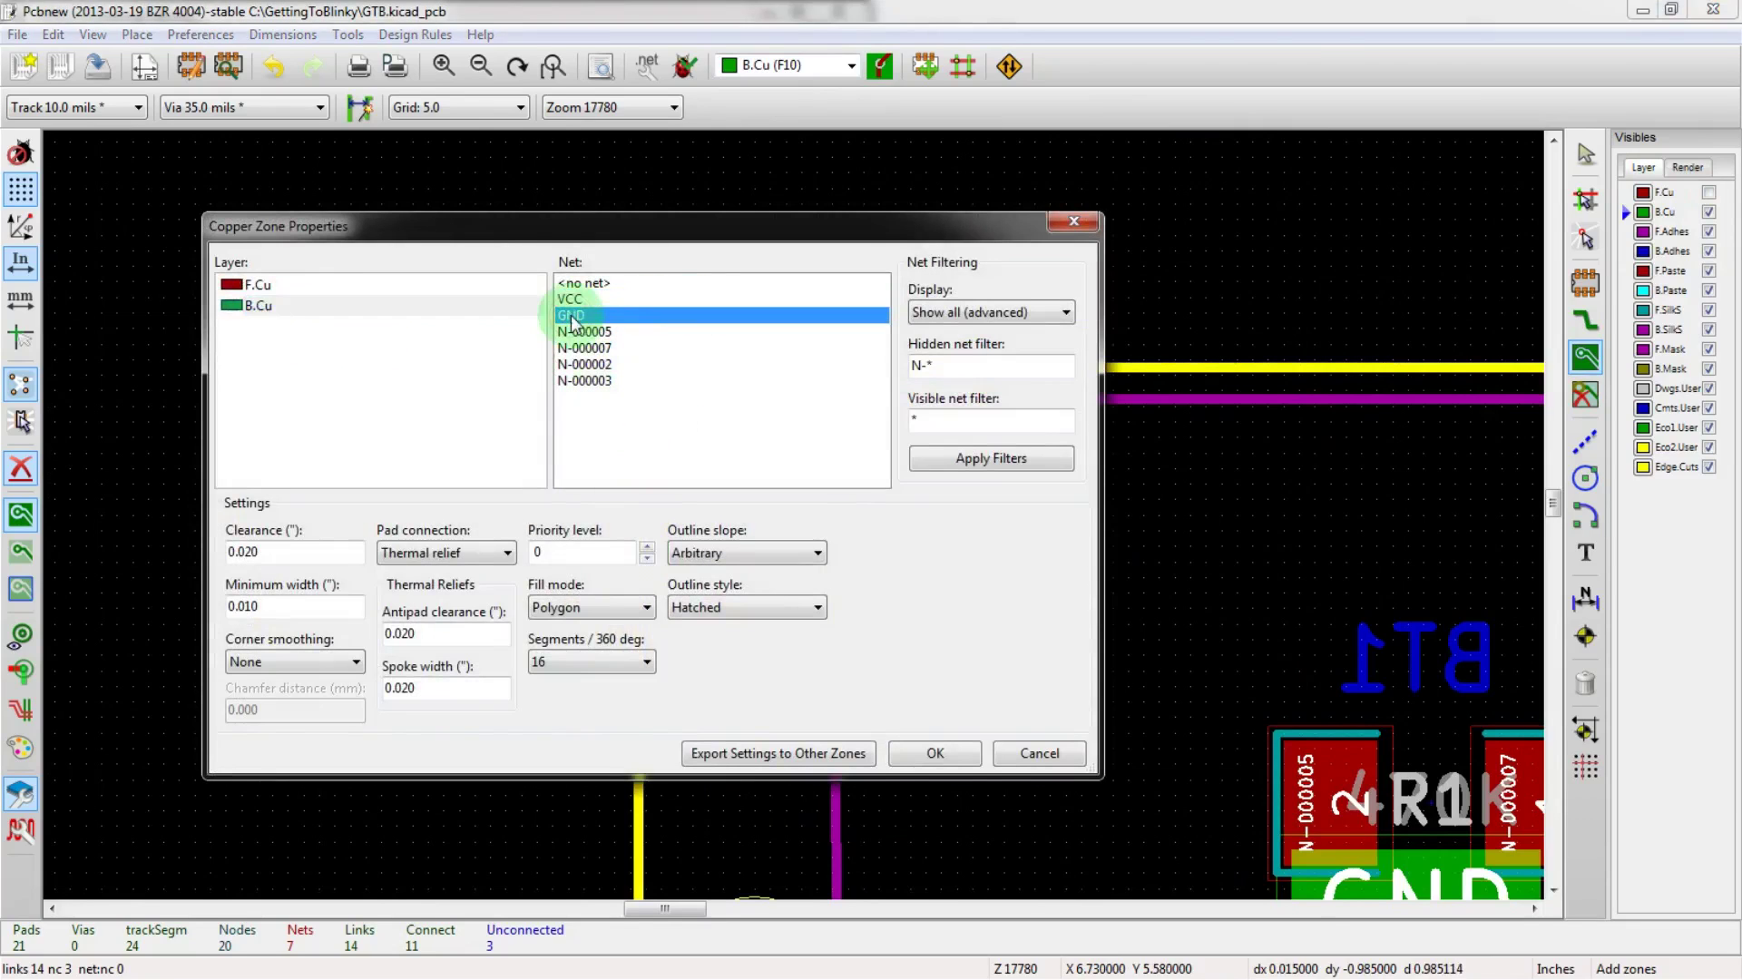
left_click(934, 753)
- Place the lower-left and lower-right corners of the GND zone outline just inside the board's yellow edge
scroll(646, 451, "down", 5)
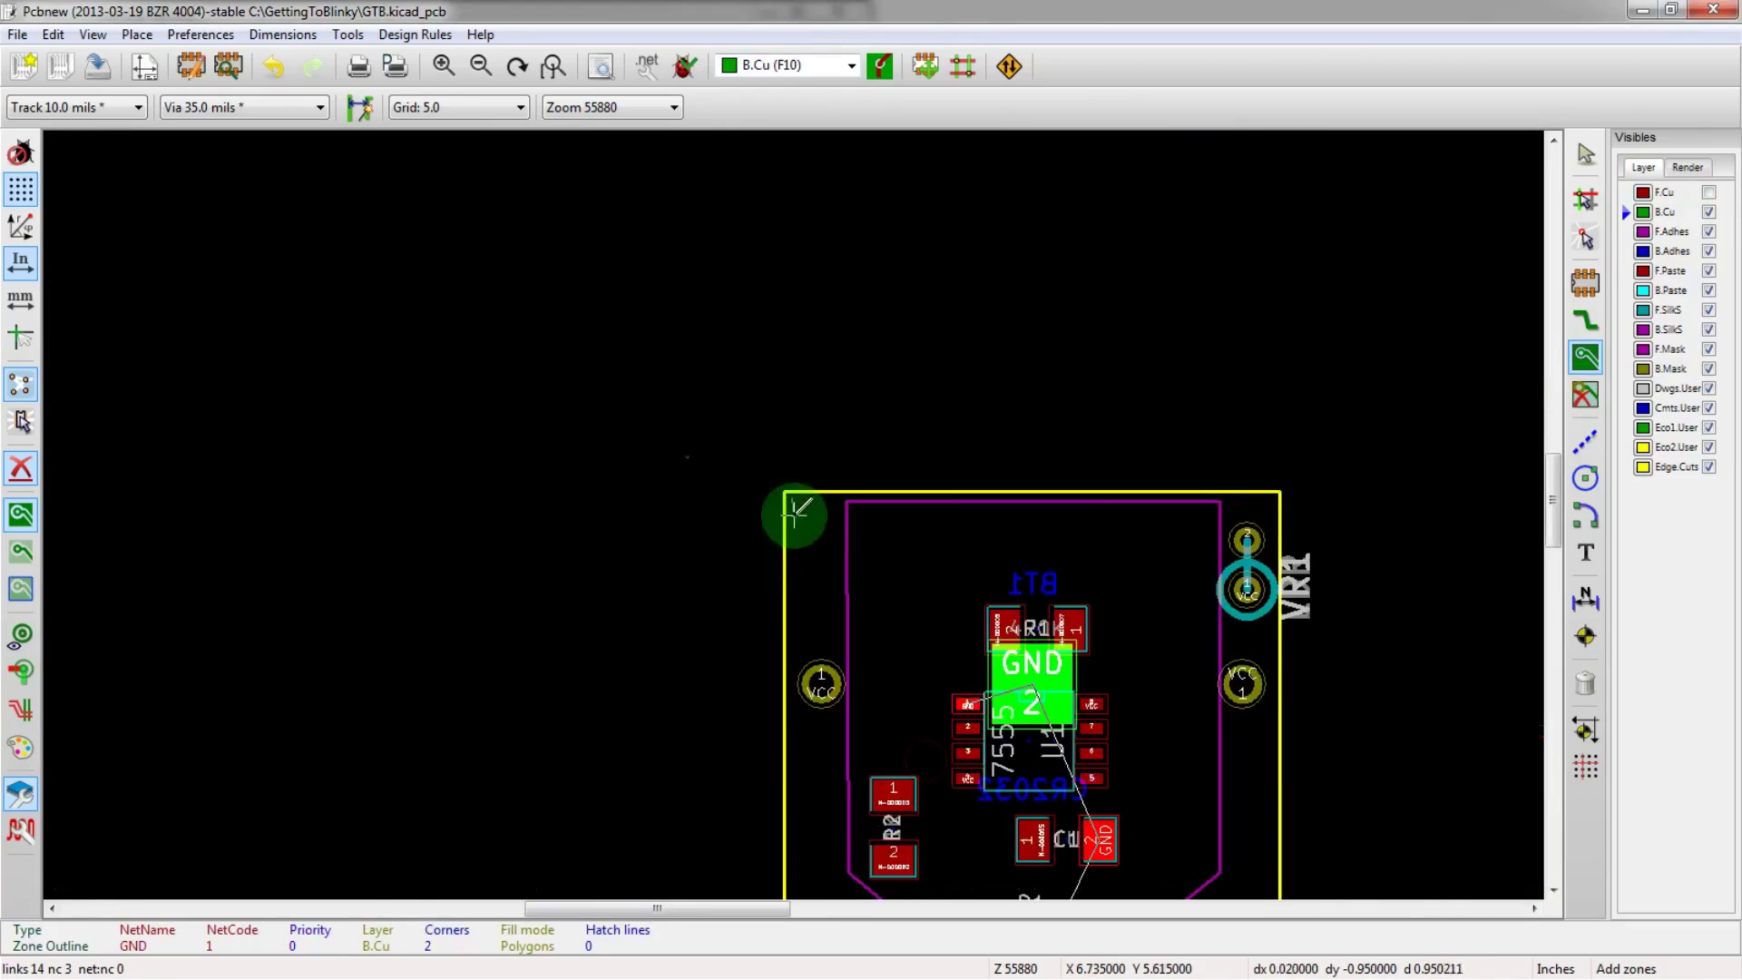
scroll(793, 738, "down", 1)
scroll(778, 486, "up", 8)
scroll(790, 508, "down", 1)
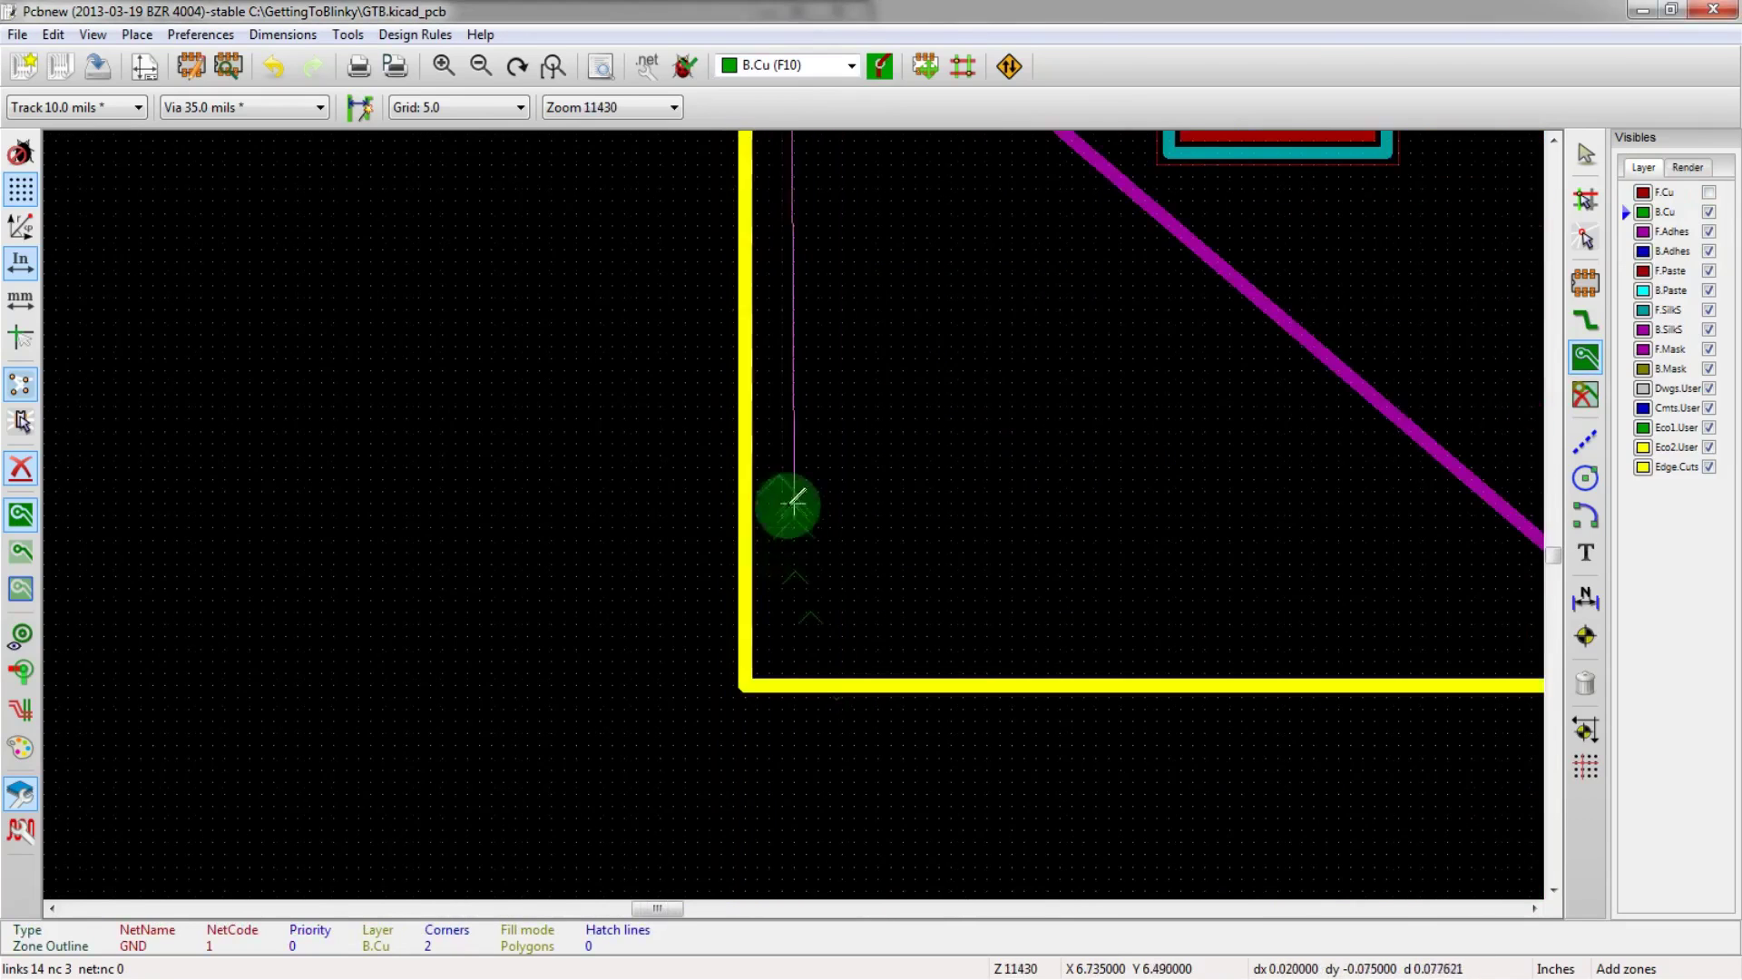
scroll(817, 635, "up", 1)
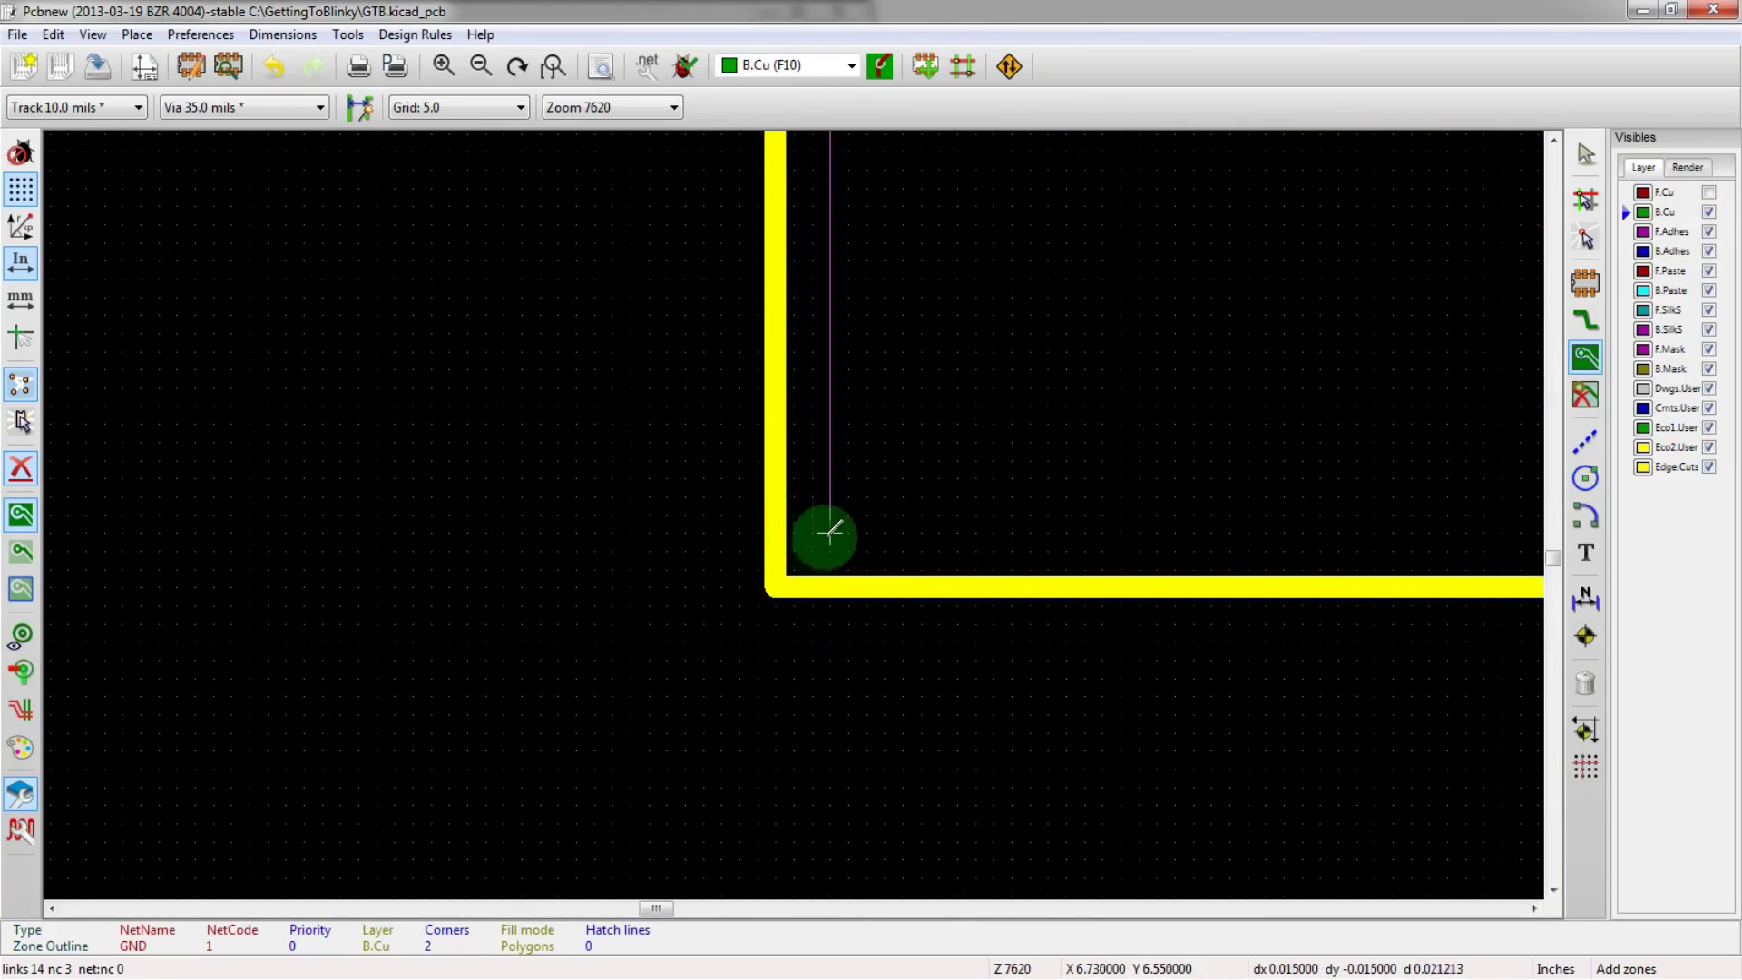
left_click(831, 531)
scroll(831, 531, "down", 3)
scroll(1380, 486, "down", 1)
scroll(794, 524, "up", 4)
scroll(1307, 519, "down", 2)
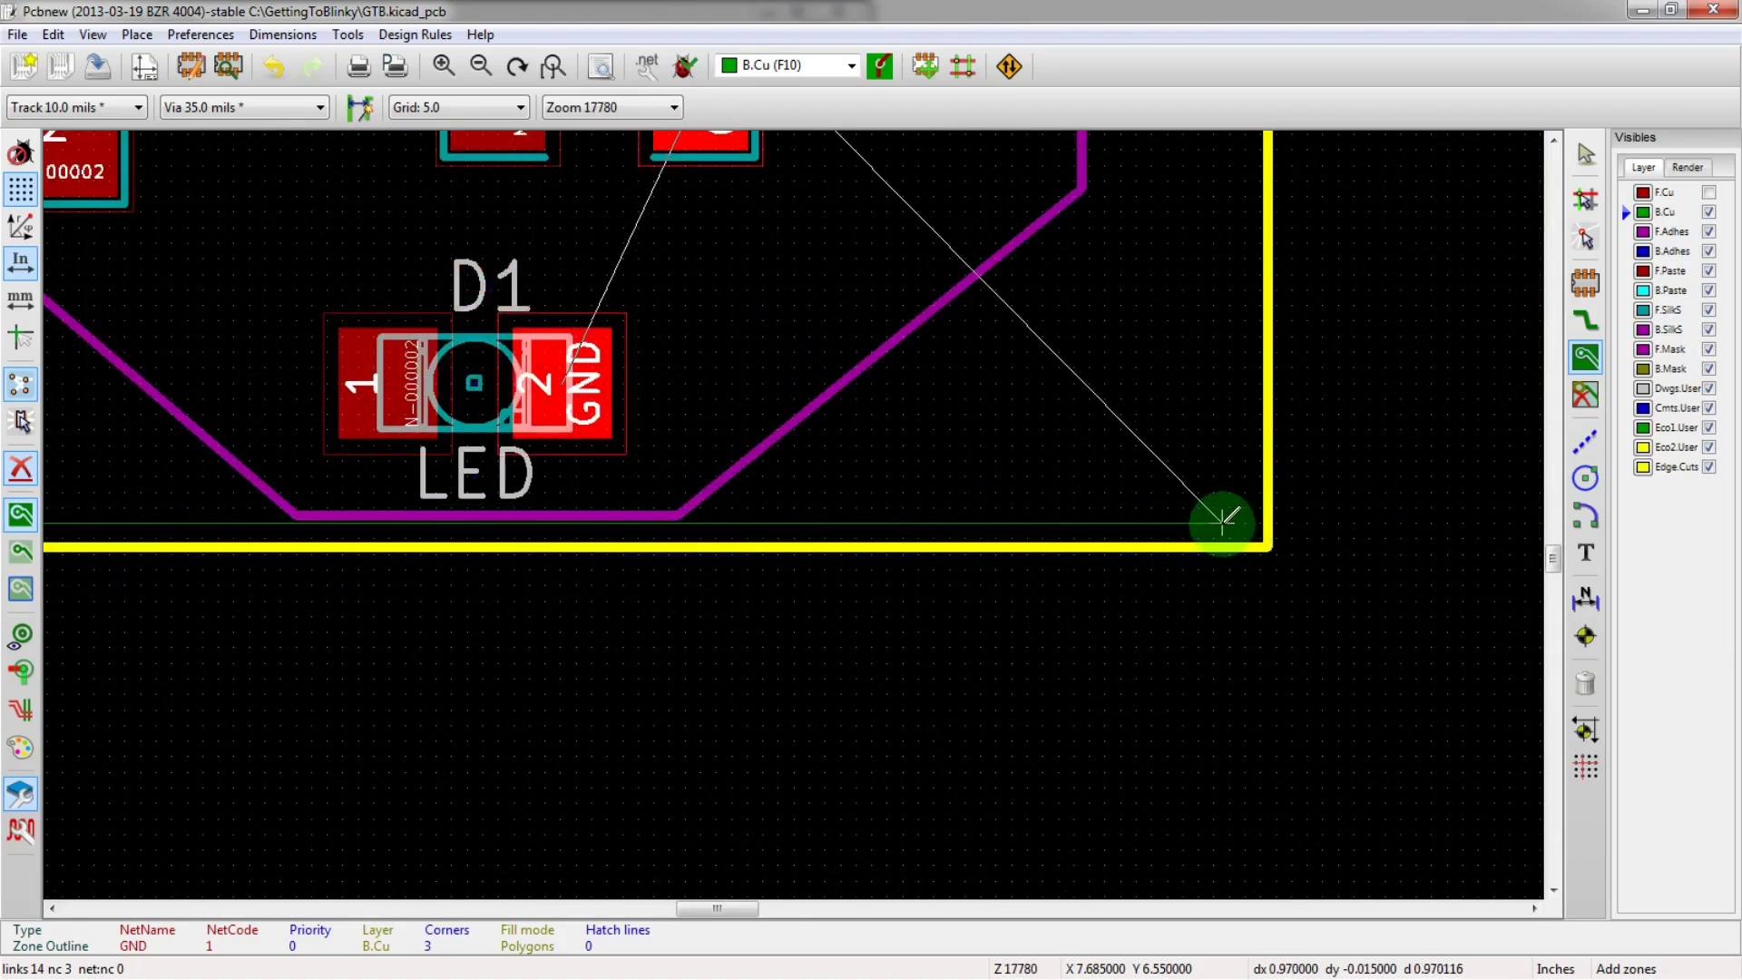
left_click(1222, 521)
- Place the GND zone's upper-right corner inside the board edge and close the outline at its starting corner
scroll(1222, 521, "down", 4)
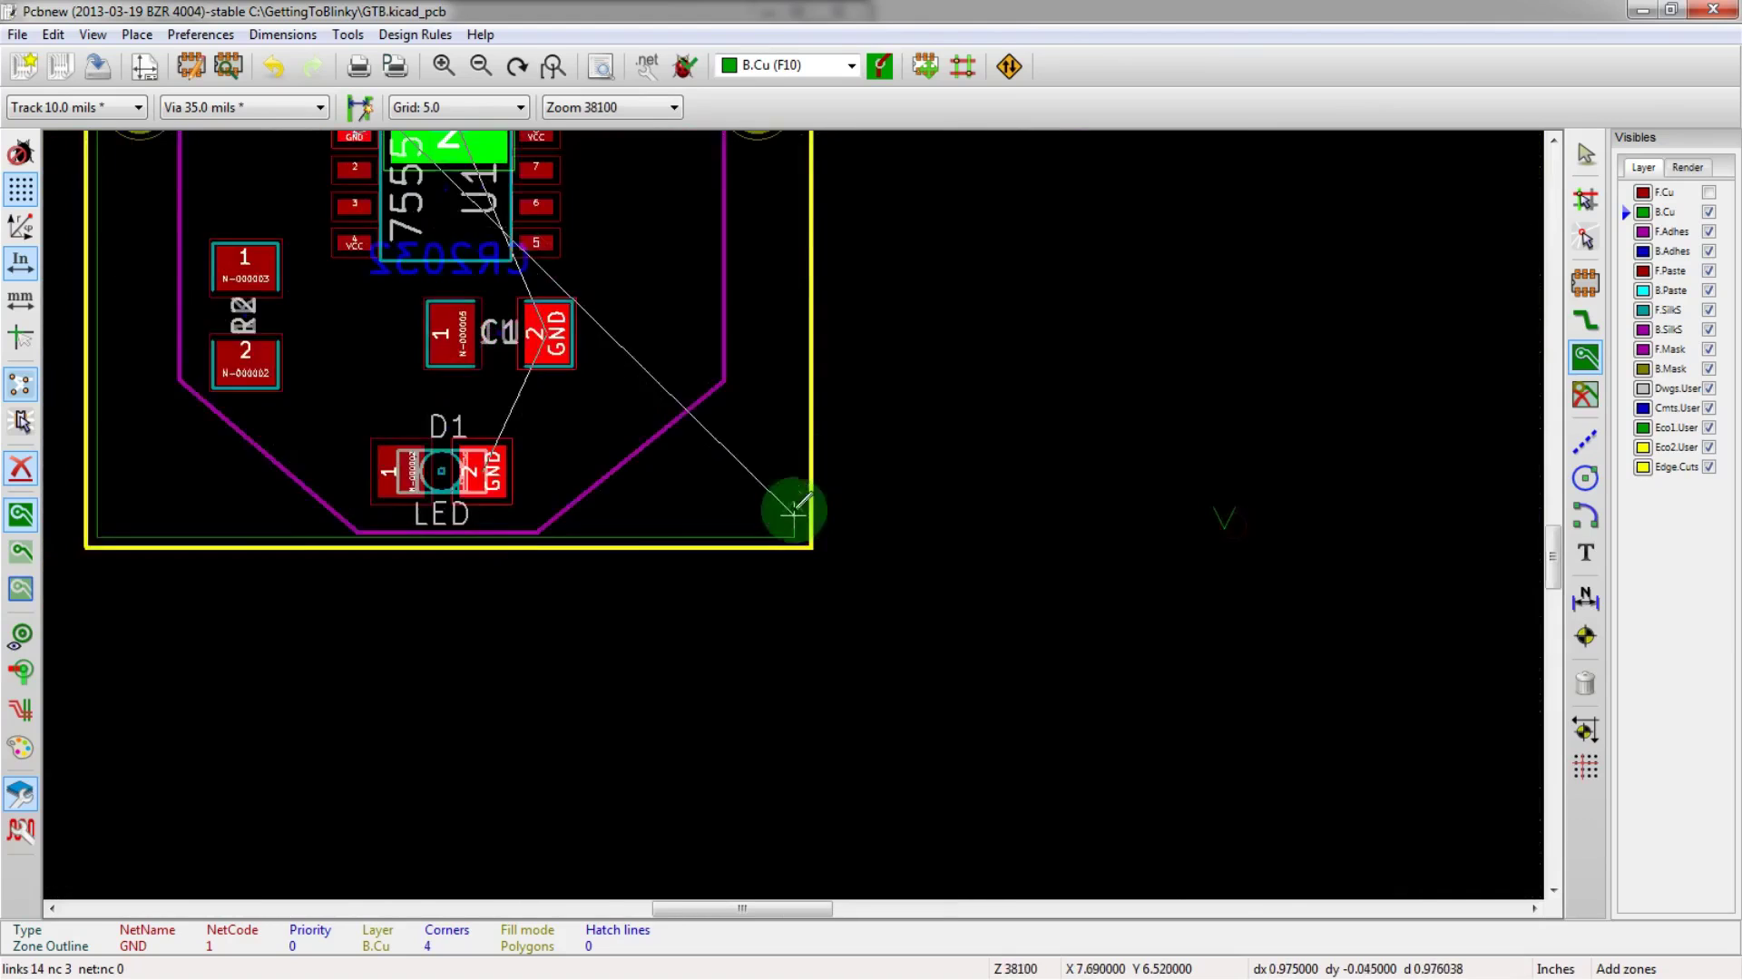
scroll(793, 477, "up", 3)
scroll(815, 258, "down", 1)
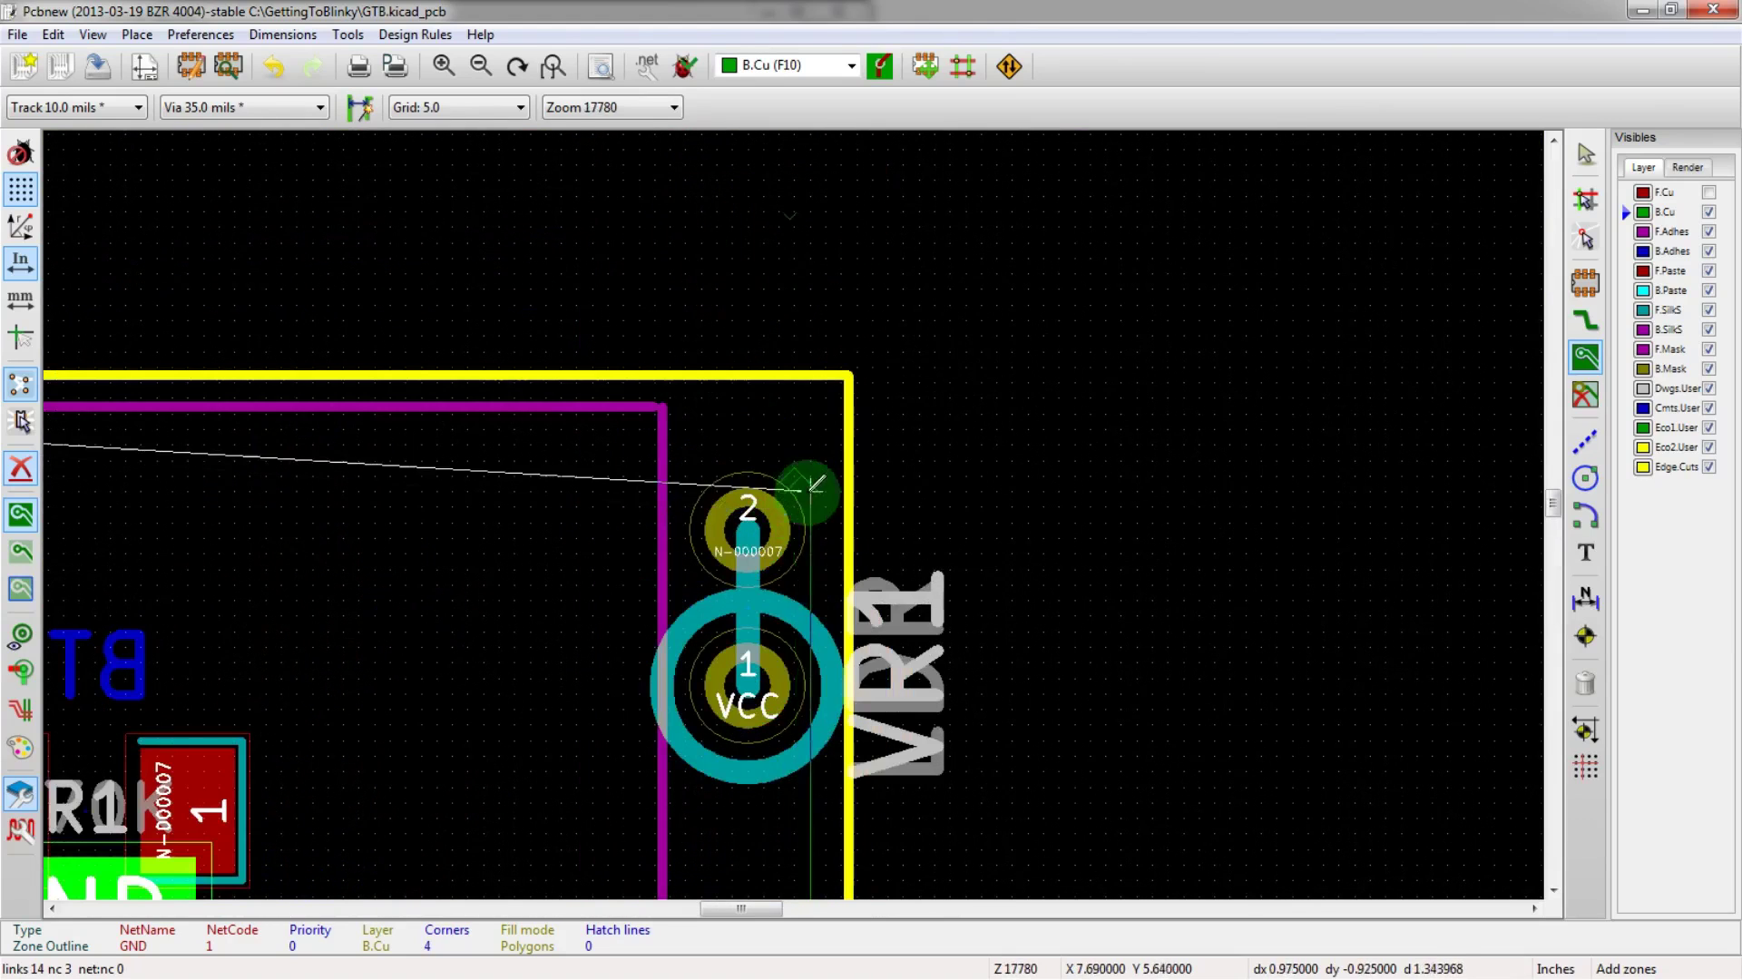
left_click(815, 400)
scroll(814, 399, "down", 2)
scroll(148, 583, "up", 2)
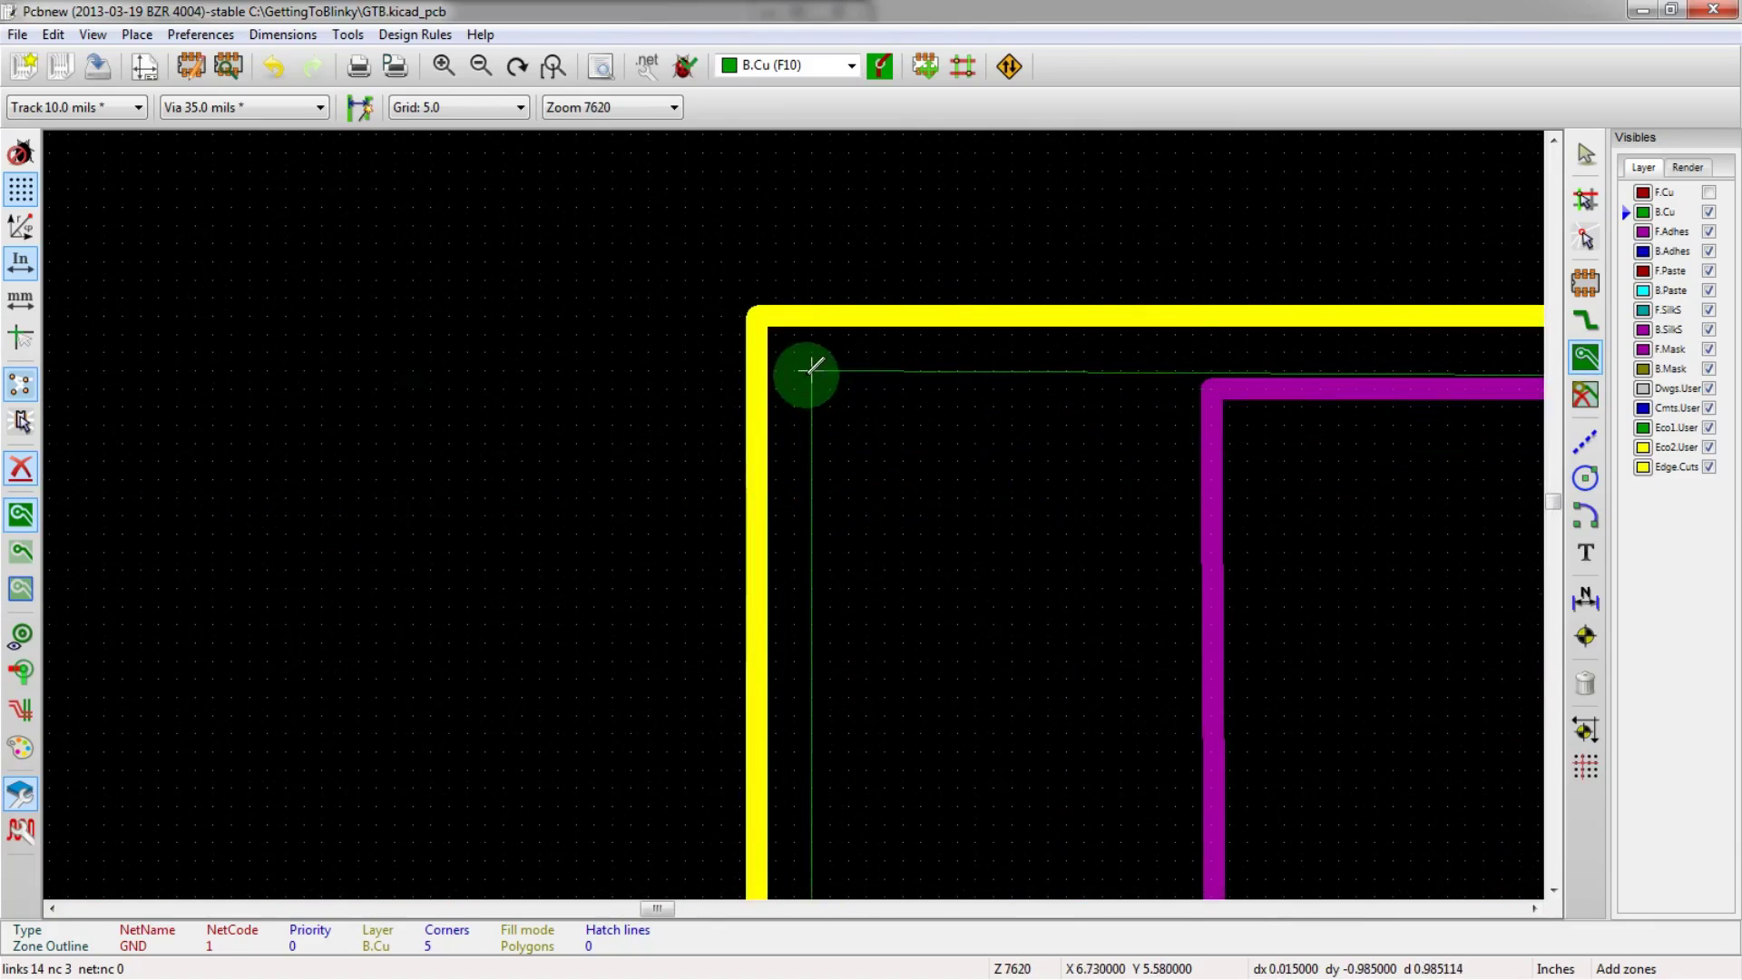
double_click(810, 392)
- Fill all zones so the GND copper pours across B.Cu
scroll(808, 404, "down", 3)
right_click(1029, 530)
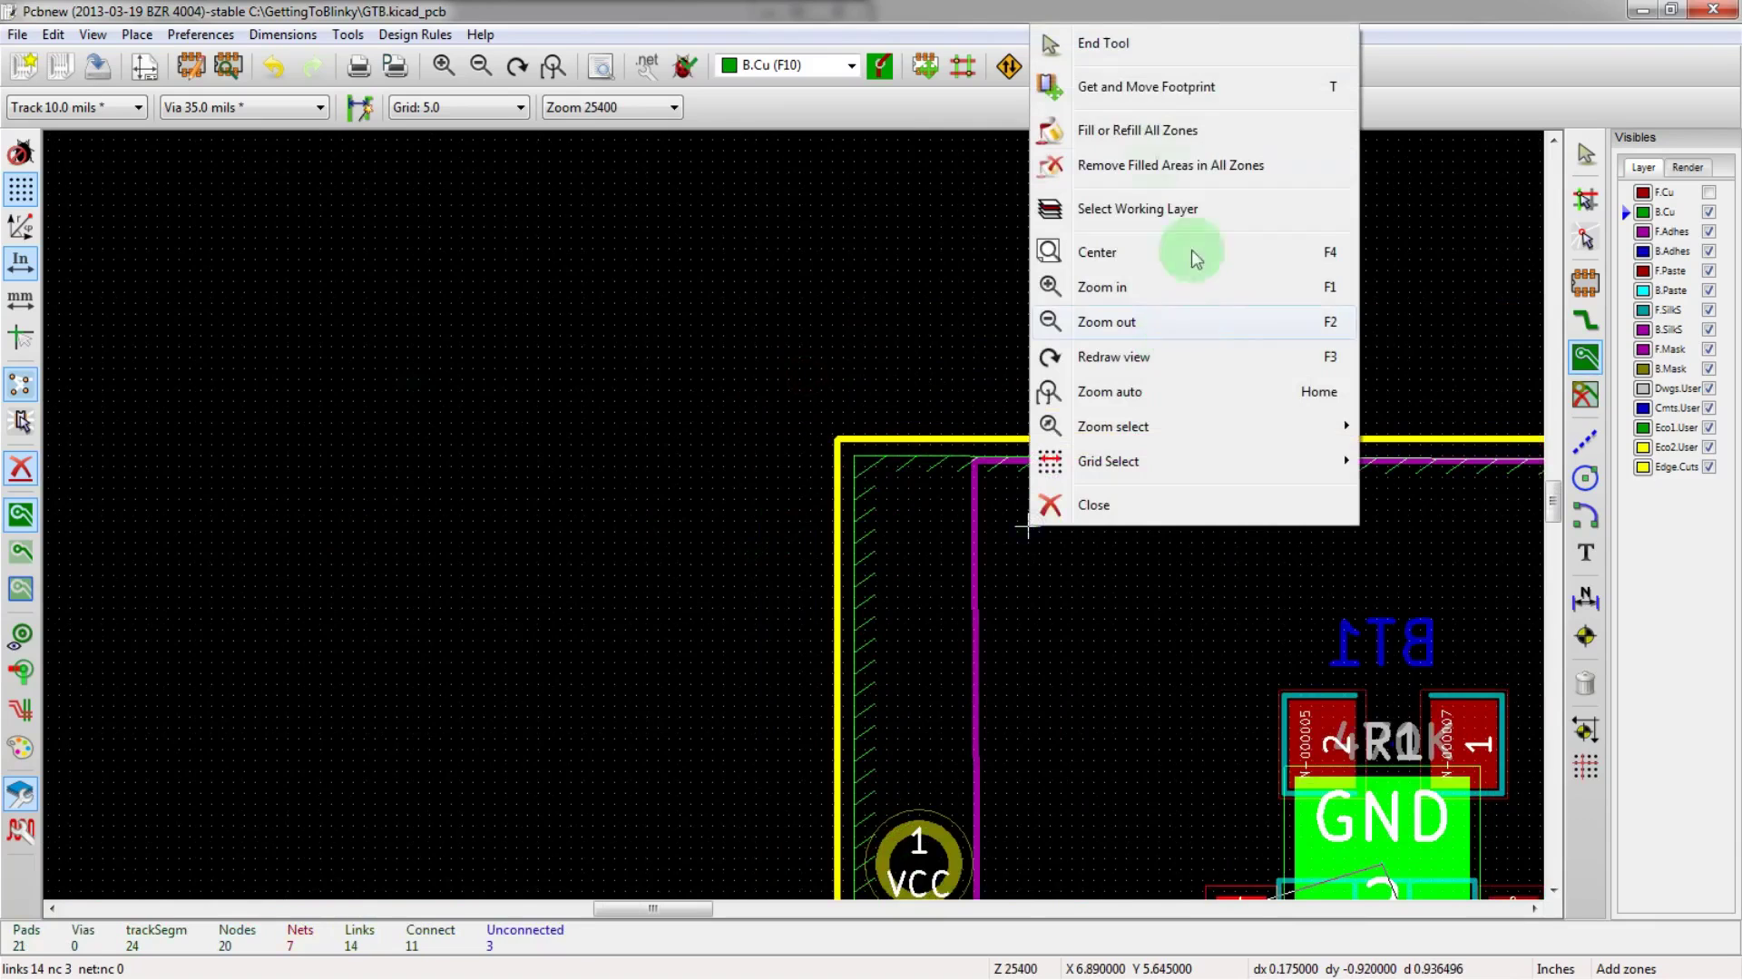
left_click(1157, 137)
scroll(794, 495, "down", 3)
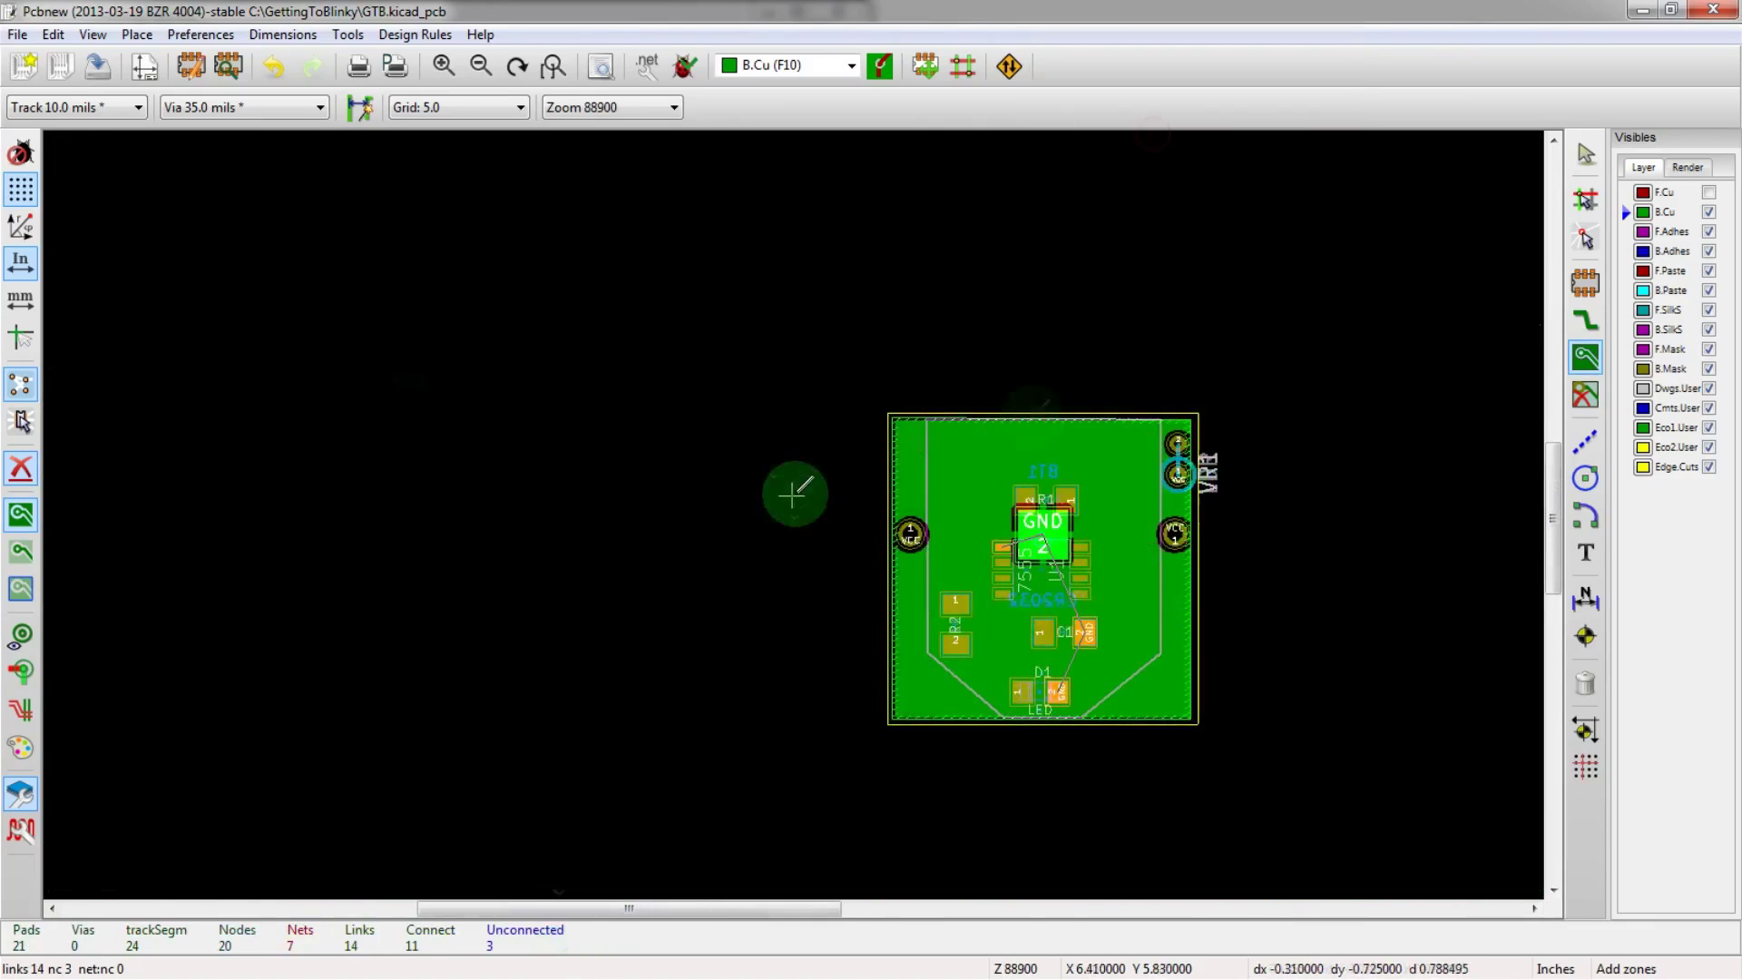
scroll(803, 508, "up", 5)
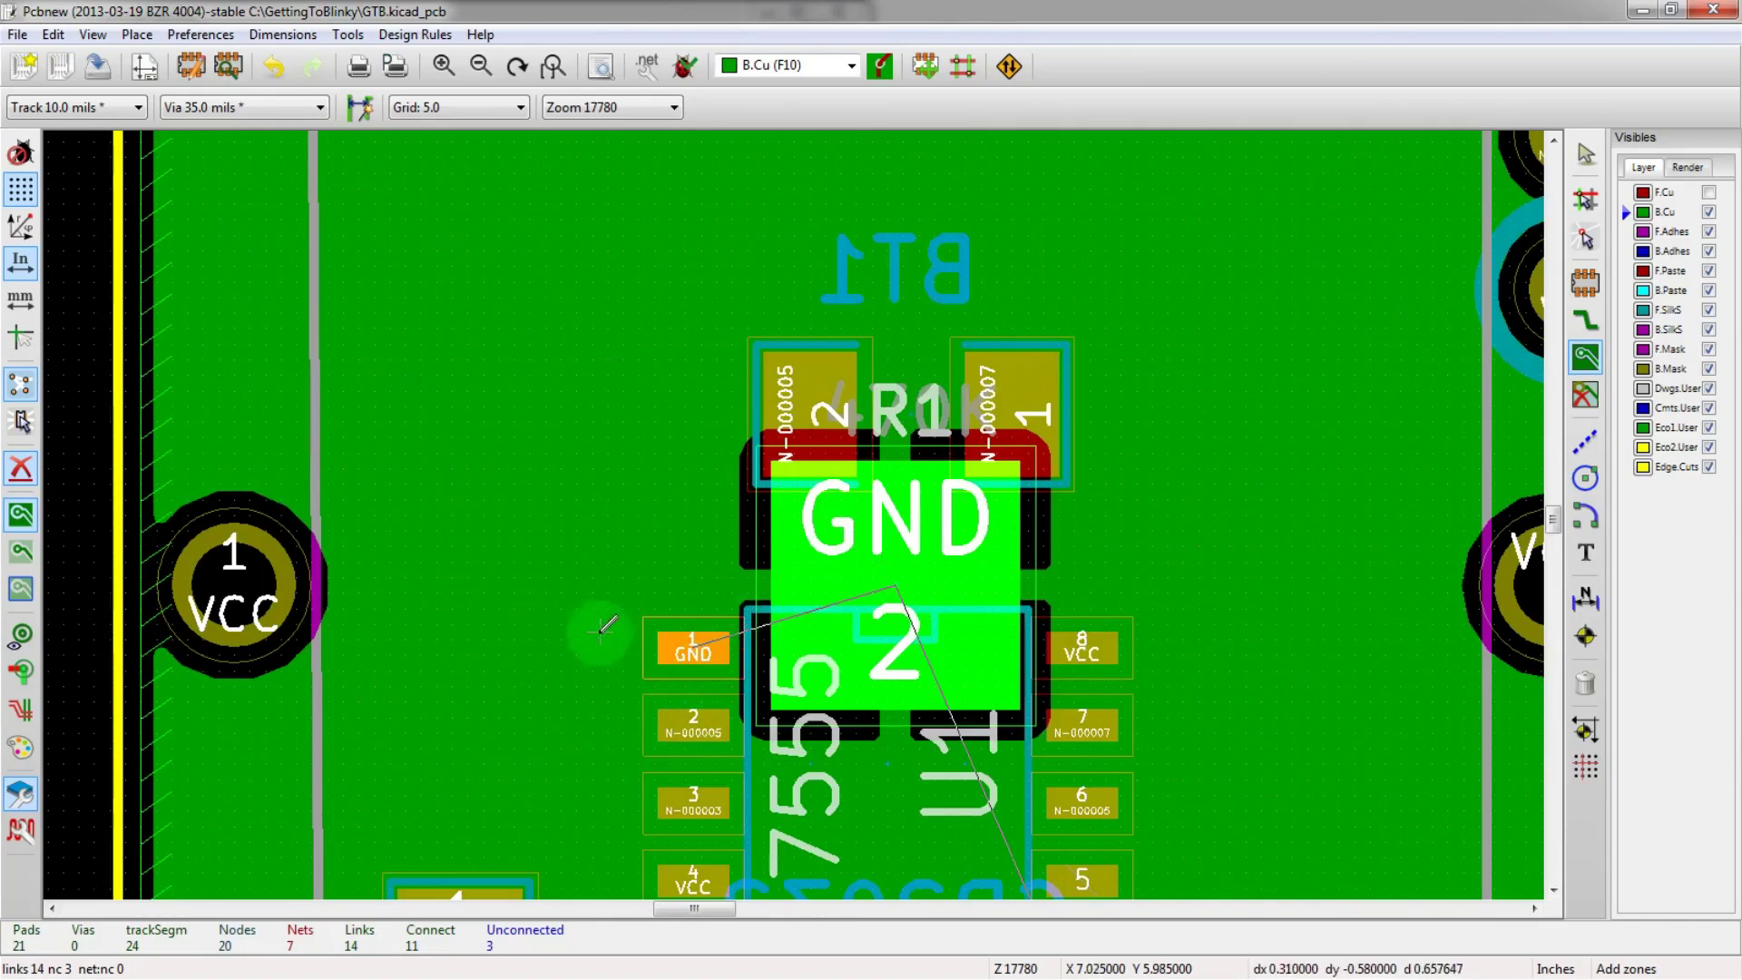
scroll(594, 634, "down", 2)
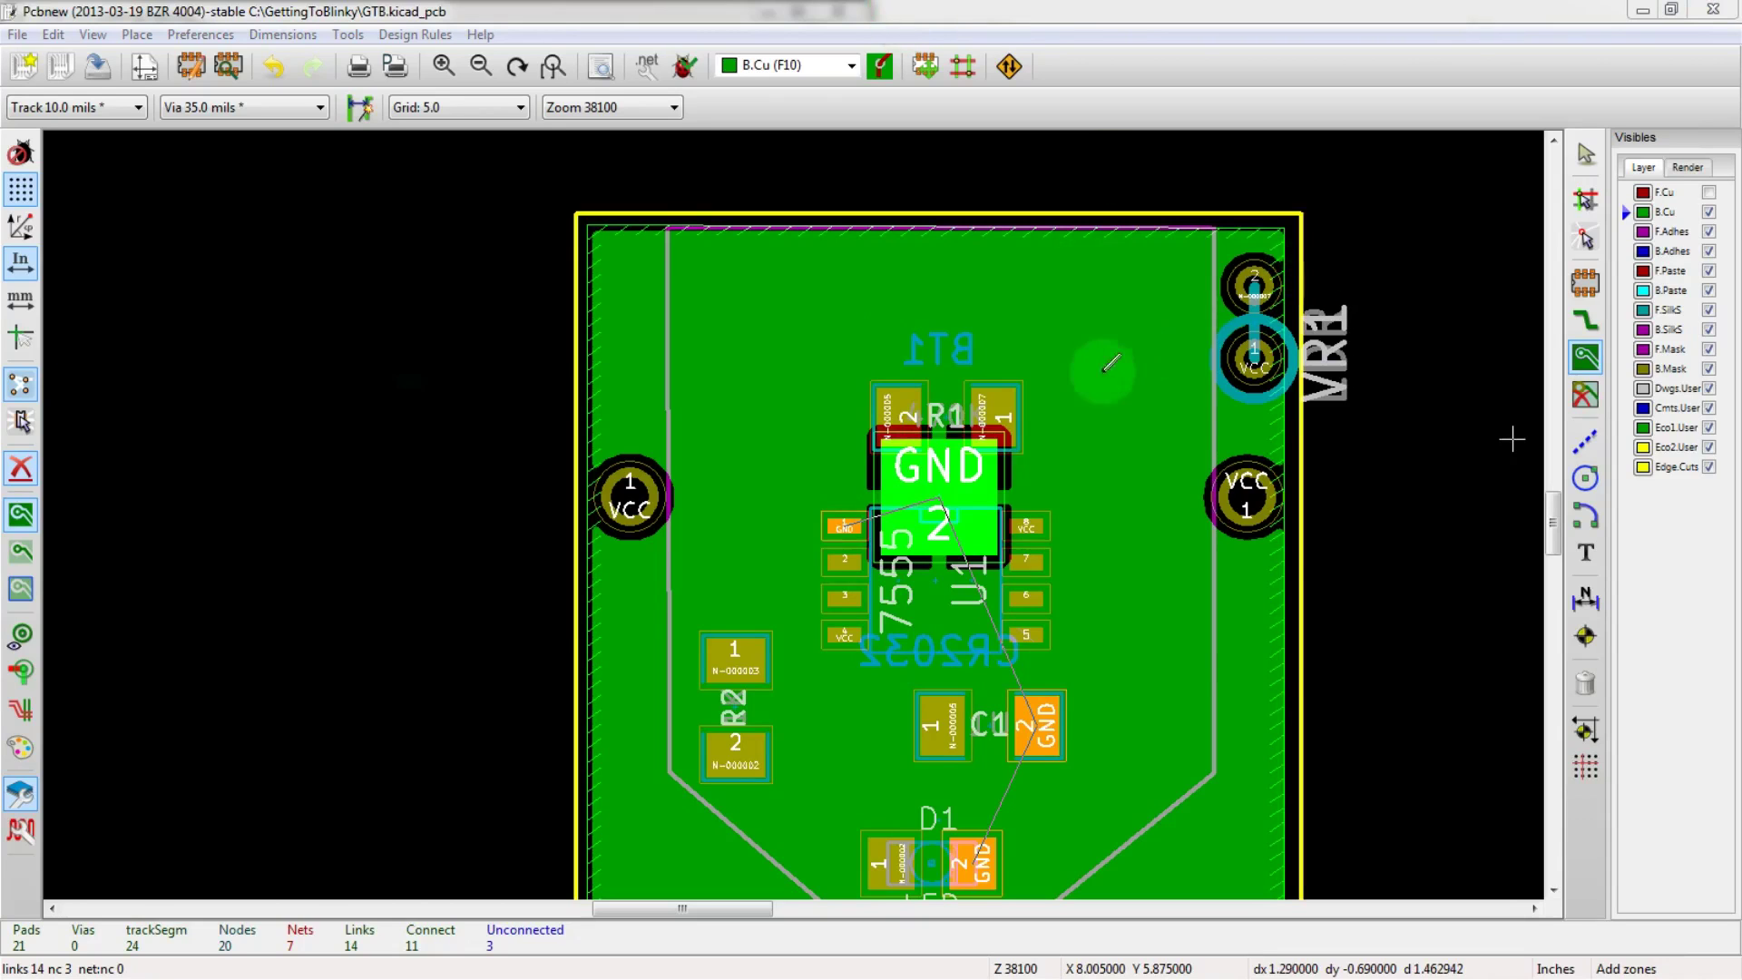
left_click(822, 502)
key("Escape")
left_click(1586, 320)
scroll(911, 629, "up", 2)
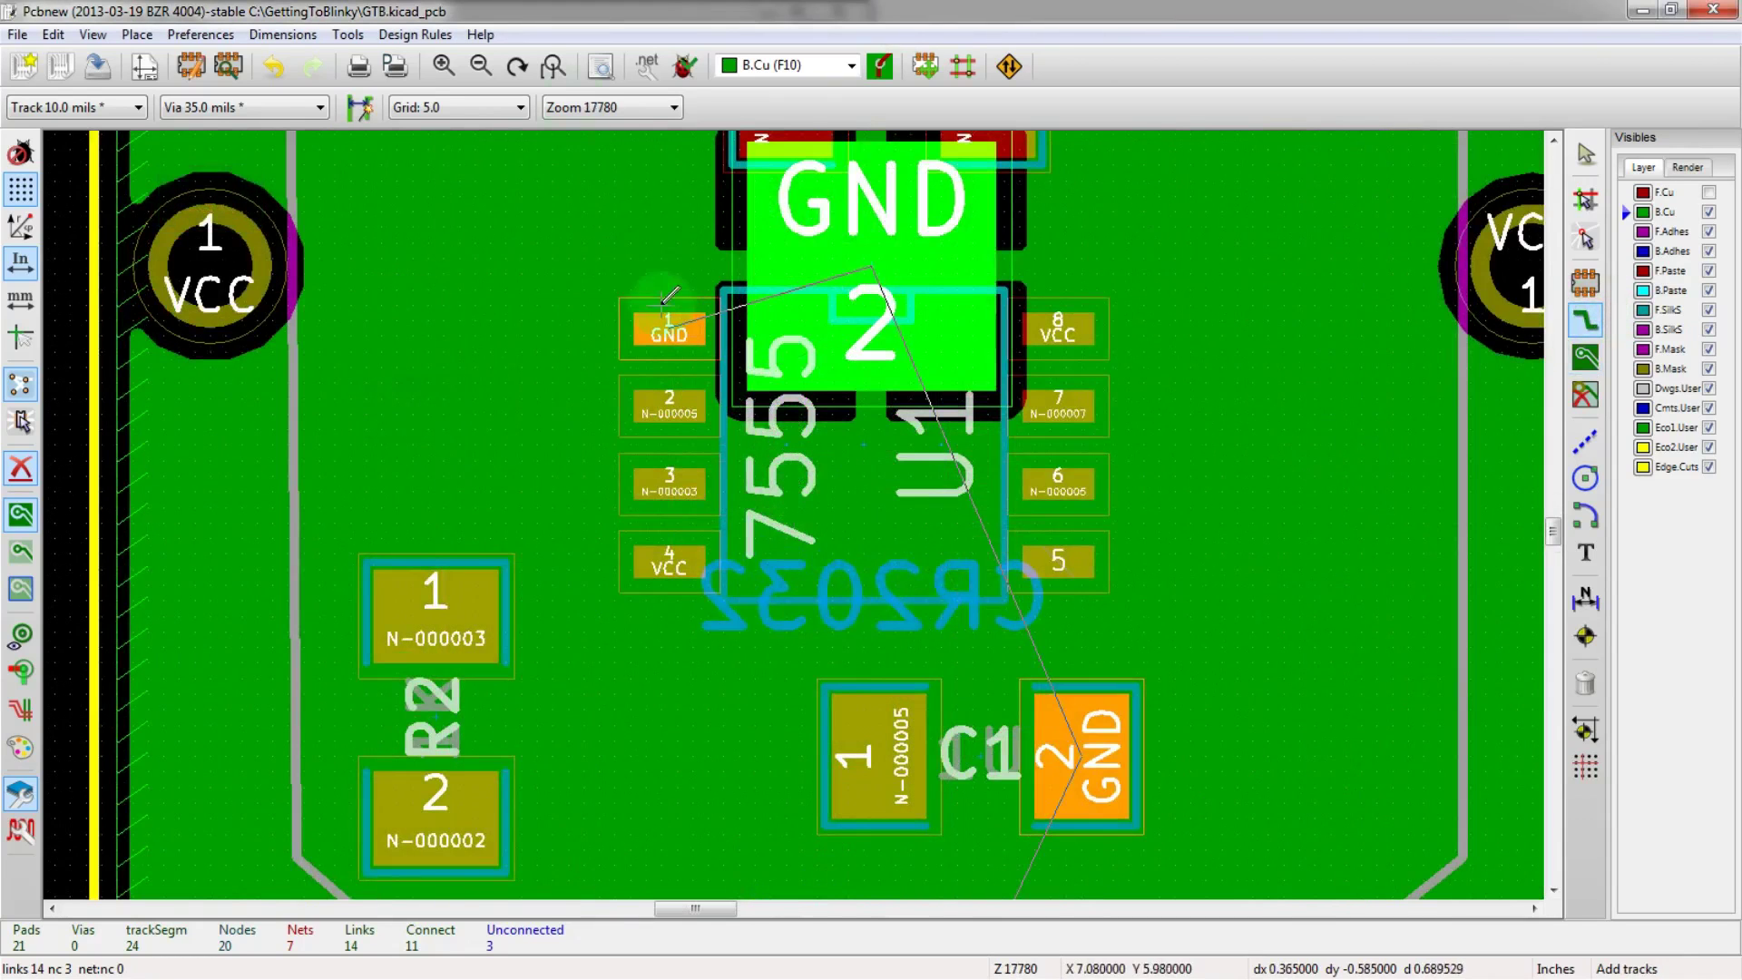
key("v")
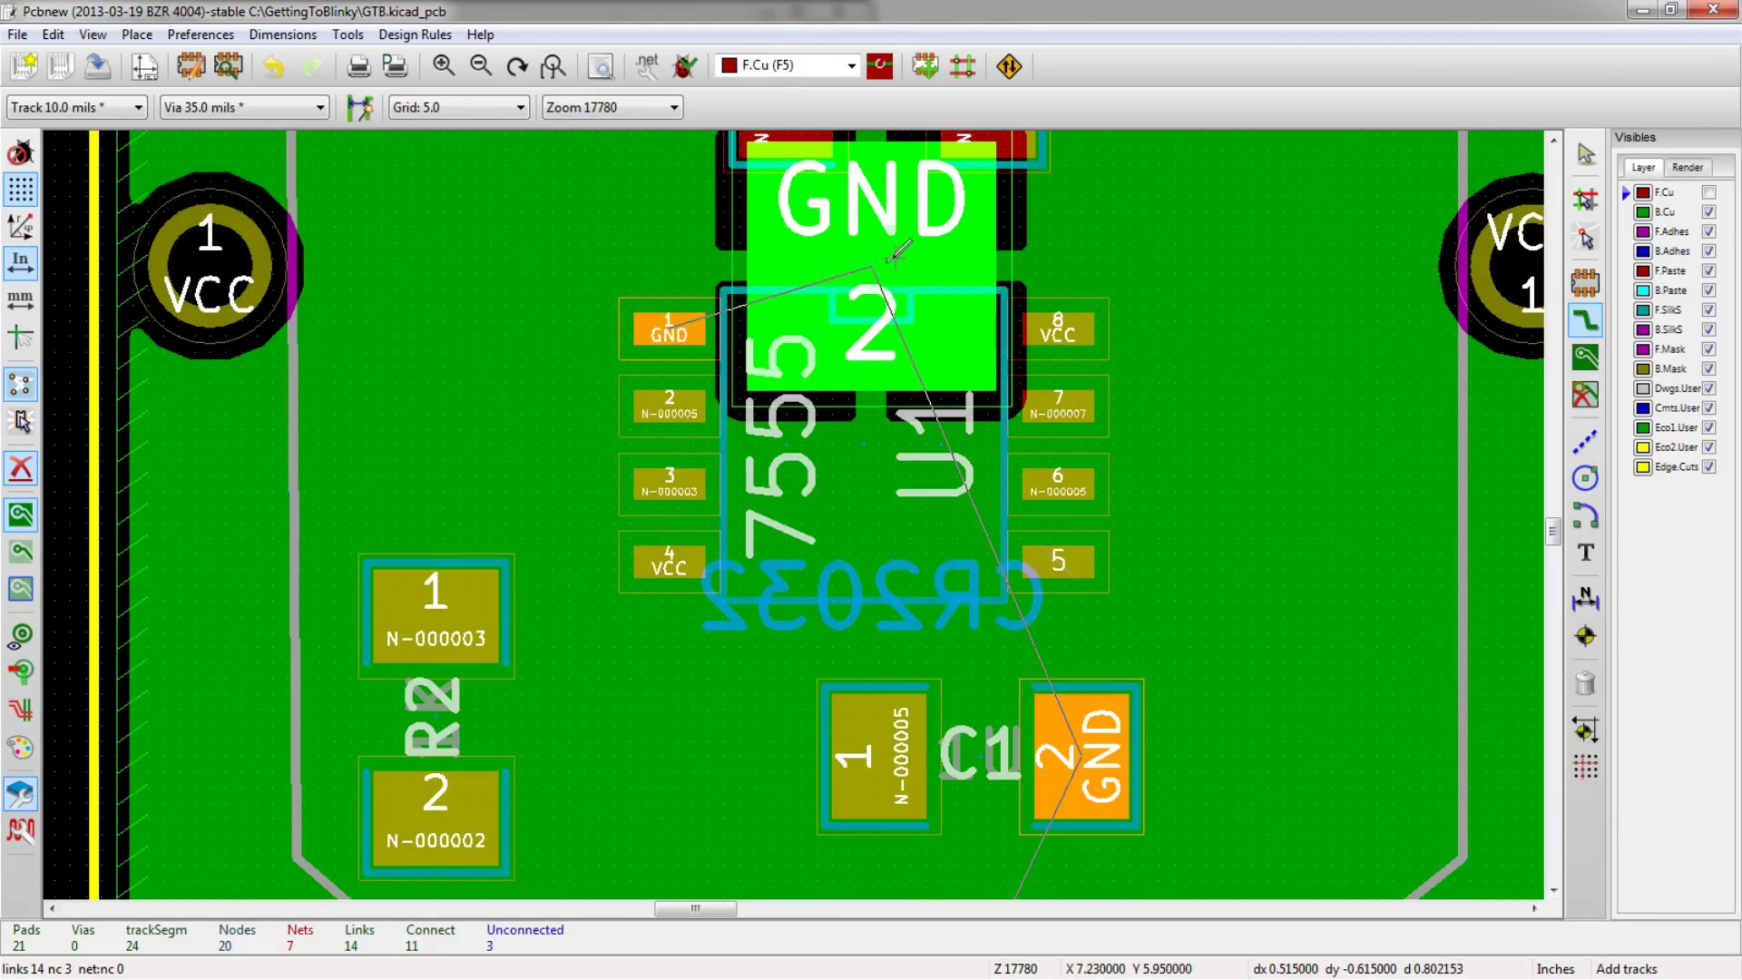
left_click(608, 342)
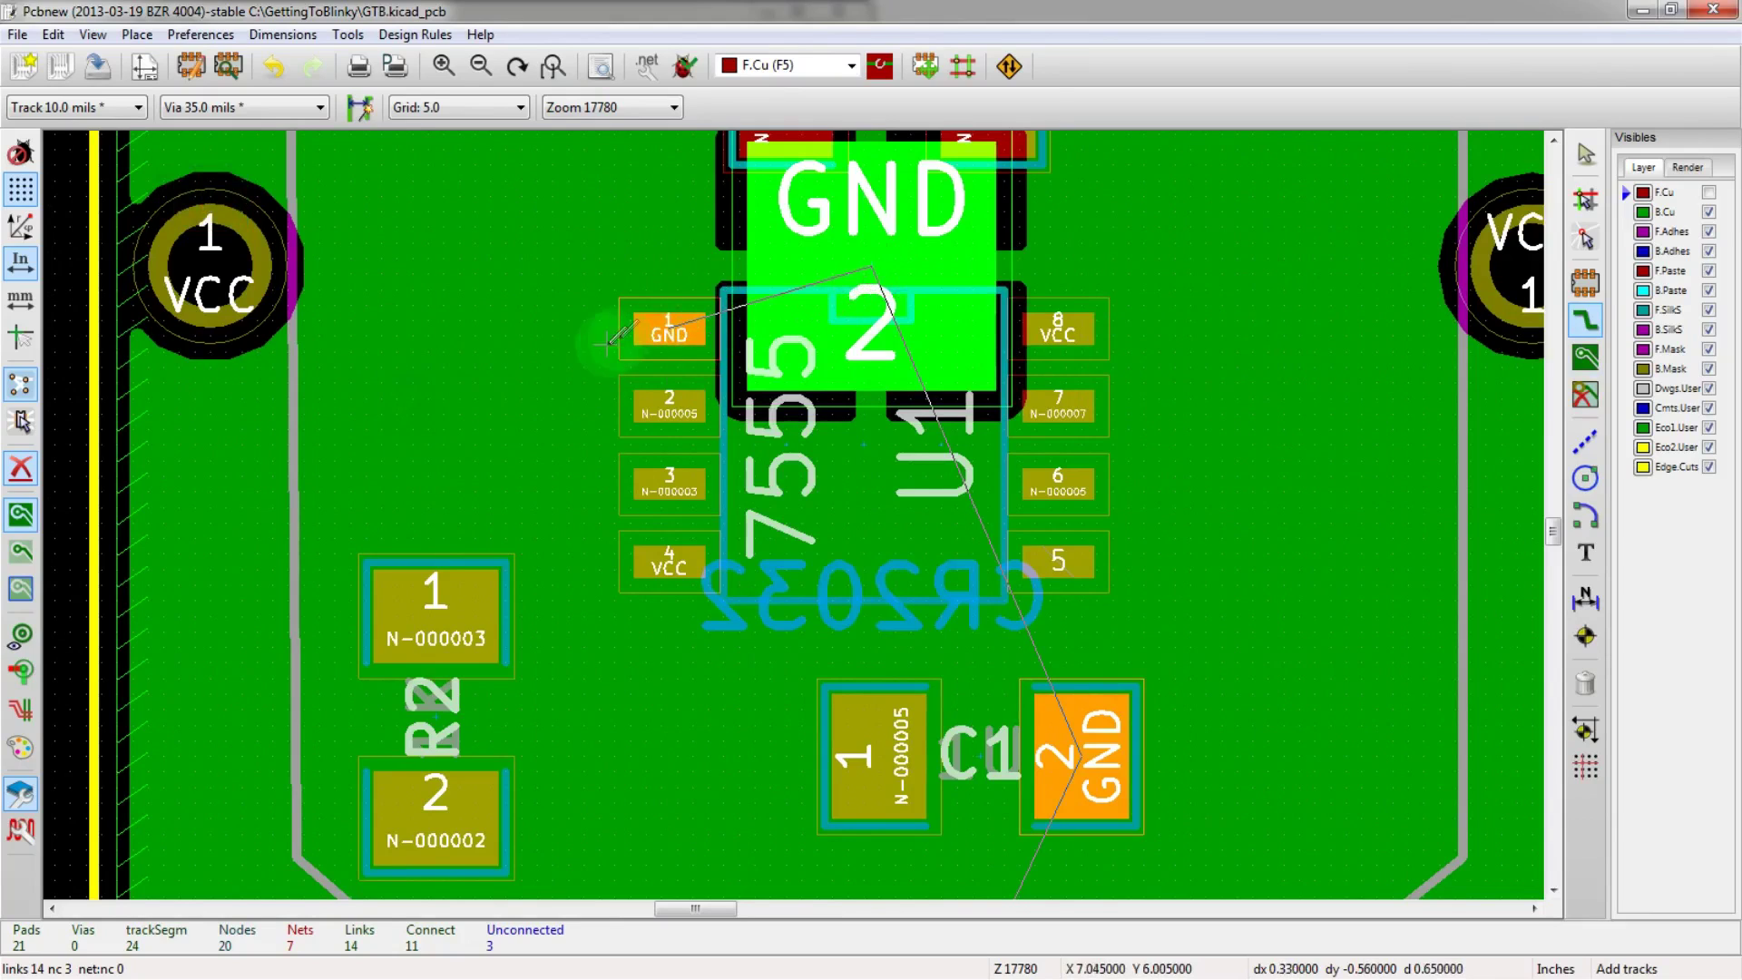
left_click(672, 322)
left_click(562, 322)
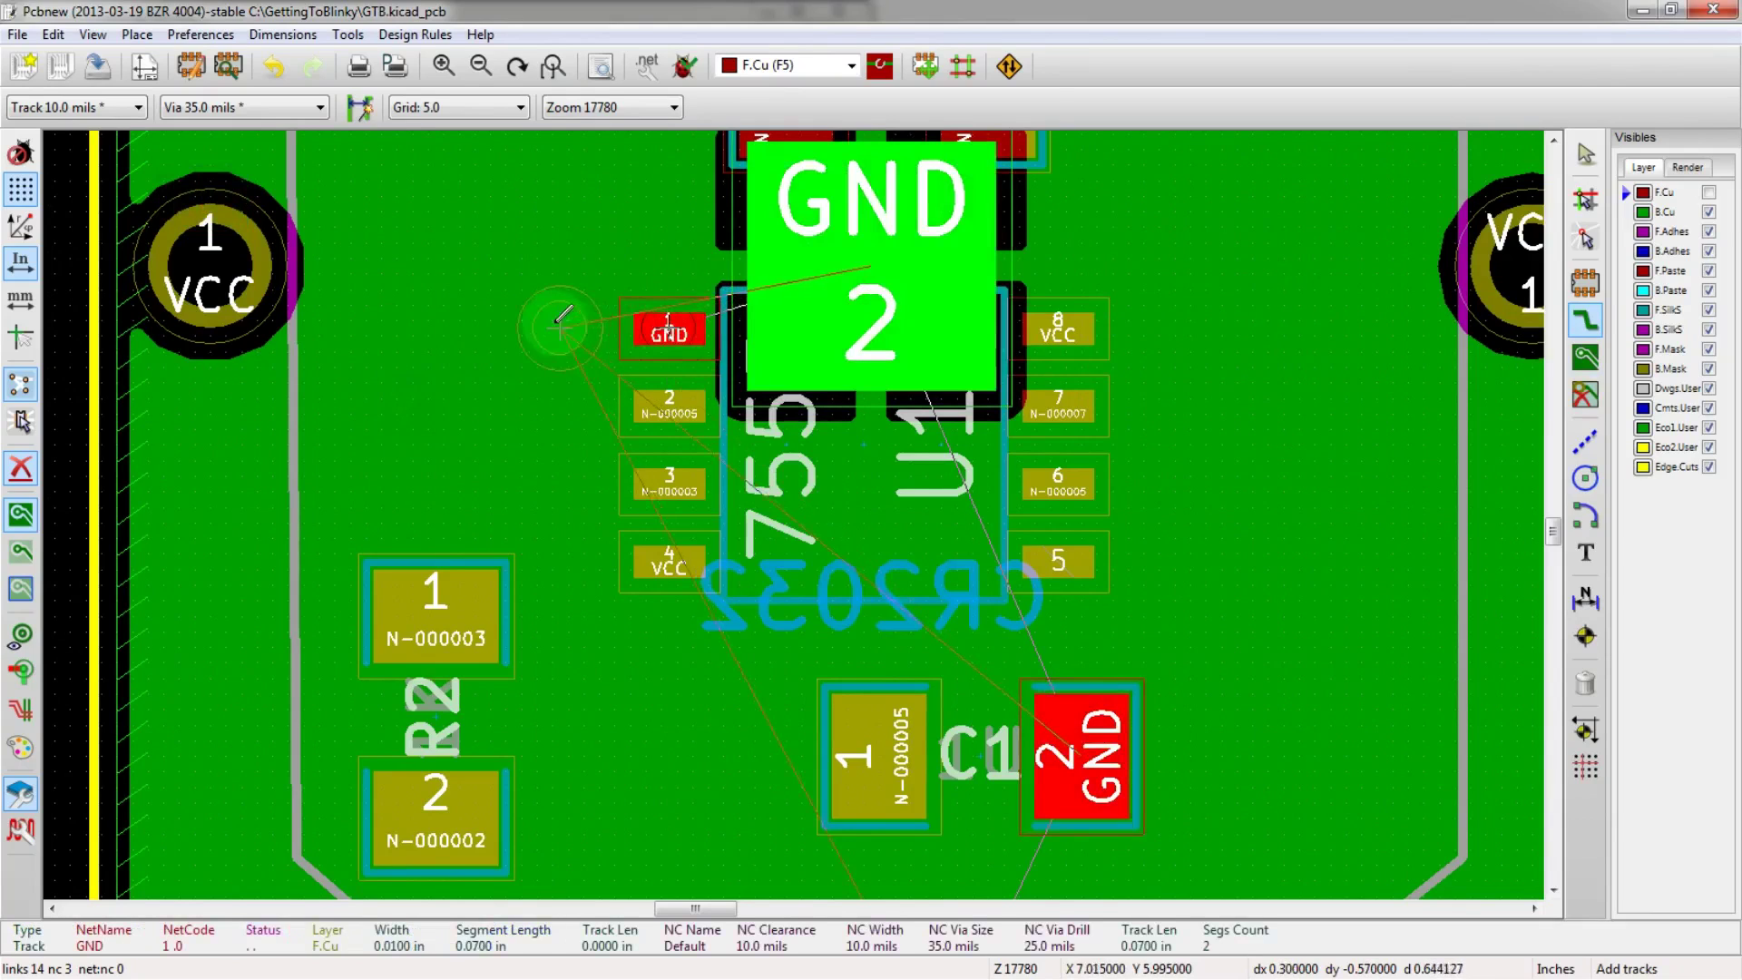
key("Escape")
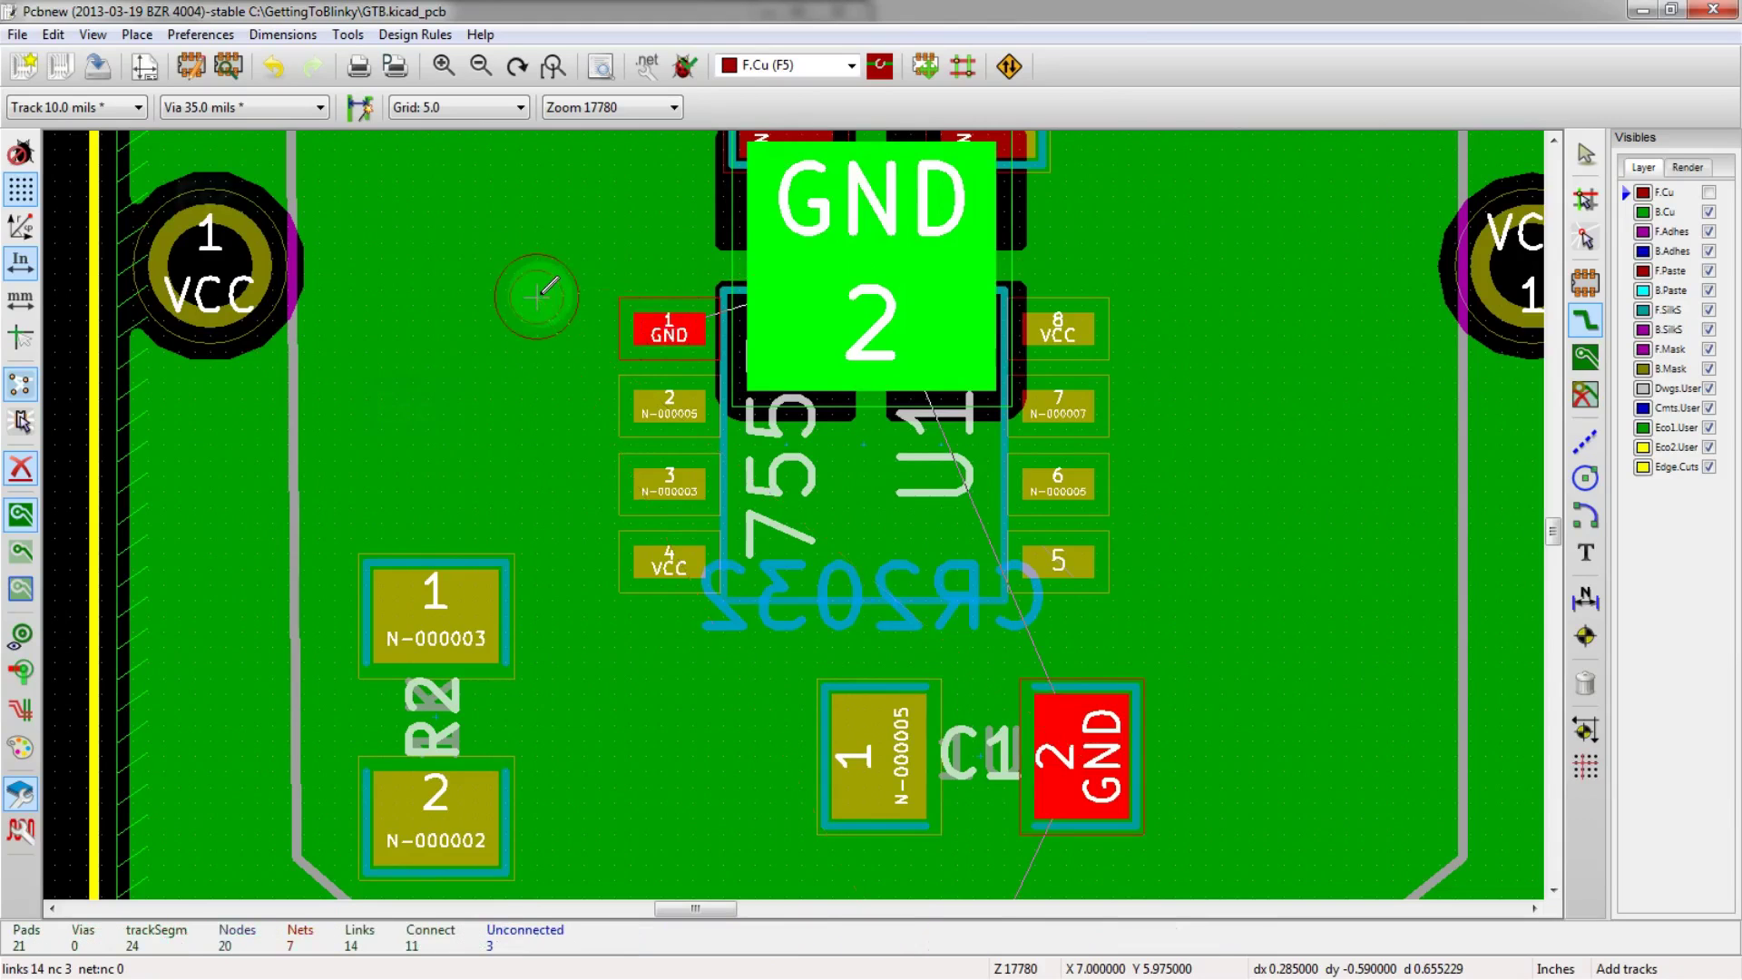
- Hide the B.Cu layer and show the F.Cu layer again
left_click(1709, 212)
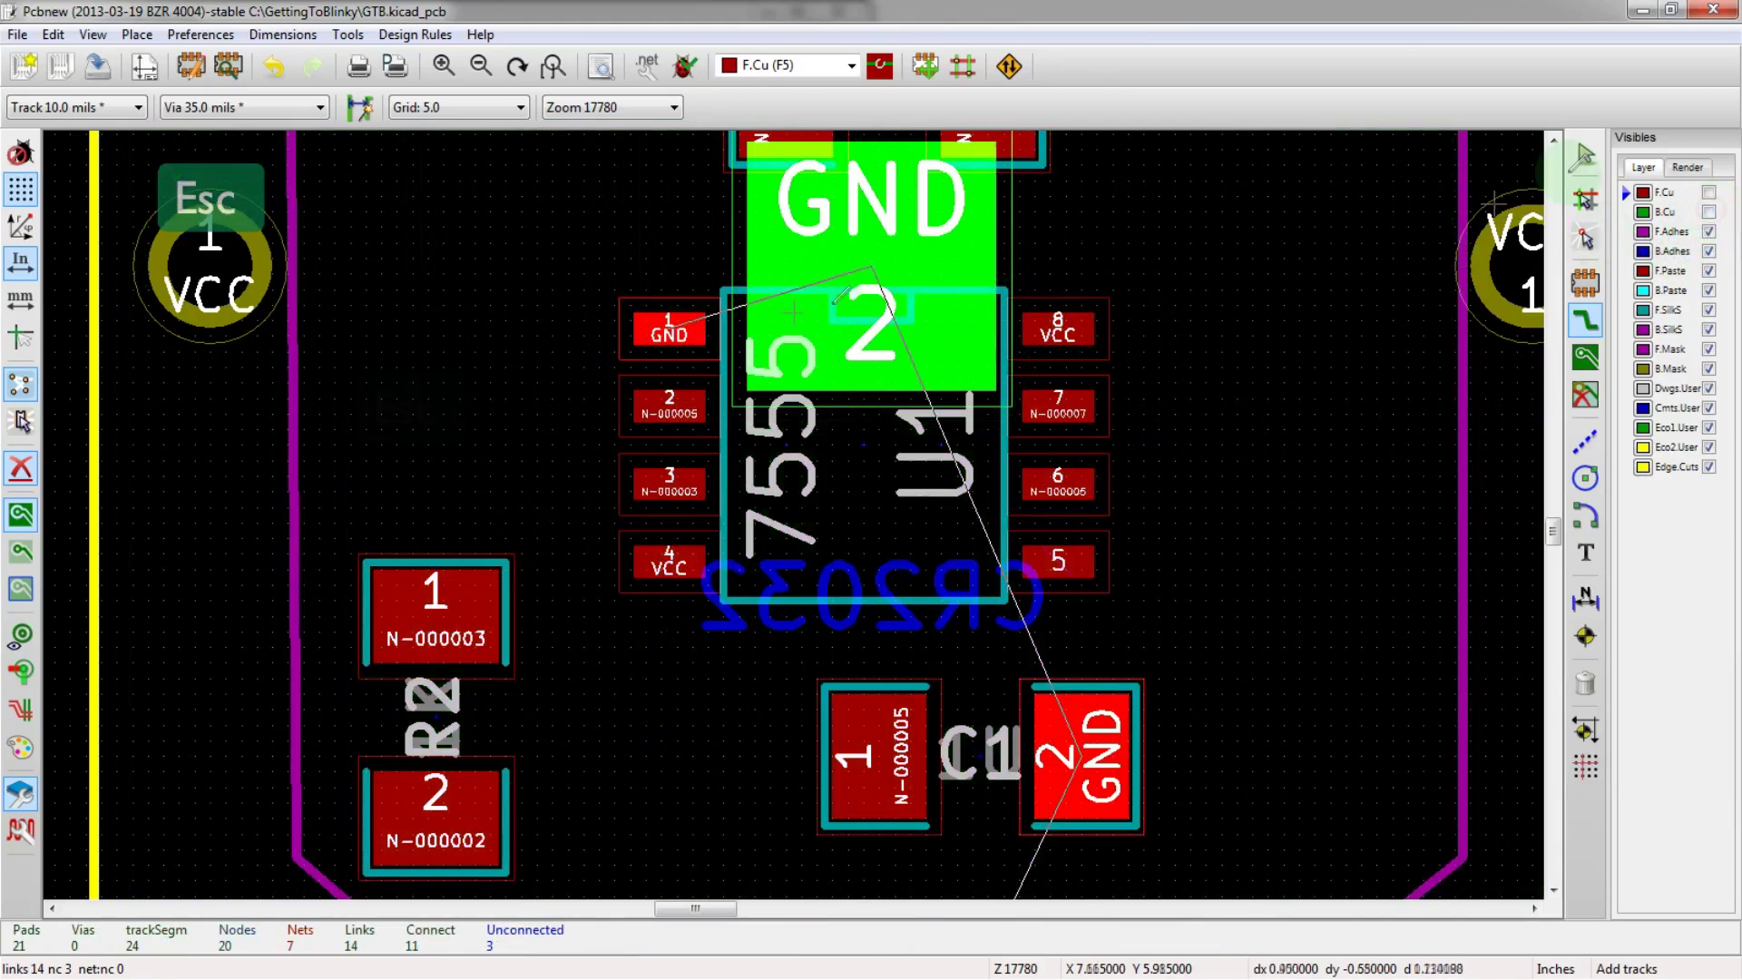
left_click(1710, 193)
- Try to route a GND track on F.Cu from U1 pad 1 to a via beside the chip
left_click(661, 318)
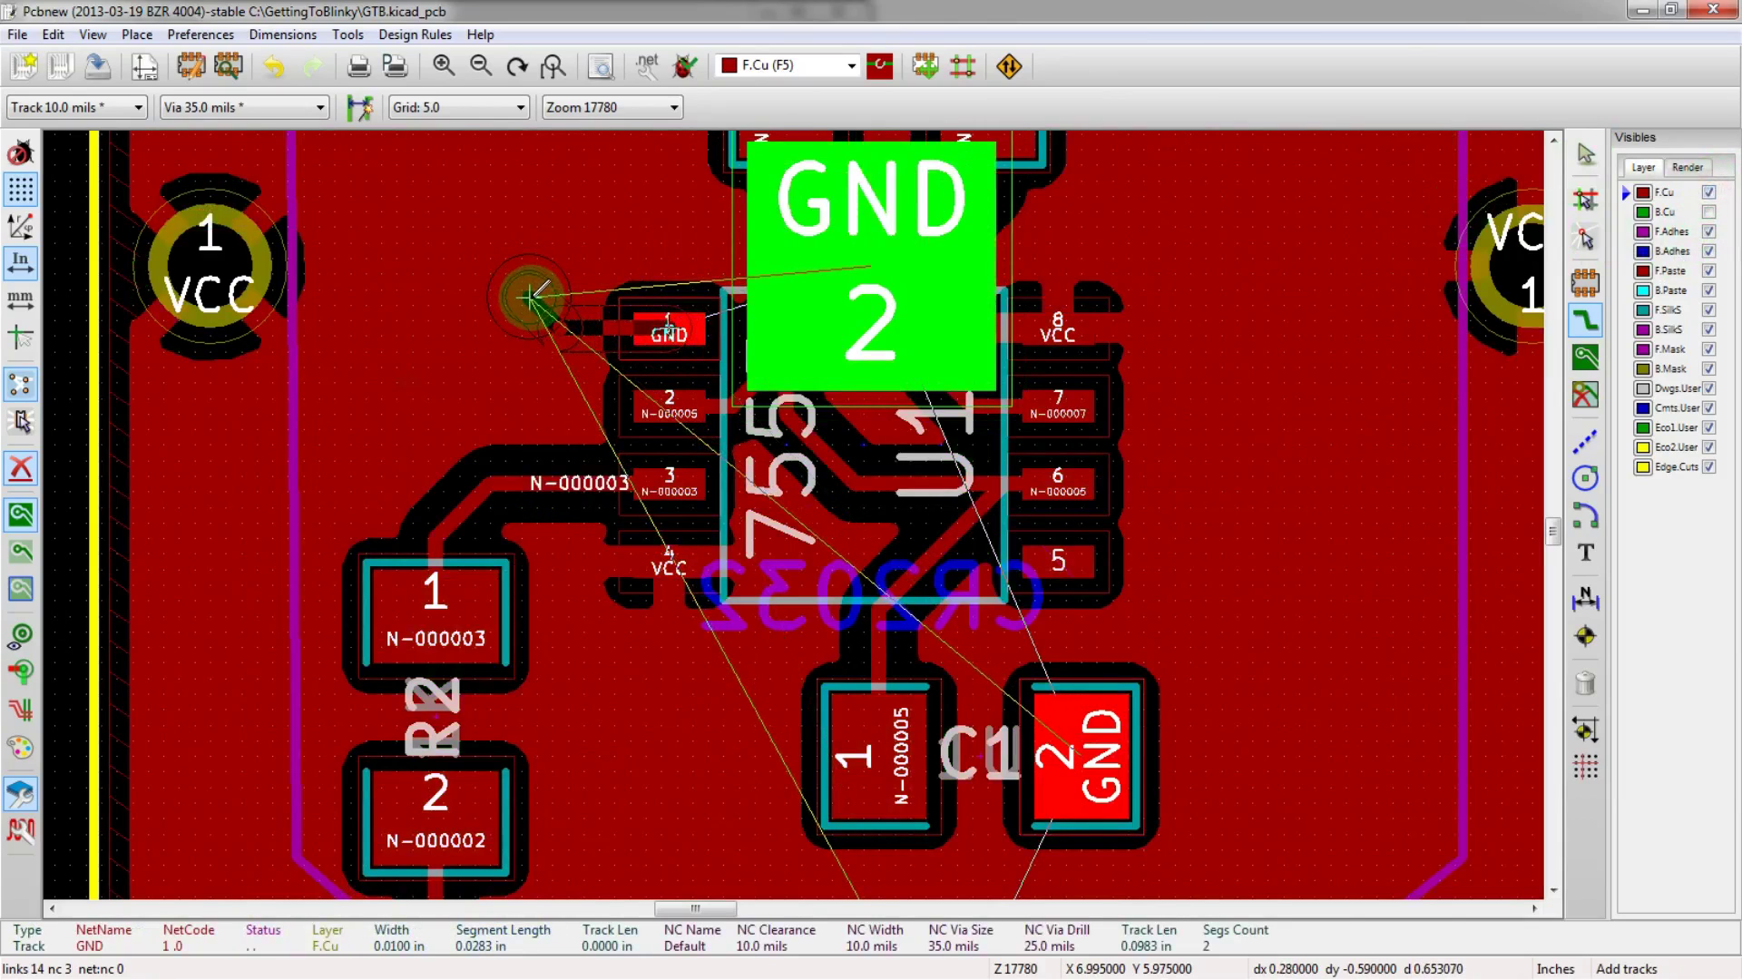
key("v")
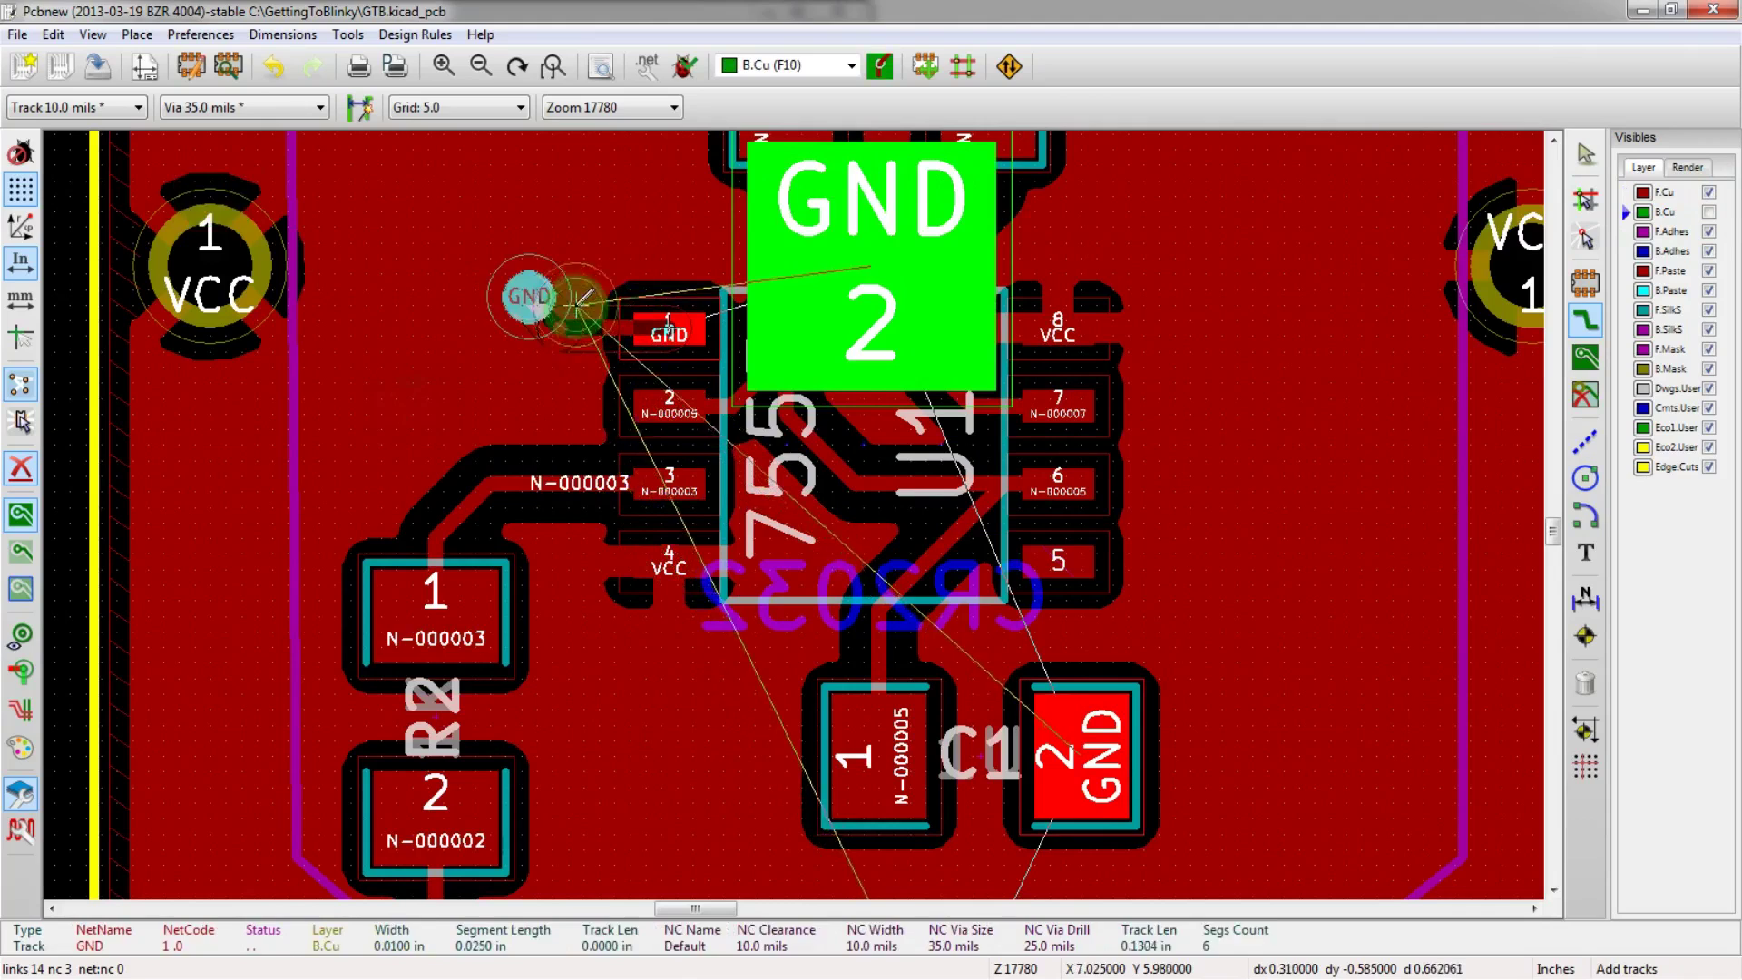
key("Escape")
- Remove the filled areas in all zones to clear the copper pours around the tracks
left_click(1585, 357)
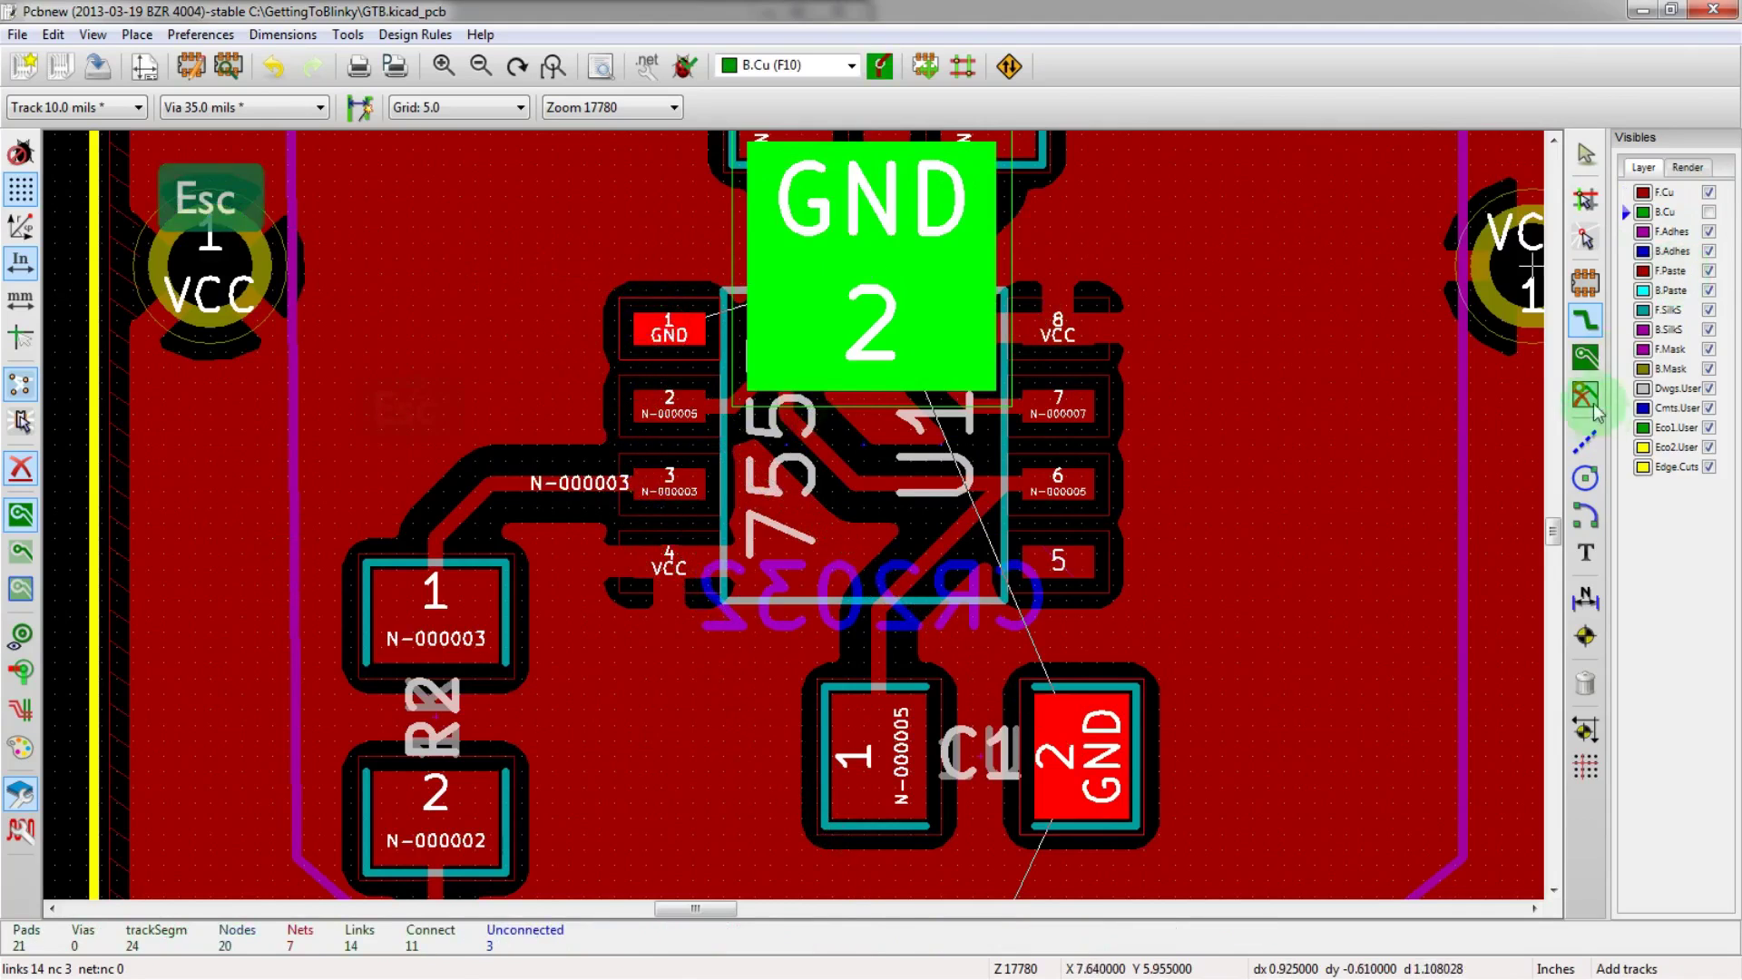
right_click(1350, 374)
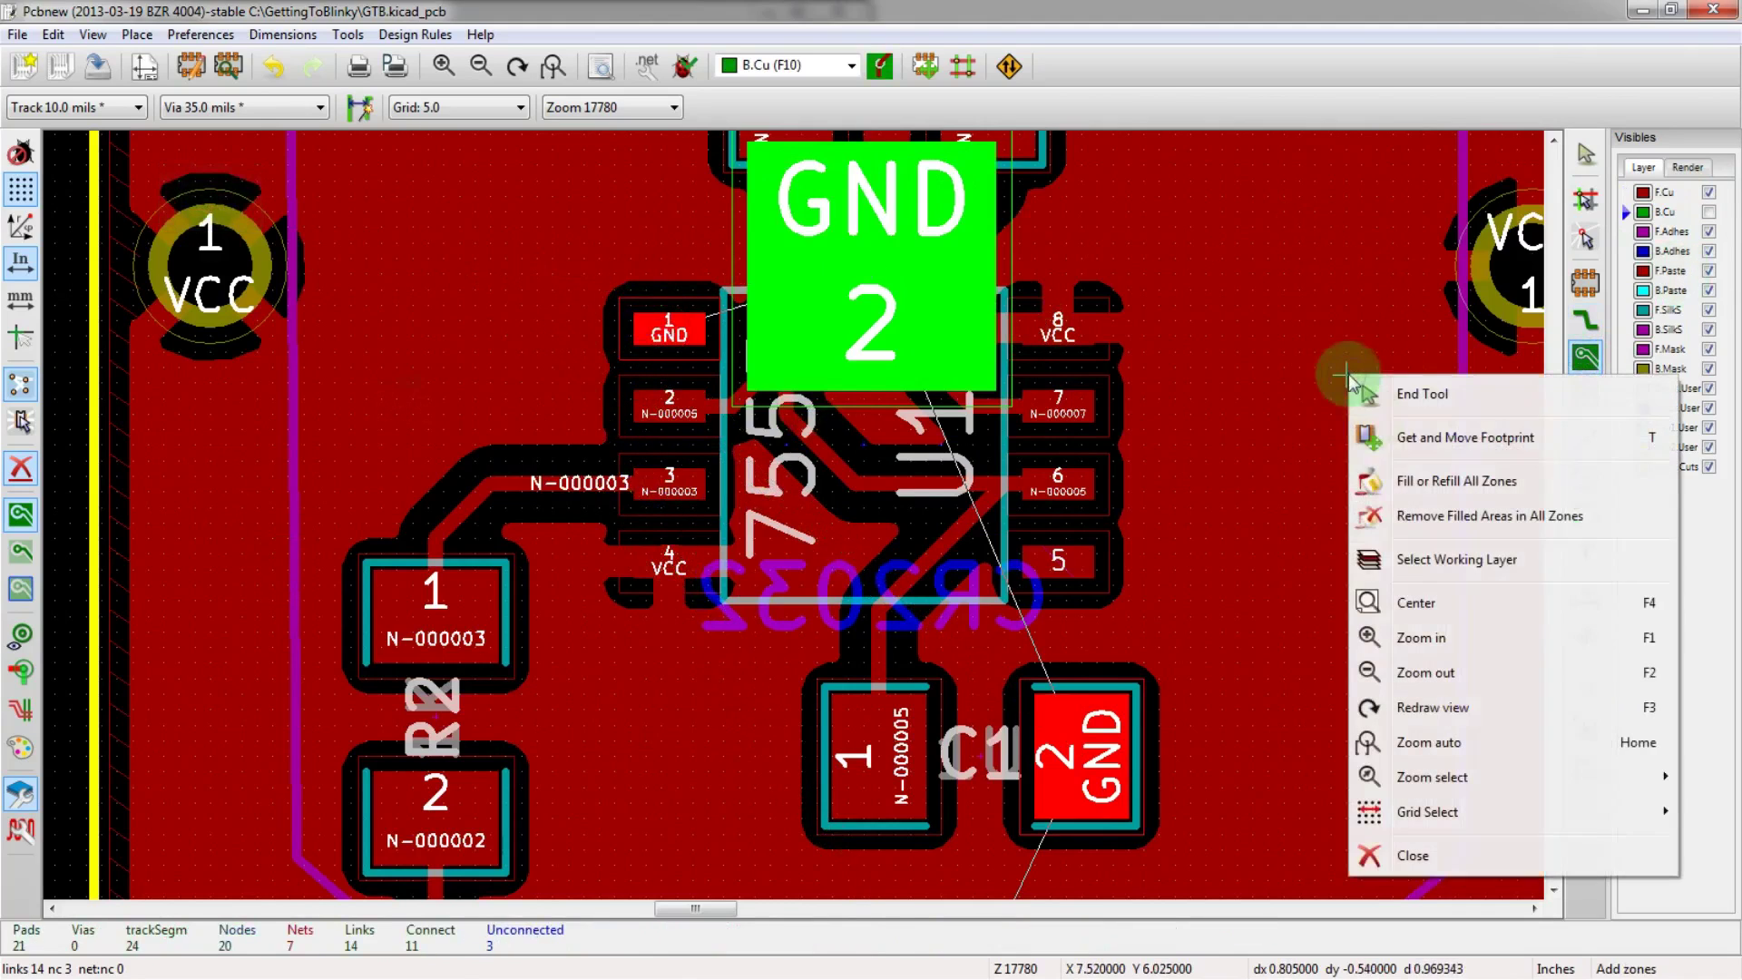
left_click(1415, 519)
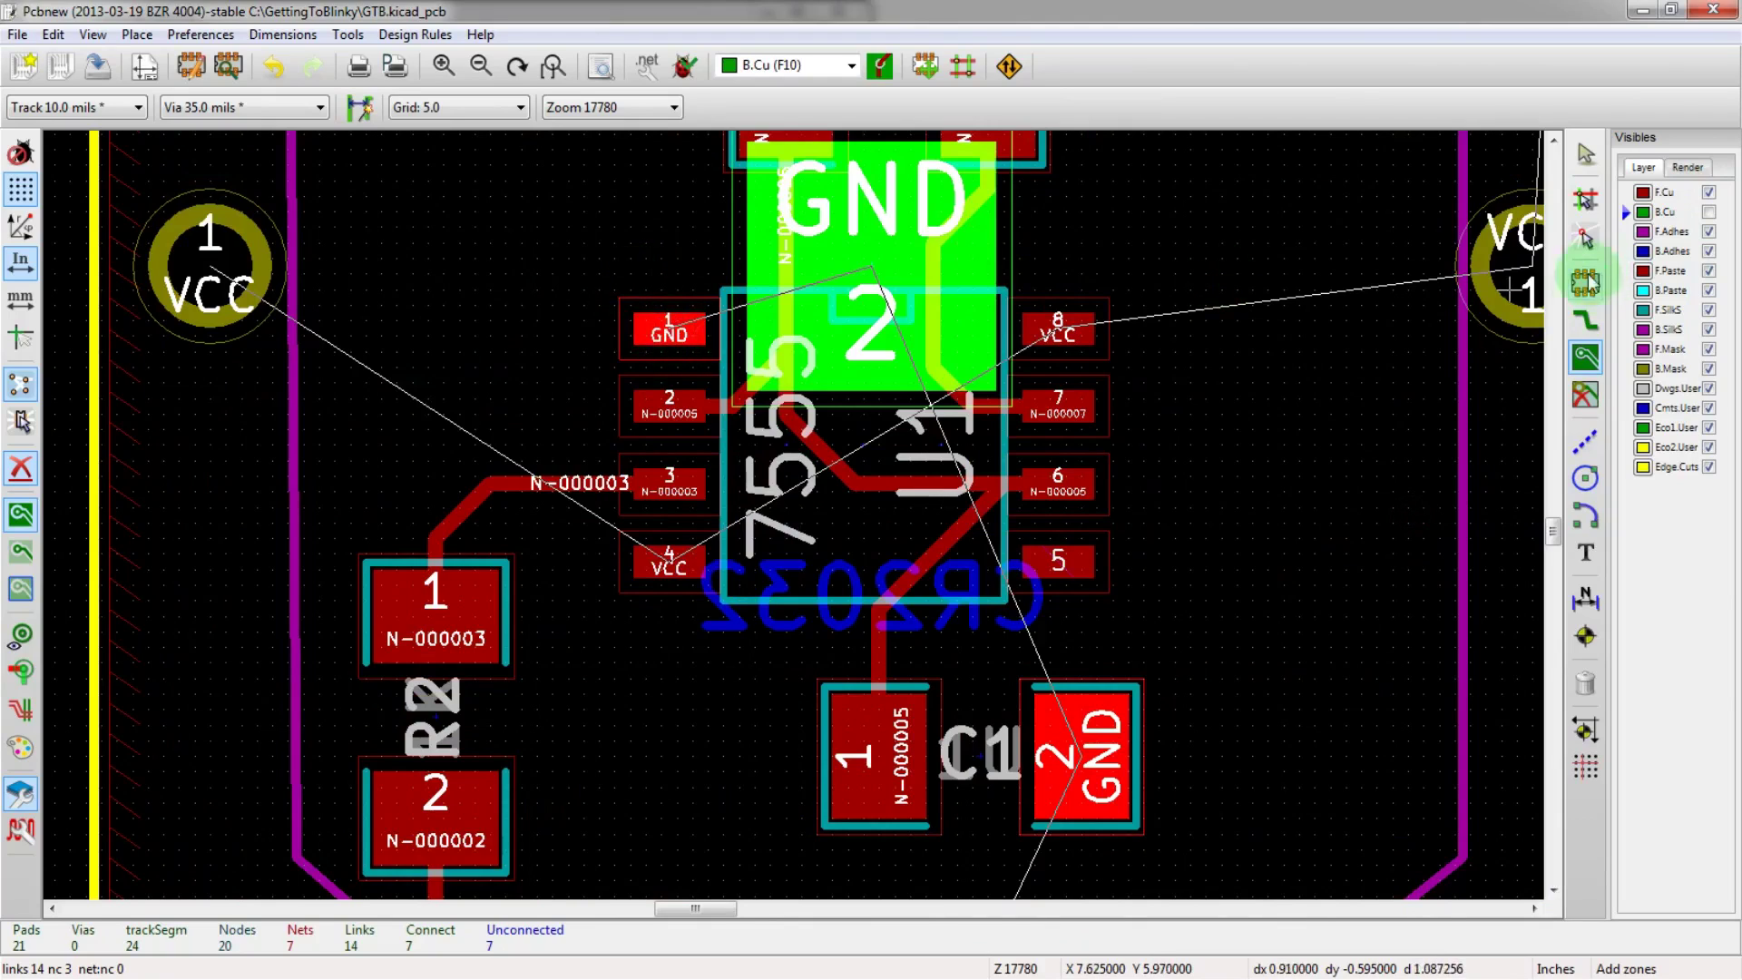
left_click(1586, 322)
left_click(687, 320)
left_click(544, 304)
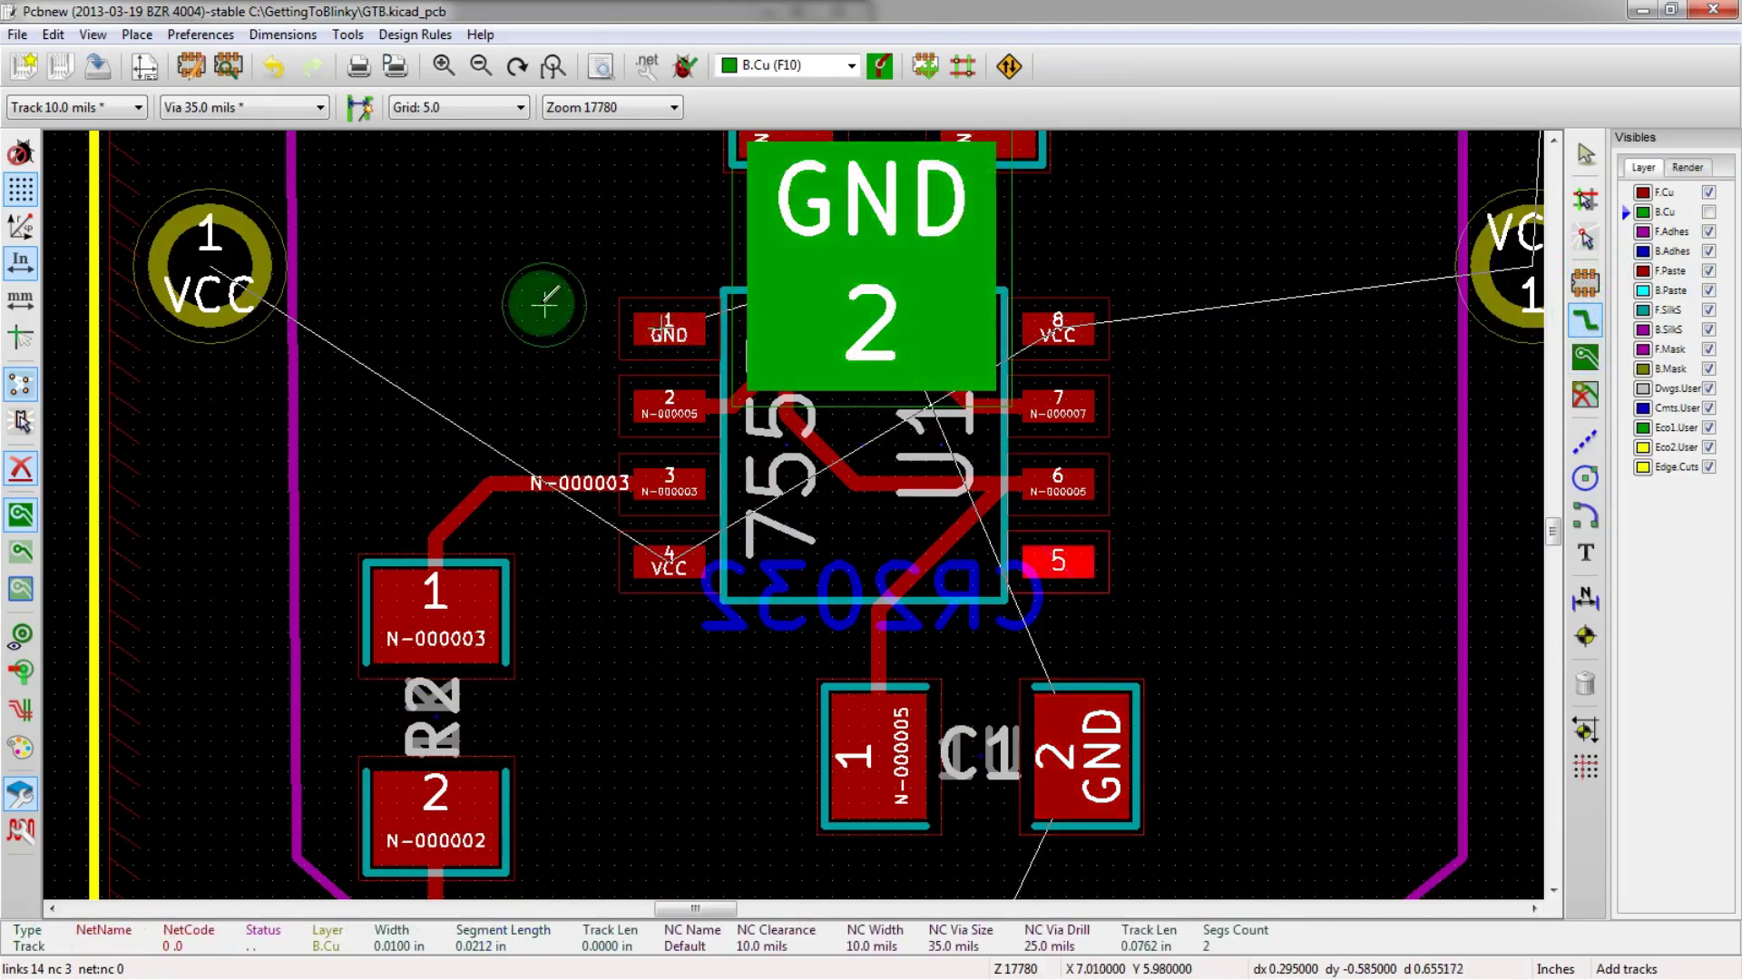
key("Escape")
- Route a GND track on F.Cu from U1 pad 1 to a new through via beside the chip
left_click(849, 65)
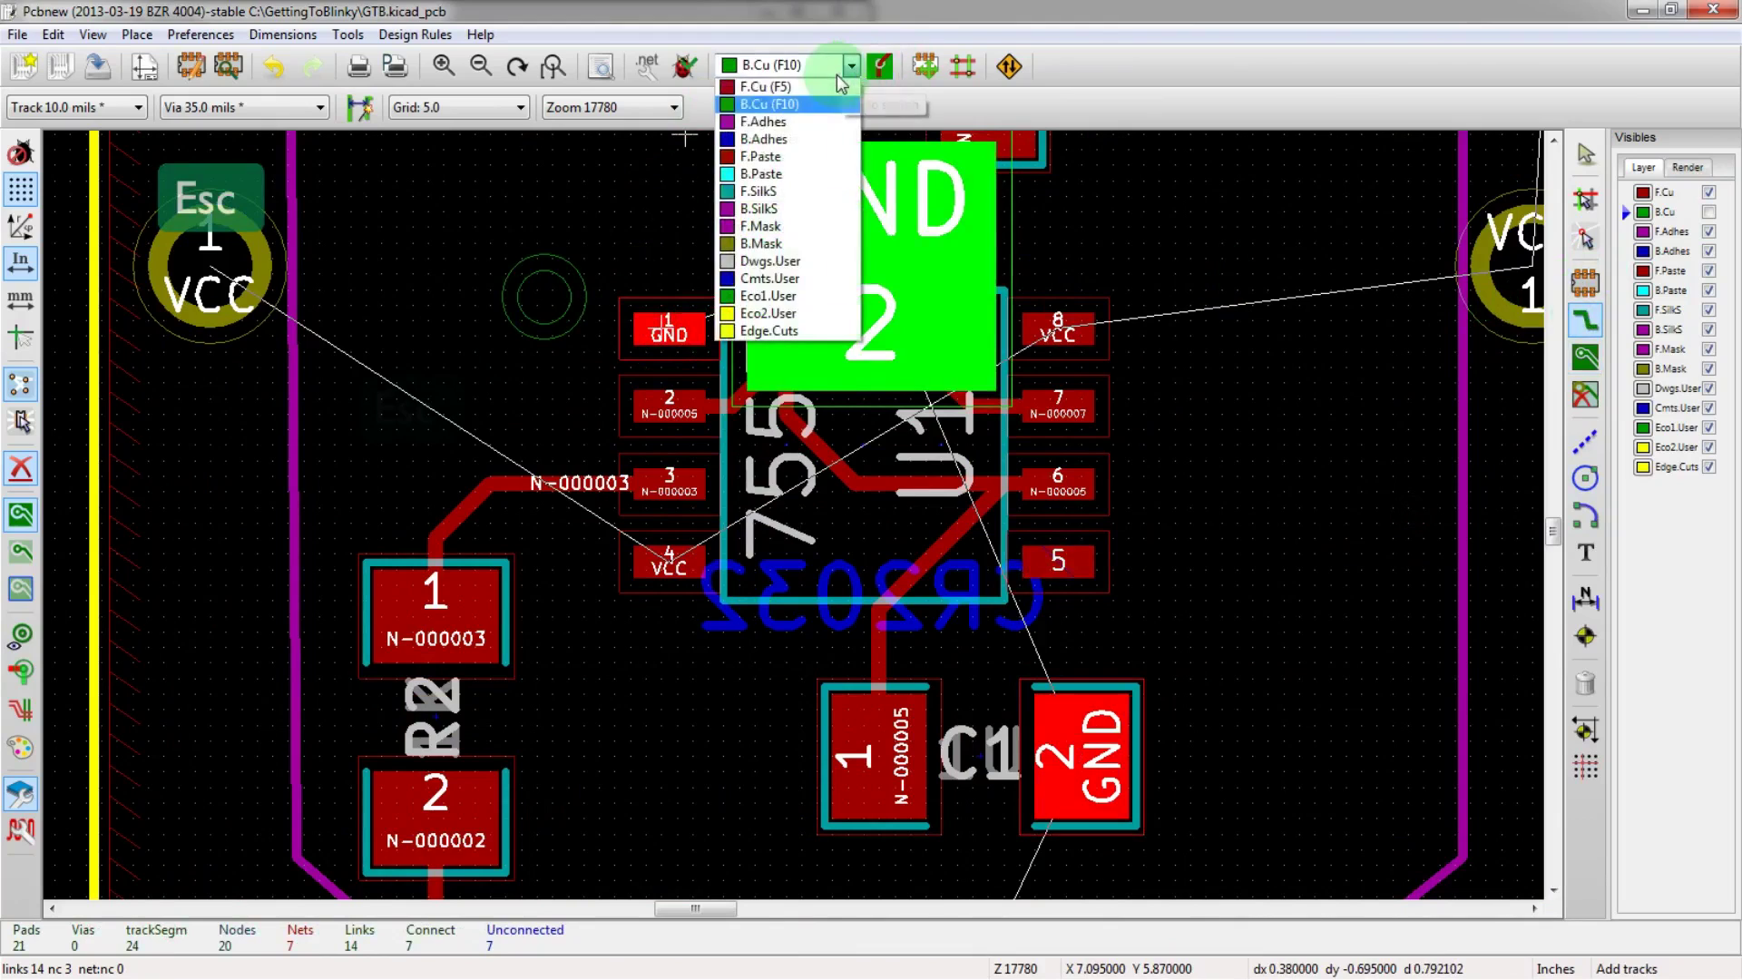
left_click(820, 86)
left_click(667, 319)
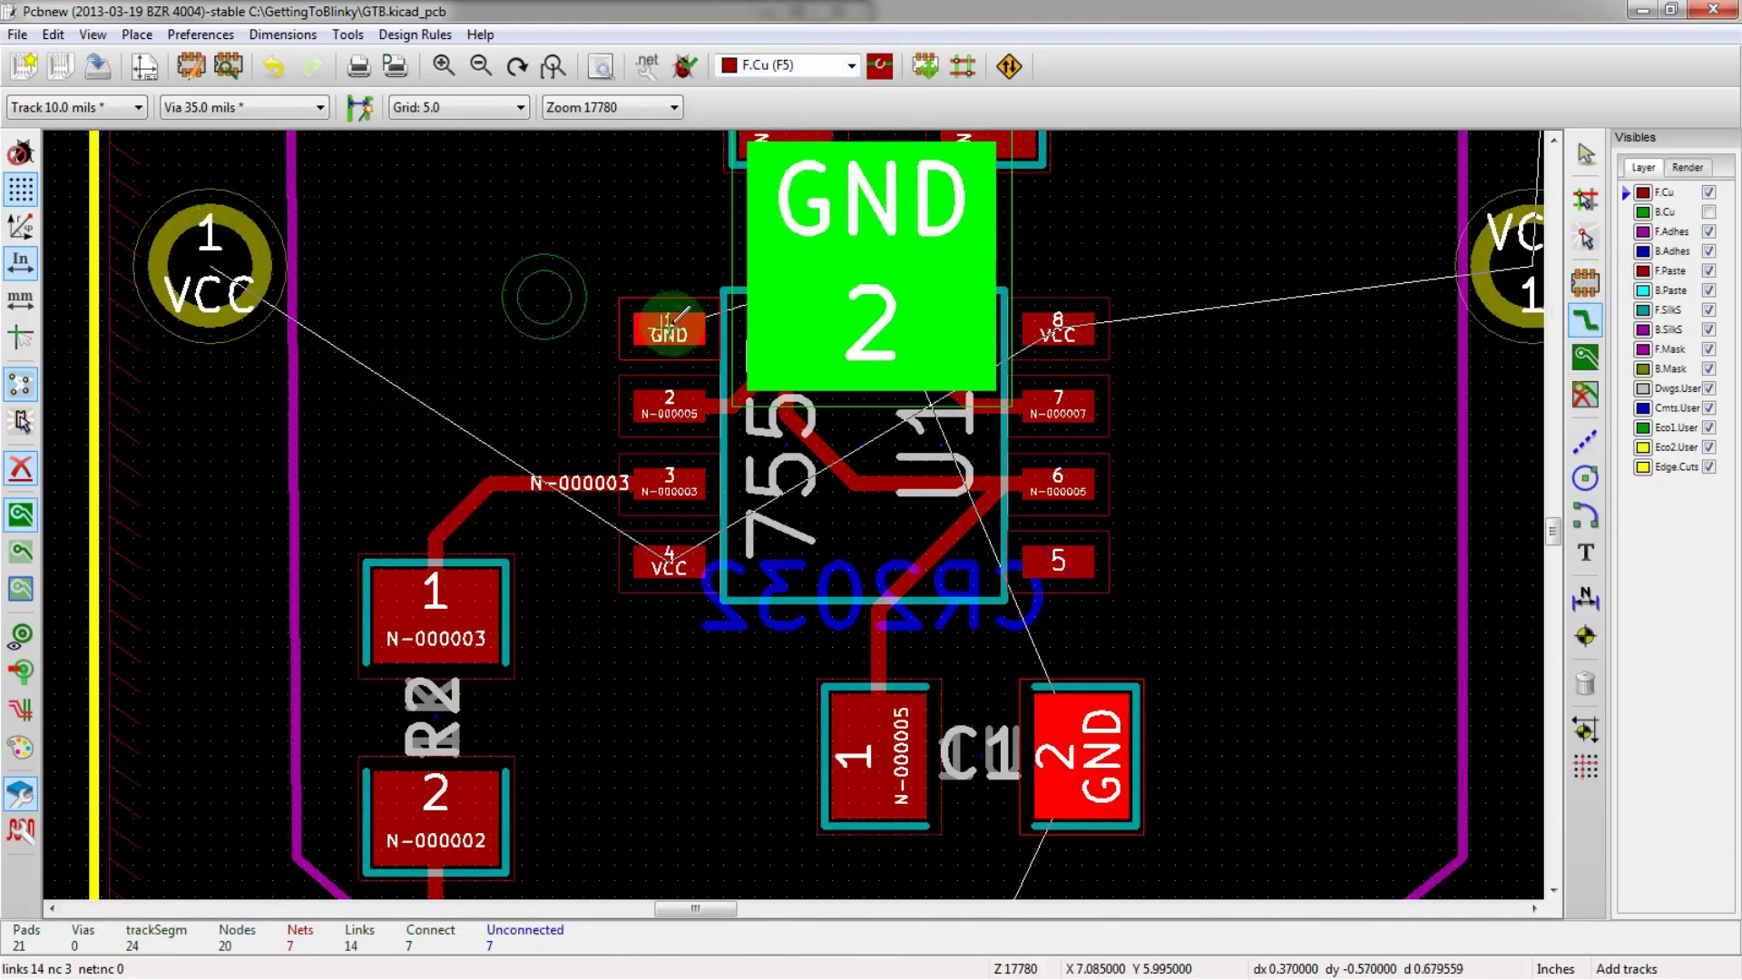
scroll(545, 303, "up", 1)
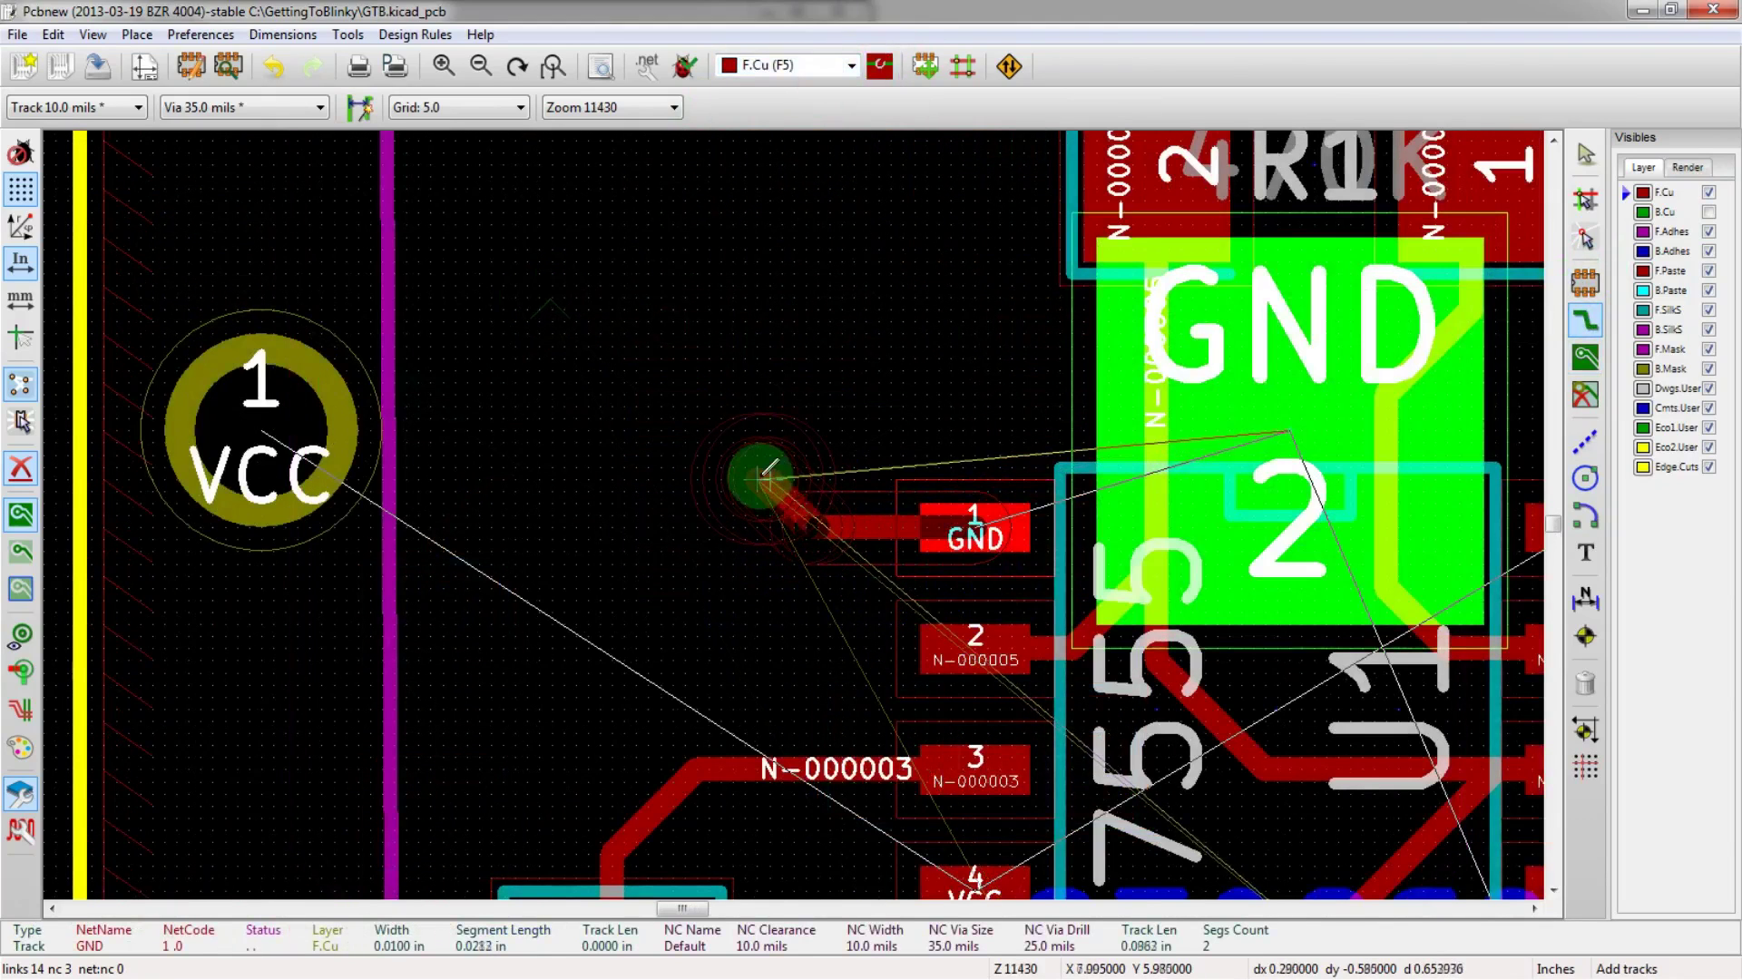
key("v")
double_click(760, 475)
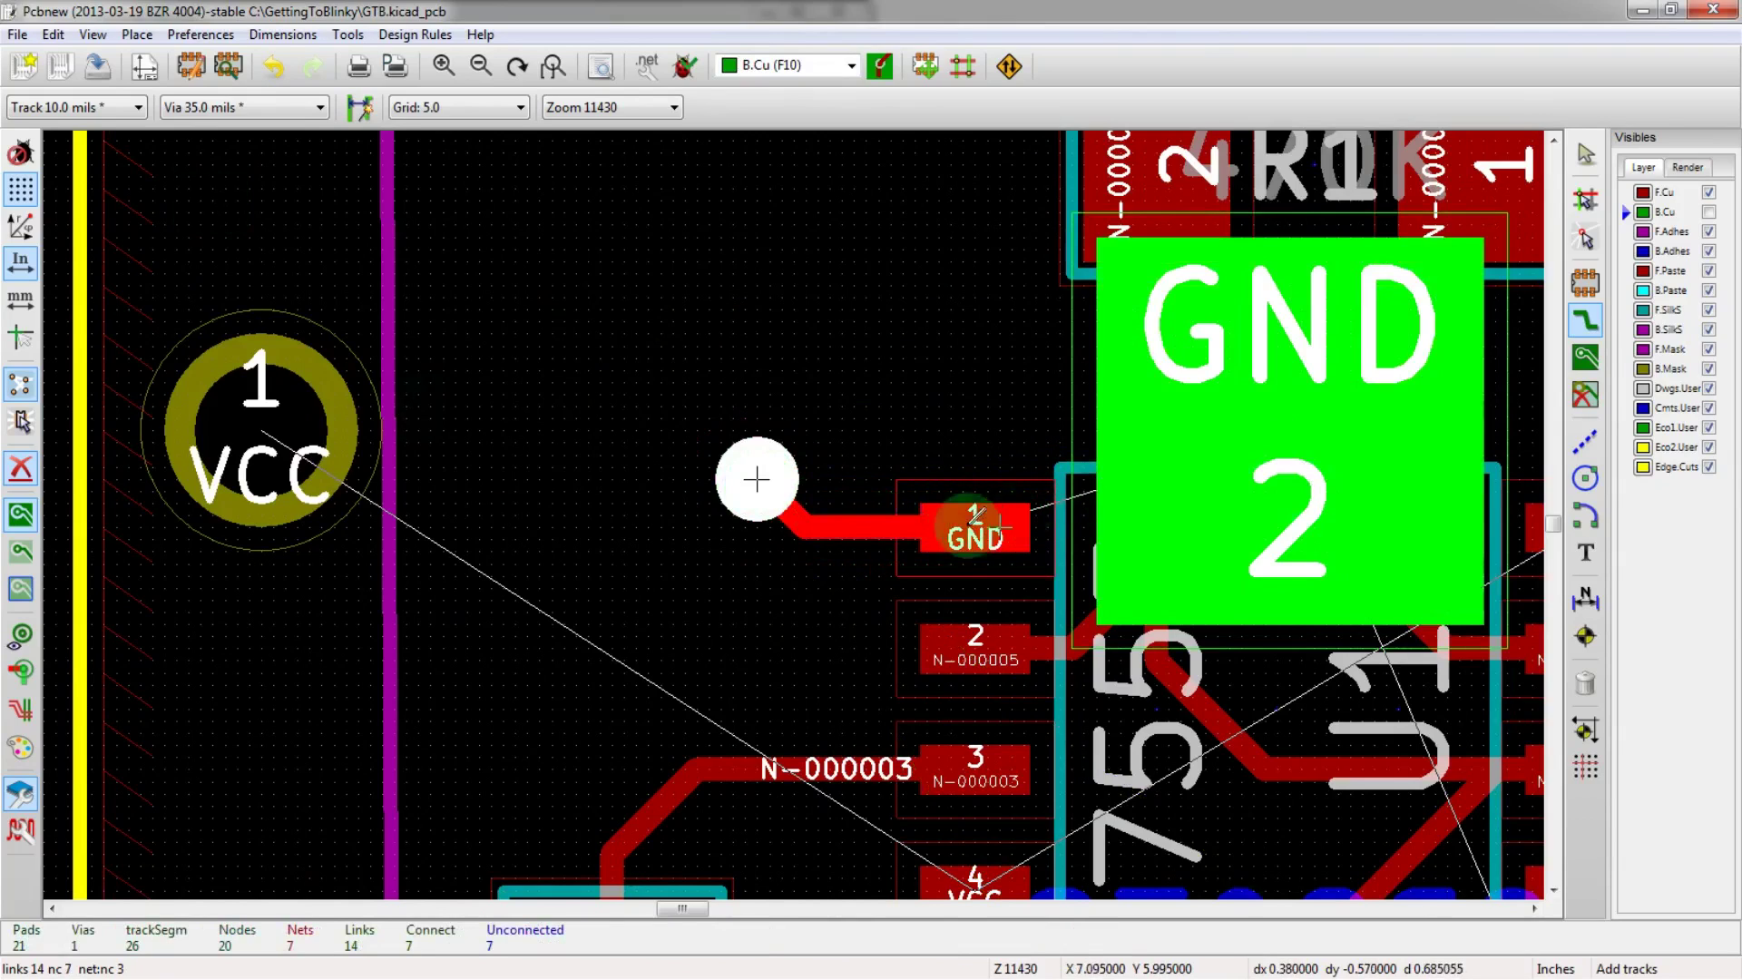
left_click(766, 496)
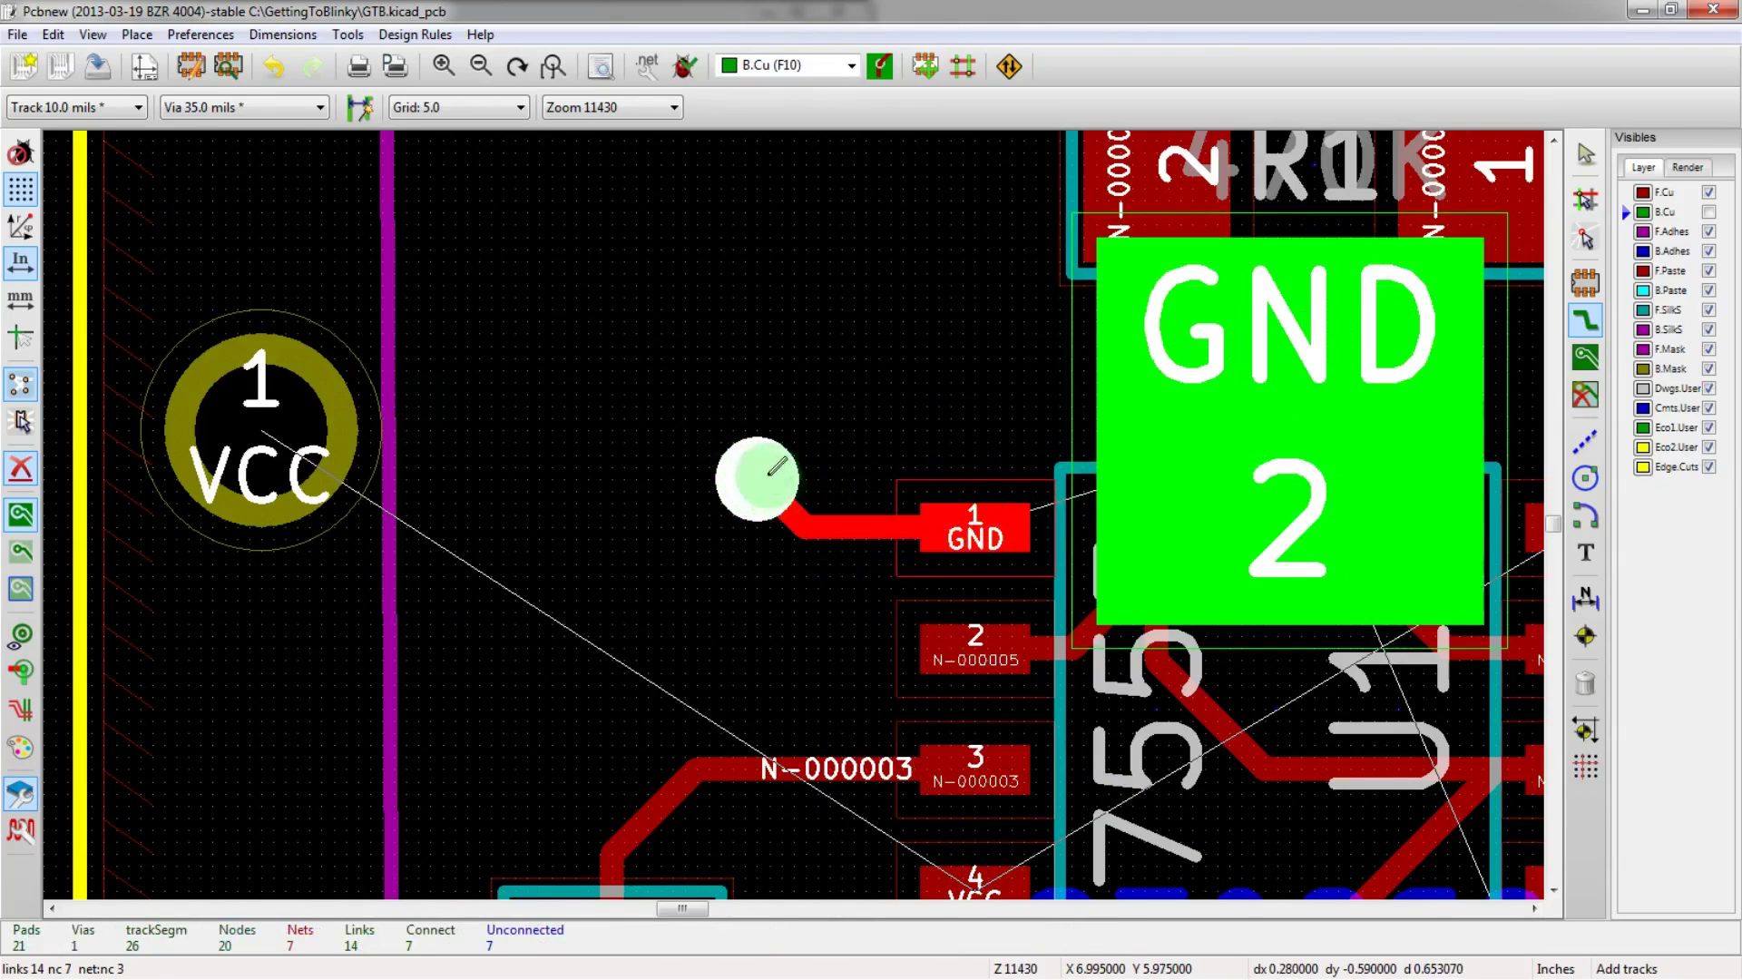
- Fill all zones on the board and show the B.Cu layer
scroll(762, 481, "down", 2)
left_click(1586, 356)
right_click(700, 399)
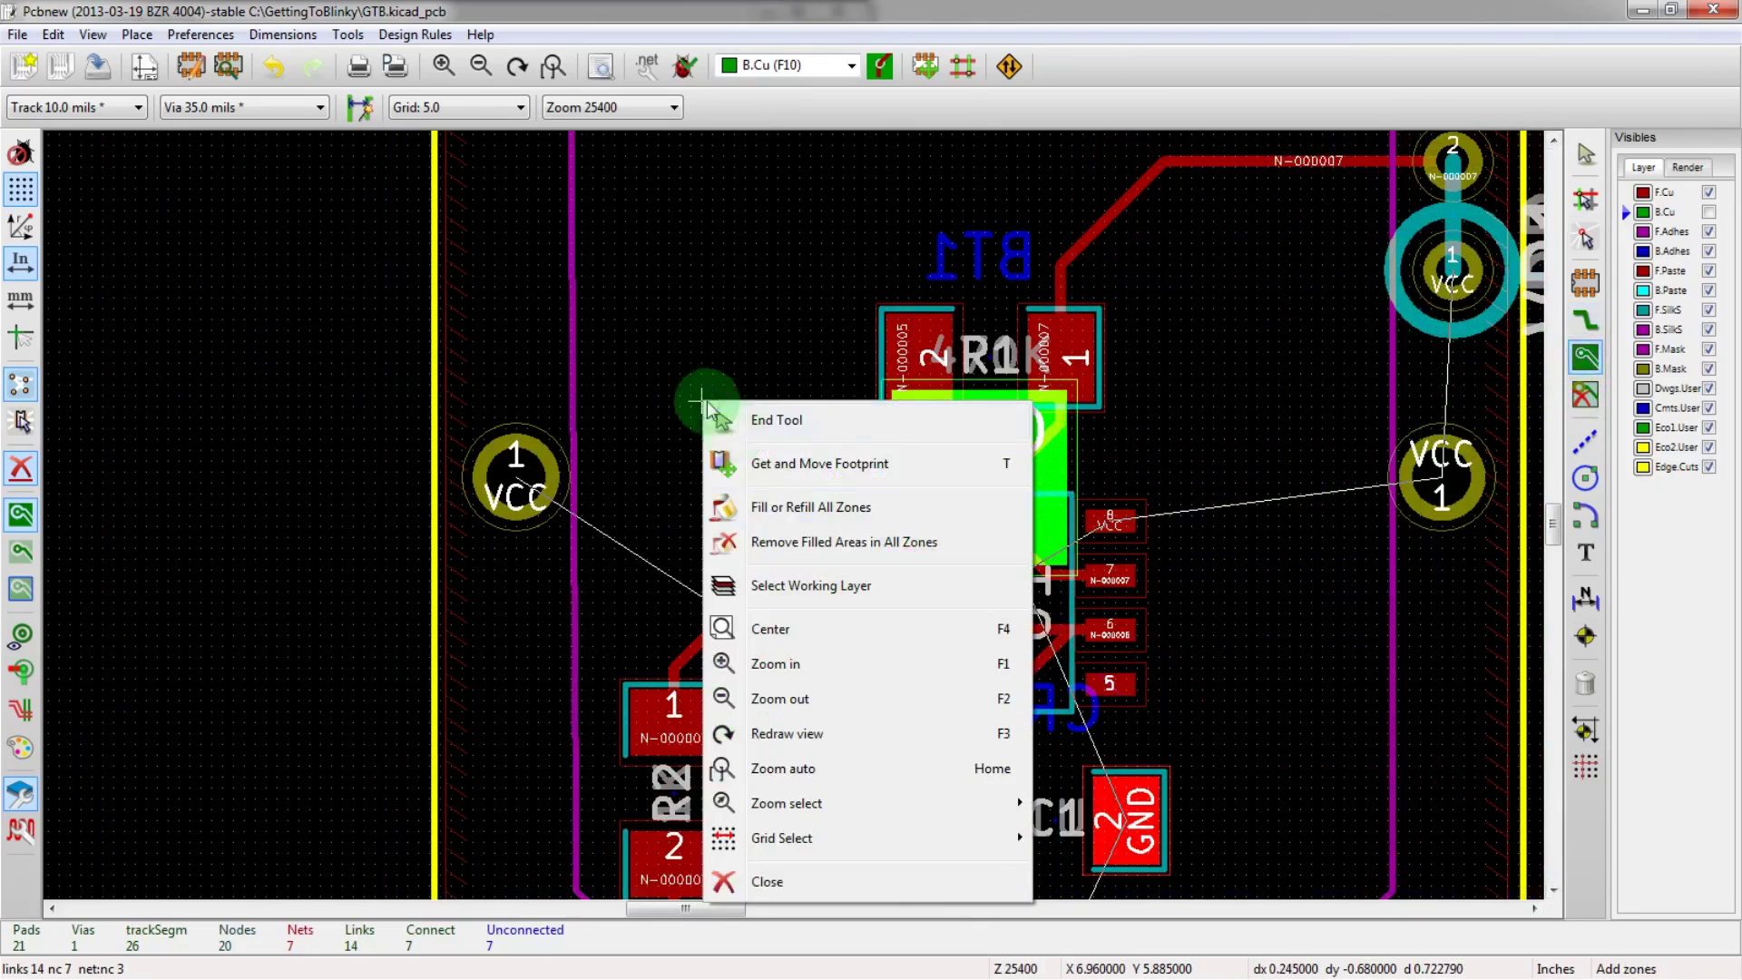
left_click(772, 515)
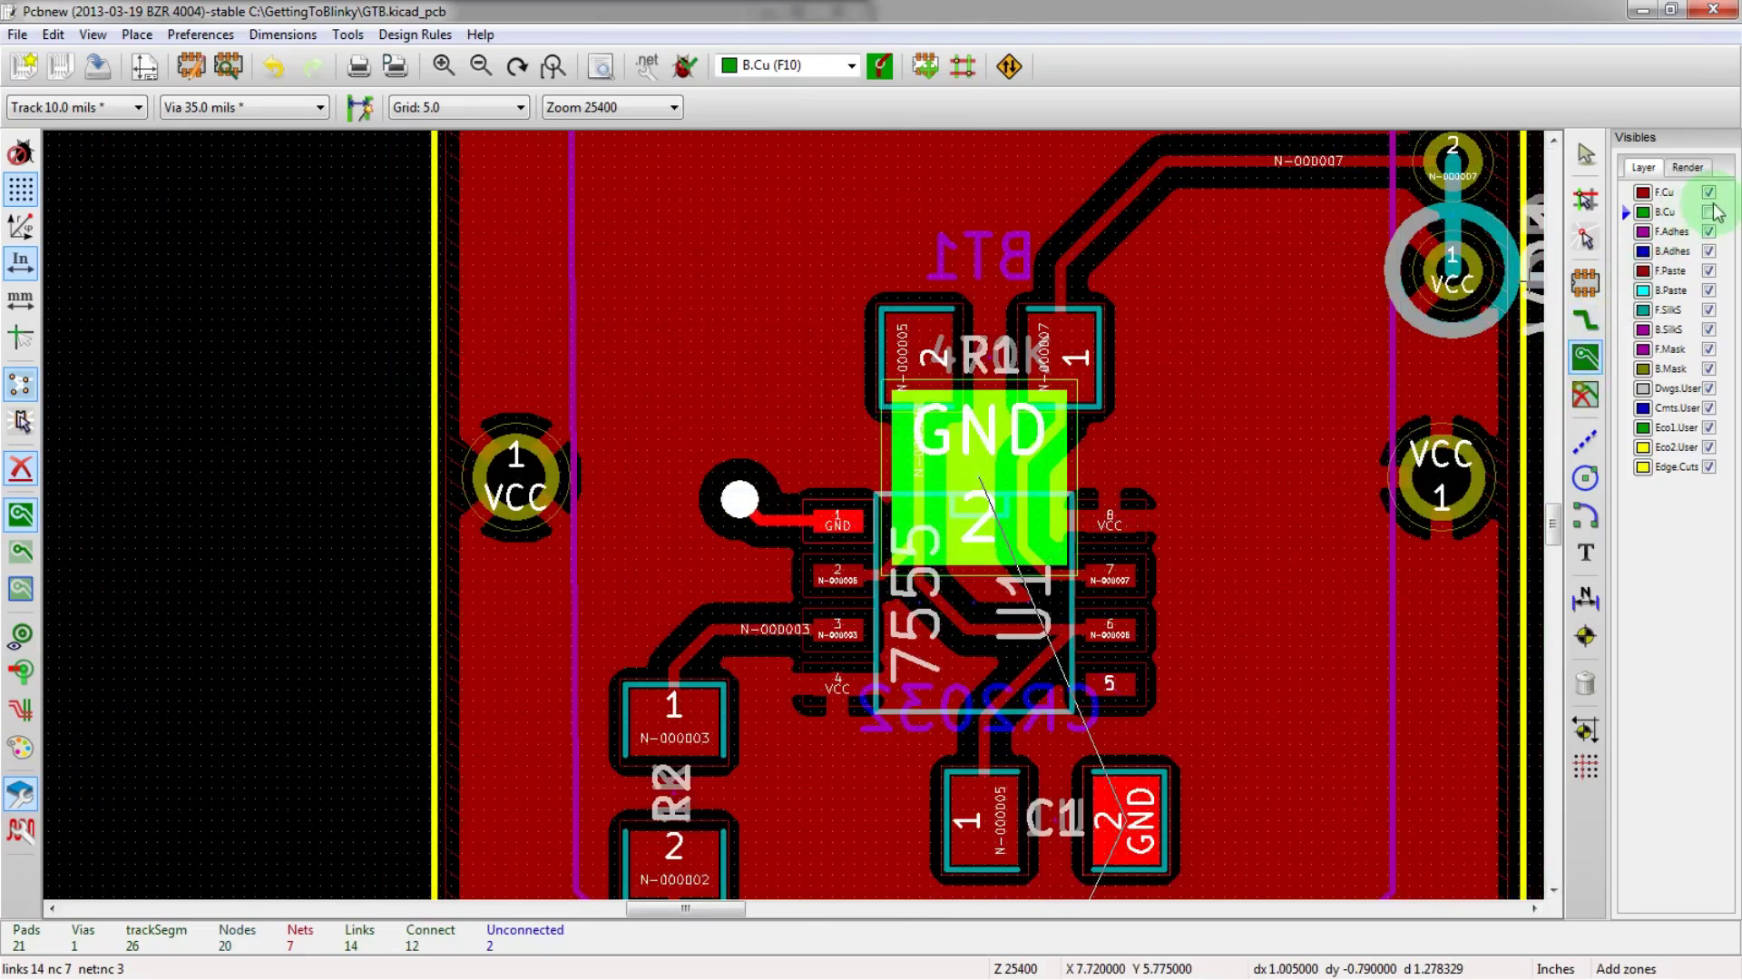
left_click(1709, 212)
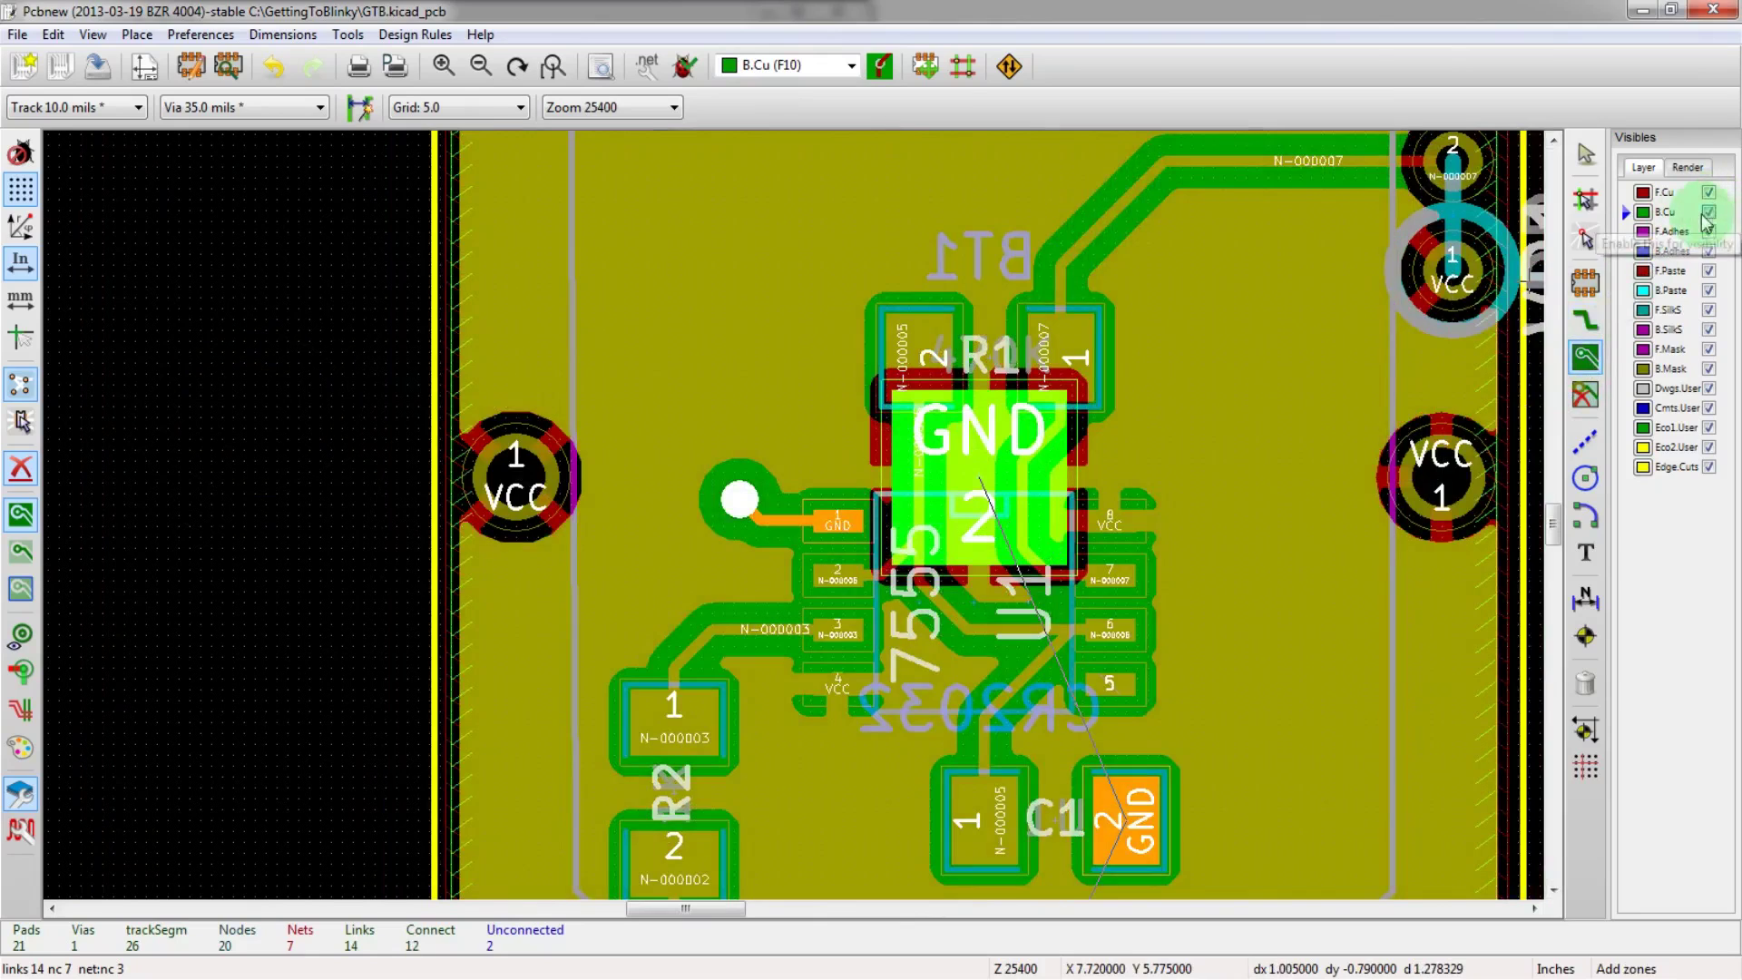
right_click(1164, 402)
left_click(1200, 515)
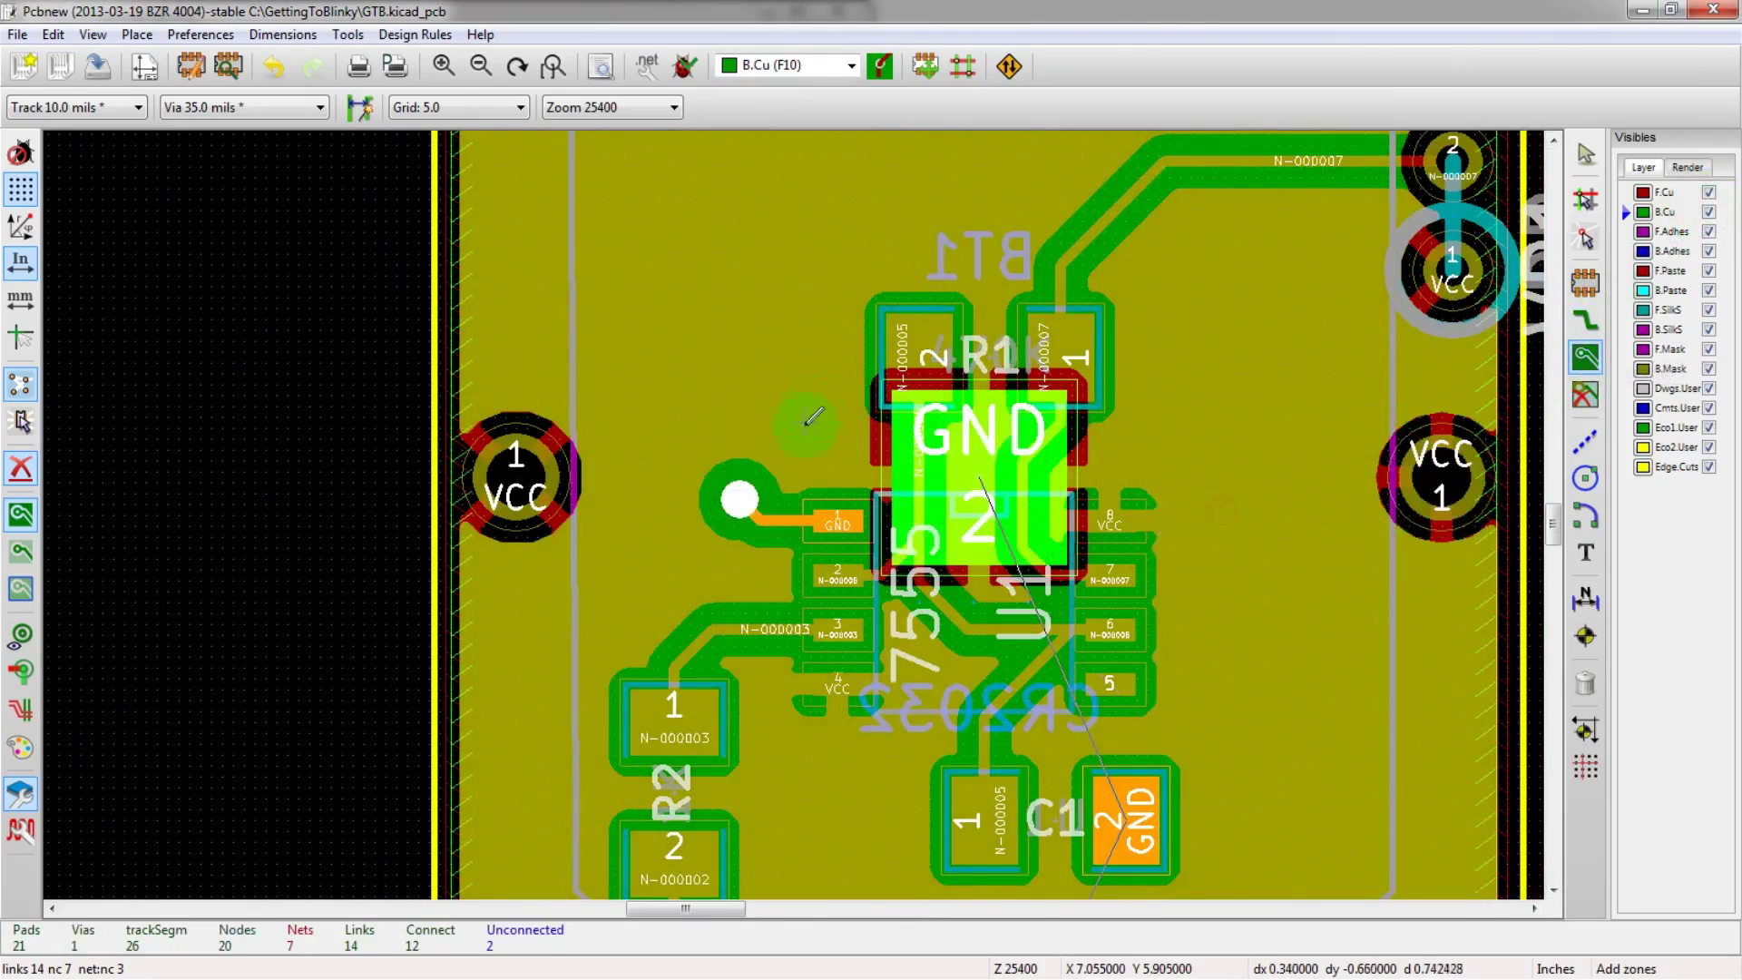
- Hide F.Cu and examine how the U1 via, the BT1 GND pad and C1 pad 2 relate to the B.Cu pour
scroll(806, 425, "up", 2)
scroll(815, 524, "down", 2)
scroll(796, 513, "up", 3)
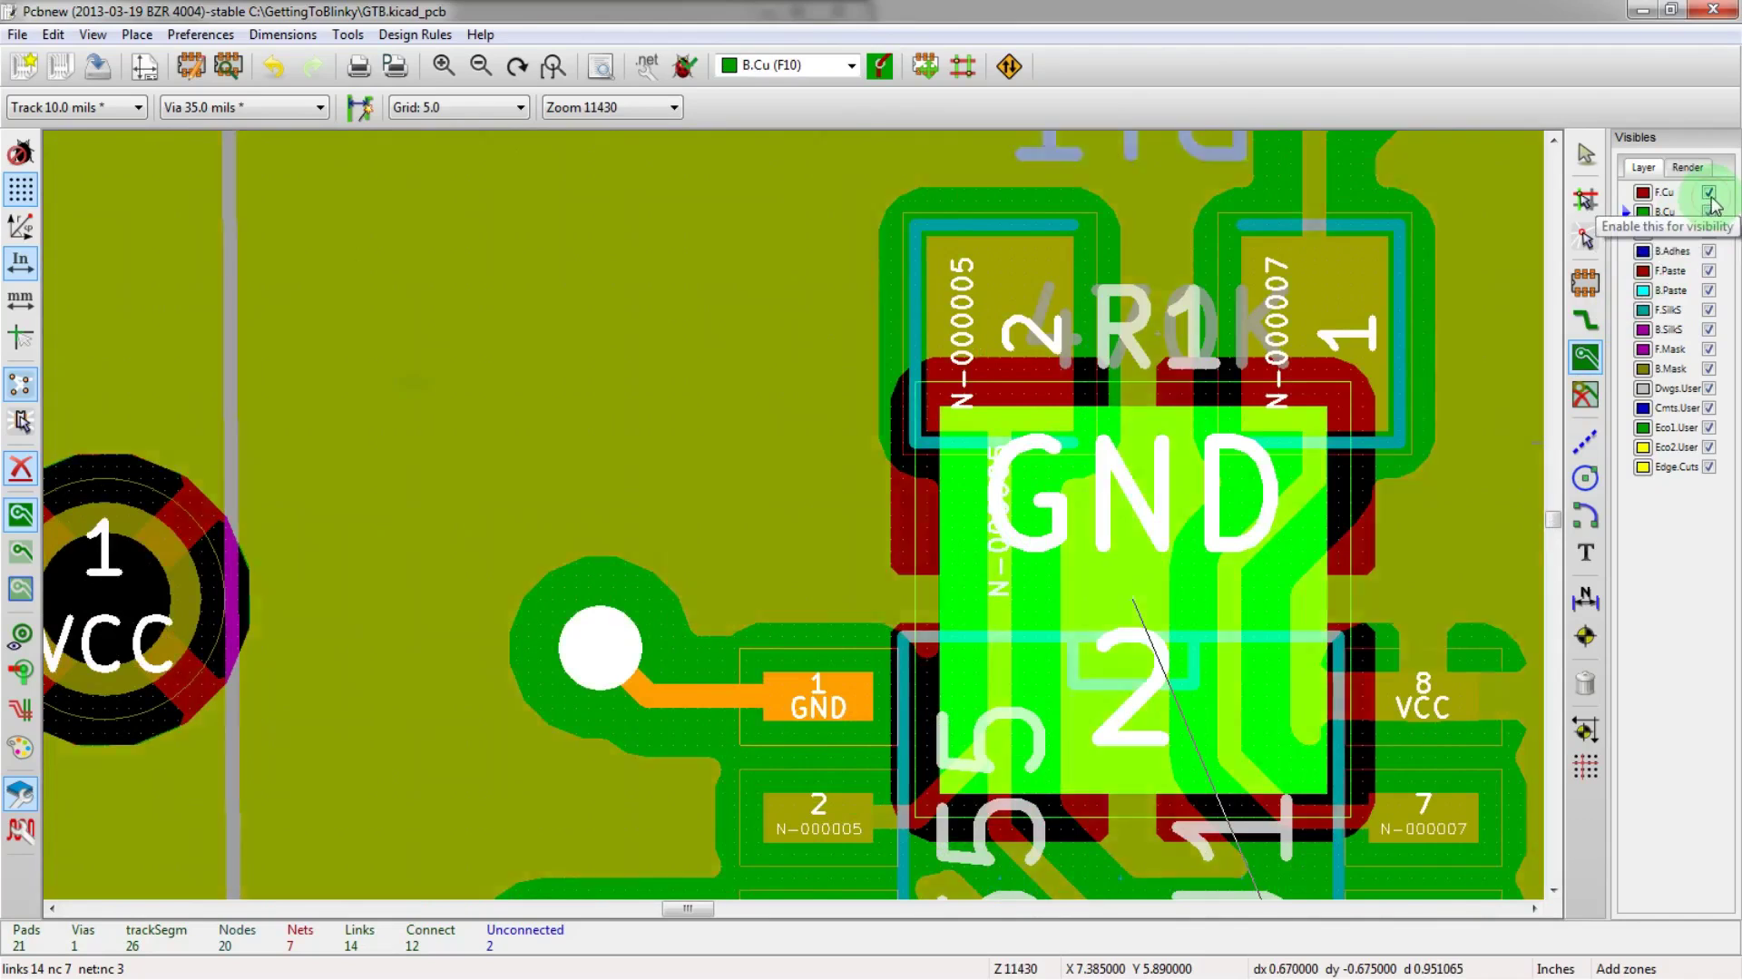
left_click(1710, 193)
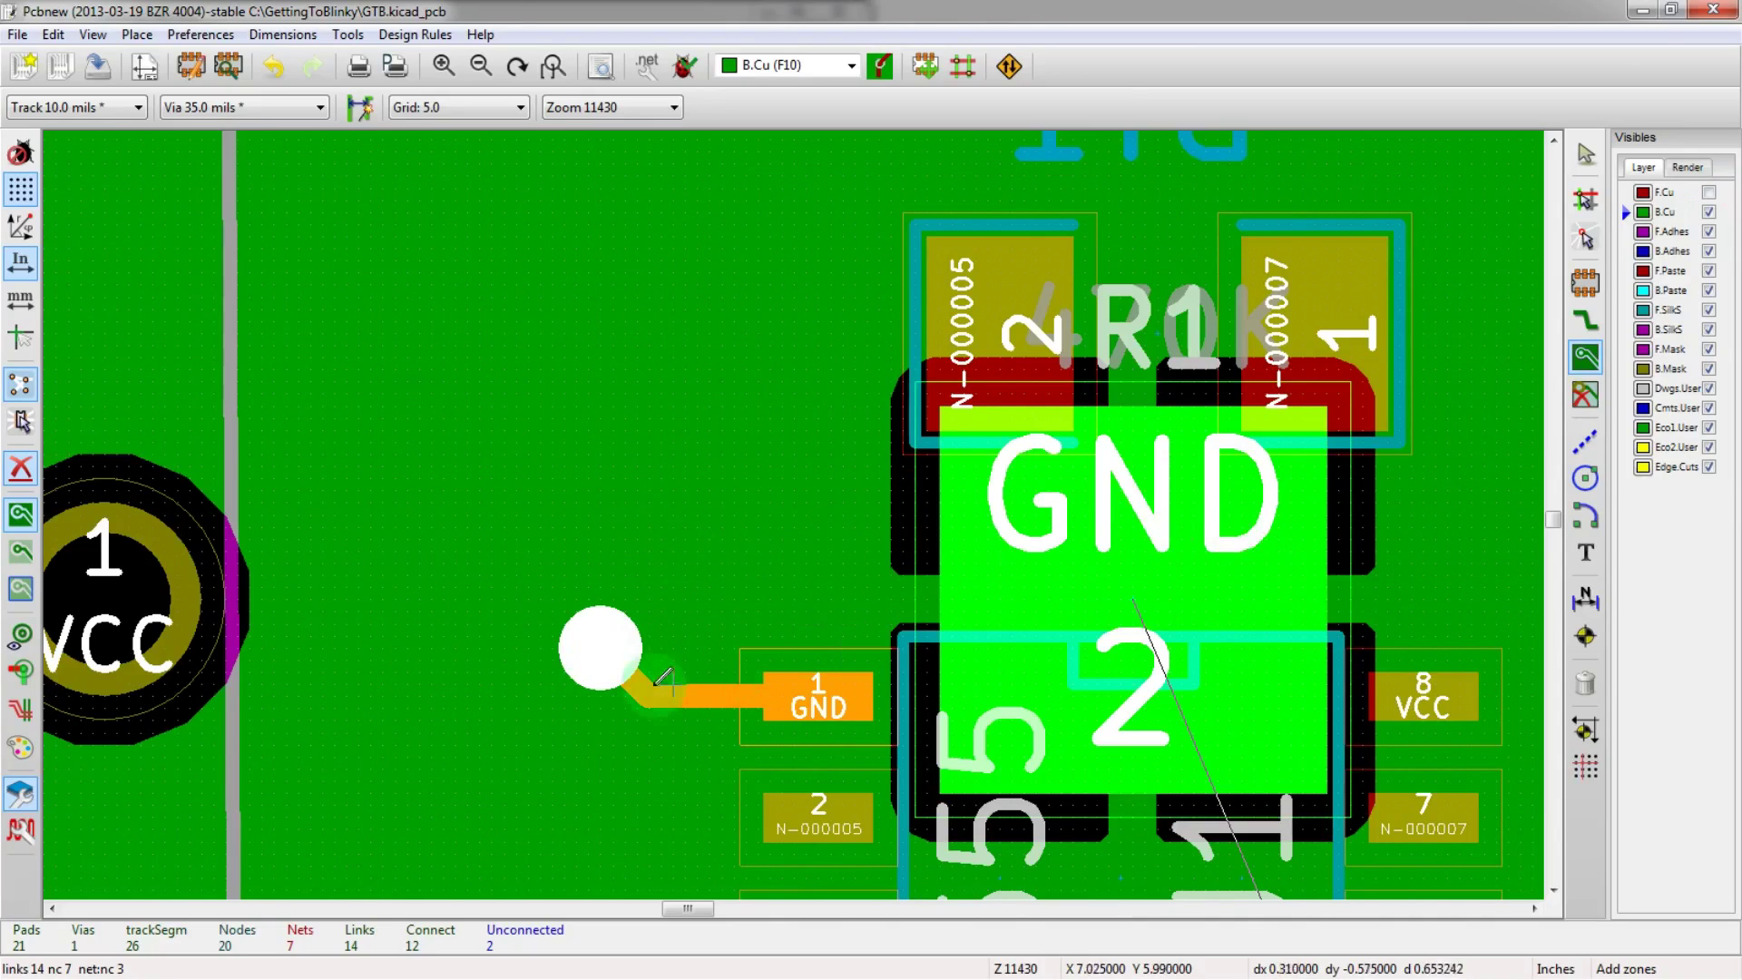
scroll(776, 676, "down", 2)
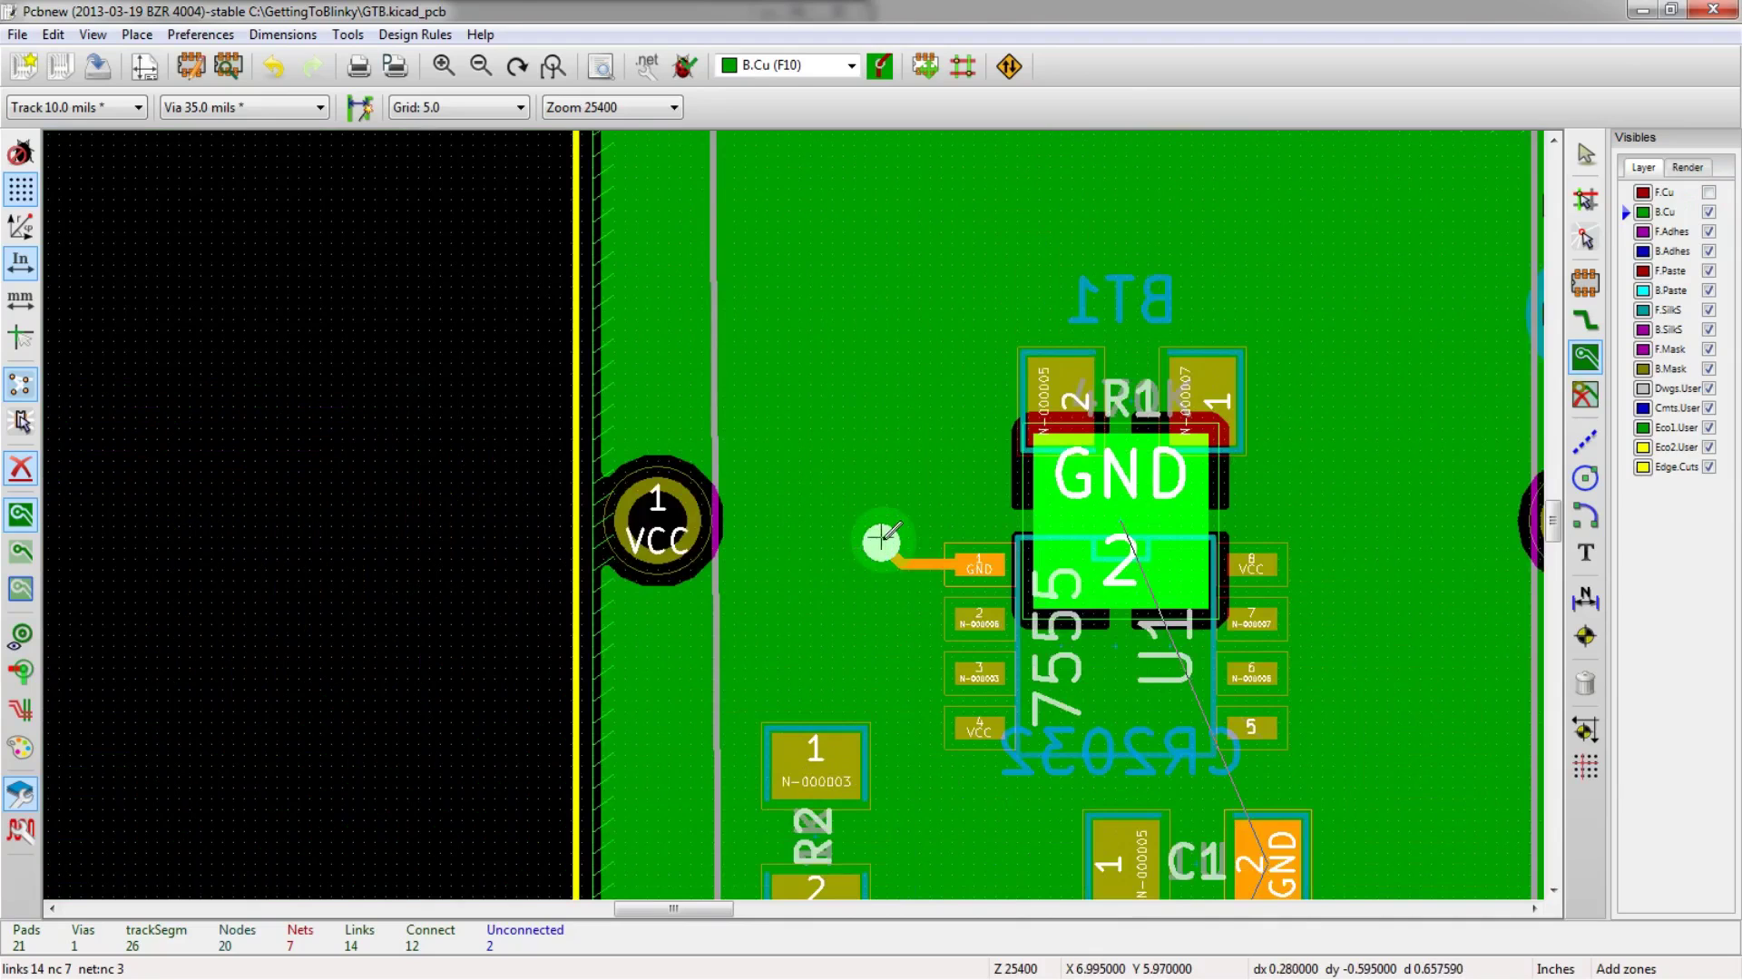
scroll(880, 541, "up", 1)
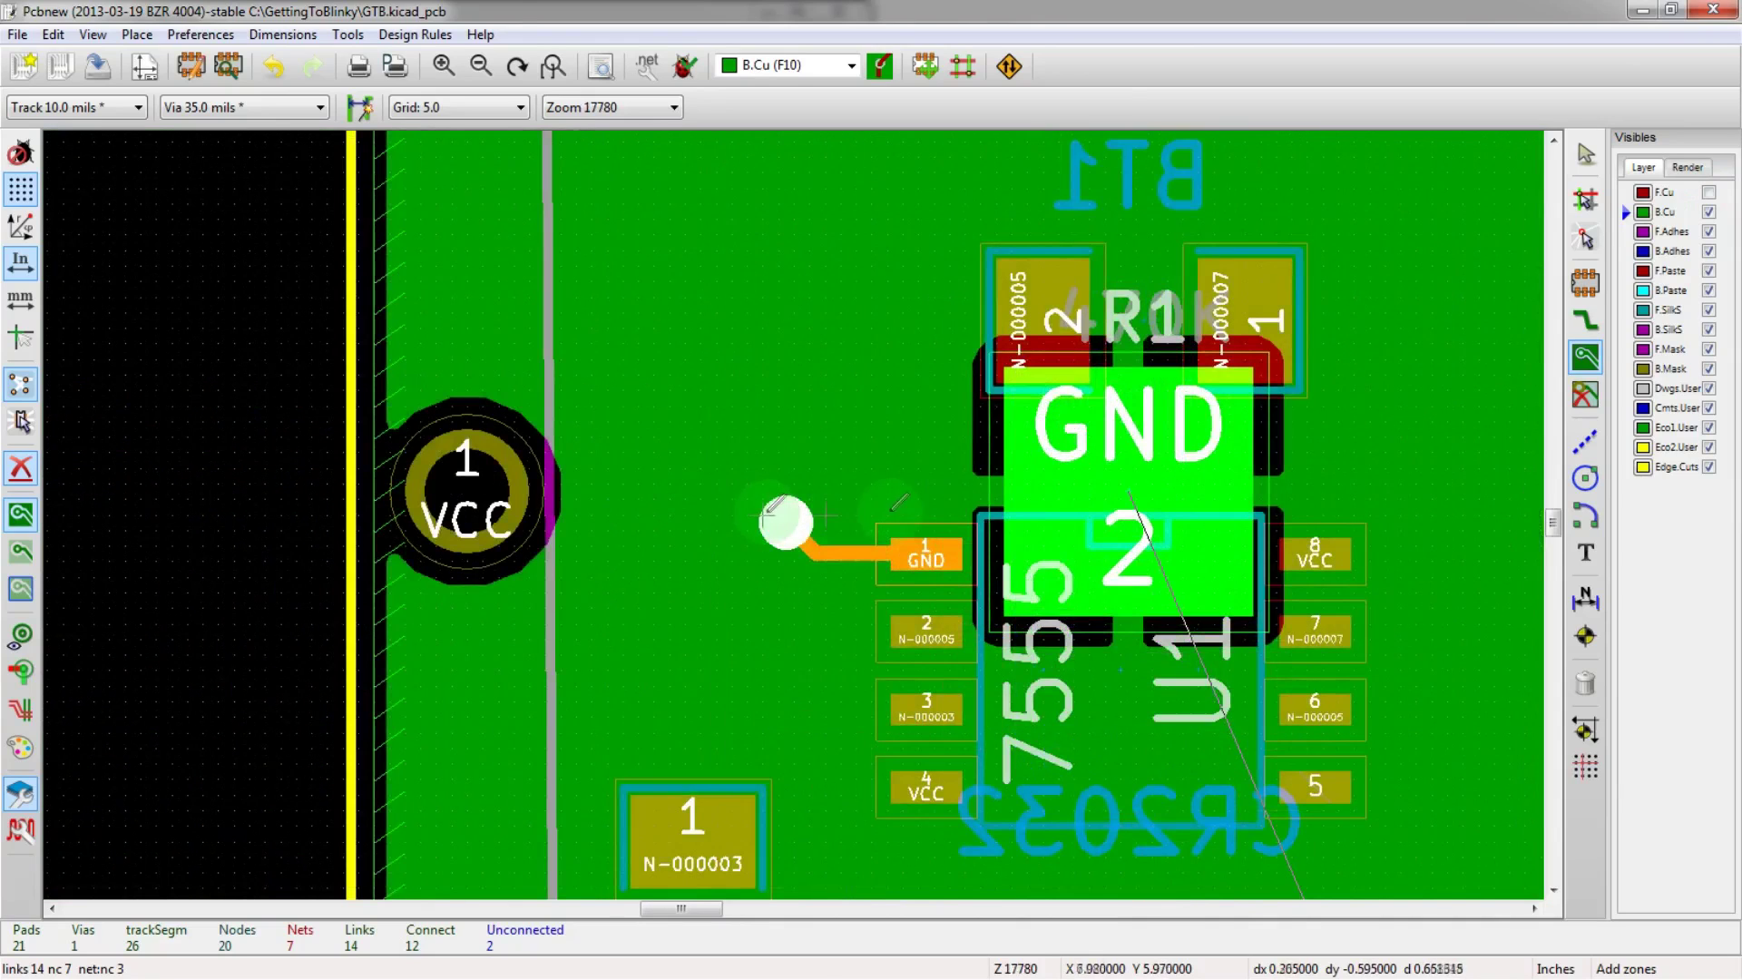
scroll(771, 512, "up", 1)
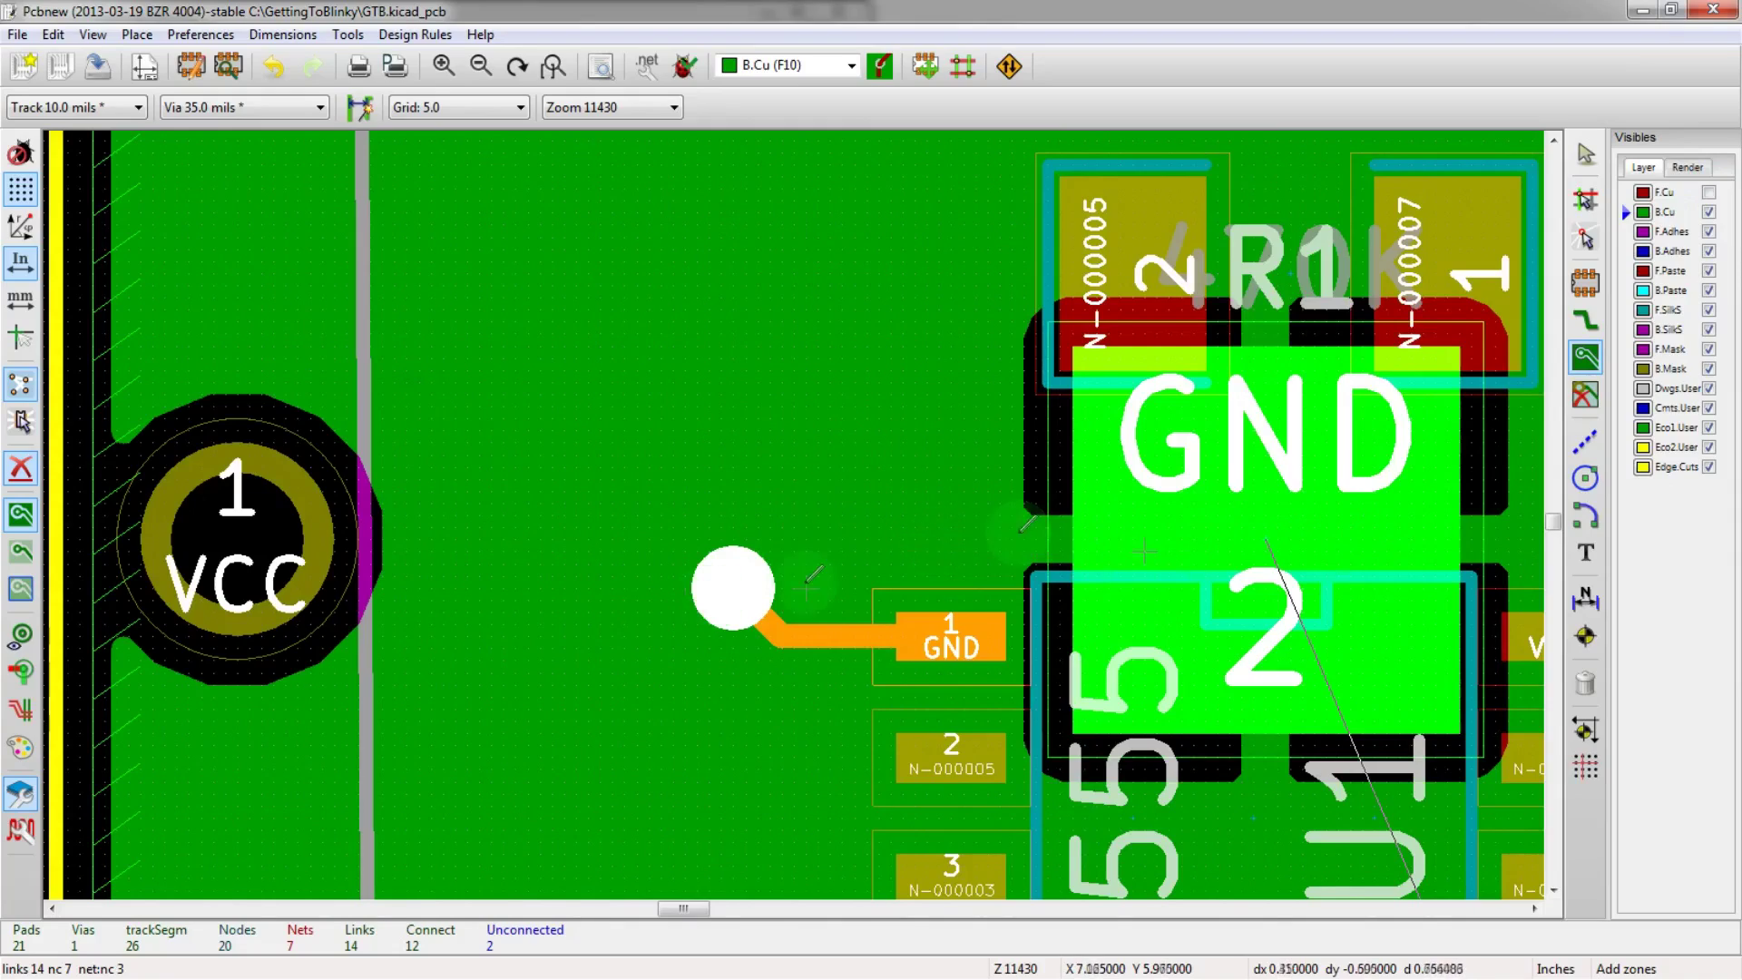
scroll(808, 590, "down", 2)
scroll(1064, 668, "down", 1)
scroll(817, 598, "up", 2)
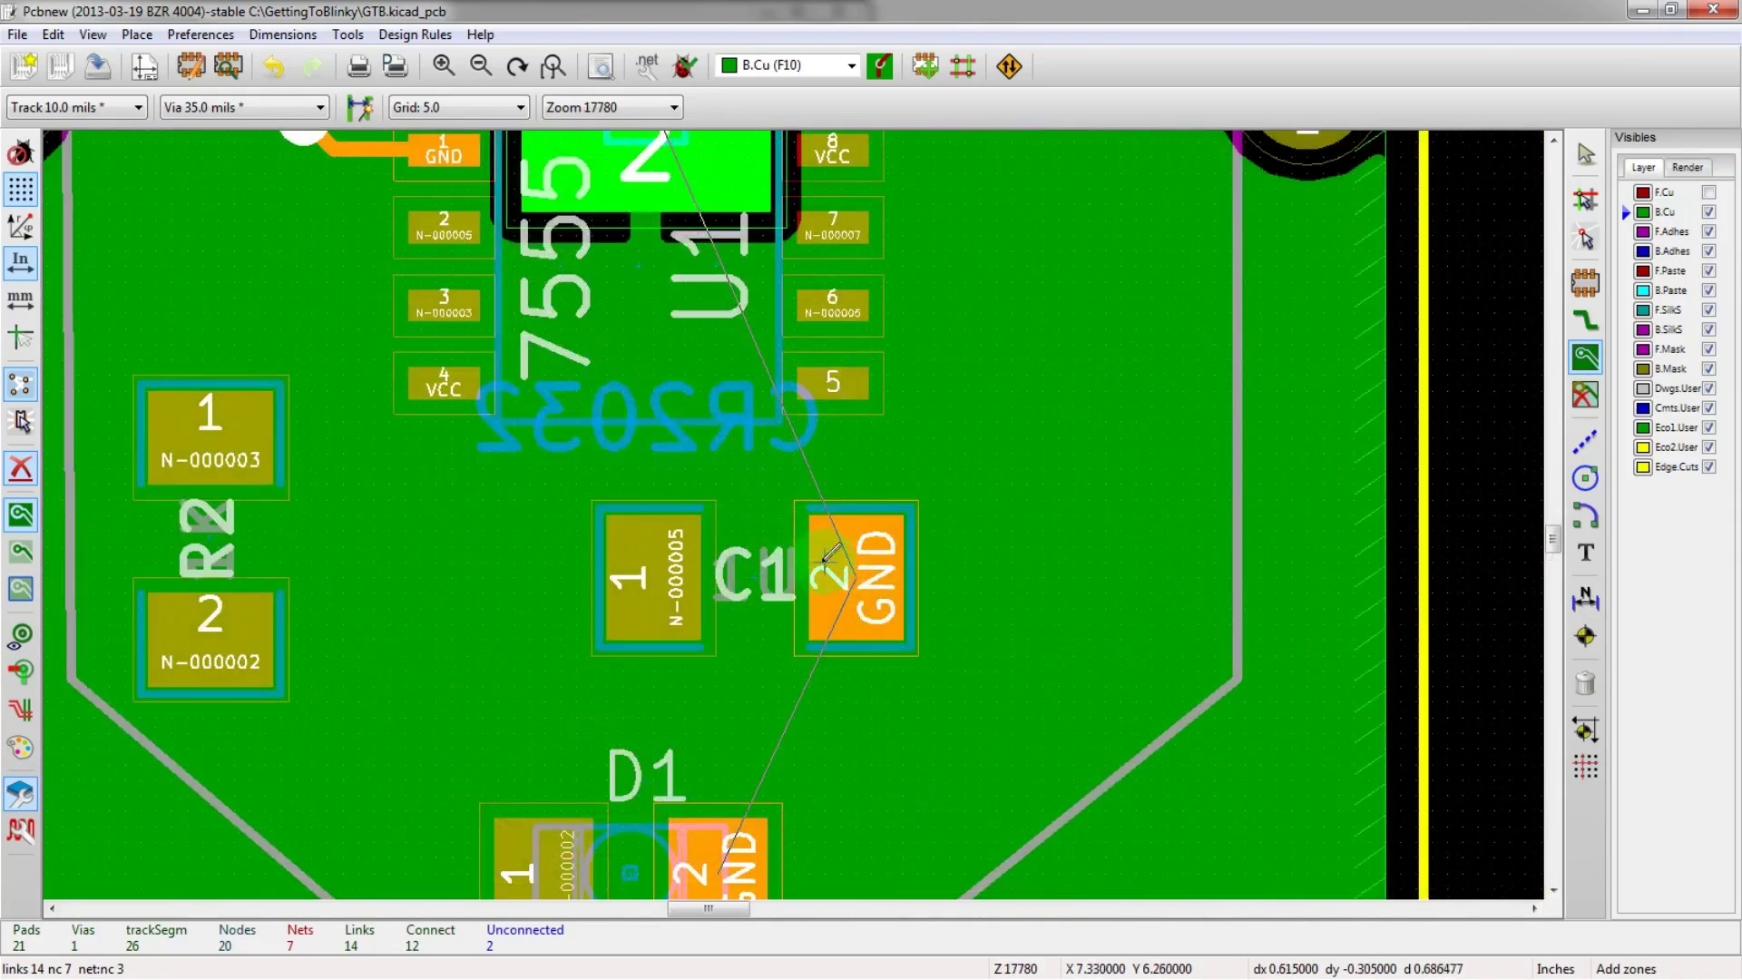
scroll(864, 596, "up", 1)
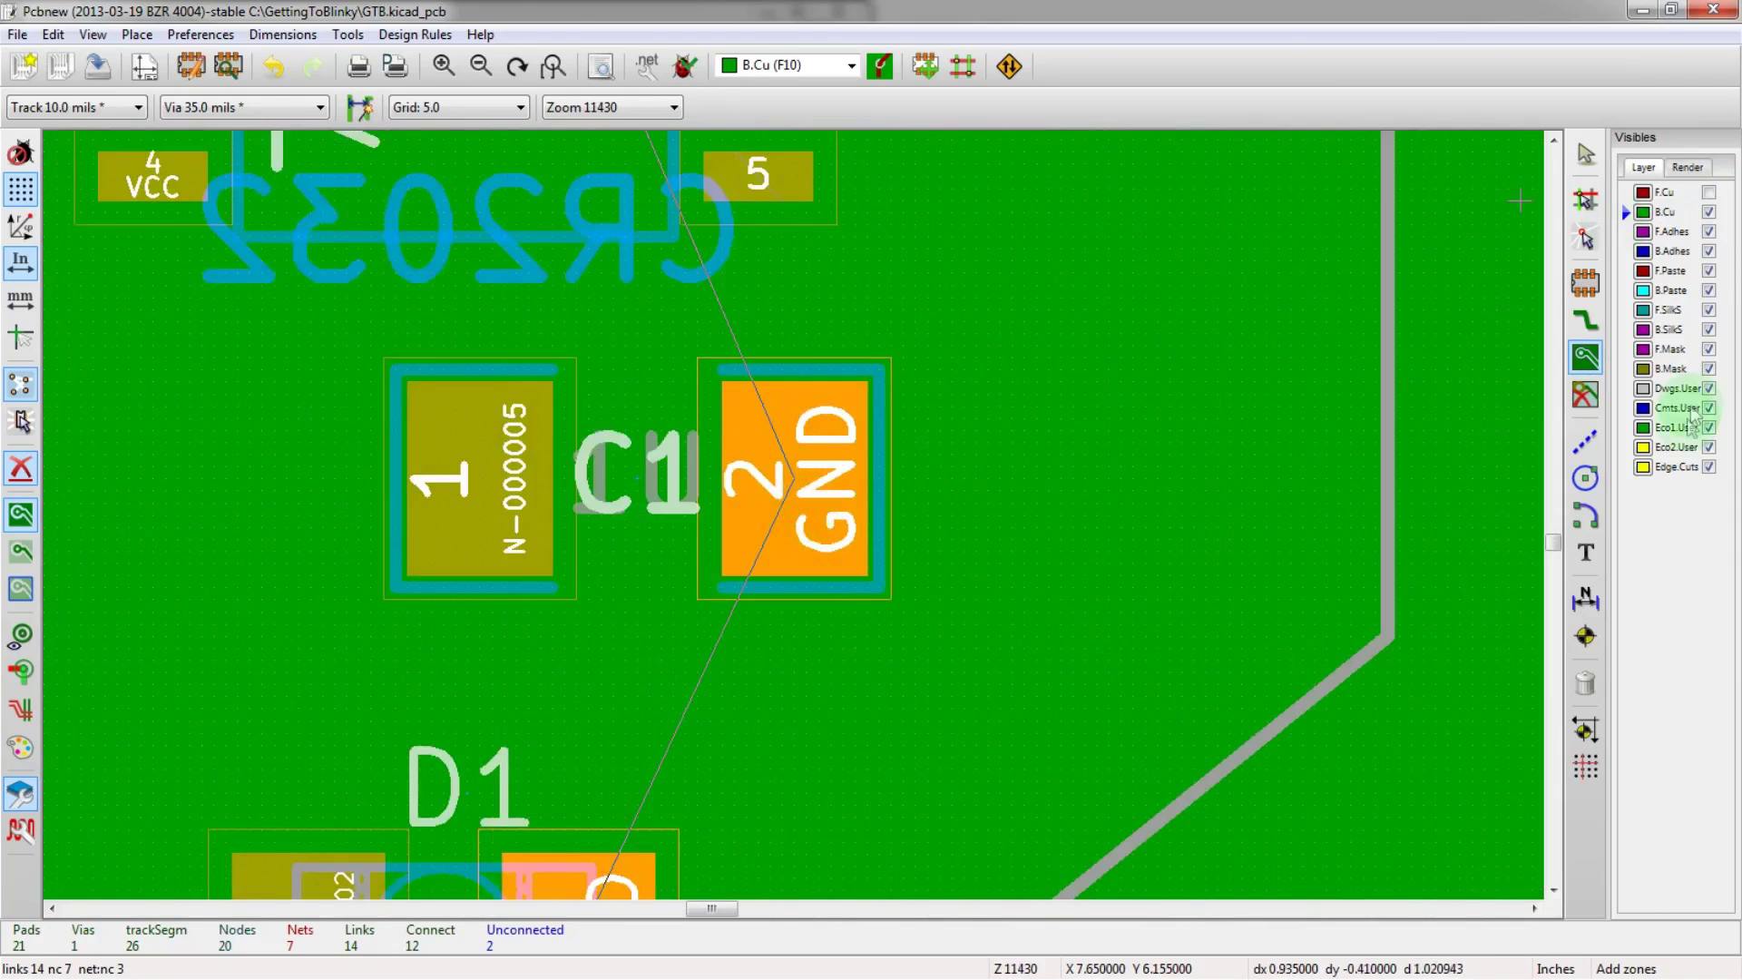
- Remove the filled areas in all zones and show the F.Cu layer again
right_click(1459, 401)
left_click(1493, 551)
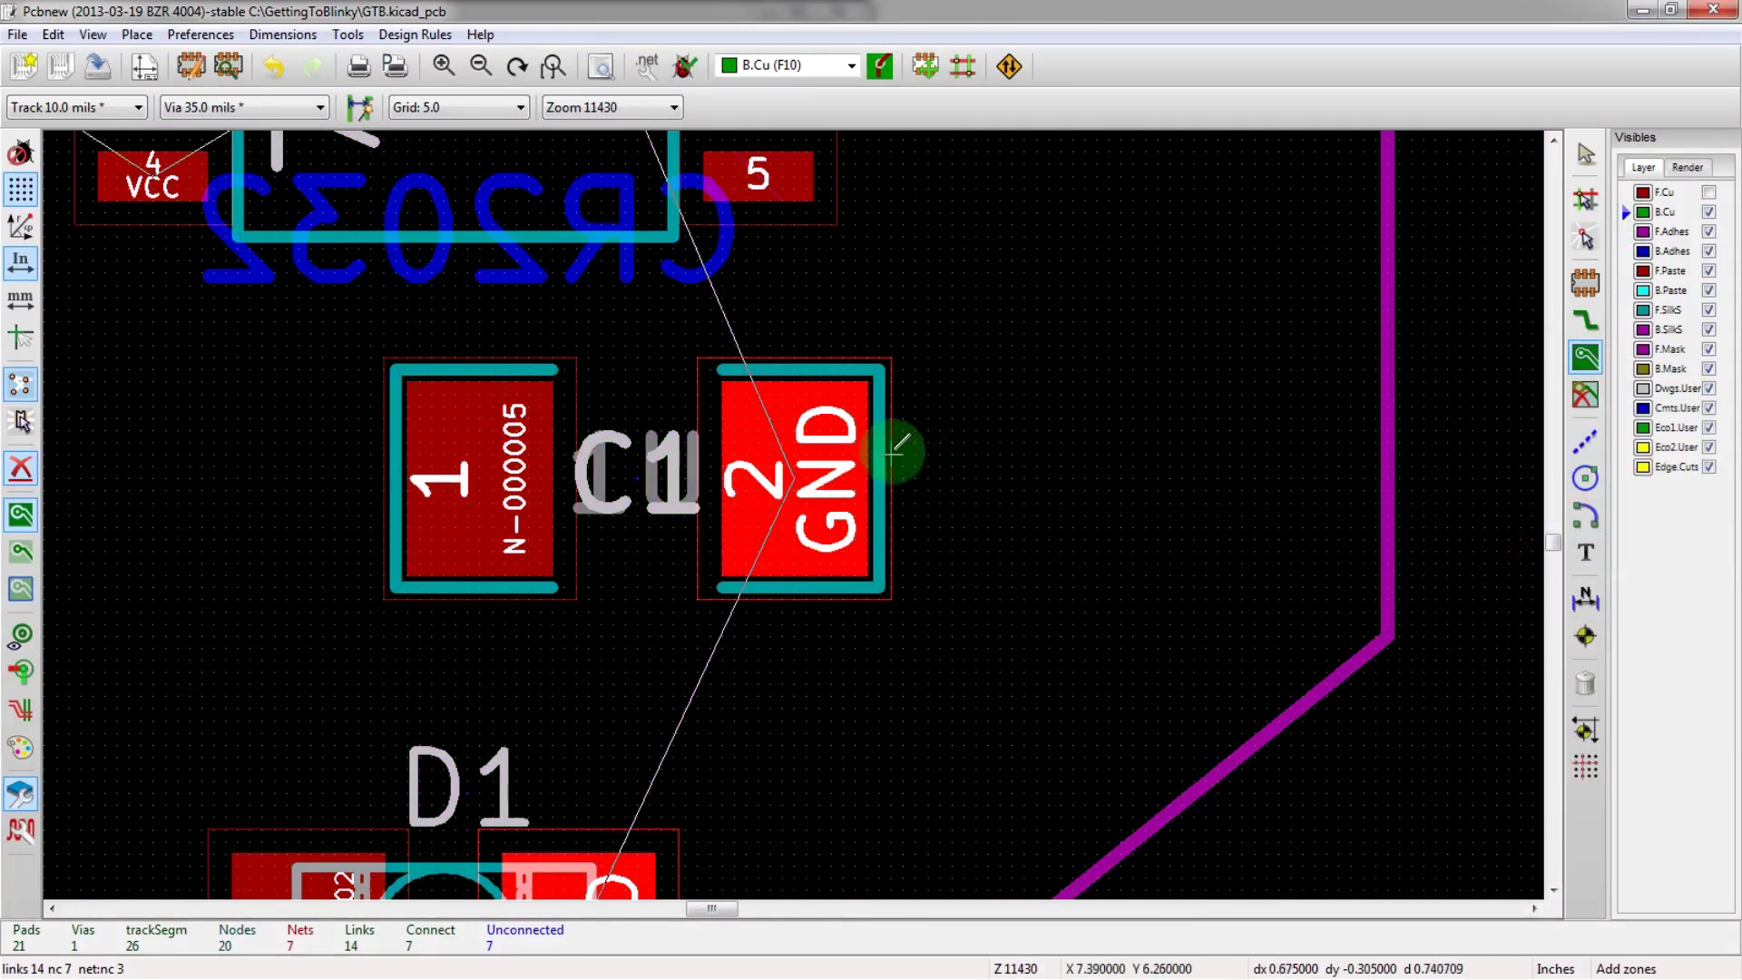
left_click(1709, 191)
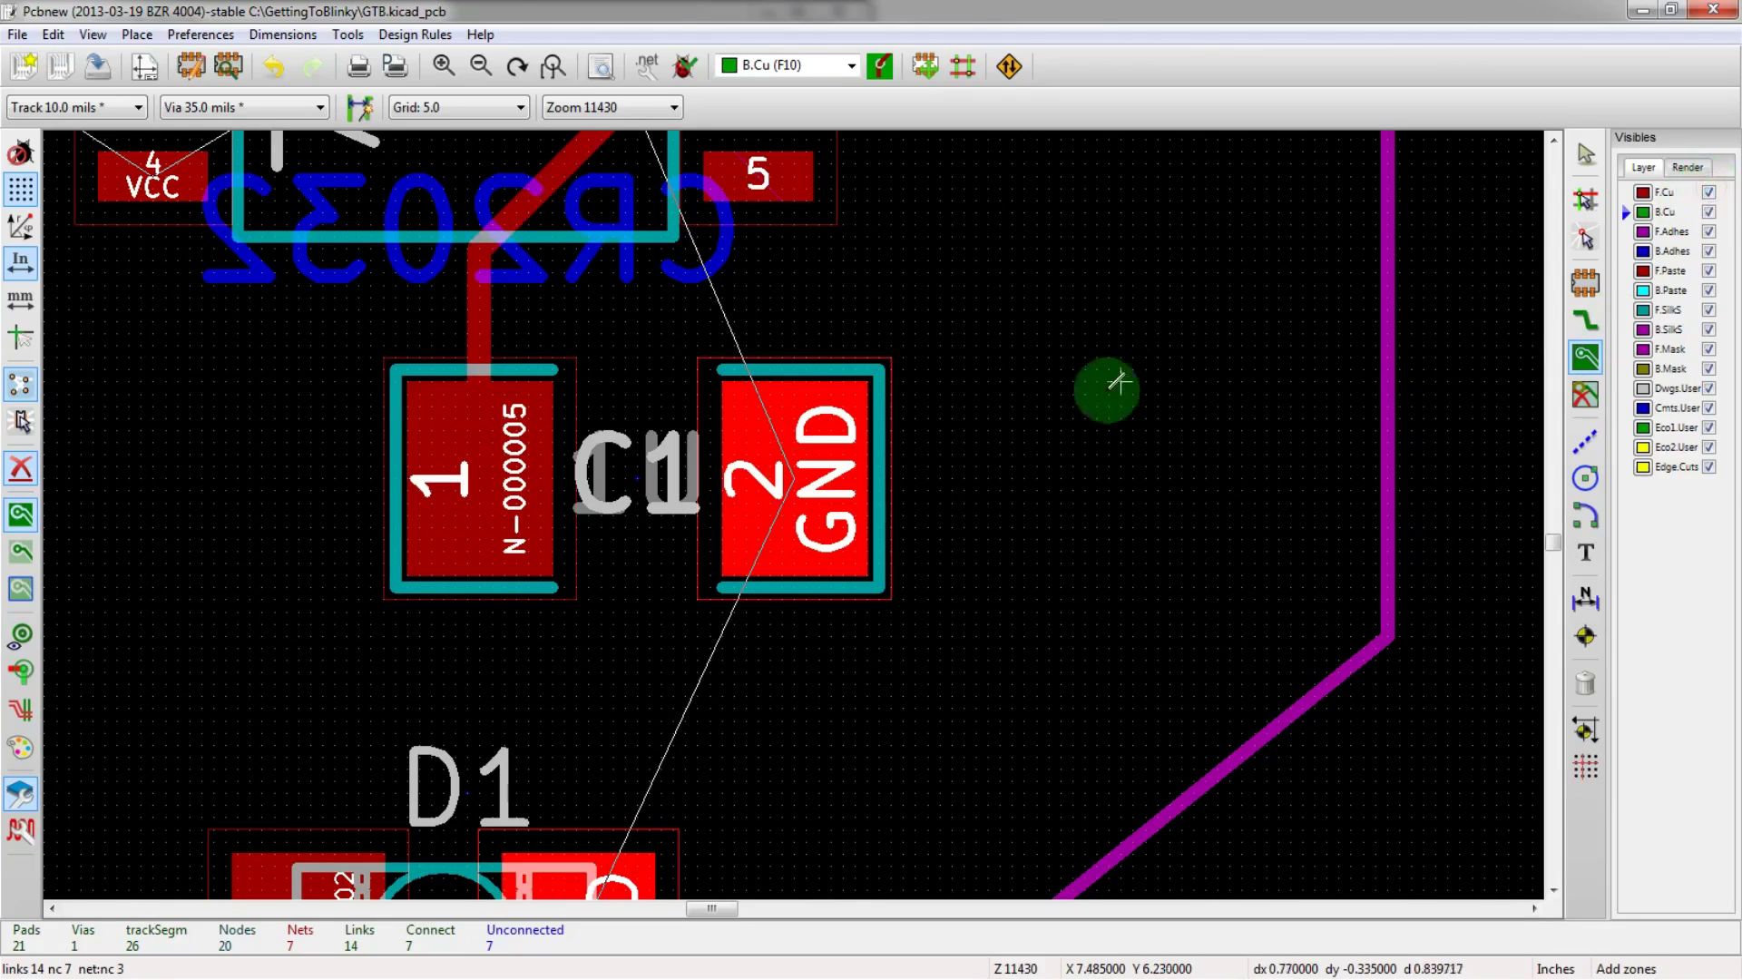
left_click(1587, 321)
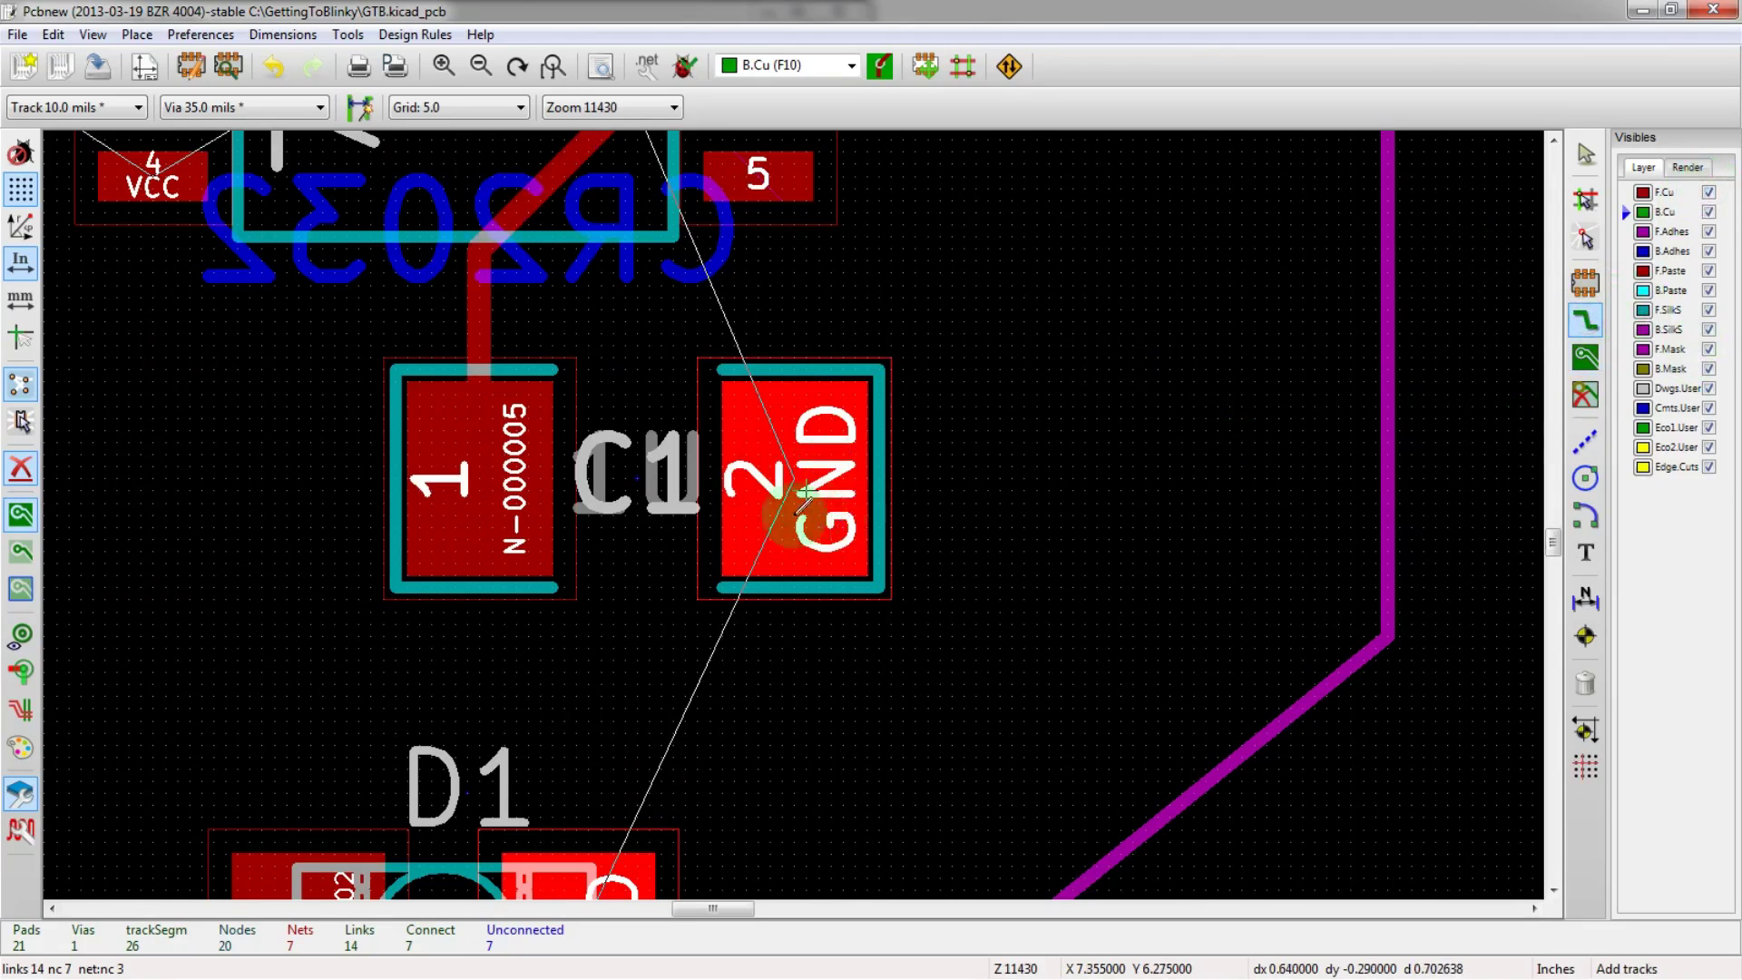
scroll(780, 505, "down", 1)
scroll(658, 812, "up", 1)
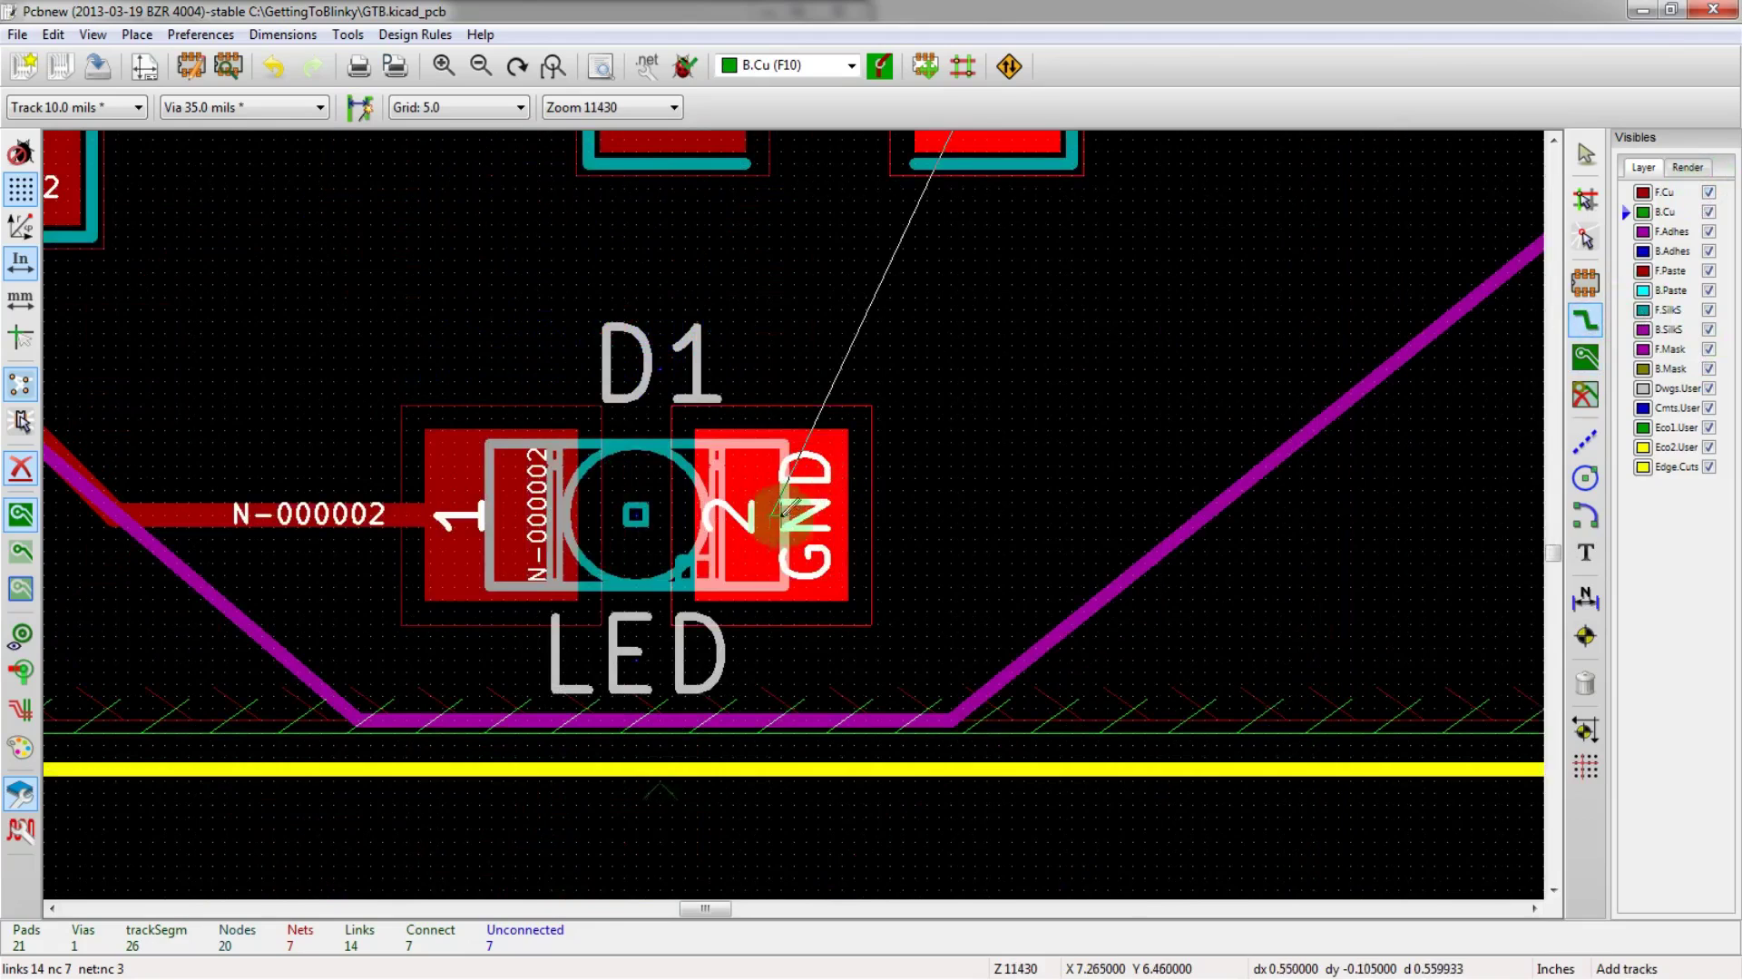
left_click(772, 513)
key("Escape")
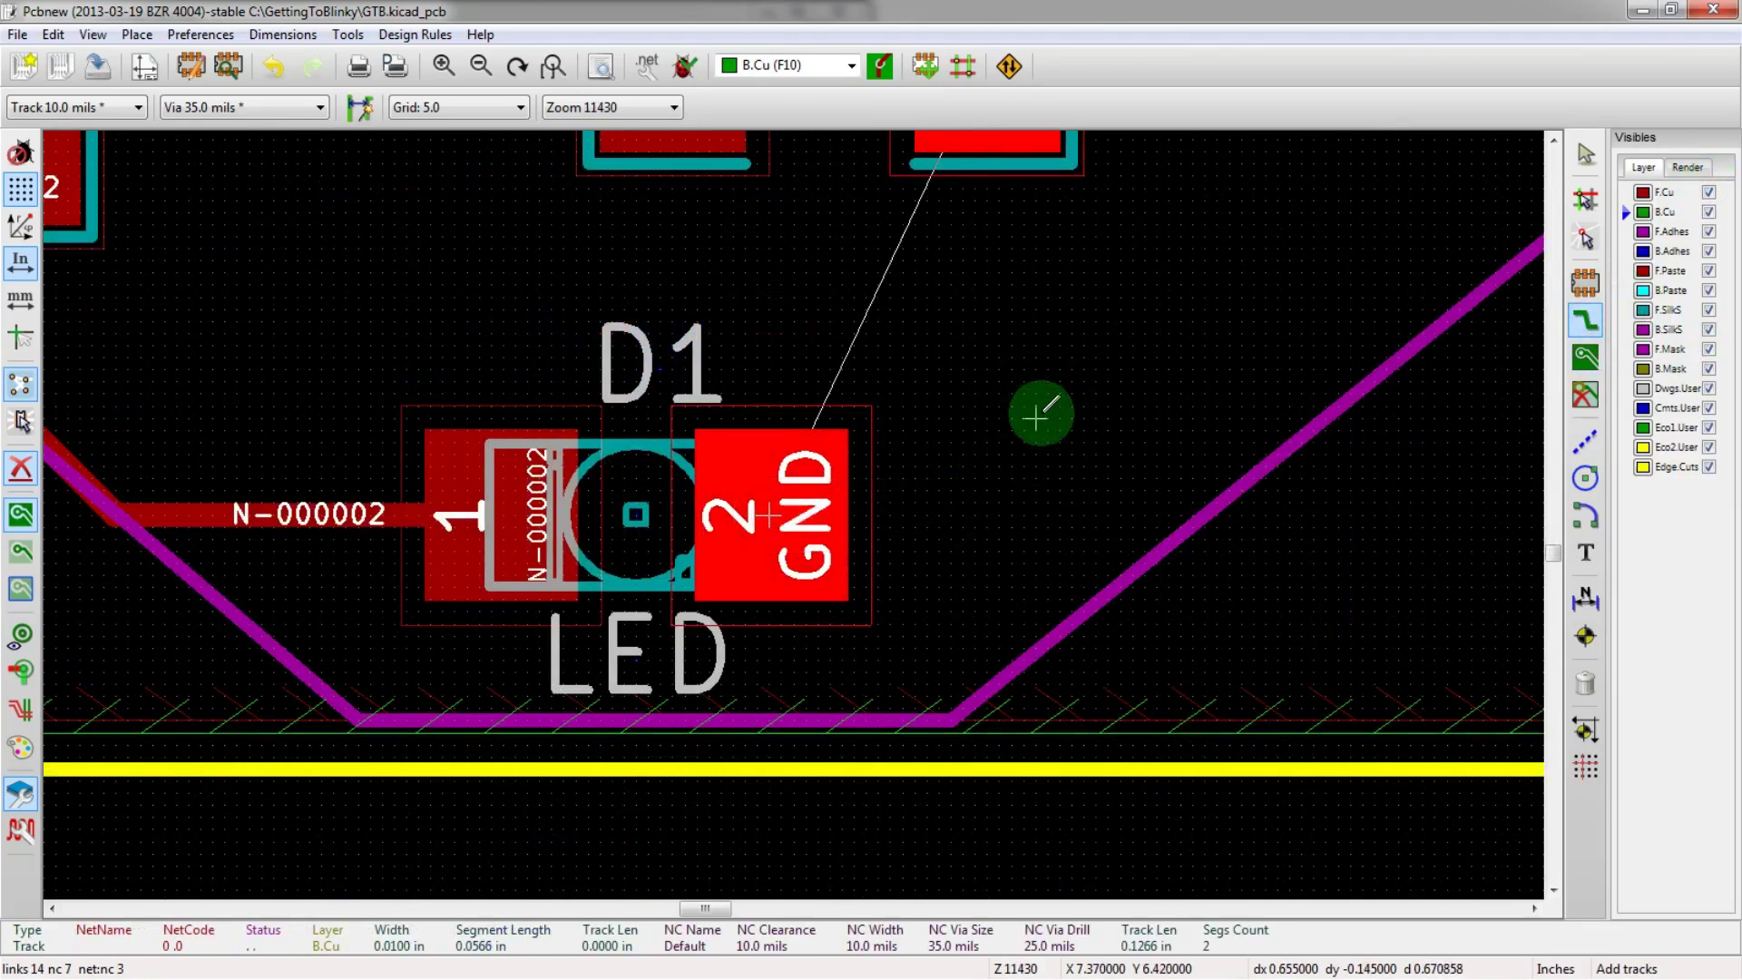
- Try to route a GND track on F.Cu from D1 pad 2 toward C1 and end it with a via
key("v")
left_click(772, 514)
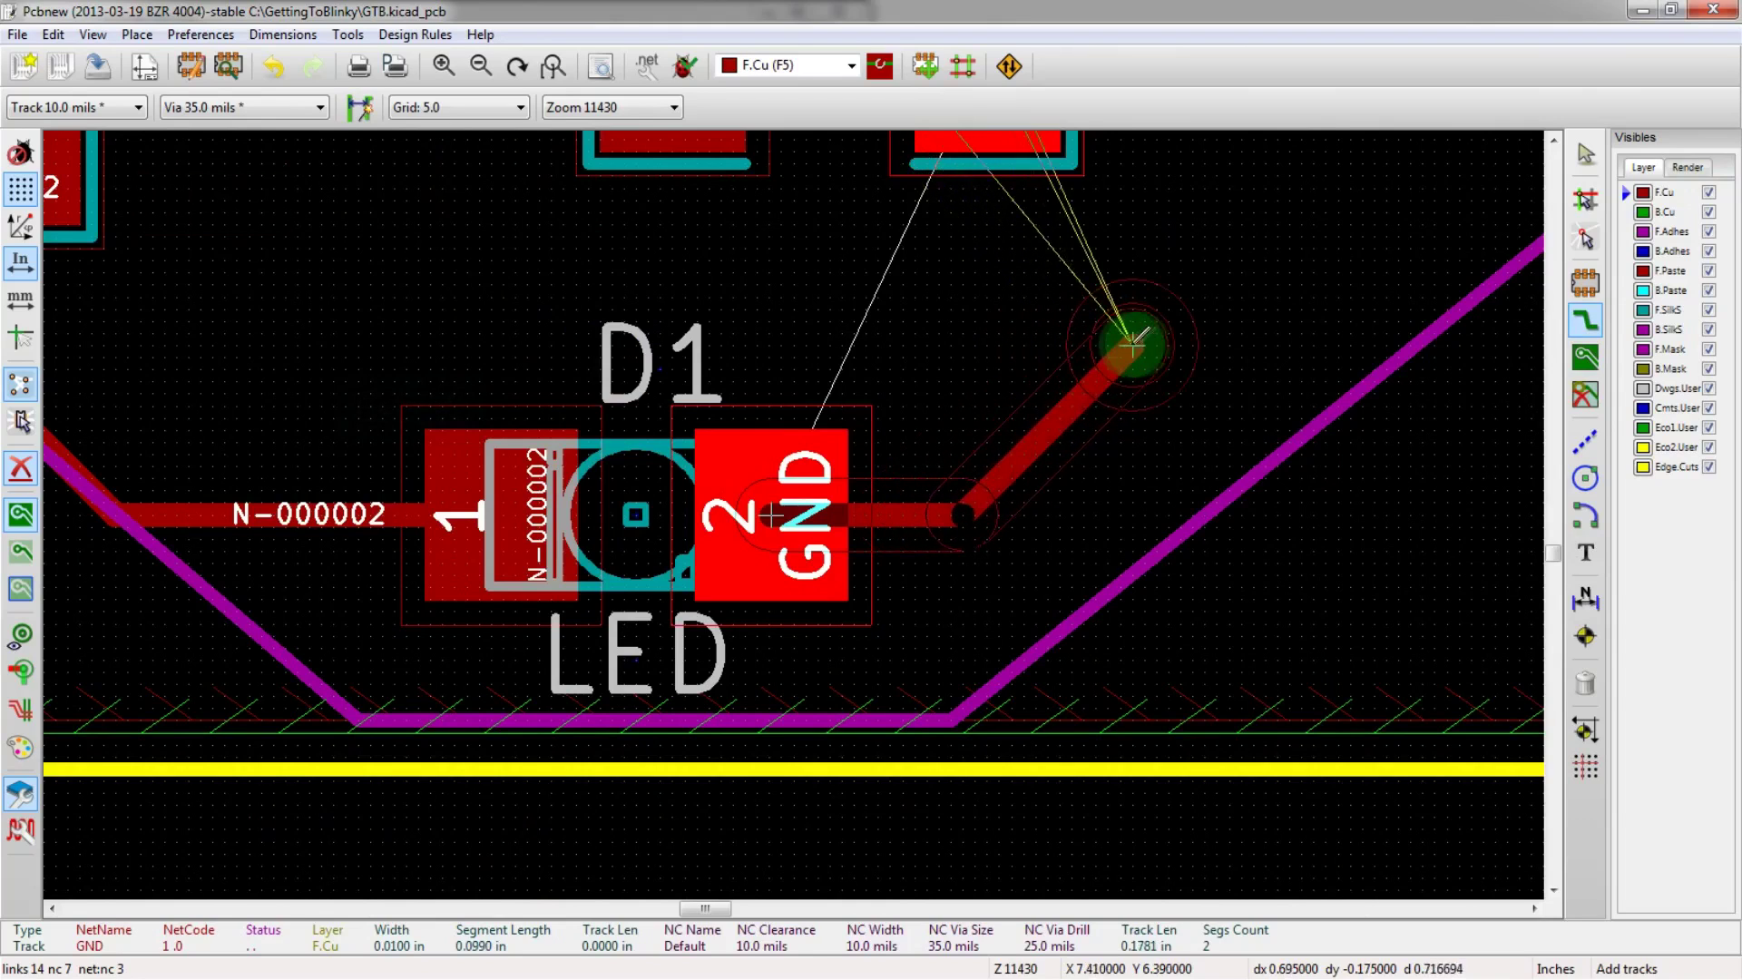
left_click(1155, 358)
scroll(1154, 306, "up", 1)
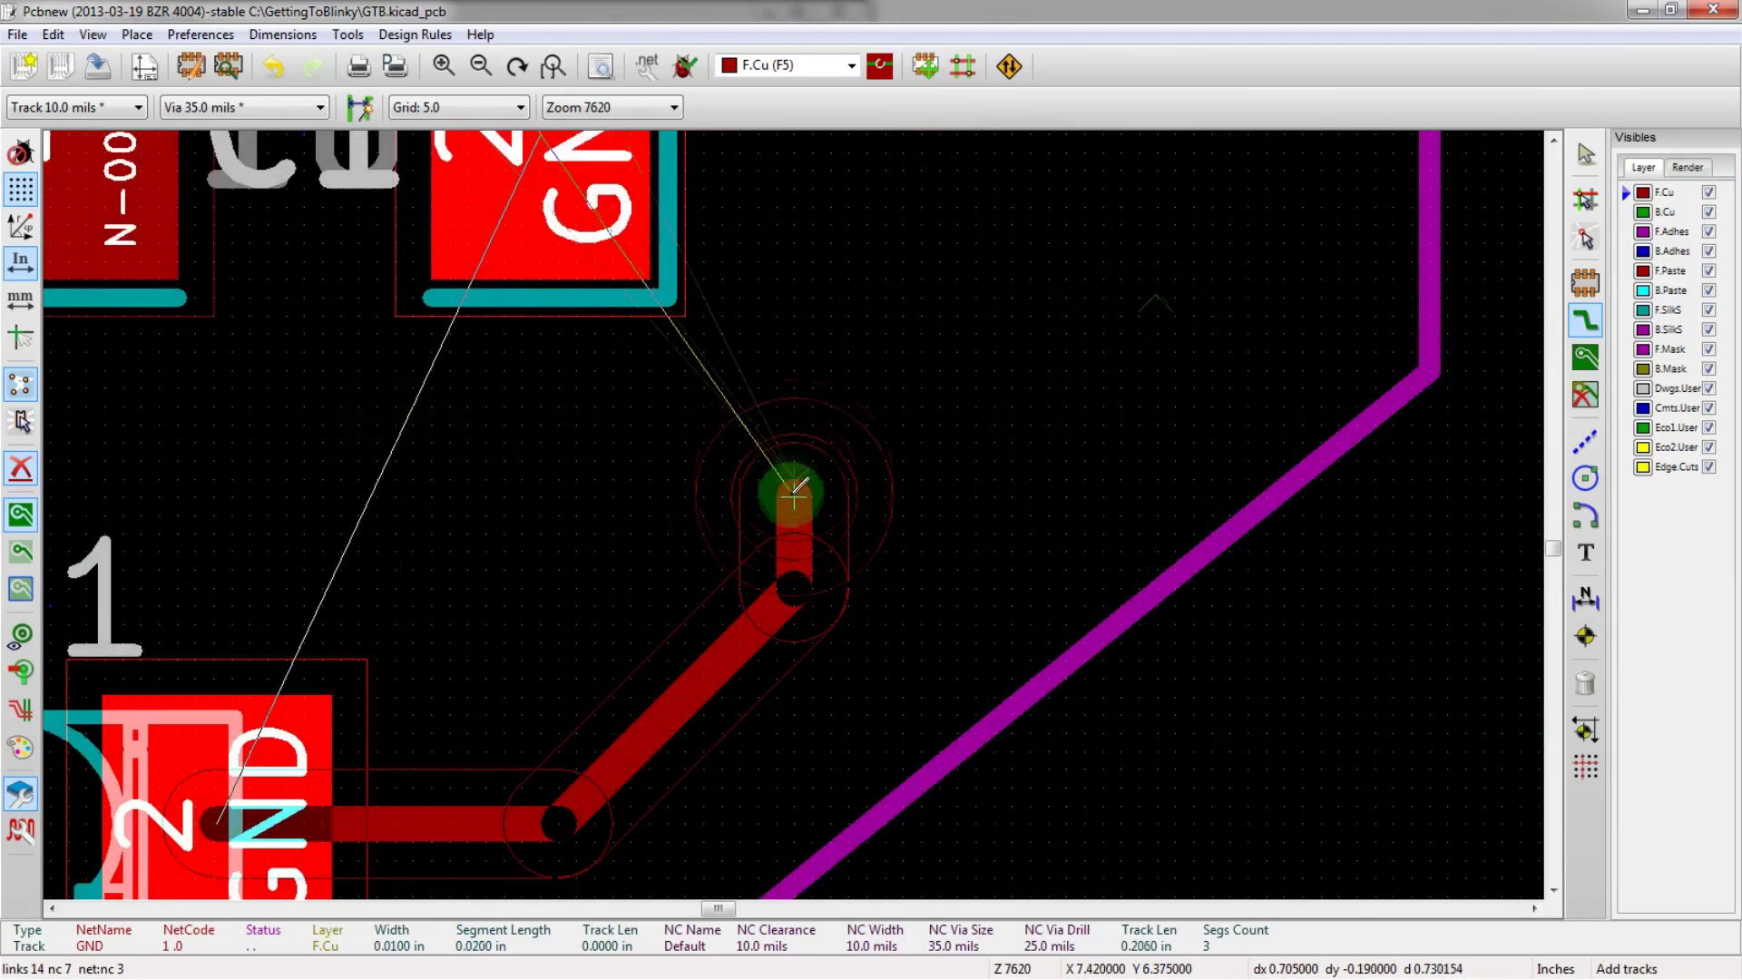
double_click(795, 471)
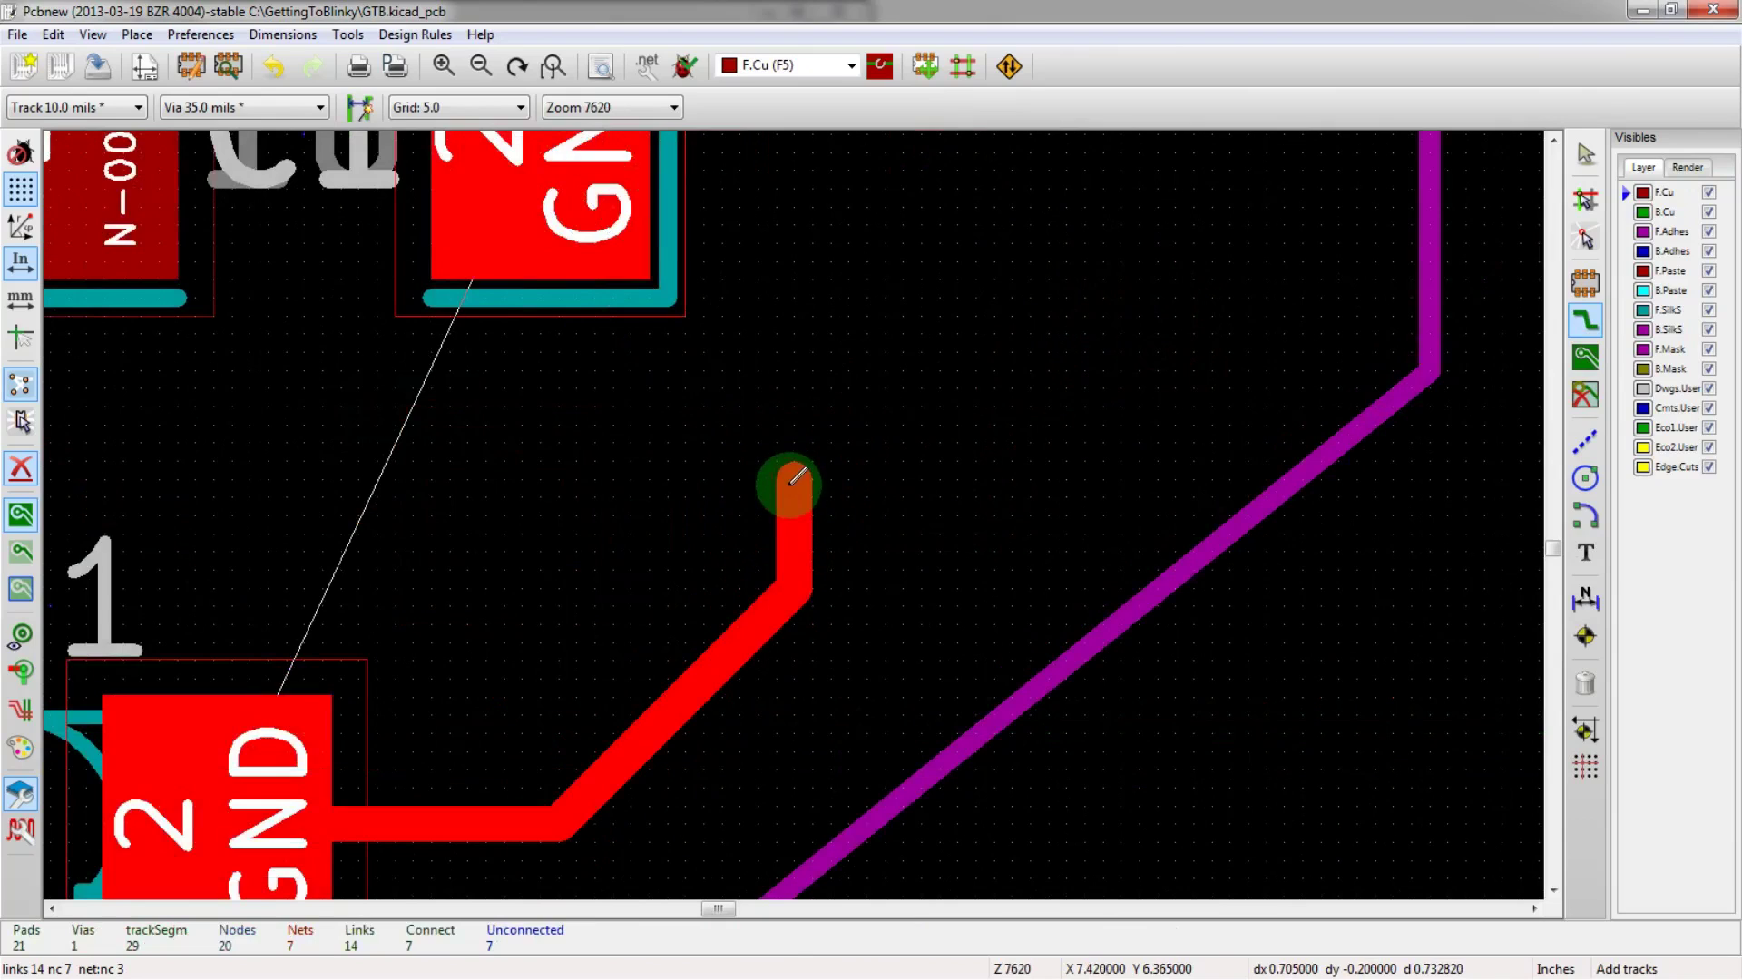
key("v")
key("v")
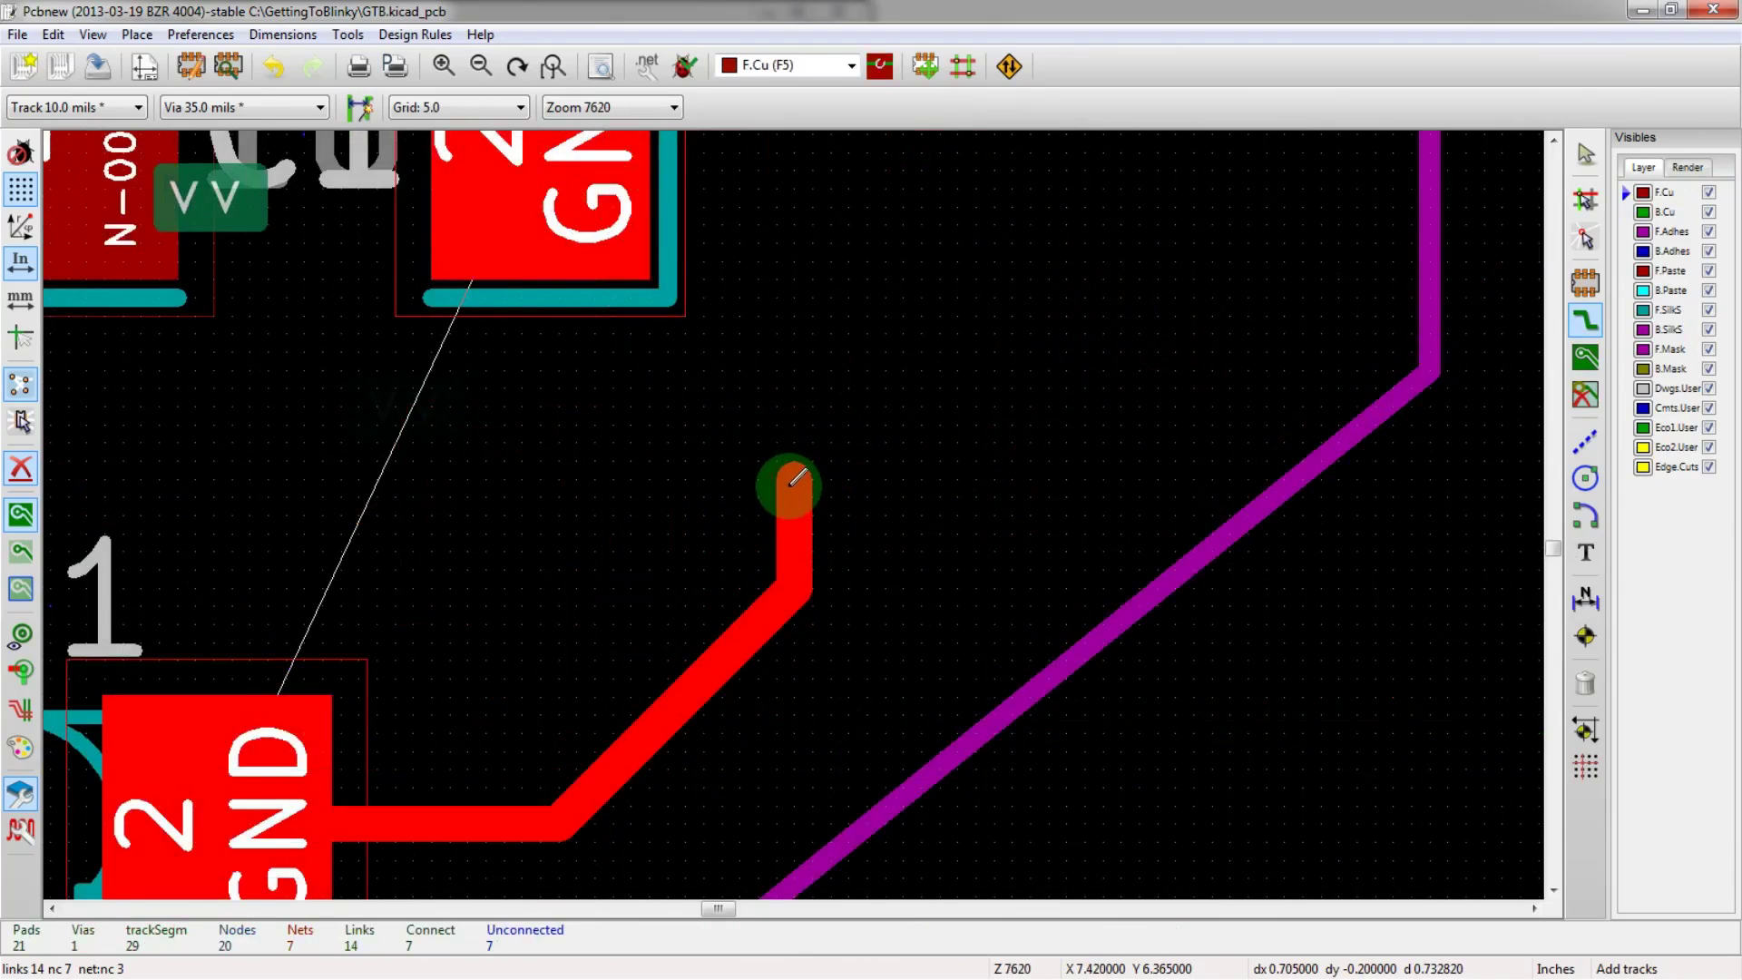
key("ctrl+z")
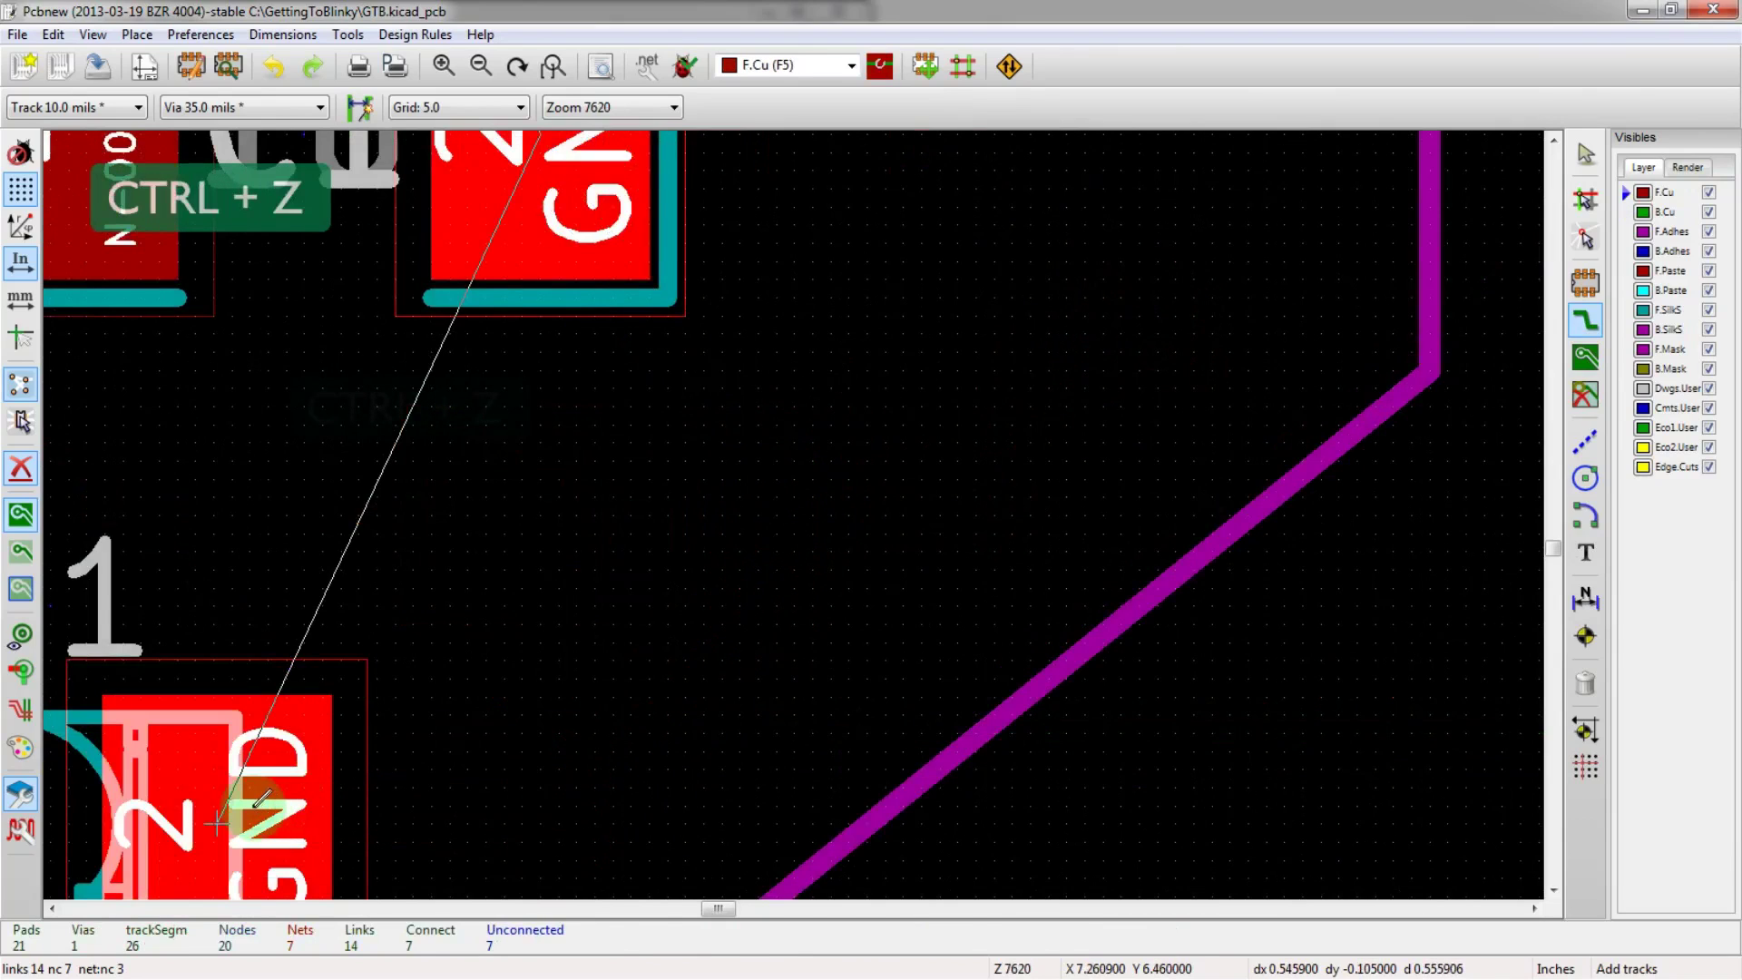
- Route a GND track on F.Cu from D1 pad 2 to a new through via between D1 and C1
left_click(258, 804)
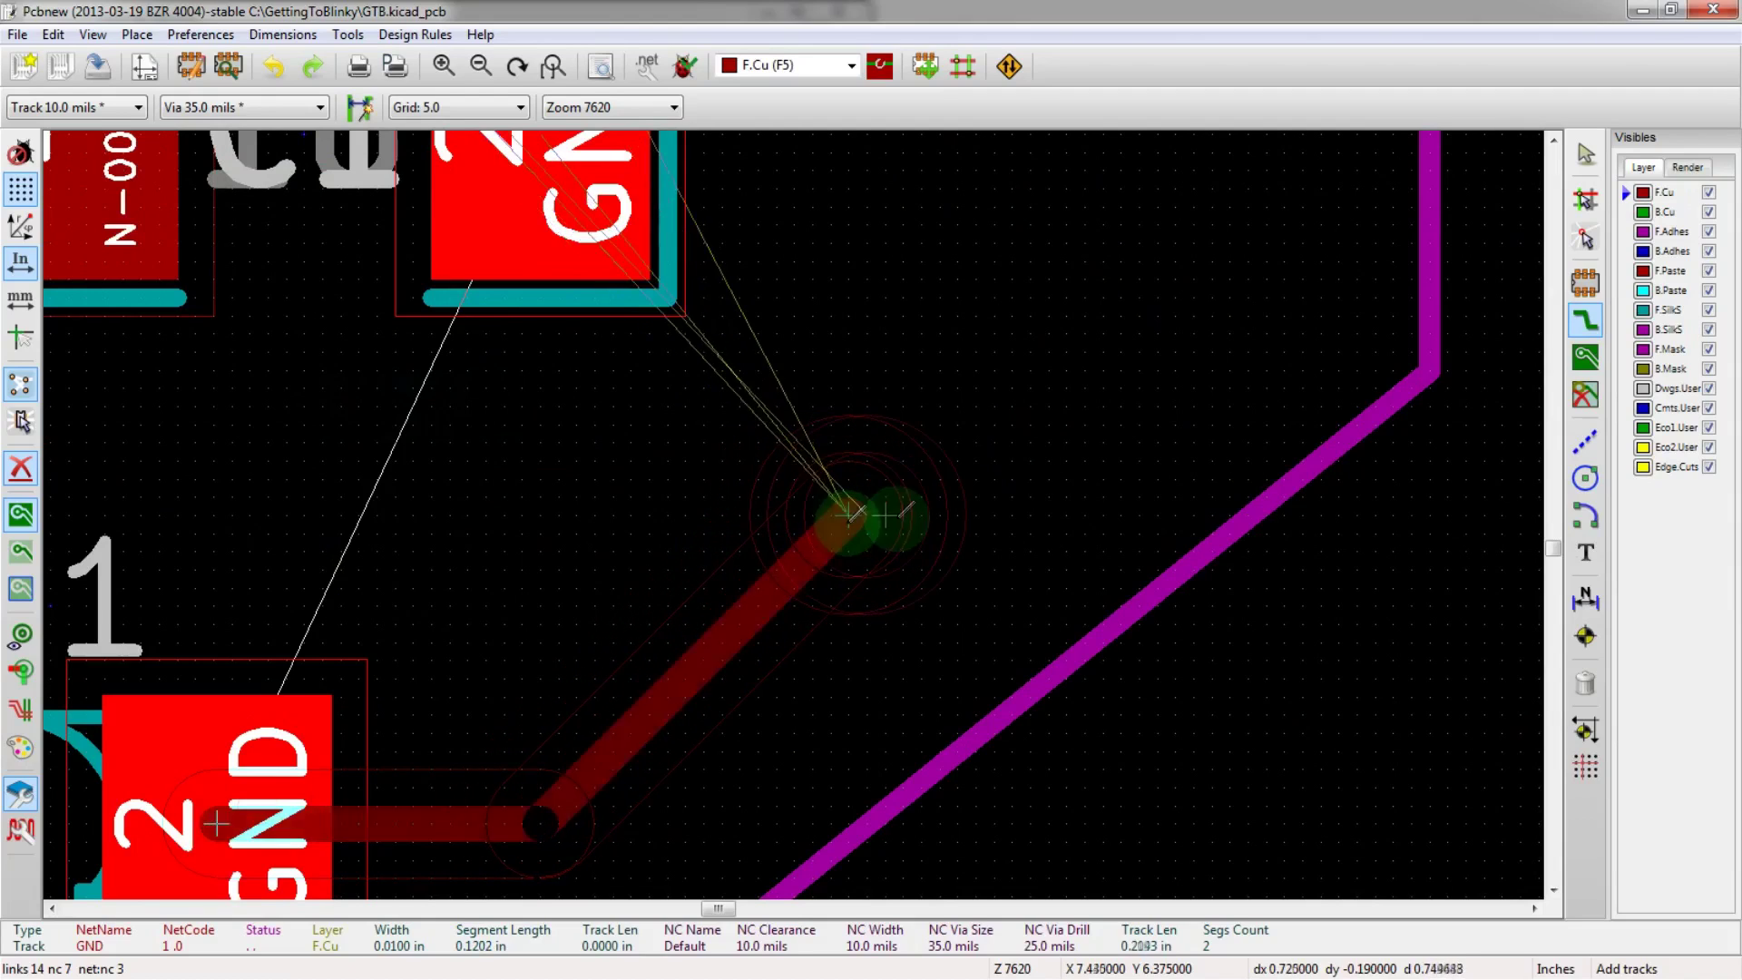
key("v")
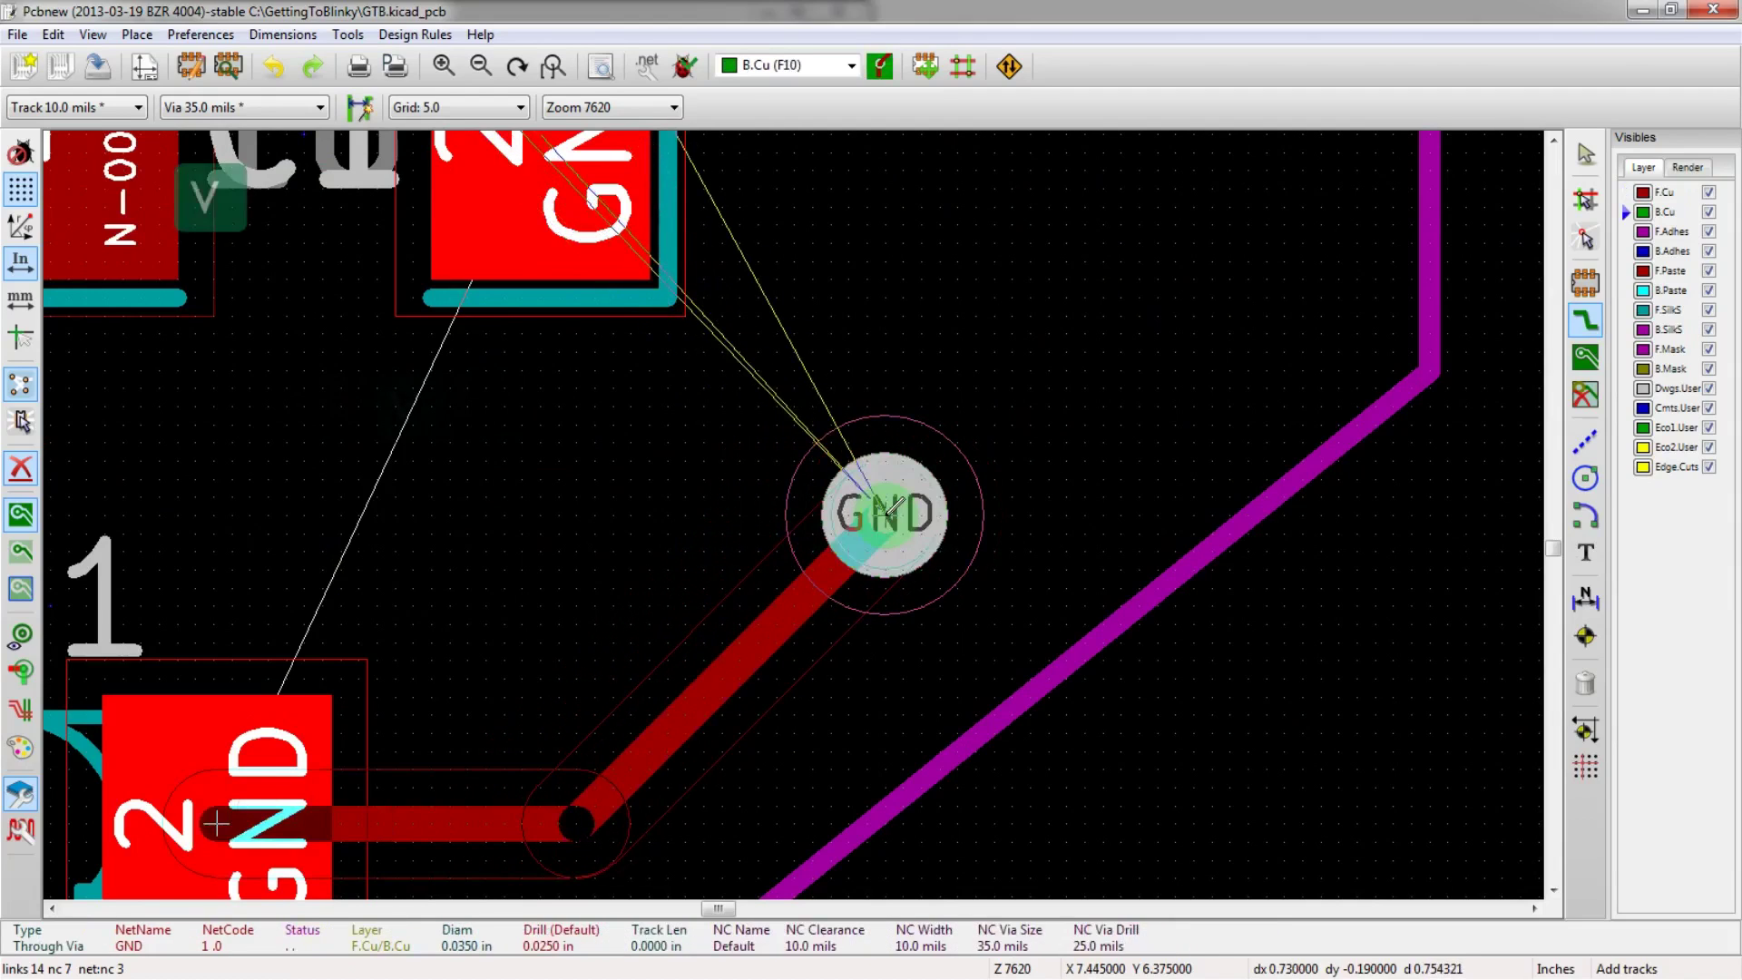
double_click(885, 514)
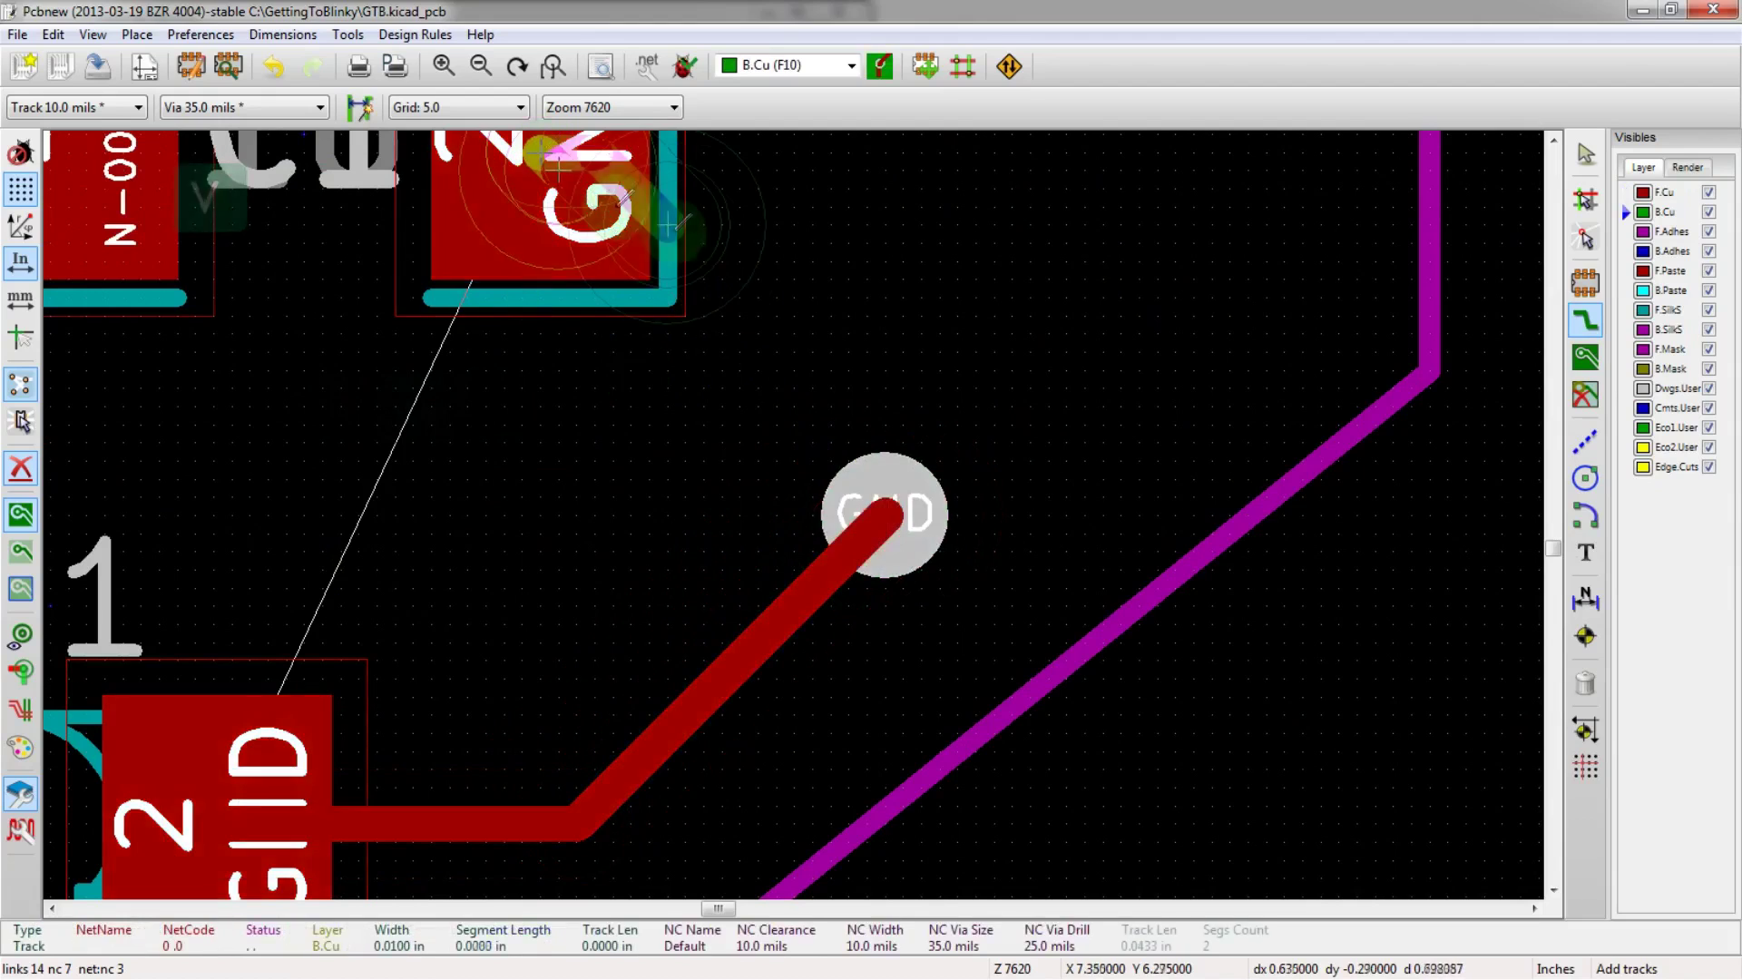
- Connect C1 pad 2 to the via near D1 with a GND track on F.Cu
key("Escape")
key("v")
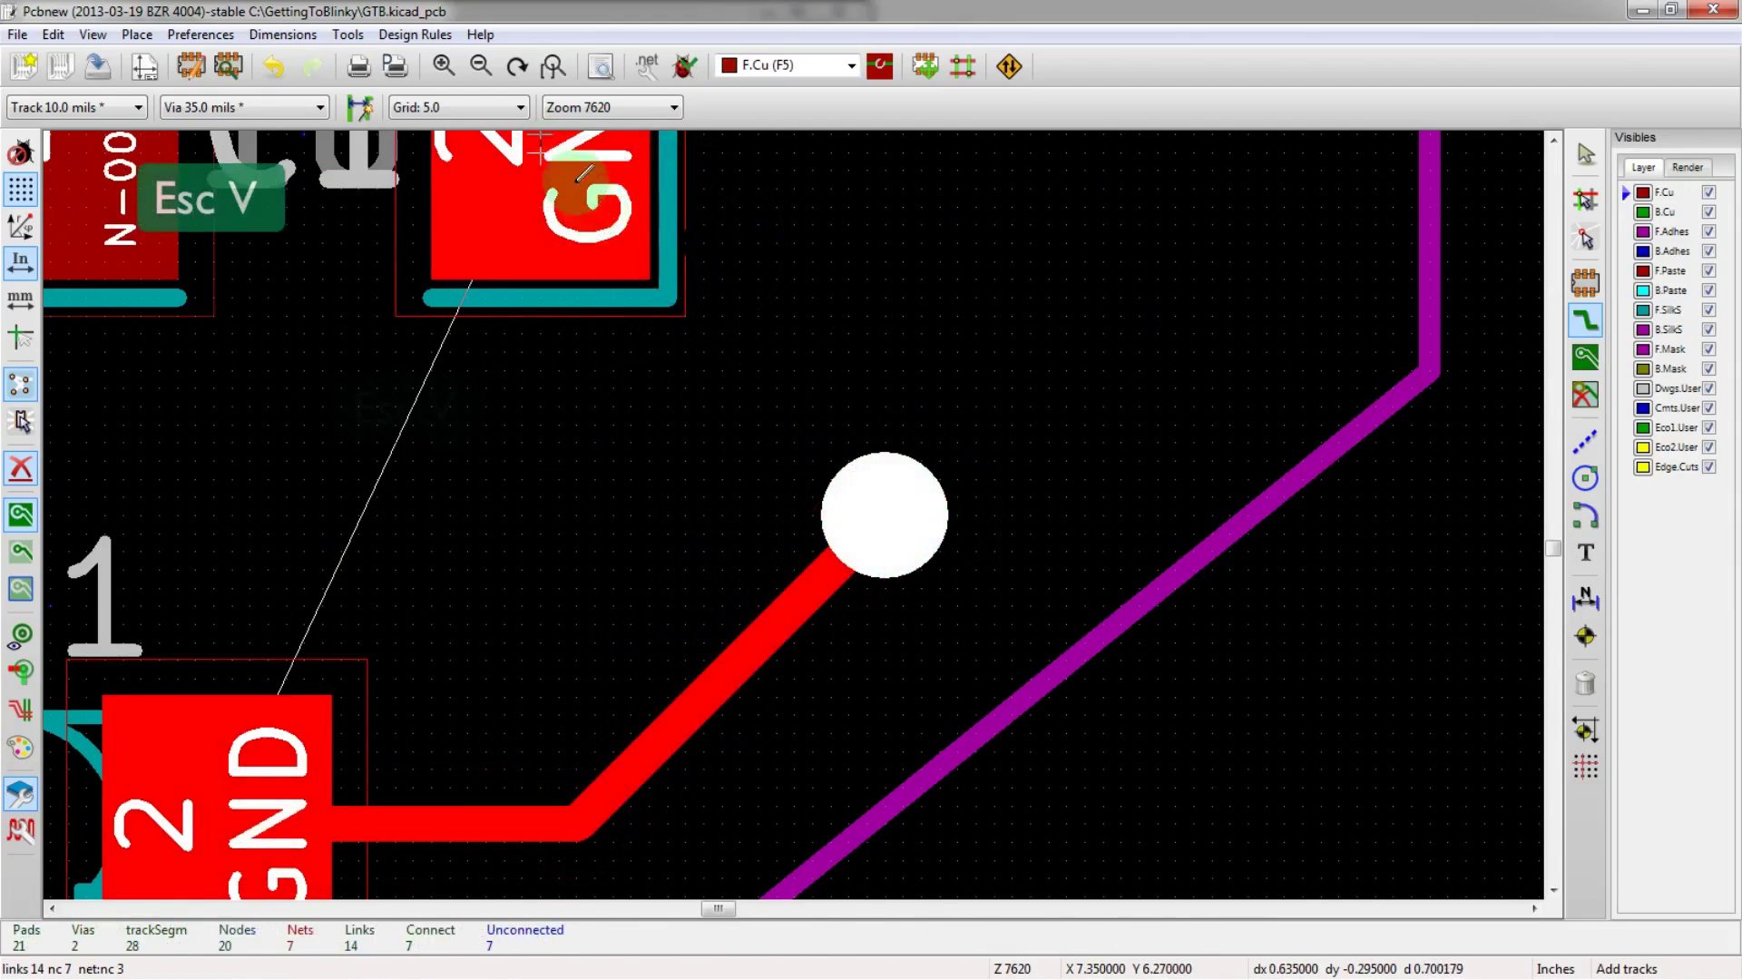
left_click(584, 172)
left_click(885, 313)
double_click(886, 499)
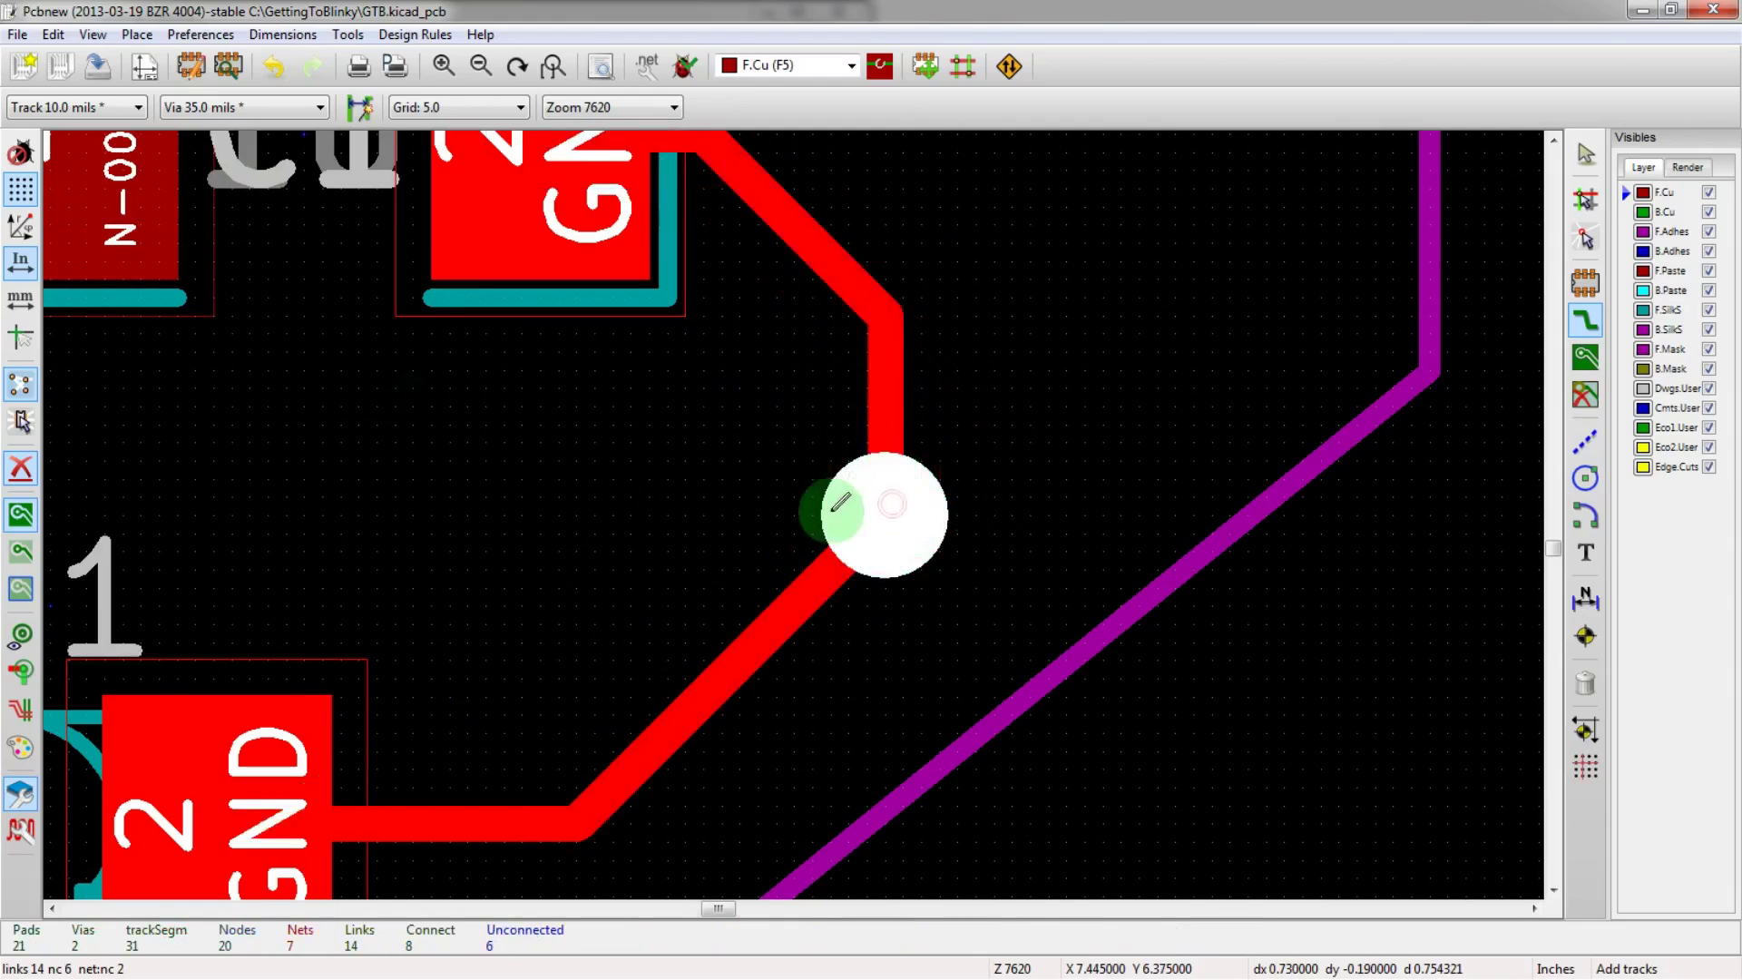
- Fill all copper zones on the board again around the new GND tracks and vias
scroll(840, 502, "down", 3)
scroll(790, 506, "up", 3)
scroll(780, 504, "down", 3)
scroll(789, 513, "up", 1)
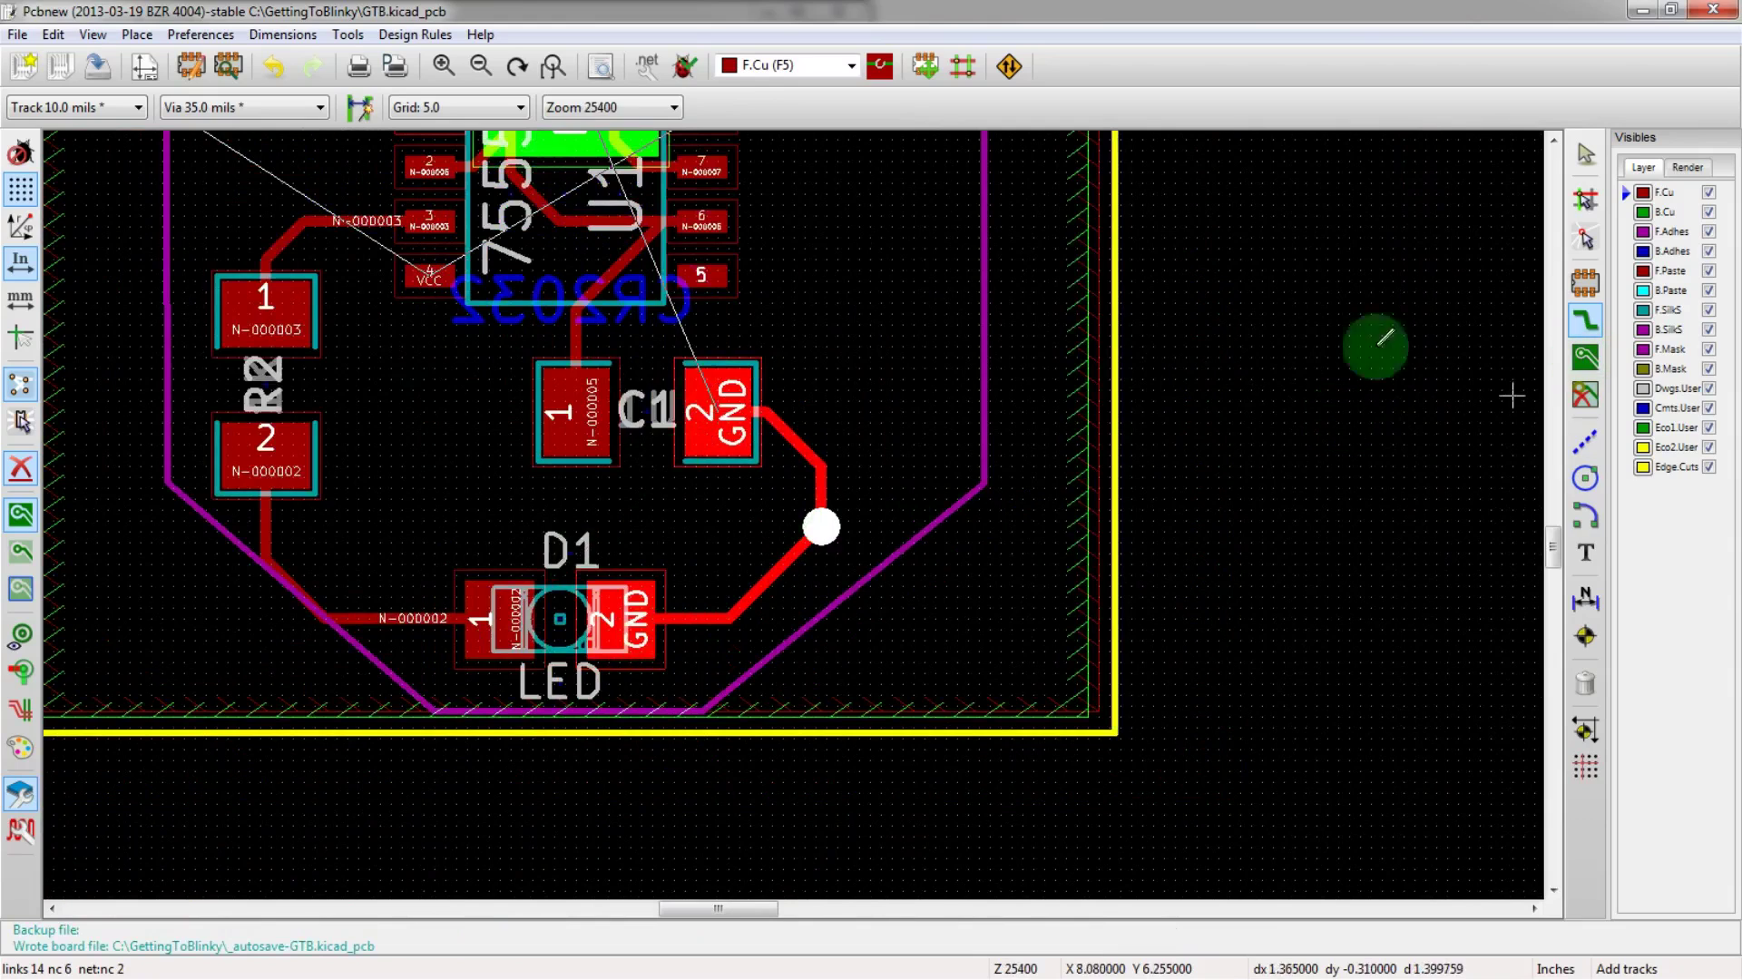
scroll(1380, 343, "down", 3)
scroll(780, 508, "up", 2)
scroll(571, 399, "up", 1)
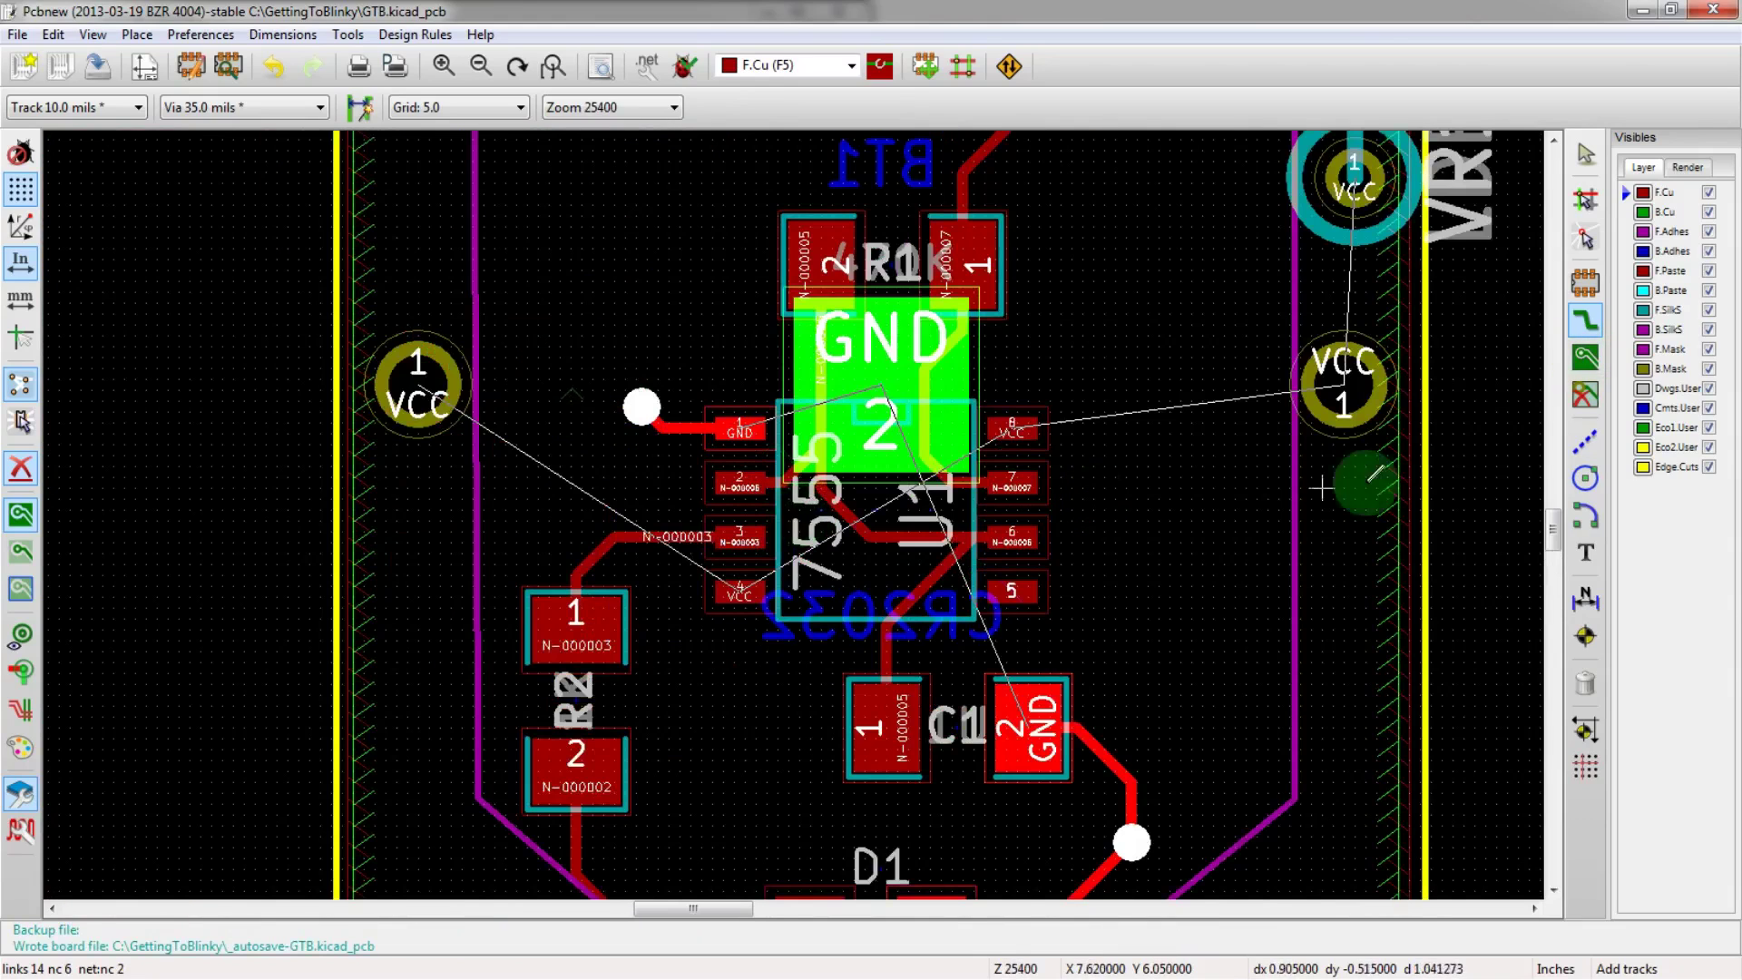
scroll(1030, 700, "down", 2)
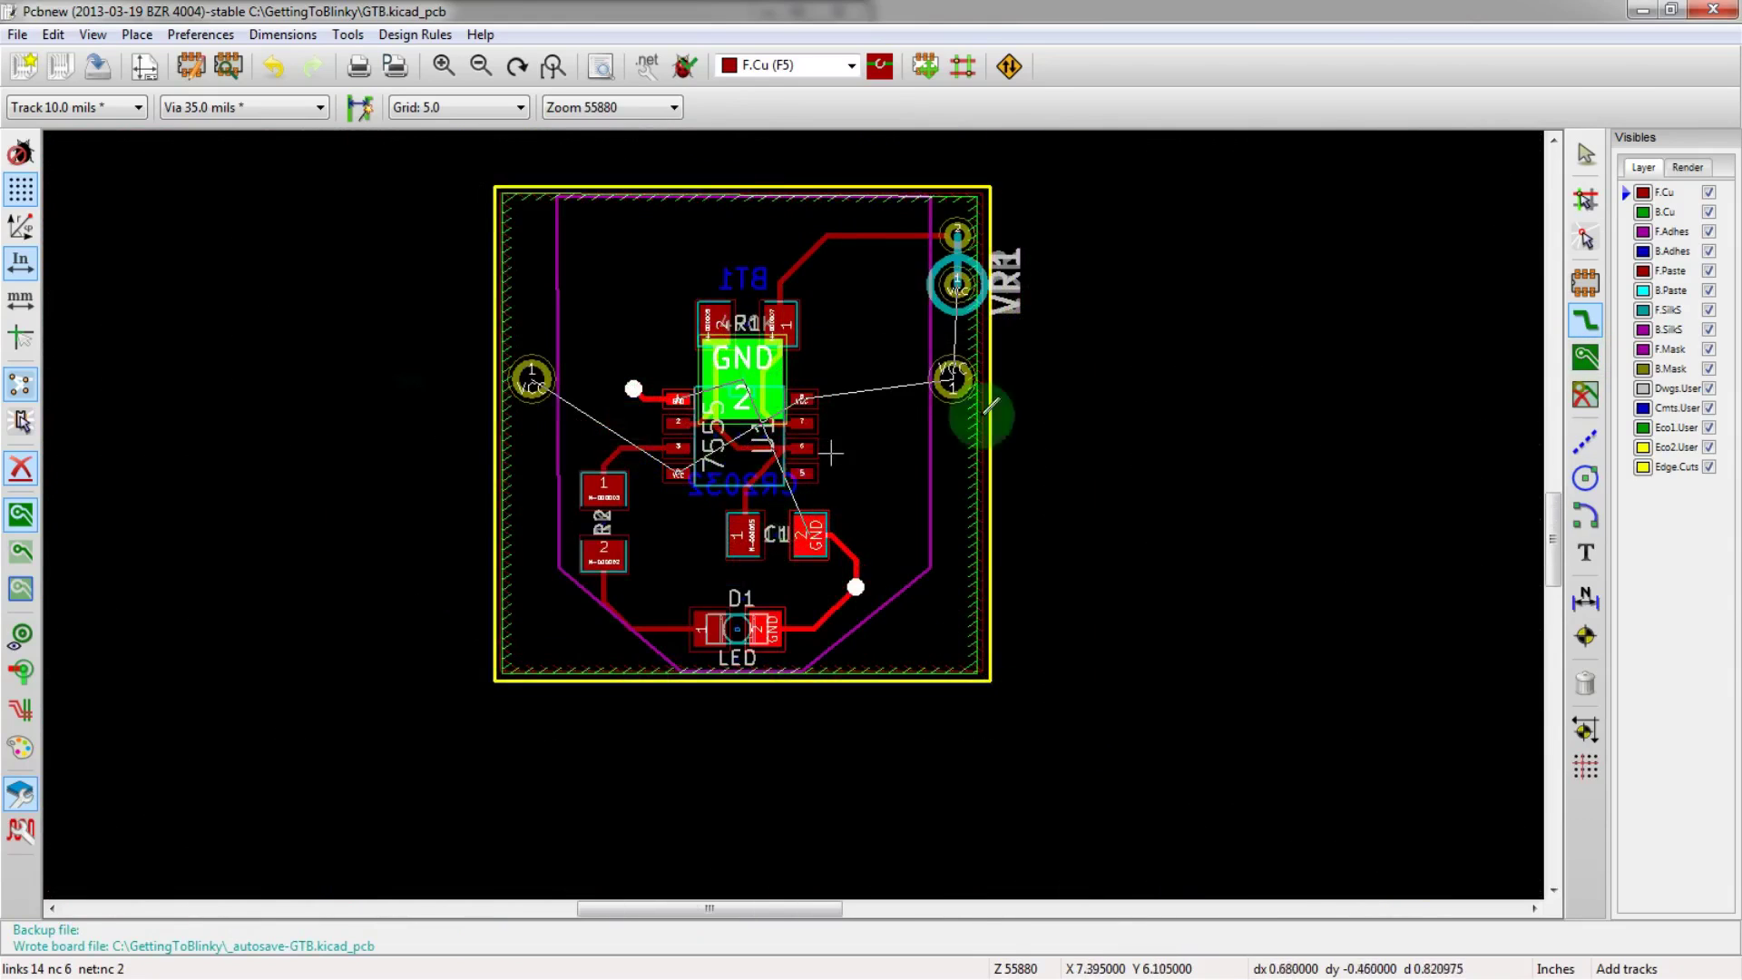
left_click(1583, 360)
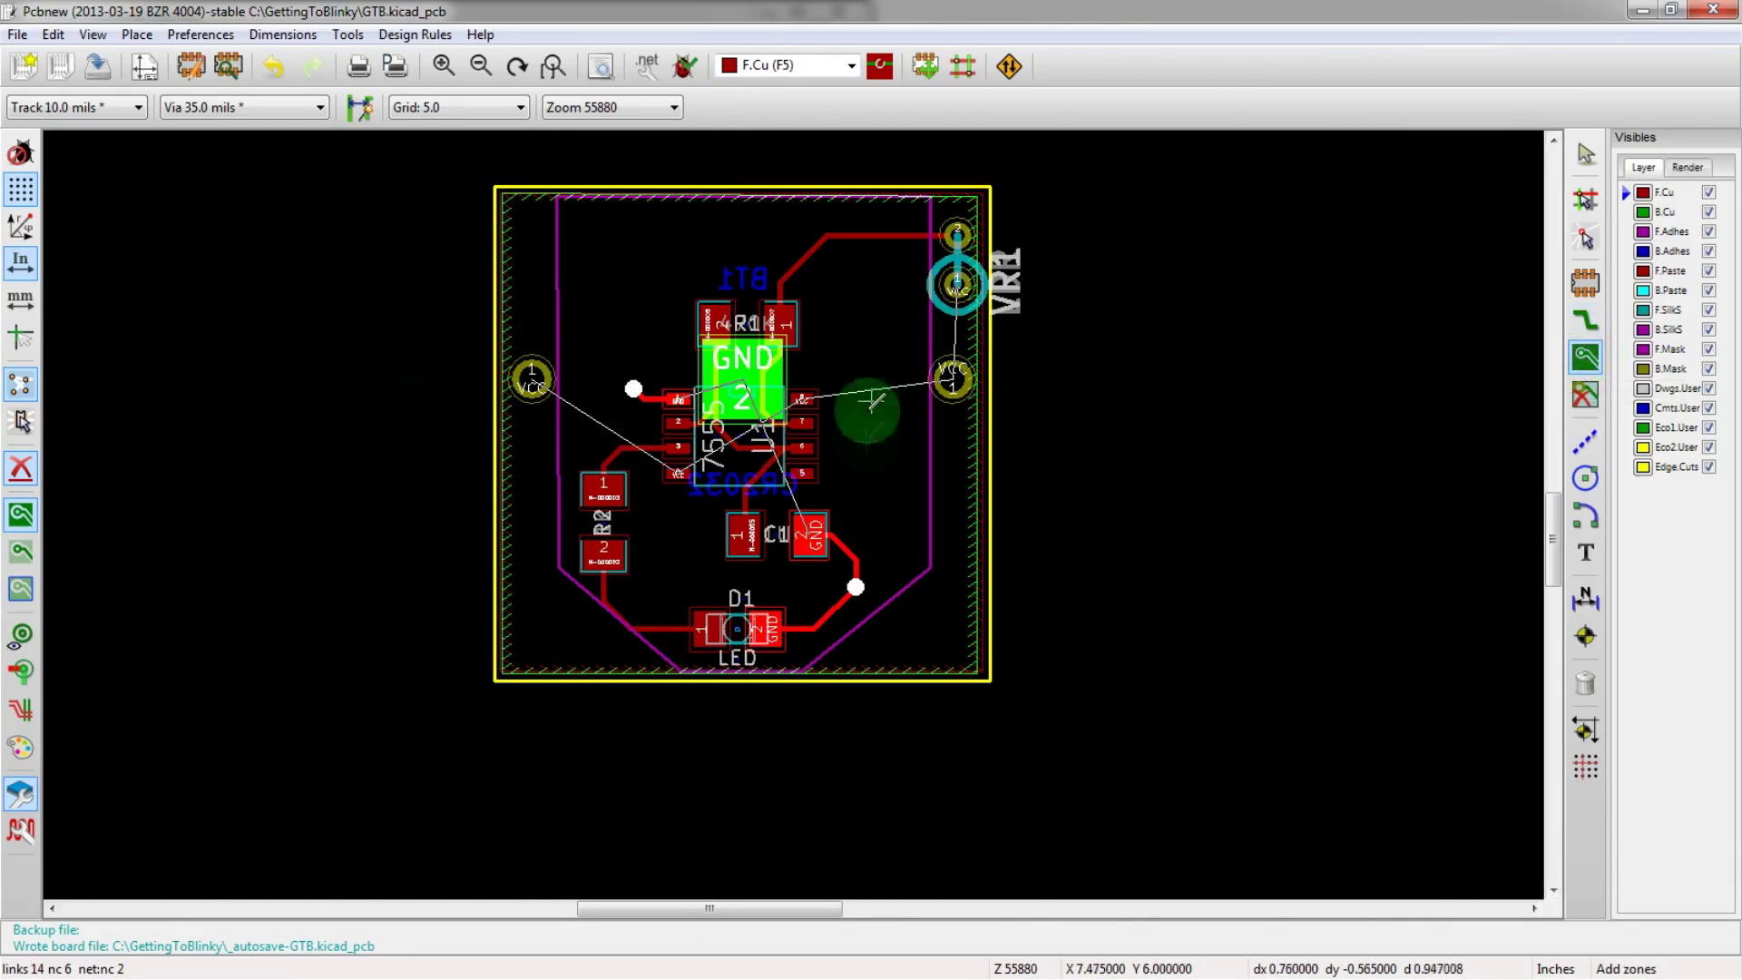
left_click(866, 440)
key("Escape")
right_click(867, 440)
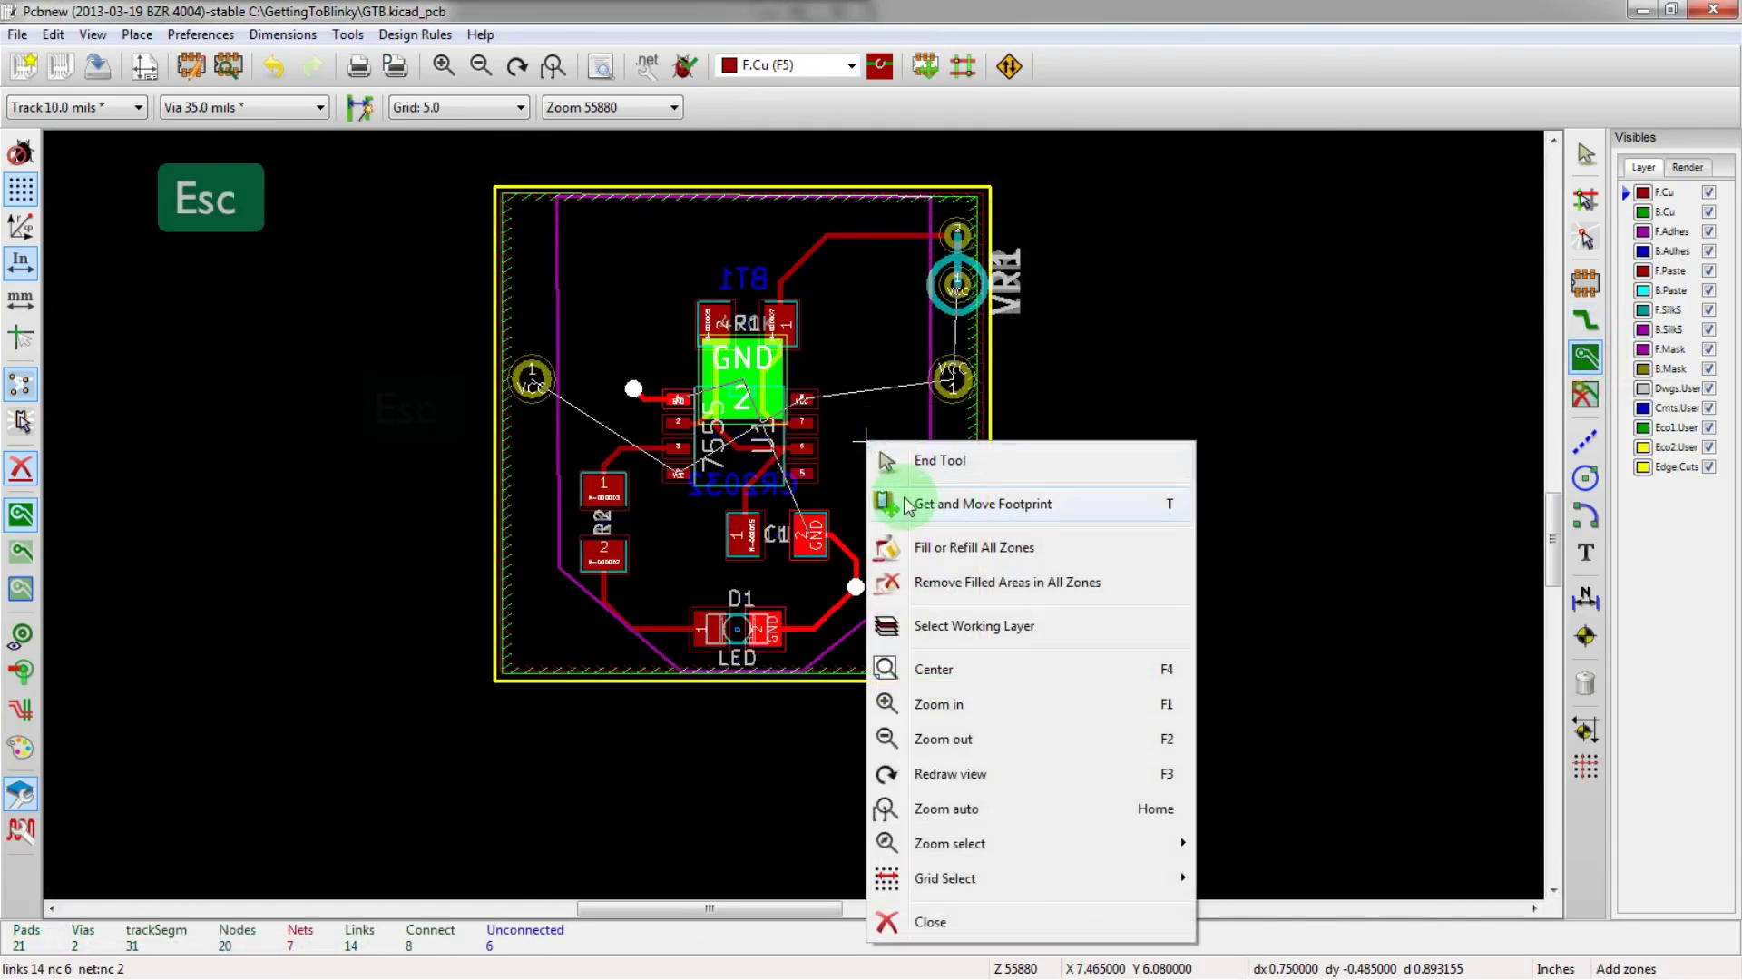
left_click(916, 545)
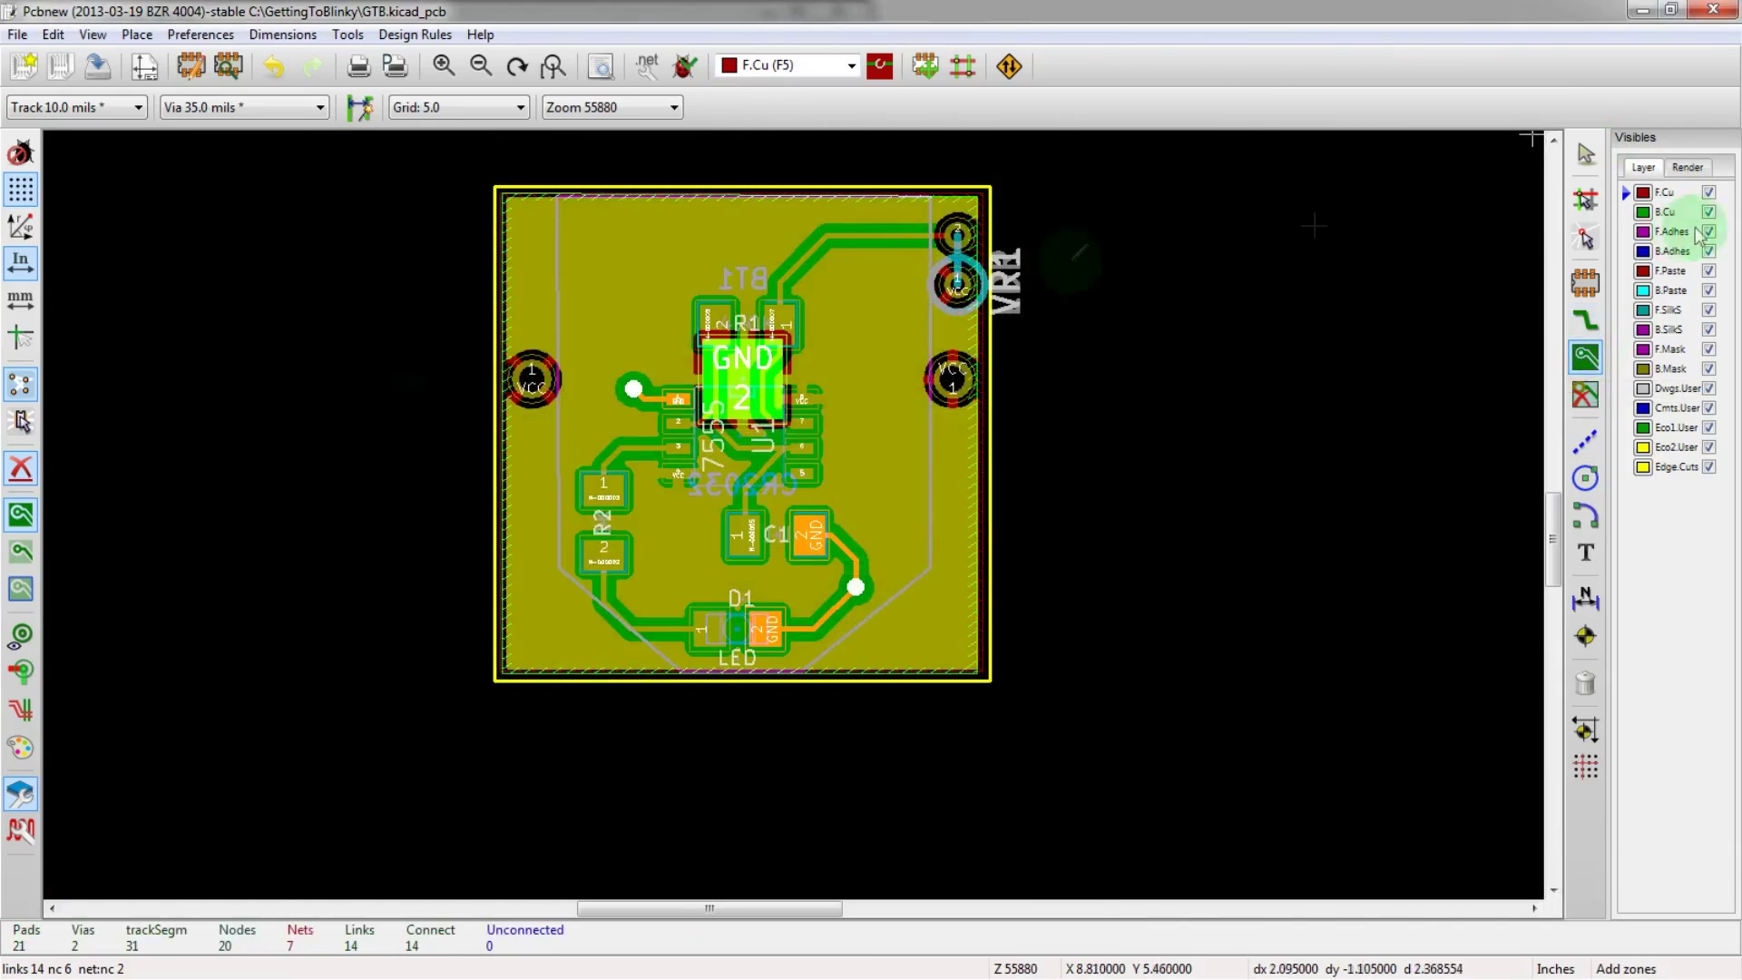
- Save the board with the filled zones to its existing file
scroll(789, 431, "up", 1)
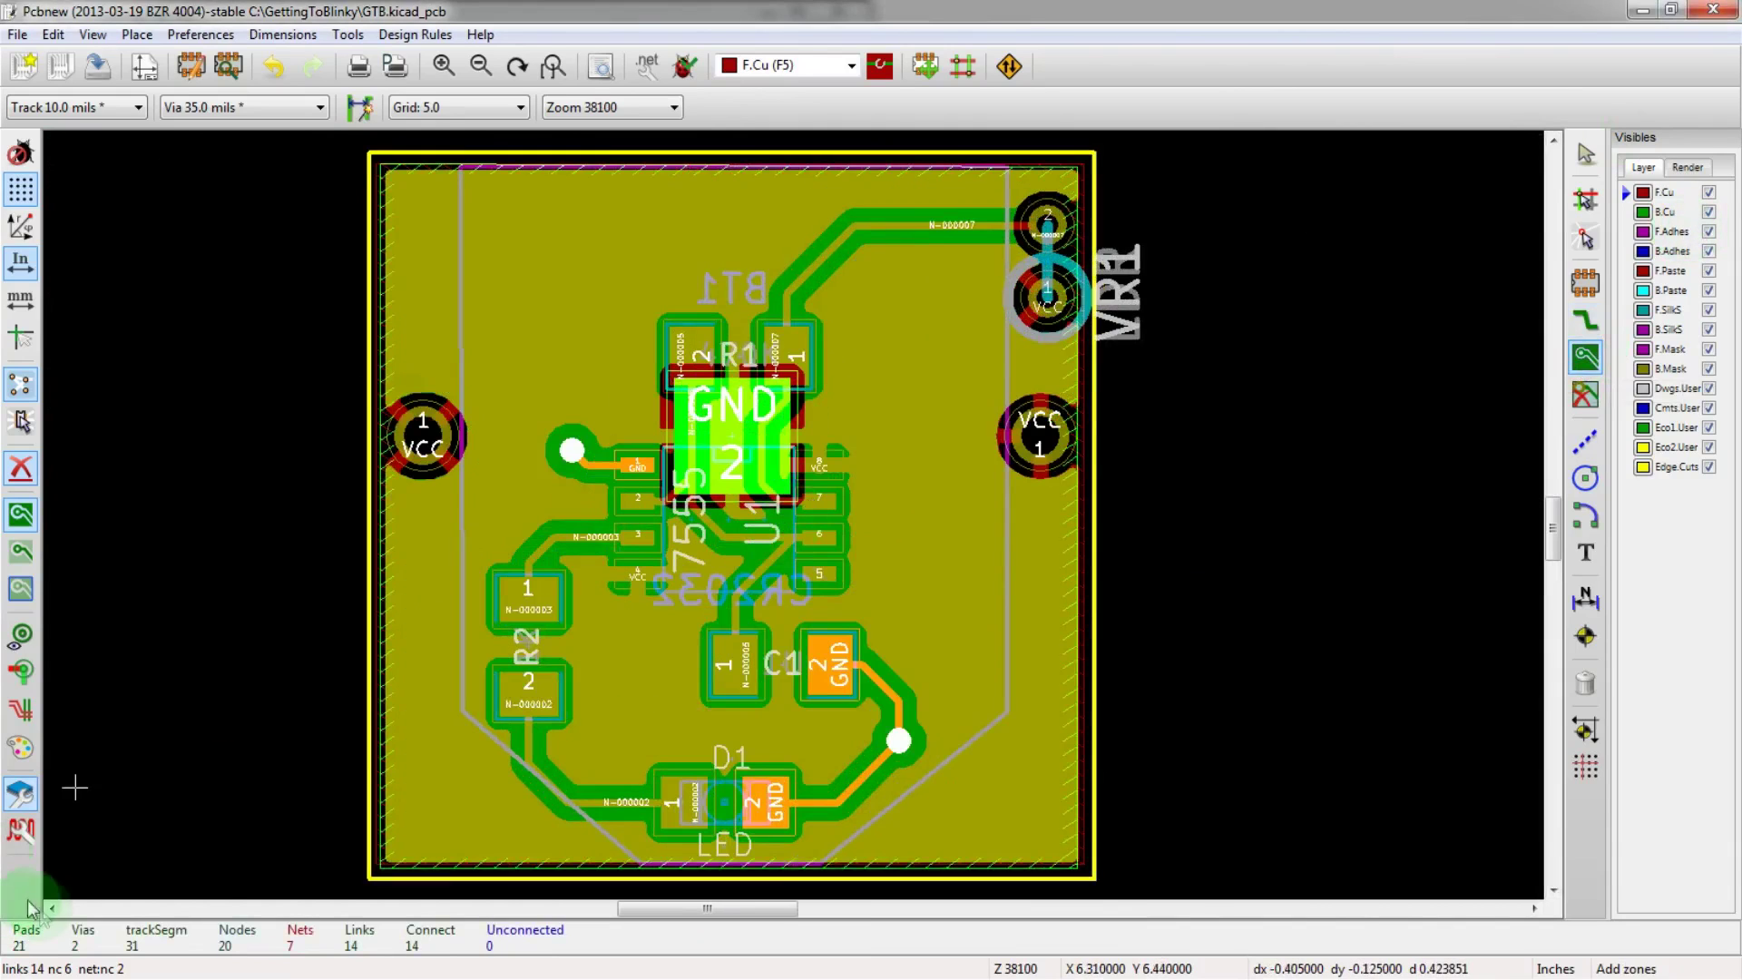
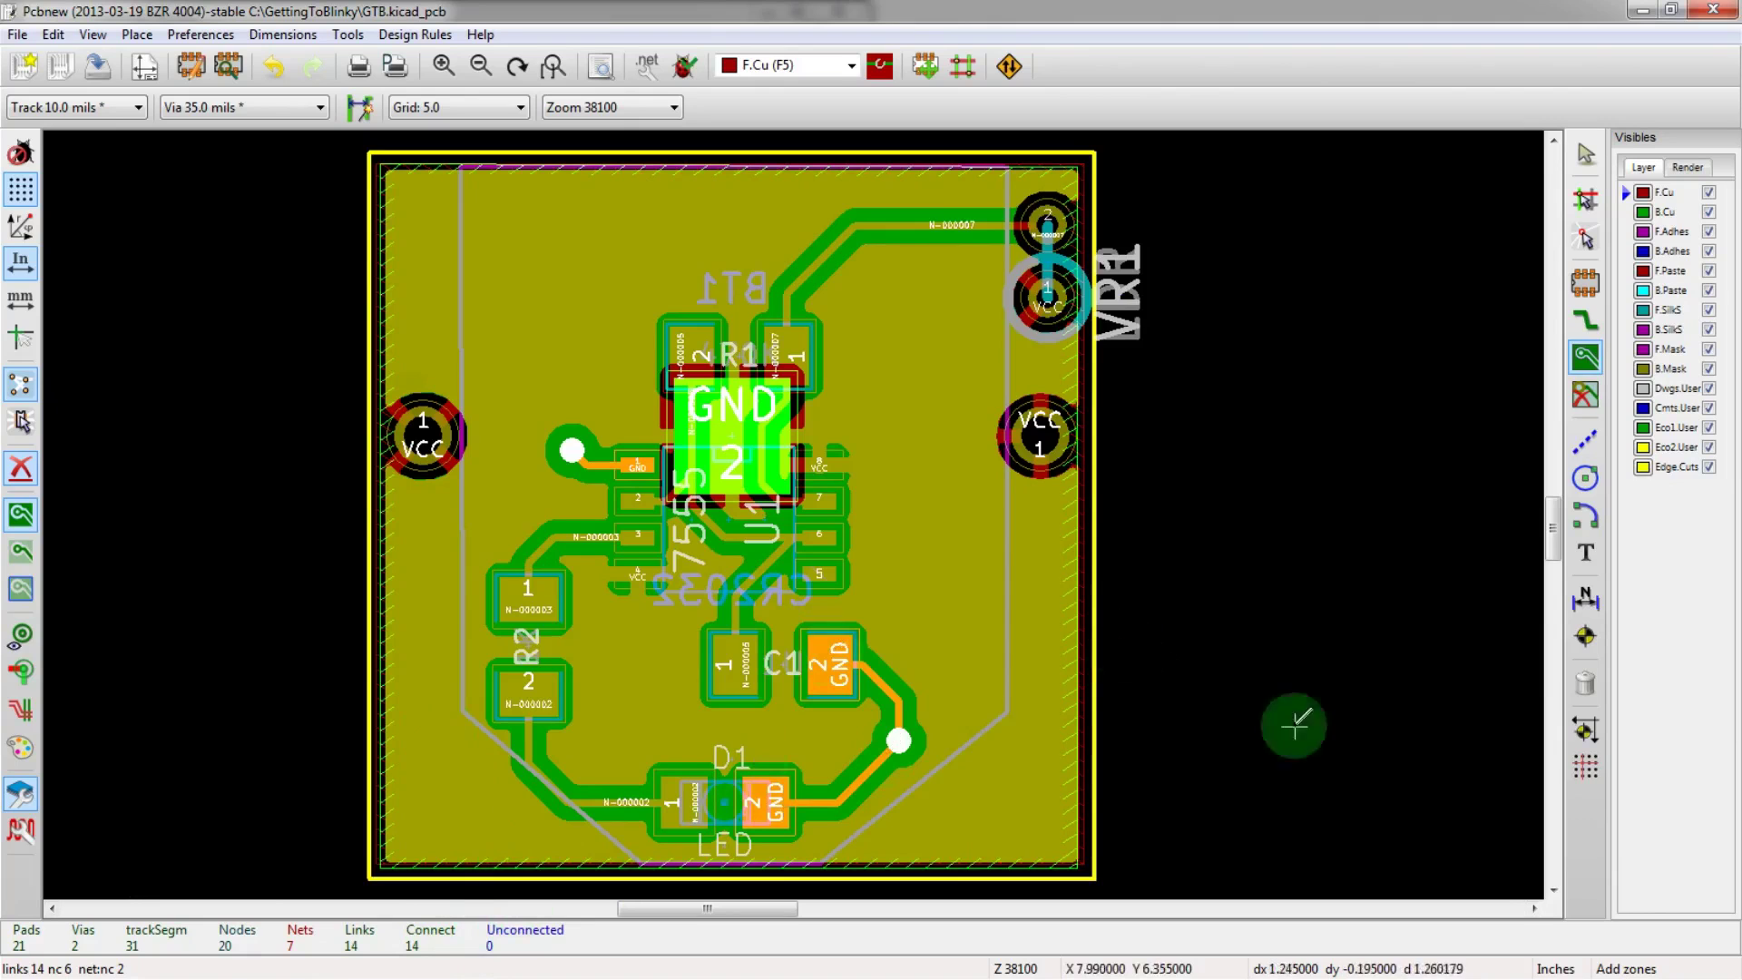
scroll(941, 337, "up", 1)
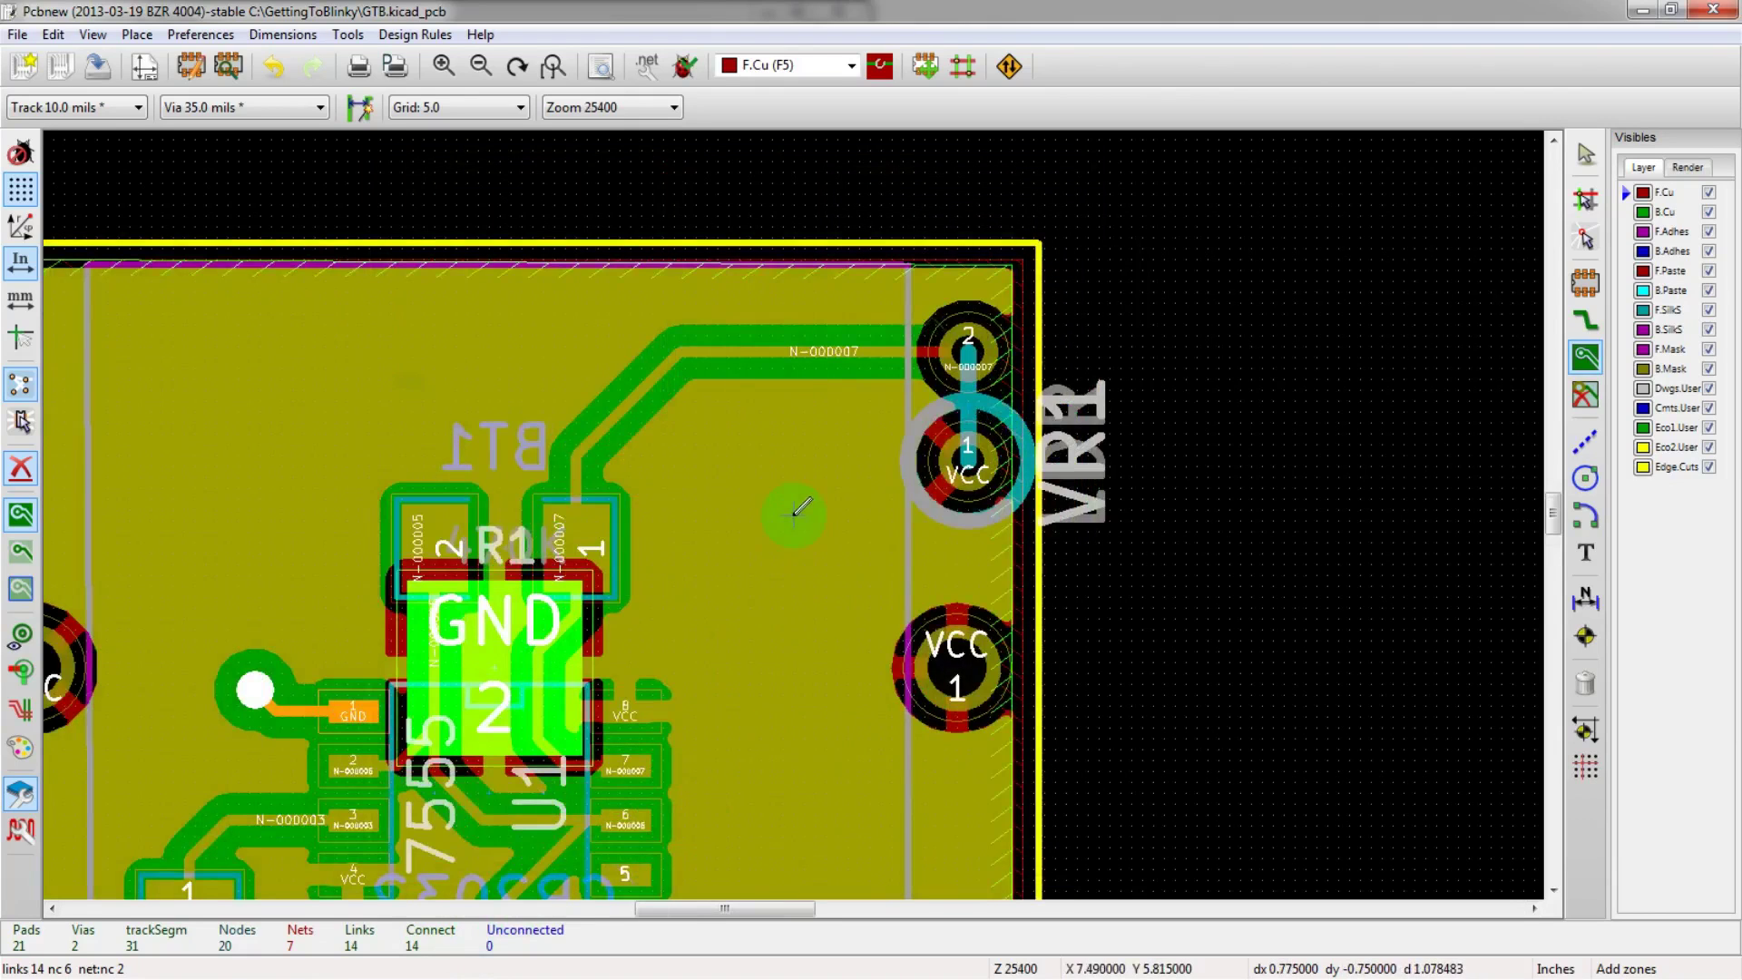
scroll(803, 507, "down", 1)
scroll(803, 506, "up", 1)
scroll(804, 506, "down", 1)
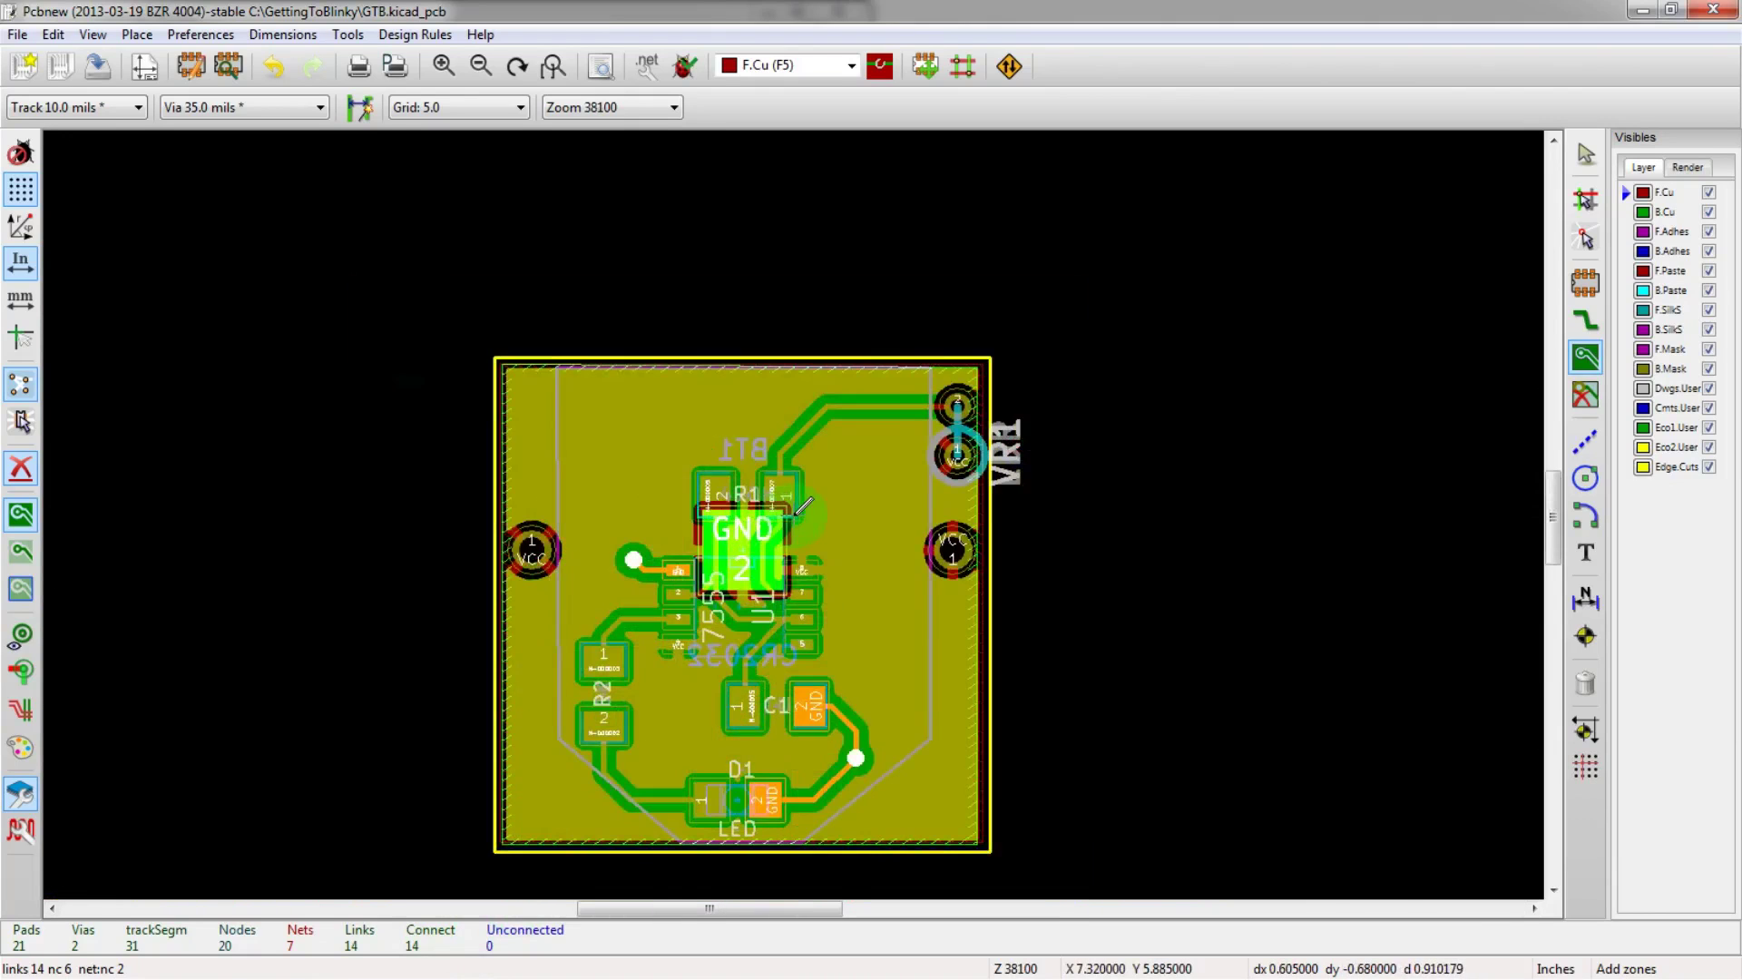
scroll(803, 506, "up", 1)
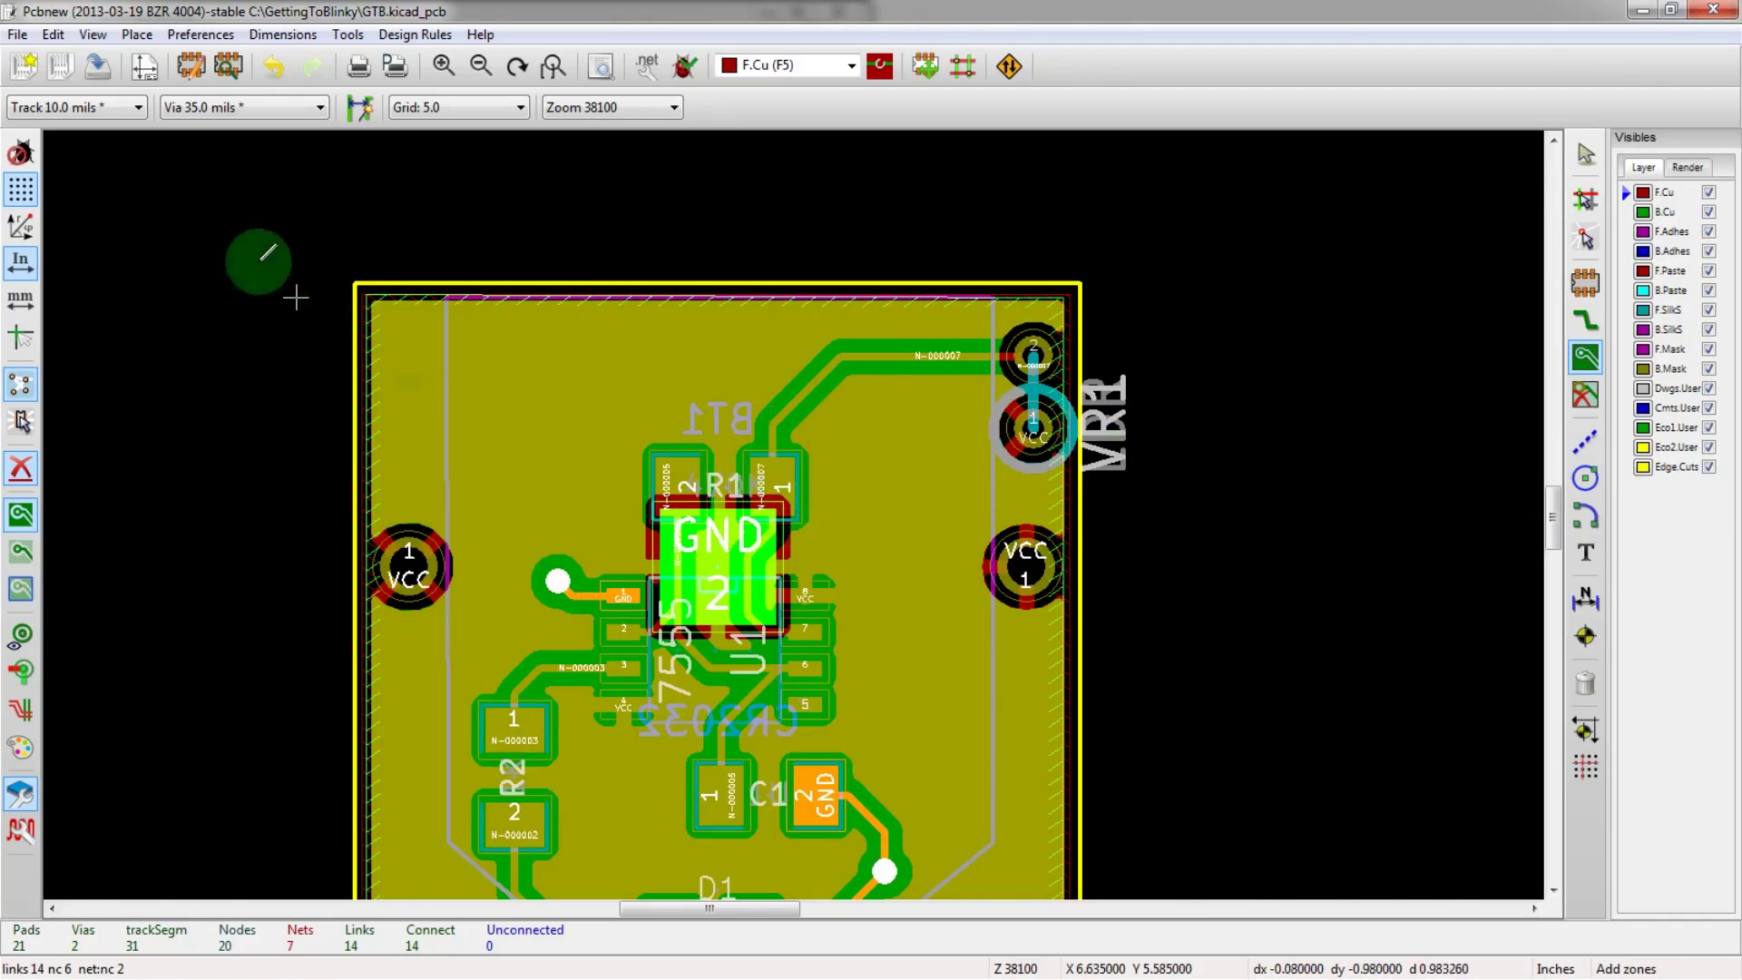
left_click(97, 66)
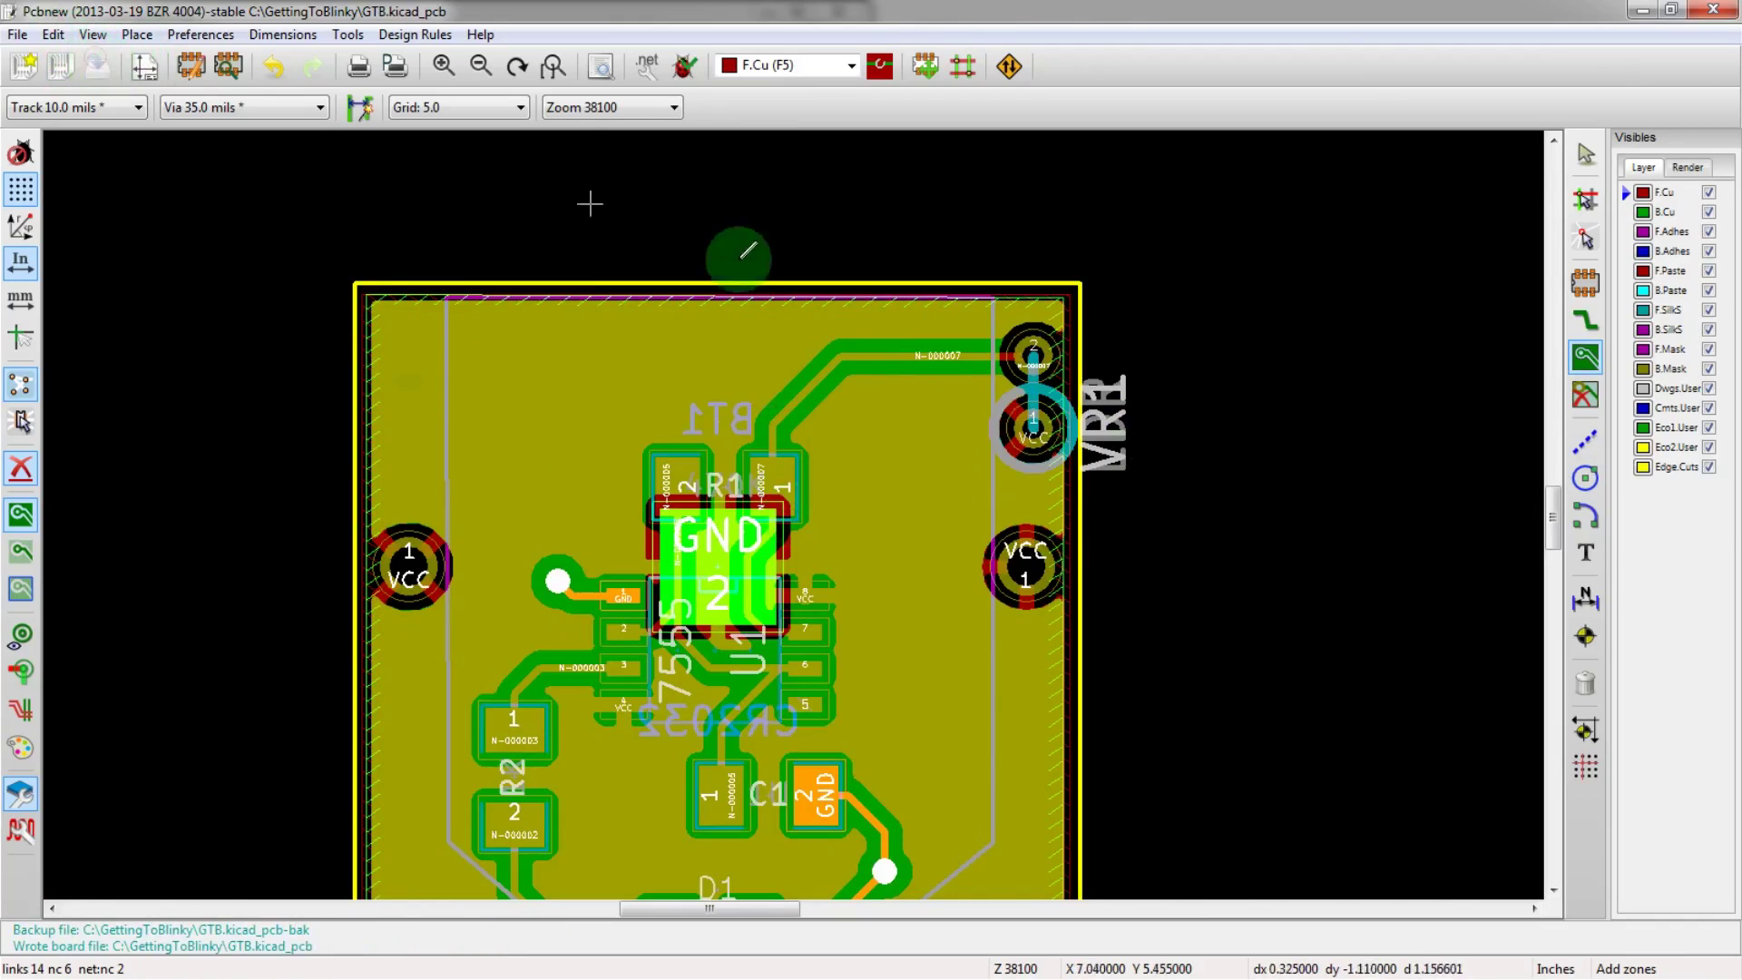
- Hide the B.Cu and F.Cu layers so the component texts can be seen clearly
scroll(1114, 465, "up", 2)
scroll(795, 508, "down", 2)
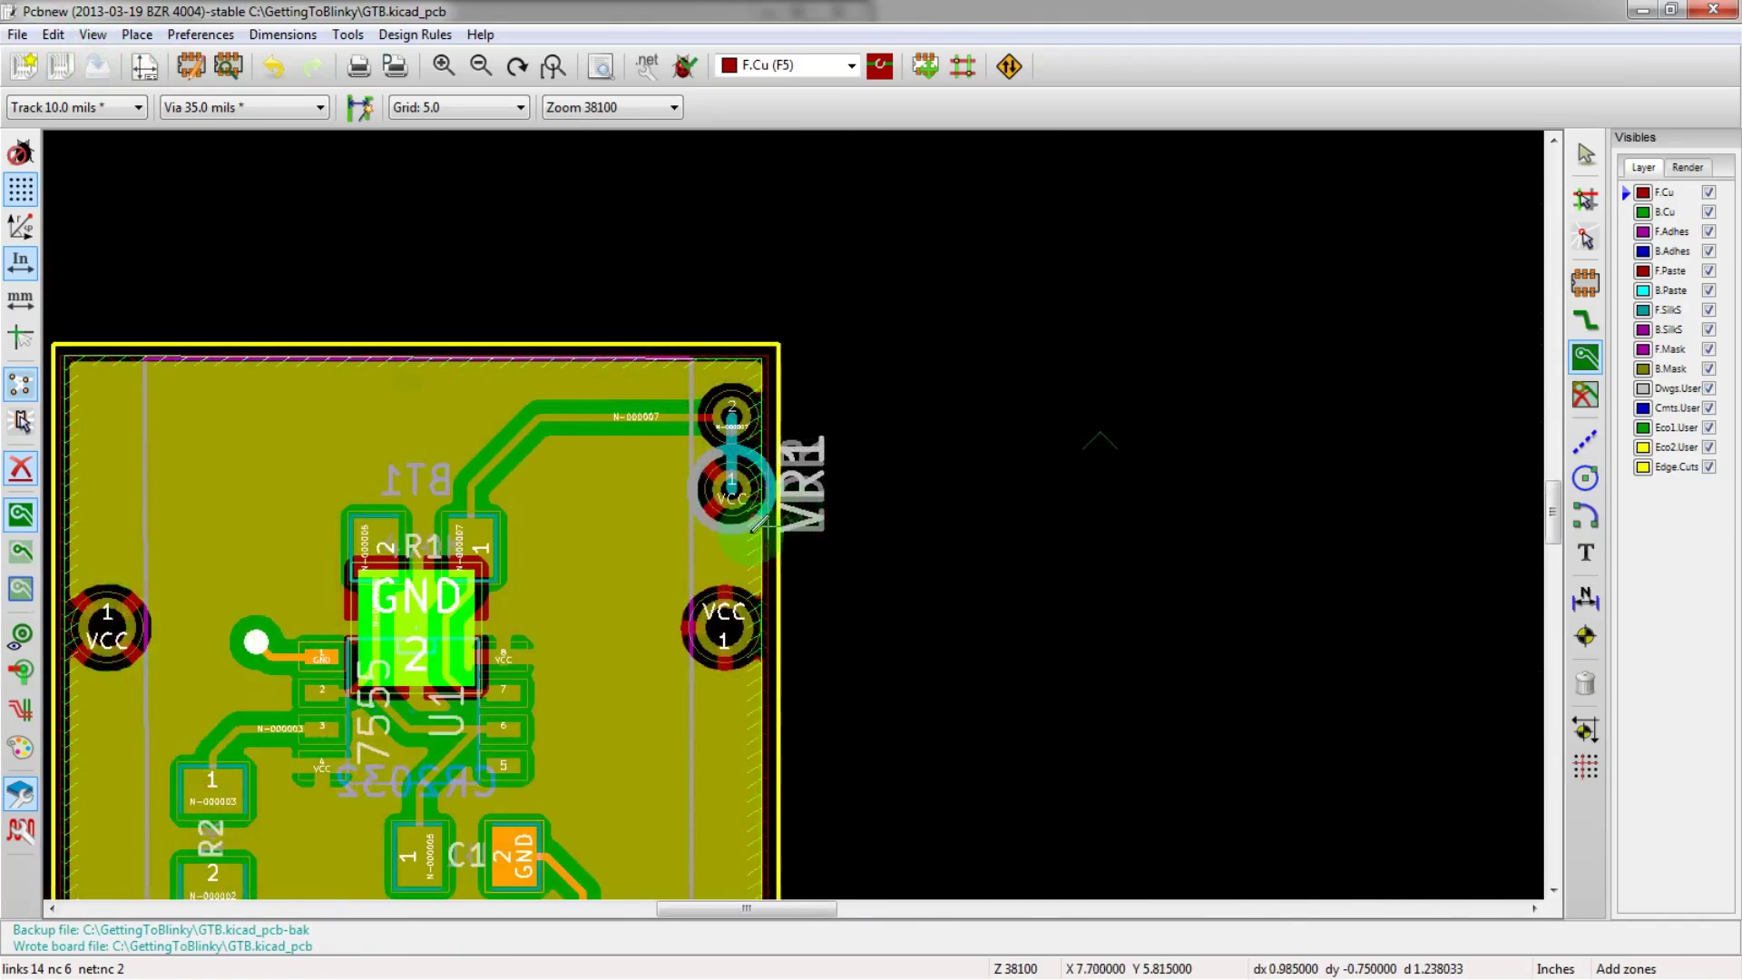
scroll(797, 508, "up", 2)
scroll(770, 526, "down", 2)
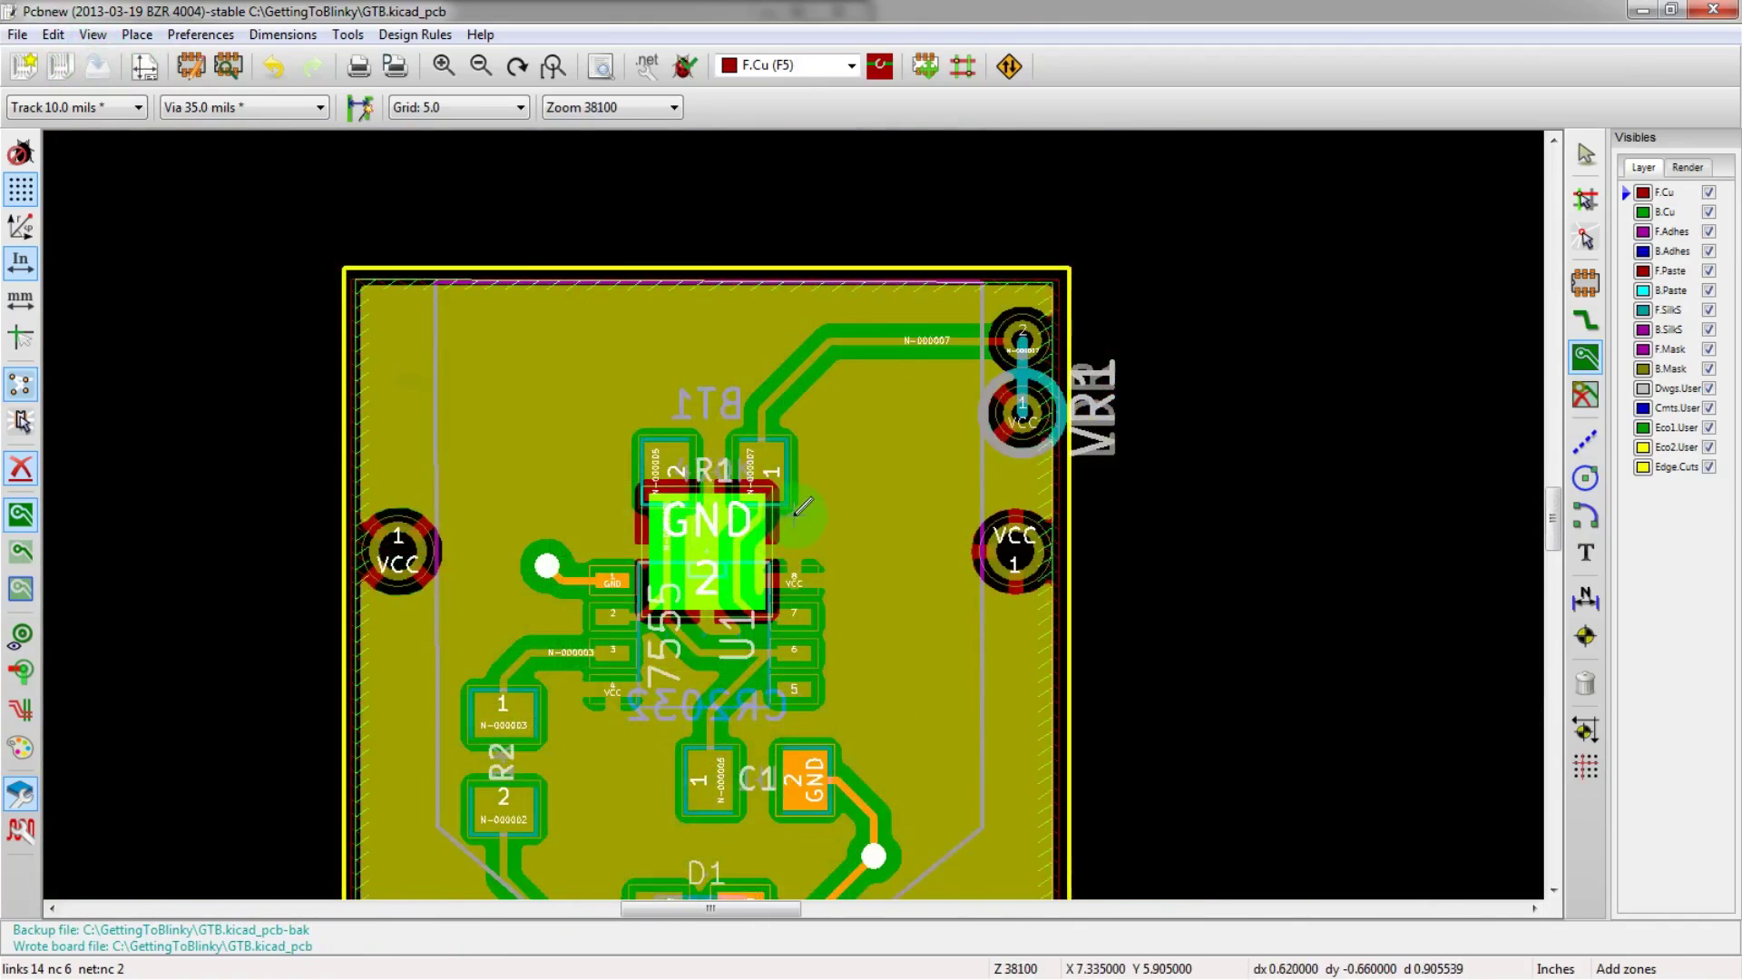
left_click(1708, 212)
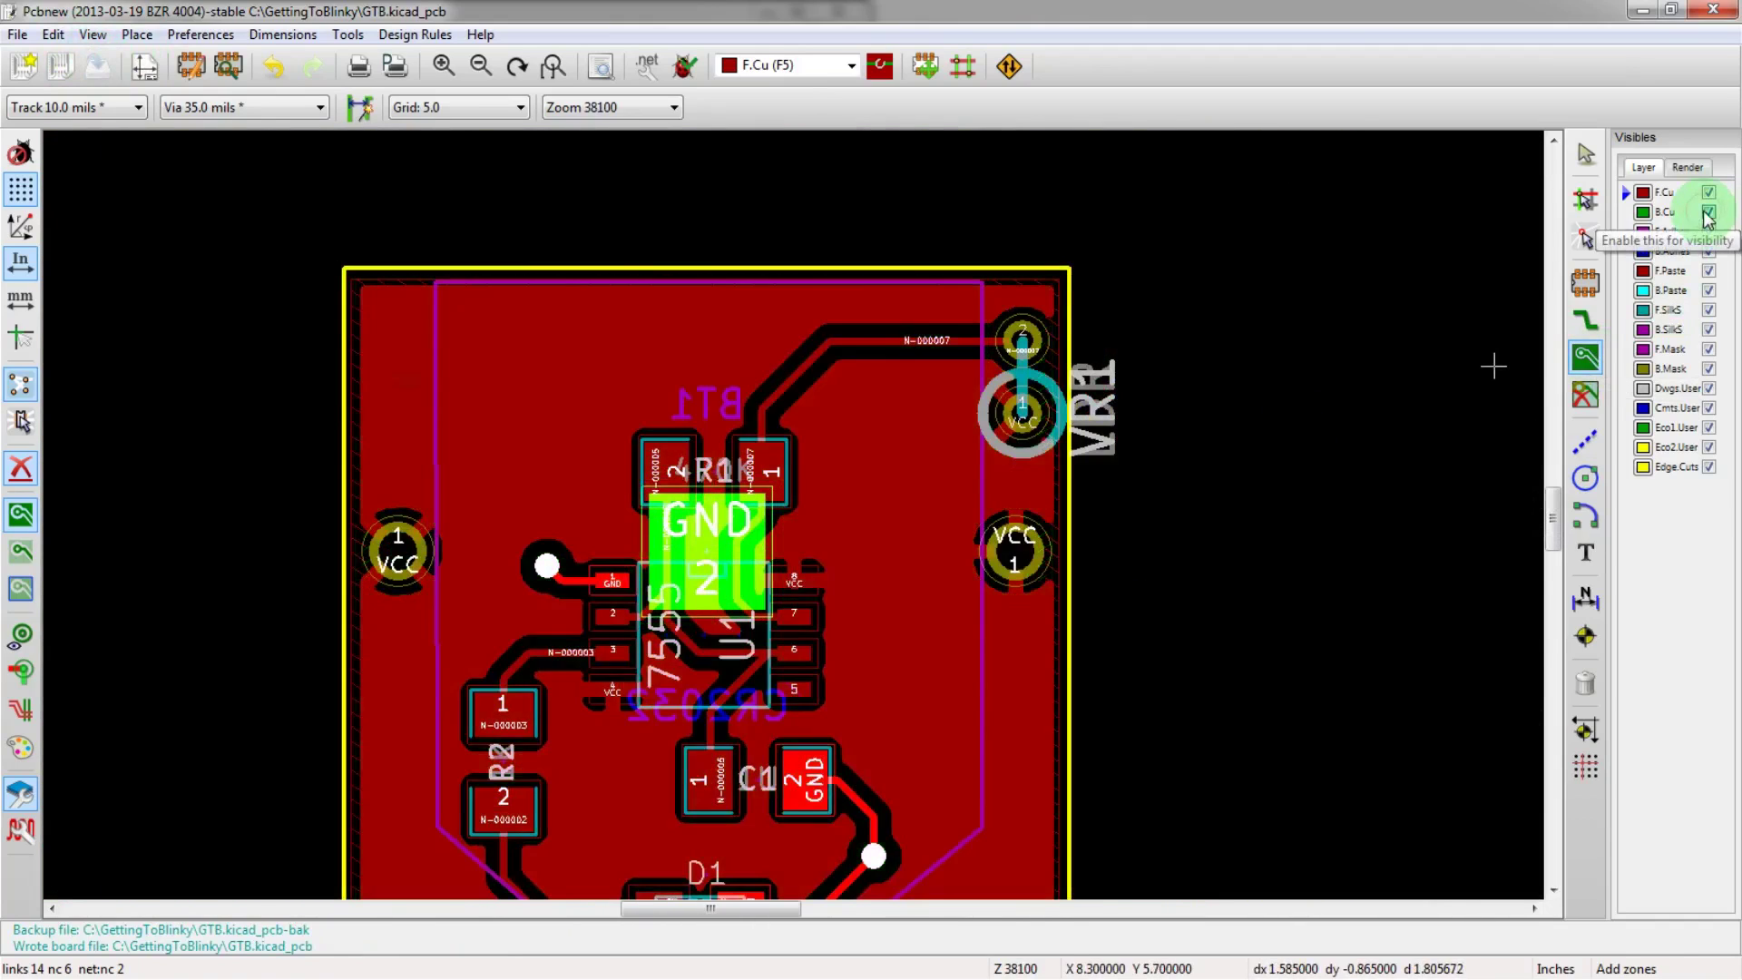
left_click(1709, 193)
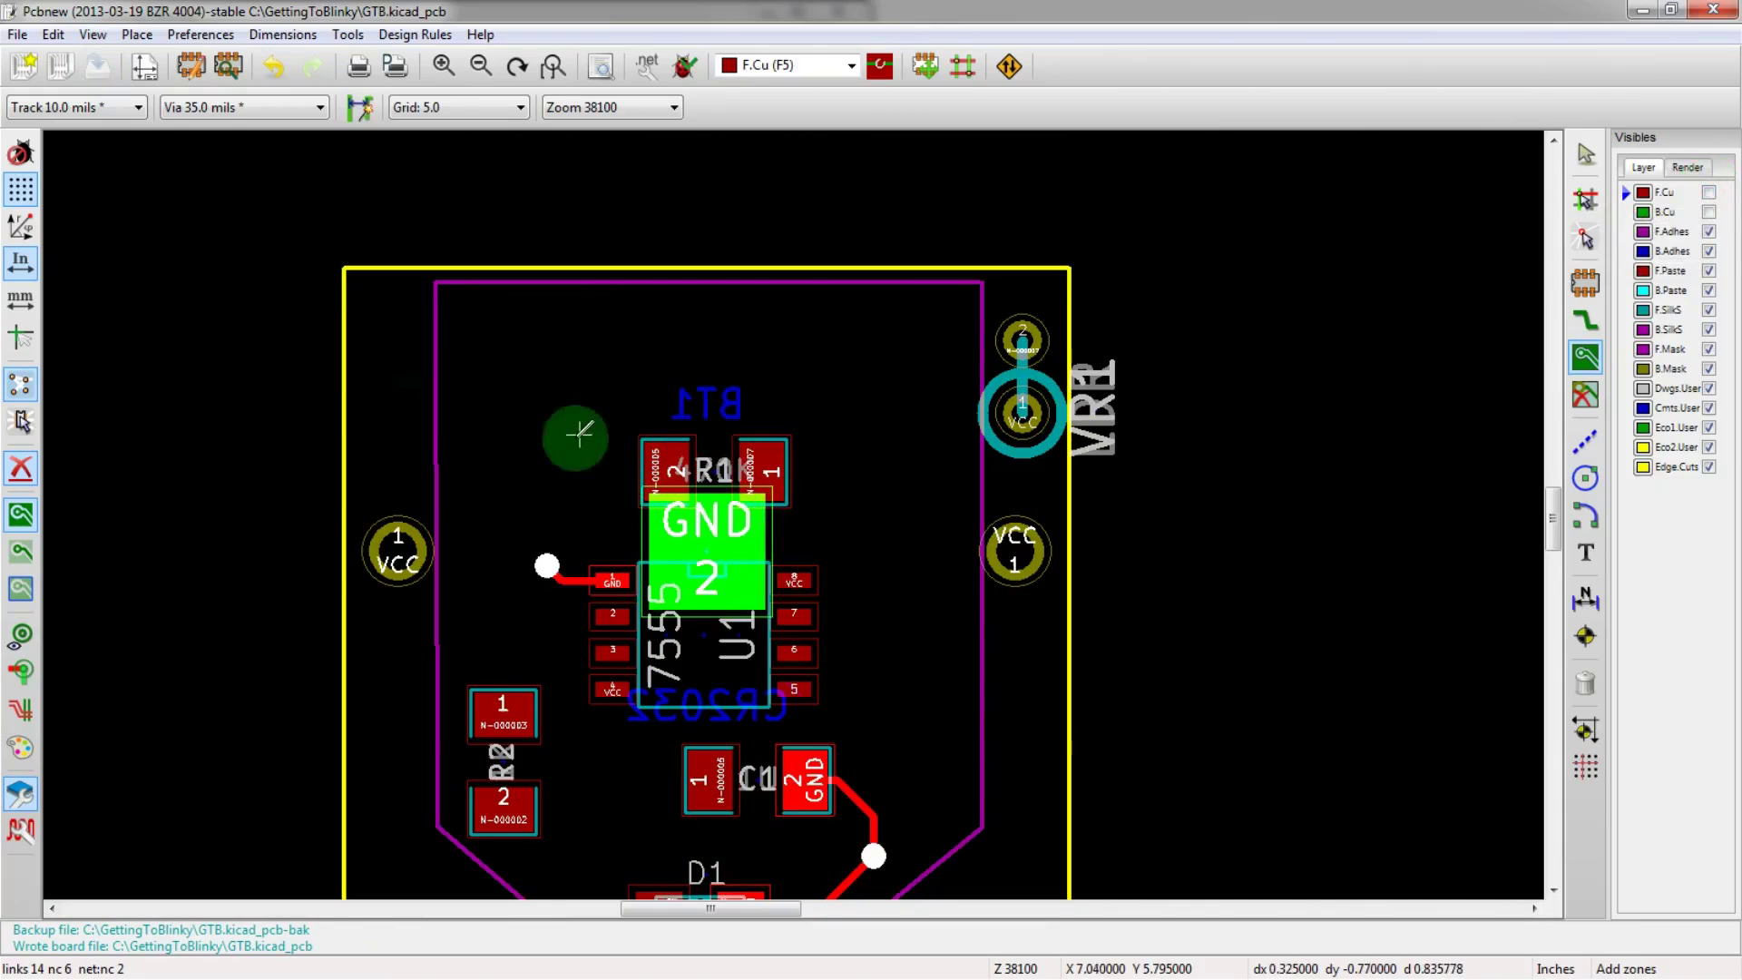
- Try to move the R1 reference text between the resistor's two pads
scroll(442, 635, "up", 1)
scroll(789, 519, "down", 3)
scroll(844, 472, "up", 3)
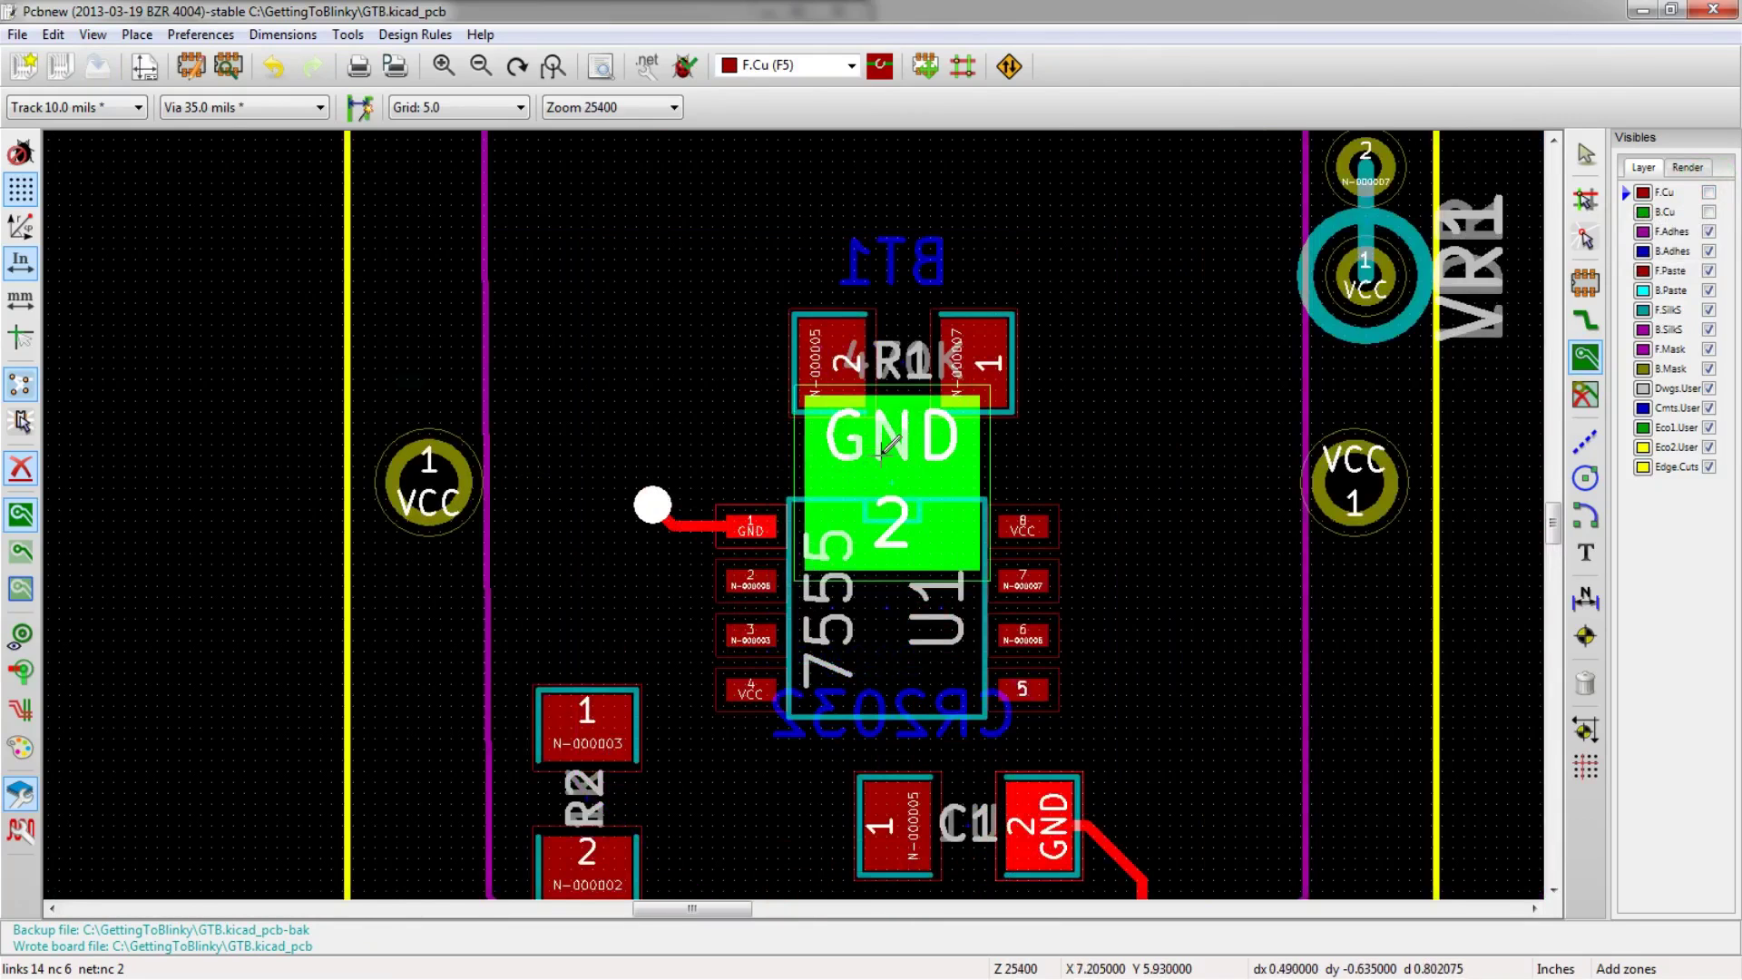
left_click(908, 355)
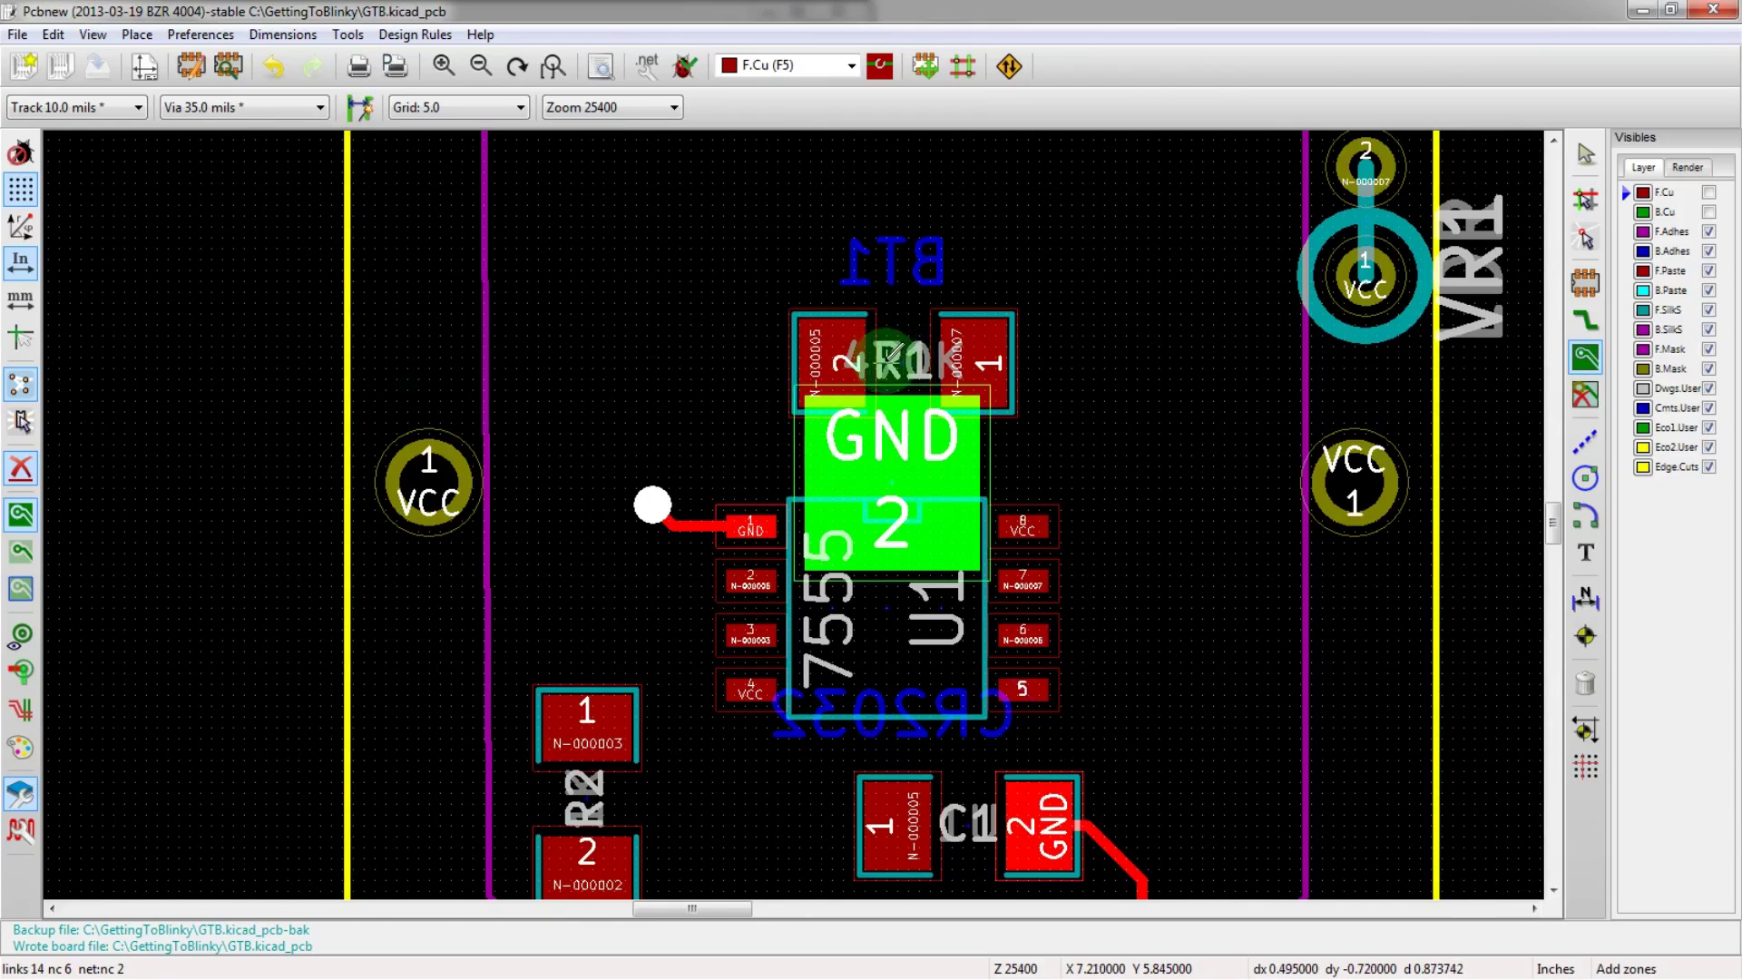
key("m")
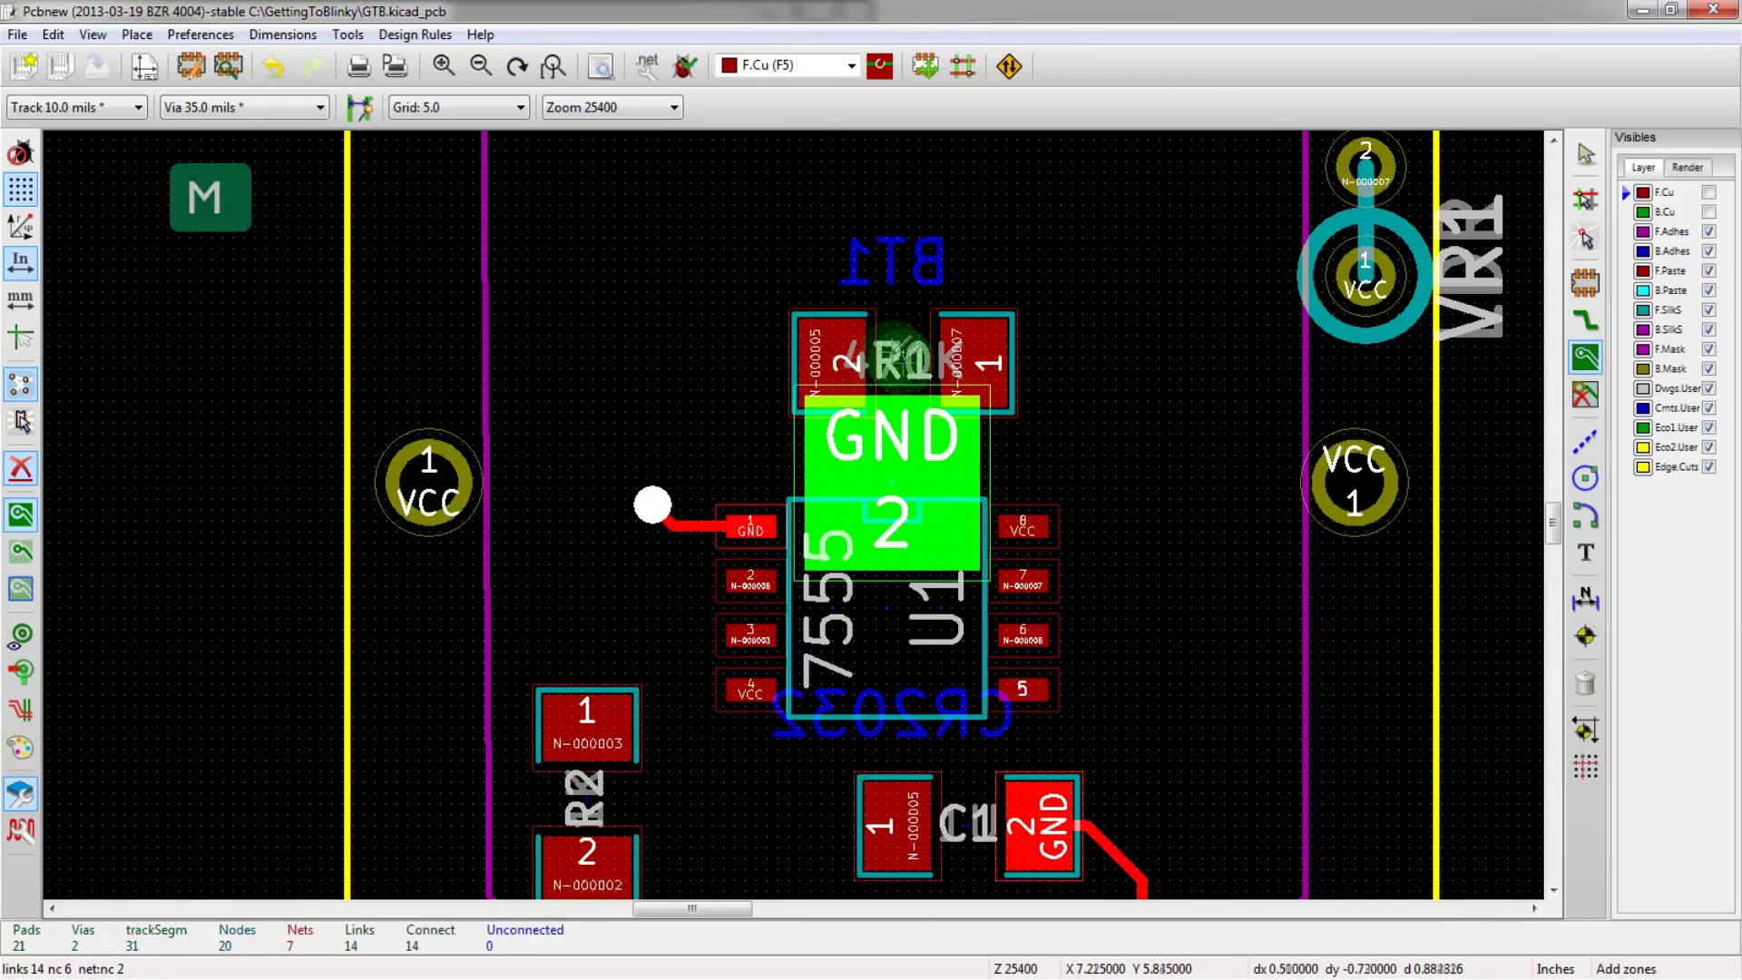
scroll(934, 360, "up", 1)
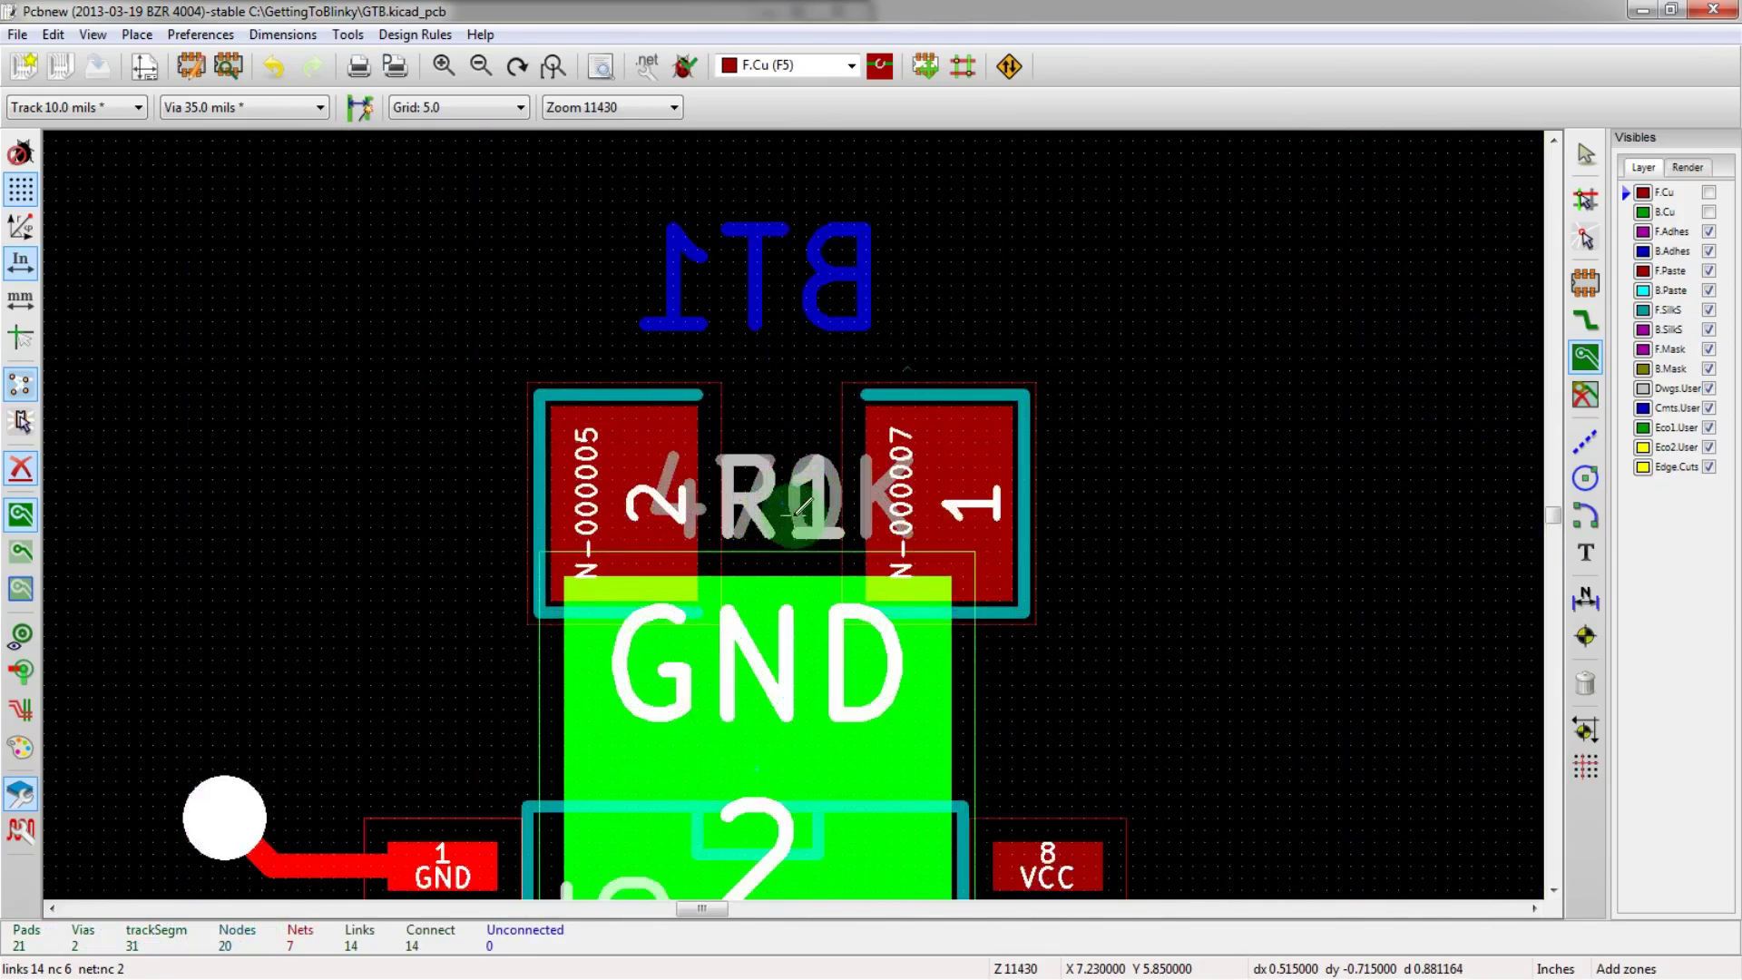
scroll(802, 504, "down", 1)
scroll(796, 522, "down", 1)
scroll(792, 624, "up", 1)
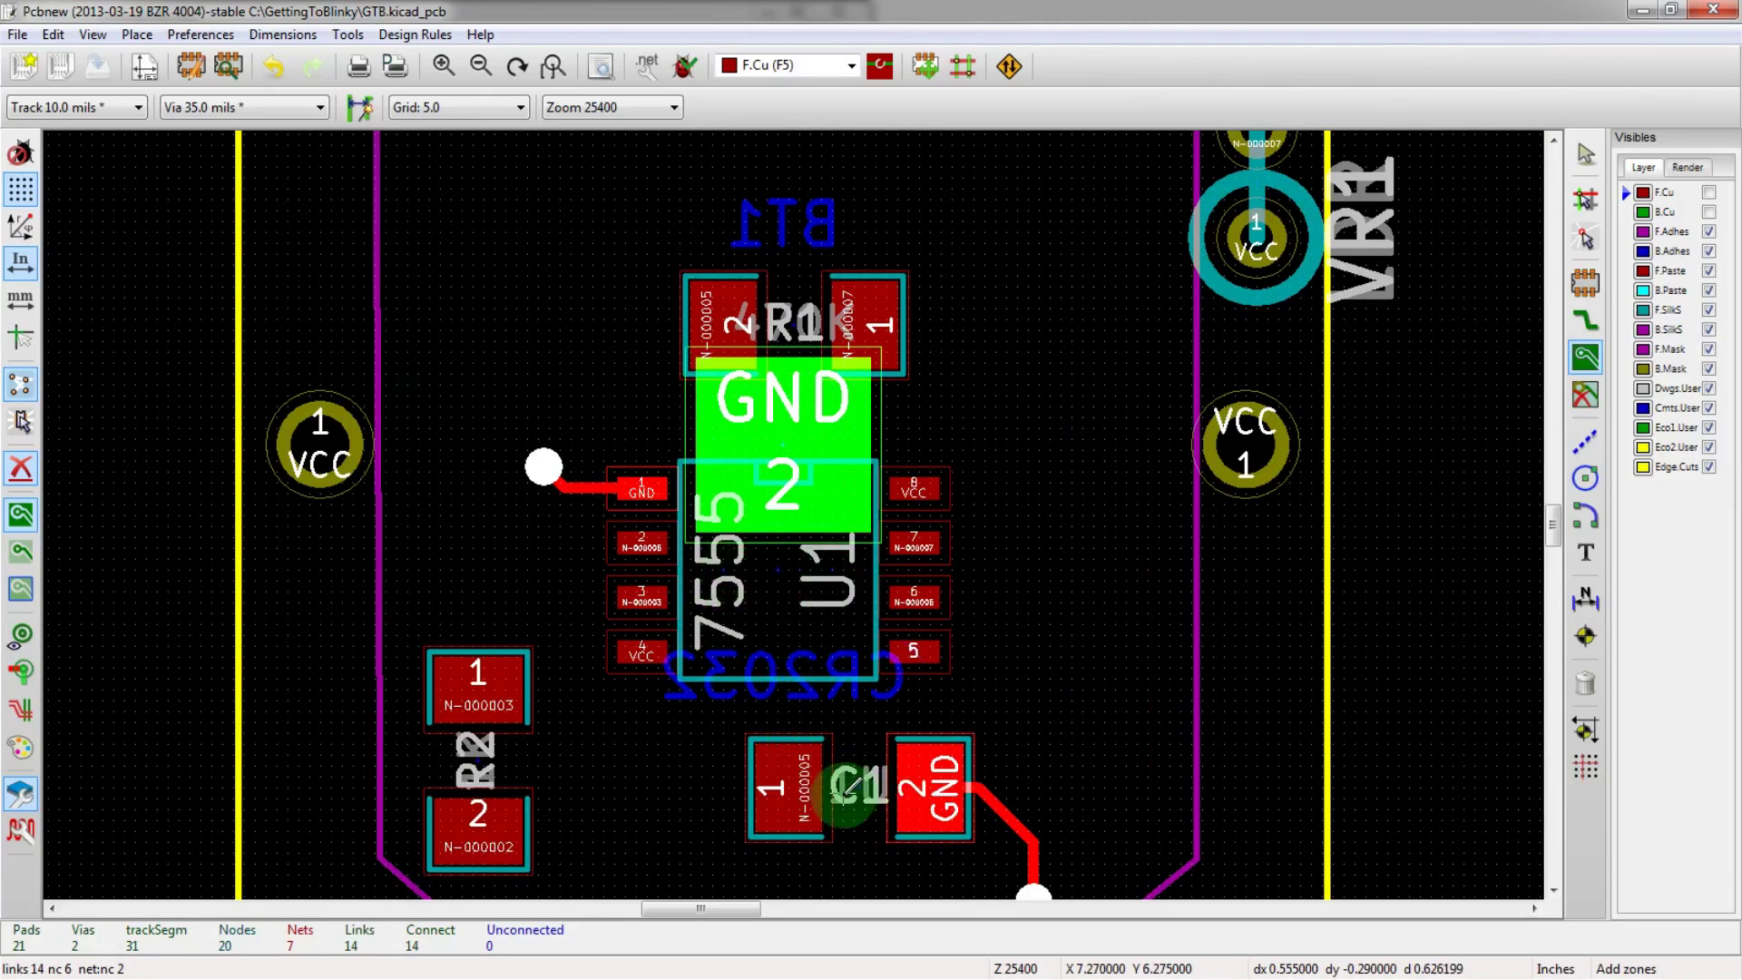
- Leave the zone tool and move the C1 reference text to just below the capacitor, above D1
key("m")
key("m")
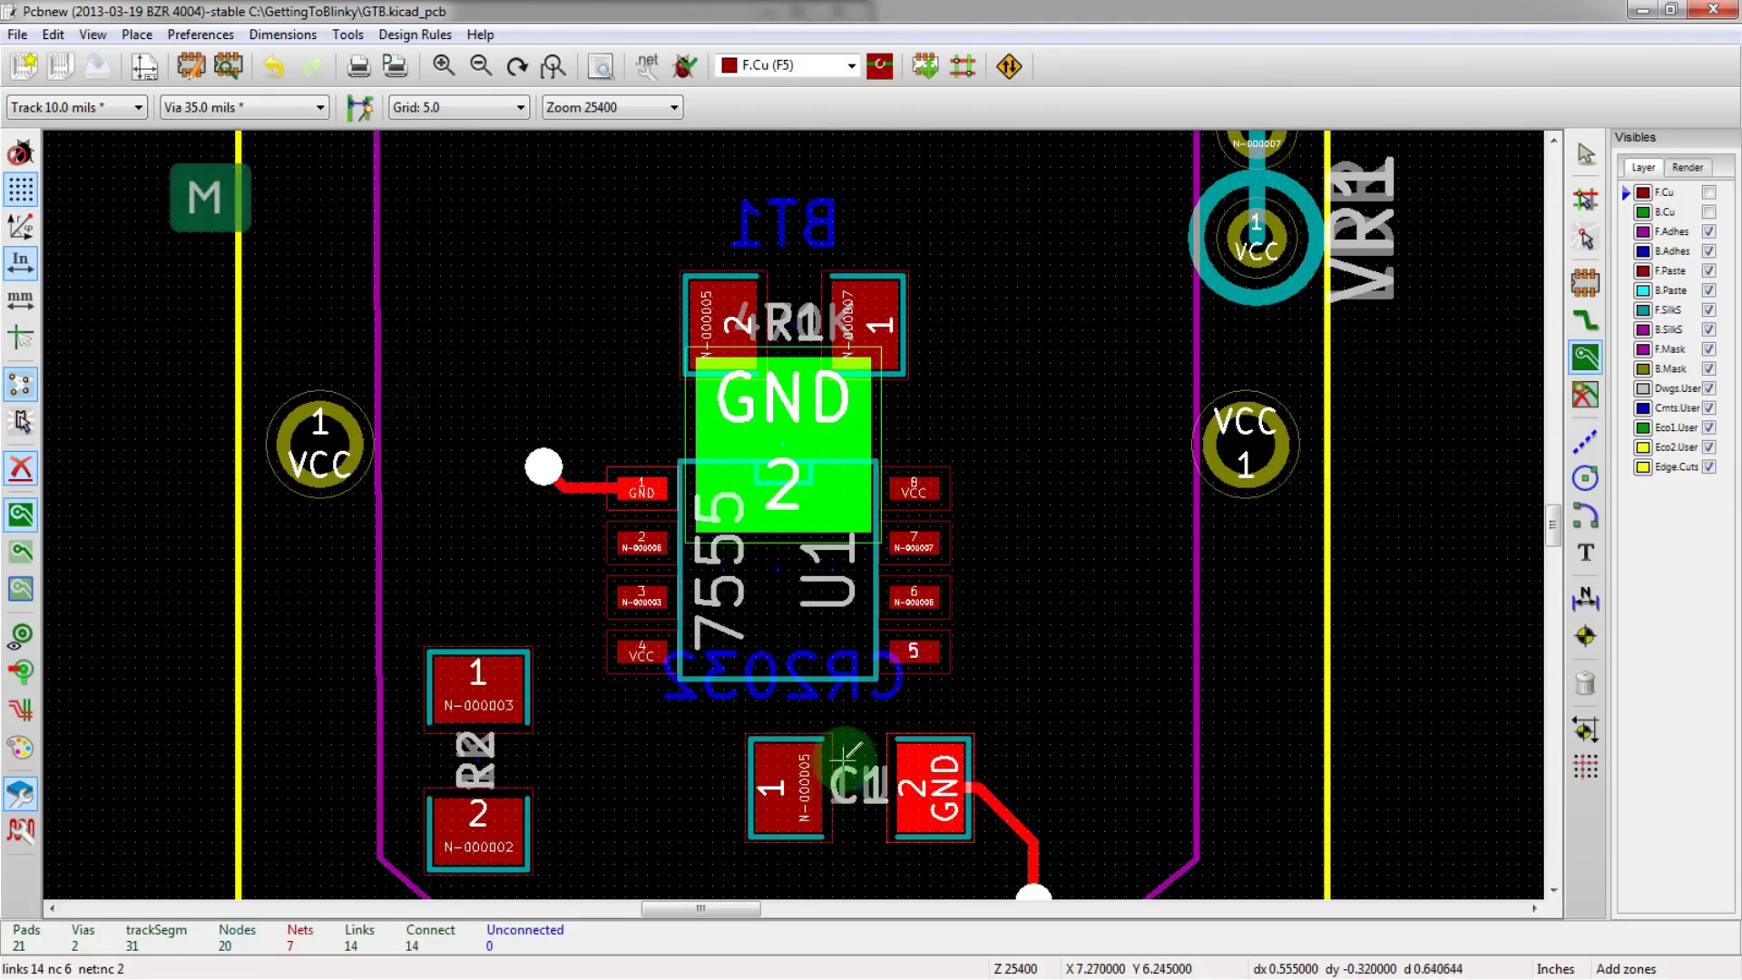
key("Escape")
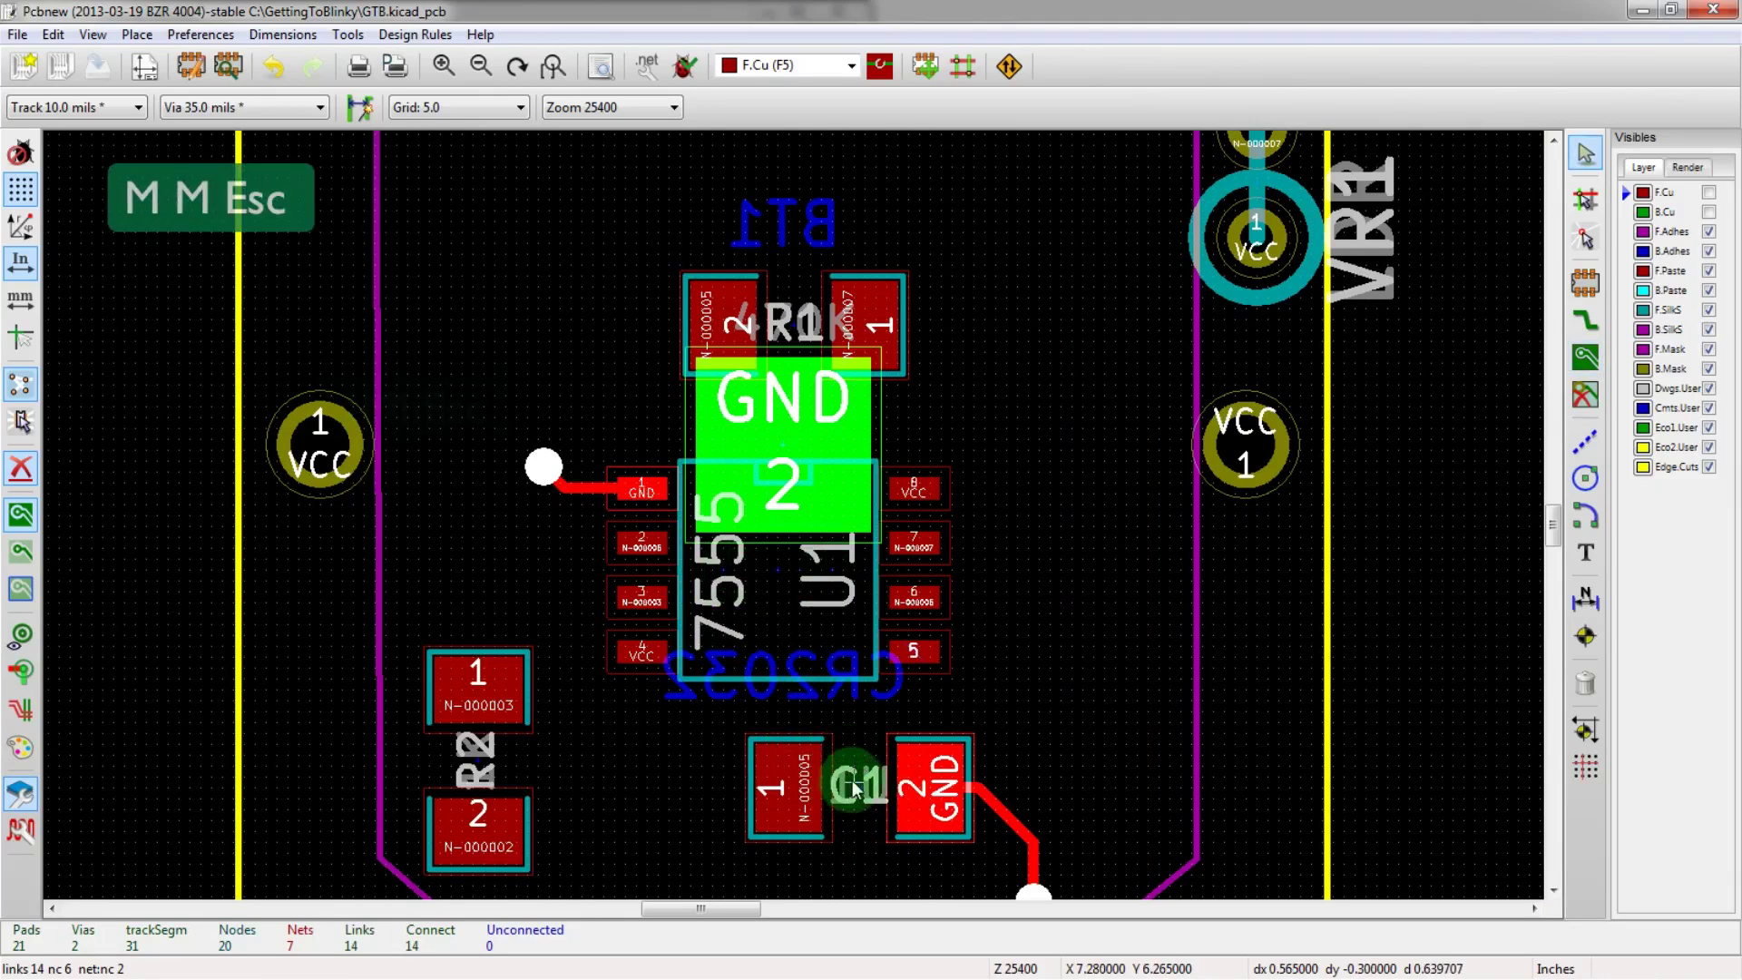
key("m")
left_click(894, 833)
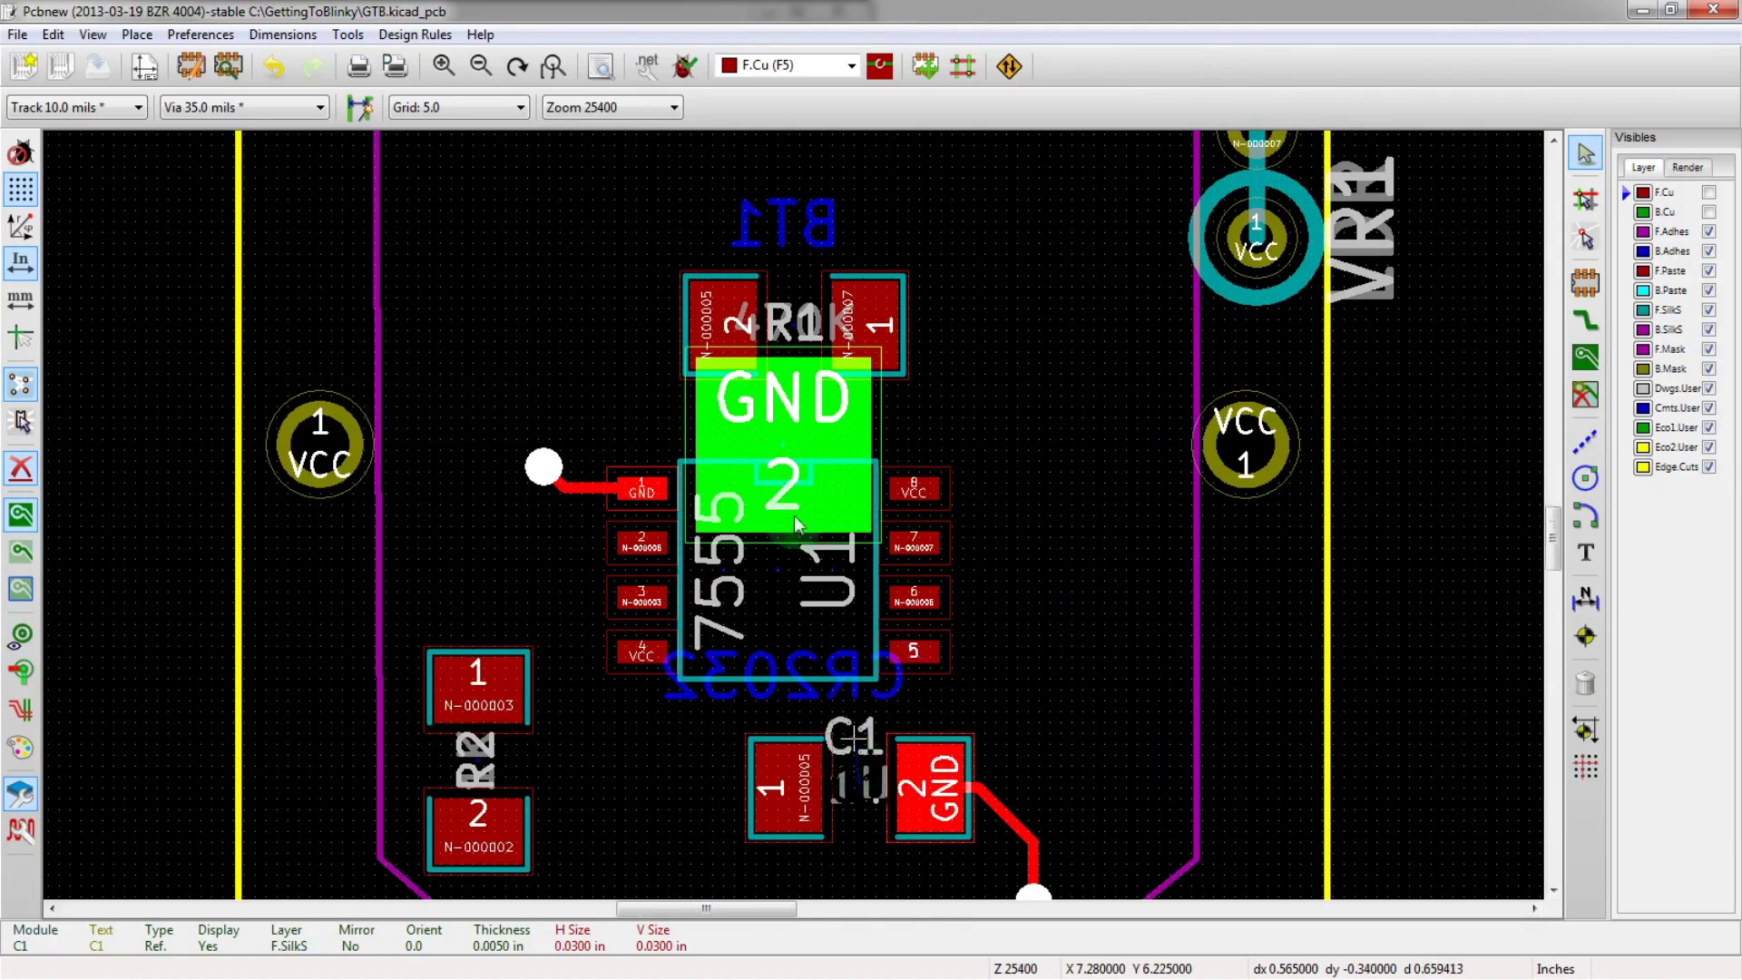
- Set the display of C1's 1U value text to invisible in its text properties
scroll(854, 722, "down", 1)
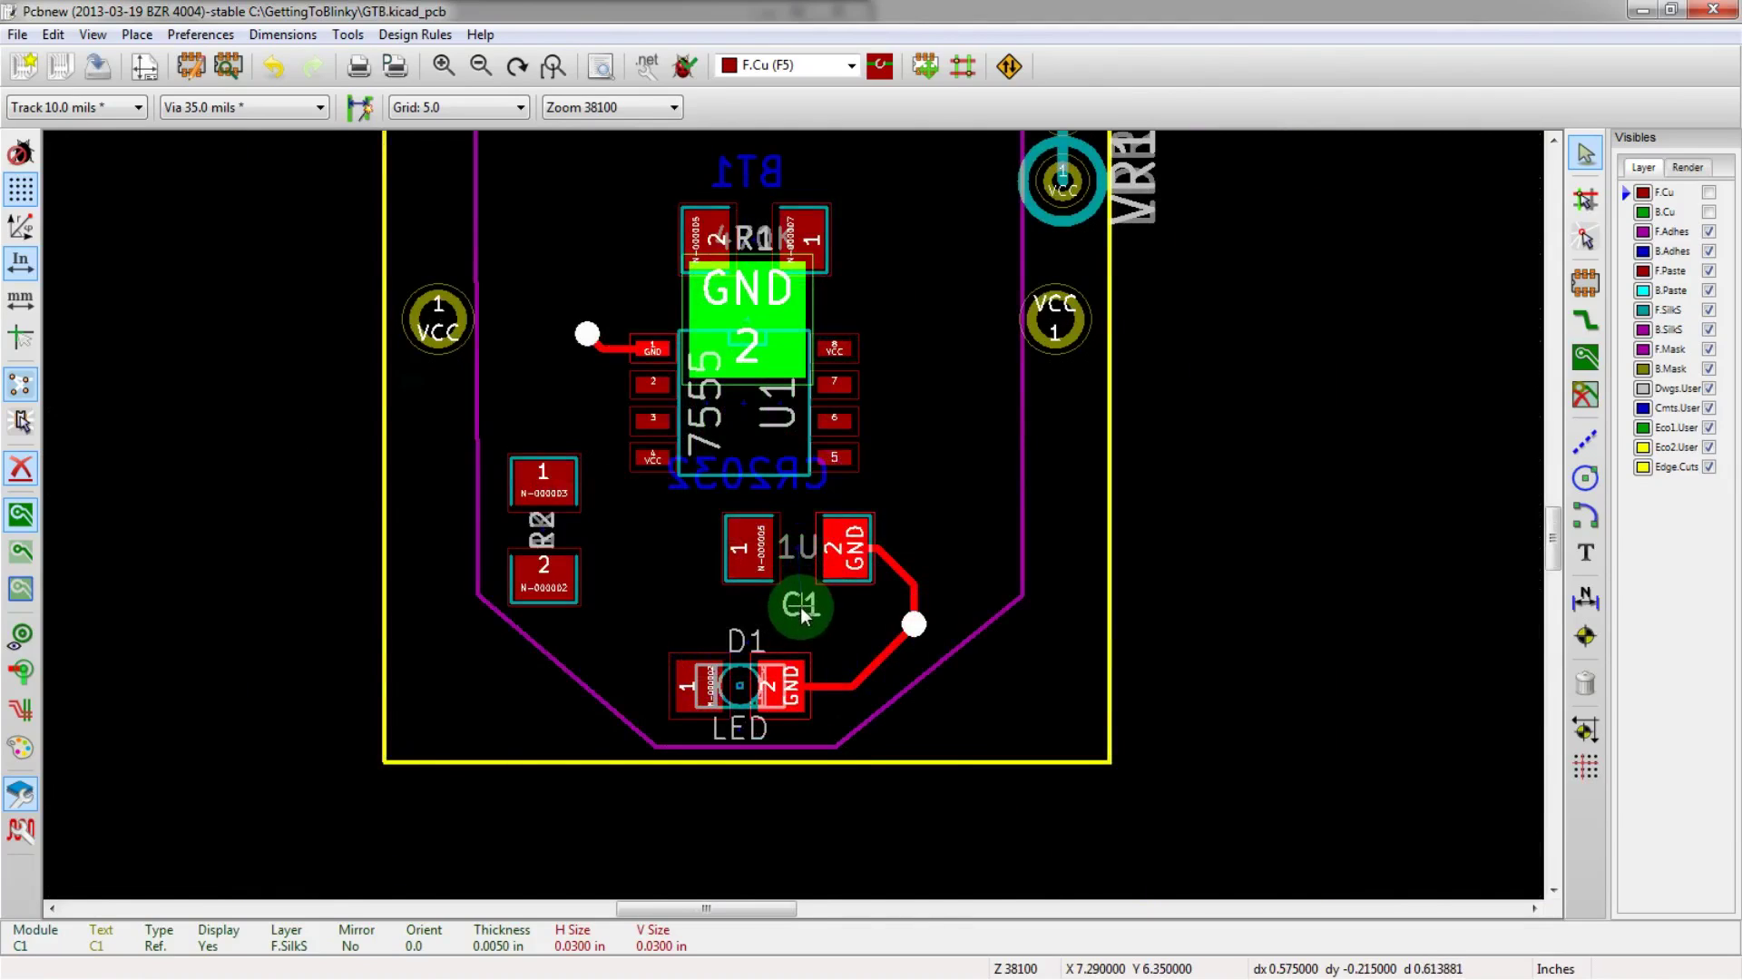
scroll(802, 615, "up", 3)
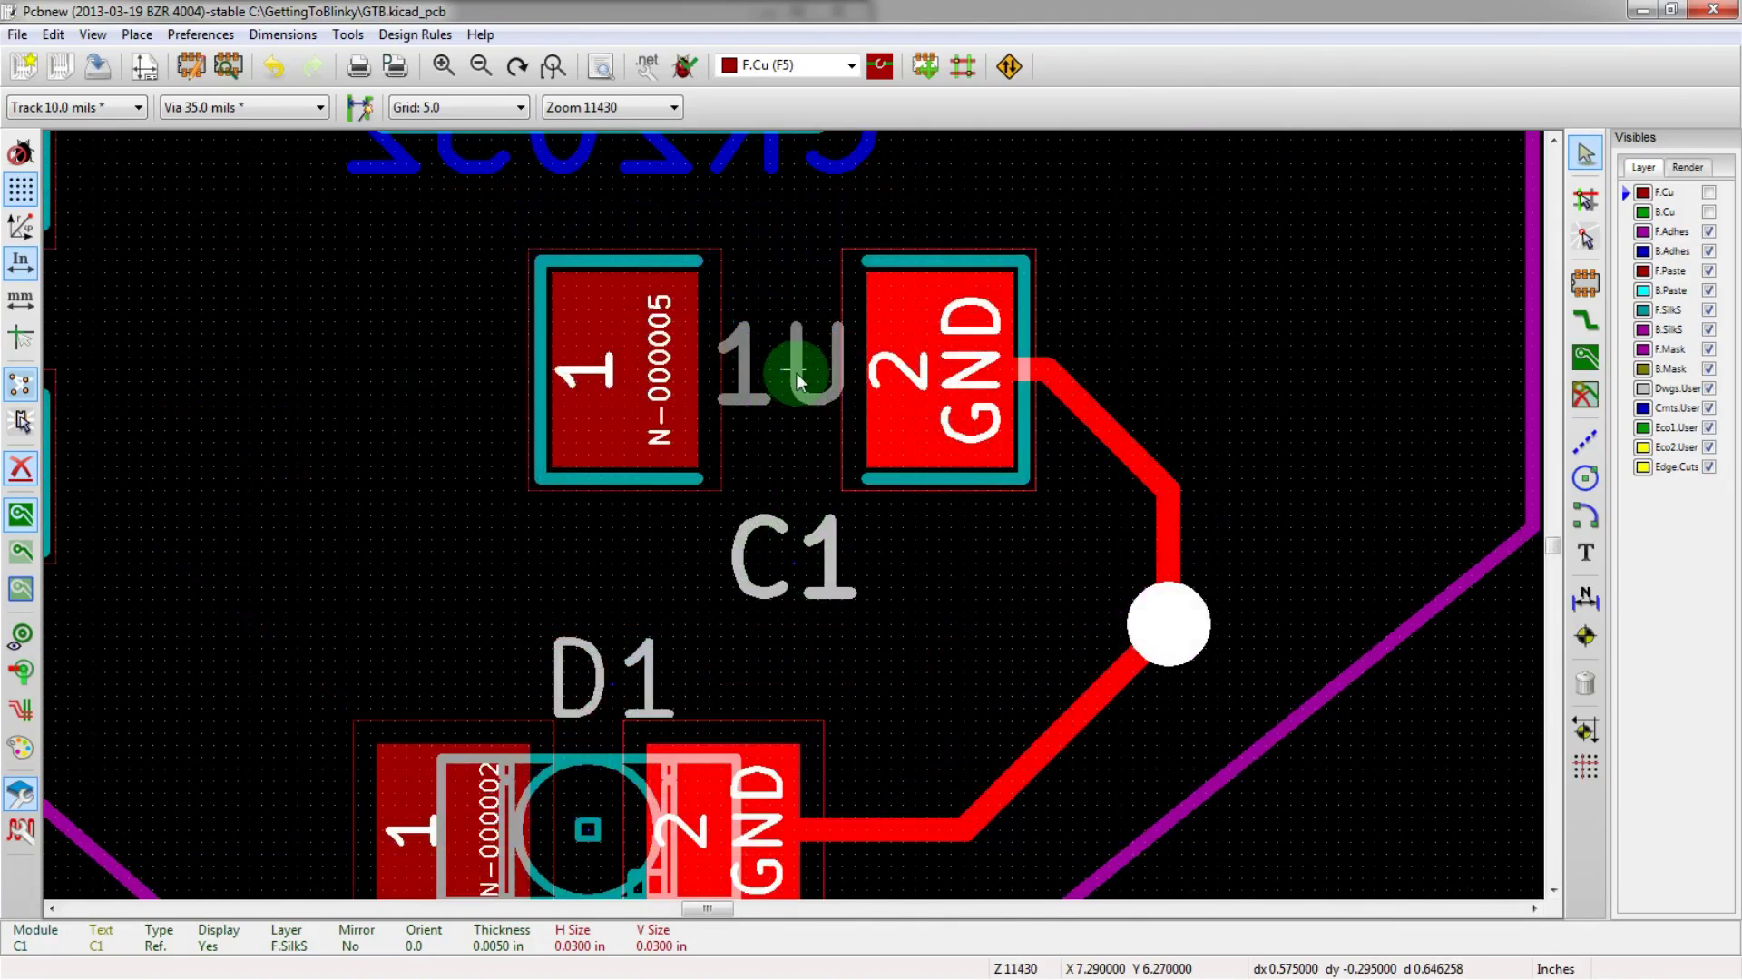
key("e")
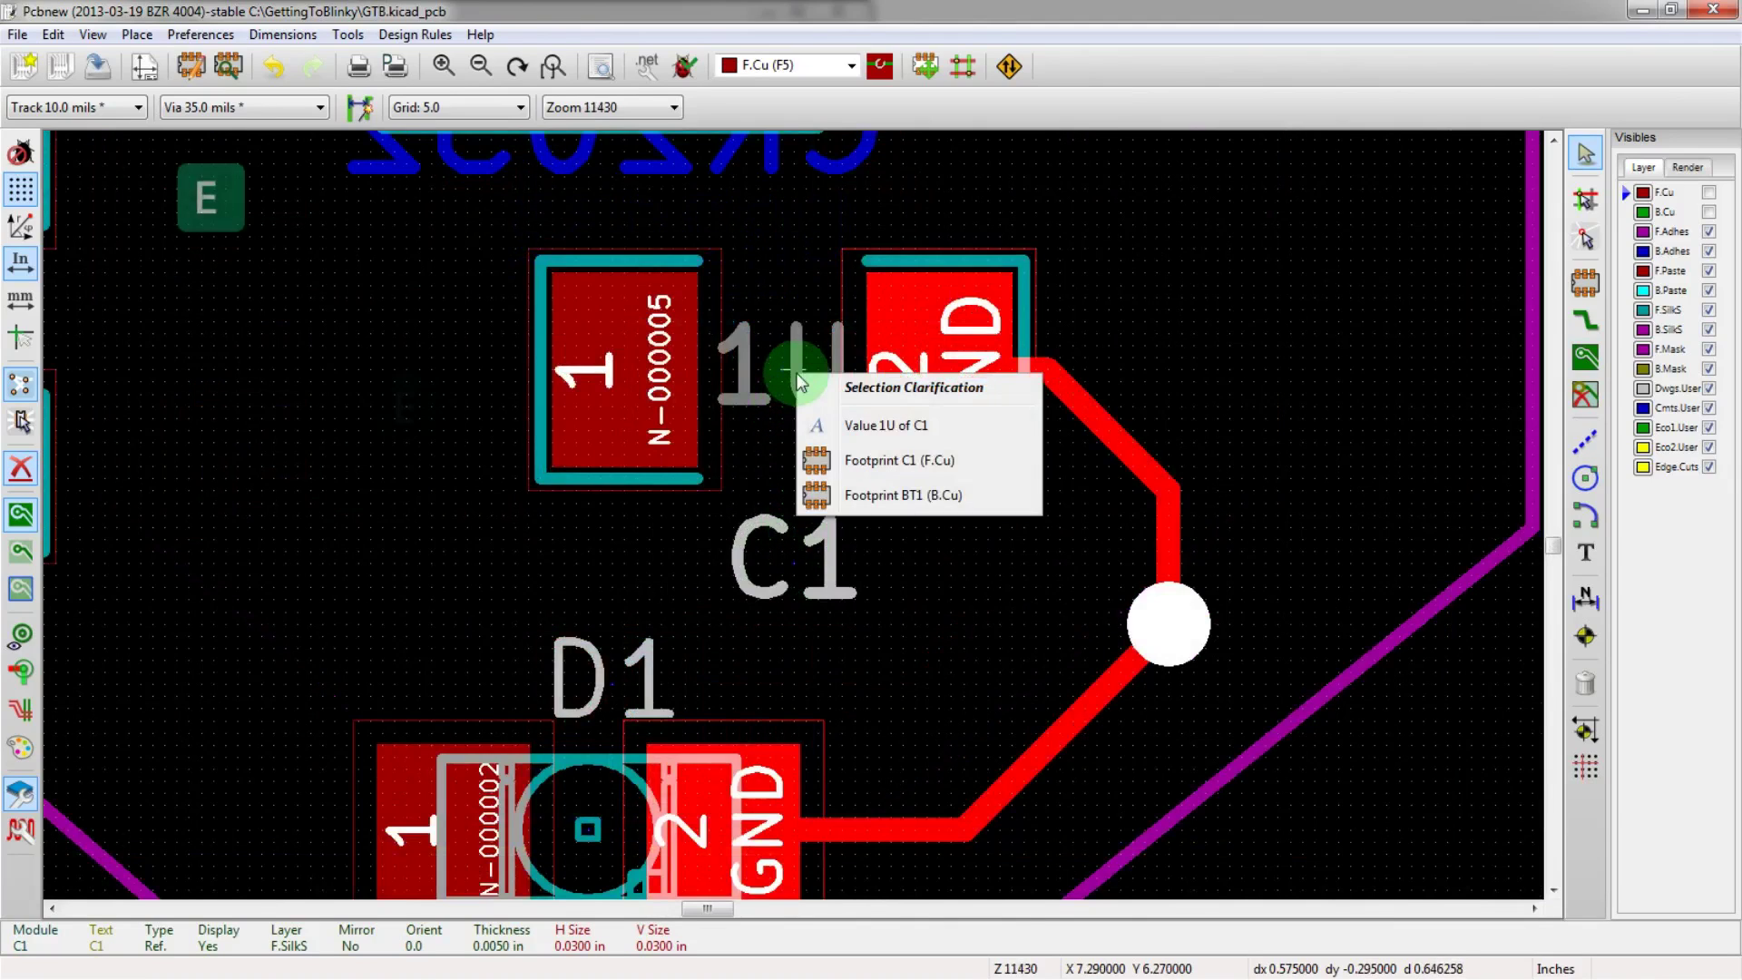
left_click(826, 425)
left_click(837, 642)
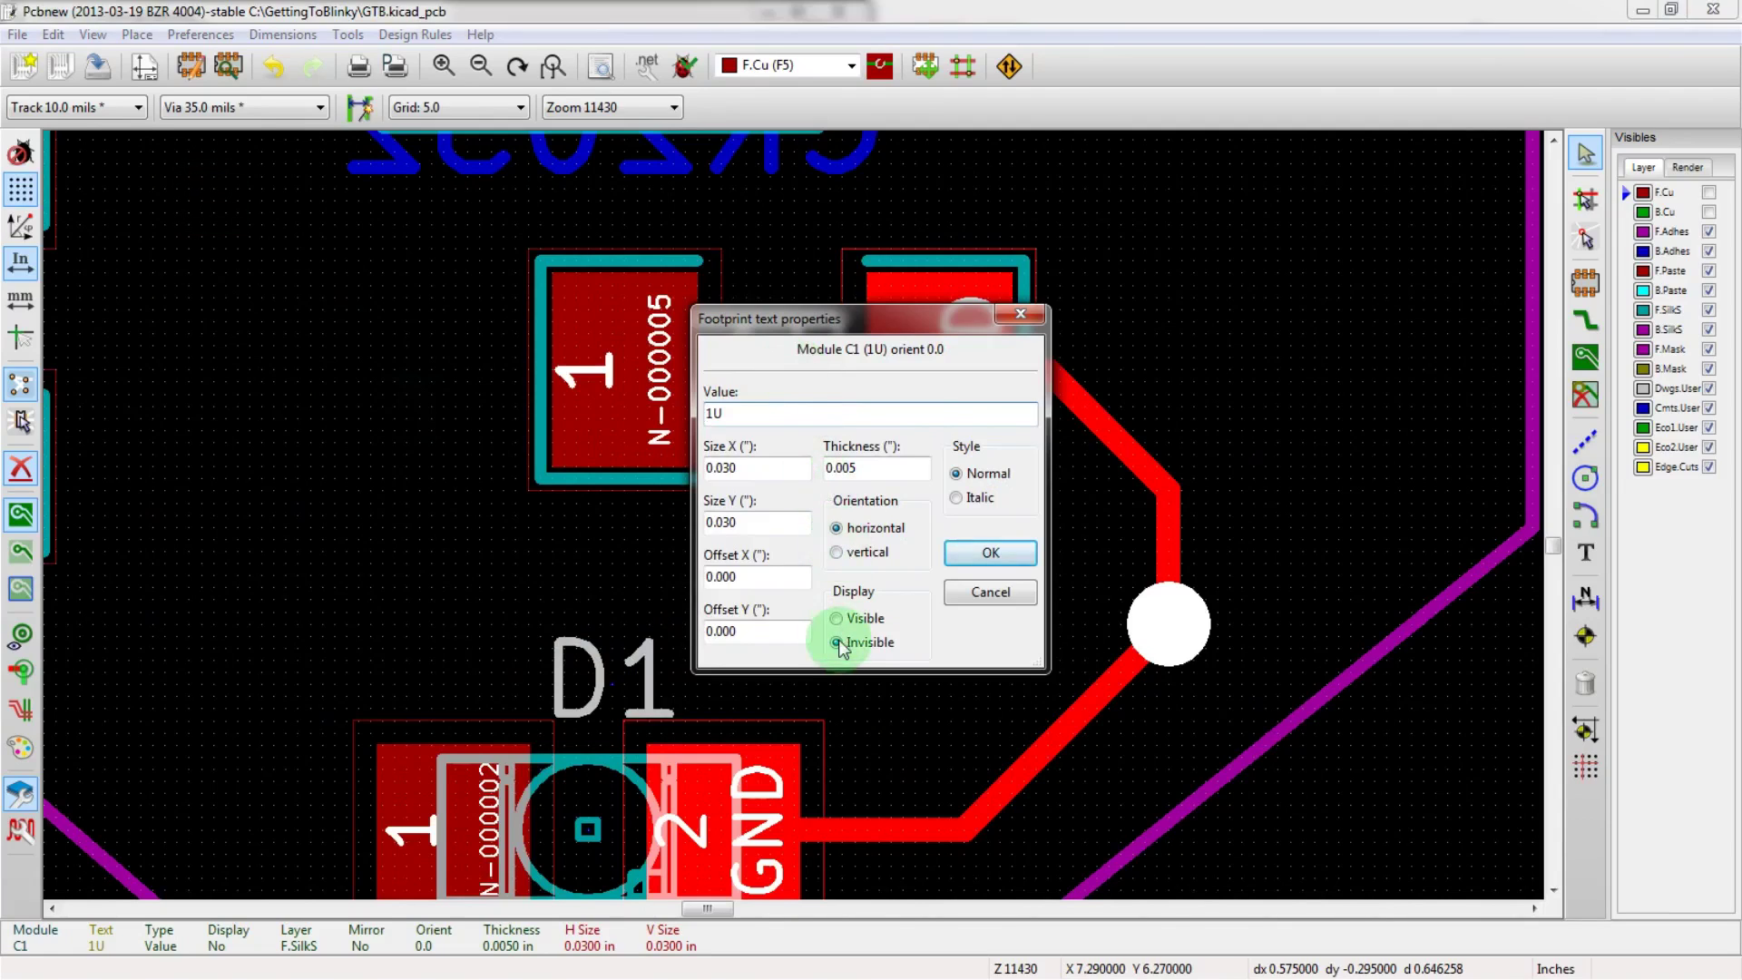
left_click(998, 556)
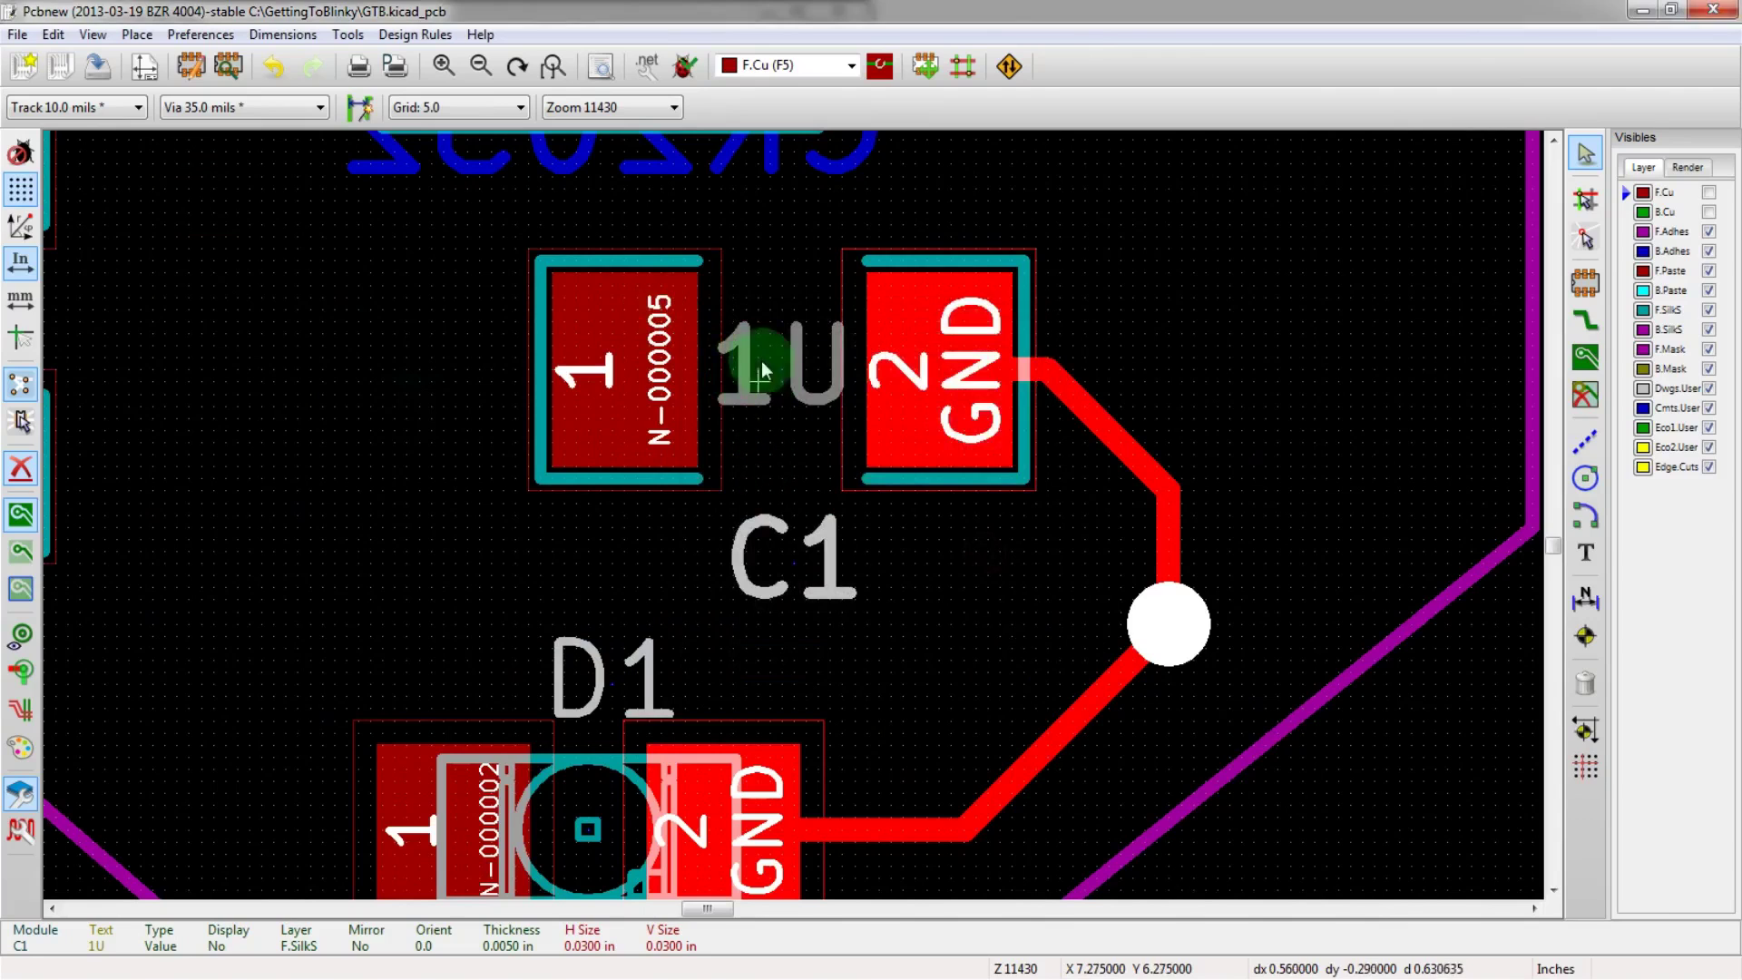
- Move the D1 reference text to the left of the LED's pad 1
scroll(795, 523, "down", 1)
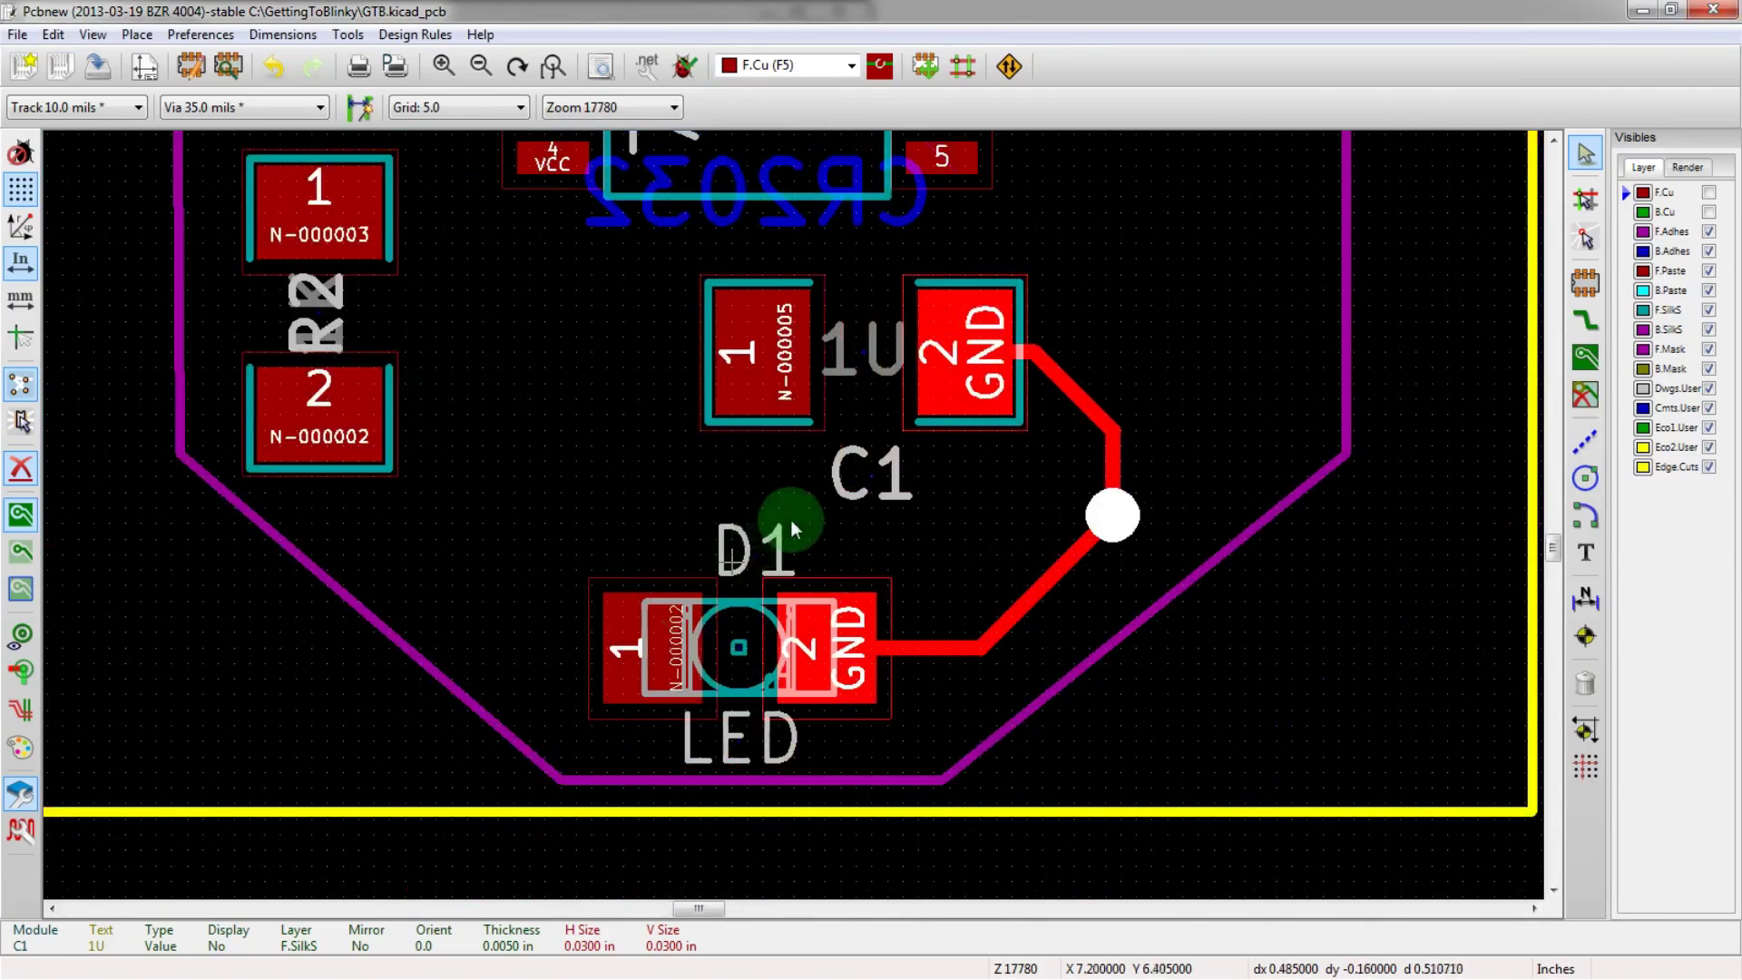
scroll(778, 535, "up", 1)
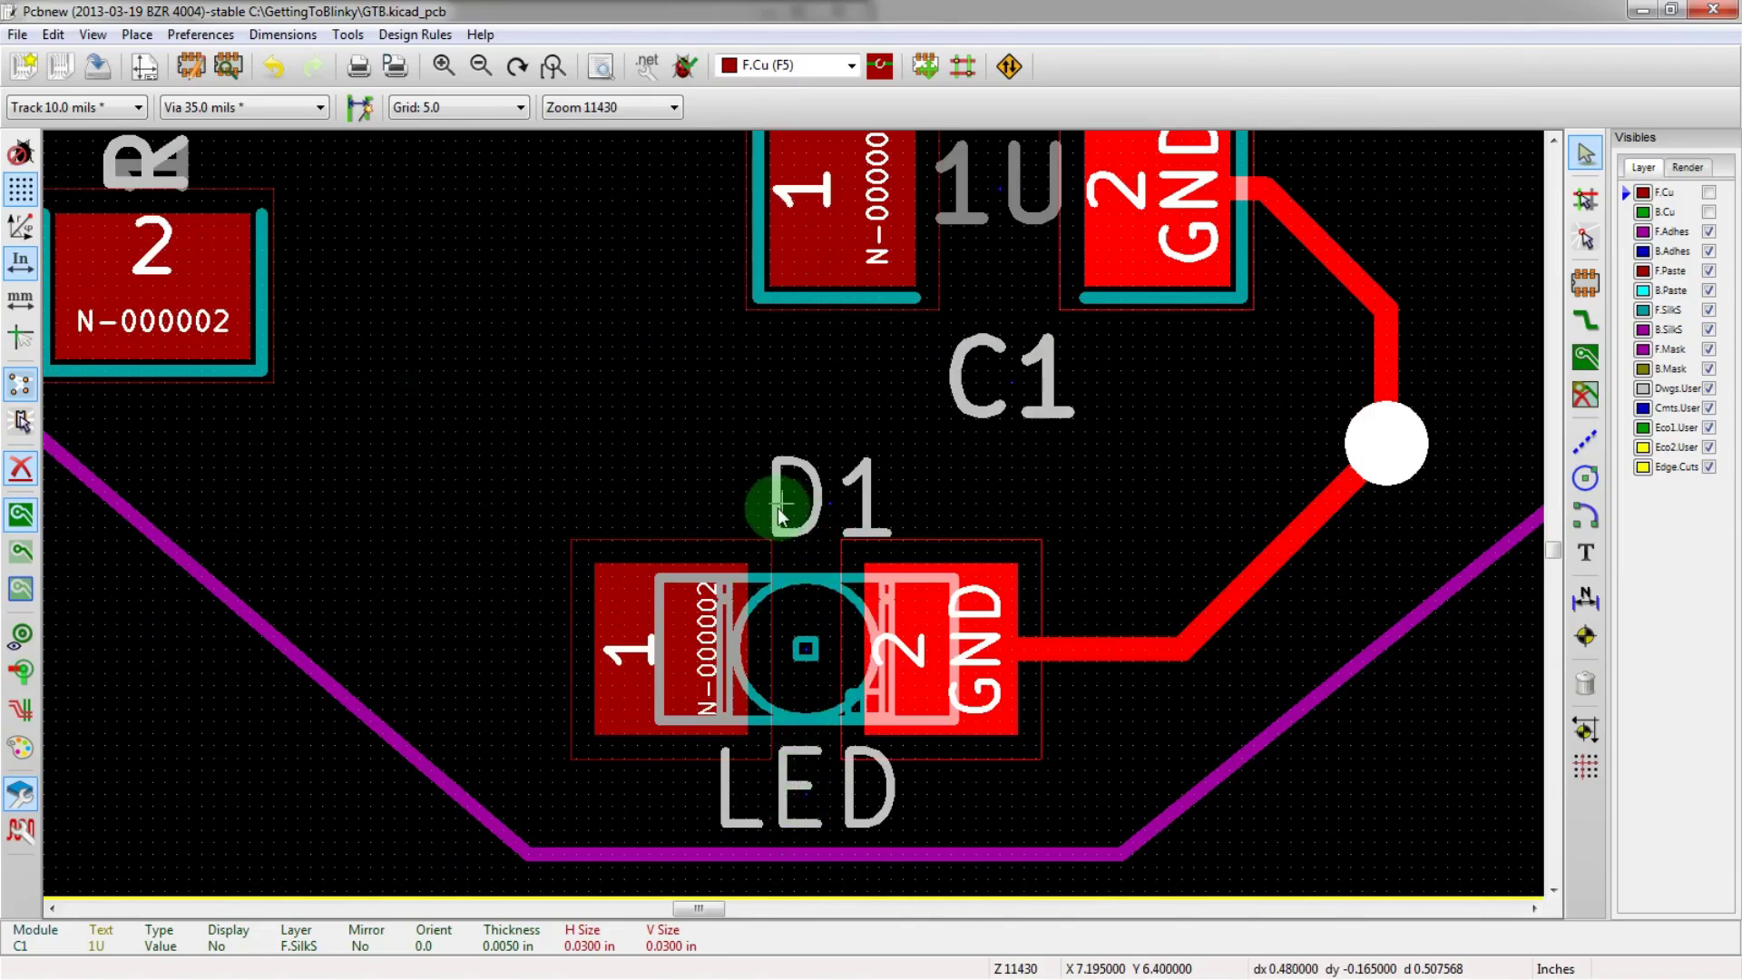
key("m")
left_click(848, 611)
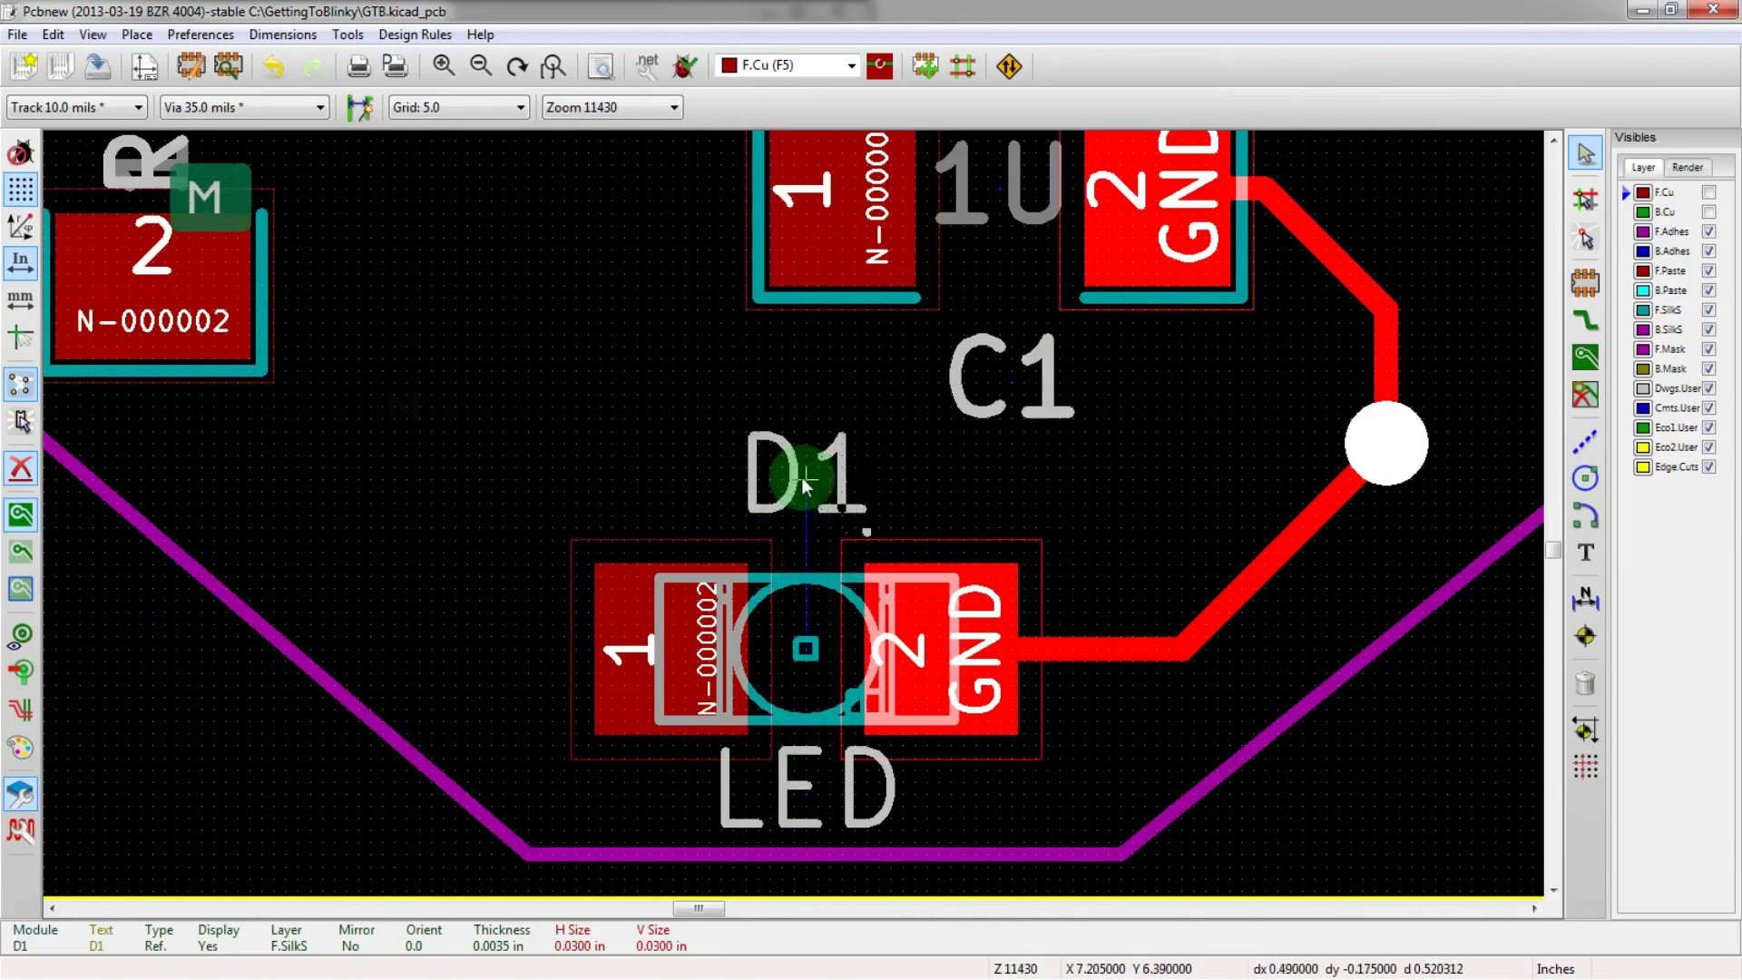
left_click(503, 655)
- Open the text properties of D1's LED value and accept them with the display set to invisible
key("e")
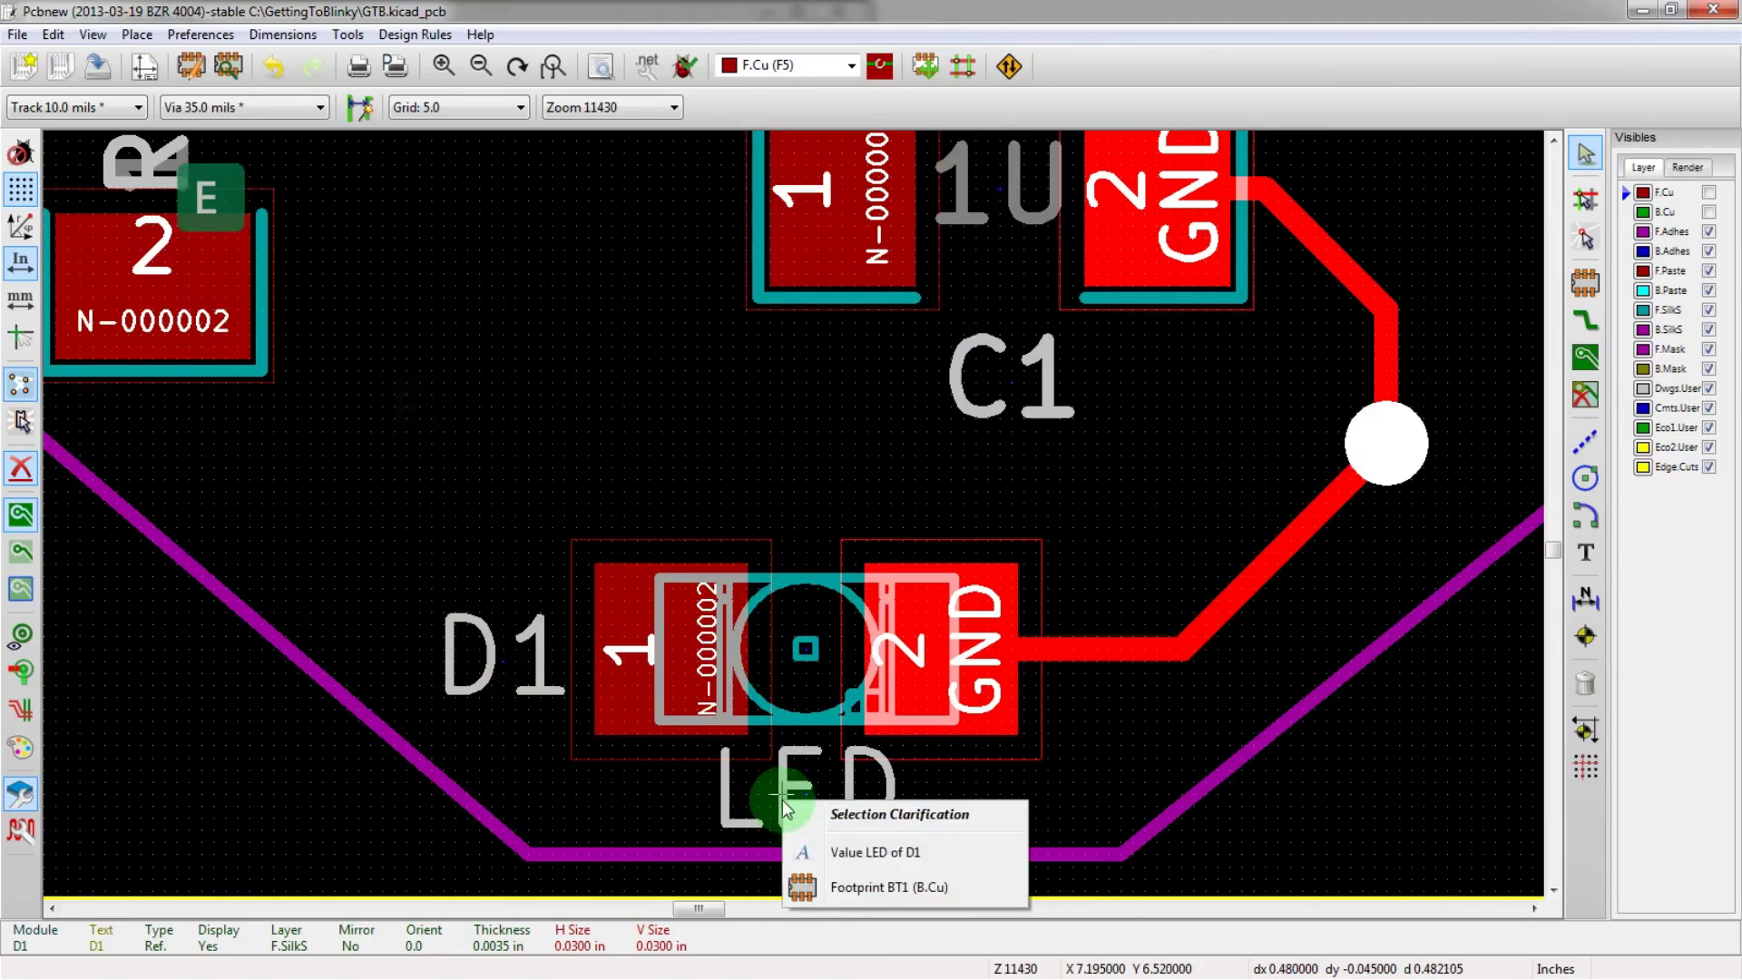
left_click(799, 848)
left_click(988, 555)
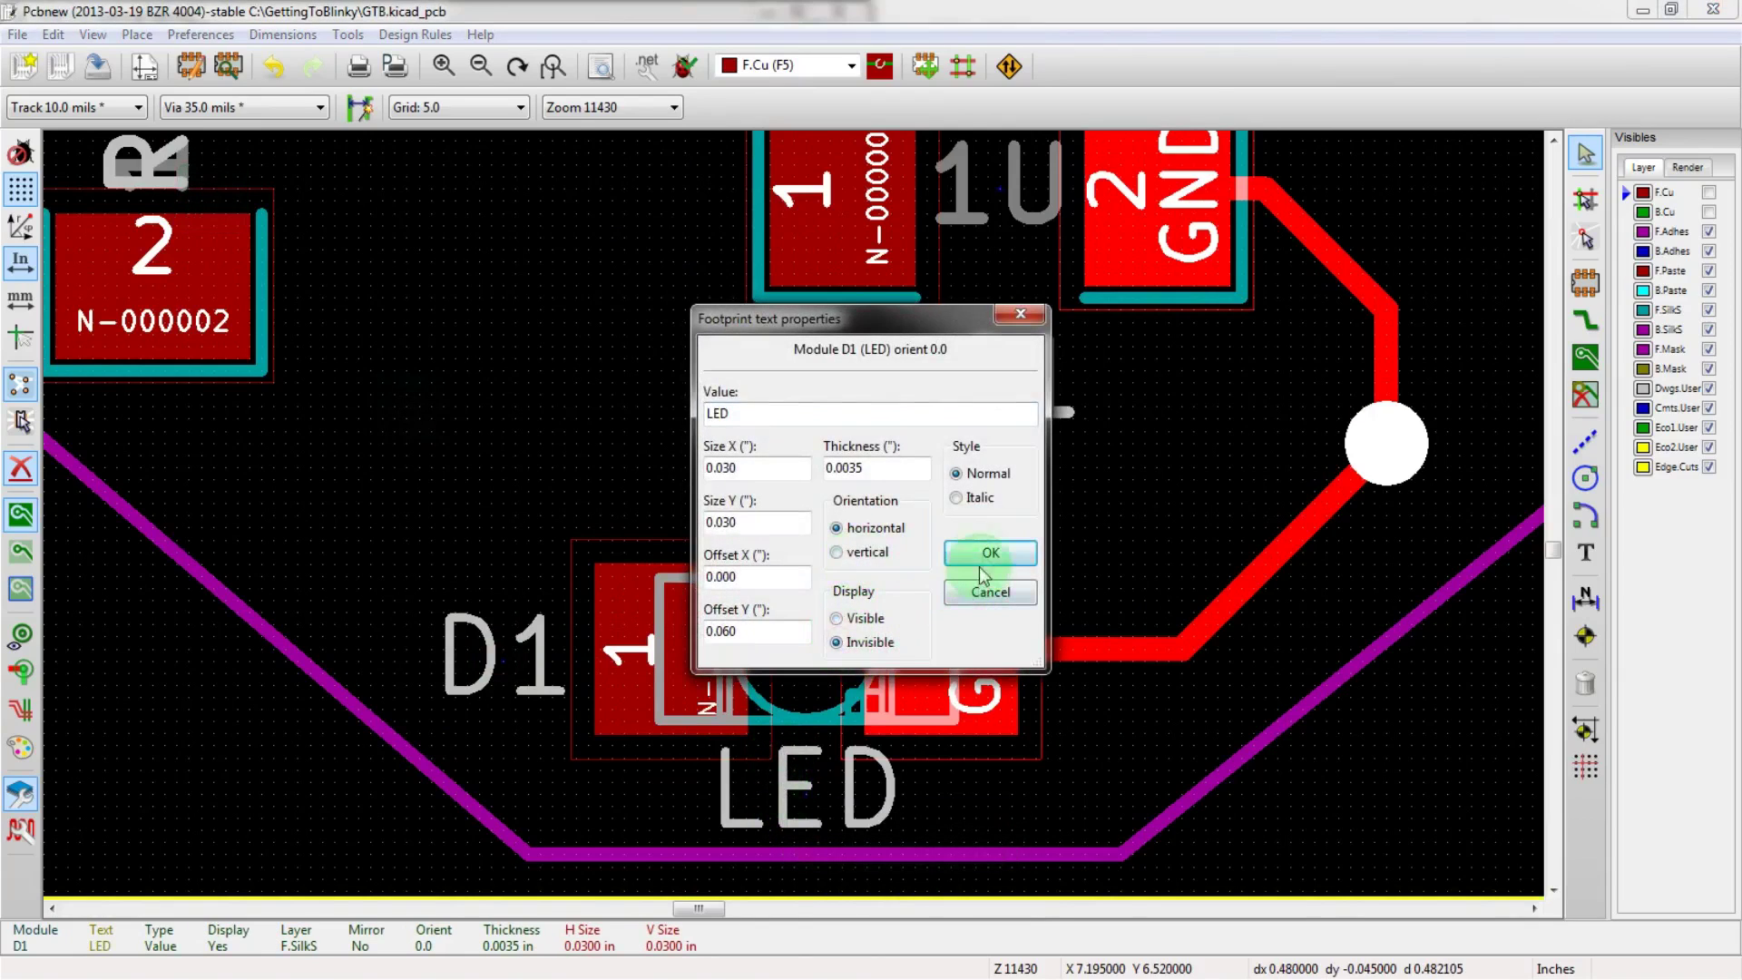
scroll(699, 807, "down", 3)
scroll(636, 307, "up", 4)
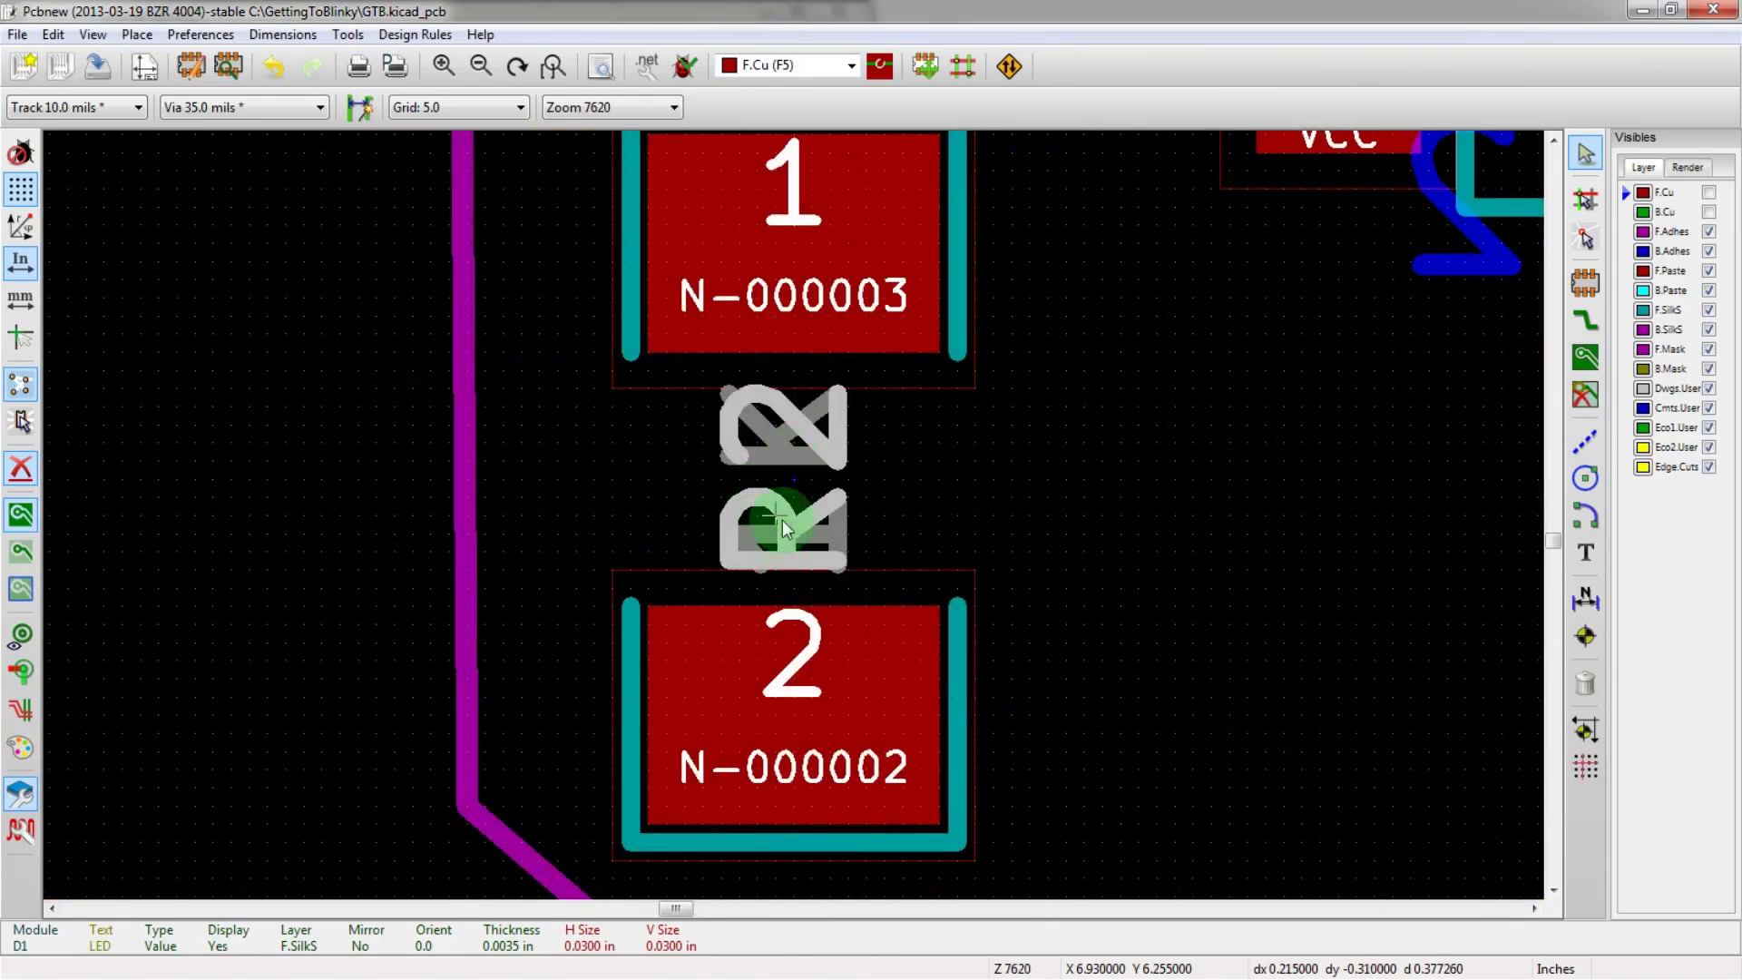
key("m")
left_click(862, 640)
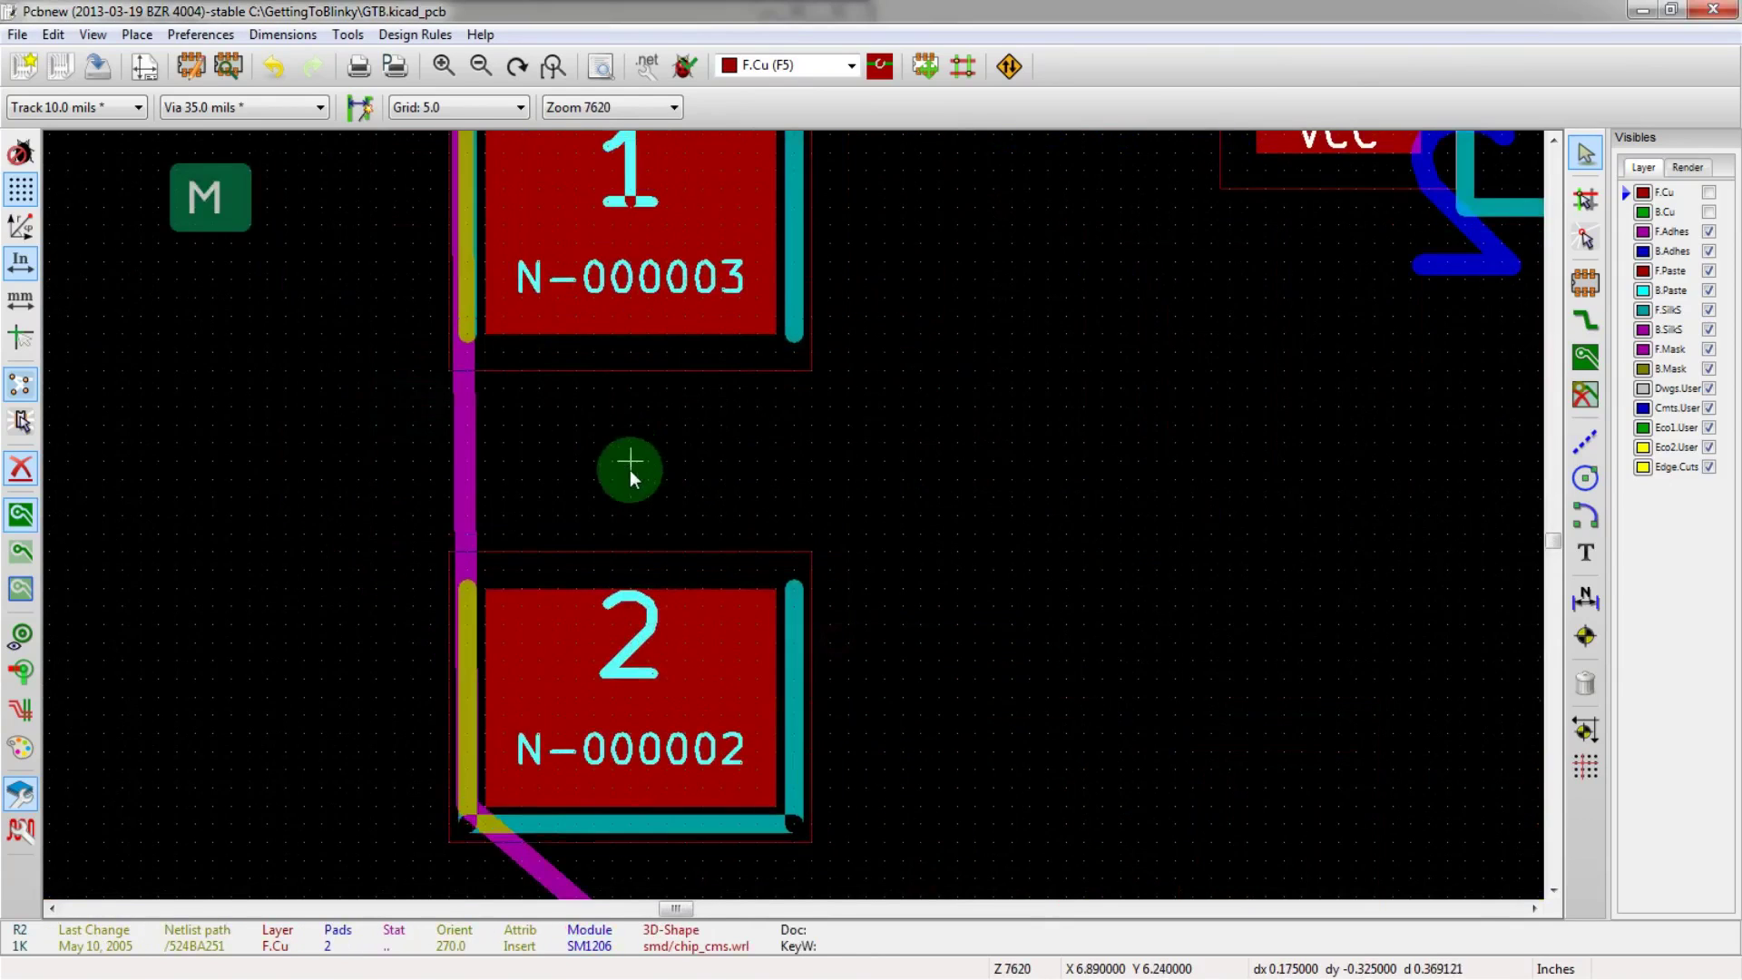
left_click(639, 456)
key("Escape")
- Move the R2 reference text to the right of the resistor, level with the gap between its two pads
key("m")
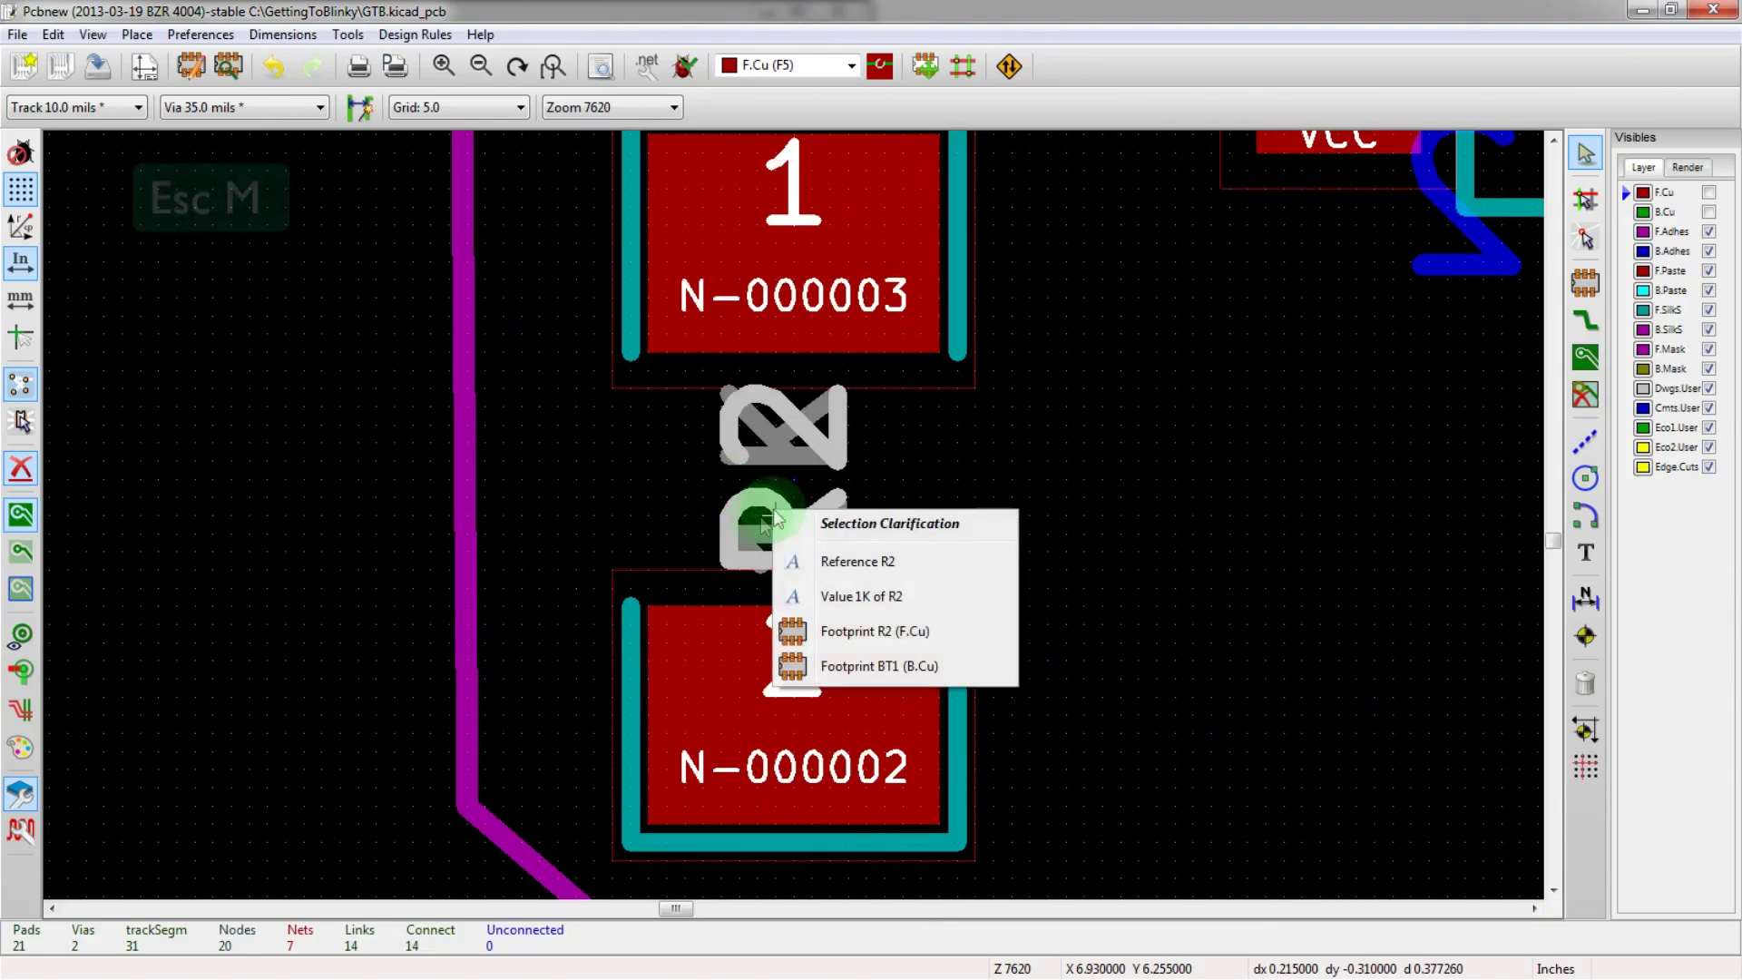
left_click(799, 553)
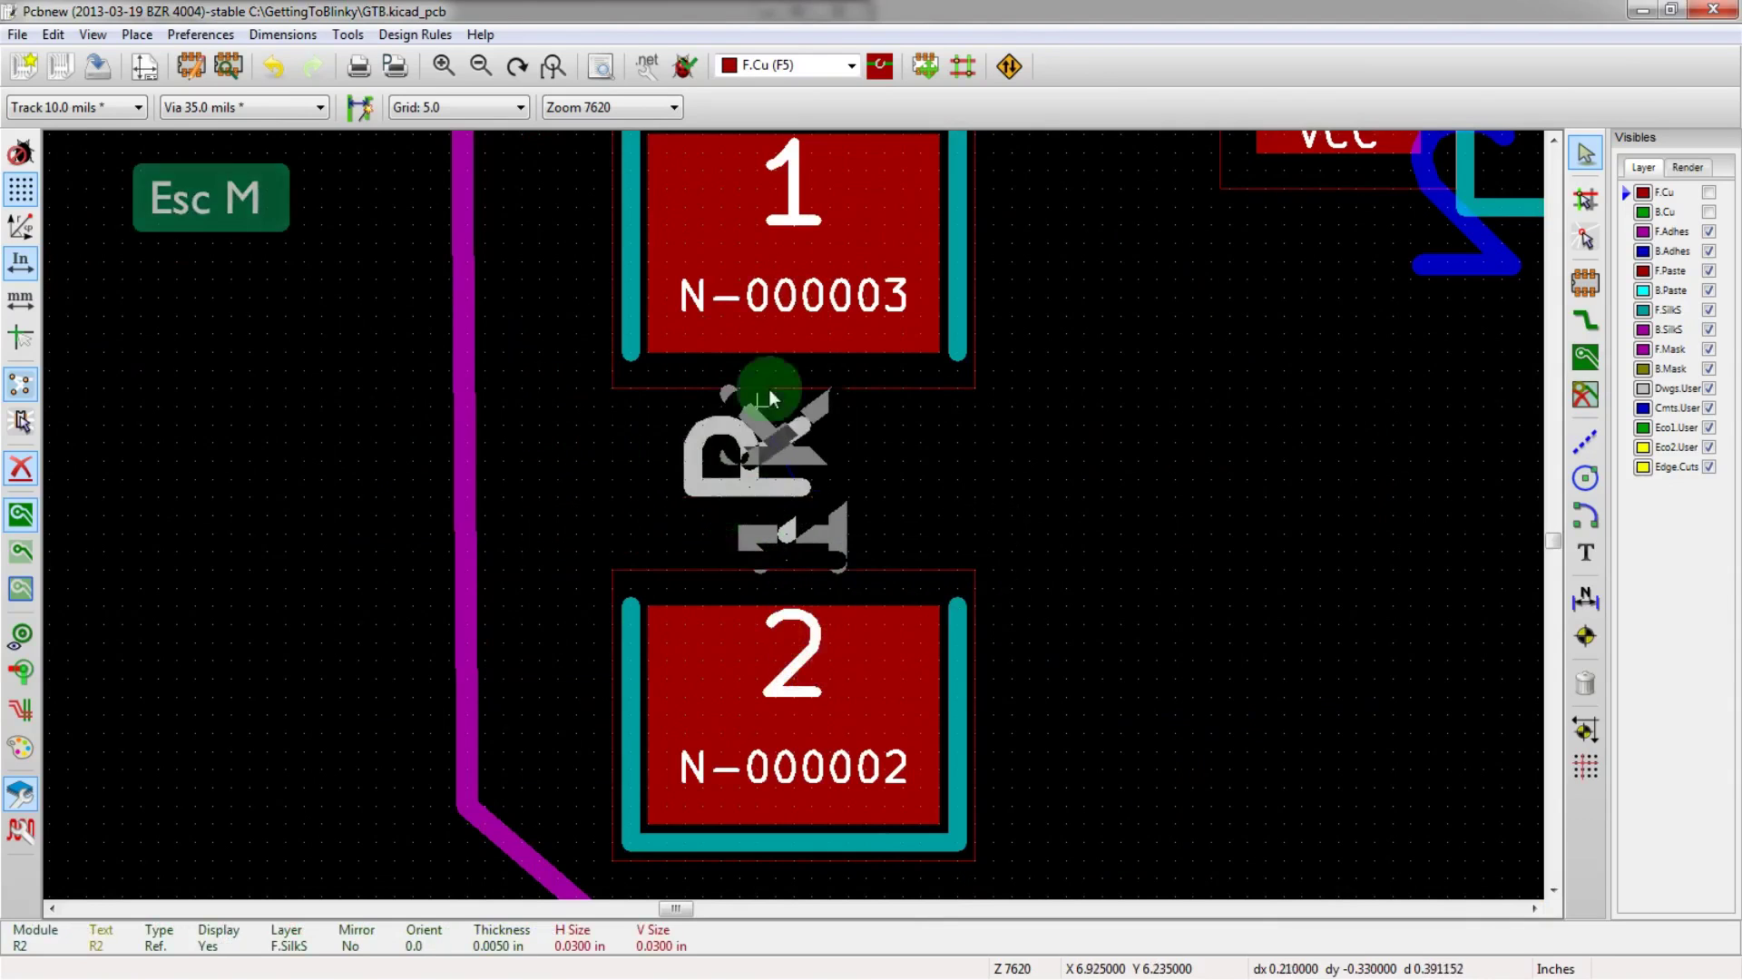
scroll(523, 482, "down", 2)
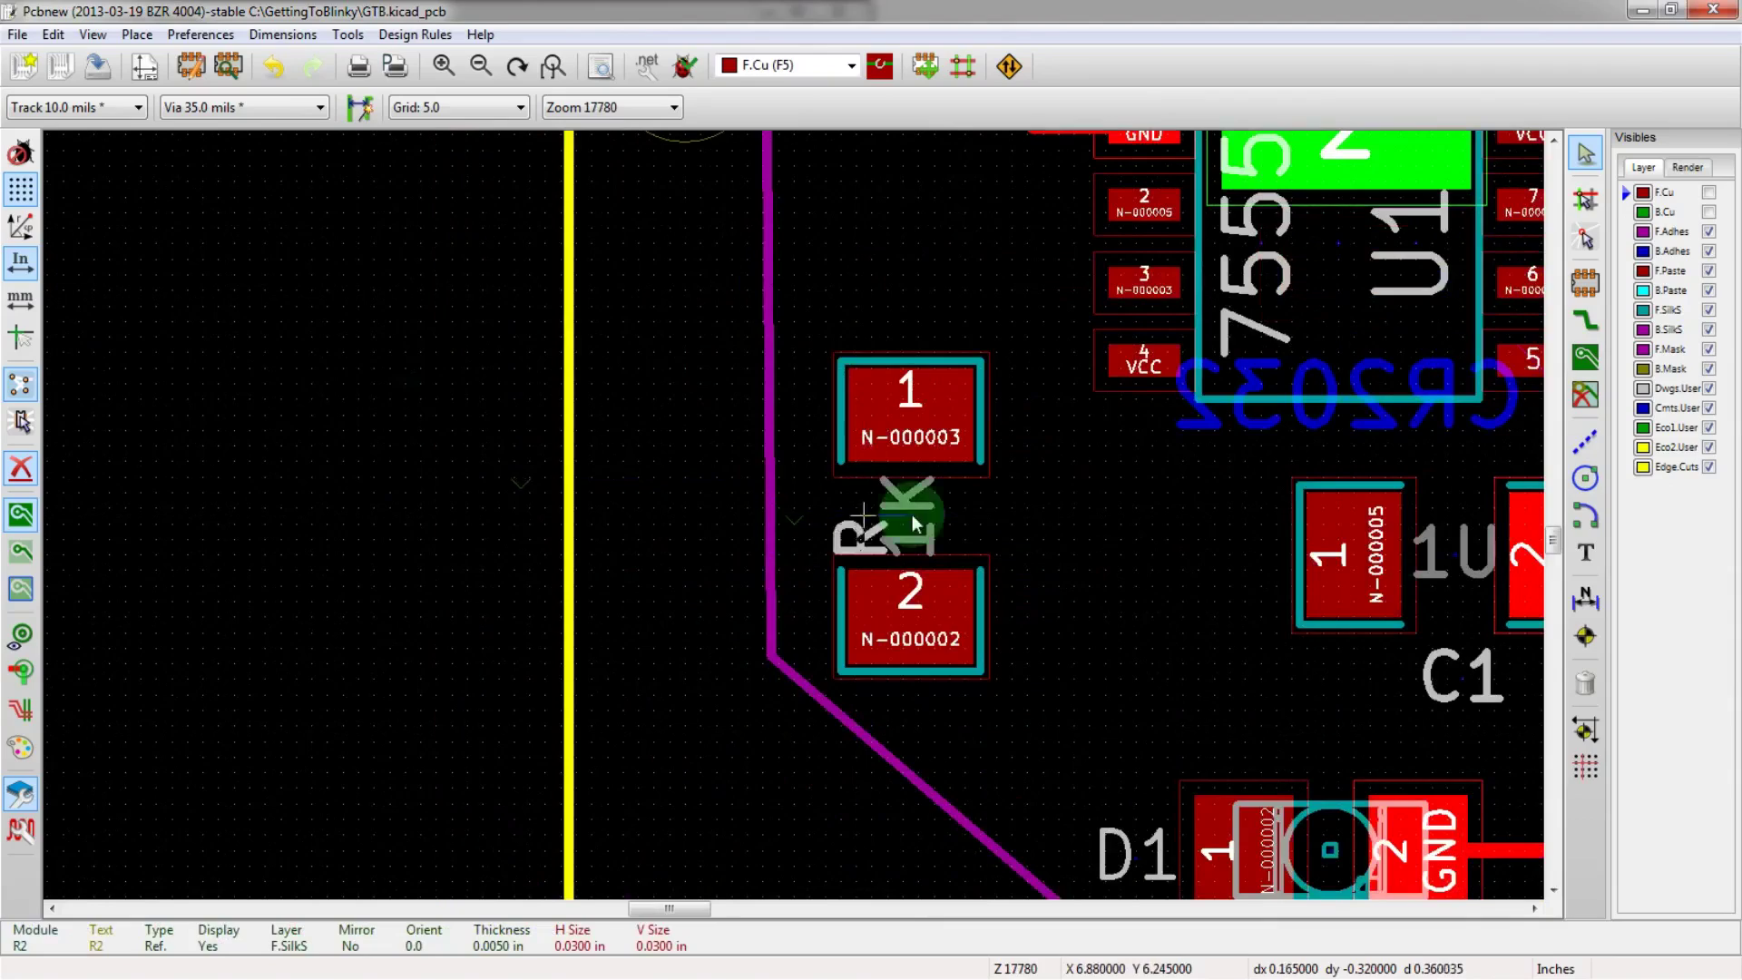
left_click(1036, 509)
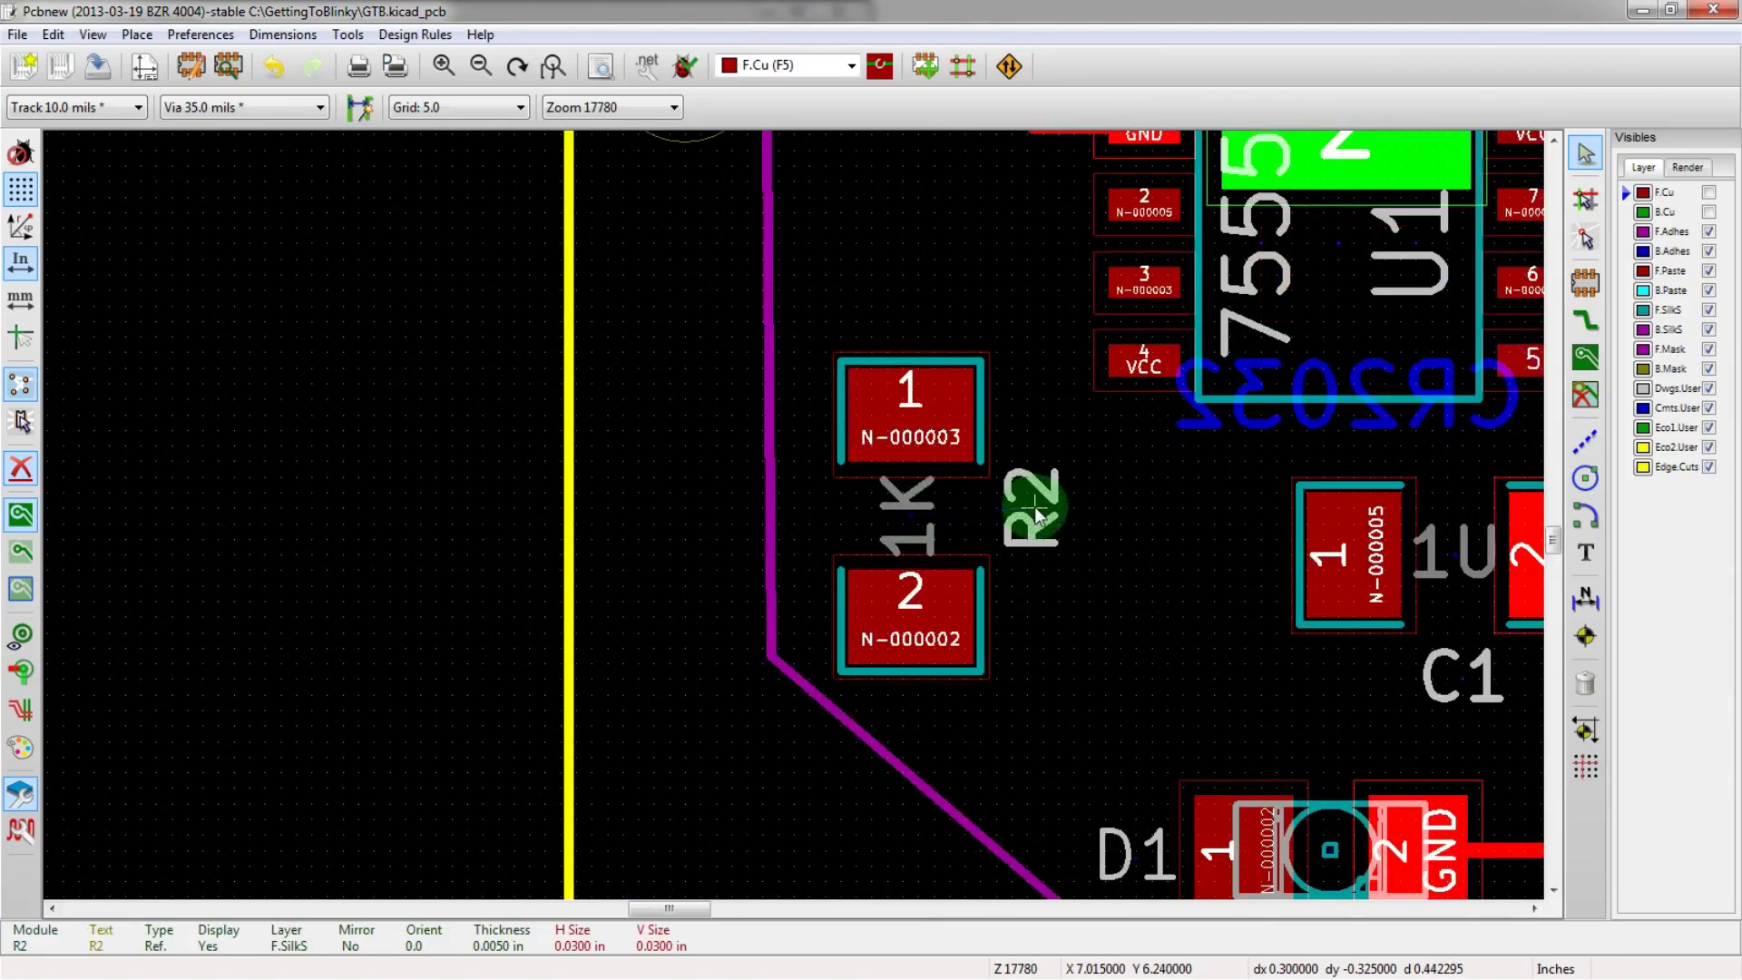
- Rotate U1's 7555 value text to horizontal and move it above the chip's pad 8
scroll(918, 519, "down", 1)
scroll(844, 473, "up", 1)
key("F4")
key("m")
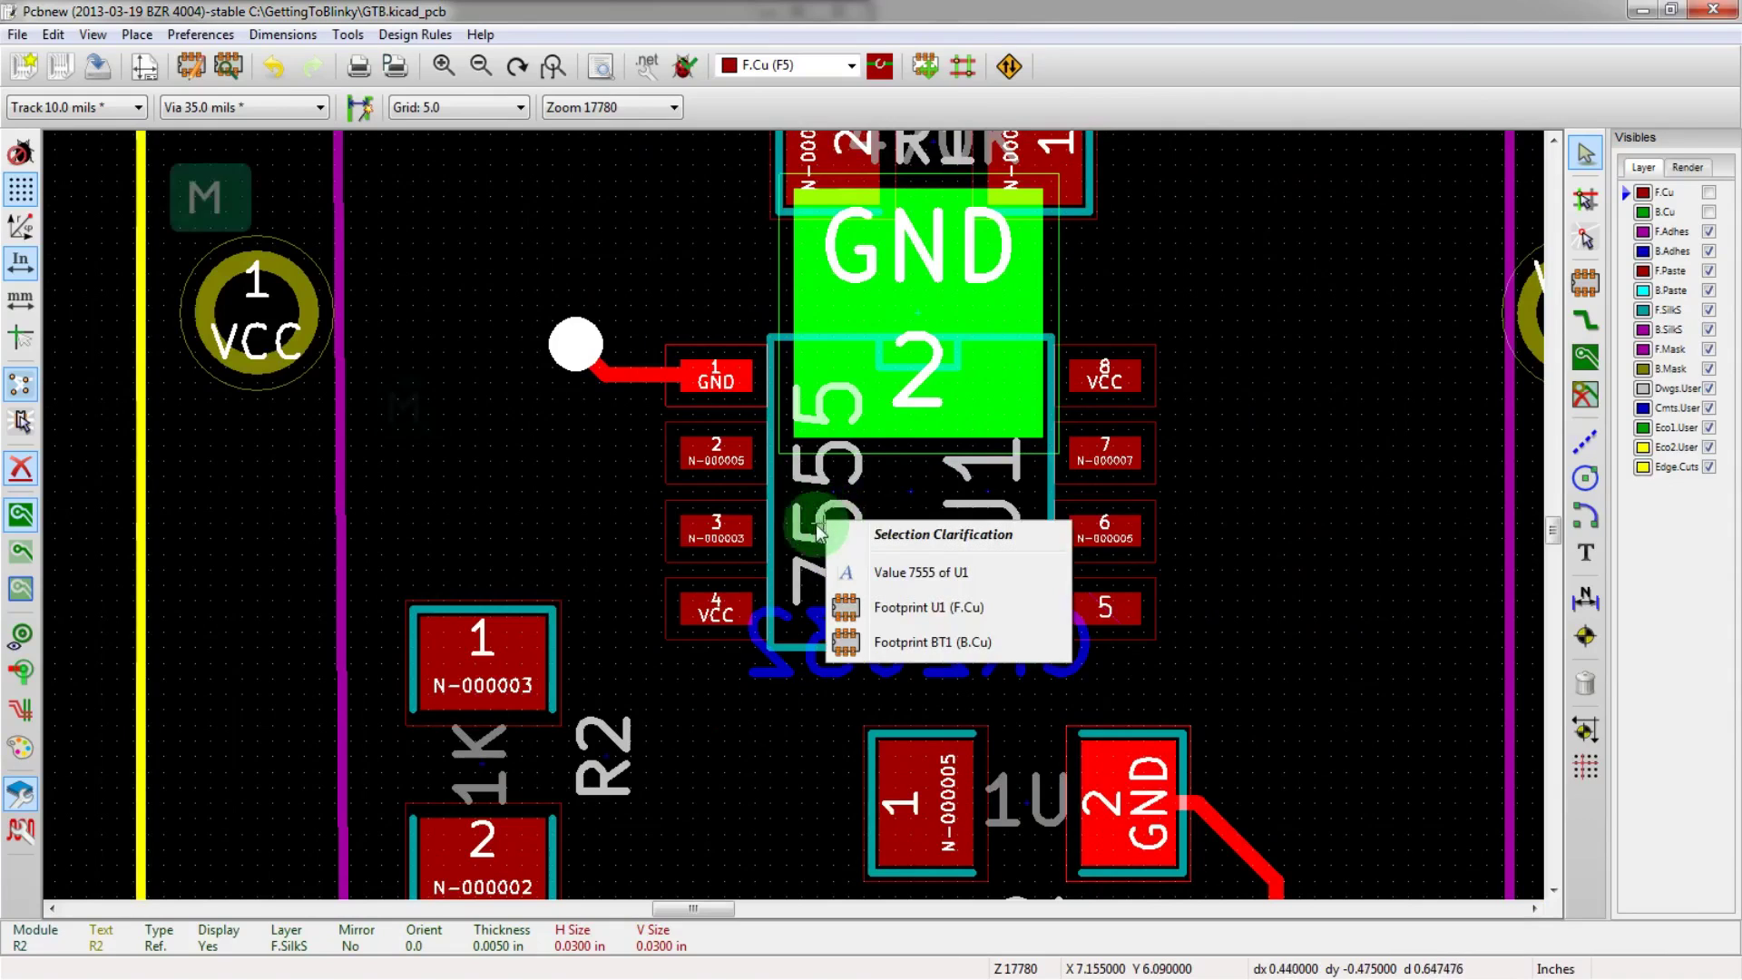
left_click(871, 572)
key("r")
left_click(1105, 302)
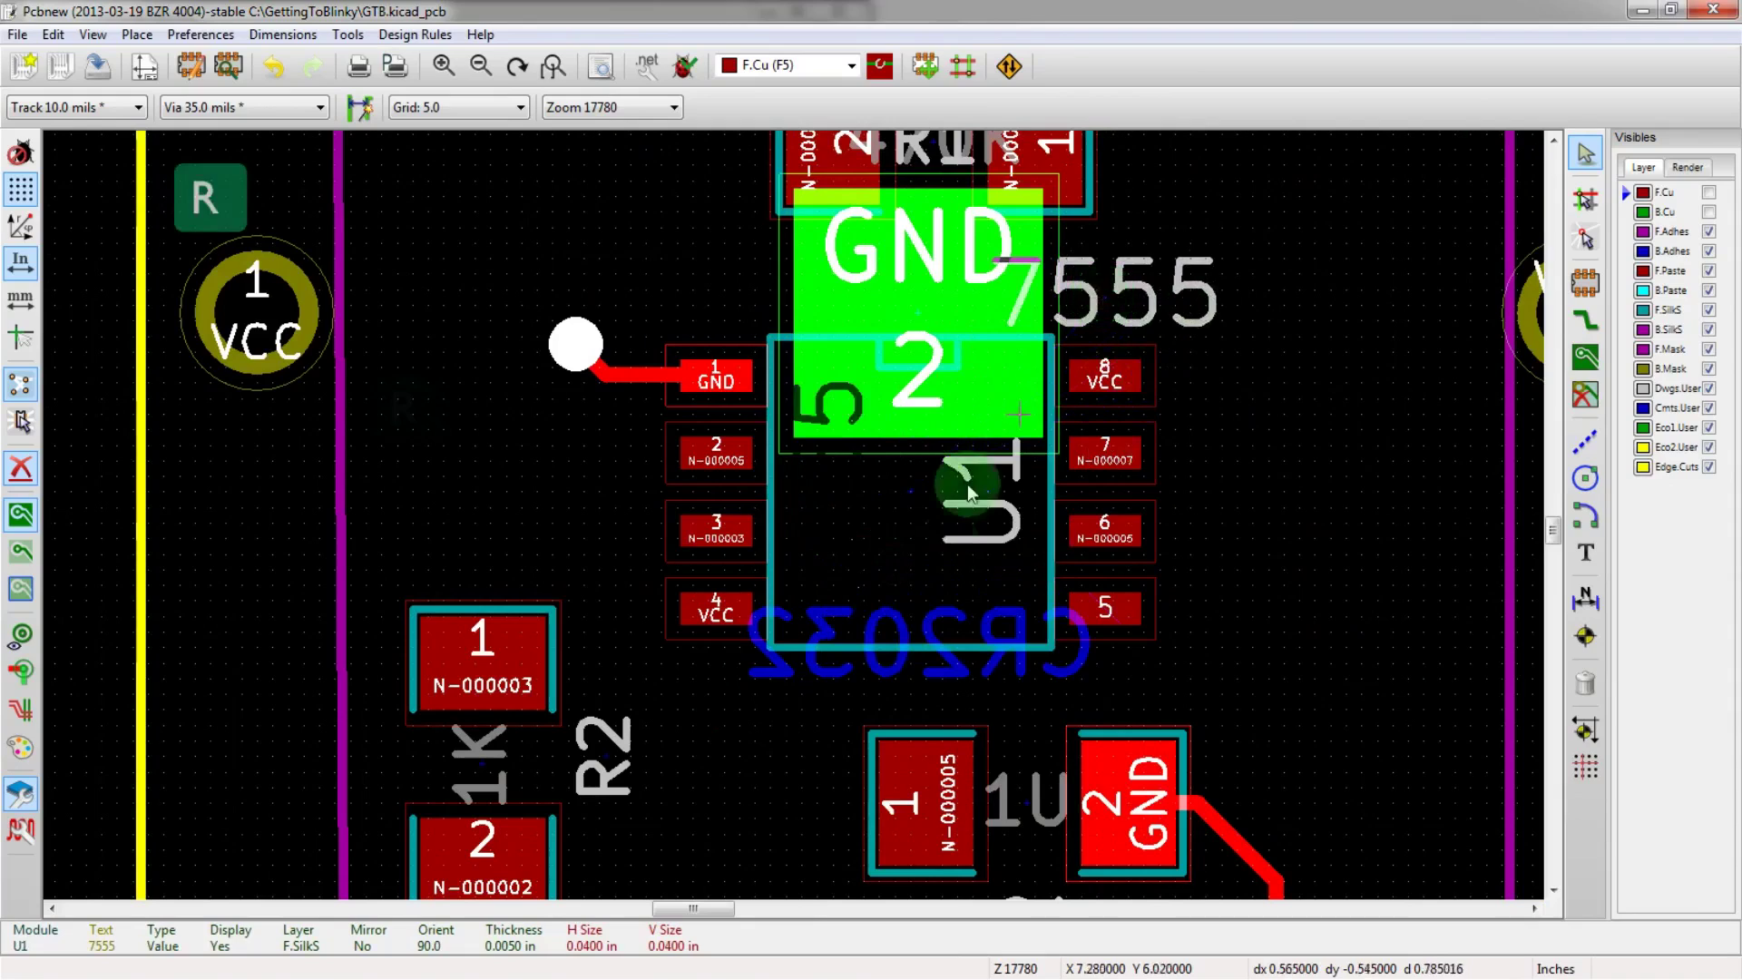
- Rotate the U1 reference text to horizontal and move it above the chip's pad 1
key("m")
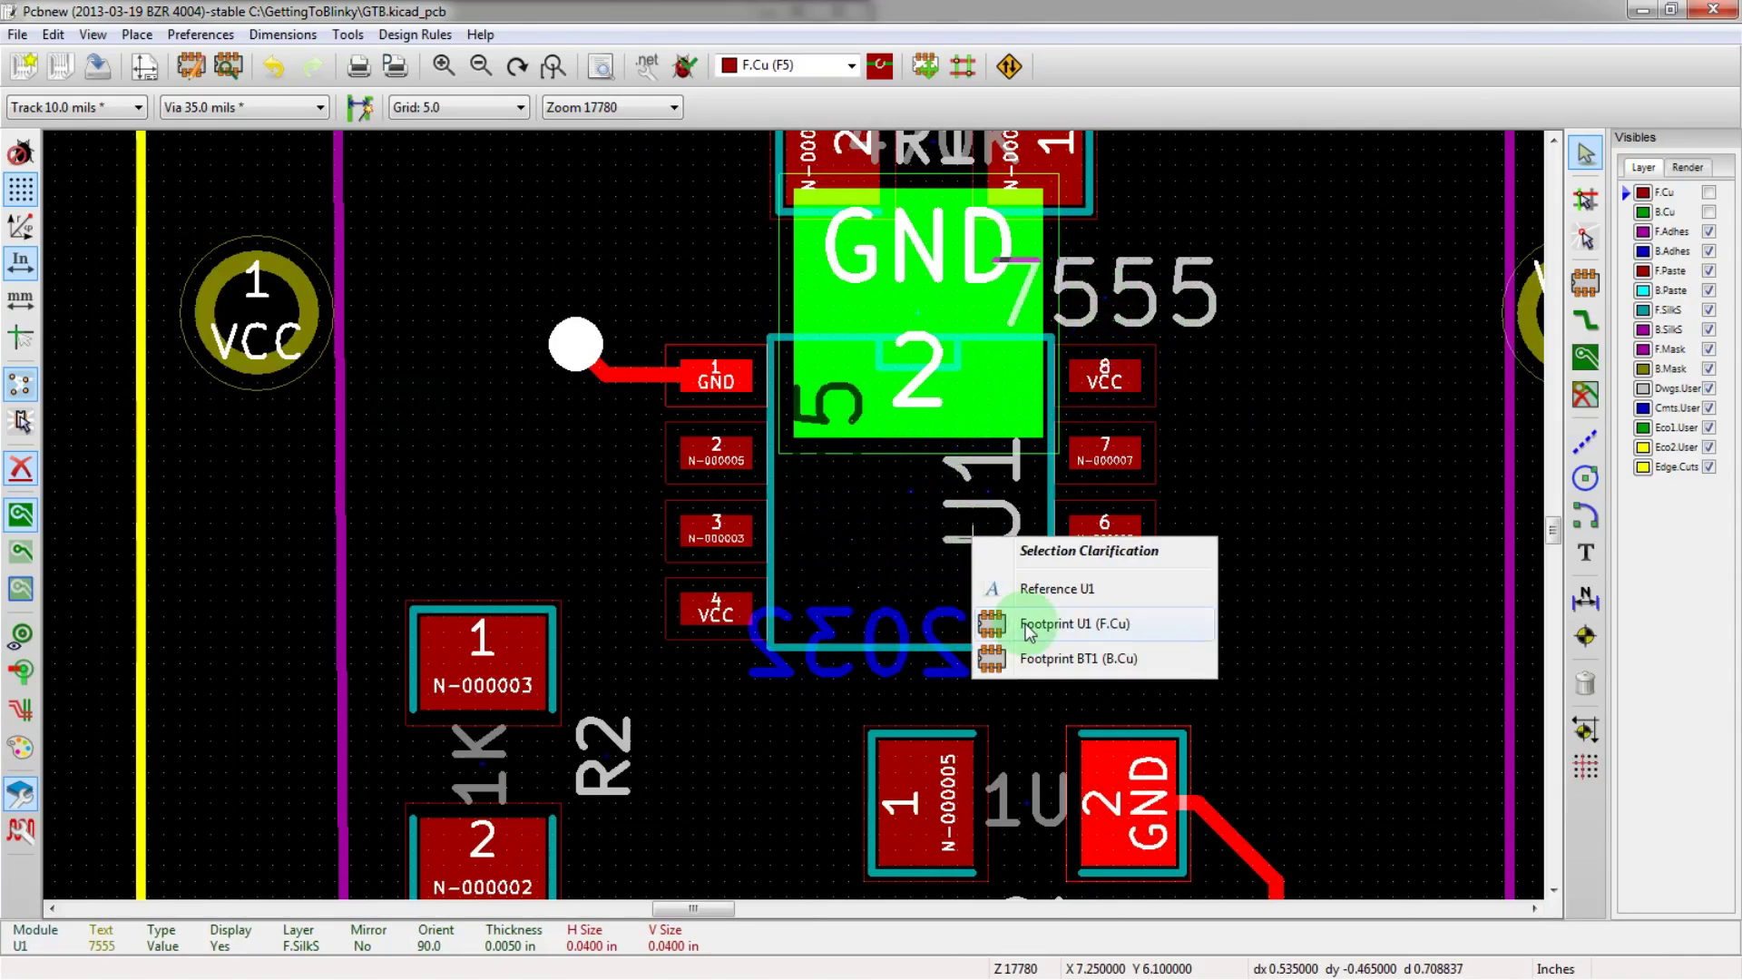
key("m")
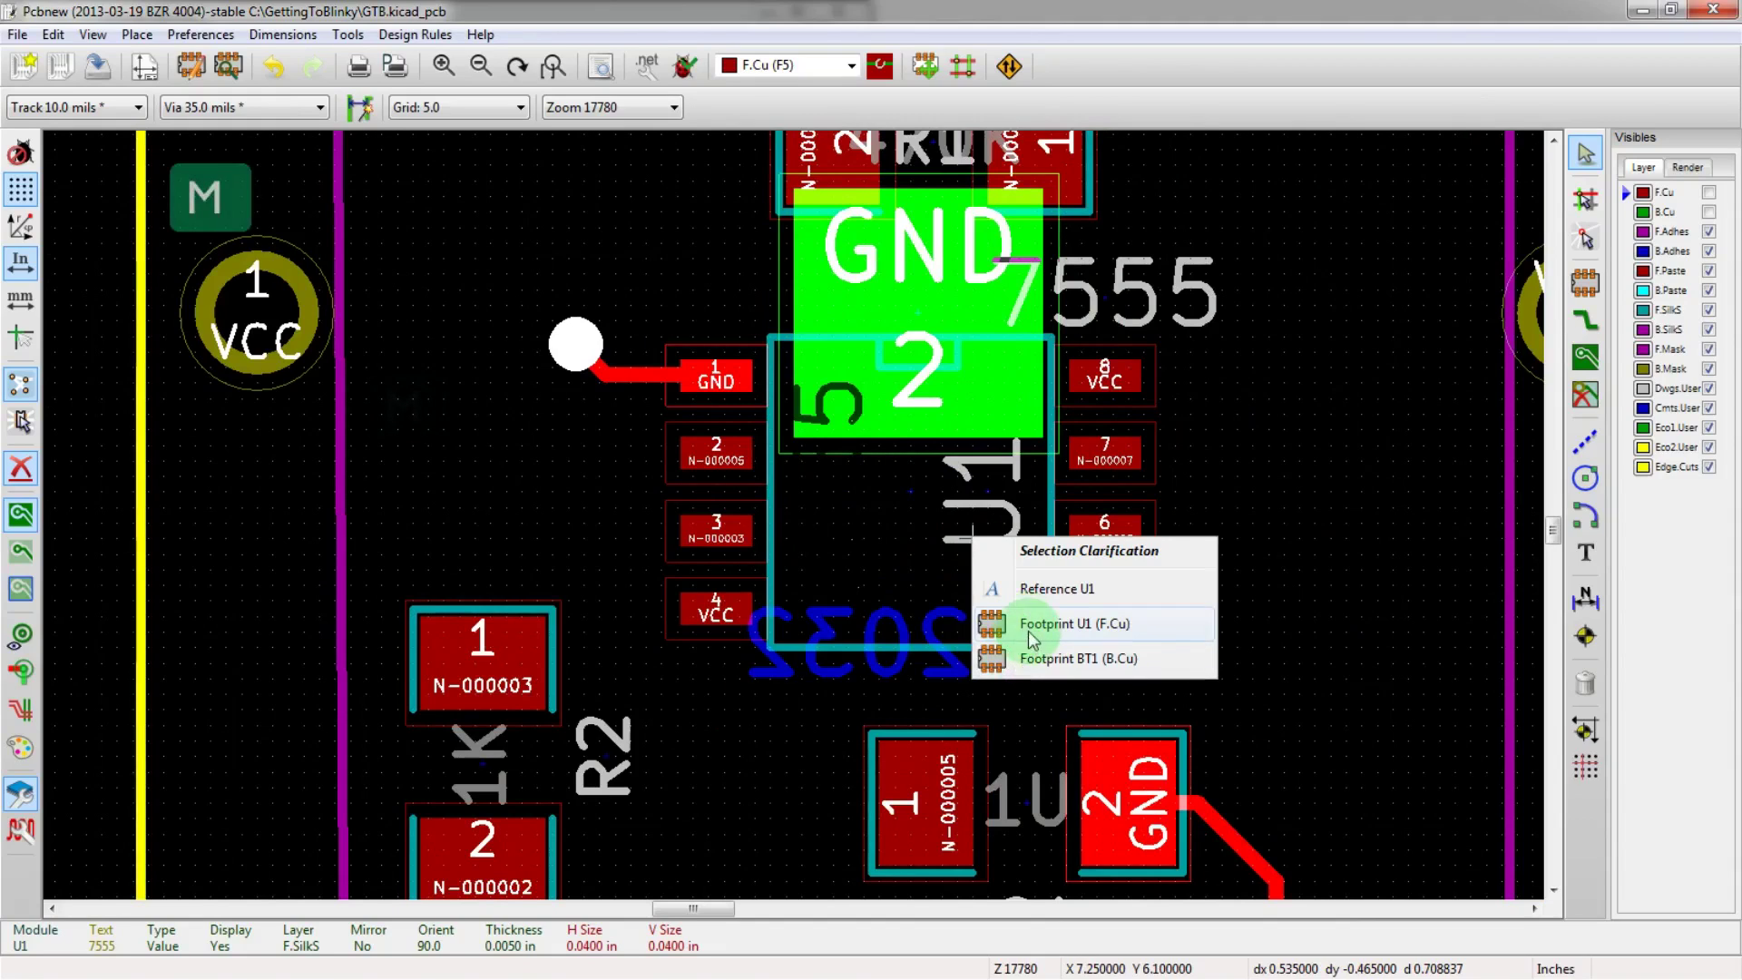
left_click(1055, 588)
key("r")
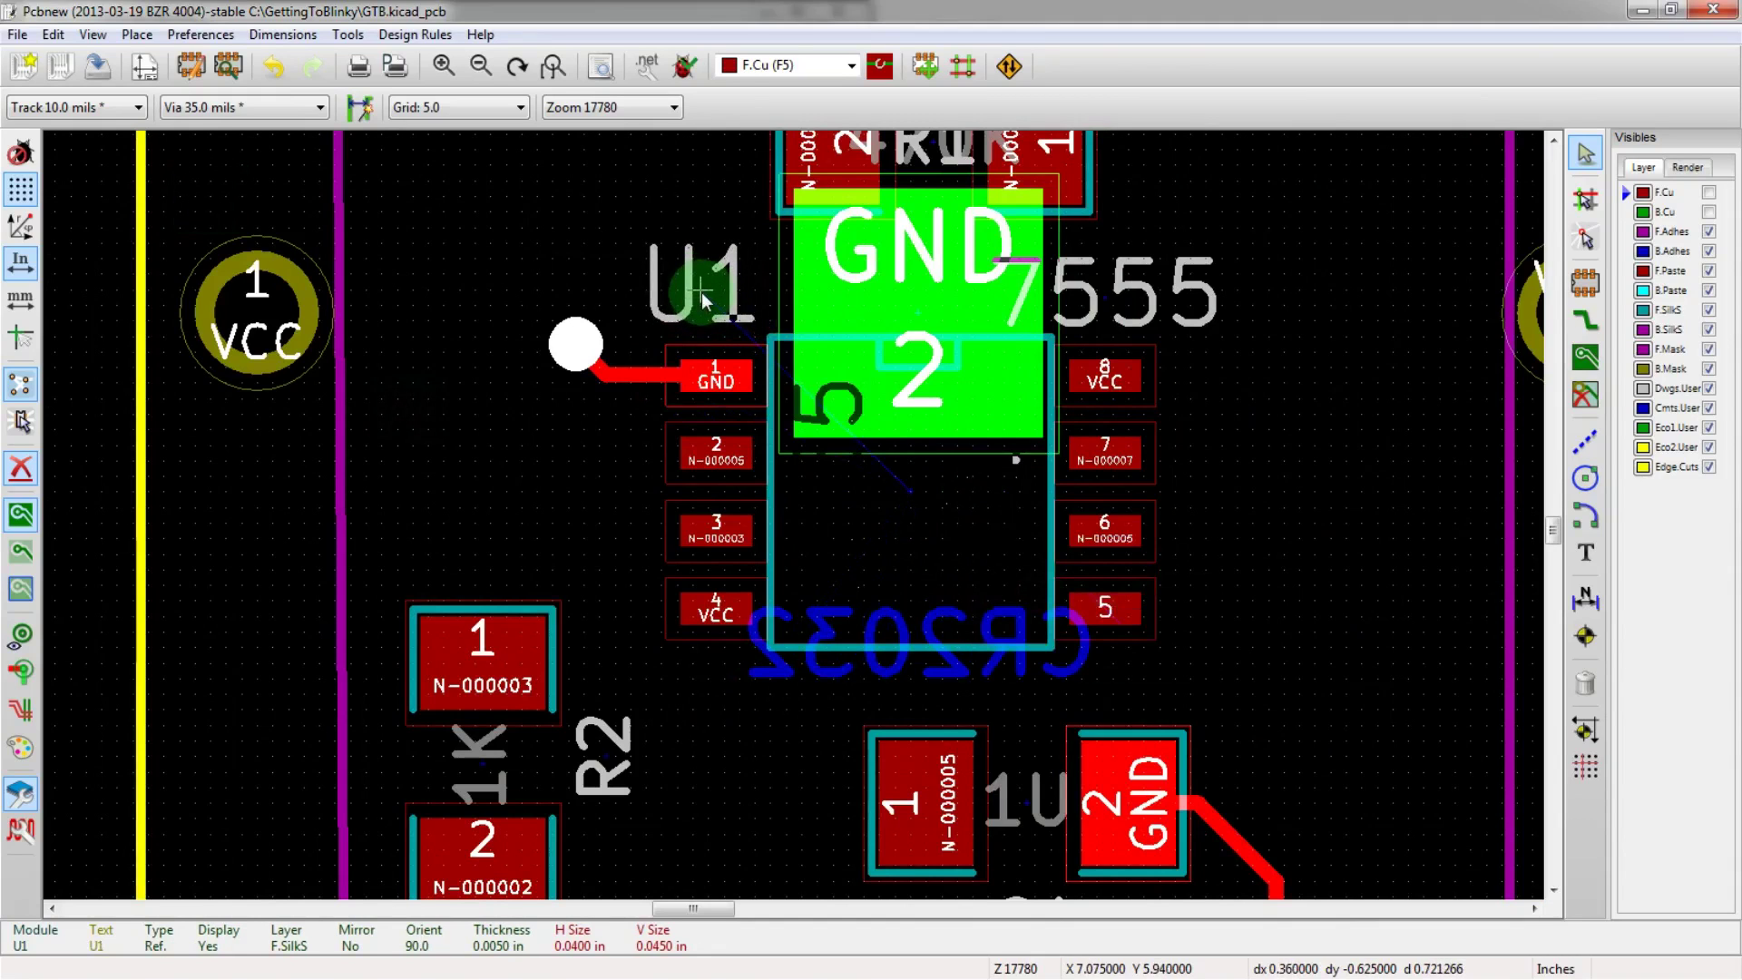
- Hide the back-side pads so that U1's silkscreen outline and texts are unobstructed
scroll(770, 392, "down", 2)
scroll(793, 515, "up", 4)
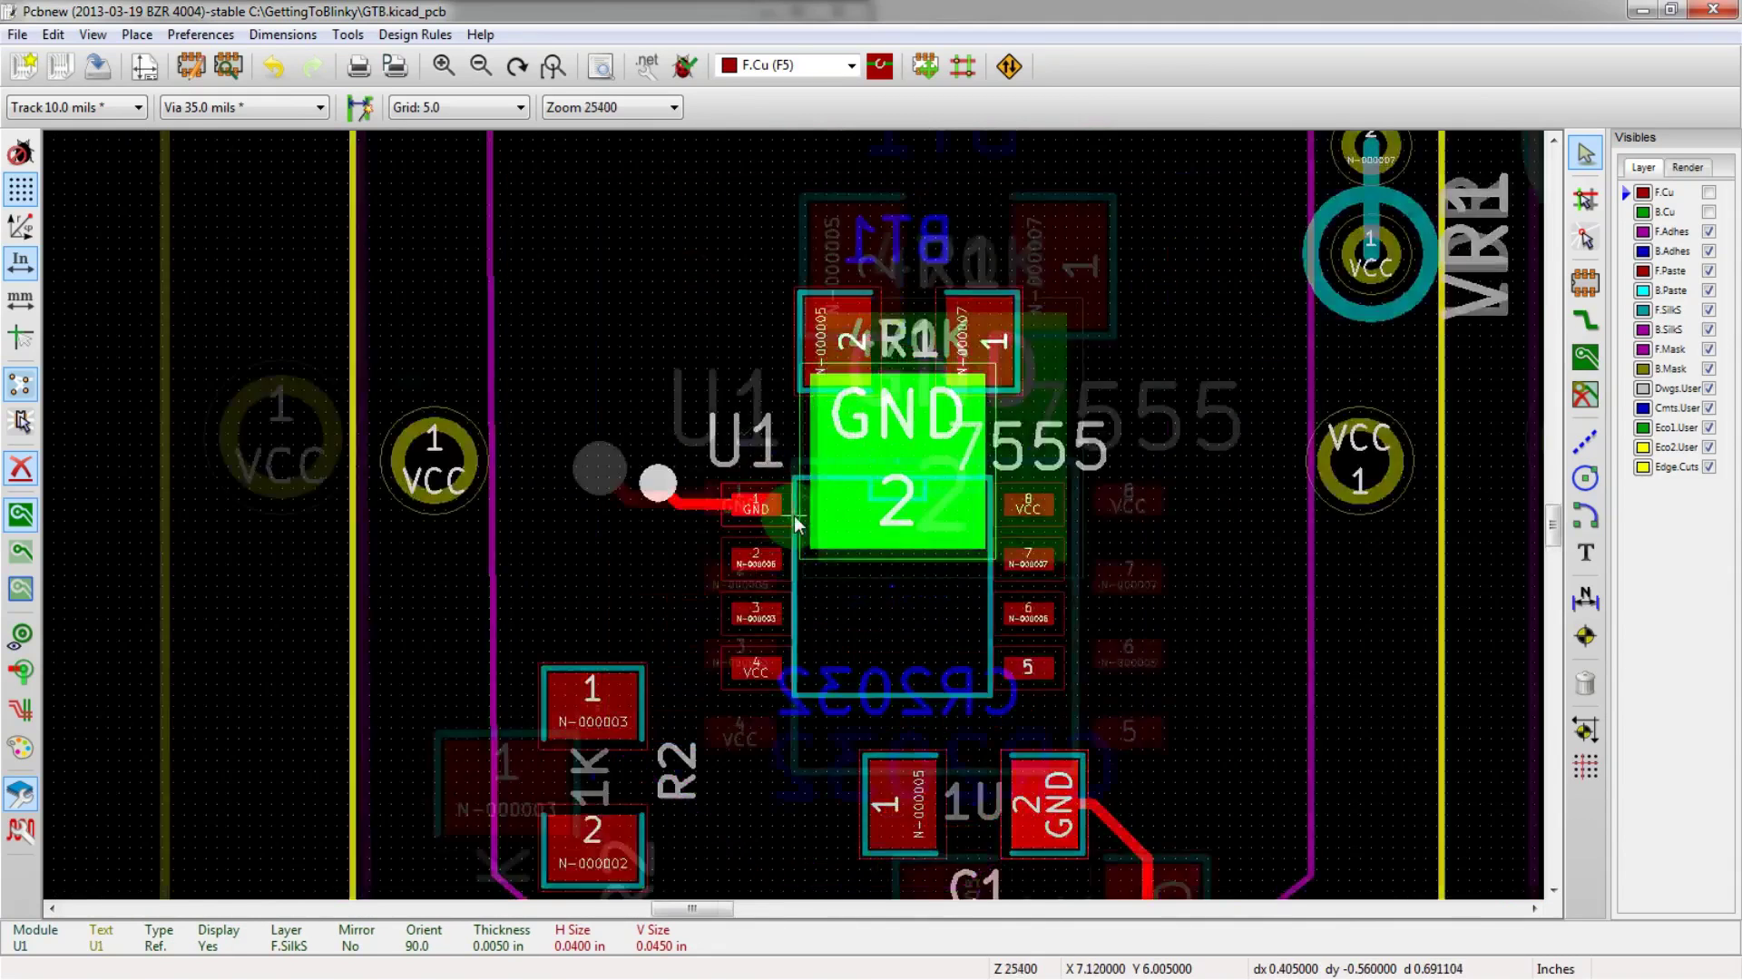
scroll(676, 479, "down", 1)
scroll(795, 521, "down", 1)
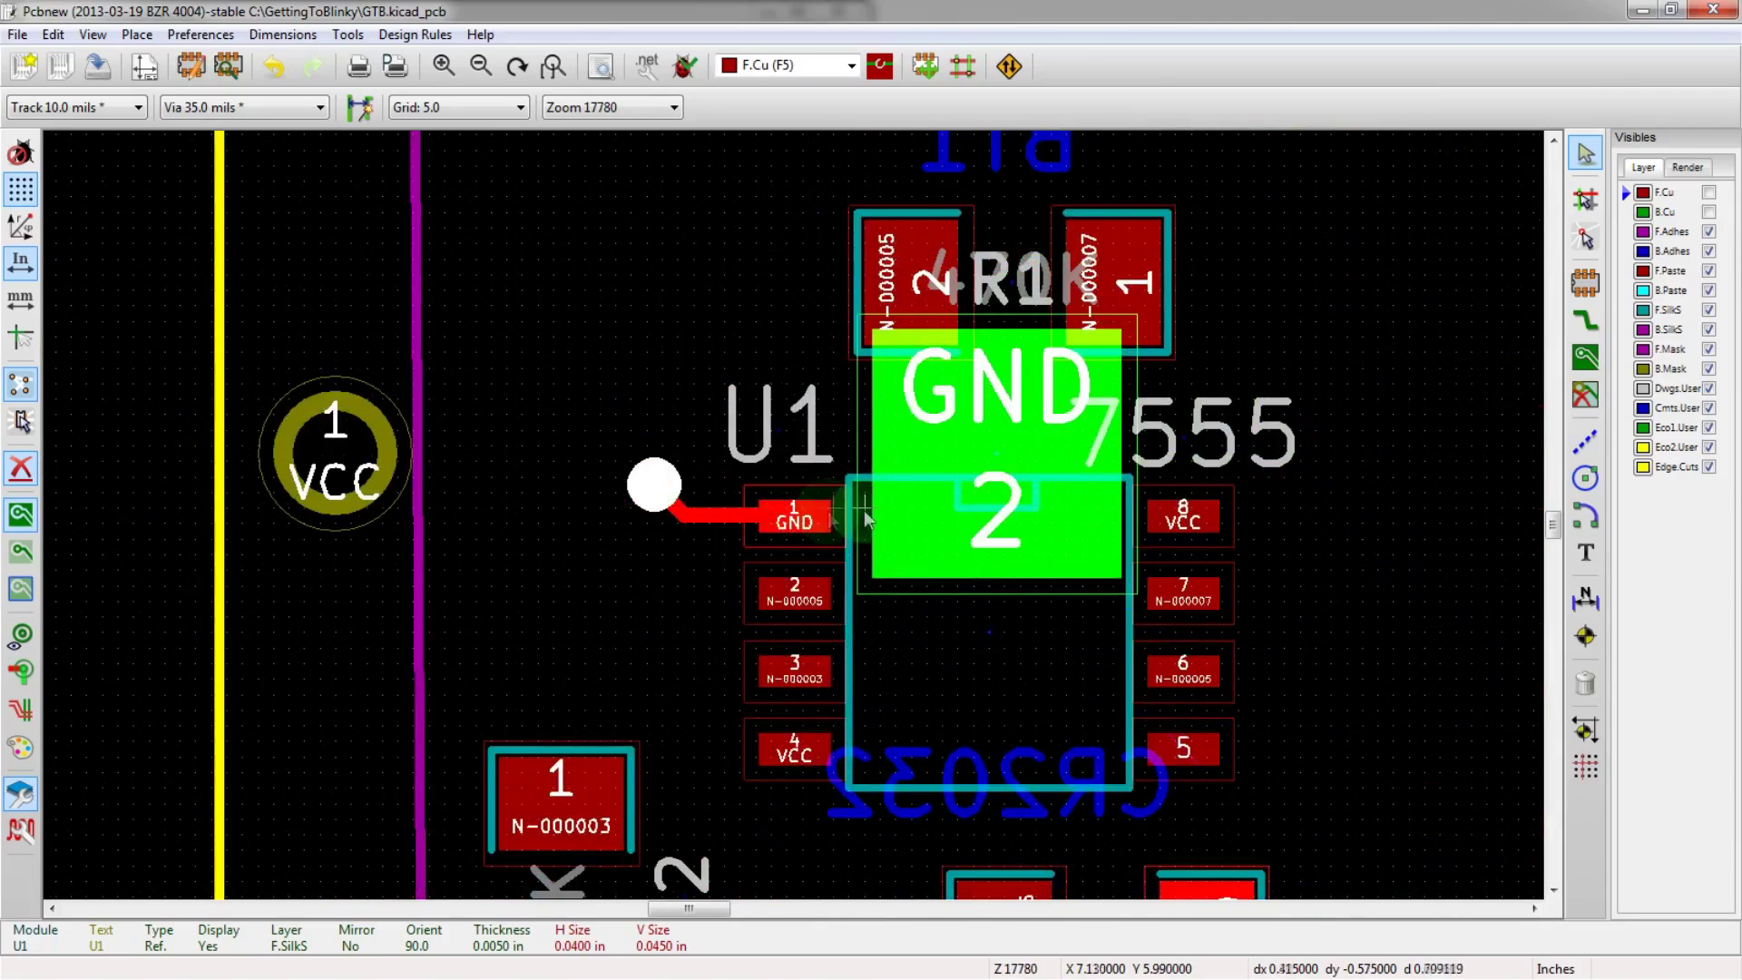
scroll(771, 539, "up", 1)
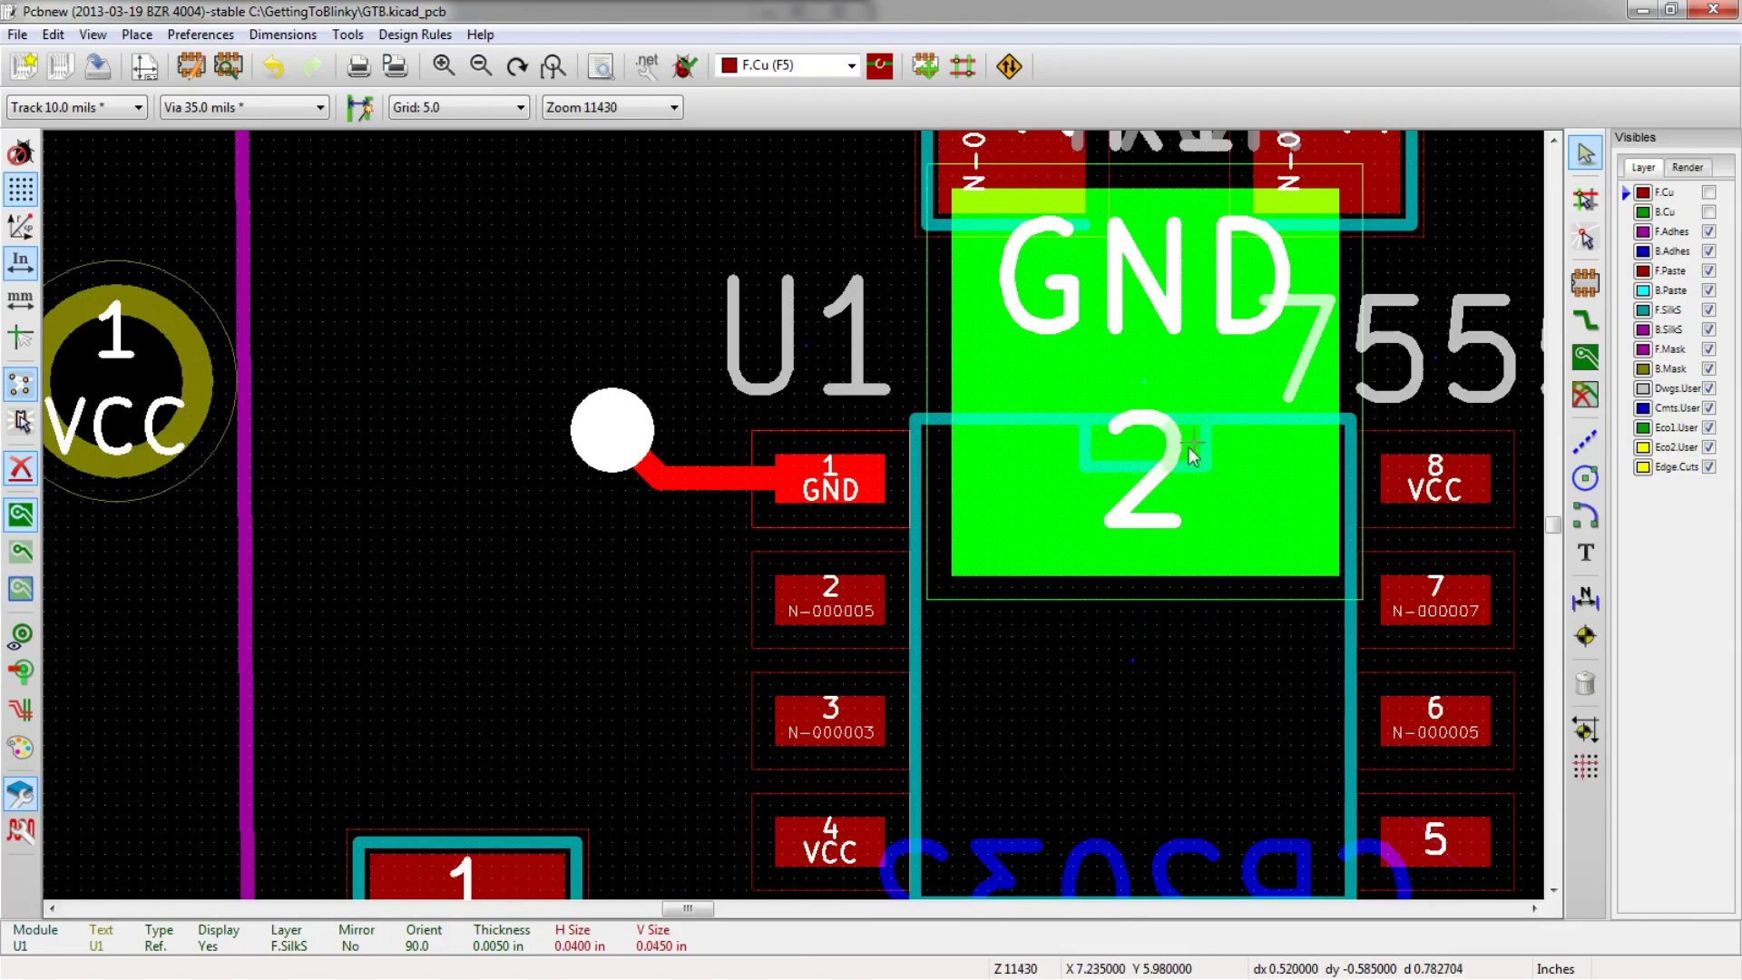
scroll(1192, 457, "up", 1)
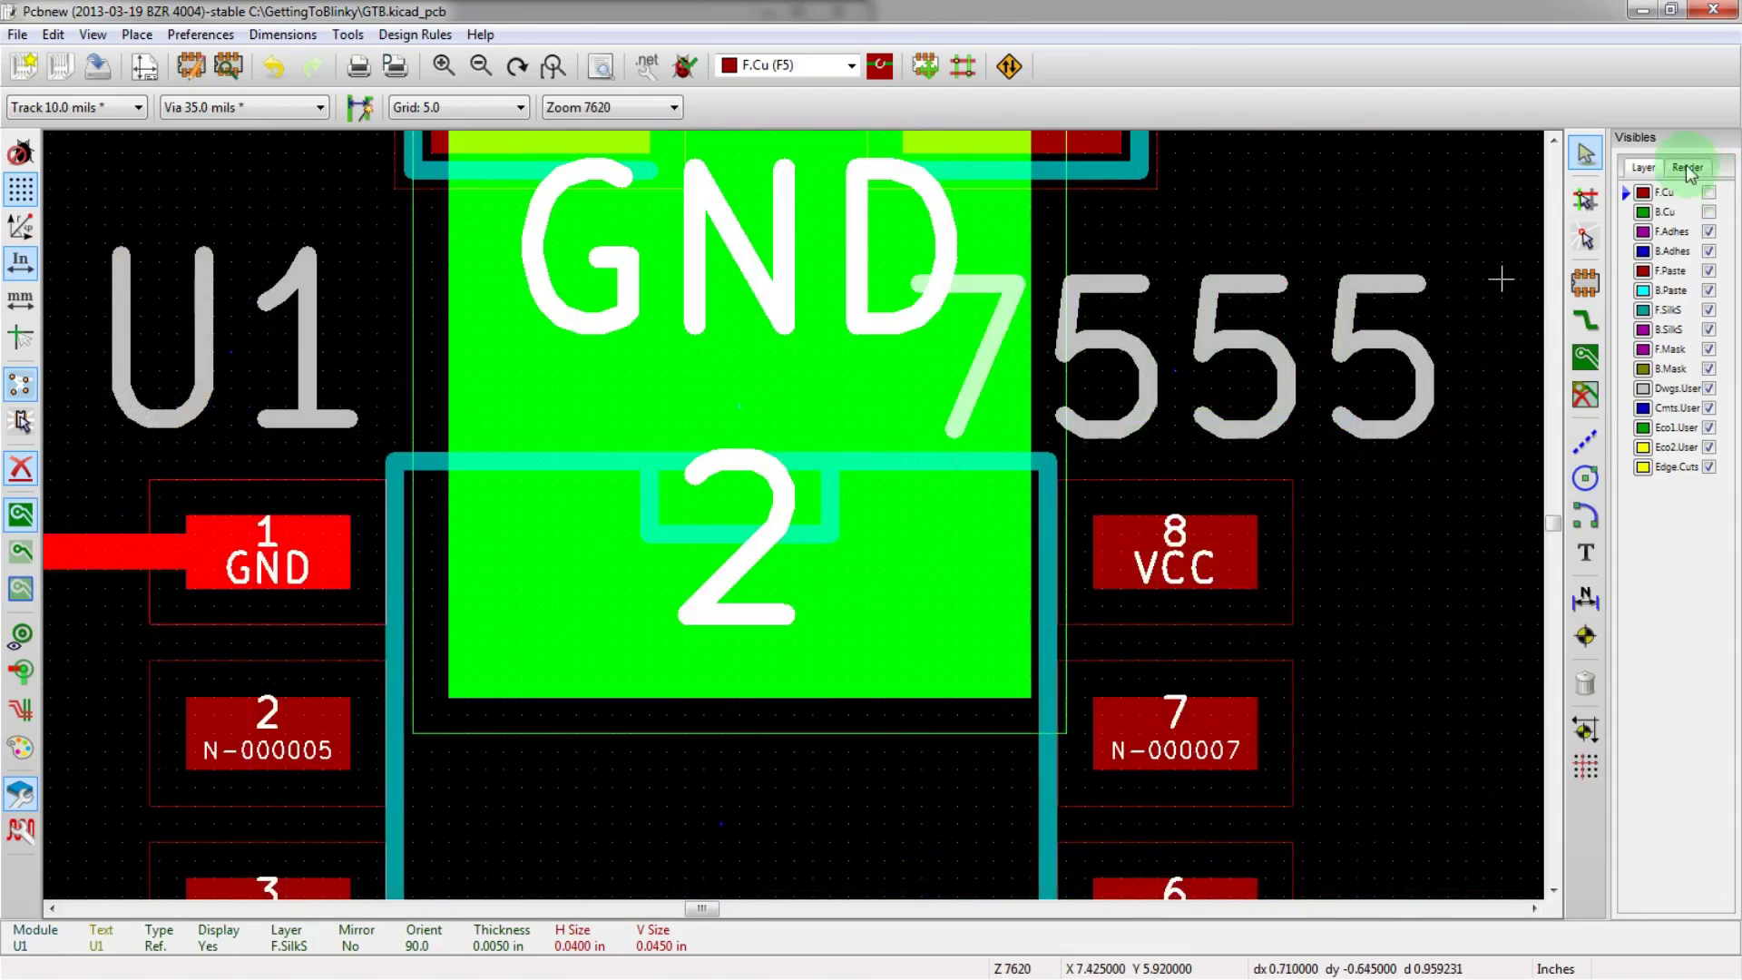
left_click(1688, 170)
left_click(1654, 294)
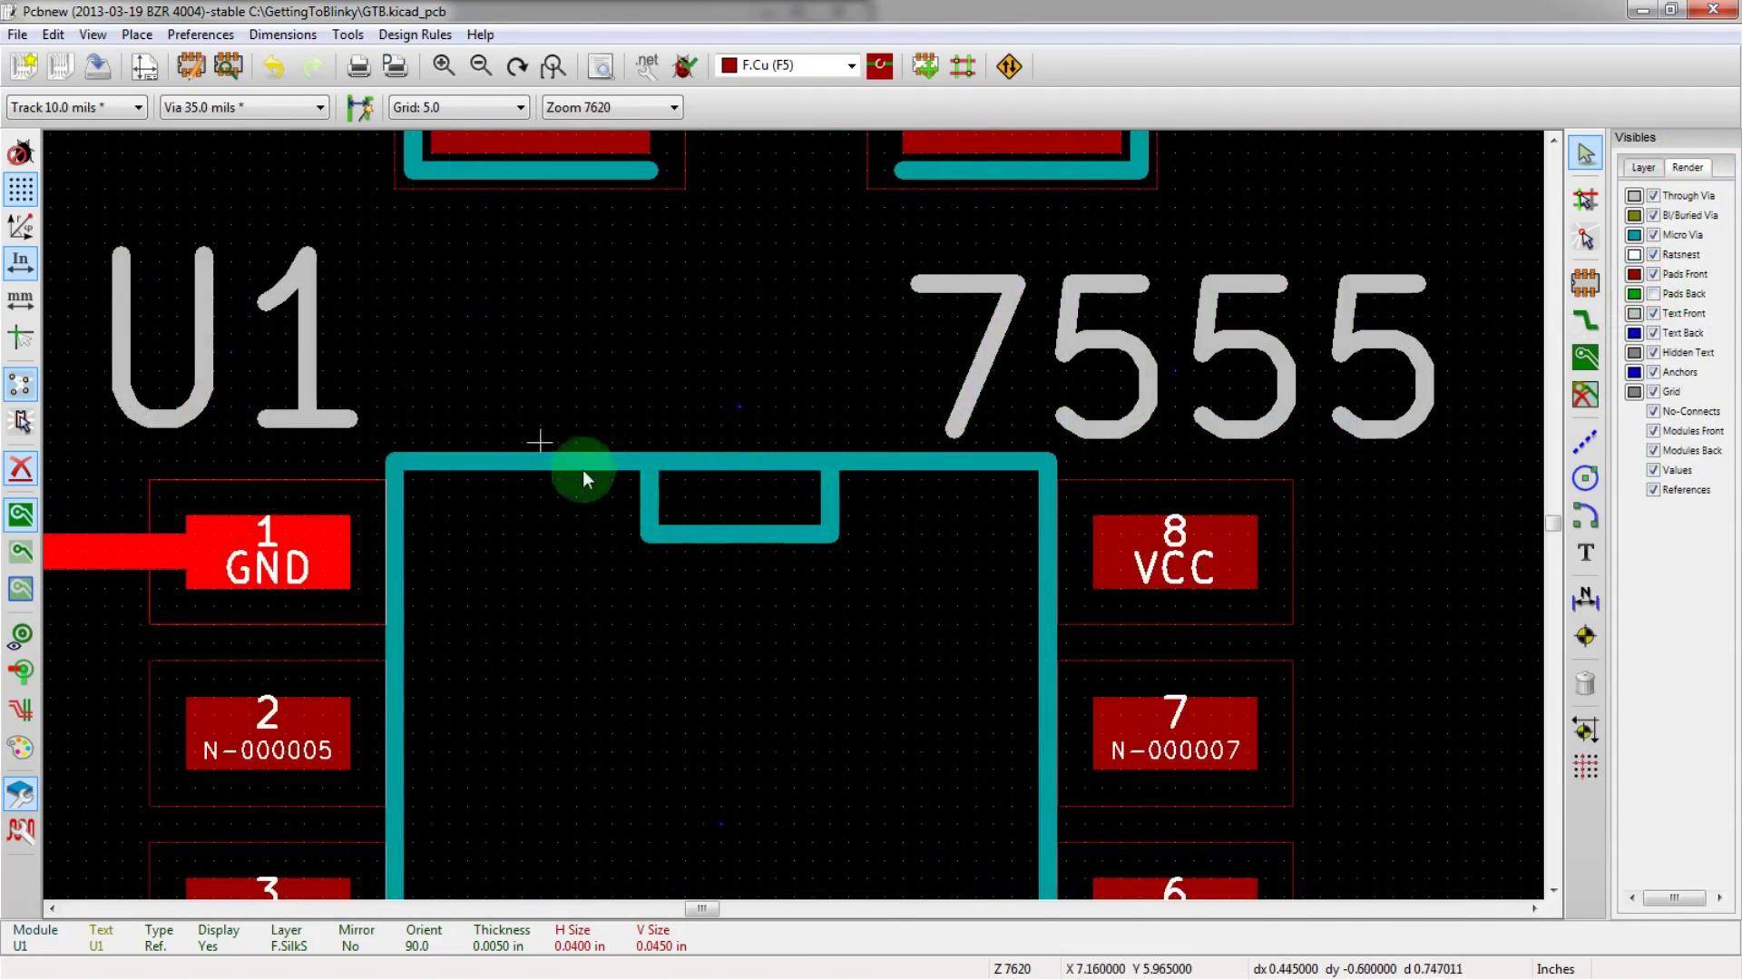
- Set the display of U1's 7555 value text to invisible in its text properties
scroll(581, 472, "down", 2)
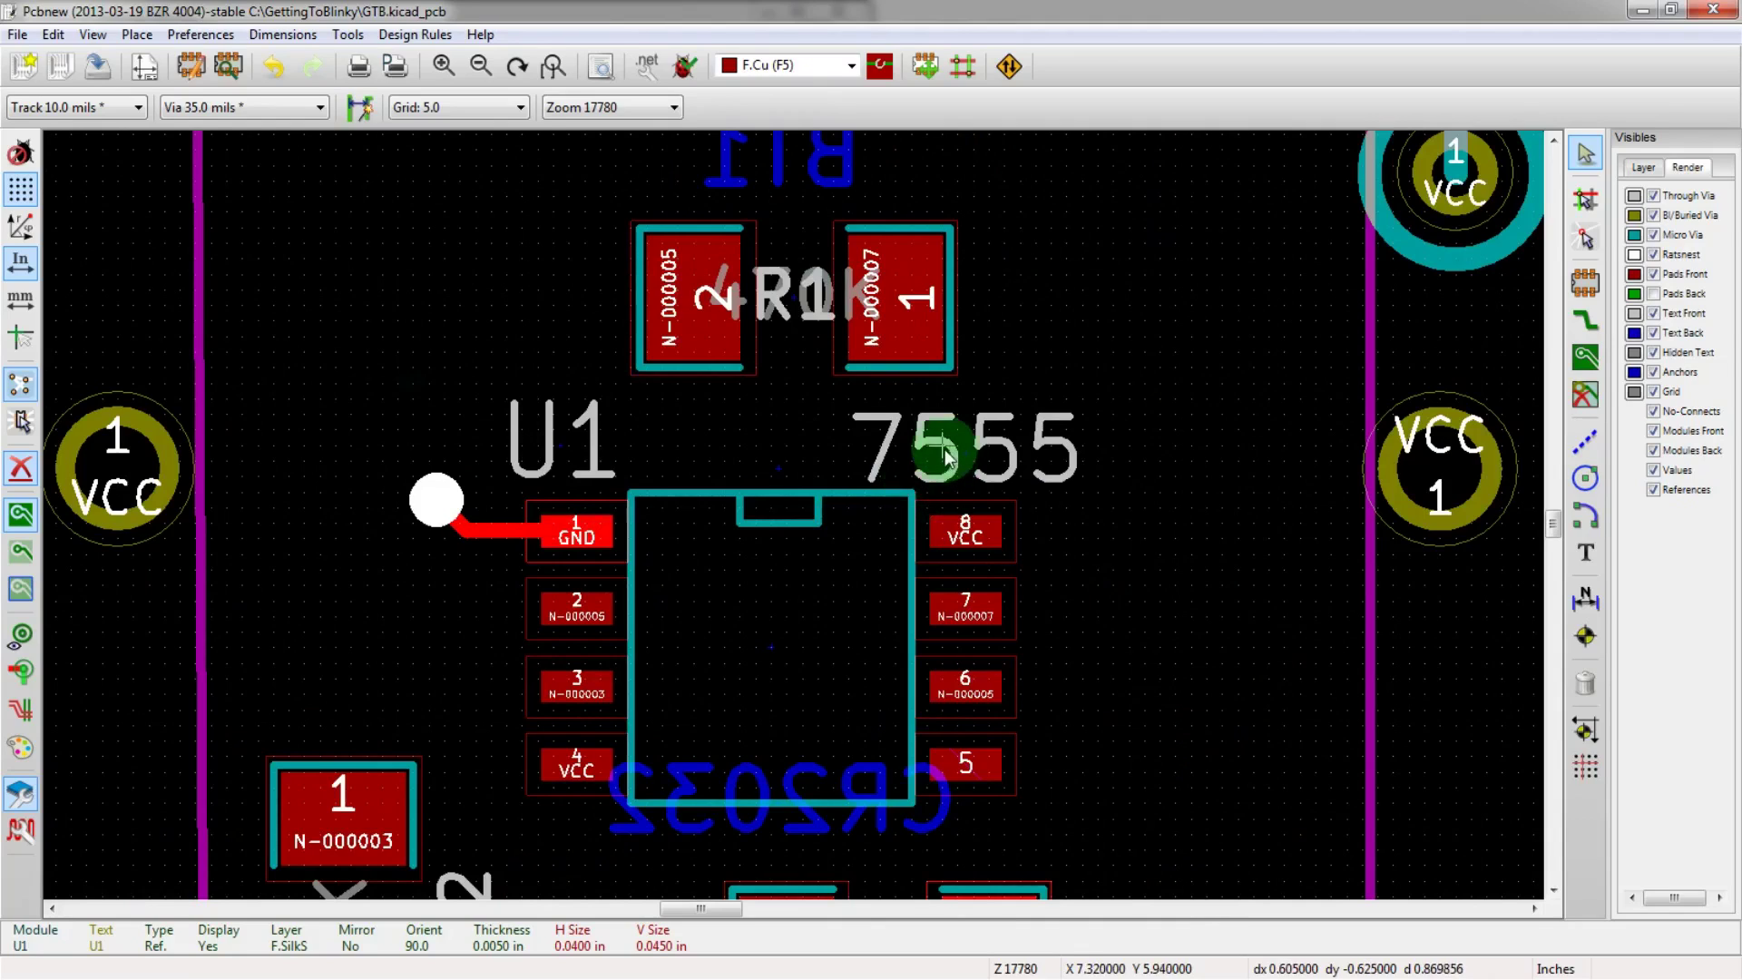
right_click(948, 451)
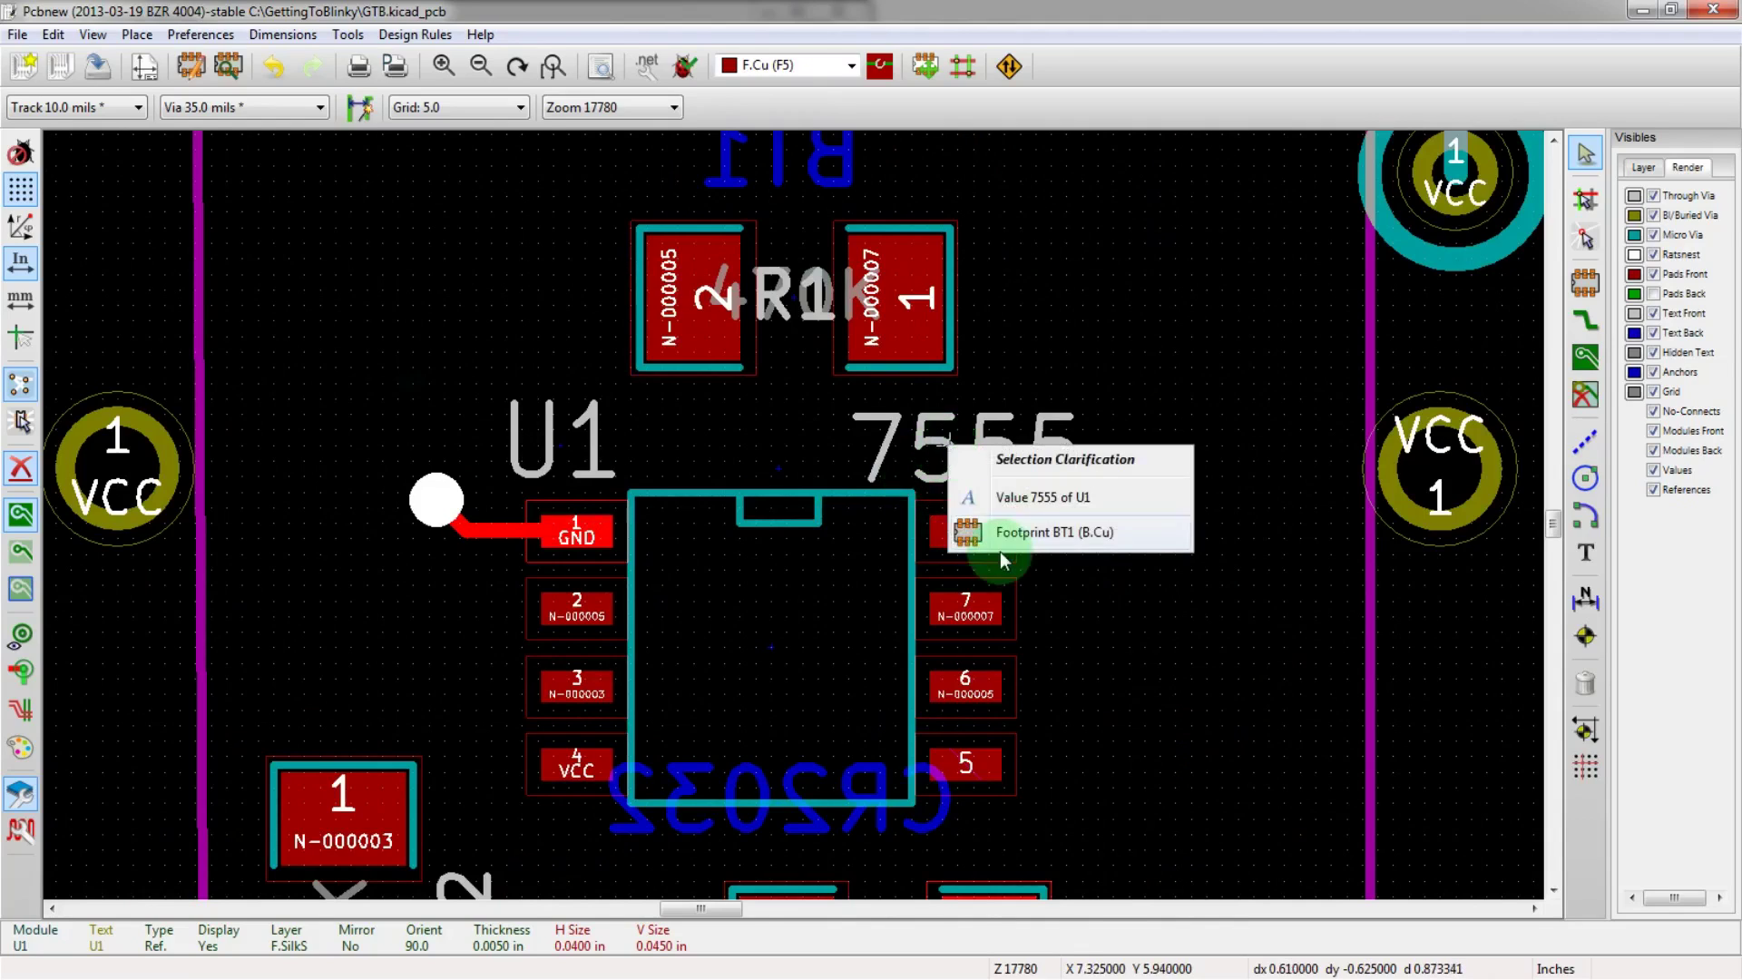
left_click(1002, 502)
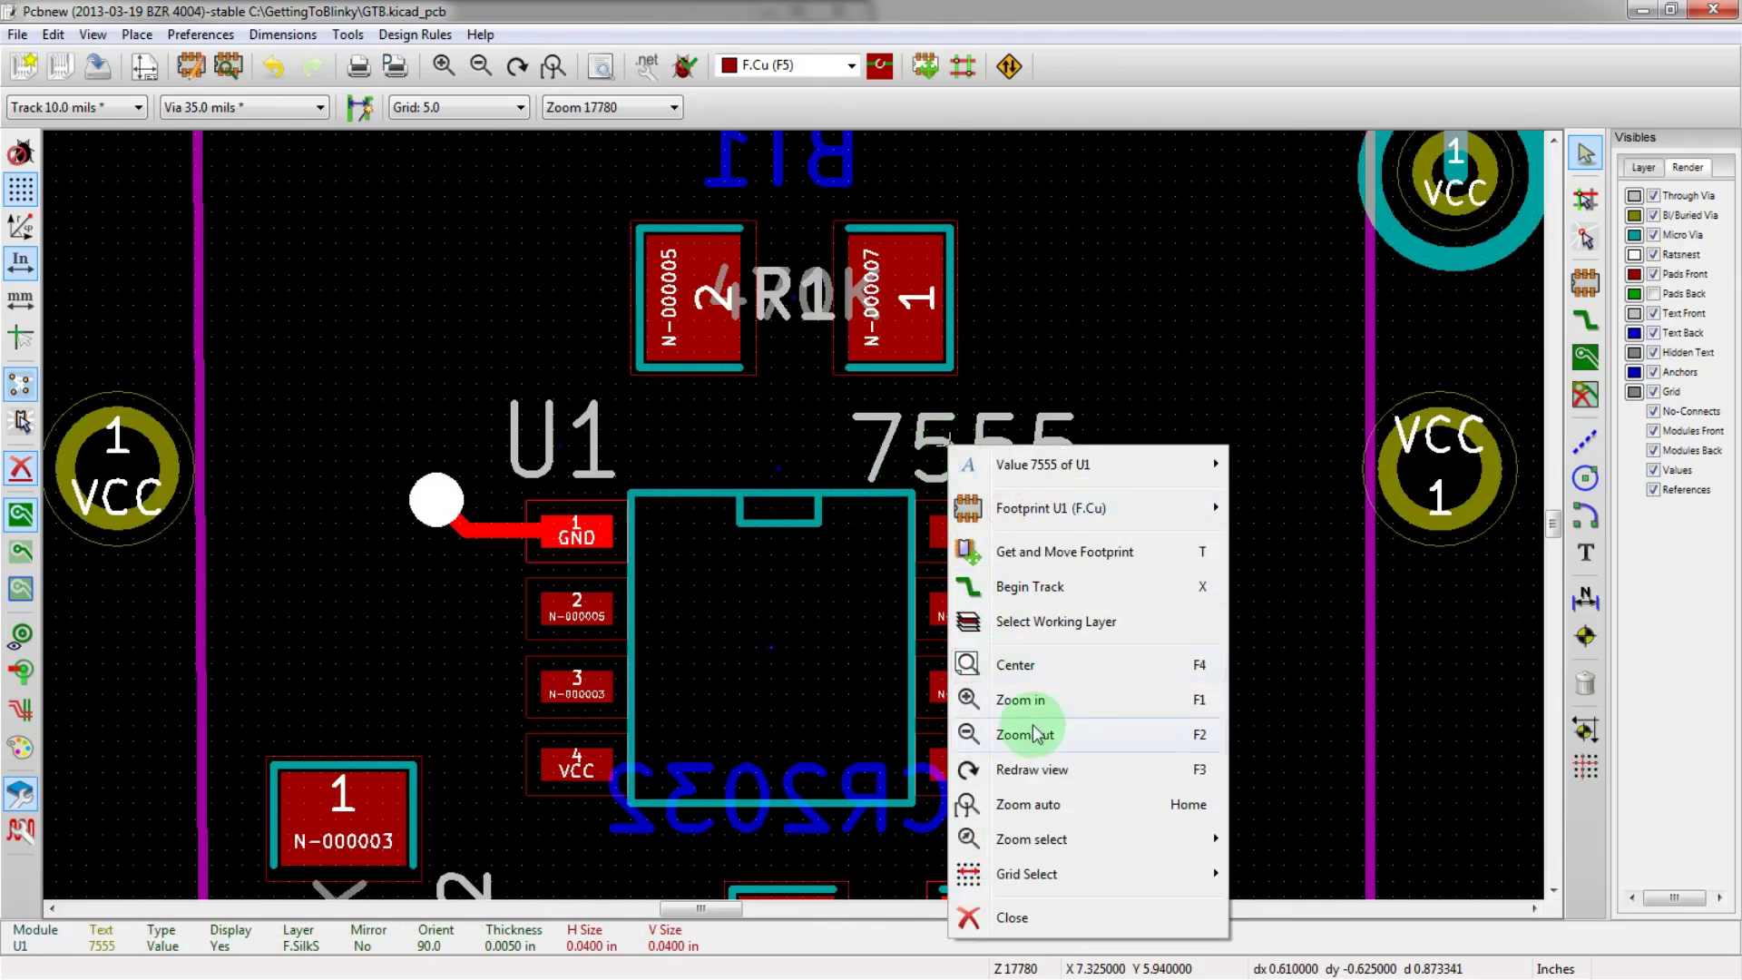
key("Escape")
key("e")
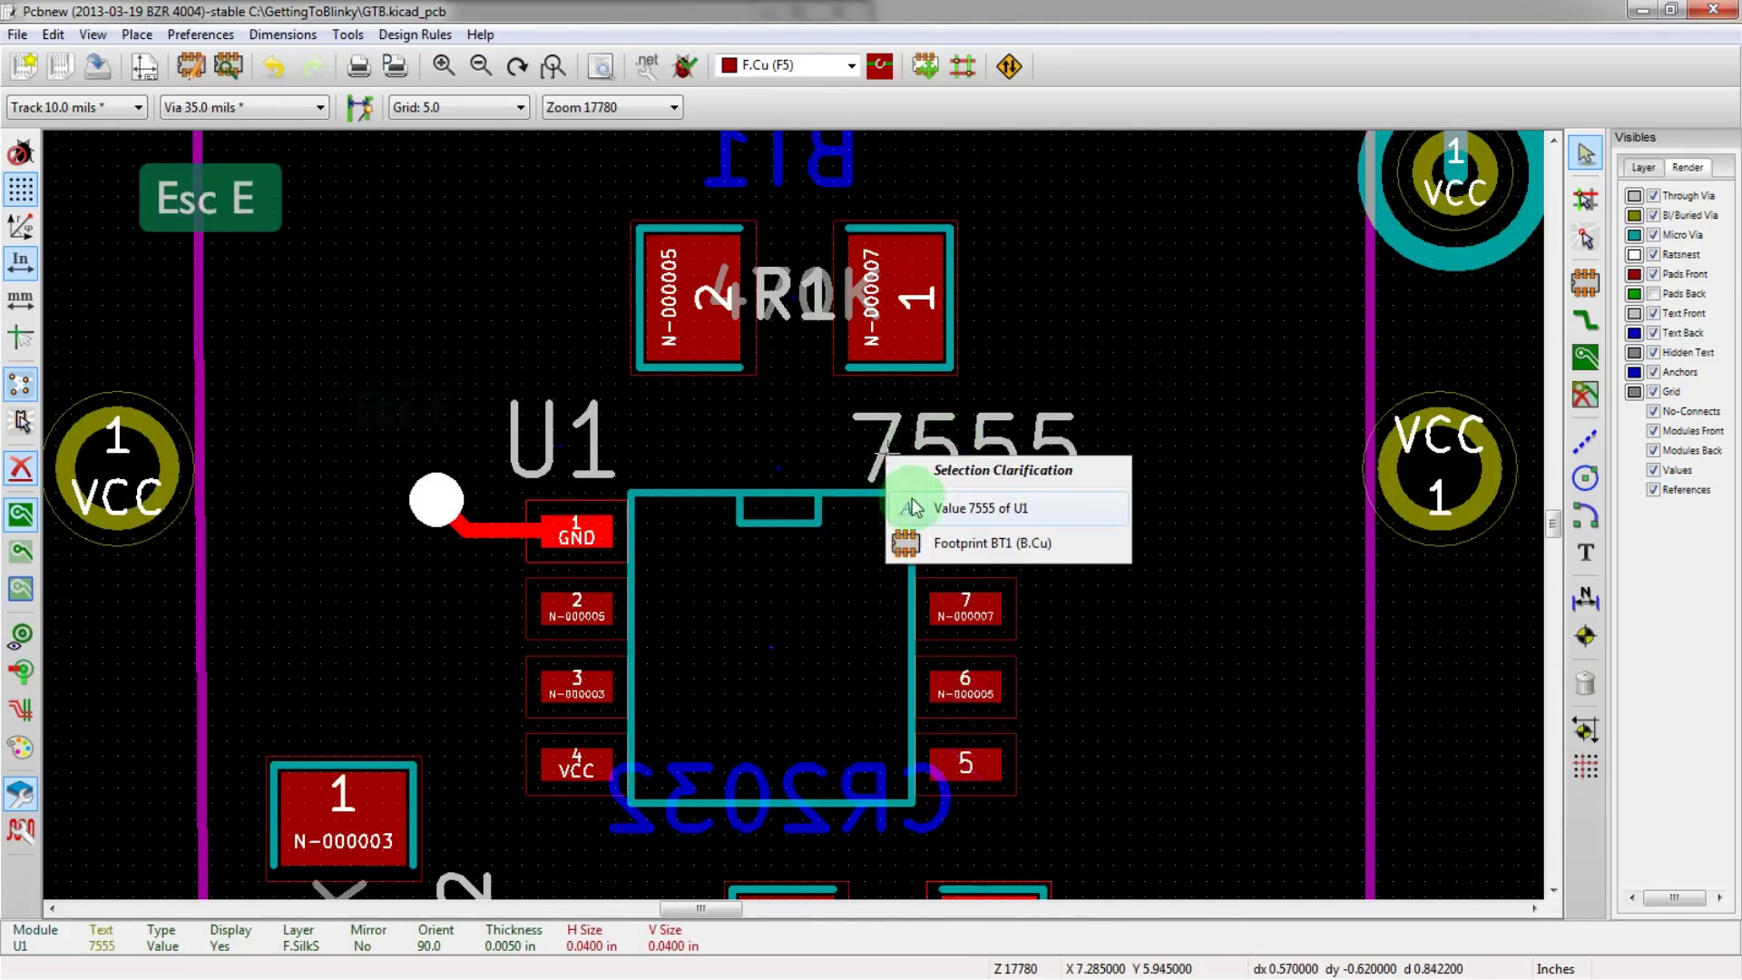
left_click(944, 506)
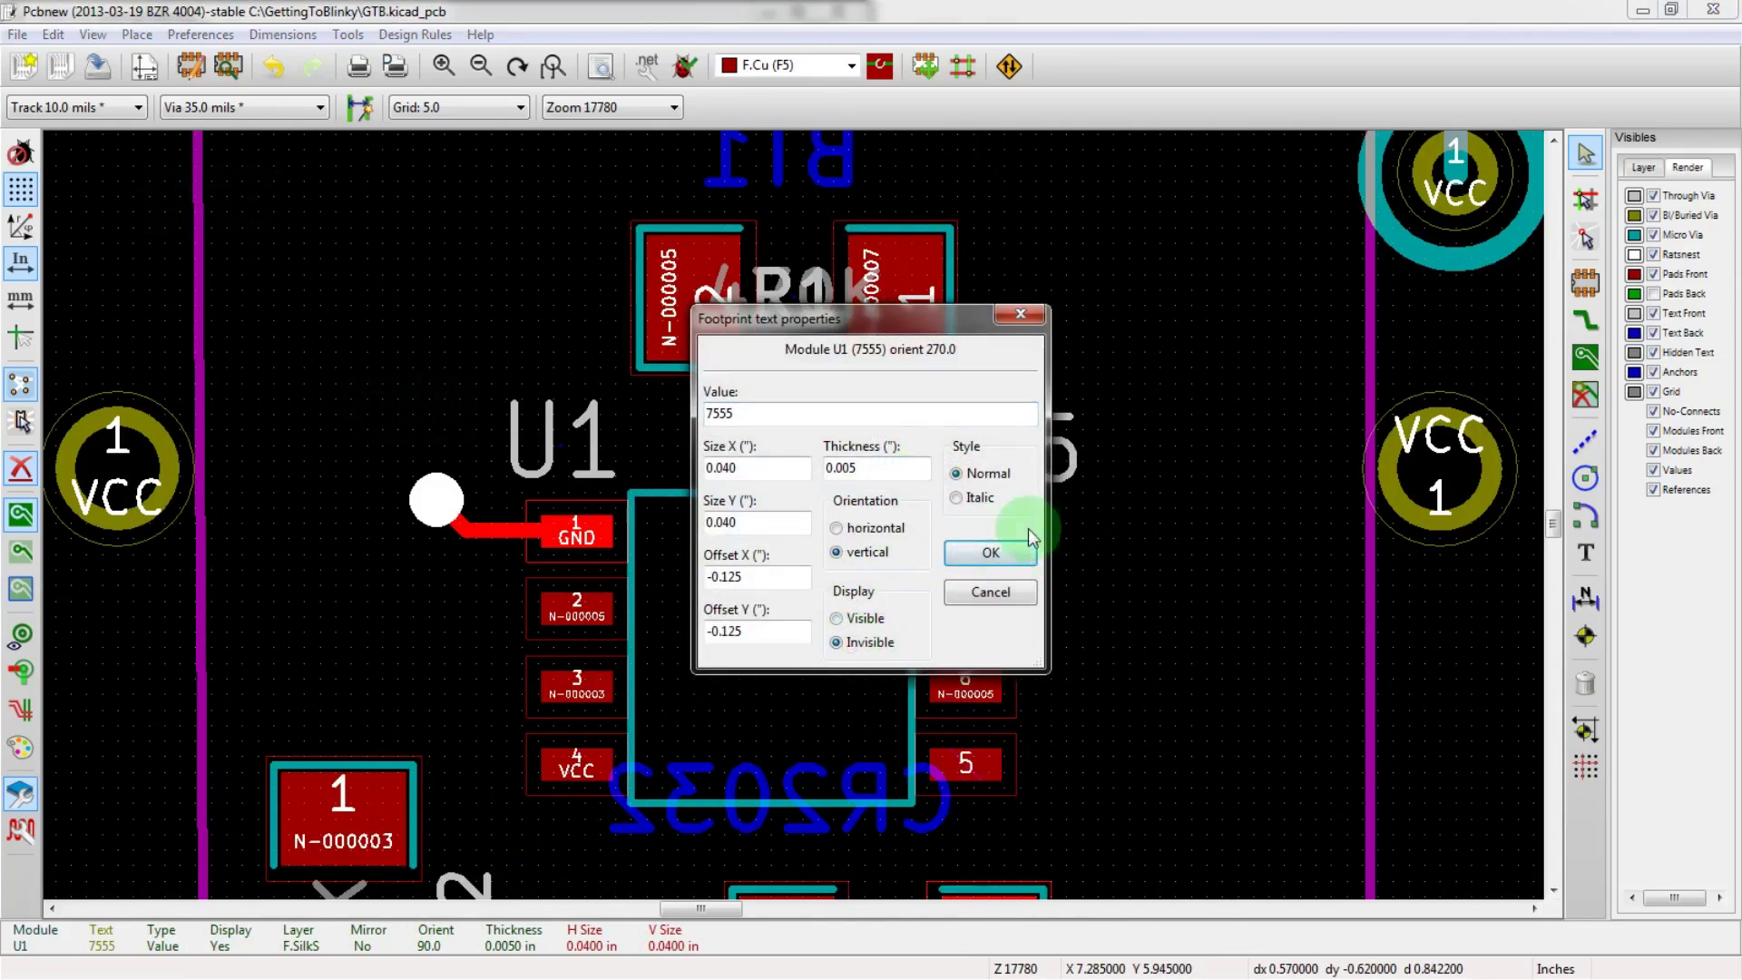
left_click(1007, 553)
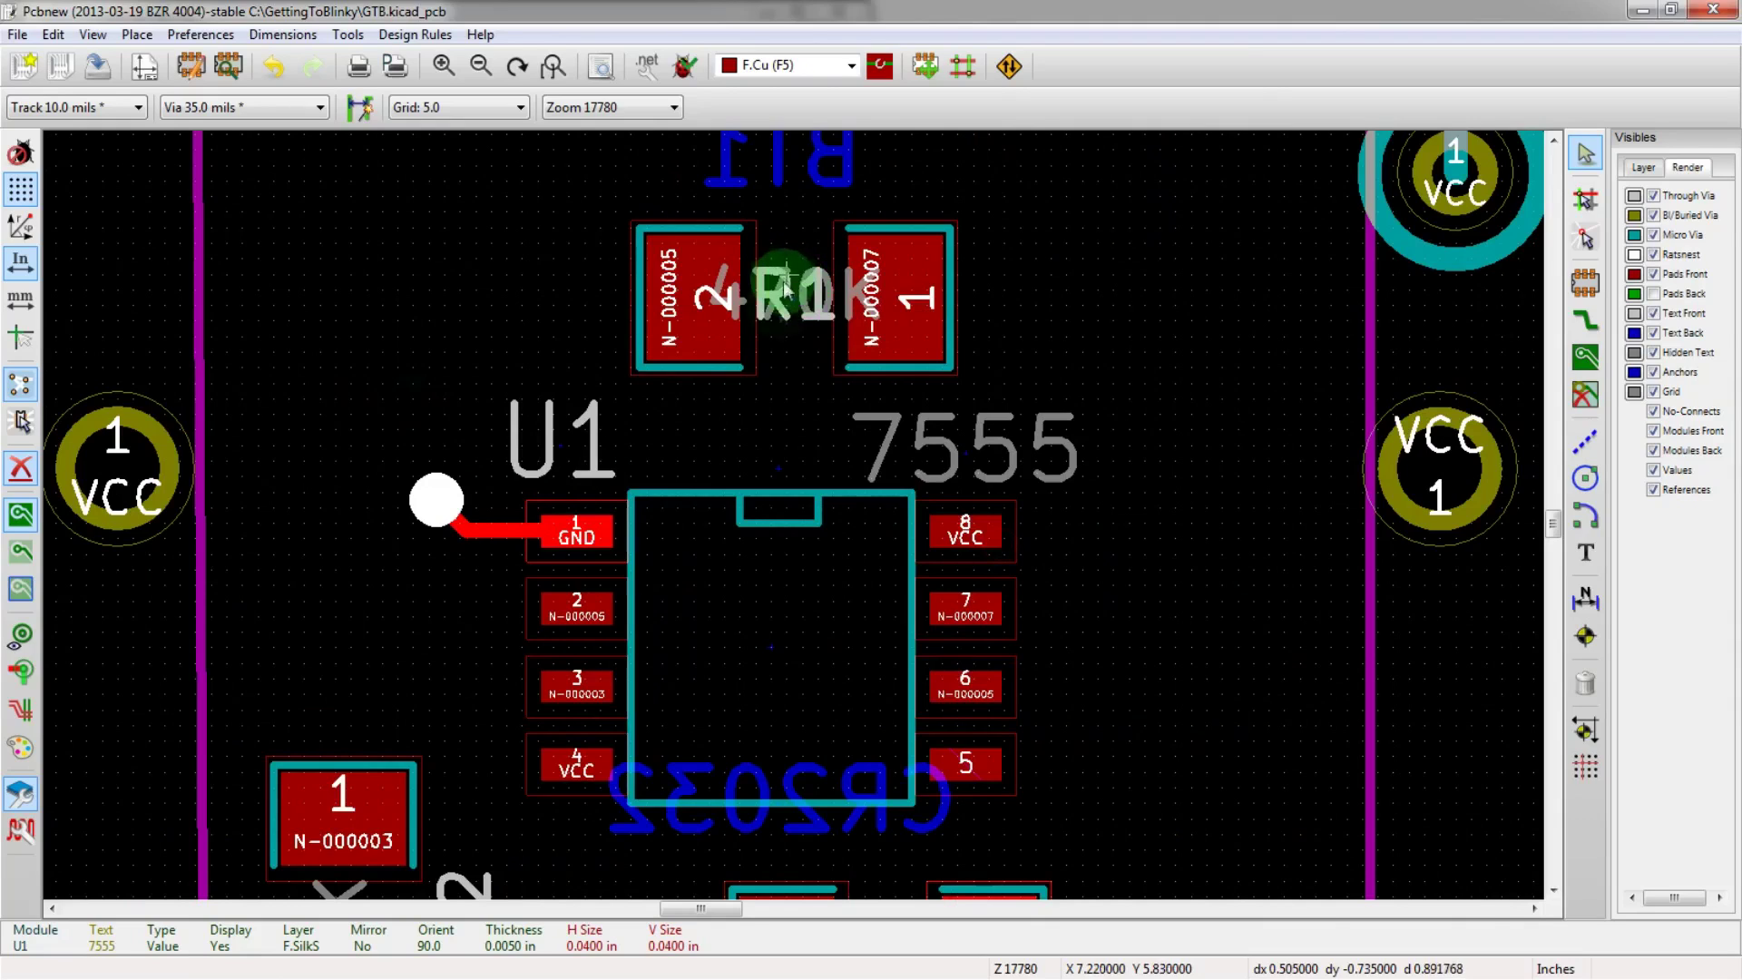
key("m")
left_click(884, 416)
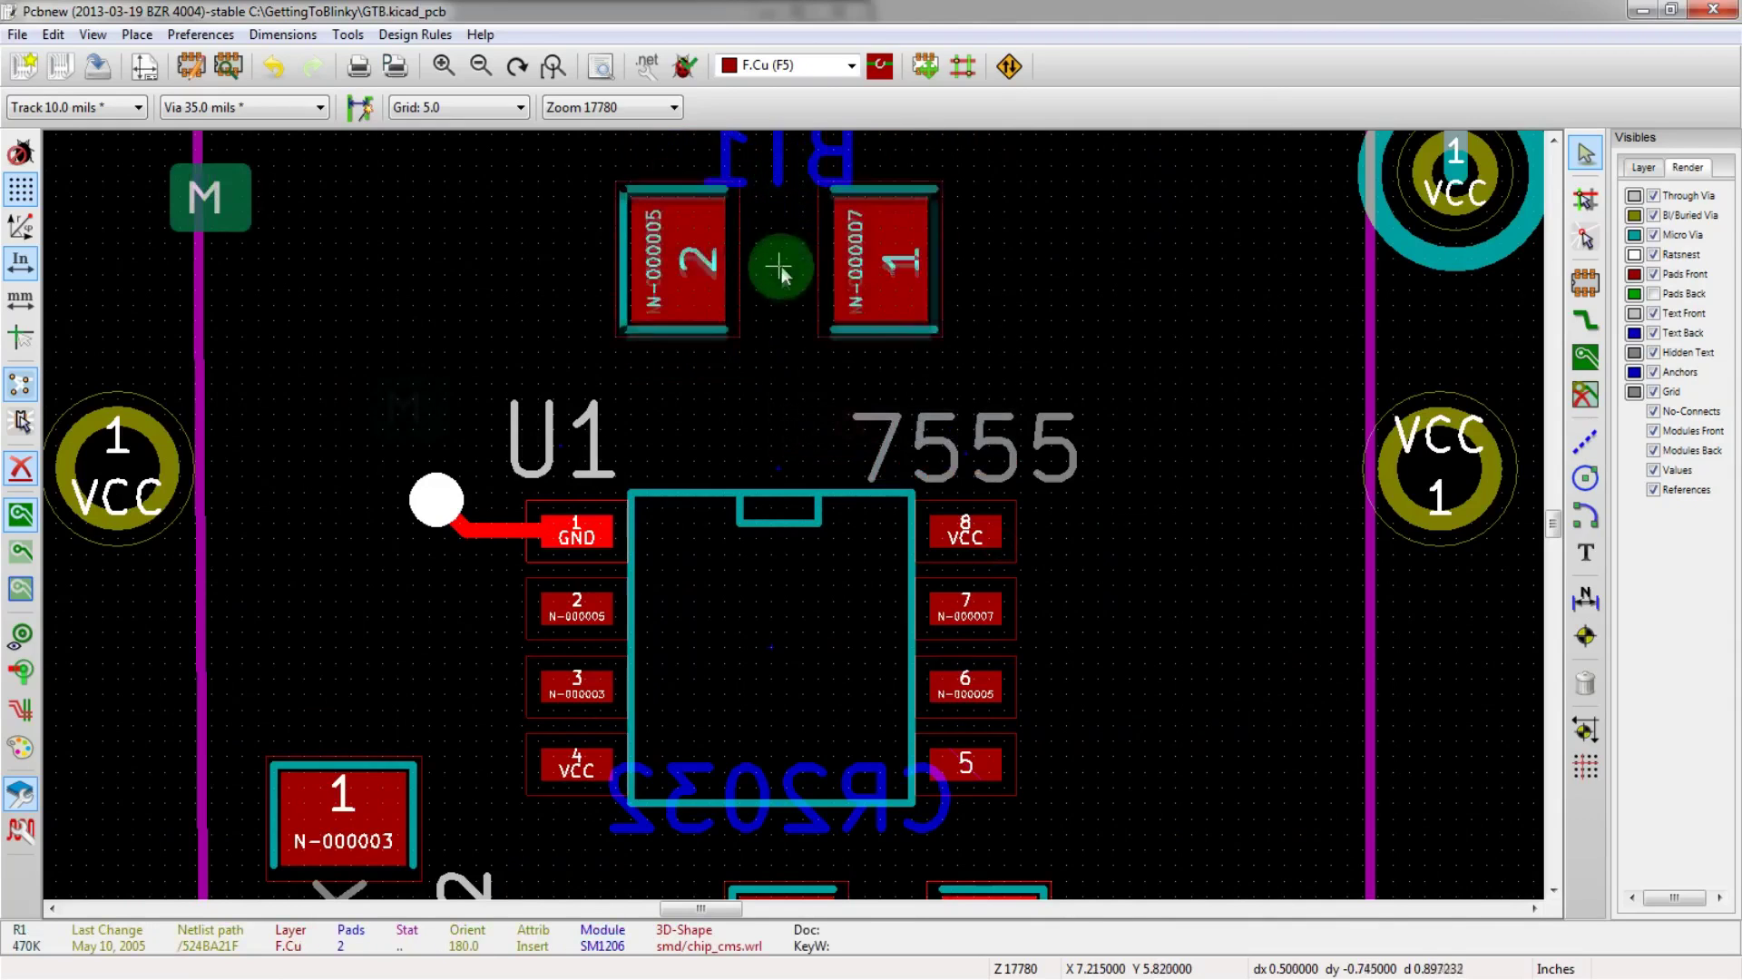
key("Escape")
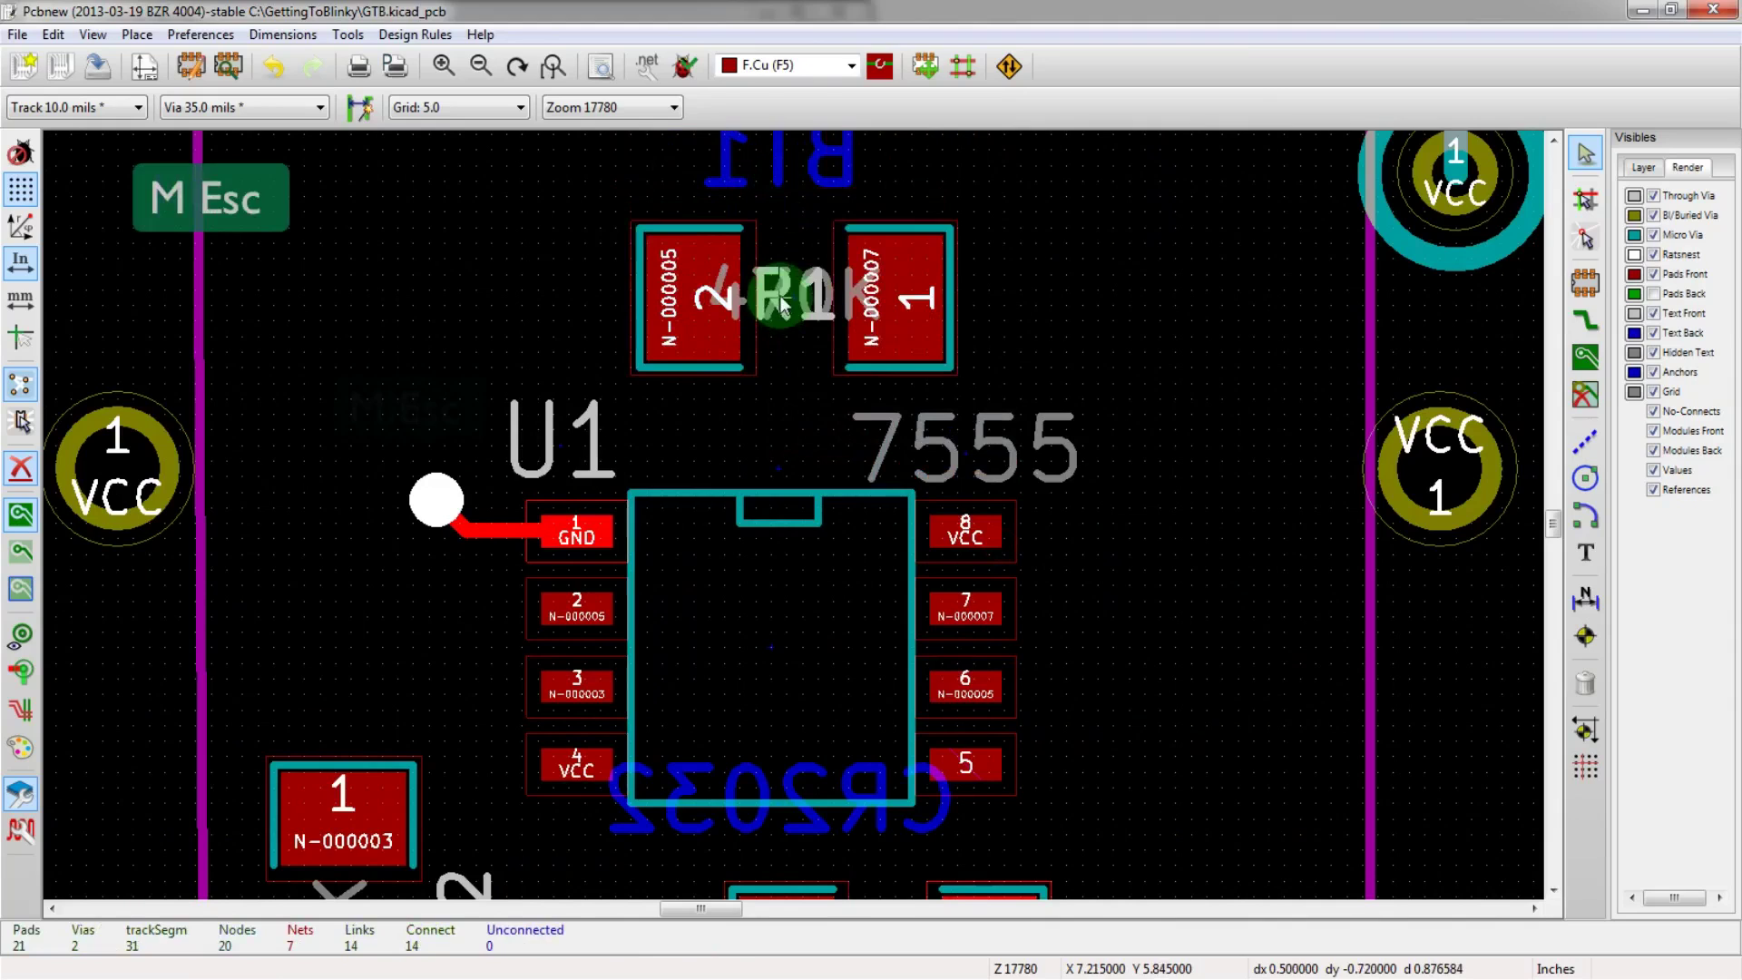
- Move the R1 reference text to just above the resistor's pad 2
key("m")
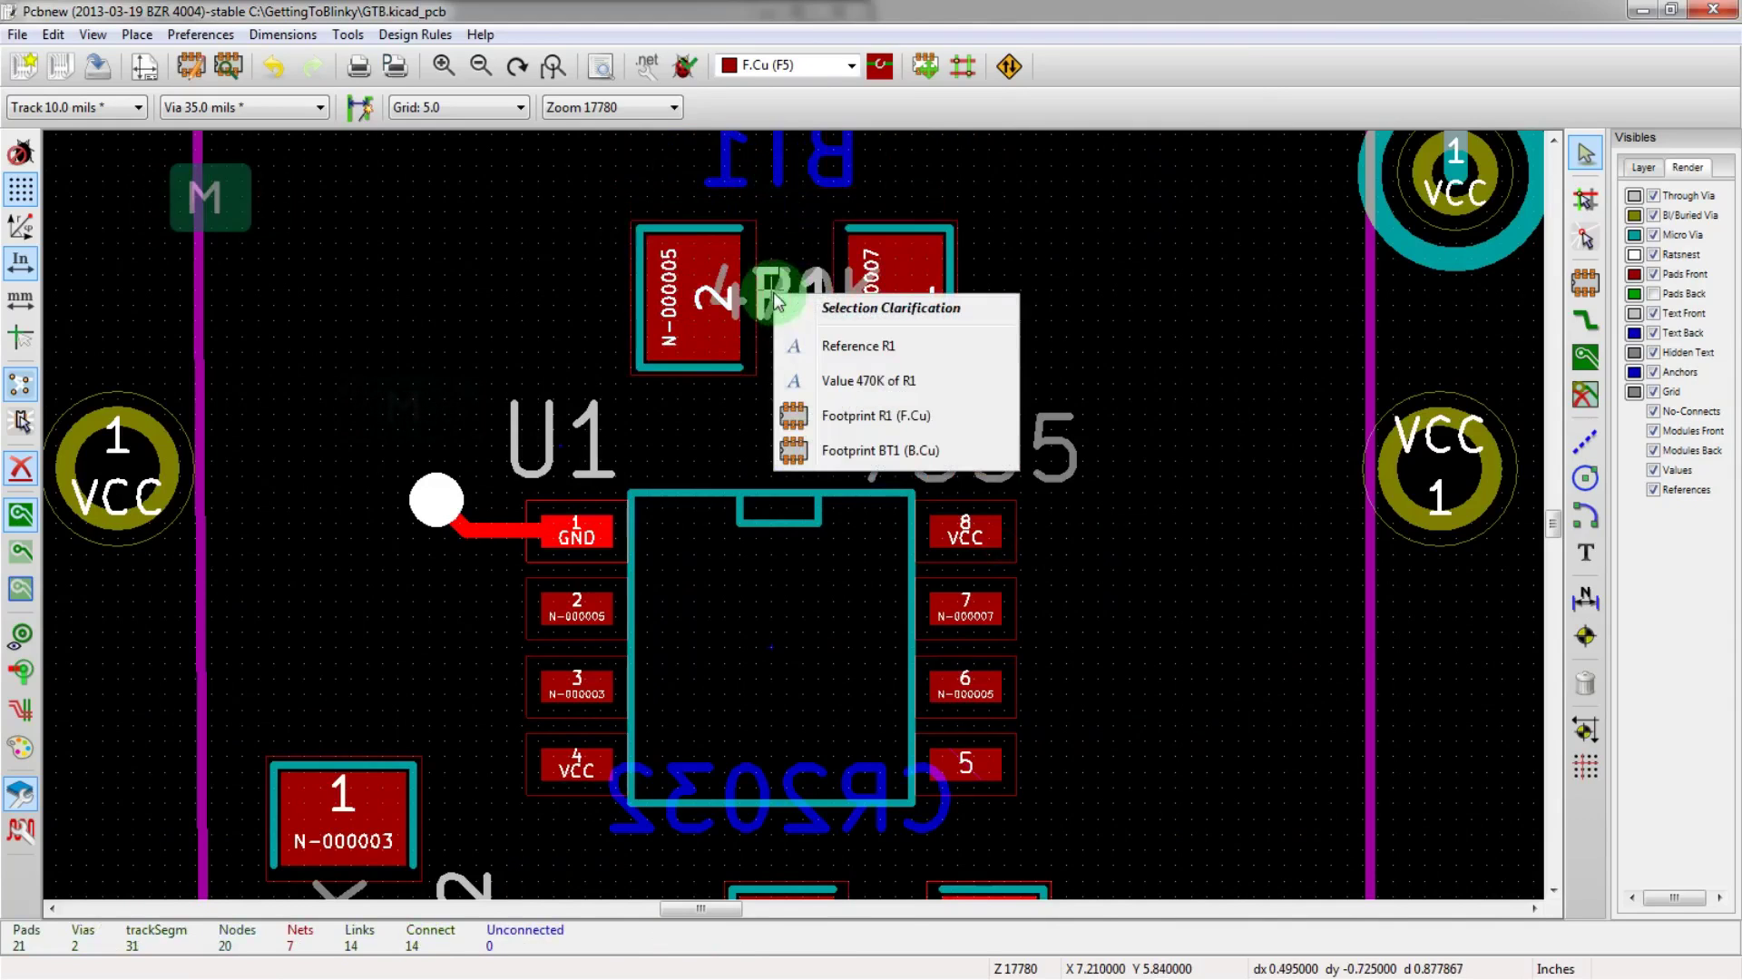
left_click(798, 349)
left_click(667, 173)
scroll(798, 506, "down", 1)
scroll(817, 486, "up", 1)
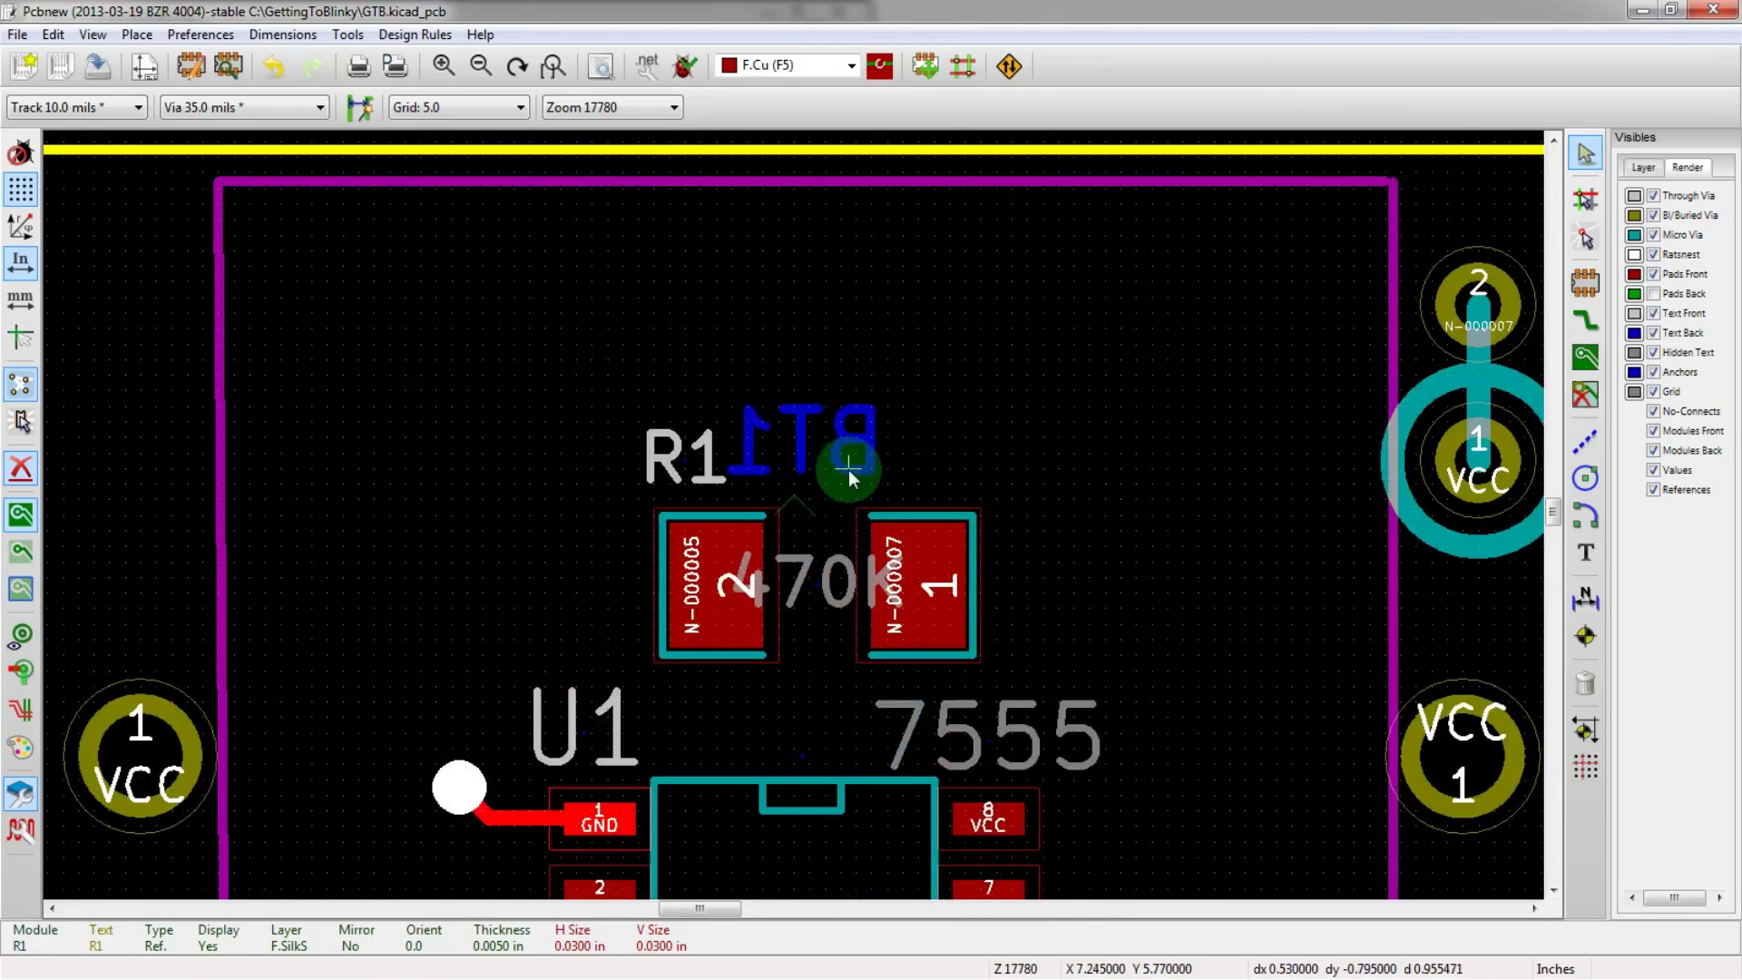
key("m")
right_click(916, 343)
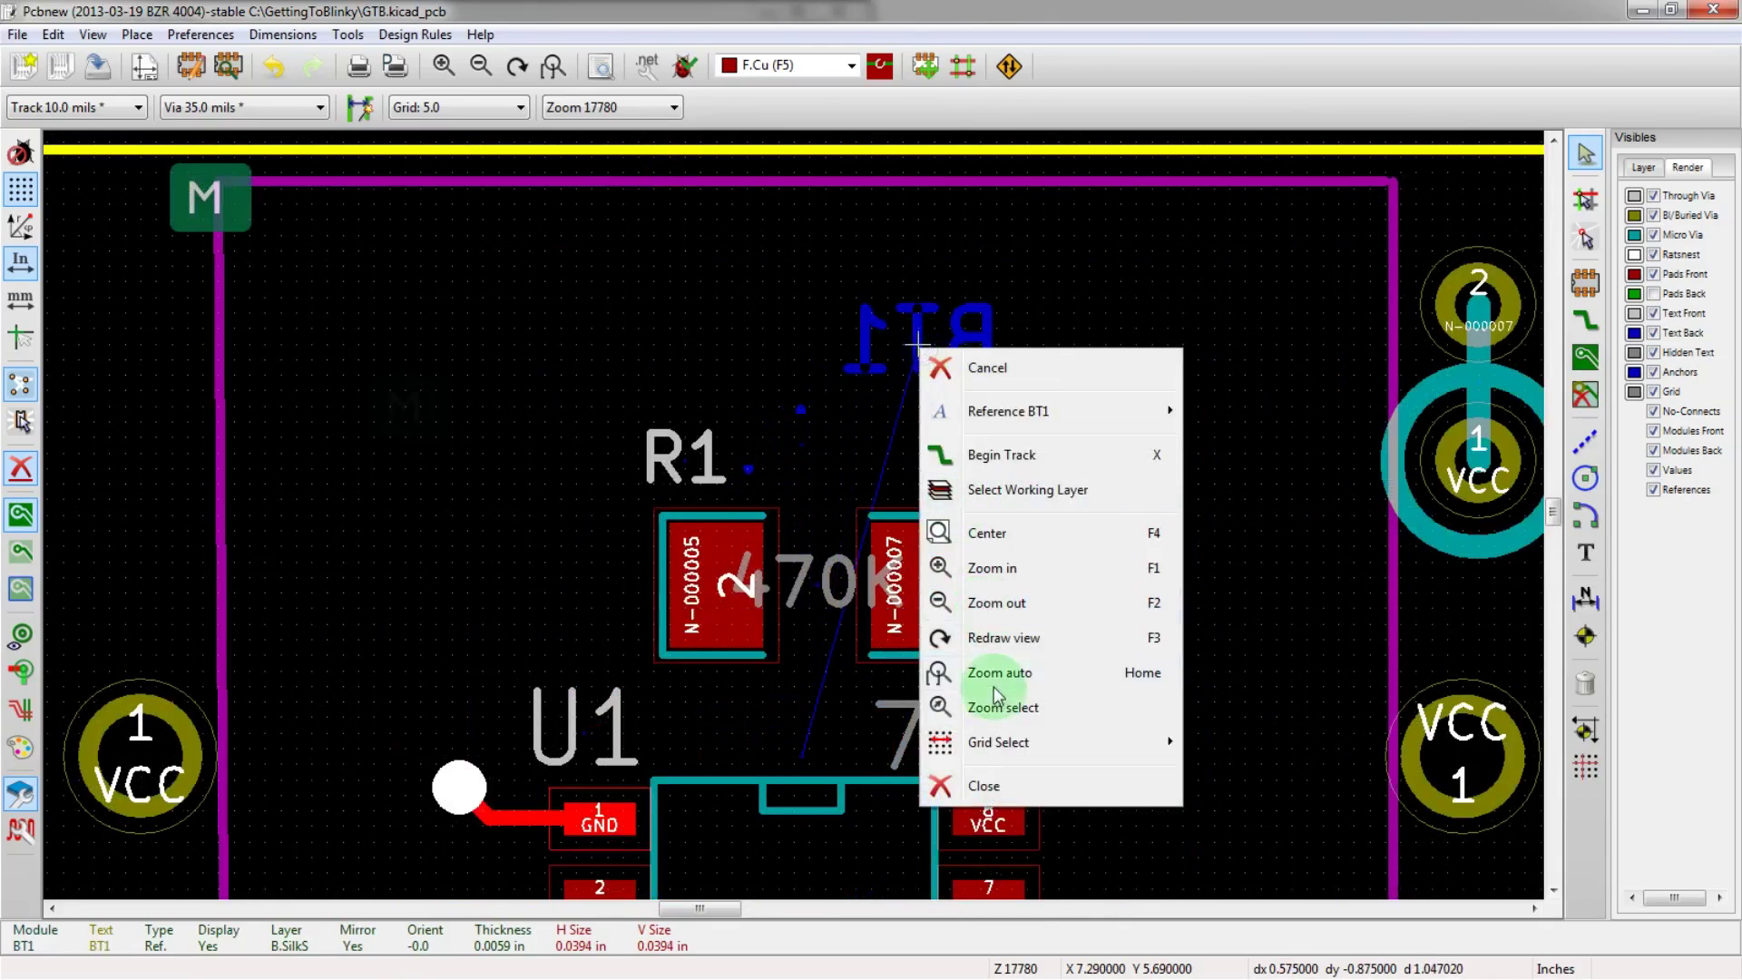
key("Escape")
key("e")
key("Escape")
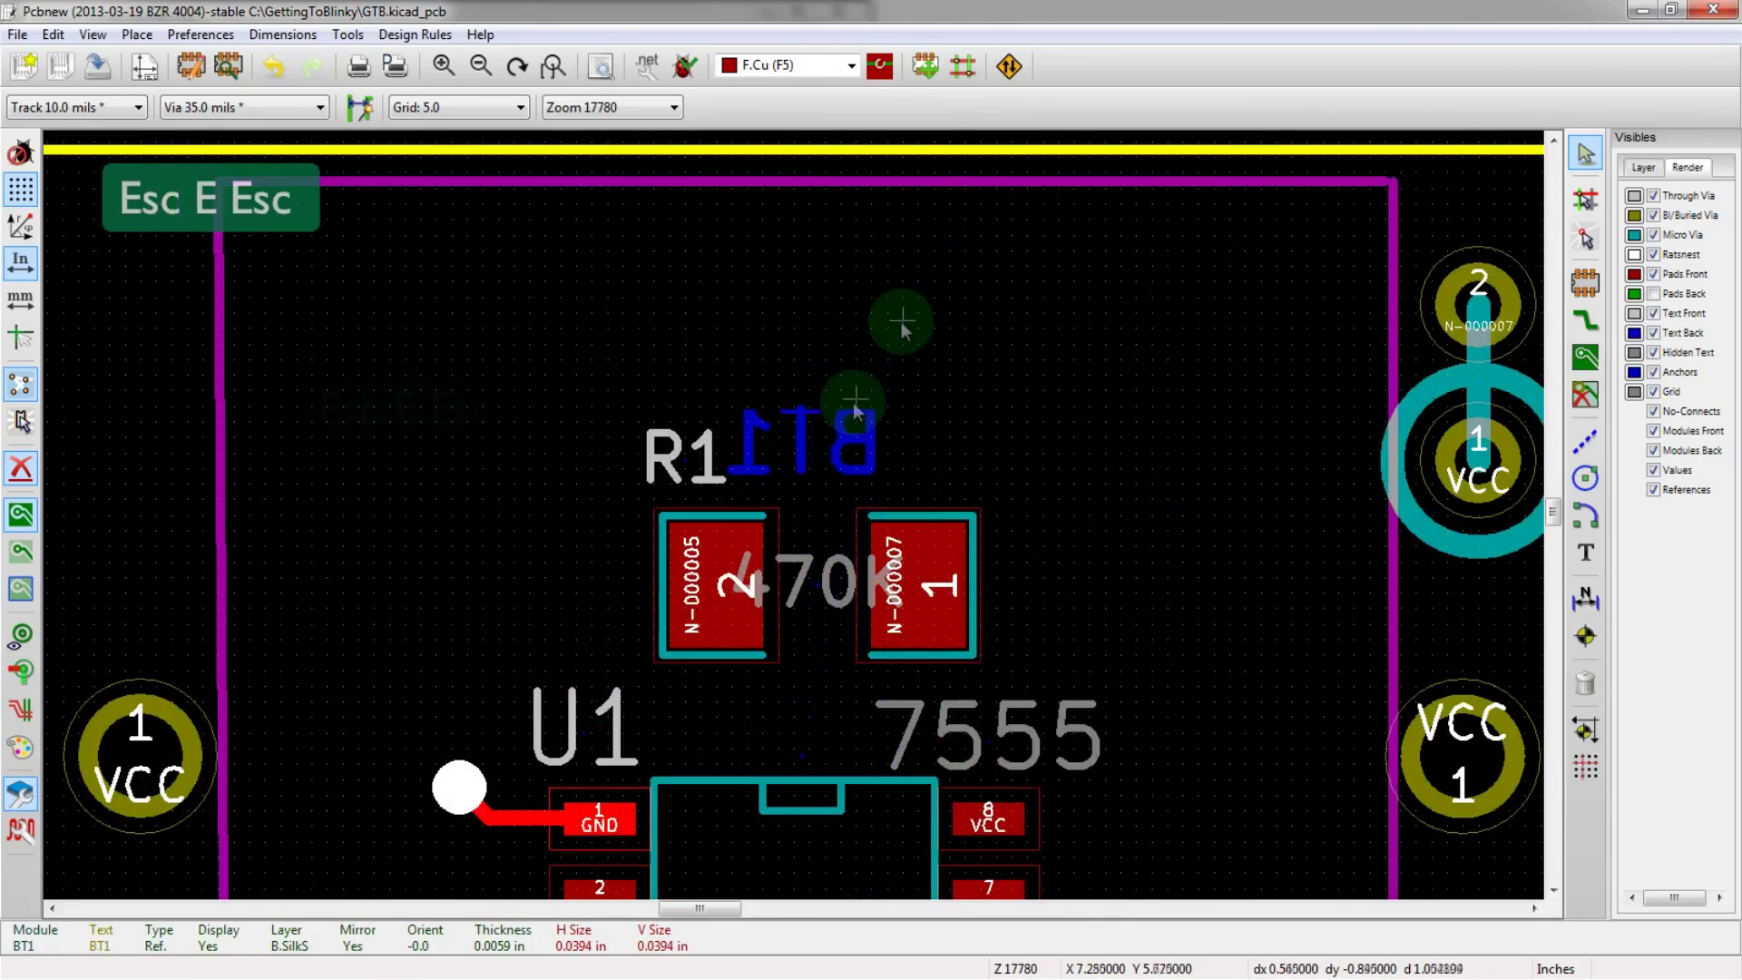
- Set the display of the BT1 reference text to invisible in its text properties
key("e")
left_click(836, 642)
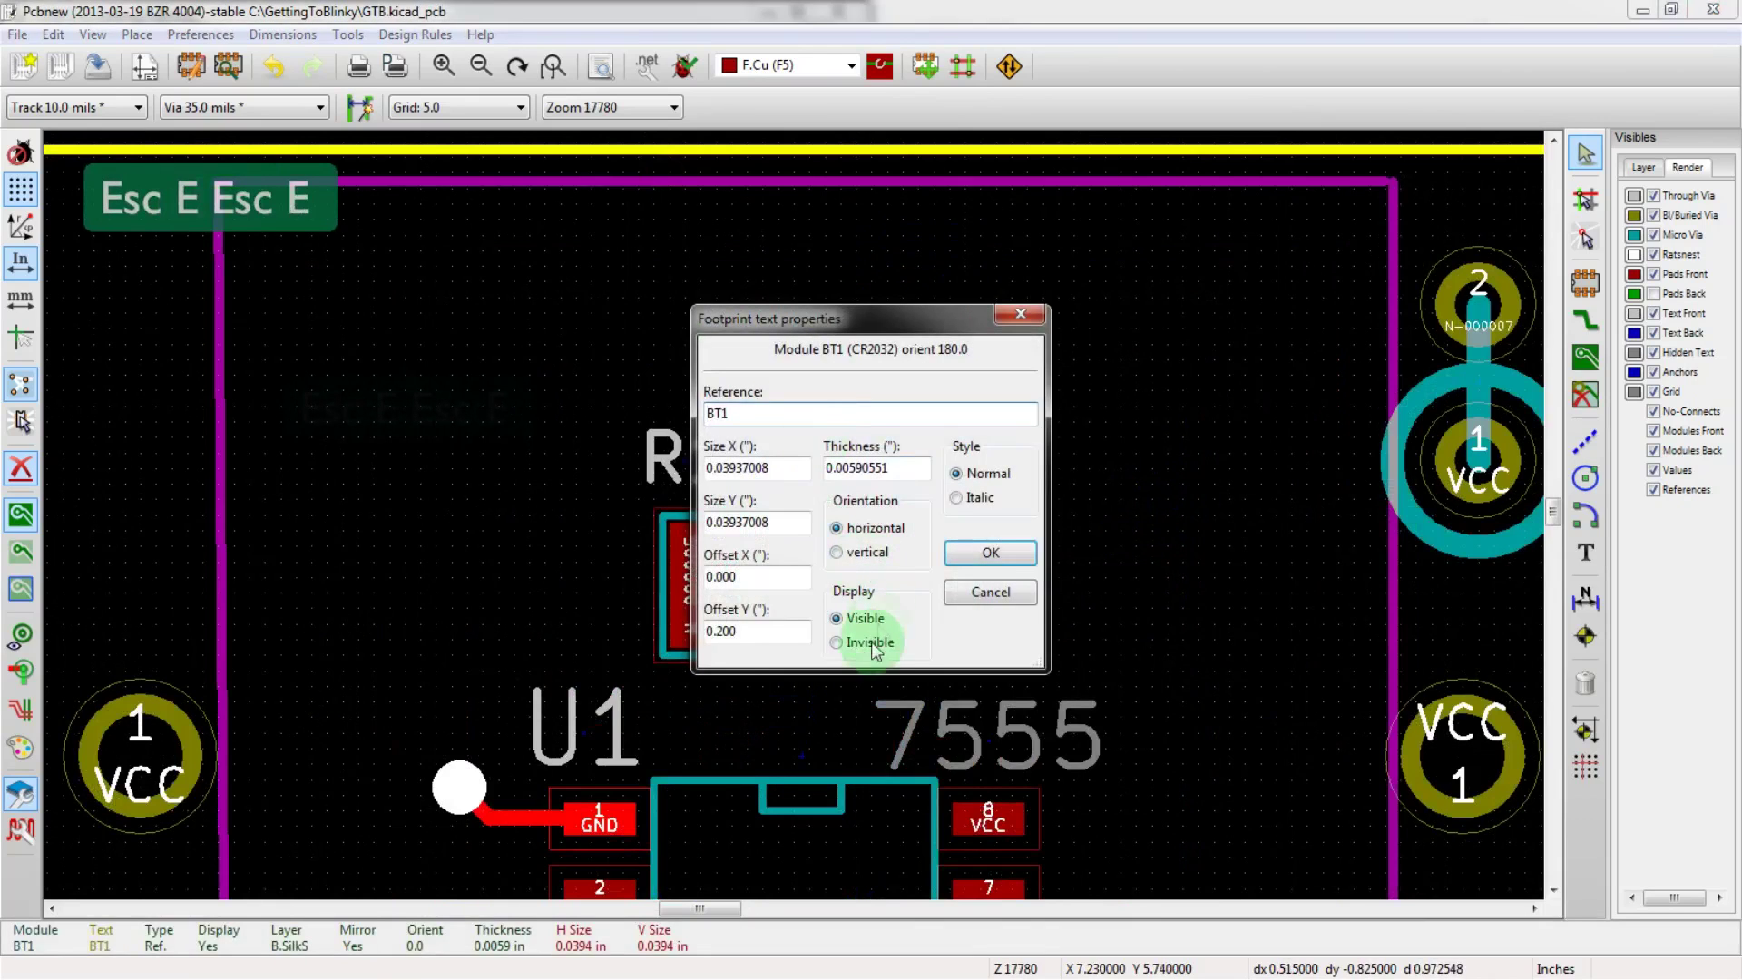
left_click(987, 552)
- Move the VR1 reference text inside the board edge, to the left of the light sensor's pads
scroll(817, 522, "down", 1)
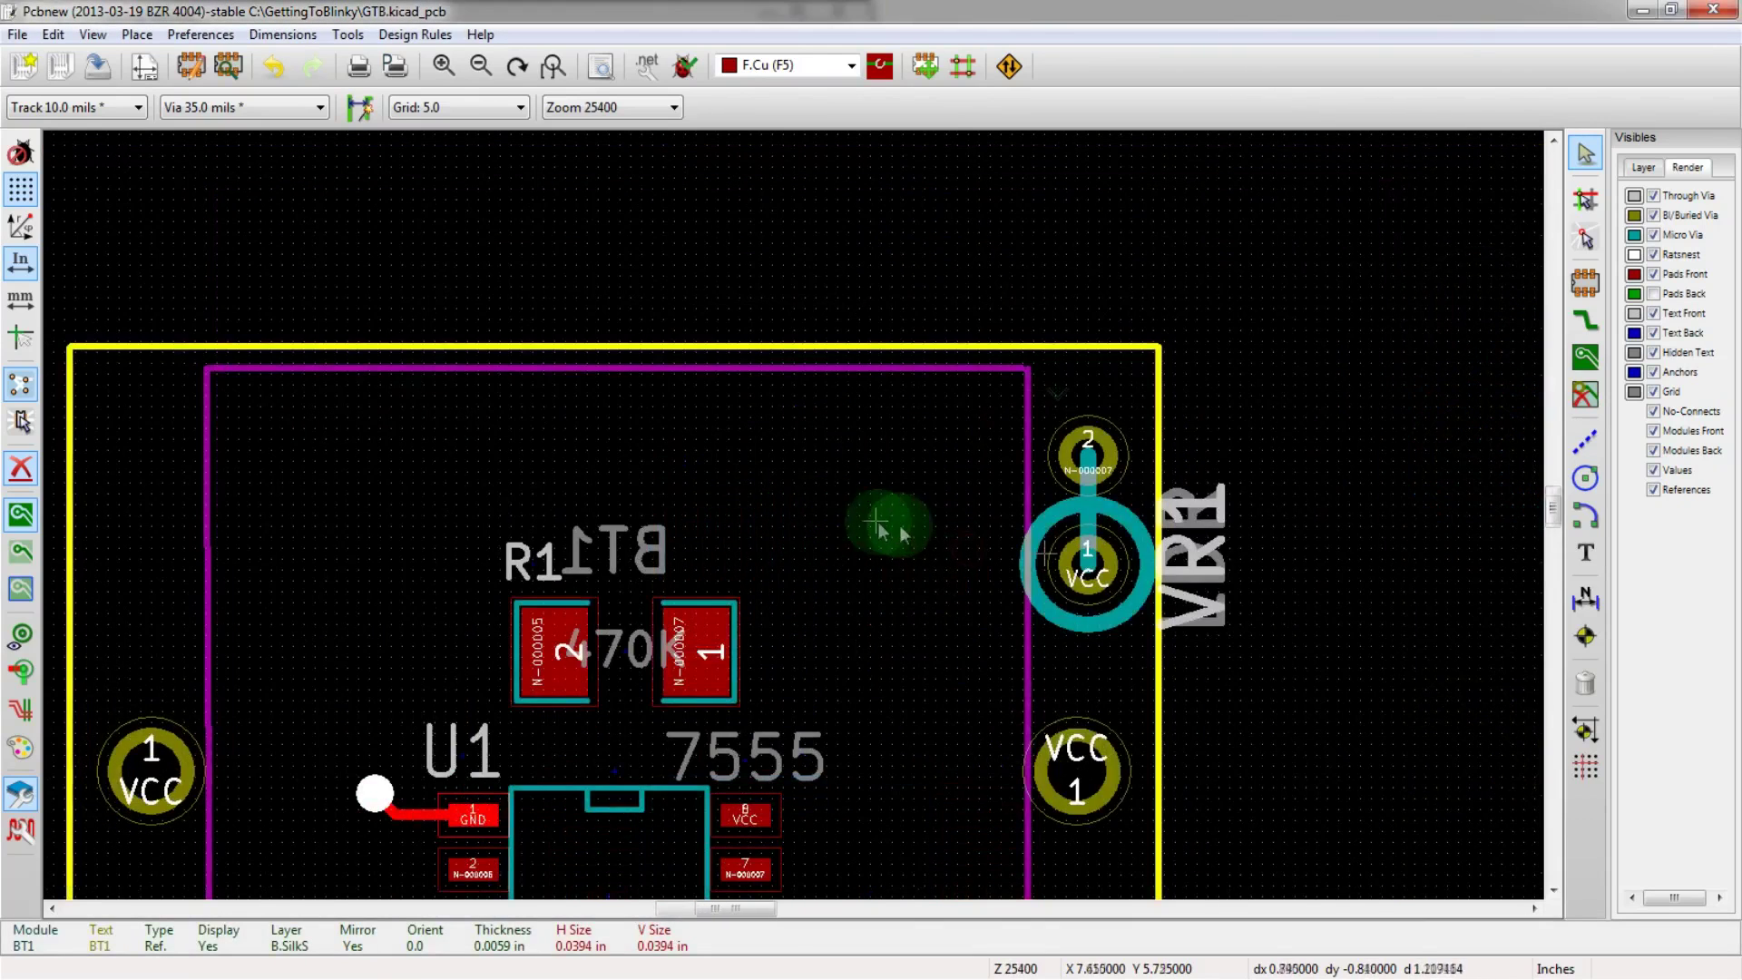
scroll(877, 526, "up", 1)
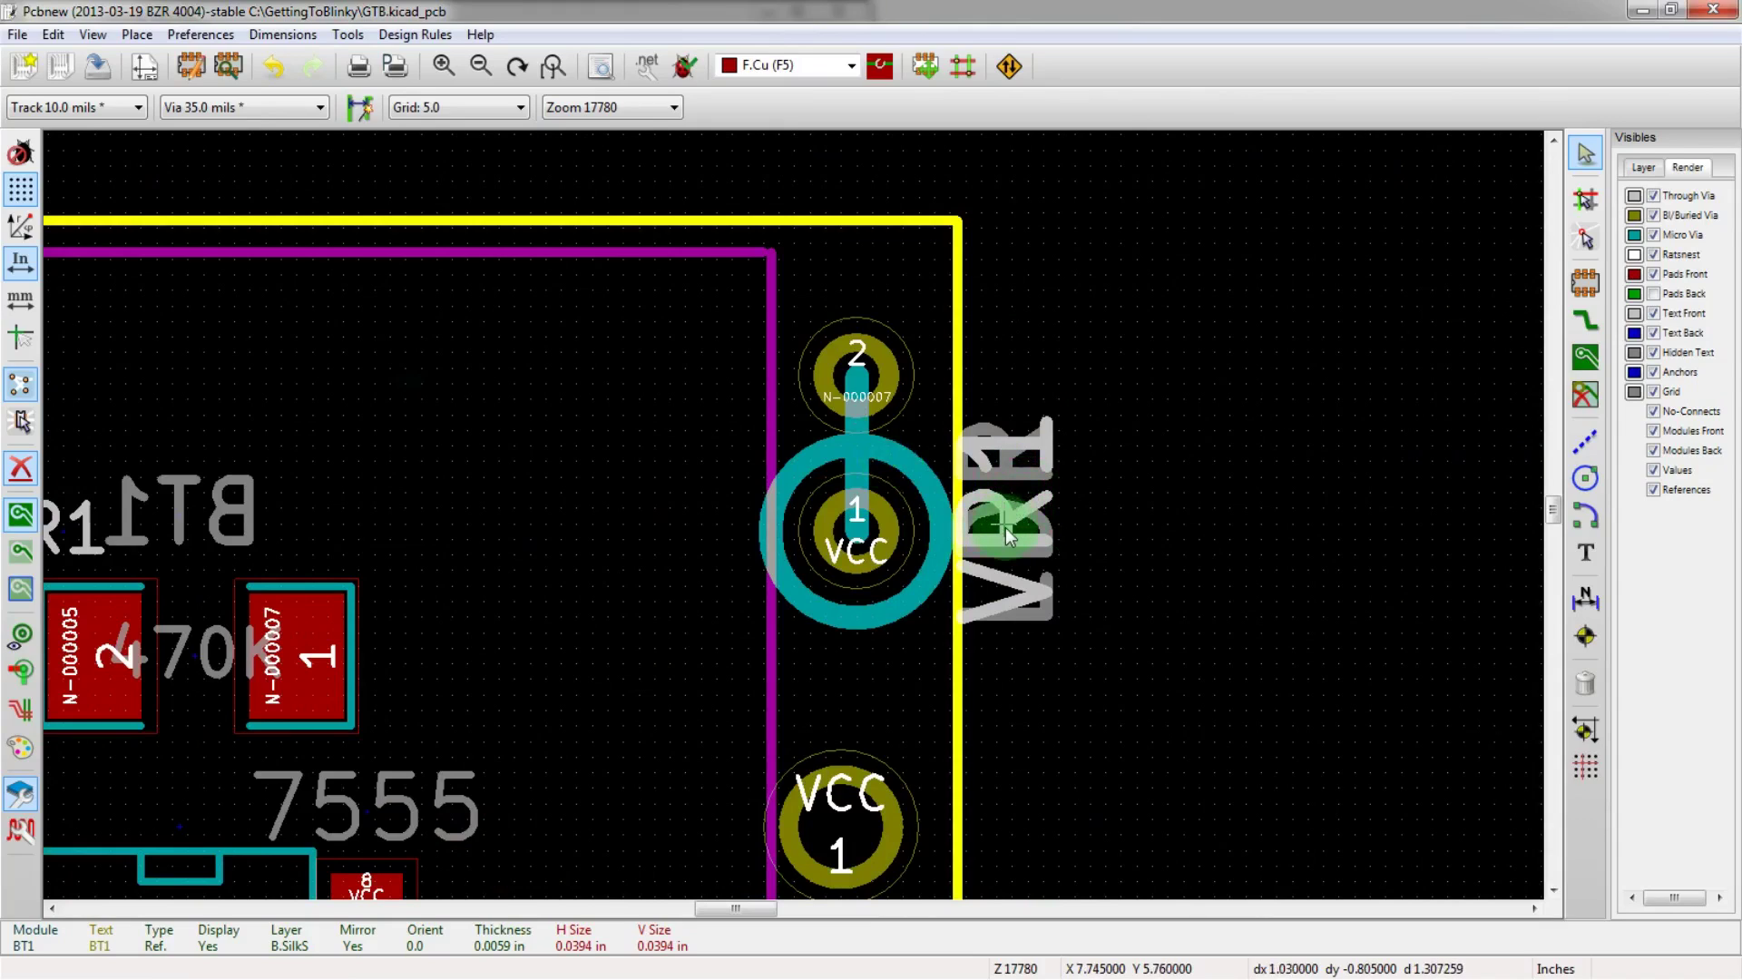
key("m")
left_click(1081, 585)
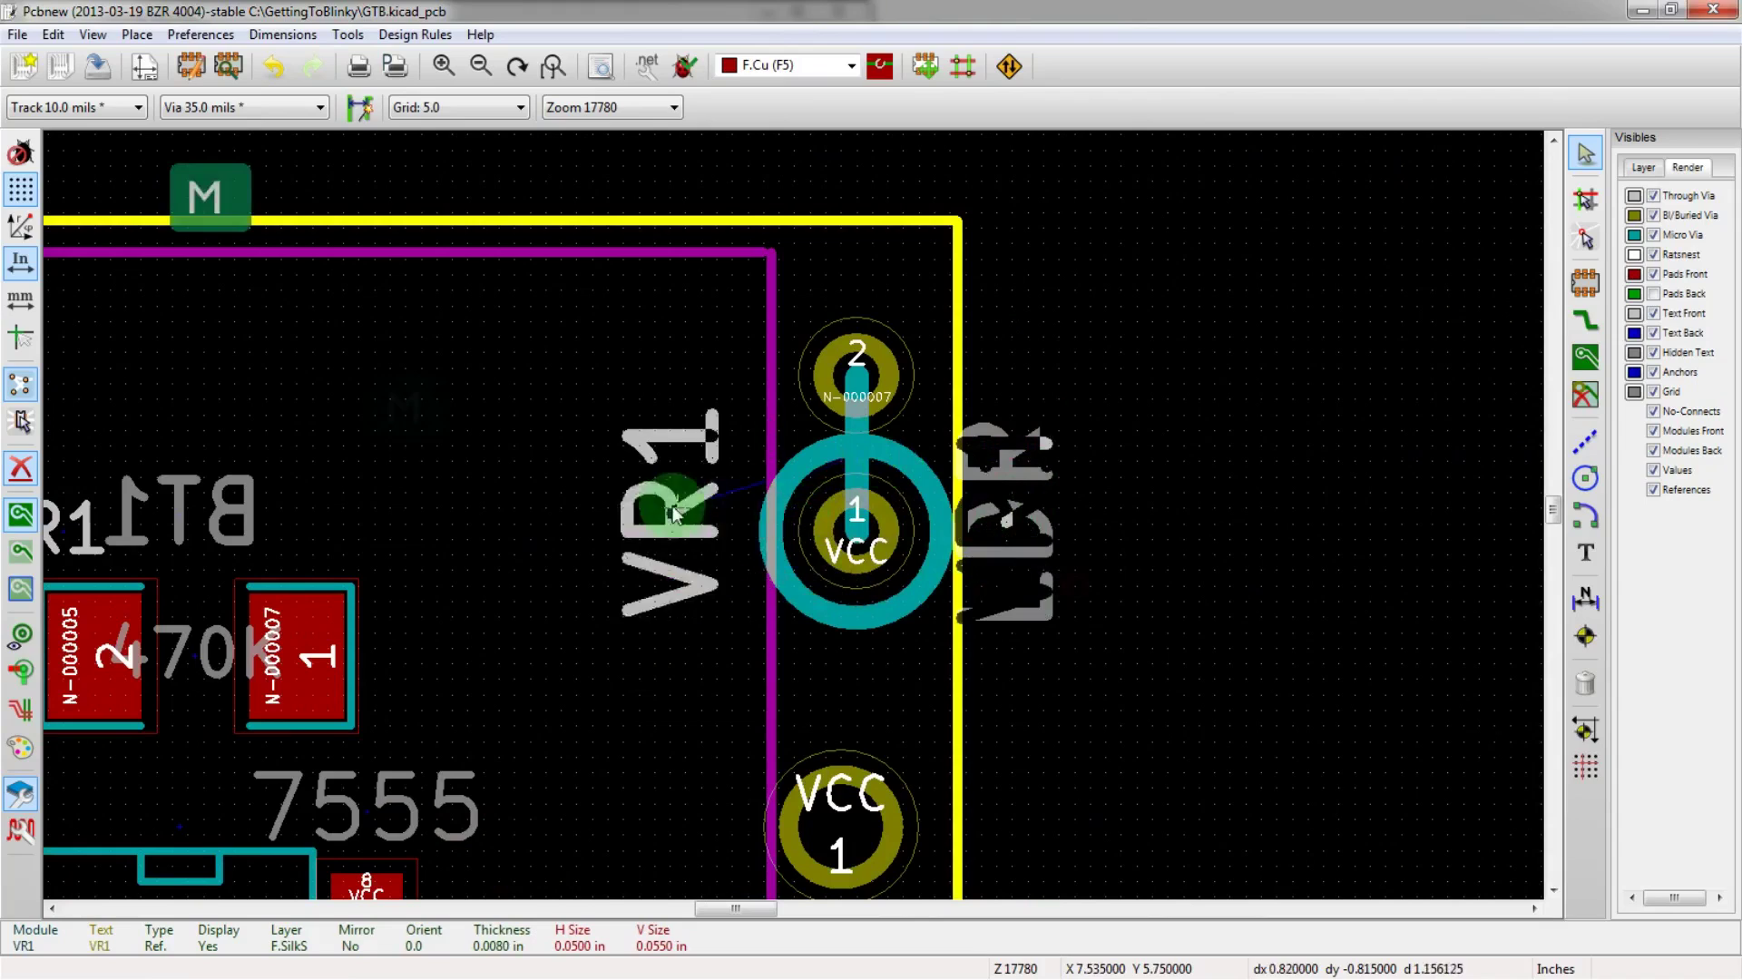
left_click(676, 473)
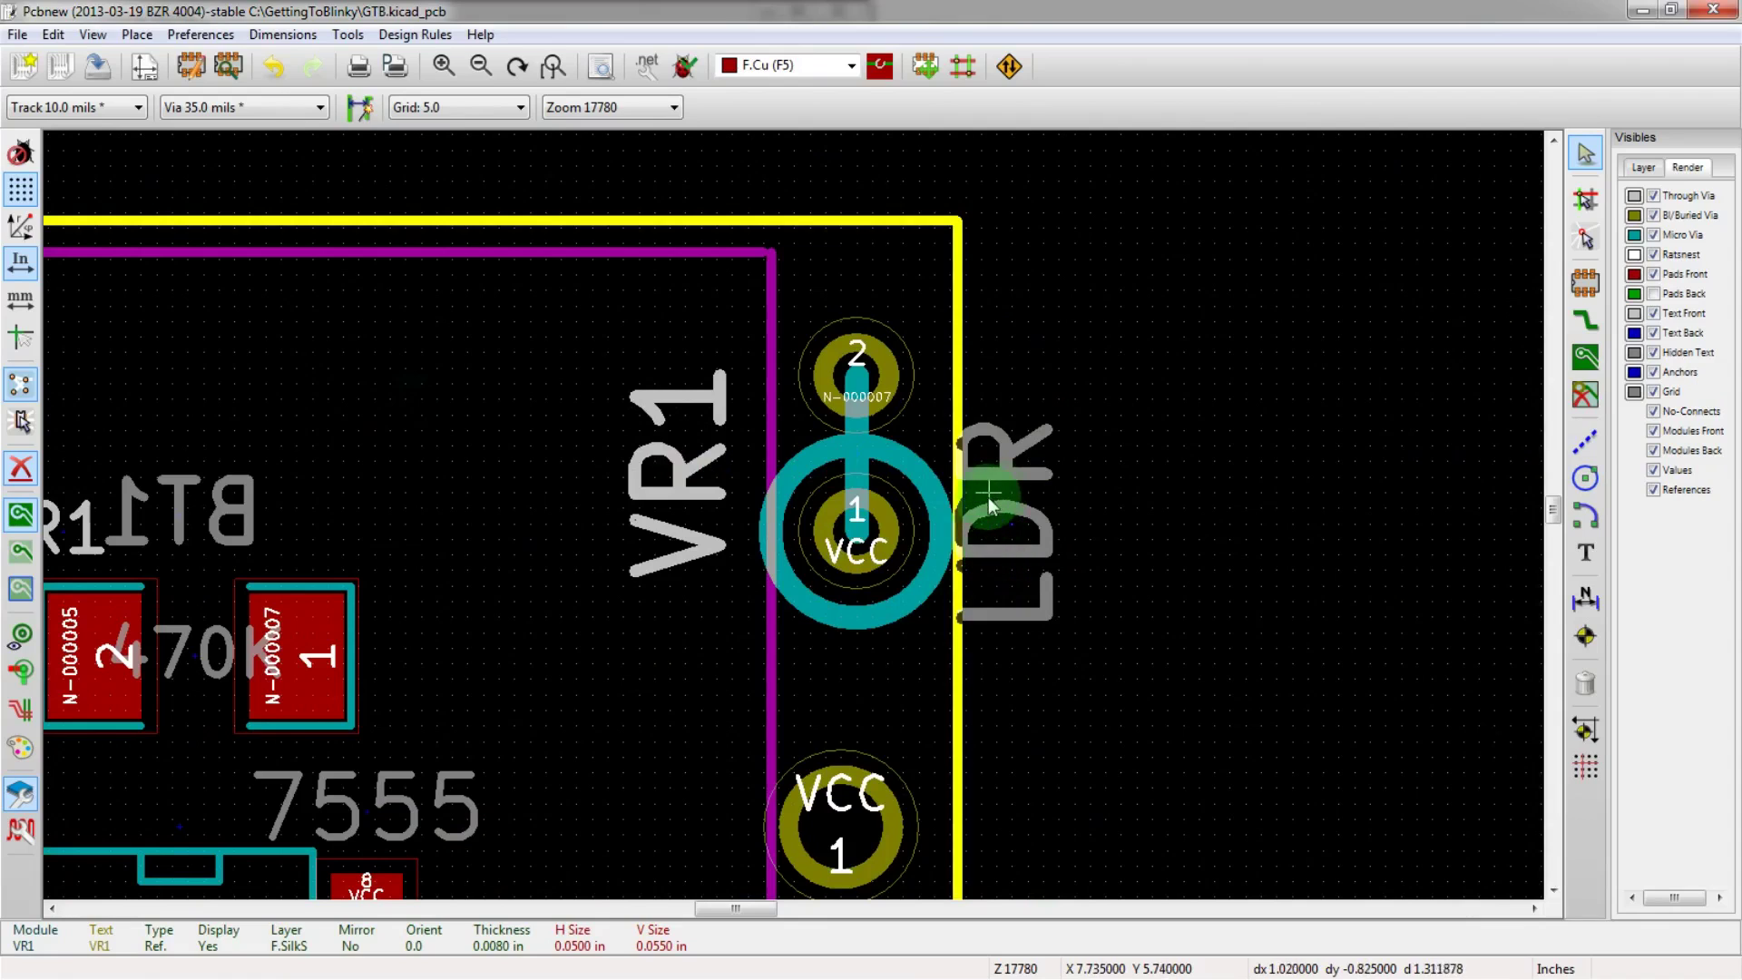
- Rotate VR1's LDR value text to read horizontally and place it inside the board edge, just below the light sensor
key("e")
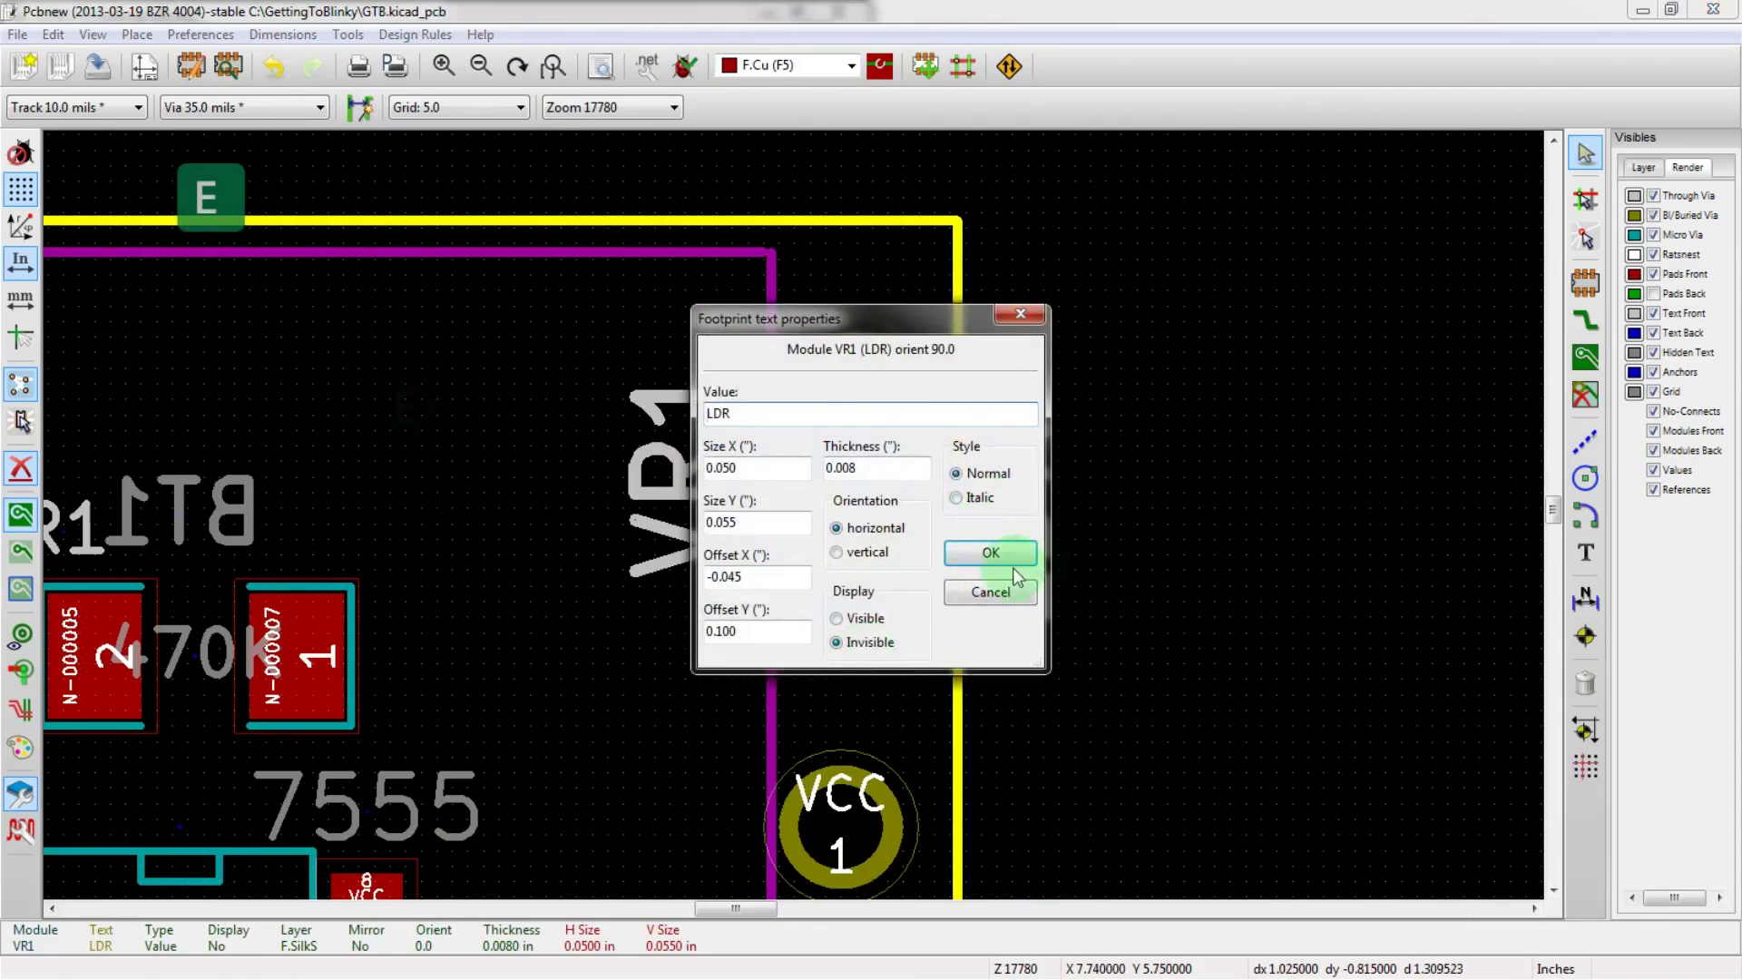
left_click(1018, 561)
key("m")
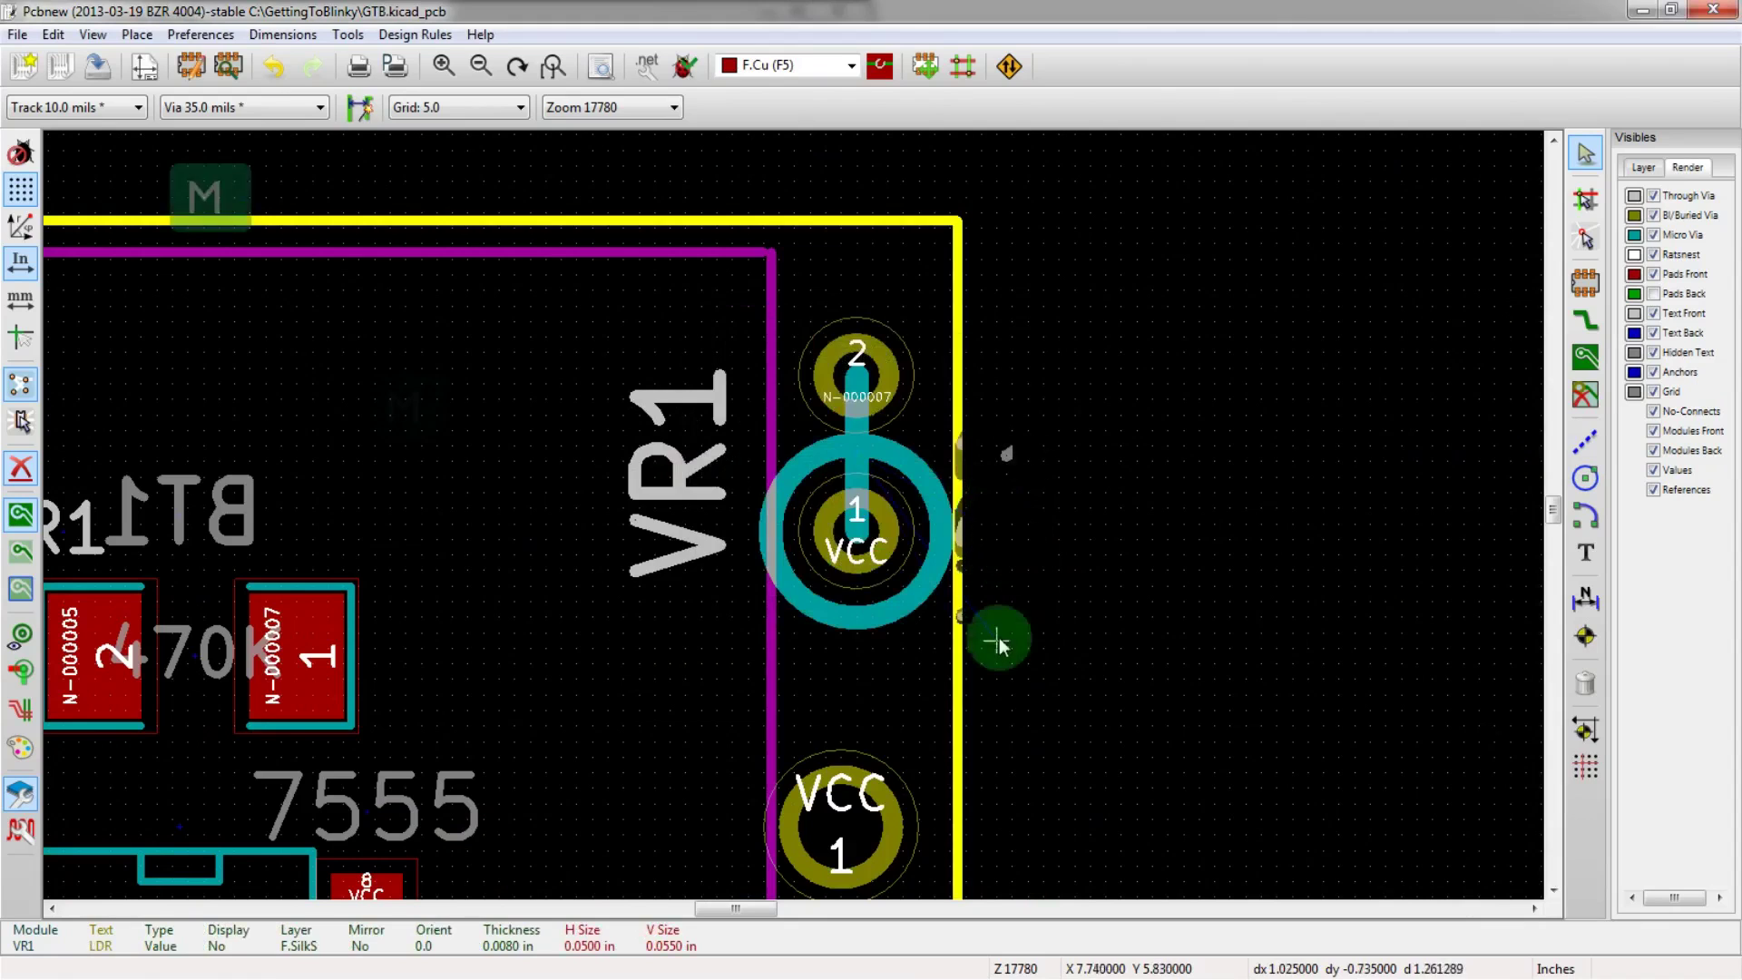
key("r")
key("r")
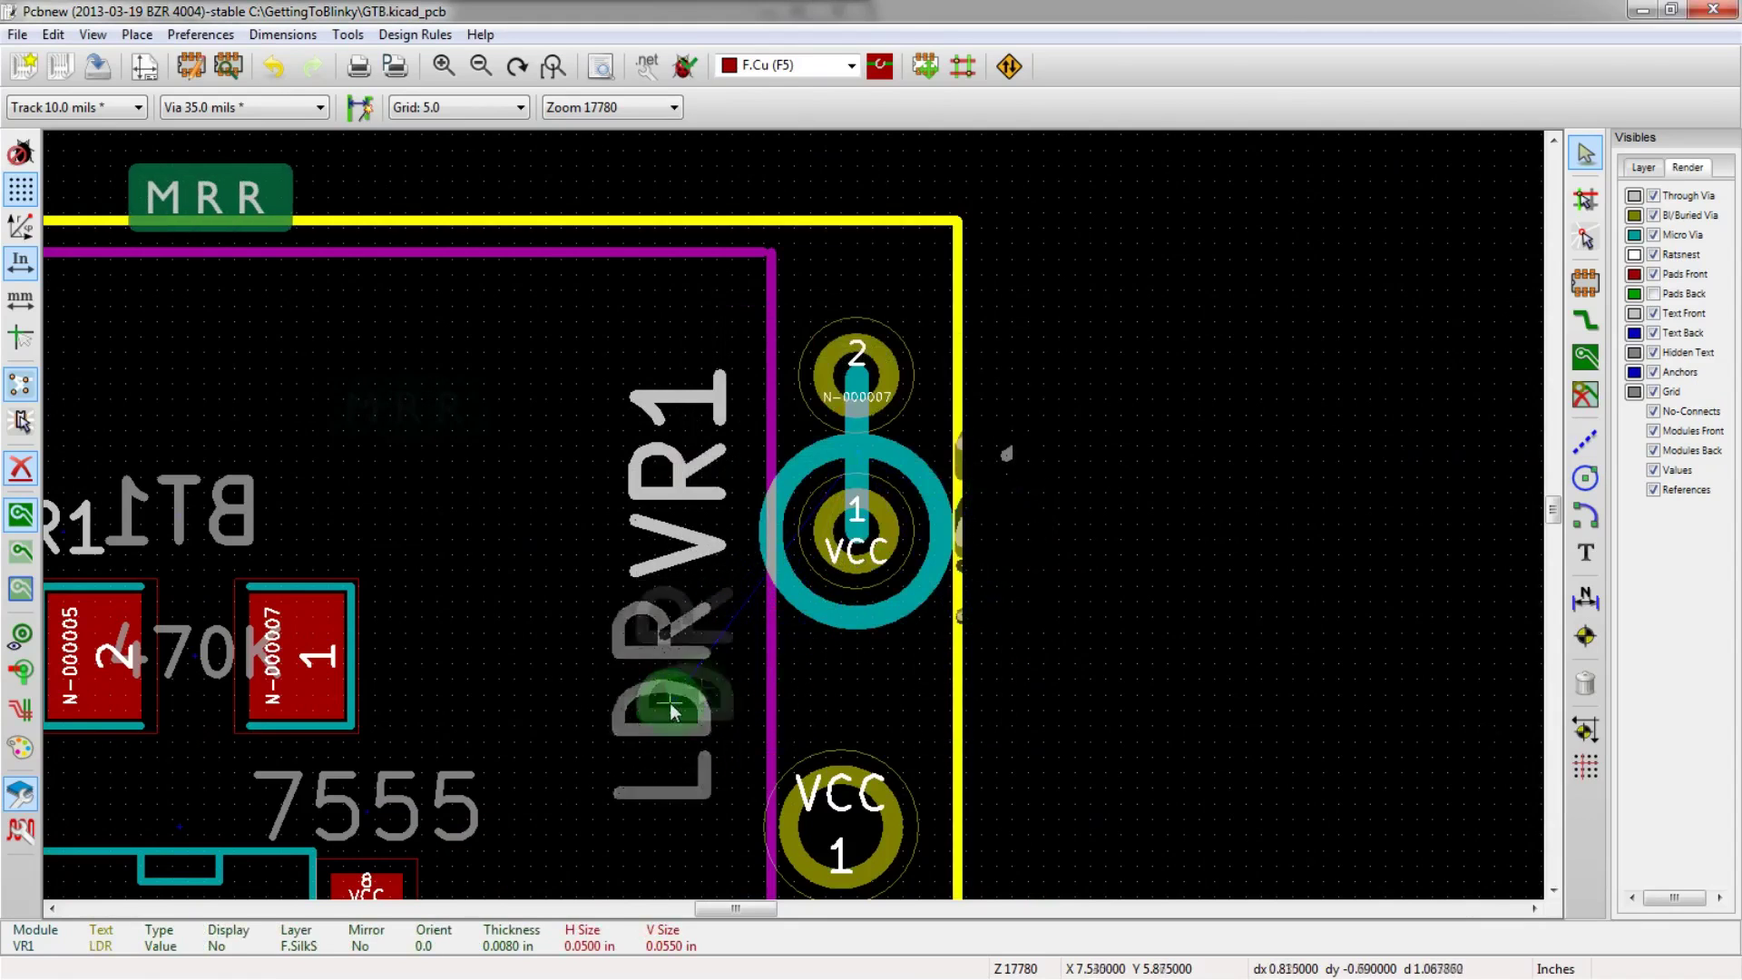
key("r")
key("r")
left_click(771, 664)
scroll(770, 663, "down", 1)
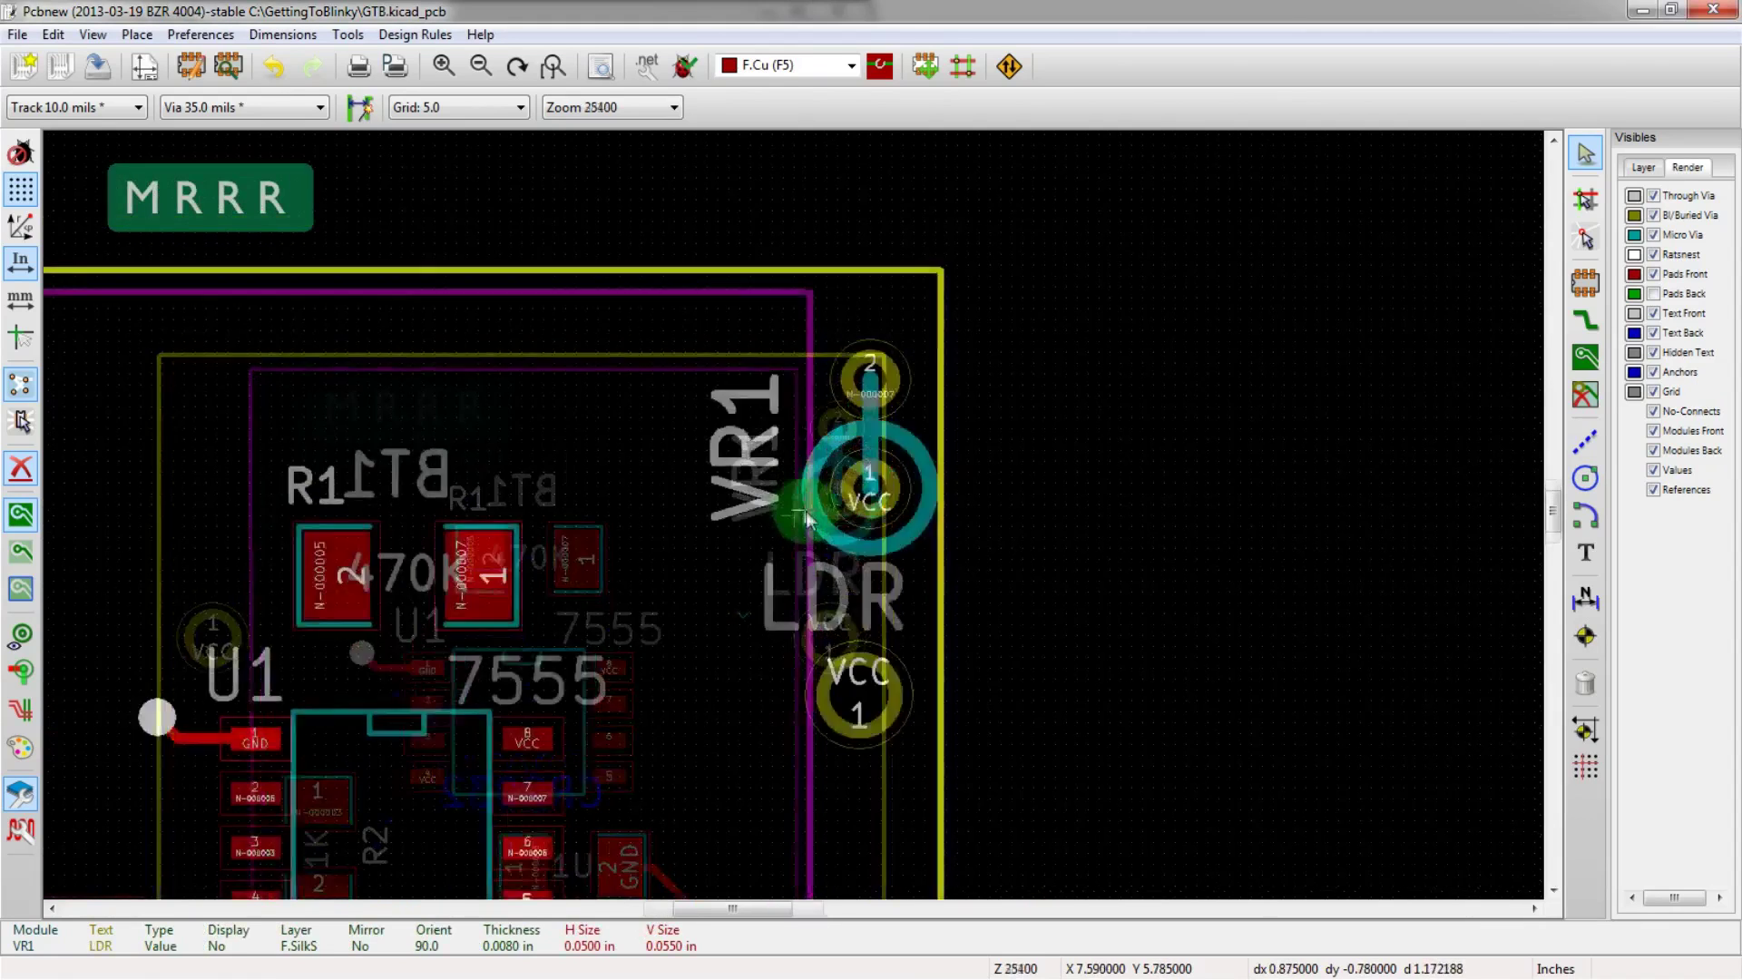
- Review the module properties of the light sensor VR1
scroll(797, 495, "up", 3)
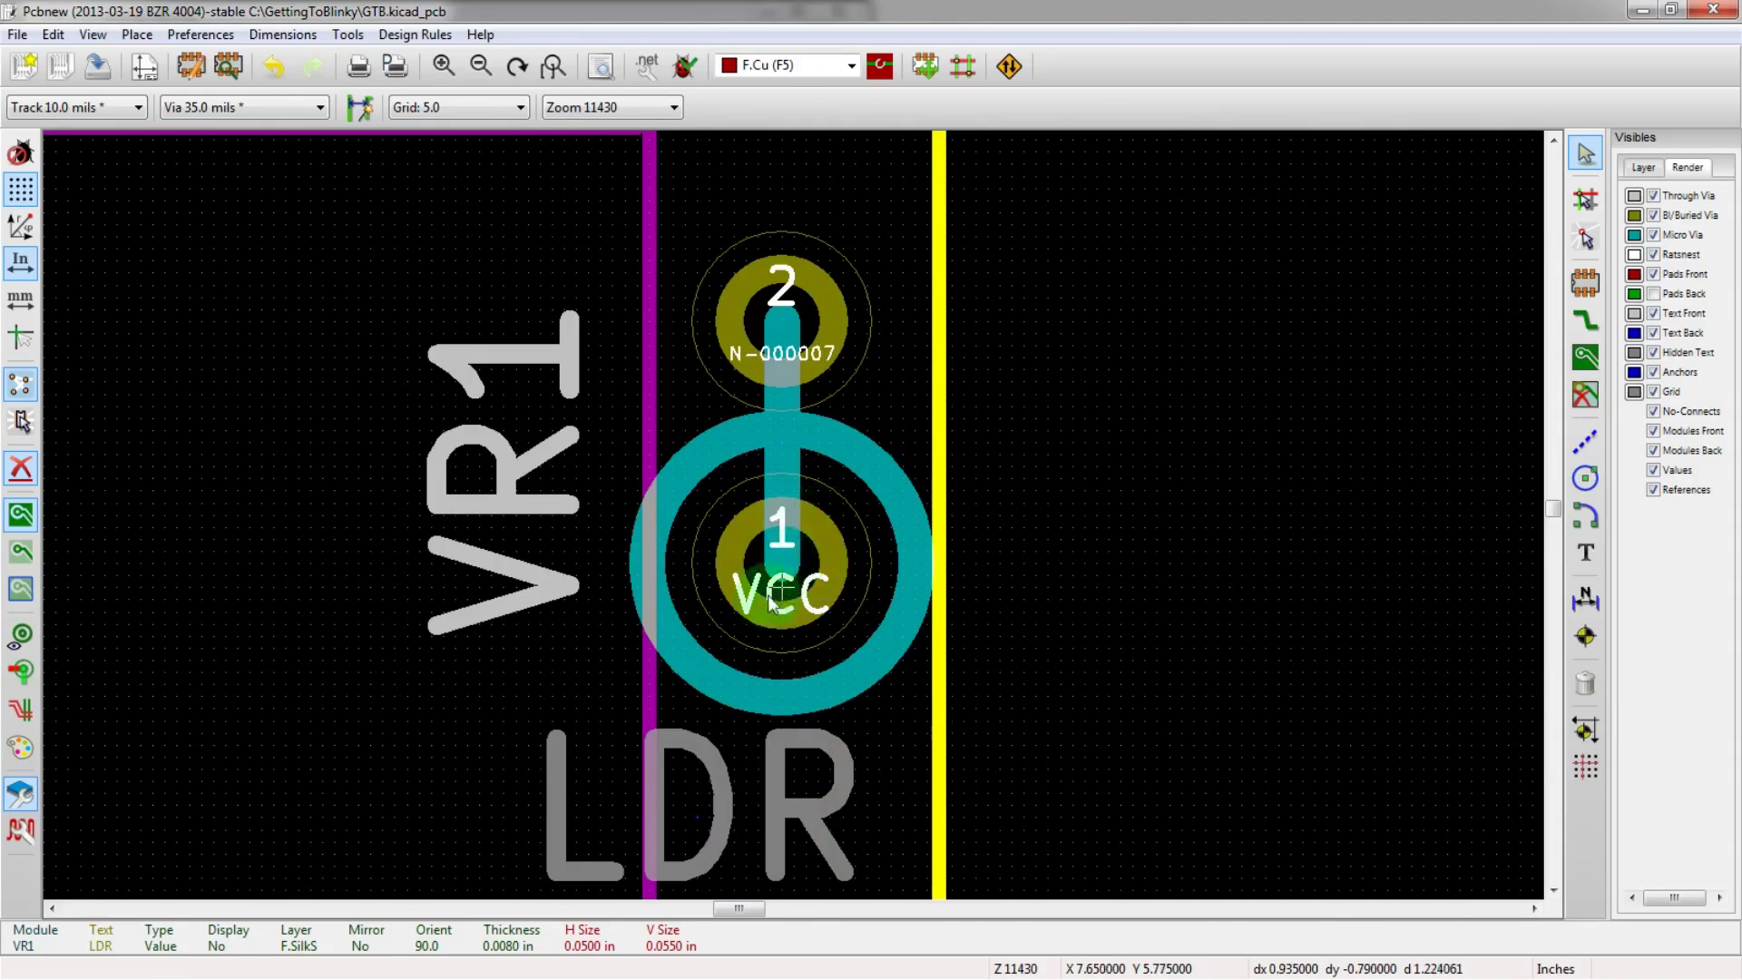
scroll(782, 594, "up", 1)
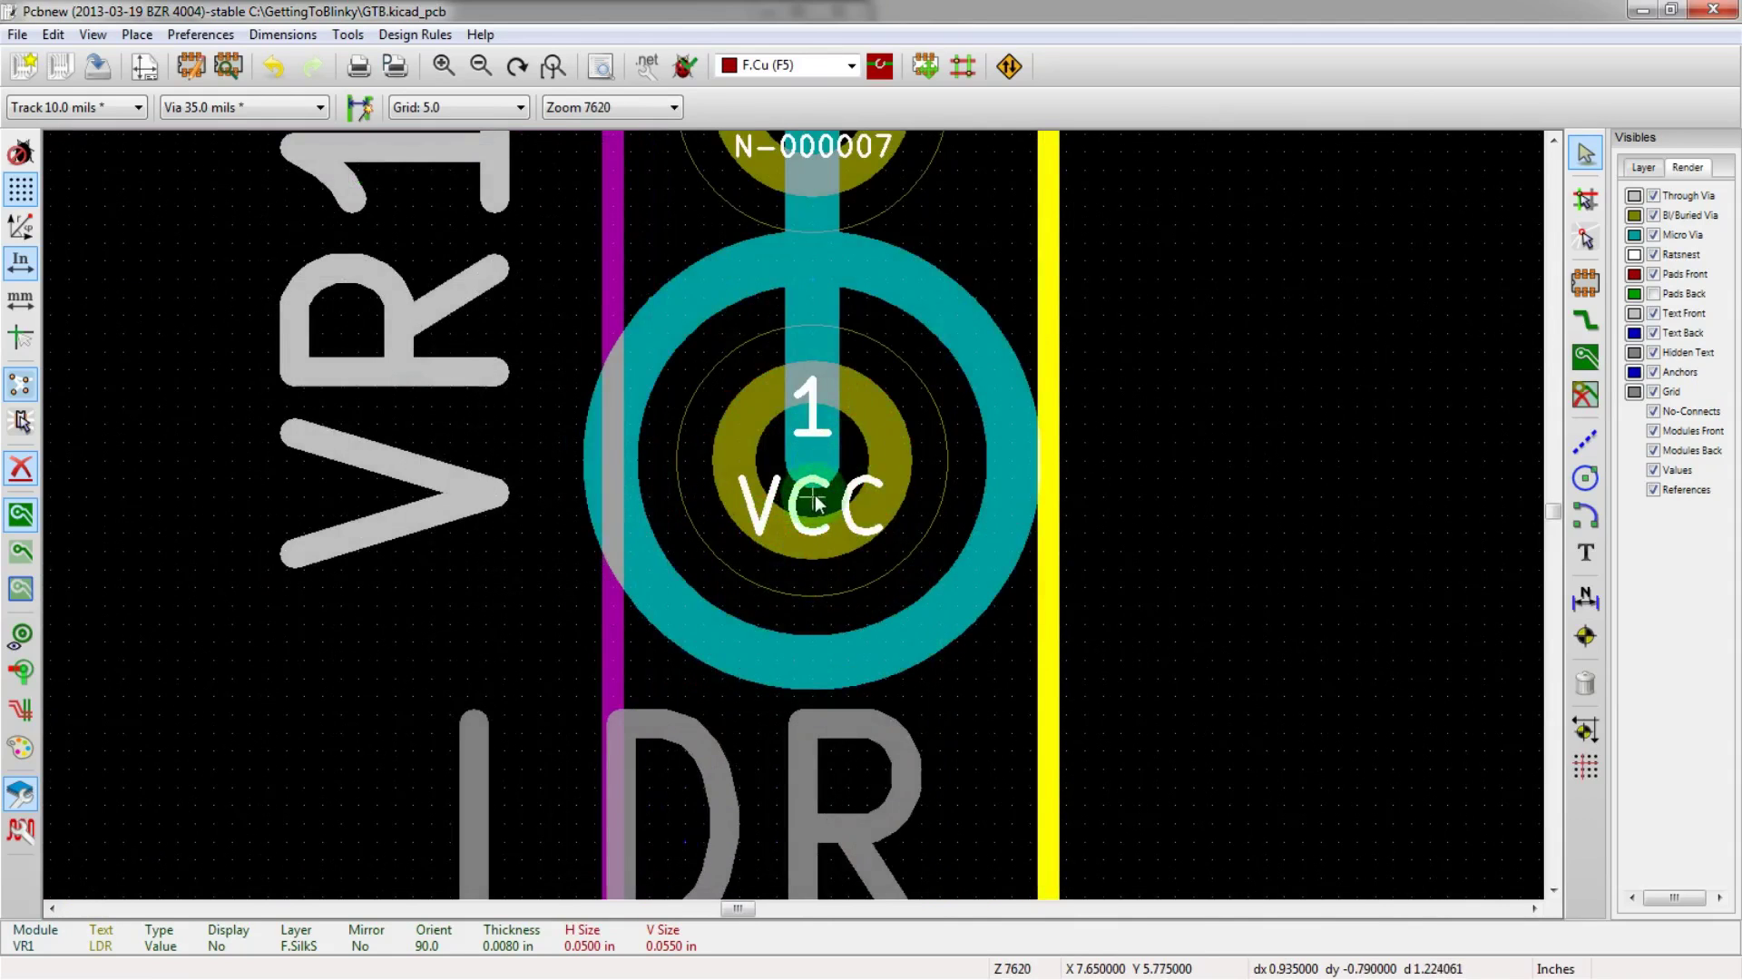
scroll(803, 512, "down", 2)
scroll(795, 517, "up", 2)
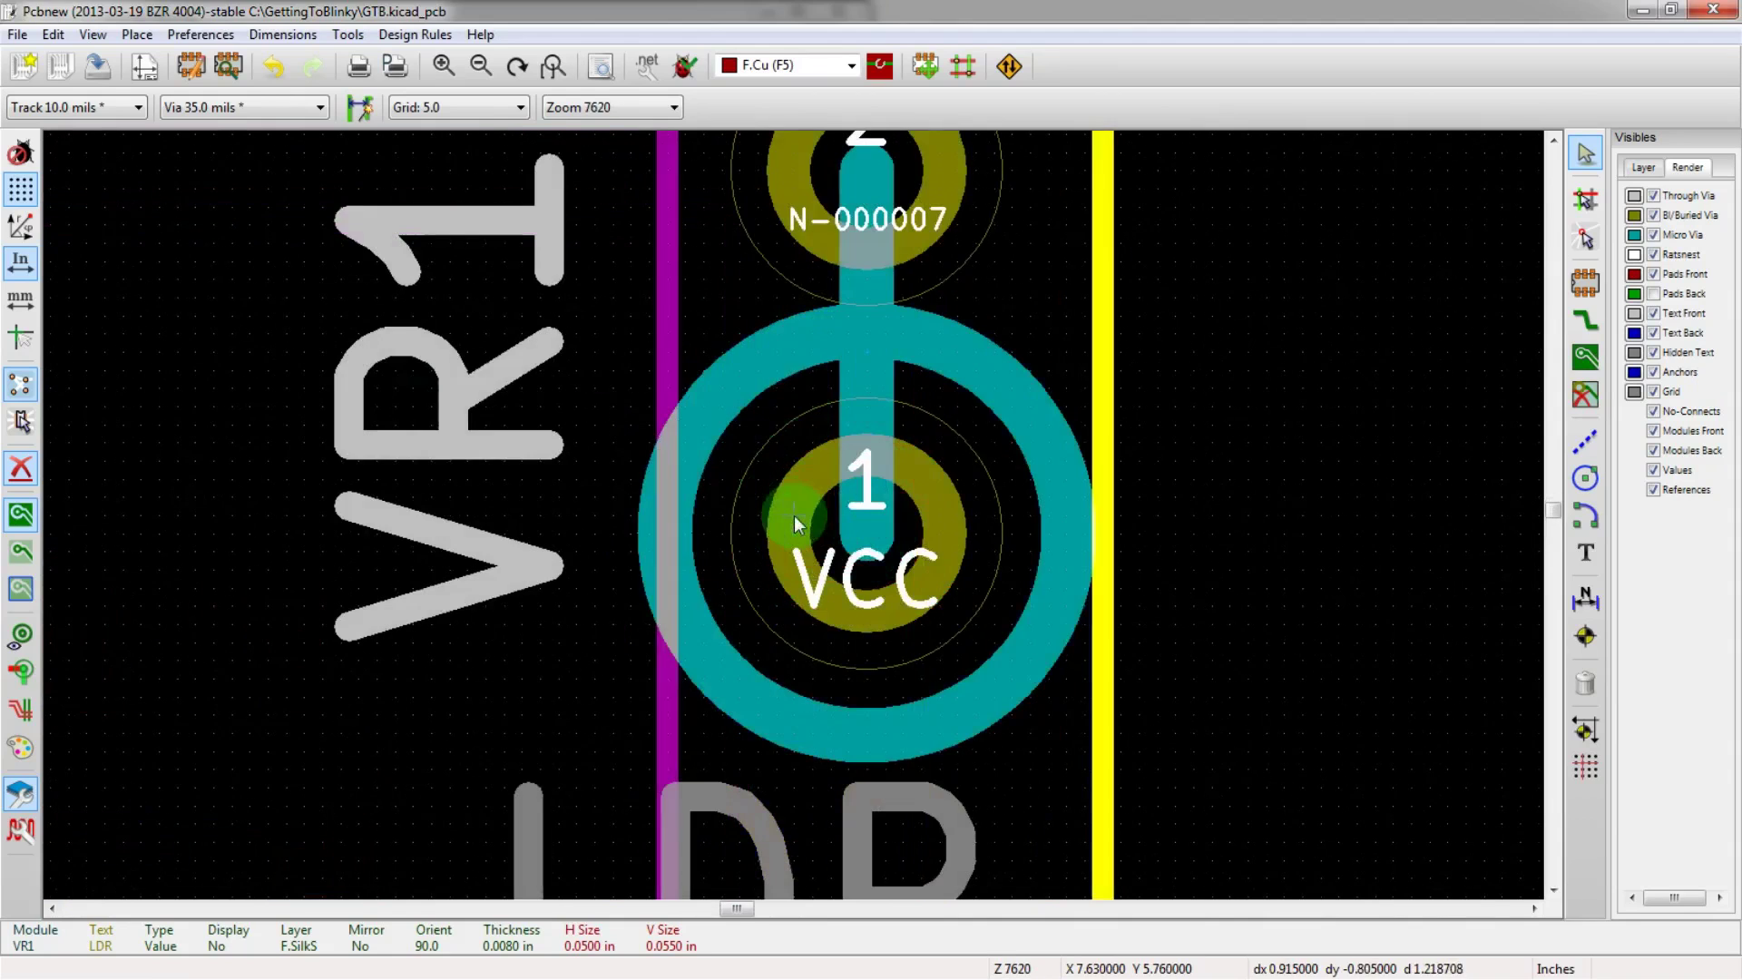
key("e")
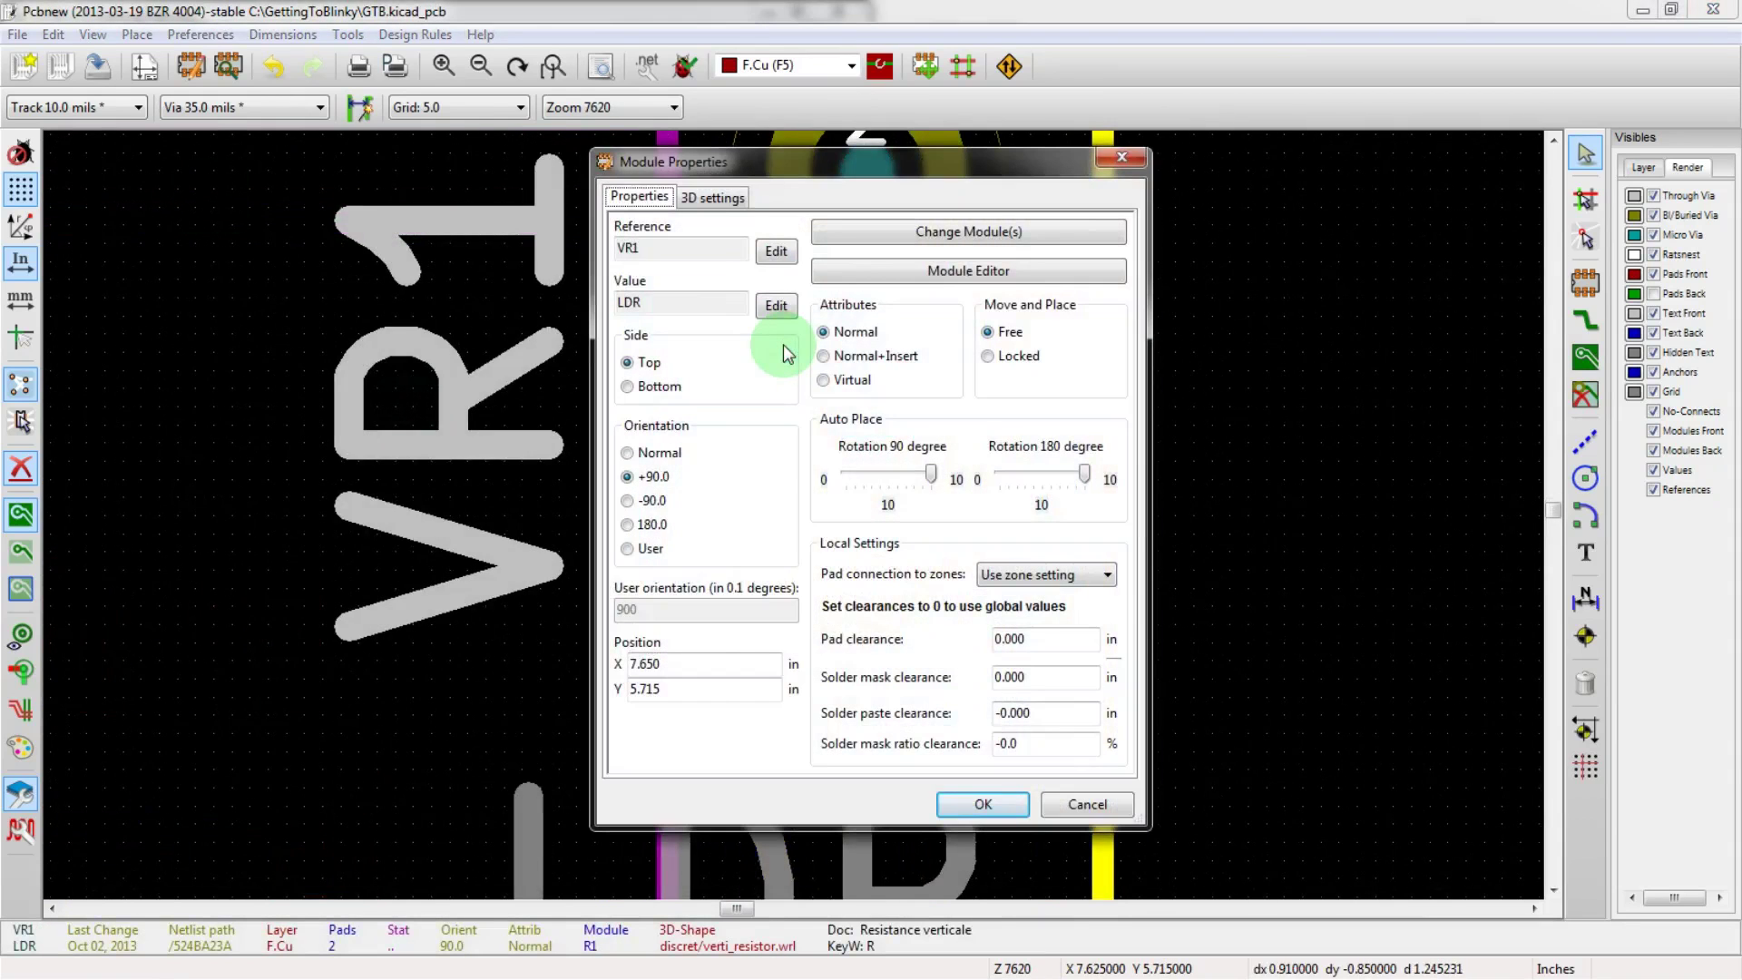
key("Escape")
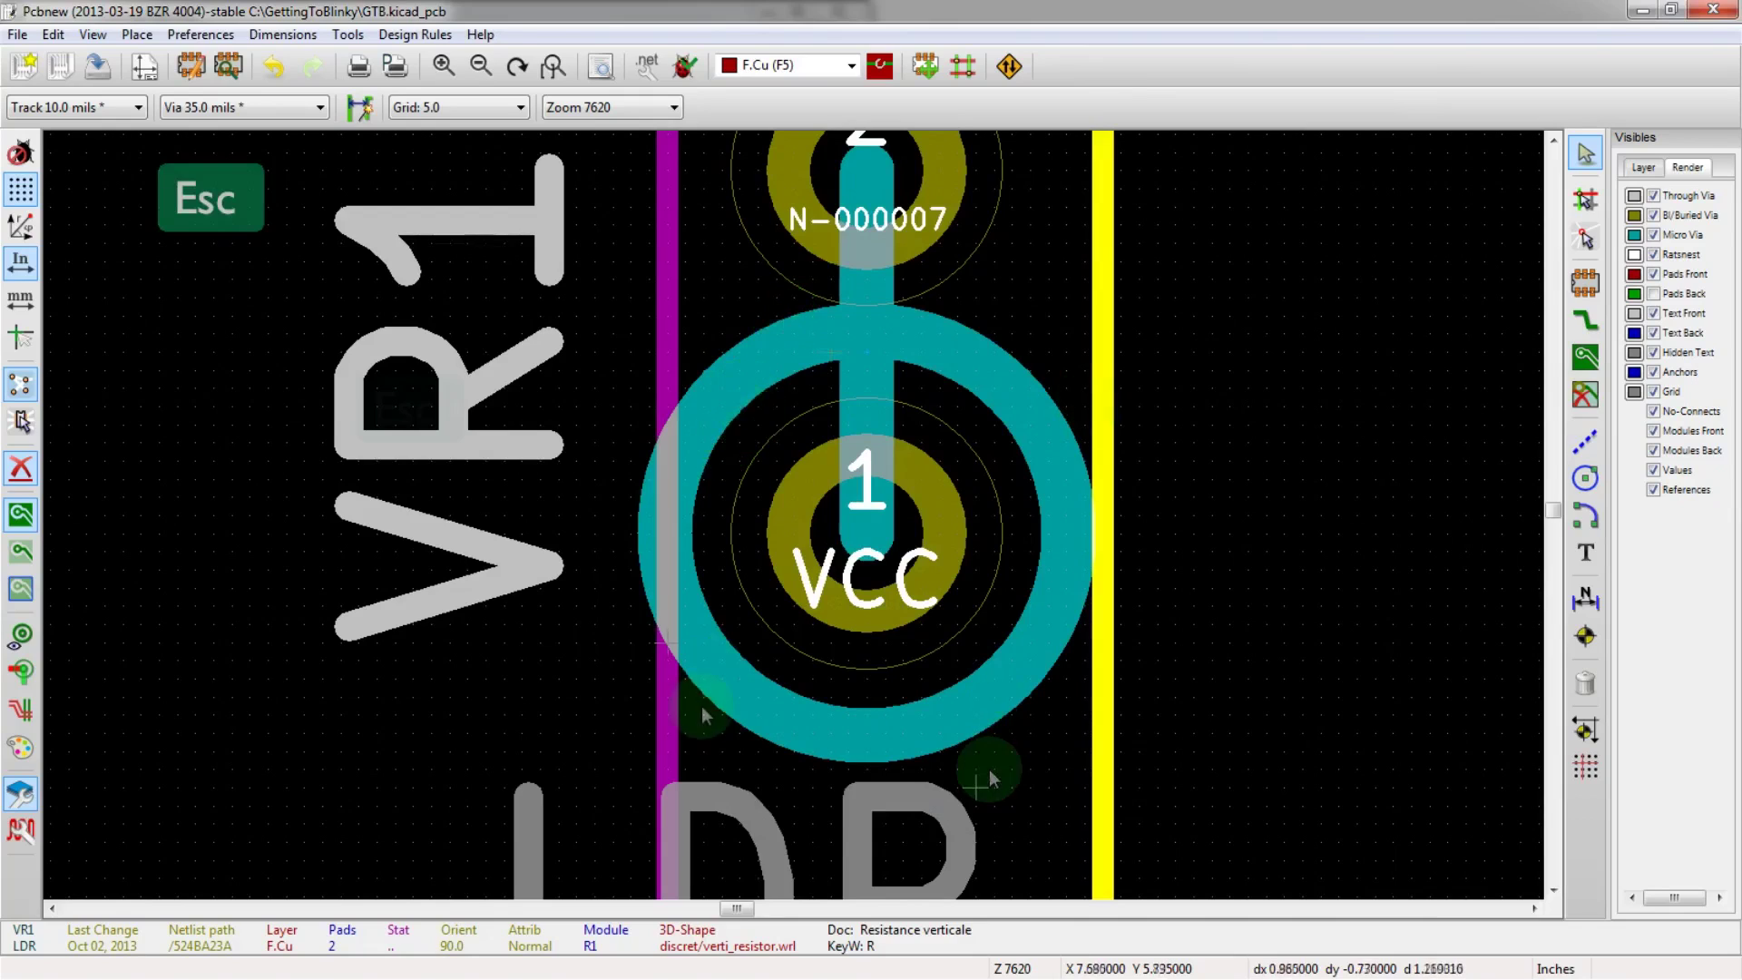
- Save the board file GTB.kicad_pcb
scroll(932, 547, "down", 3)
scroll(792, 524, "down", 3)
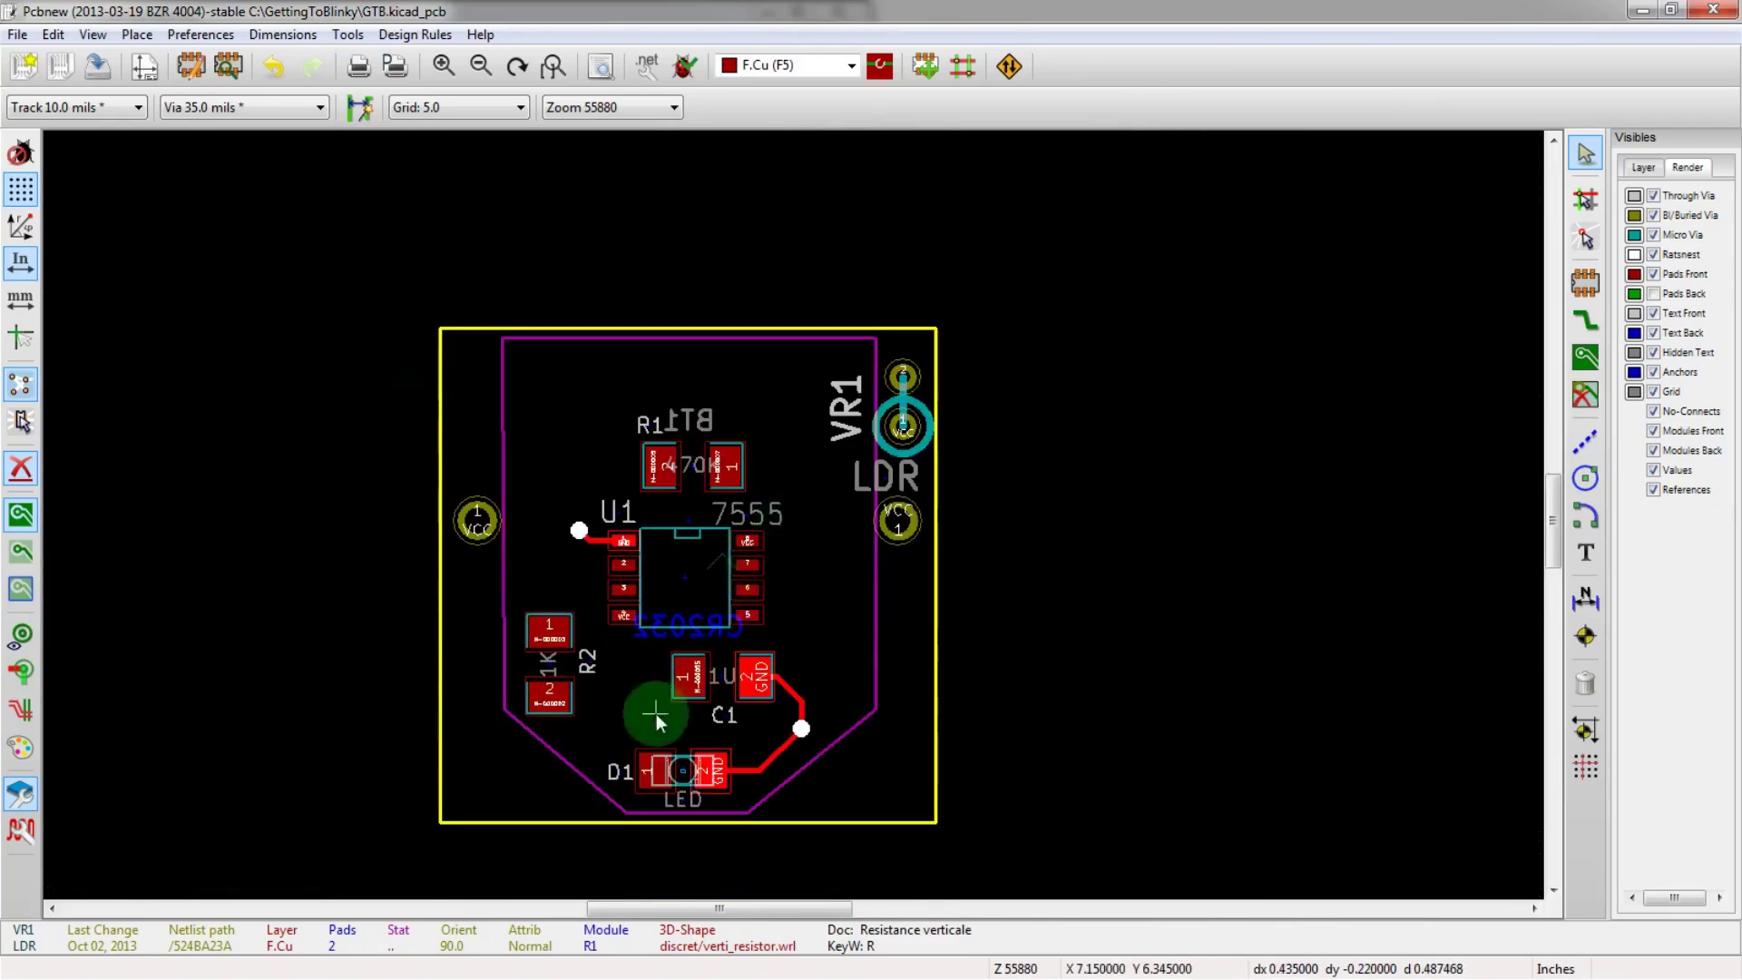
scroll(793, 515, "up", 1)
scroll(794, 517, "up", 1)
scroll(793, 516, "down", 1)
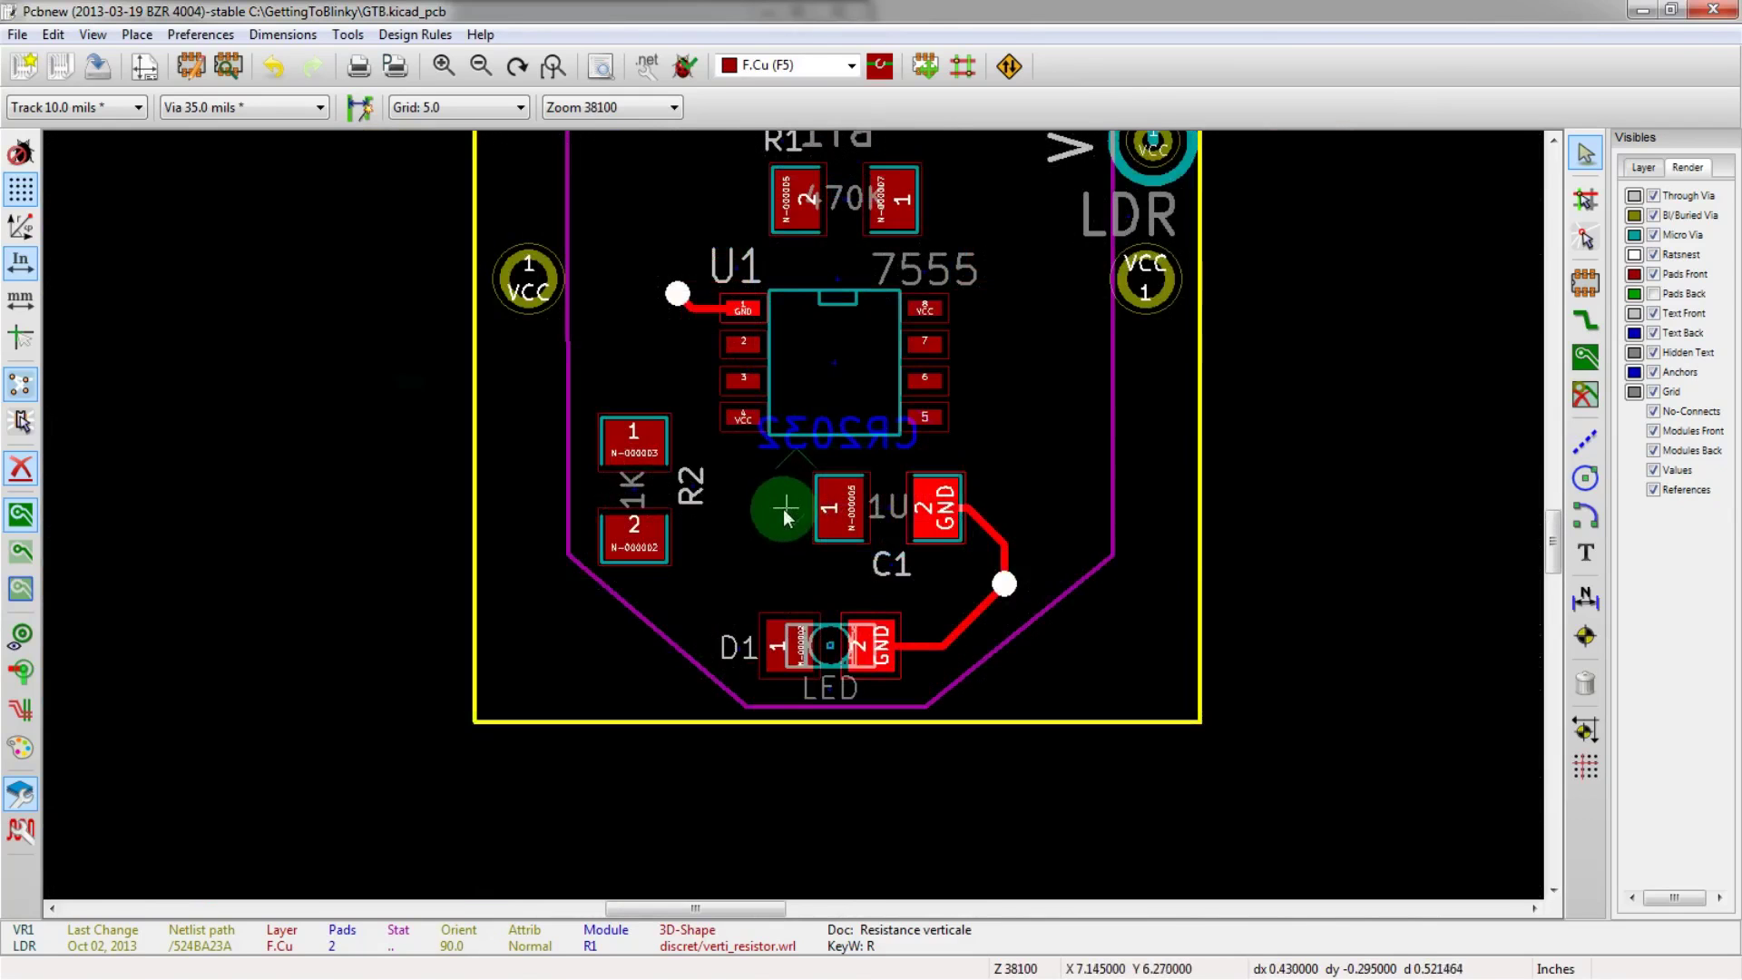
left_click(97, 65)
- Examine the board's text placement and the free areas around the components and corners
scroll(309, 535, "down", 2)
scroll(966, 420, "up", 2)
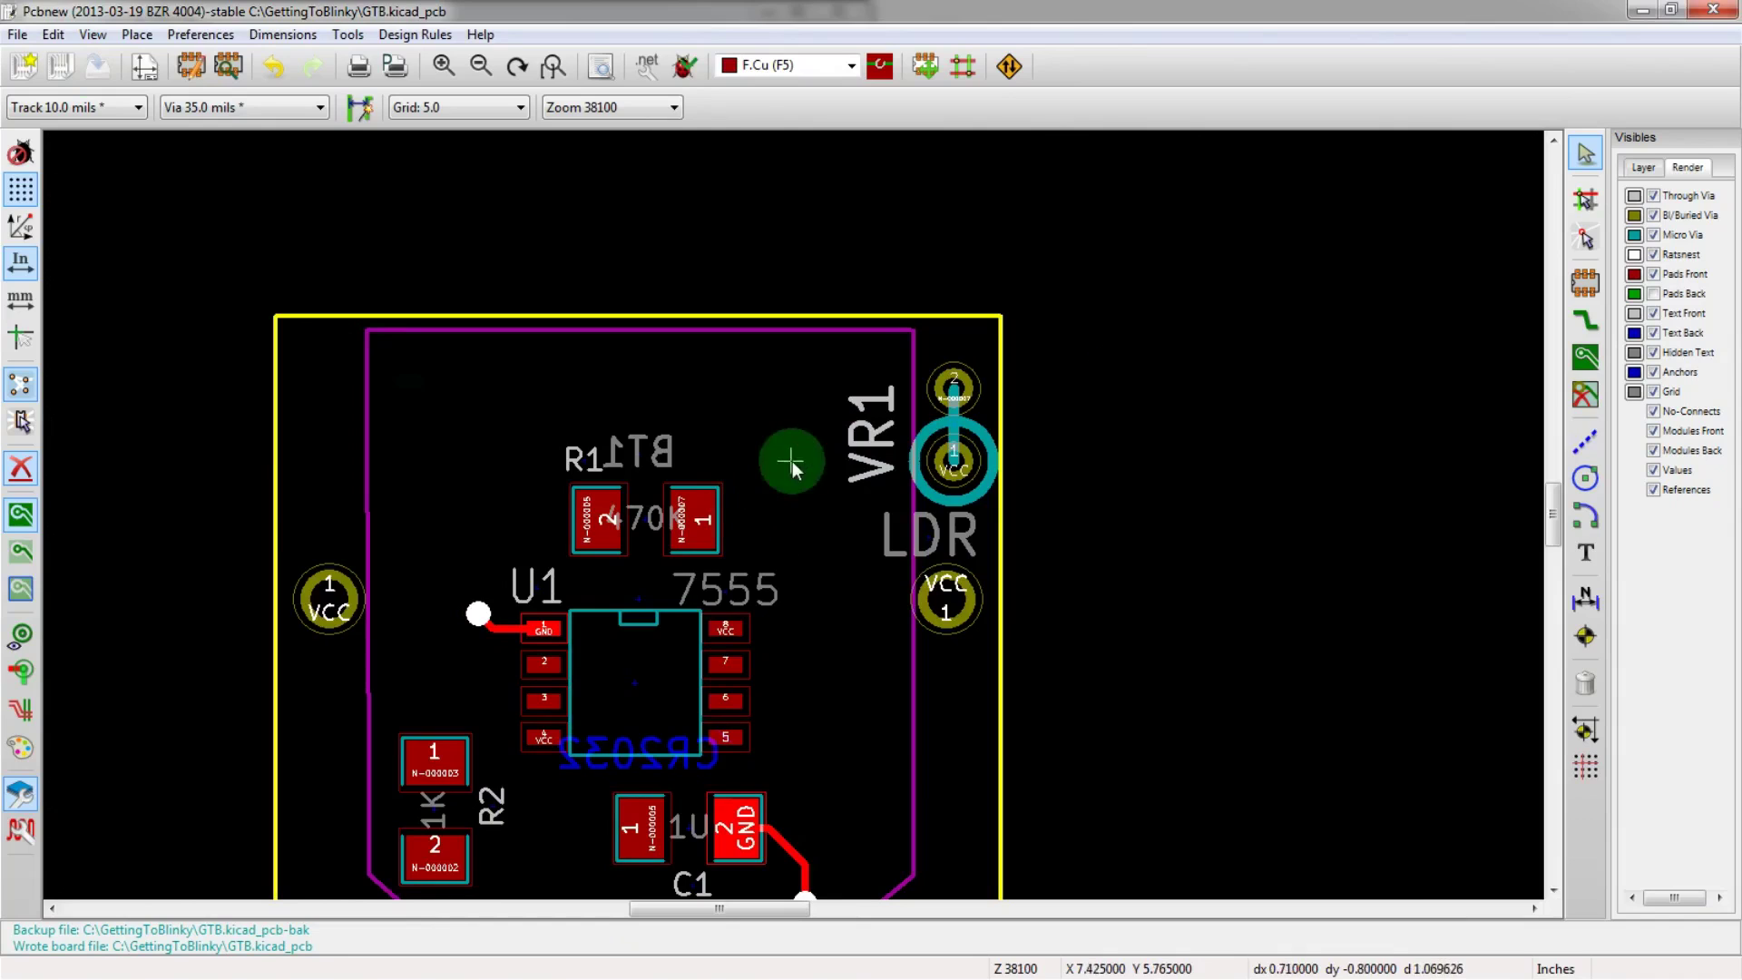
scroll(715, 417, "down", 3)
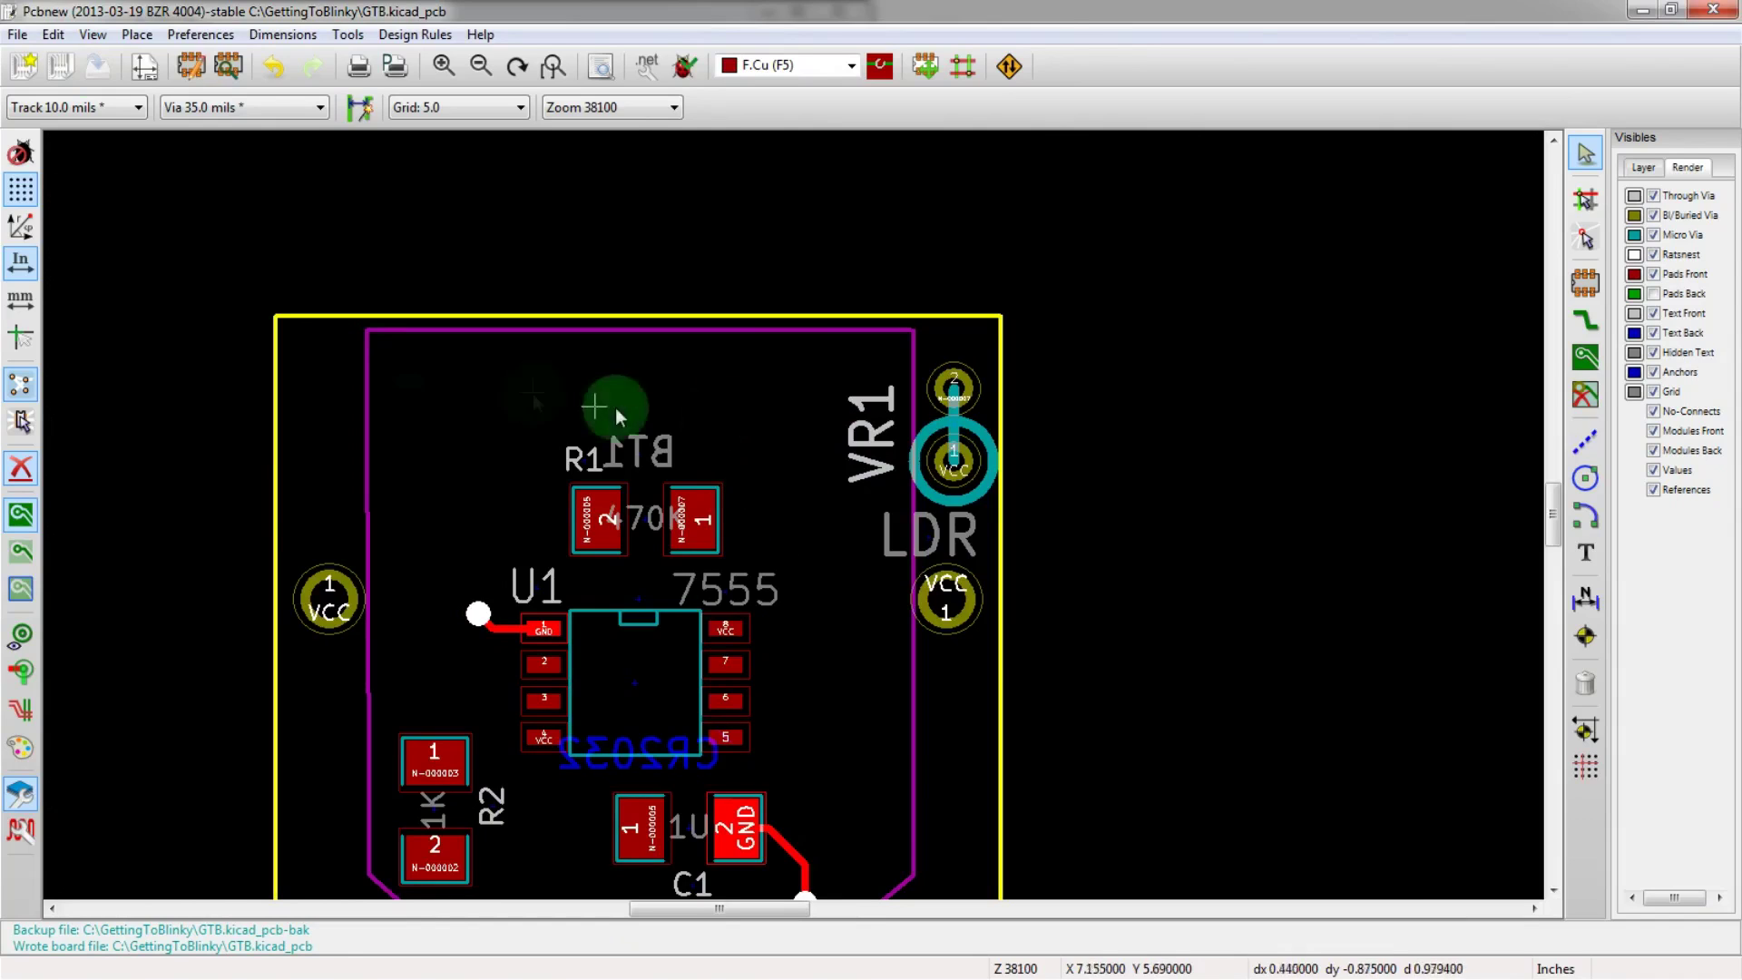
left_click(957, 294)
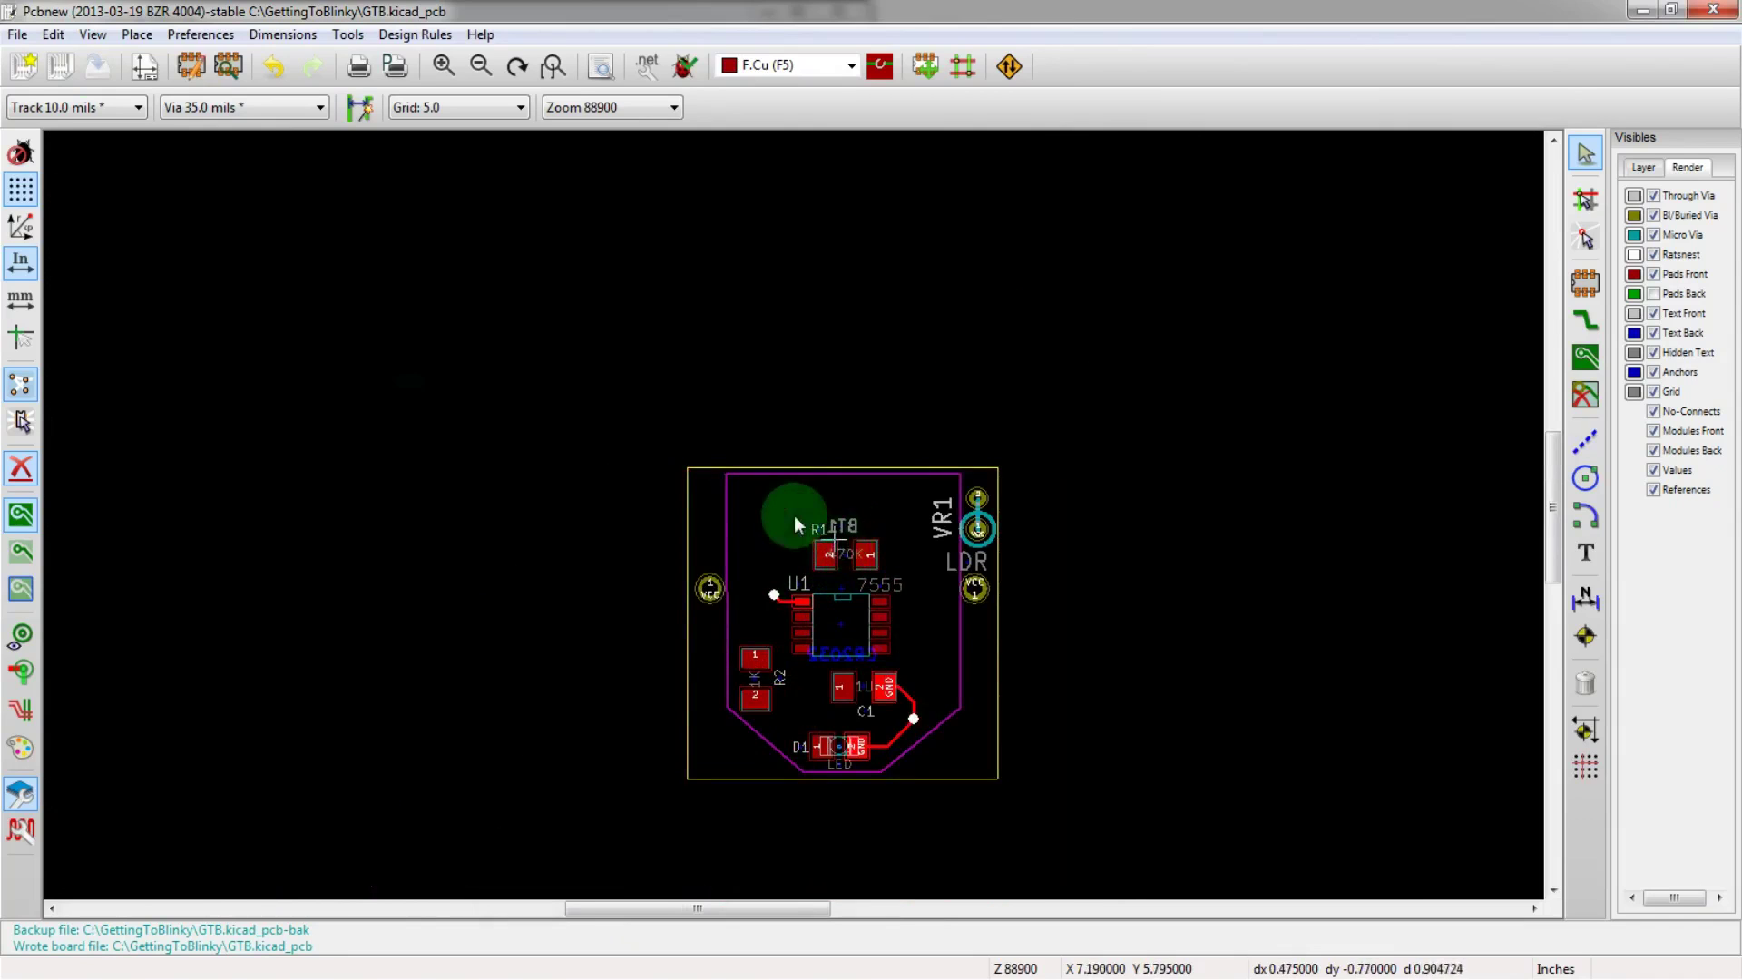
scroll(792, 516, "up", 2)
scroll(782, 539, "down", 1)
scroll(782, 539, "up", 1)
scroll(786, 517, "down", 1)
scroll(766, 517, "up", 1)
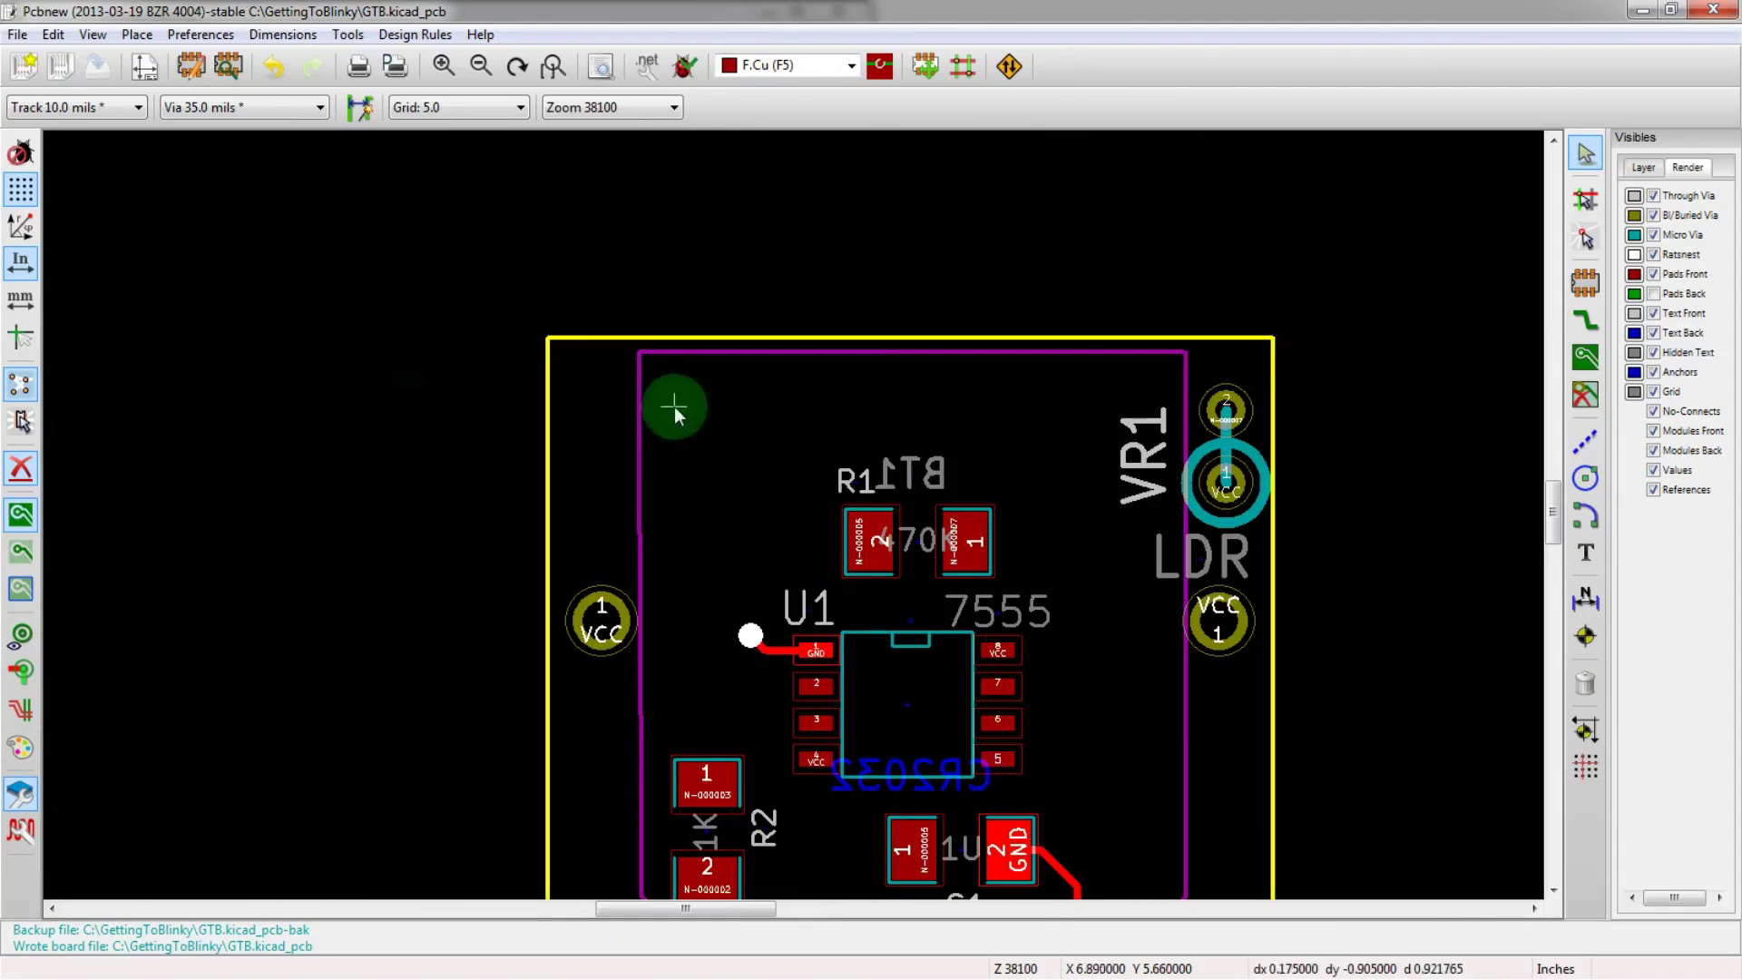
scroll(777, 400, "down", 1)
scroll(793, 515, "up", 1)
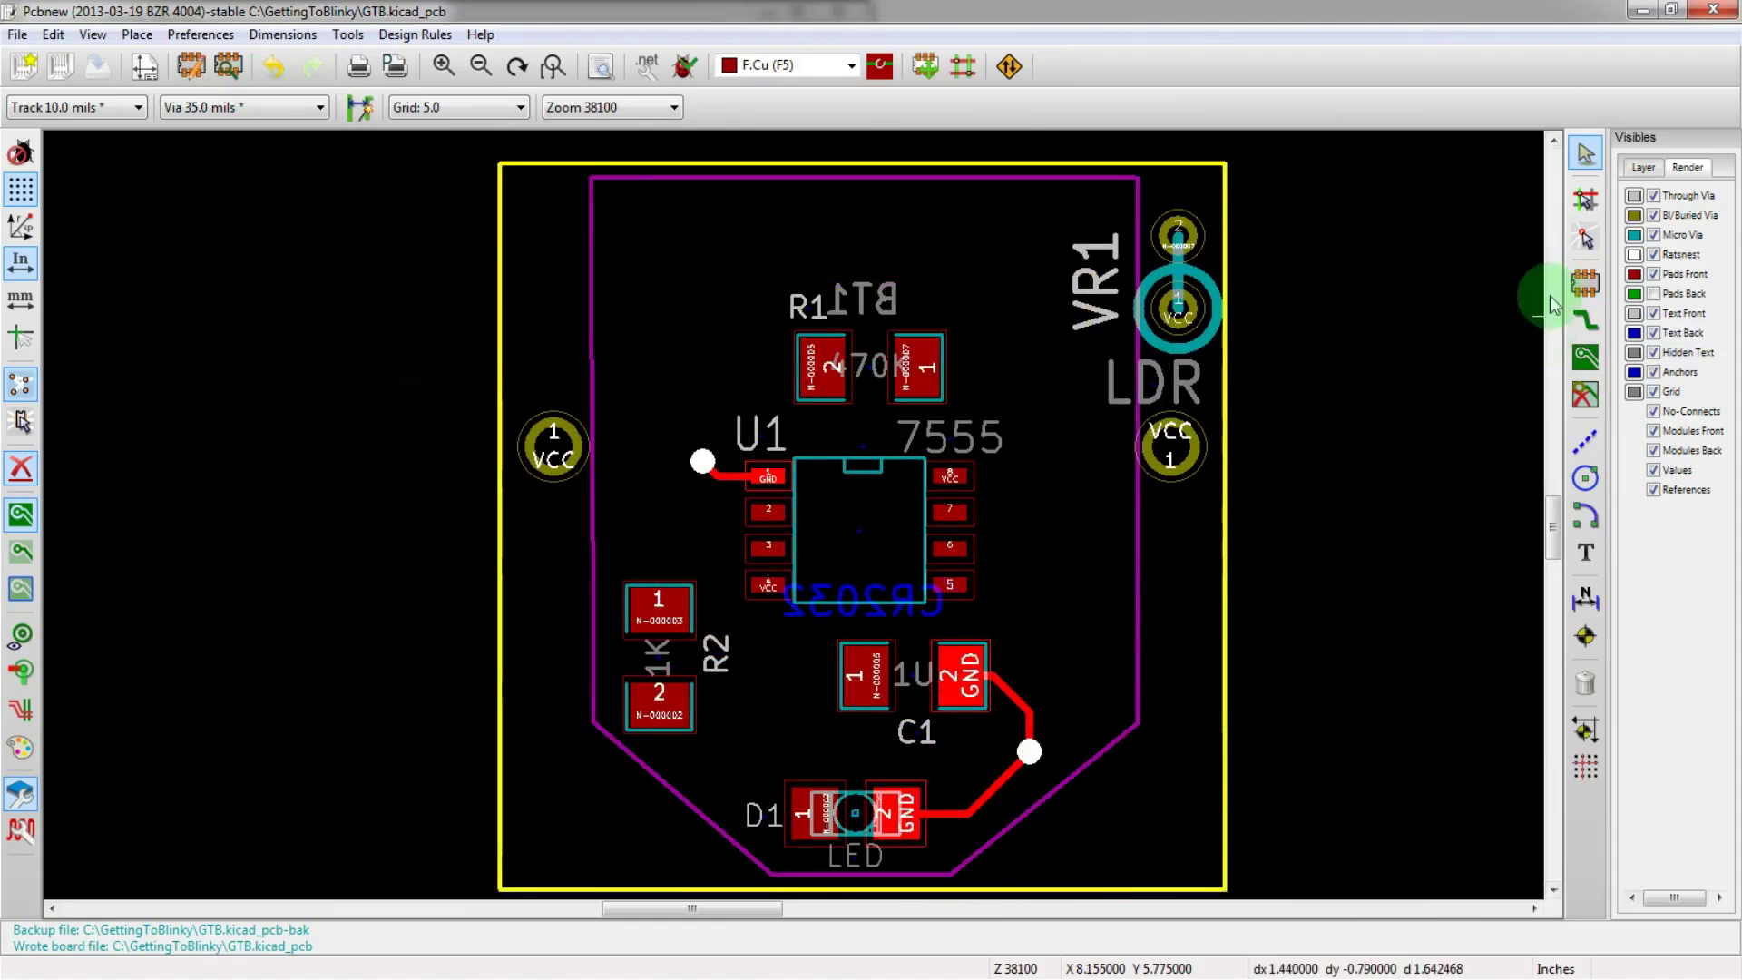
- Add a mirrored text "CG" on the B.SilkS layer in the board's lower-left corner
left_click(1585, 552)
left_click(591, 812)
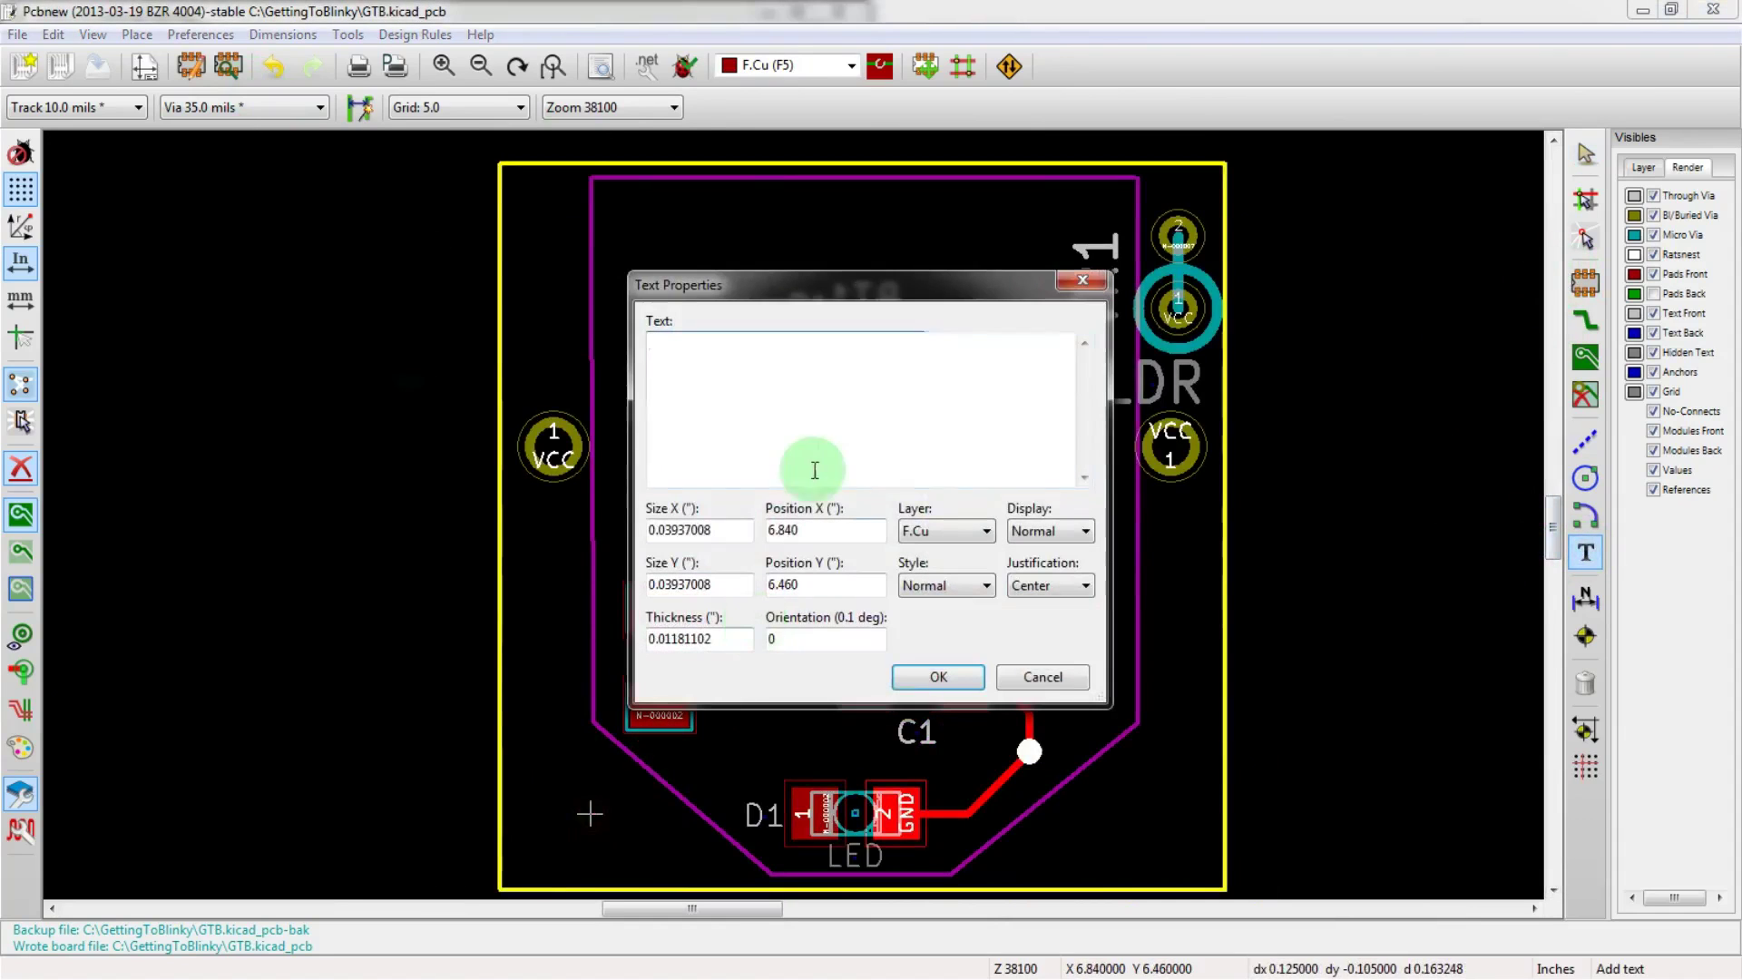
type("CG")
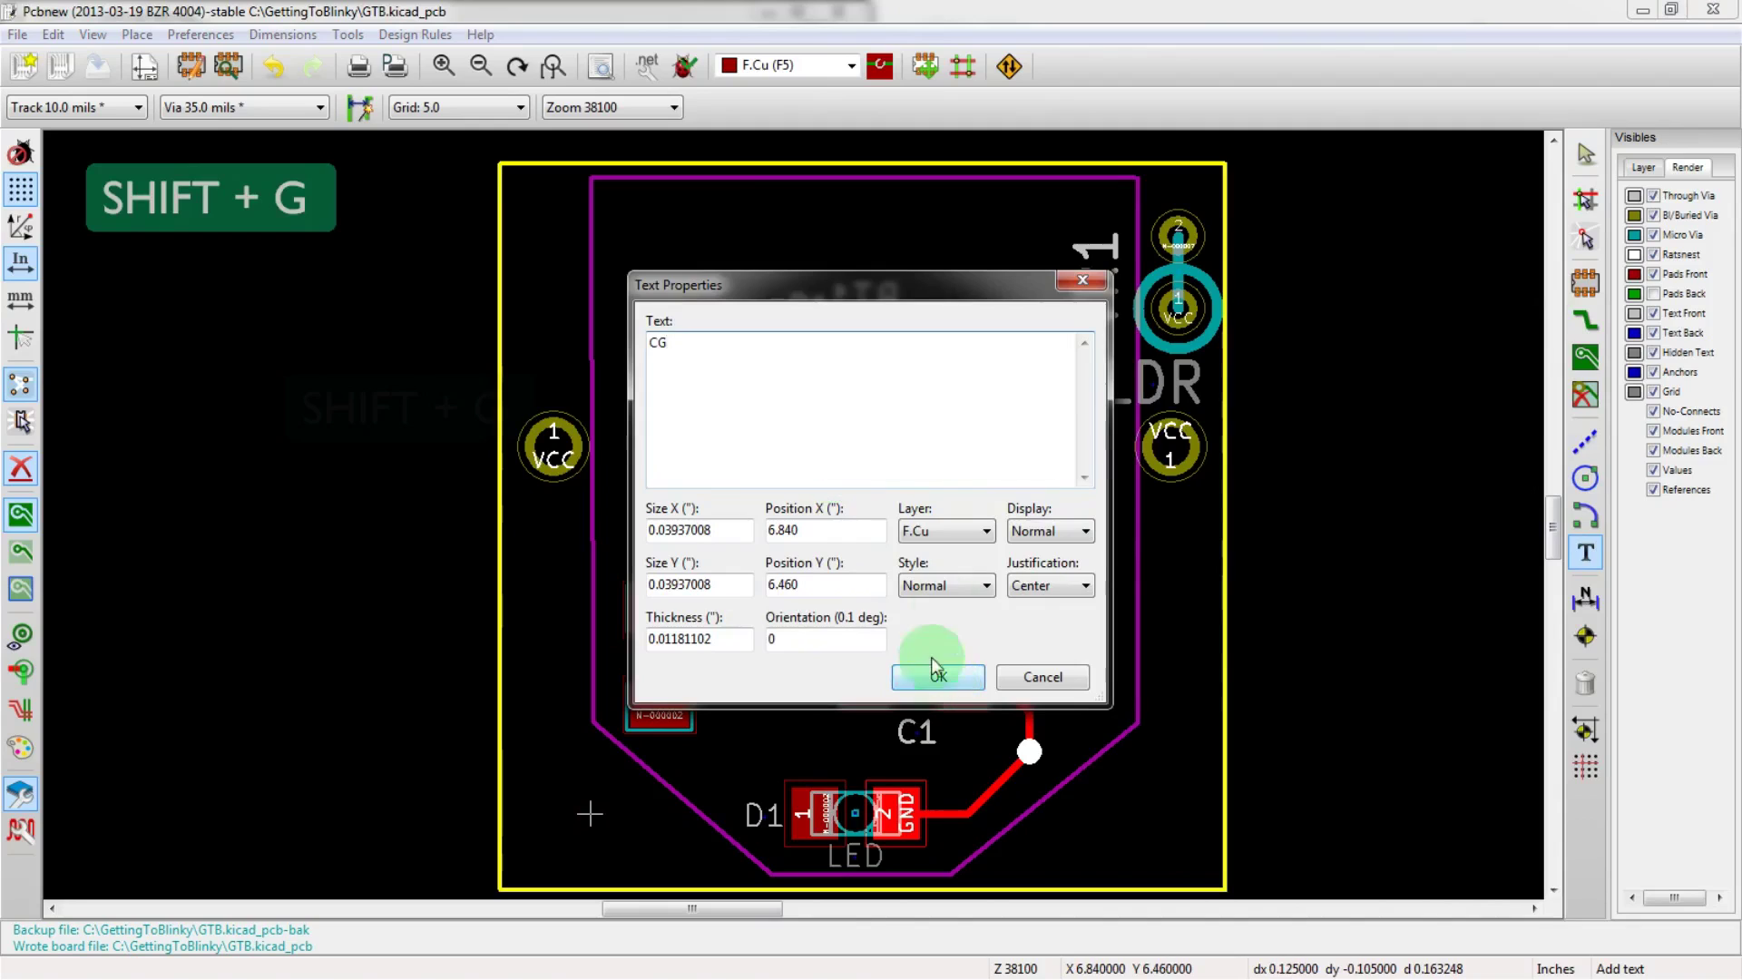
left_click(943, 532)
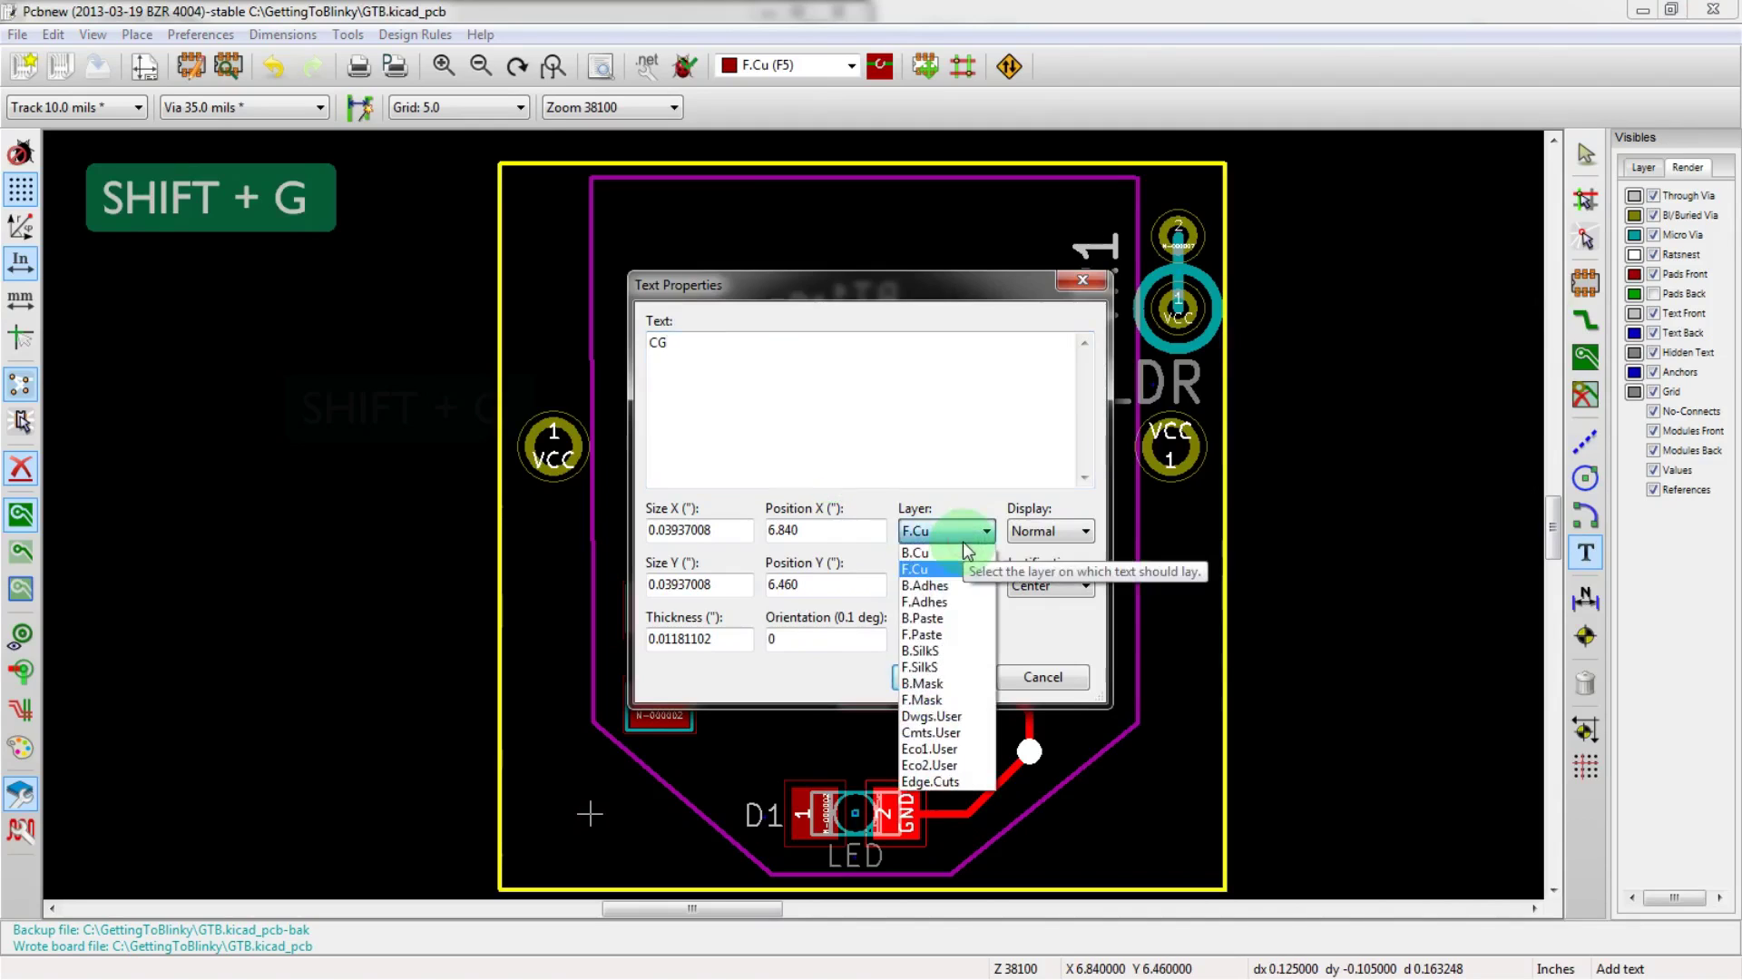
left_click(956, 649)
left_click(1057, 532)
left_click(1053, 570)
left_click(940, 678)
left_click(1030, 548)
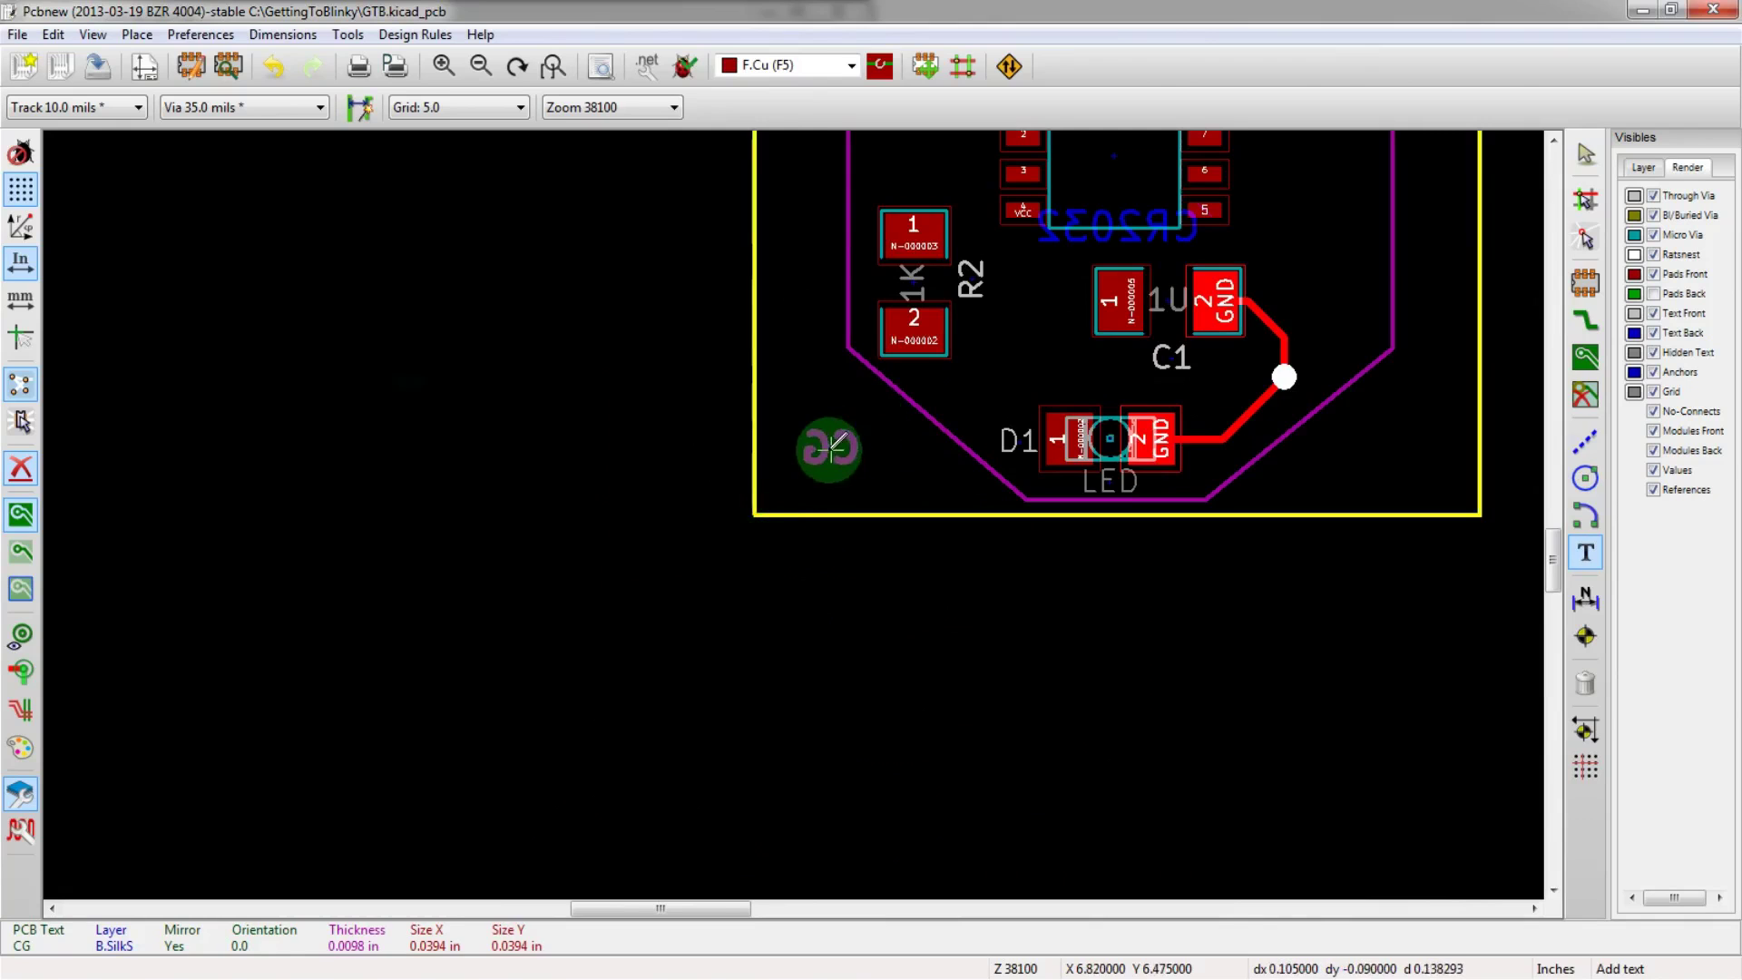
left_click(831, 448)
- Set the CG text's Size X to 0.060 and Size Y to 0.08 inches
scroll(831, 449, "up", 2)
key("e")
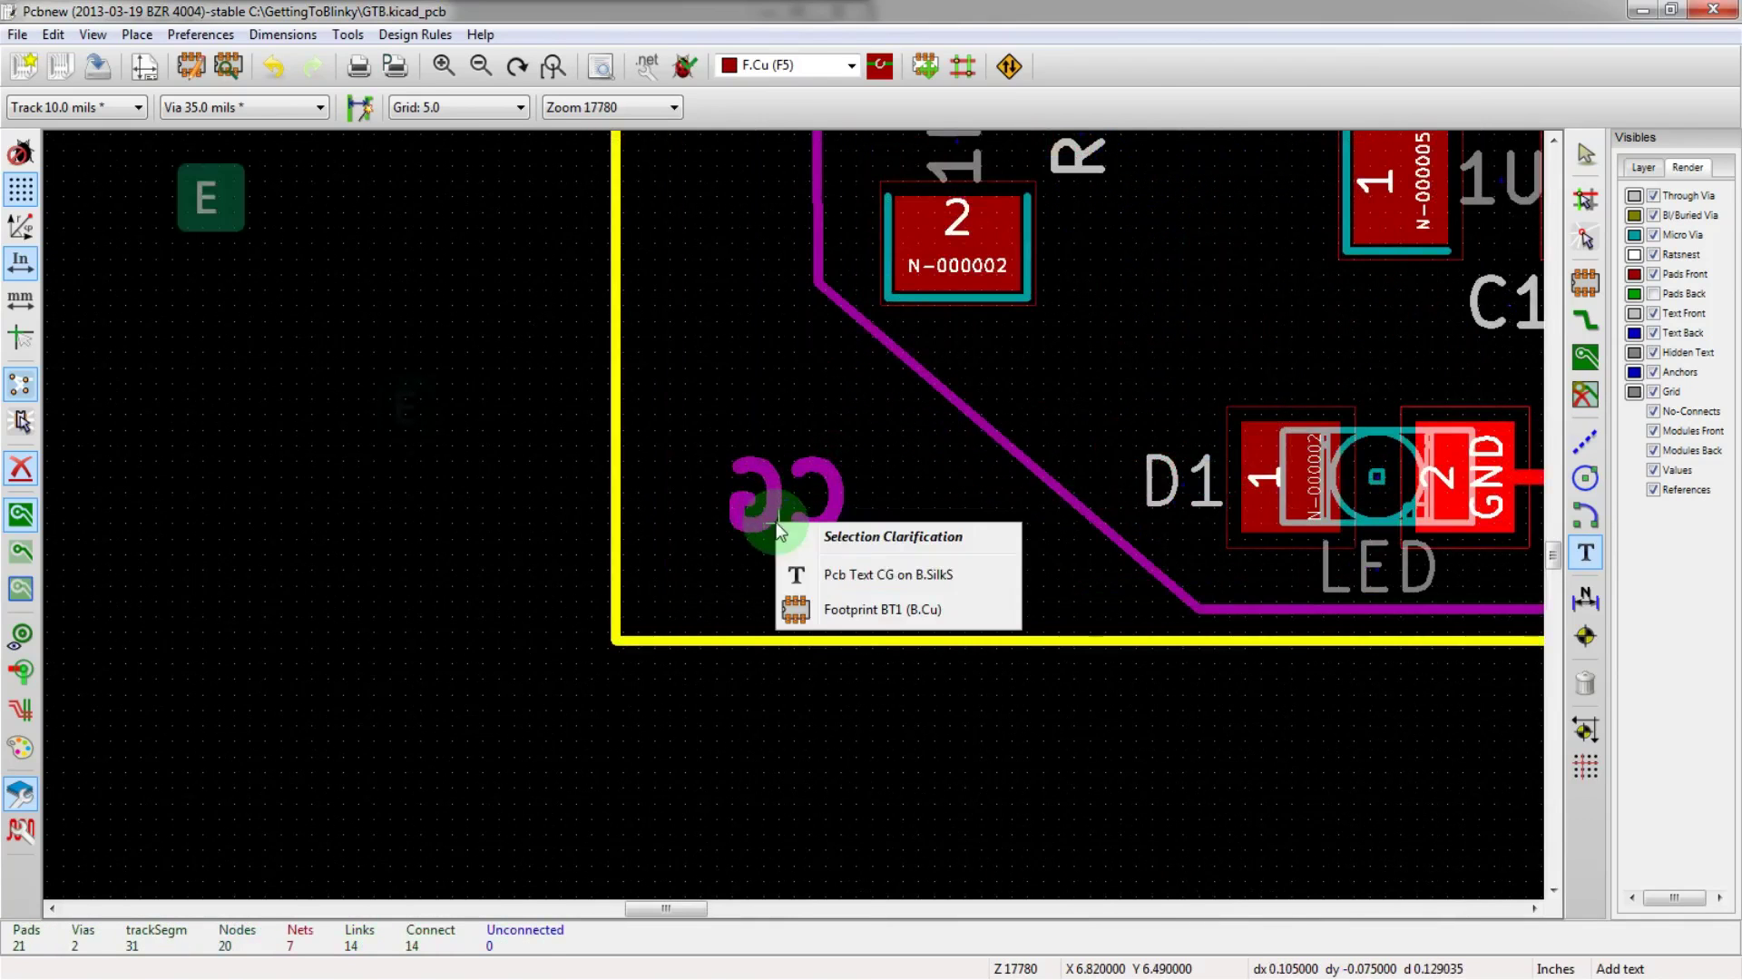
left_click(811, 585)
left_click_drag(666, 530, 716, 530)
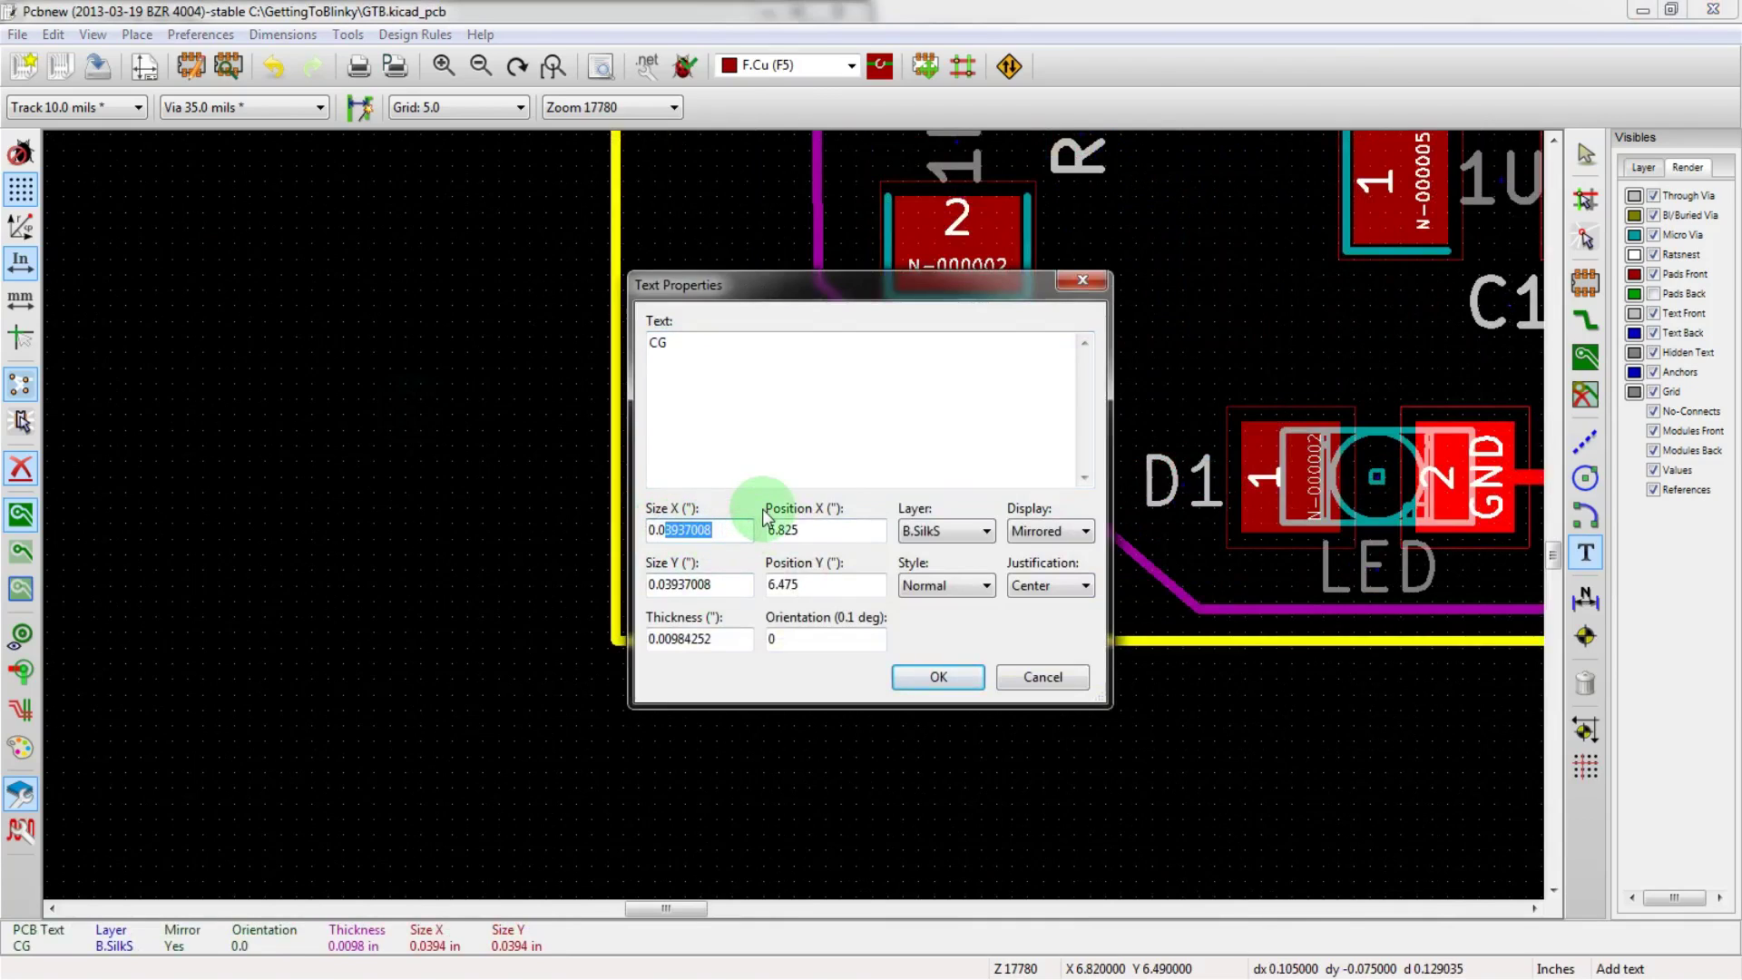
type("60")
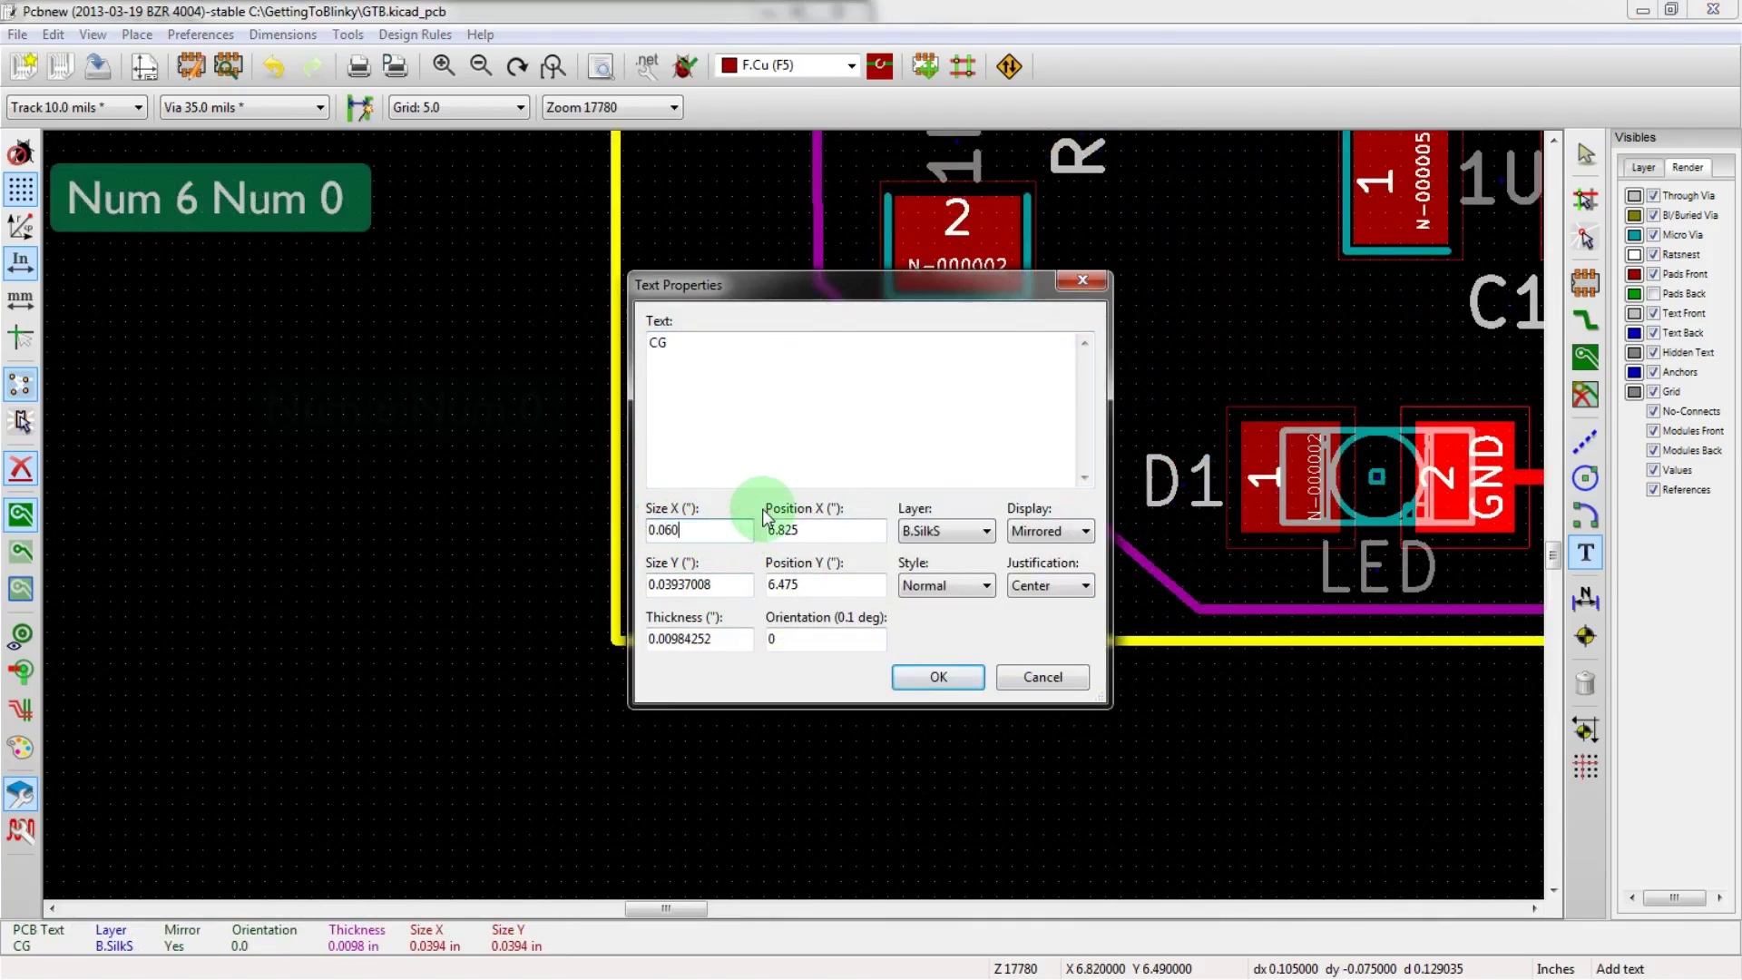
key("Tab")
key("Tab")
key("Tab")
key("Tab")
key("Tab")
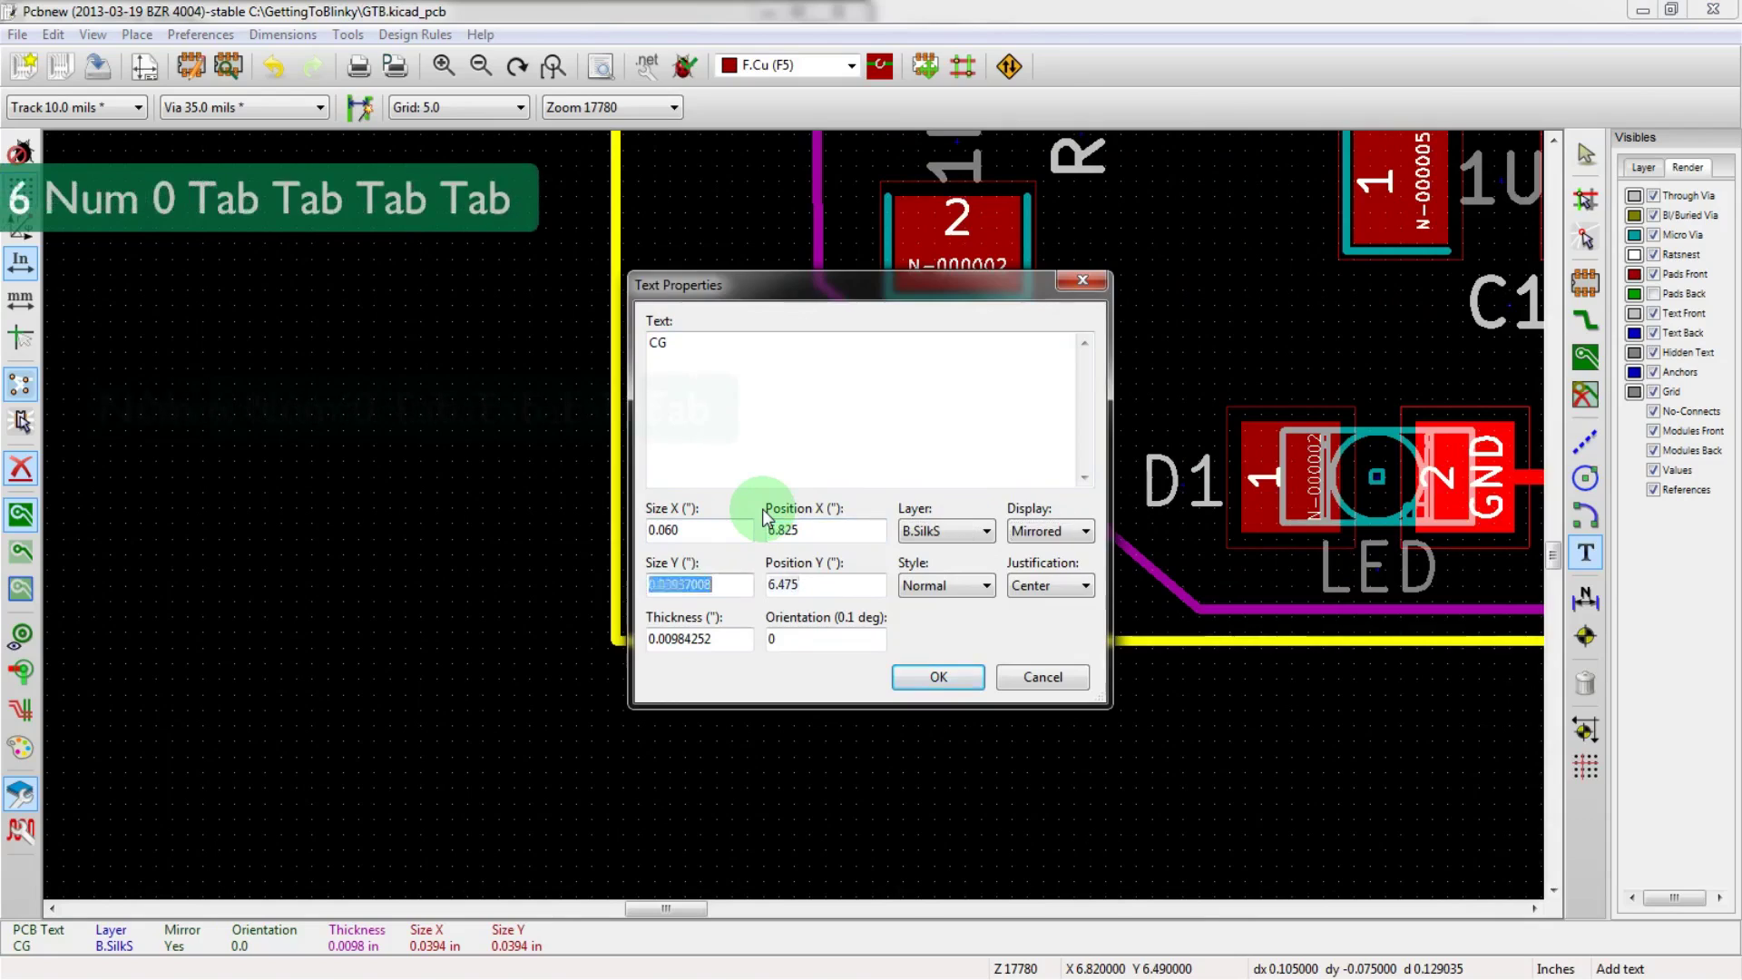
key("shift+Tab")
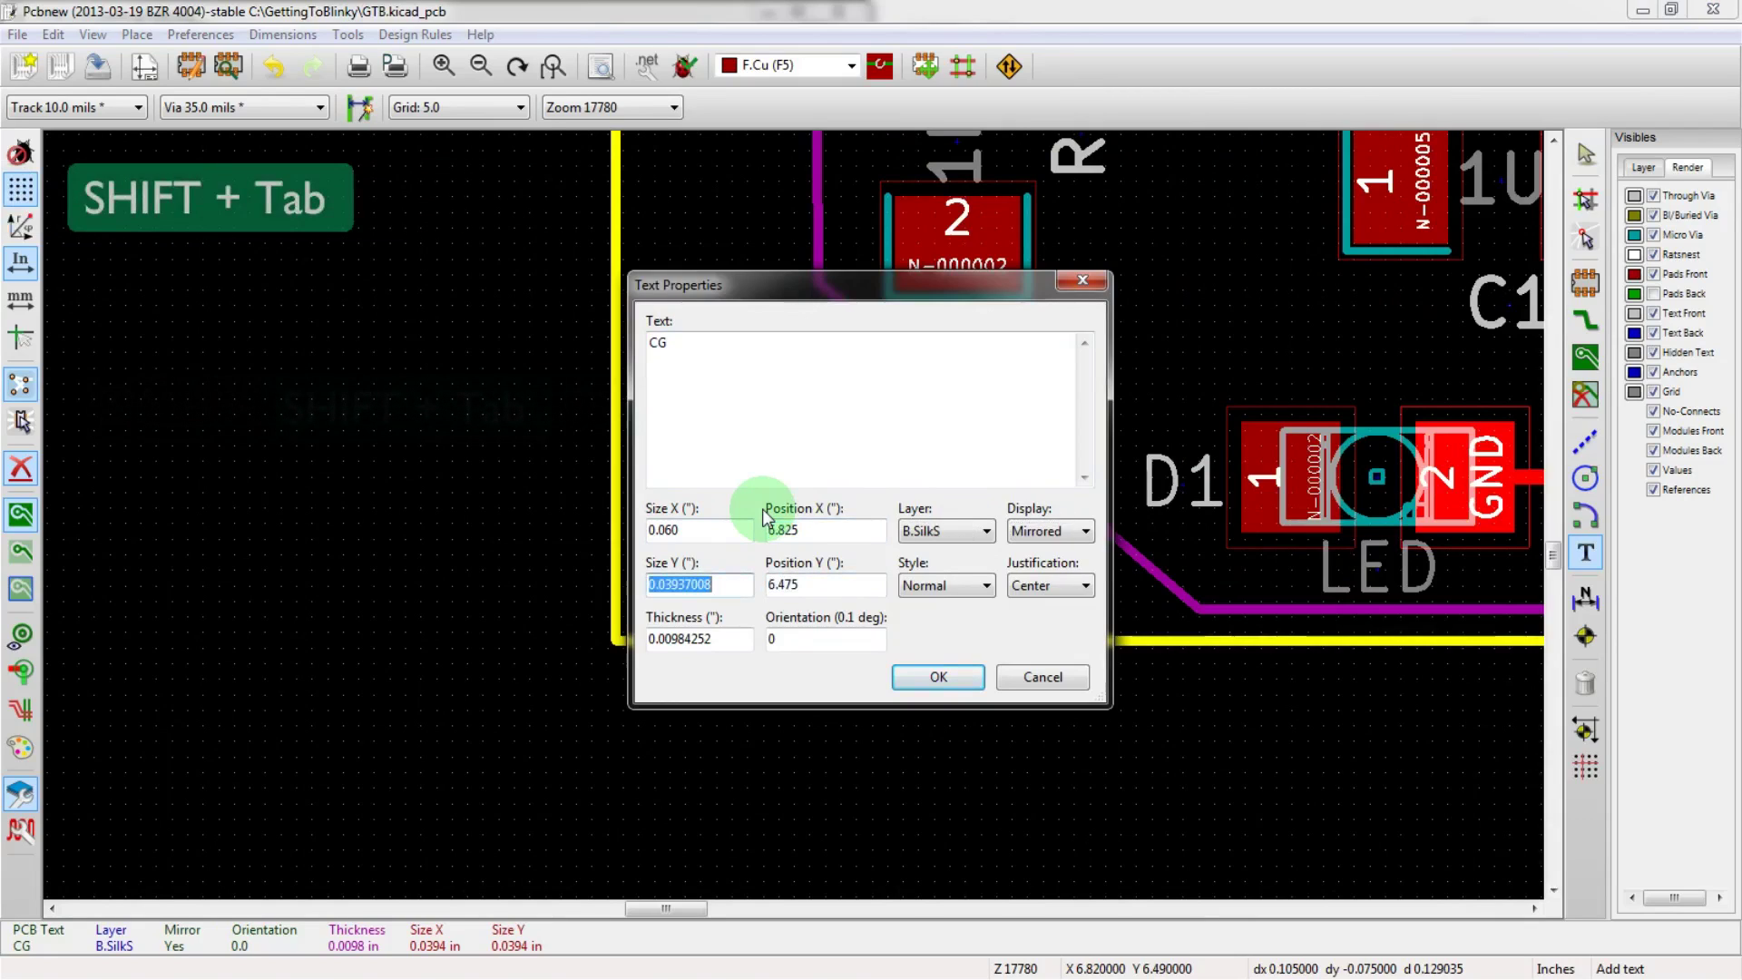
type(".08")
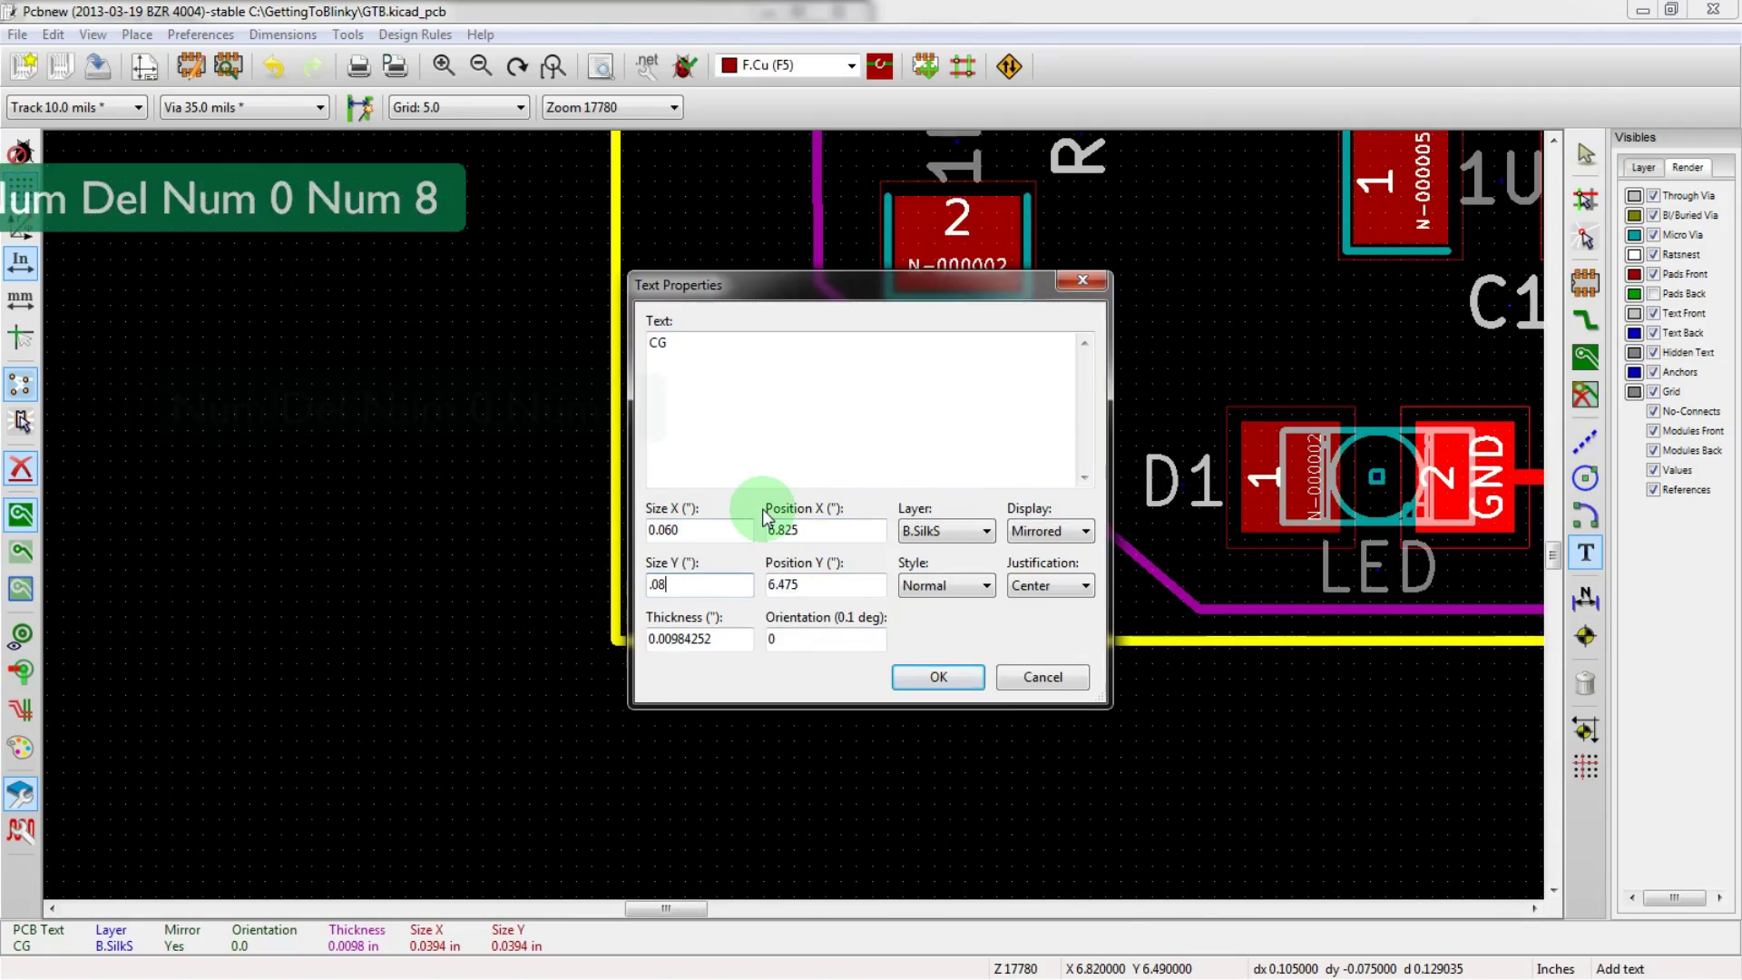
key("Return")
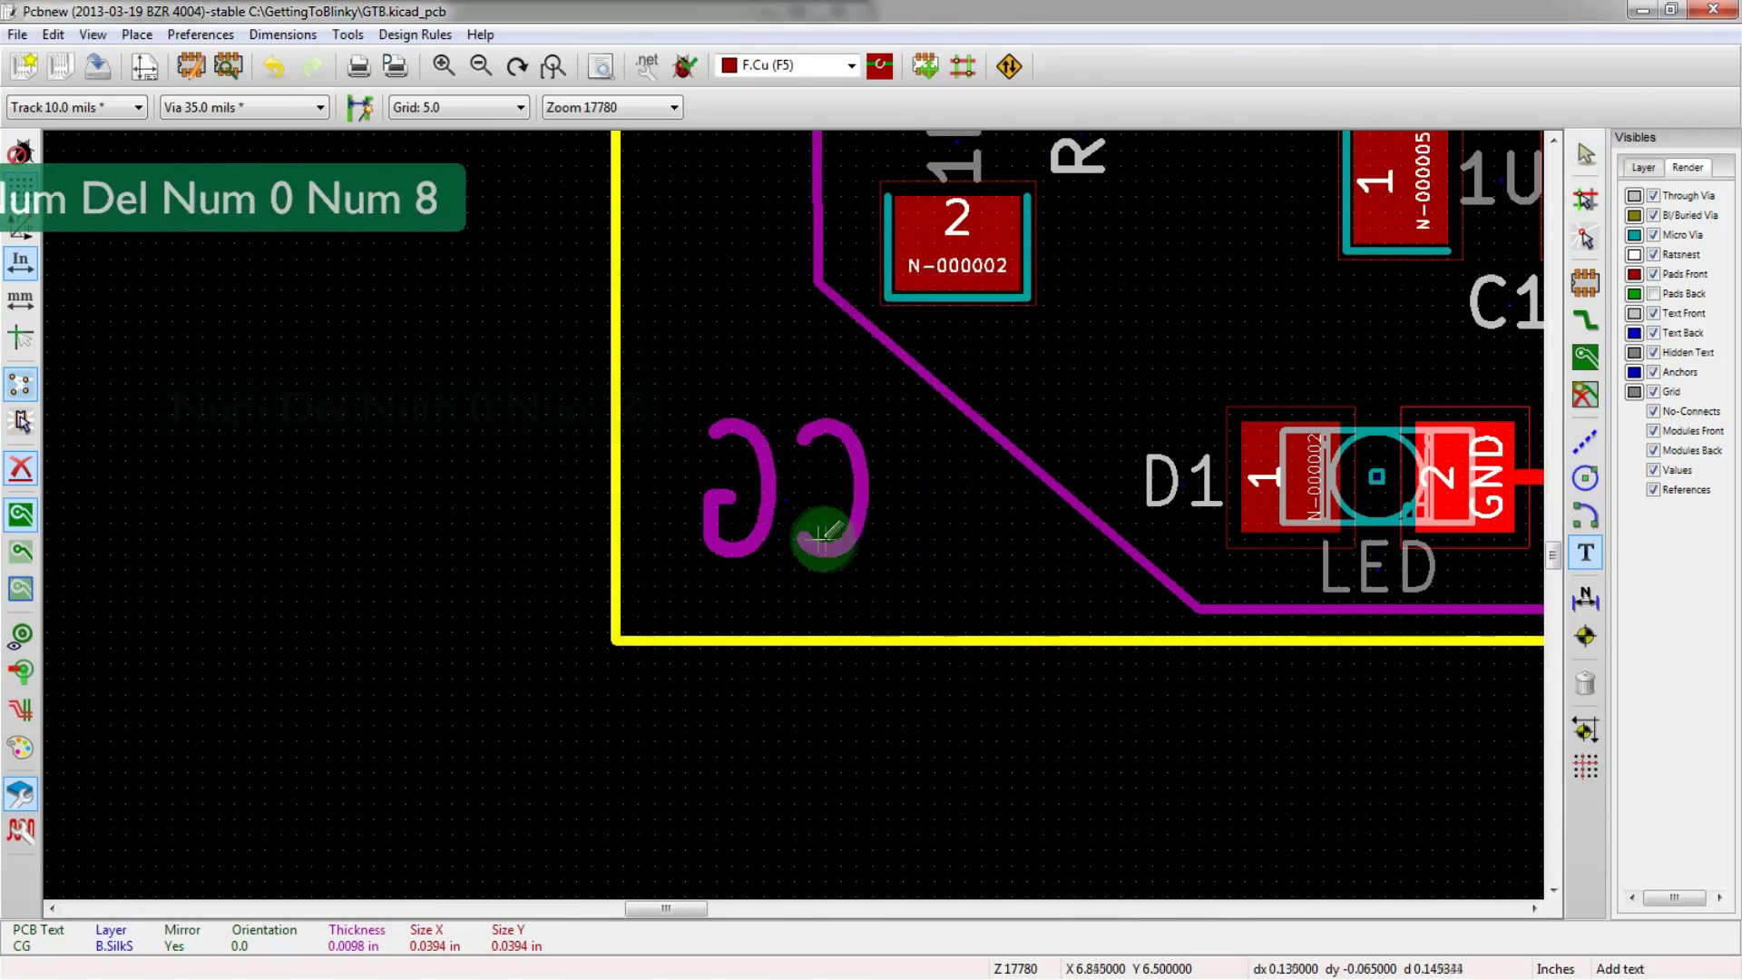
- Widen the CG text by setting its Size X to 0.07 inches
key("e")
left_click(799, 568)
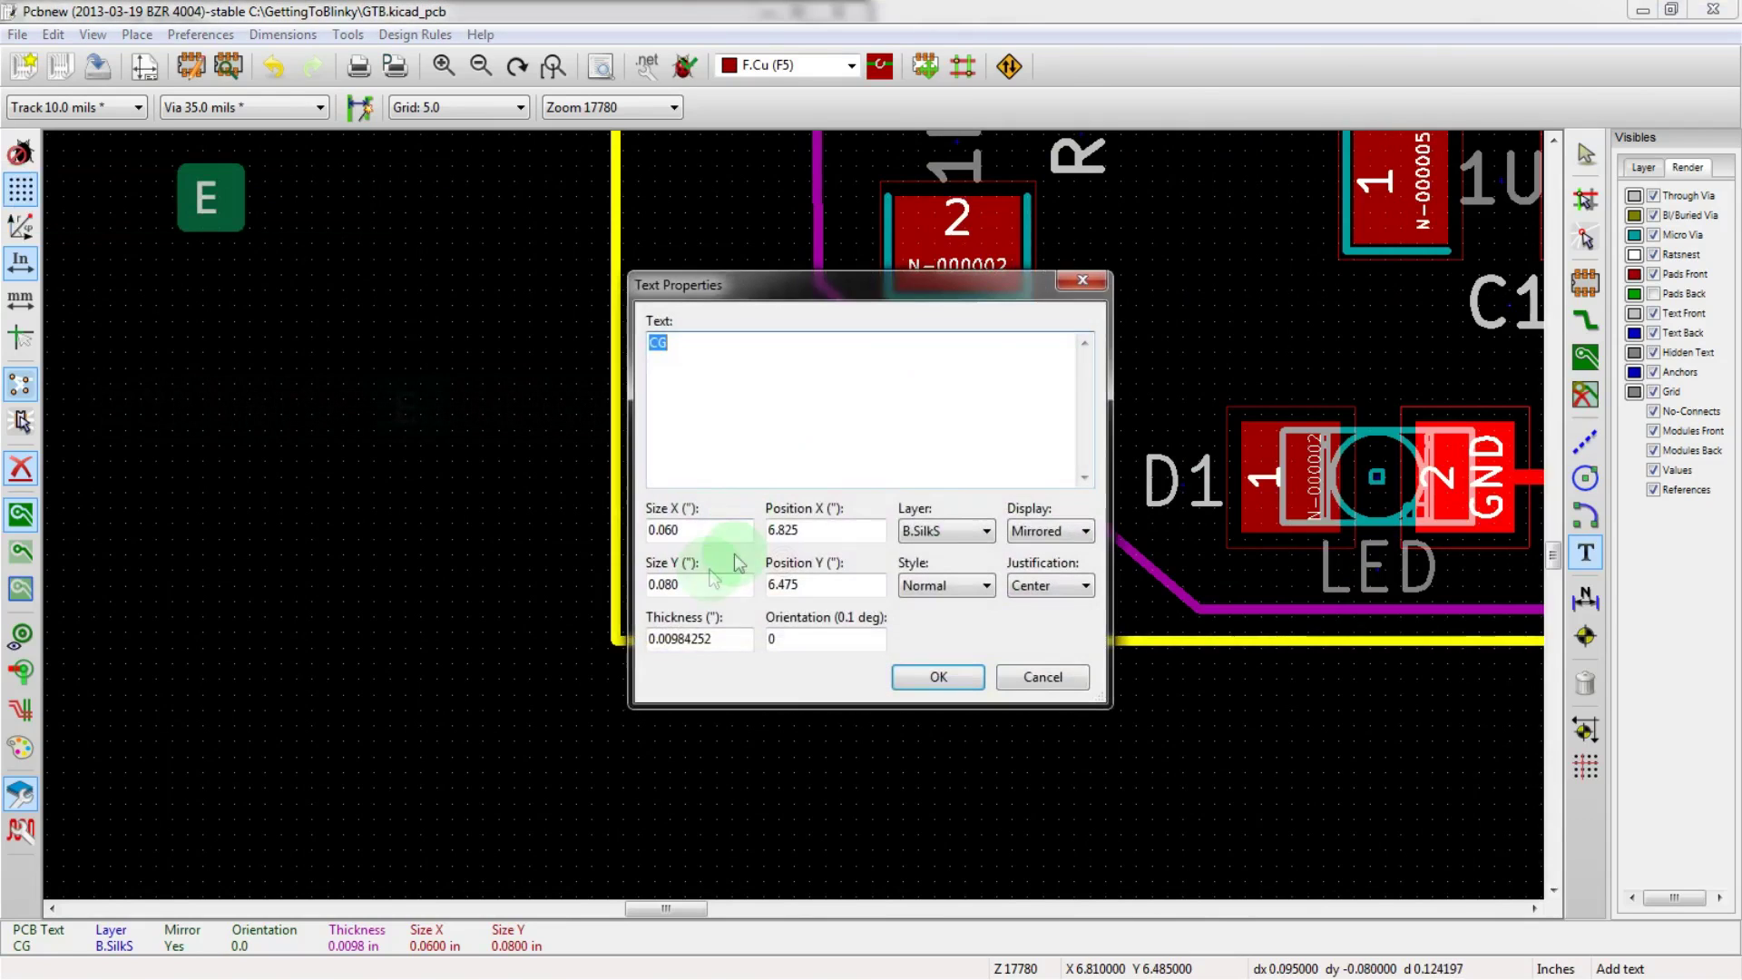
left_click_drag(661, 533, 714, 533)
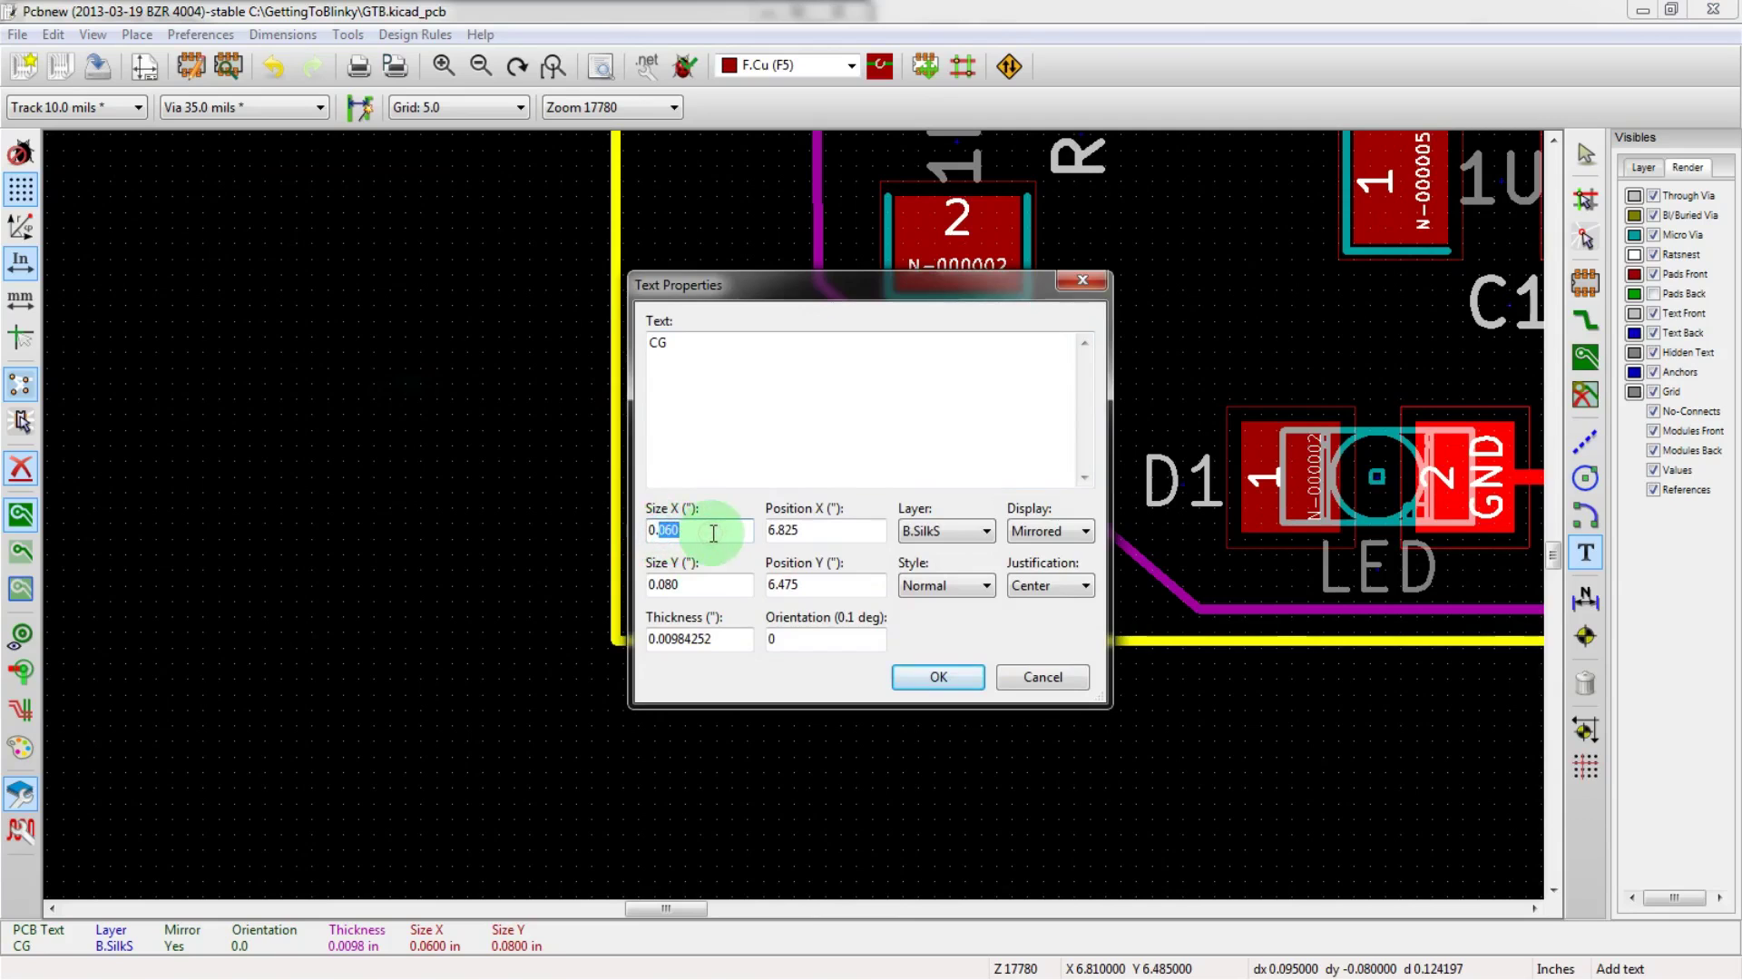
type("07")
key("KP_Enter")
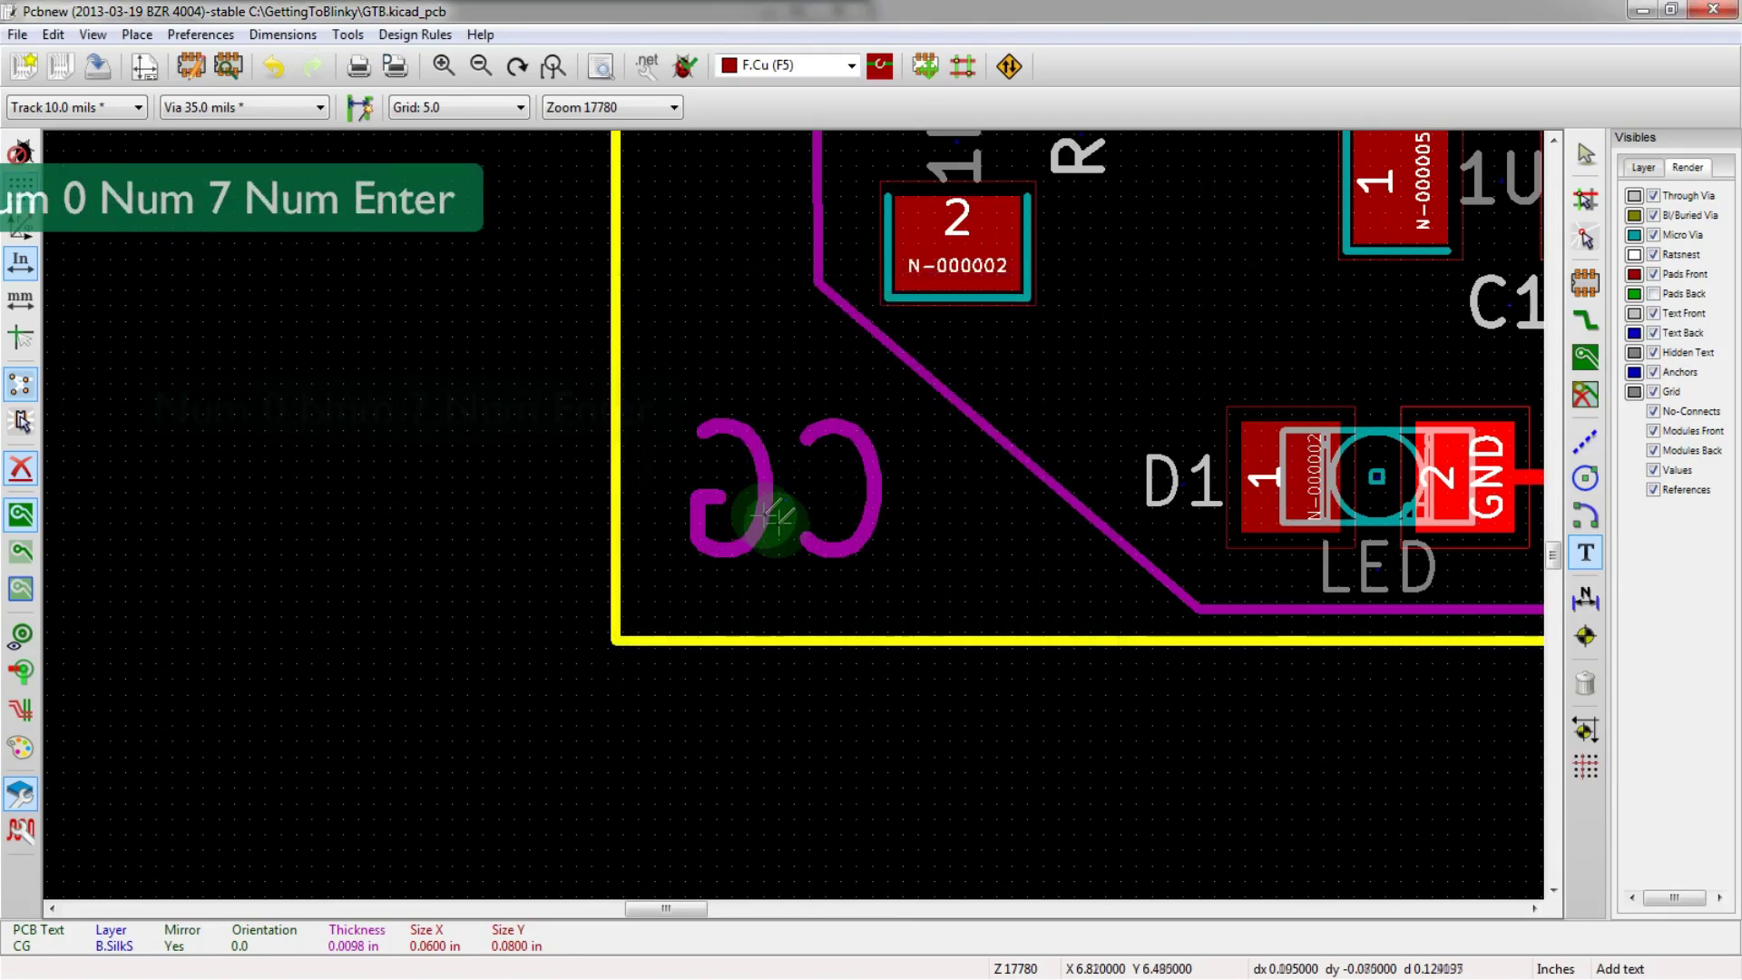
- Start a new text reading "Blinky" on the F.Cu layer near the board's upper-left corner
scroll(764, 514, "down", 2)
scroll(781, 514, "up", 1)
scroll(794, 514, "down", 1)
scroll(794, 514, "down", 1)
scroll(798, 498, "up", 2)
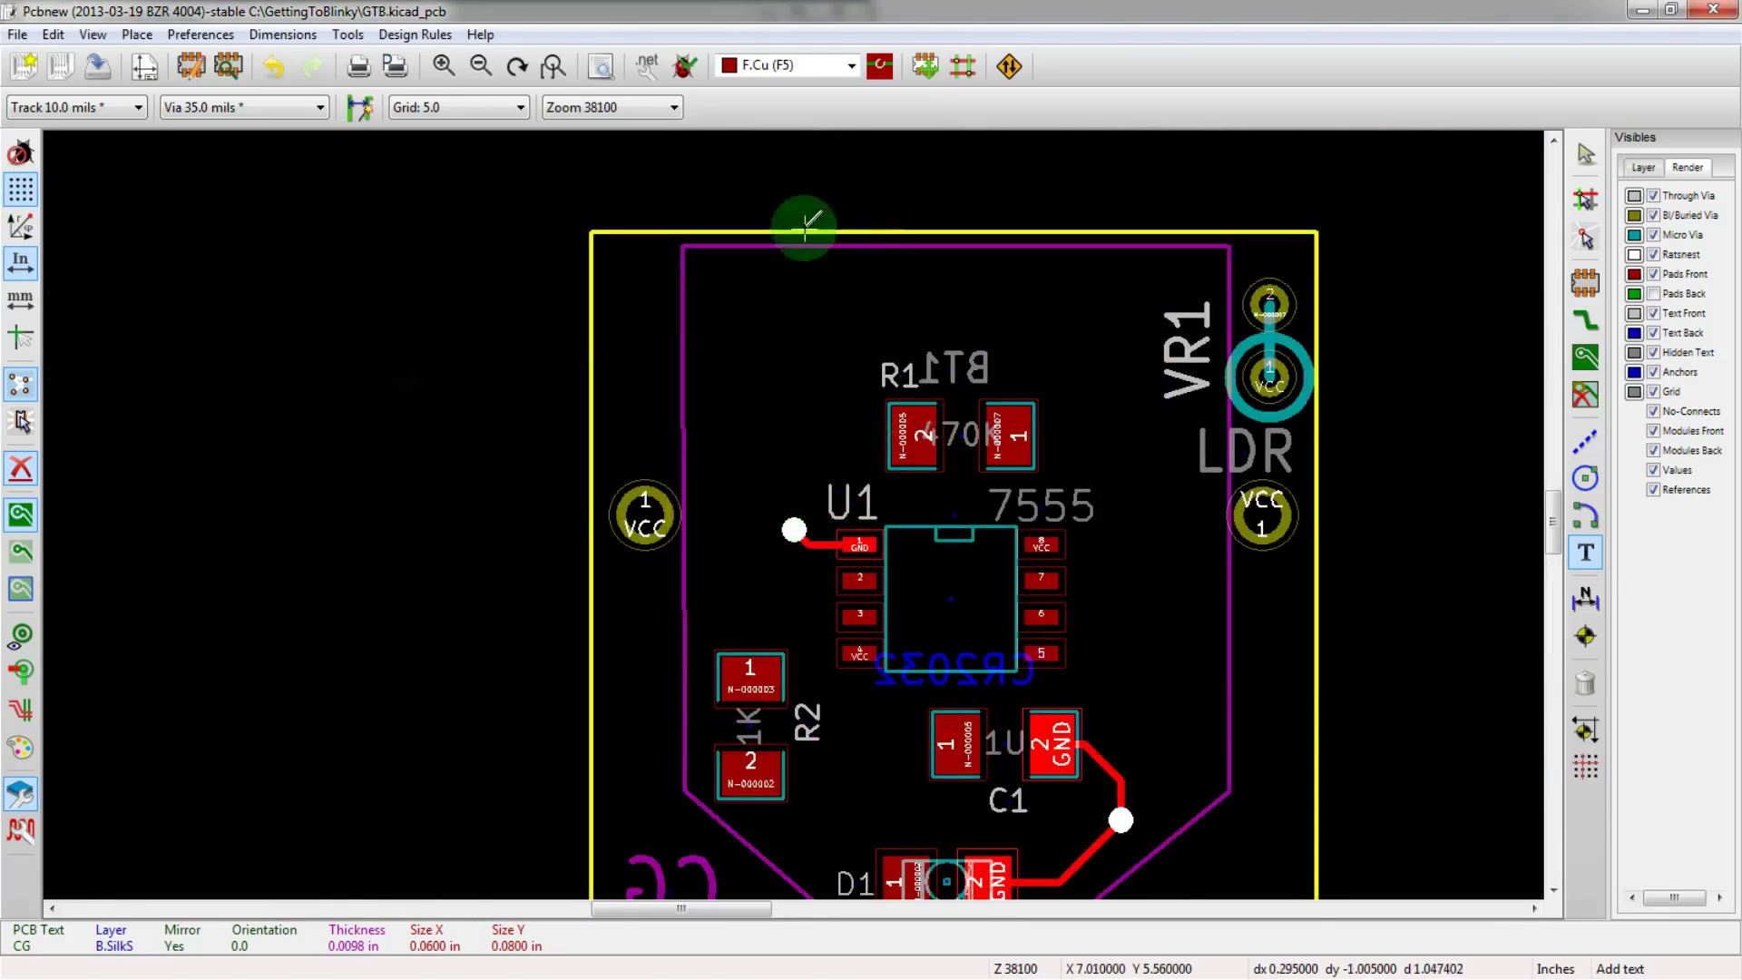
scroll(805, 226, "up", 1)
scroll(689, 572, "down", 2)
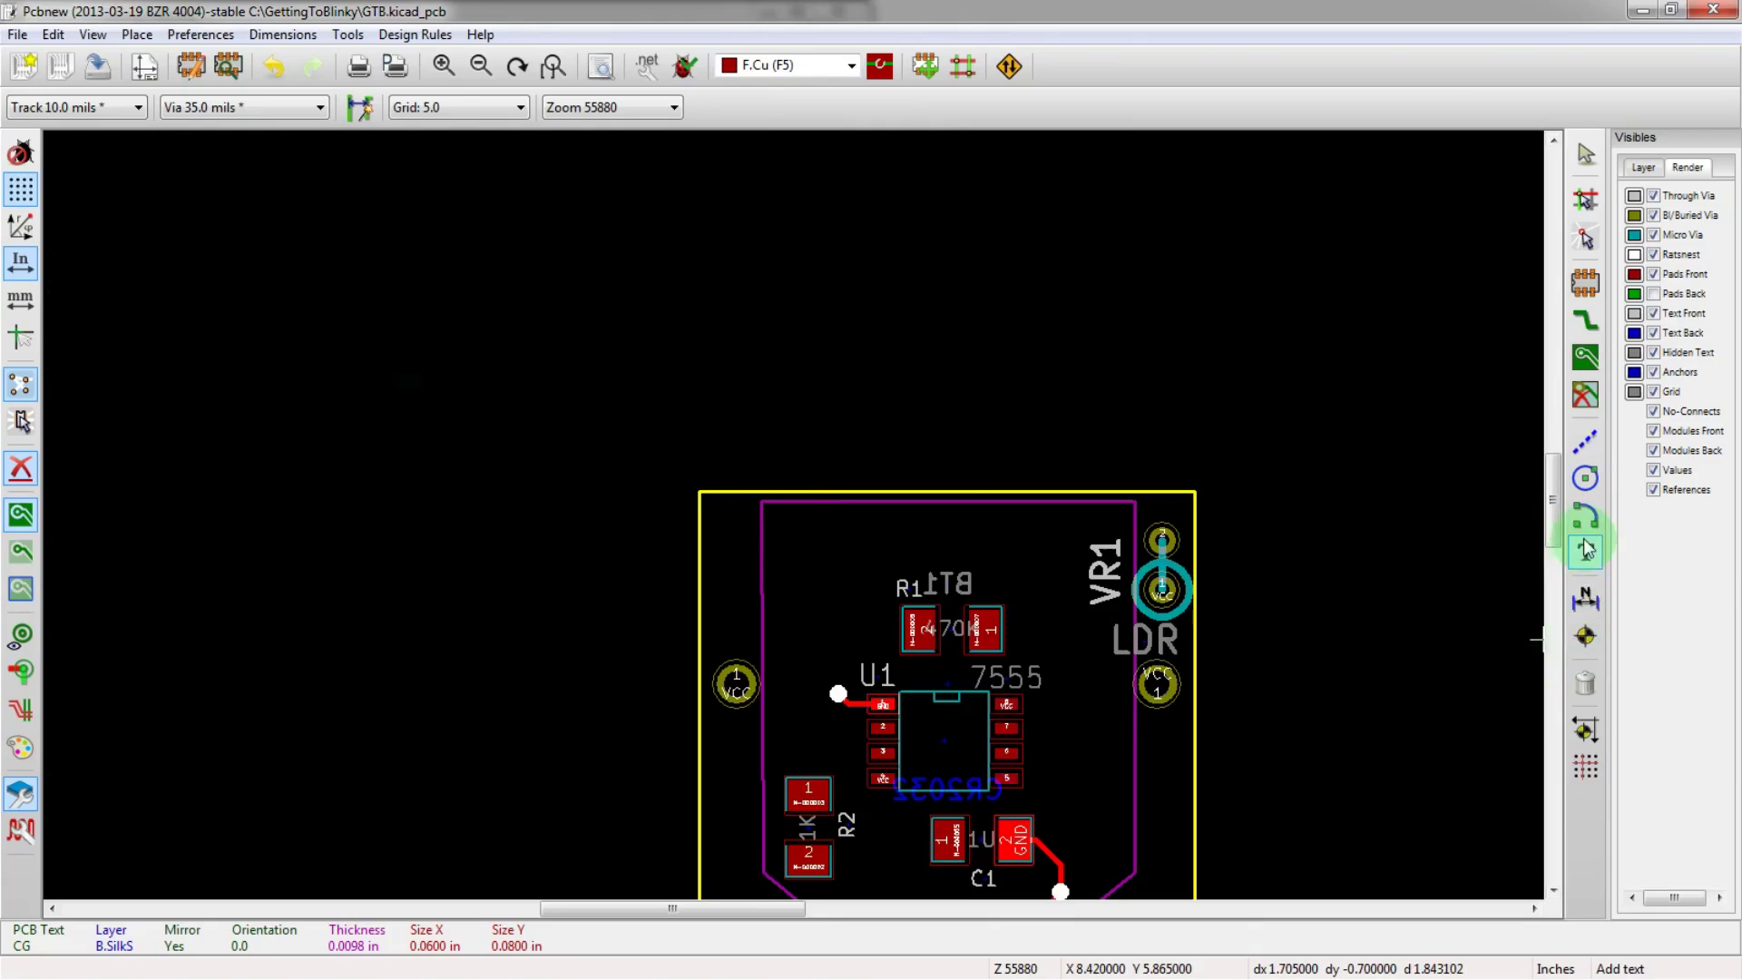
left_click(724, 523)
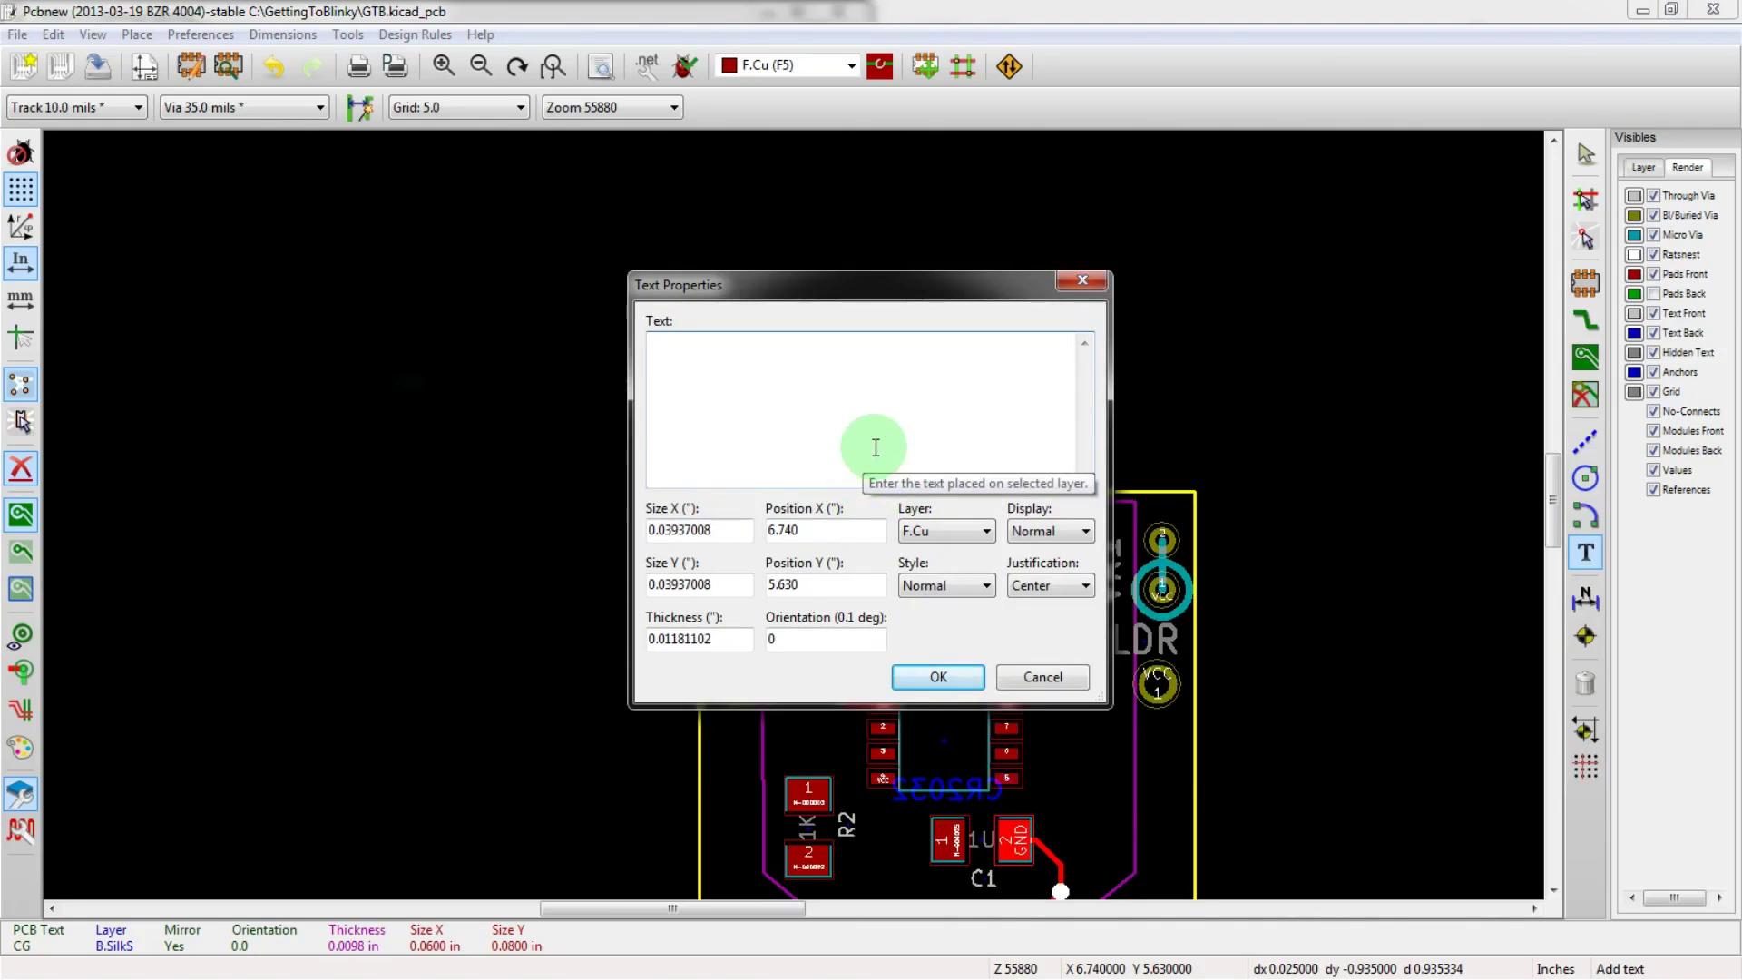
type("Get")
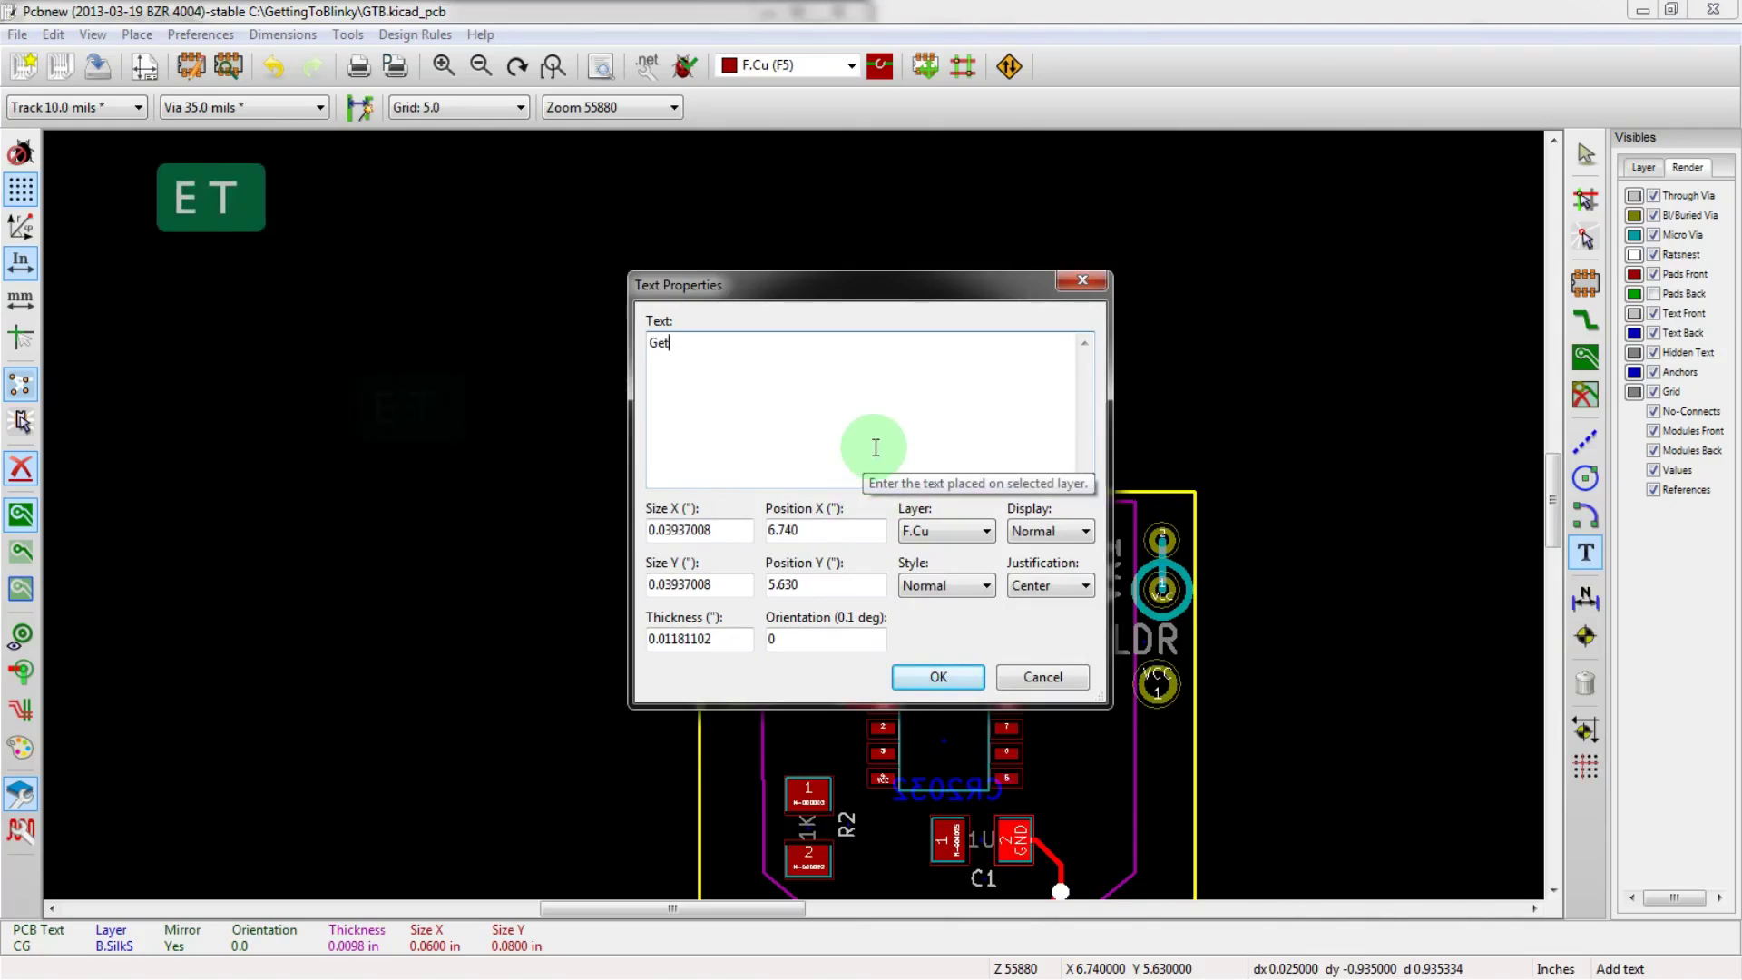
type("ting To ")
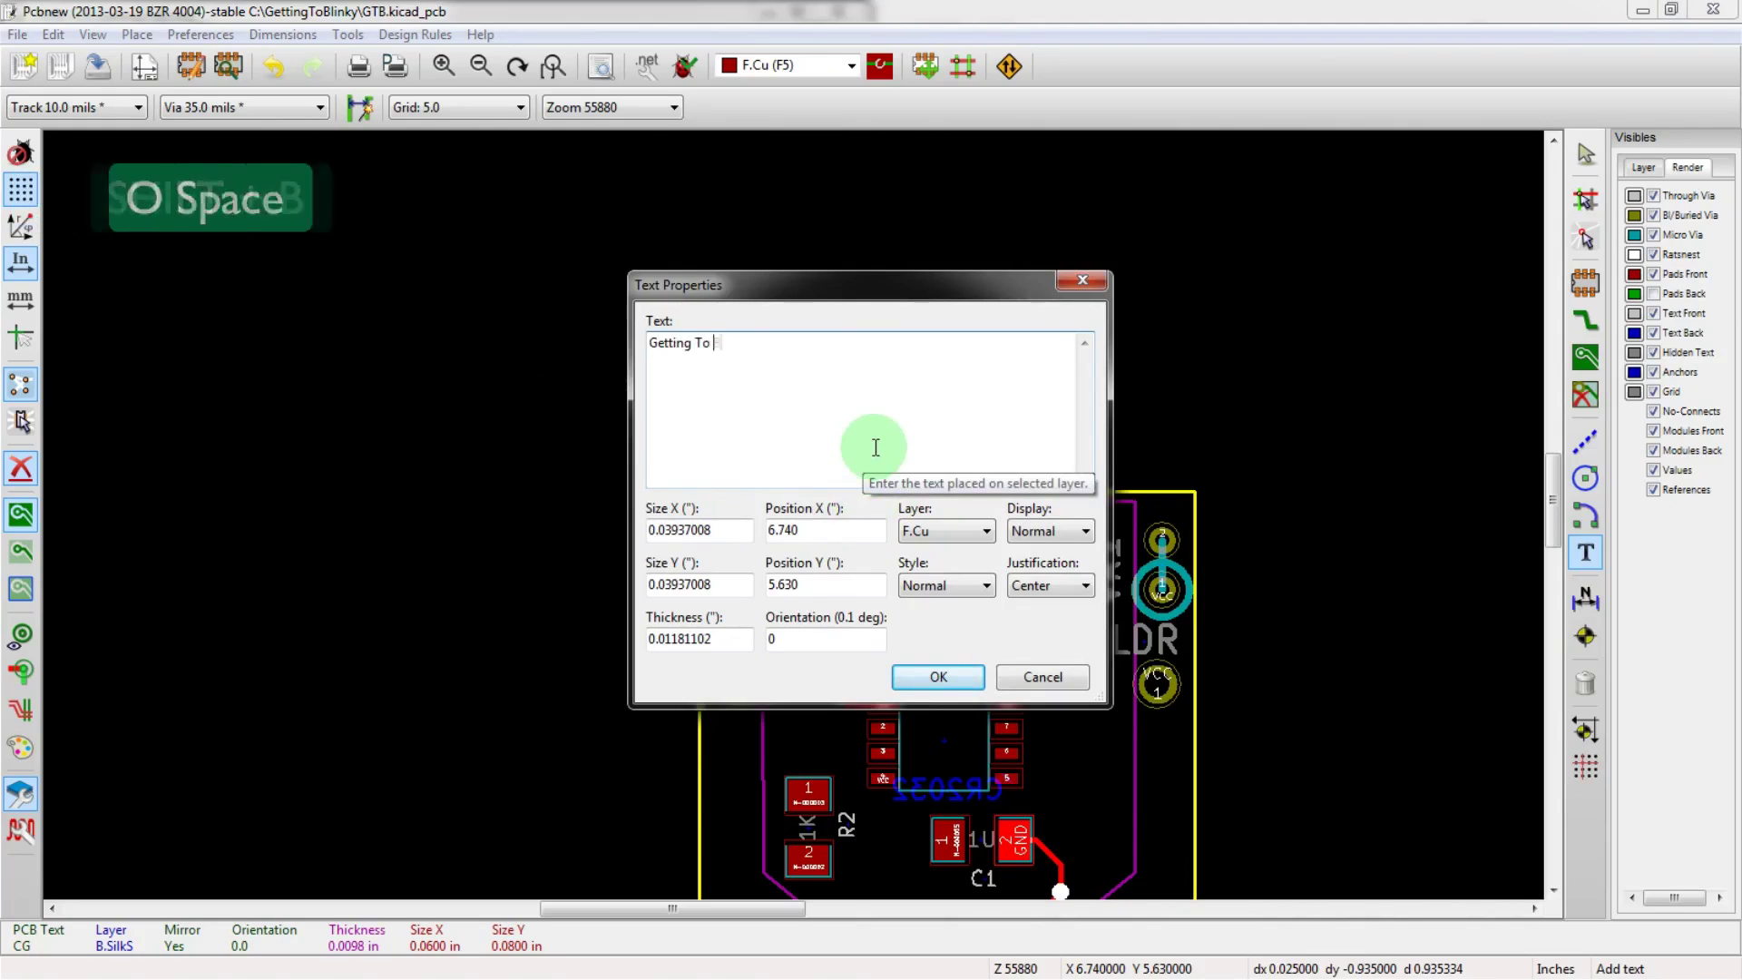
type("Blinky")
left_click_drag(714, 343, 616, 345)
key("Delete")
left_click(780, 635)
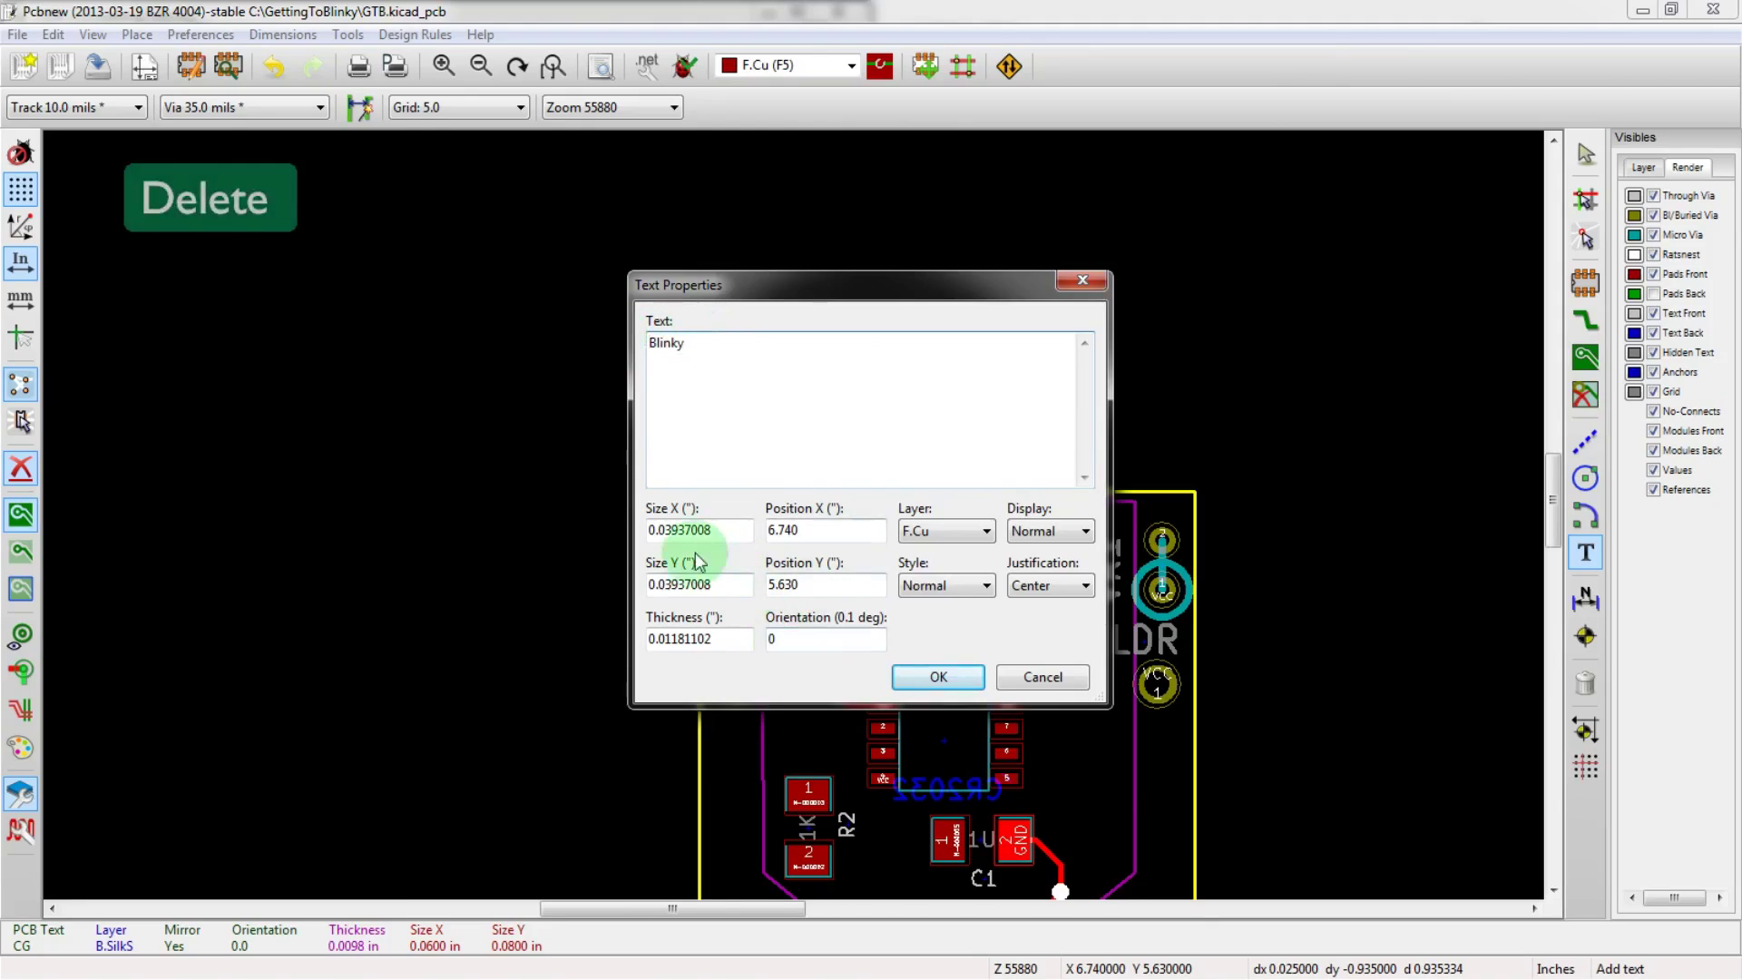
- Set the Blinky text's Size X to 0.070 and Size Y to 0.08 inches and accept its properties
left_click_drag(665, 532, 766, 540)
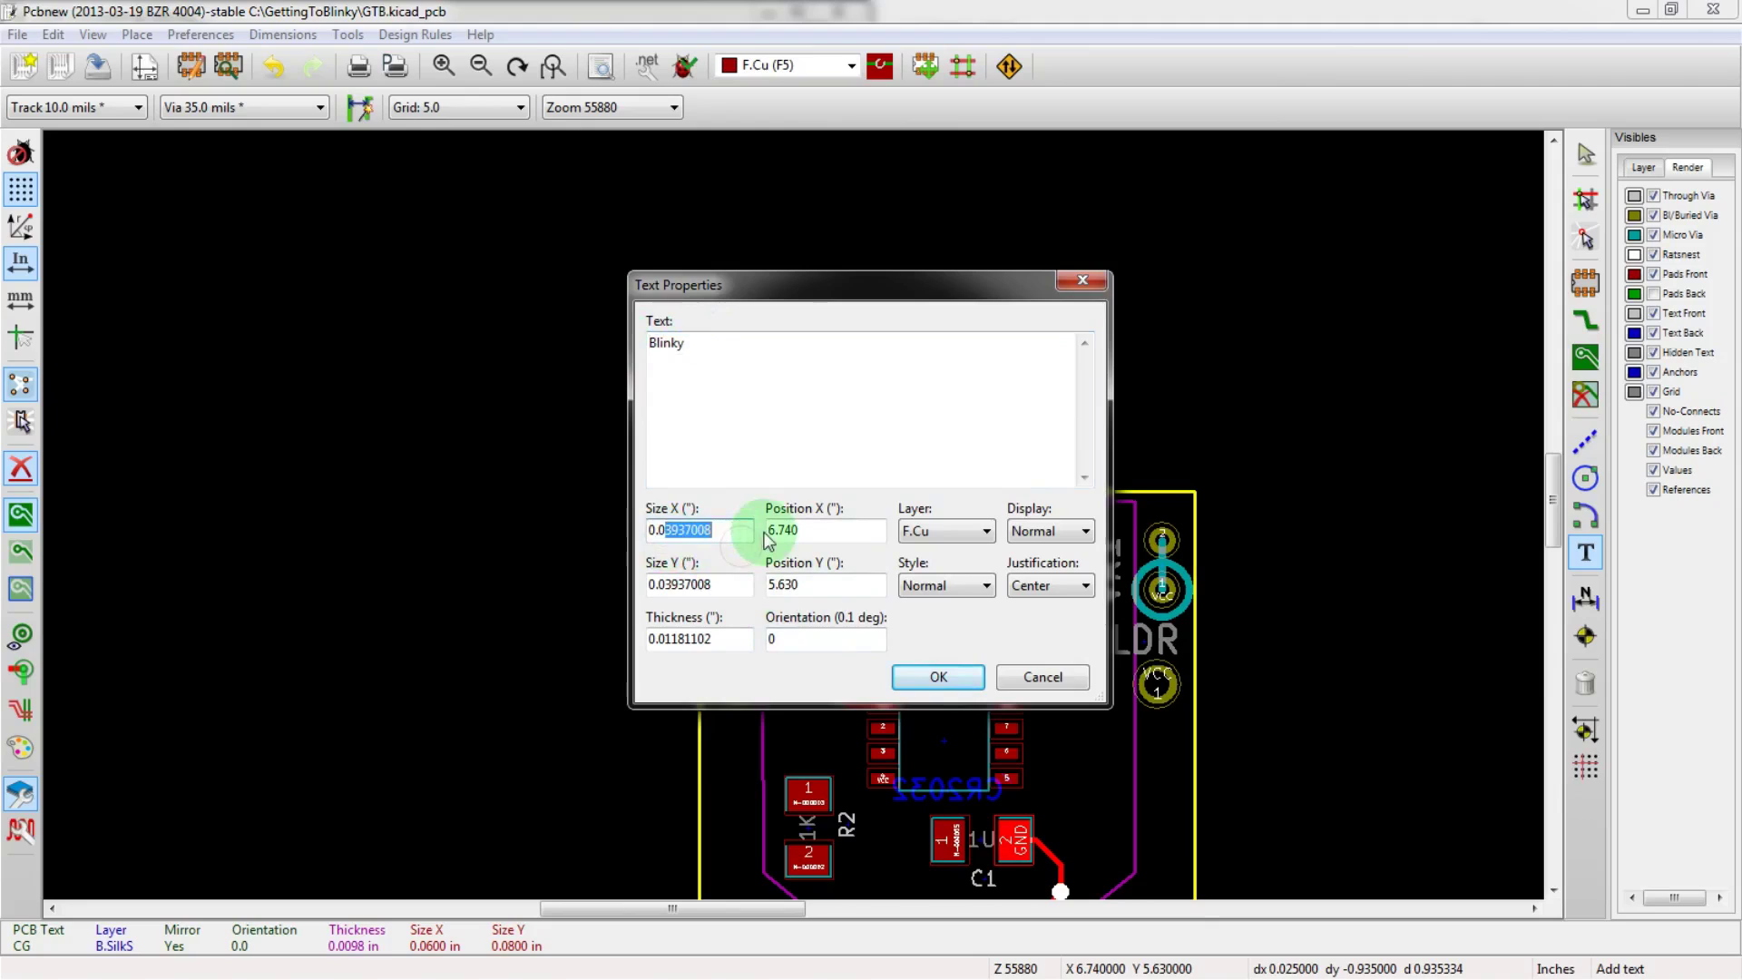
type("0")
key("BackSpace")
type("70")
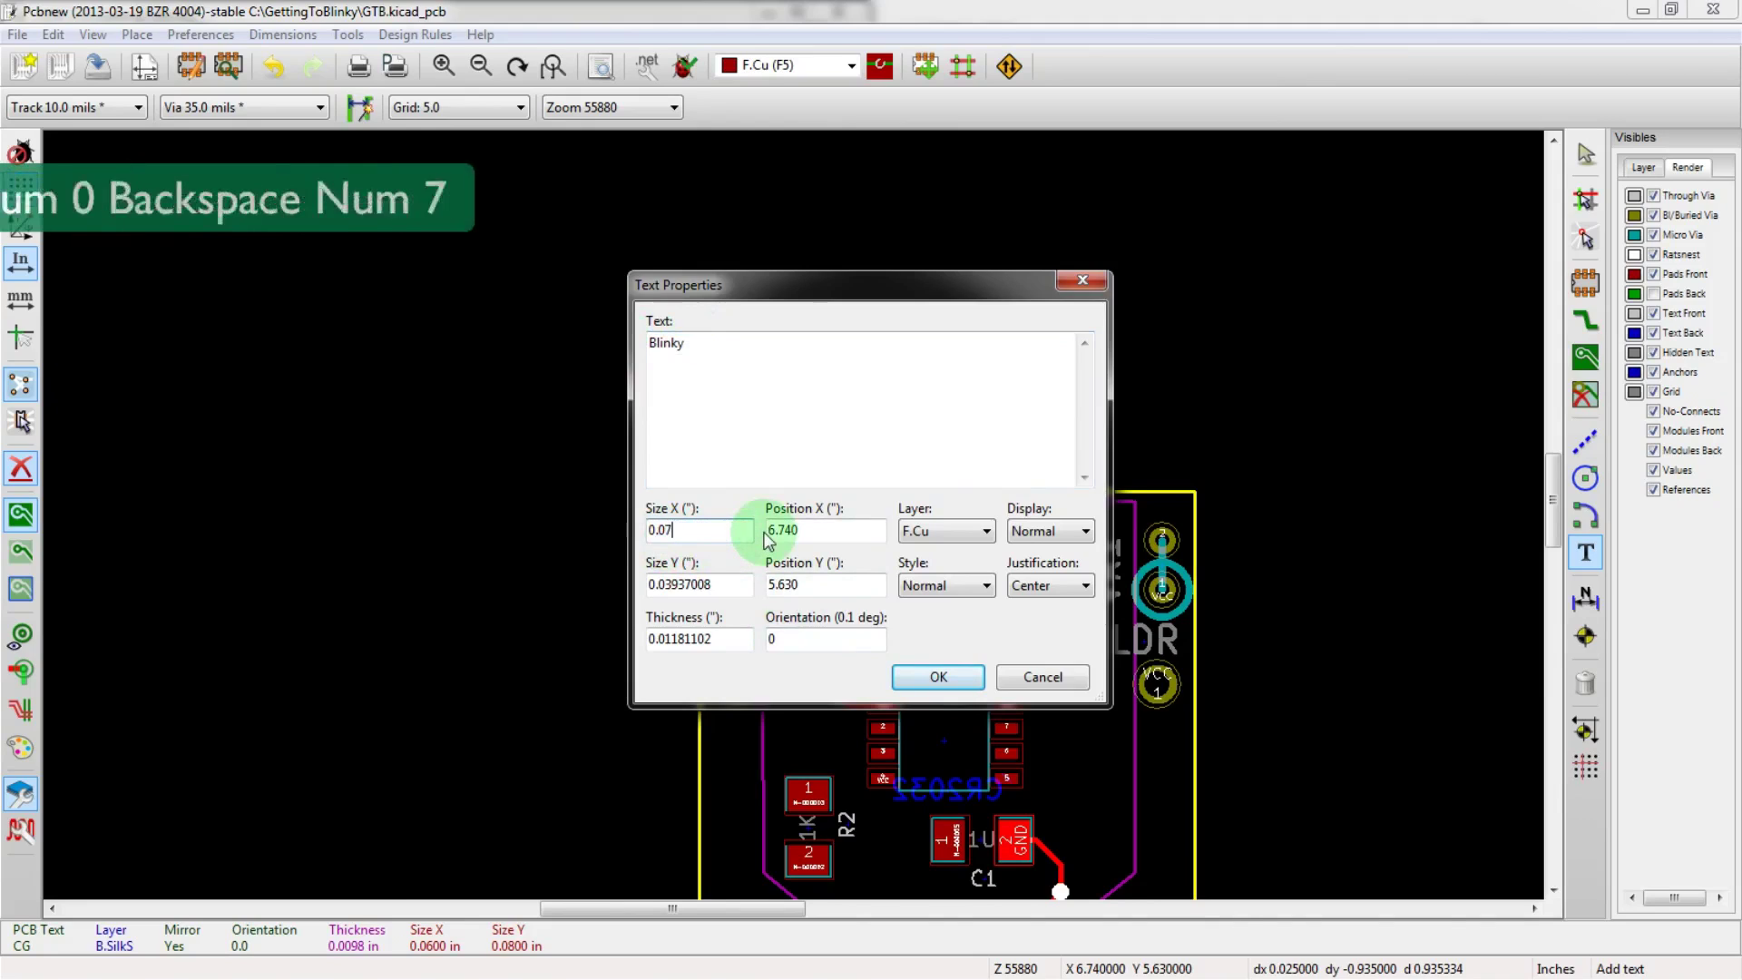
key("Tab")
key("Tab")
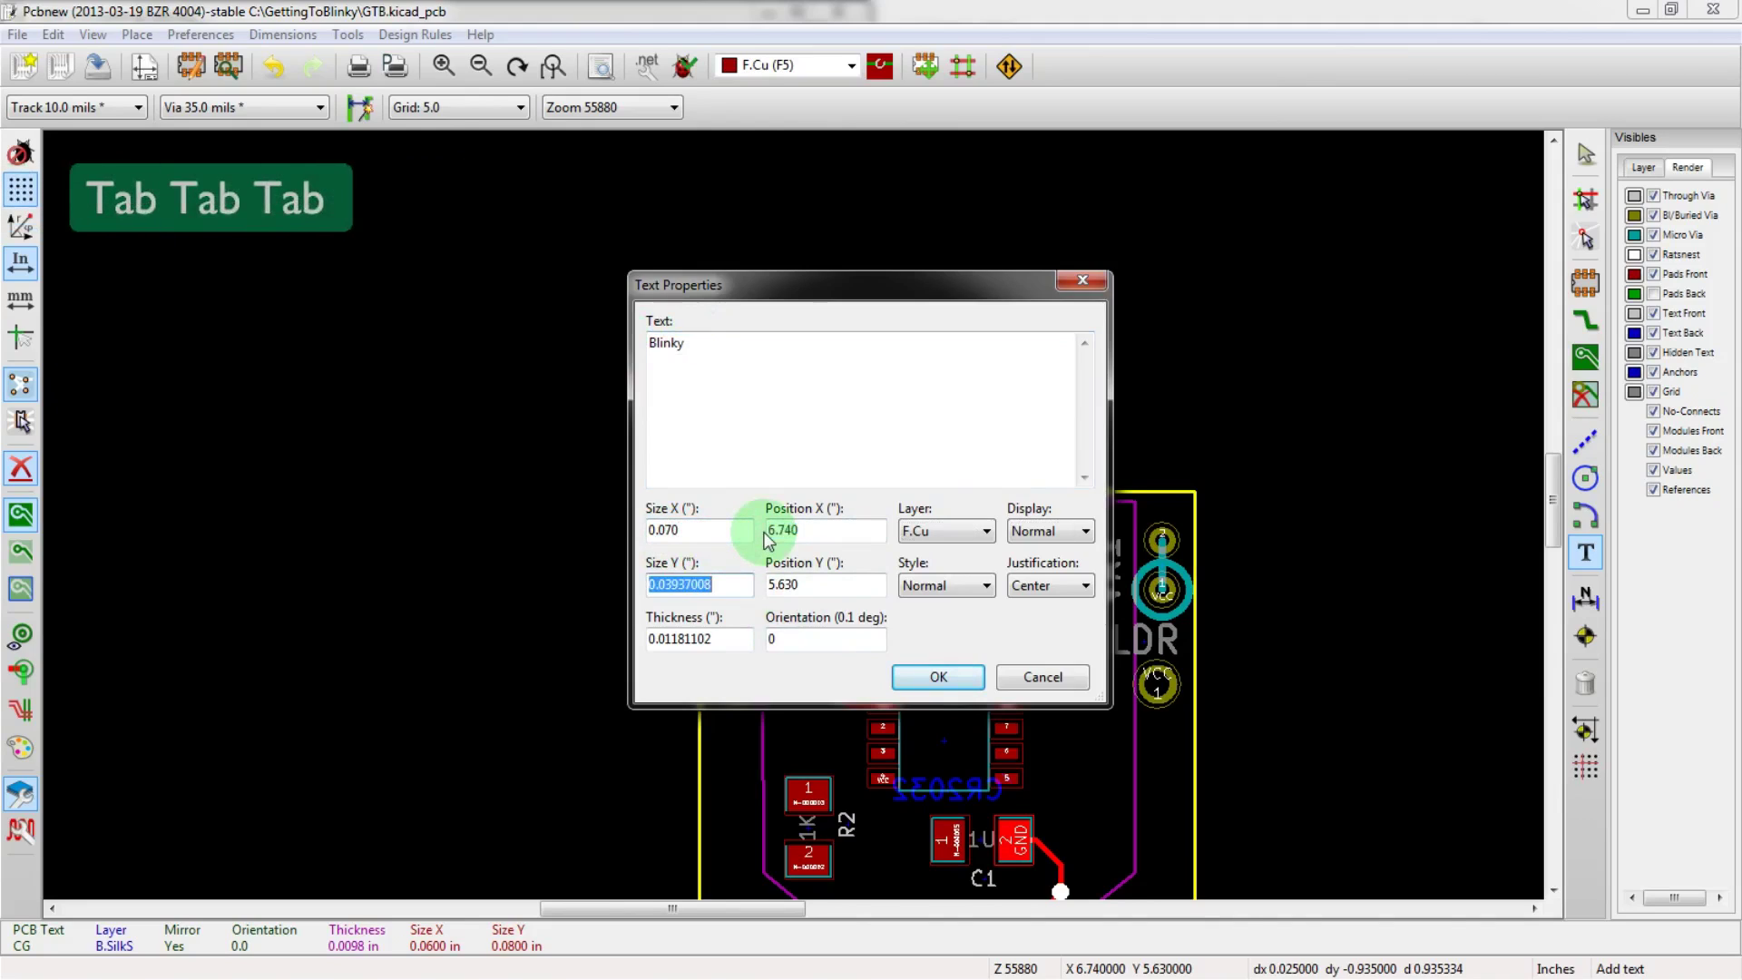
key("Right")
key("Left")
key("Left")
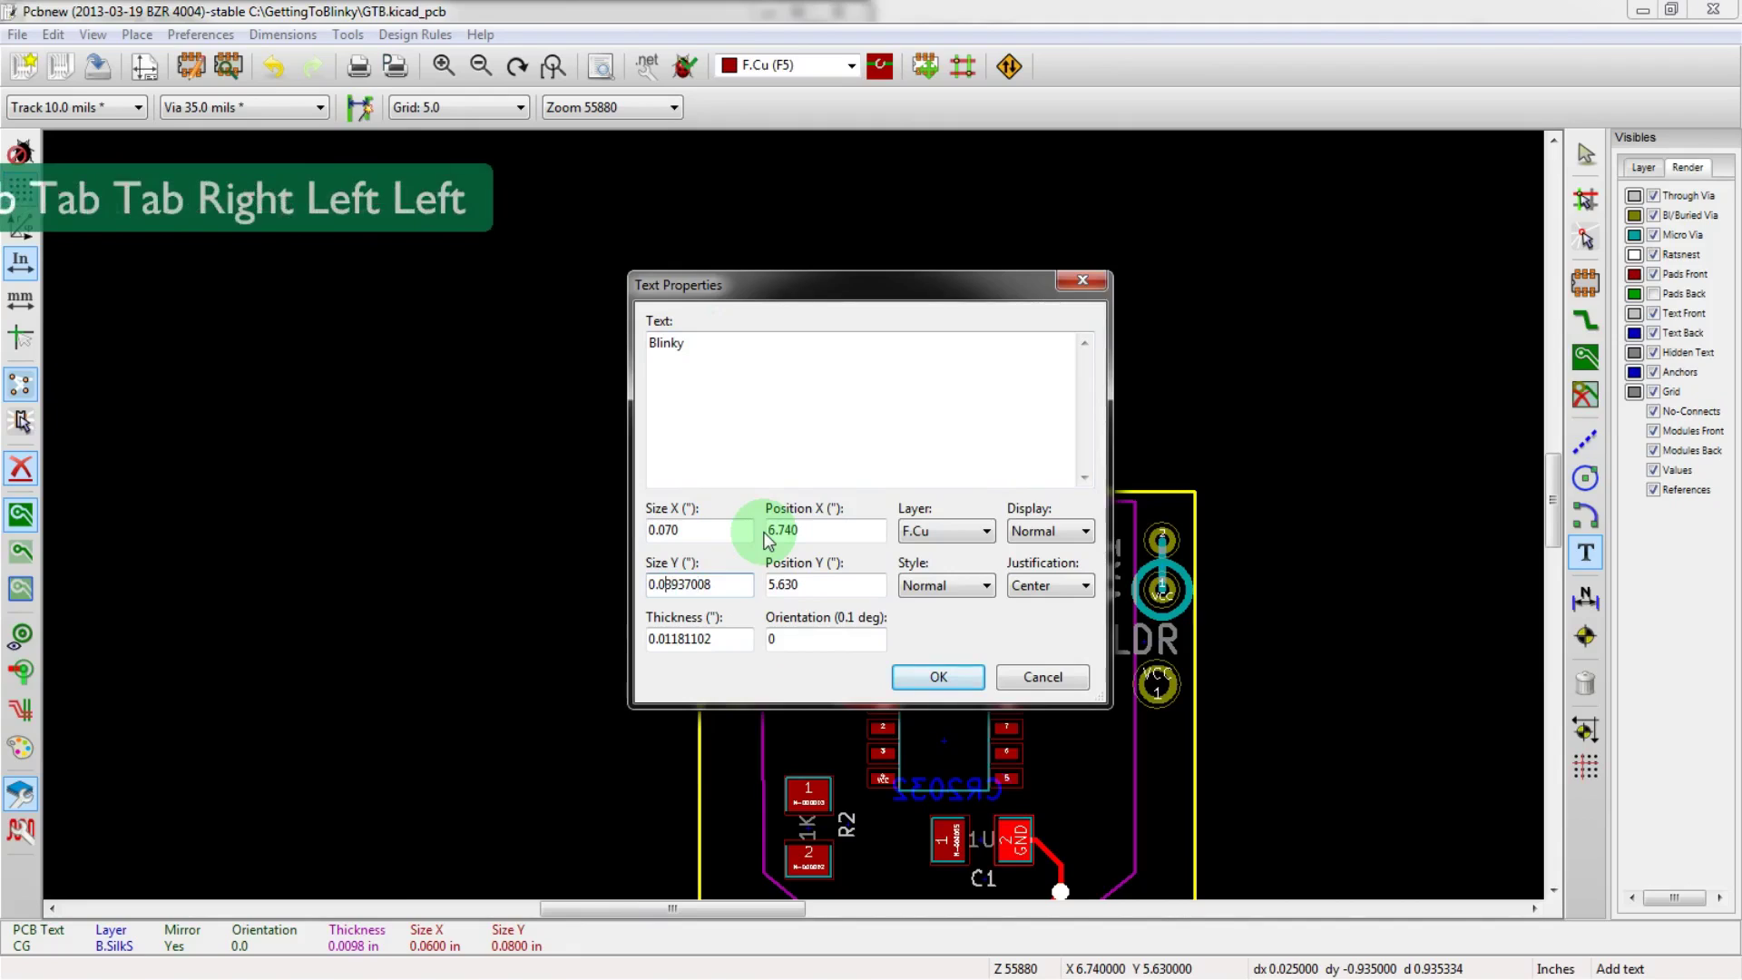
key("shift+End")
key("BackSpace")
type("8")
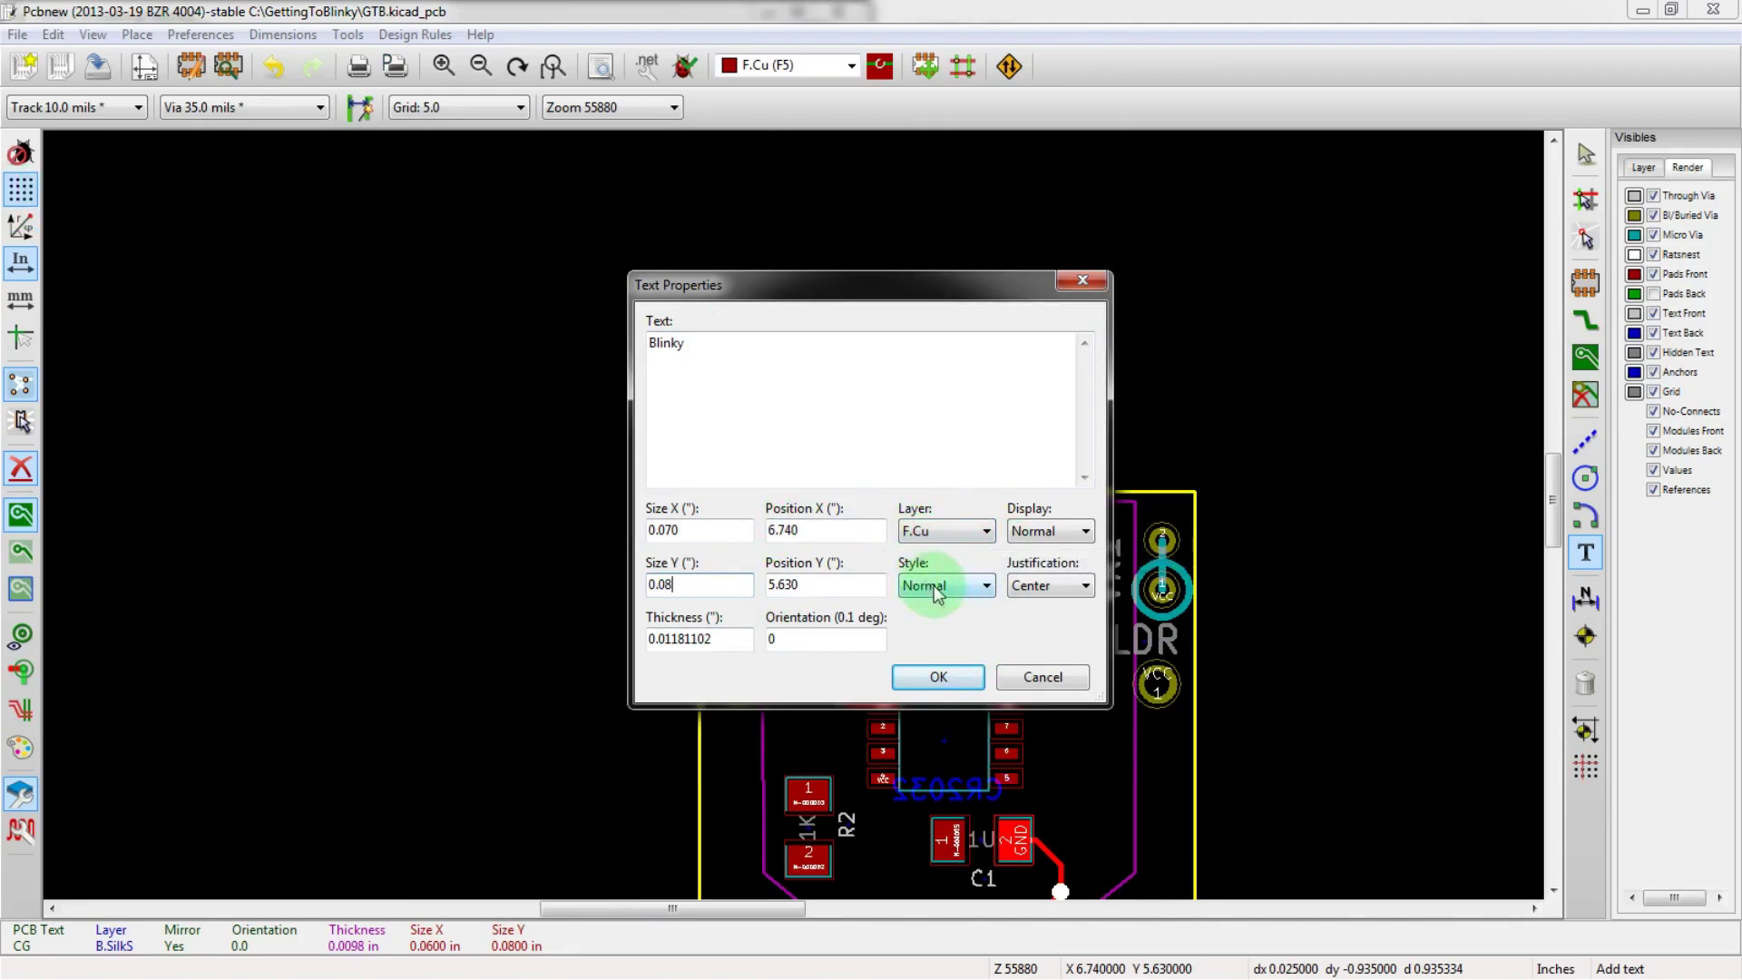
left_click(941, 677)
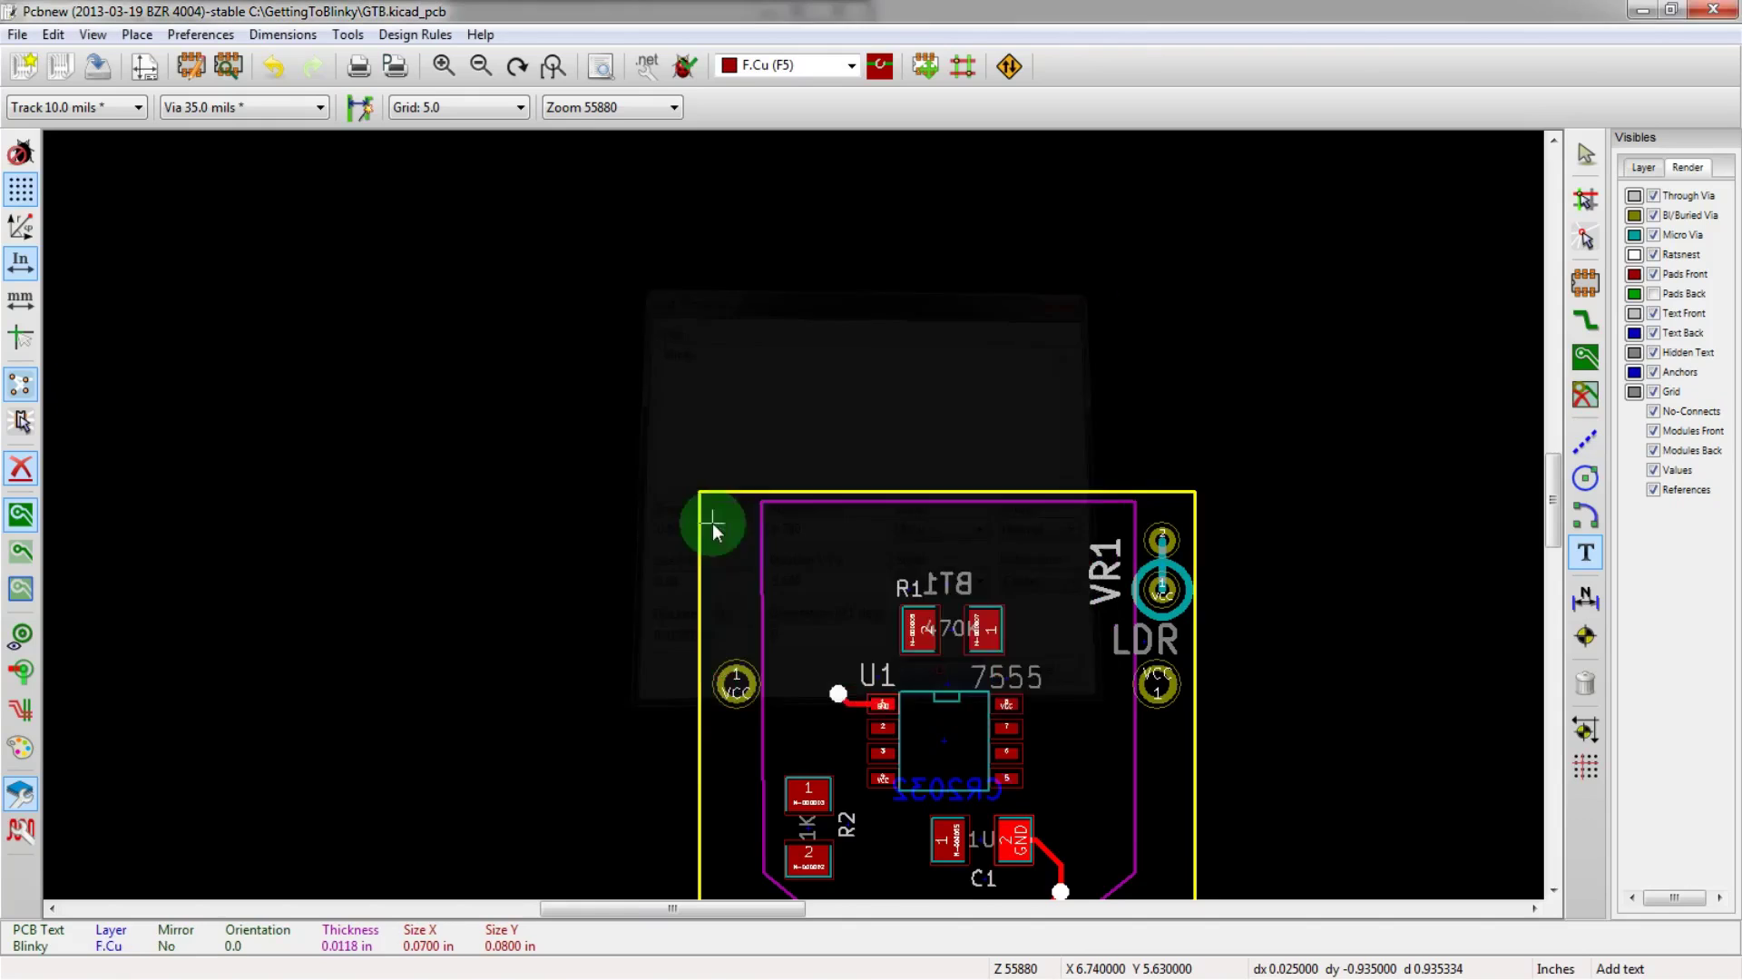
- Try to add another "Blinky" text on F.Cu near the board's upper-left corner, with Size X .07 and Size Y .08 inches
scroll(735, 540, "up", 2)
scroll(799, 515, "down", 4)
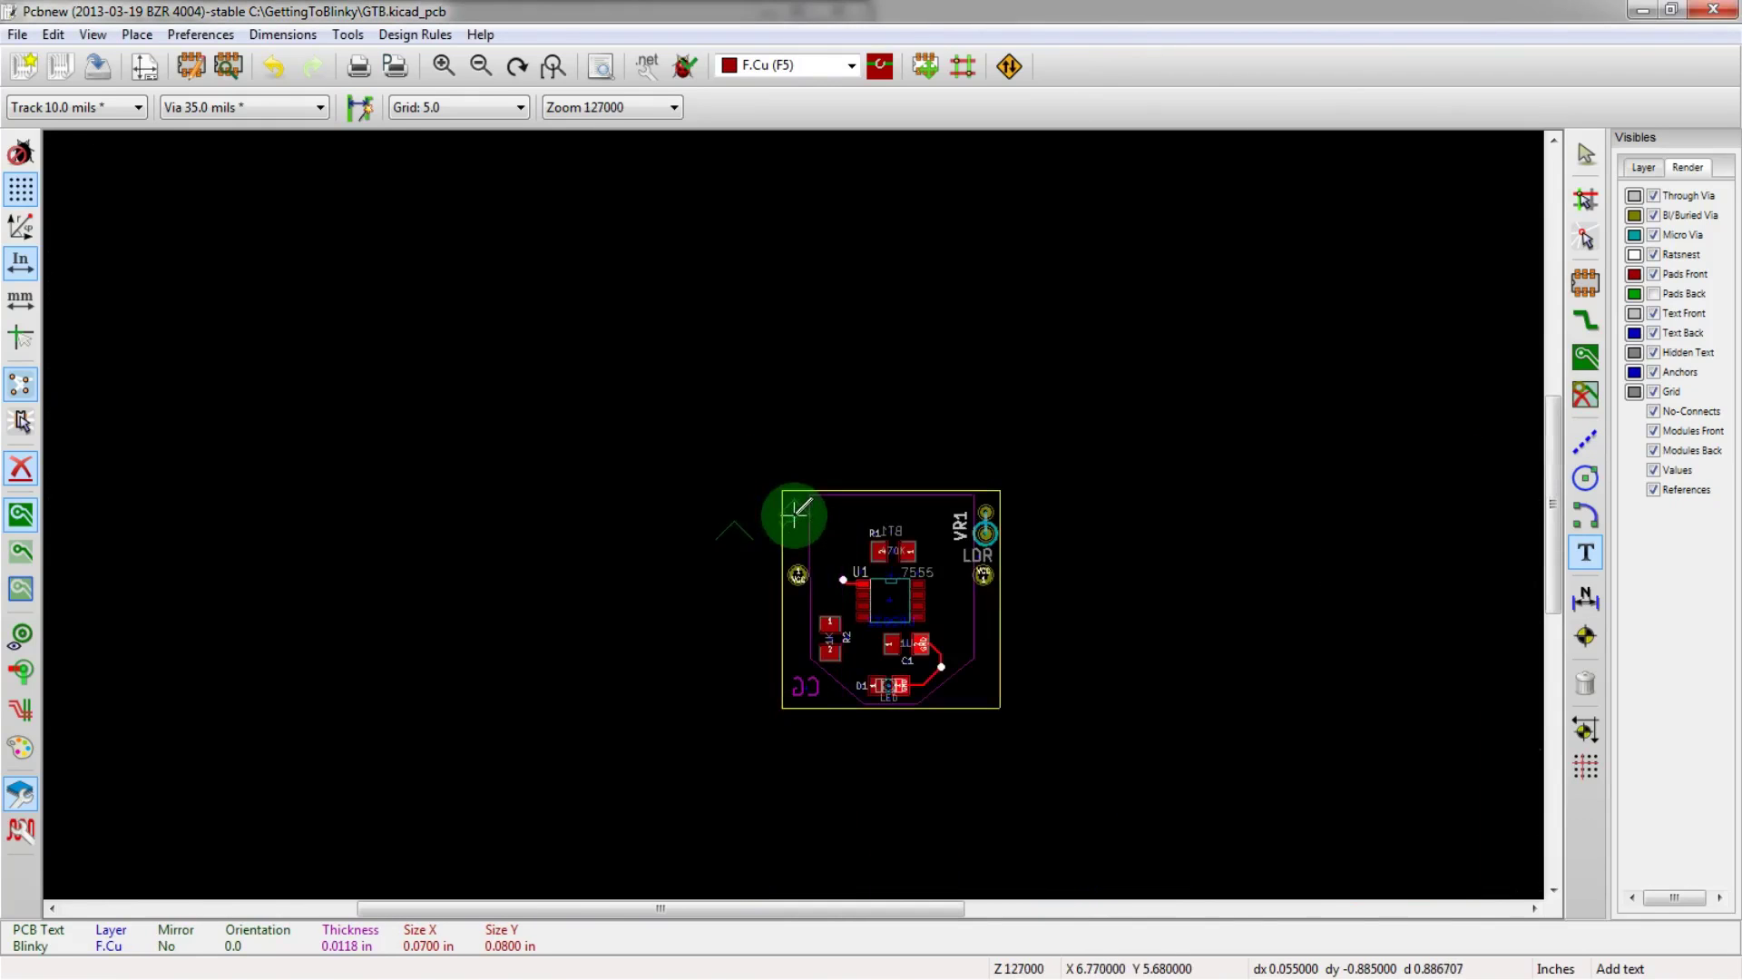
scroll(795, 514, "up", 2)
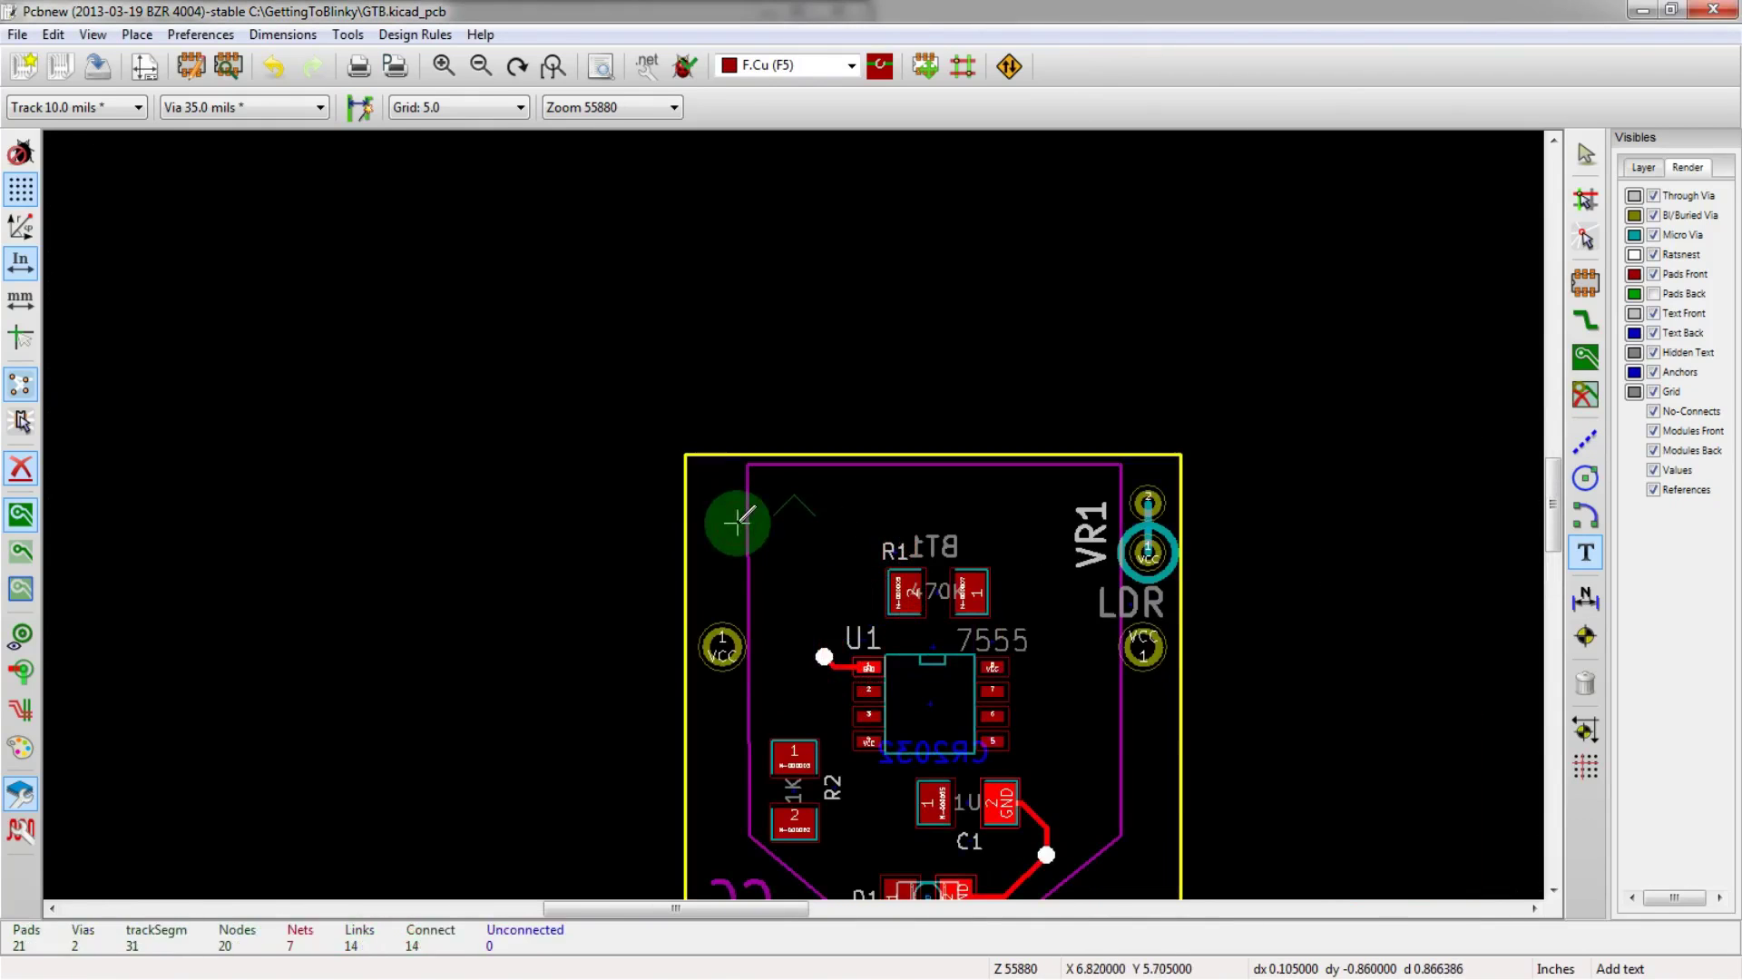
left_click(714, 508)
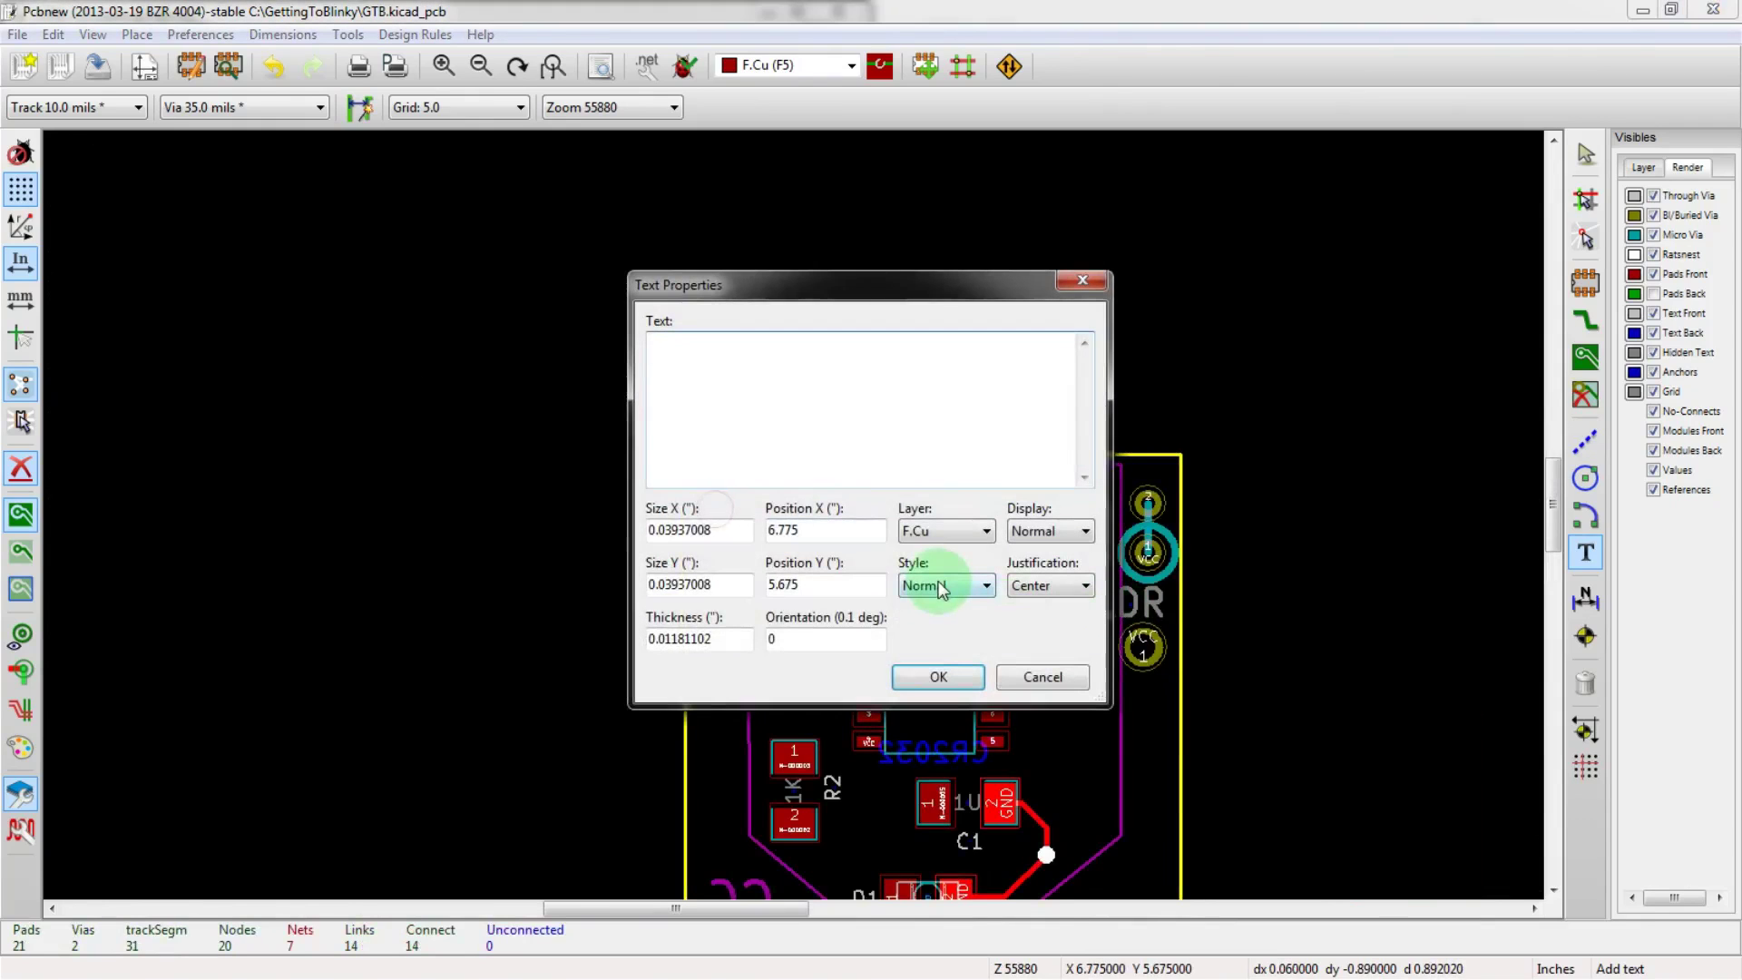
type("Blinky")
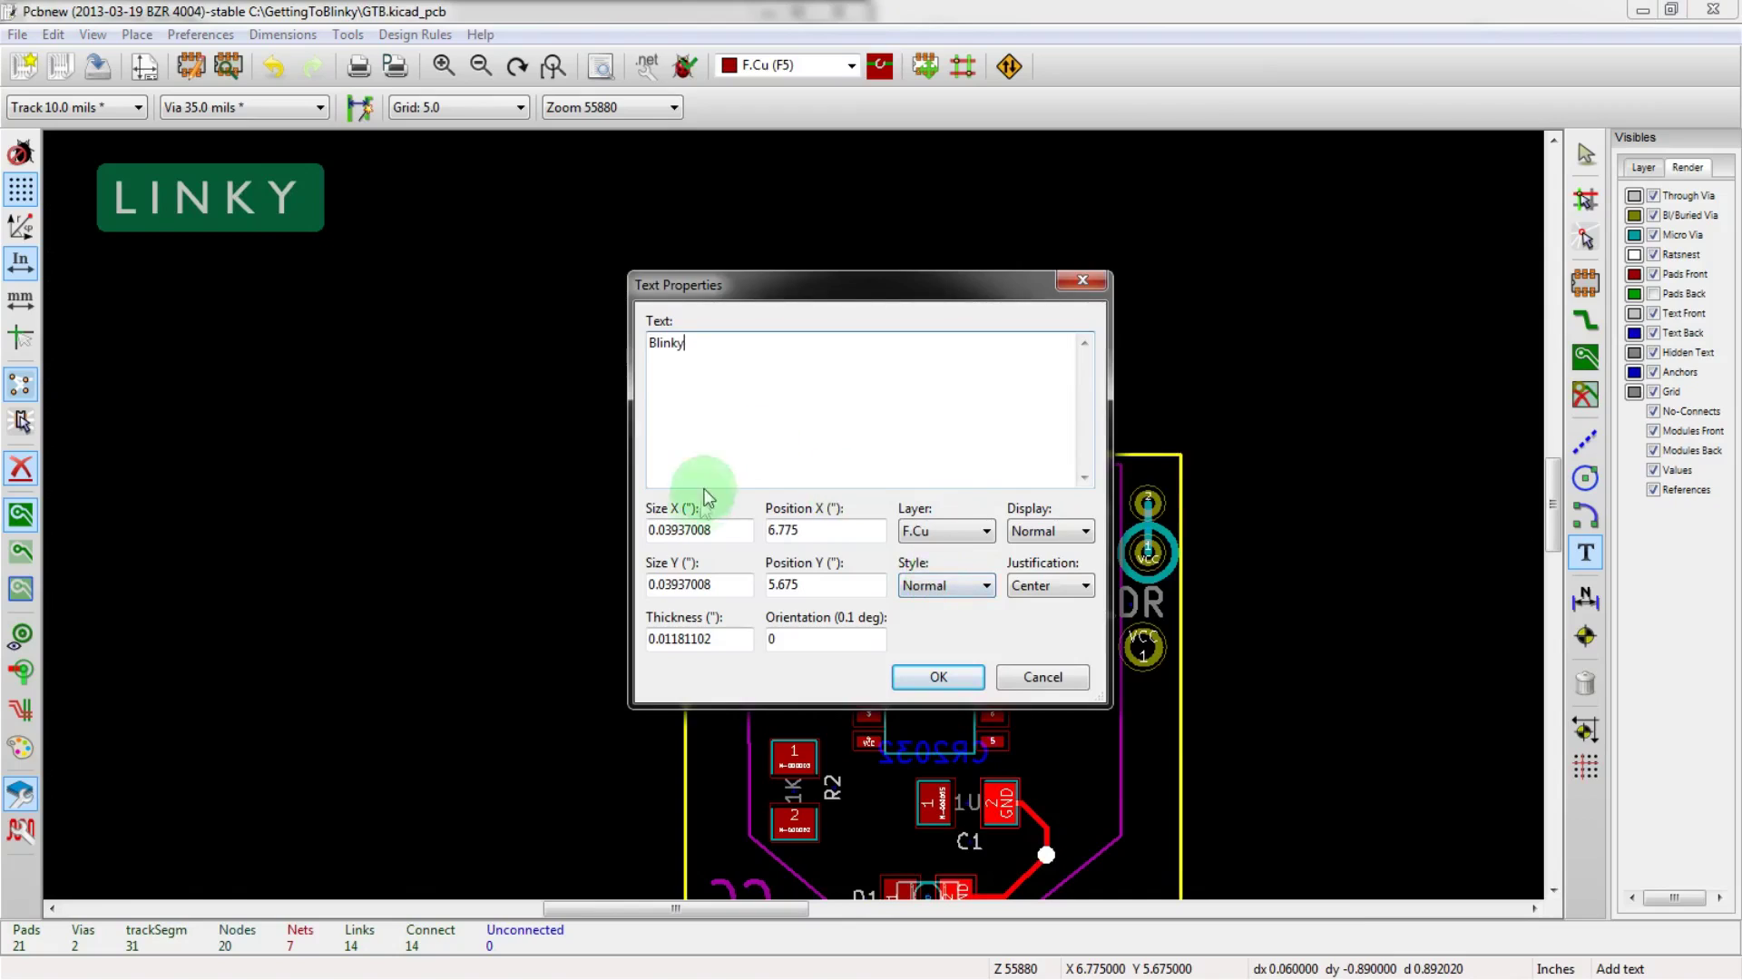
left_click_drag(648, 530, 952, 526)
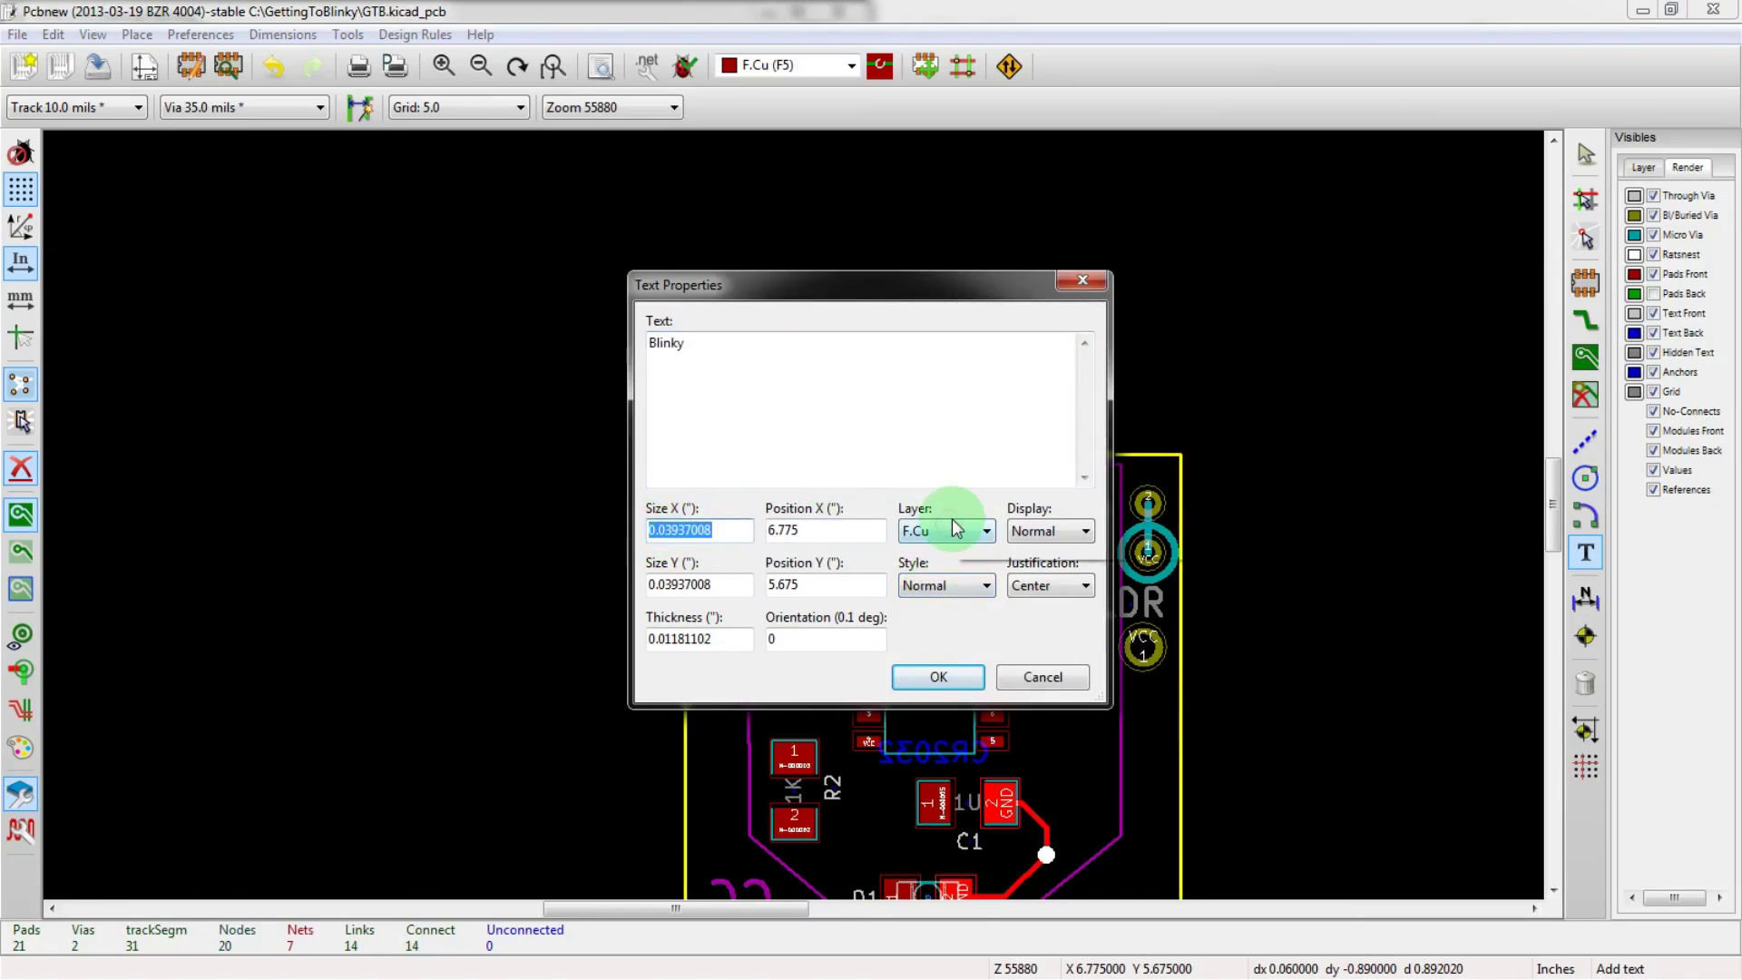
type(".07")
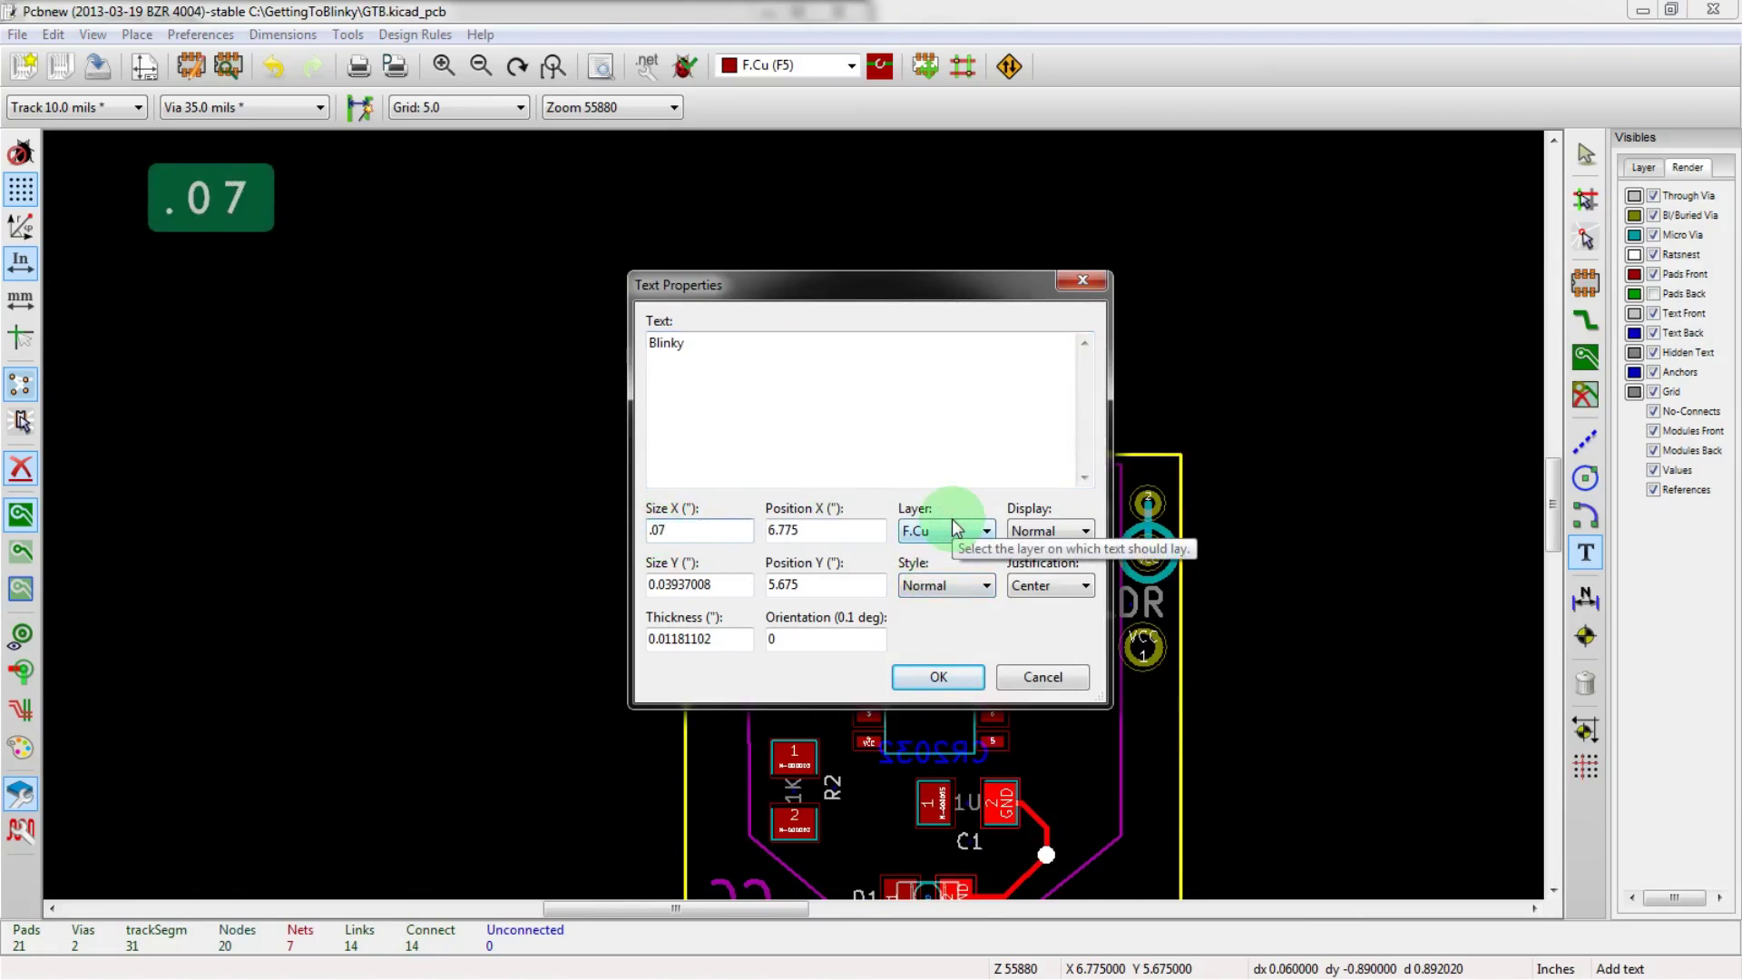
key("Tab")
key("Tab")
key("Tab")
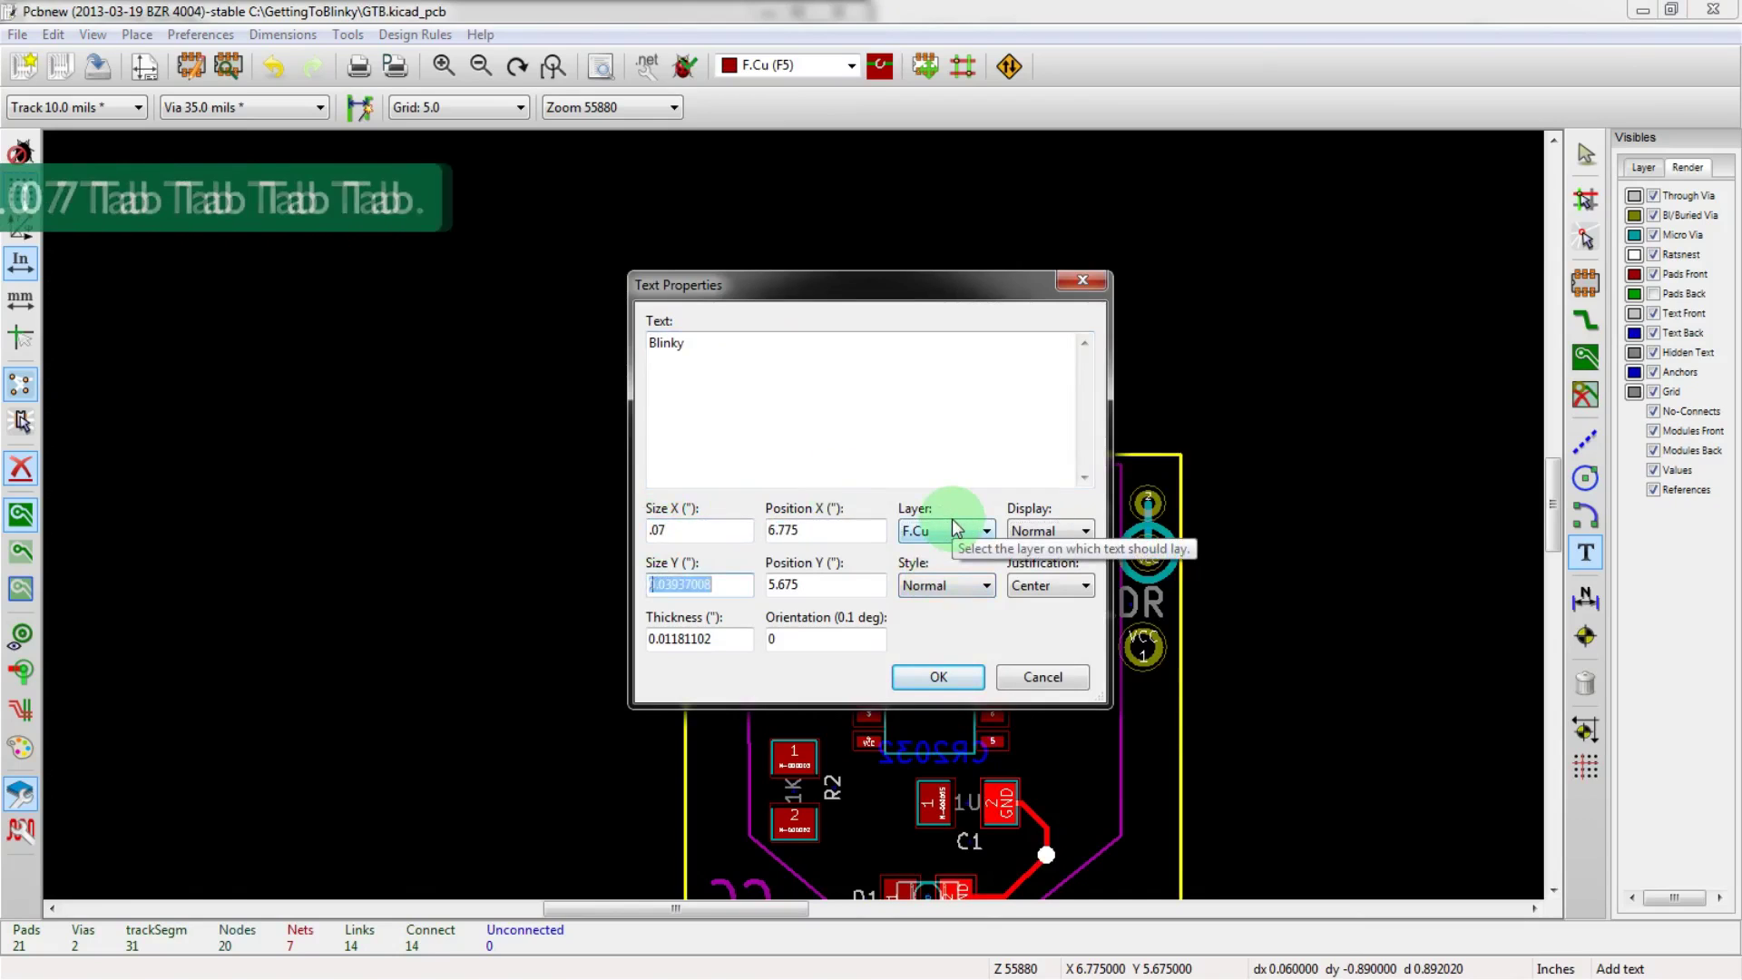
type(".08")
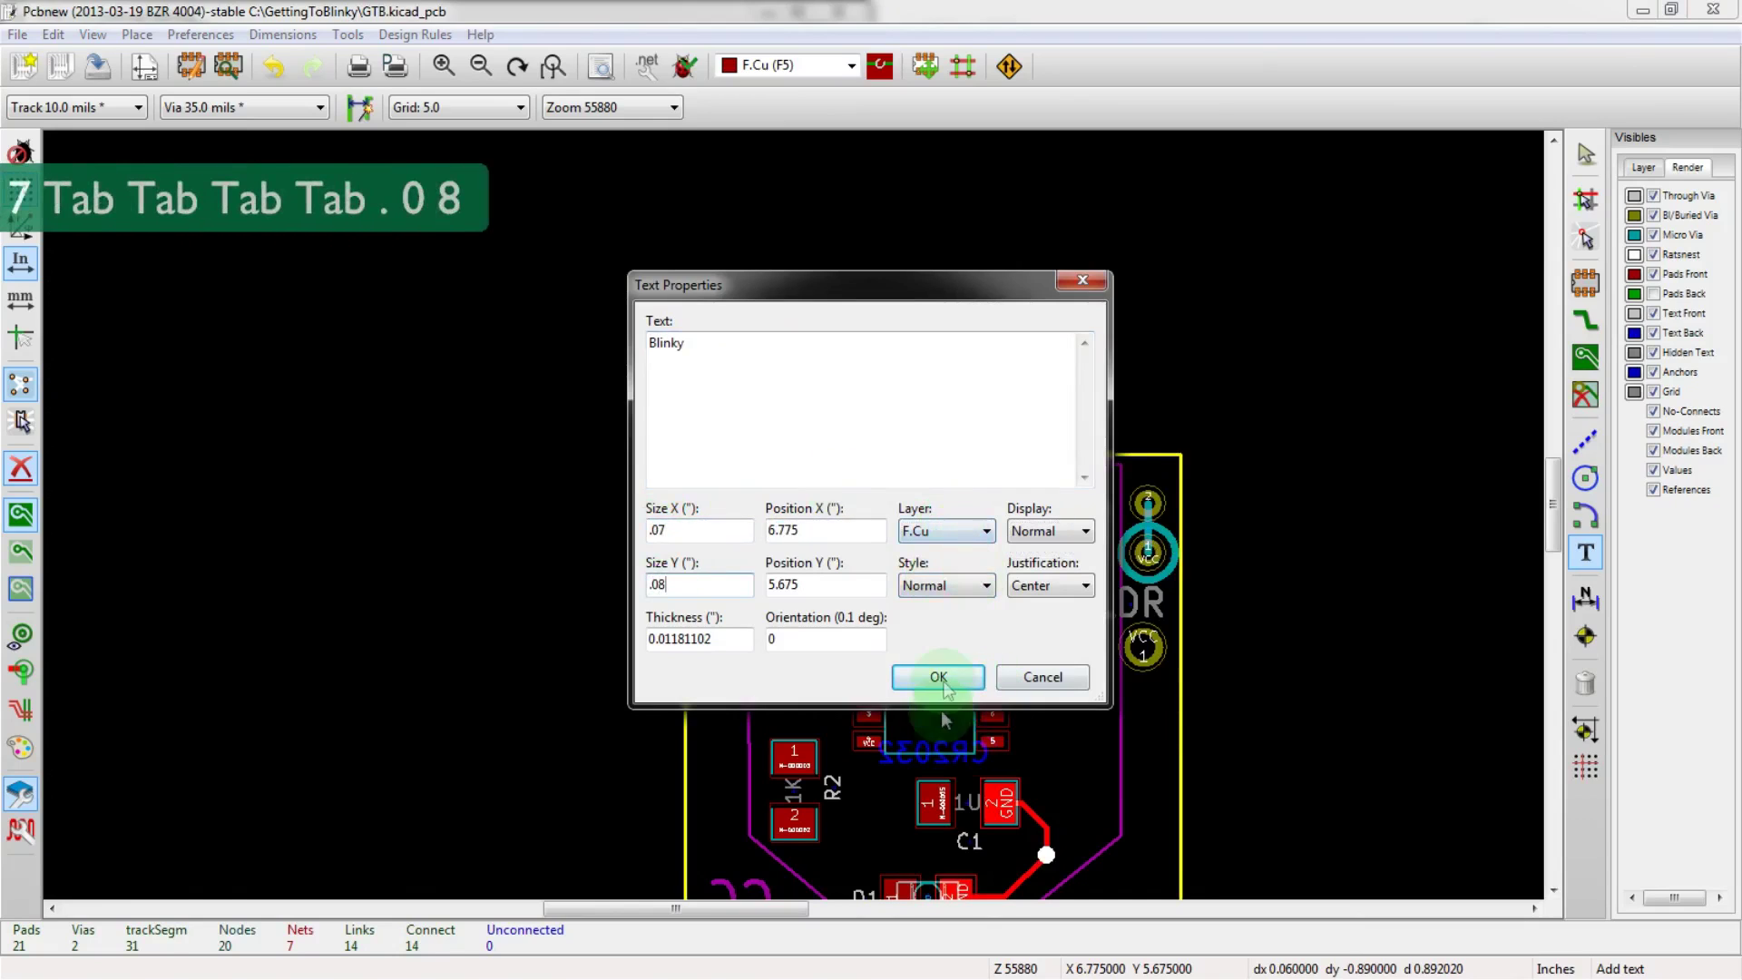
left_click(938, 677)
scroll(739, 531, "up", 2)
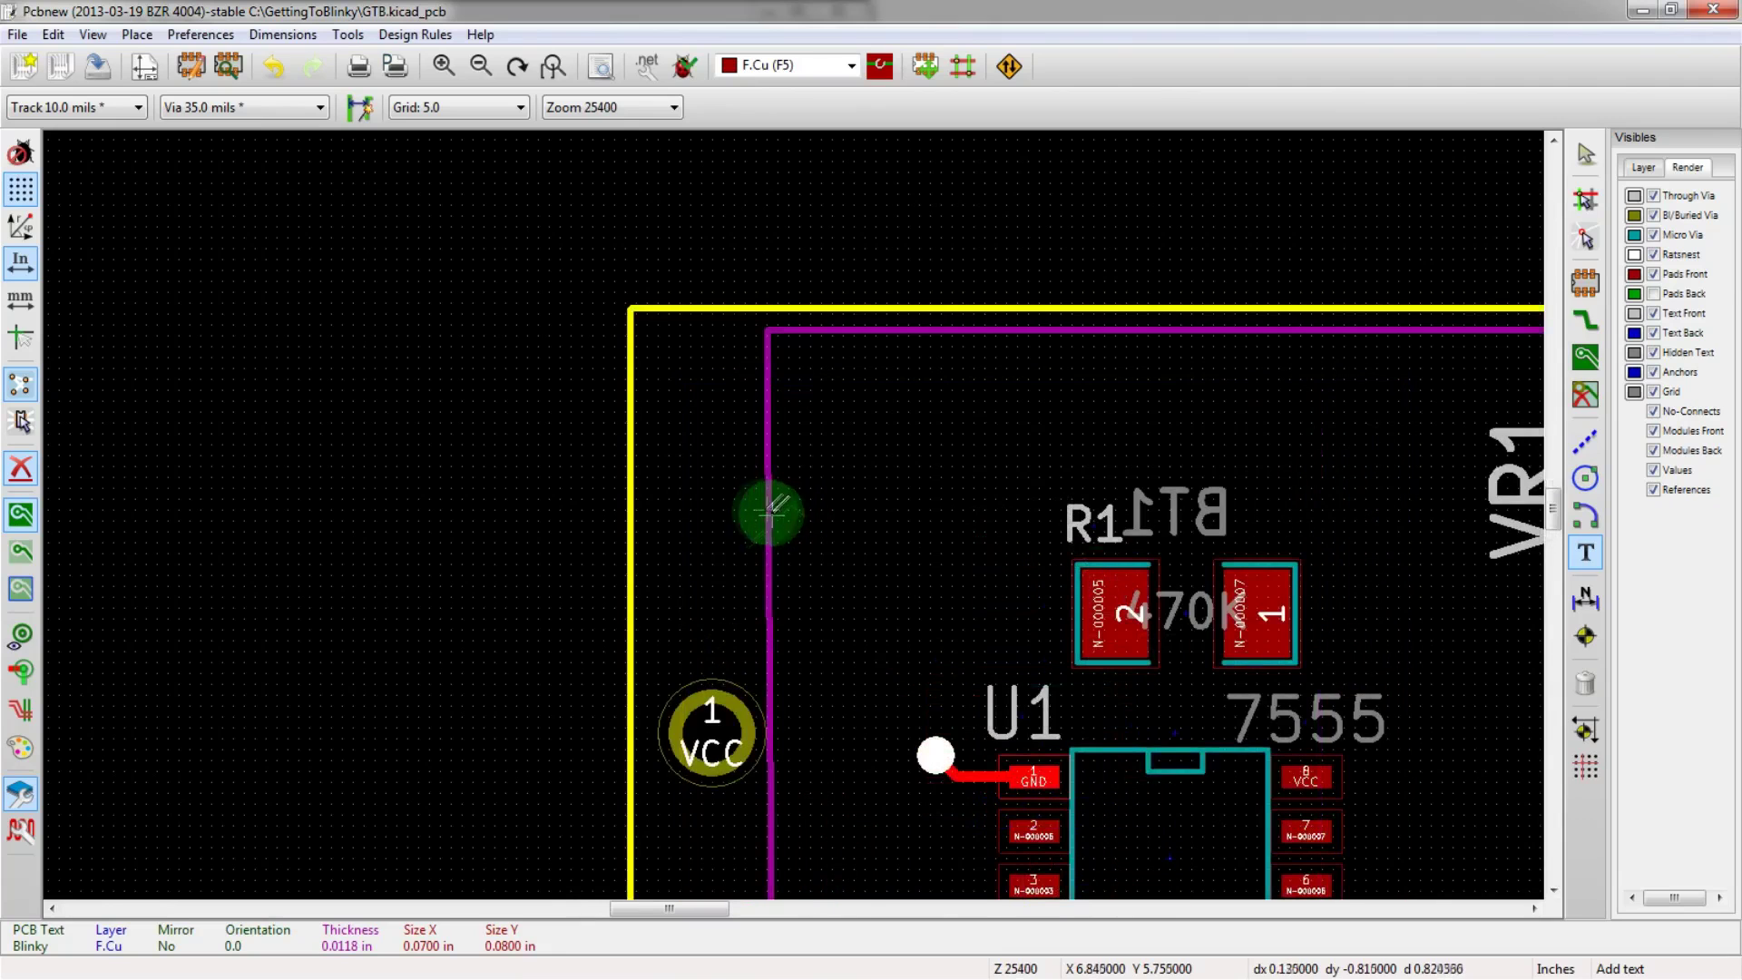
middle_click(1400, 253)
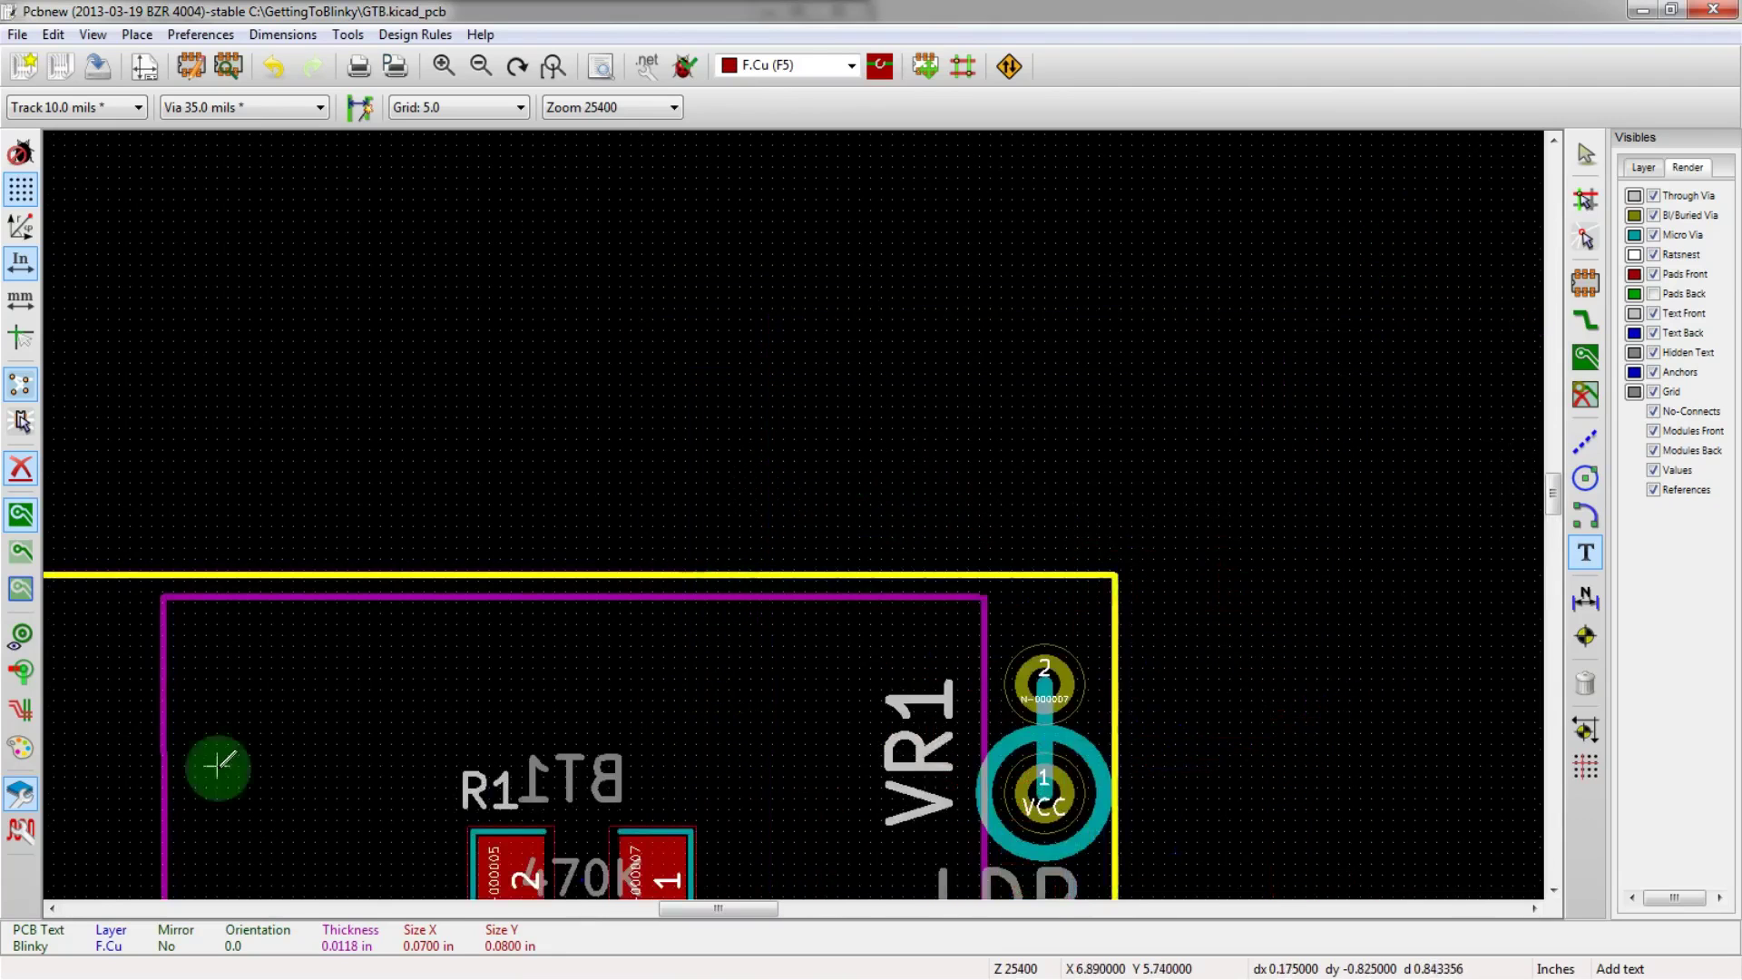
scroll(217, 767, "down", 1)
key("Escape")
- Turn on the visibility of the F.Cu copper layer
left_click(1639, 169)
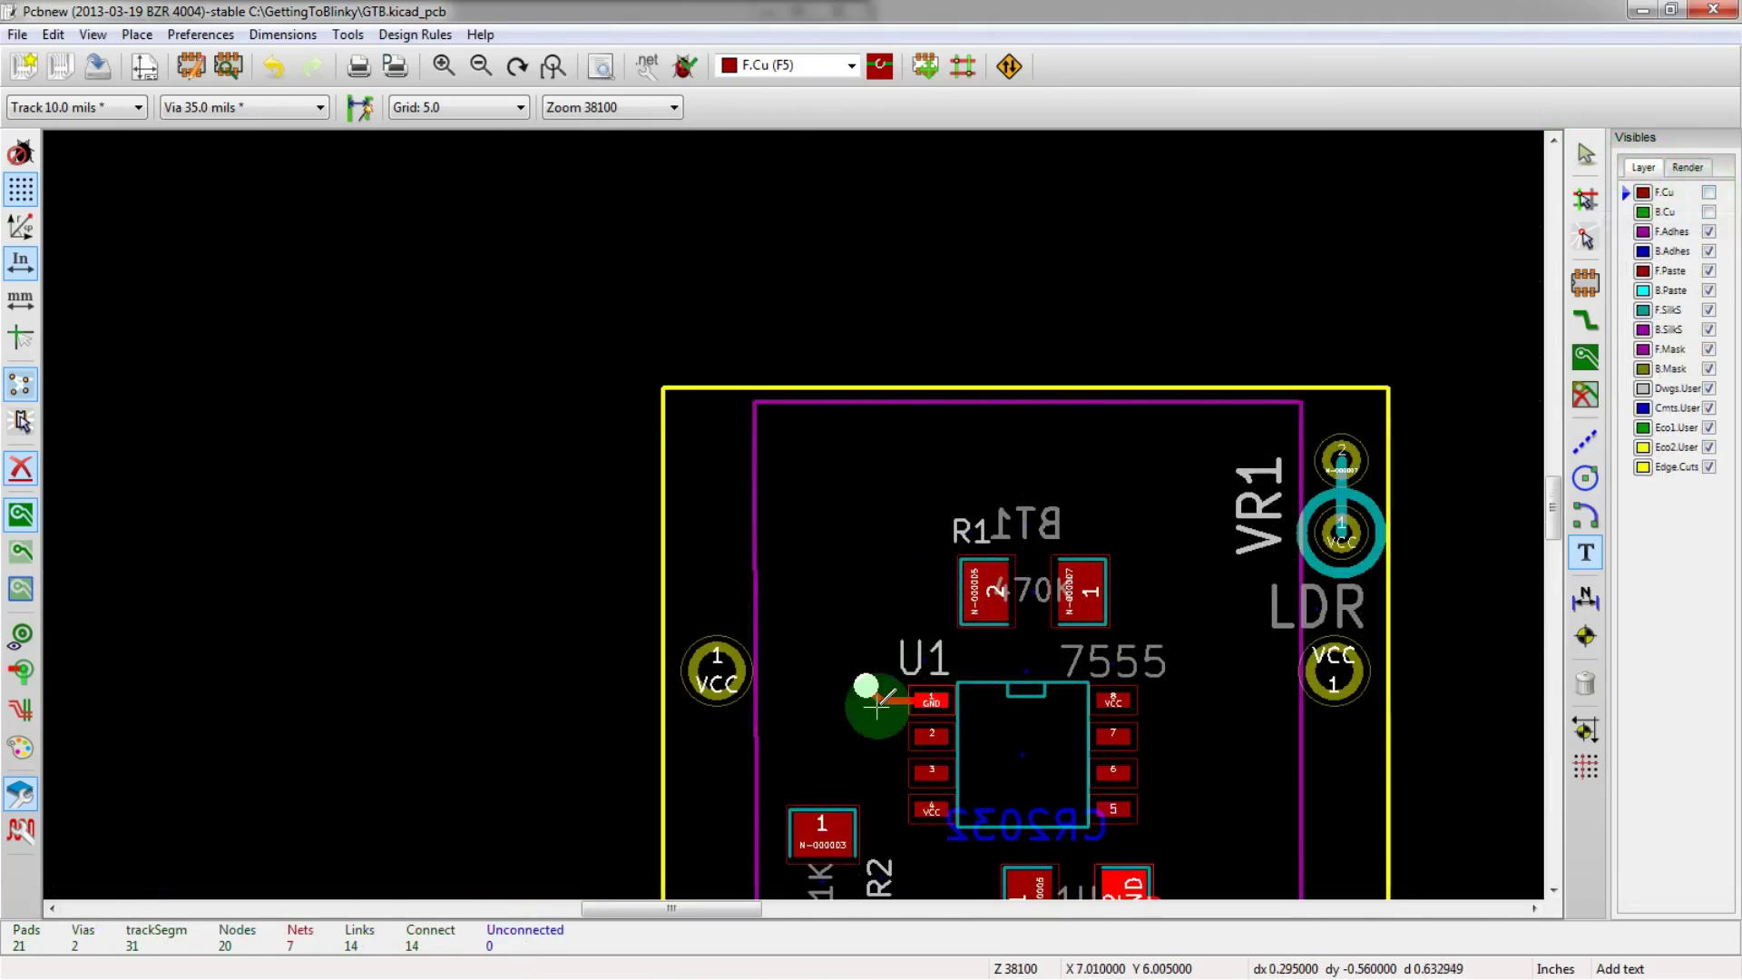
left_click(1710, 196)
scroll(645, 497, "down", 2)
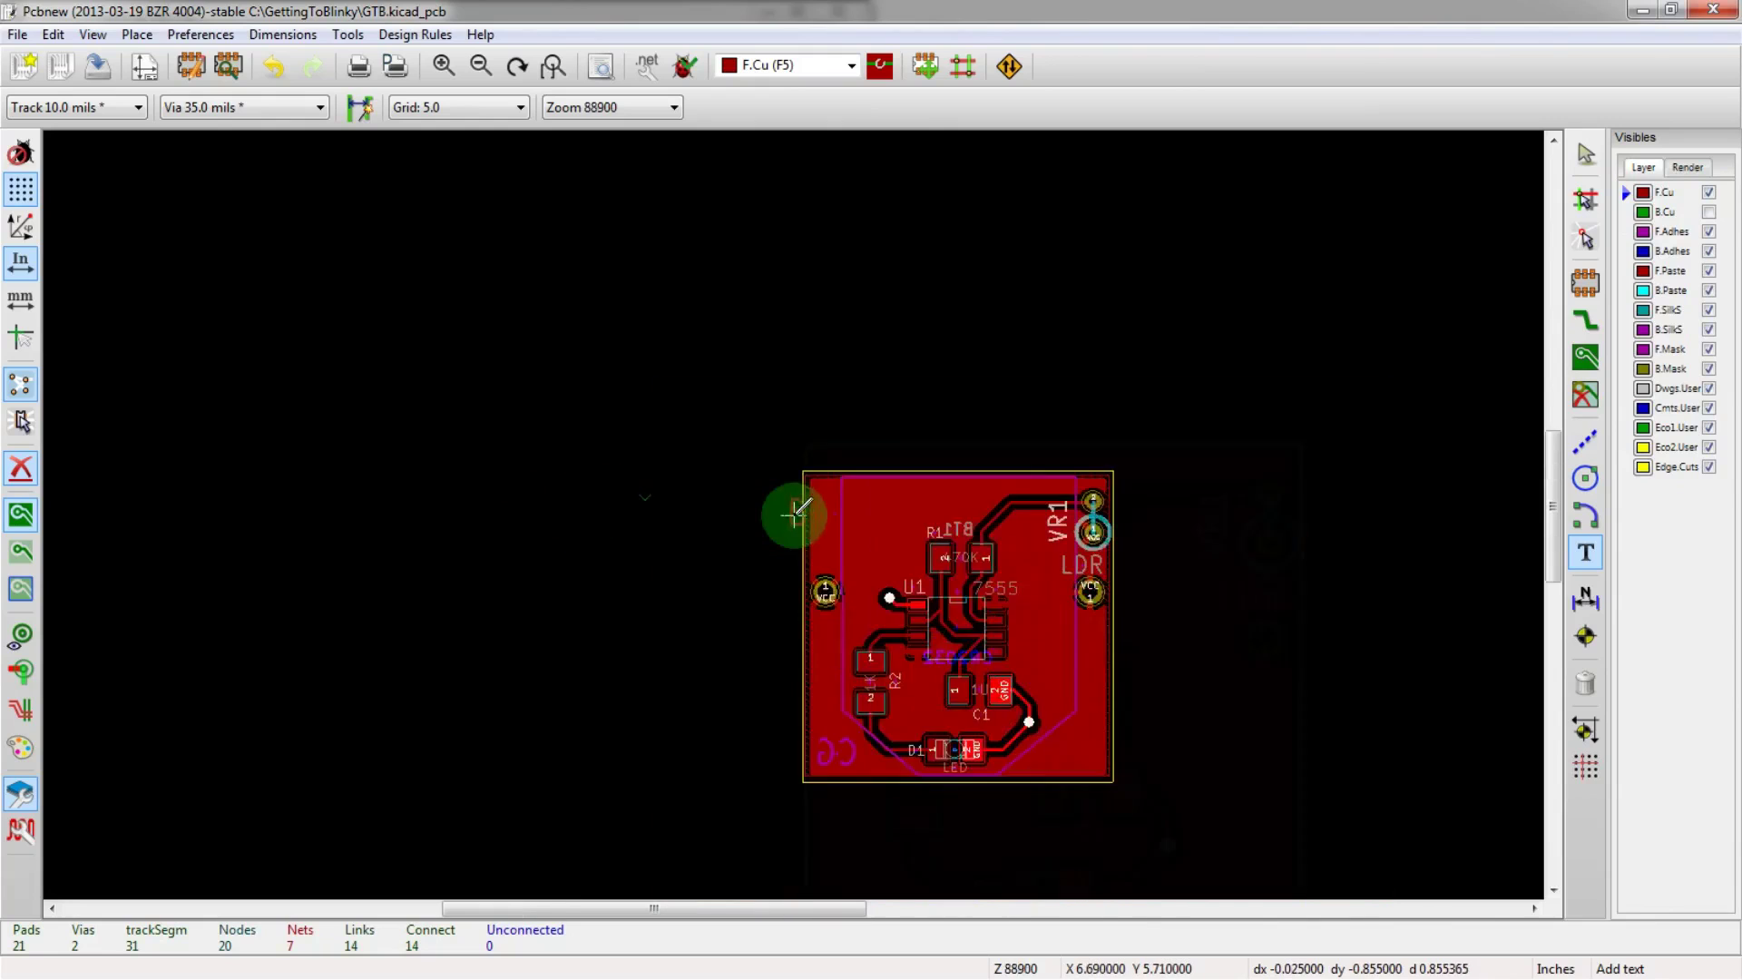
scroll(795, 515, "up", 2)
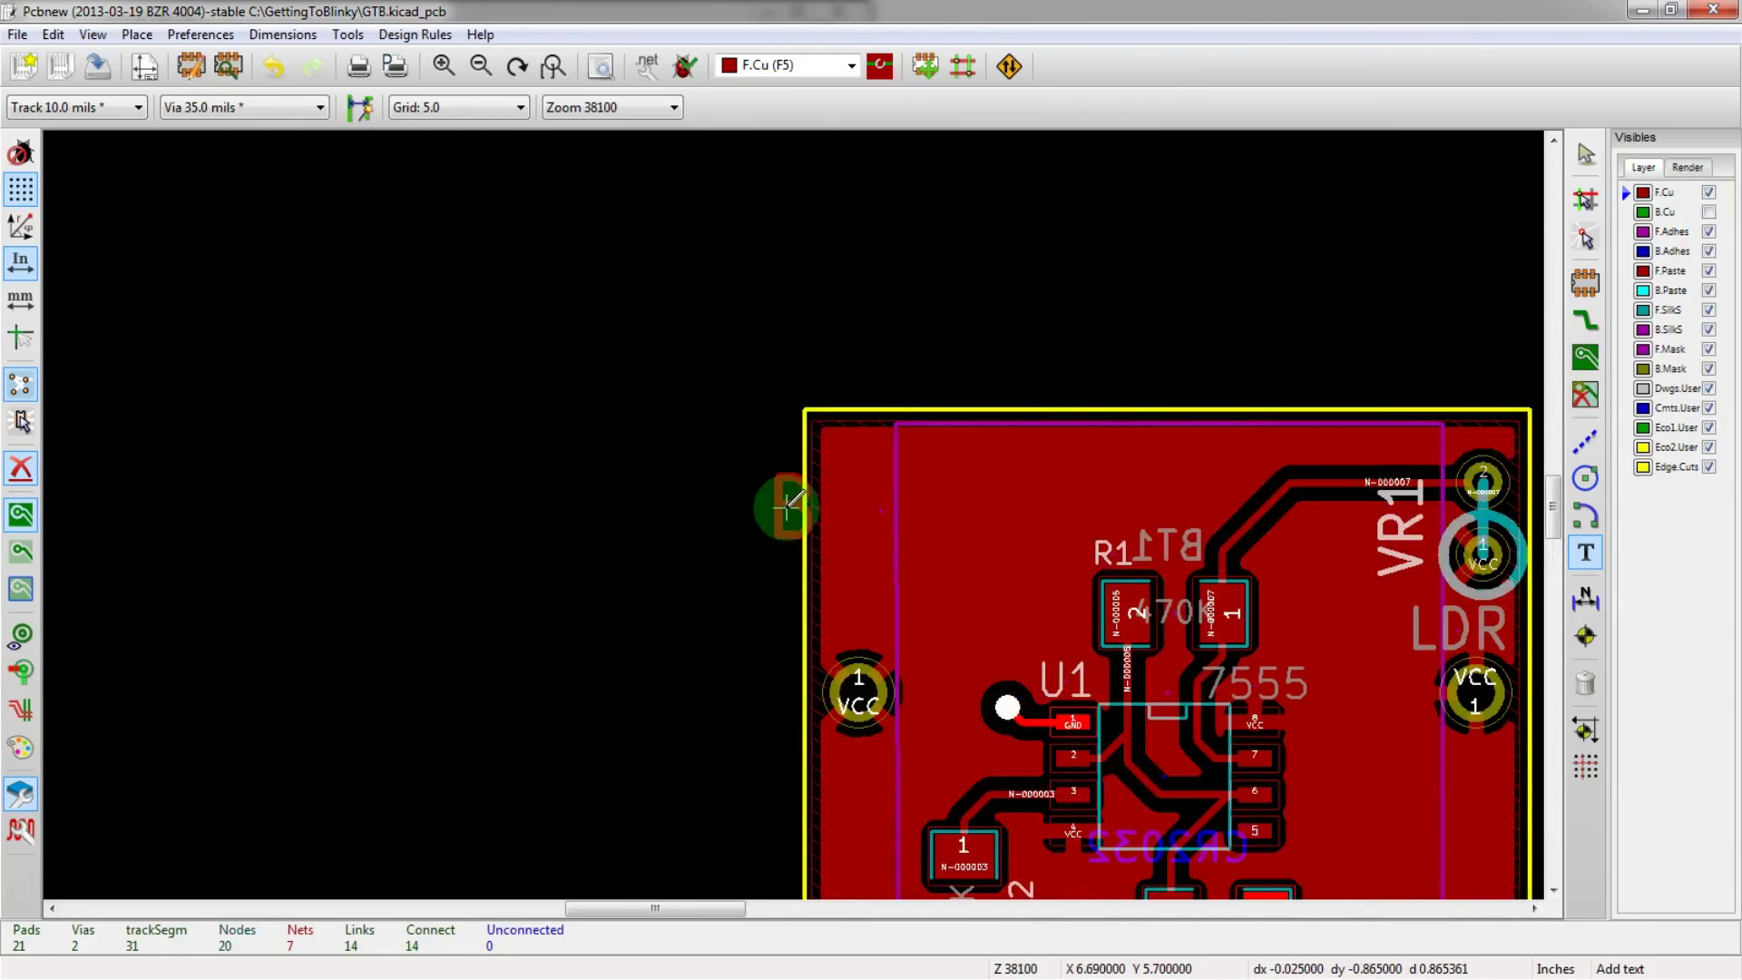
- Move the Blinky text off the copper fill into the empty area beside the board's upper-left edge
key("Escape")
key("m")
left_click(621, 498)
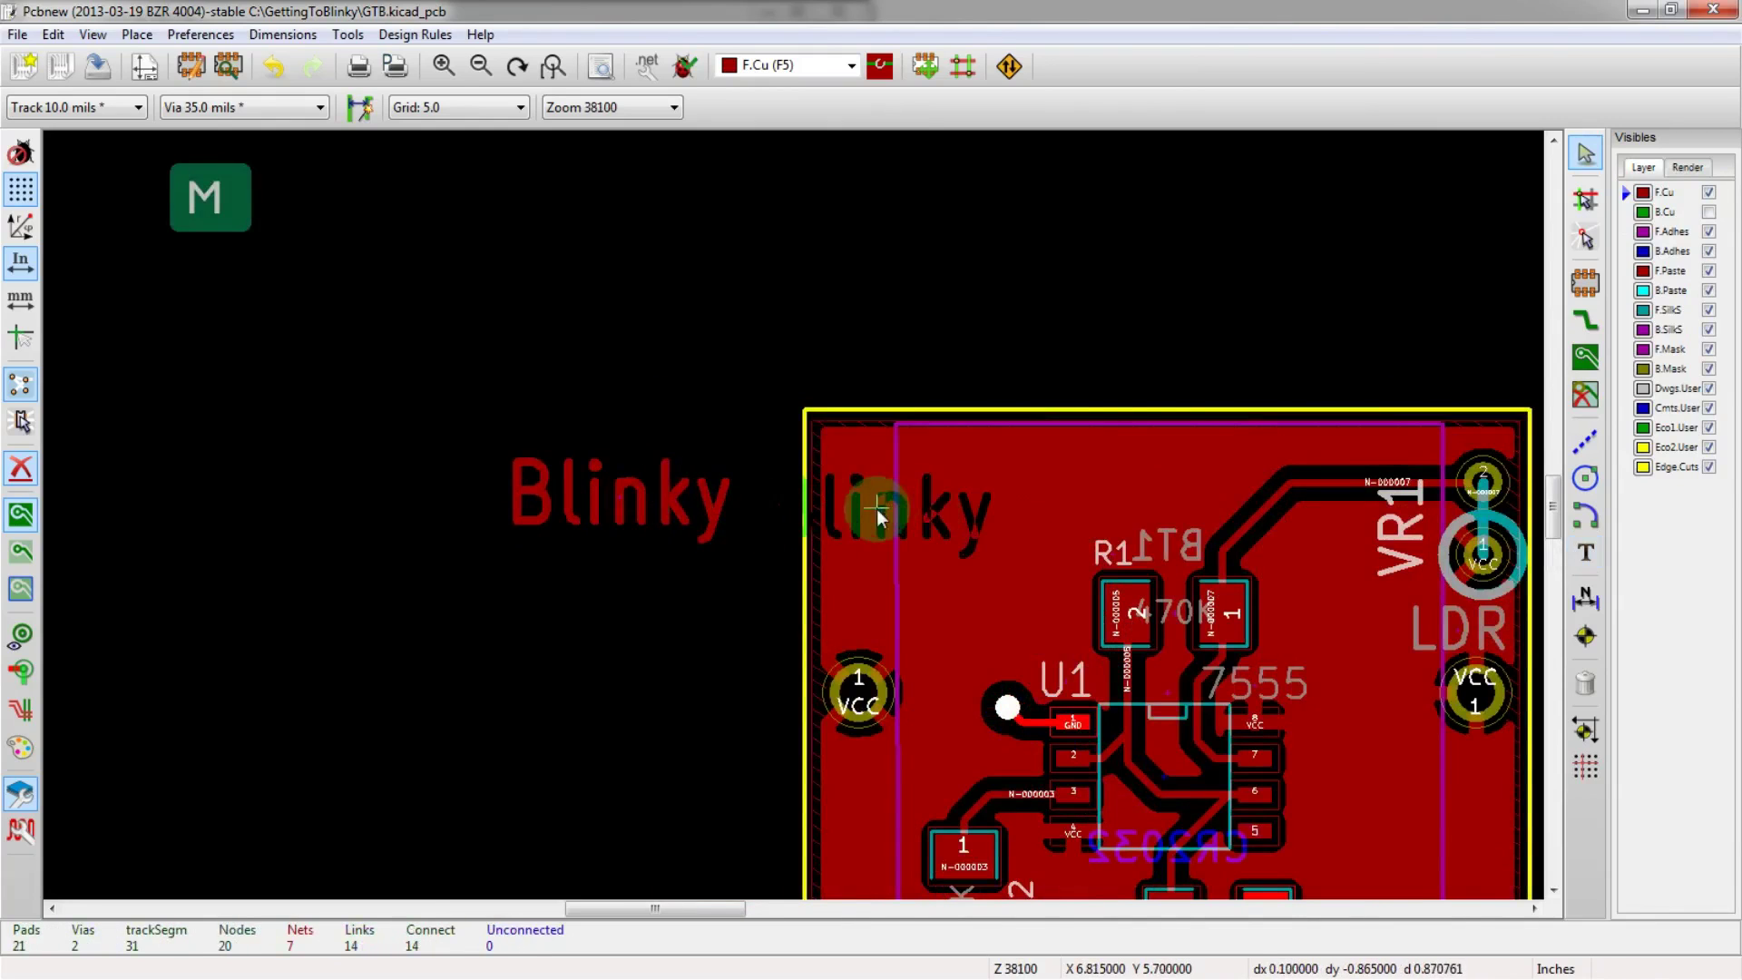
key("m")
key("Escape")
scroll(1157, 717, "down", 2)
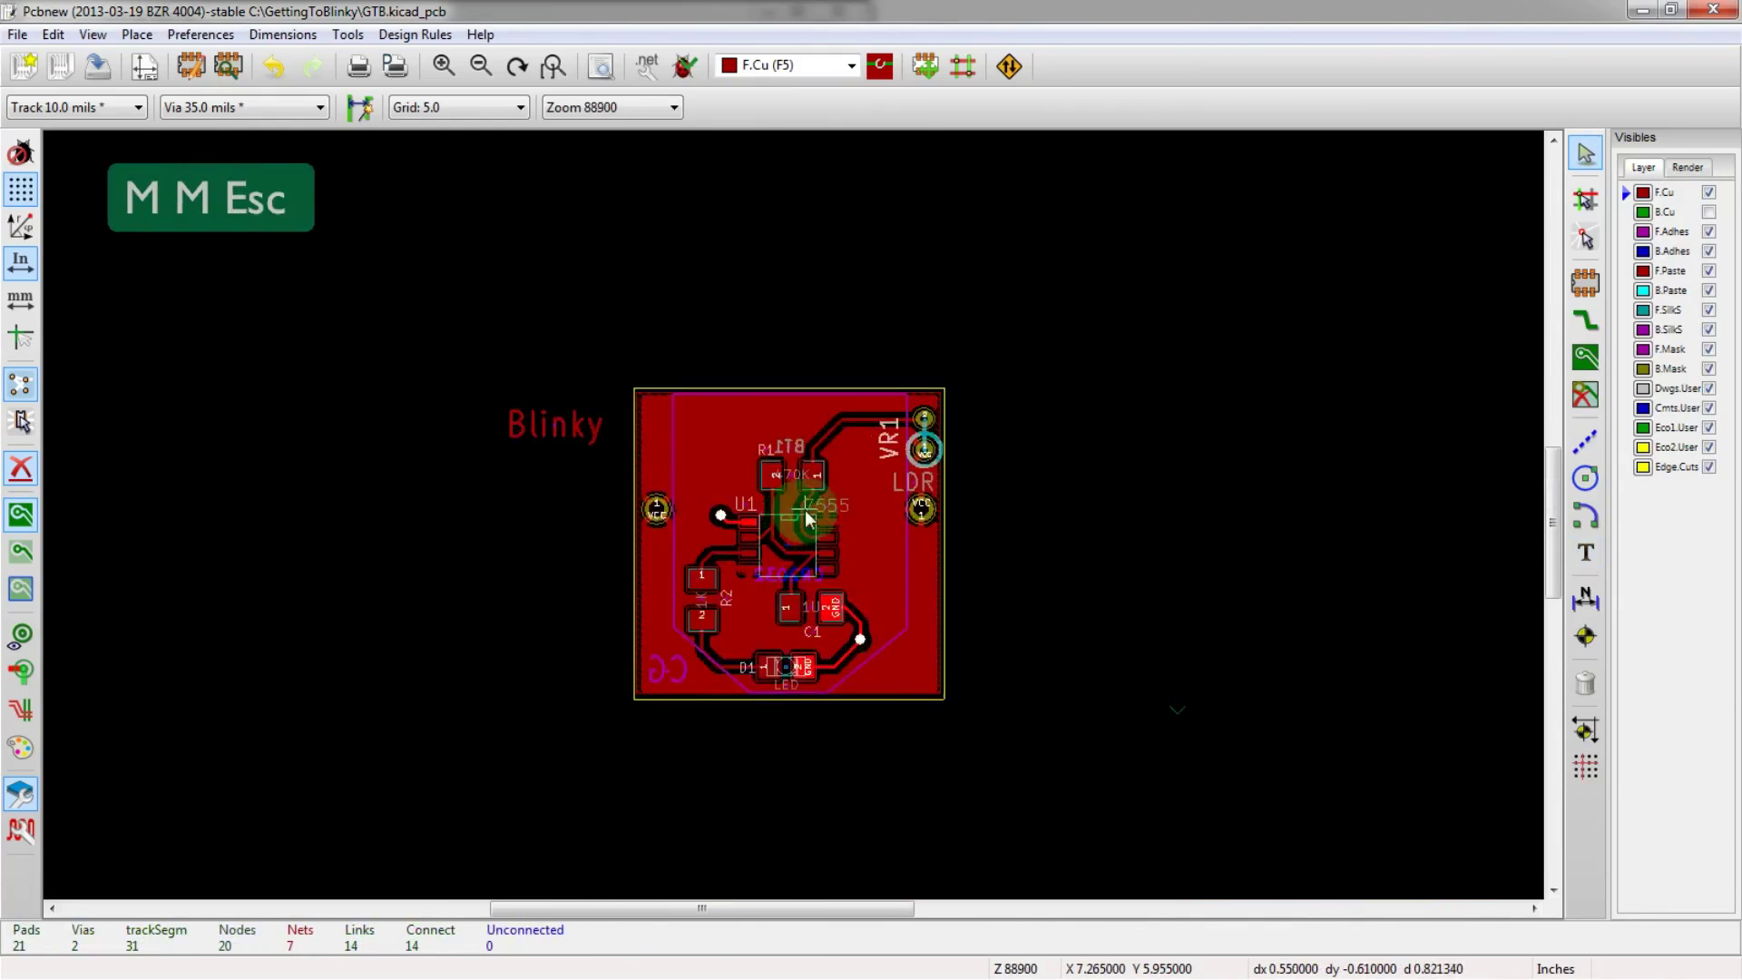
- Change the Blinky text's layer to F.Mask
scroll(805, 512, "up", 3)
scroll(799, 518, "down", 3)
scroll(788, 522, "up", 2)
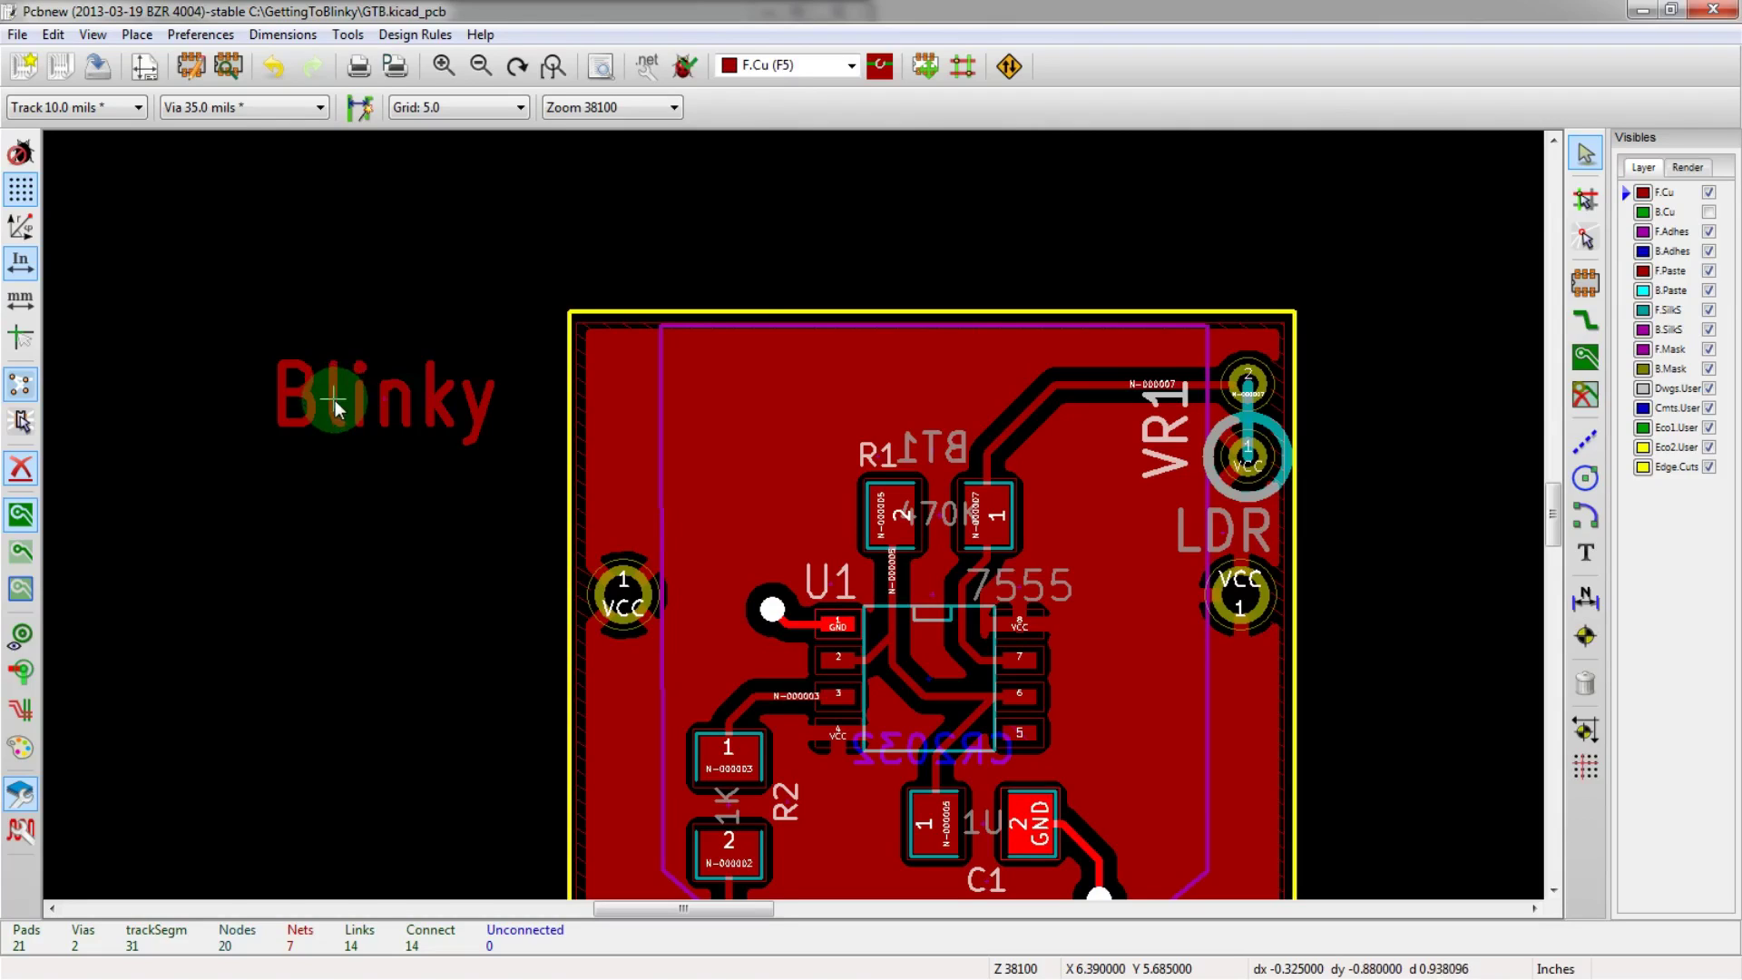
right_click(759, 421)
key("Escape")
key("e")
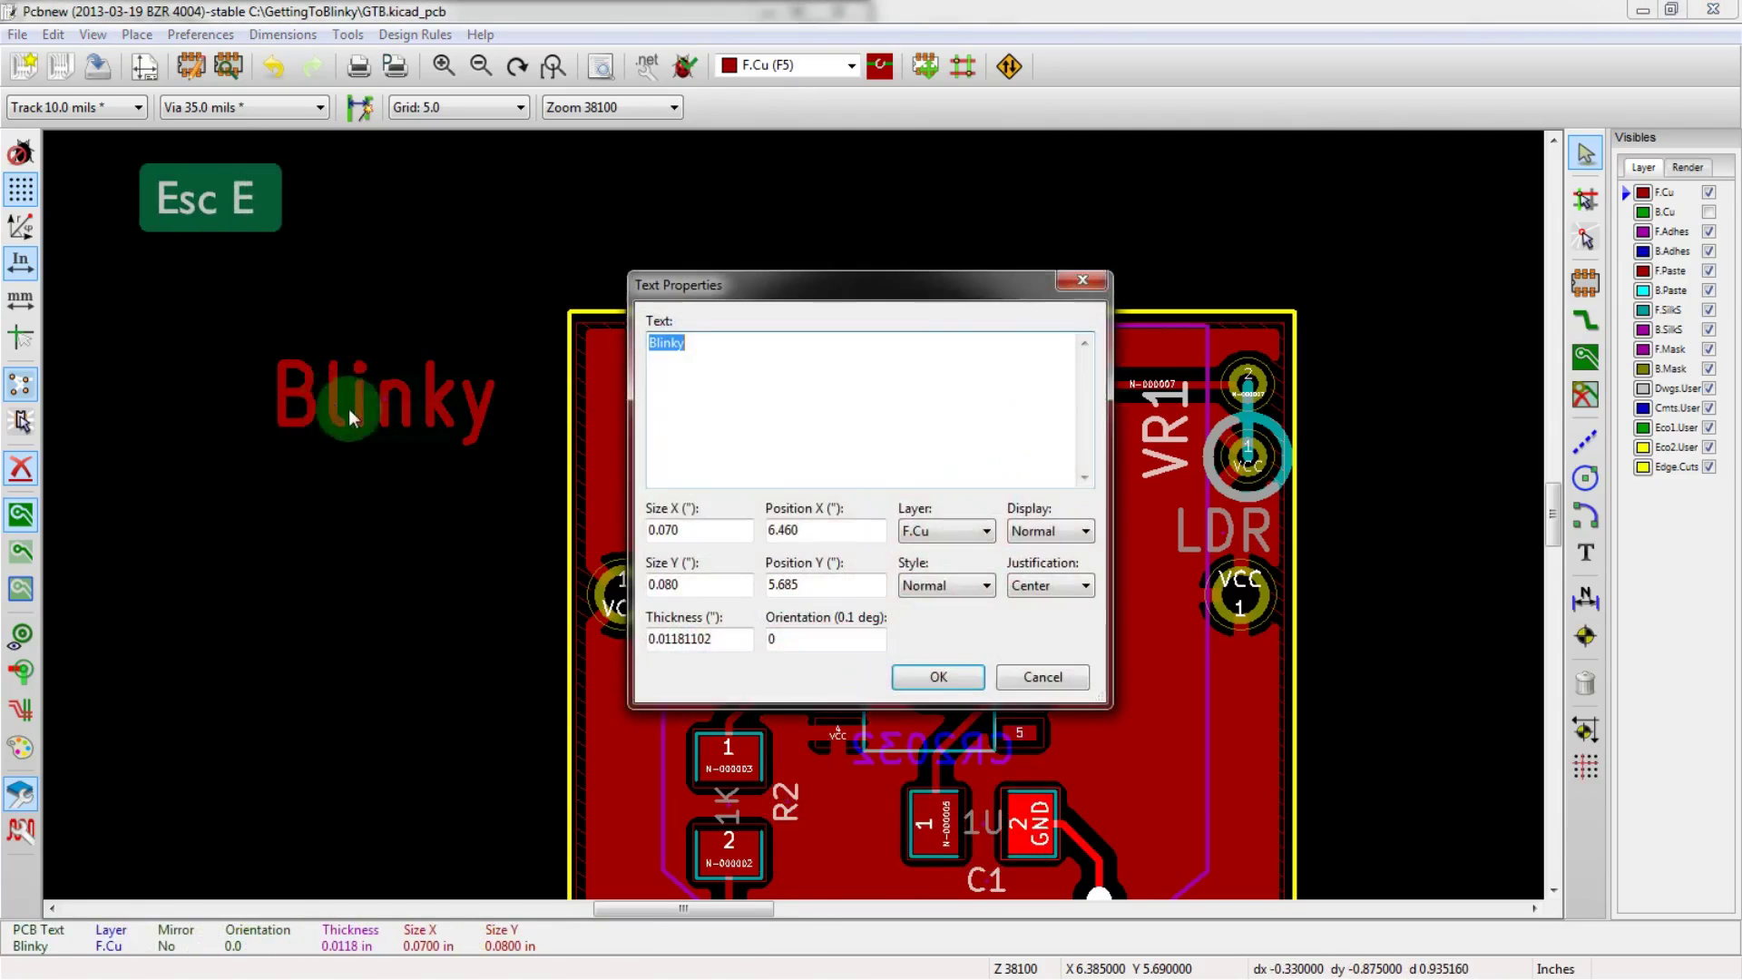
left_click(920, 535)
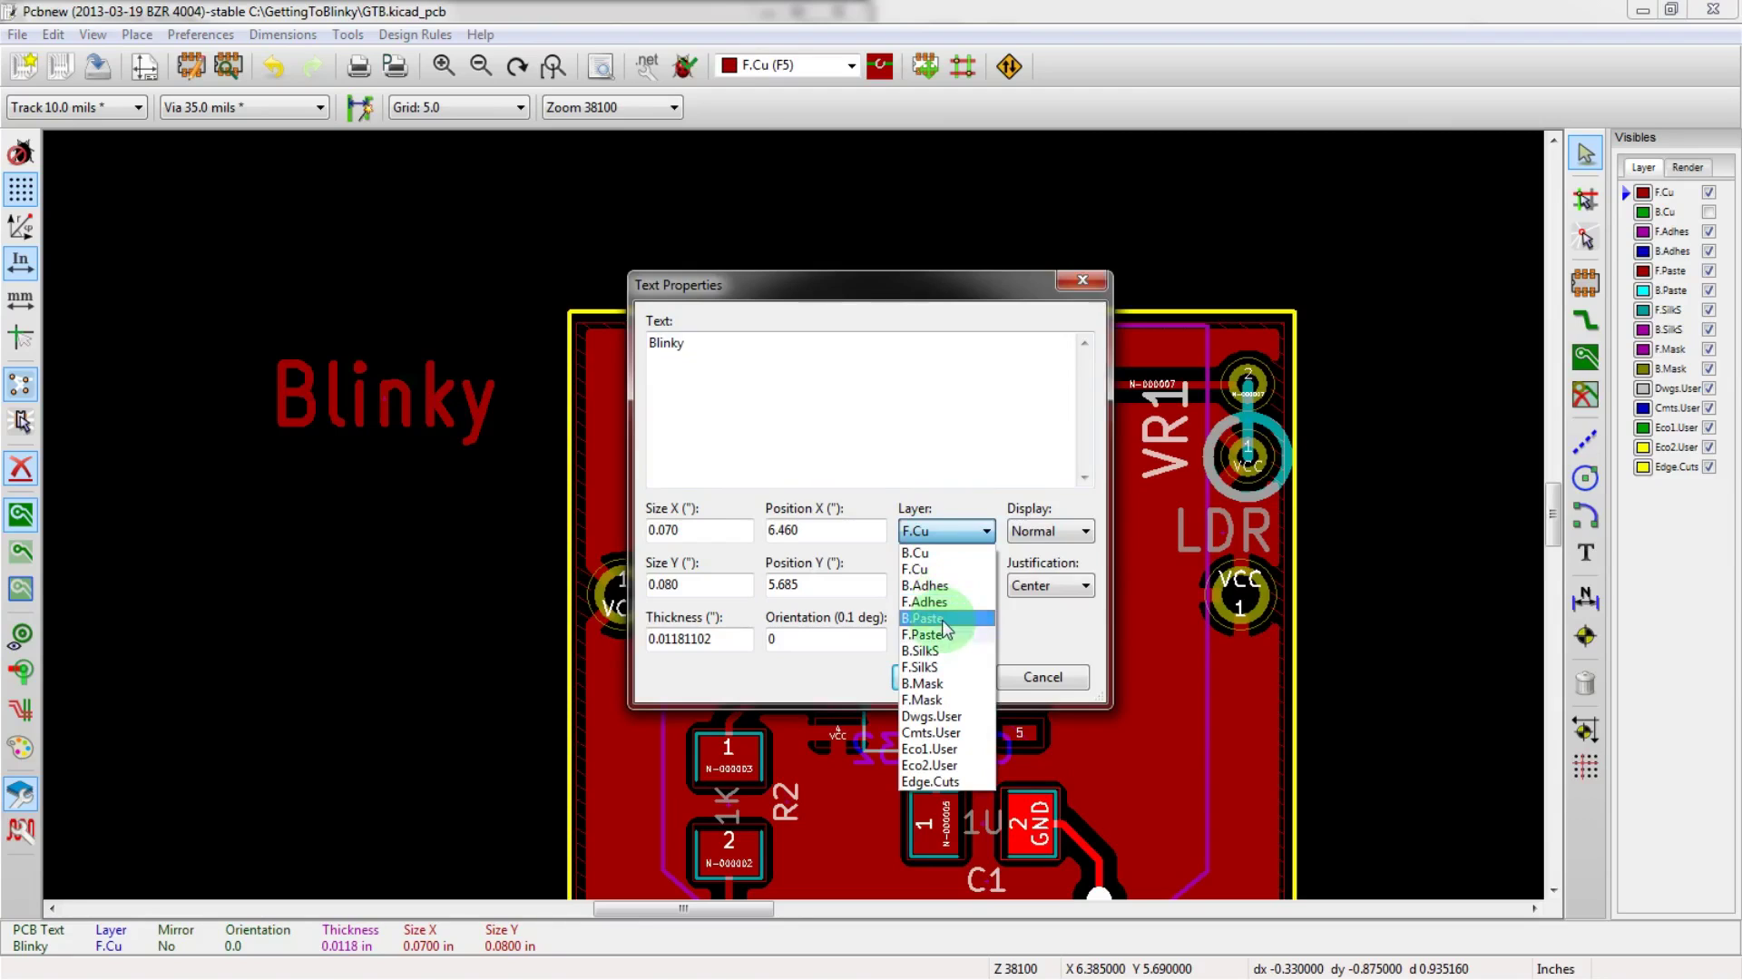
left_click(933, 700)
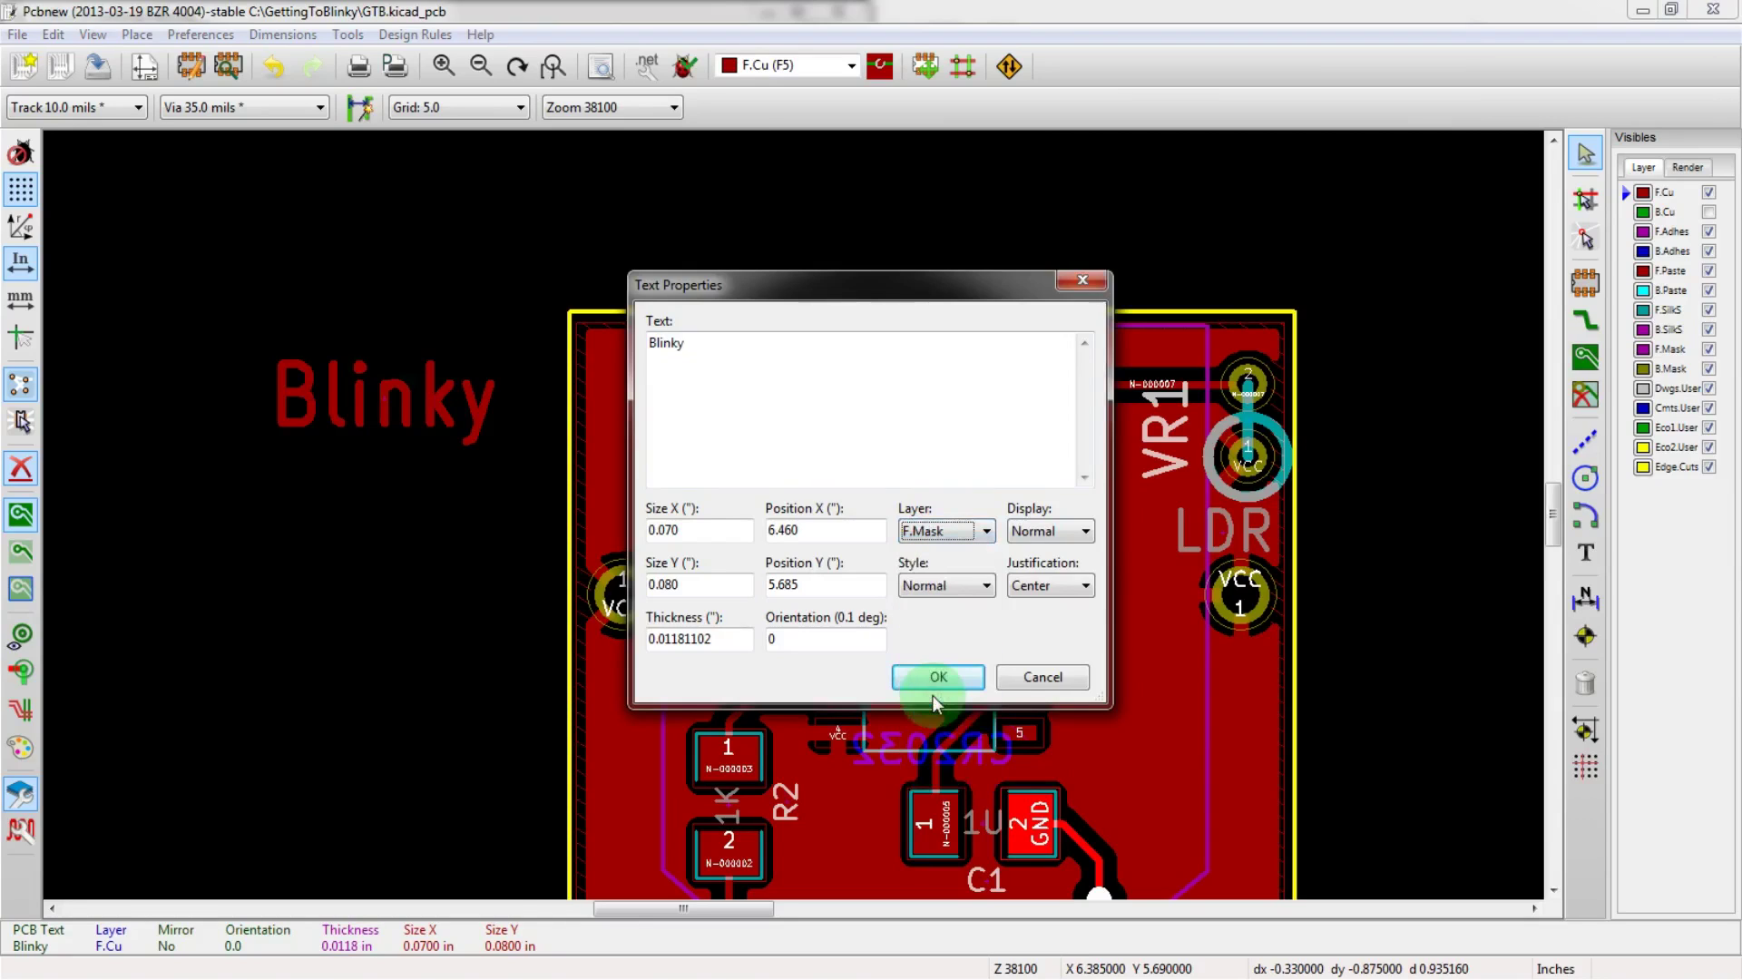
left_click(937, 683)
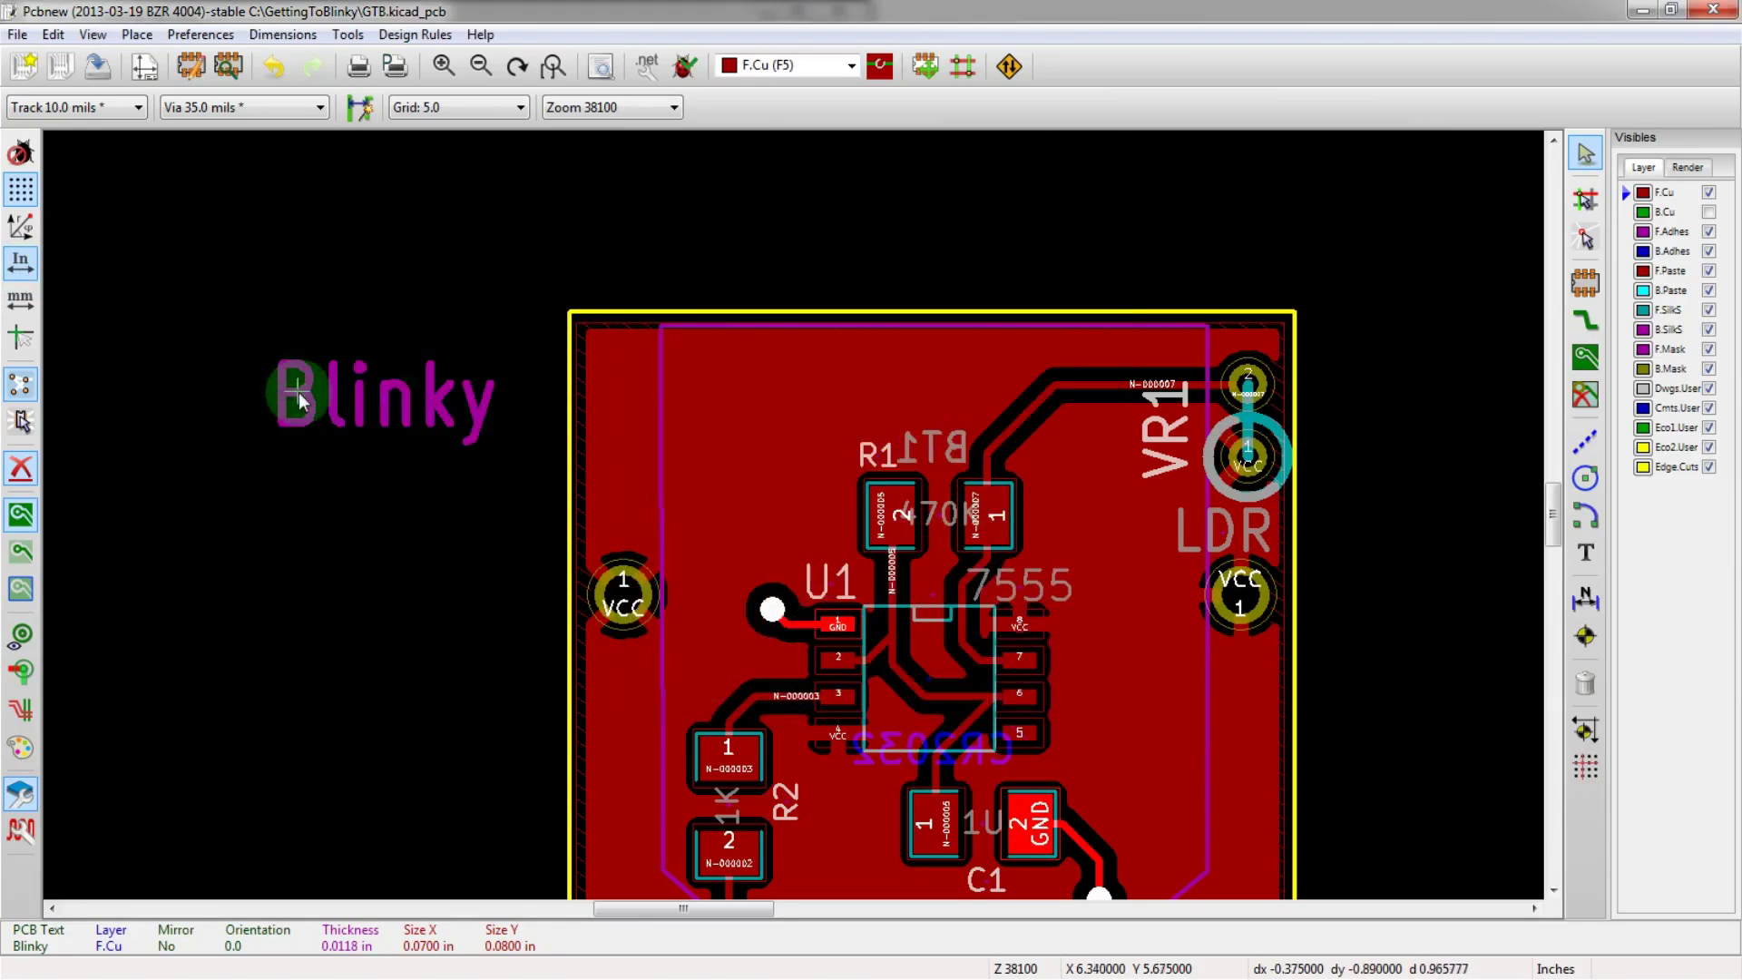
- Move the Blinky text onto the copper fill in the board's upper-left corner
key("m")
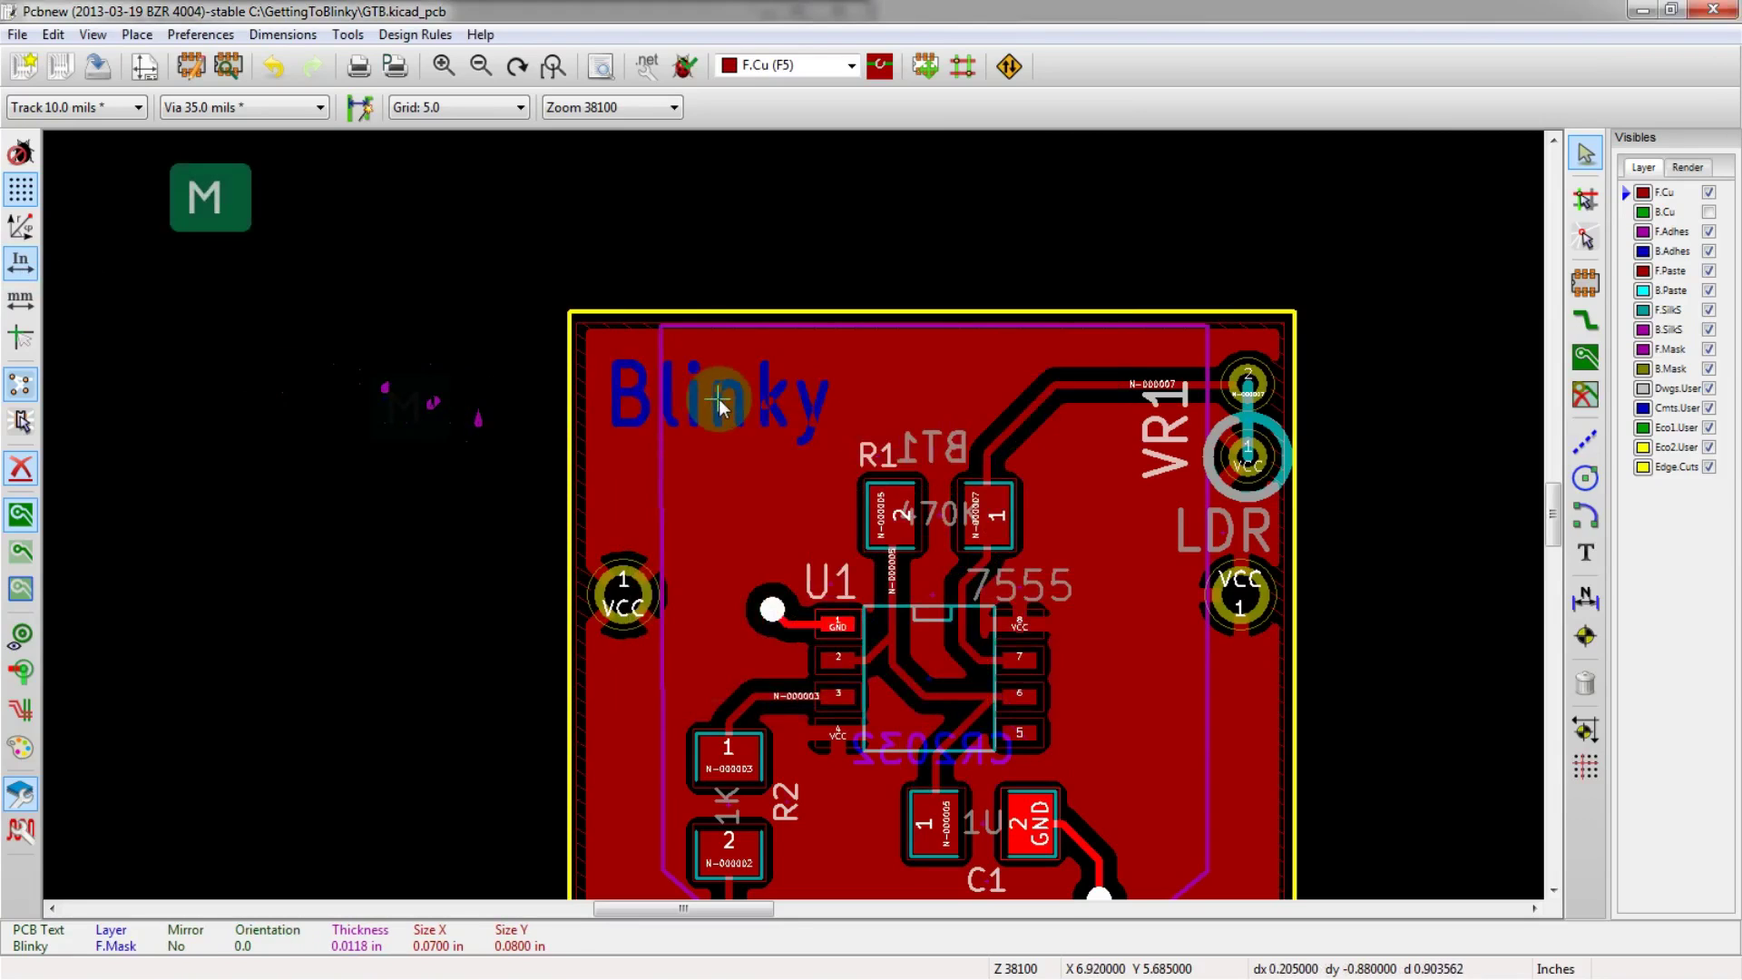
left_click(716, 405)
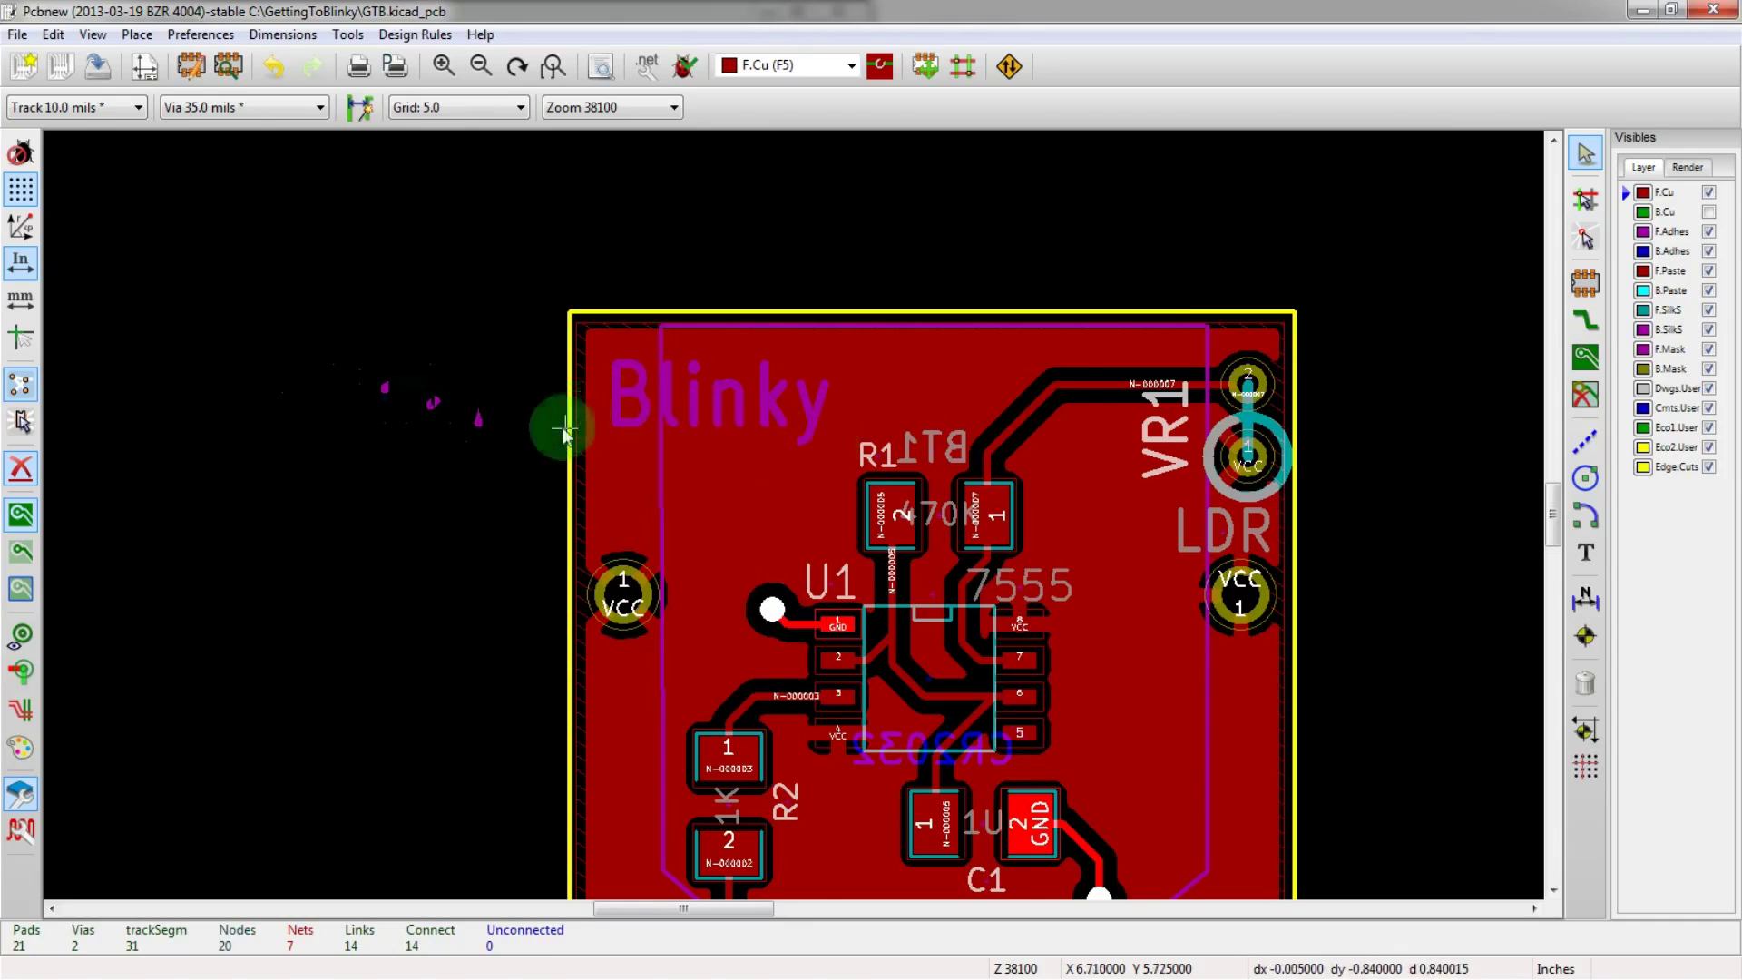
scroll(600, 407, "down", 1)
scroll(794, 510, "up", 2)
scroll(793, 515, "down", 2)
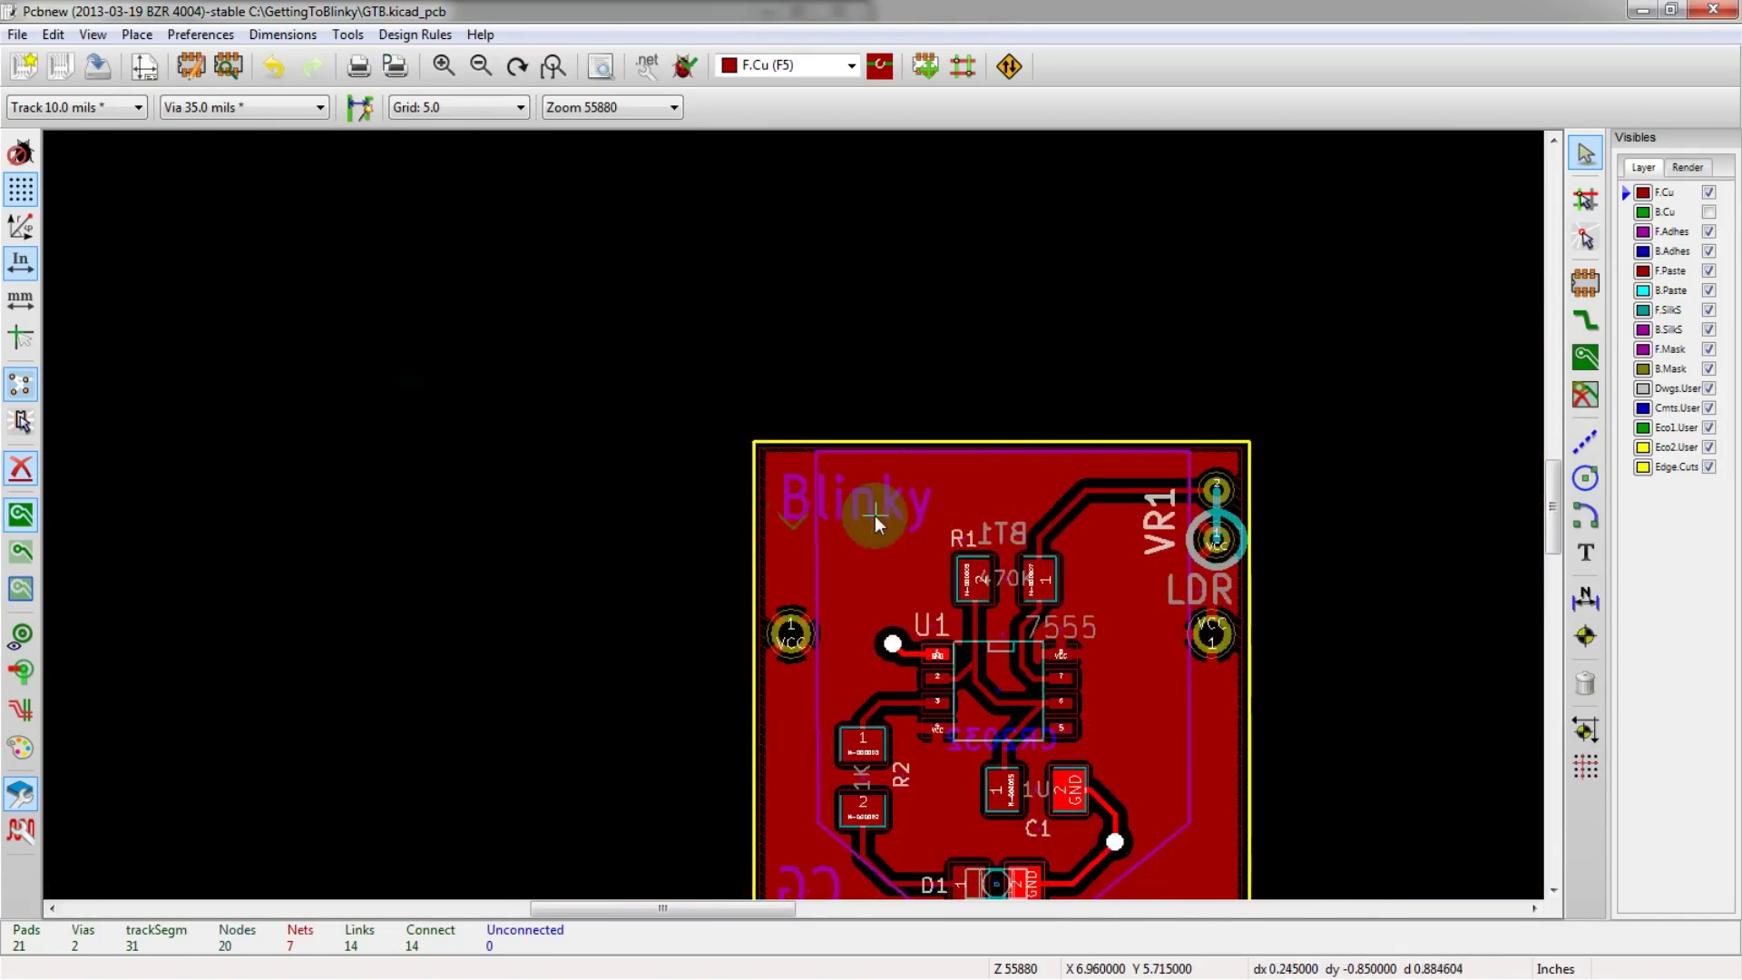
scroll(788, 514, "up", 2)
key("m")
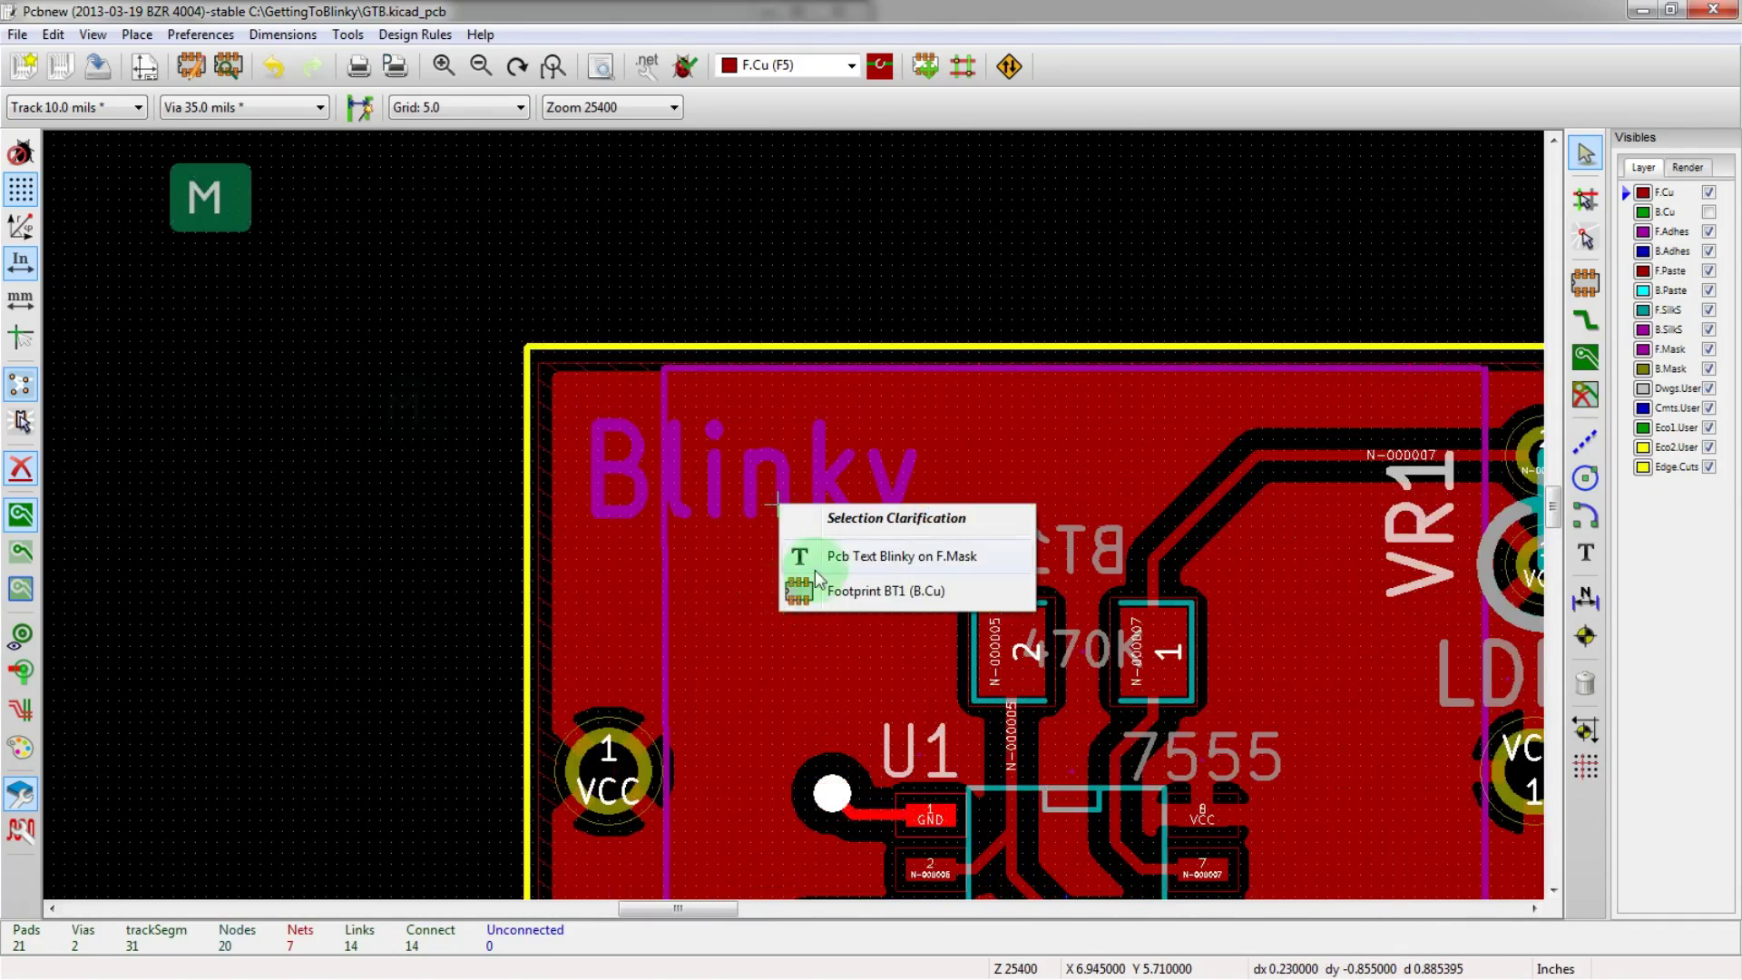
left_click(1119, 428)
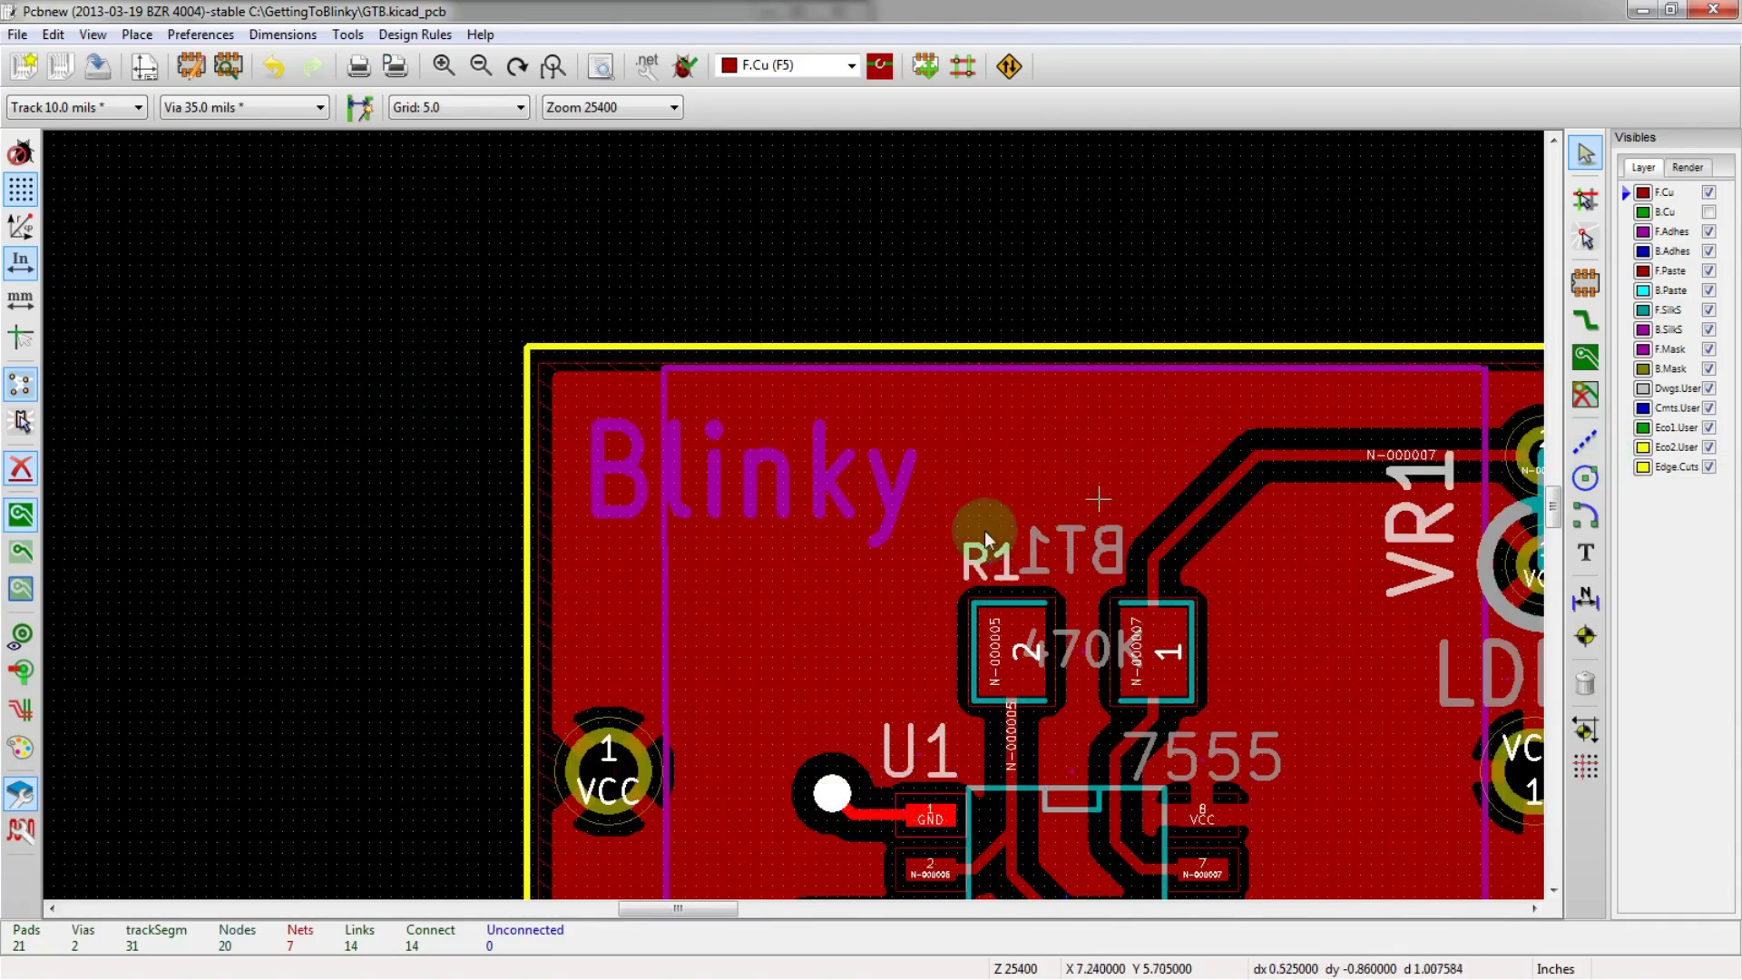
- Remove the filled areas of all copper zones on the board
left_click(1586, 357)
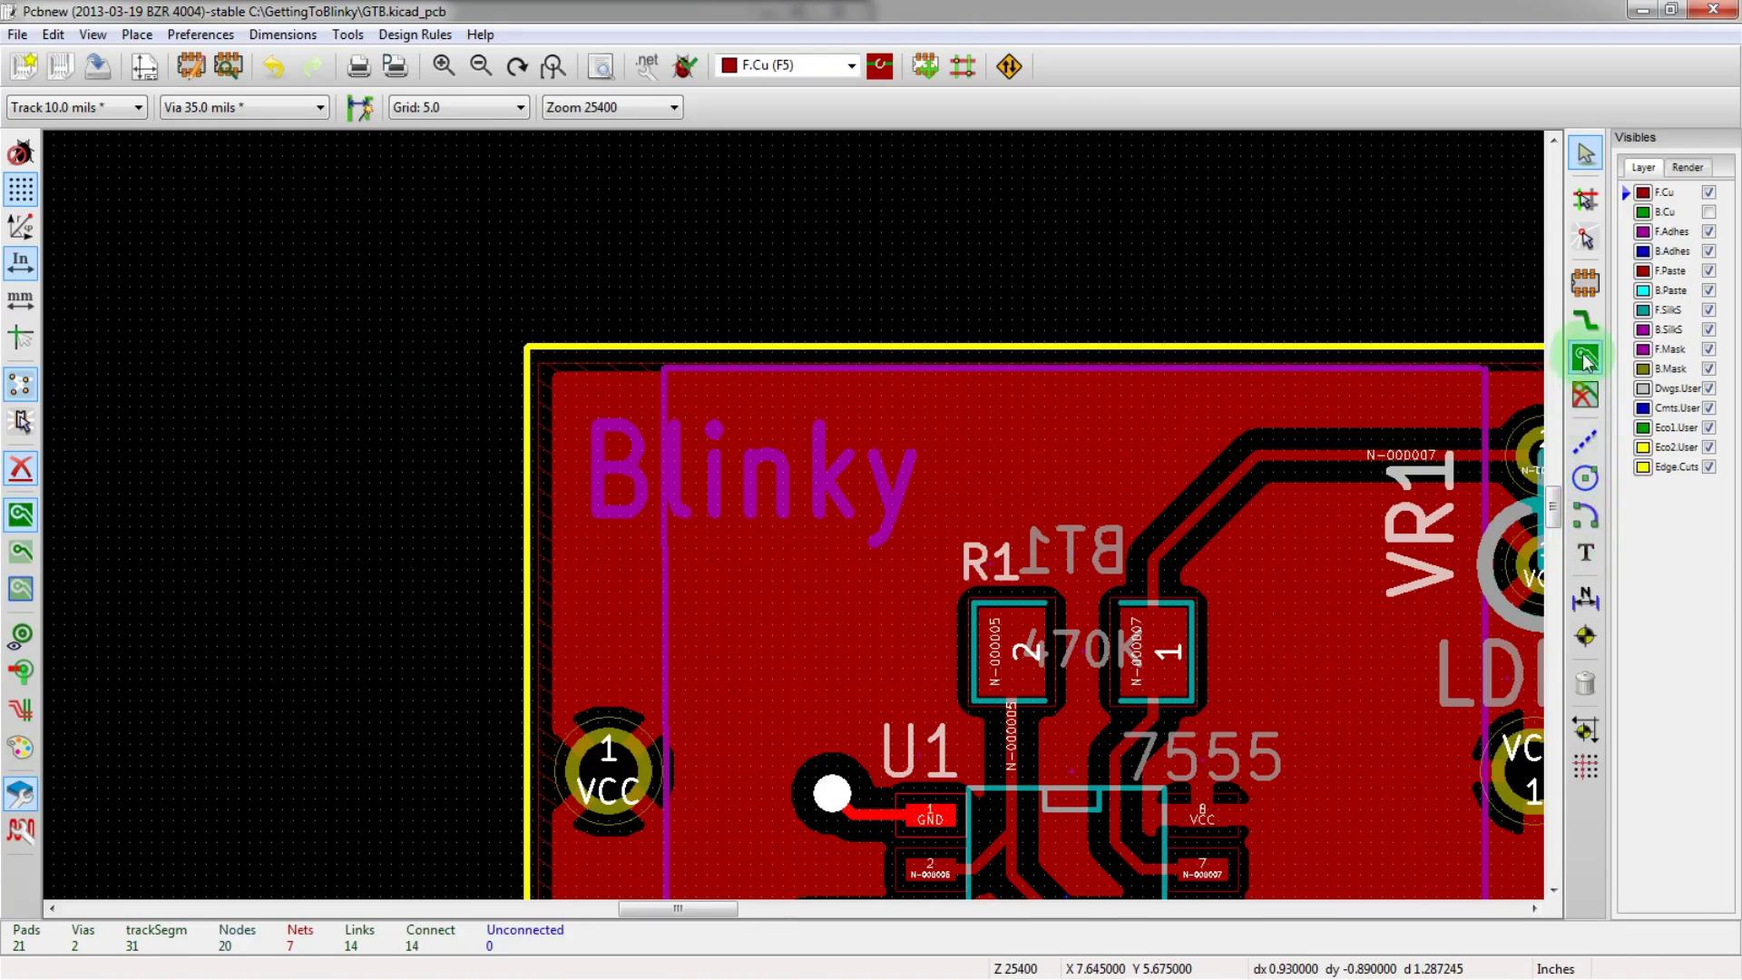
right_click(1082, 453)
left_click(1158, 600)
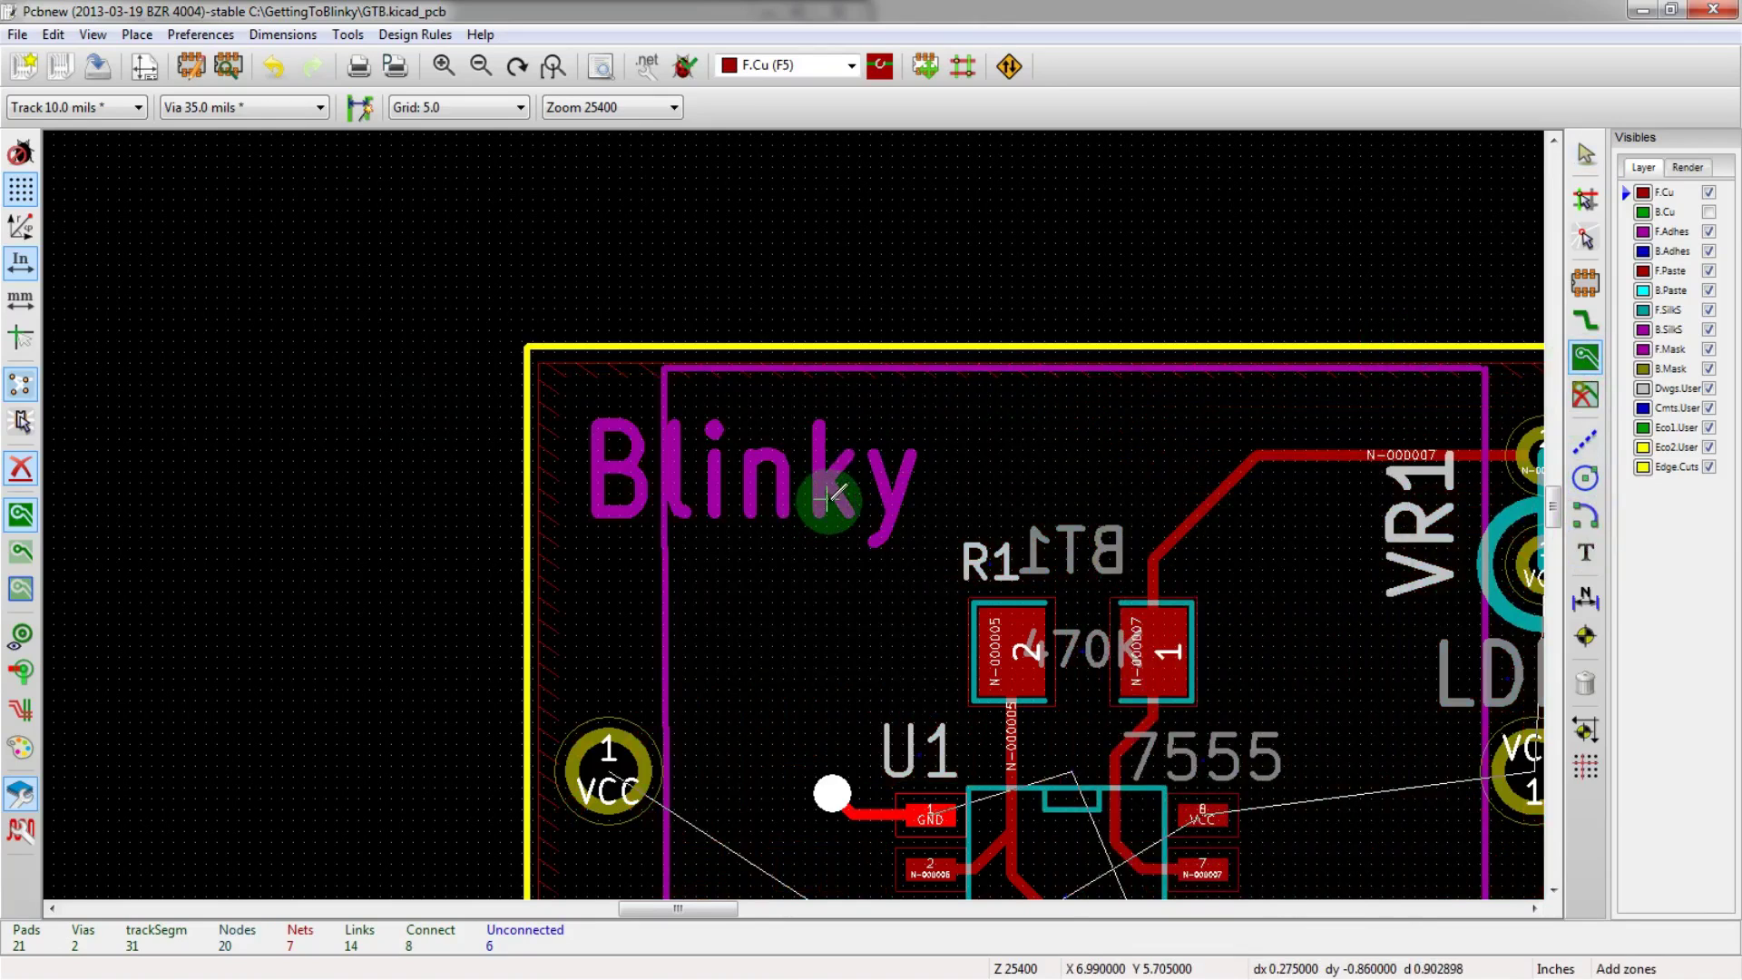
- Expand the Blinky text on F.Mask to three lines reading "Getting", "To" and "Blinky"
key("m")
key("e")
key("Escape")
key("e")
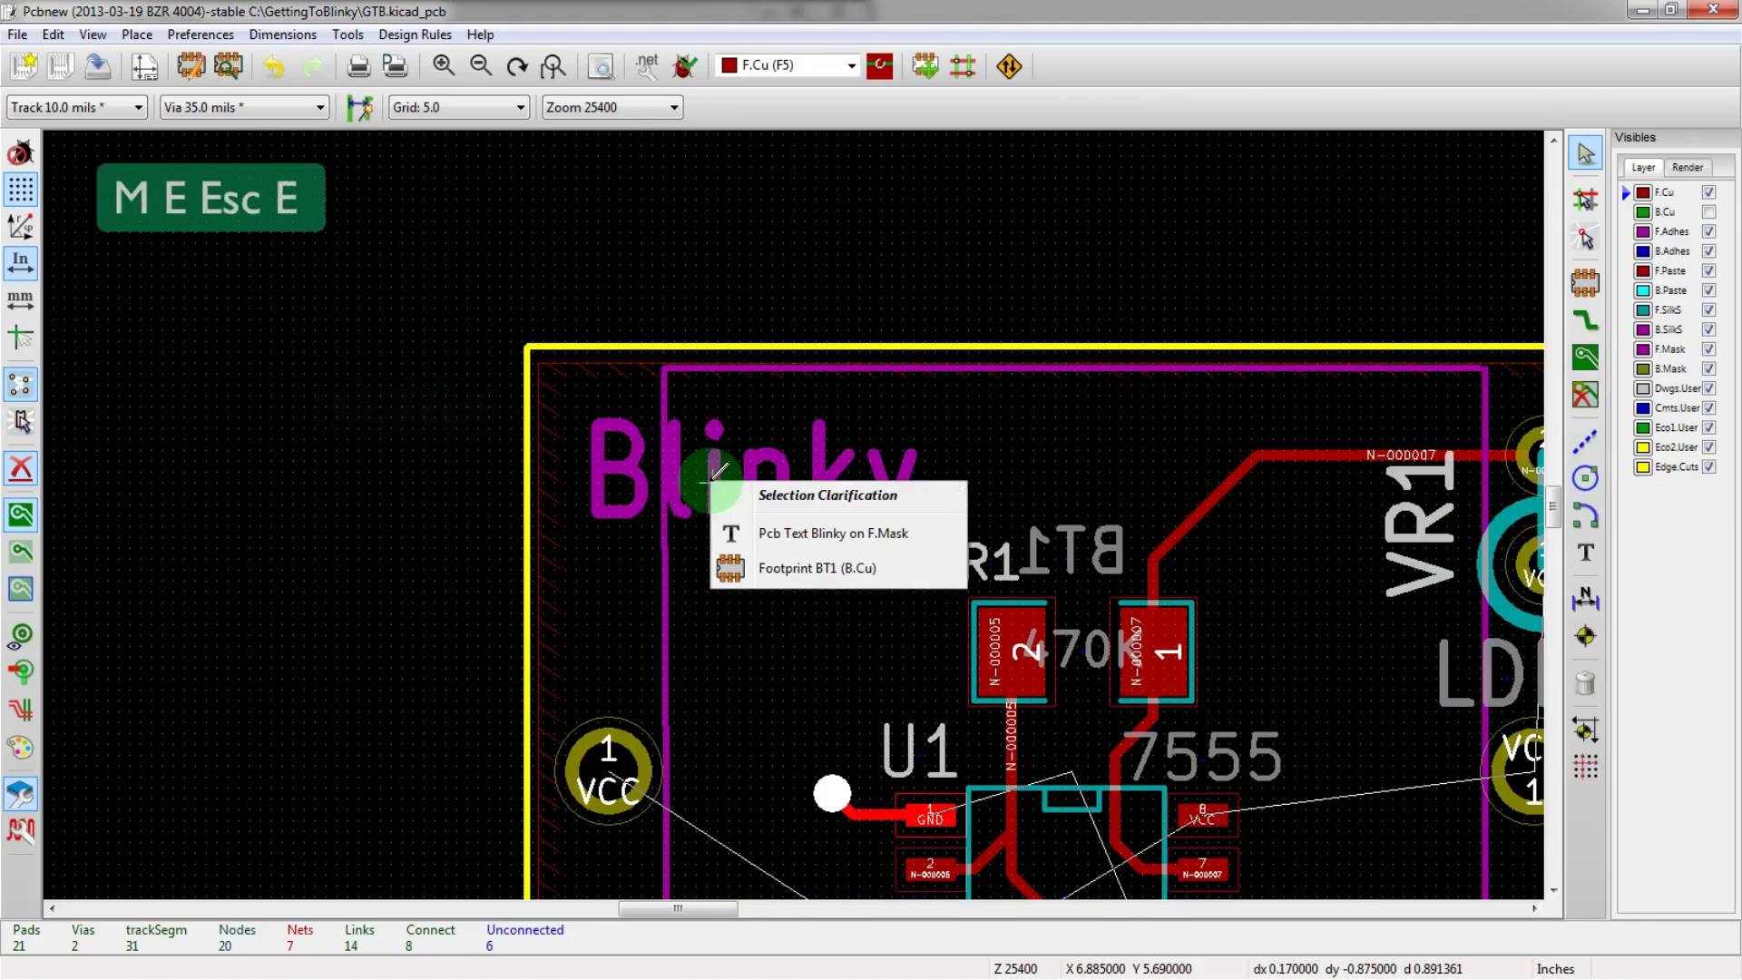
left_click(768, 535)
type("Getting")
key("Return")
type("To")
key("Return")
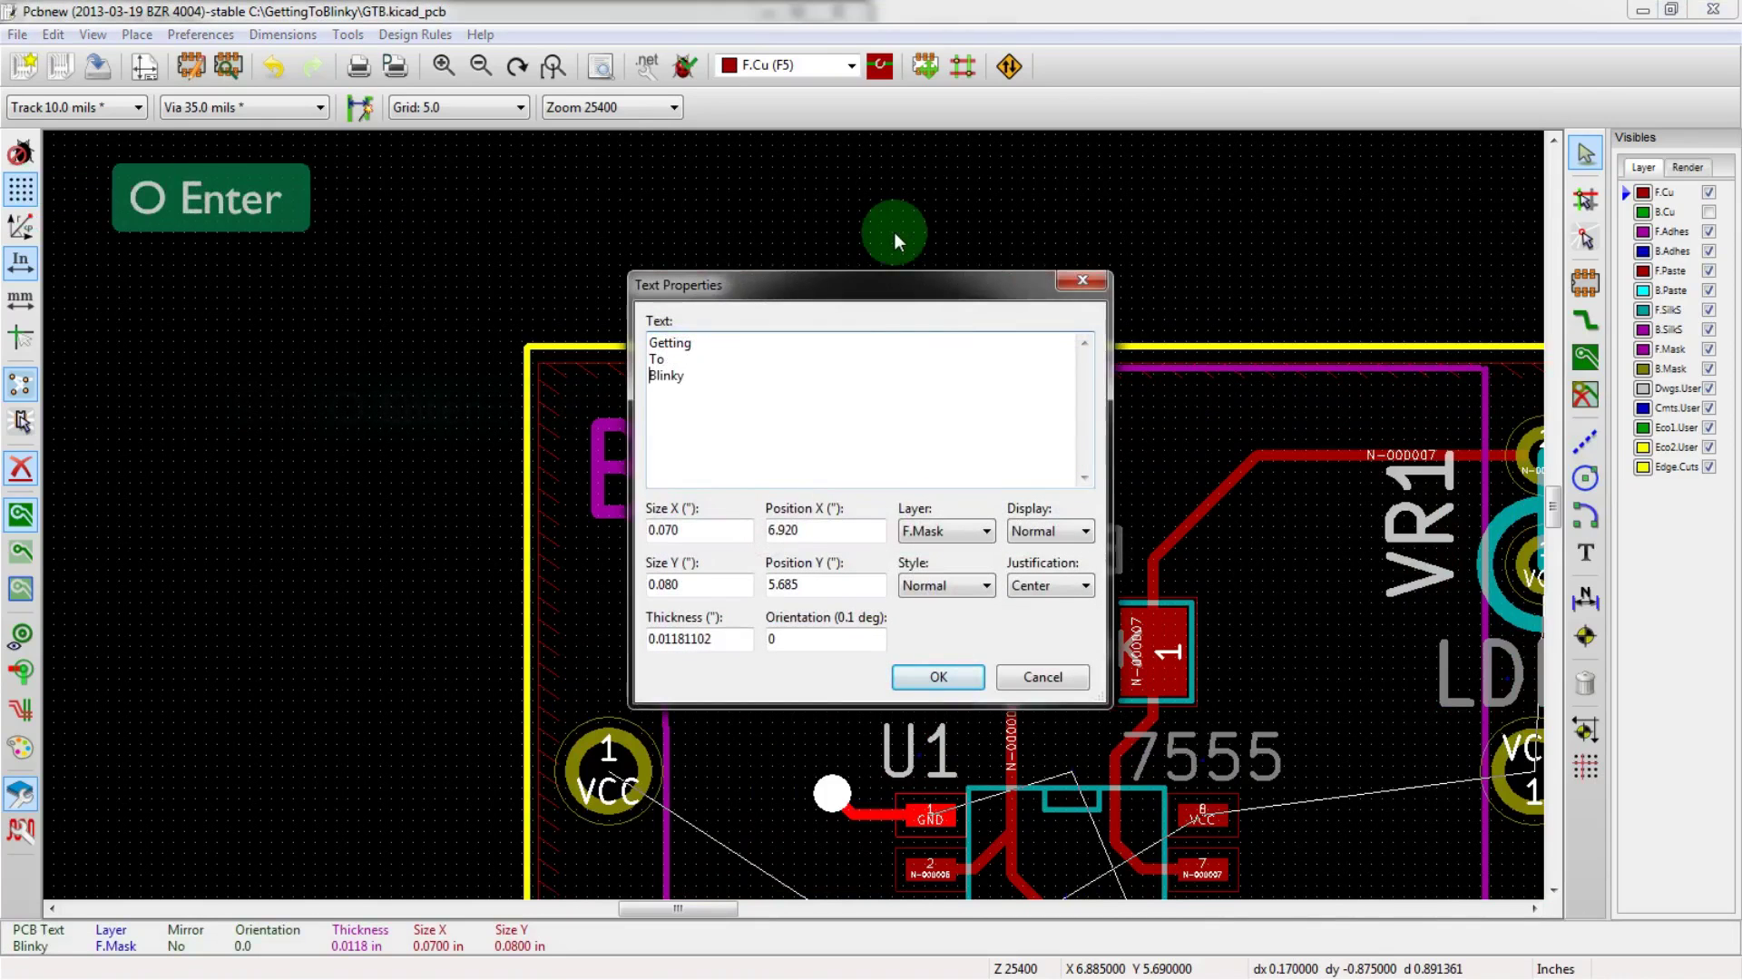
left_click(938, 677)
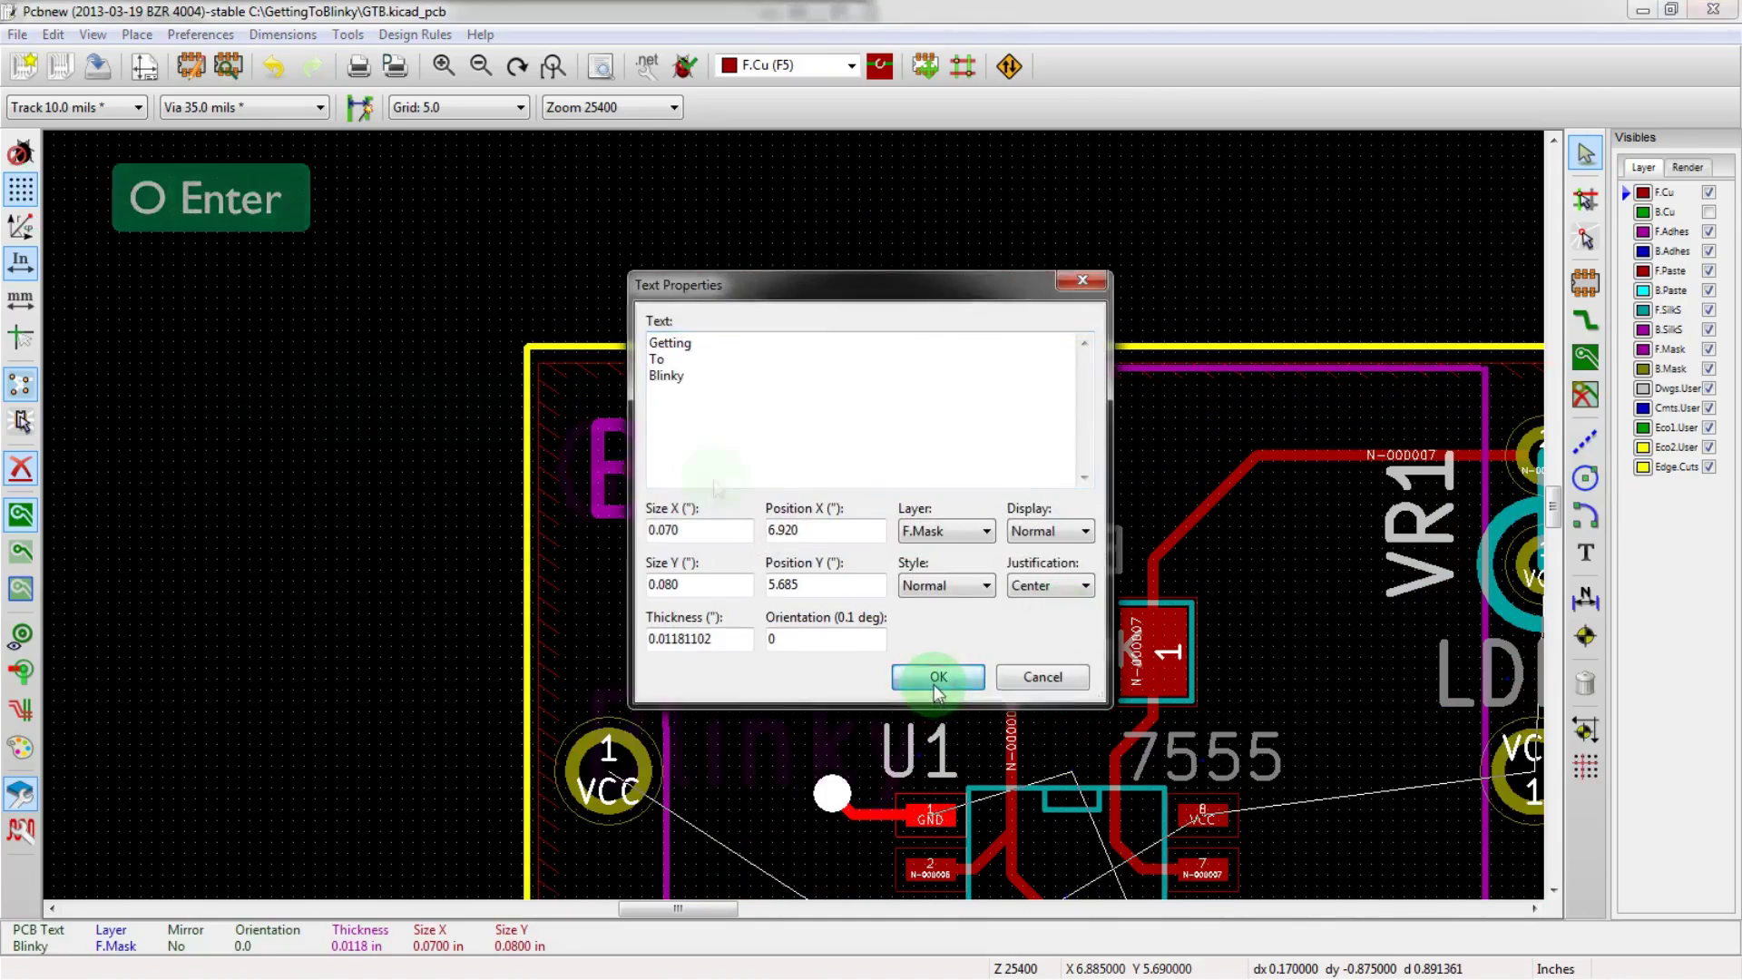
- Move the three-line Getting To Blinky text up toward the board's top edge in the upper-left corner
scroll(744, 713, "down", 1)
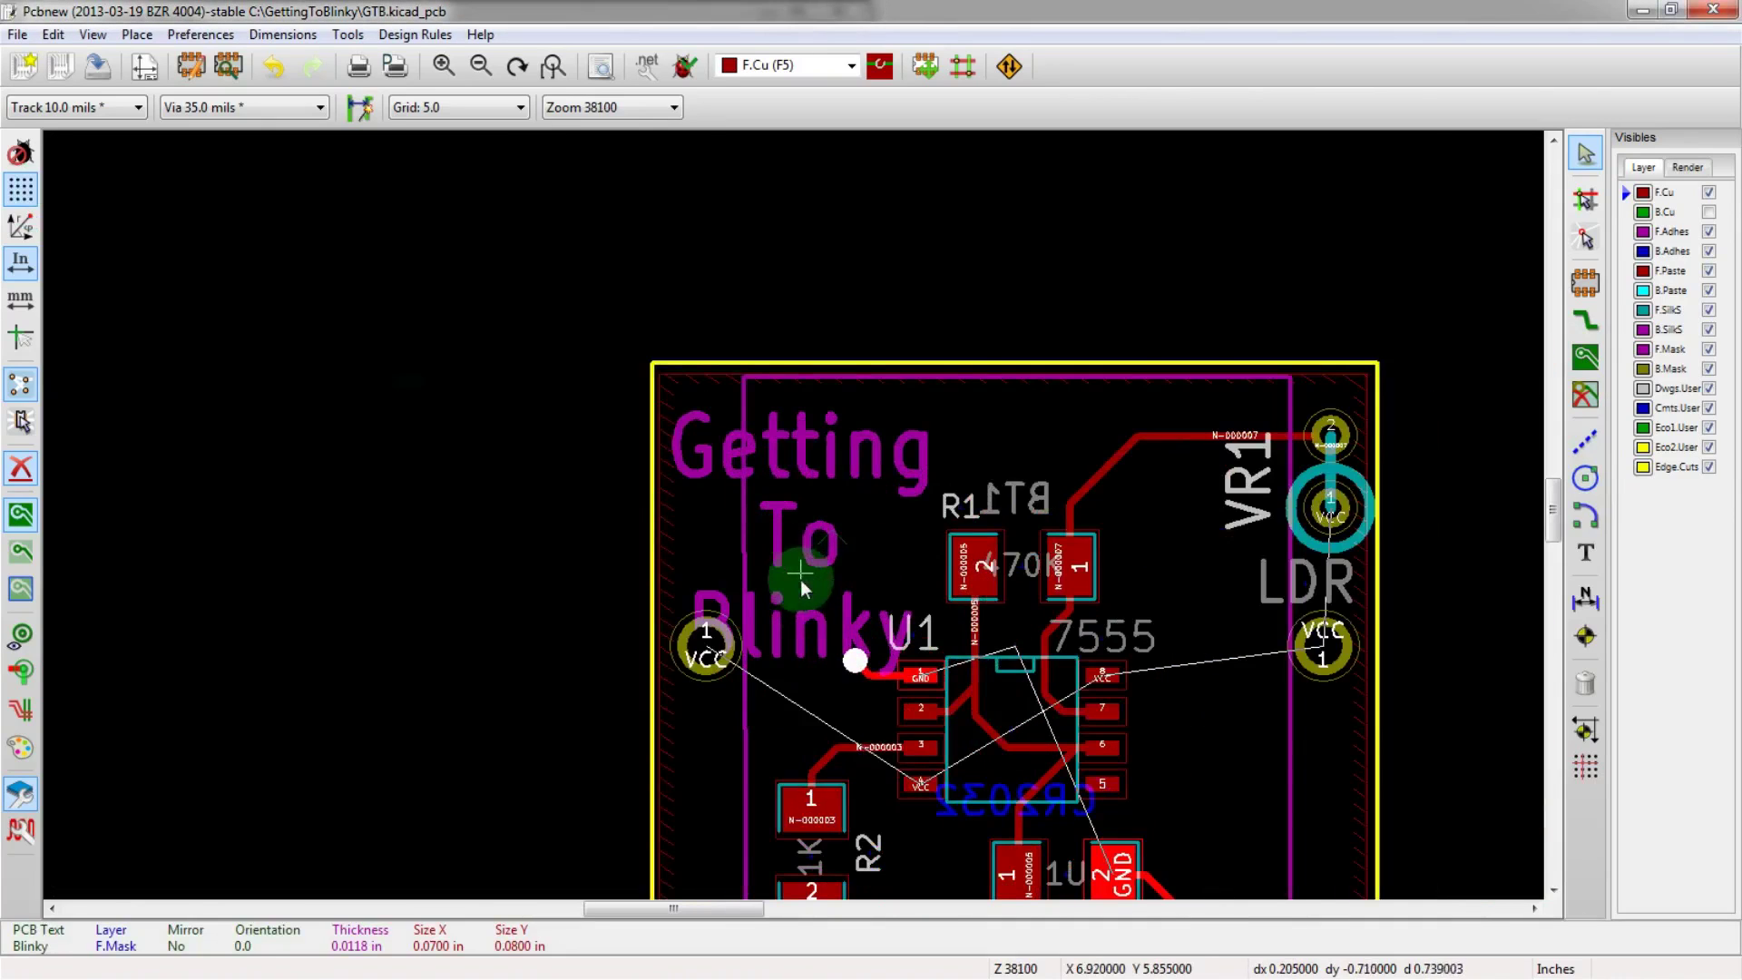
key("m")
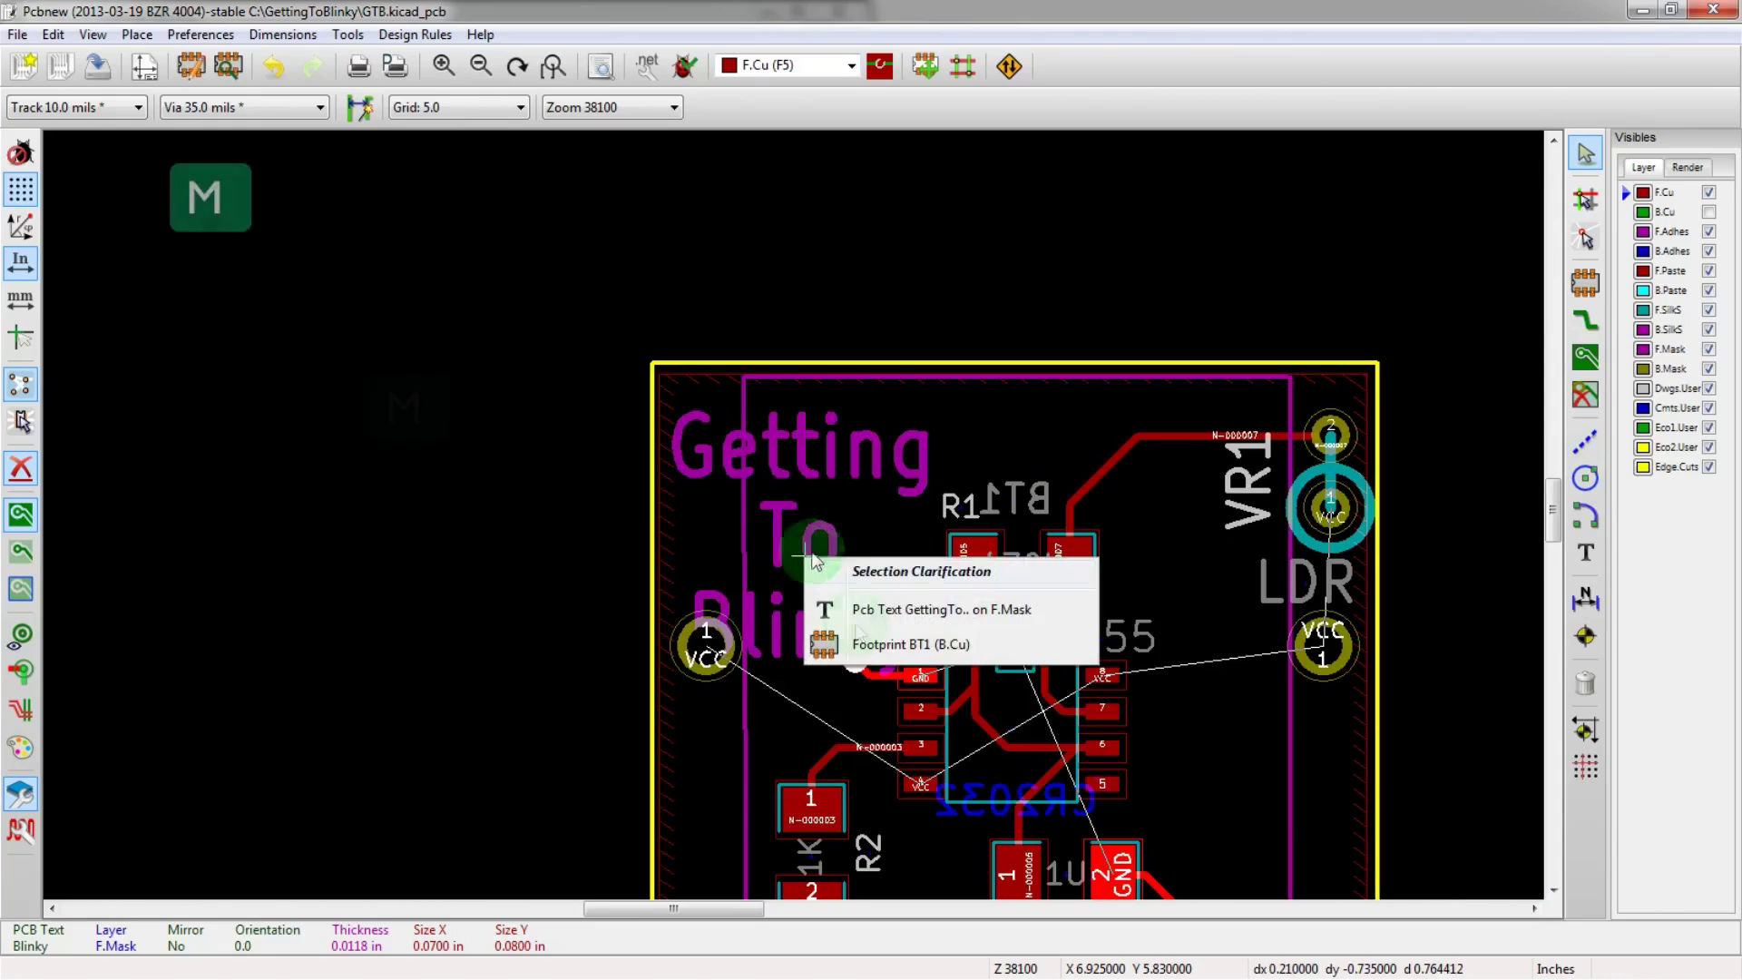
left_click(876, 610)
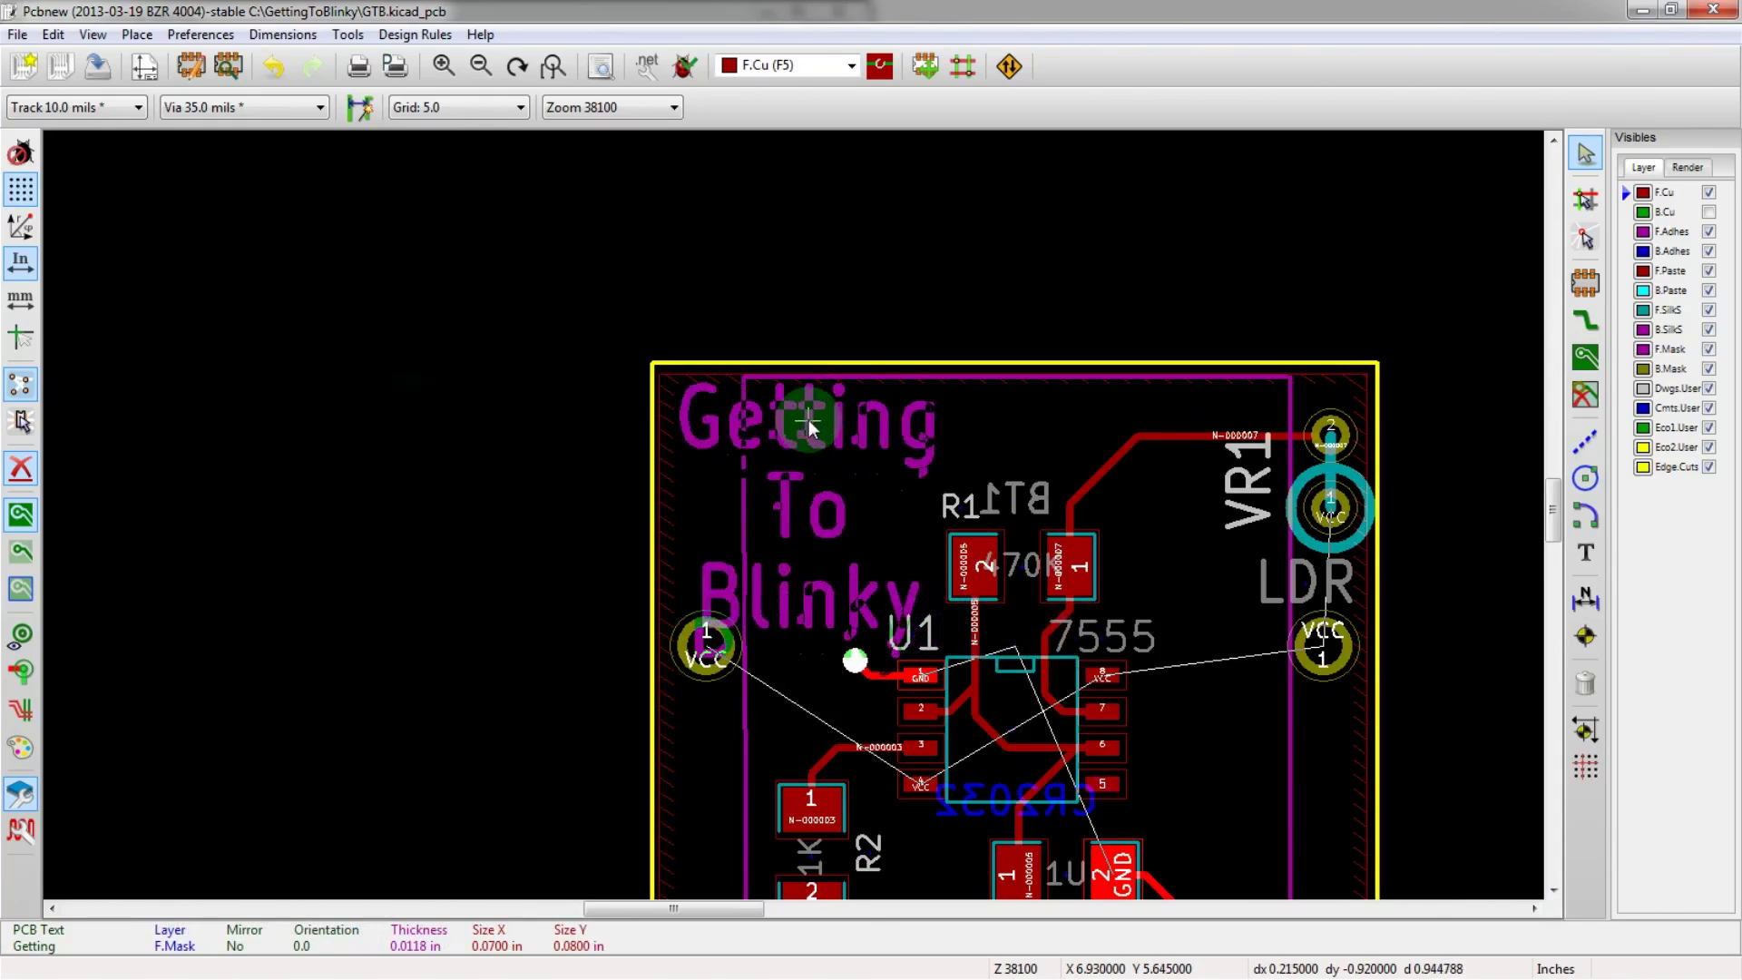
left_click(793, 430)
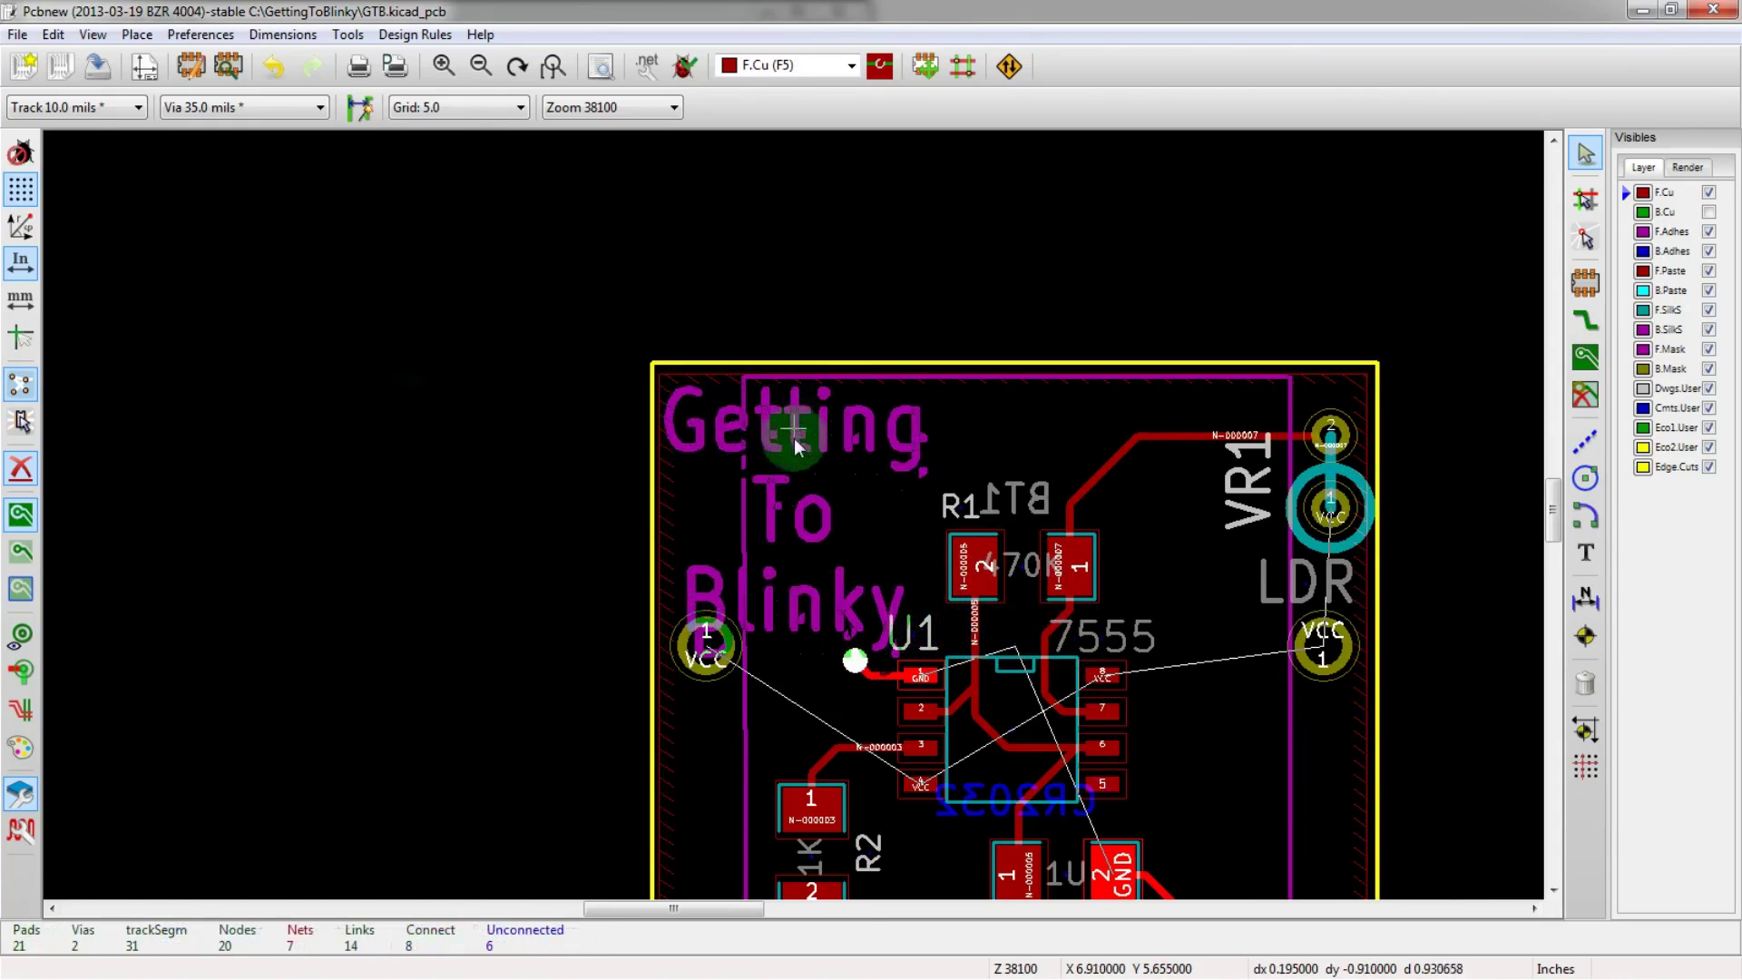
- Rearrange the F.Mask title into two lines reading "Getting To" and "Blinky"
key("e")
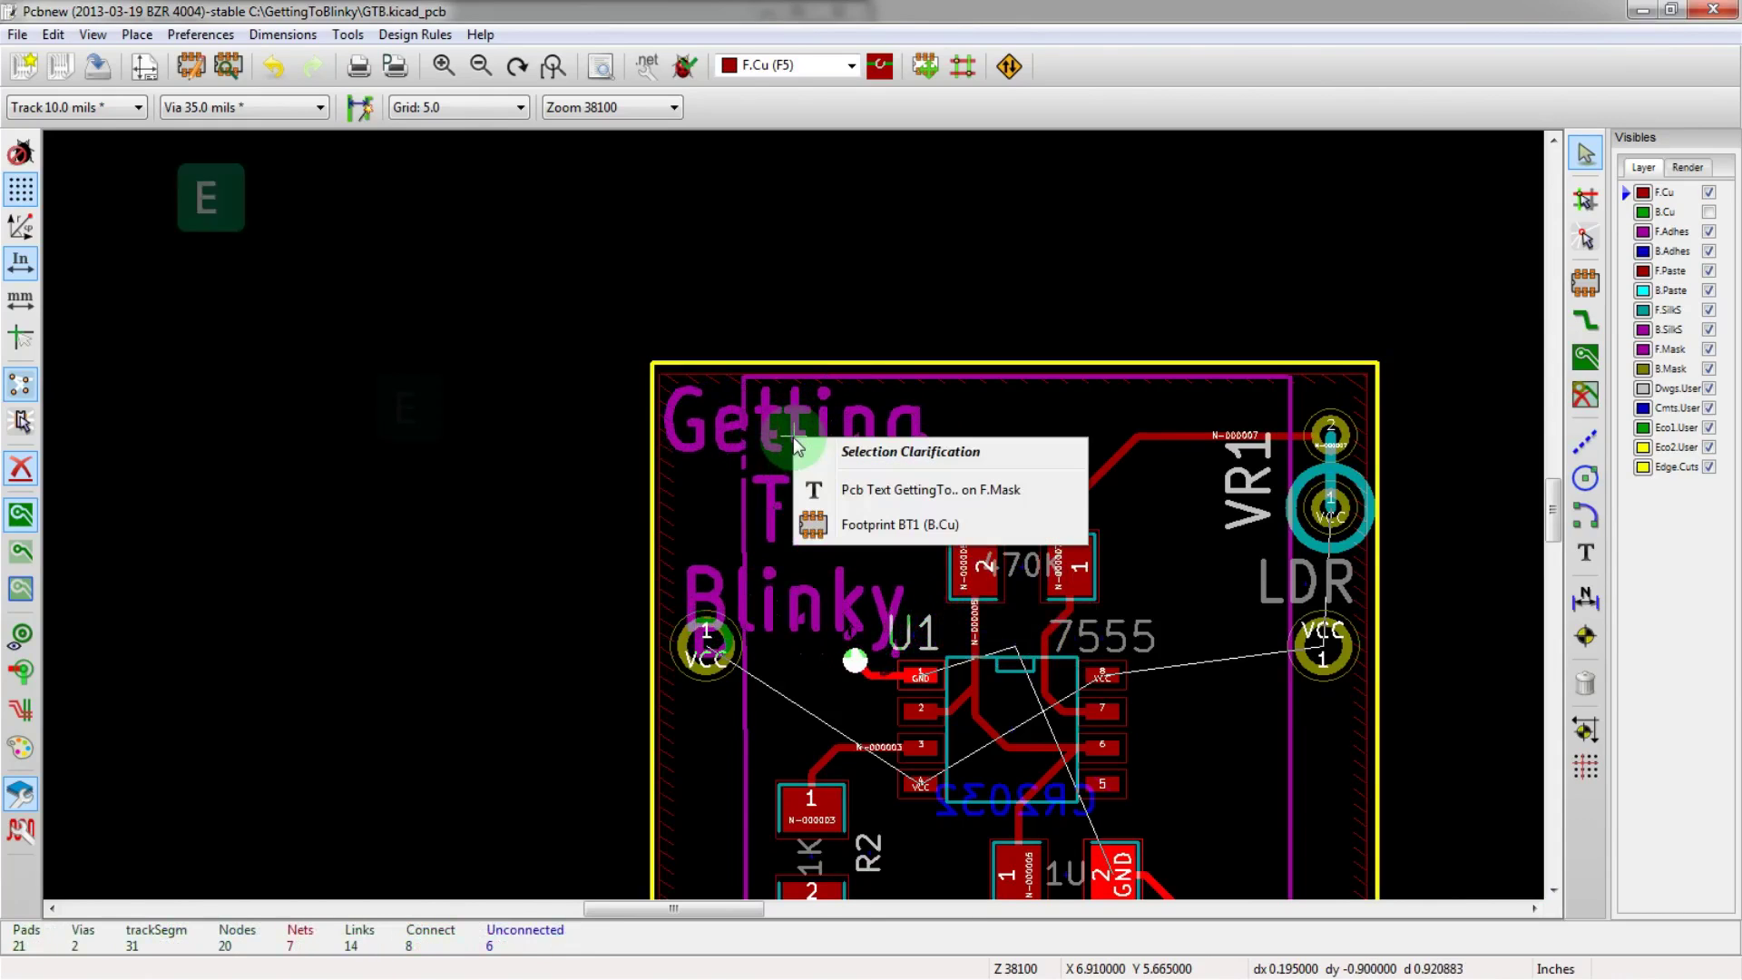
left_click(816, 486)
left_click(810, 385)
key("Up")
key("End")
key("End")
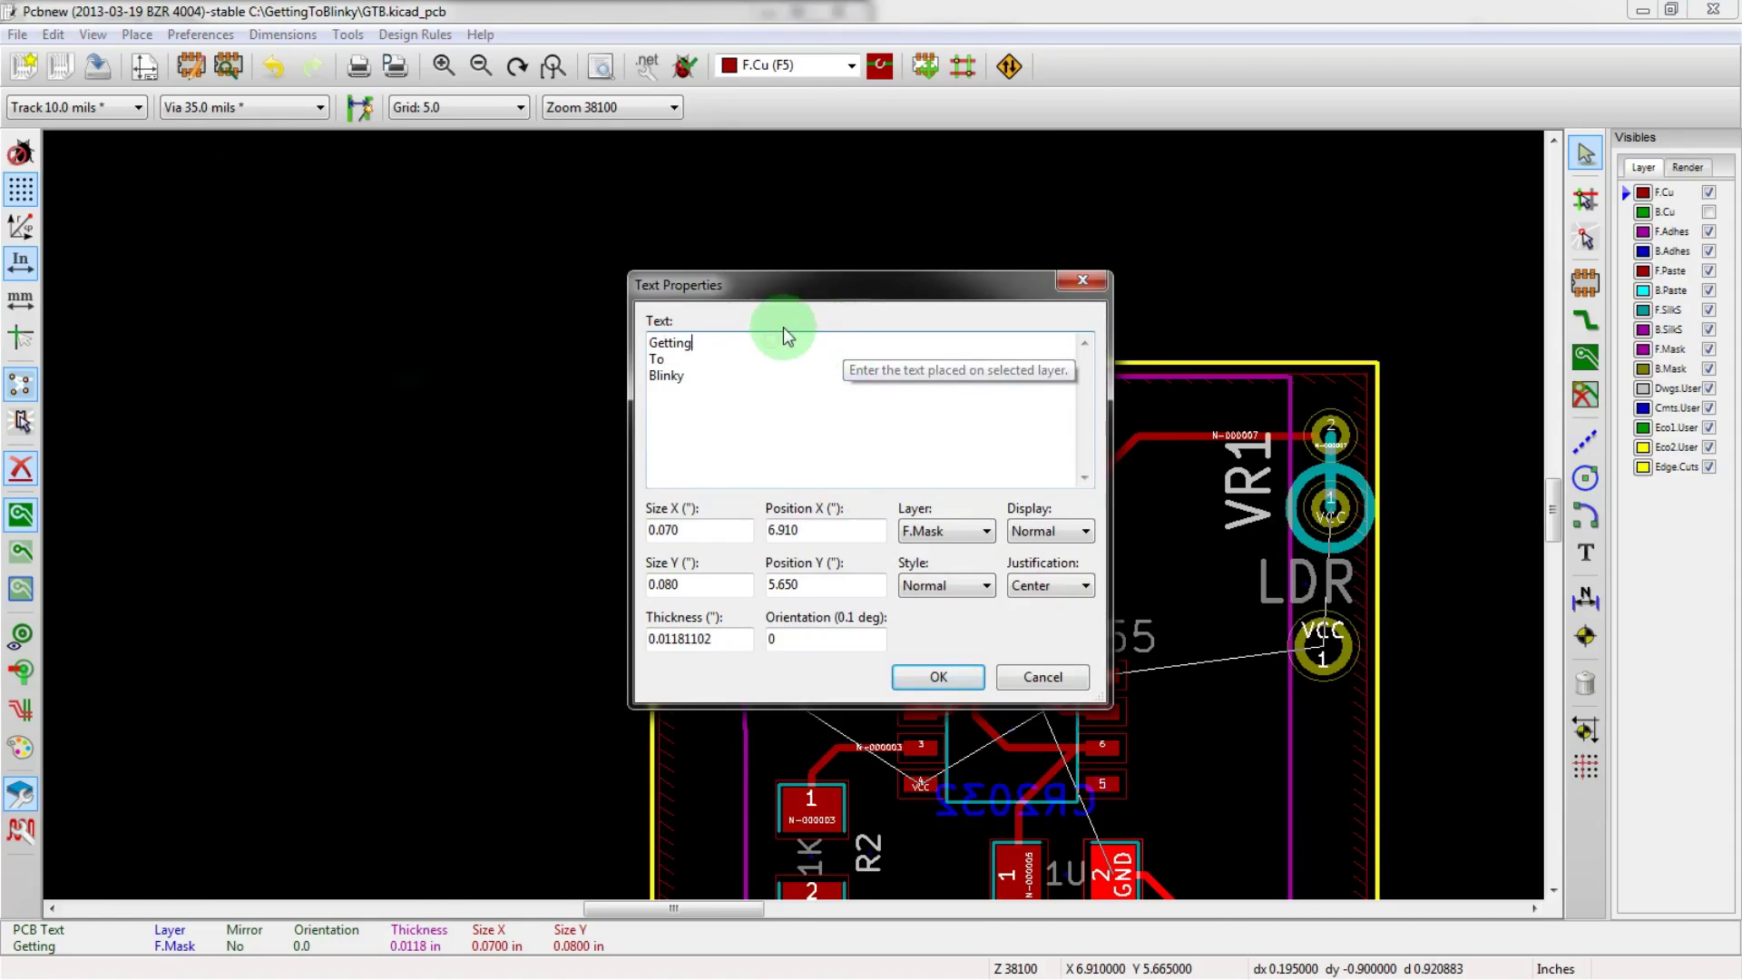
type("To")
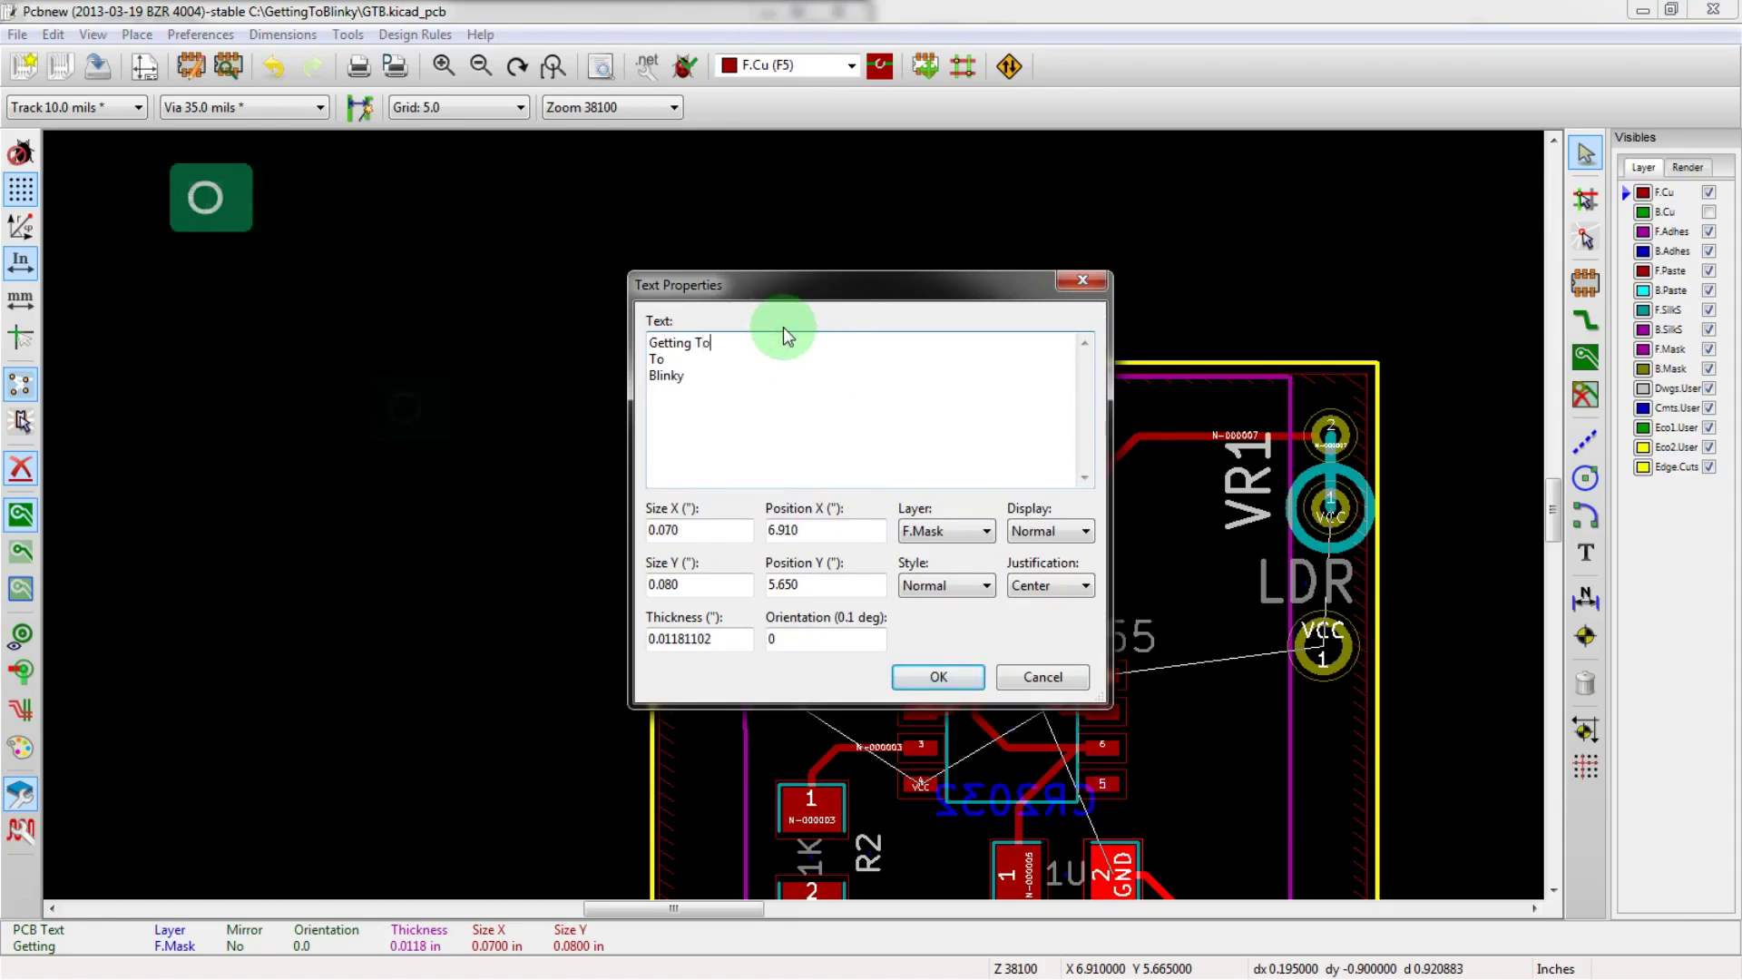
key("Down")
key("BackSpace")
key("BackSpace")
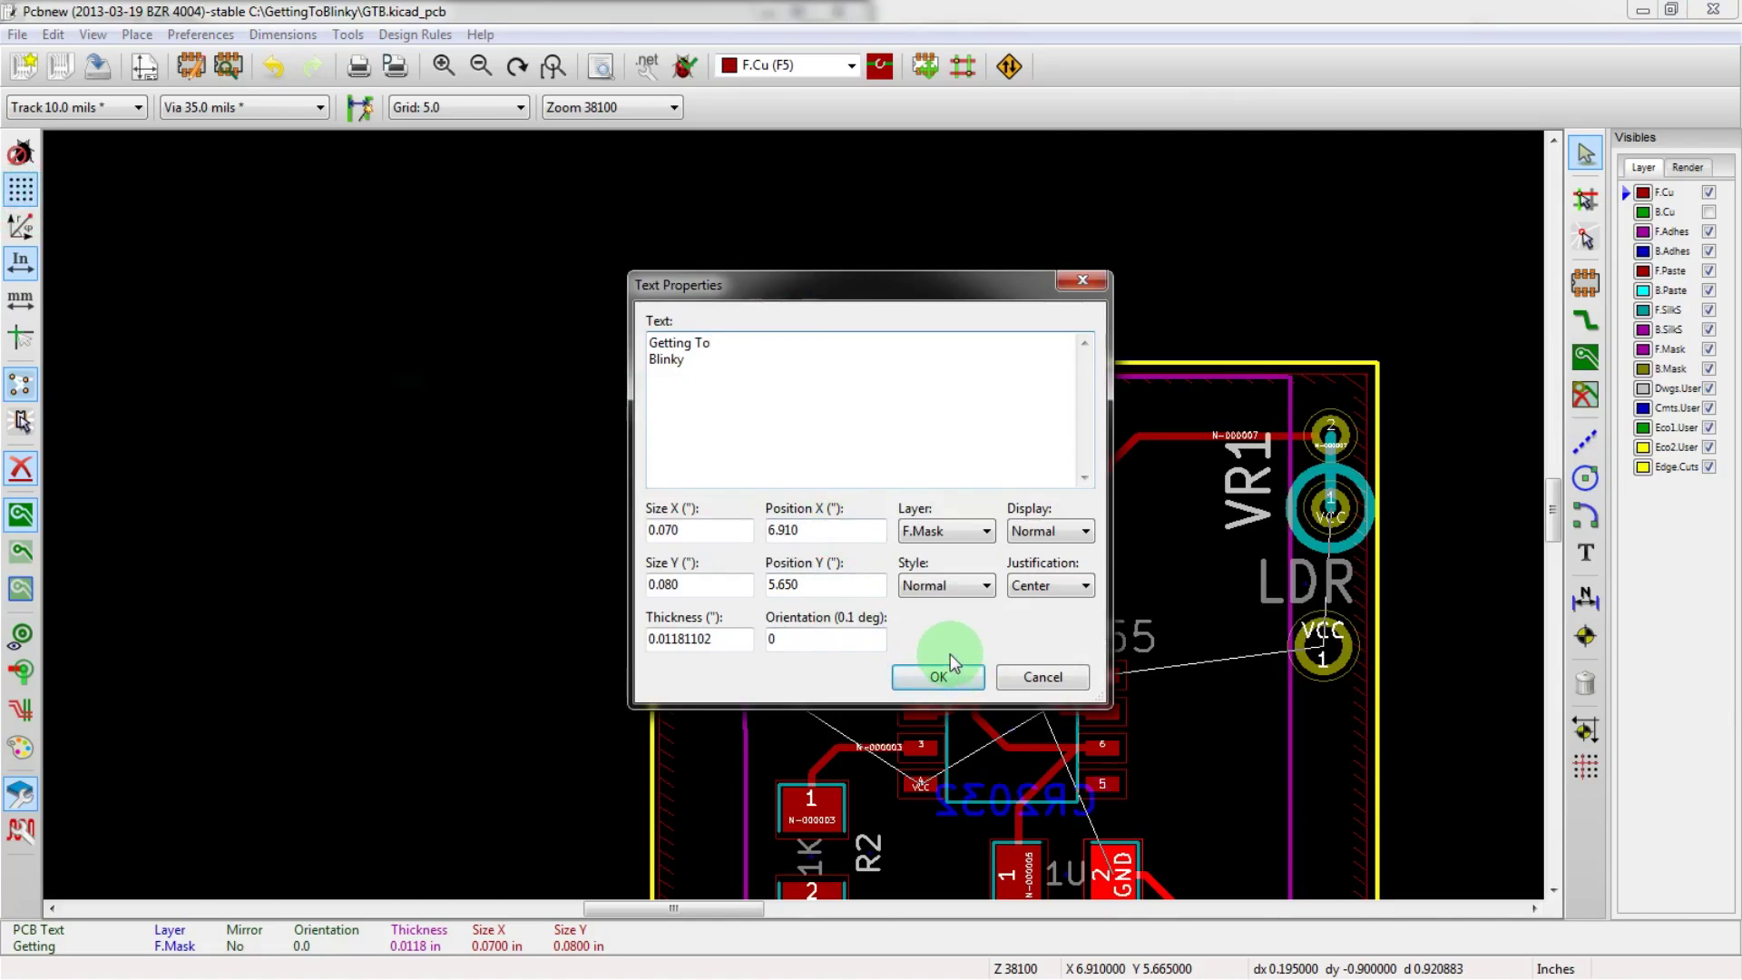
left_click(937, 677)
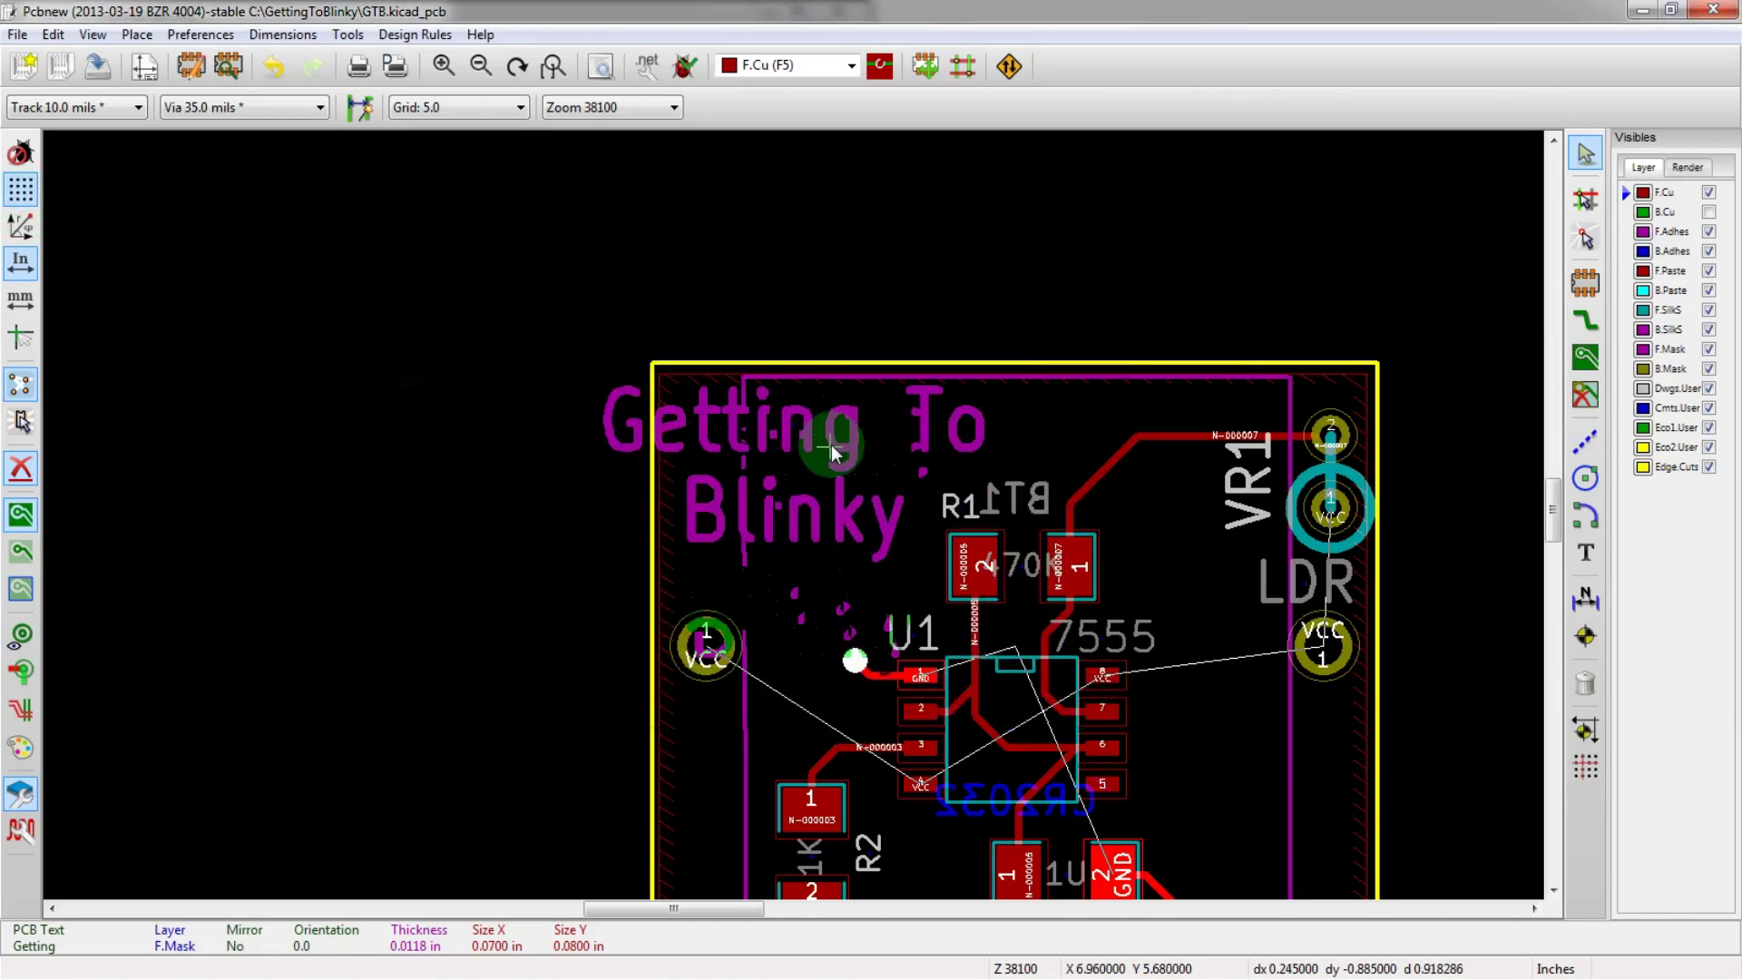
- Move the two-line title right so that it lies fully inside the board outline
key("m")
left_click(898, 494)
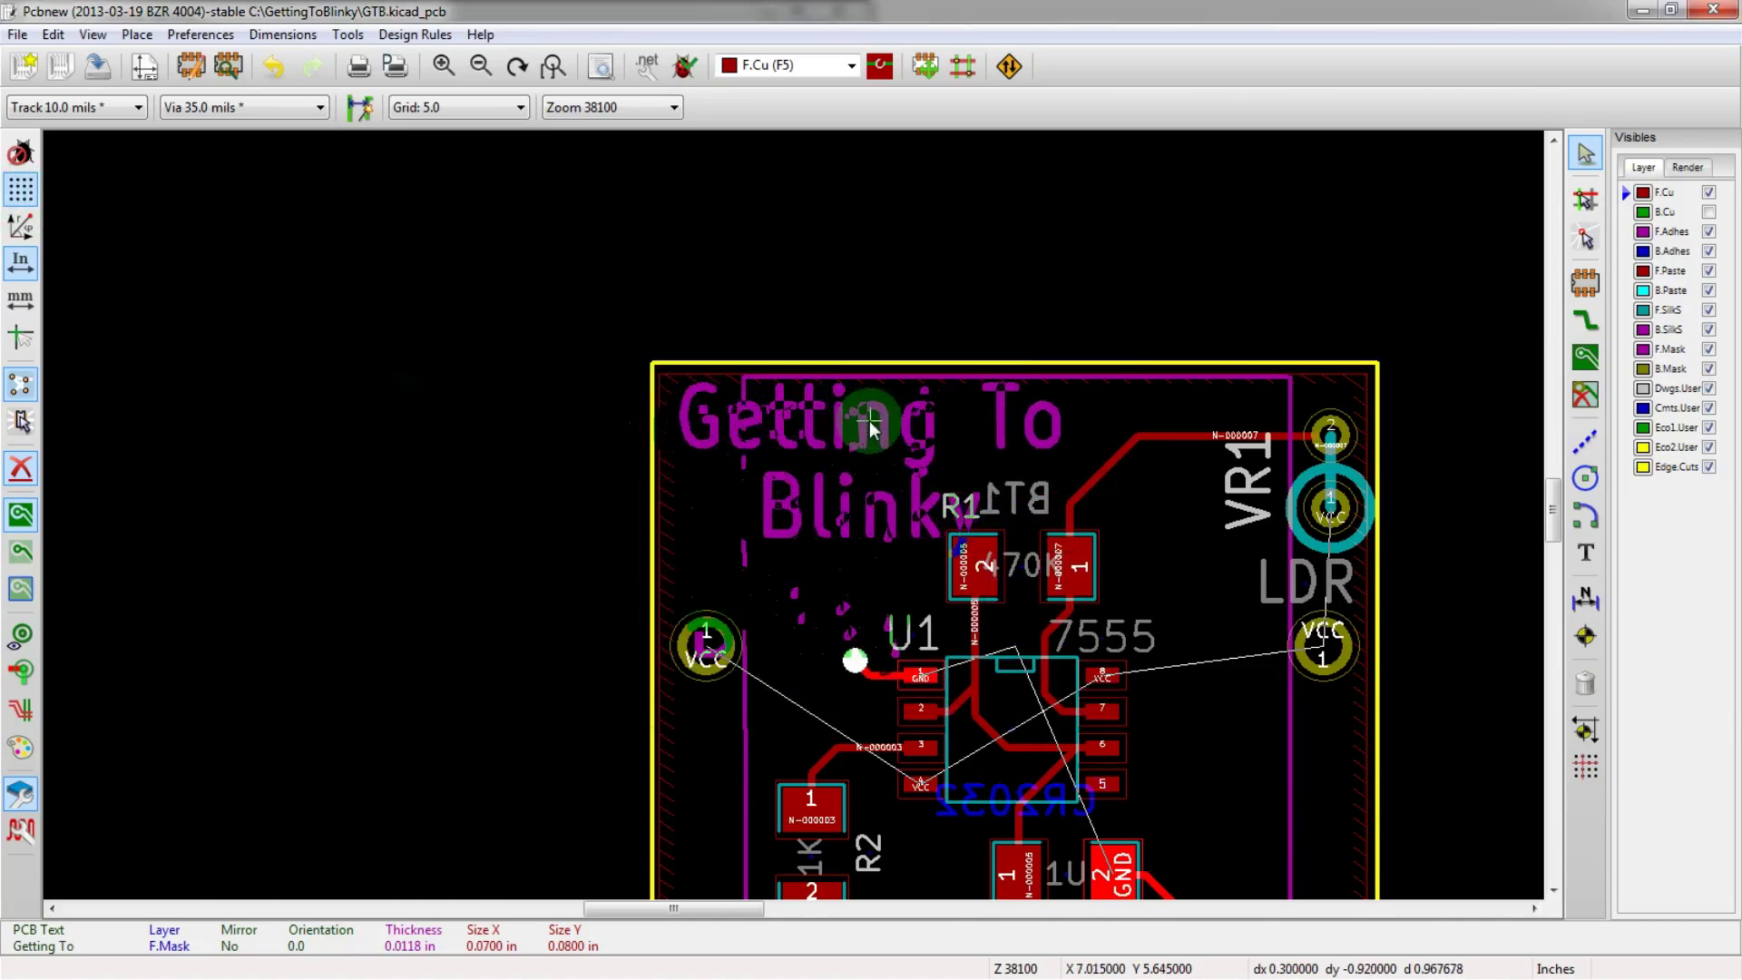
left_click(858, 482)
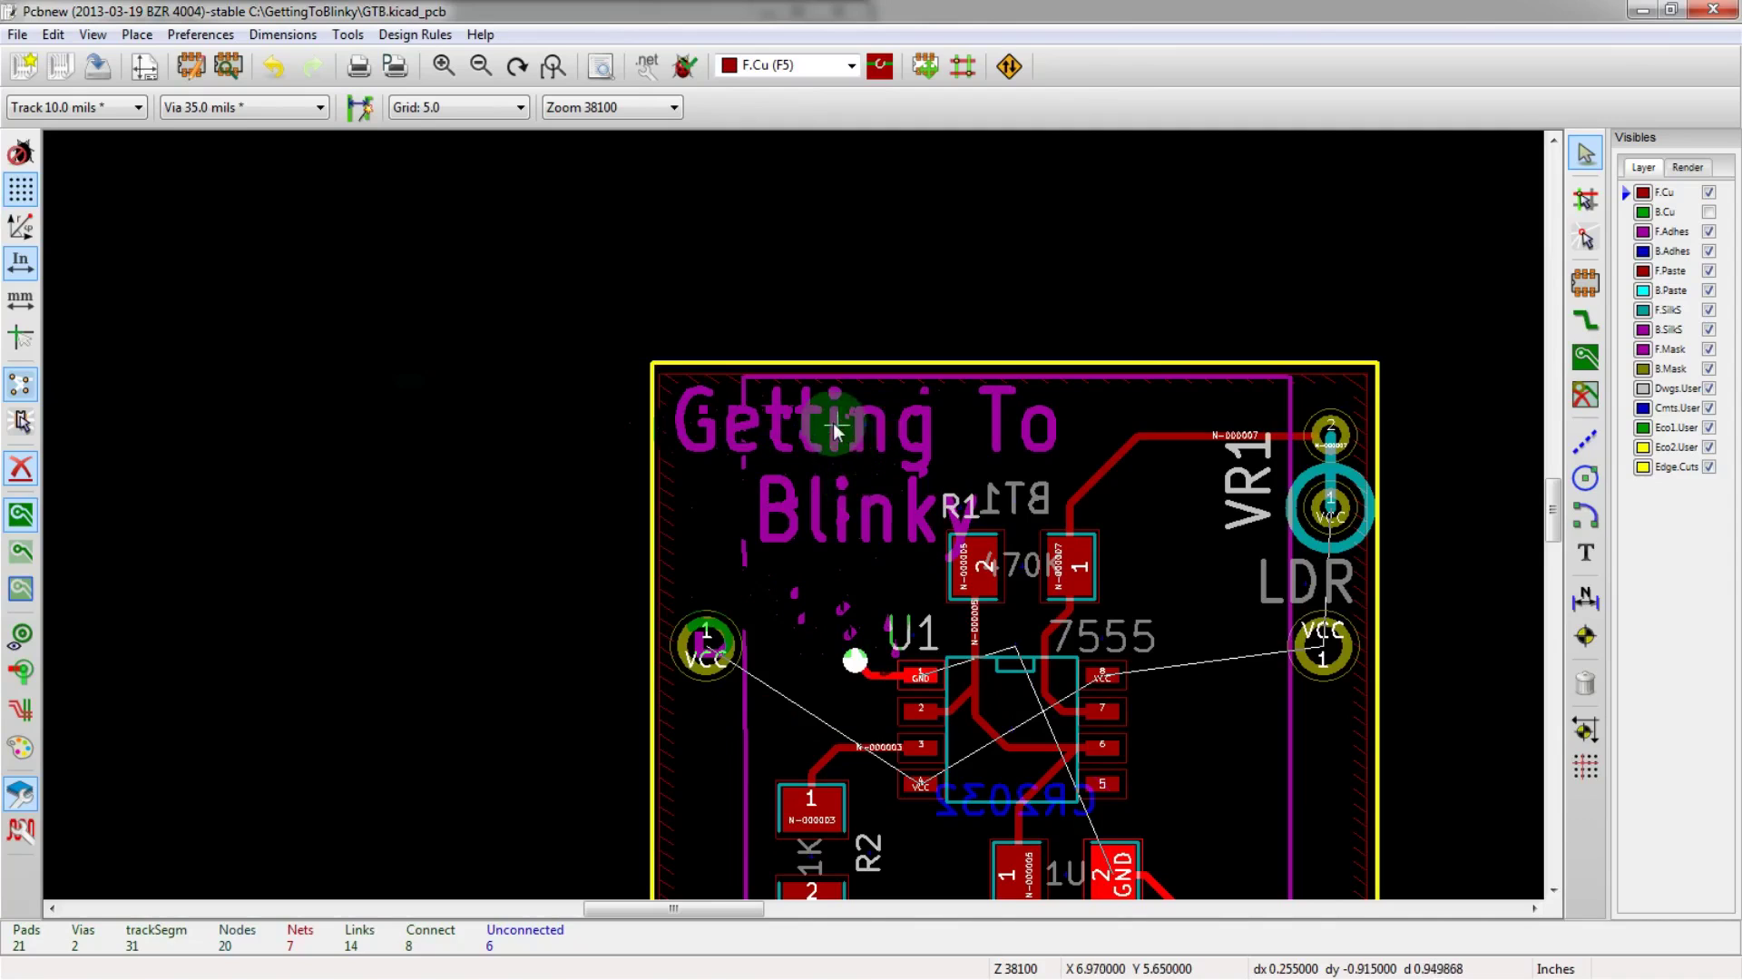
- Set the two-line Getting To Blinky text's justification to Left
key("e")
left_click(859, 471)
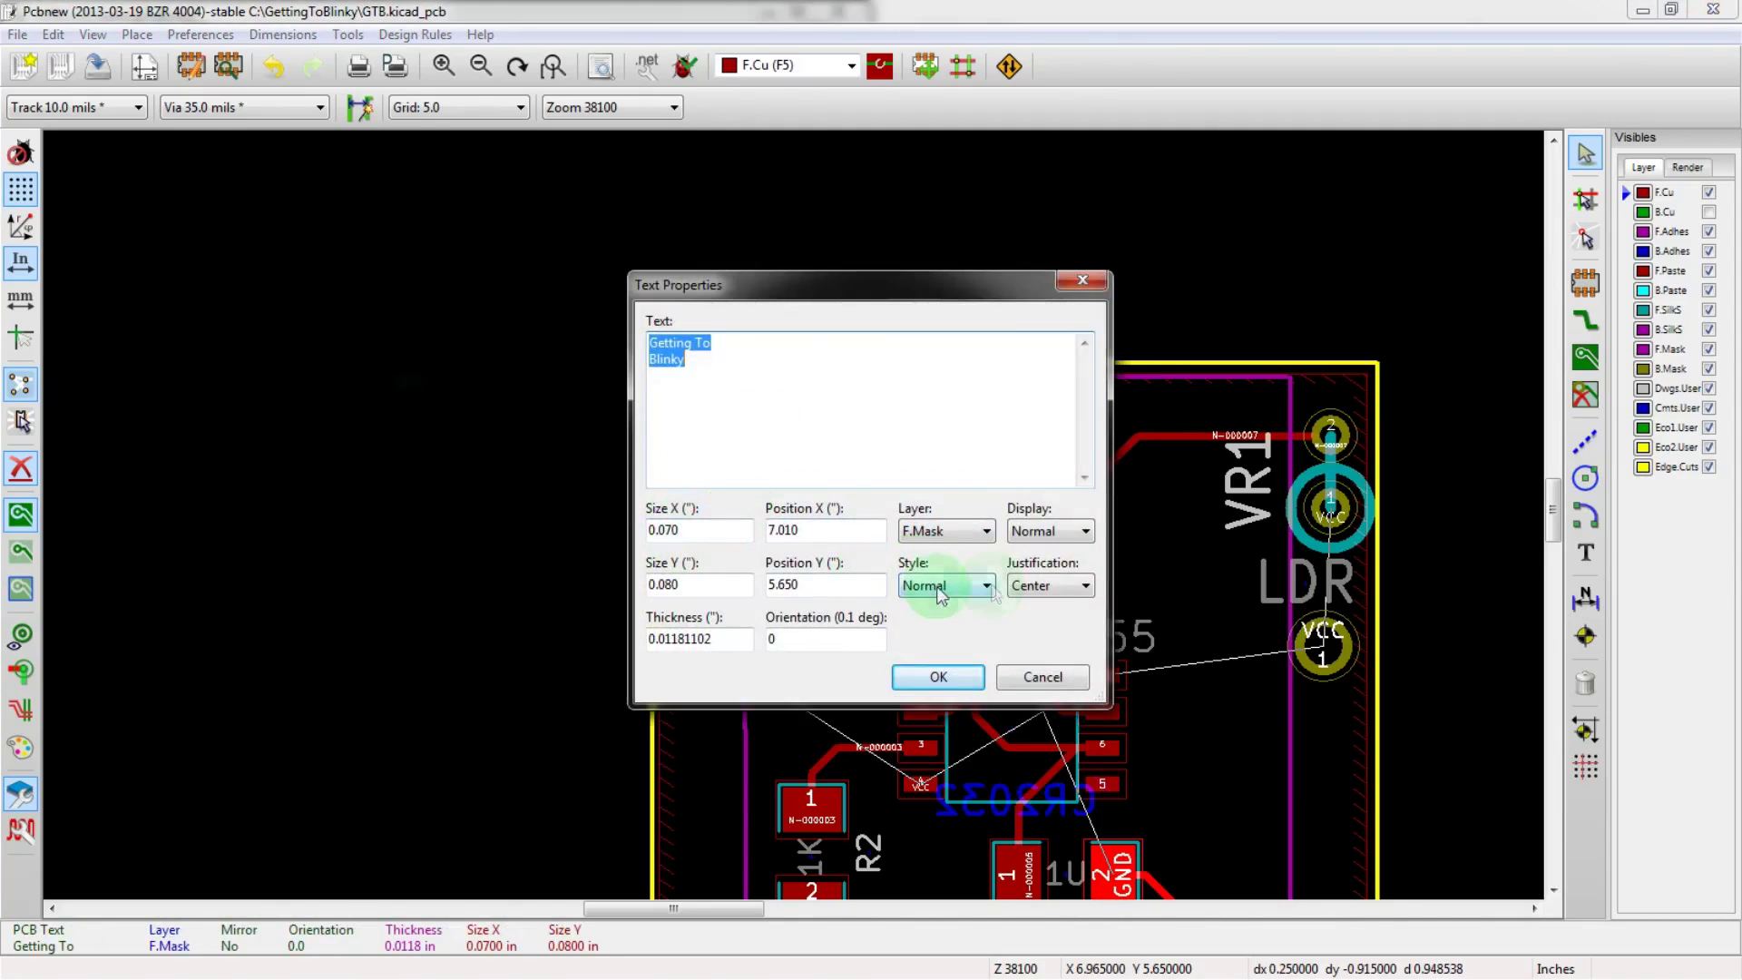
left_click(1050, 585)
left_click(1043, 602)
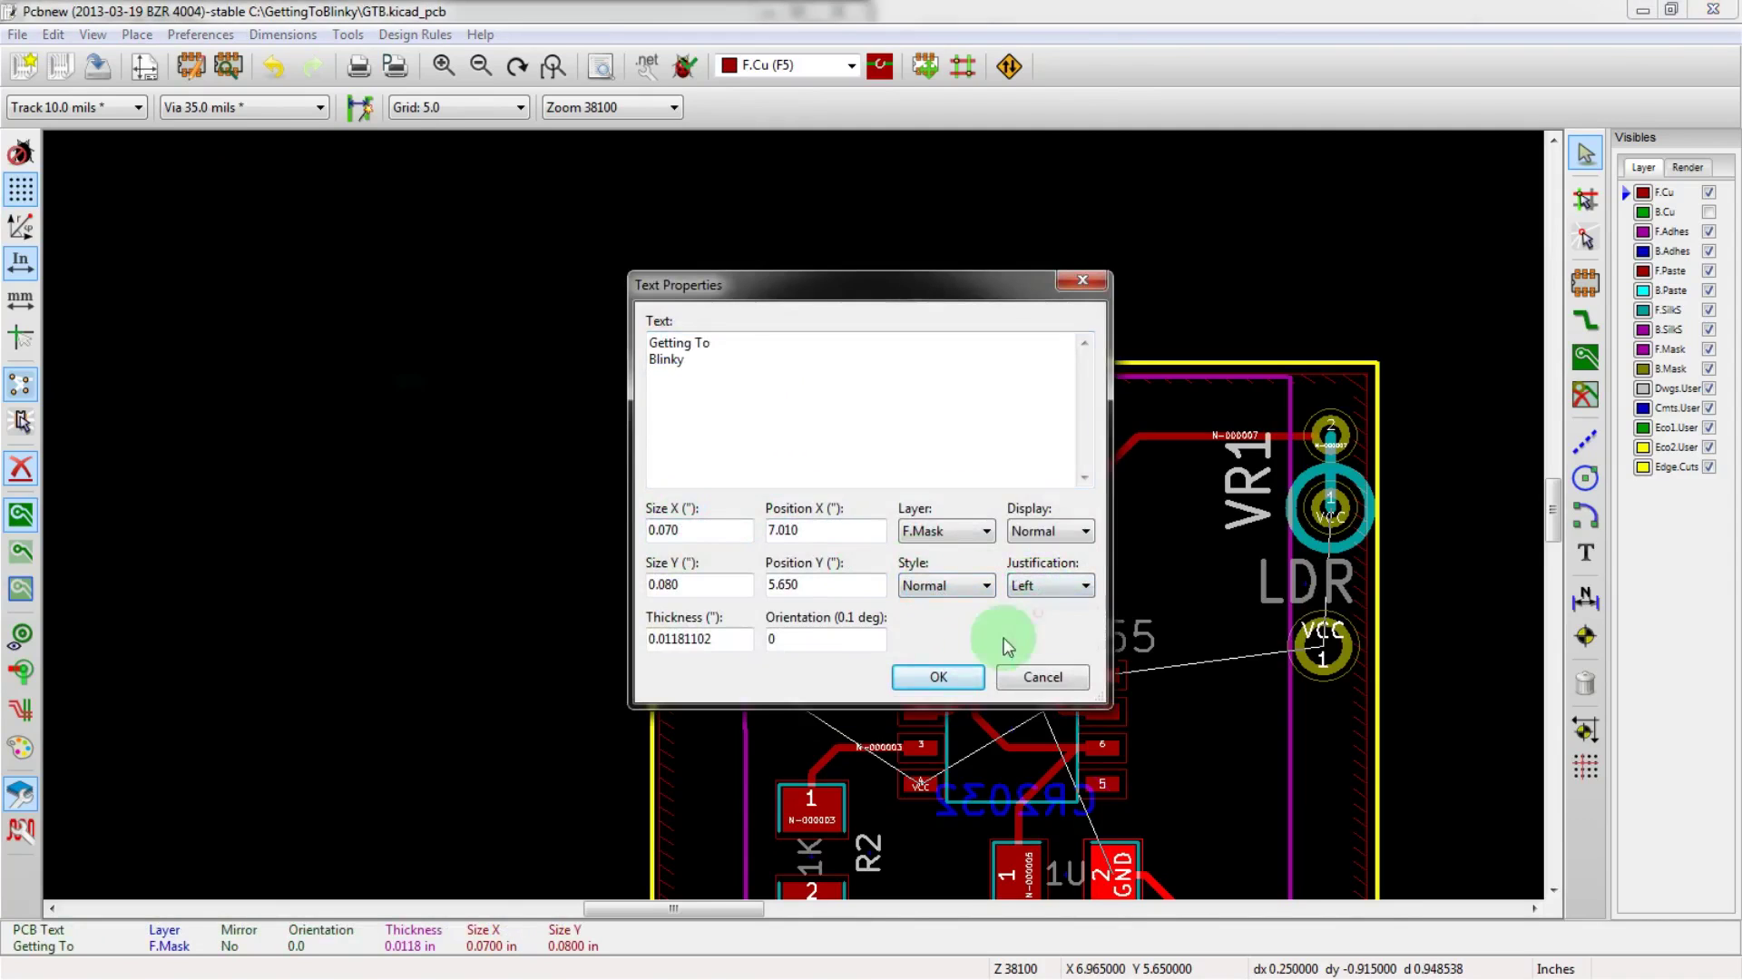
left_click(942, 676)
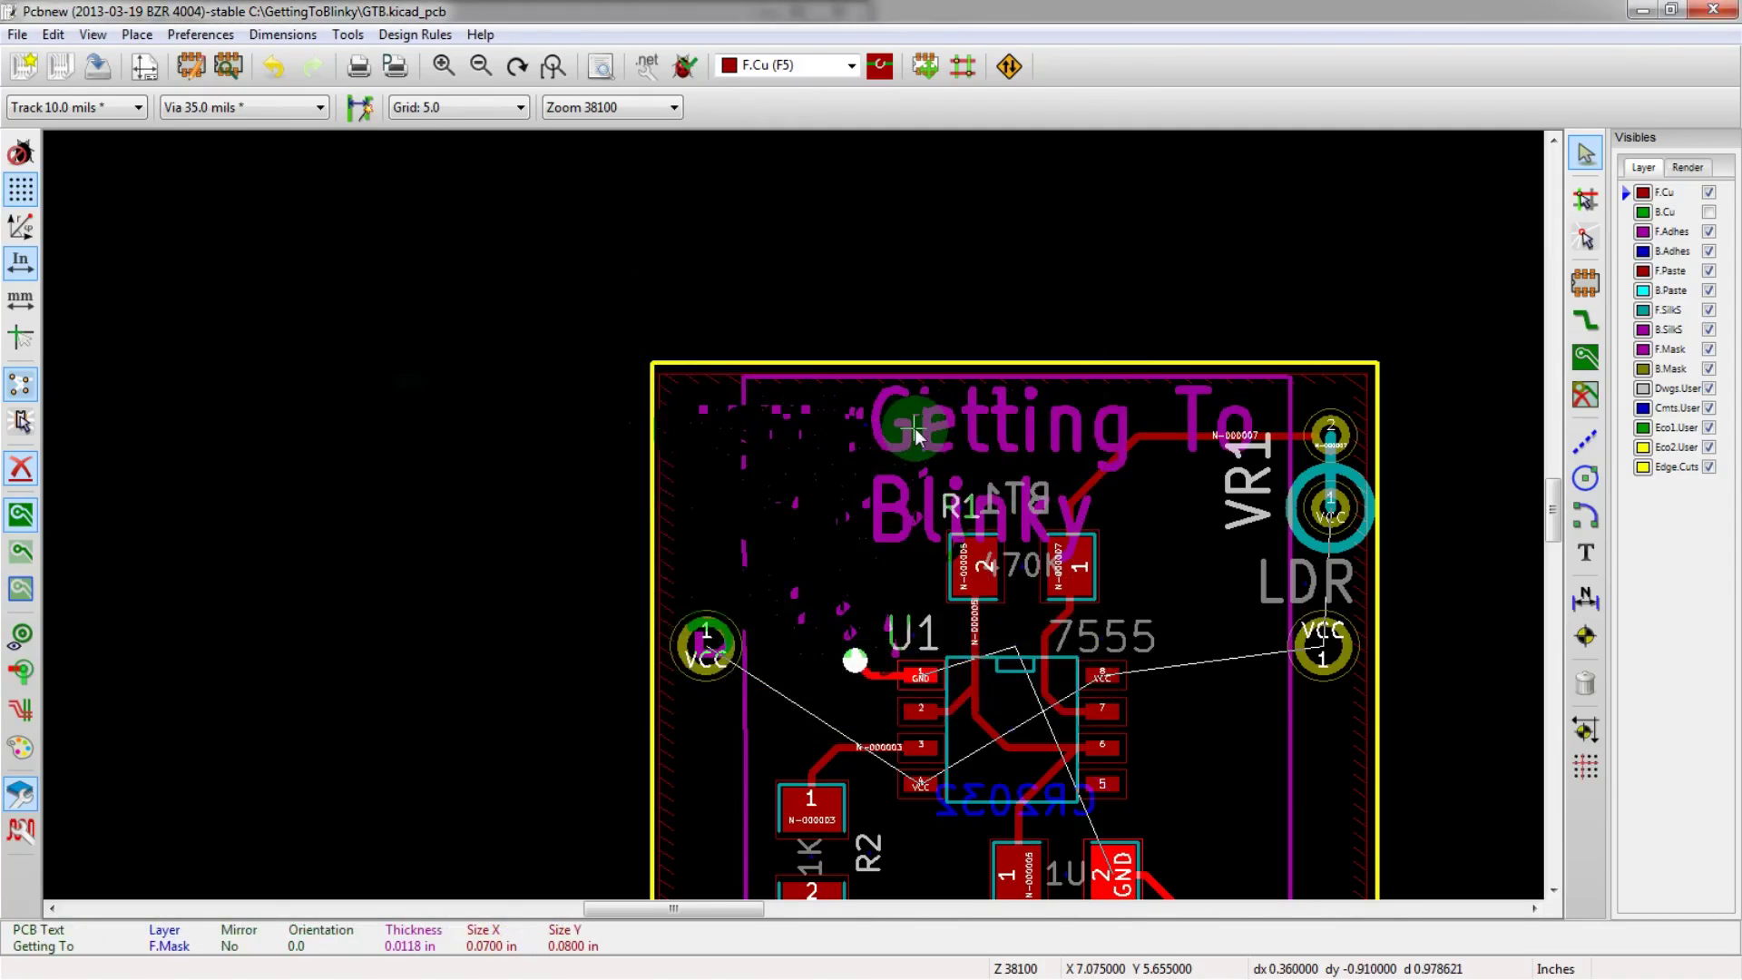
- Move the left-justified title to the board's upper-left corner, just inside the outline
key("m")
left_click(962, 583)
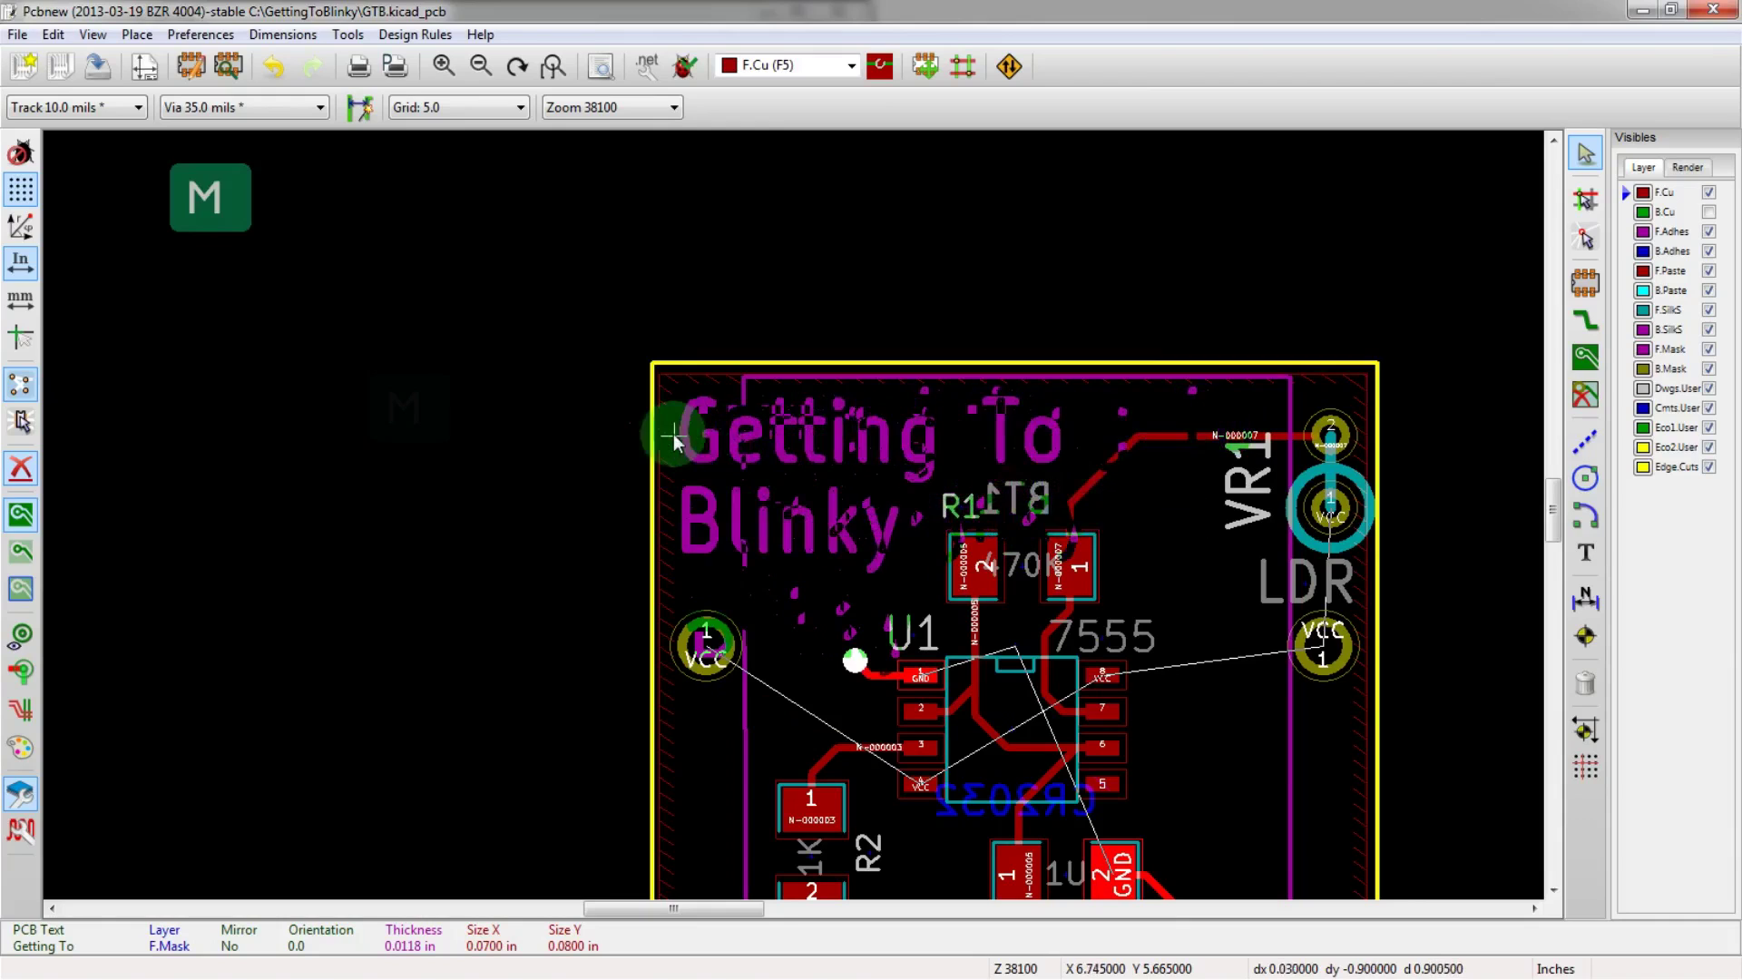
left_click(682, 430)
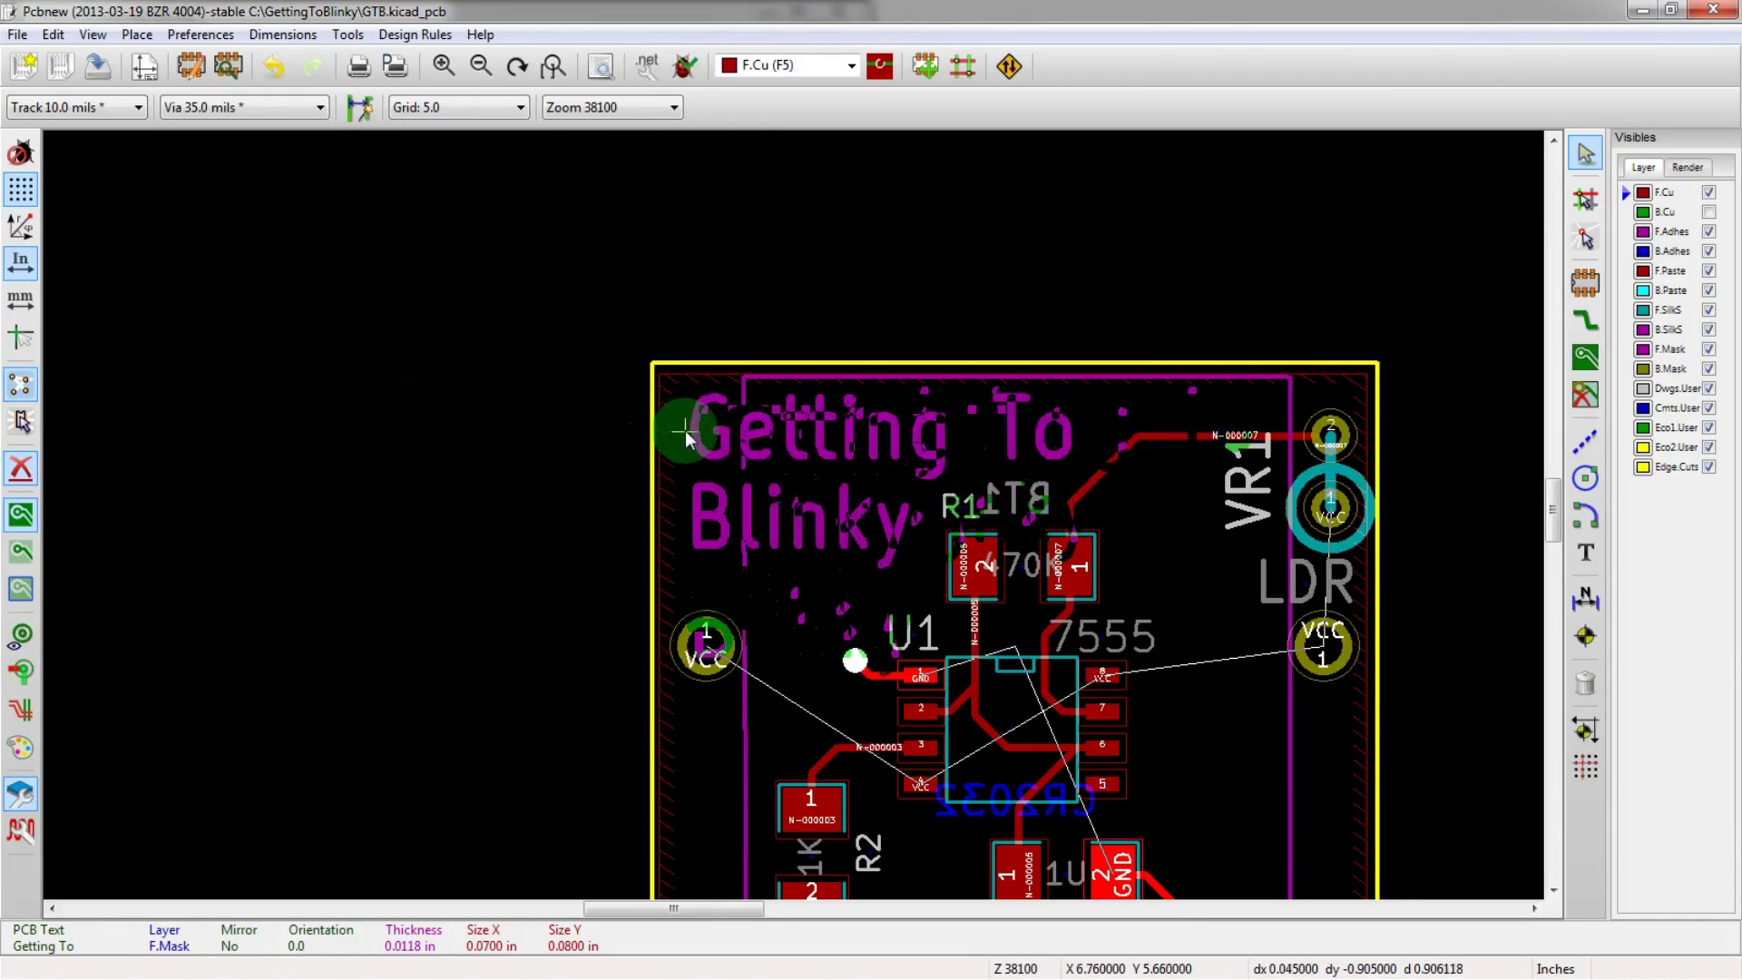
scroll(794, 515, "down", 2)
scroll(791, 514, "up", 2)
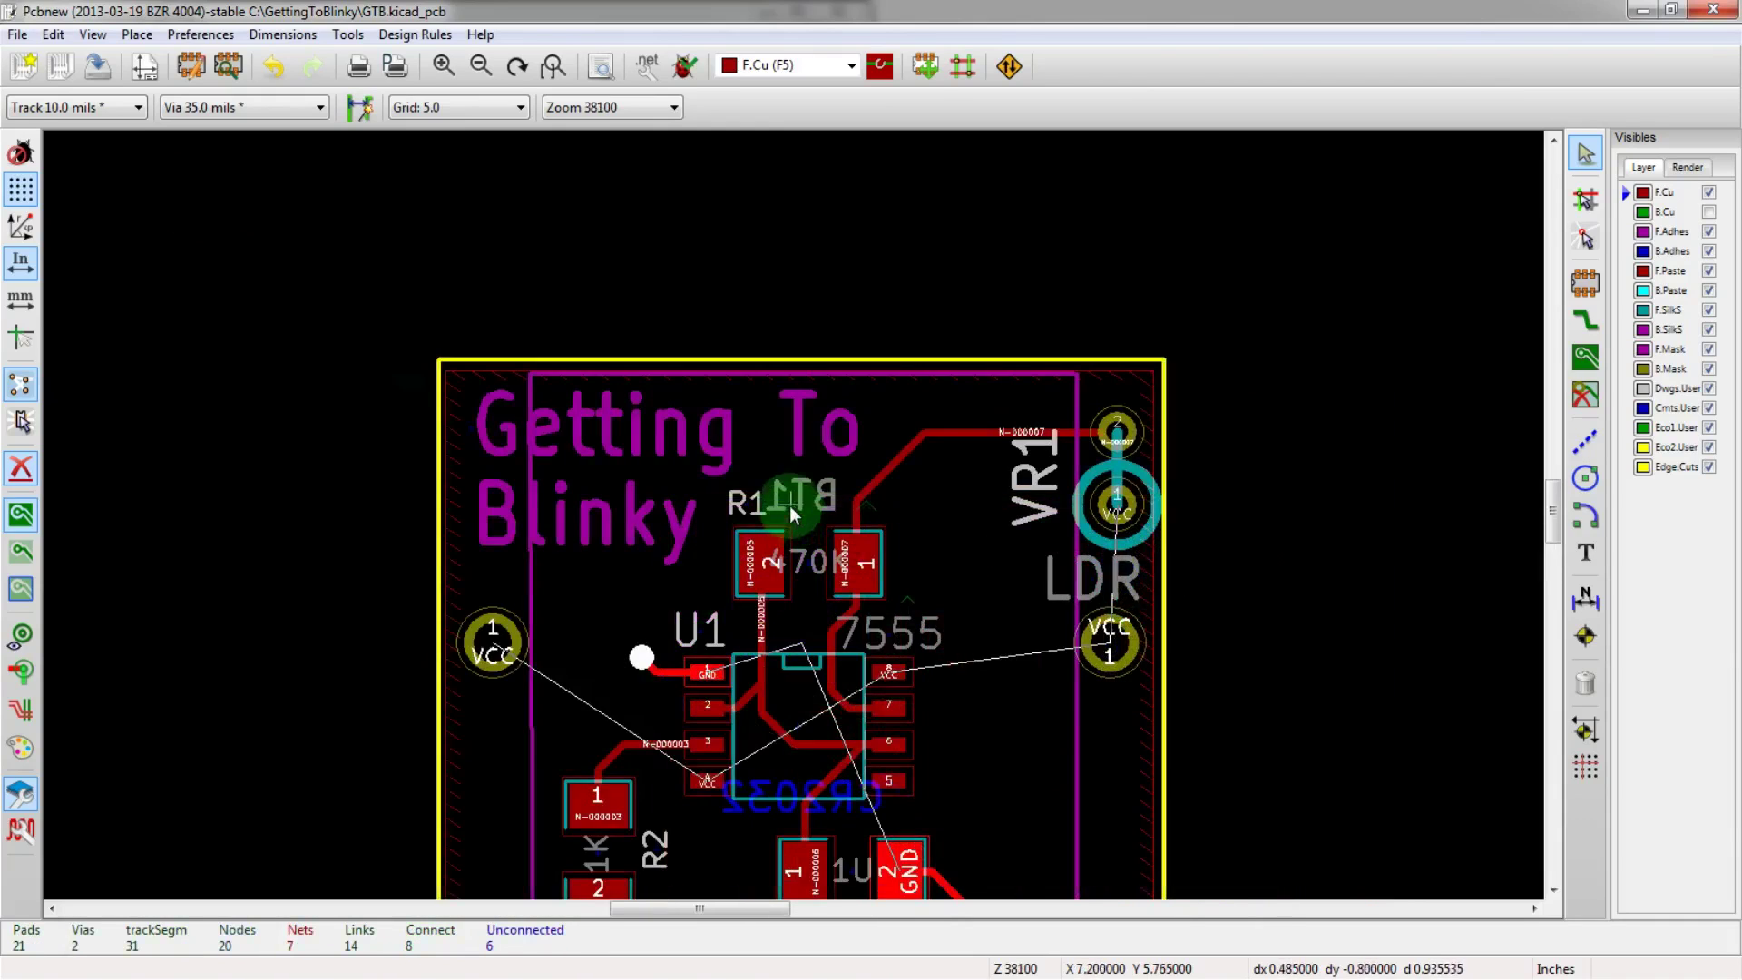
scroll(793, 510, "up", 1)
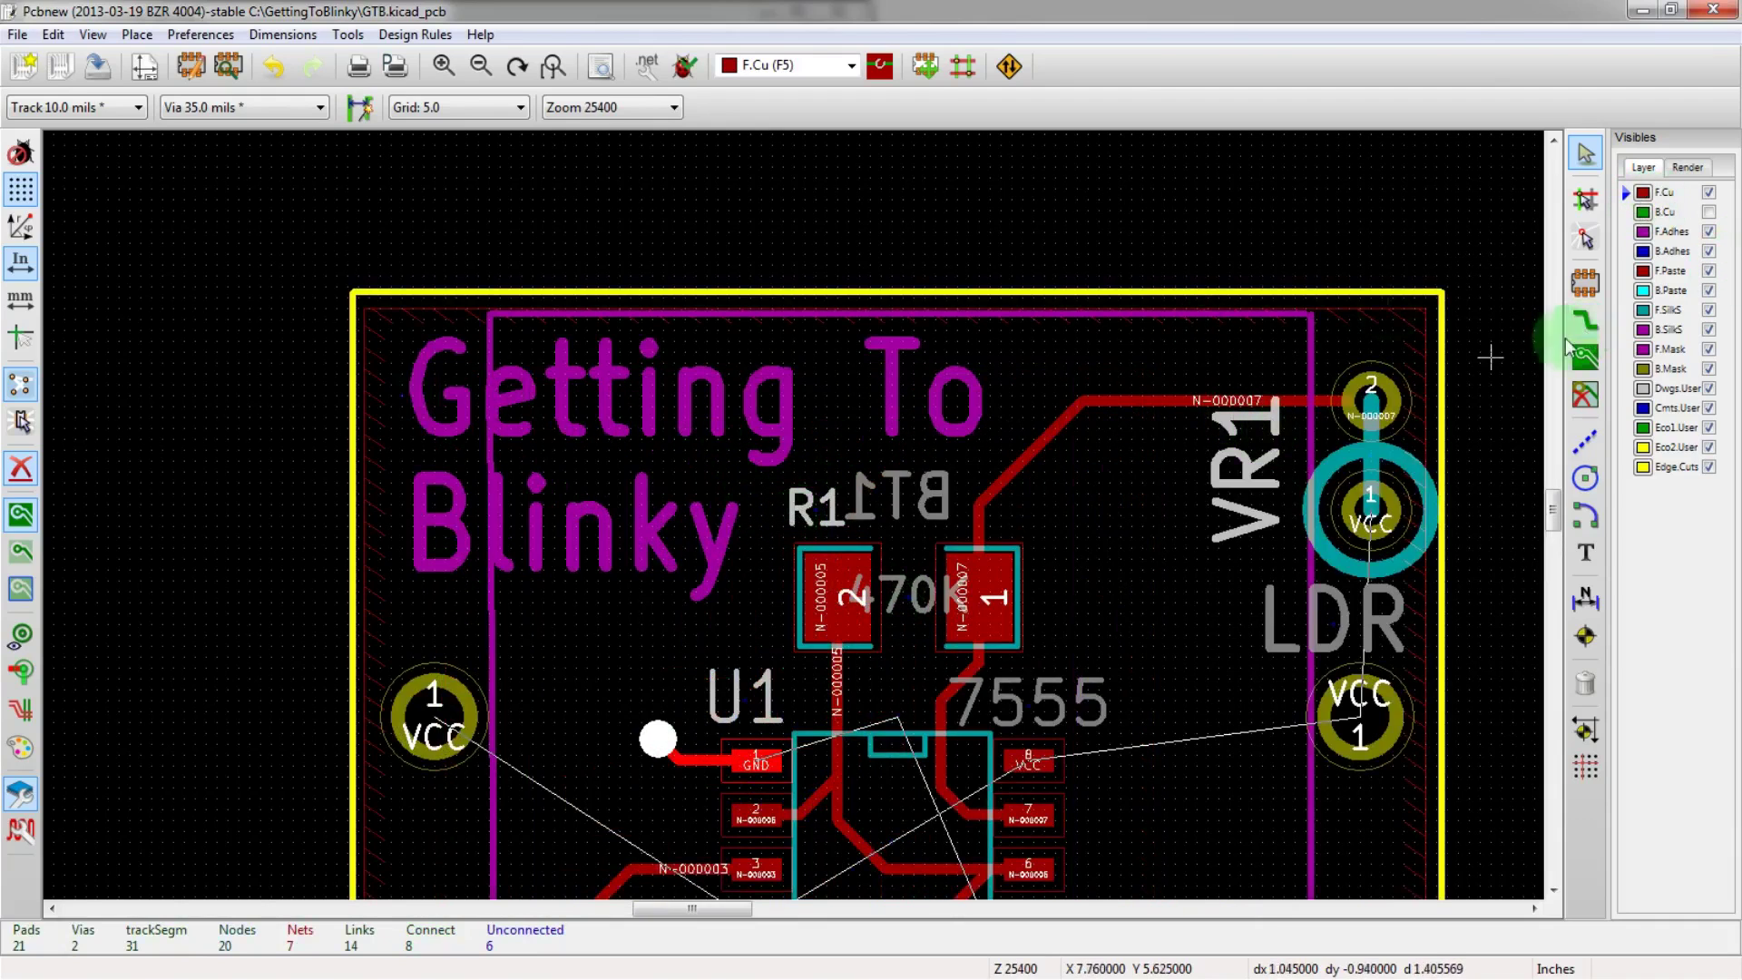
- Toggle the F.Mask layer's visibility off and on to check which items lie on it
left_click(1710, 354)
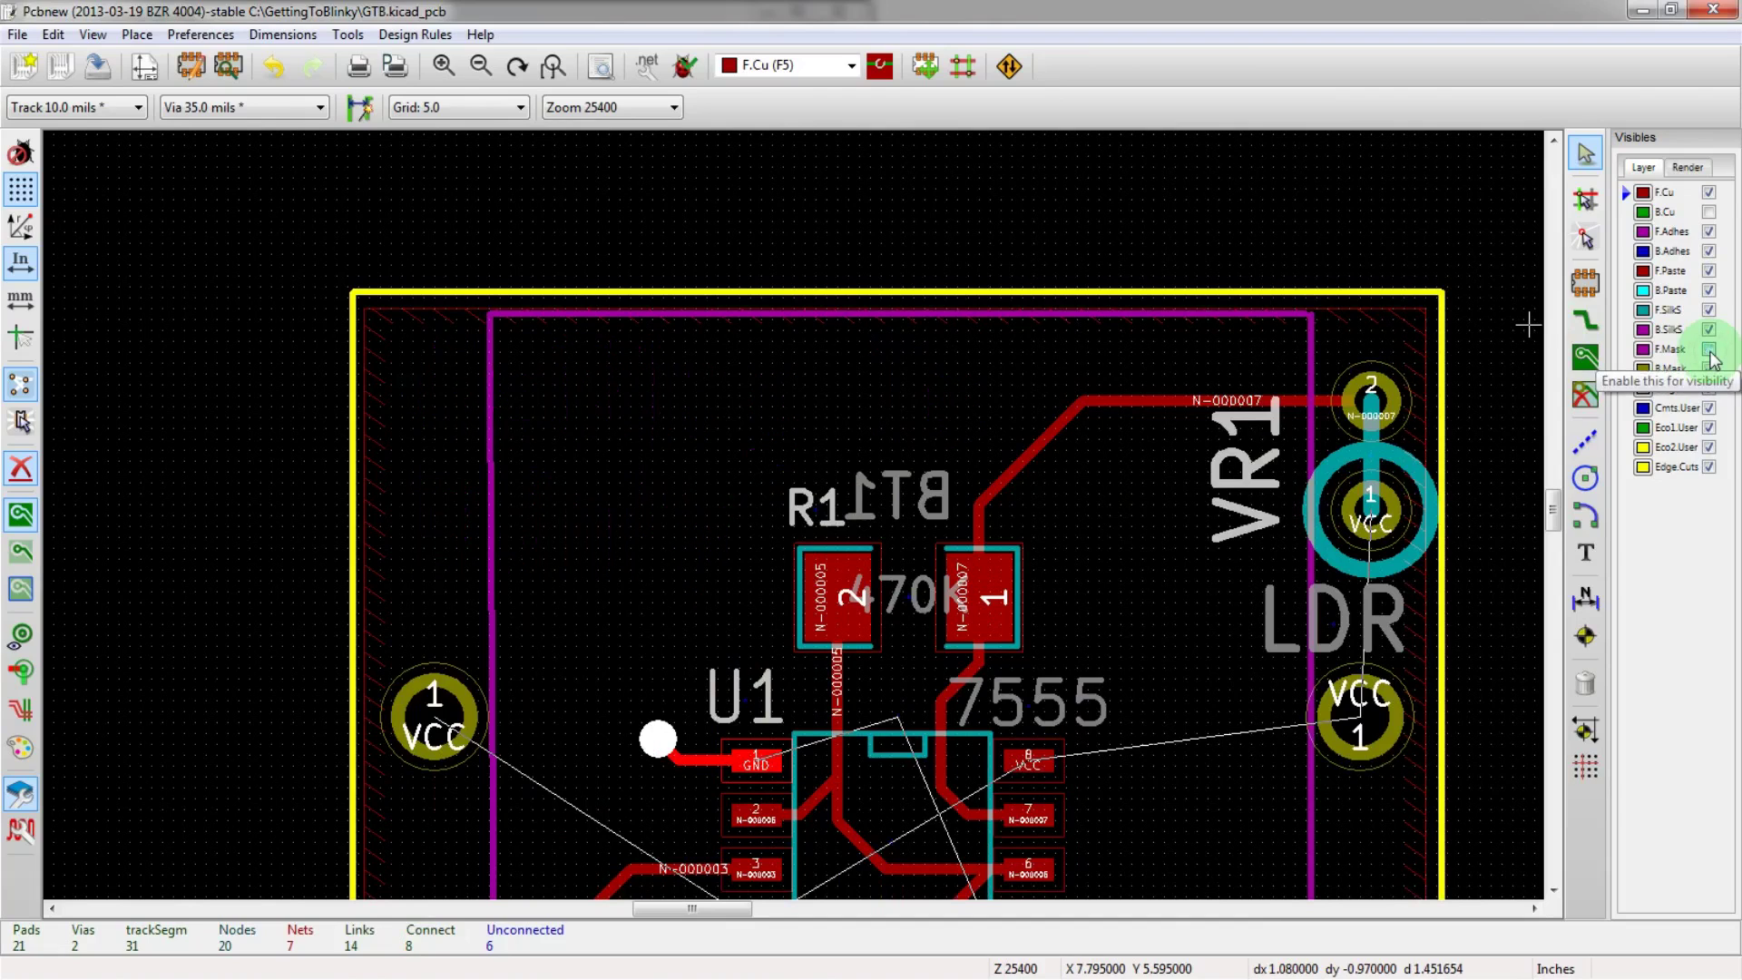
left_click(1712, 355)
left_click(1711, 354)
left_click(1712, 354)
scroll(797, 506, "down", 1)
scroll(765, 687, "down", 1)
scroll(765, 687, "up", 3)
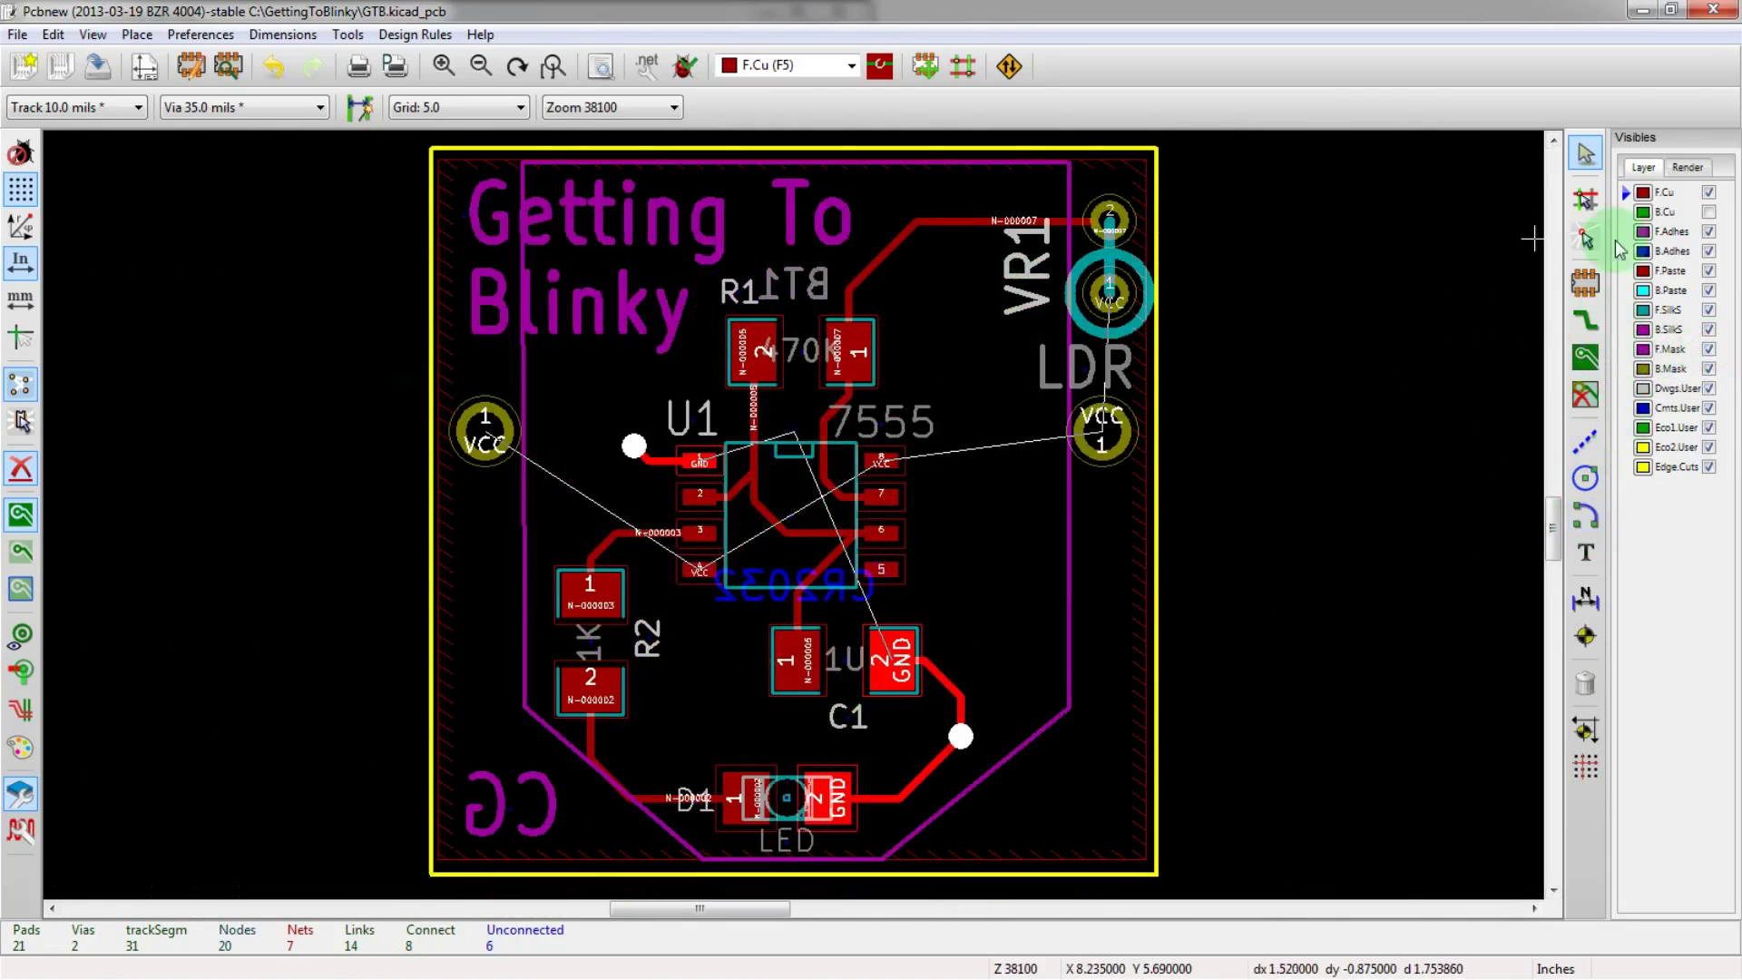
- Make B.SilkS the active layer and leave the copper layer display options unchanged
left_click(1645, 334)
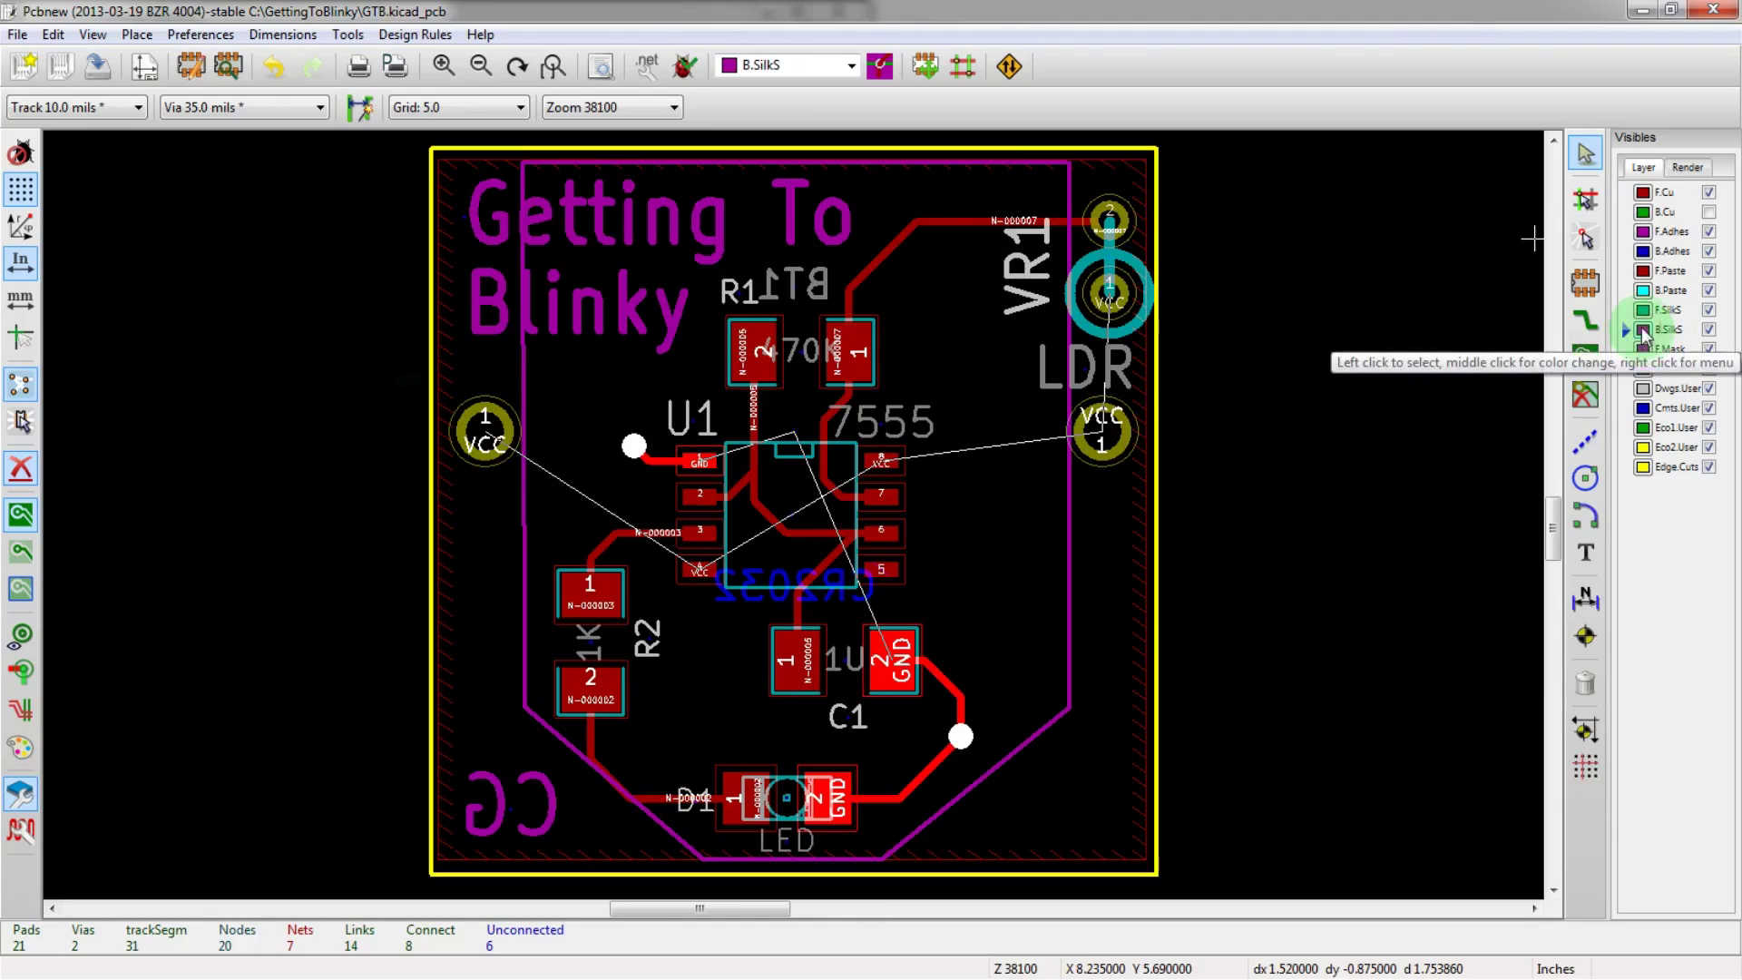
right_click(1646, 334)
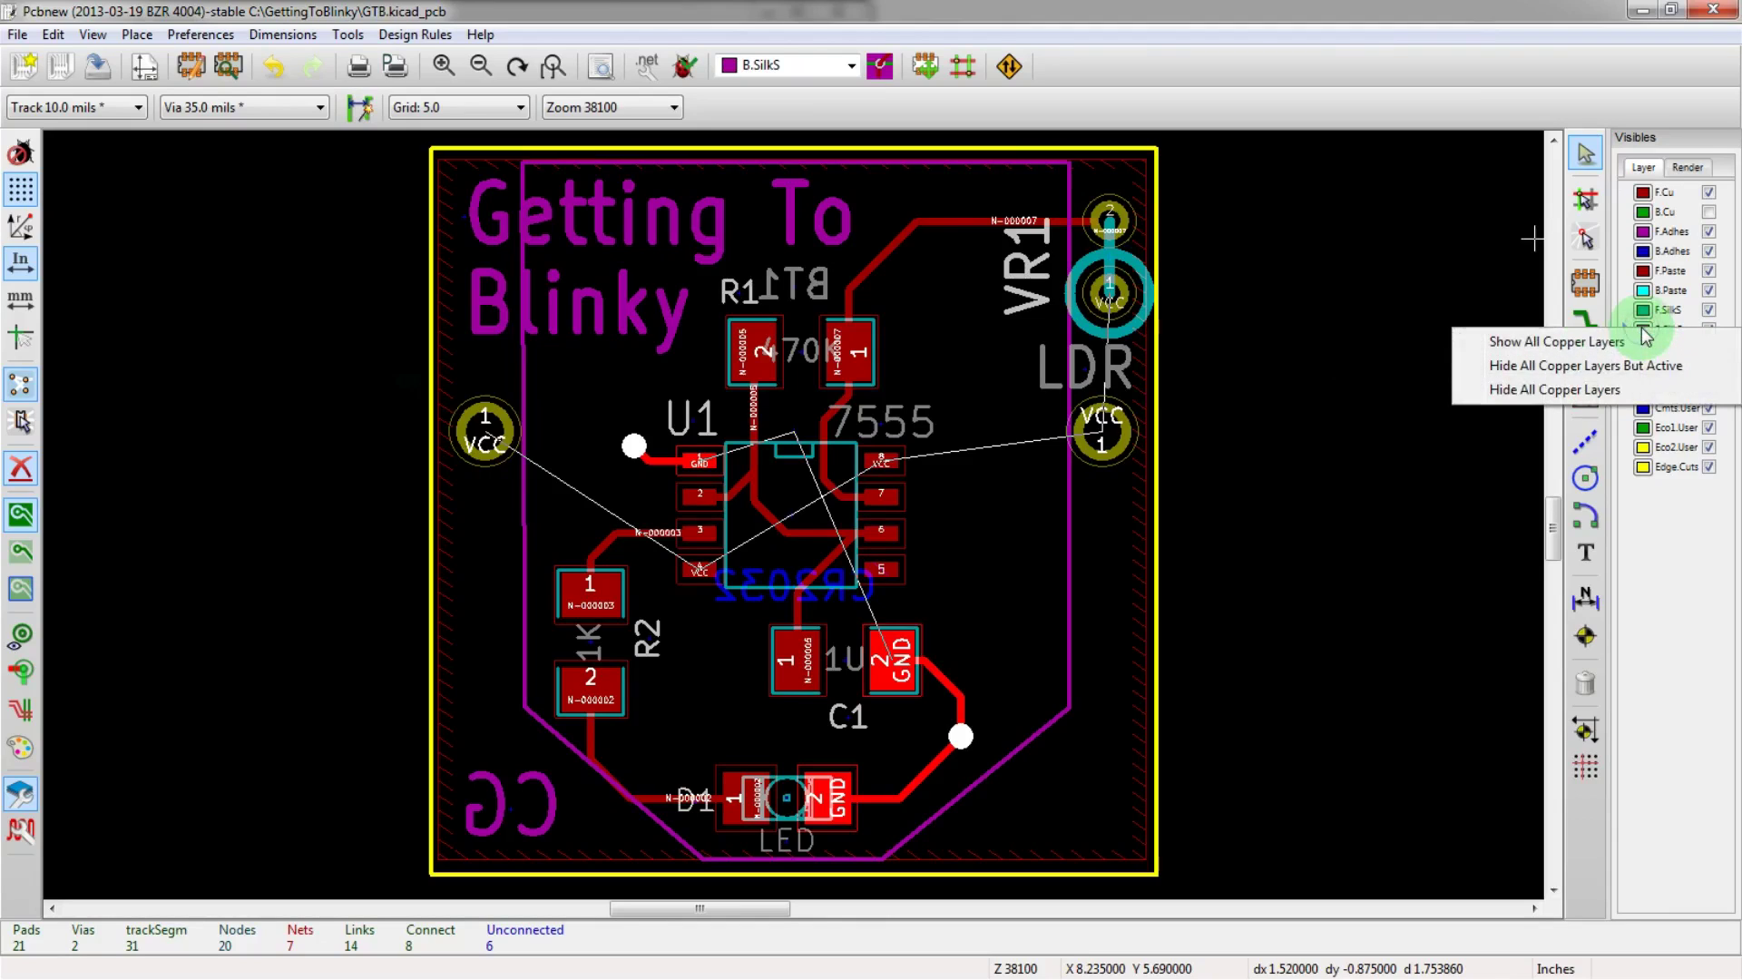
left_click(1644, 329)
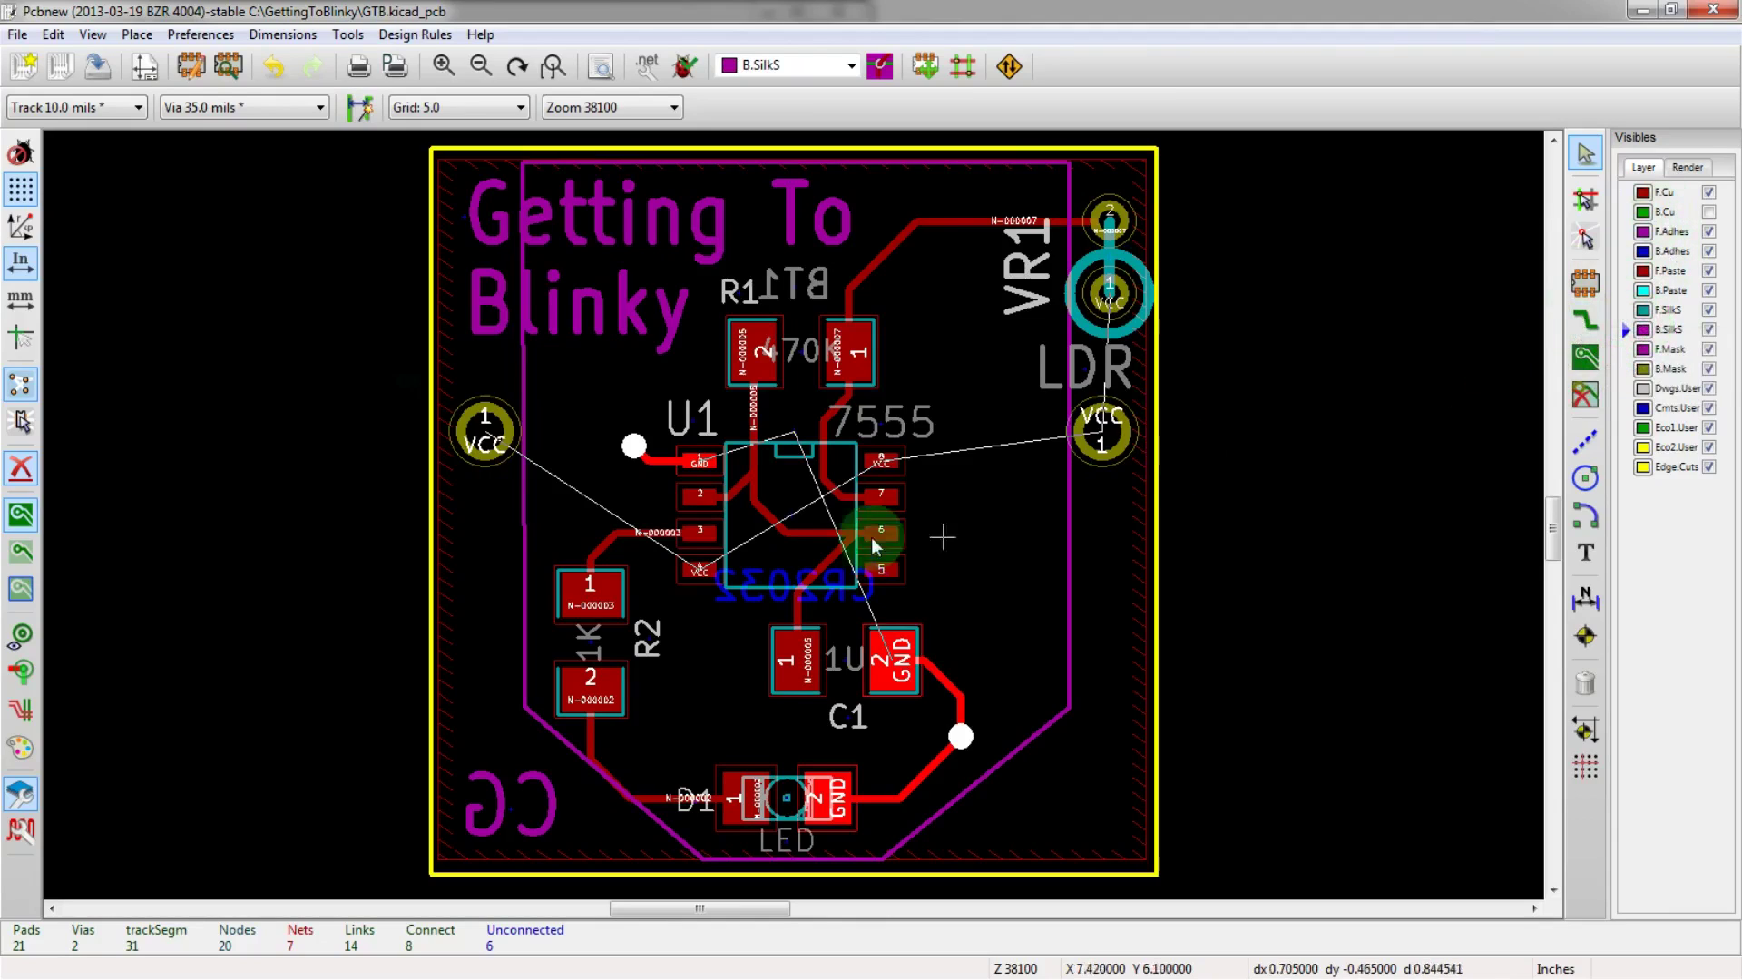
- Fill all the copper zones on the board
scroll(361, 392, "up", 1)
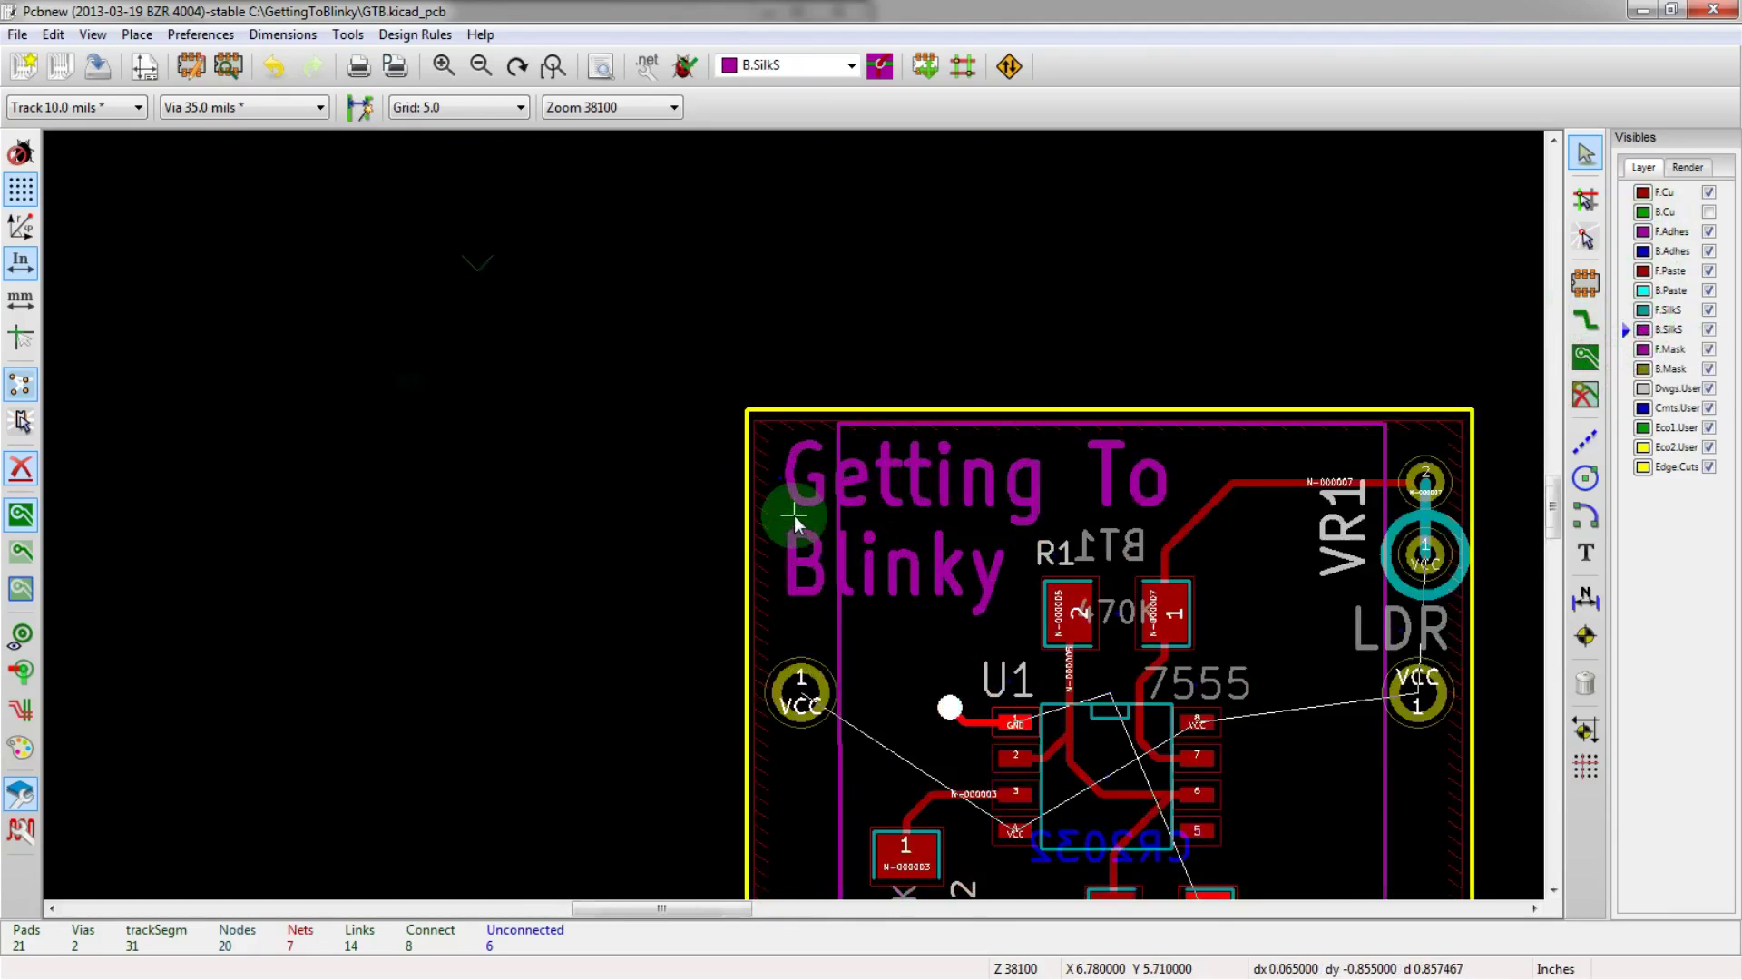
scroll(793, 515, "down", 1)
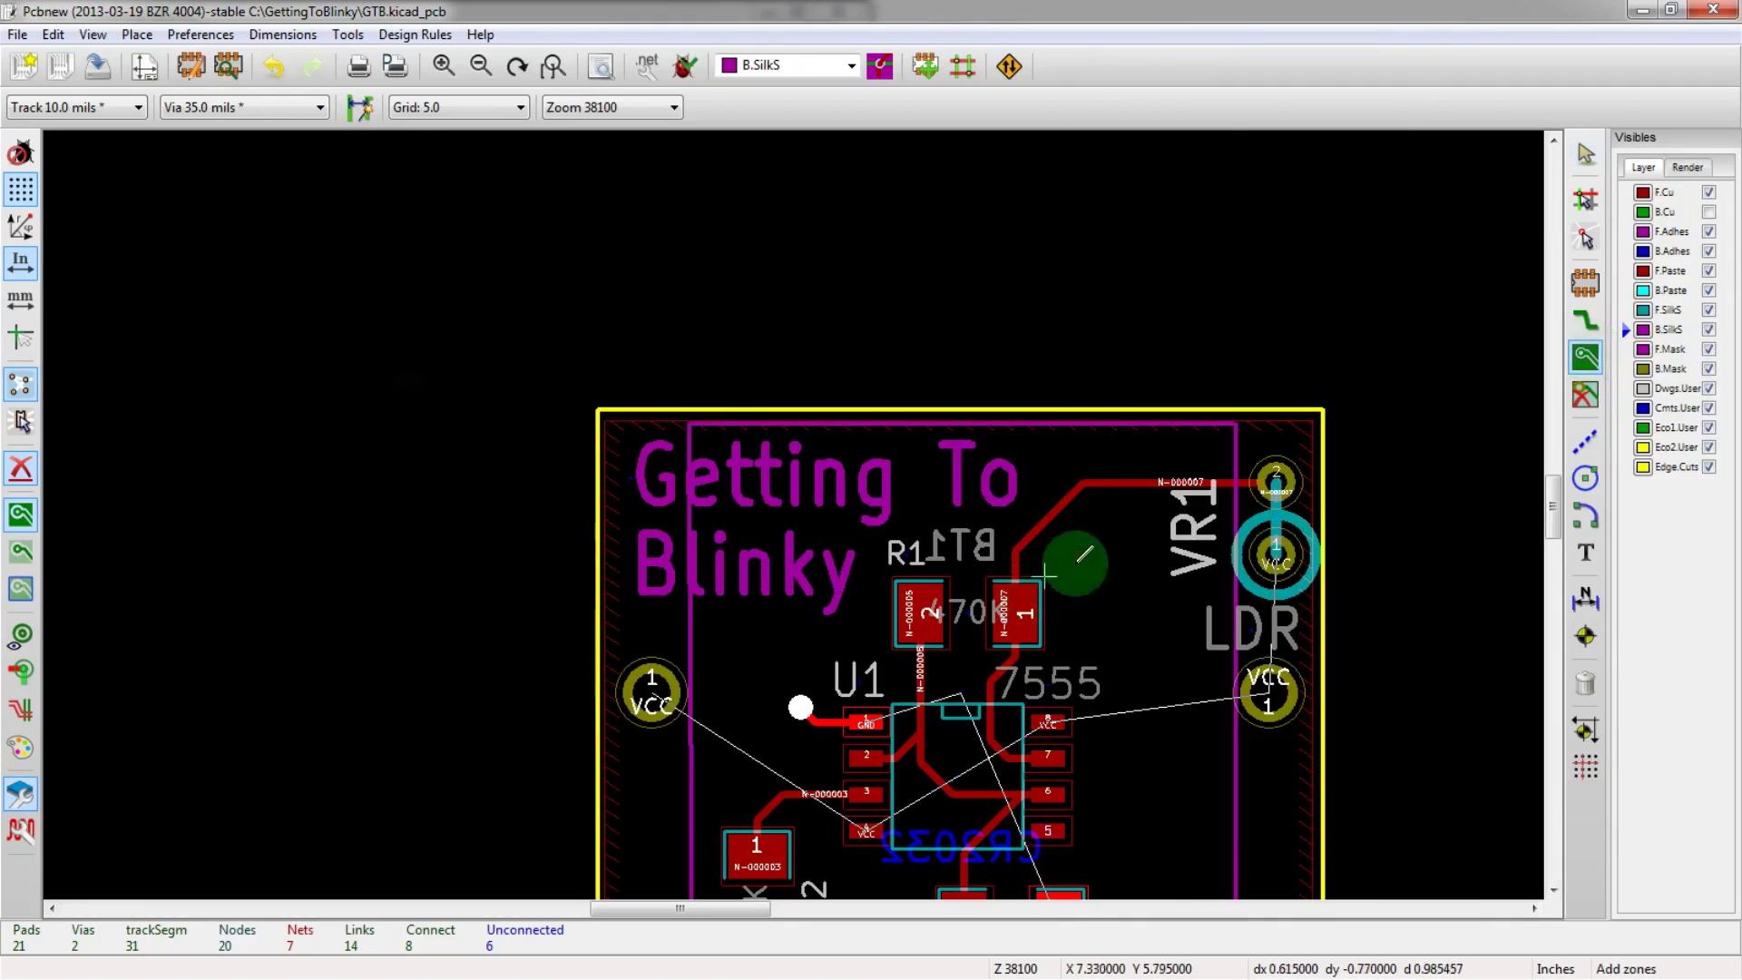
right_click(1078, 564)
left_click(1179, 167)
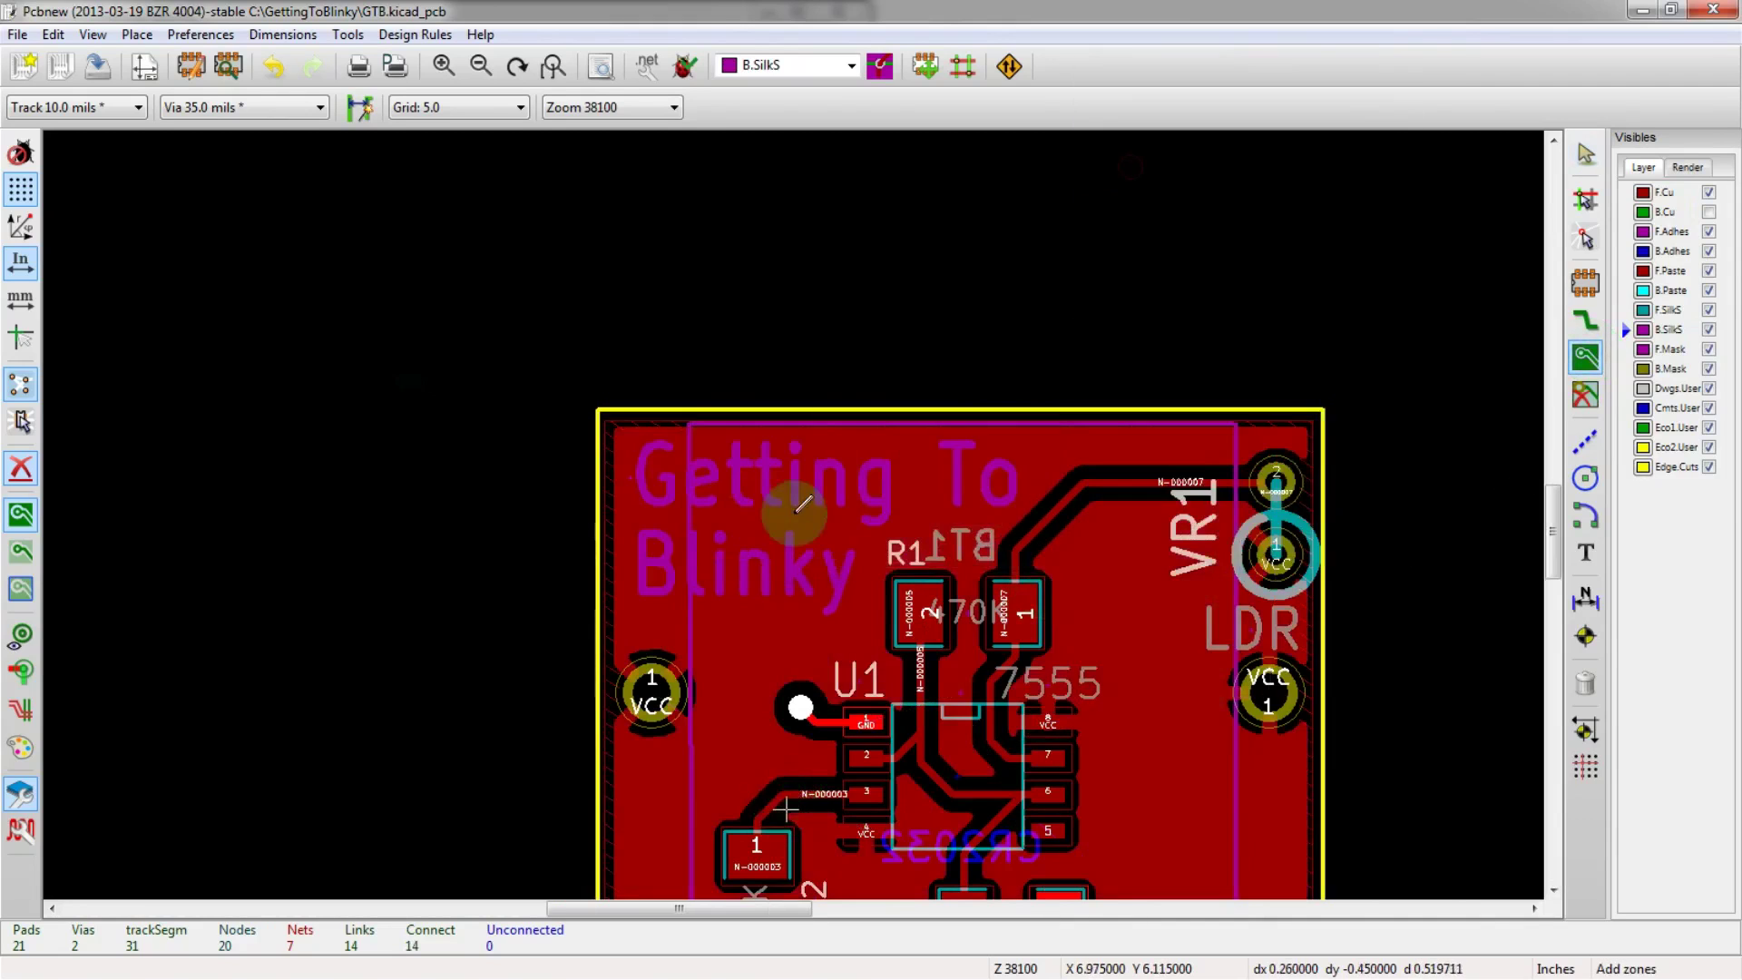
scroll(794, 513, "down", 1)
scroll(794, 513, "up", 1)
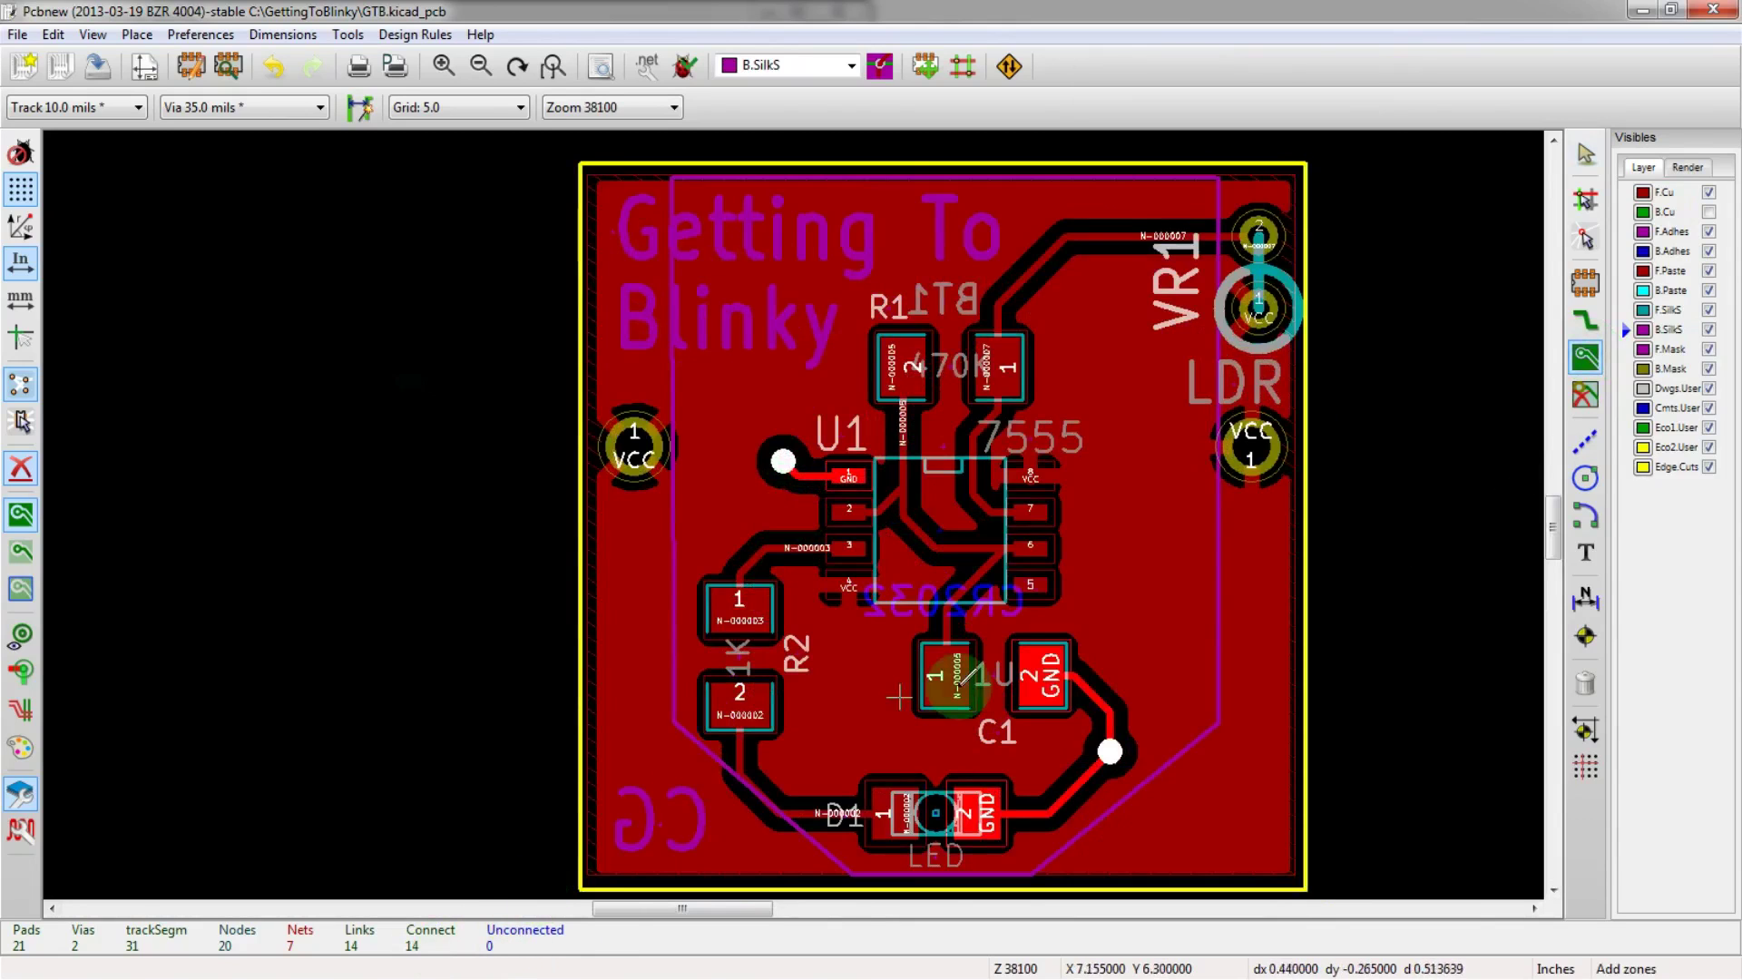
scroll(948, 683, "up", 2)
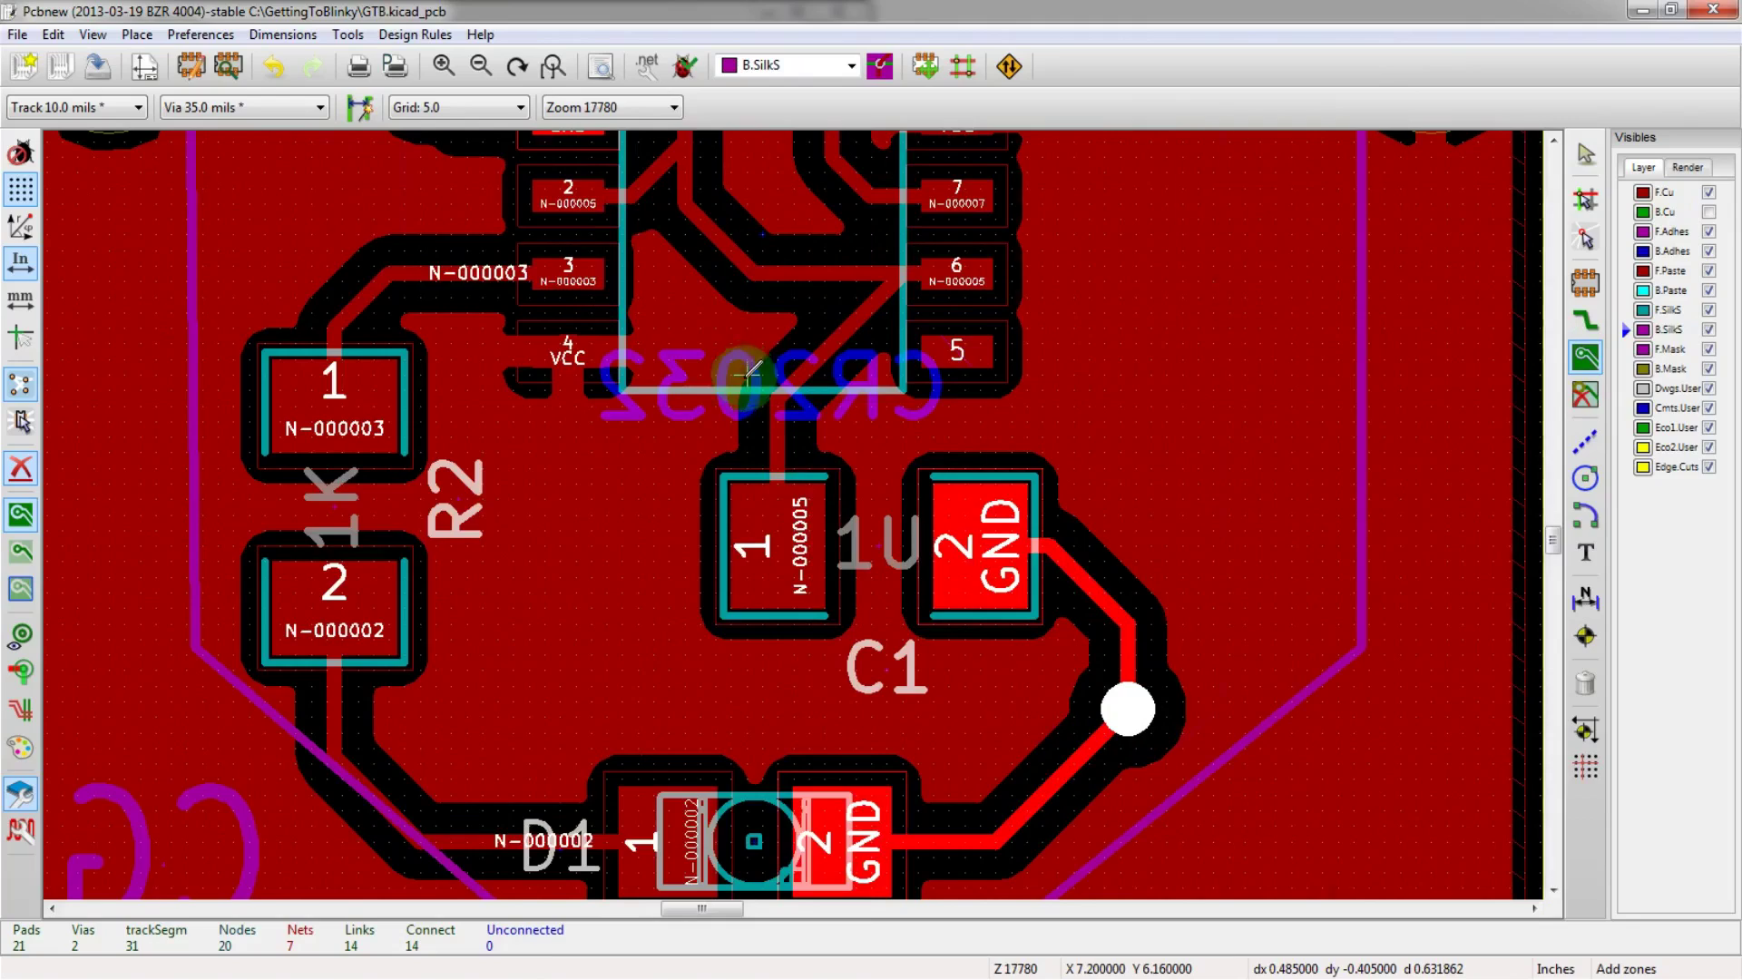
- Set the CR2032 value text of battery footprint BT1 to invisible
scroll(747, 372, "down", 3)
scroll(795, 514, "up", 3)
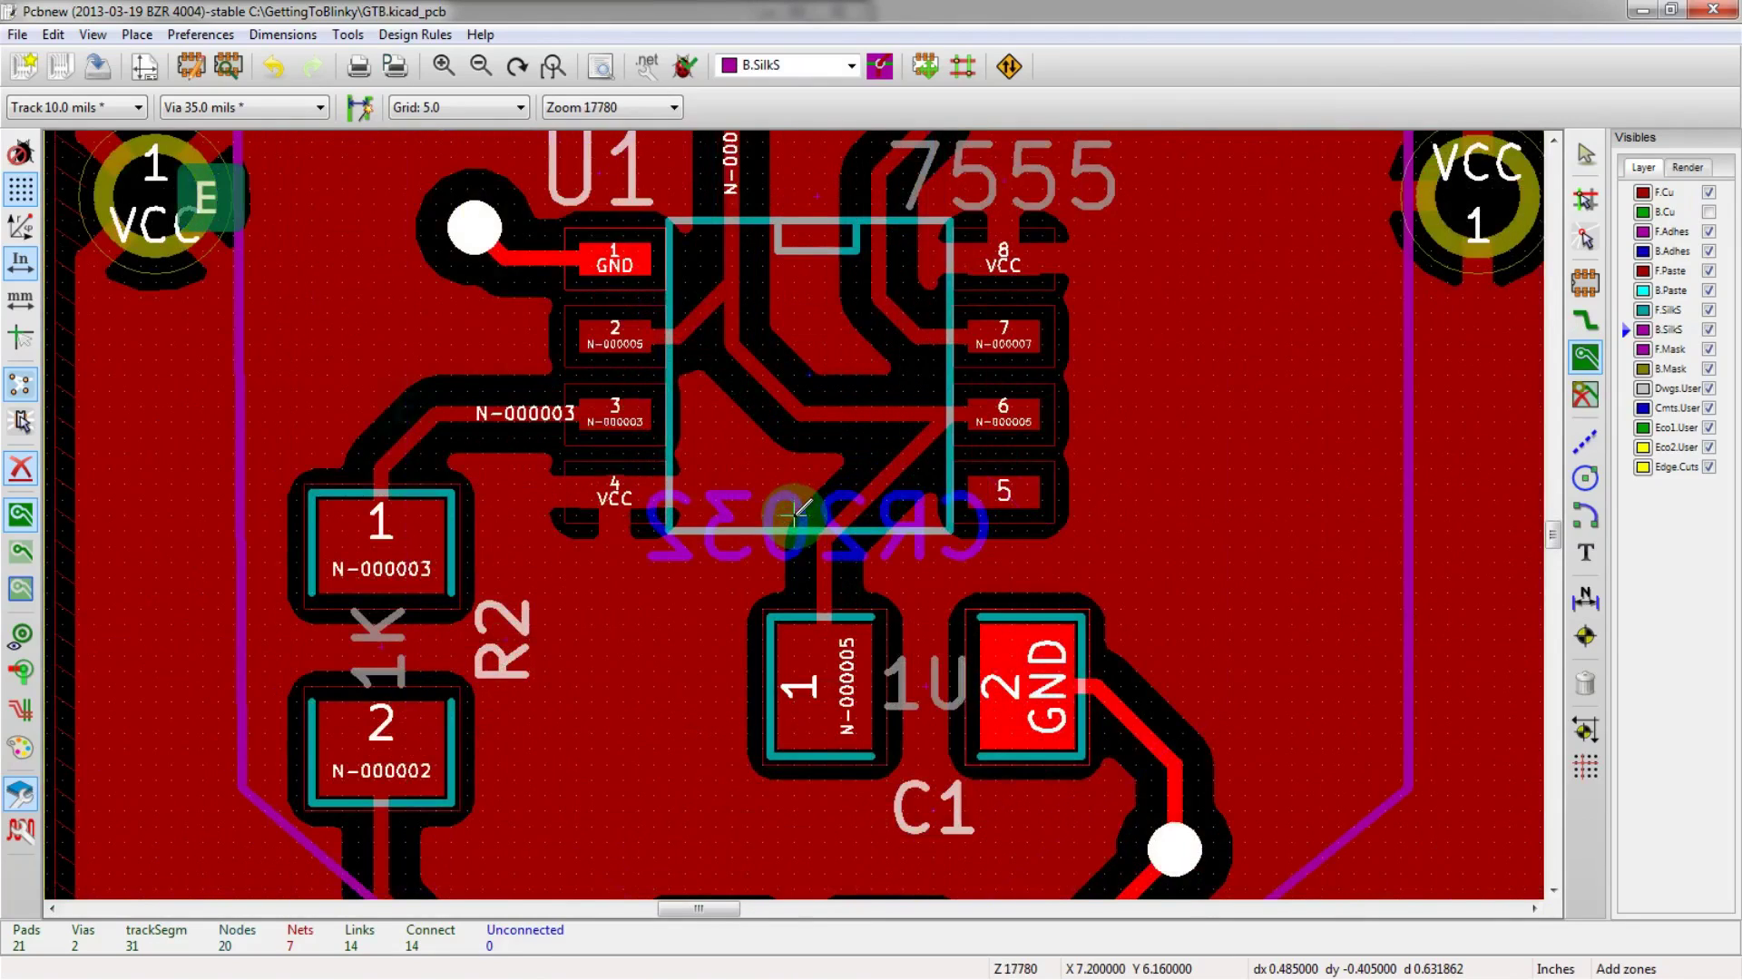
key("Escape")
key("e")
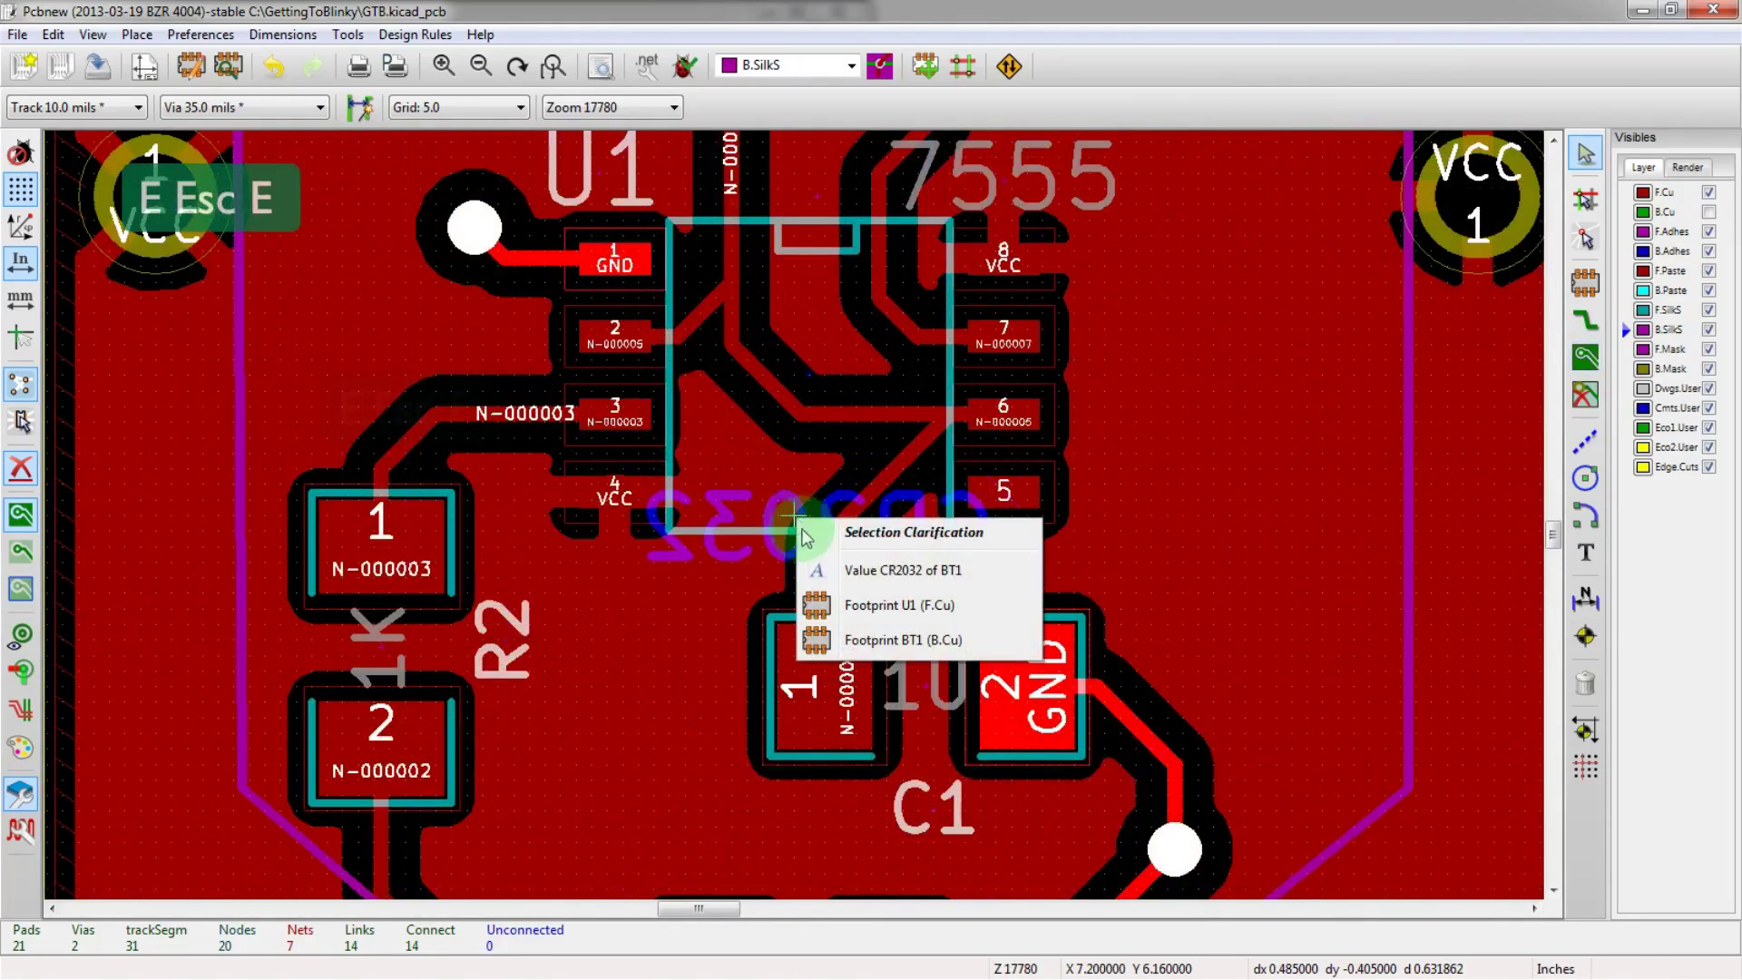
left_click(828, 571)
left_click(836, 641)
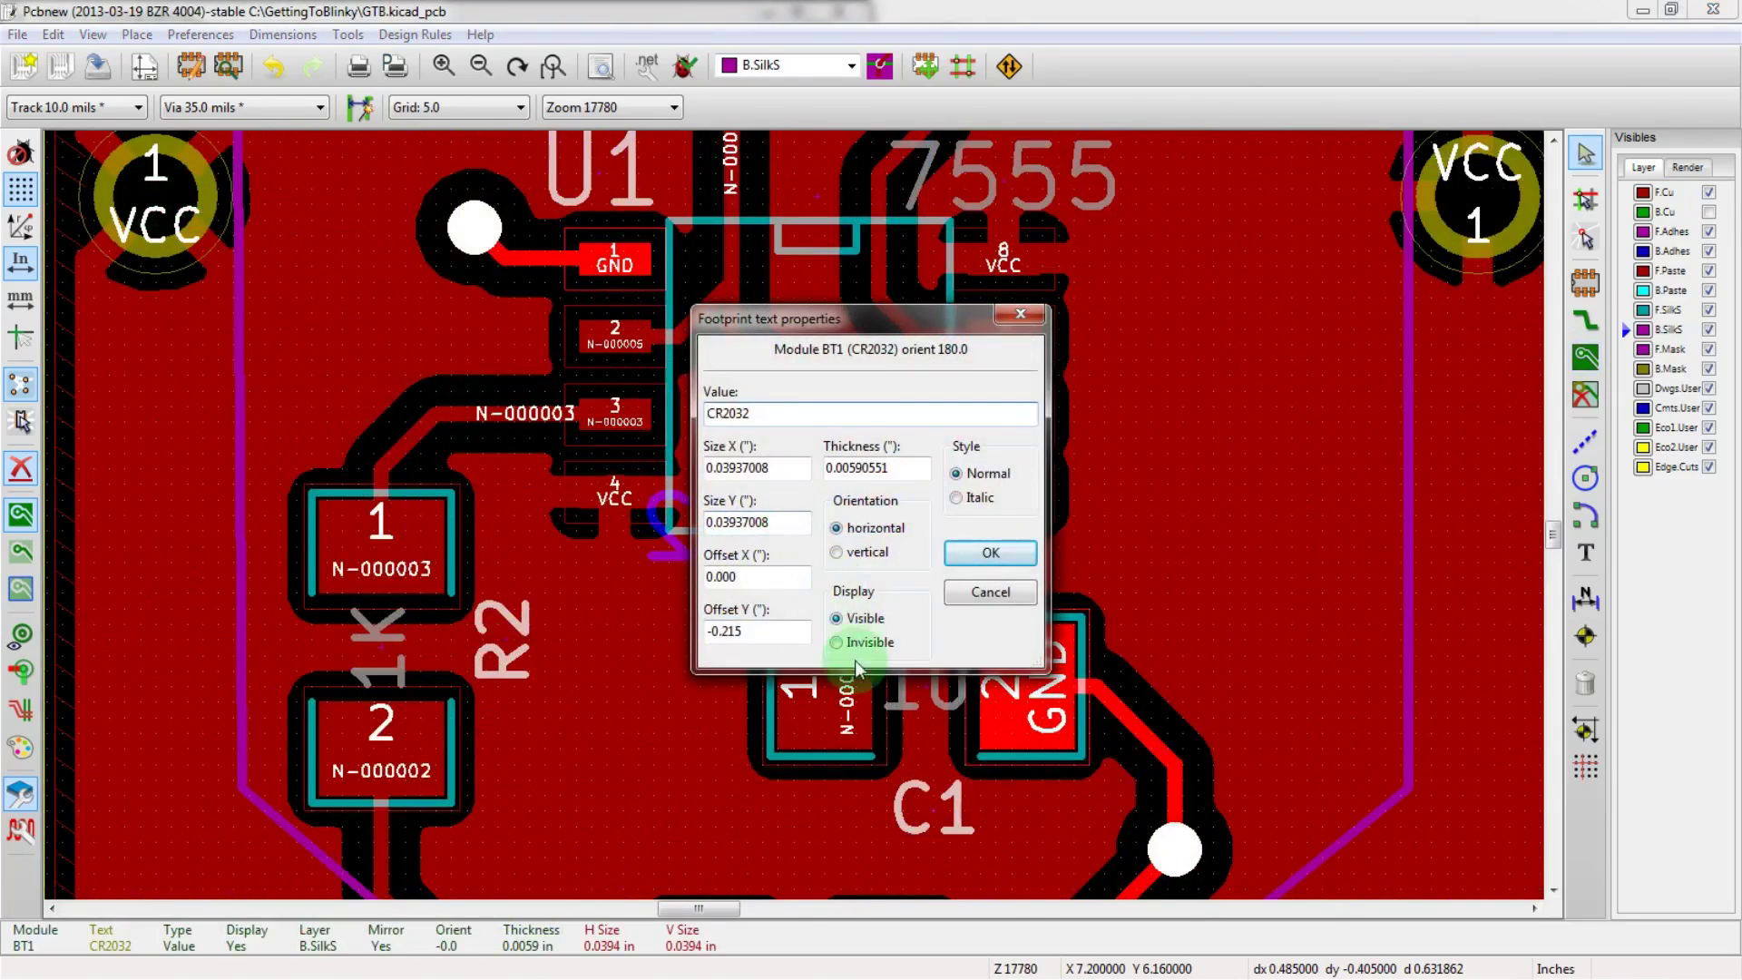
key("Return")
scroll(795, 520, "down", 4)
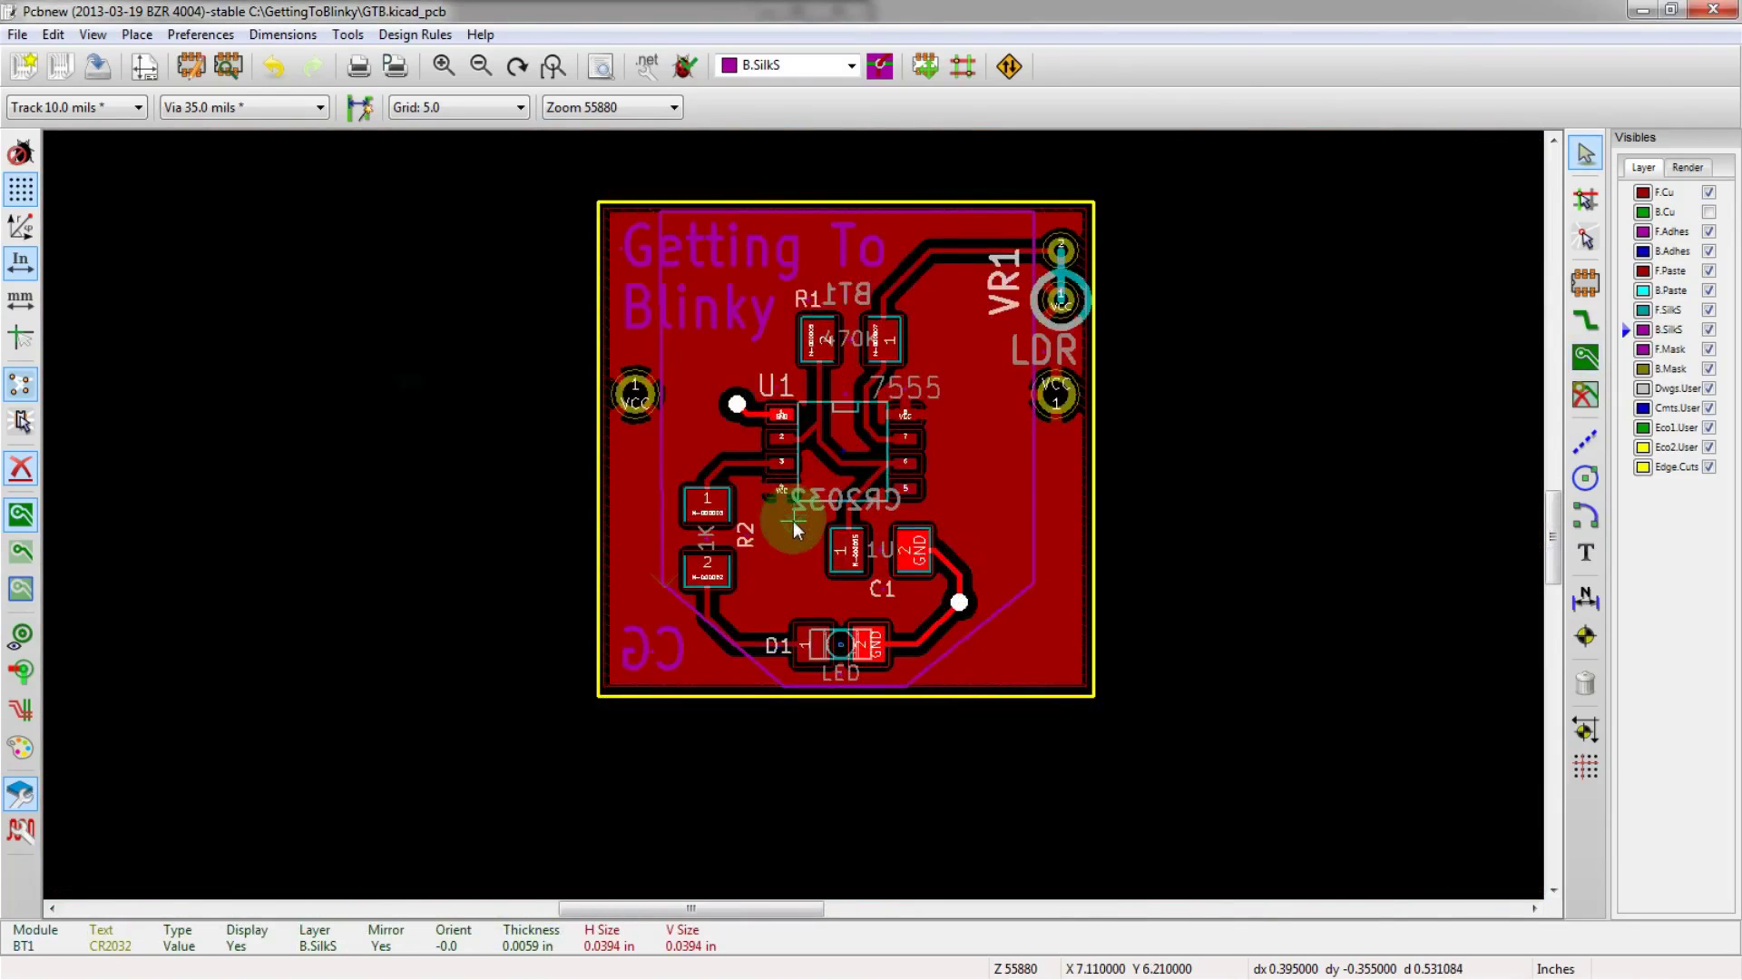
scroll(793, 517, "up", 2)
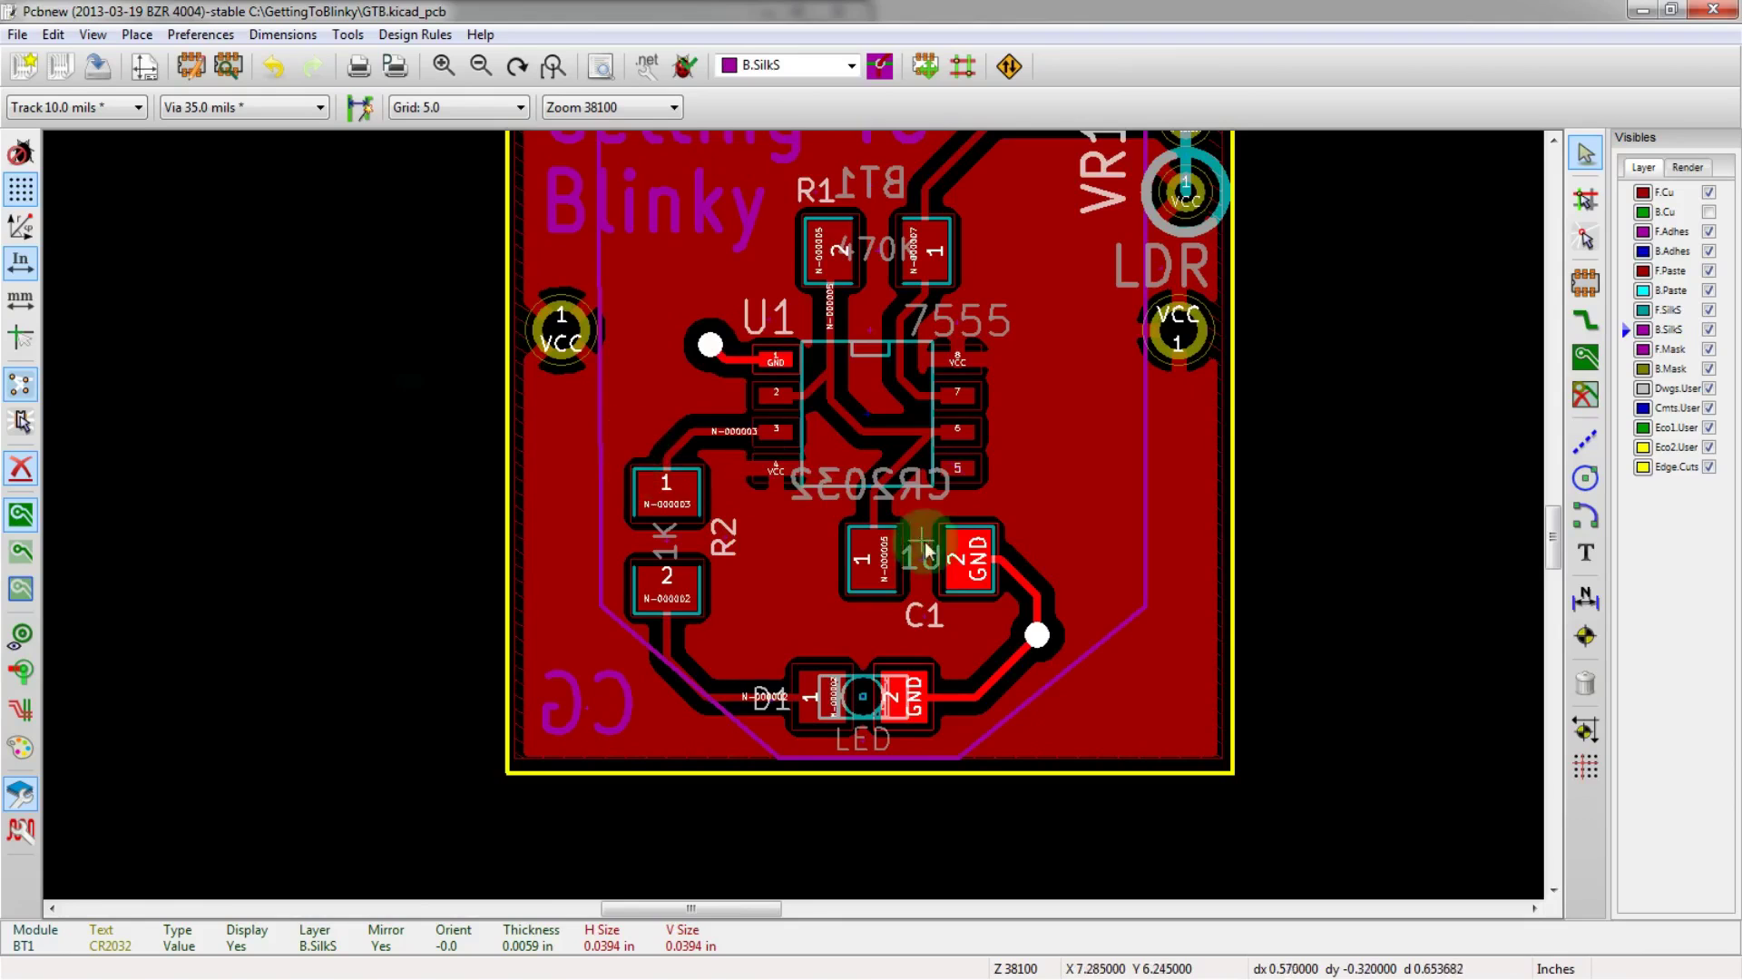
scroll(953, 422, "down", 1)
scroll(793, 515, "down", 1)
scroll(646, 510, "up", 2)
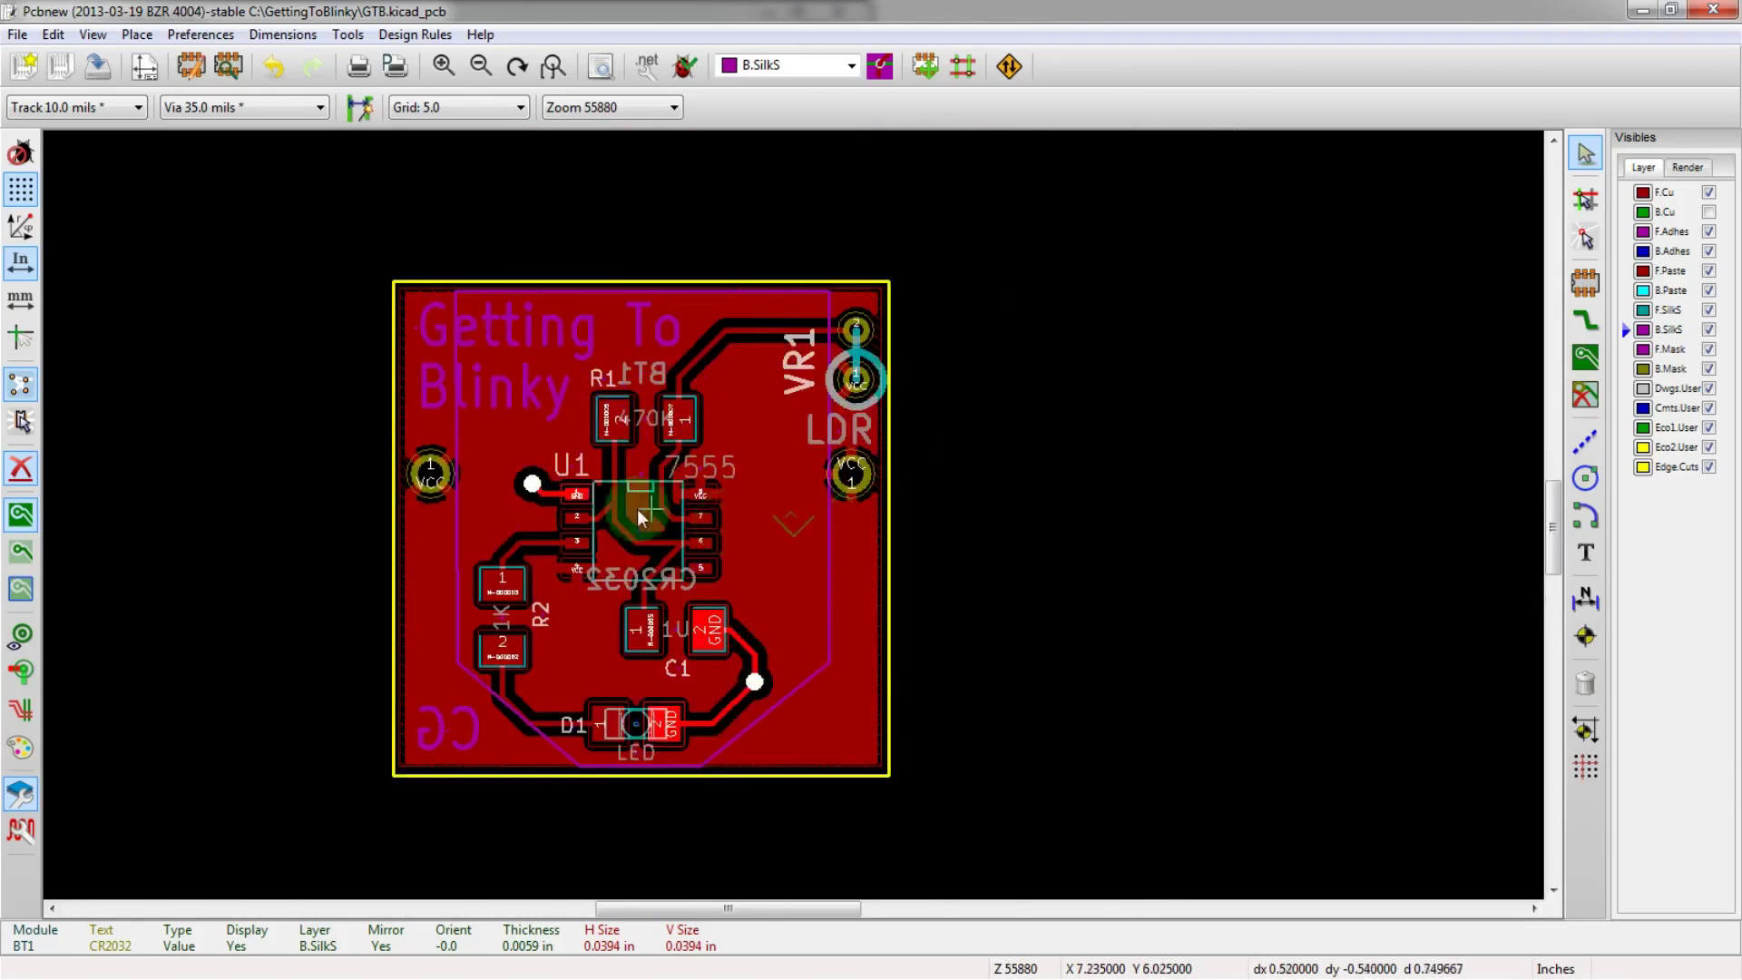
scroll(744, 555, "down", 2)
scroll(793, 515, "up", 2)
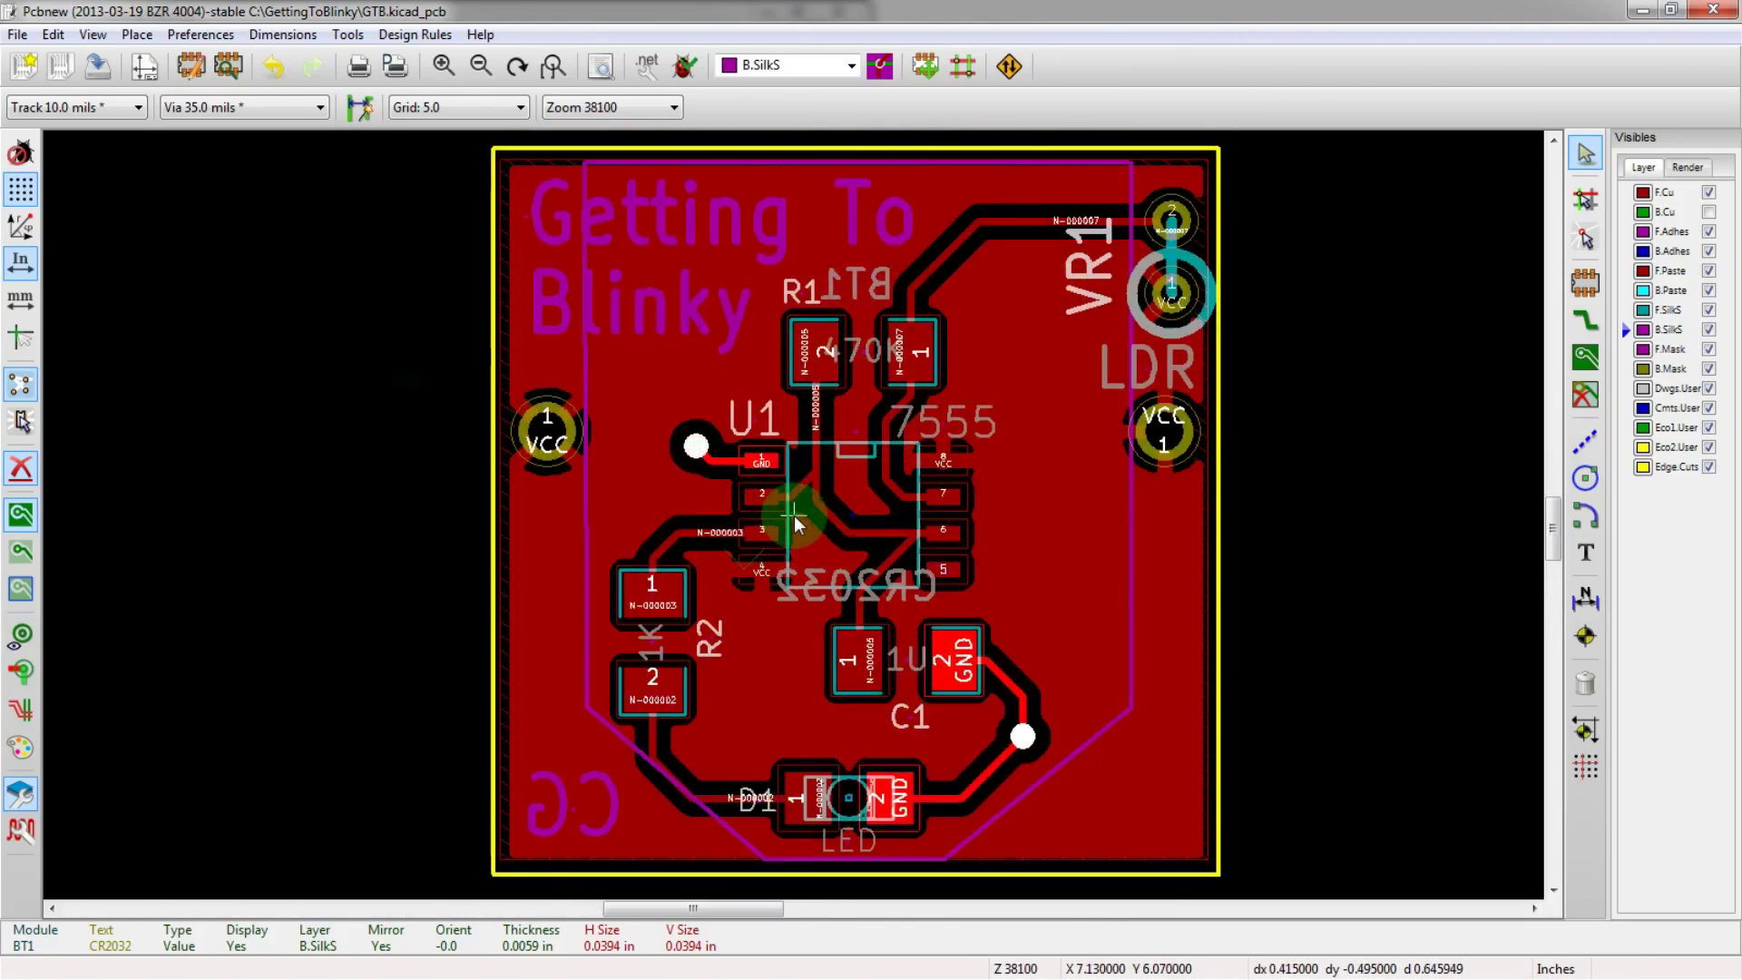